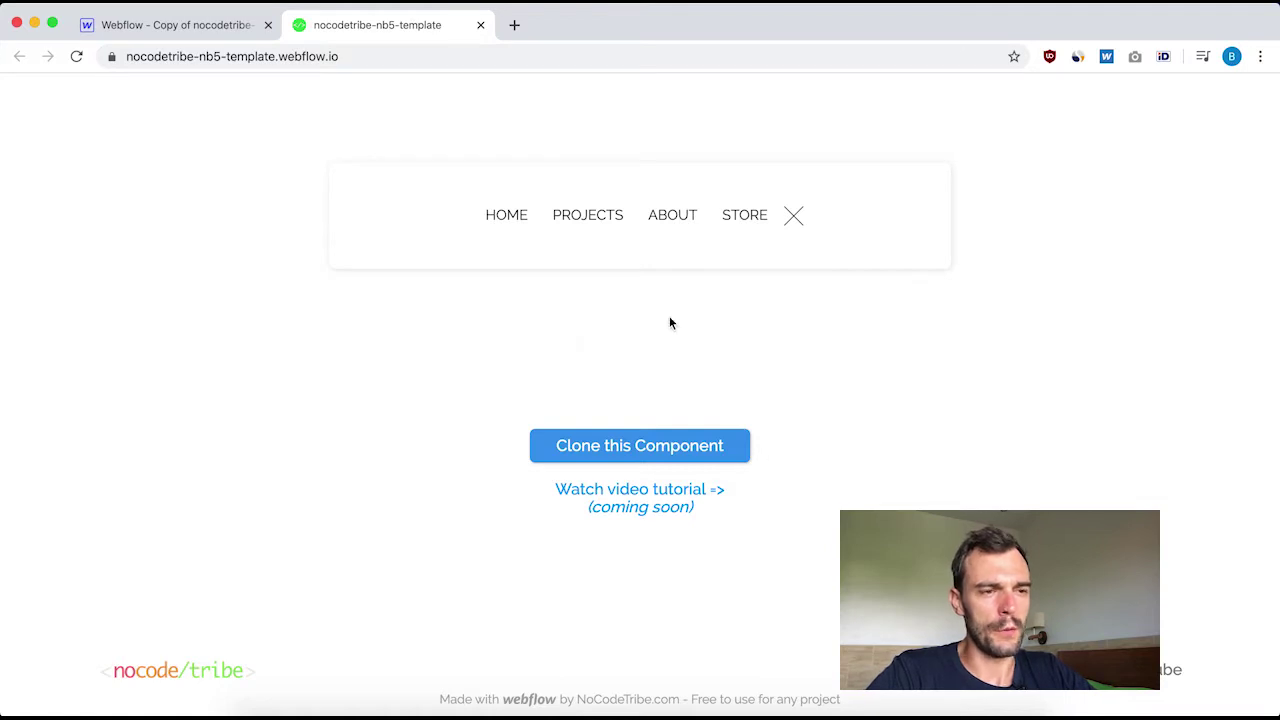
# Return to the Webflow Designer and select the Navbar-5 element in the Navigator.
pyautogui.click(792, 221)
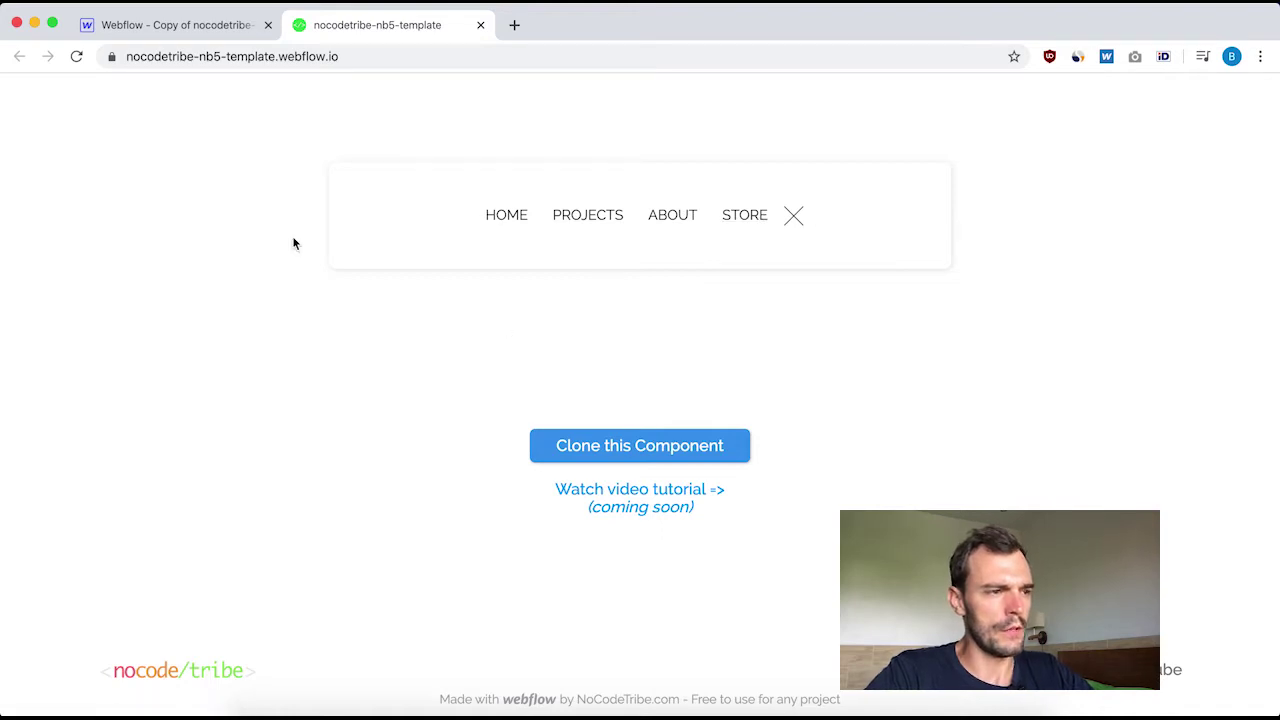
pyautogui.click(185, 28)
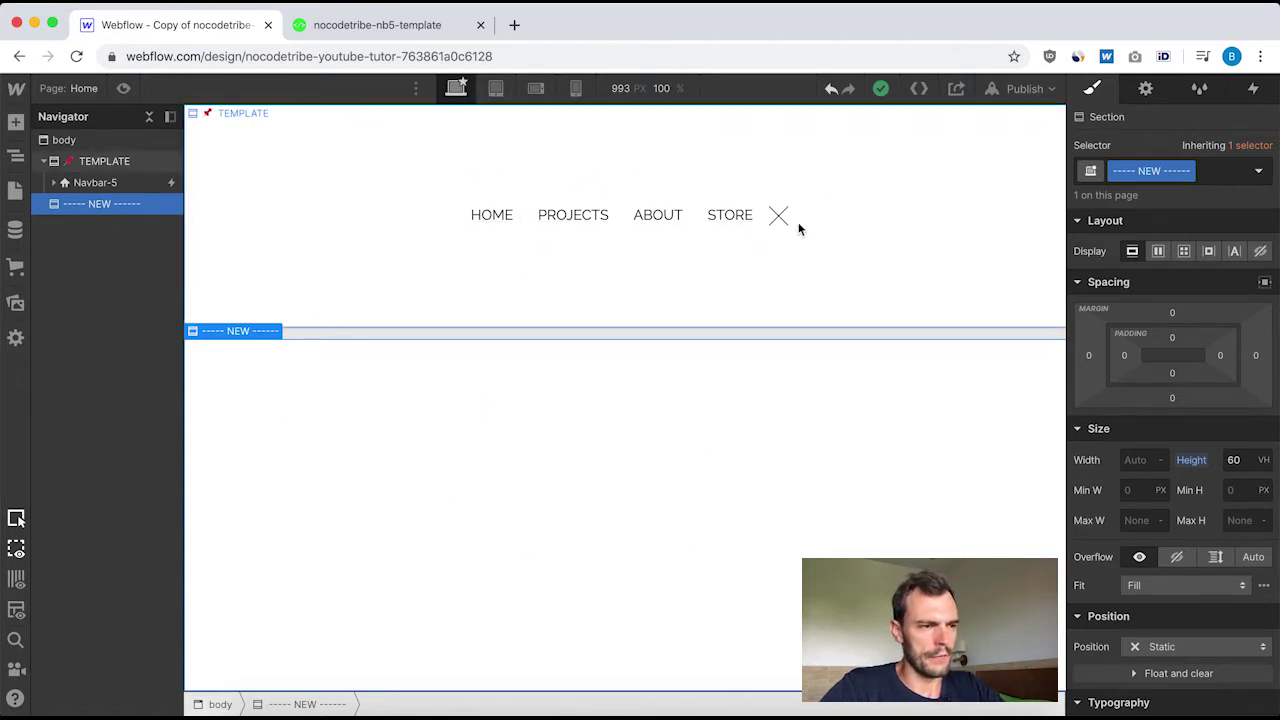
pyautogui.click(54, 182)
pyautogui.click(44, 161)
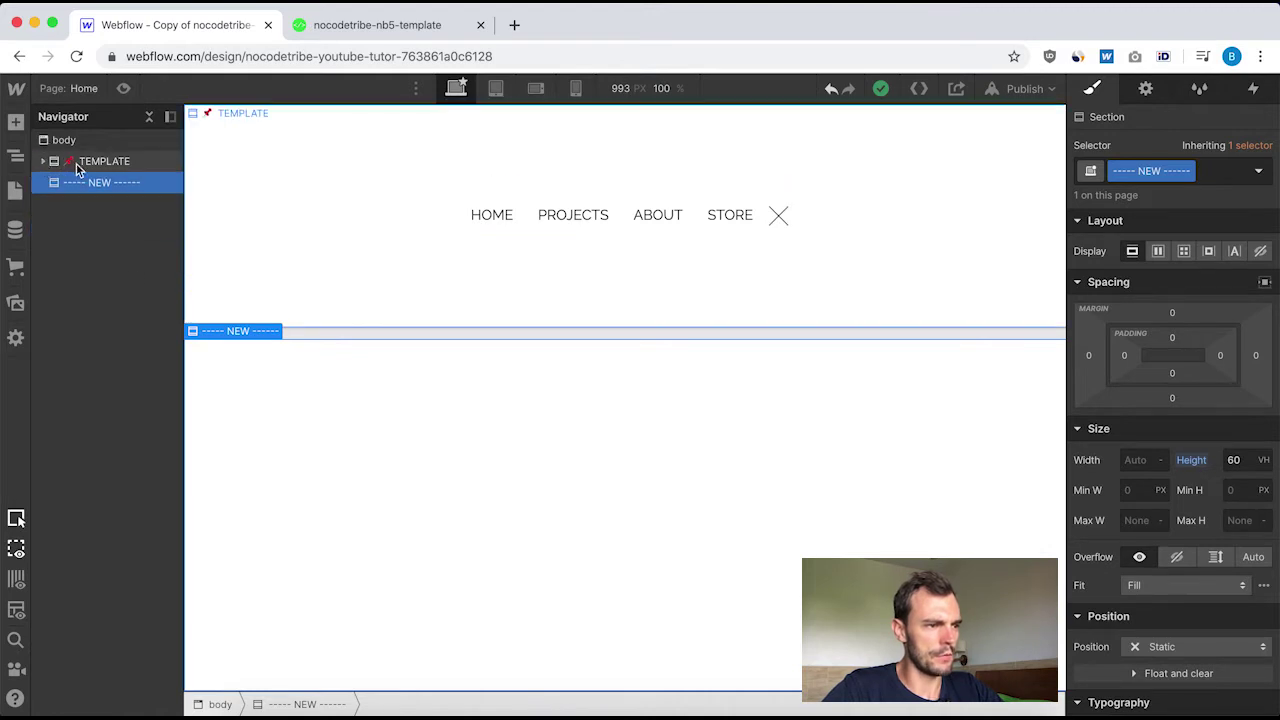
pyautogui.click(41, 163)
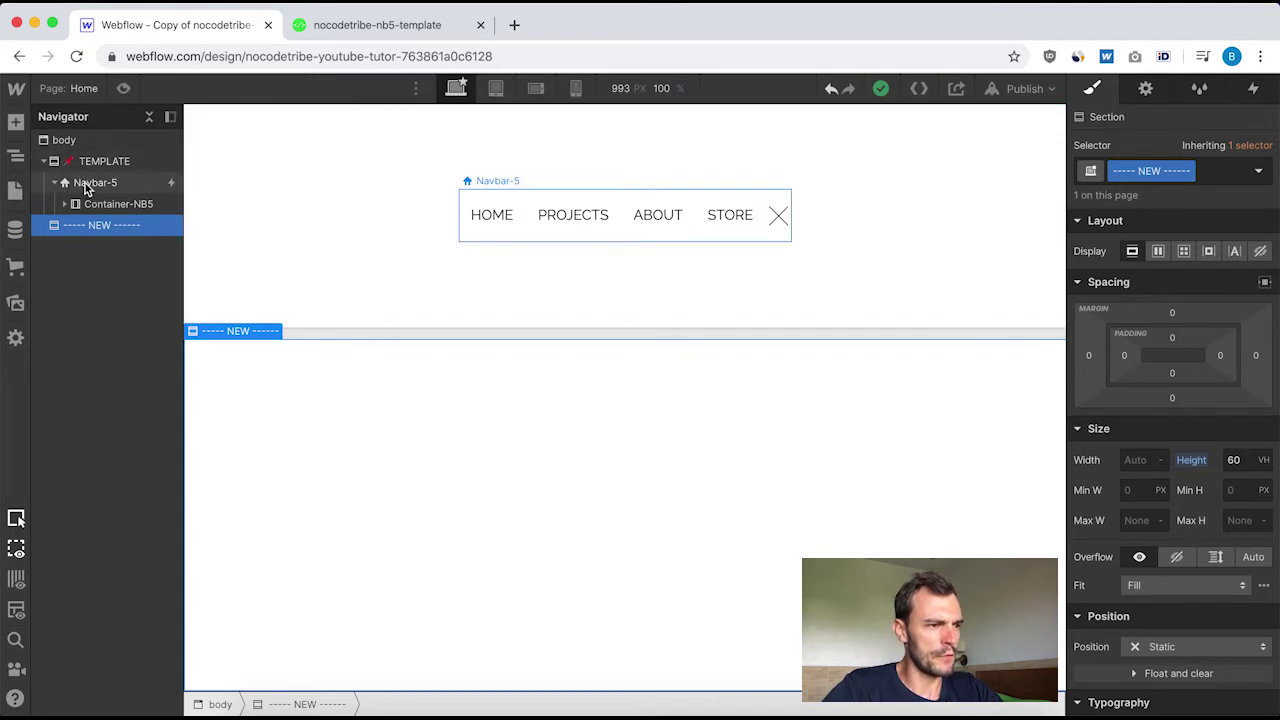
pyautogui.click(58, 184)
pyautogui.click(54, 183)
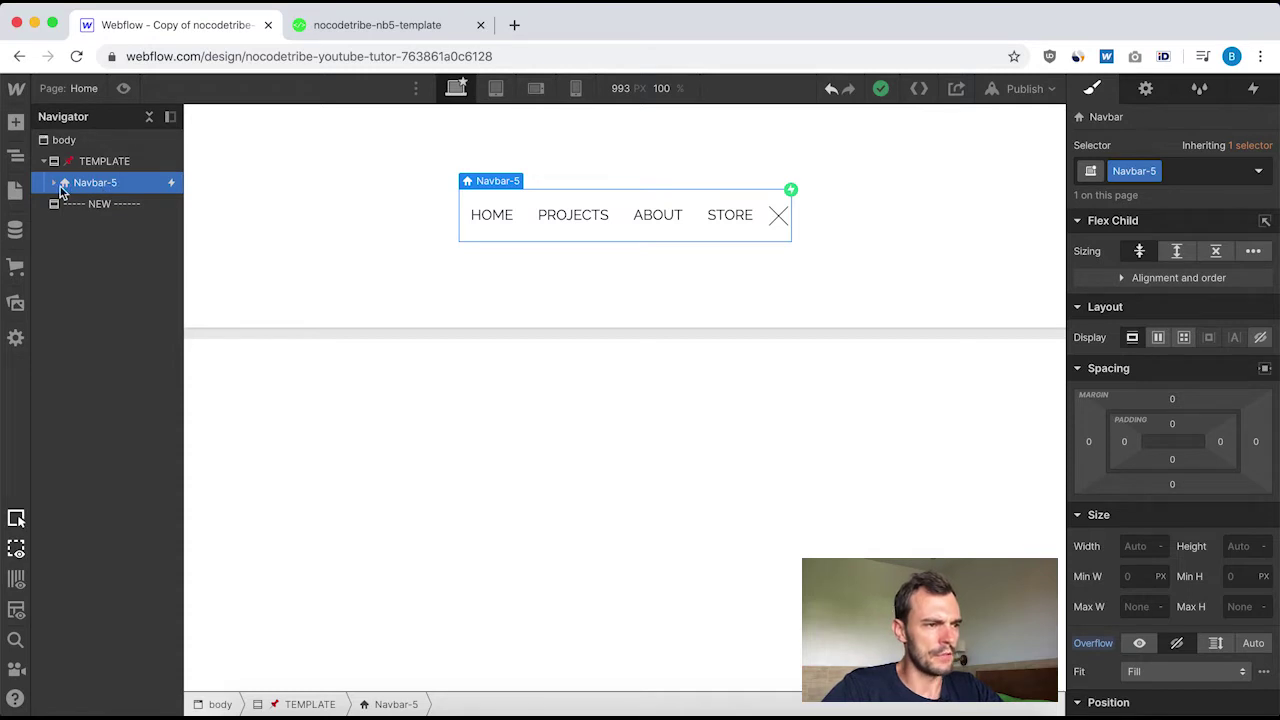
# Try dragging a Navbar component from the Add panel onto the page.
pyautogui.click(16, 123)
pyautogui.scroll(-10, 148, 560)
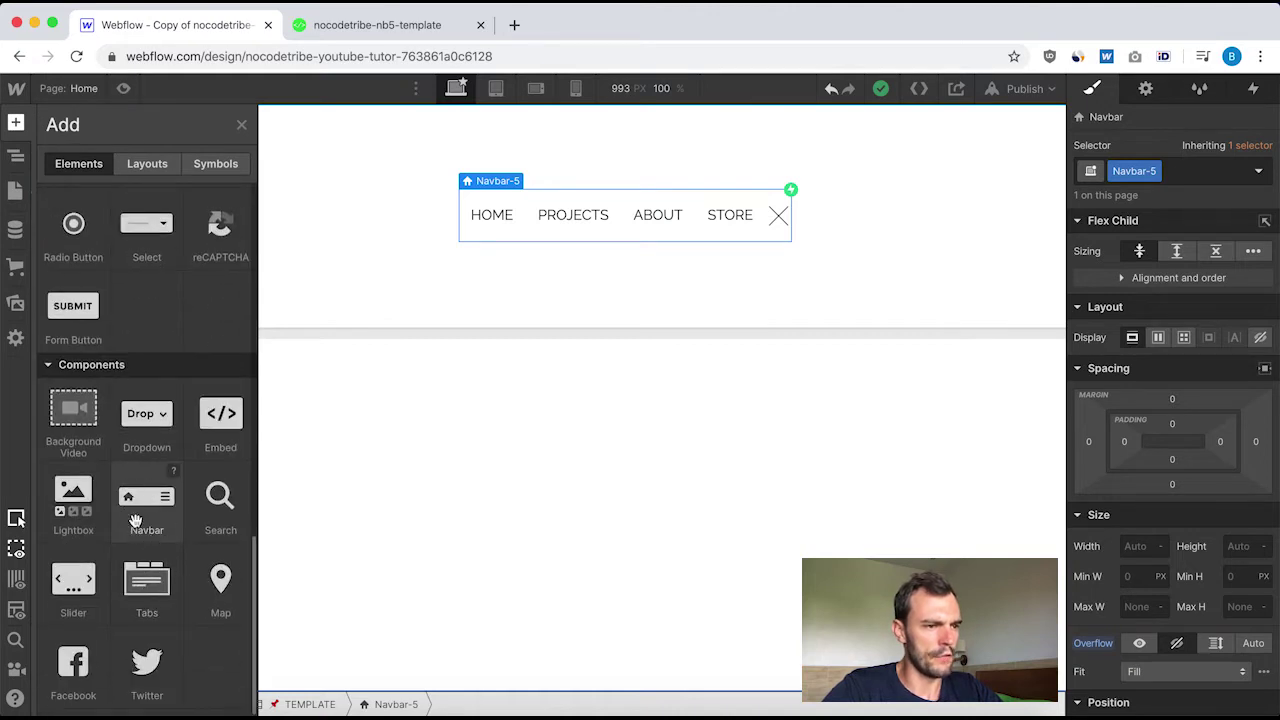
pyautogui.moveTo(130, 497); pyautogui.dragTo(64, 183)
# Expand Container-NB5, Nav-Menu-NB5, Menu-Icon-NB5 and Menu-Button-NB5, then select the NEW section.
pyautogui.click(55, 183)
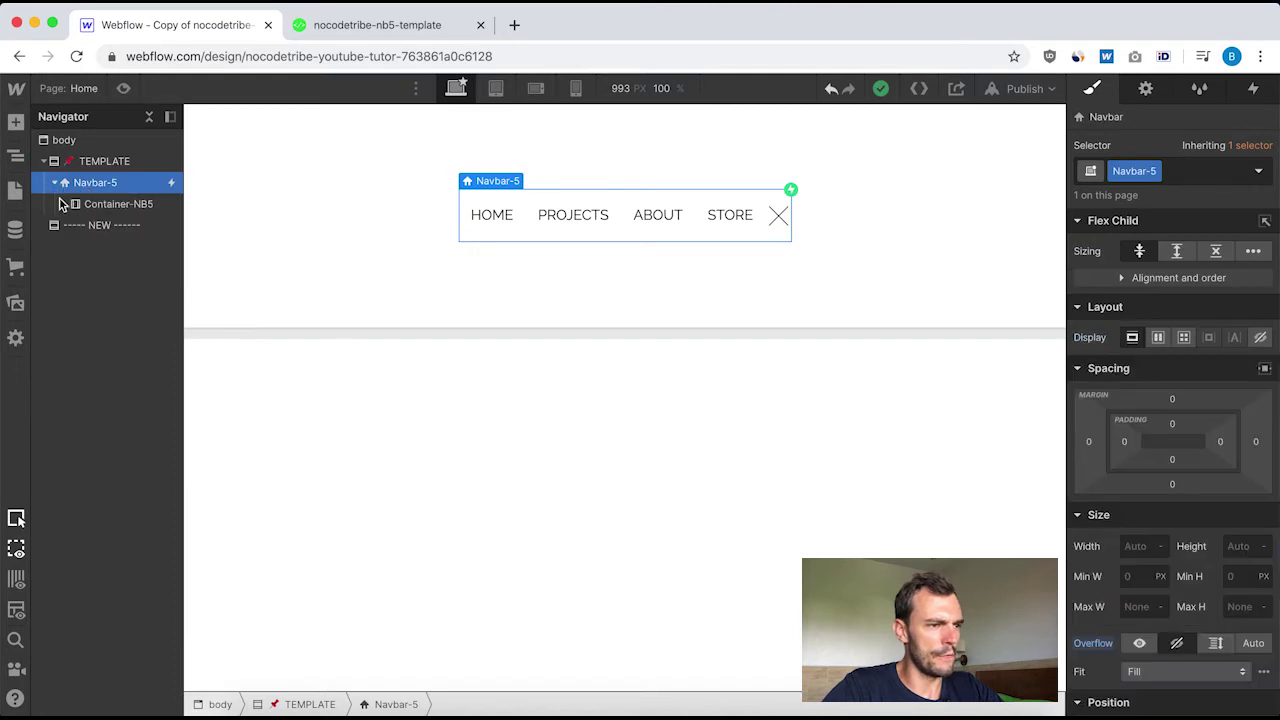
pyautogui.click(104, 207)
pyautogui.click(65, 205)
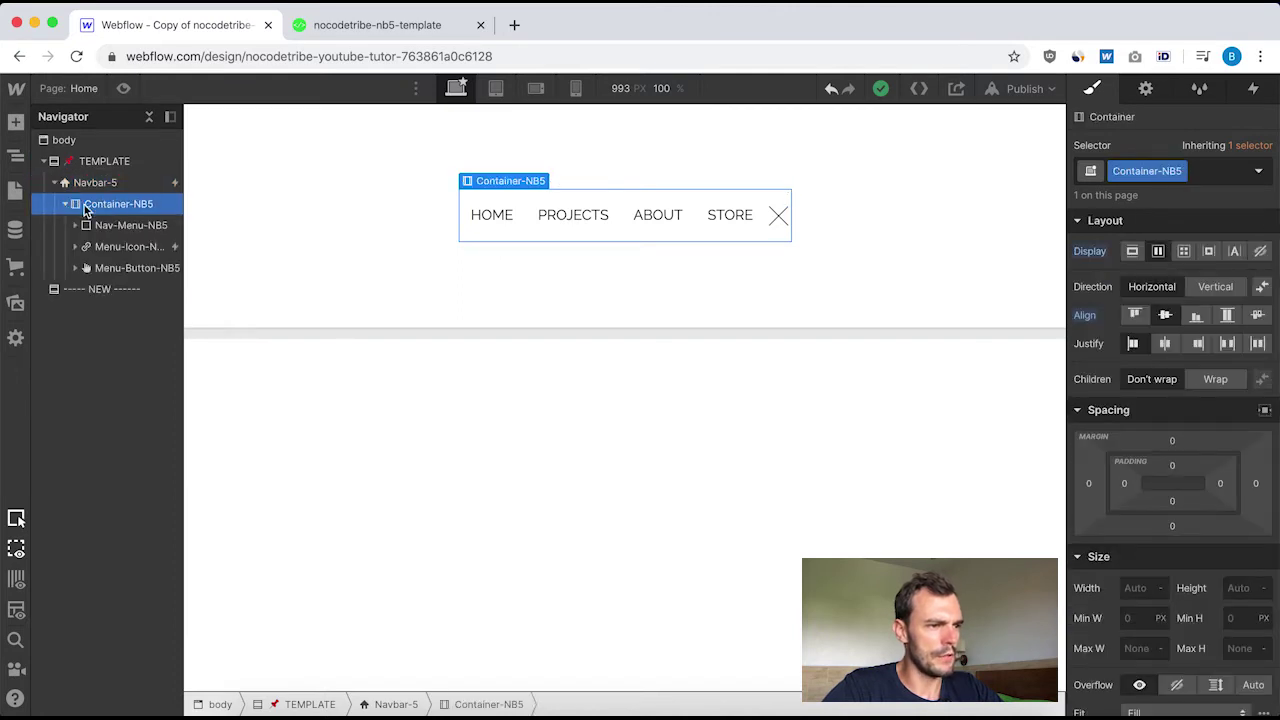
pyautogui.click(117, 228)
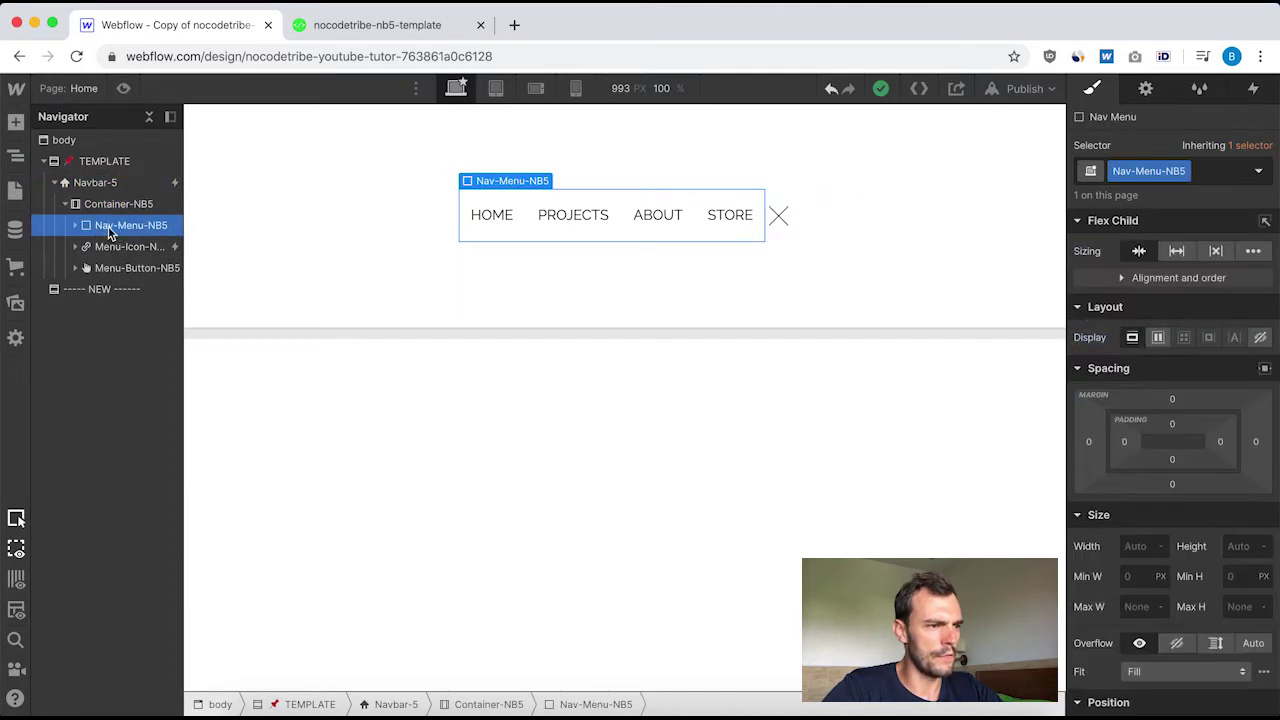
pyautogui.click(76, 225)
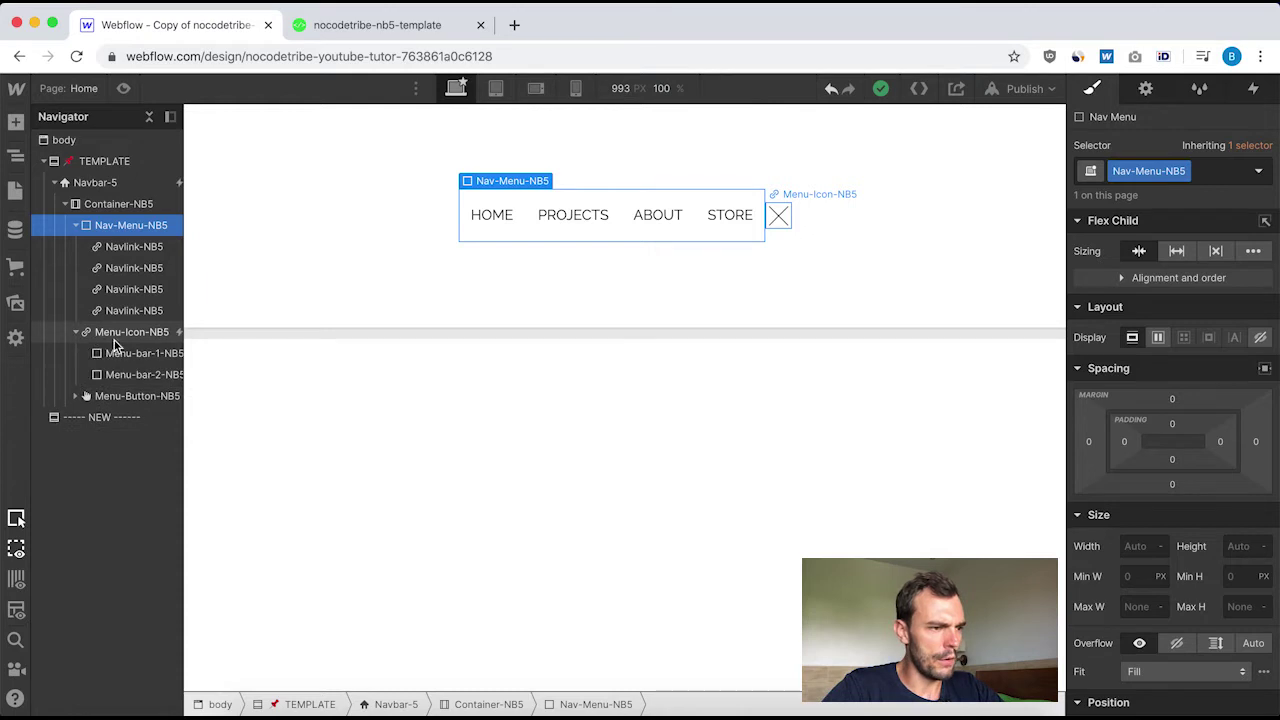
pyautogui.click(76, 332)
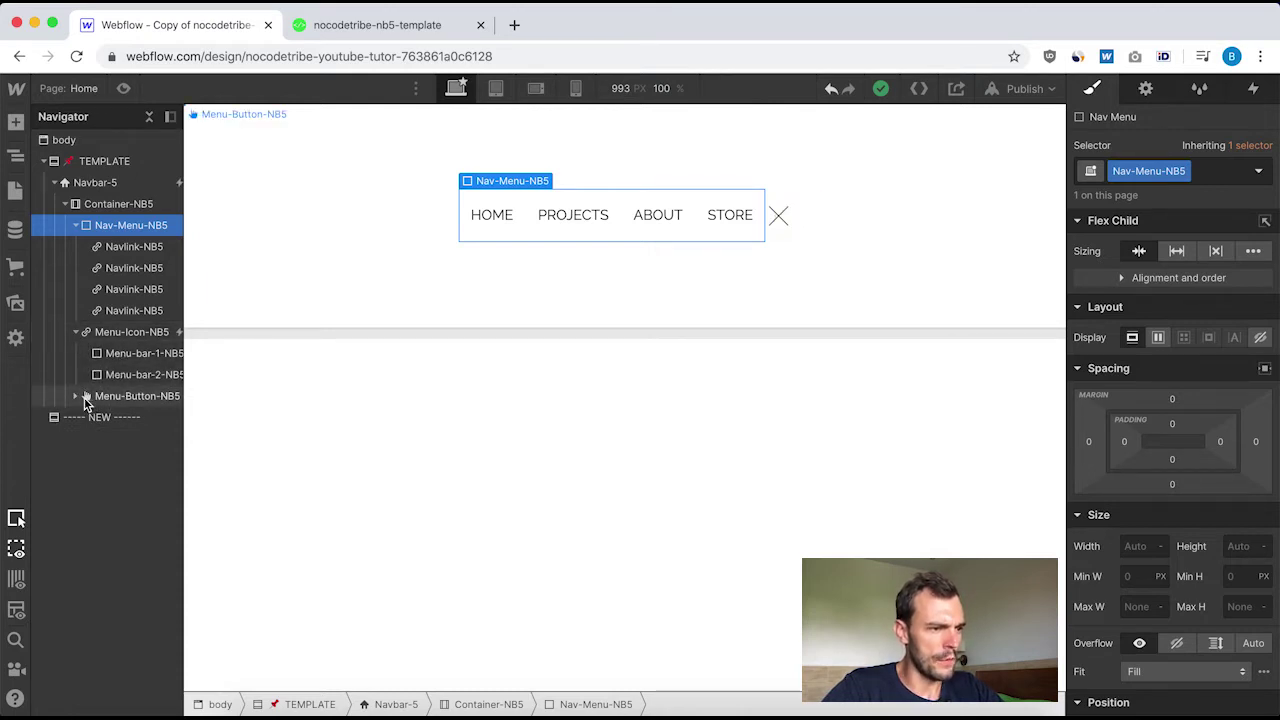
pyautogui.click(78, 397)
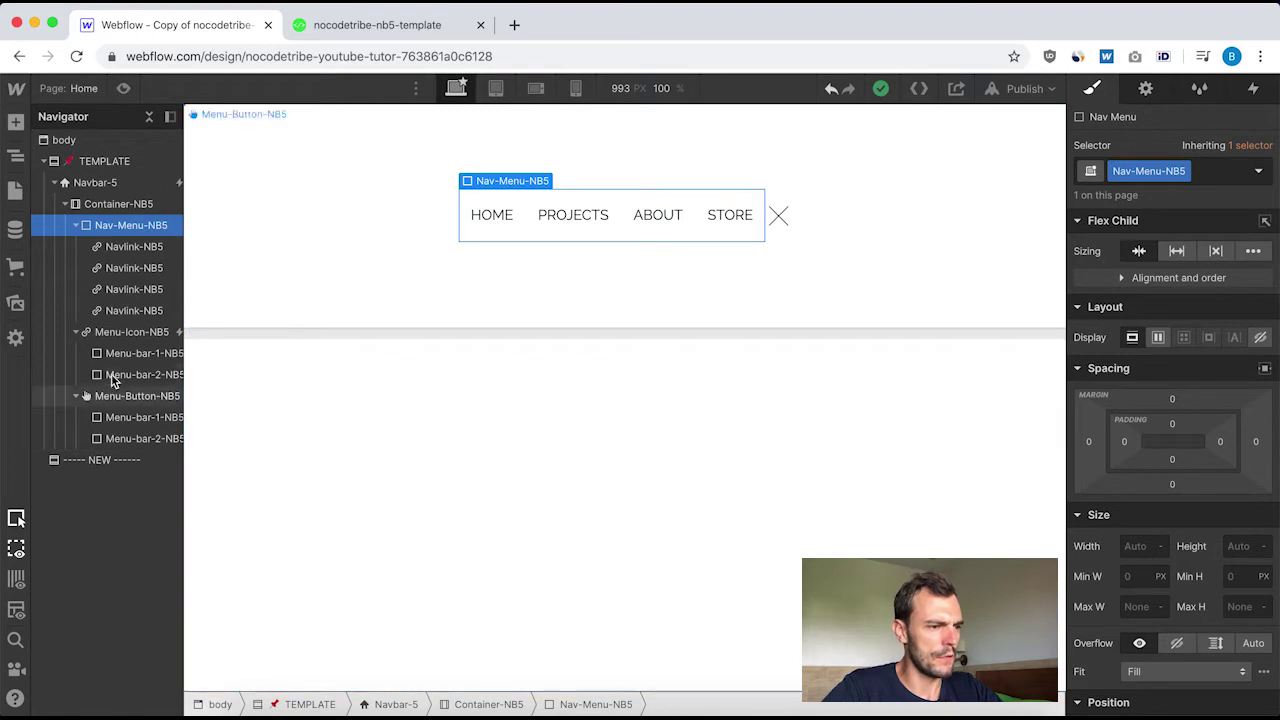
pyautogui.click(97, 459)
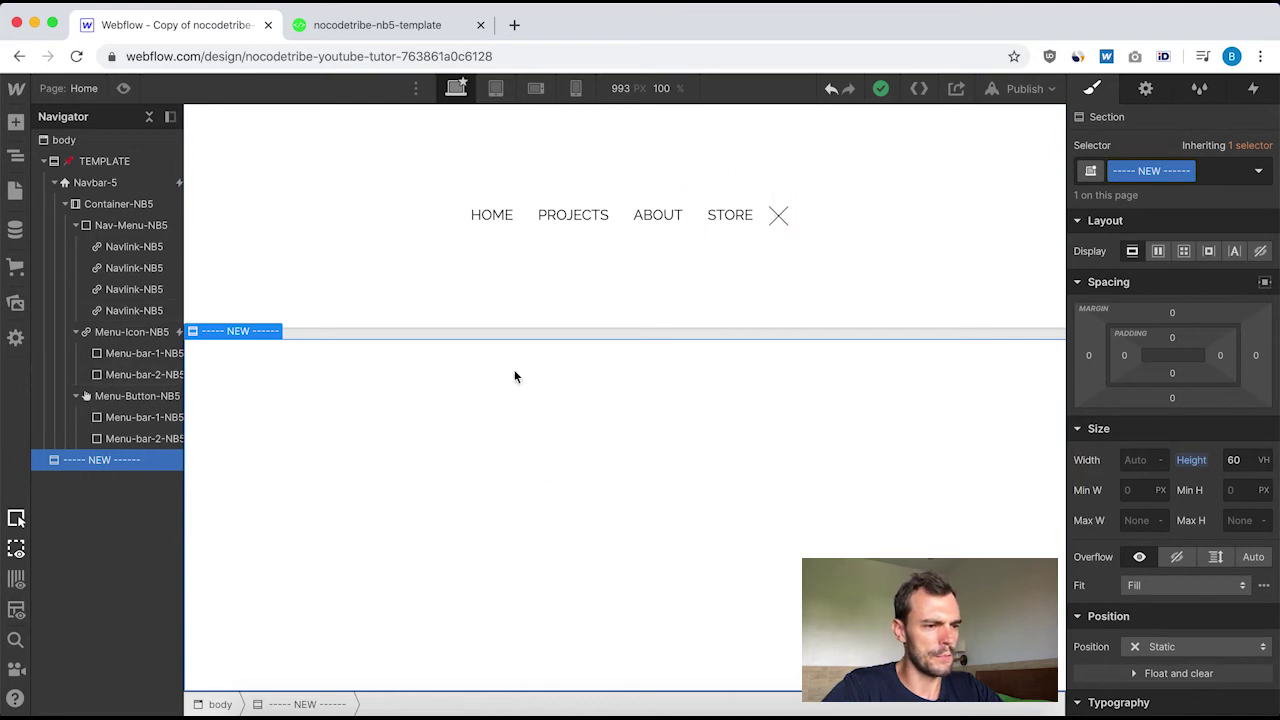
# Add a stock Navbar element into the NEW section and select it.
pyautogui.click(14, 122)
pyautogui.scroll(-10, 163, 326)
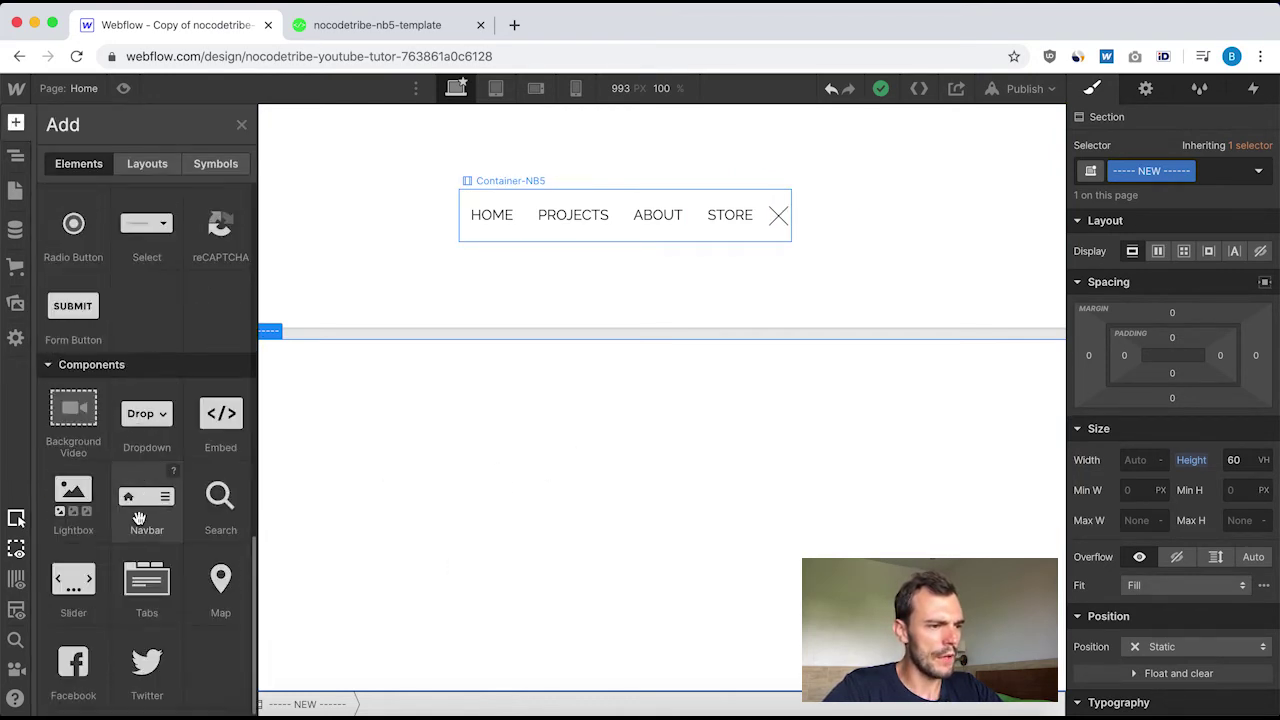
pyautogui.click(138, 497)
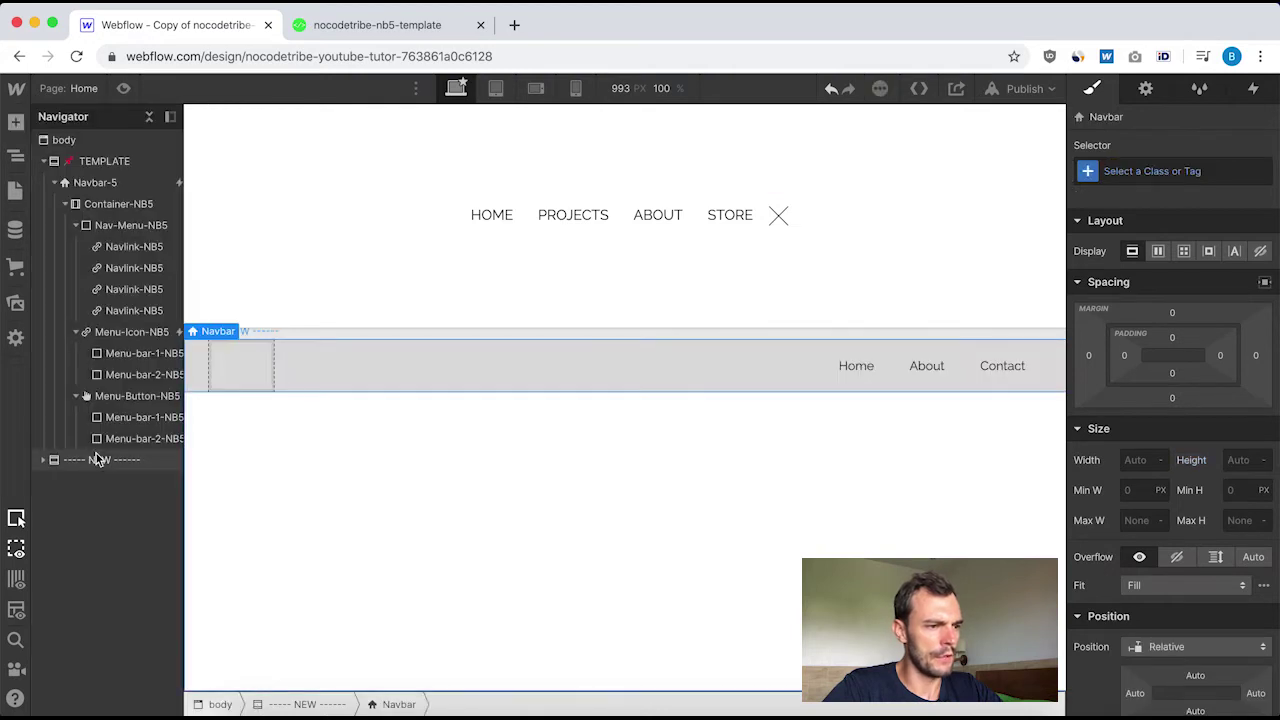
pyautogui.click(45, 461)
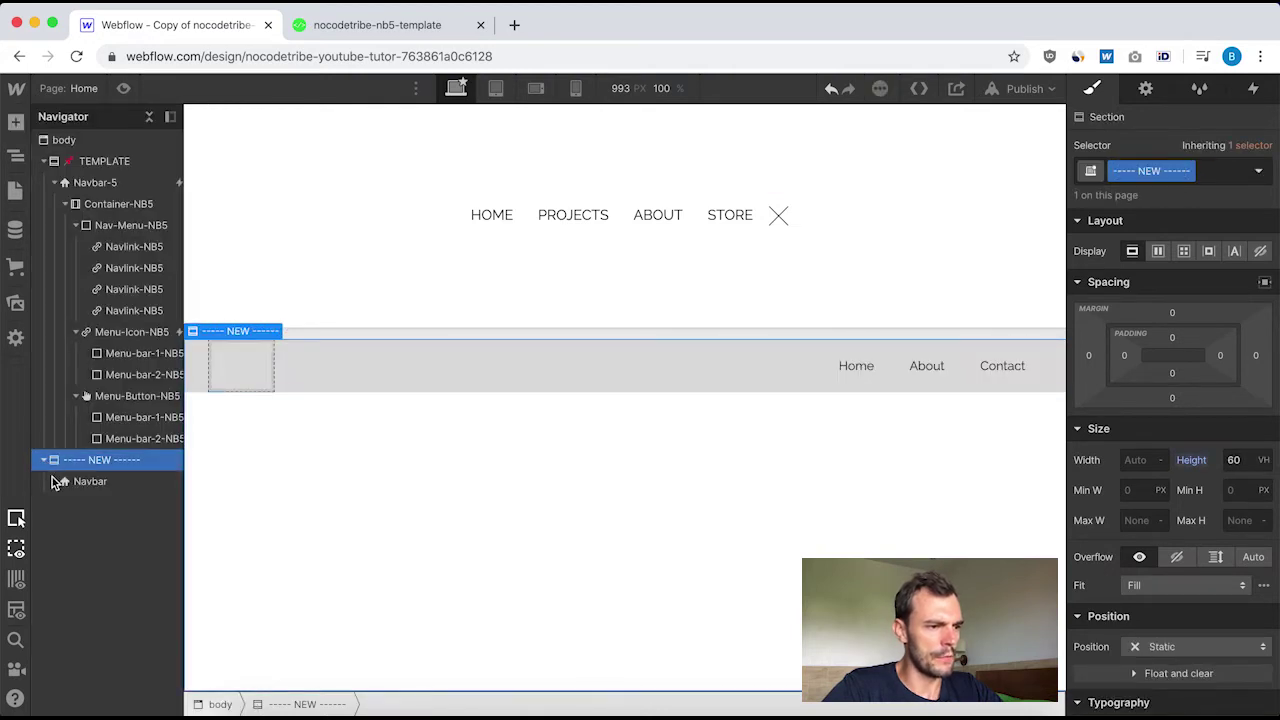
pyautogui.click(108, 488)
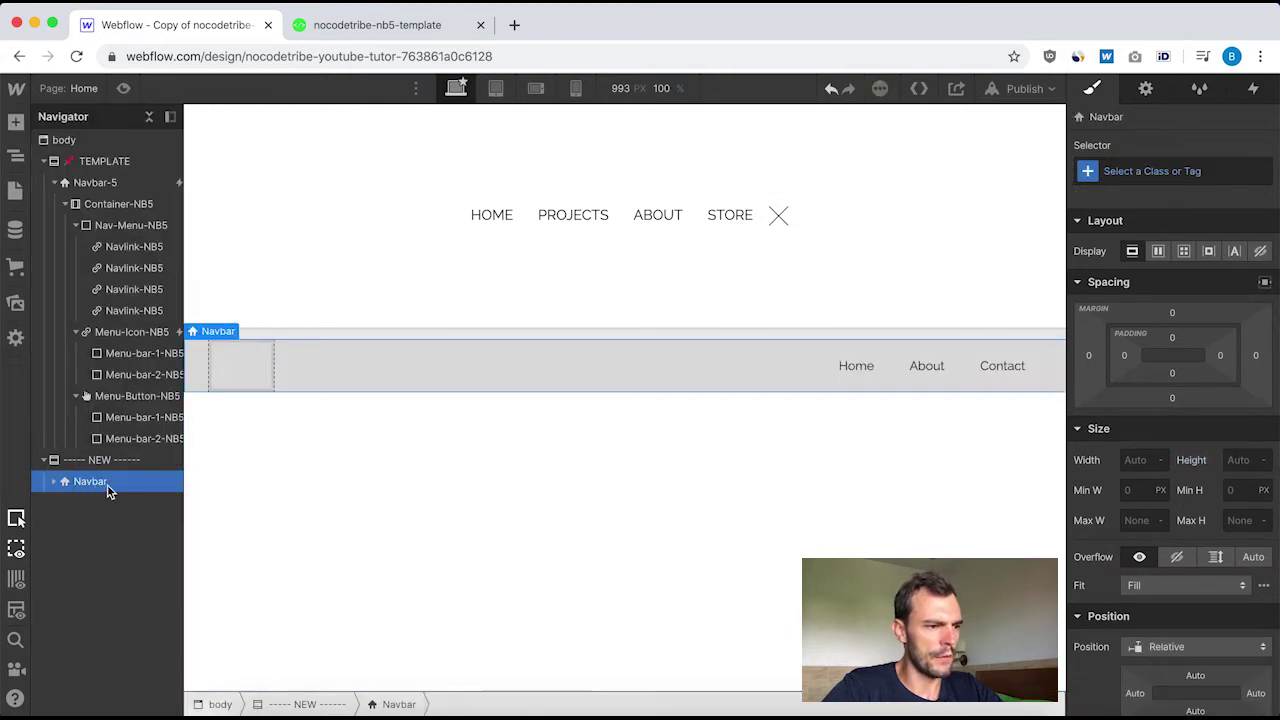
# Create and apply the class 'navbar' to the new Navbar.
pyautogui.click(1144, 173)
pyautogui.write('navabr')
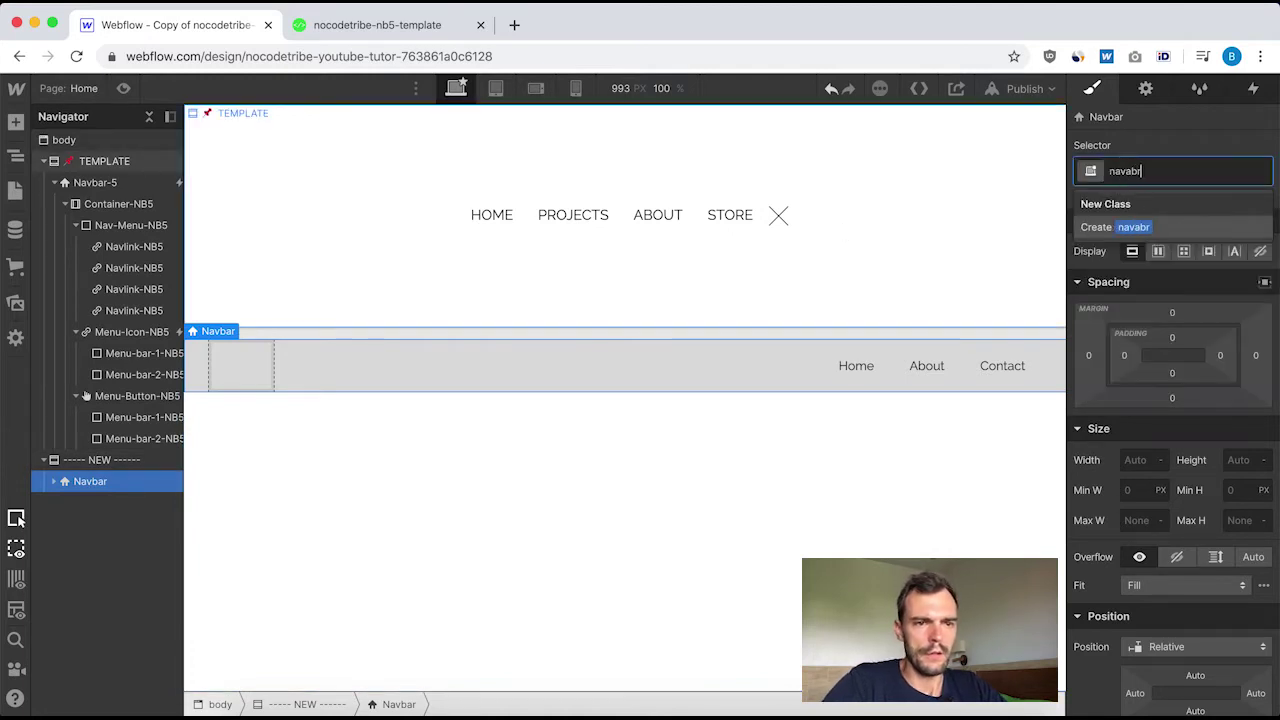
pyautogui.press('BackSpace')
pyautogui.press('BackSpace')
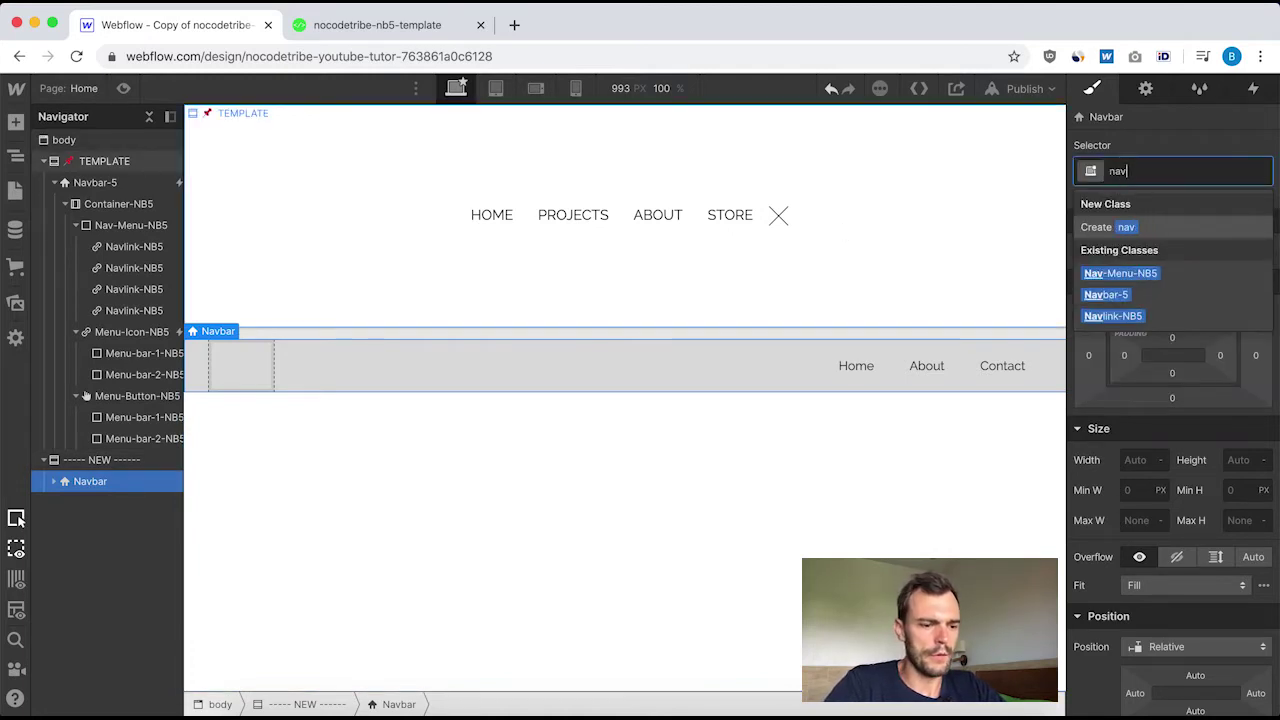
pyautogui.write('bar')
pyautogui.press('Return')
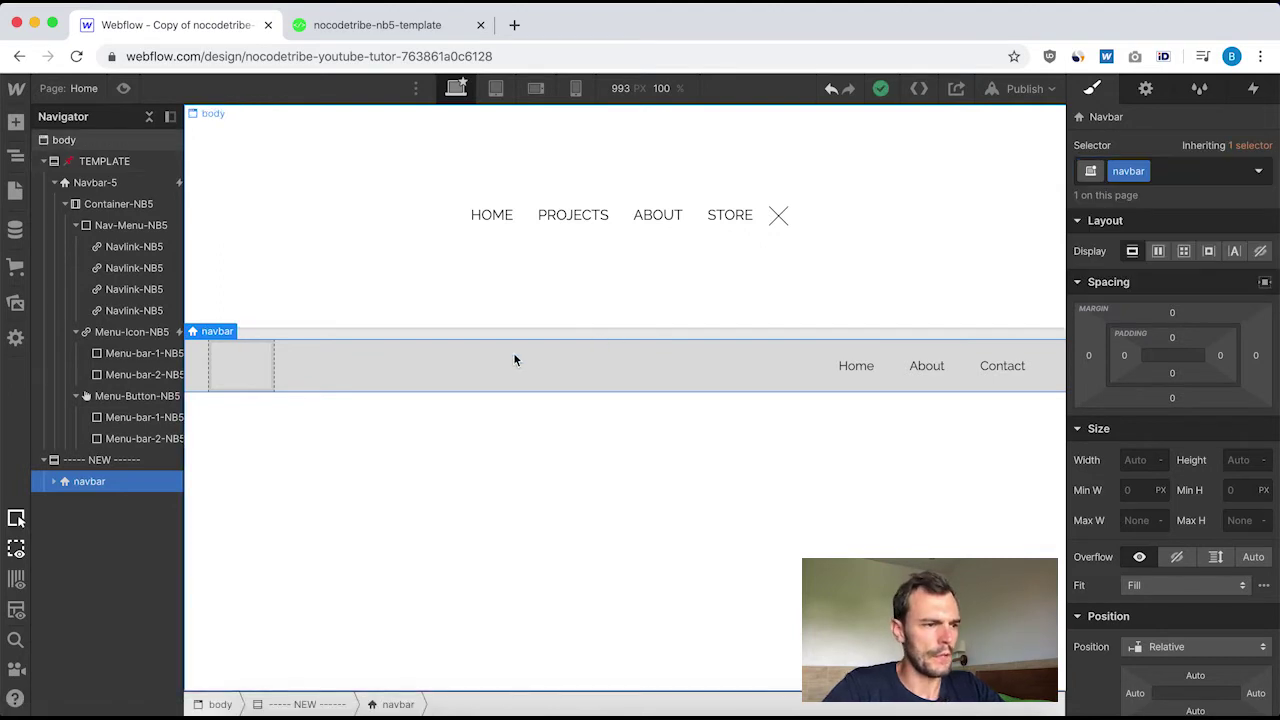
# Compare Navbar-5's styles with the new navbar's in the Style panel.
pyautogui.click(104, 180)
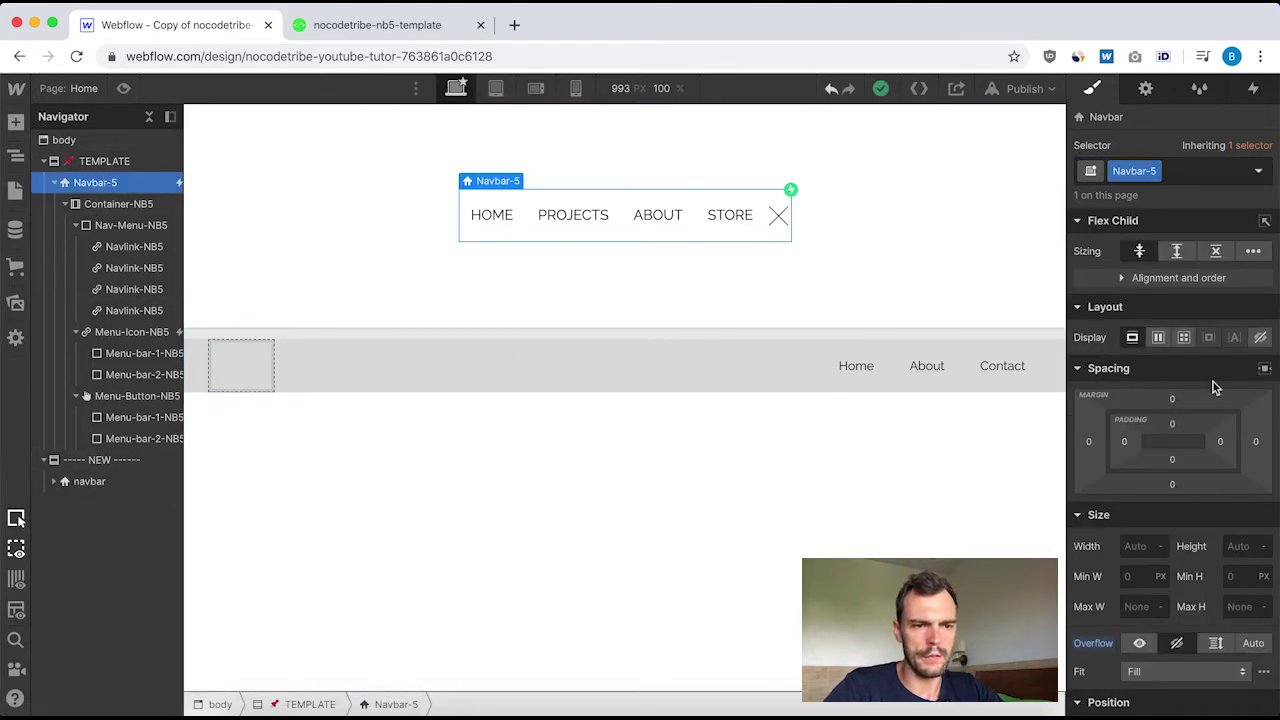
pyautogui.scroll(-3, 1180, 430)
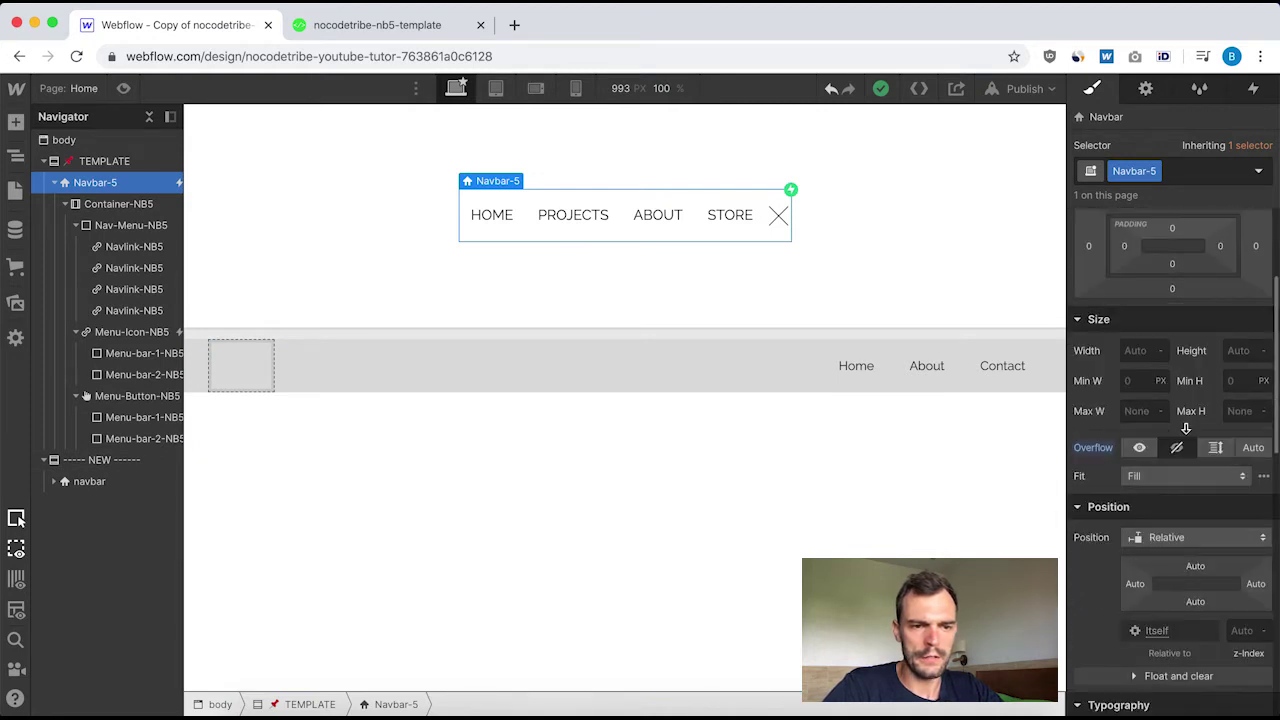
pyautogui.click(100, 481)
pyautogui.scroll(3, 1155, 525)
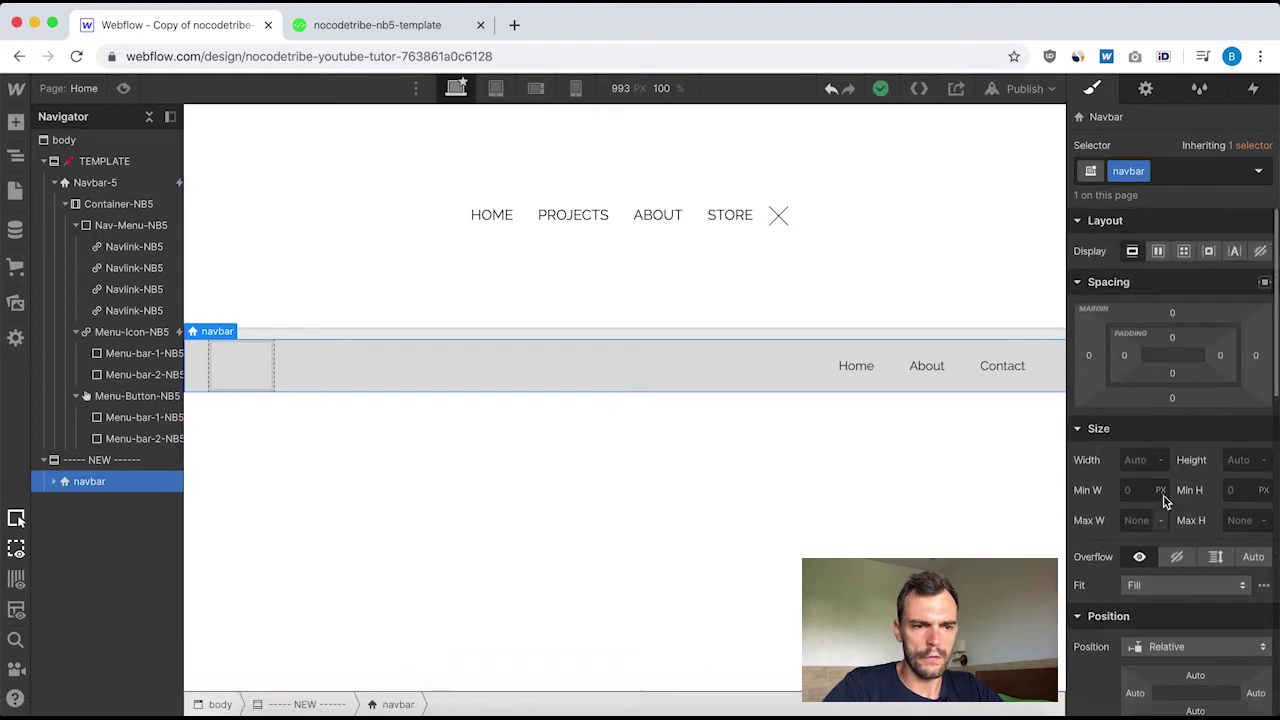
pyautogui.click(100, 182)
pyautogui.scroll(-10, 1143, 450)
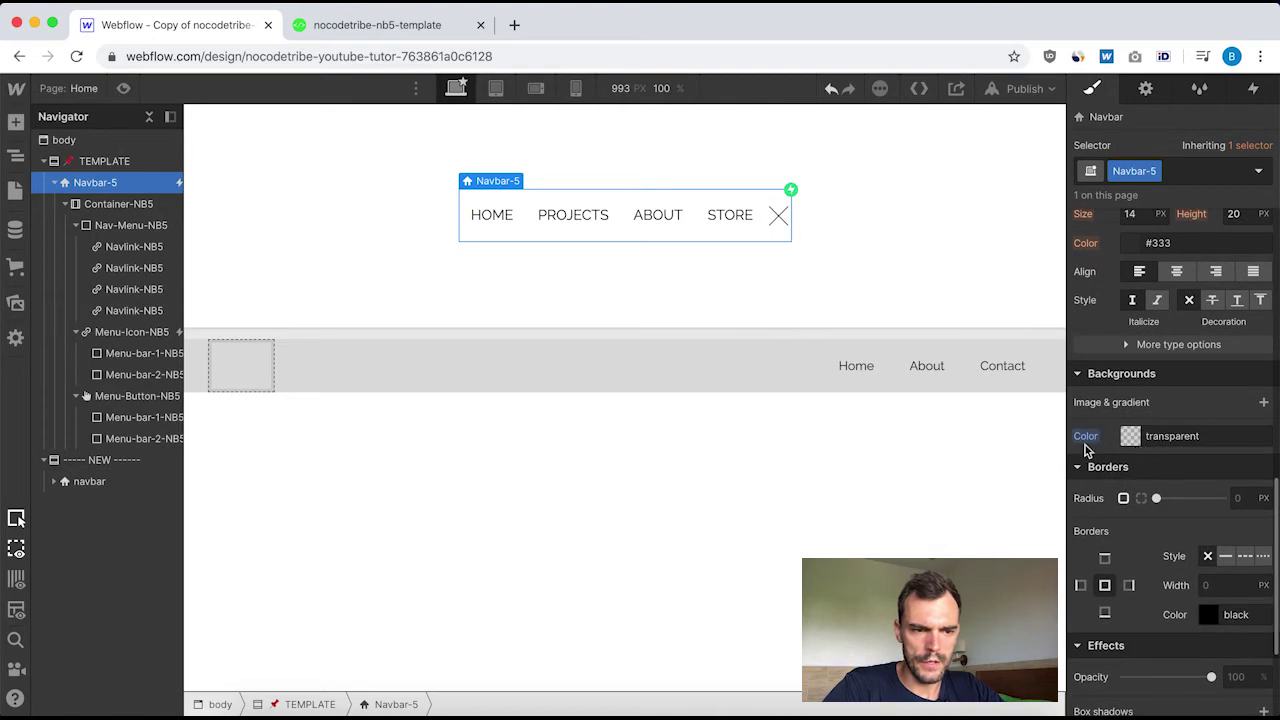
pyautogui.scroll(-3, 1146, 486)
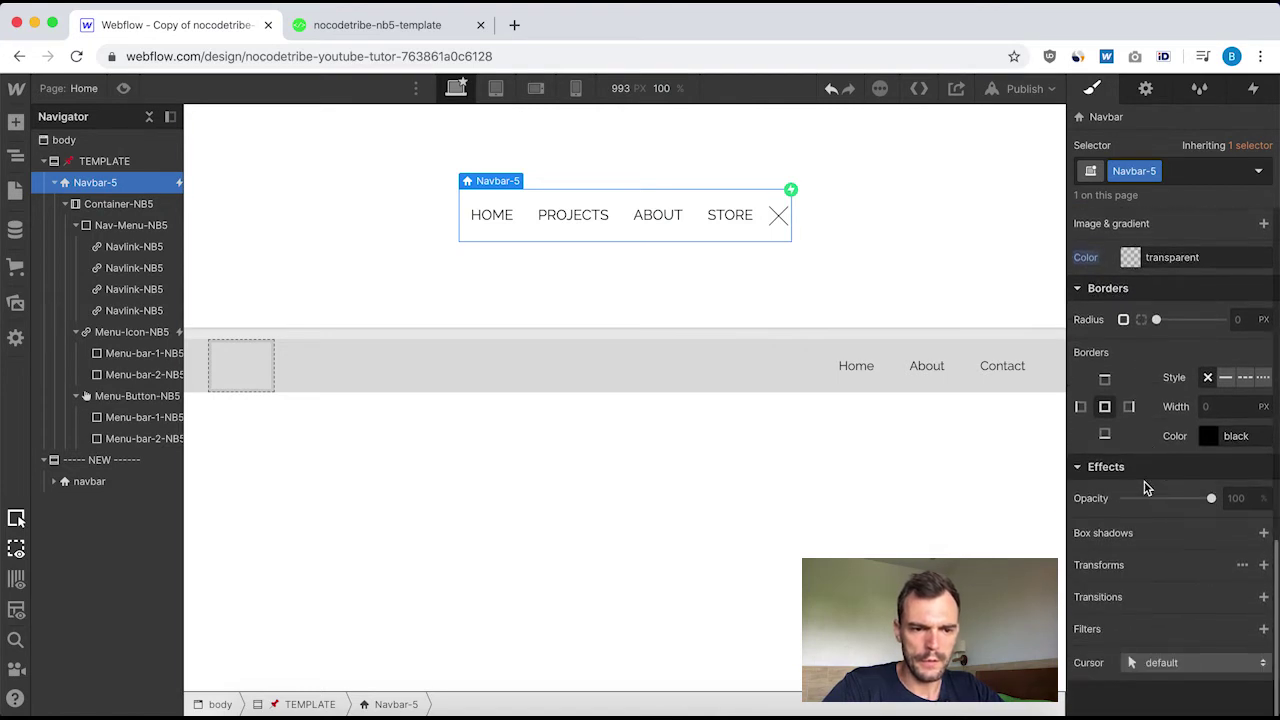
pyautogui.scroll(8, 1146, 486)
pyautogui.scroll(5, 1146, 484)
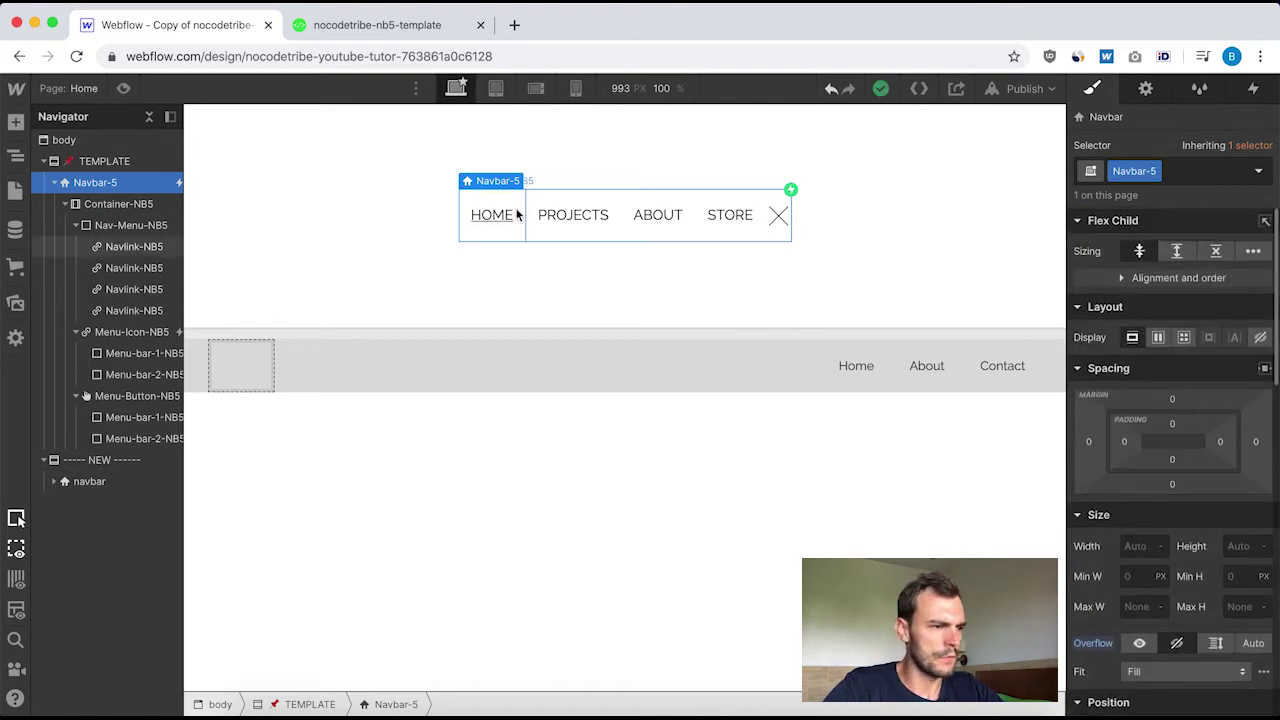
# Change the new navbar's #dddddd background colour to transparent.
pyautogui.click(87, 482)
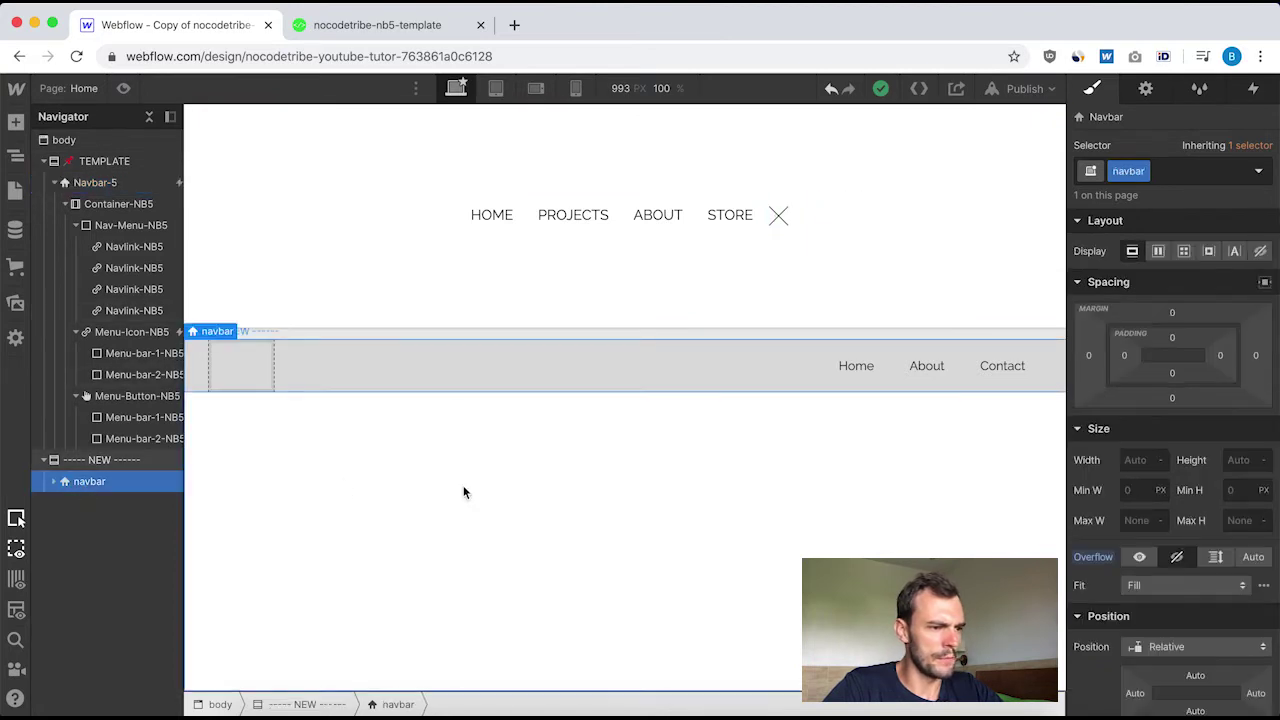
pyautogui.scroll(-5, 1229, 436)
pyautogui.scroll(-5, 1229, 436)
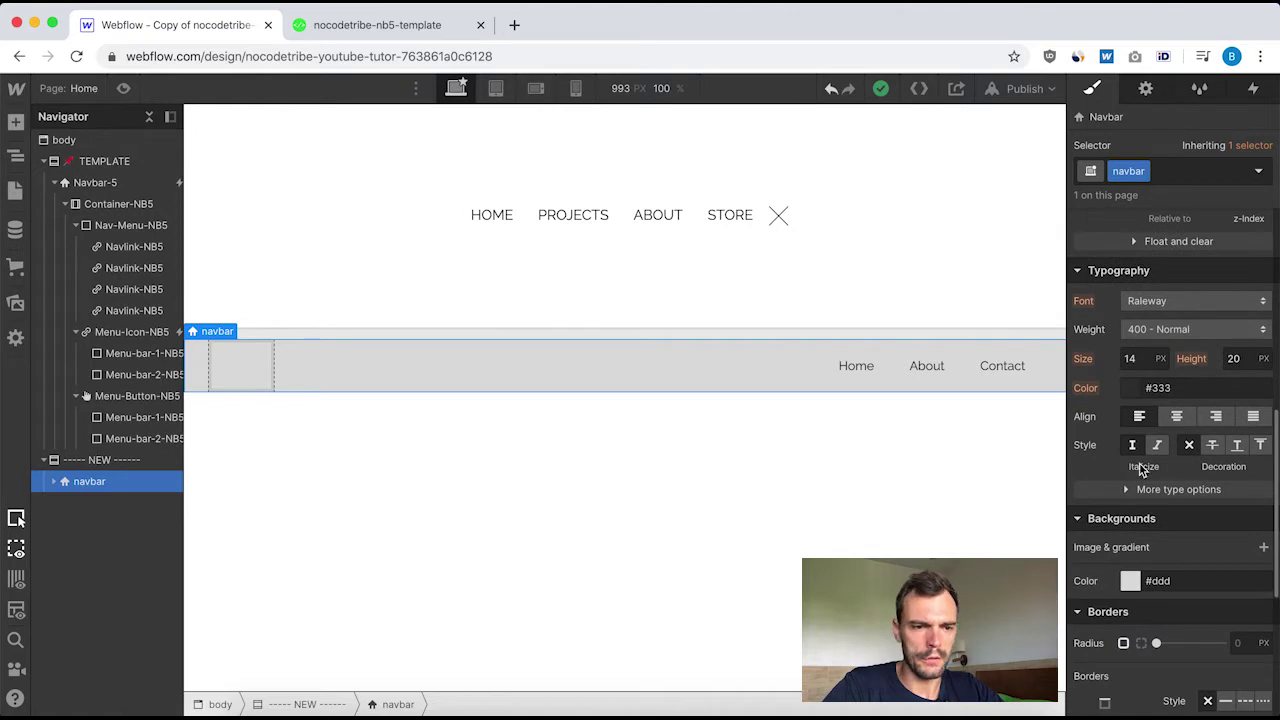
pyautogui.click(1130, 580)
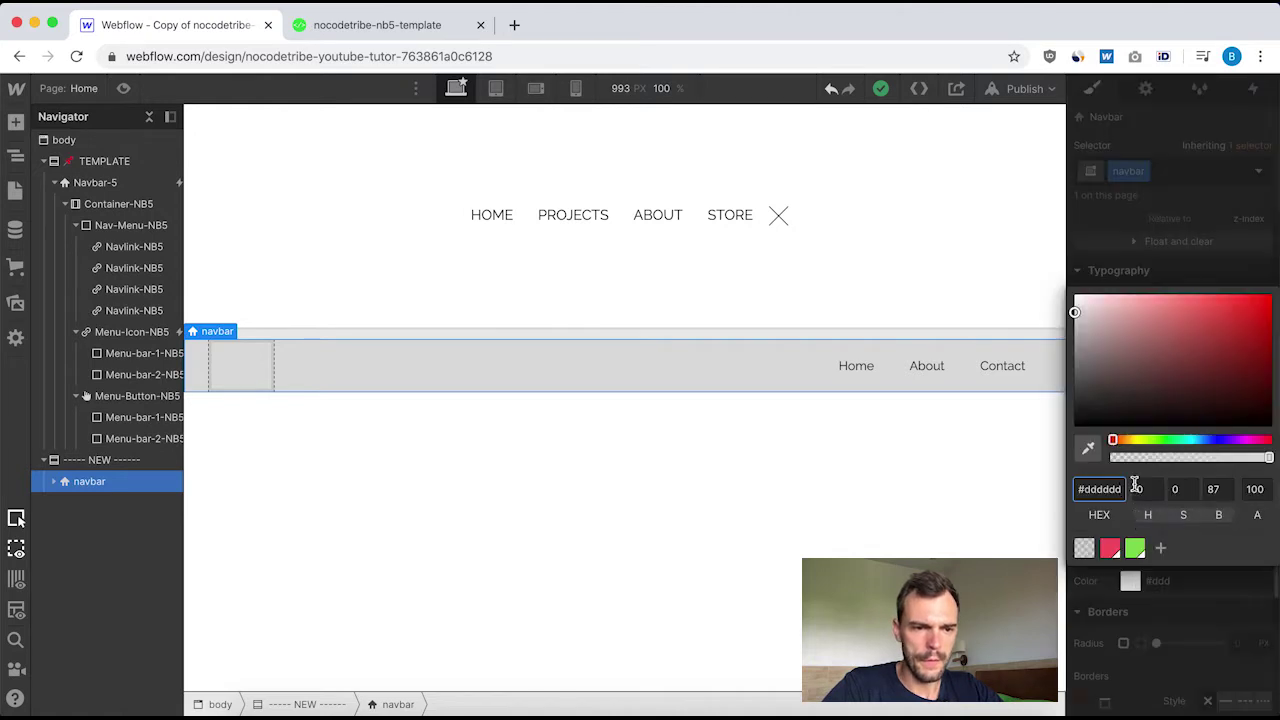
pyautogui.click(1086, 550)
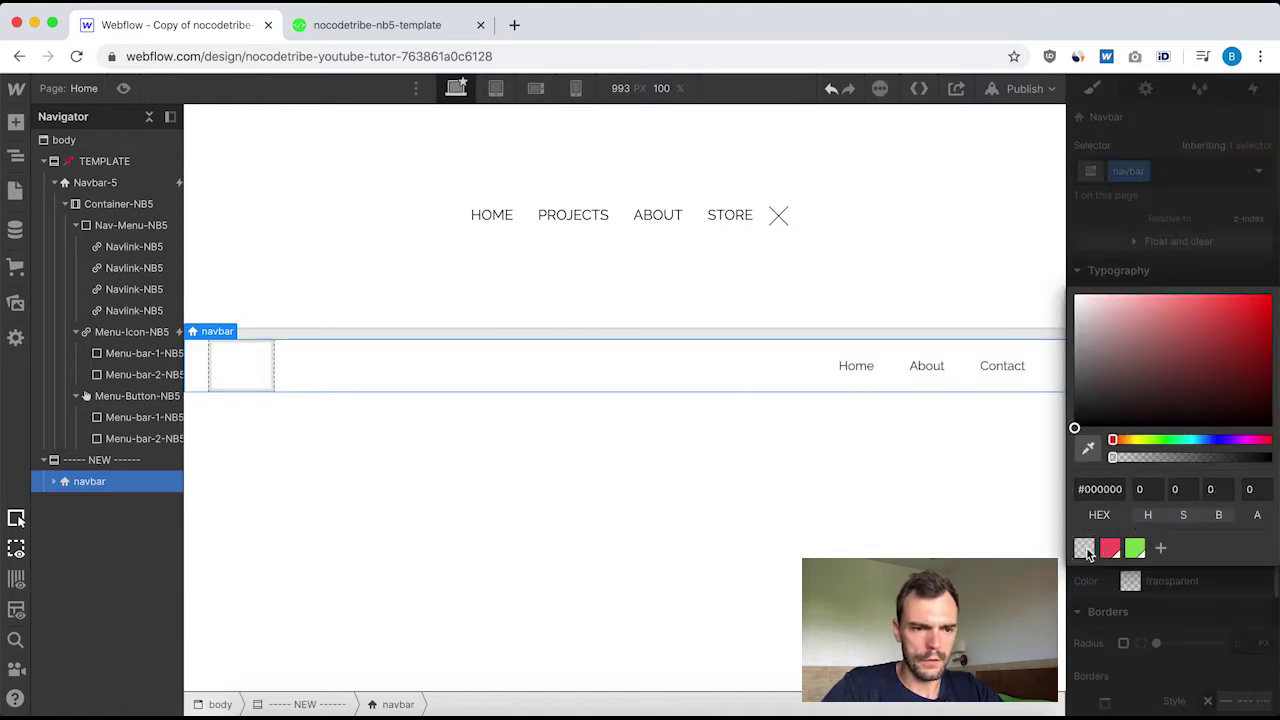
pyautogui.click(1130, 580)
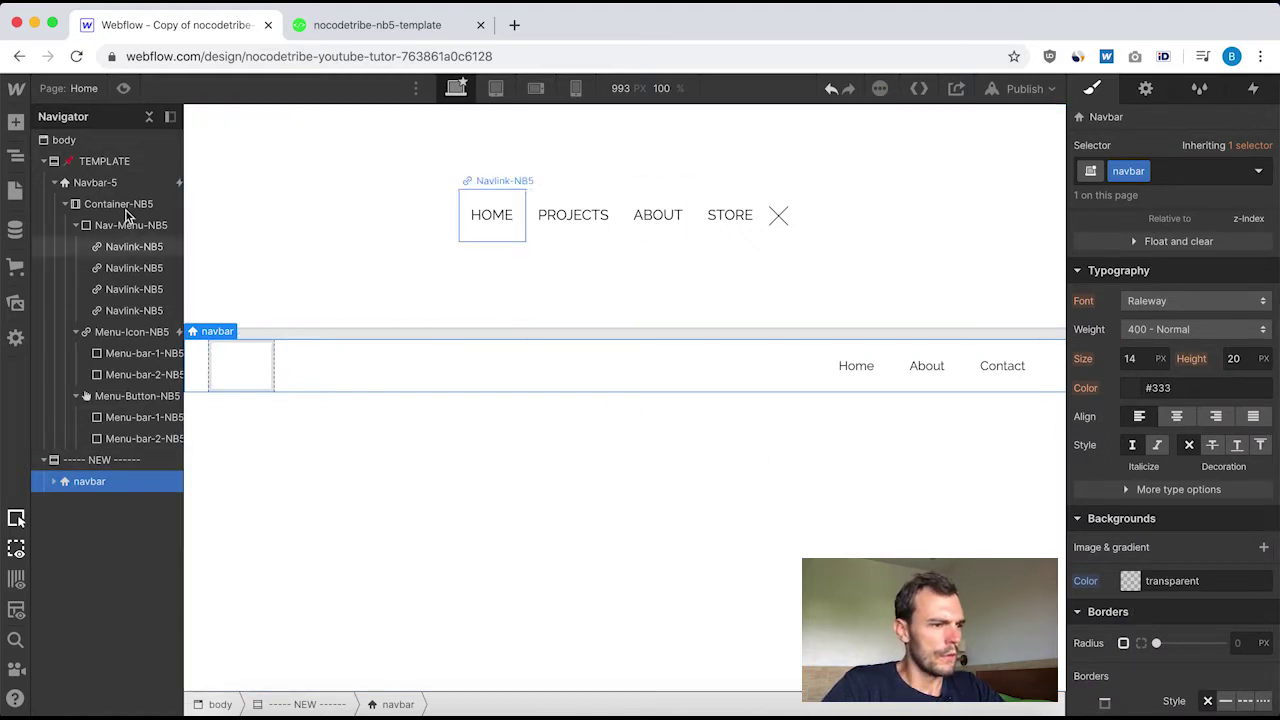
# Recheck Navbar-5's Container-NB5 tree, then reselect the new navbar.
pyautogui.click(90, 183)
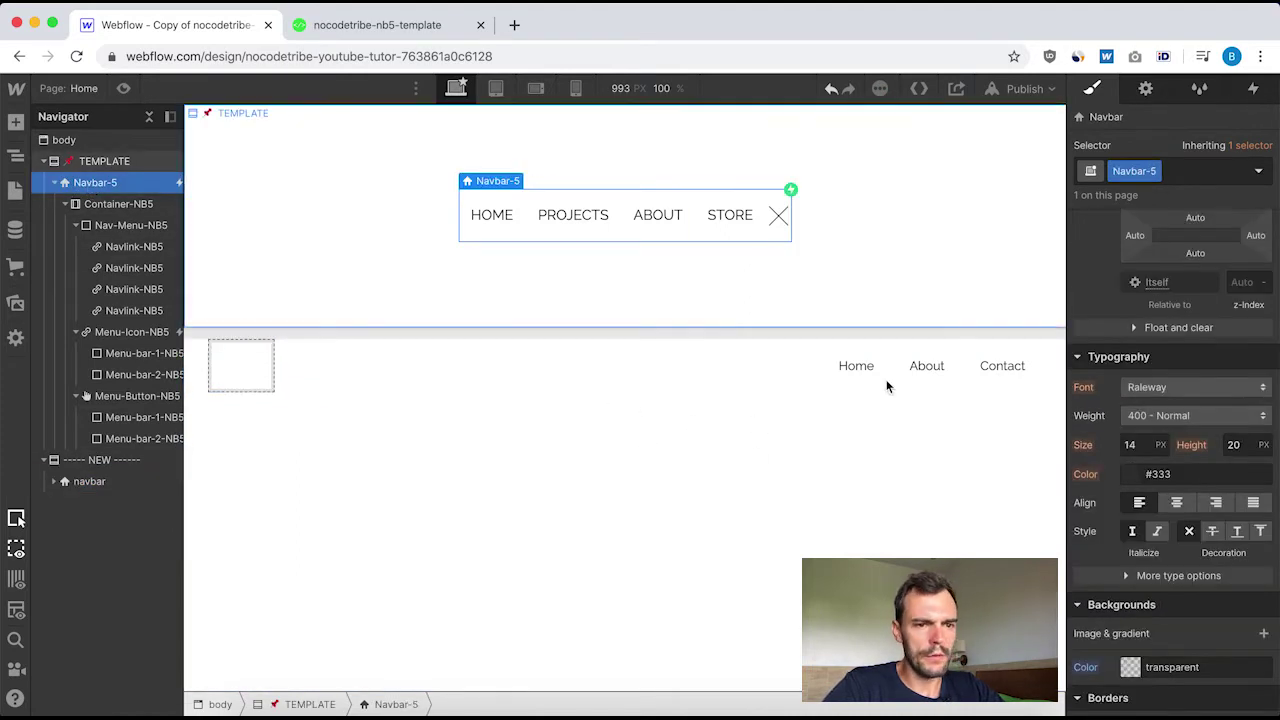
pyautogui.scroll(5, 1145, 413)
pyautogui.scroll(2, 1145, 413)
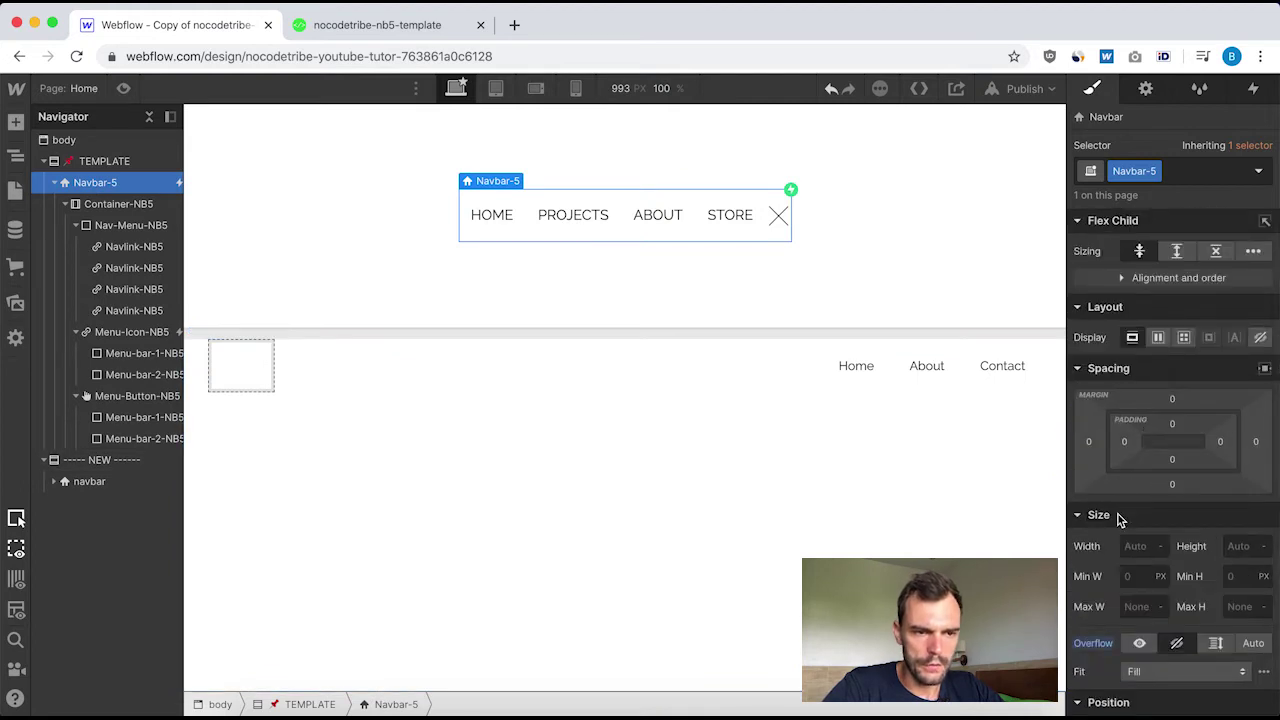
pyautogui.click(66, 205)
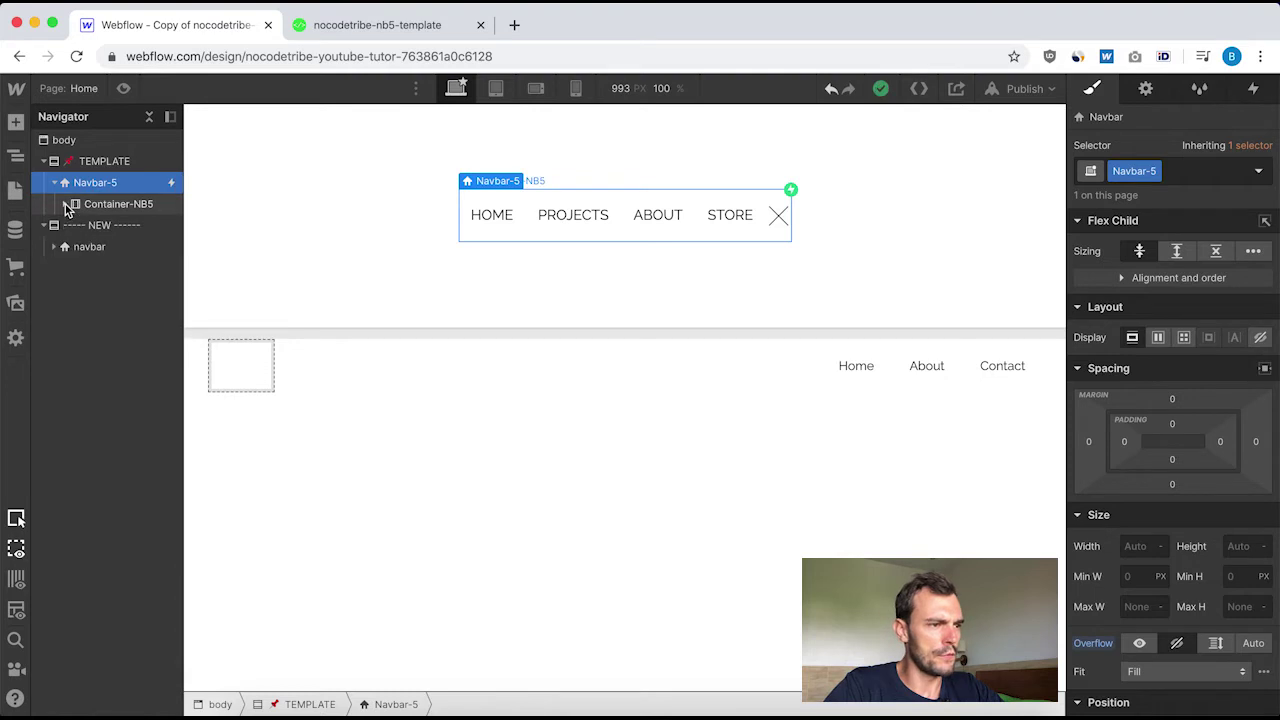
pyautogui.click(65, 204)
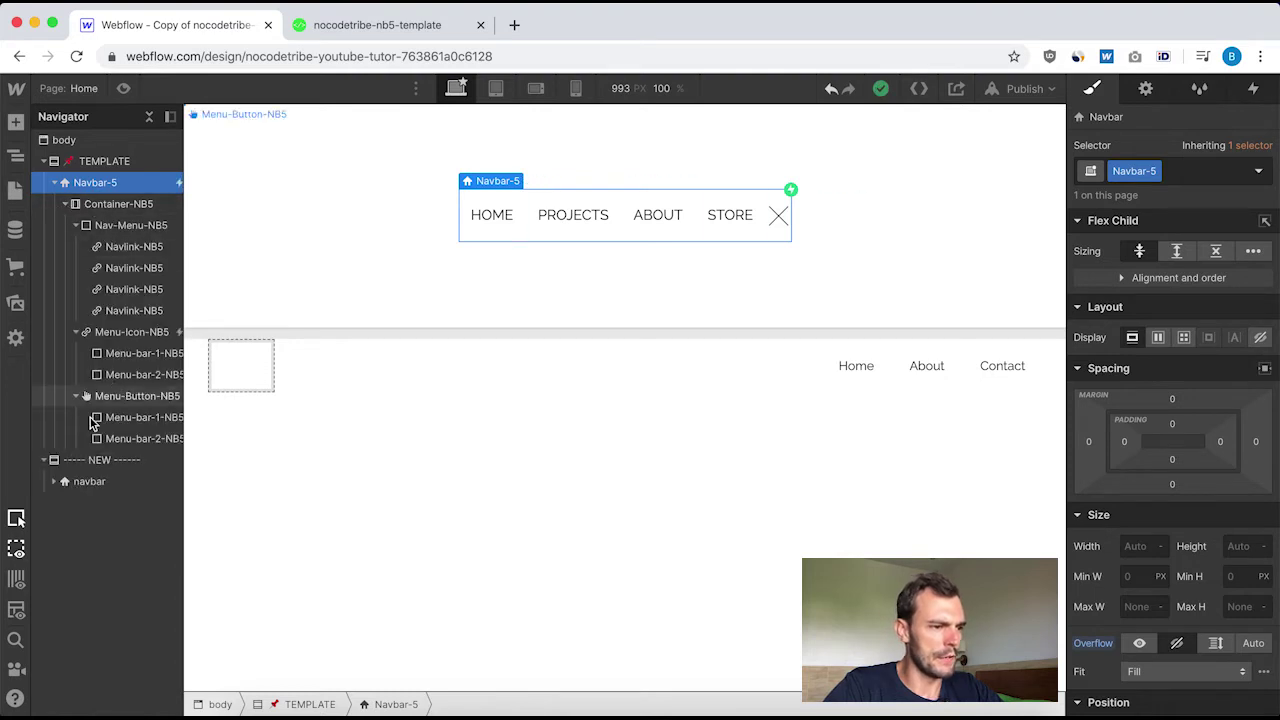
pyautogui.click(88, 482)
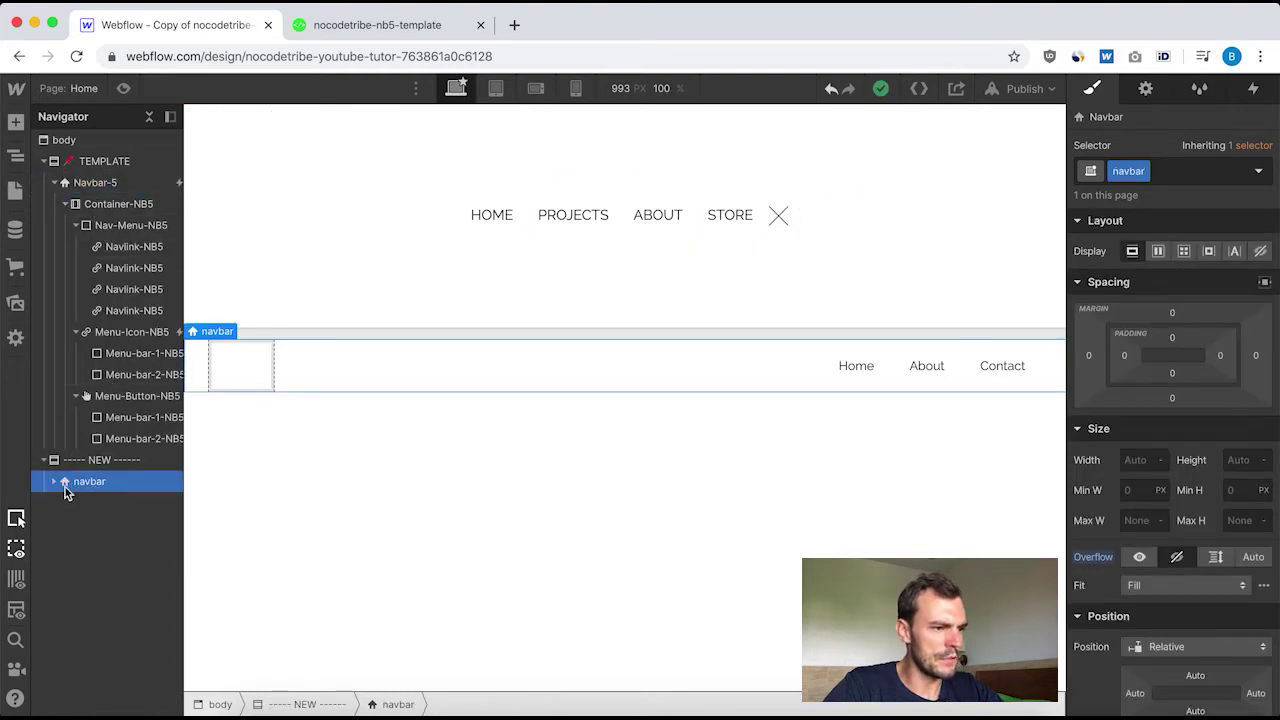
# Expand the new navbar's Container to show Brand, Nav Menu and Menu Button.
pyautogui.click(55, 483)
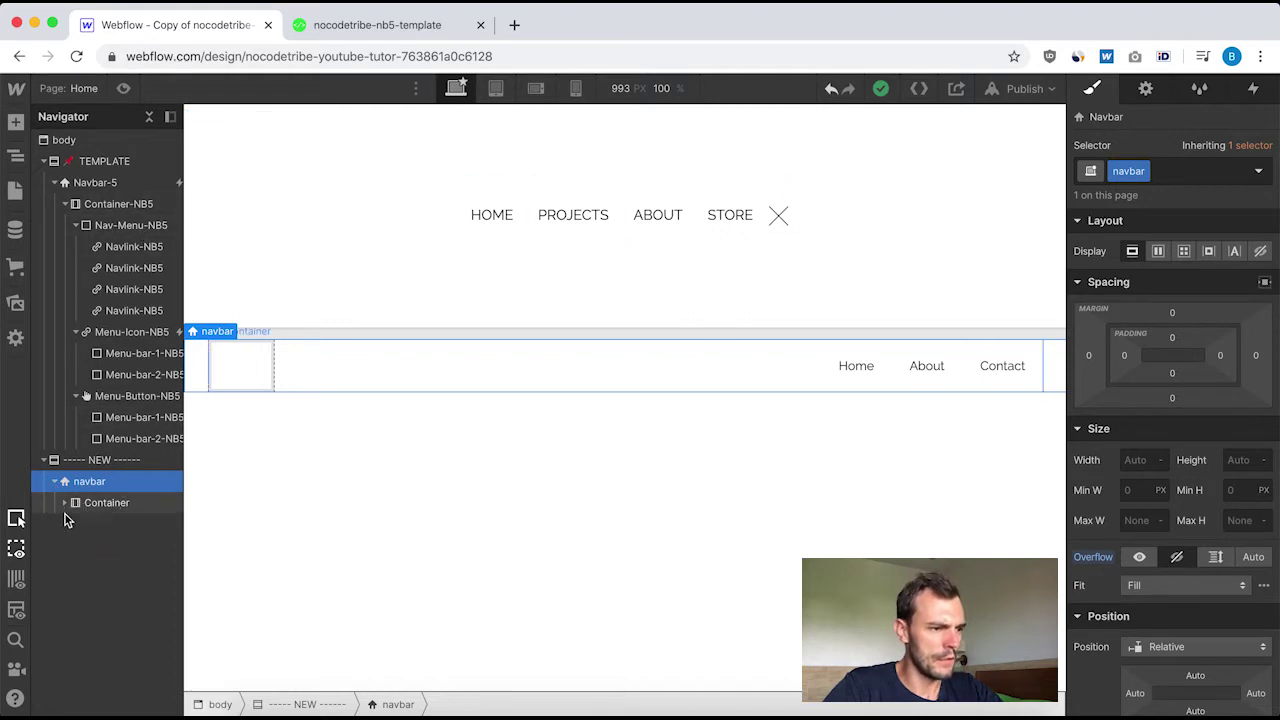
pyautogui.click(64, 504)
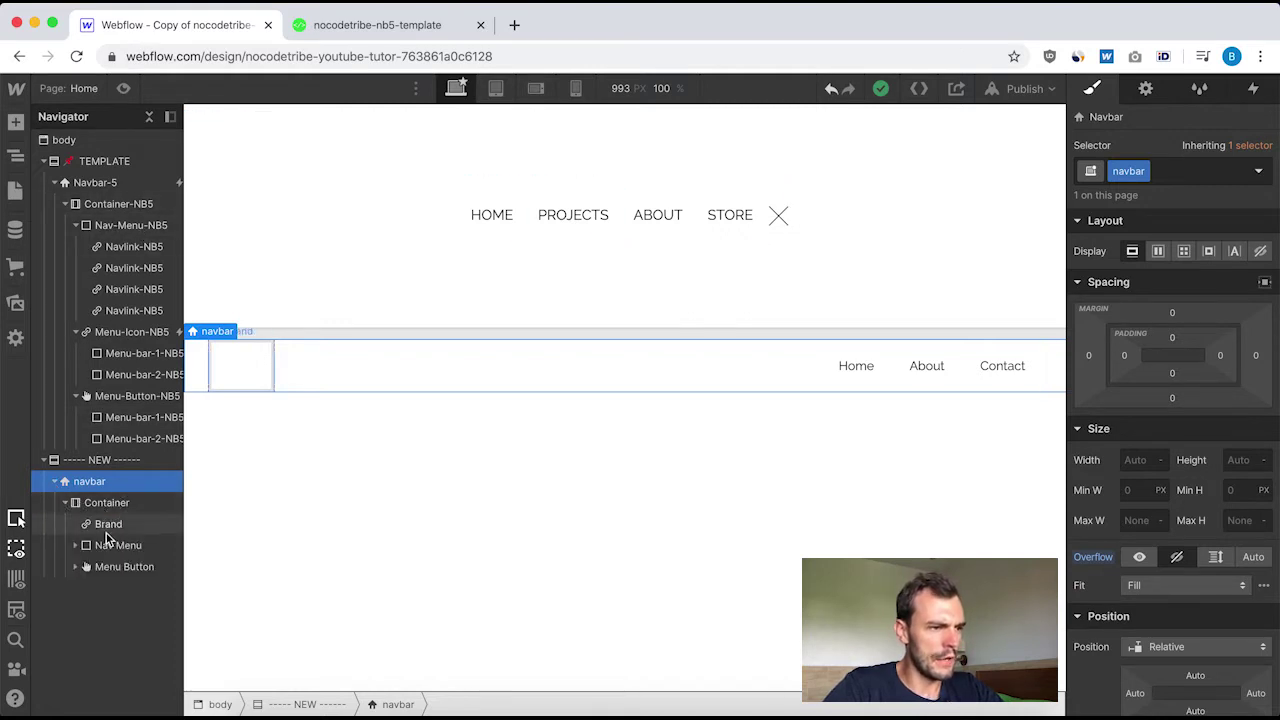
pyautogui.click(105, 525)
pyautogui.click(105, 547)
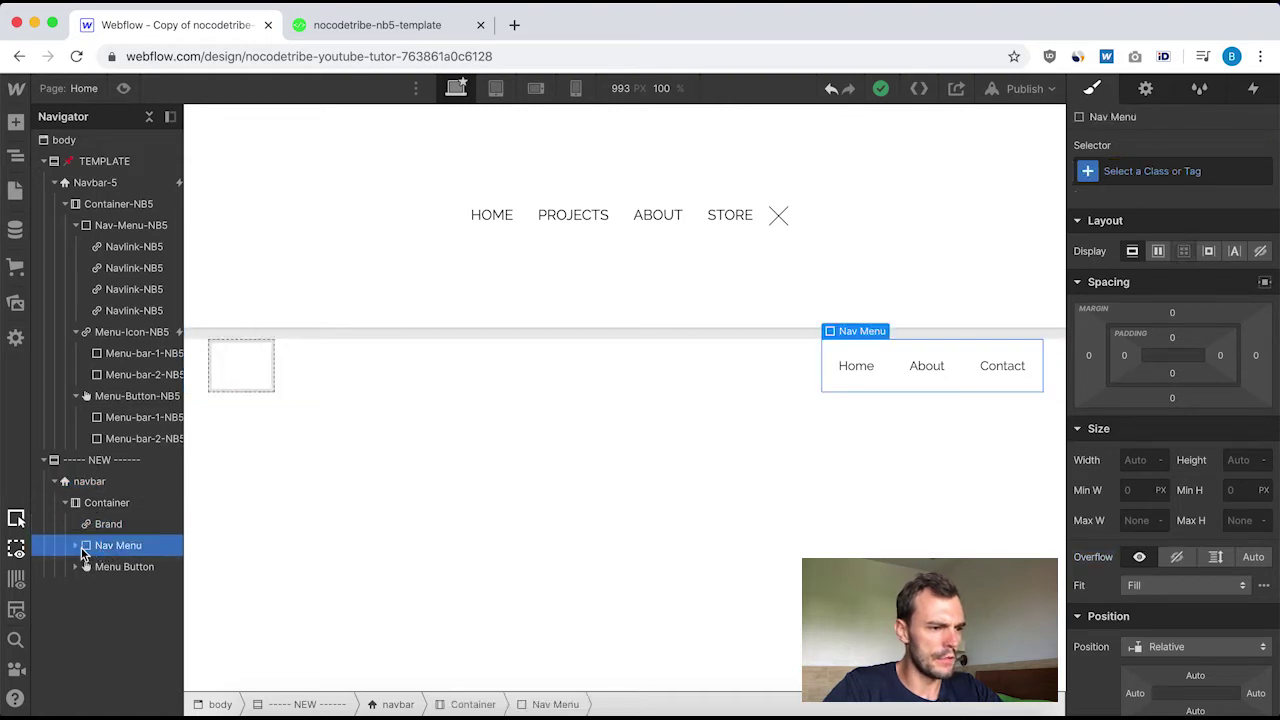
pyautogui.click(75, 546)
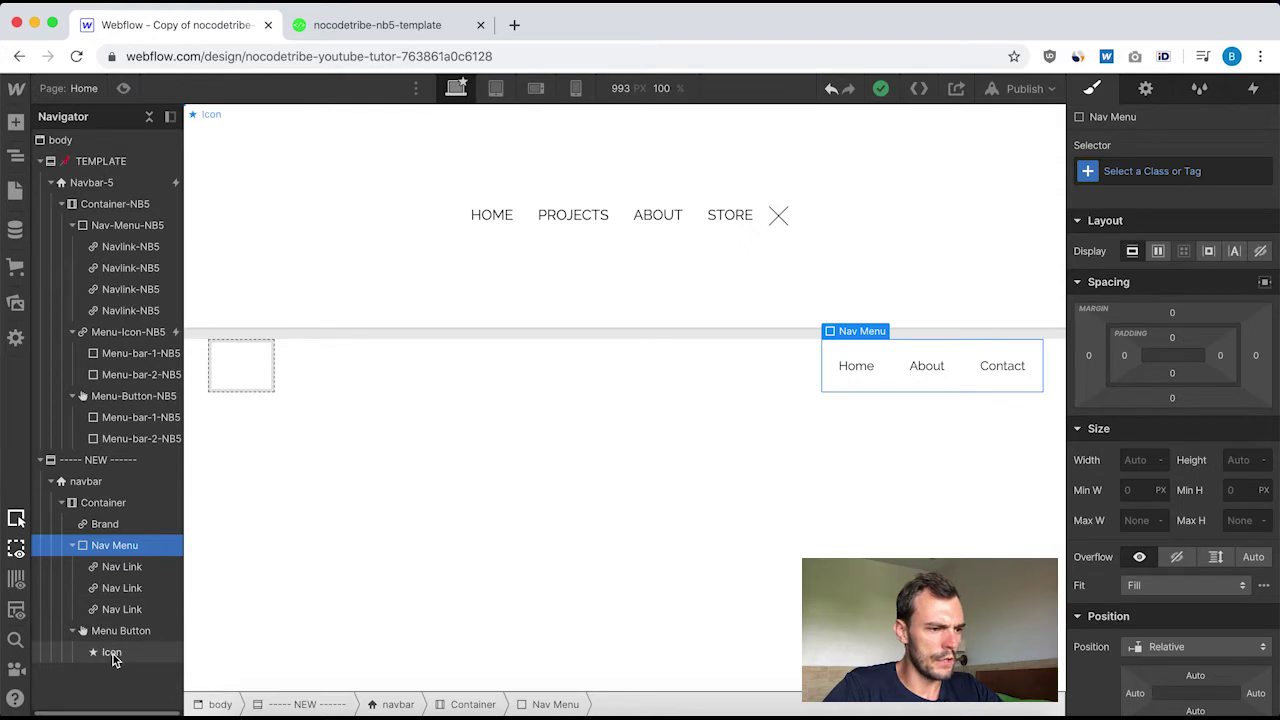
# Collapse the template's and new navbar's child items to compare both trees.
pyautogui.click(76, 227)
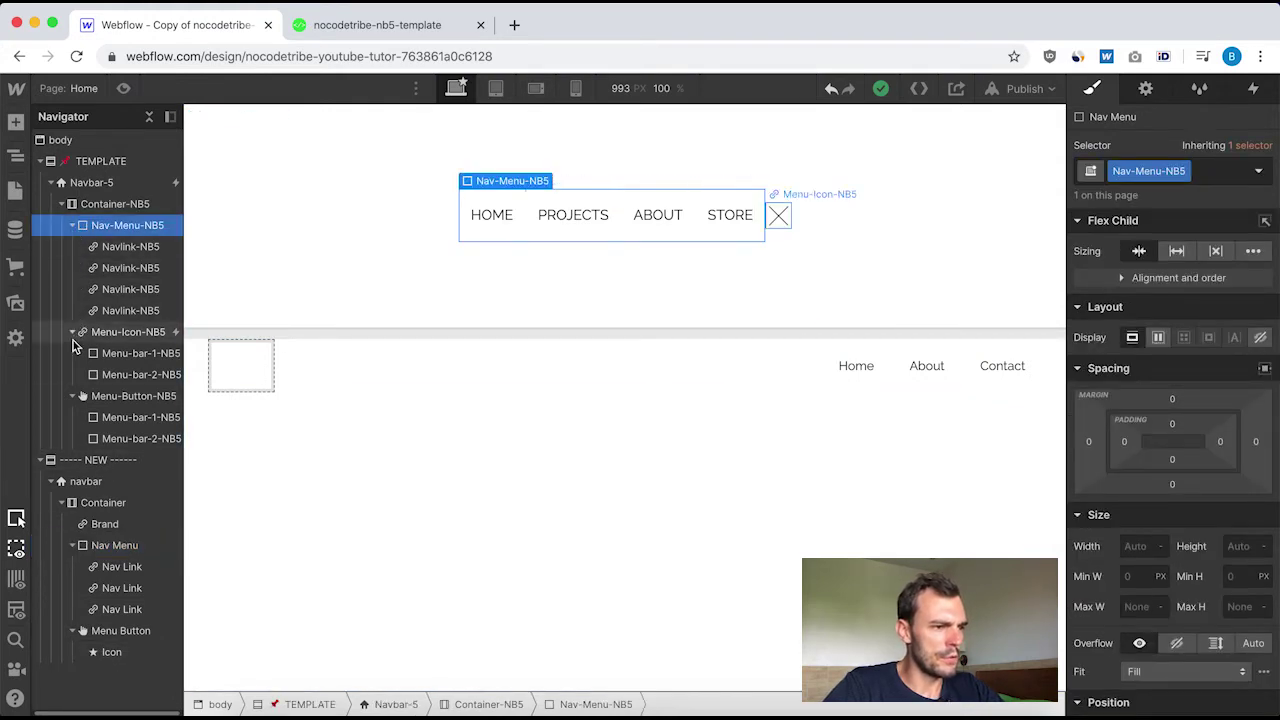
pyautogui.click(72, 334)
pyautogui.click(72, 354)
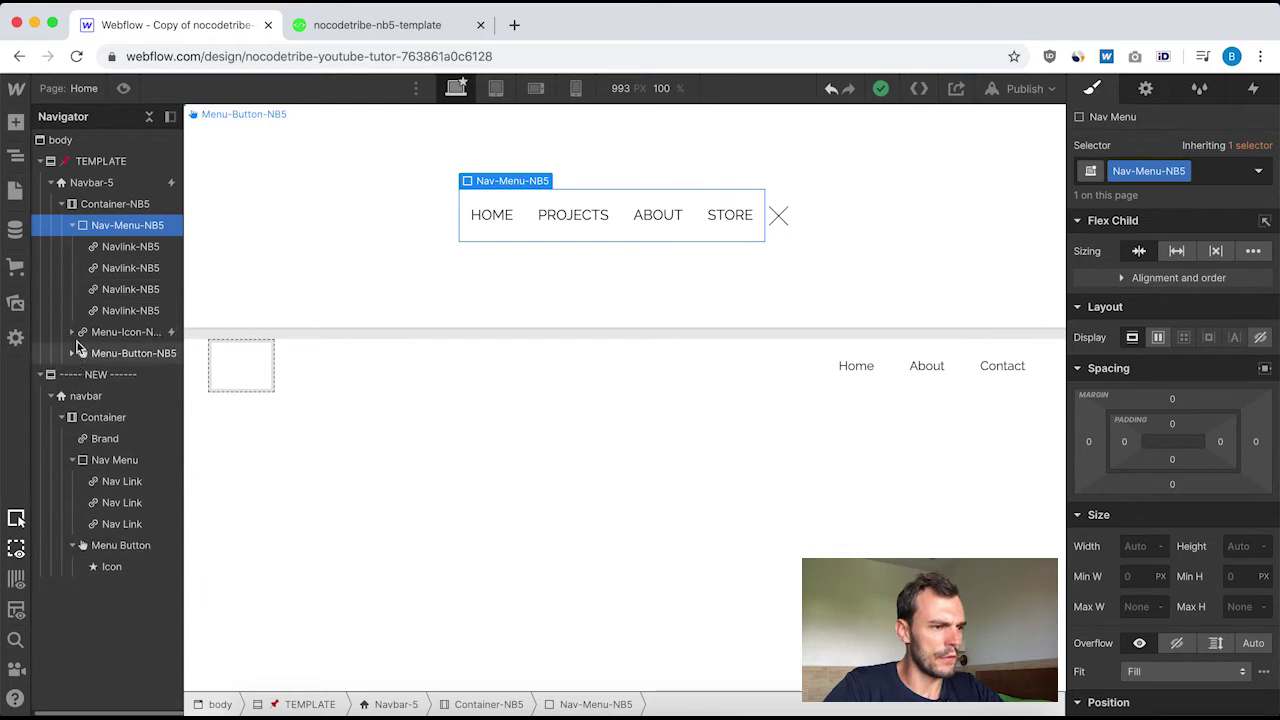
pyautogui.click(74, 227)
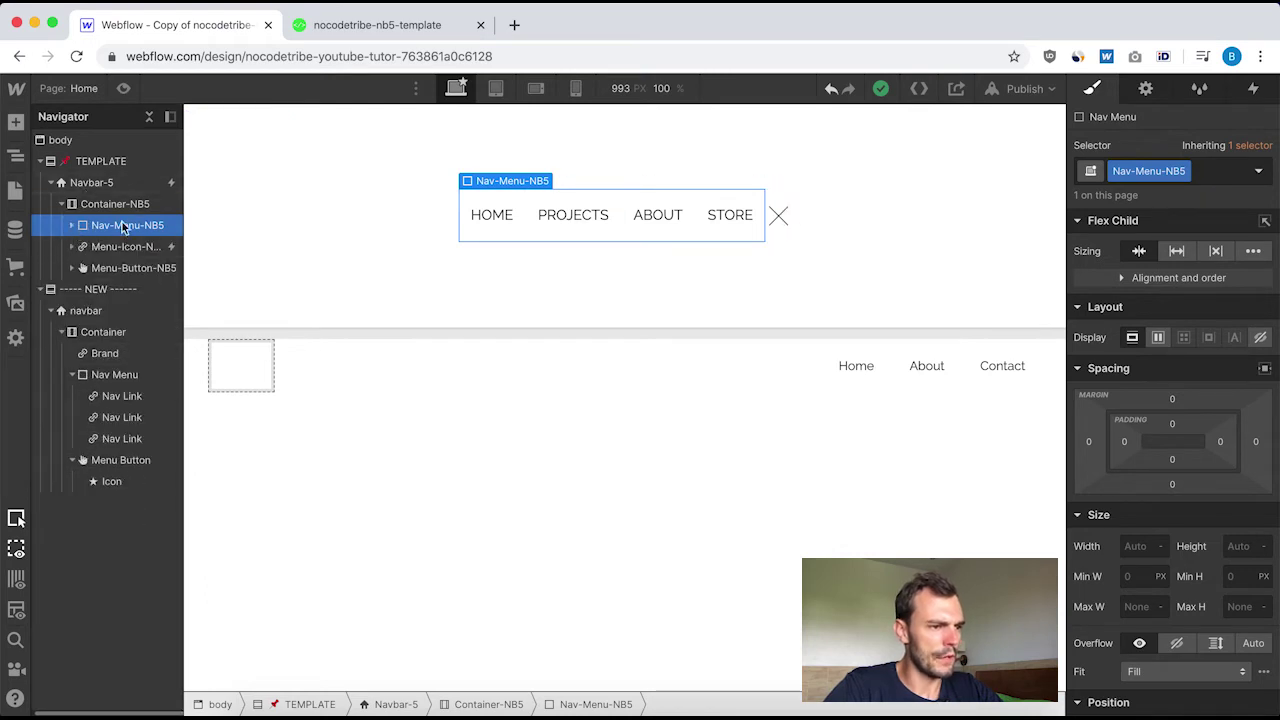
pyautogui.click(72, 375)
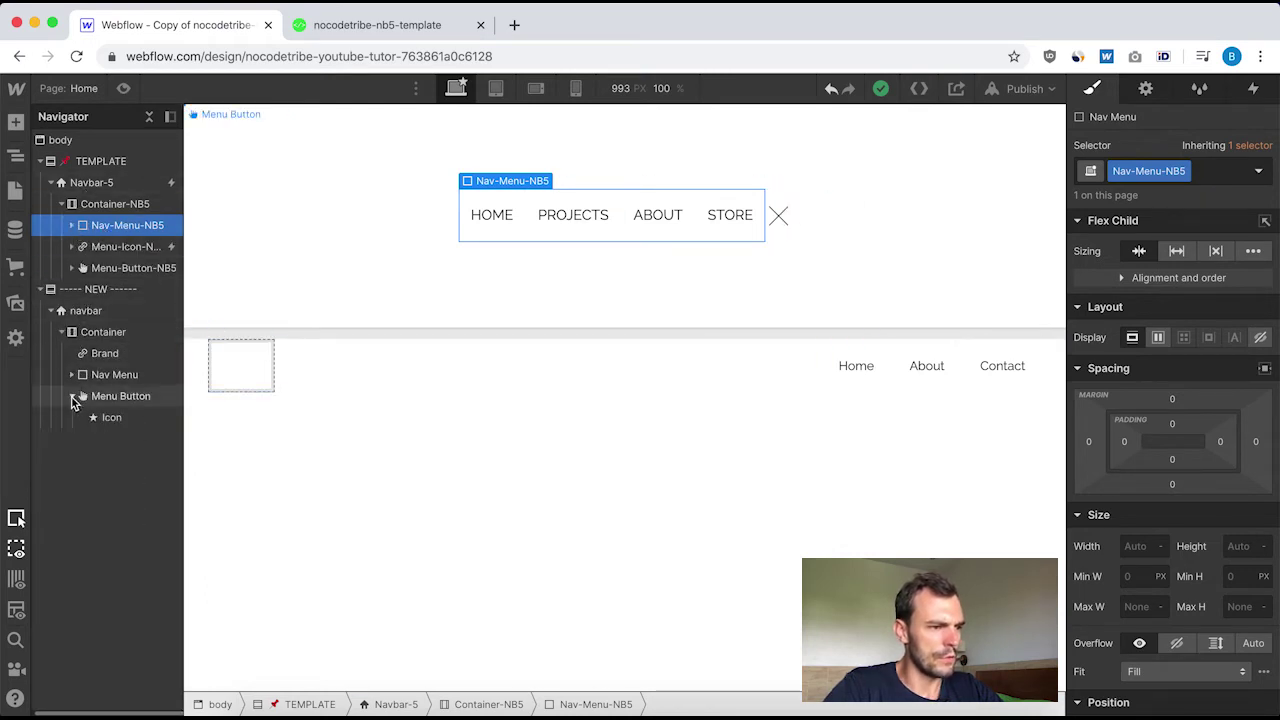
pyautogui.click(72, 396)
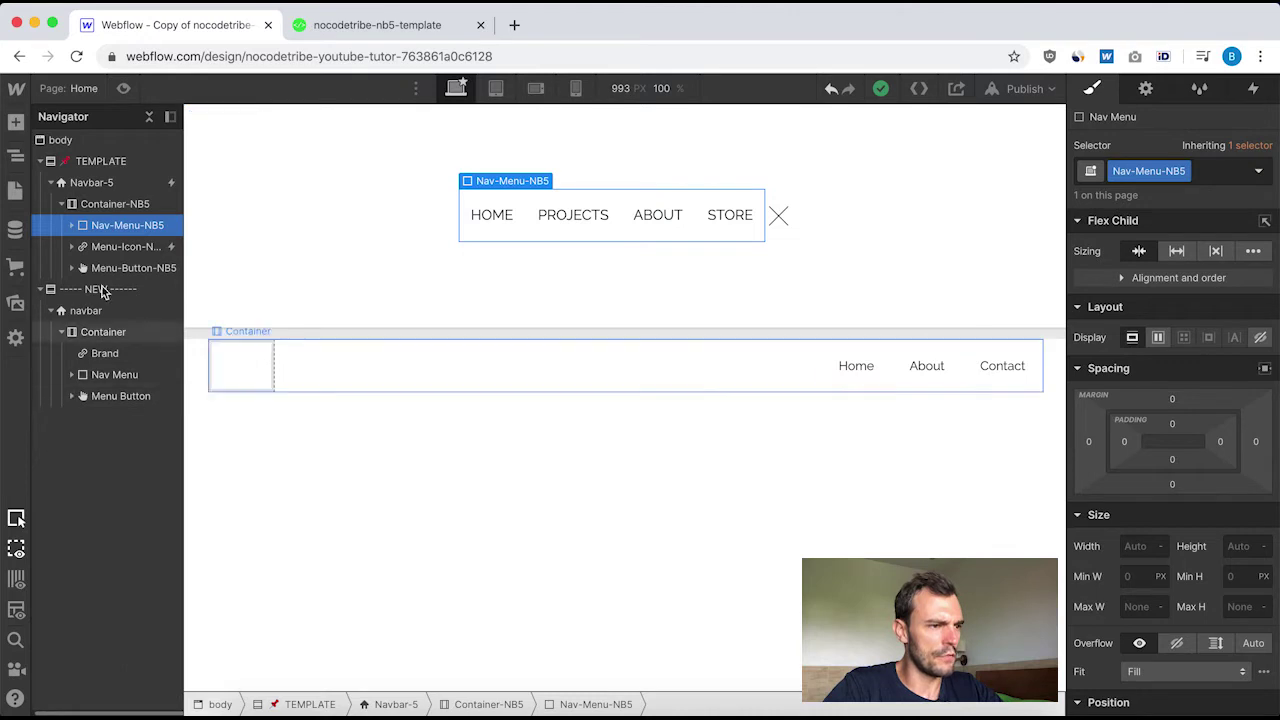
# Delete the Brand element and select the new navbar's Container.
pyautogui.click(105, 355)
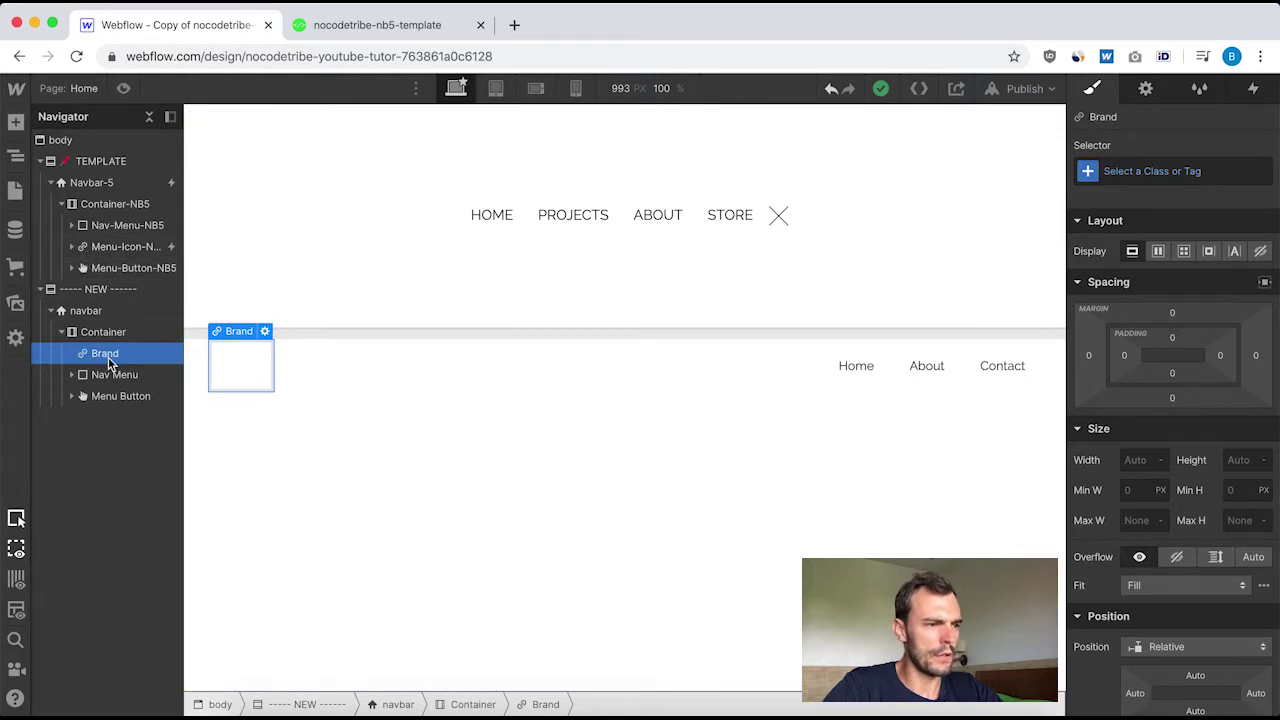
pyautogui.press('Delete')
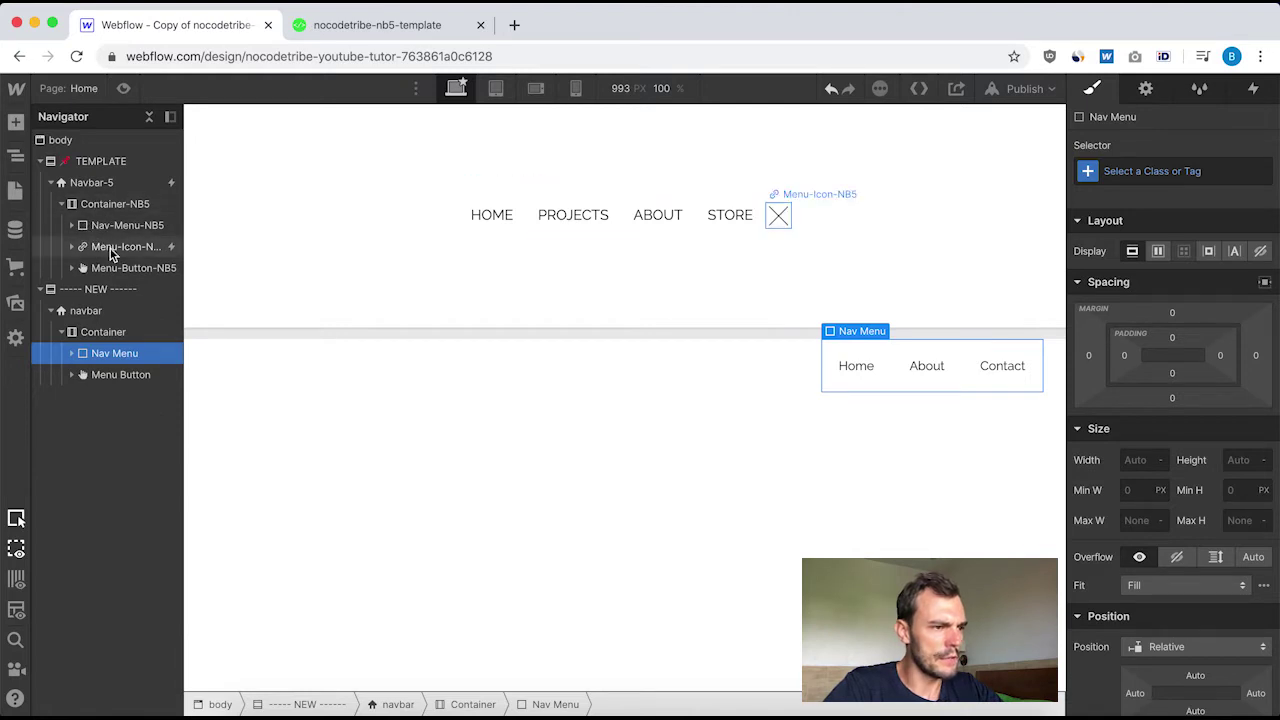
pyautogui.click(104, 333)
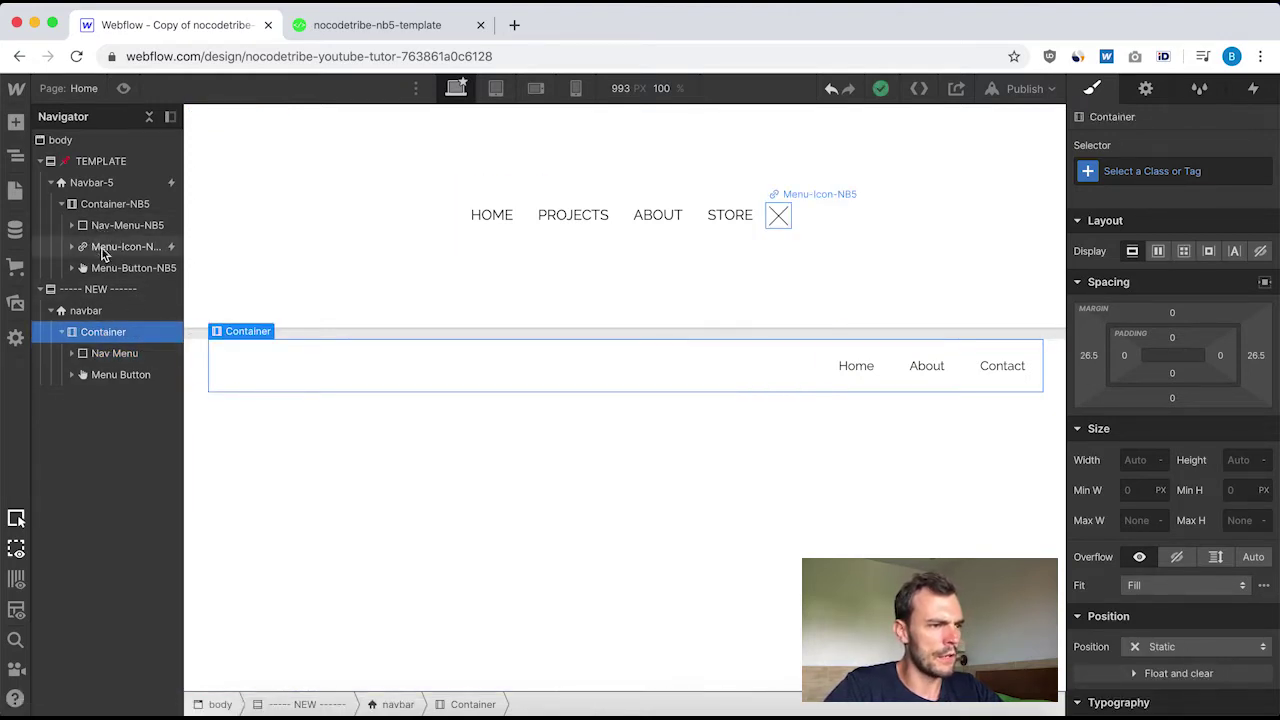
# Insert a Link Block into the new navbar's Container and dismiss Link Settings.
pyautogui.click(16, 122)
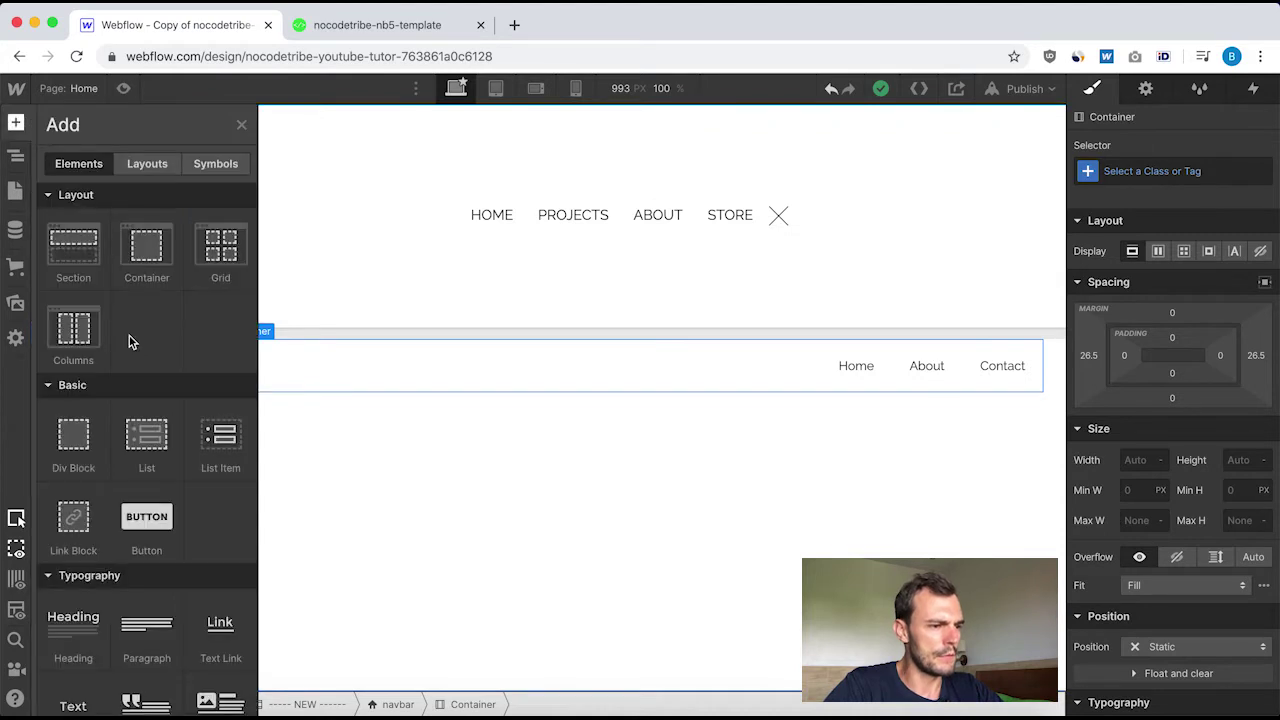
pyautogui.scroll(-5, 128, 342)
pyautogui.scroll(3, 95, 325)
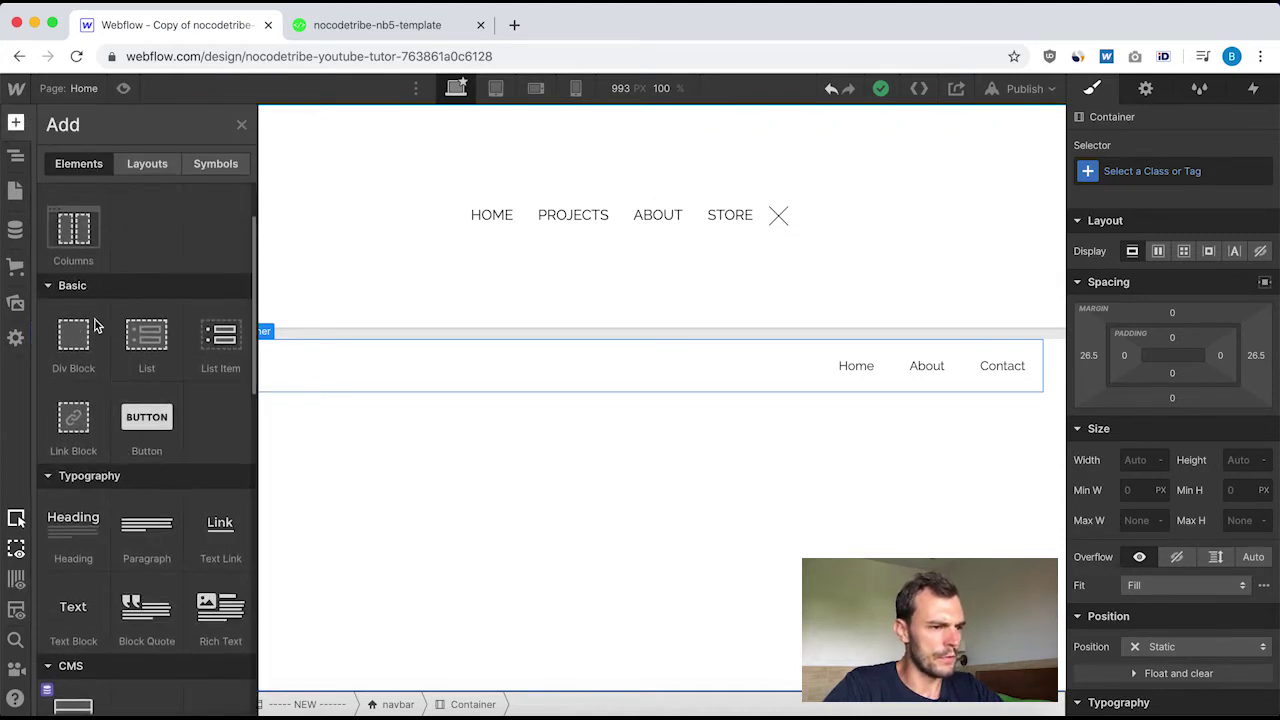
pyautogui.click(72, 425)
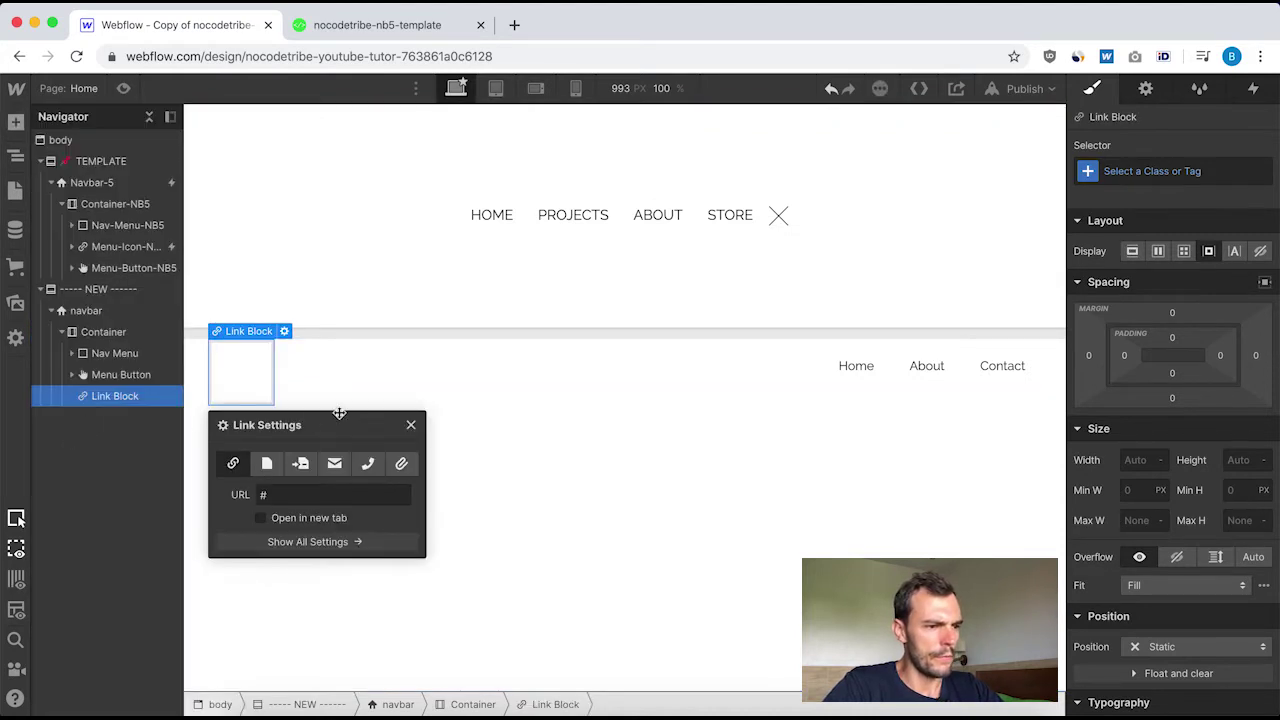
pyautogui.click(411, 426)
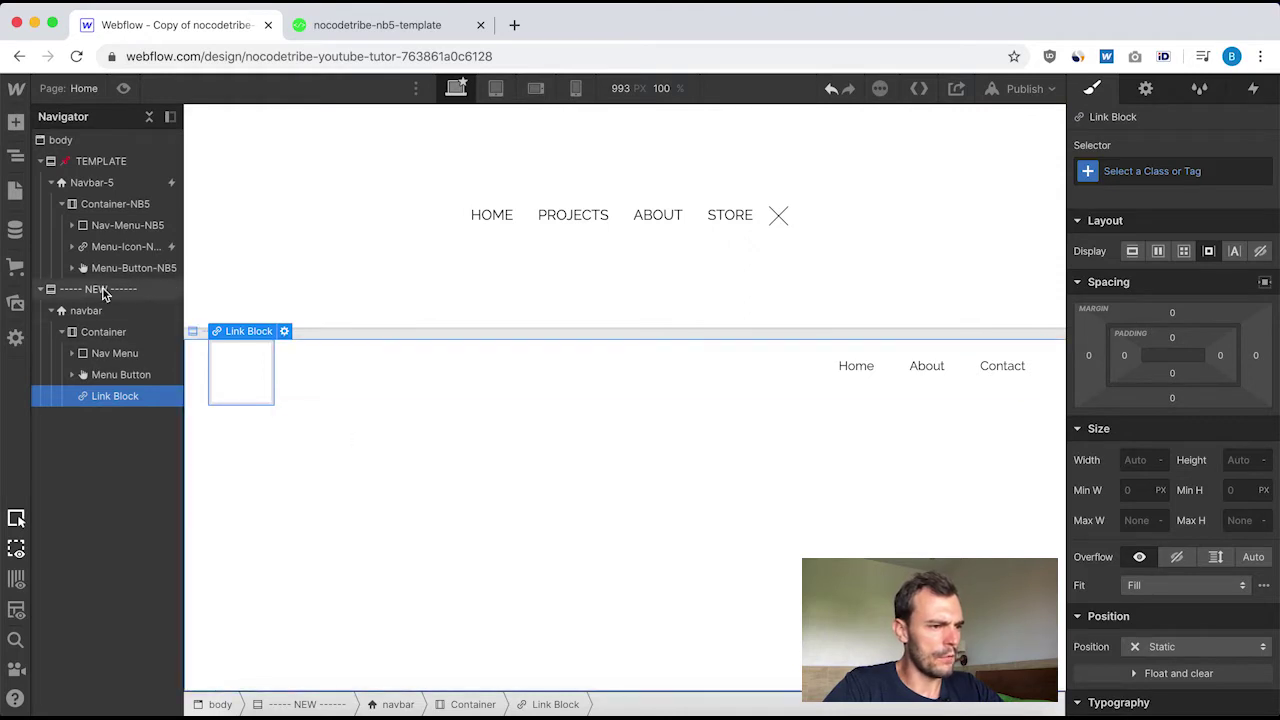
# Select Container-NB5 and review its styles.
pyautogui.click(100, 205)
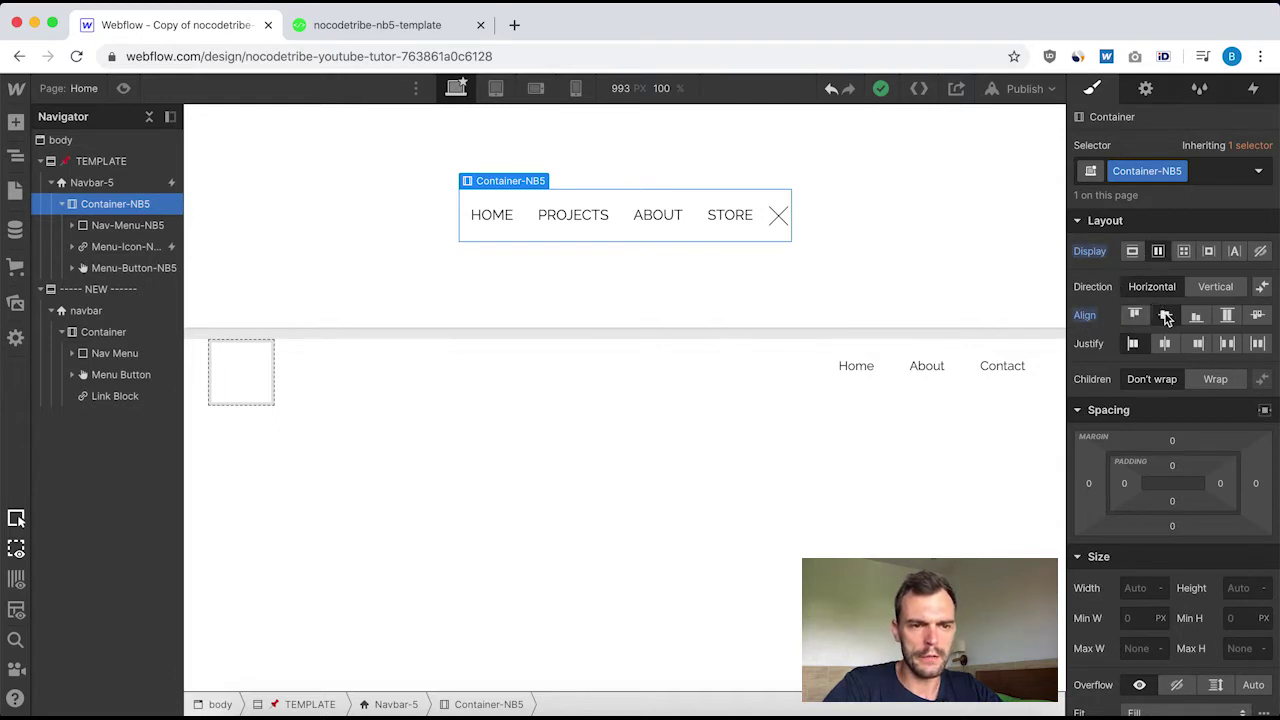
pyautogui.scroll(-10, 1160, 410)
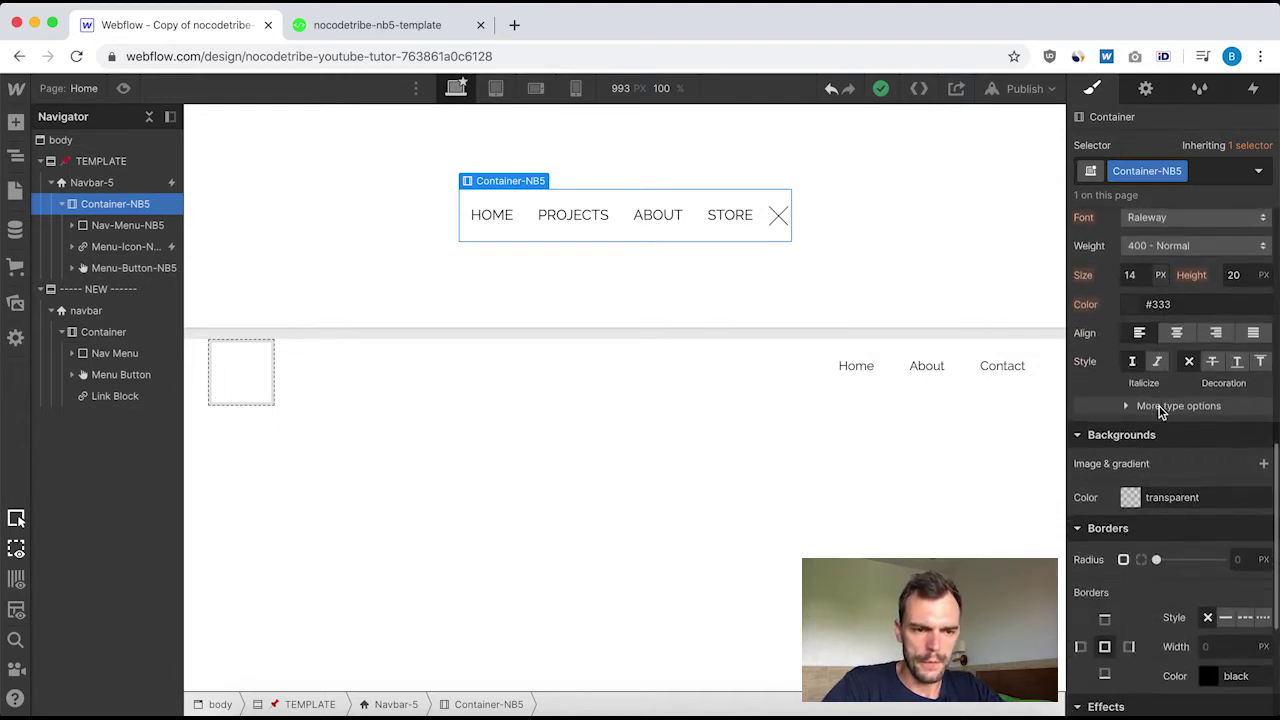
pyautogui.scroll(7, 1160, 412)
pyautogui.scroll(3, 1160, 412)
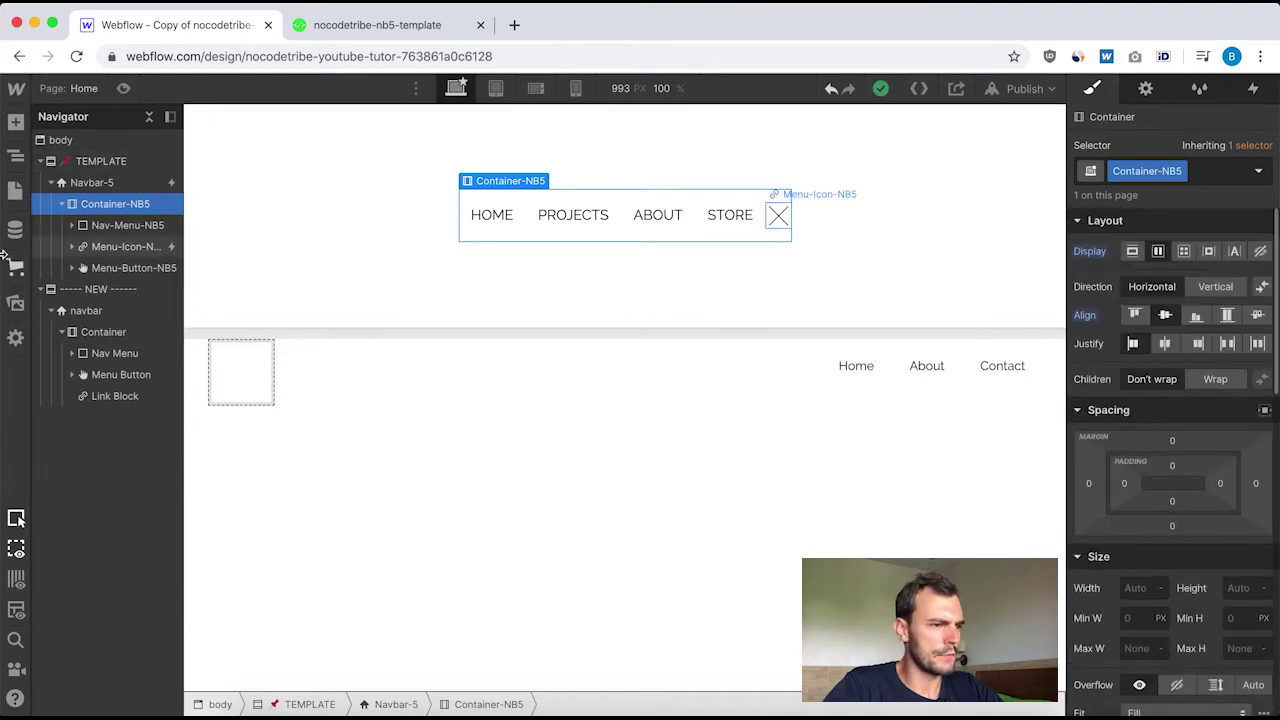
# Give the Container a 'container' class with Flex display and center alignment.
pyautogui.click(99, 335)
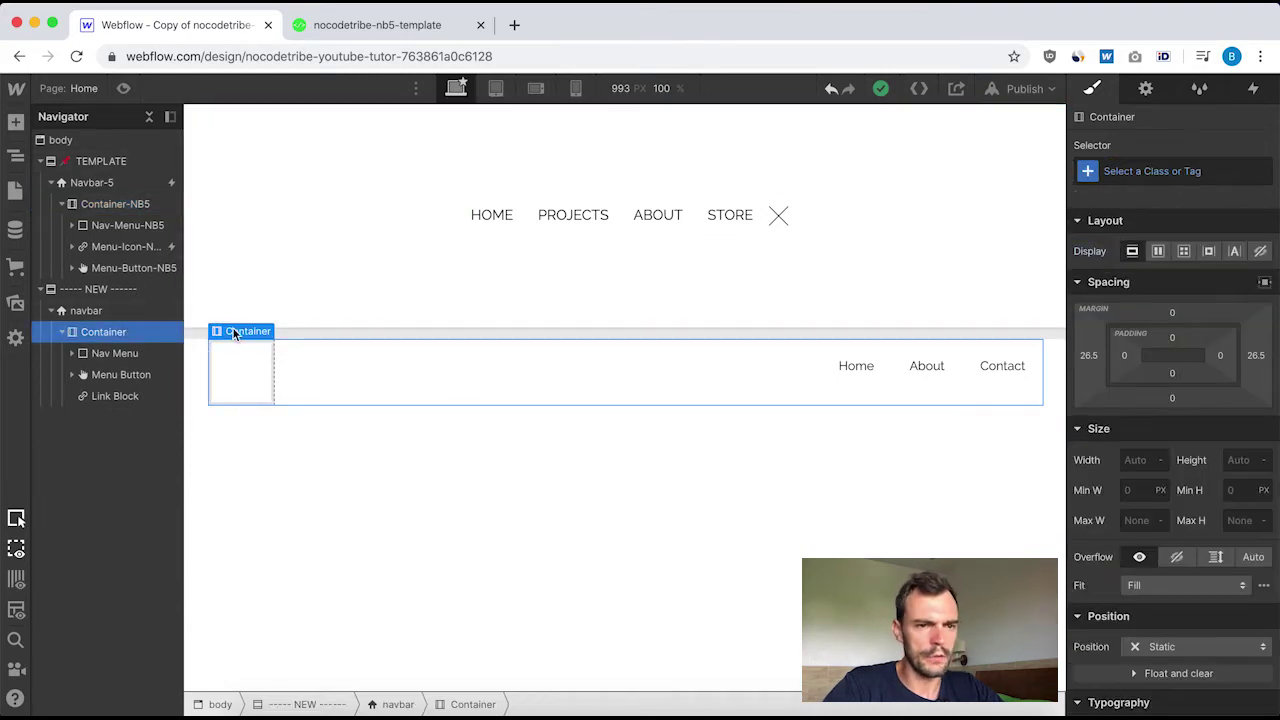
pyautogui.click(1120, 172)
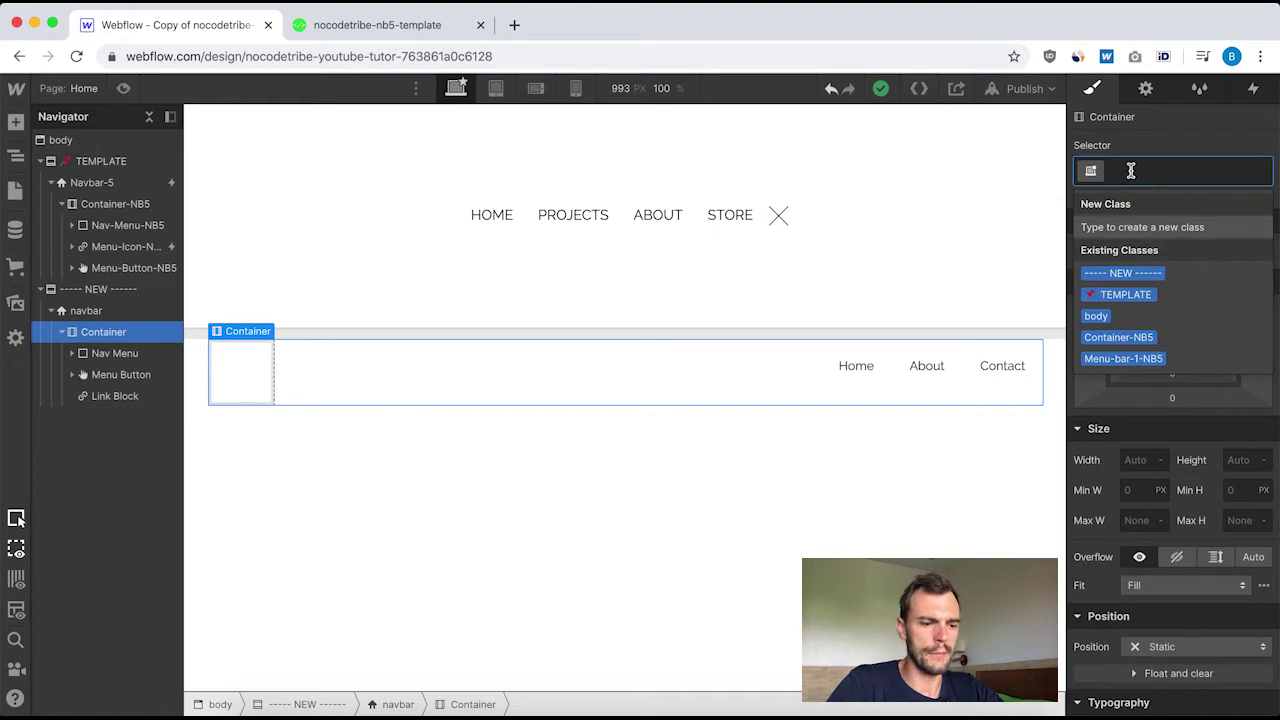
pyautogui.write('container')
pyautogui.press('Return')
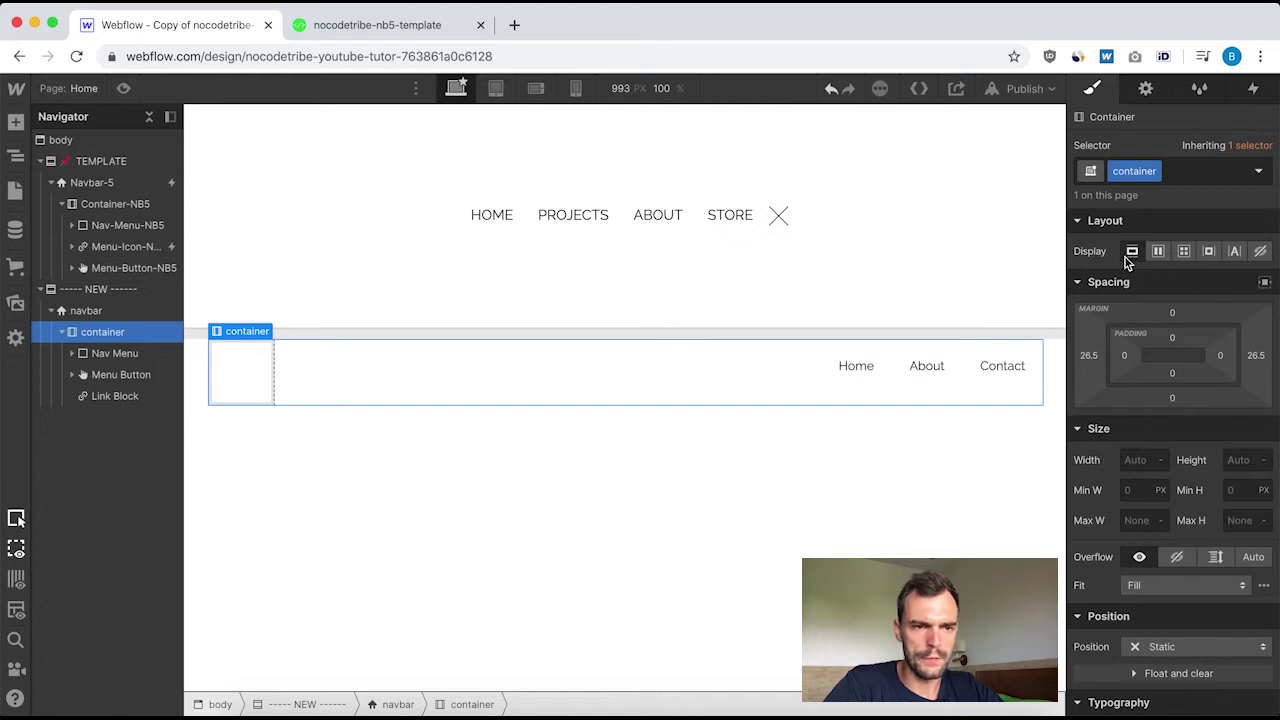
pyautogui.click(1156, 254)
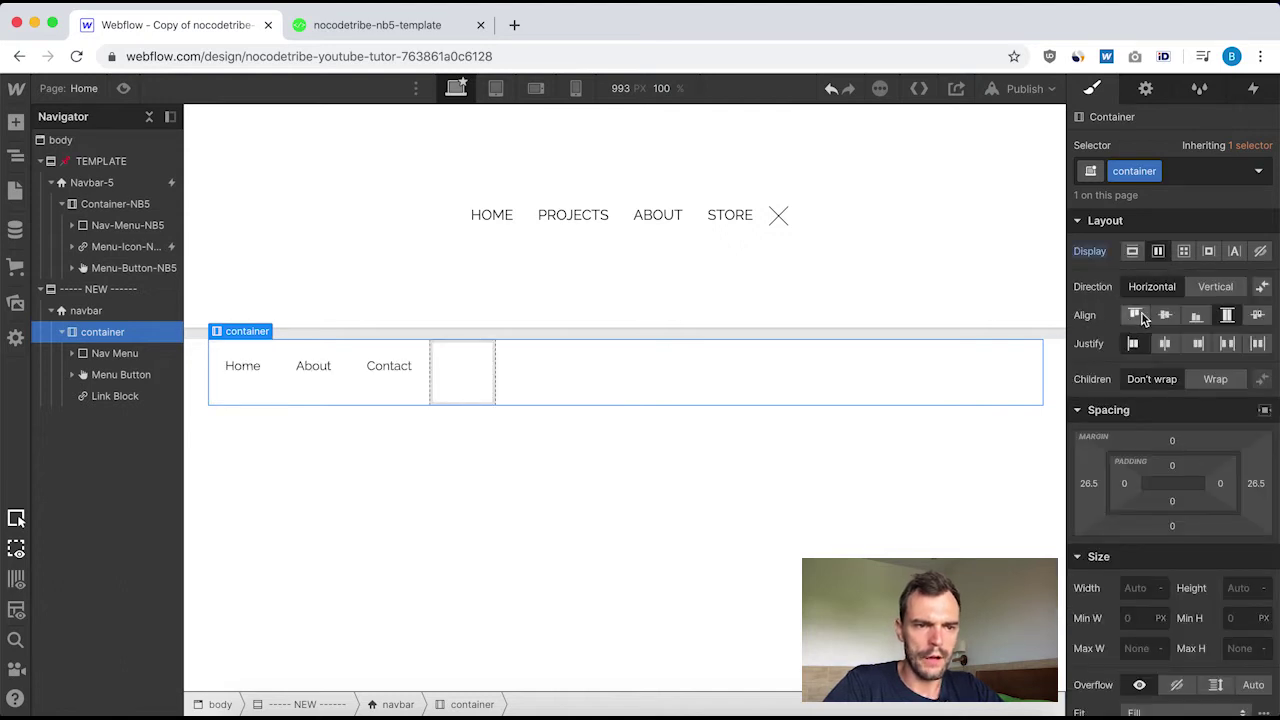
pyautogui.click(1165, 316)
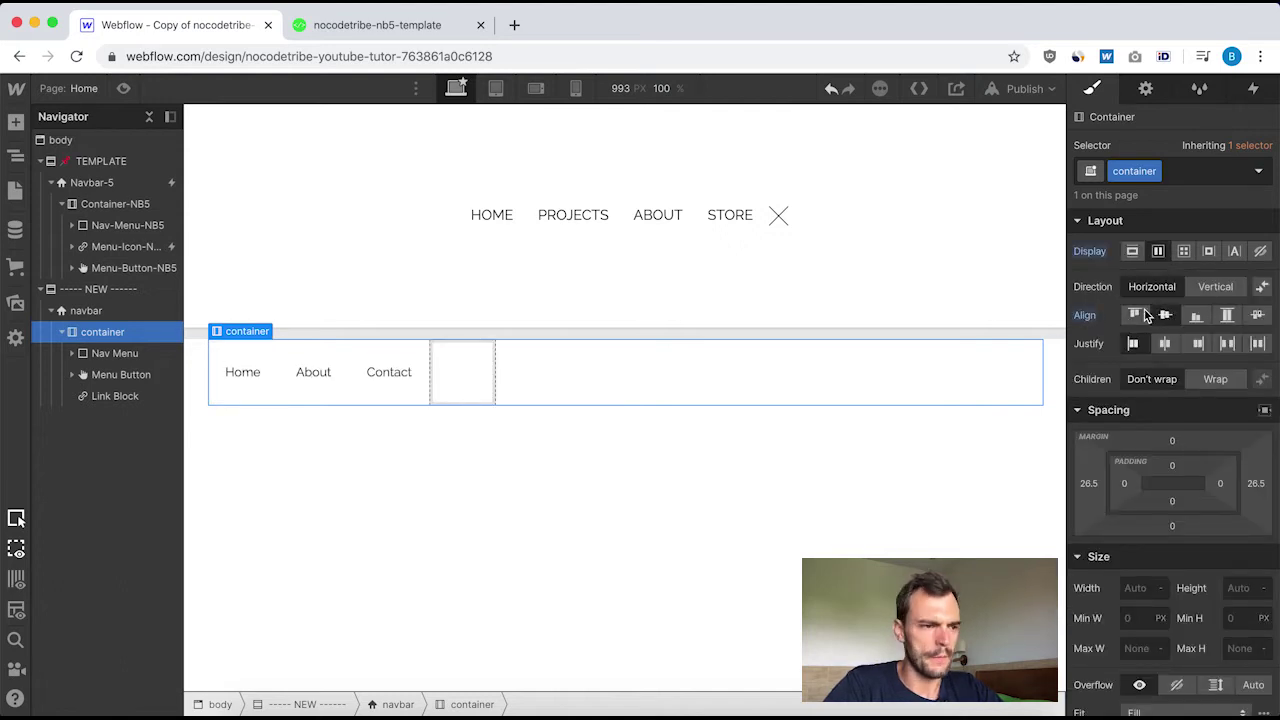
# Review Container-NB5 and Nav-Menu-NB5 styles, expanding the menu to its four links.
pyautogui.click(112, 206)
pyautogui.scroll(-3, 1166, 351)
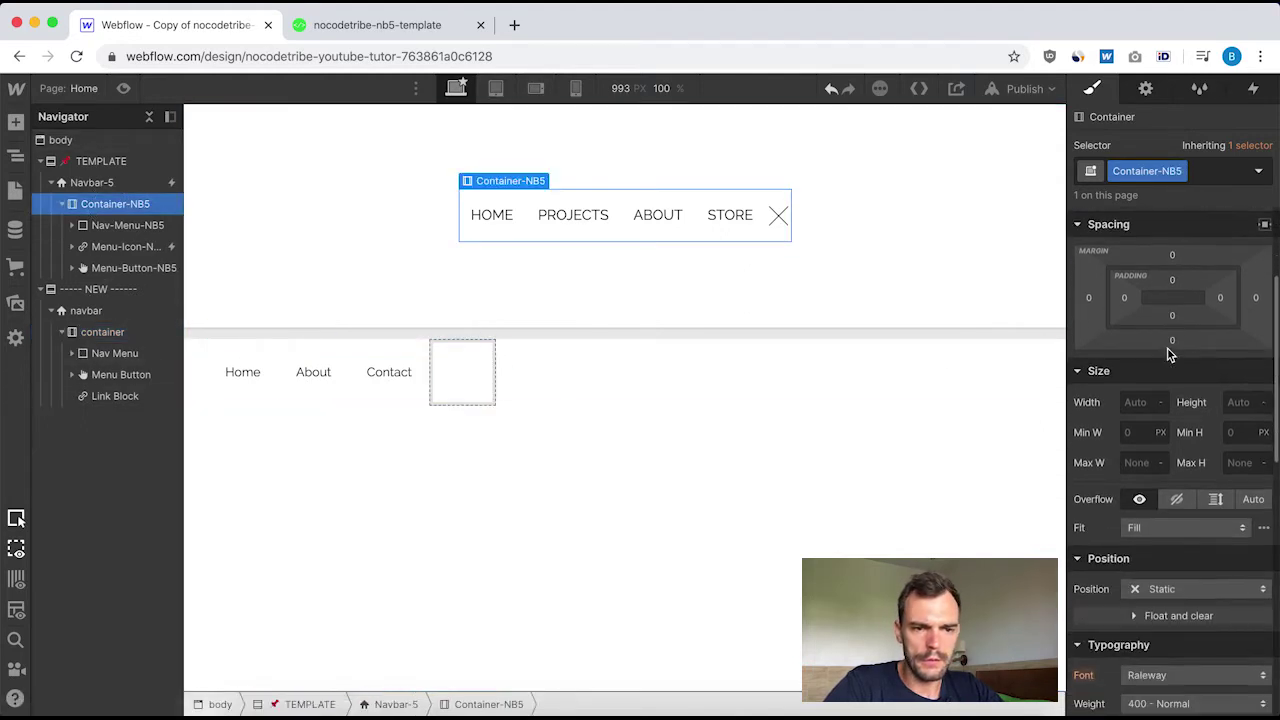
pyautogui.scroll(3, 1168, 352)
pyautogui.scroll(-10, 1168, 352)
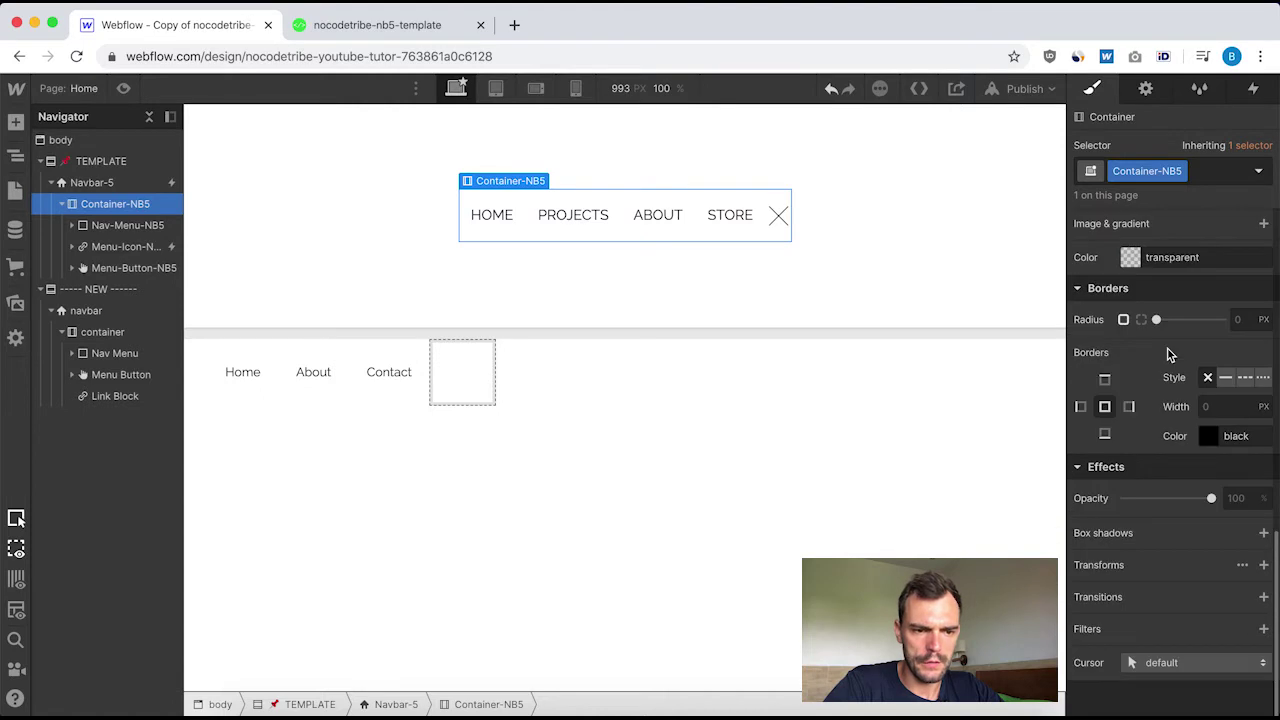
pyautogui.scroll(9, 1170, 345)
pyautogui.scroll(2, 1168, 347)
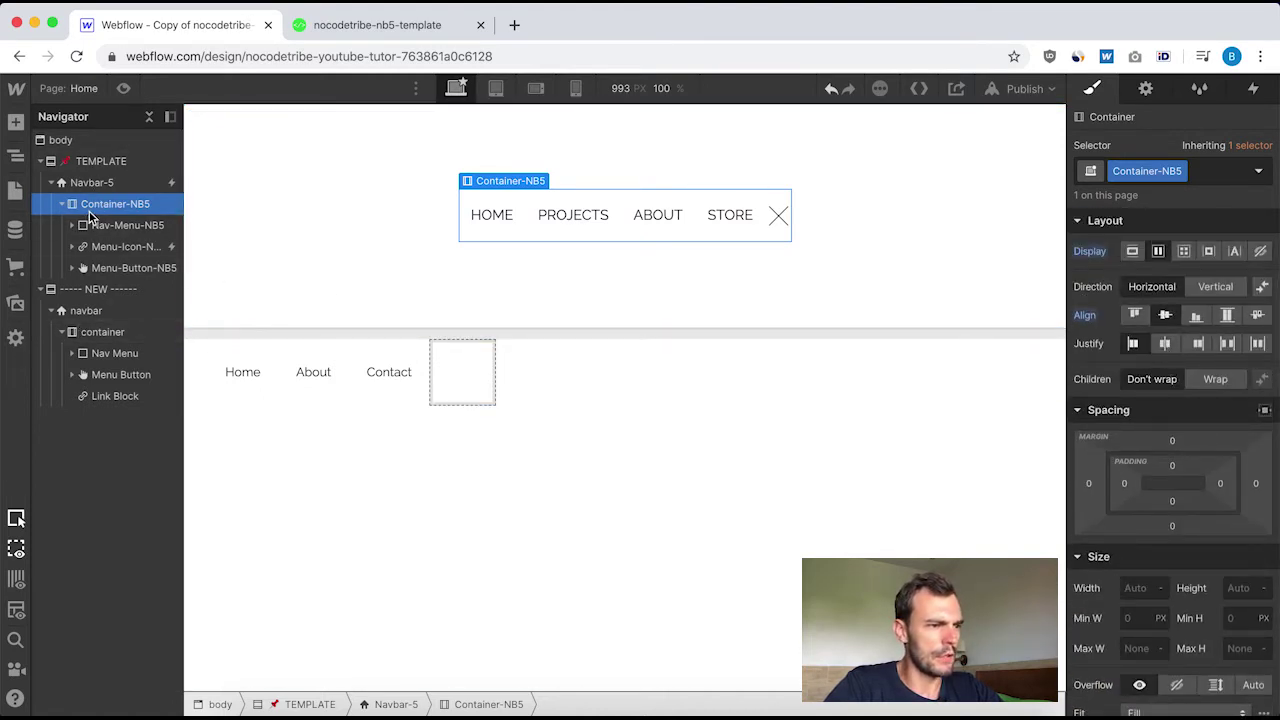
pyautogui.click(115, 227)
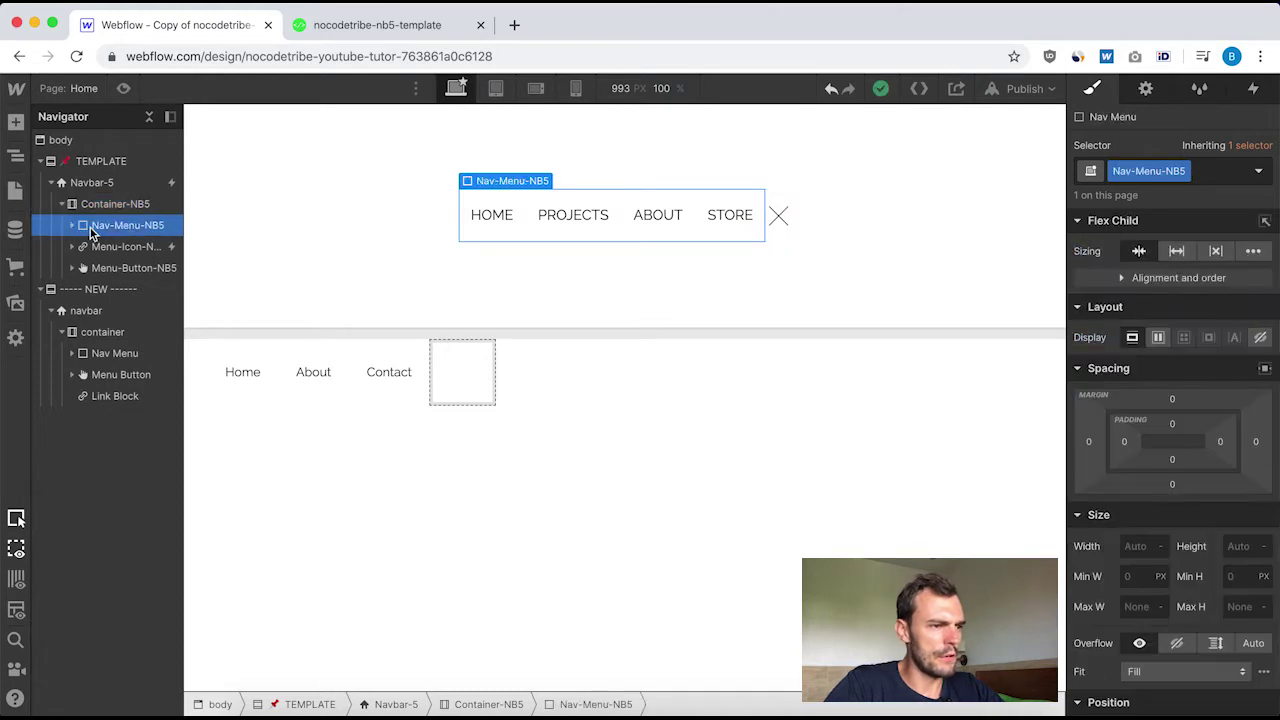
pyautogui.click(74, 228)
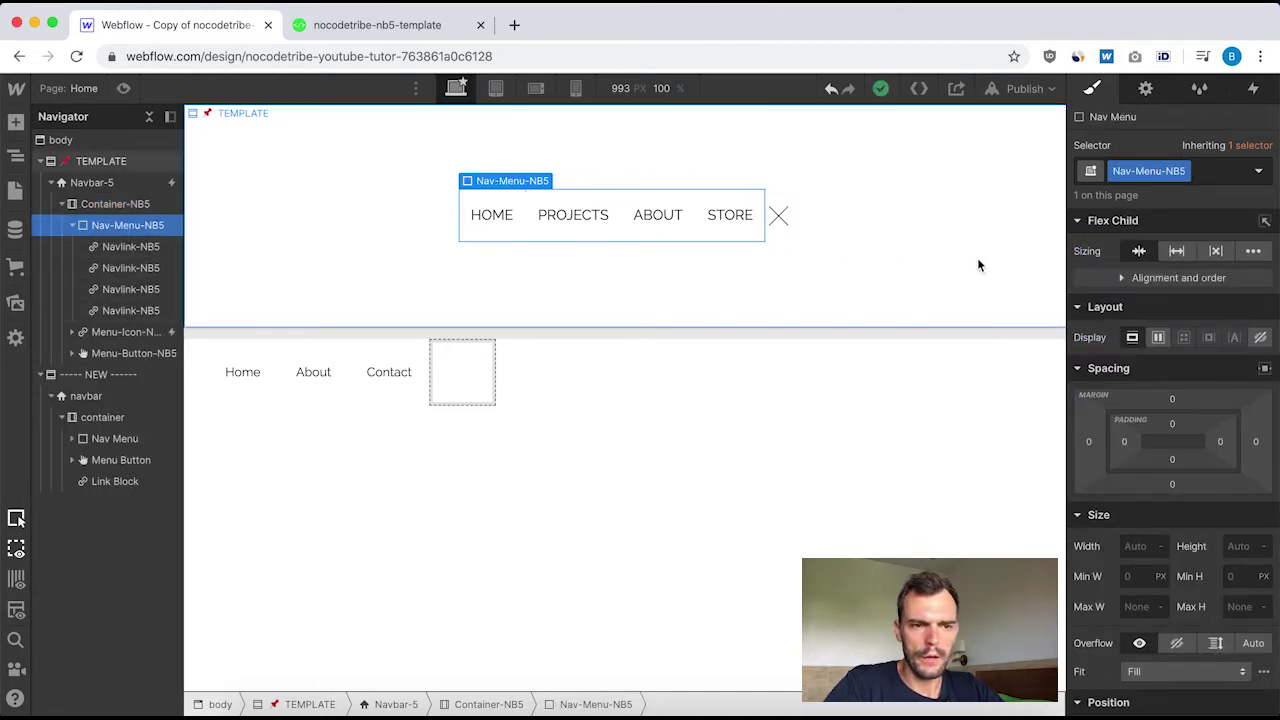
pyautogui.scroll(-5, 1135, 424)
pyautogui.scroll(-7, 1135, 424)
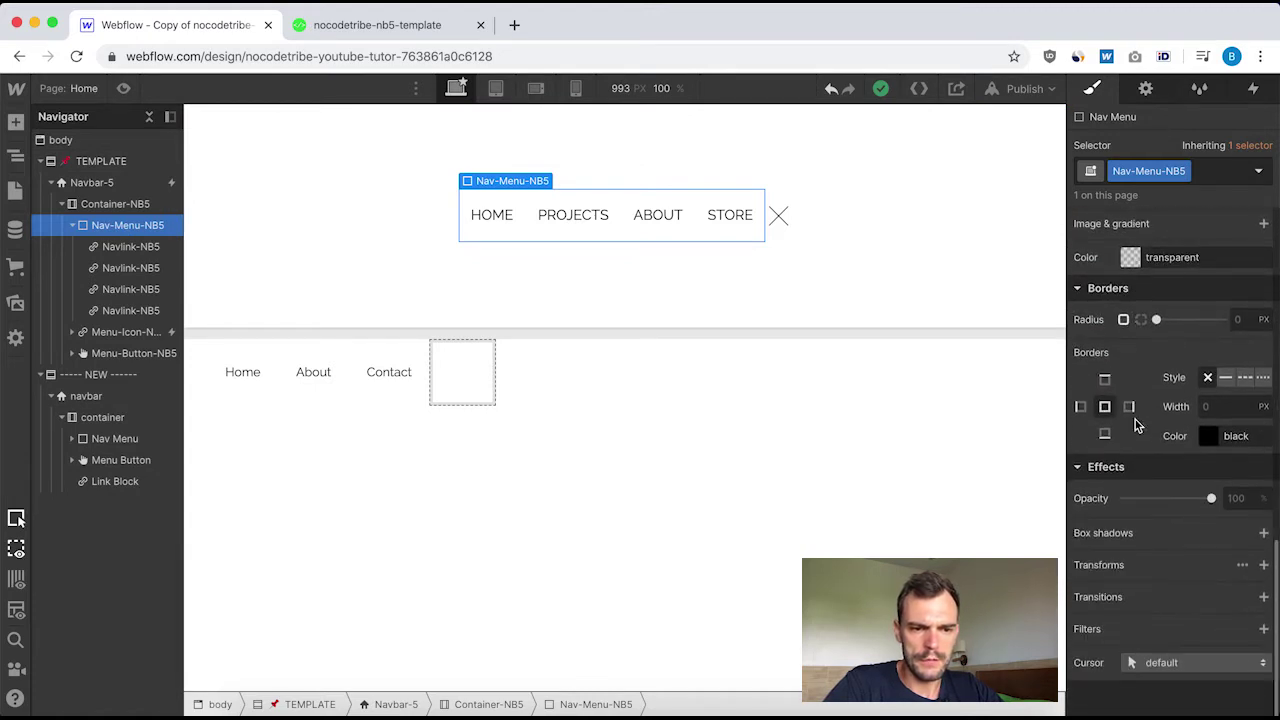
pyautogui.scroll(3, 1137, 424)
pyautogui.scroll(7, 1137, 424)
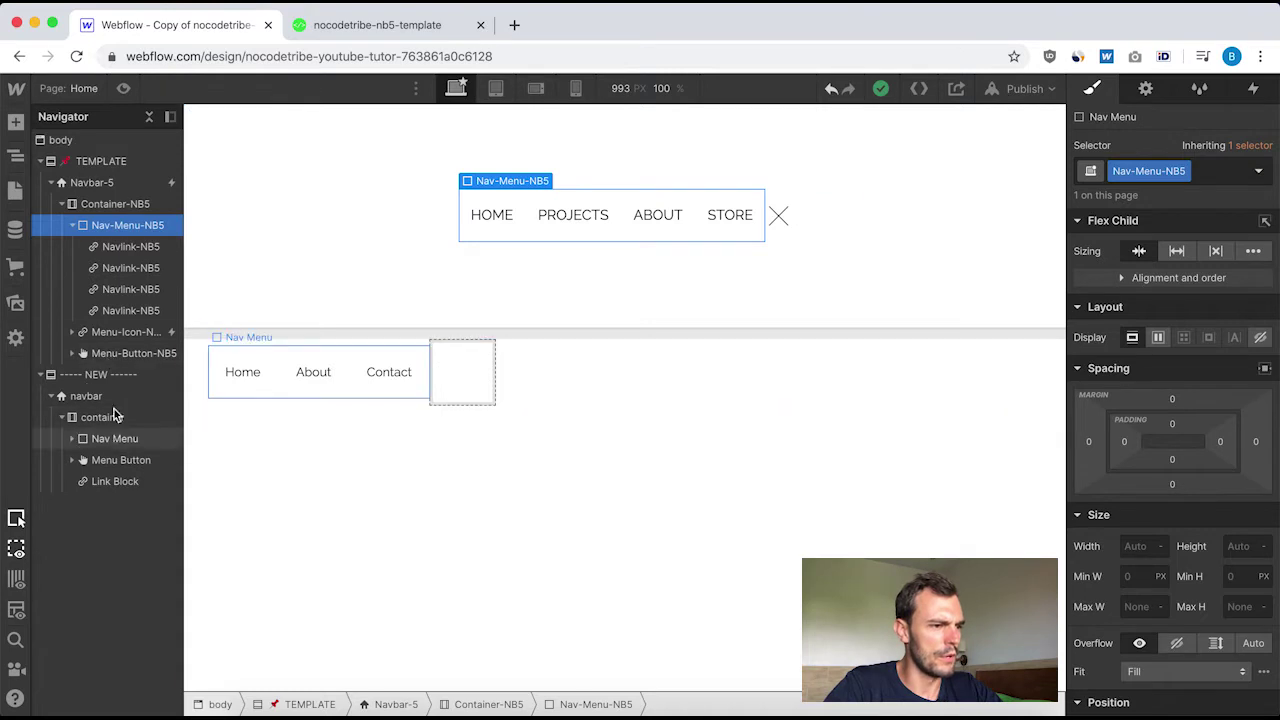
# Inspect the template HOME link's padding, font and colour settings.
pyautogui.click(119, 248)
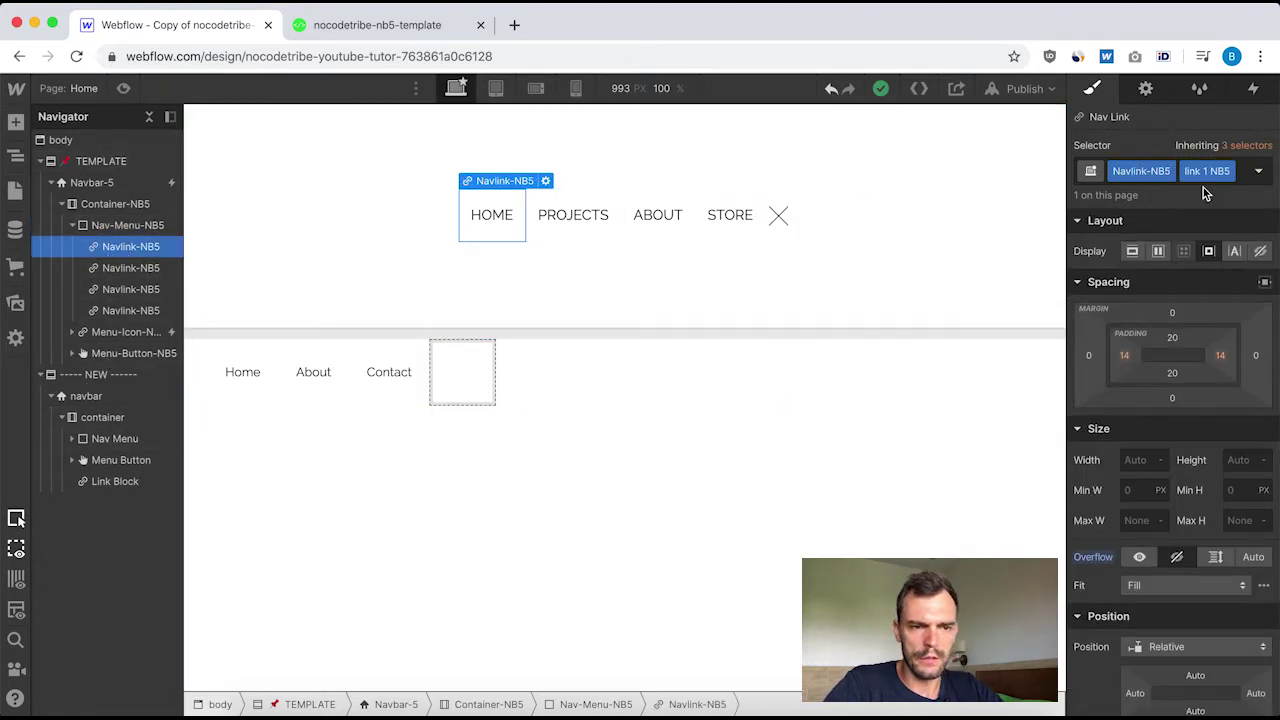
pyautogui.scroll(-2, 1100, 440)
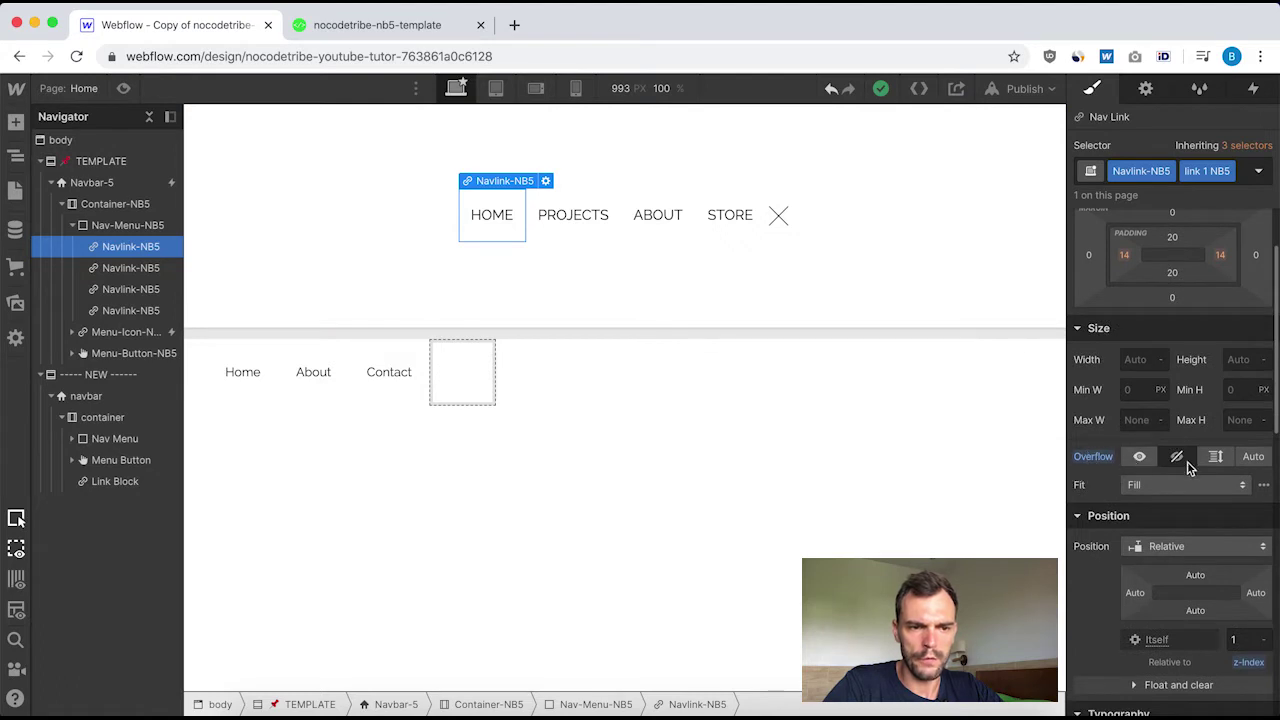
pyautogui.scroll(-3, 1190, 468)
pyautogui.scroll(-3, 1251, 554)
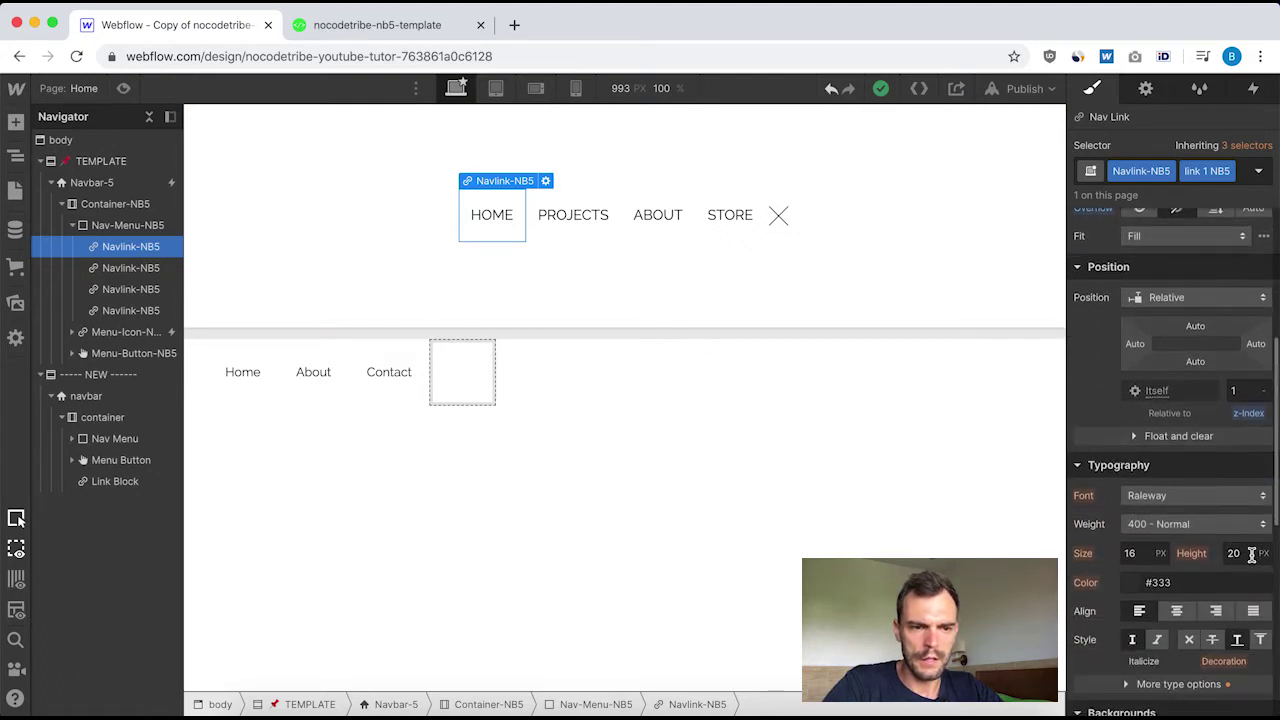
pyautogui.scroll(-2, 1200, 400)
pyautogui.scroll(-7, 1185, 240)
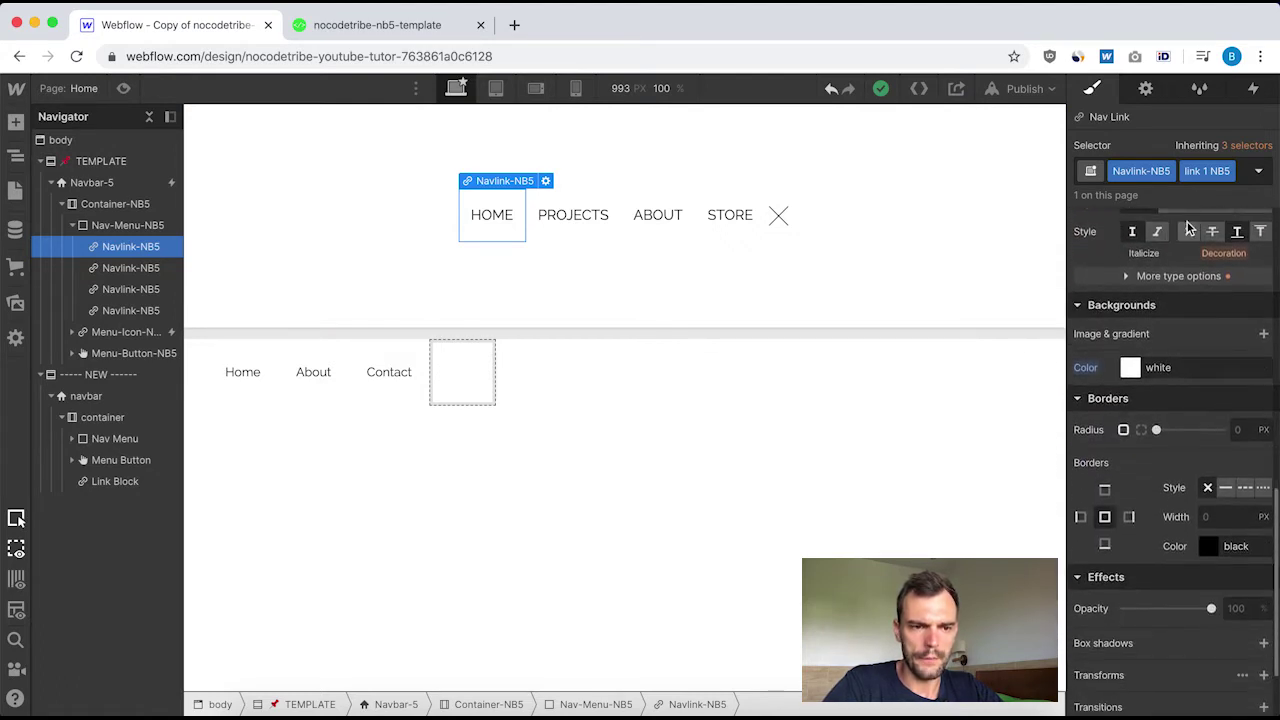
pyautogui.scroll(-2, 1187, 228)
pyautogui.scroll(10, 1204, 392)
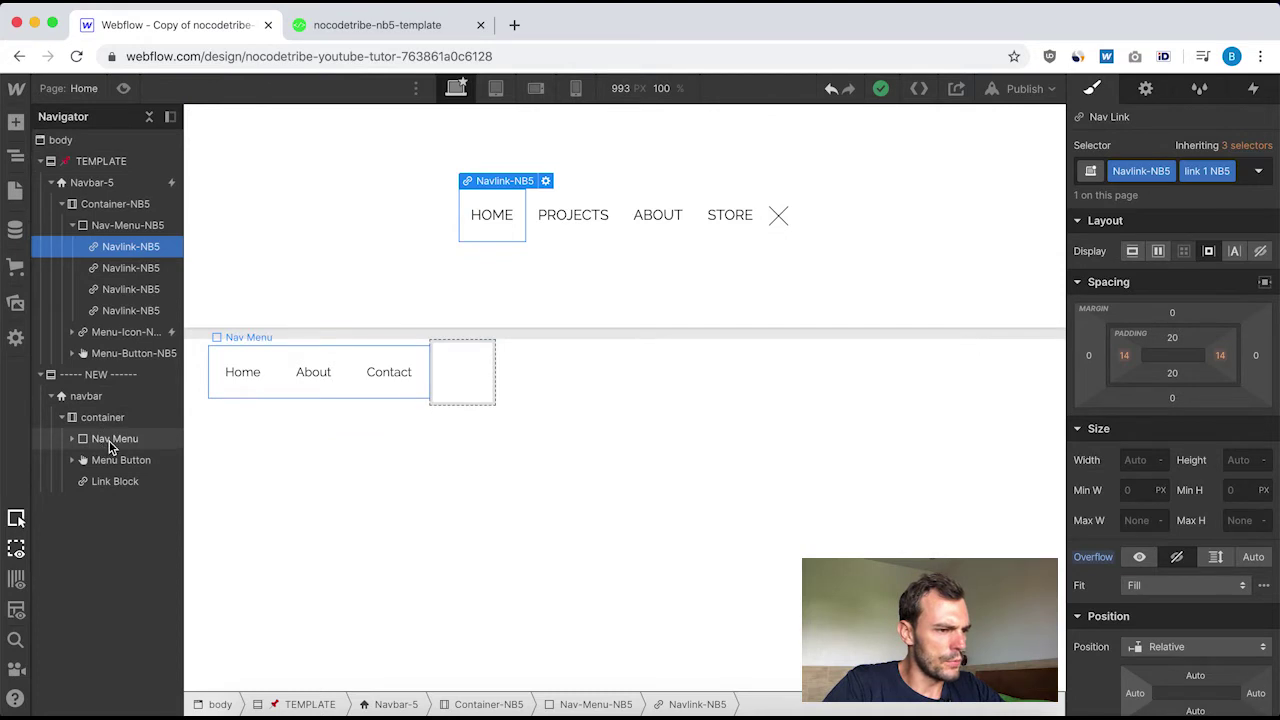
# Create the class 'navlink' on the new navbar's Home link.
pyautogui.click(112, 440)
pyautogui.click(65, 440)
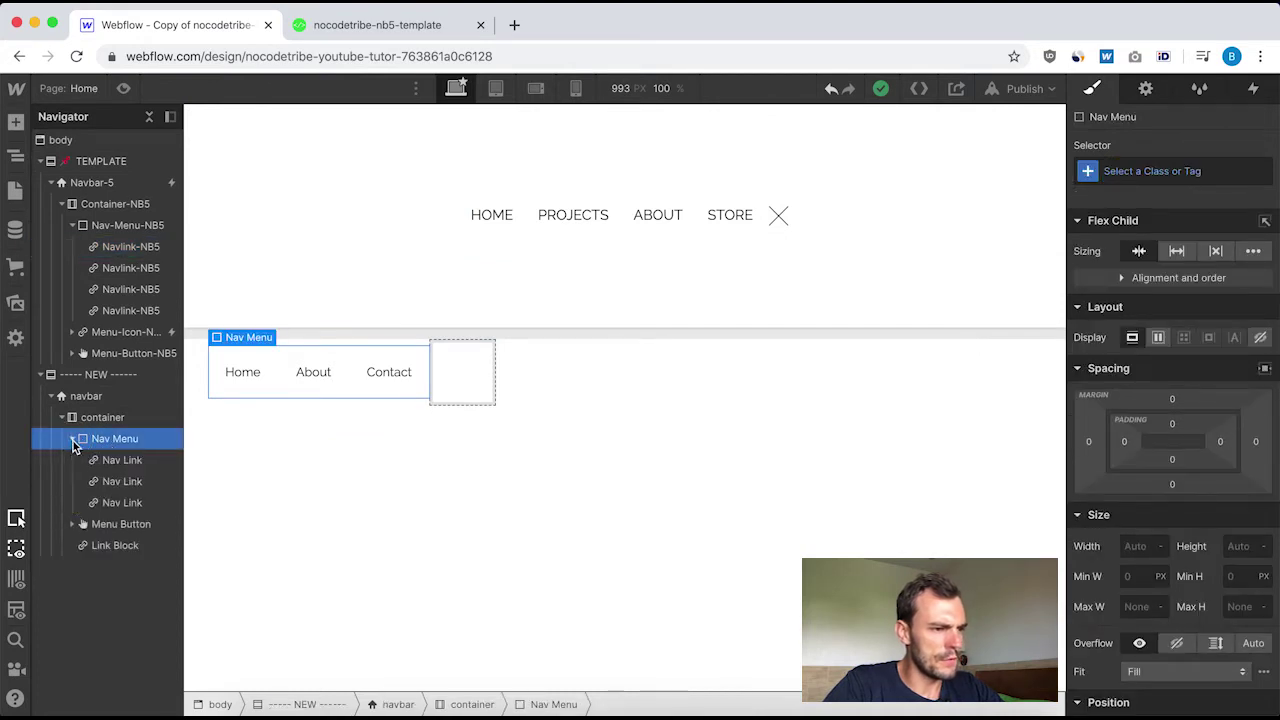
pyautogui.click(118, 461)
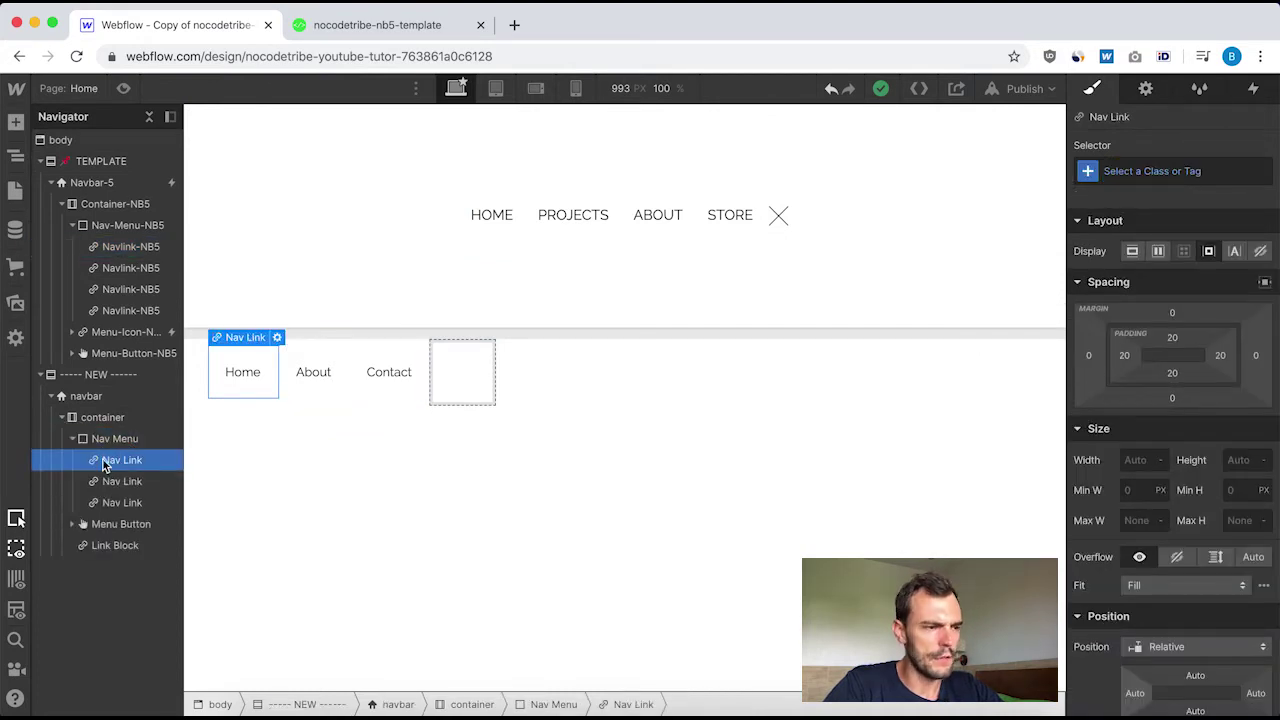
pyautogui.click(1119, 170)
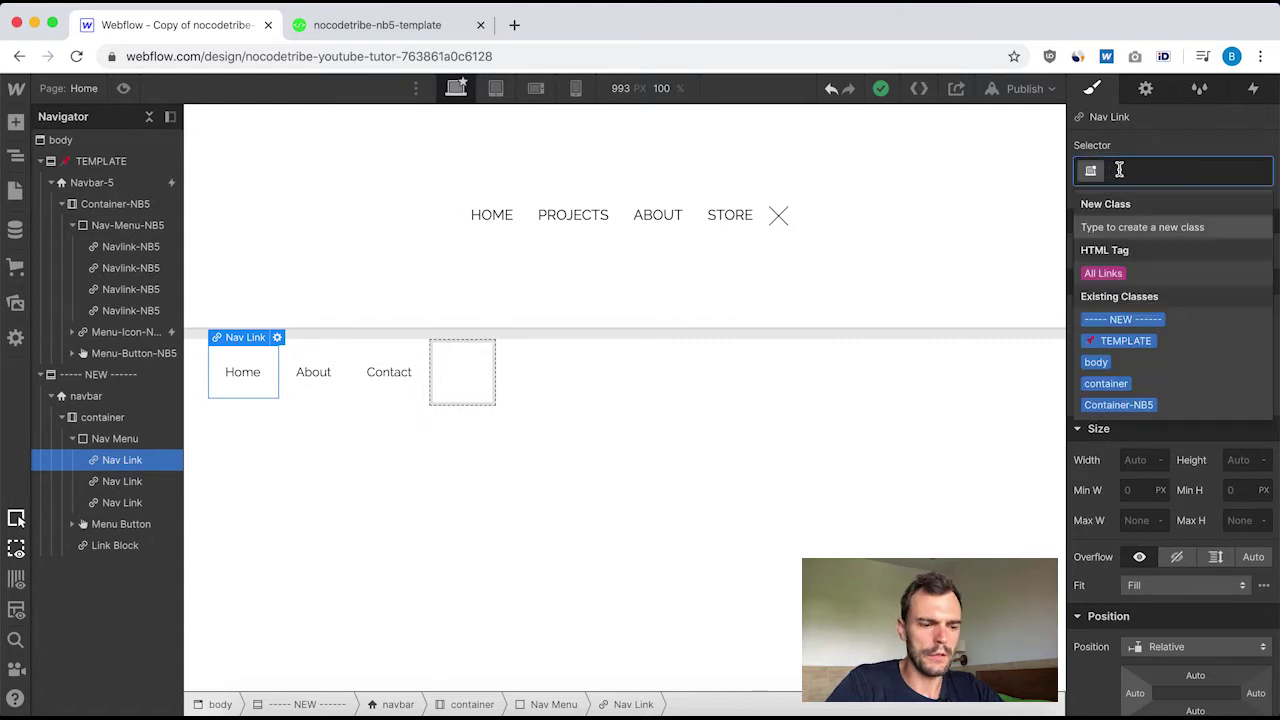
pyautogui.write('nac')
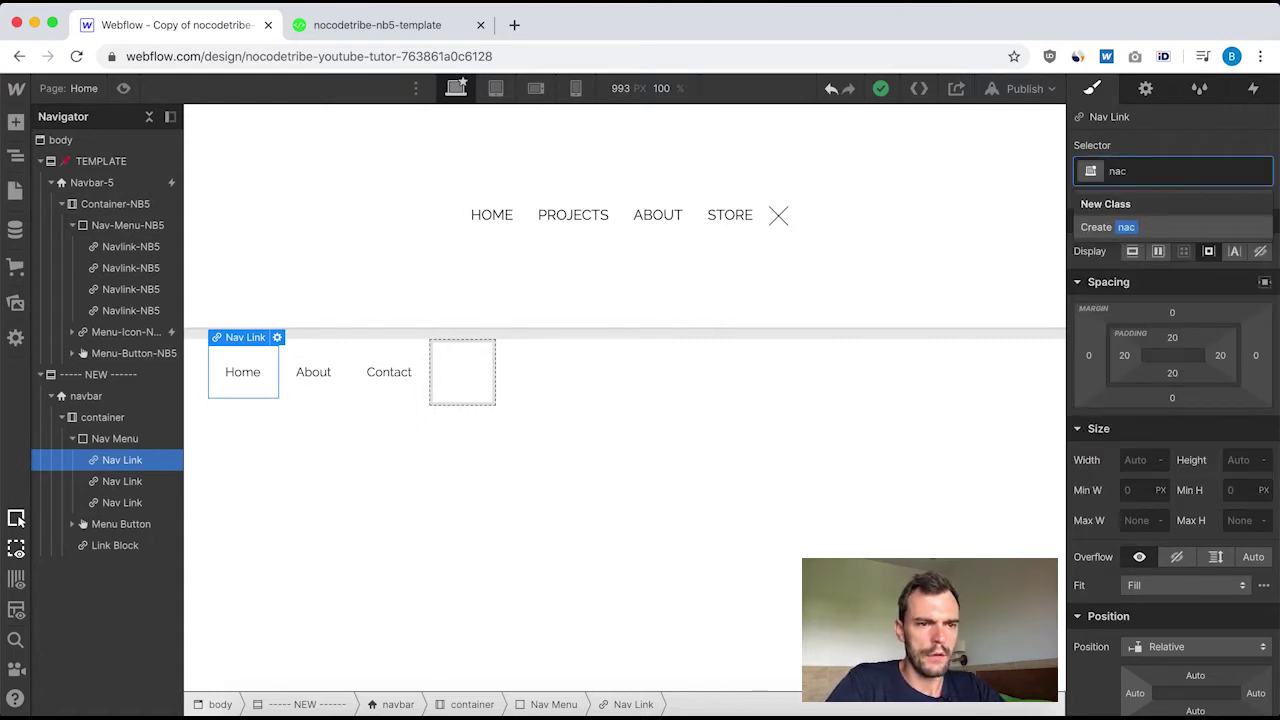
pyautogui.press('BackSpace')
pyautogui.write('vlink')
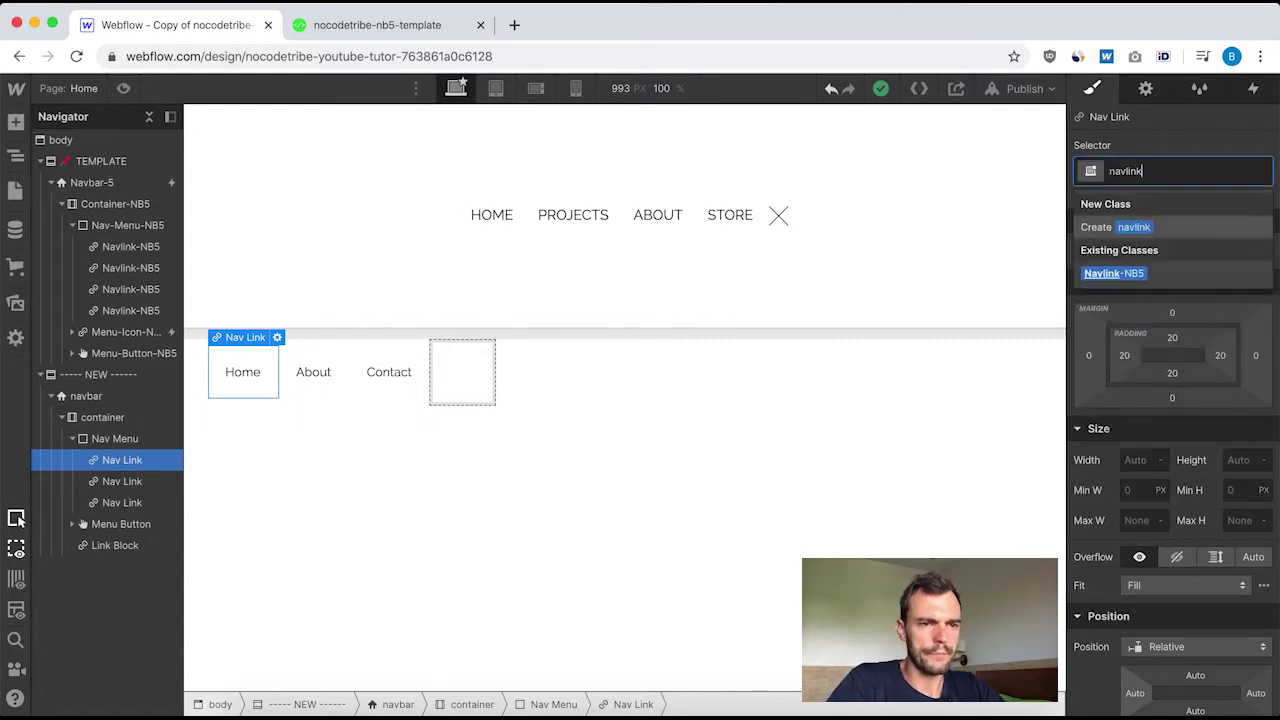
pyautogui.press('Return')
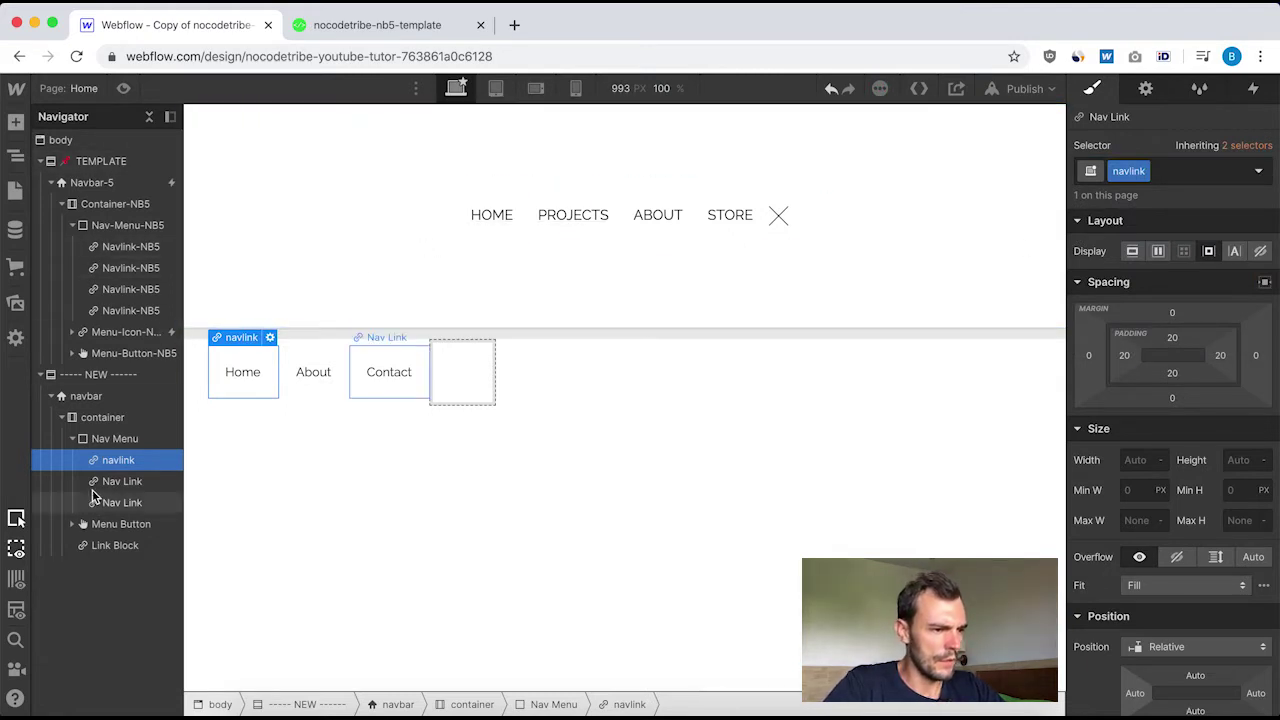
pyautogui.click(120, 250)
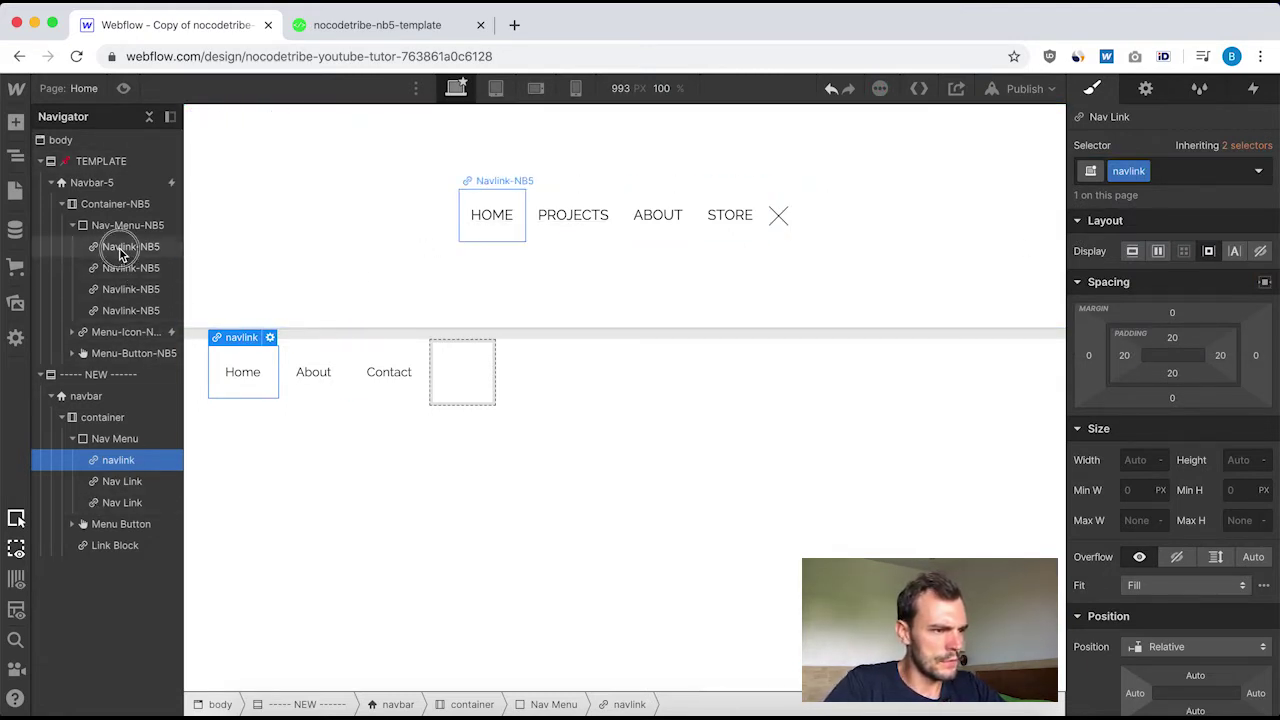
pyautogui.scroll(-2, 1218, 420)
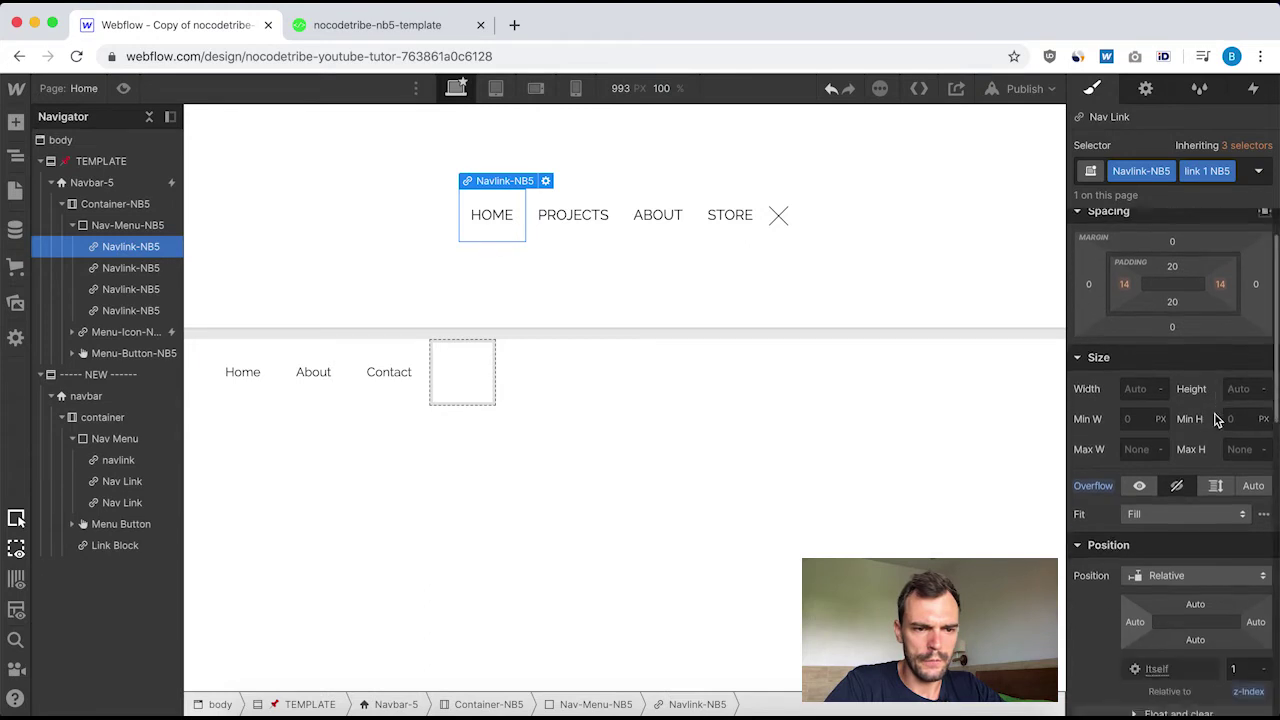
pyautogui.scroll(-2, 1218, 420)
pyautogui.scroll(-1, 1188, 515)
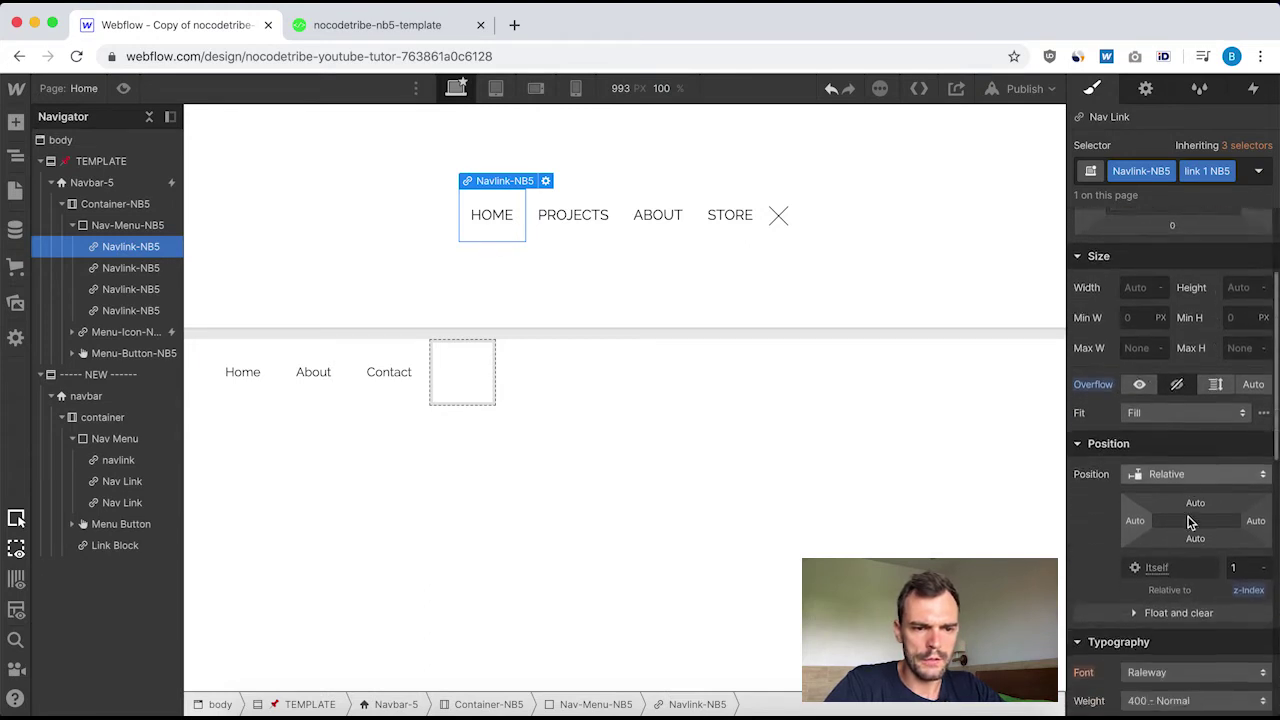
pyautogui.scroll(-1, 1190, 520)
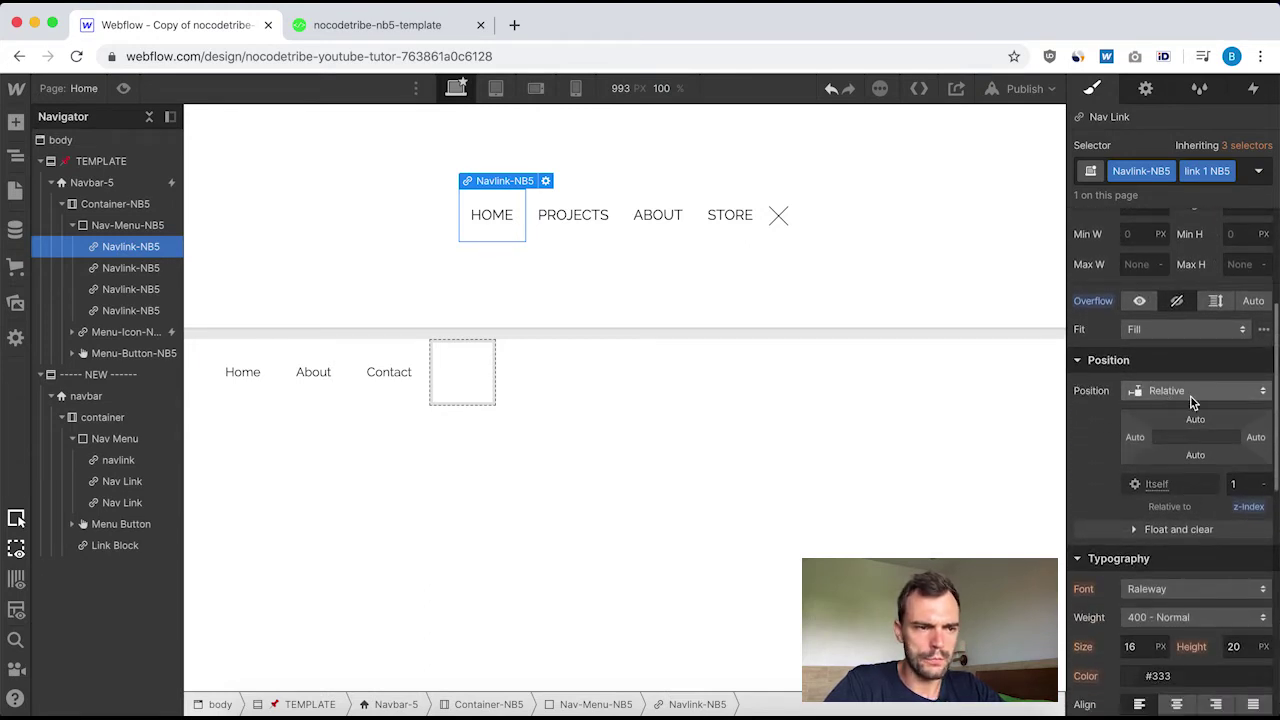
pyautogui.click(117, 226)
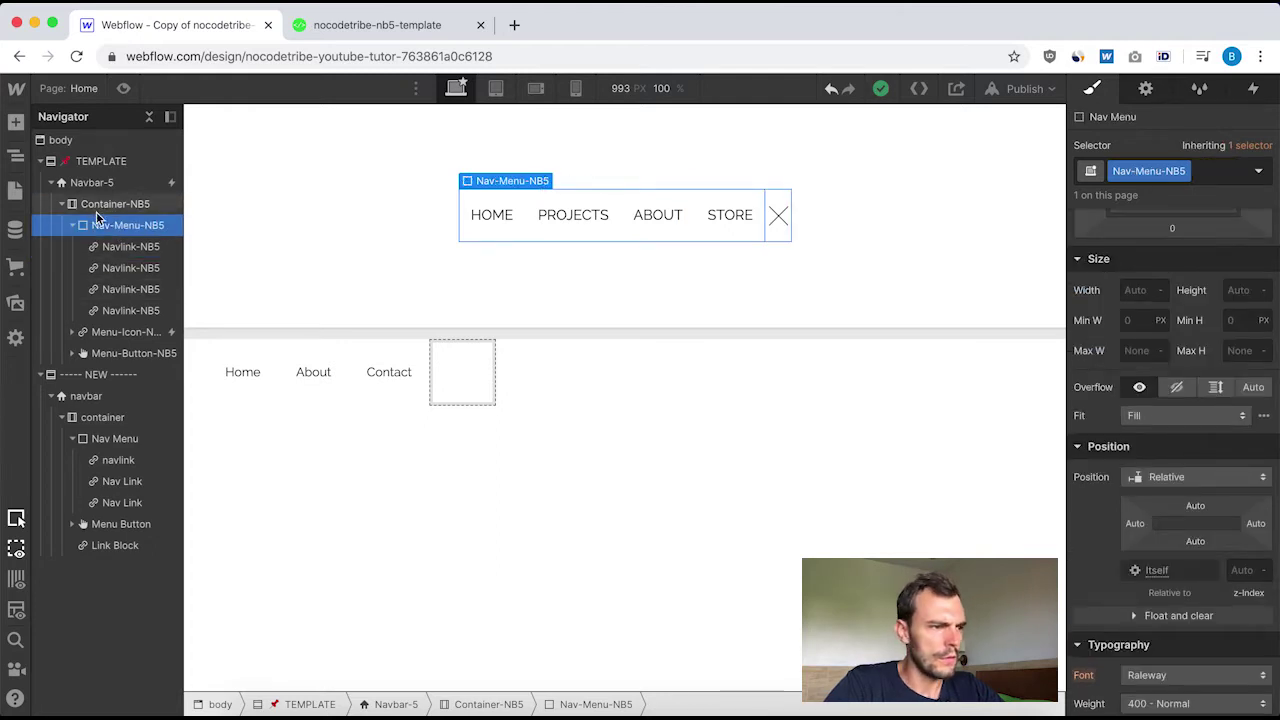
pyautogui.click(114, 439)
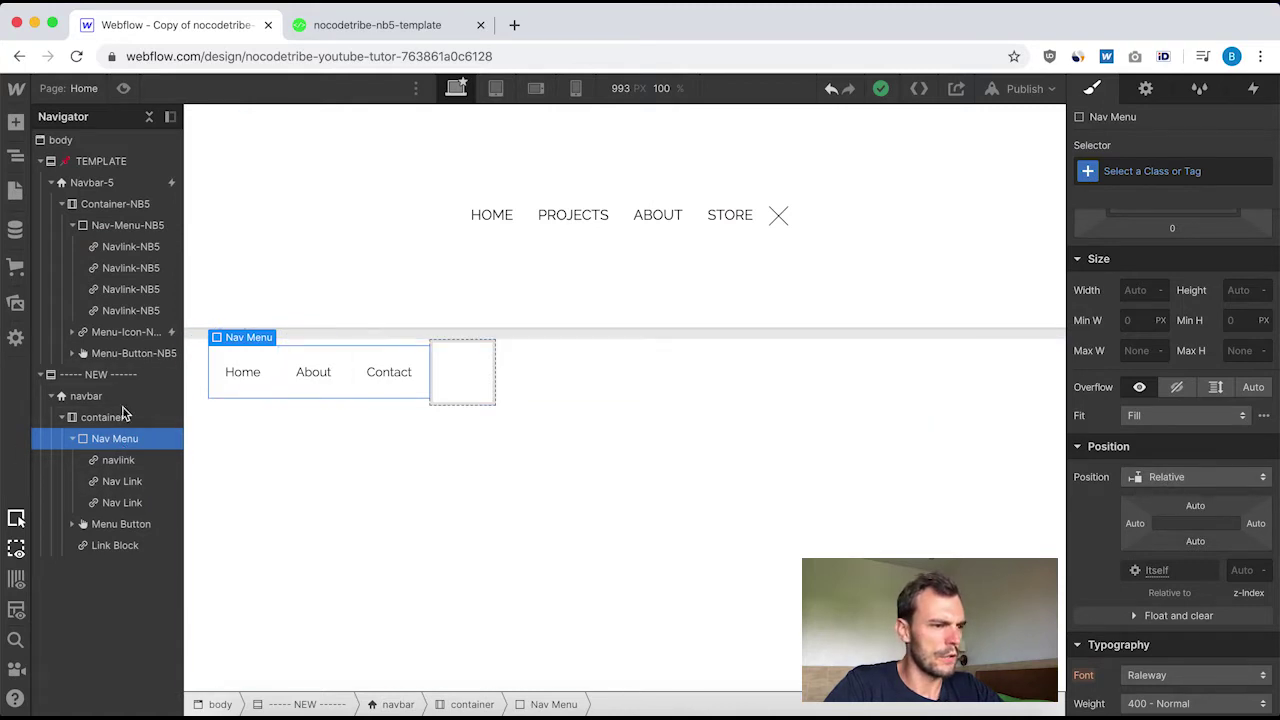
pyautogui.click(118, 249)
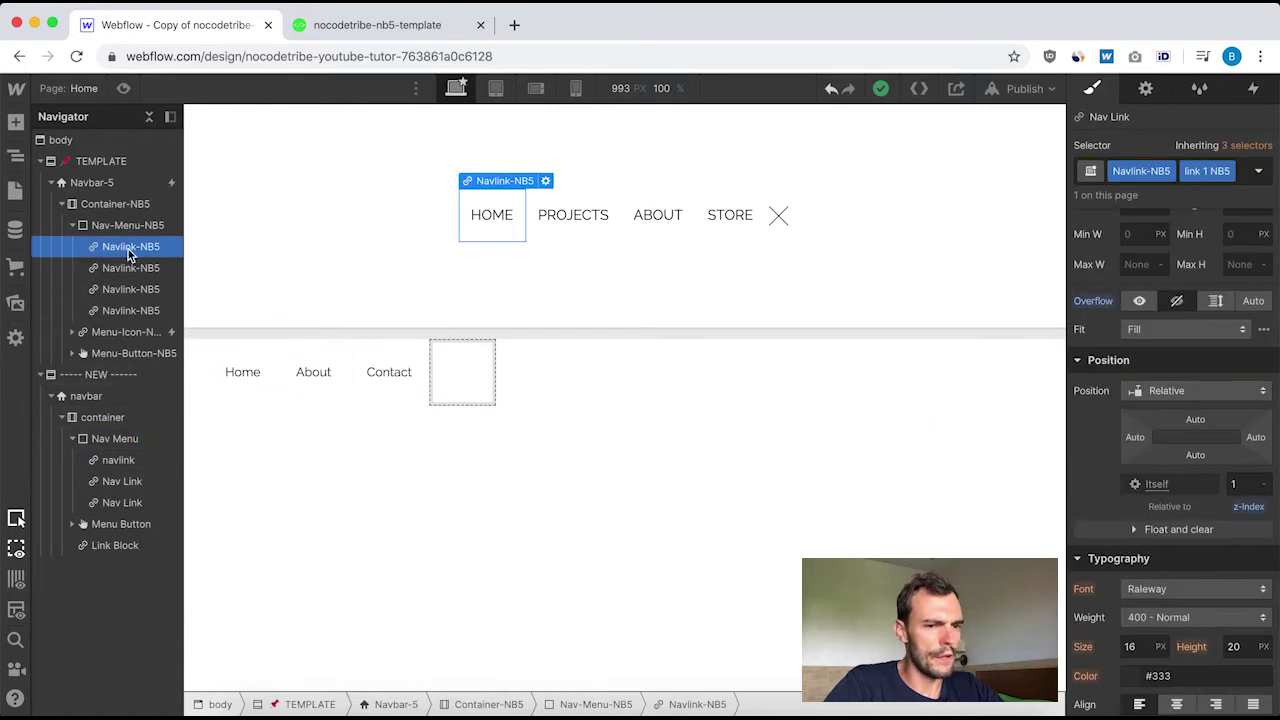
pyautogui.scroll(-4, 1229, 513)
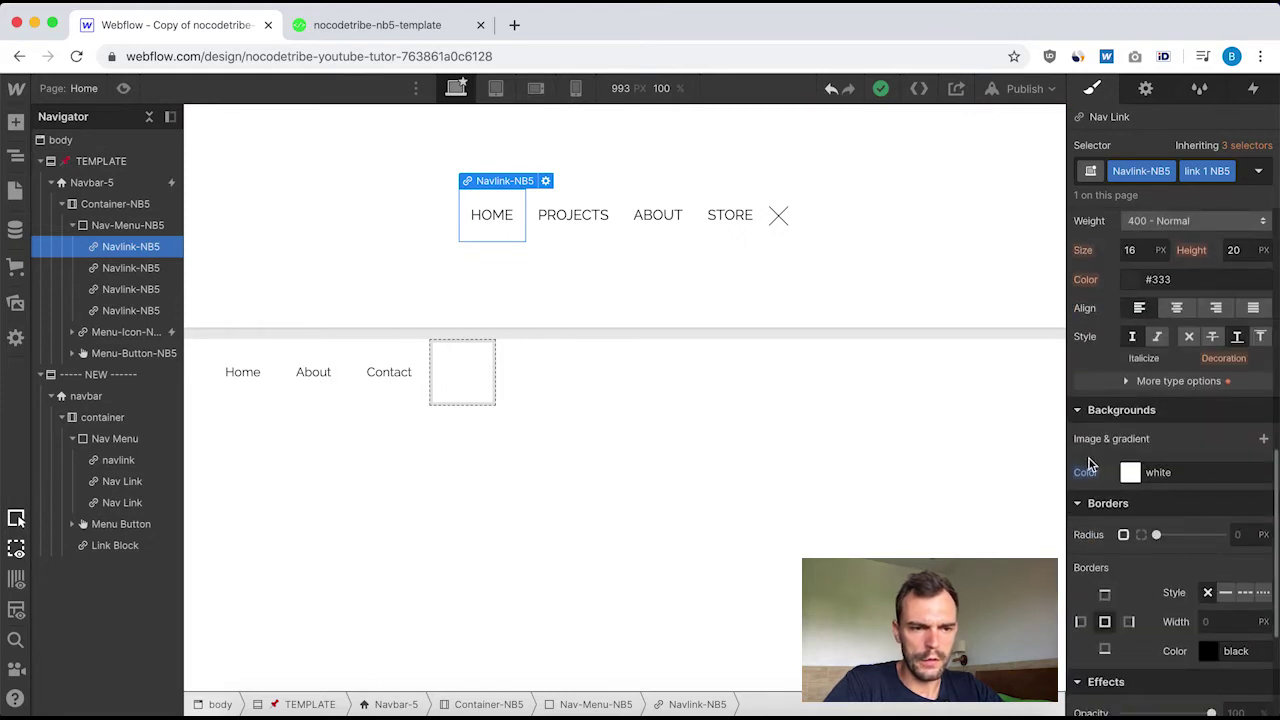
pyautogui.scroll(-2, 1160, 470)
pyautogui.scroll(8, 1162, 472)
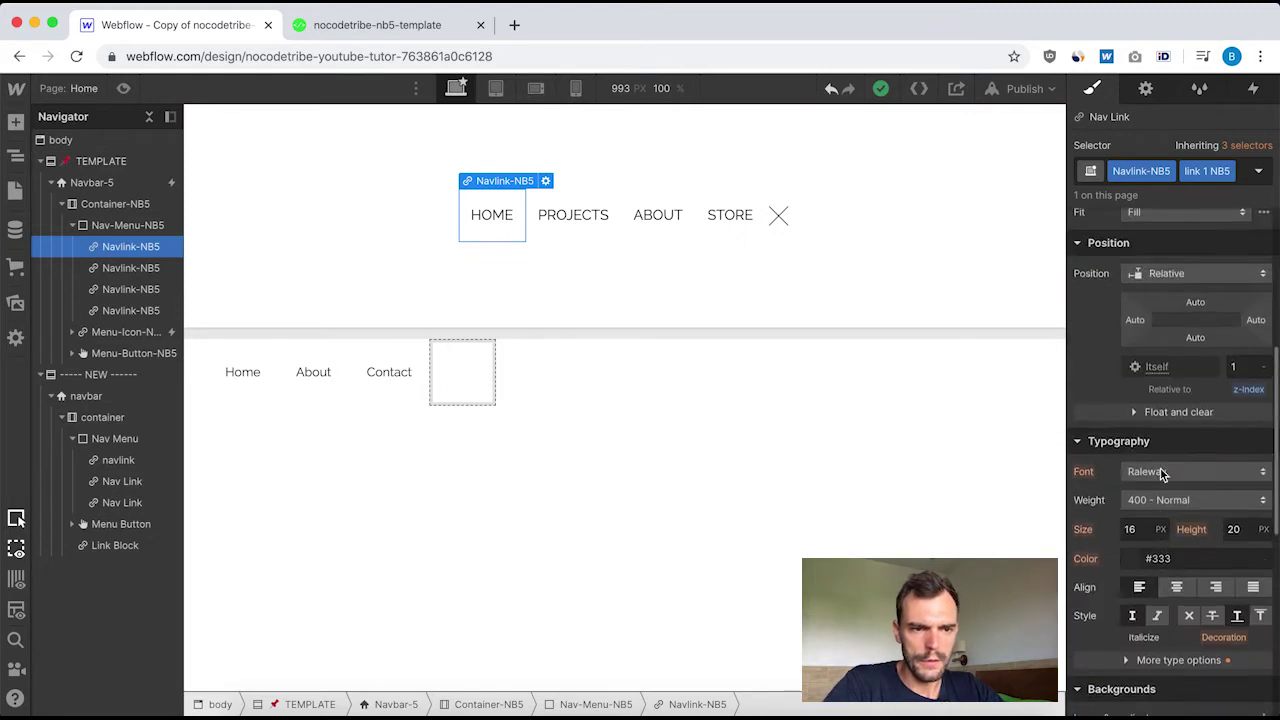
pyautogui.scroll(2, 1163, 475)
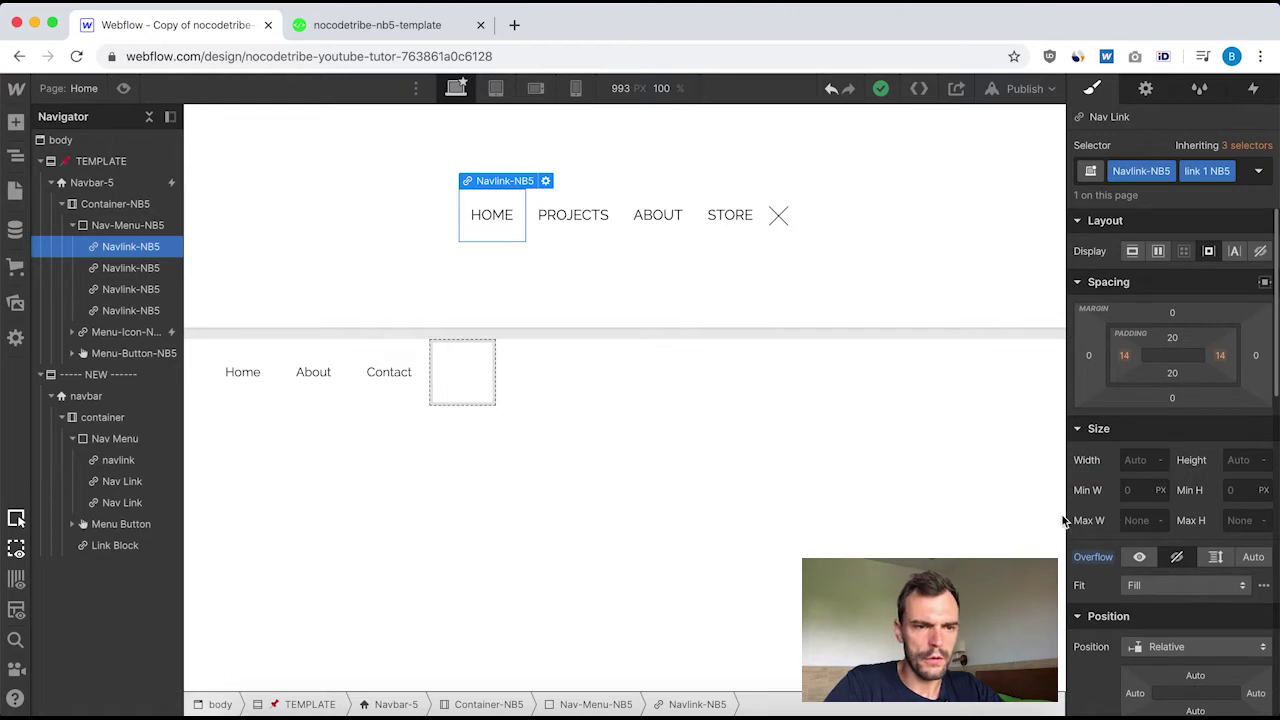
pyautogui.click(134, 465)
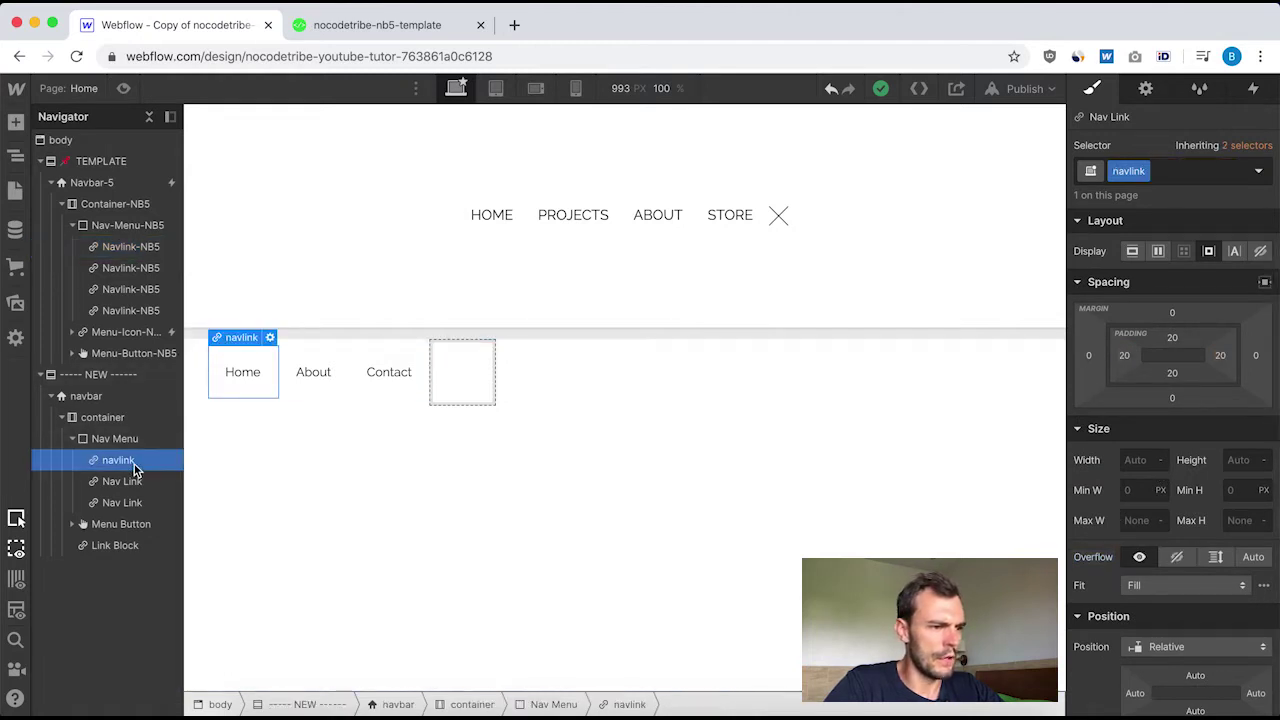
# Set the navlink background colour to white in the Backgrounds section.
pyautogui.scroll(-2, 1163, 482)
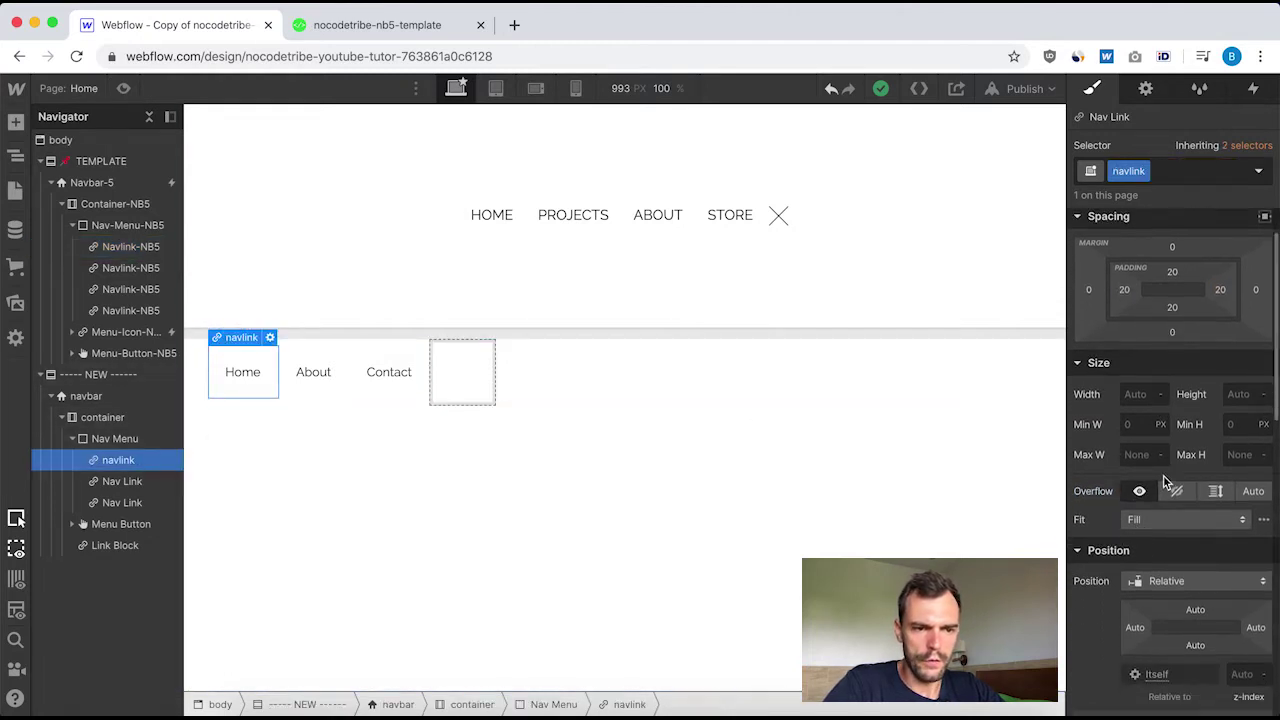
pyautogui.scroll(-8, 1186, 558)
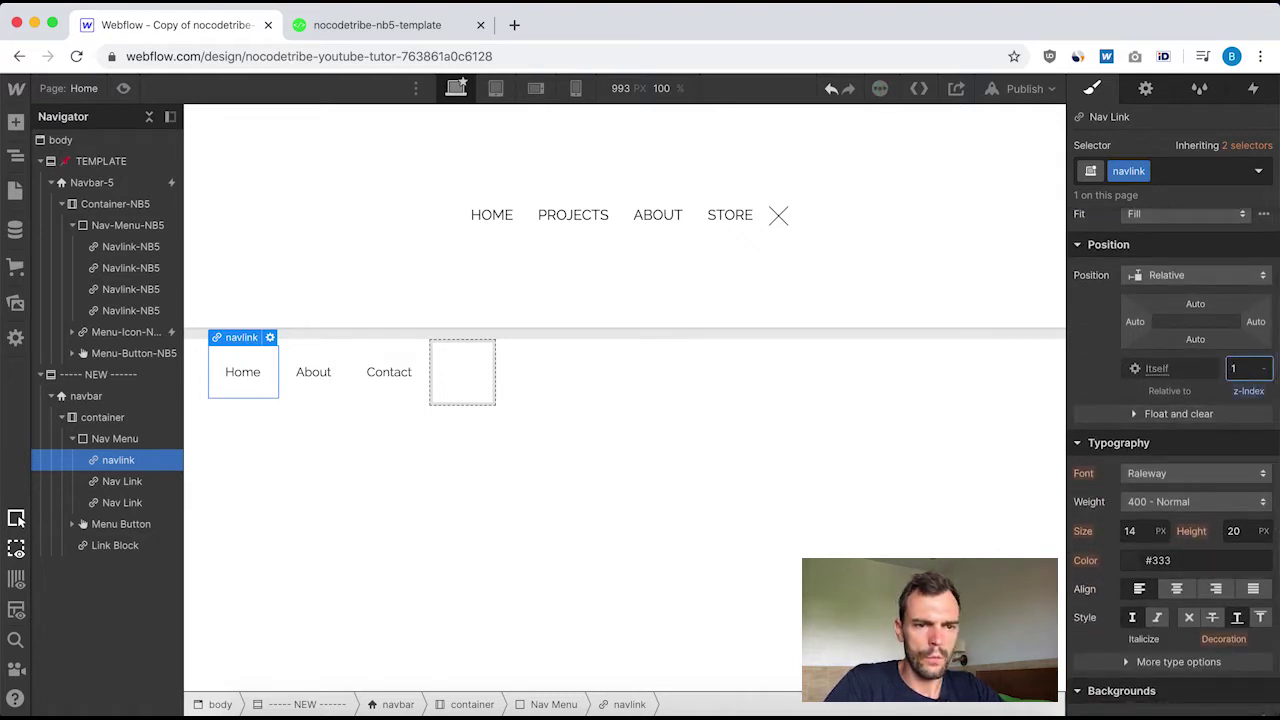
pyautogui.scroll(-7, 1178, 552)
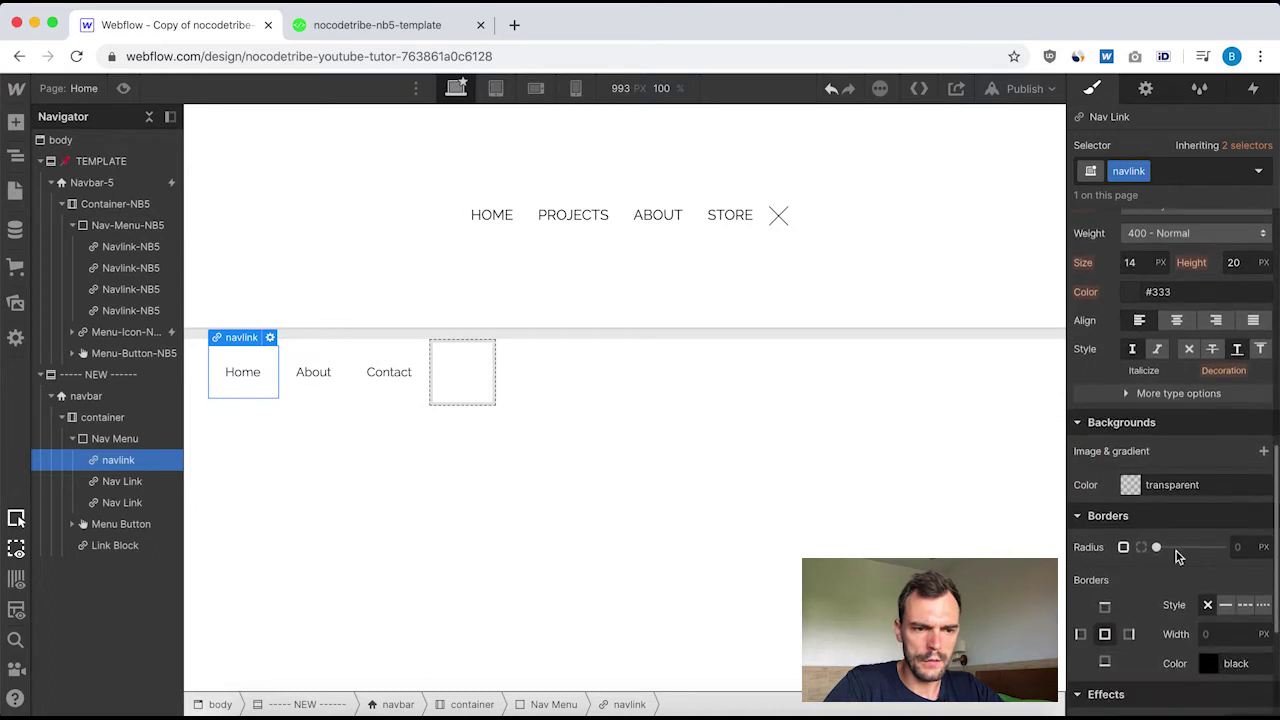
pyautogui.scroll(-3, 1177, 557)
pyautogui.click(1130, 390)
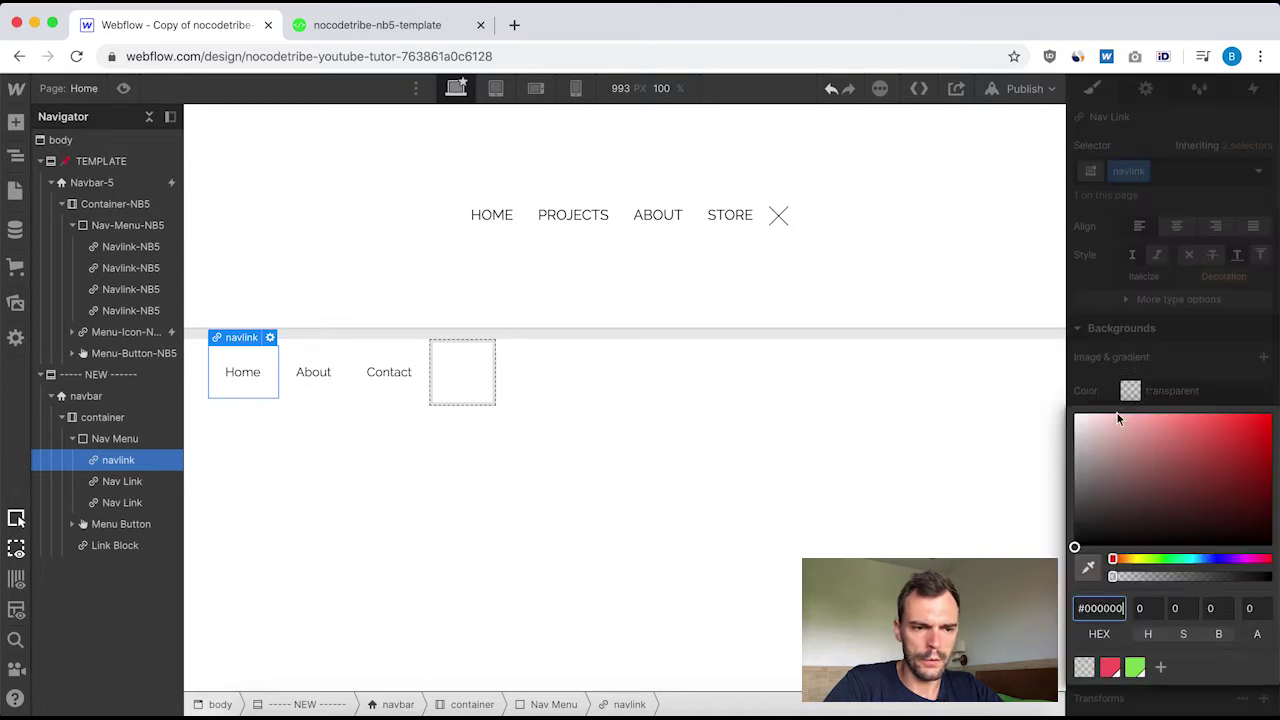
pyautogui.moveTo(1095, 461); pyautogui.dragTo(1020, 357)
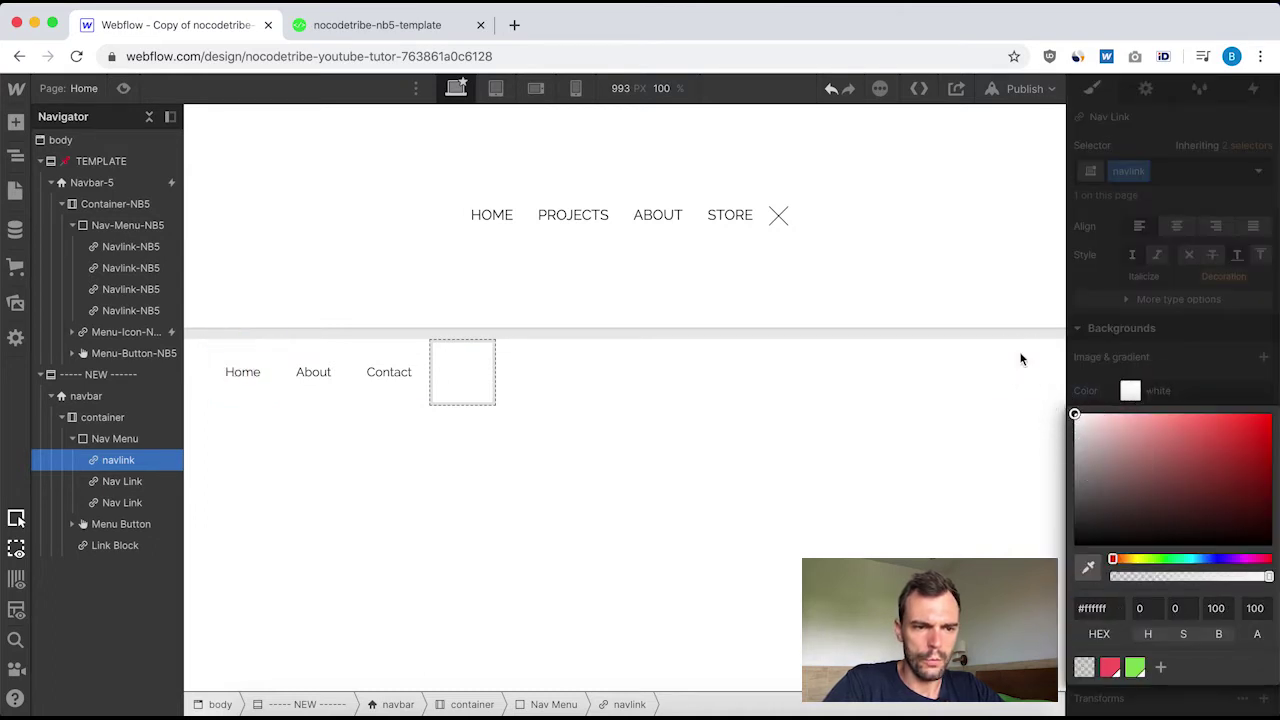
pyautogui.click(1112, 362)
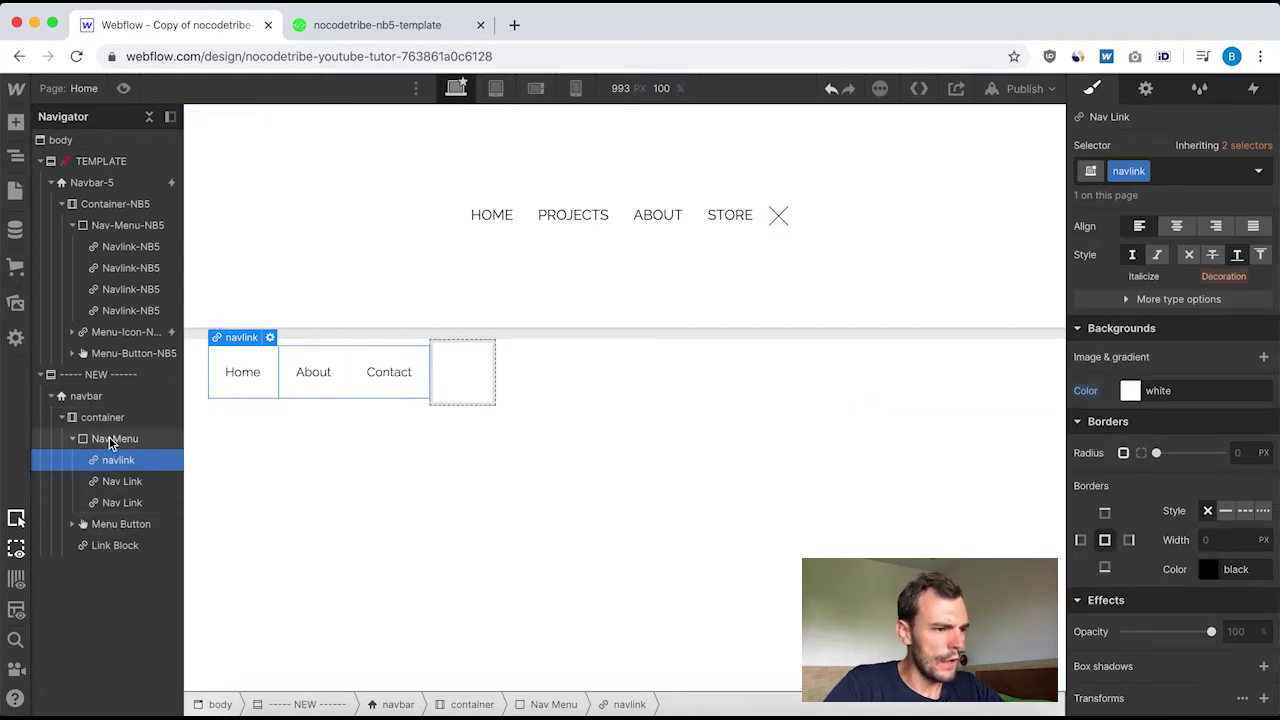
# Select the About and Contact nav links for removal.
pyautogui.click(113, 485)
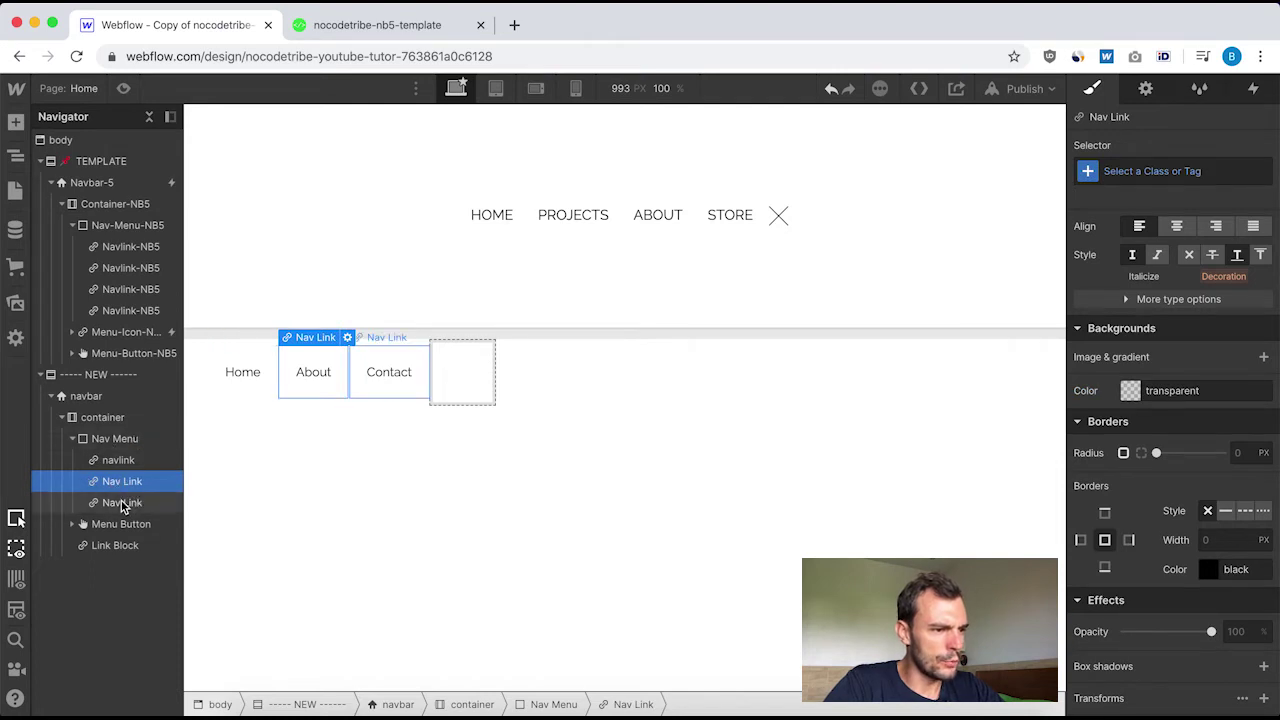
pyautogui.click(120, 499)
pyautogui.click(112, 481)
pyautogui.click(112, 462)
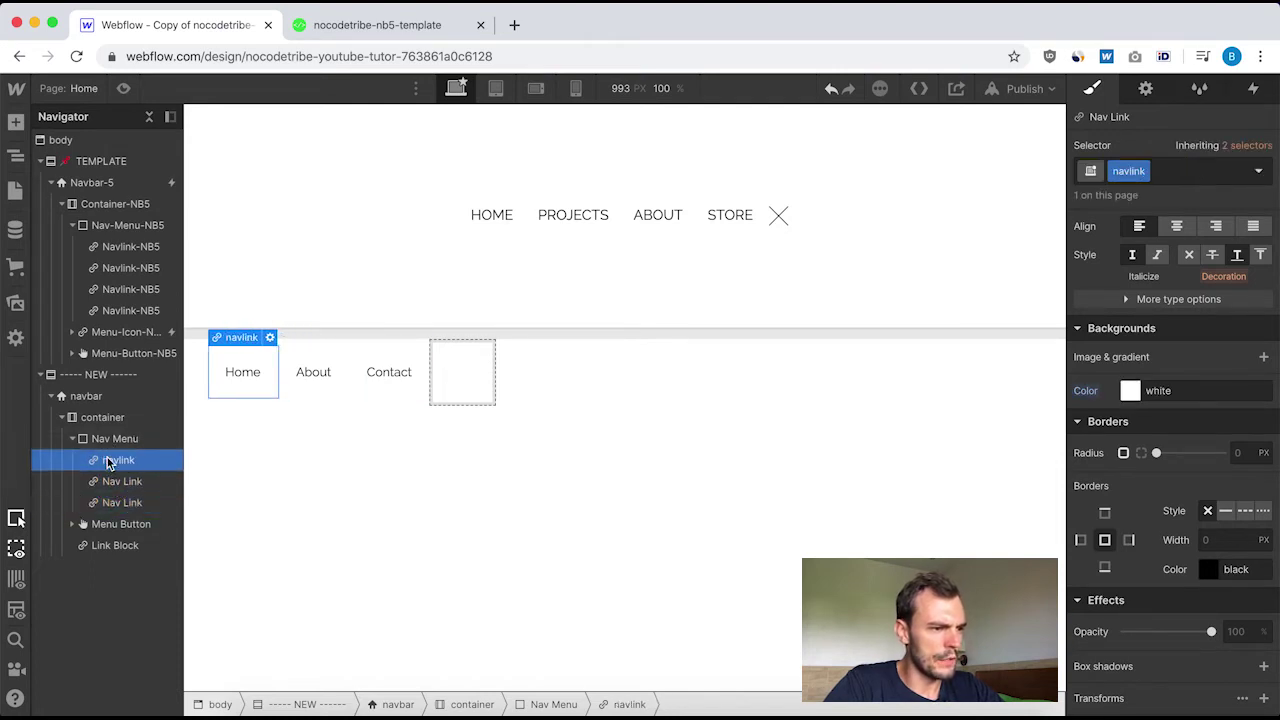
pyautogui.click(119, 483)
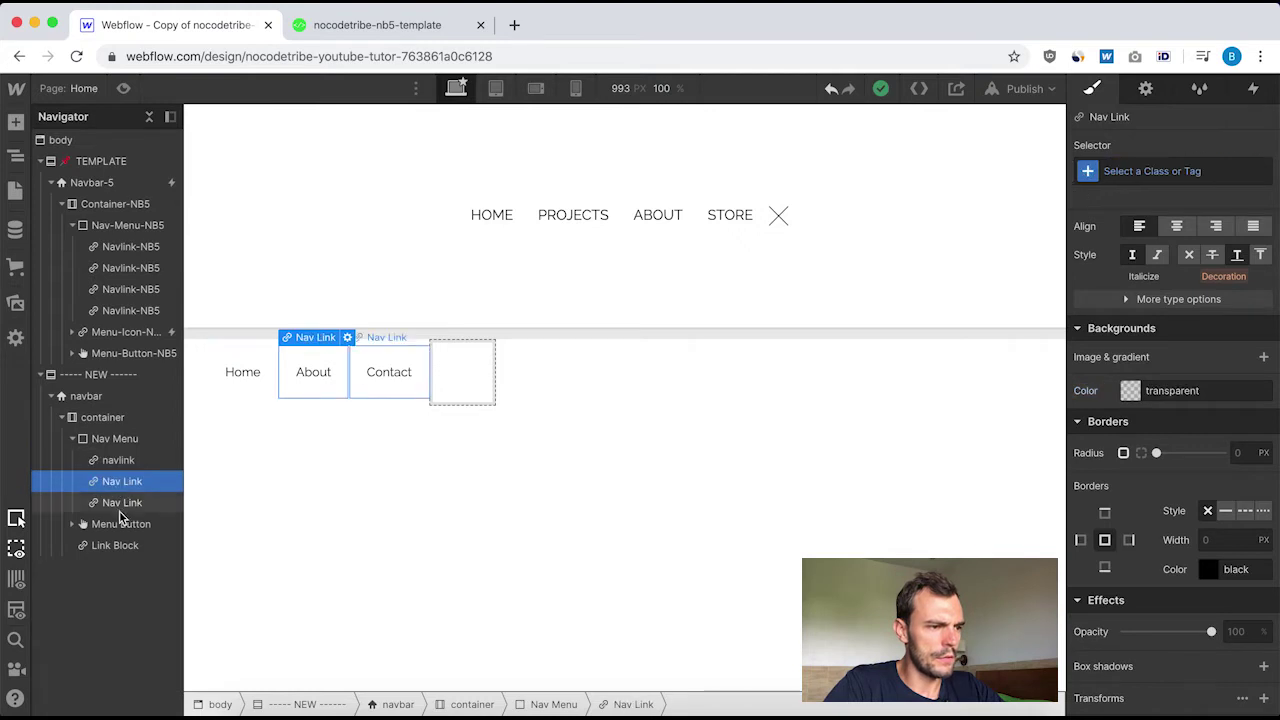
pyautogui.click(120, 505)
# Delete About and Contact, duplicate Home three times, and rename the second link Projects.
pyautogui.press('Delete')
pyautogui.press('Delete')
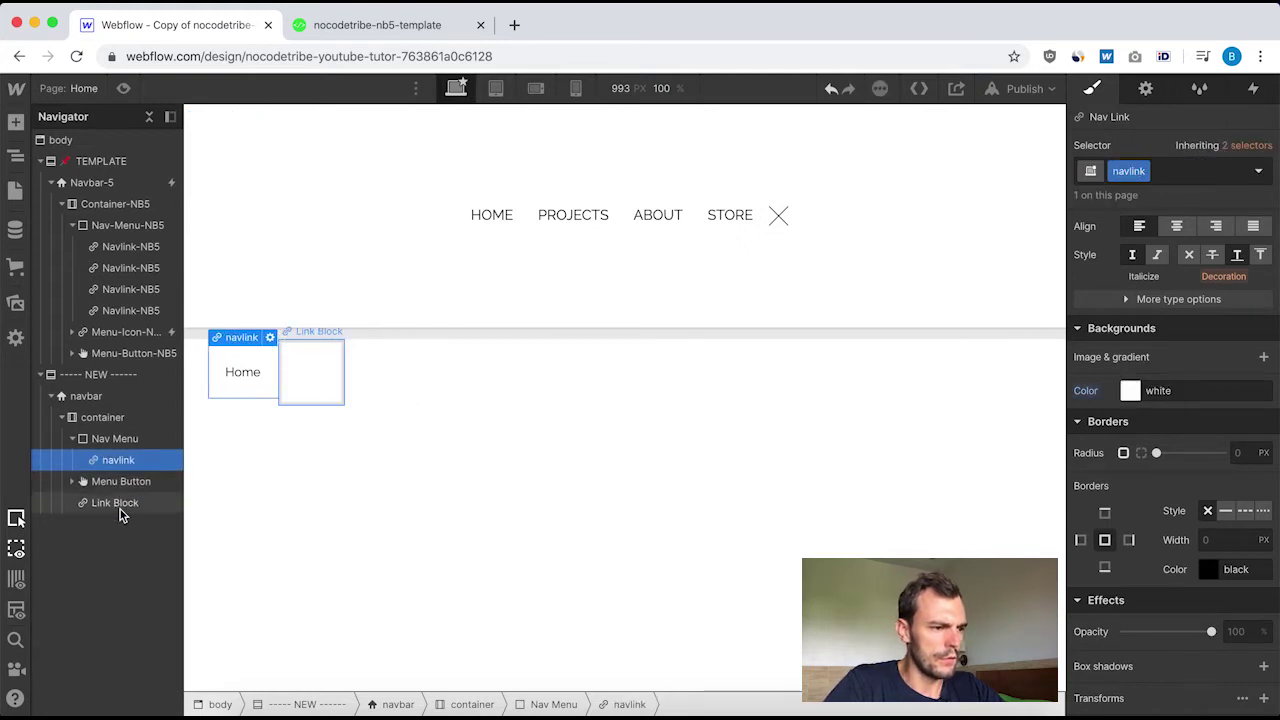
pyautogui.press('super+d')
pyautogui.press('super+d')
pyautogui.press('super+d')
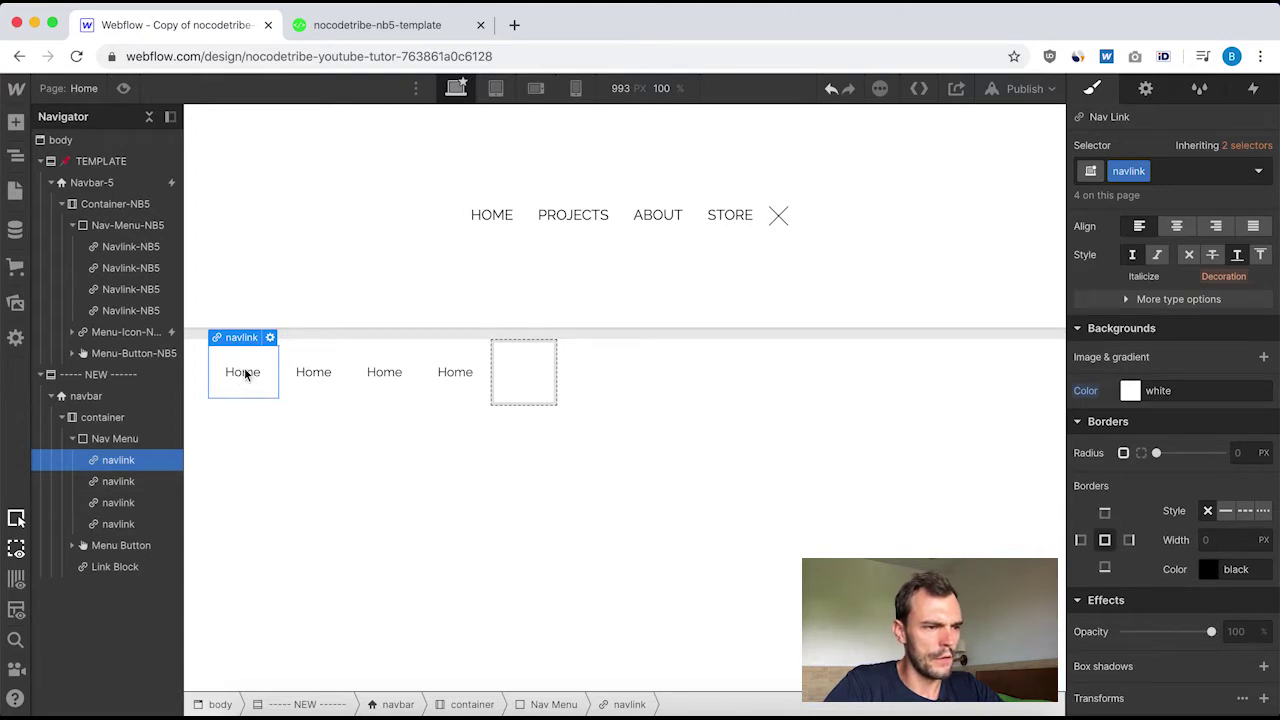
pyautogui.click(311, 373)
pyautogui.doubleClick(311, 373)
pyautogui.write('Projects')
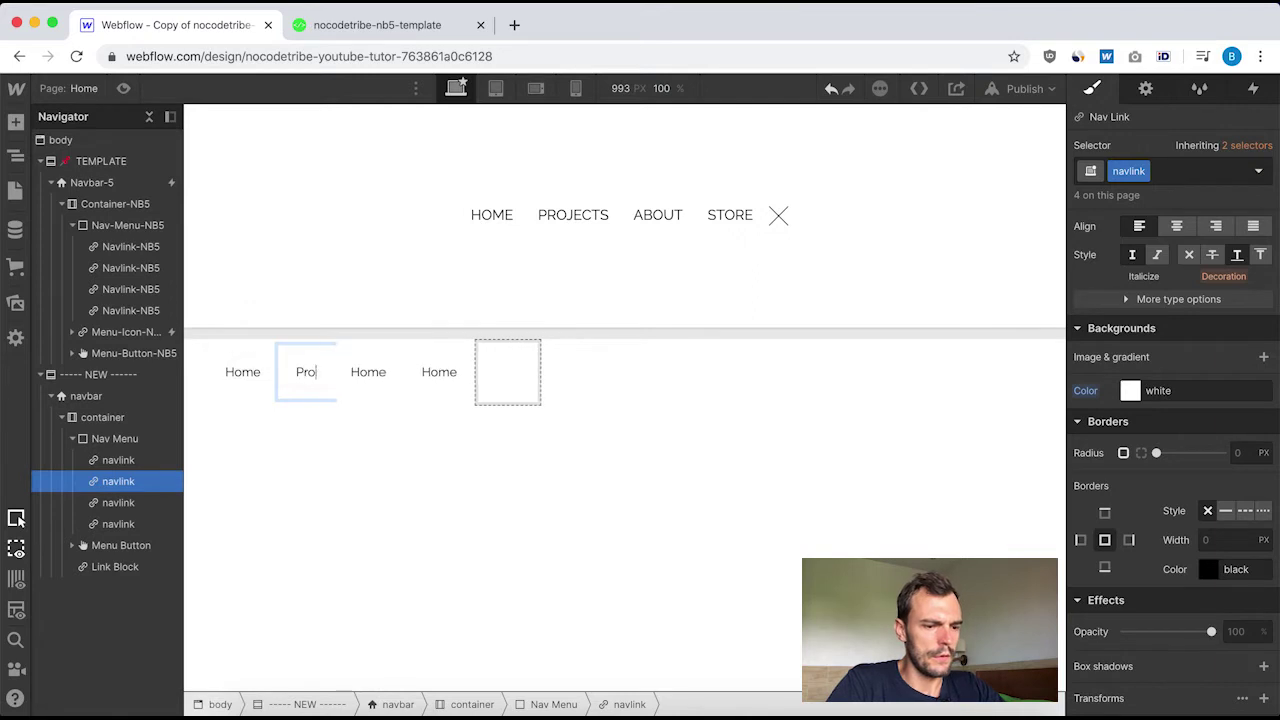
# Rename the third and fourth links to About and Store.
pyautogui.click(396, 372)
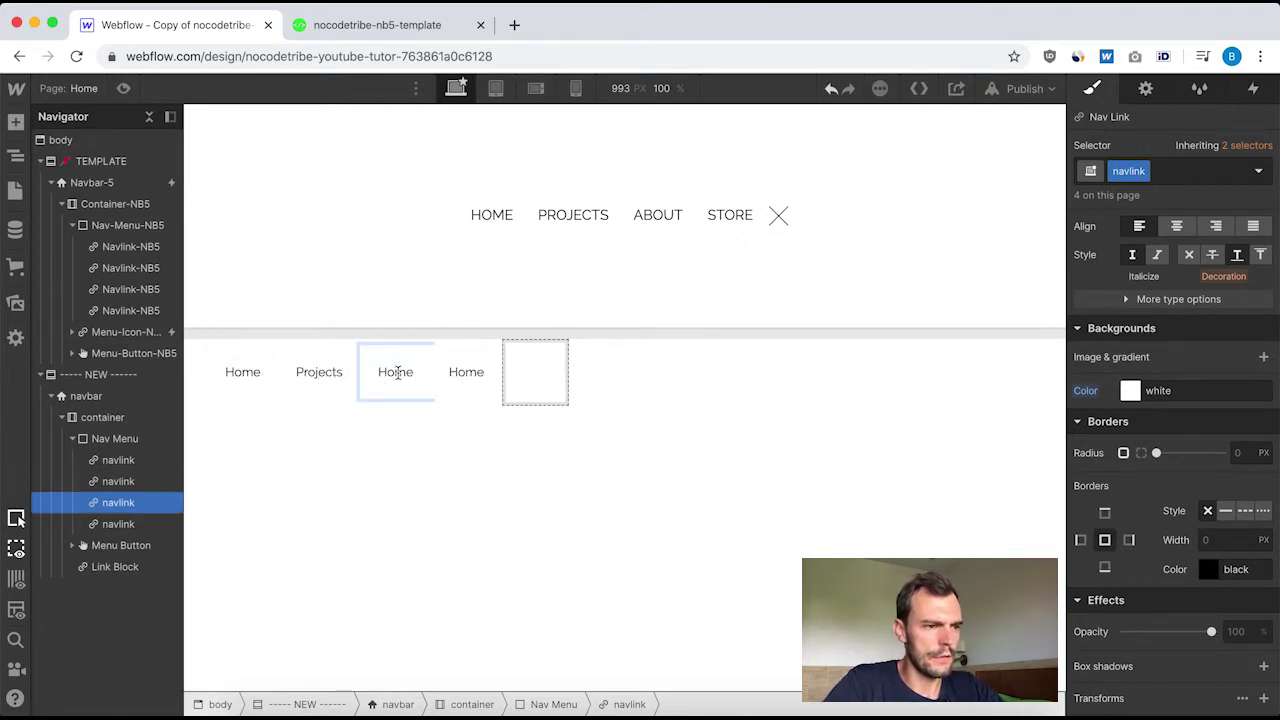
pyautogui.doubleClick(396, 372)
pyautogui.write('About')
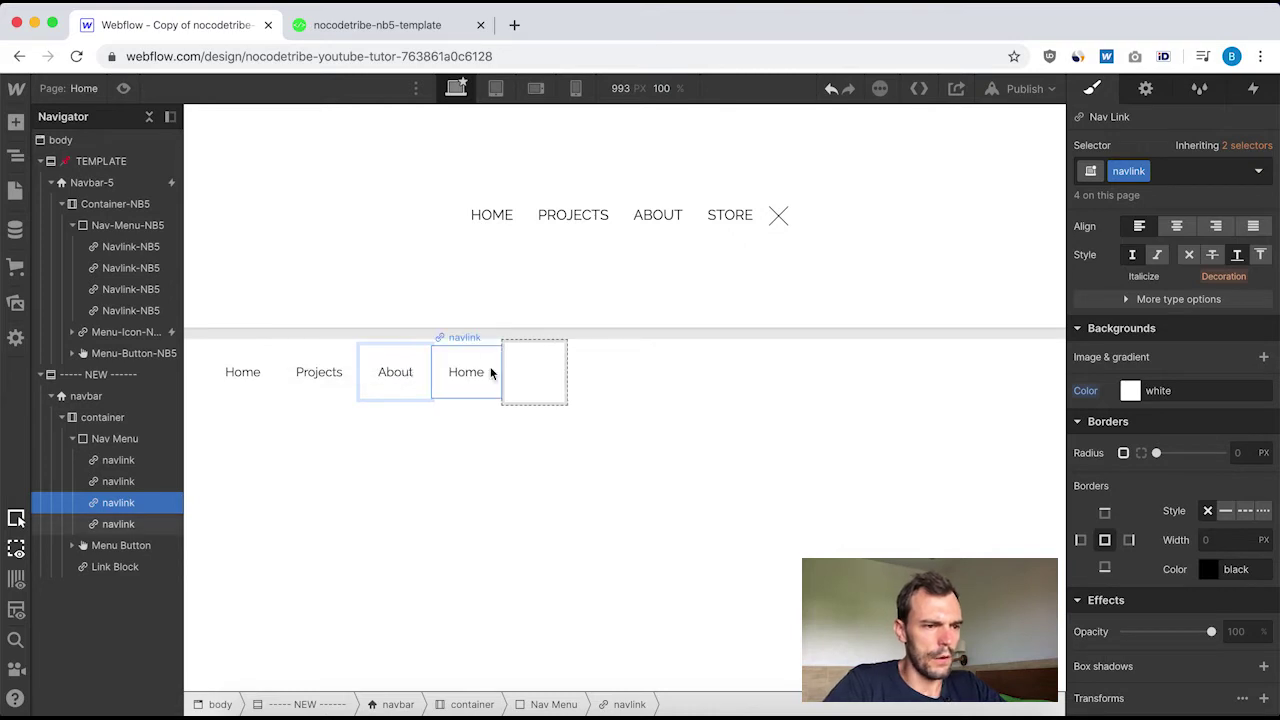
pyautogui.click(470, 372)
pyautogui.doubleClick(470, 372)
pyautogui.write('Store')
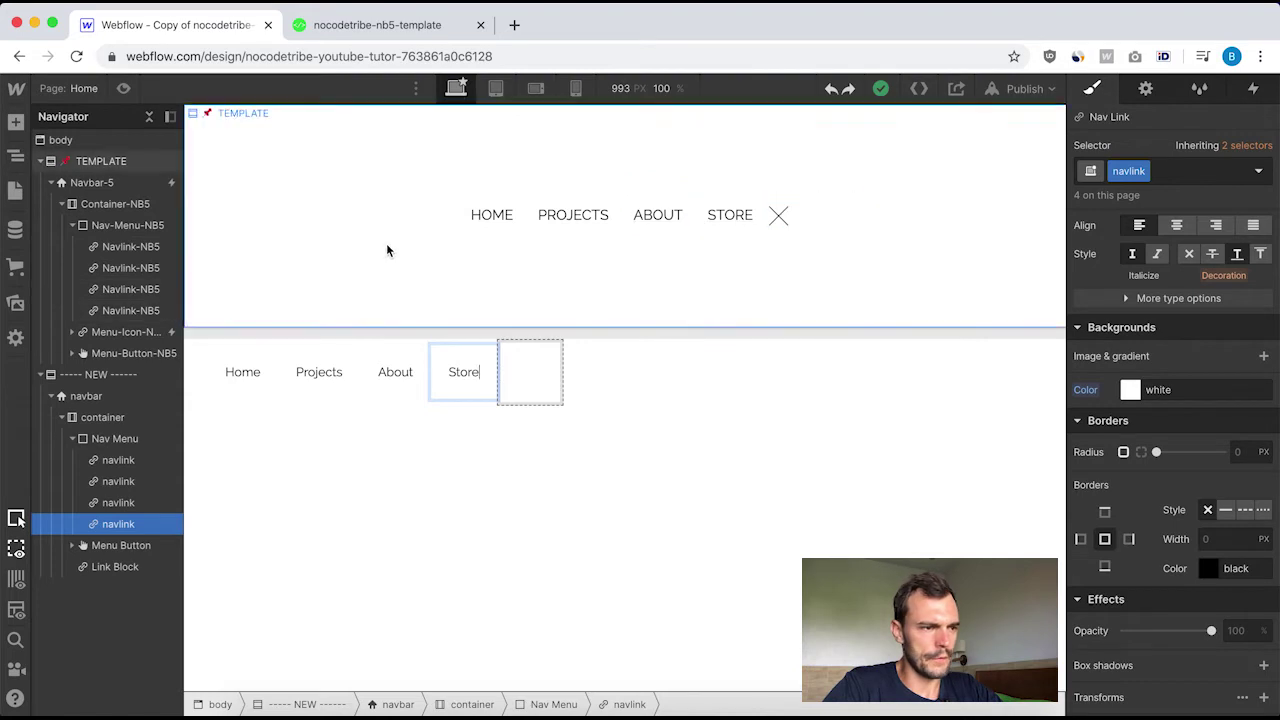
pyautogui.click(130, 247)
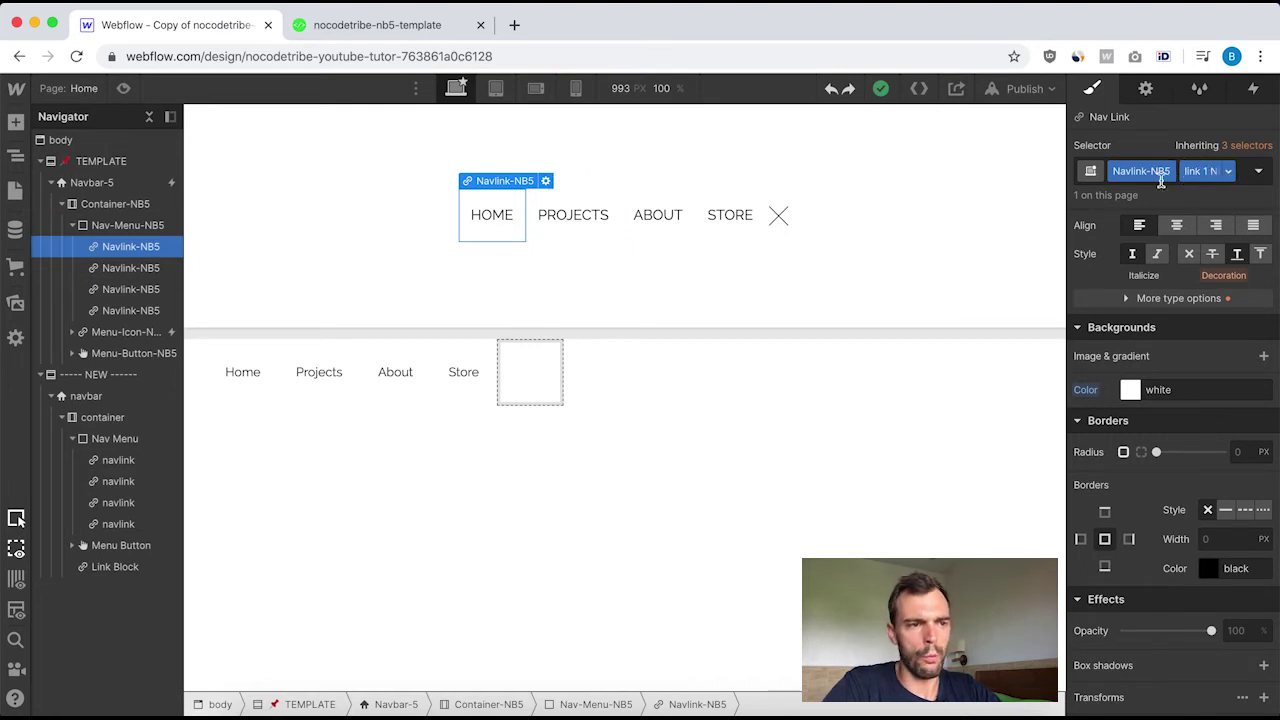
# Inspect the template's PROJECTS, ABOUT, STORE and HOME link styles, ending on HOME.
pyautogui.click(566, 236)
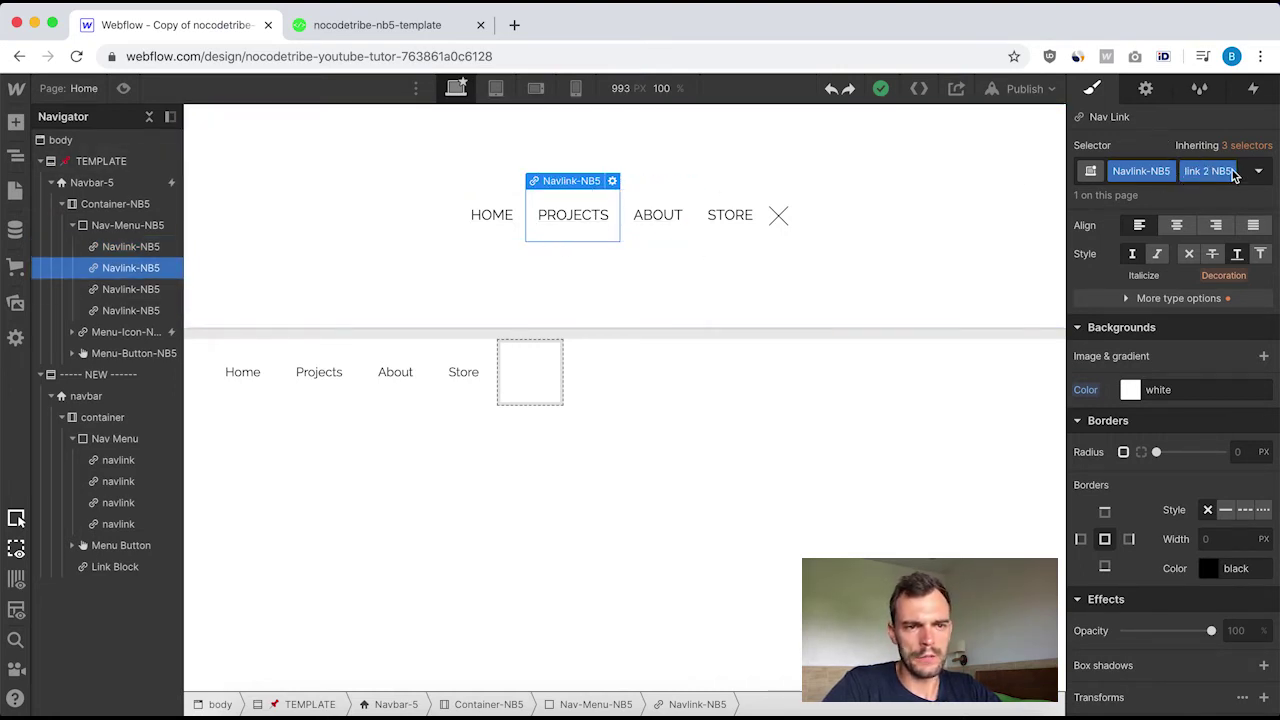
pyautogui.click(673, 230)
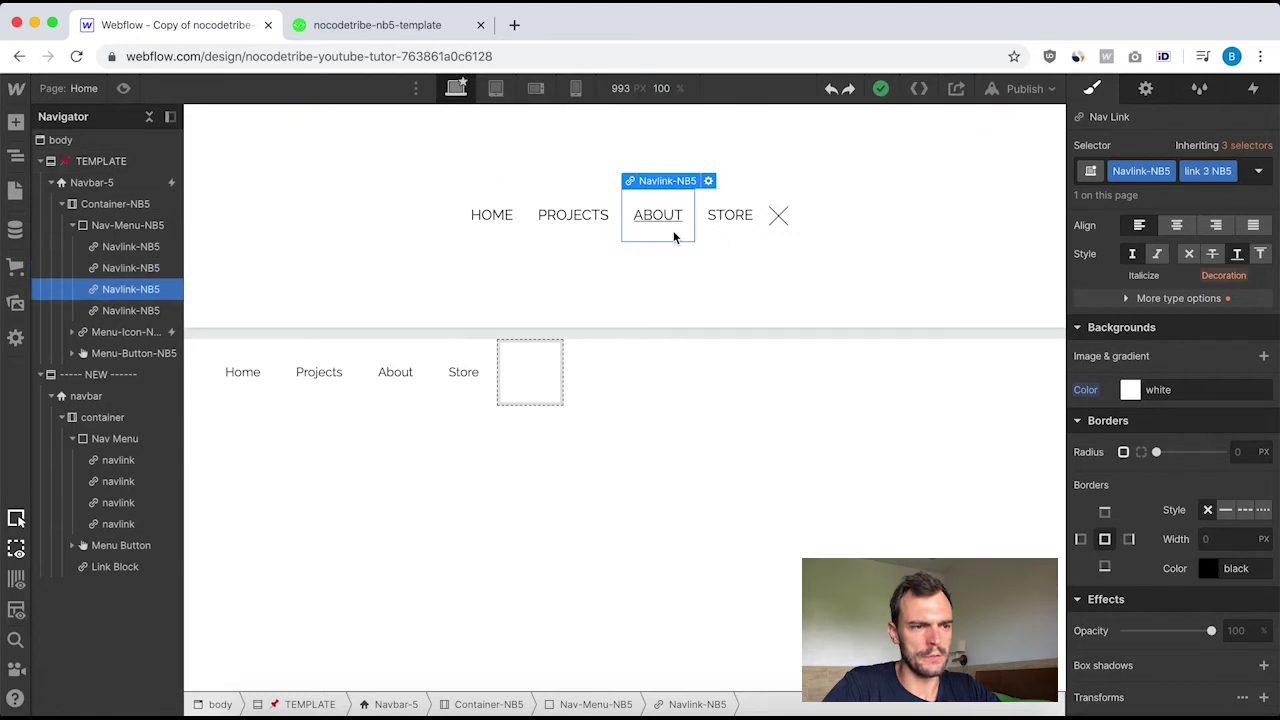
pyautogui.click(730, 231)
pyautogui.click(497, 248)
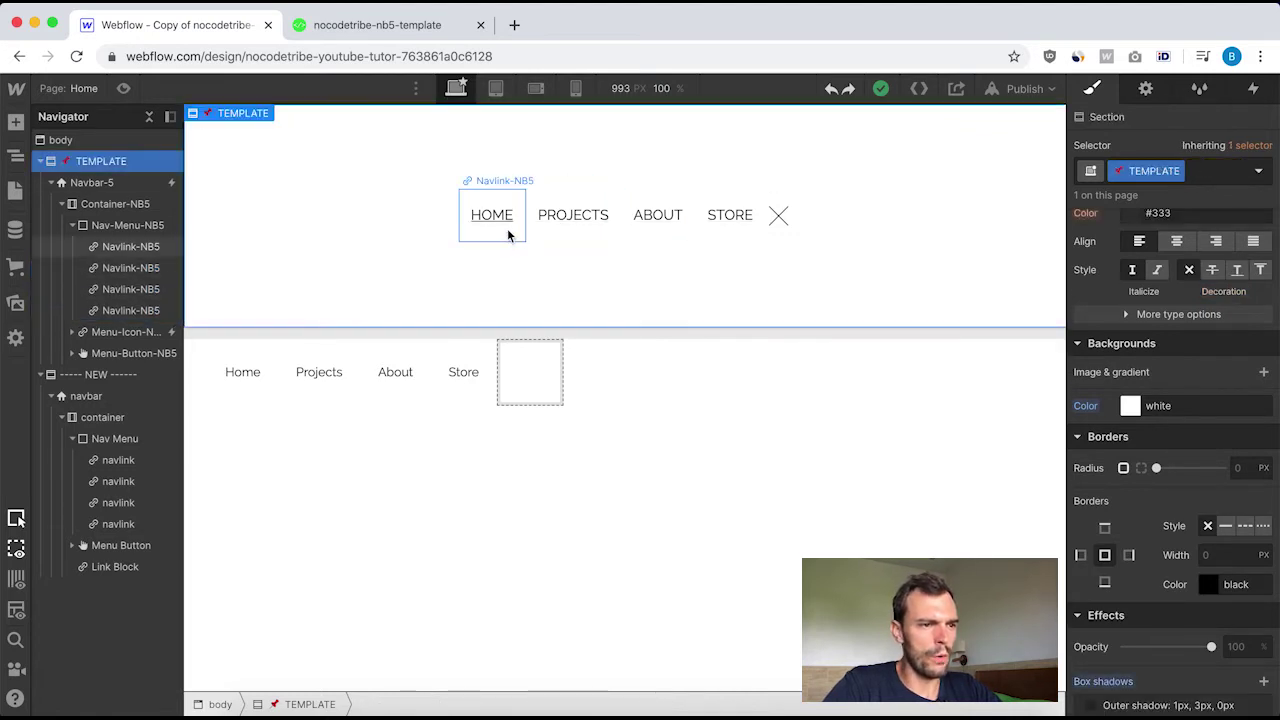
pyautogui.click(505, 233)
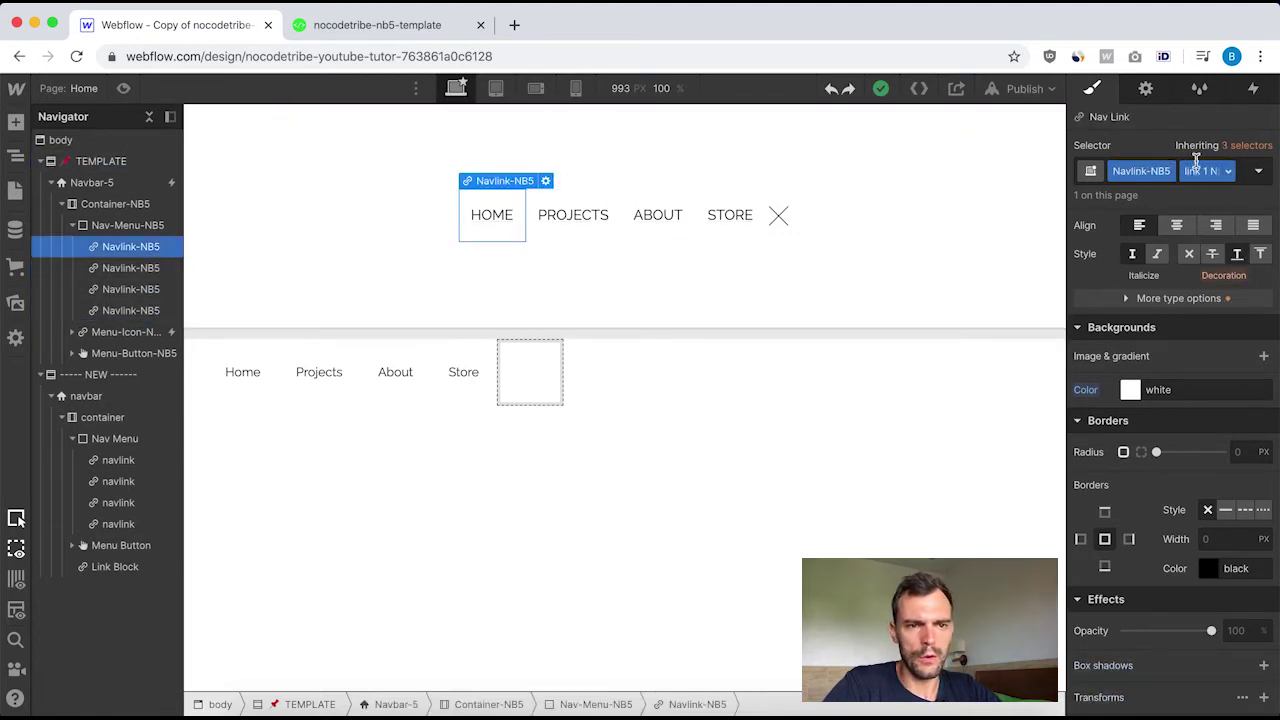
# Switch to the base Navlink-NB5 class and give it 14 px side padding.
pyautogui.click(1246, 147)
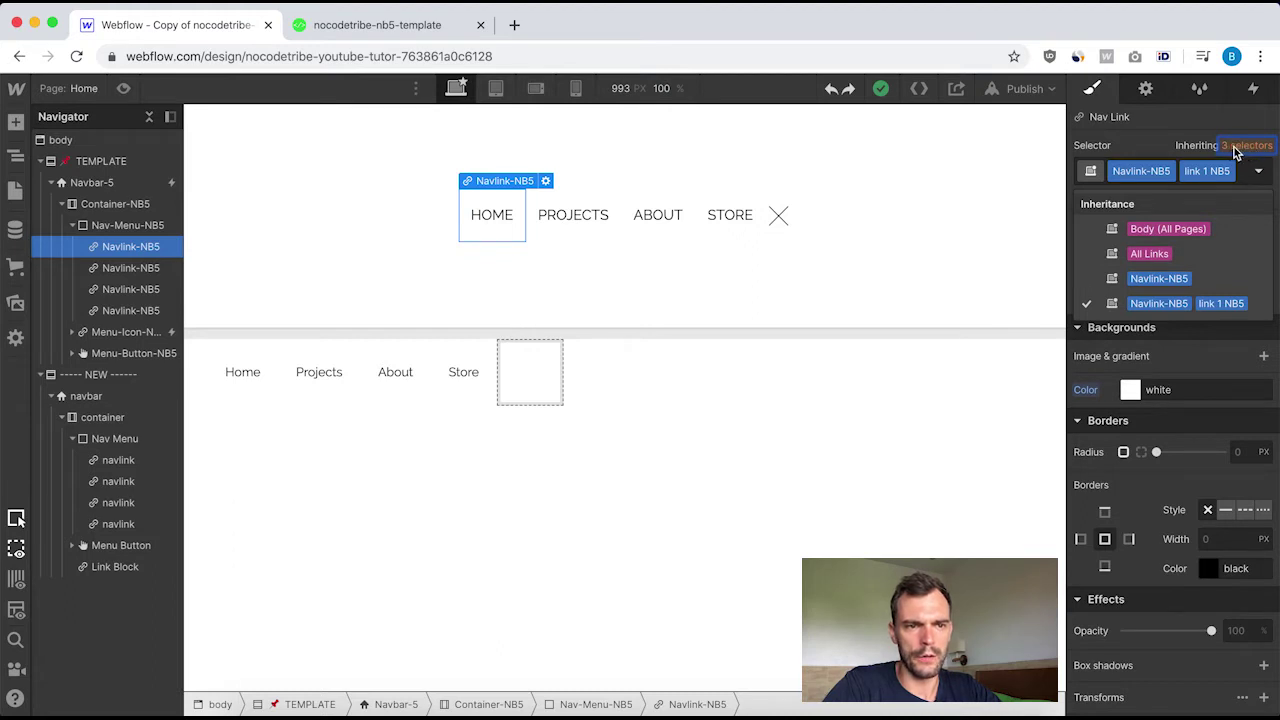
pyautogui.click(1172, 280)
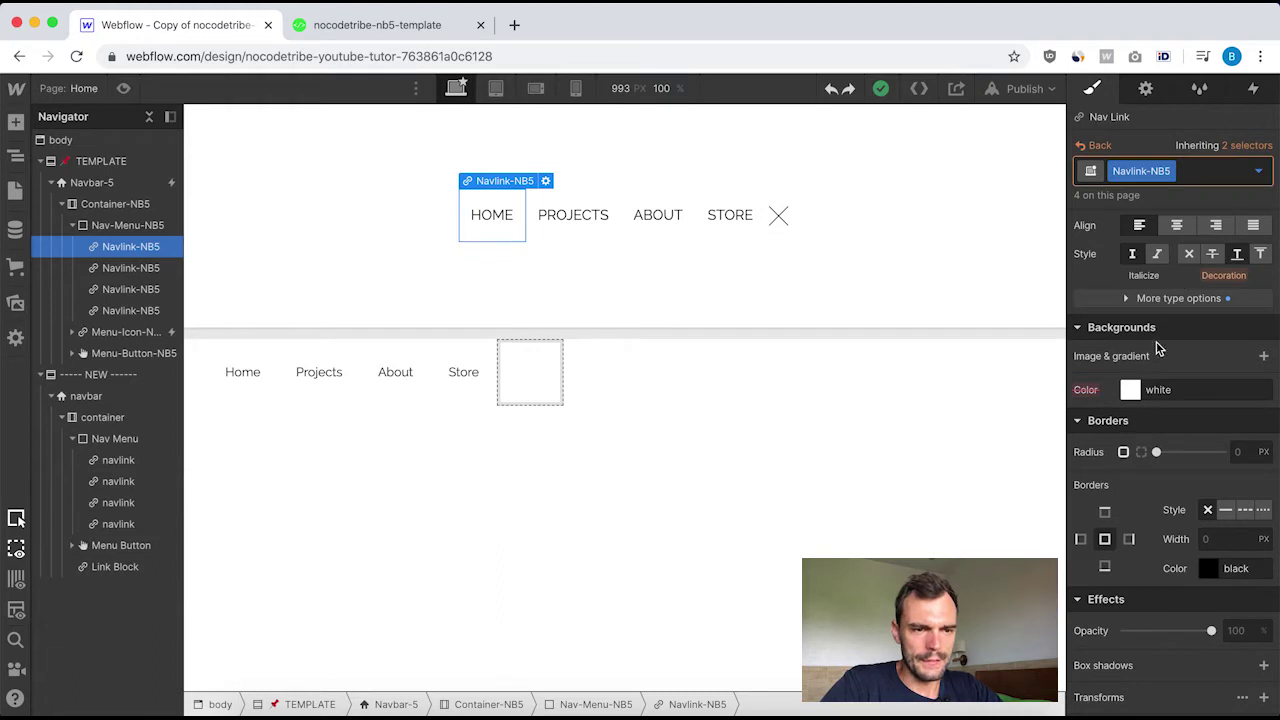
pyautogui.scroll(10, 1160, 287)
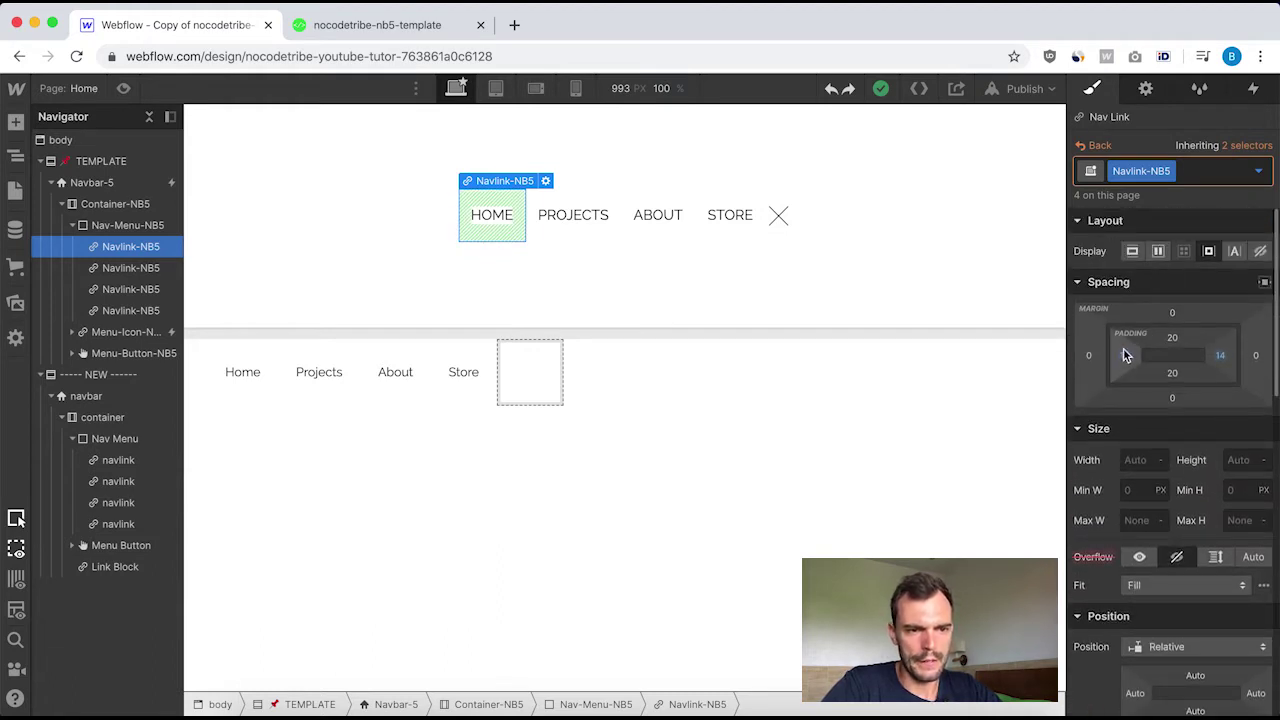
pyautogui.moveTo(1125, 355); pyautogui.dragTo(1135, 340)
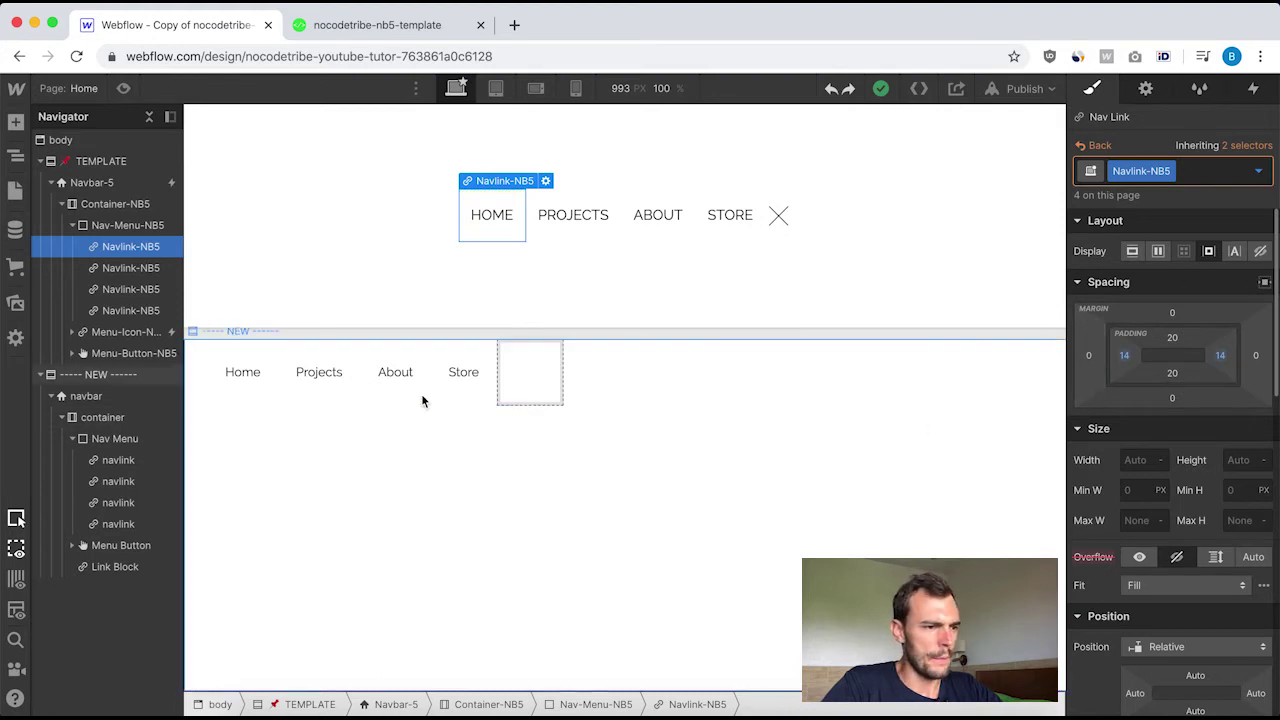
# Give the new Home navlink 14 px left and right padding.
pyautogui.click(117, 463)
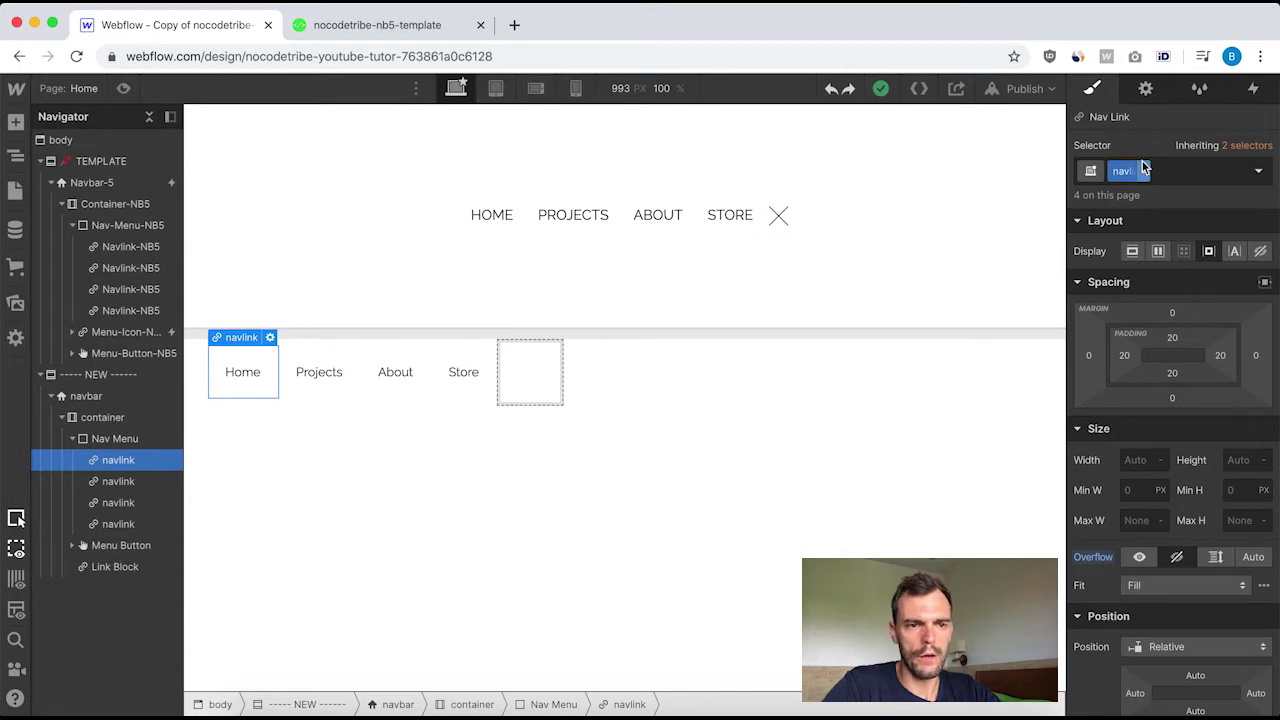
pyautogui.click(1125, 356)
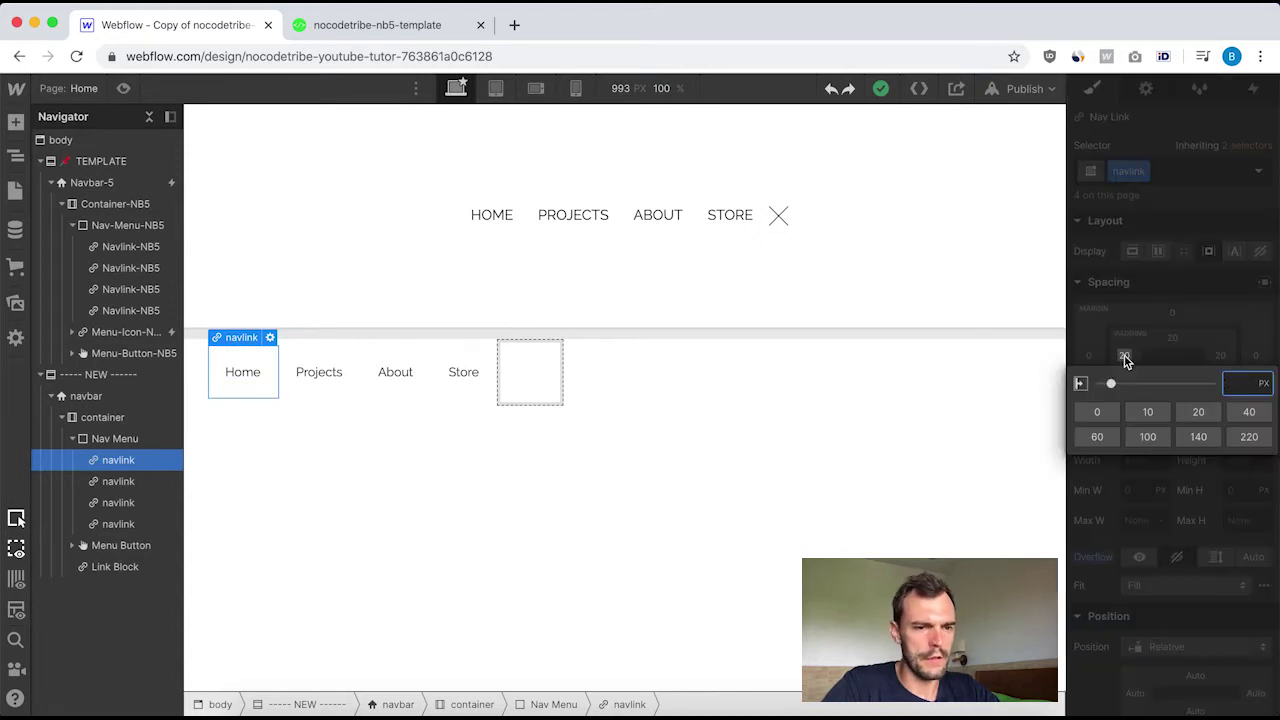
pyautogui.write('14')
pyautogui.press('Return')
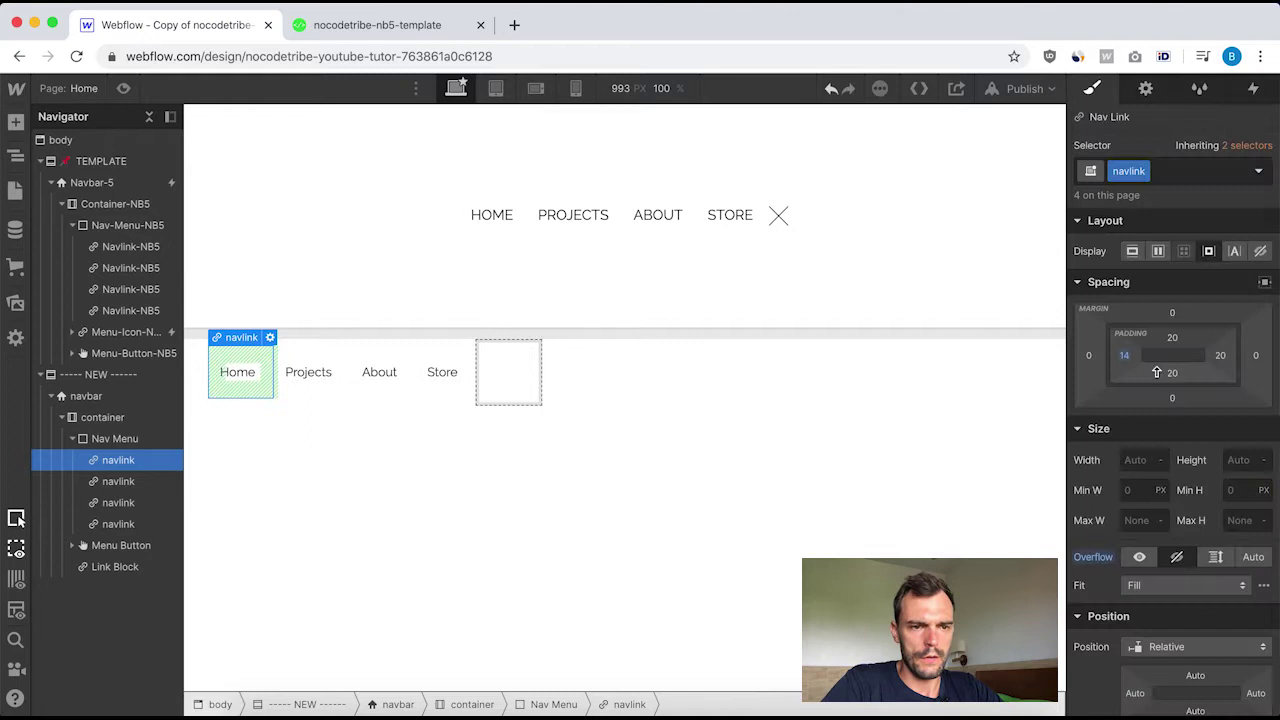
pyautogui.click(1220, 356)
pyautogui.press('Return')
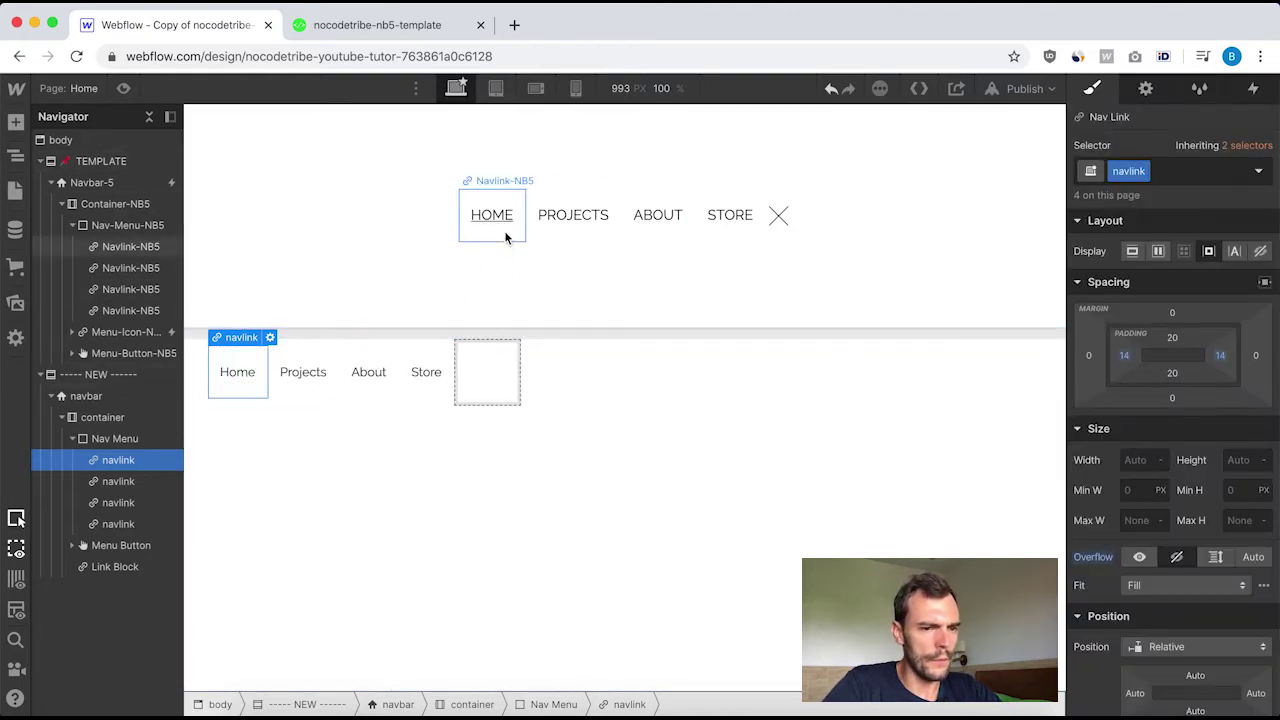
# Inspect the template's base Navlink-NB5 typography and extra type options.
pyautogui.click(120, 246)
pyautogui.click(1250, 145)
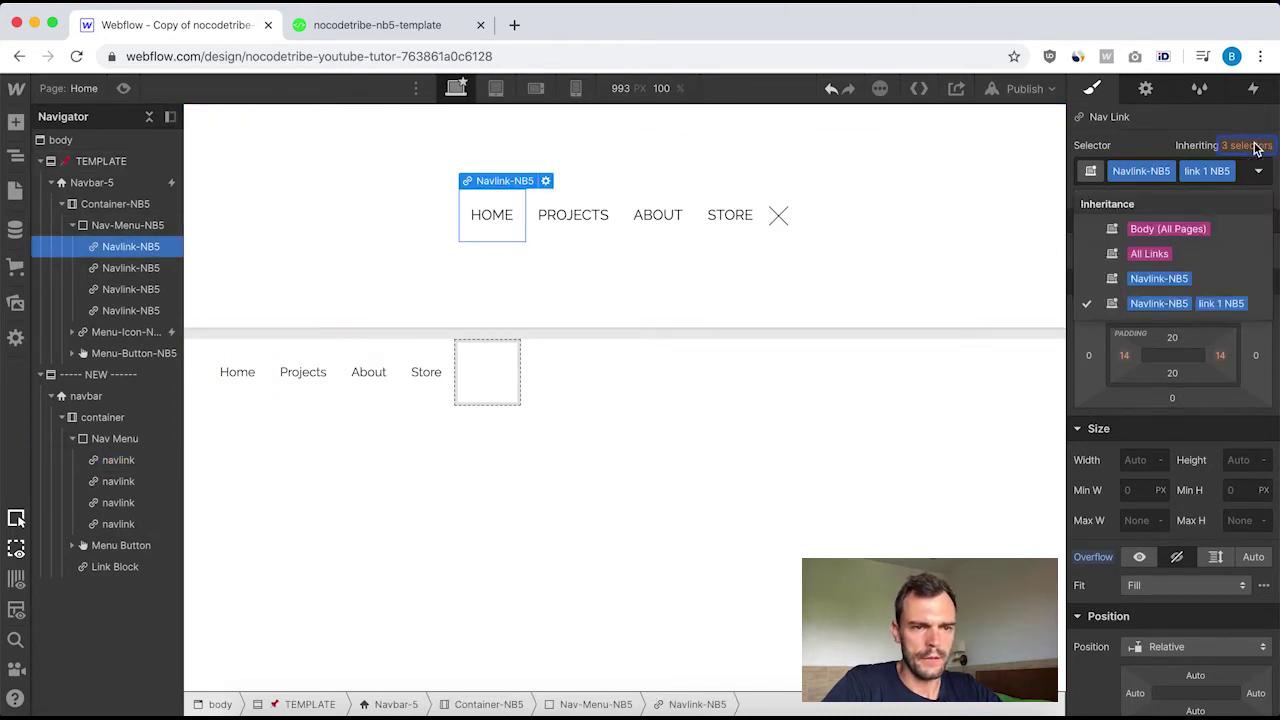
pyautogui.click(1174, 270)
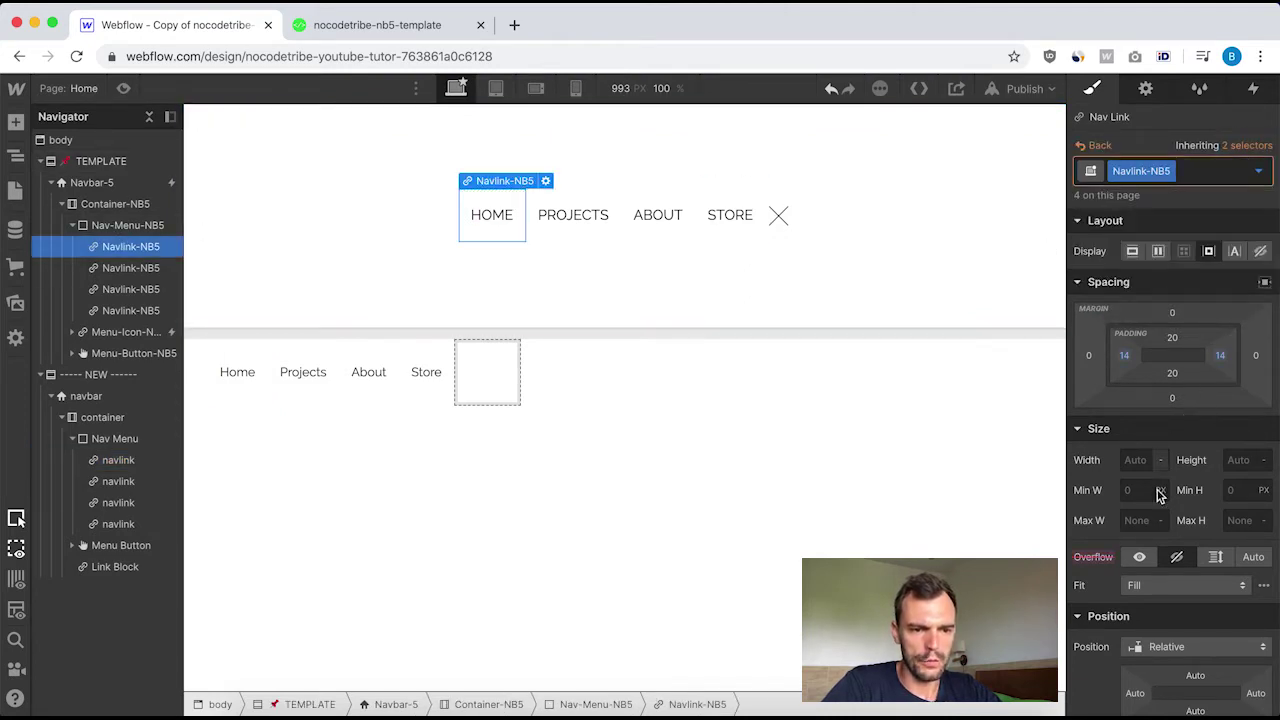
pyautogui.scroll(-3, 1160, 480)
pyautogui.scroll(-6, 1158, 495)
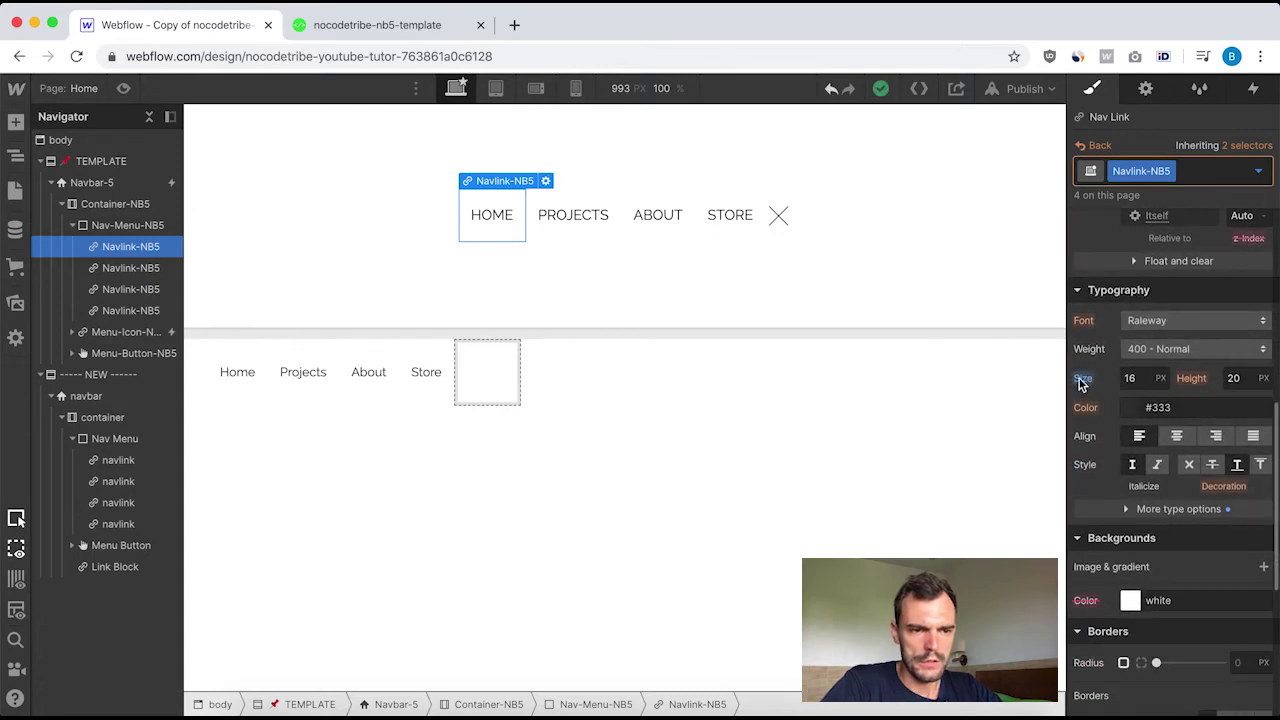
pyautogui.scroll(-1, 1158, 488)
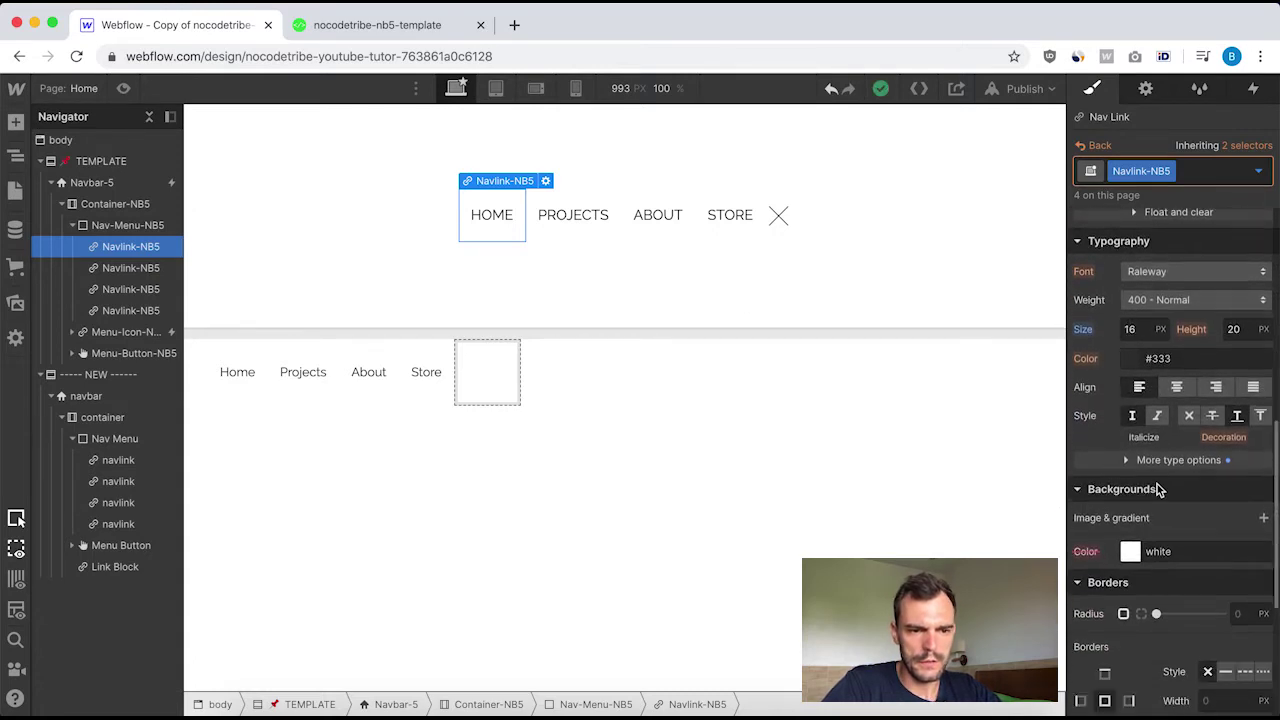
pyautogui.click(1135, 462)
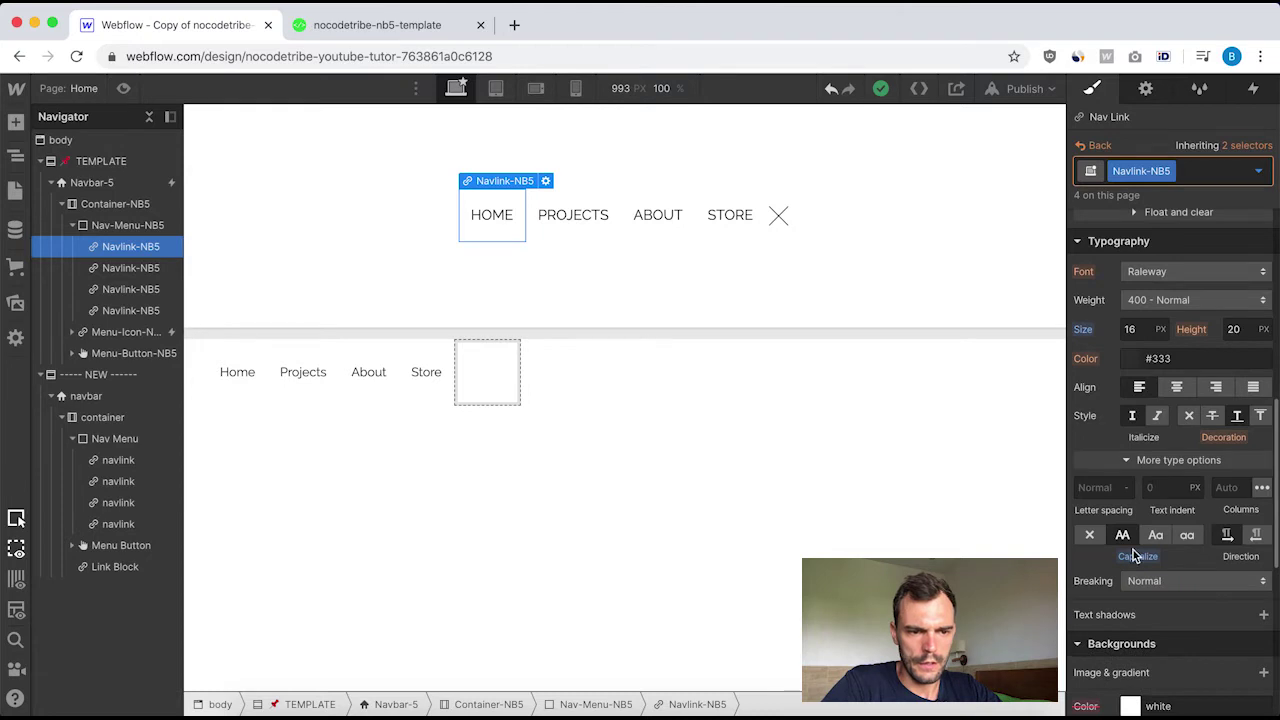
pyautogui.scroll(-6, 1150, 564)
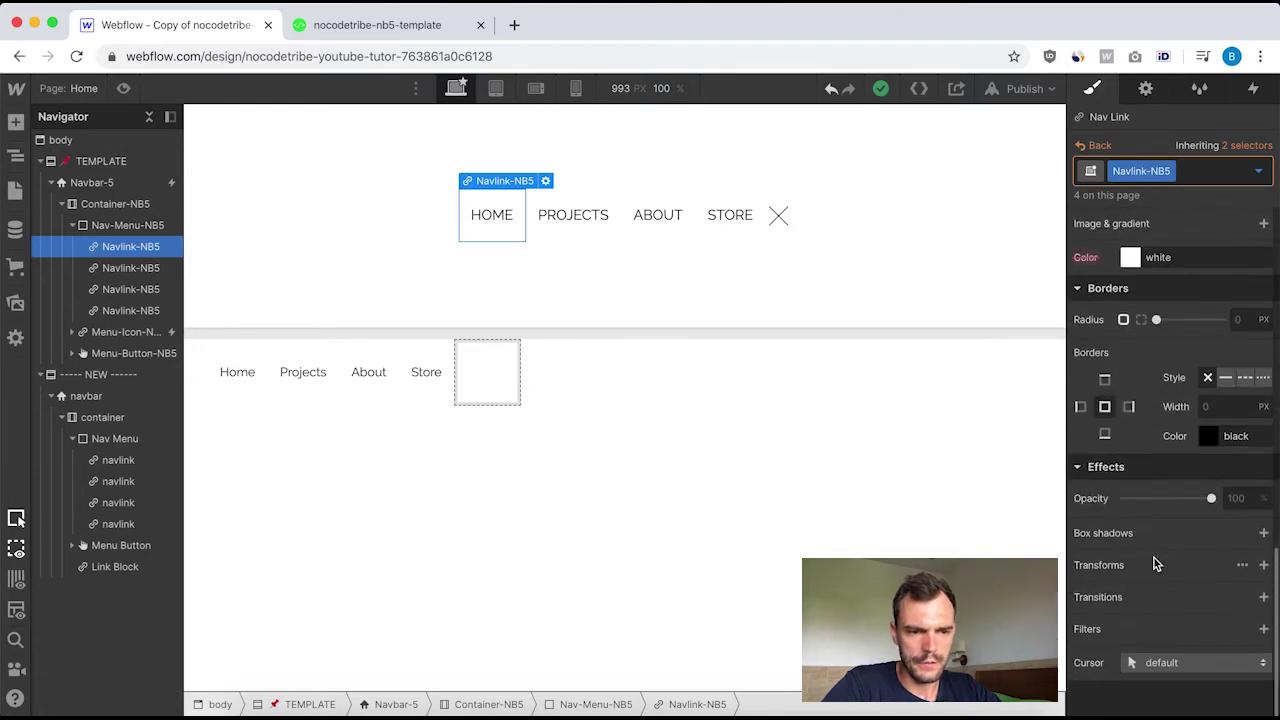
pyautogui.scroll(6, 1155, 564)
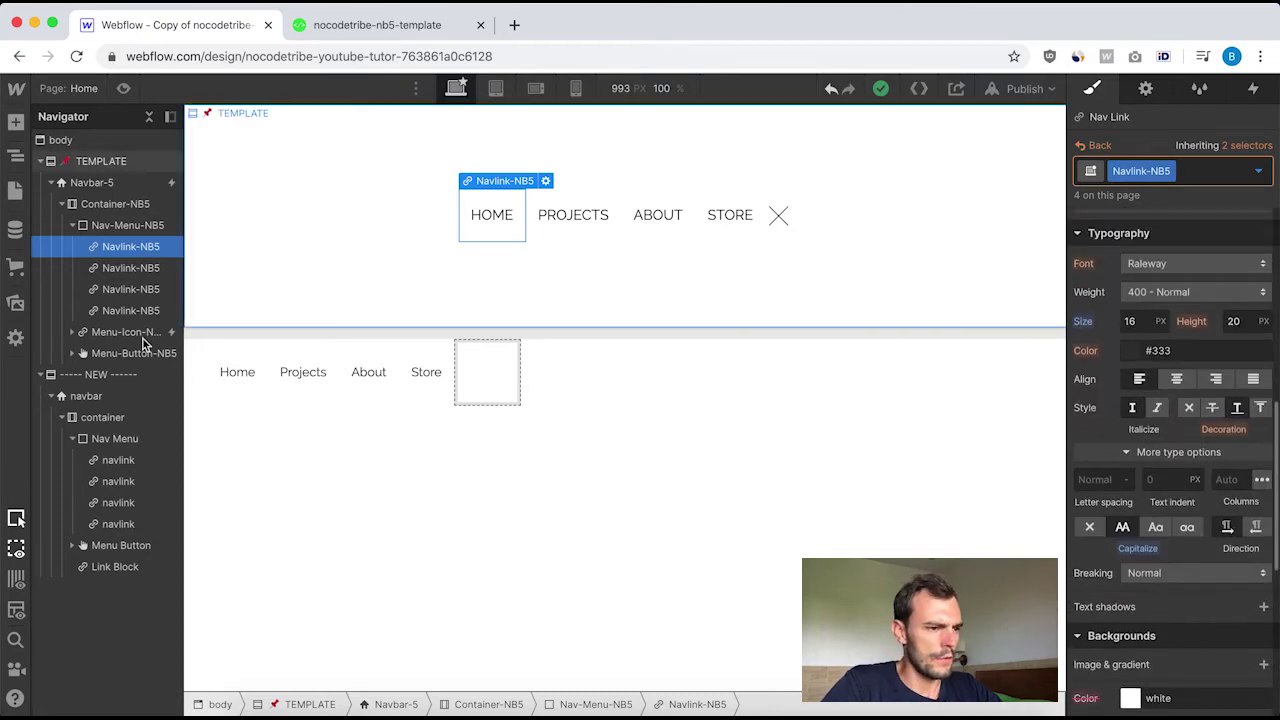
# Set the new navlinks' font size to 16 px and make them uppercase.
pyautogui.click(116, 459)
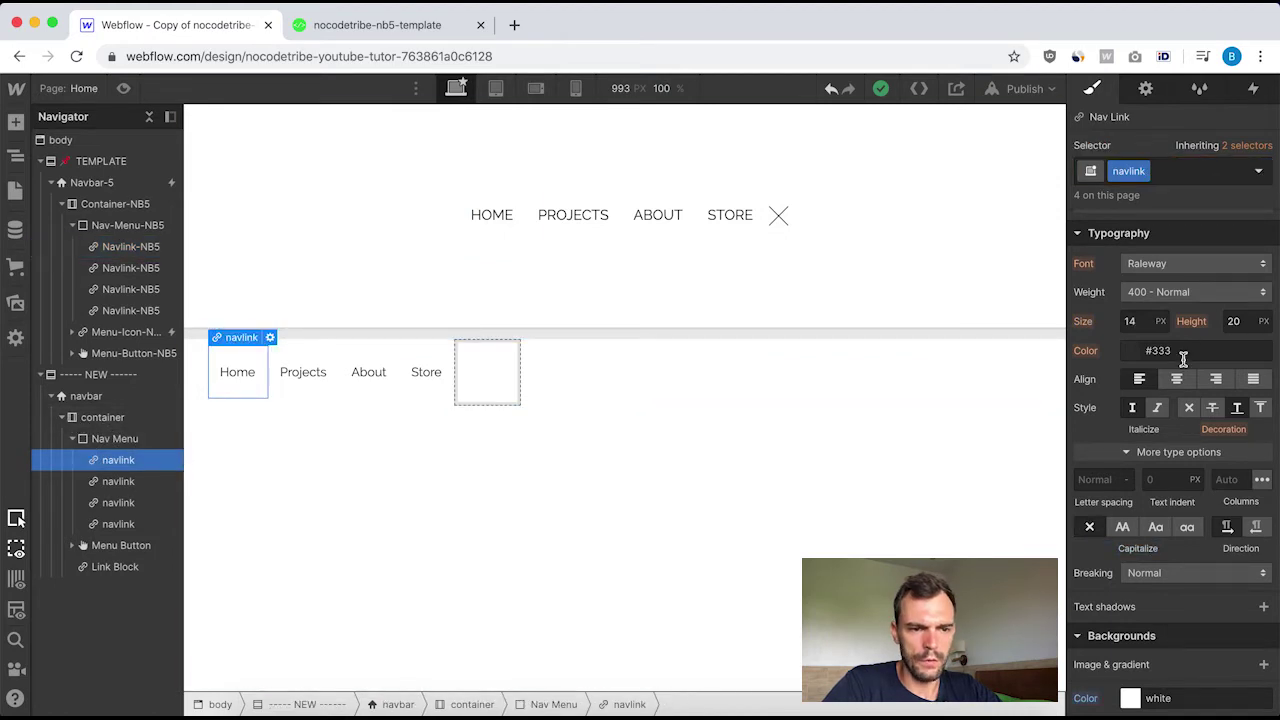
pyautogui.scroll(6, 1183, 360)
pyautogui.scroll(-3, 1183, 366)
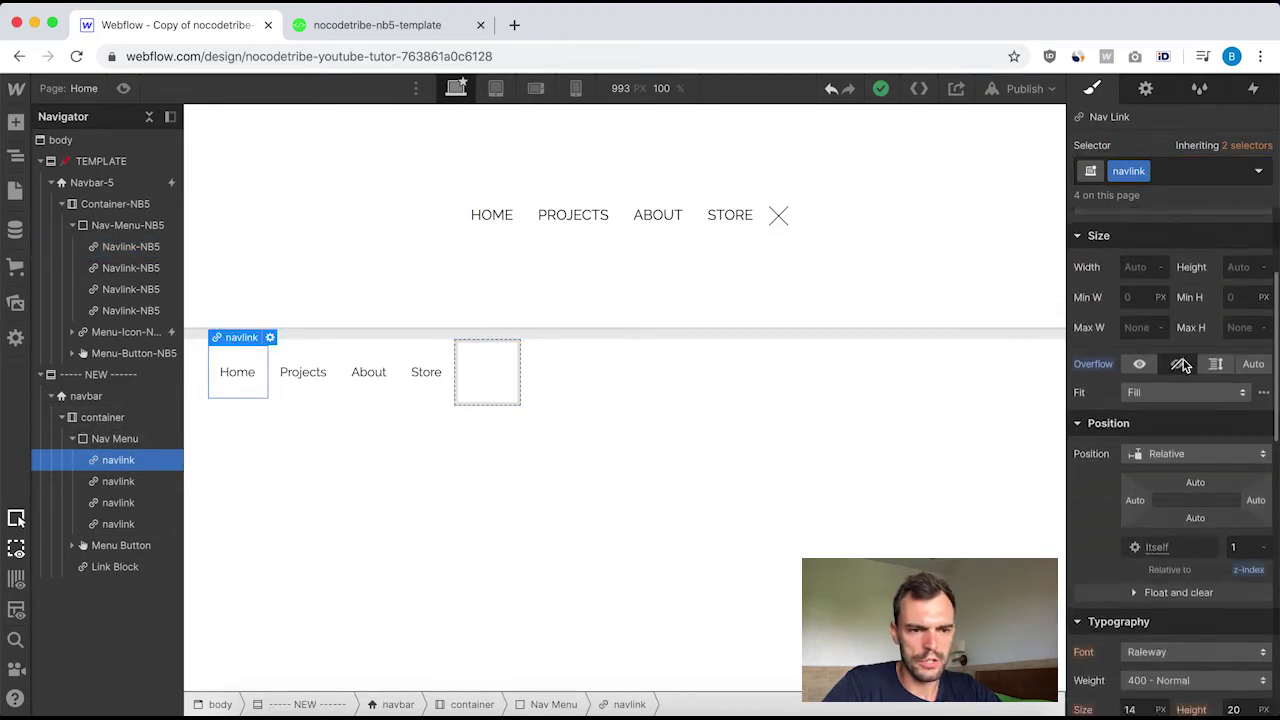
pyautogui.scroll(-4, 1183, 364)
pyautogui.click(1135, 457)
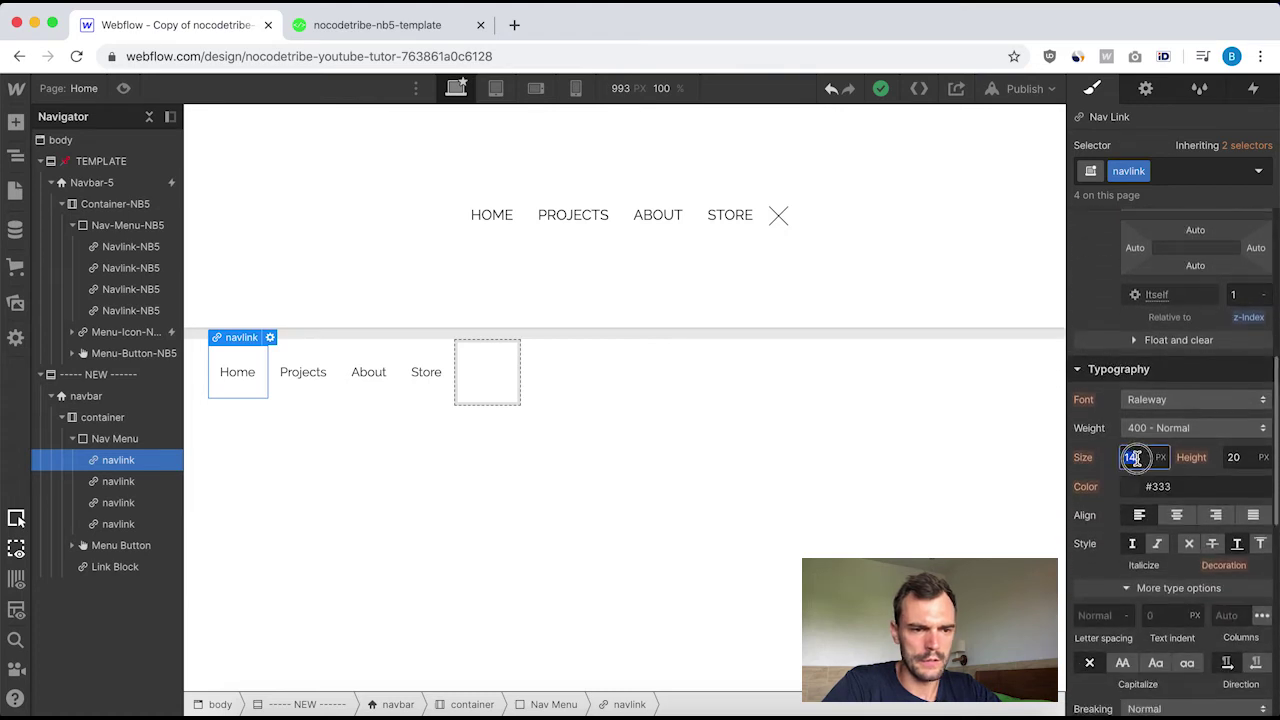
pyautogui.write('1')
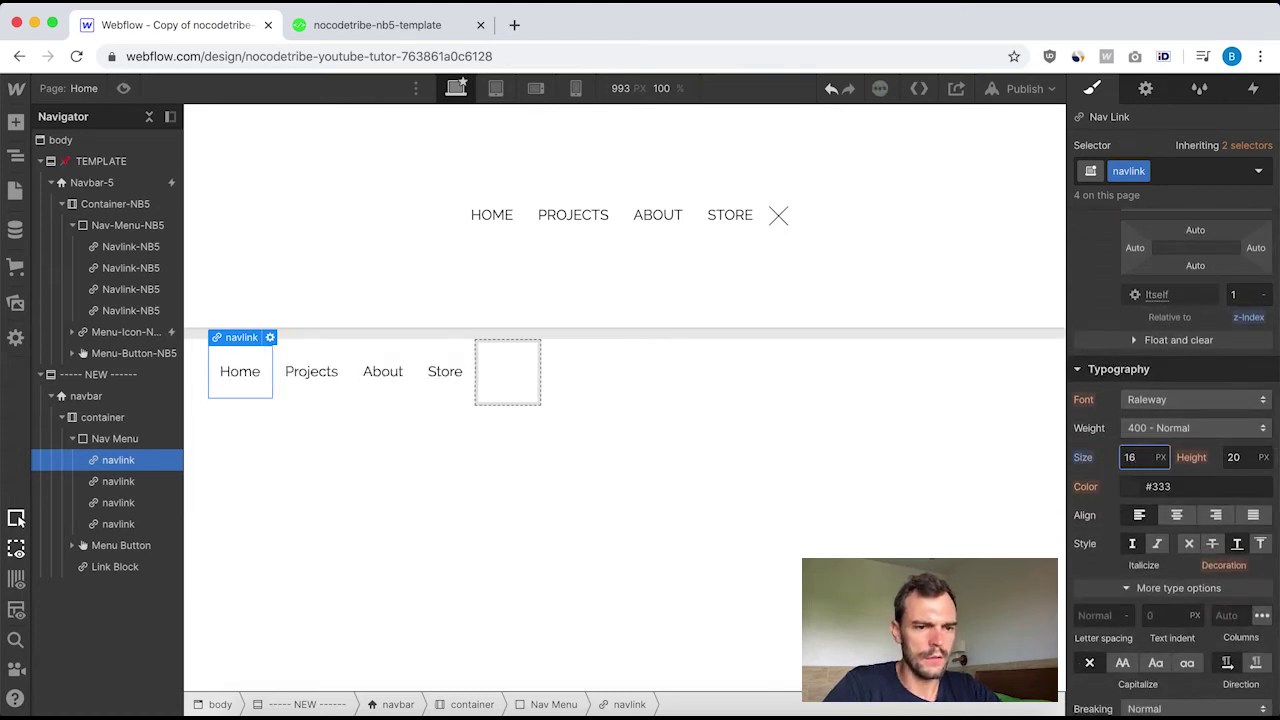
pyautogui.scroll(-3, 1143, 481)
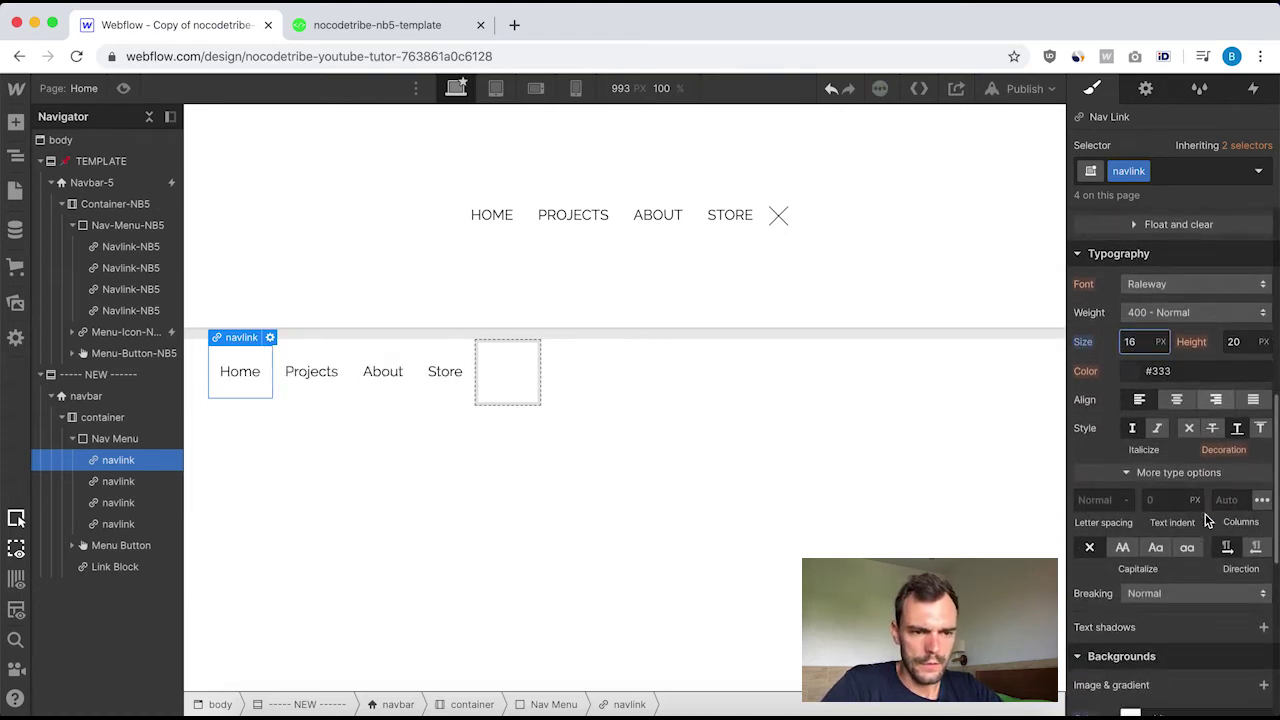
pyautogui.click(1122, 548)
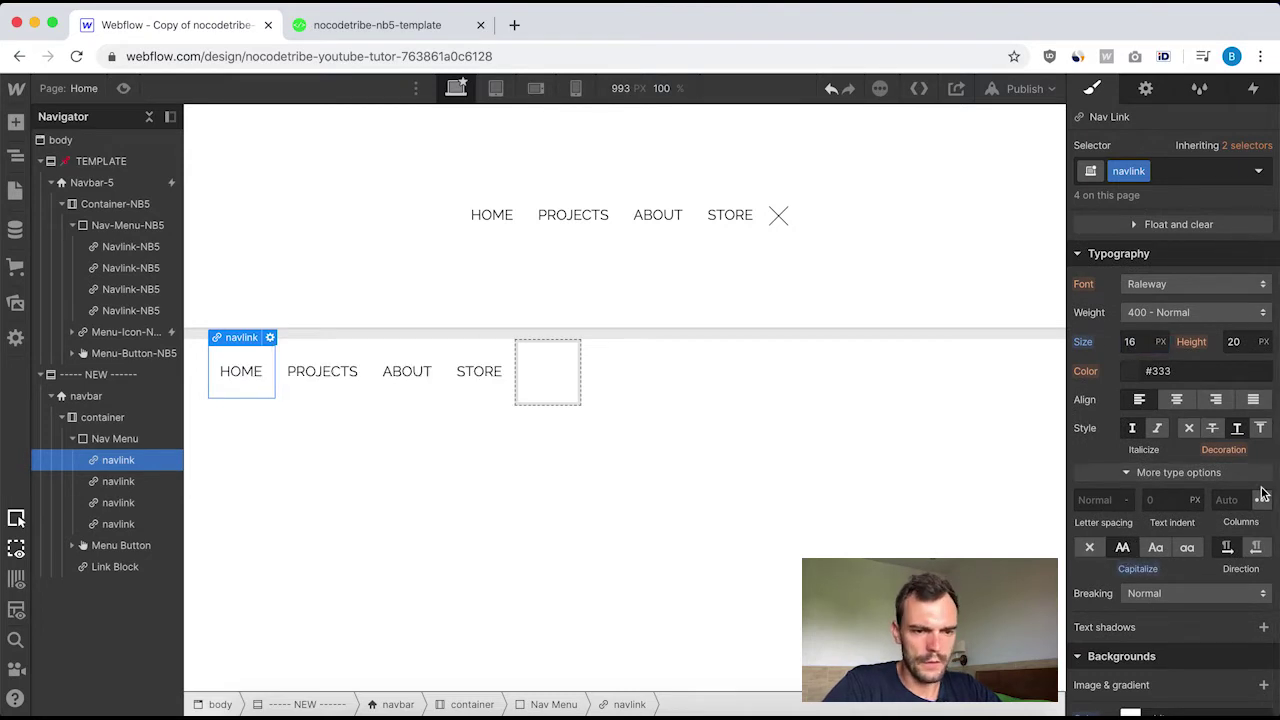
pyautogui.scroll(-8, 1225, 490)
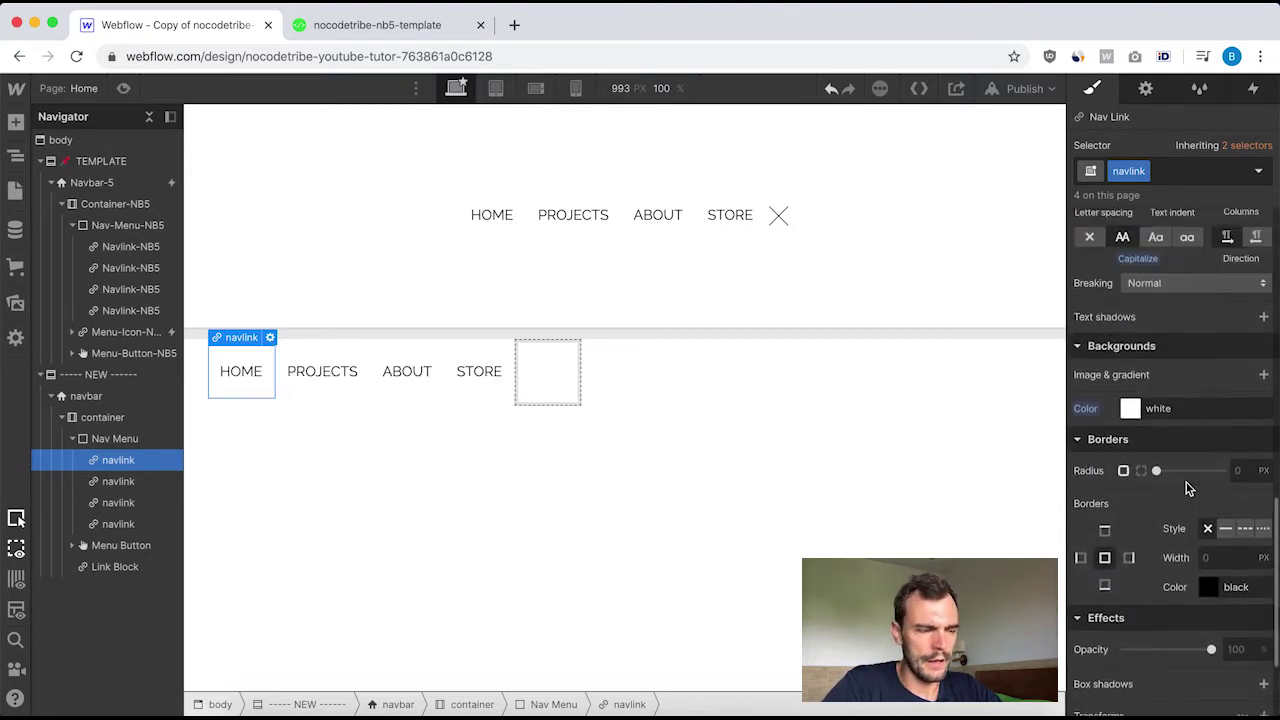
pyautogui.scroll(20, 1188, 488)
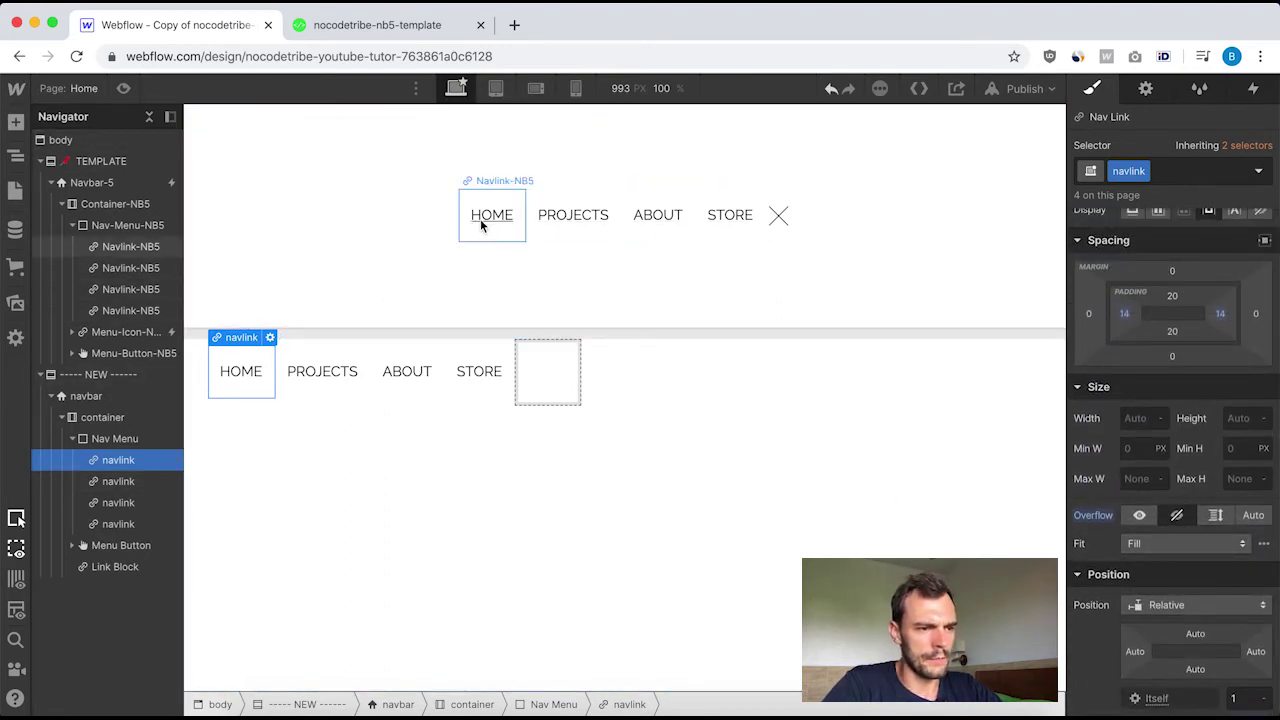
# Set the ----- NEW ------ section's display to Flex to centre the navbar.
pyautogui.click(617, 519)
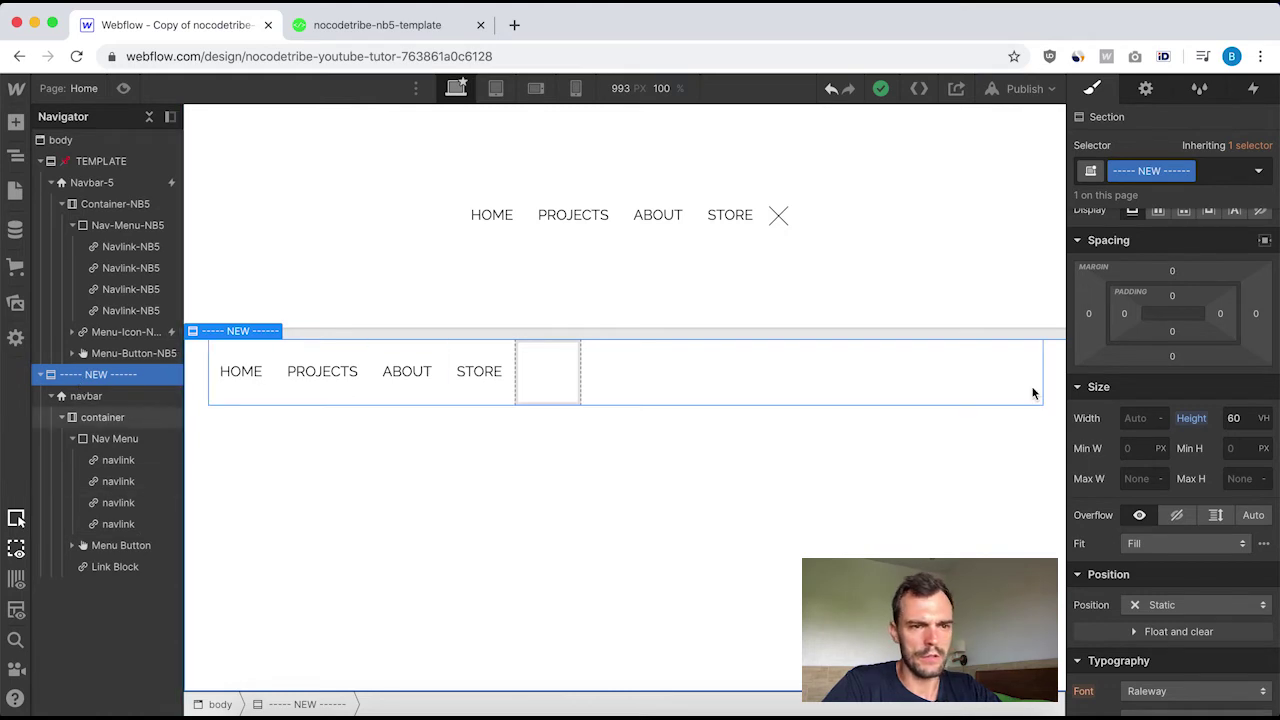
pyautogui.scroll(1, 1165, 343)
pyautogui.click(1158, 251)
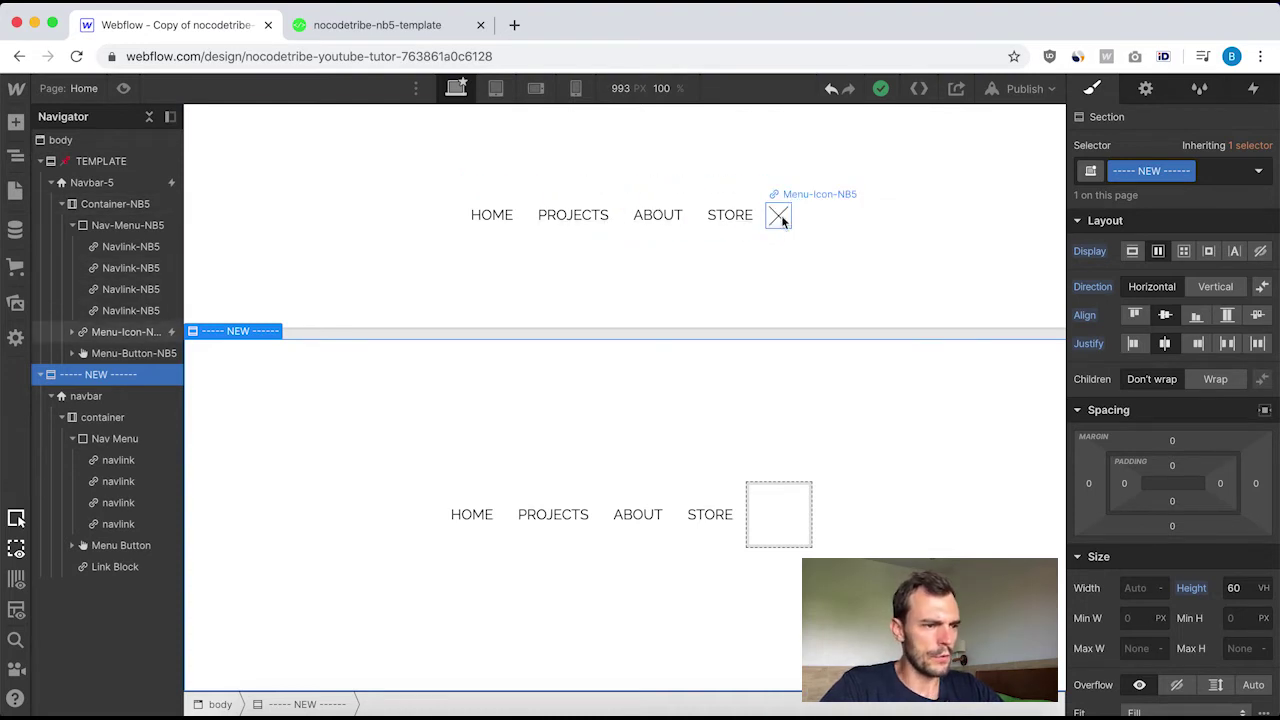
# Check the template's menu icon bars, then move the new Link Block above Menu Button.
pyautogui.click(104, 342)
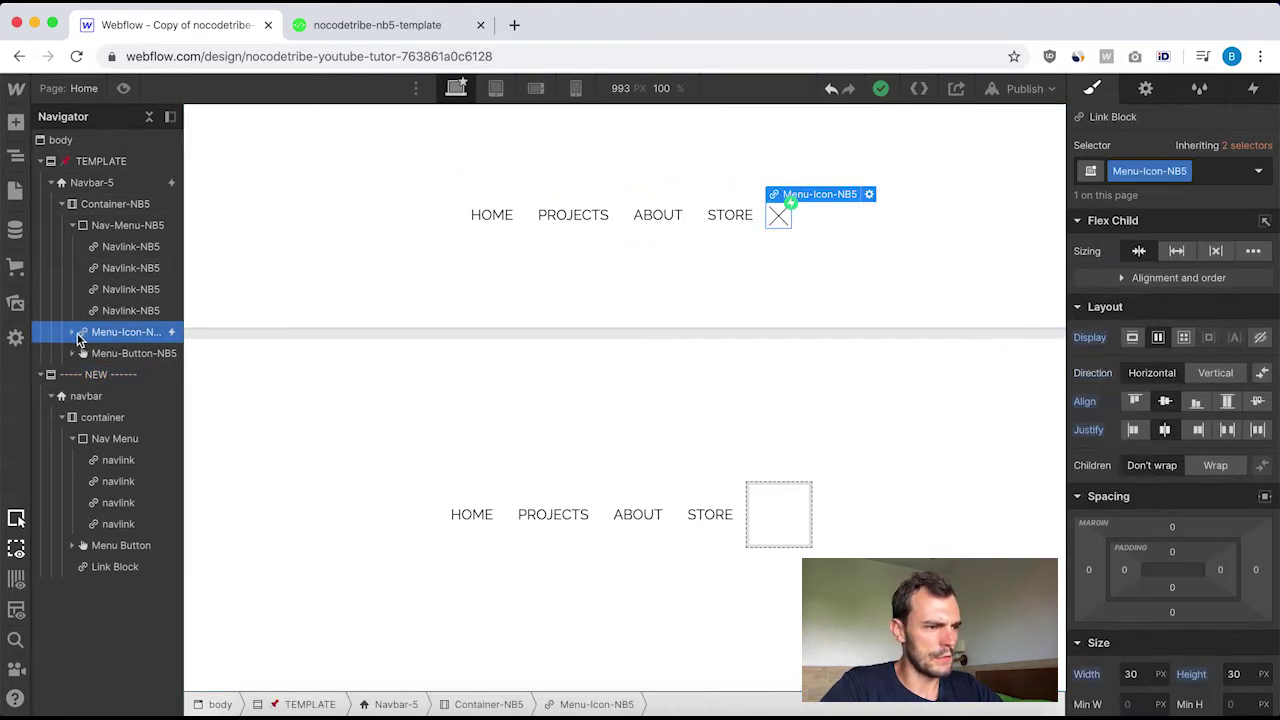
pyautogui.click(72, 333)
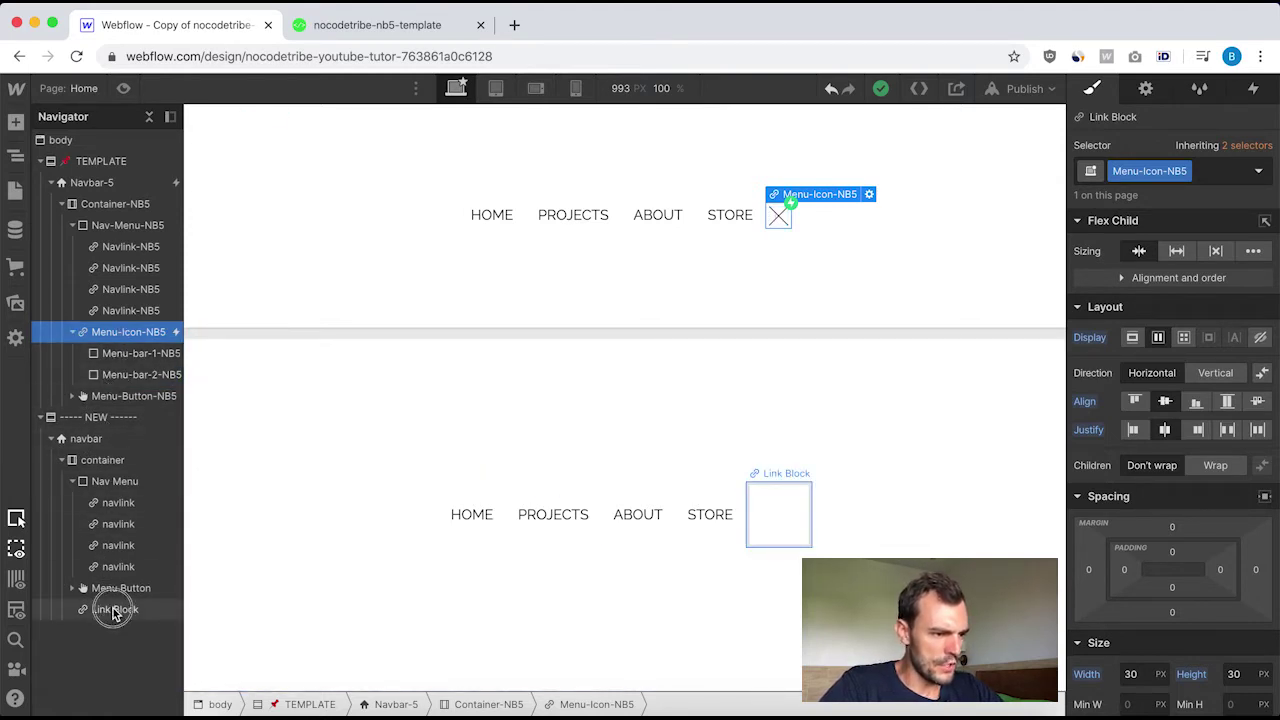
pyautogui.click(113, 612)
pyautogui.moveTo(110, 617); pyautogui.dragTo(106, 590)
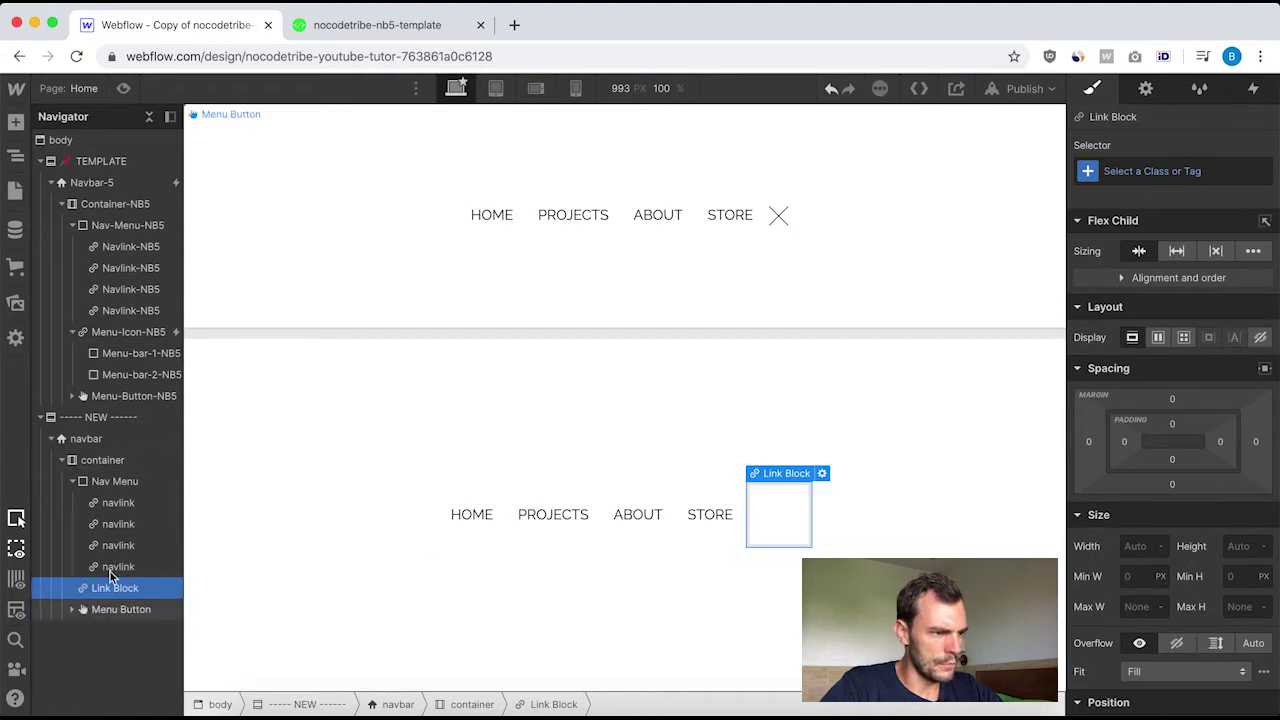
pyautogui.click(72, 481)
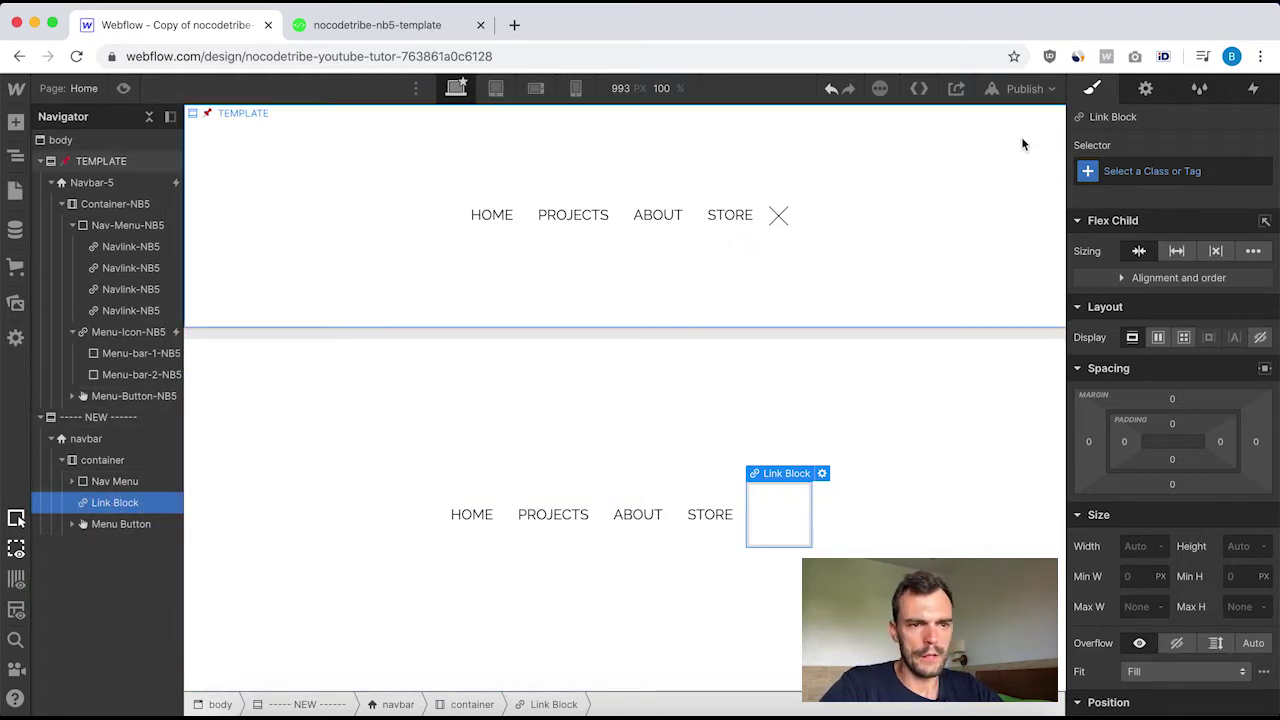
# Give the new Link Block a class named 'menu icon'.
pyautogui.click(1132, 168)
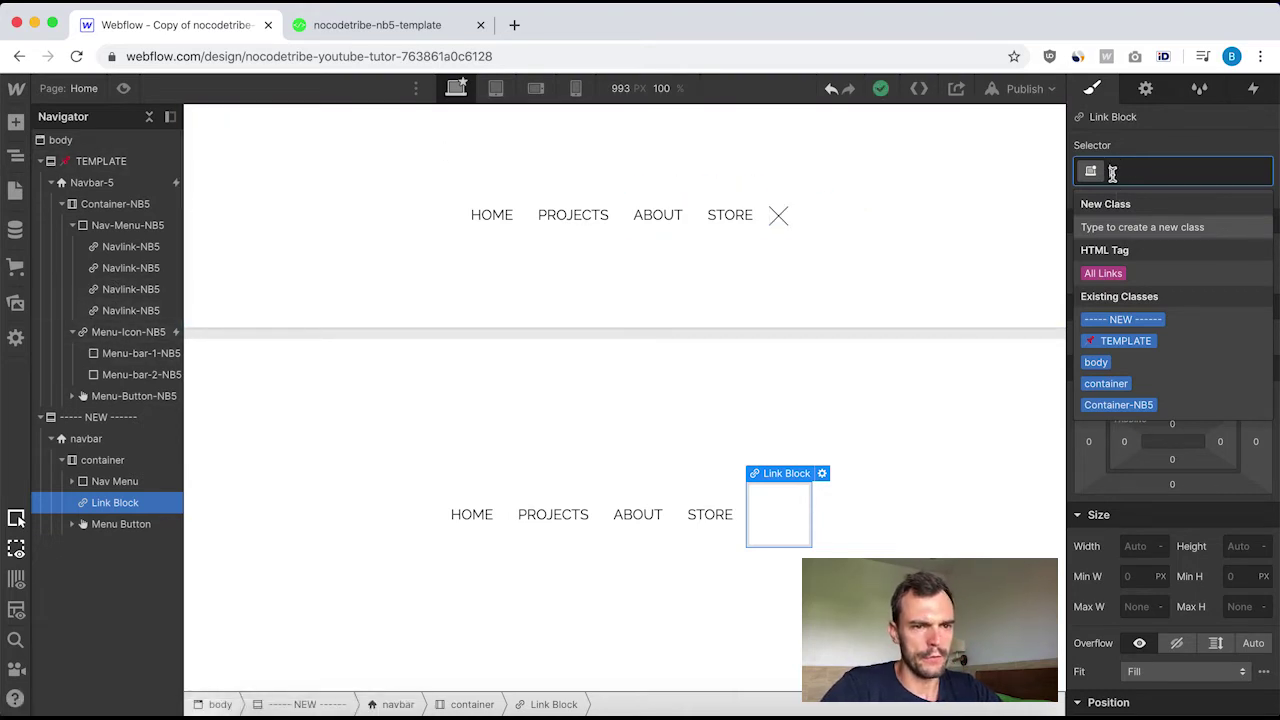
pyautogui.write('menu icon')
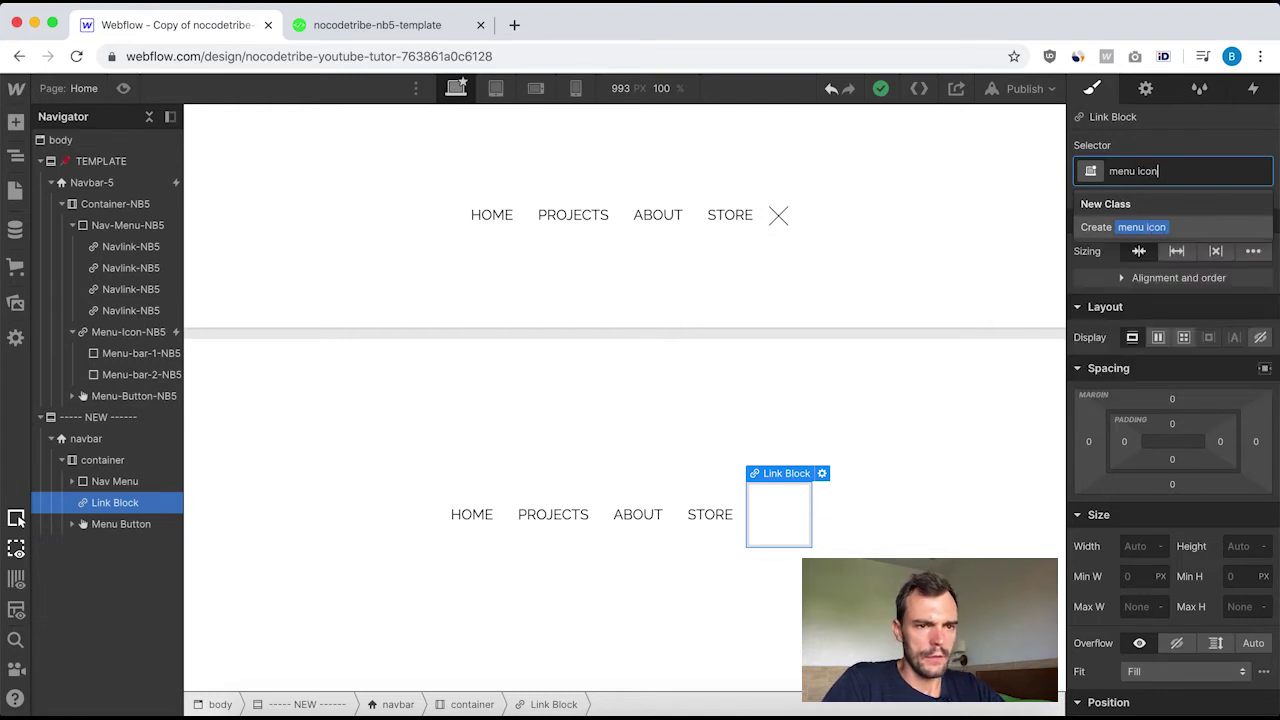
pyautogui.press('Return')
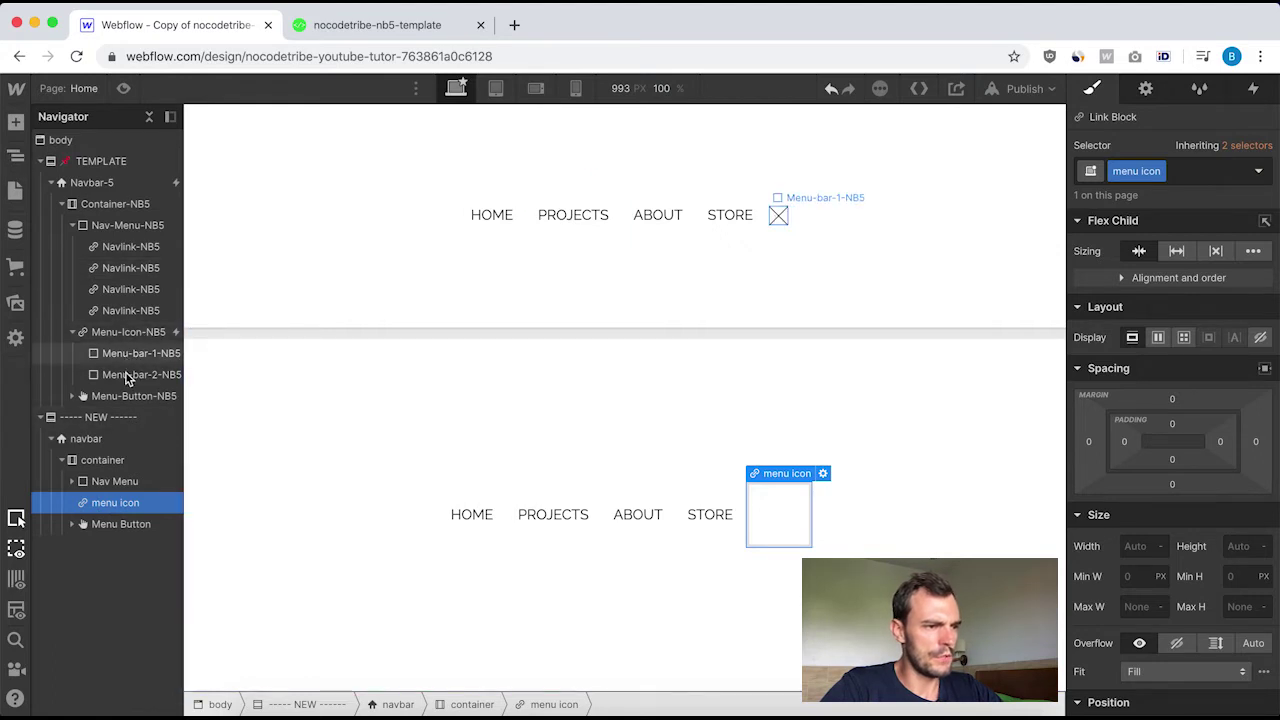
# Add a Div Block inside menu icon and duplicate it for a second bar.
pyautogui.click(15, 121)
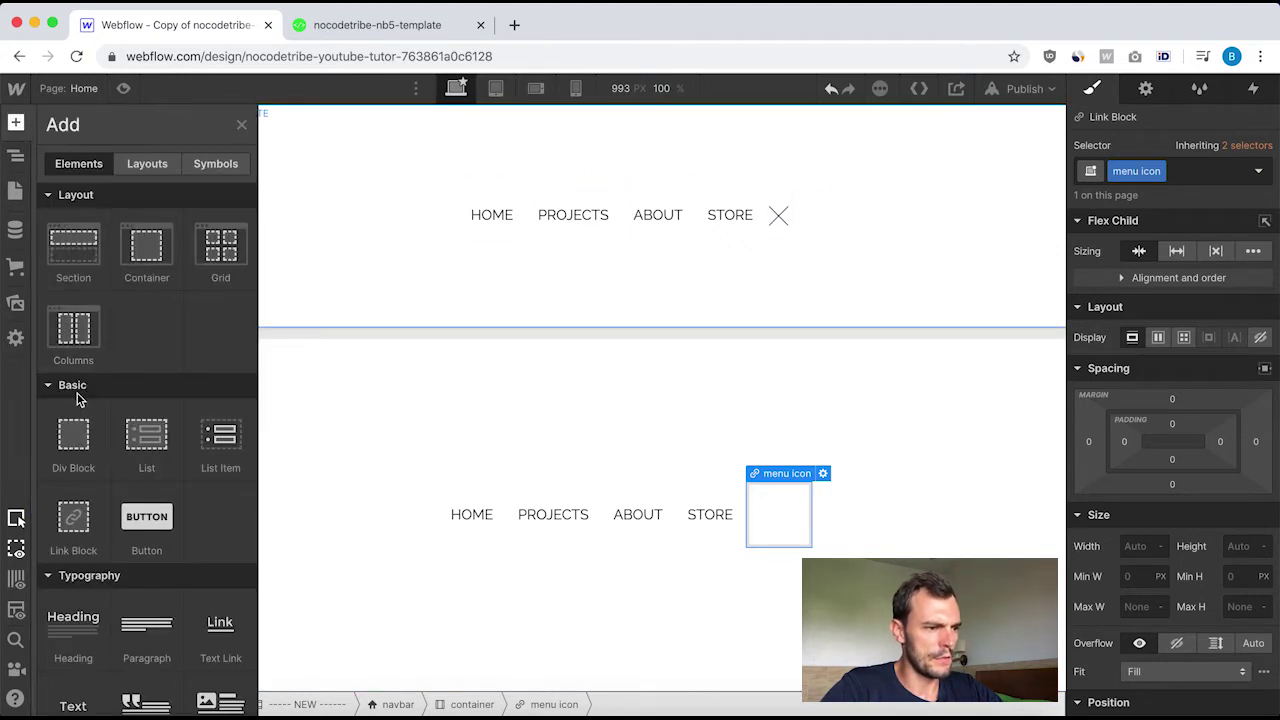
pyautogui.click(72, 440)
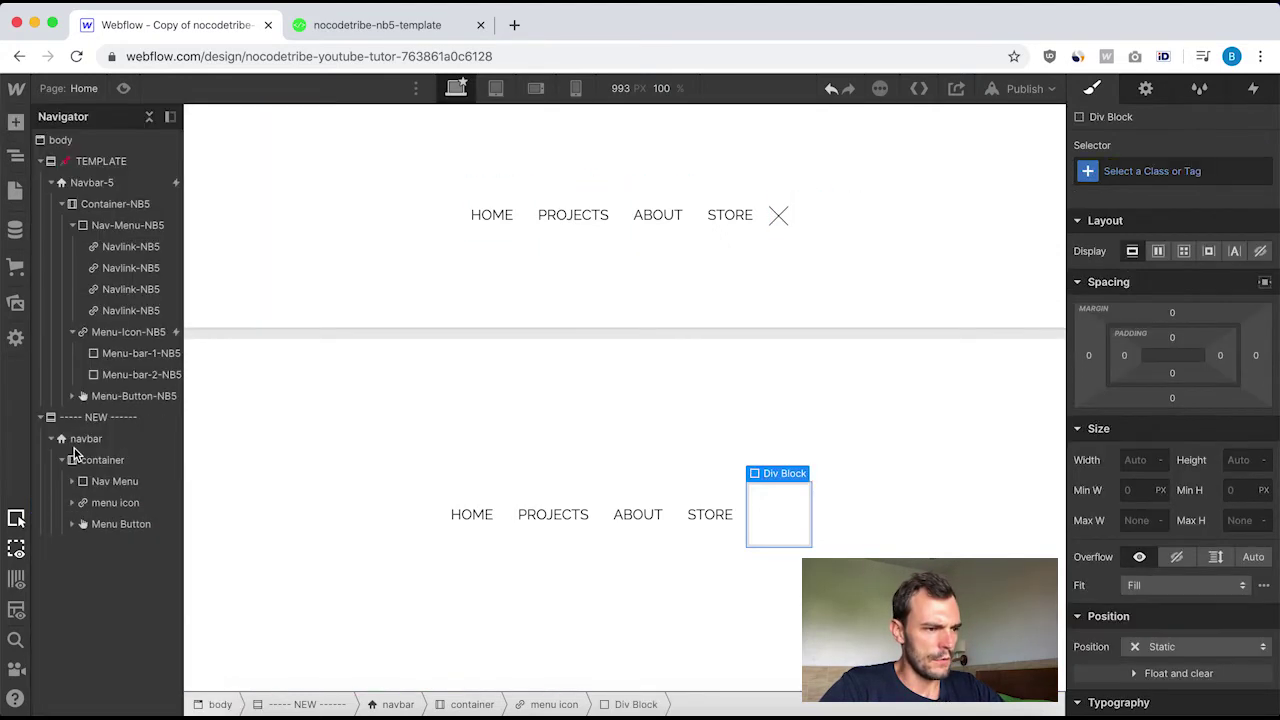
pyautogui.click(78, 504)
pyautogui.press('super+c')
pyautogui.press('super+v')
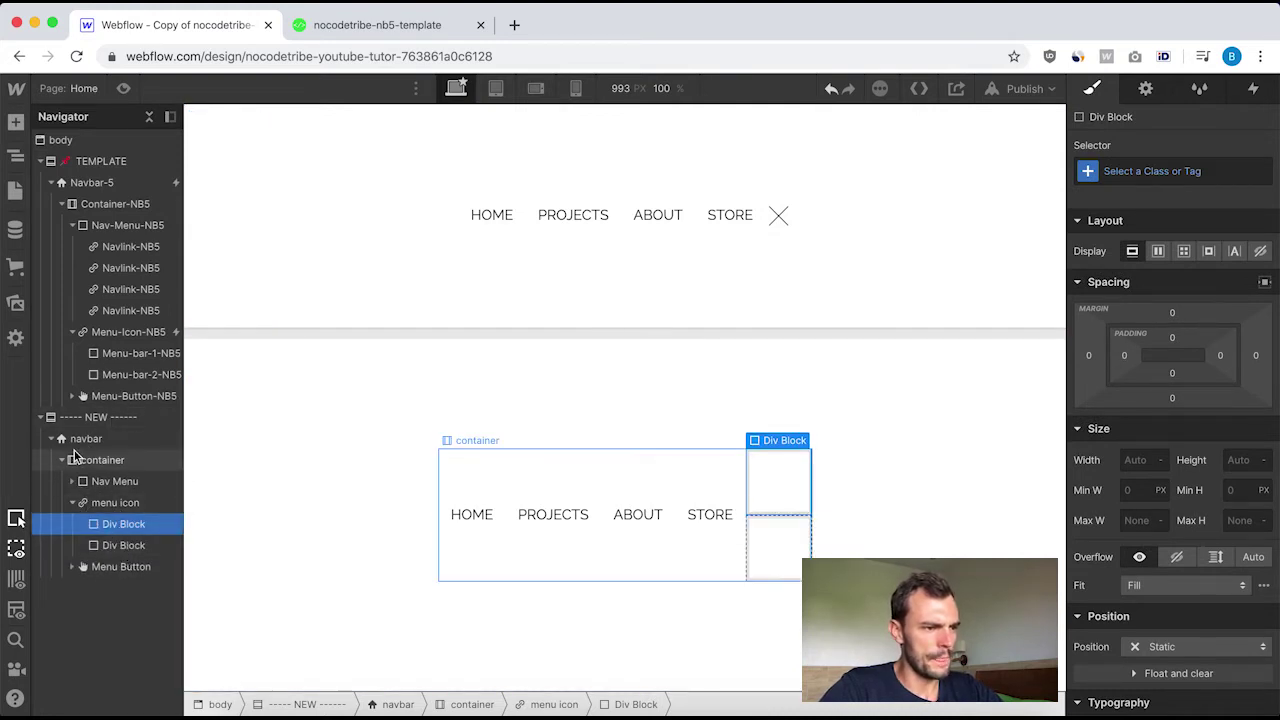
# Review the template Menu-bar-1-NB5's size and transform settings.
pyautogui.click(120, 356)
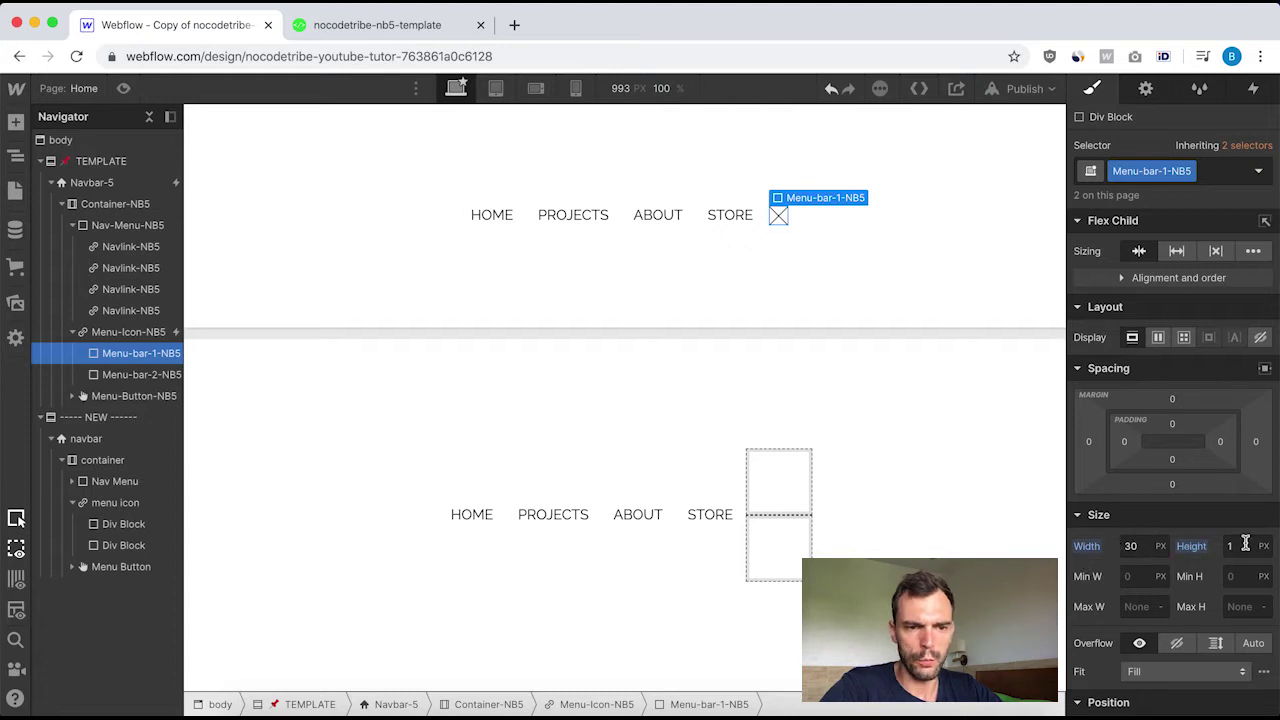
pyautogui.scroll(-5, 1218, 527)
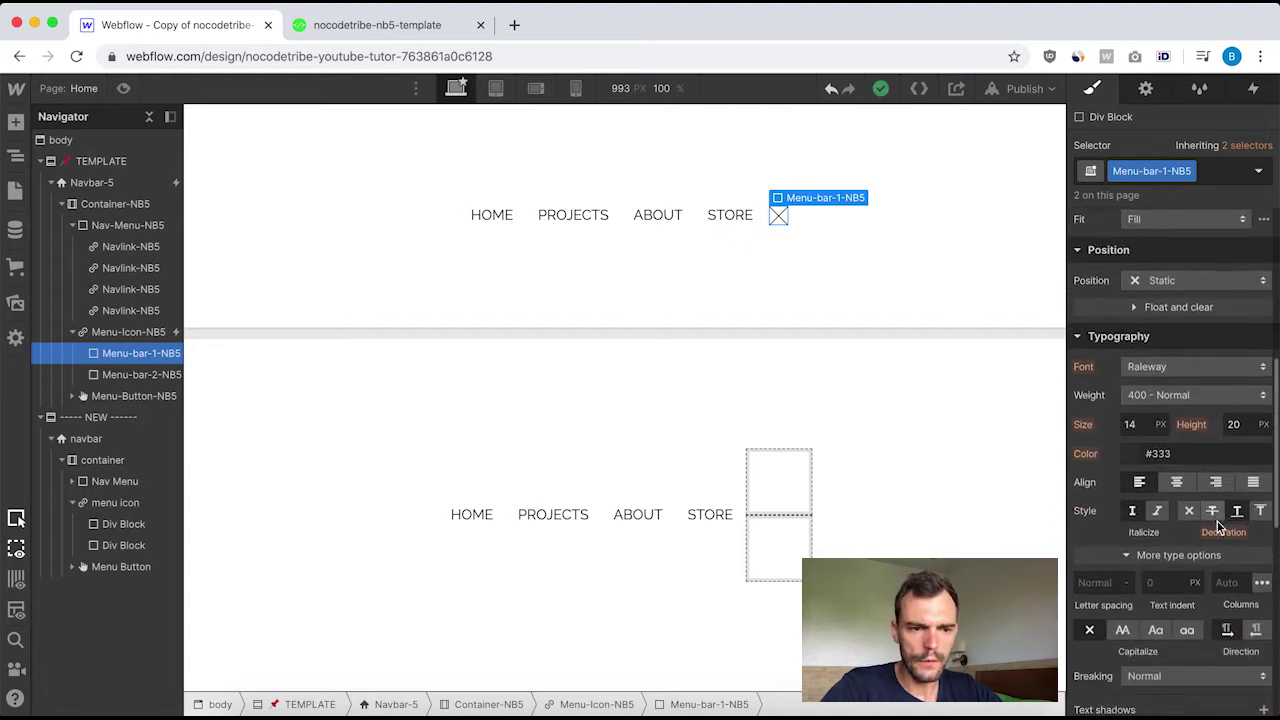
pyautogui.scroll(-5, 1218, 527)
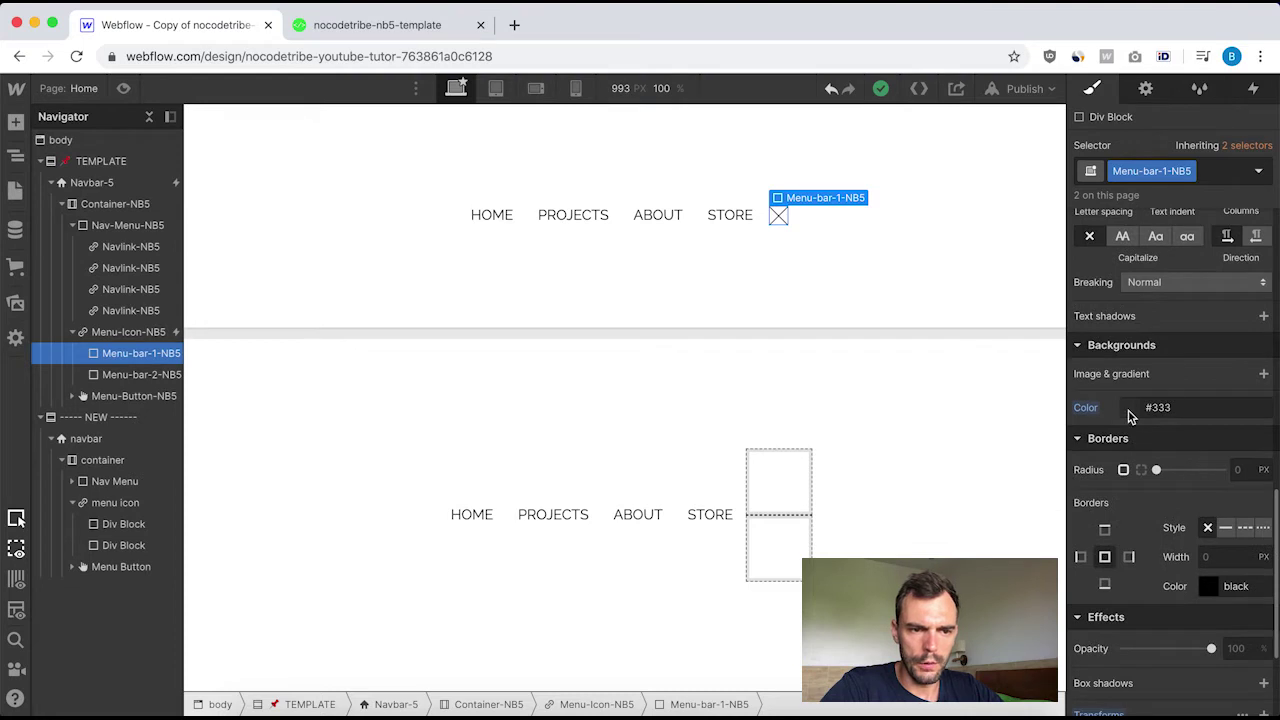
pyautogui.scroll(-4, 1213, 505)
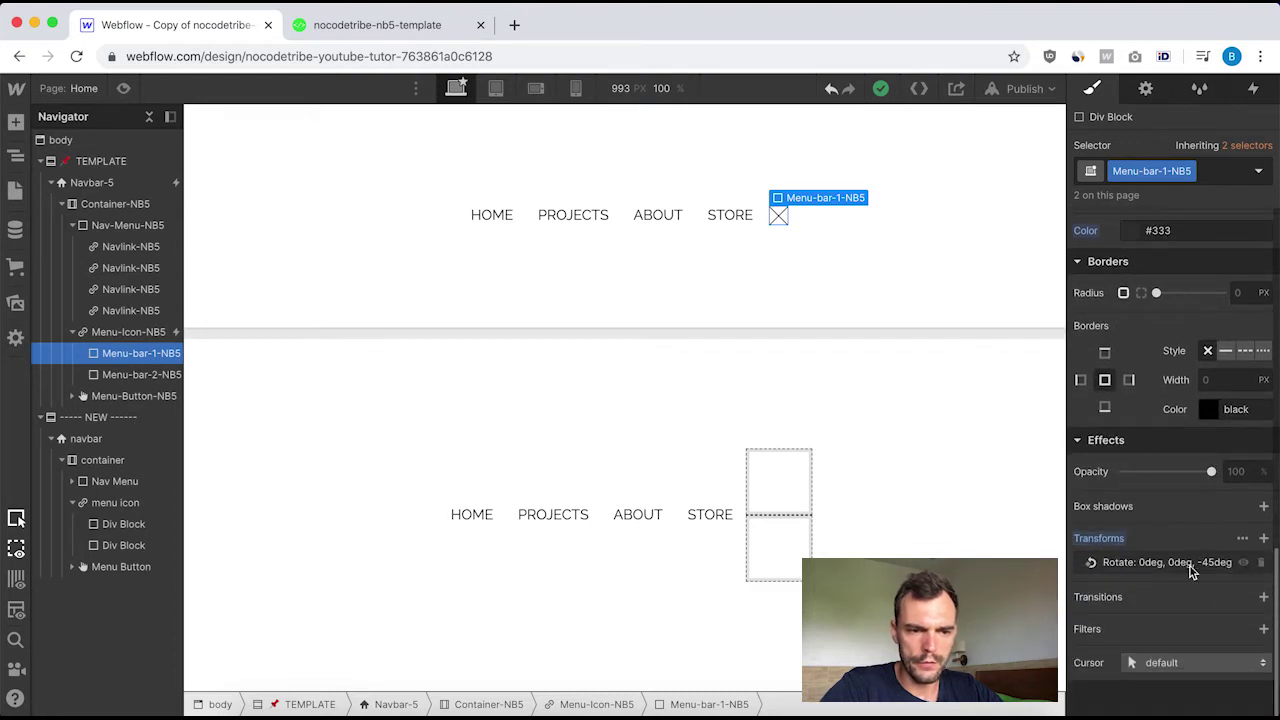
pyautogui.scroll(10, 1220, 376)
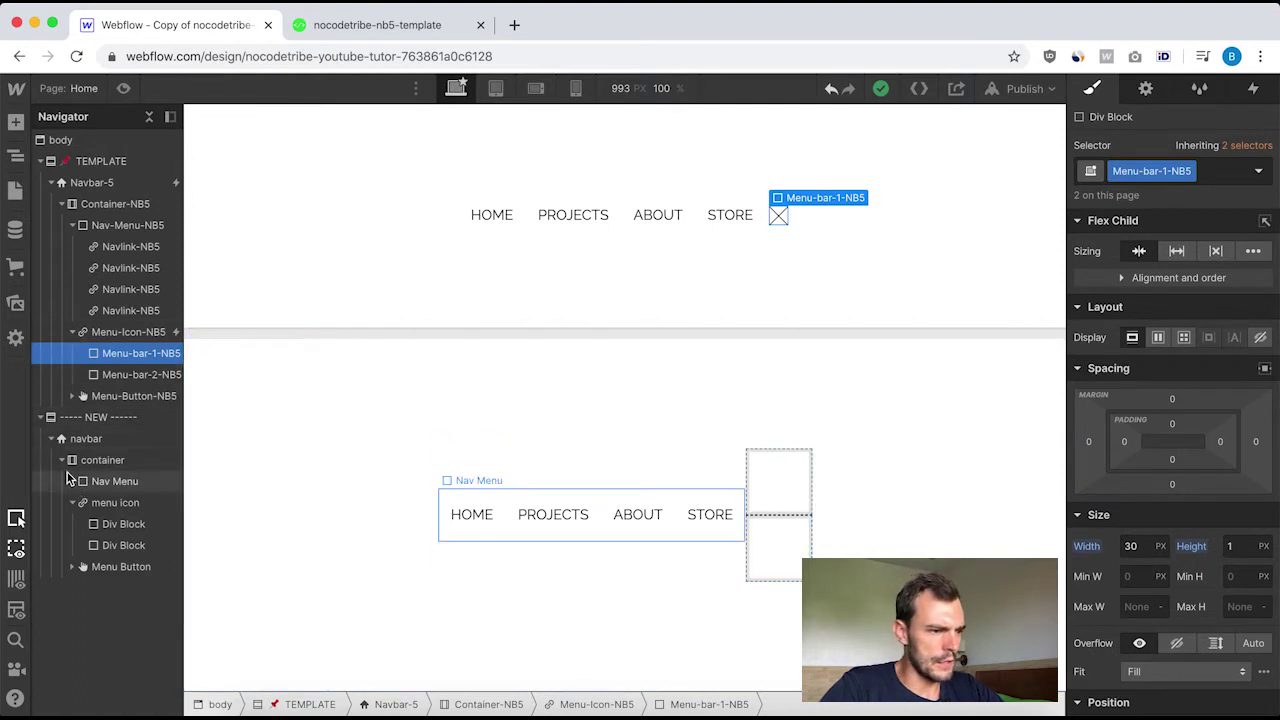
# Create and apply the class 'menu bar 1' to the first Div Block.
pyautogui.click(113, 525)
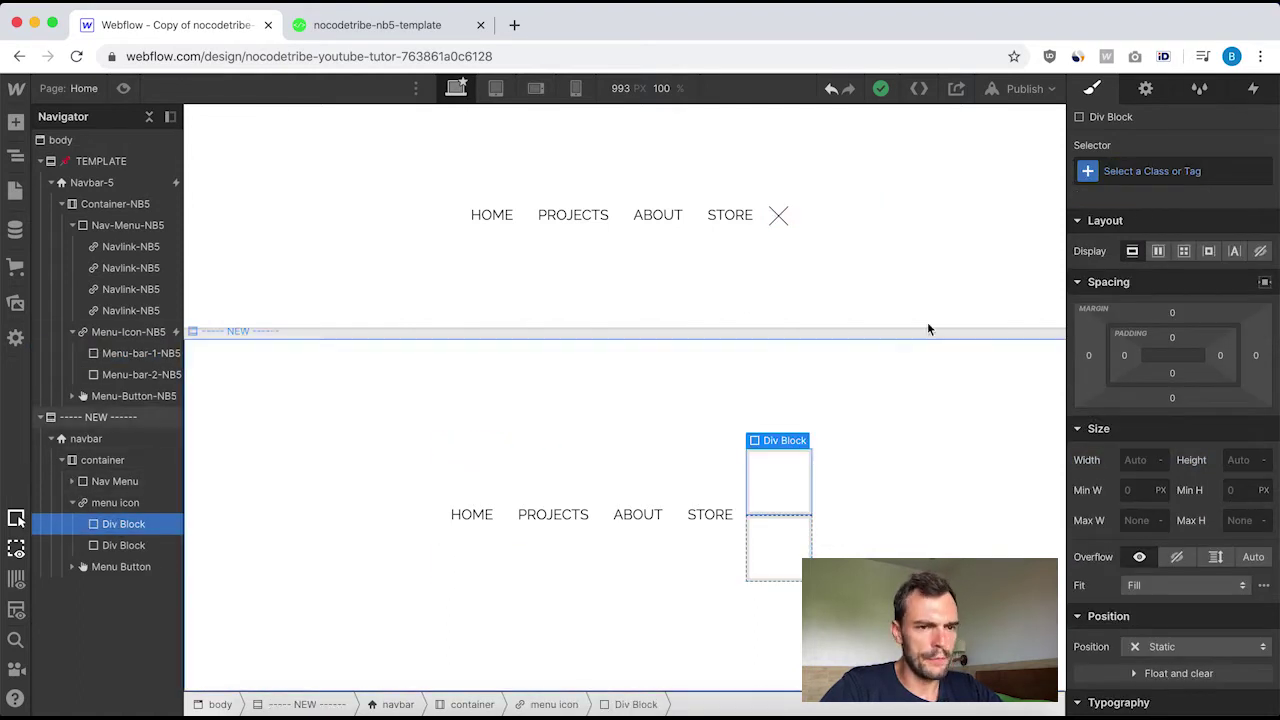
pyautogui.click(1127, 171)
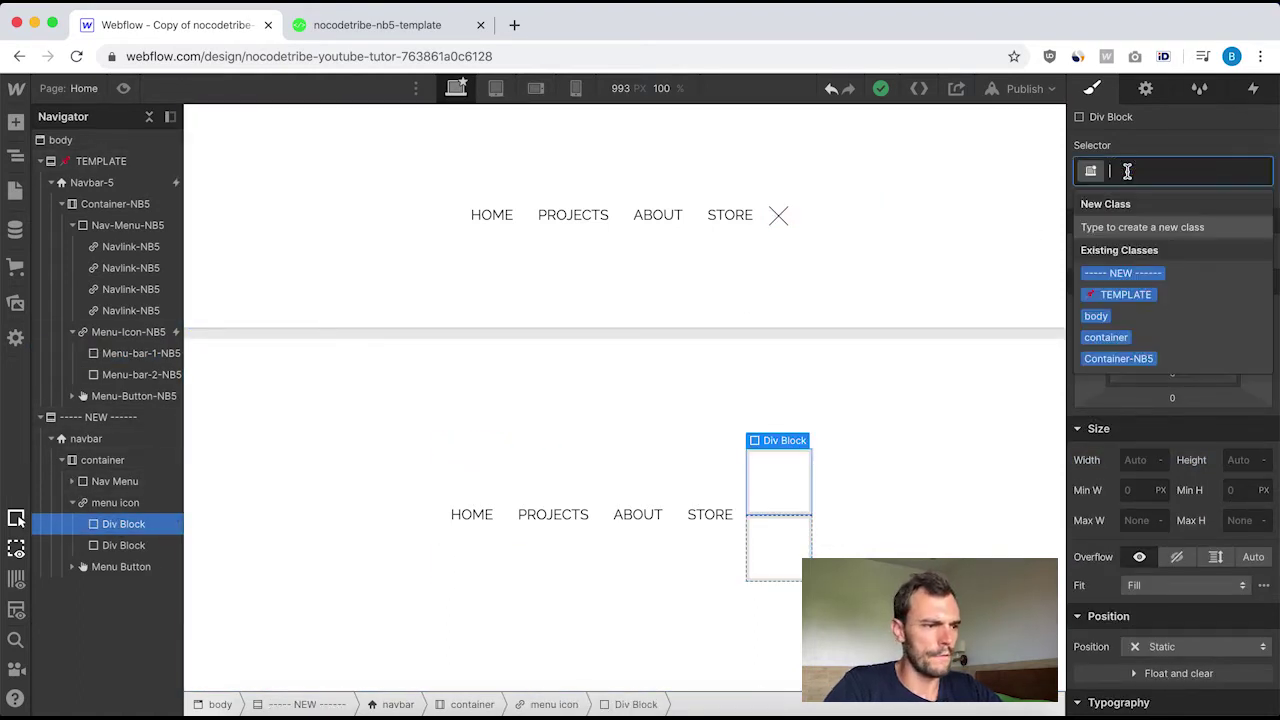
pyautogui.write('menu bar')
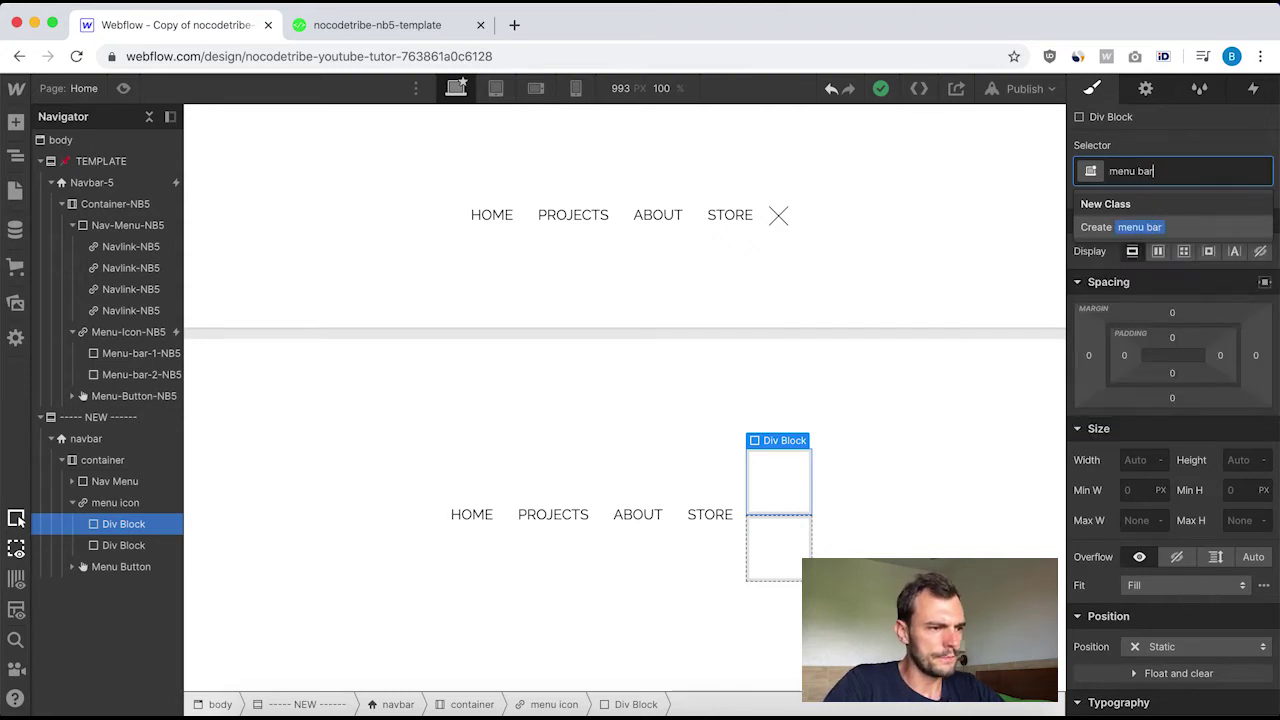
pyautogui.press('Return')
pyautogui.doubleClick(1134, 171)
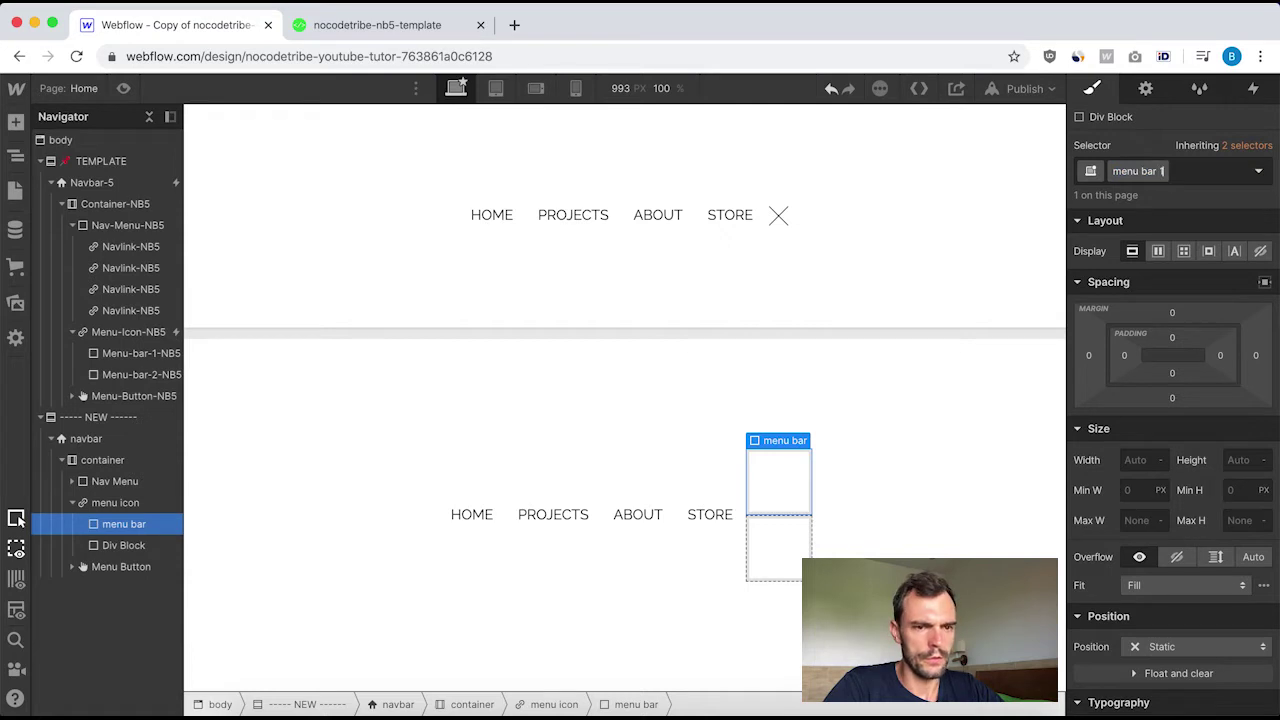
pyautogui.write('1')
pyautogui.press('Return')
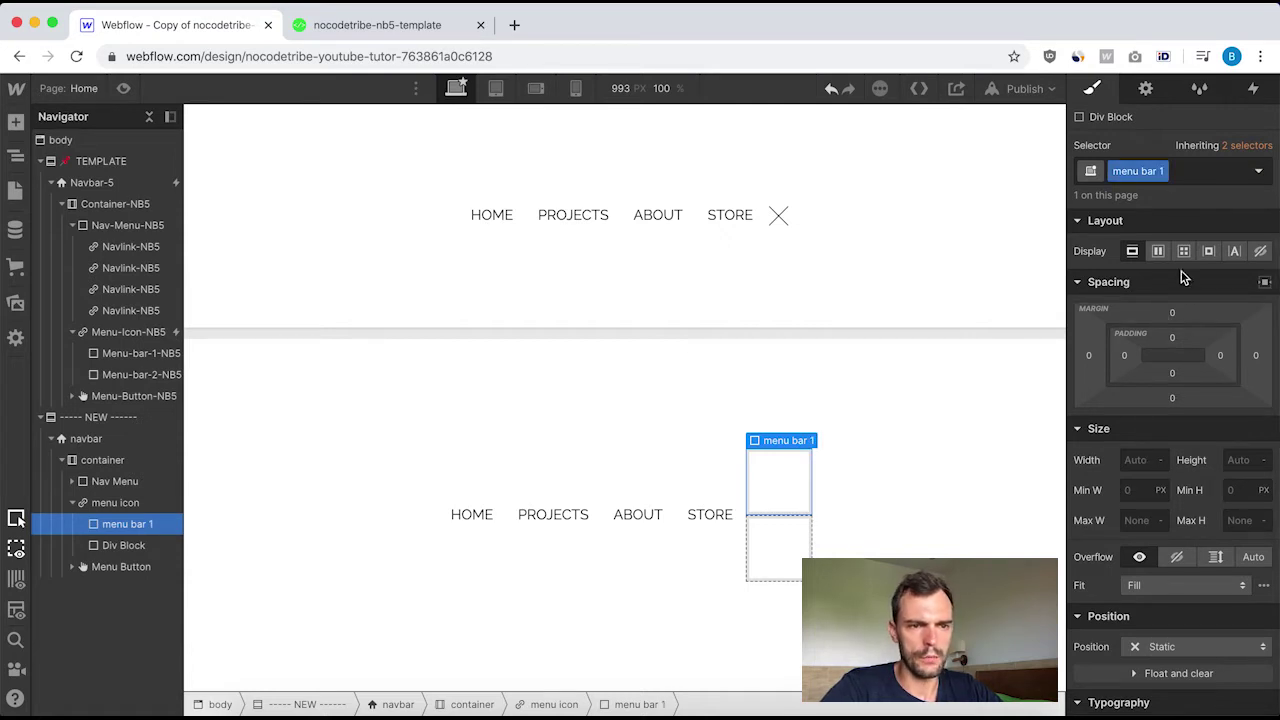
# Make menu bar 1 30 px wide, 1 px tall, with a #3a3a3a background.
pyautogui.click(1131, 456)
pyautogui.write('30')
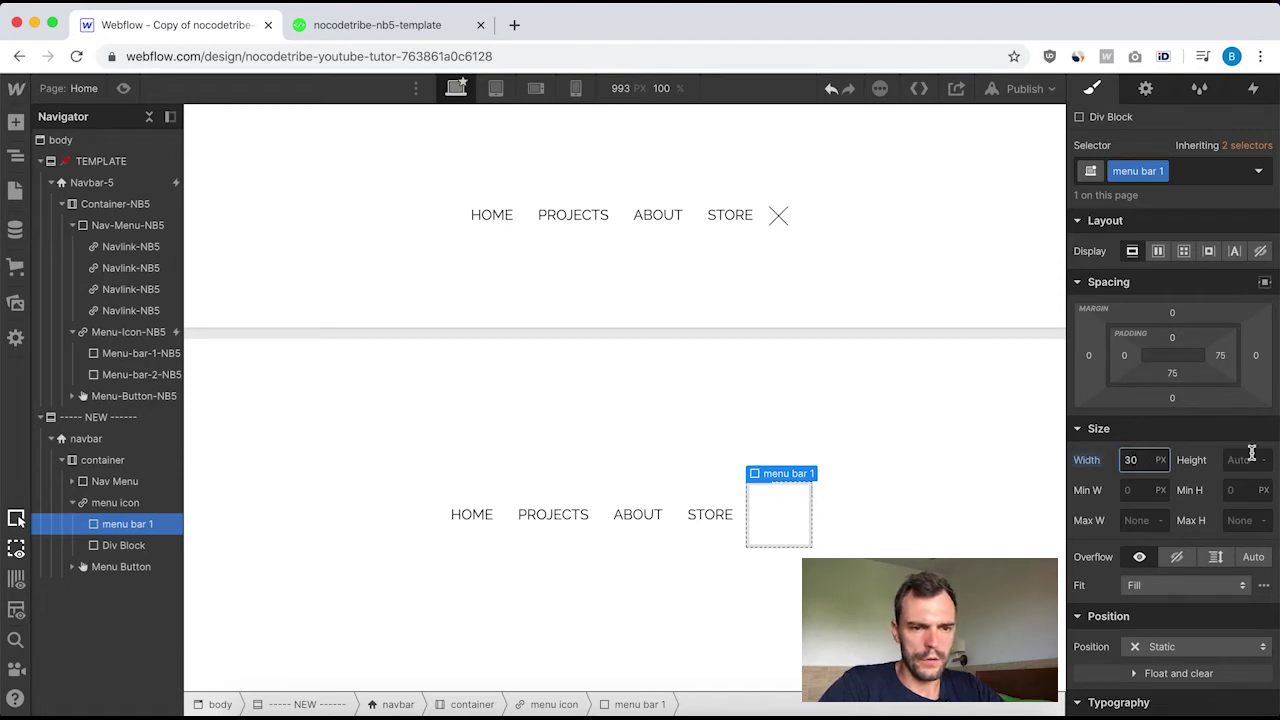
pyautogui.click(1246, 458)
pyautogui.write('1')
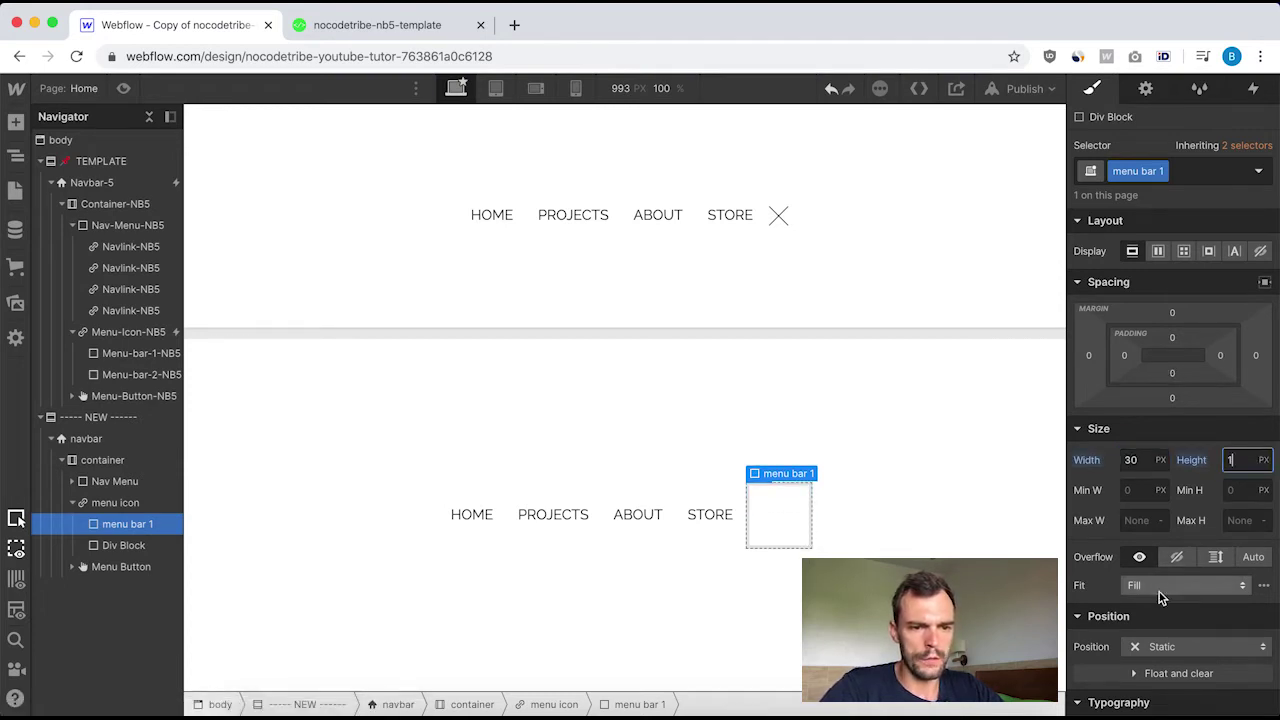
pyautogui.scroll(-10, 1159, 592)
pyautogui.scroll(-4, 1143, 487)
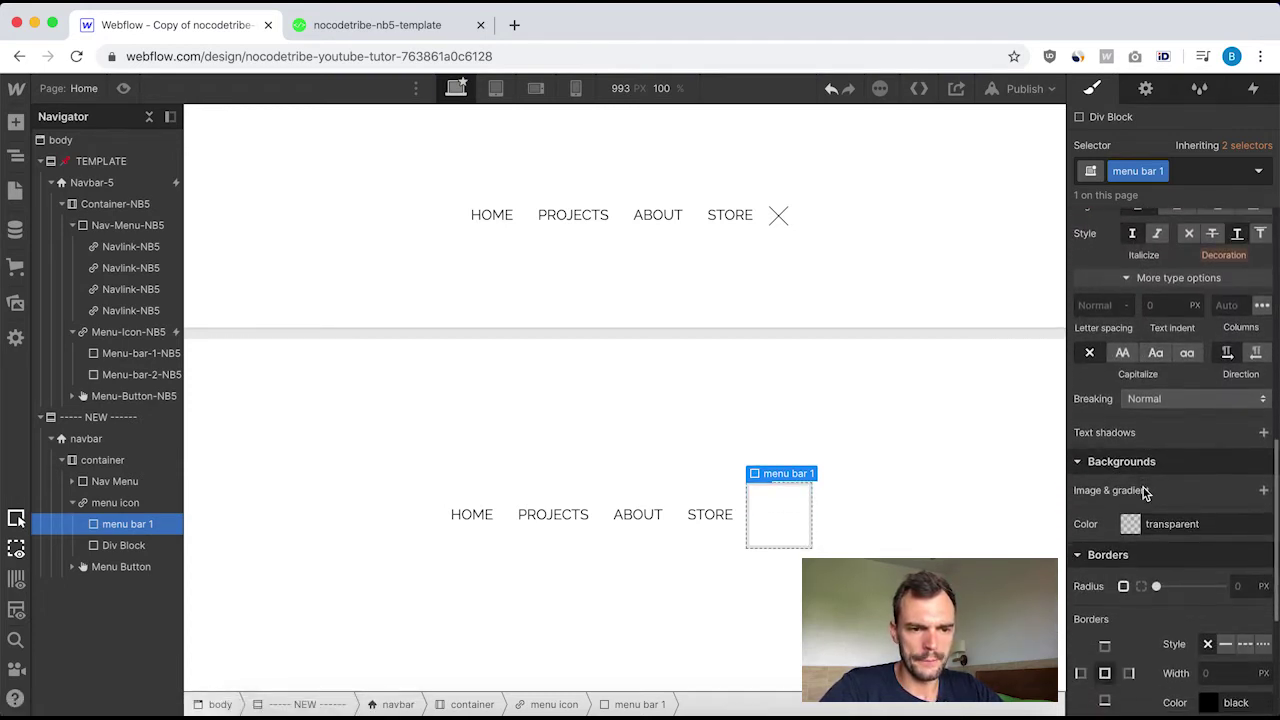
pyautogui.click(1130, 476)
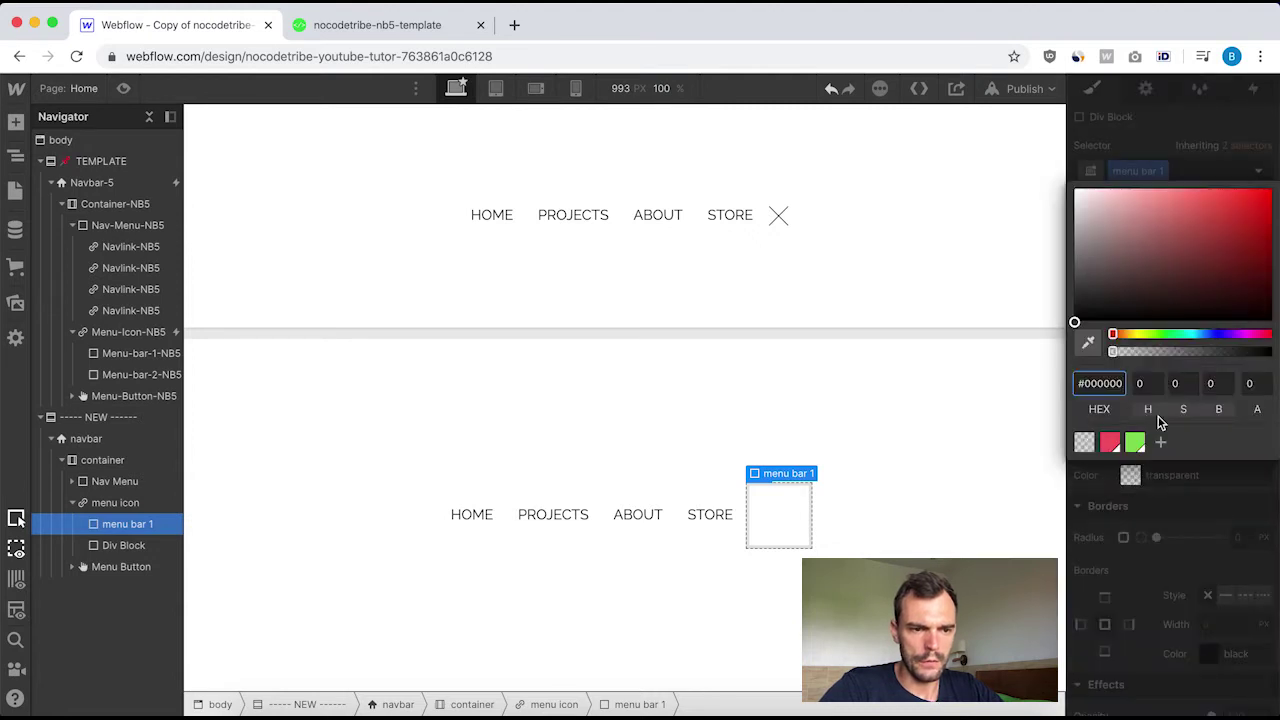
pyautogui.moveTo(1087, 297); pyautogui.dragTo(1072, 293)
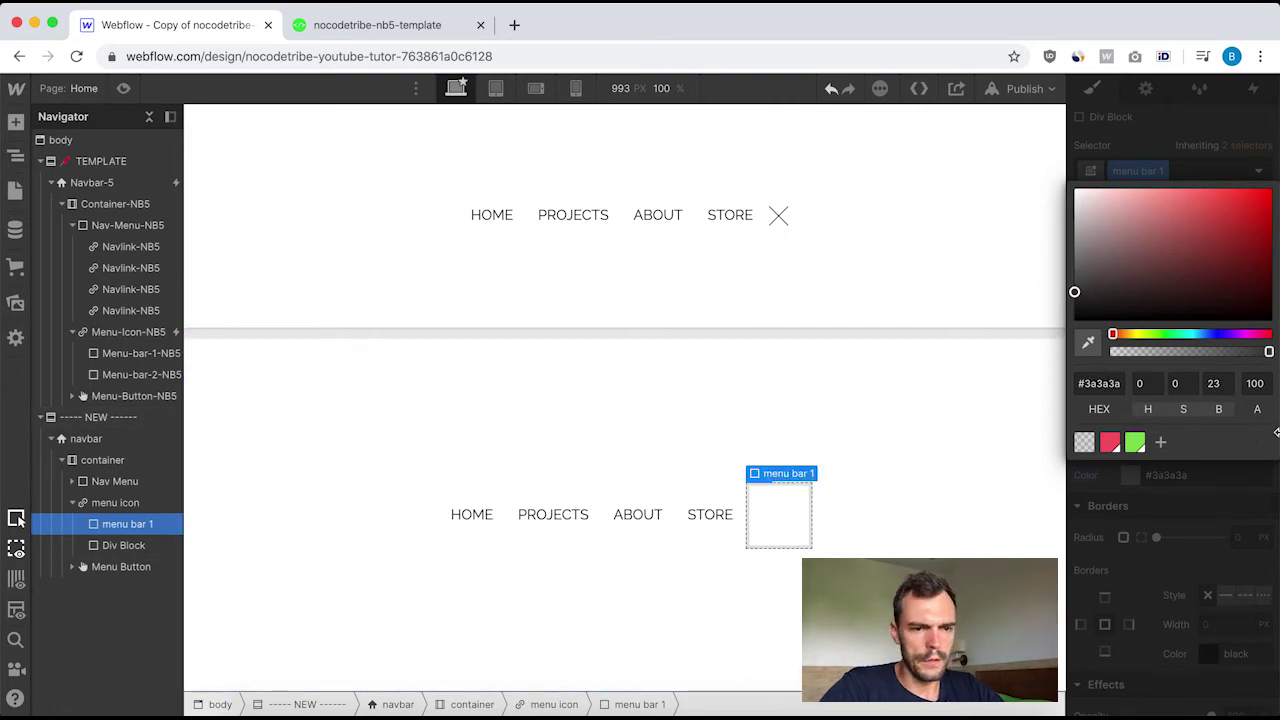
pyautogui.click(1185, 536)
pyautogui.scroll(-5, 1120, 548)
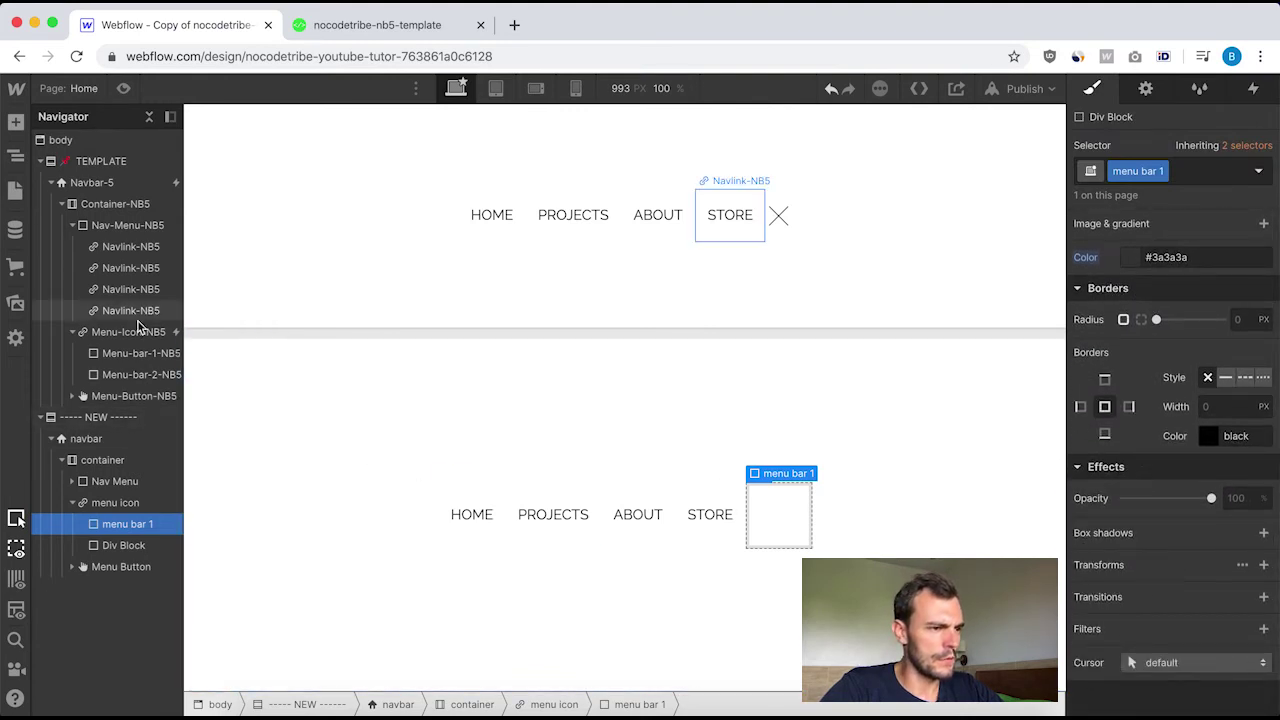
# Check the rotation values in Menu-bar-1-NB5's Transforms.
pyautogui.click(124, 358)
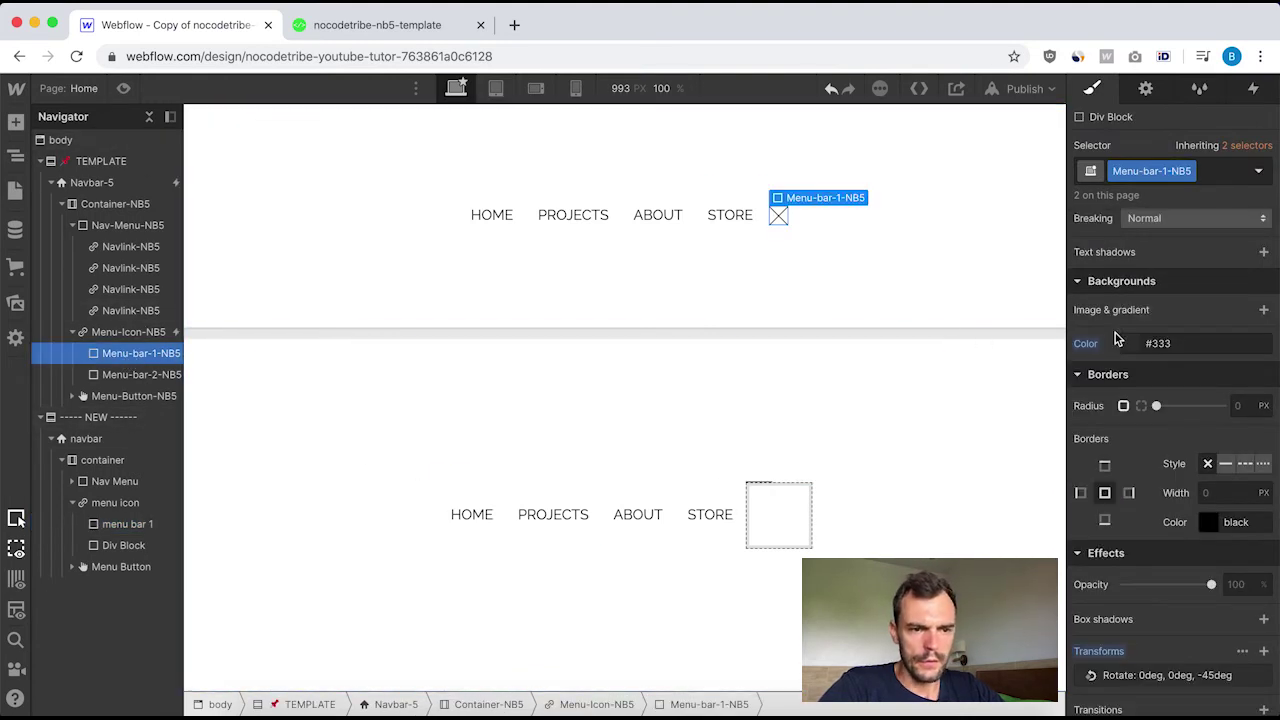
pyautogui.scroll(-3, 1104, 520)
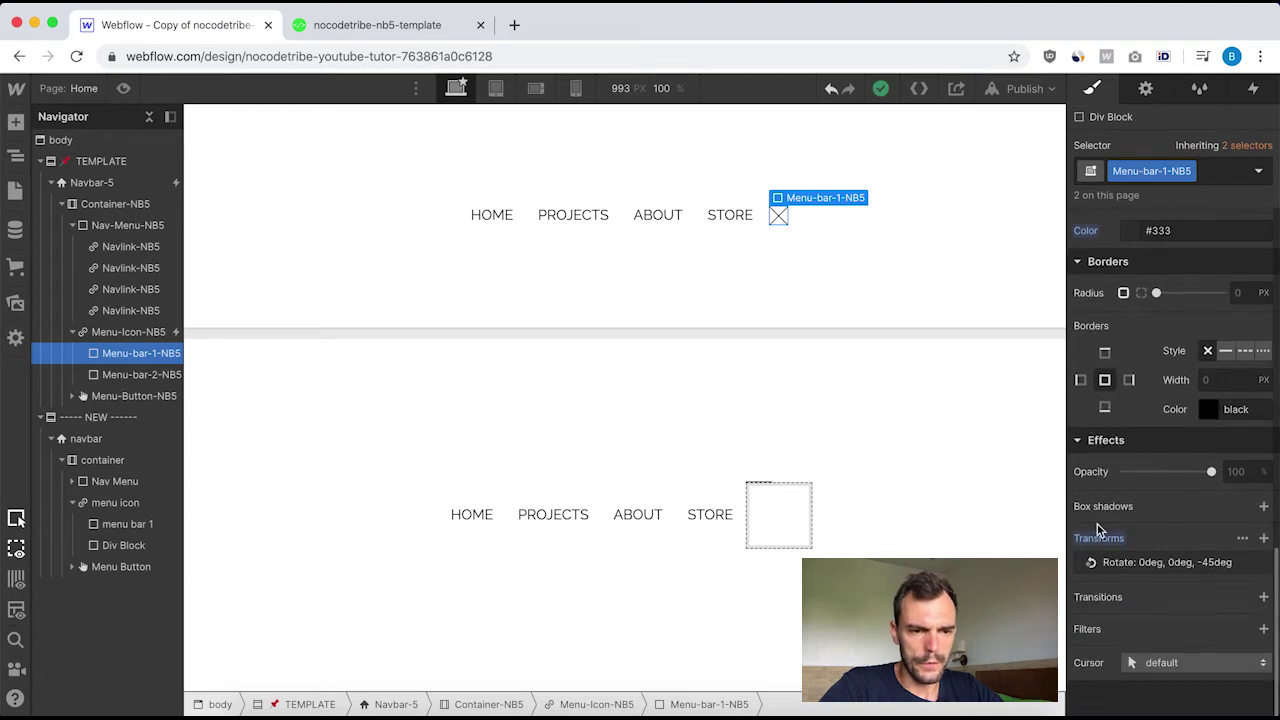
pyautogui.click(1193, 564)
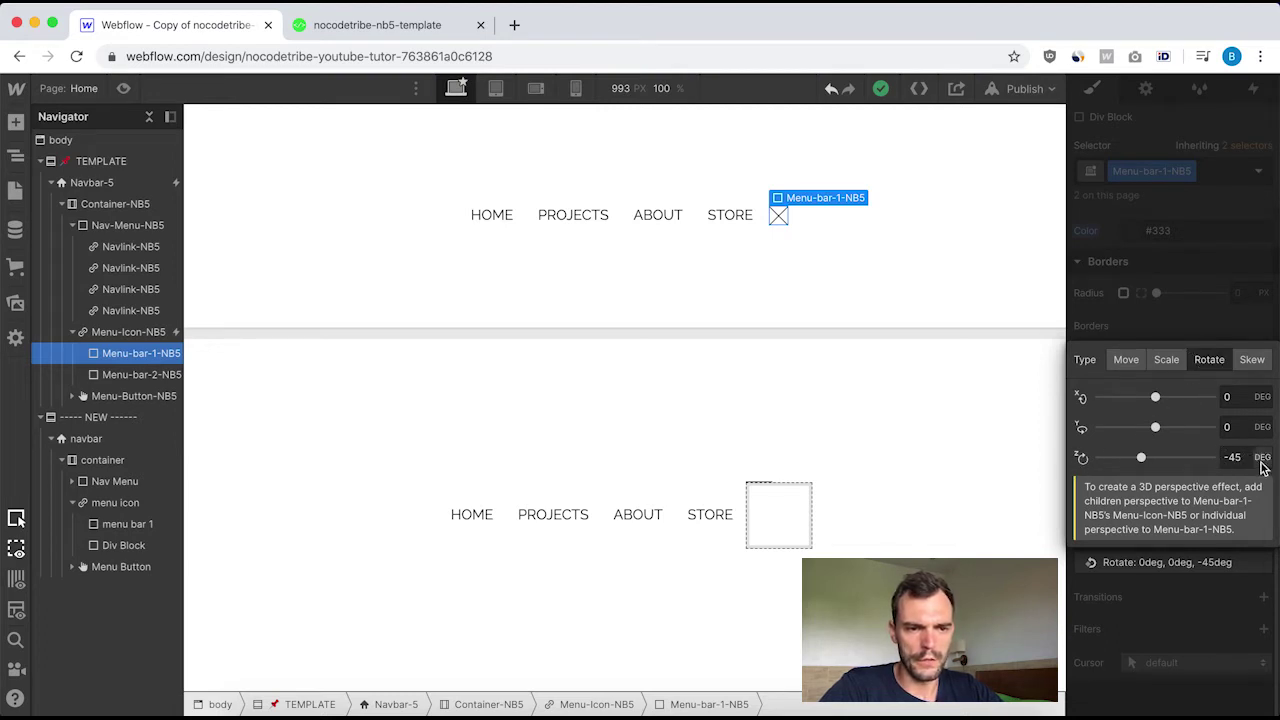
pyautogui.click(1193, 617)
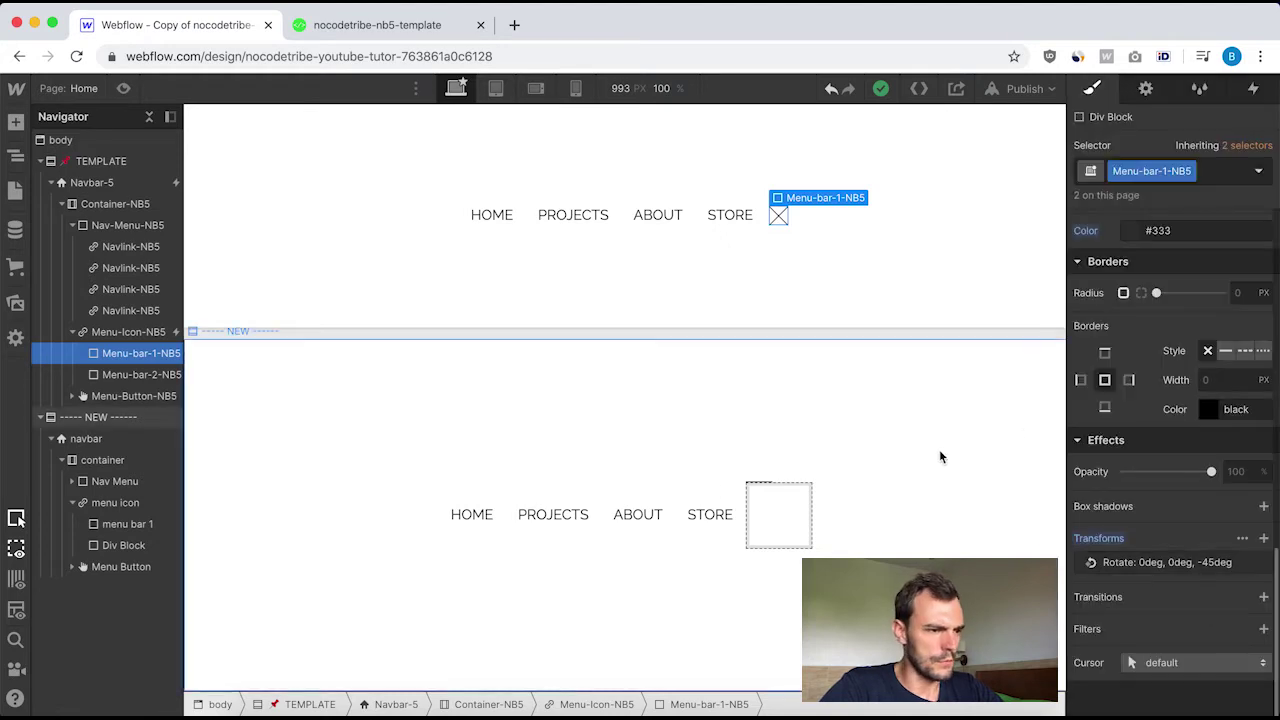
# Add a Rotate transform of -45deg on Z to menu bar 1.
pyautogui.click(120, 528)
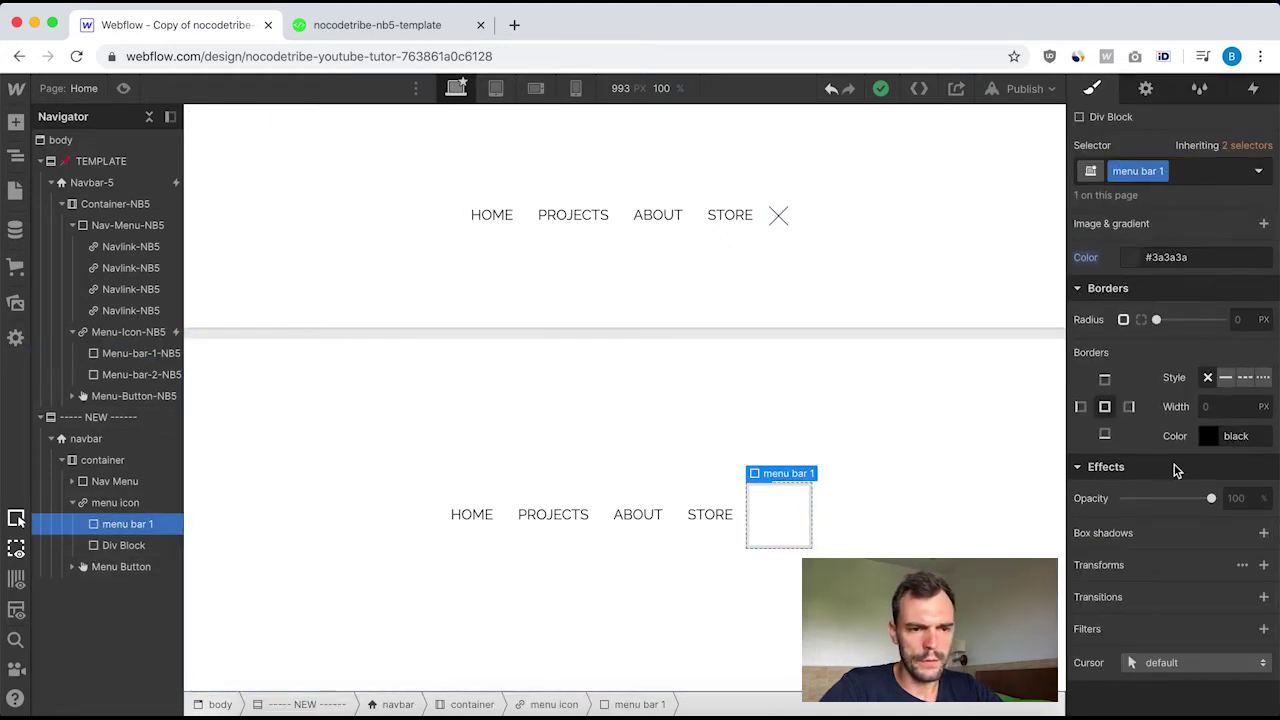
pyautogui.click(1264, 566)
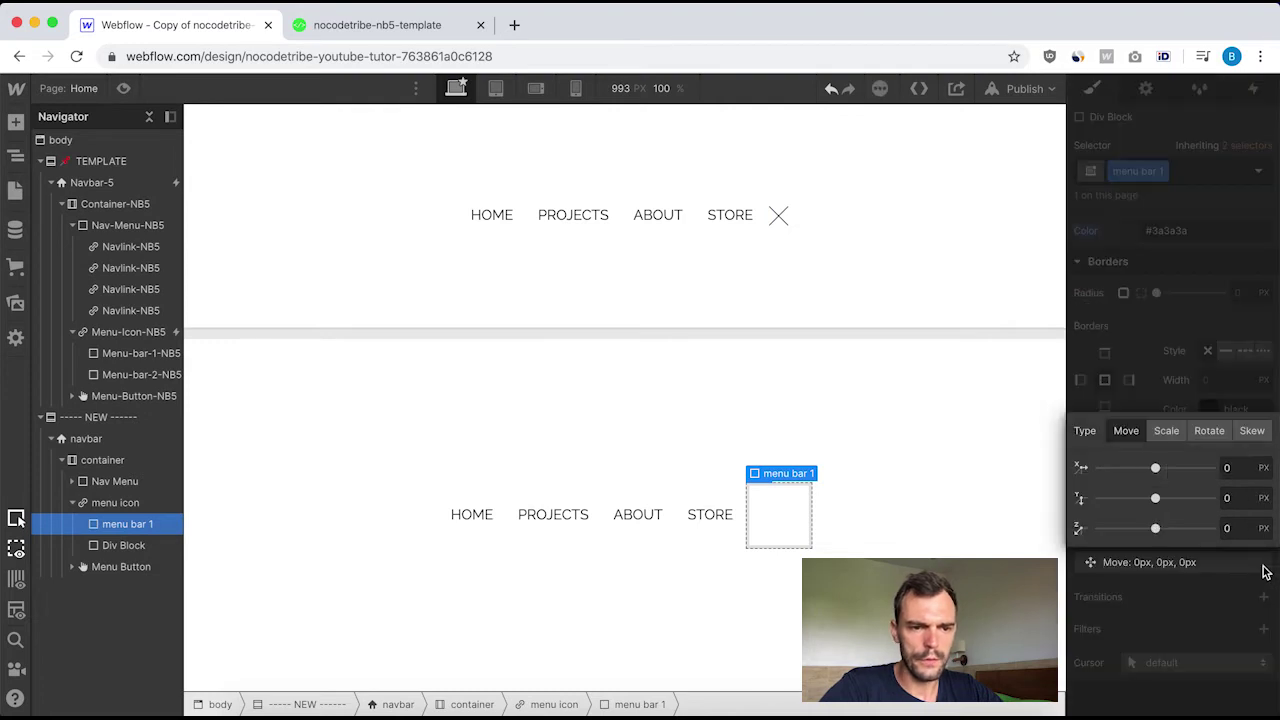
pyautogui.click(1208, 430)
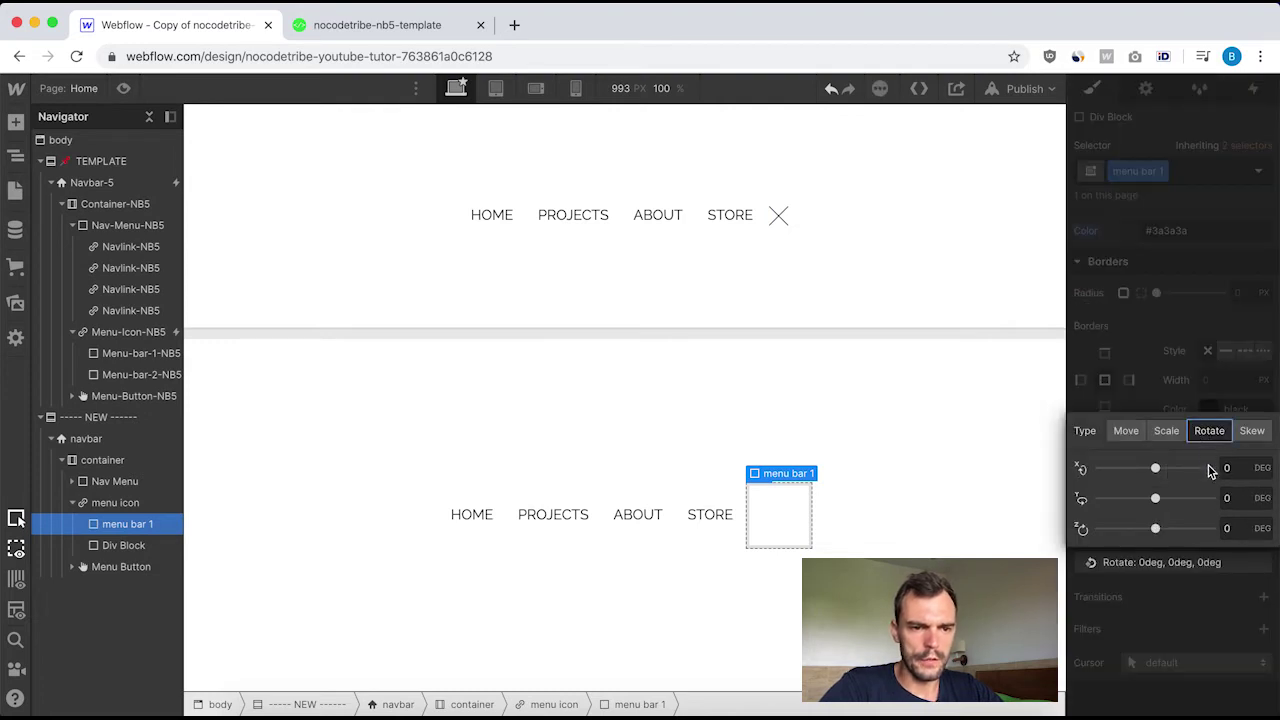
pyautogui.click(1232, 529)
pyautogui.press('Return')
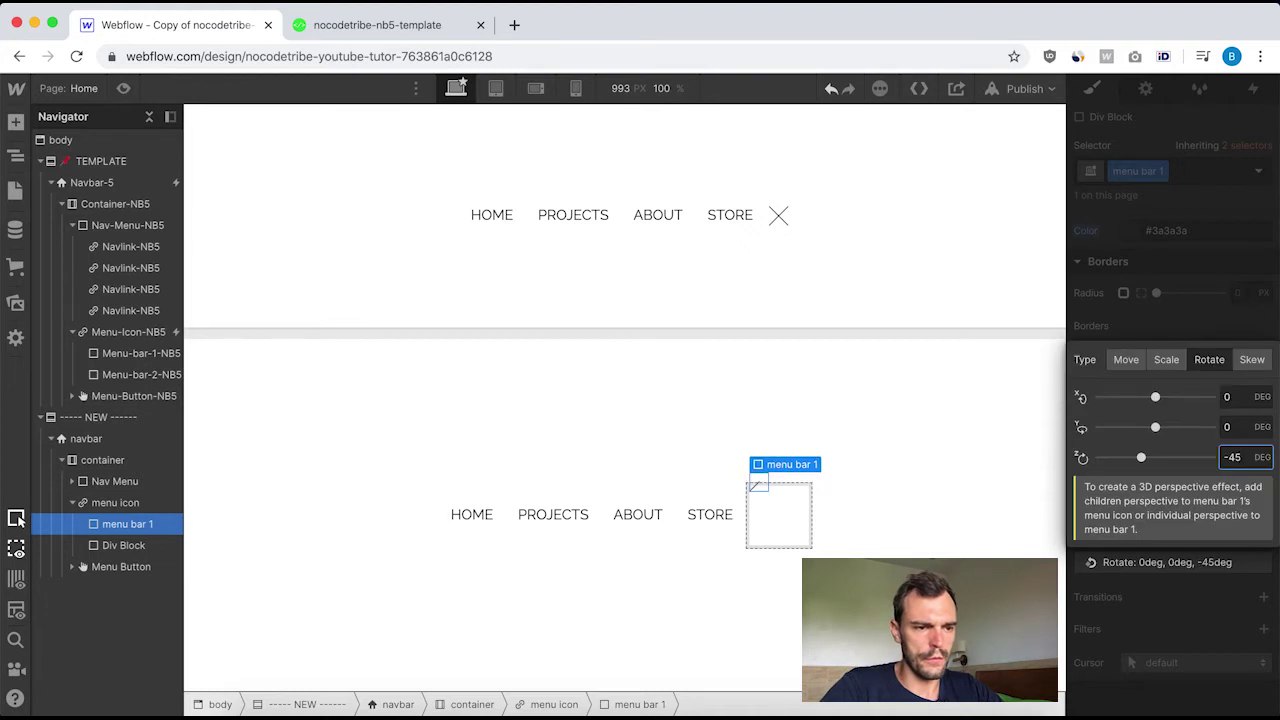
pyautogui.click(1169, 606)
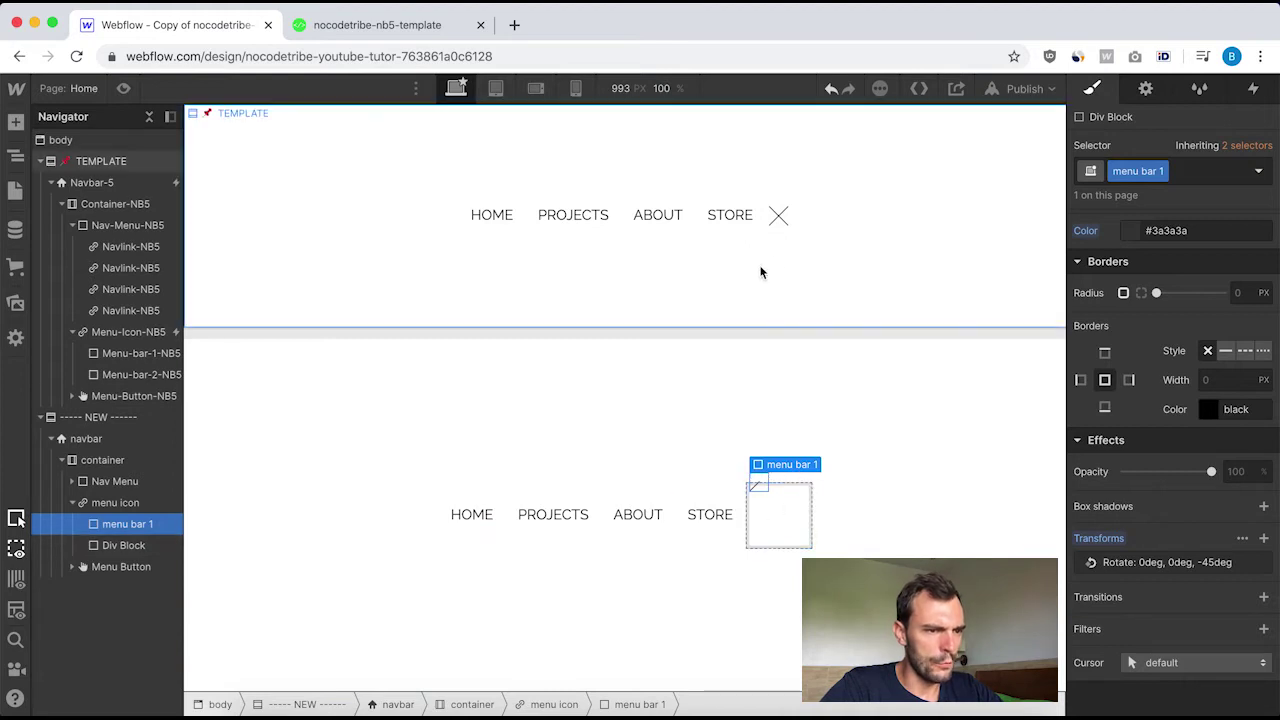
# Make menu icon a flex box centring its bars vertically and horizontally.
pyautogui.click(115, 503)
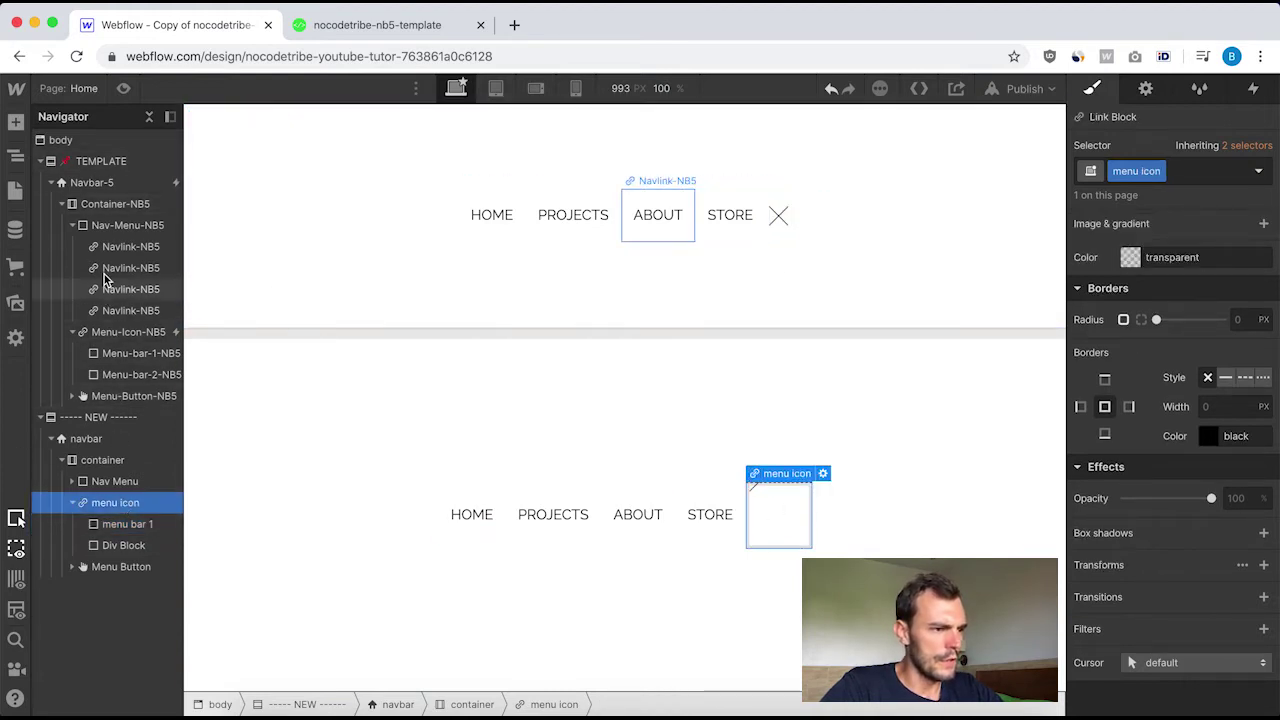
pyautogui.click(124, 333)
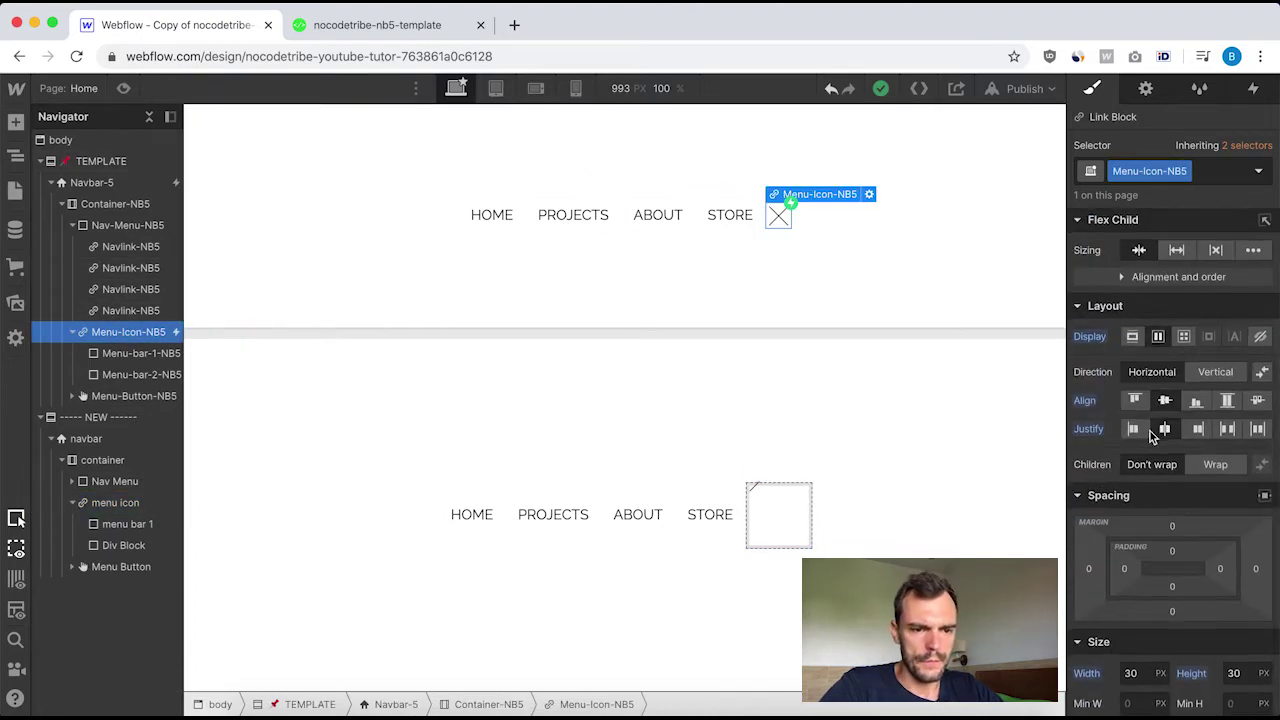
pyautogui.scroll(-3, 1125, 430)
pyautogui.scroll(3, 1150, 430)
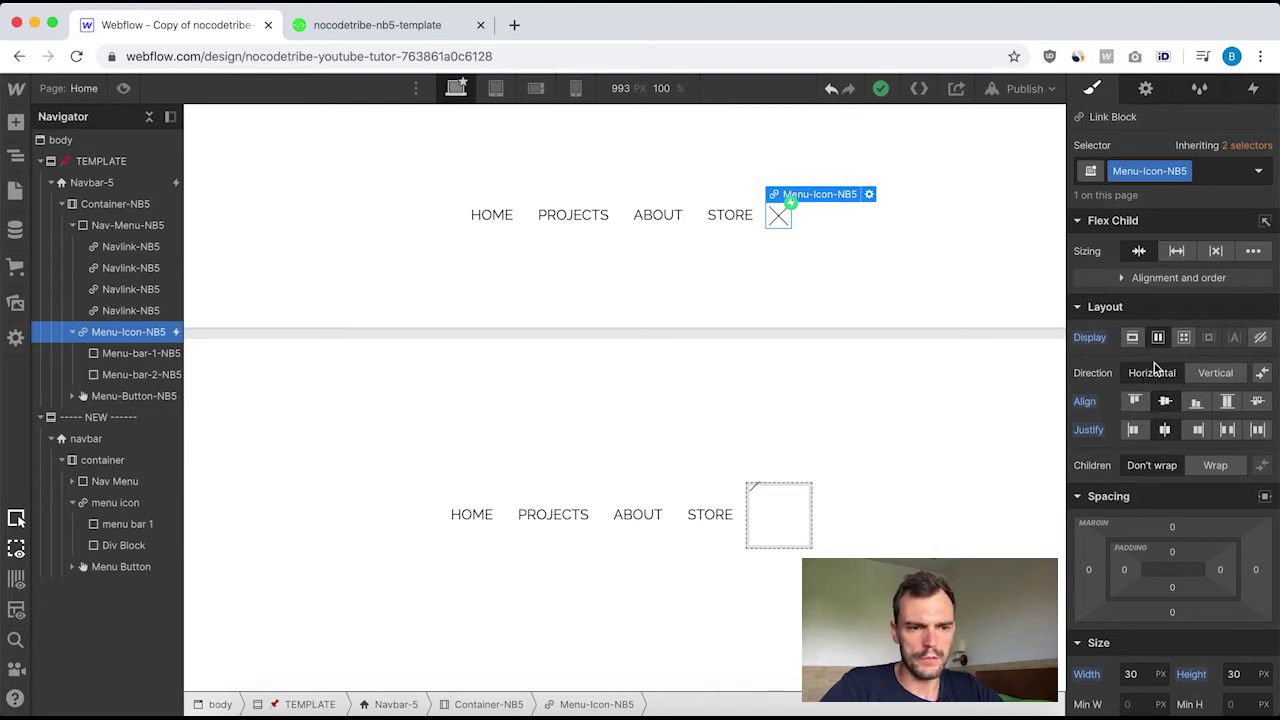
pyautogui.scroll(-1, 1172, 429)
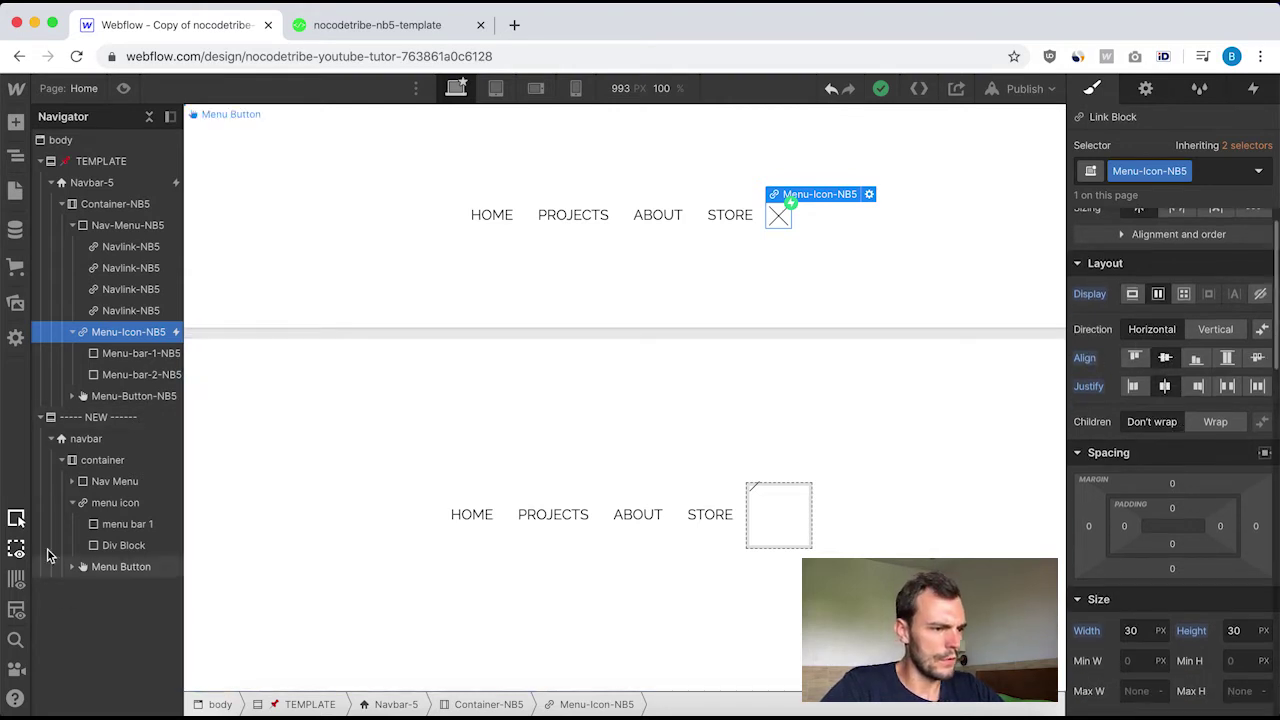
pyautogui.click(106, 508)
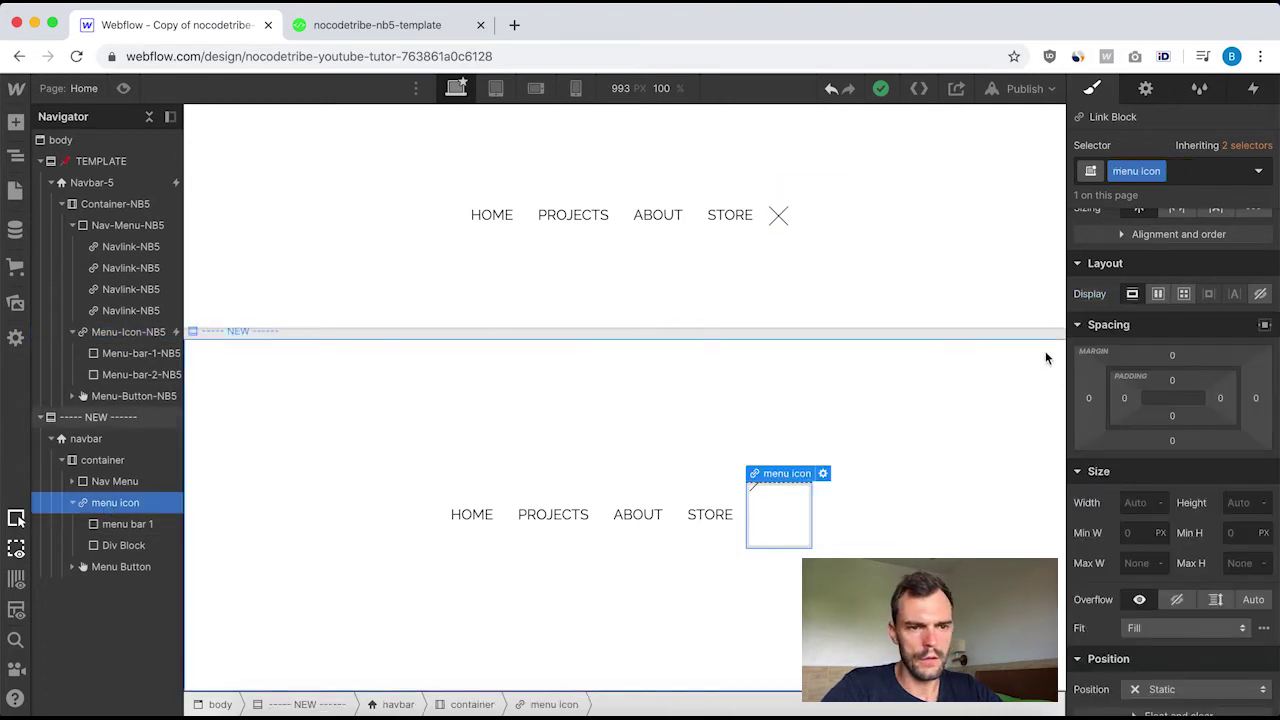
pyautogui.click(1158, 294)
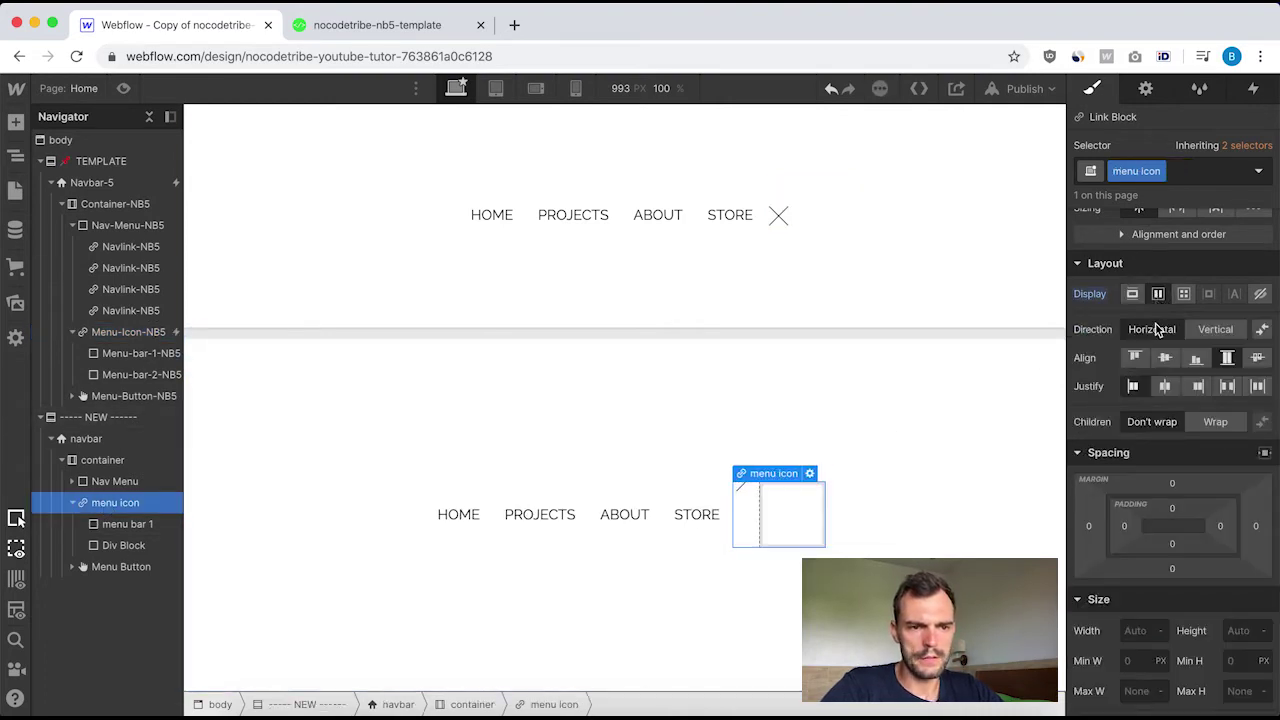
pyautogui.click(1165, 358)
pyautogui.click(1166, 386)
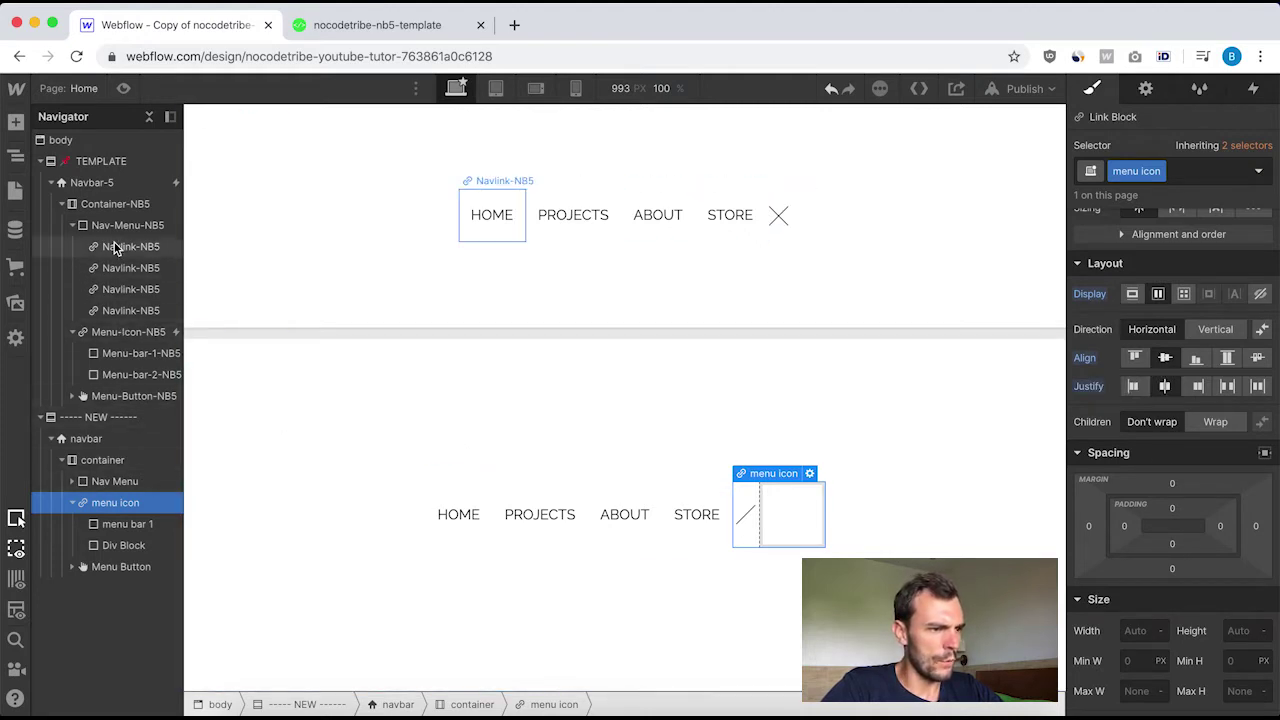
# Set the menu icon's width and height to 30 px, matching Menu-Icon-NB5.
pyautogui.click(118, 331)
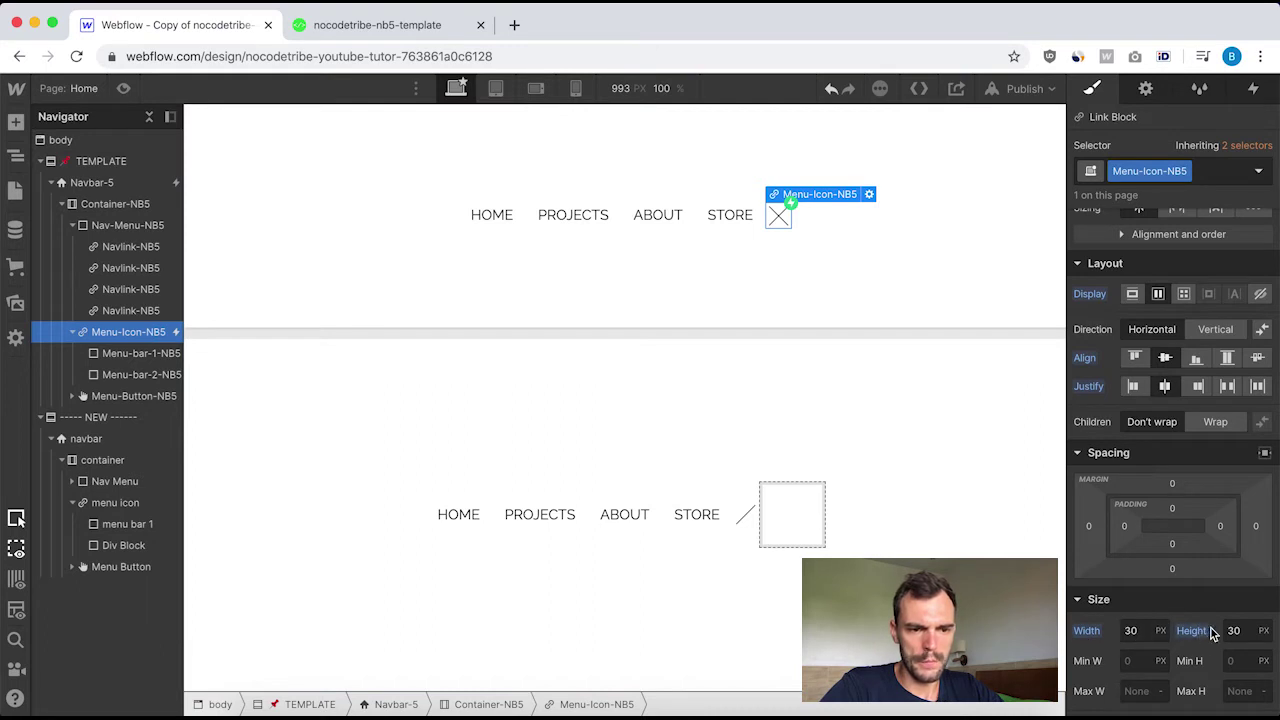
pyautogui.scroll(-8, 1236, 607)
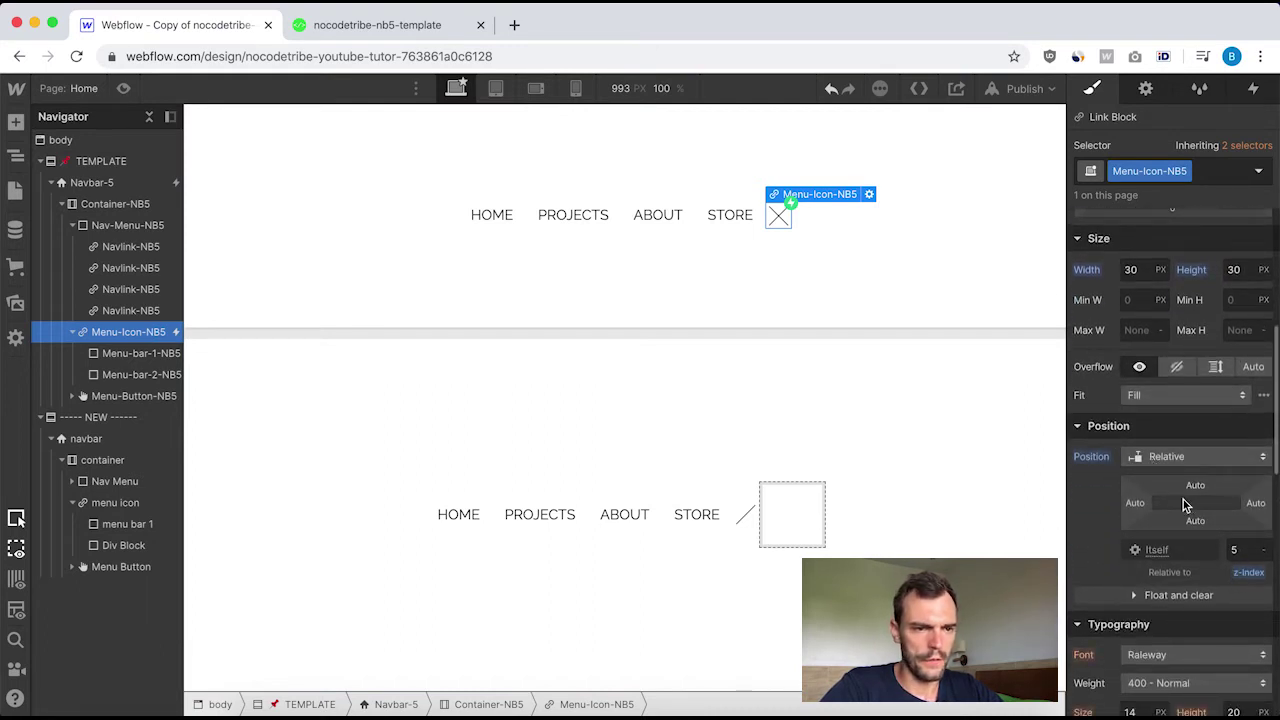
pyautogui.click(115, 503)
pyautogui.scroll(5, 1156, 420)
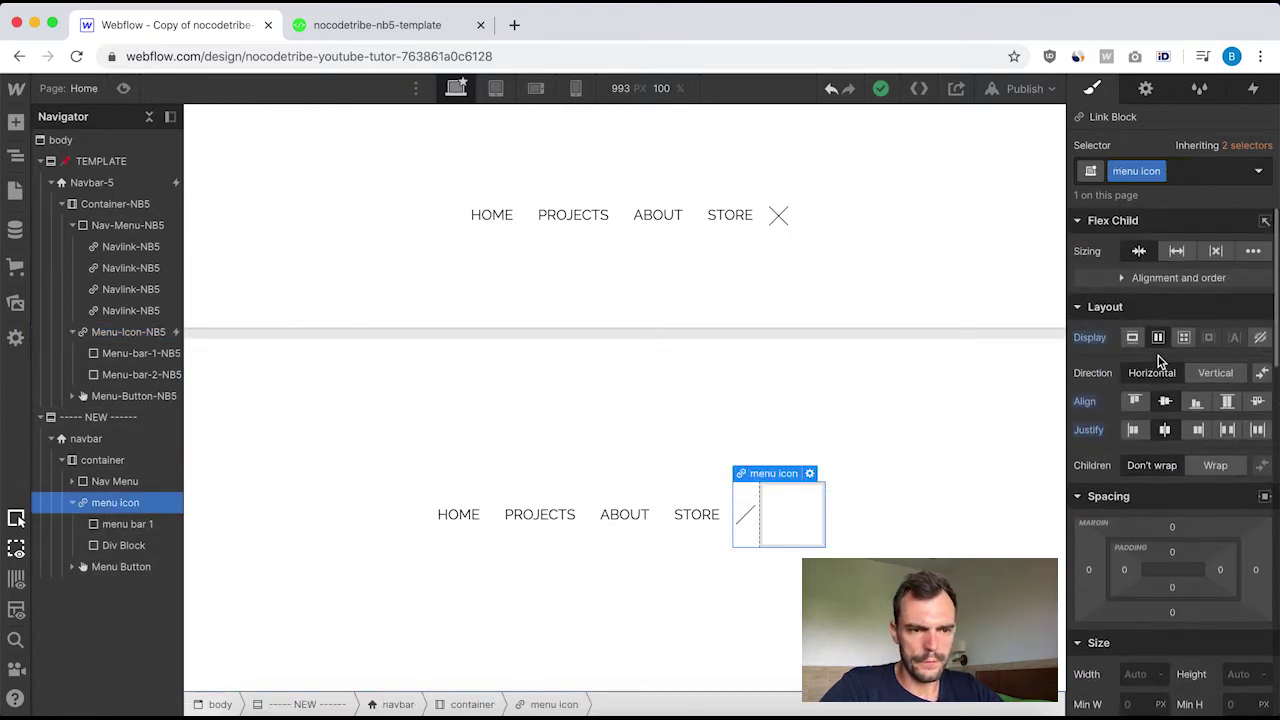
pyautogui.scroll(-3, 1158, 356)
pyautogui.click(1133, 571)
pyautogui.write('30')
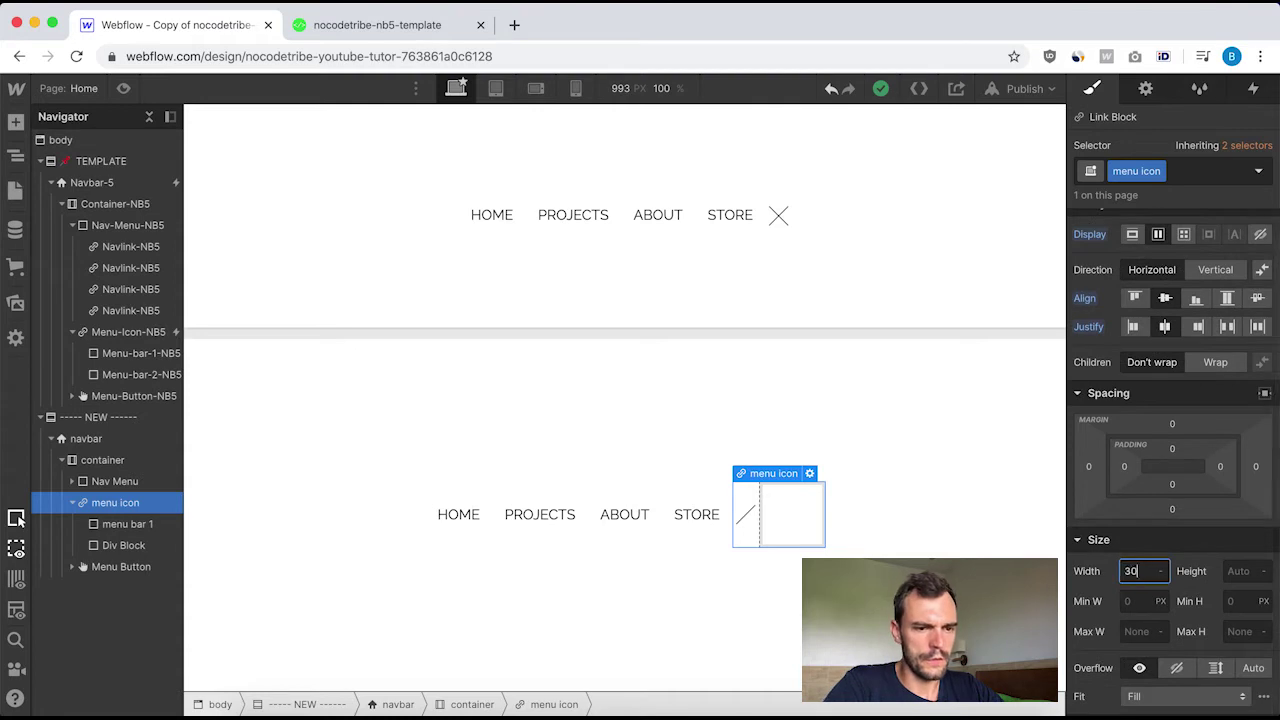
pyautogui.click(1238, 572)
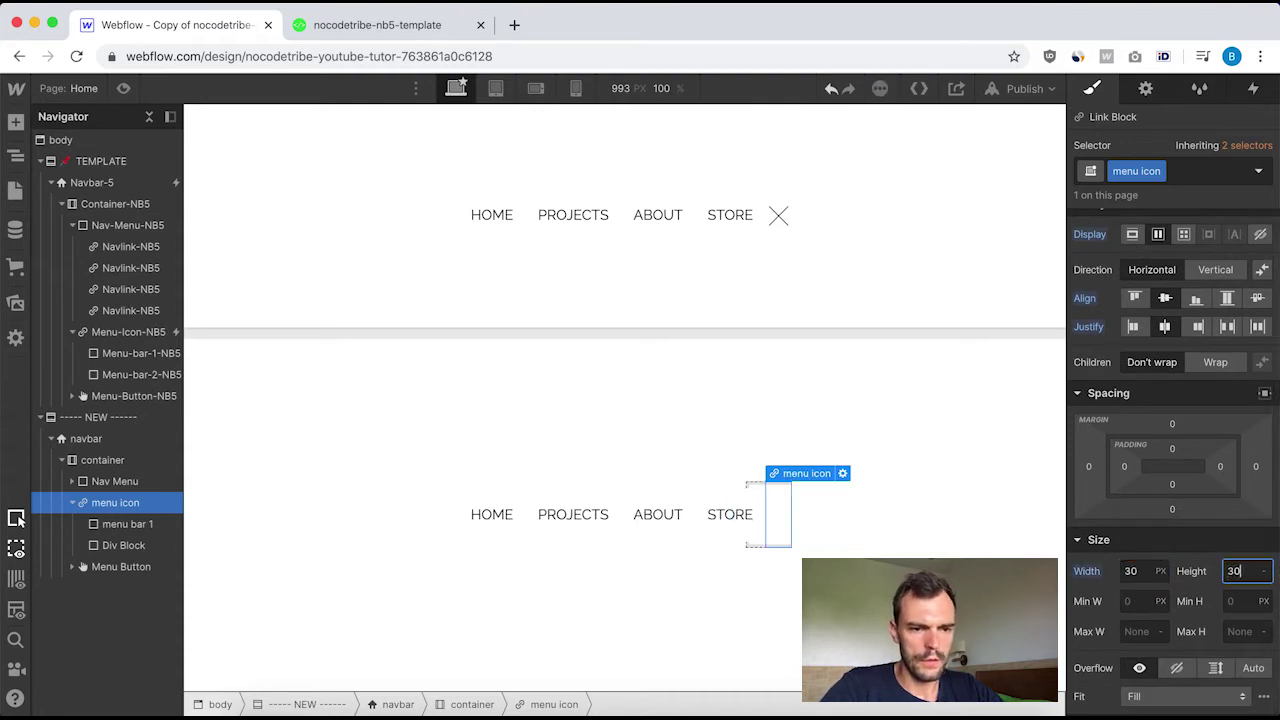
# Give the menu icon relative positioning and z-index 5, comparing with Menu-Icon-NB5.
pyautogui.scroll(-4, 1199, 618)
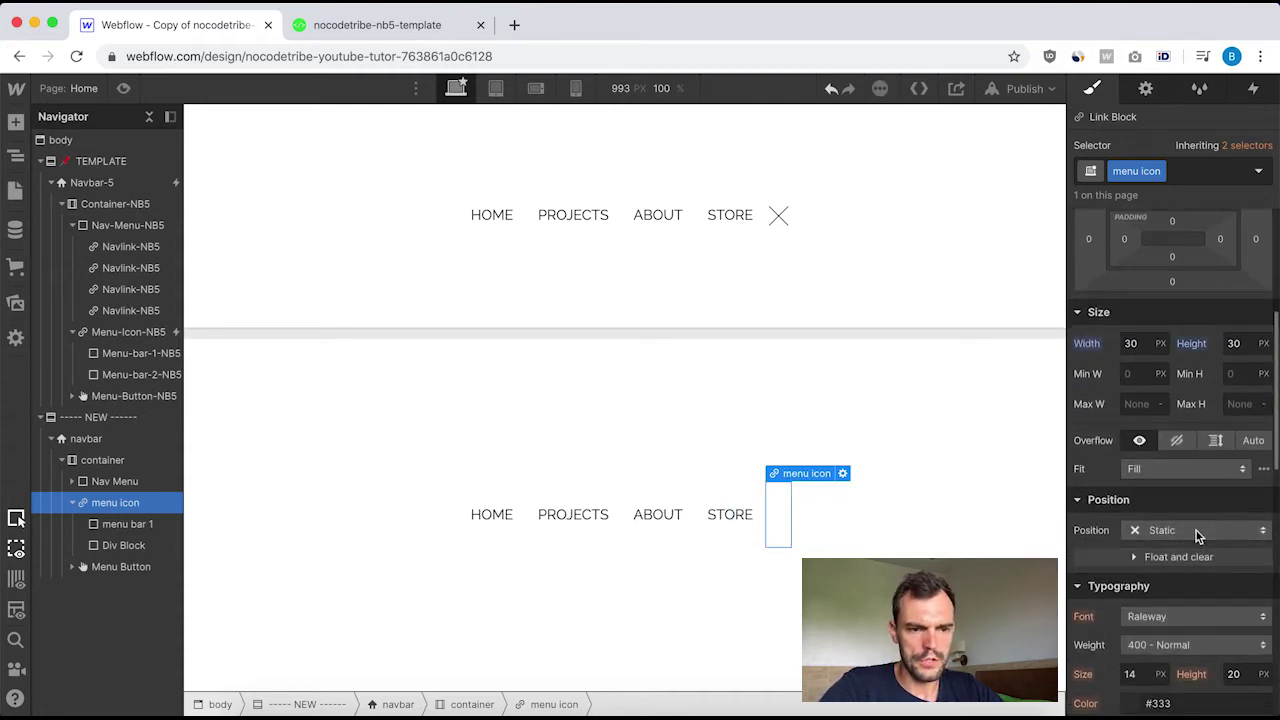
pyautogui.click(1198, 533)
pyautogui.click(1175, 553)
pyautogui.scroll(-2, 1200, 560)
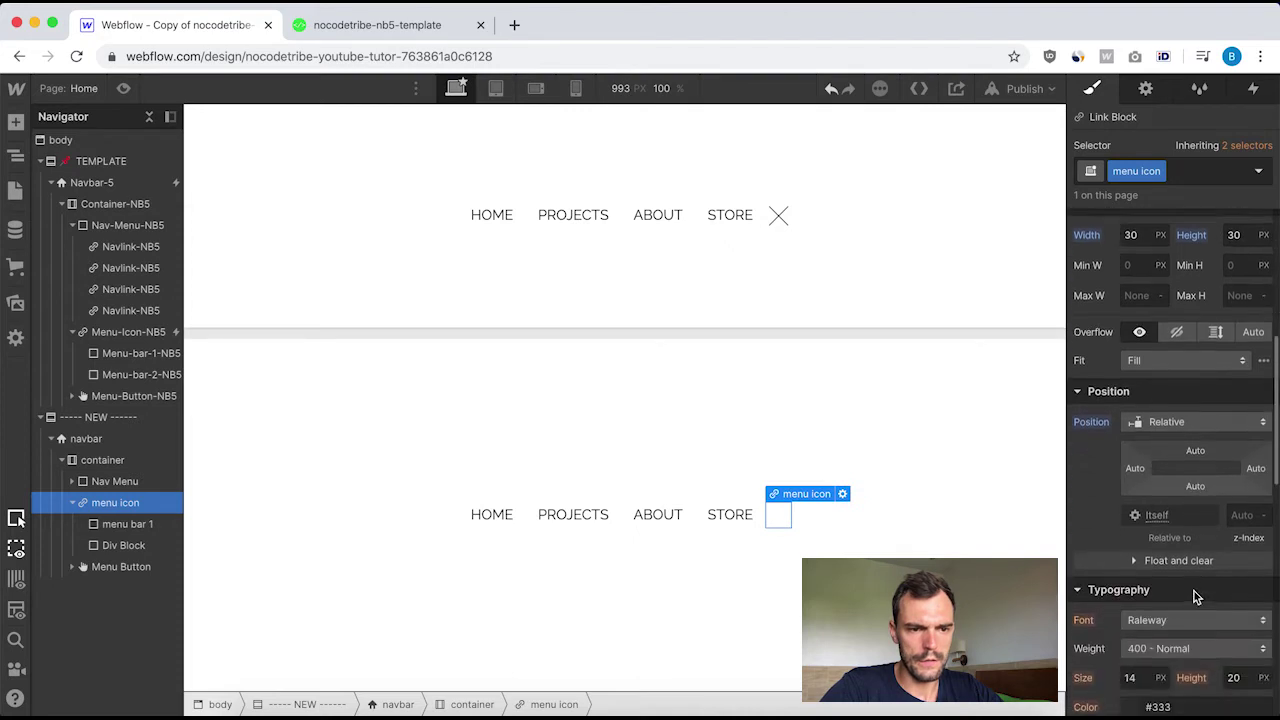
pyautogui.click(1240, 514)
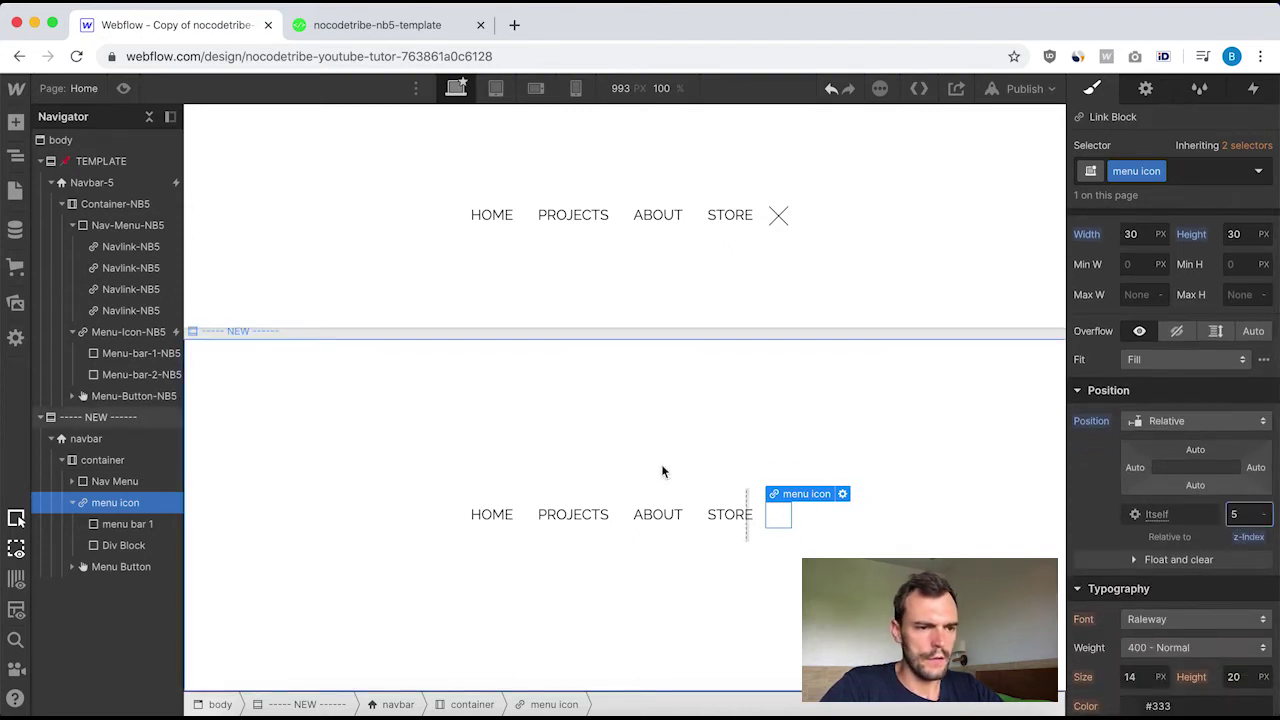
pyautogui.click(110, 331)
pyautogui.scroll(-10, 1157, 514)
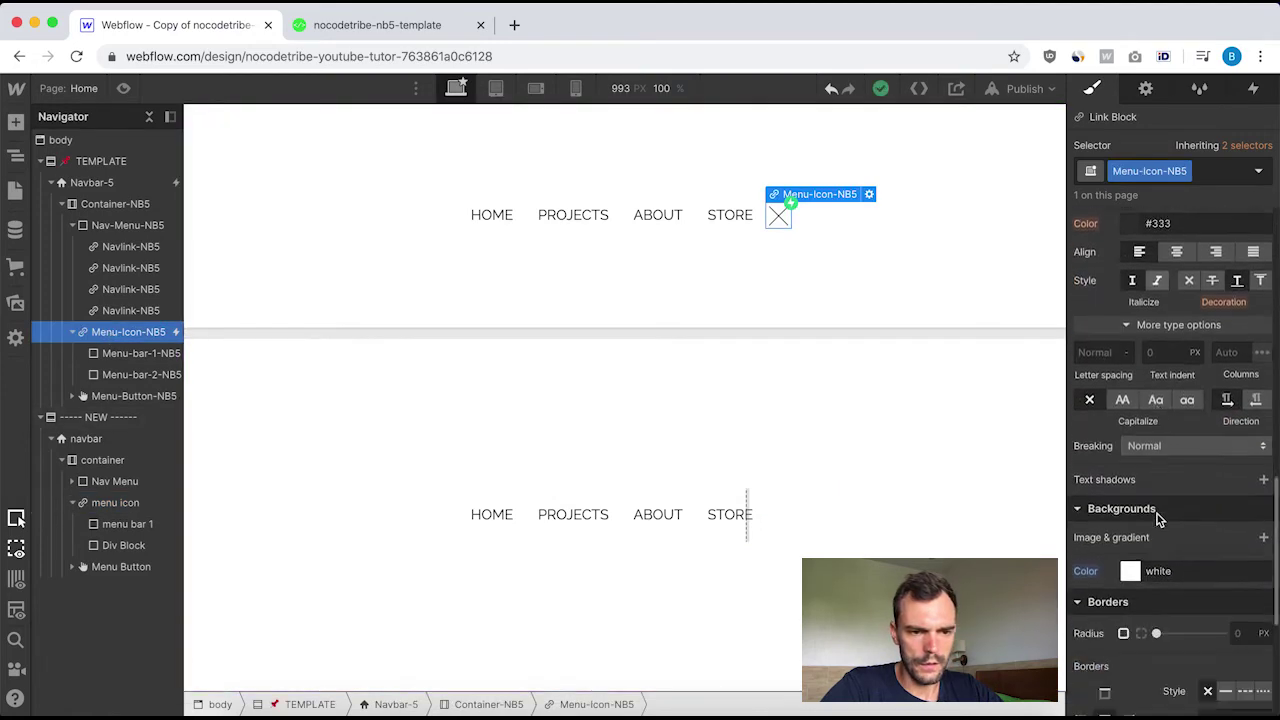
pyautogui.scroll(1, 1157, 519)
pyautogui.scroll(-3, 1143, 392)
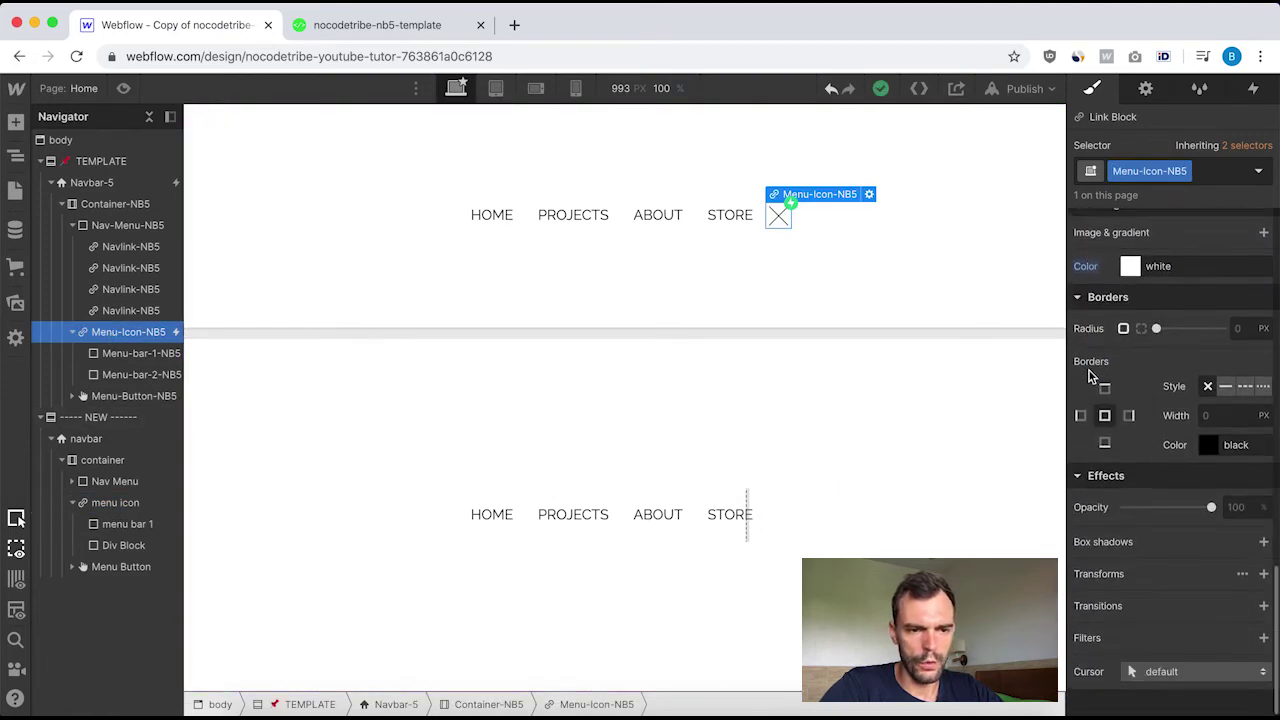
pyautogui.scroll(10, 1124, 527)
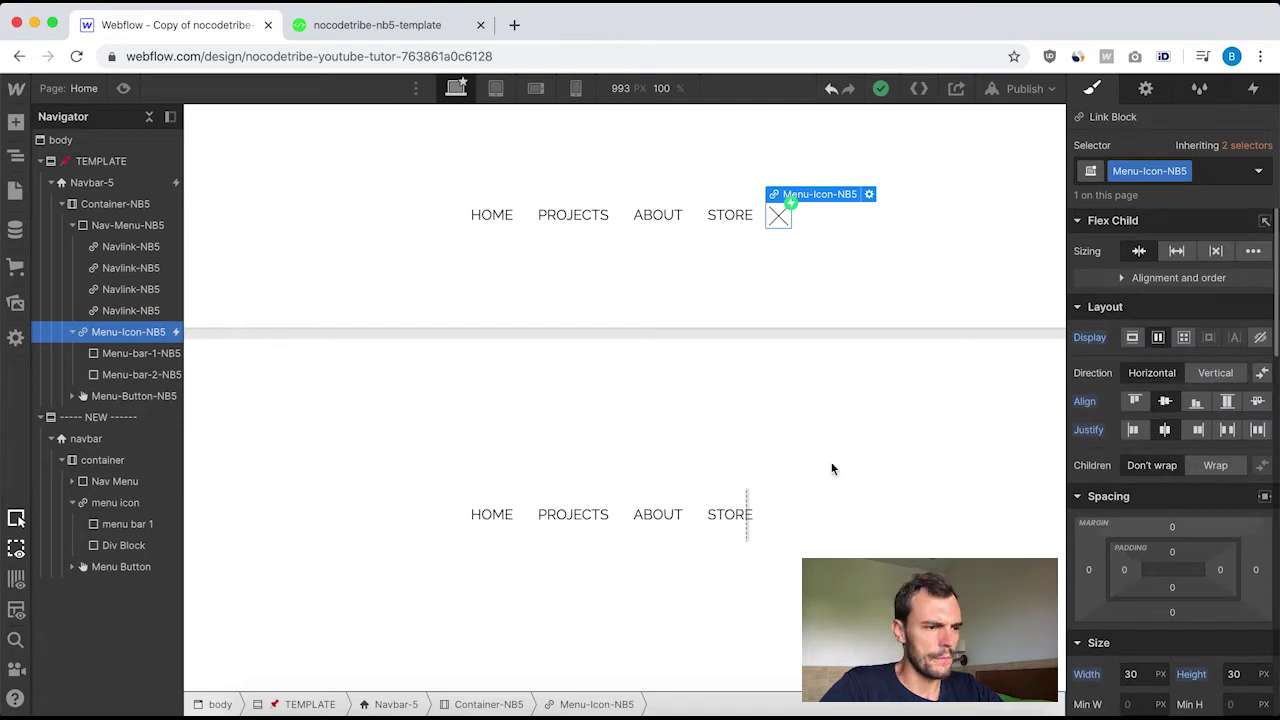
# Set the menu icon's background colour to white (#ffffff).
pyautogui.click(113, 503)
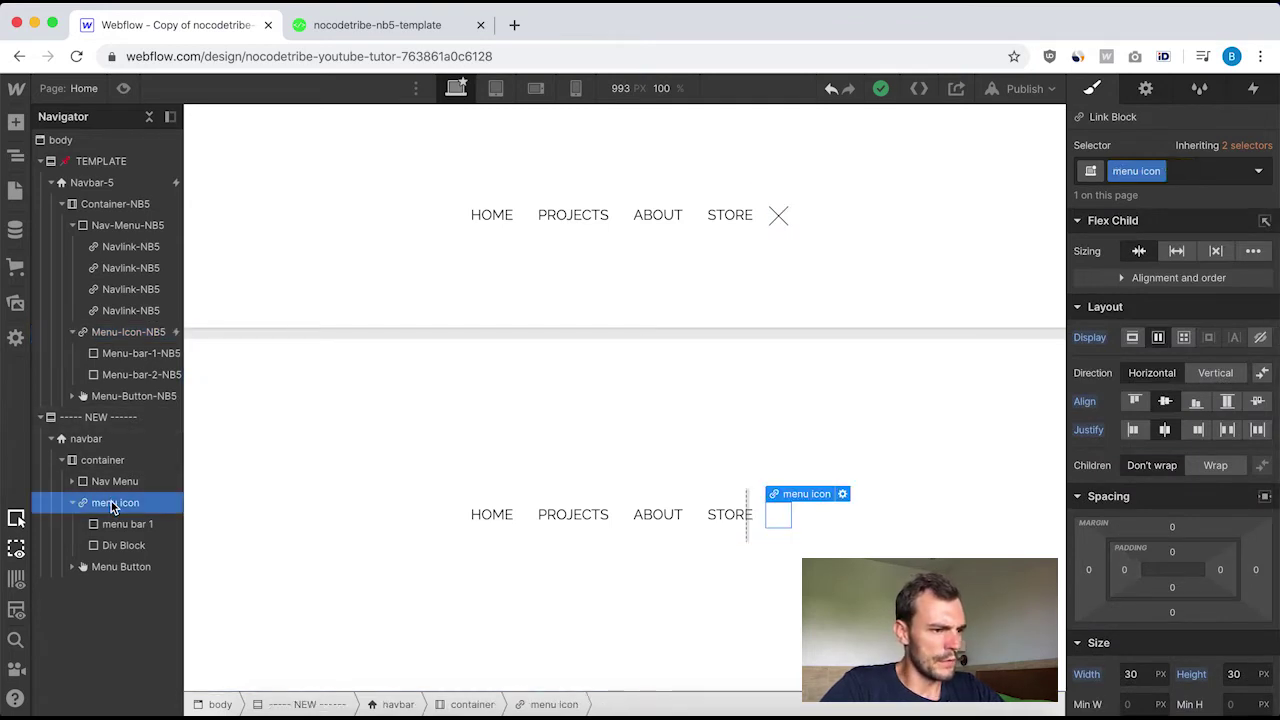
pyautogui.scroll(-5, 1160, 475)
pyautogui.scroll(-4, 1161, 475)
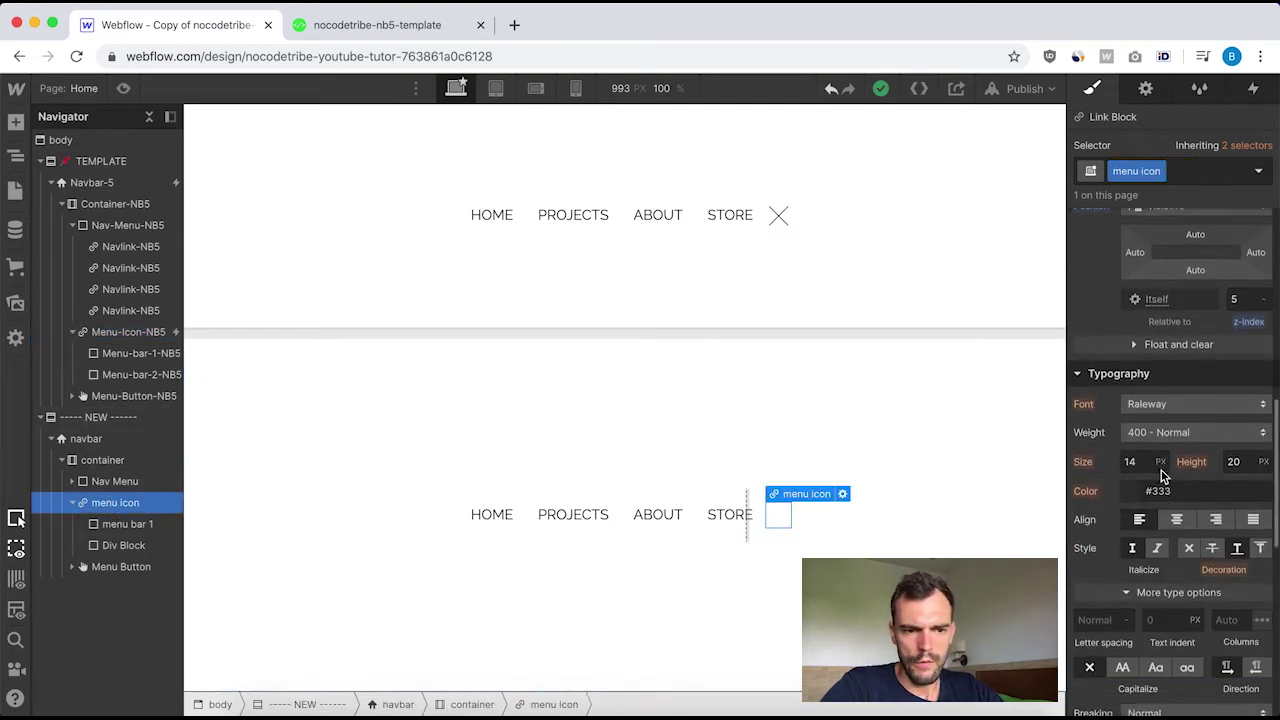
pyautogui.click(1130, 650)
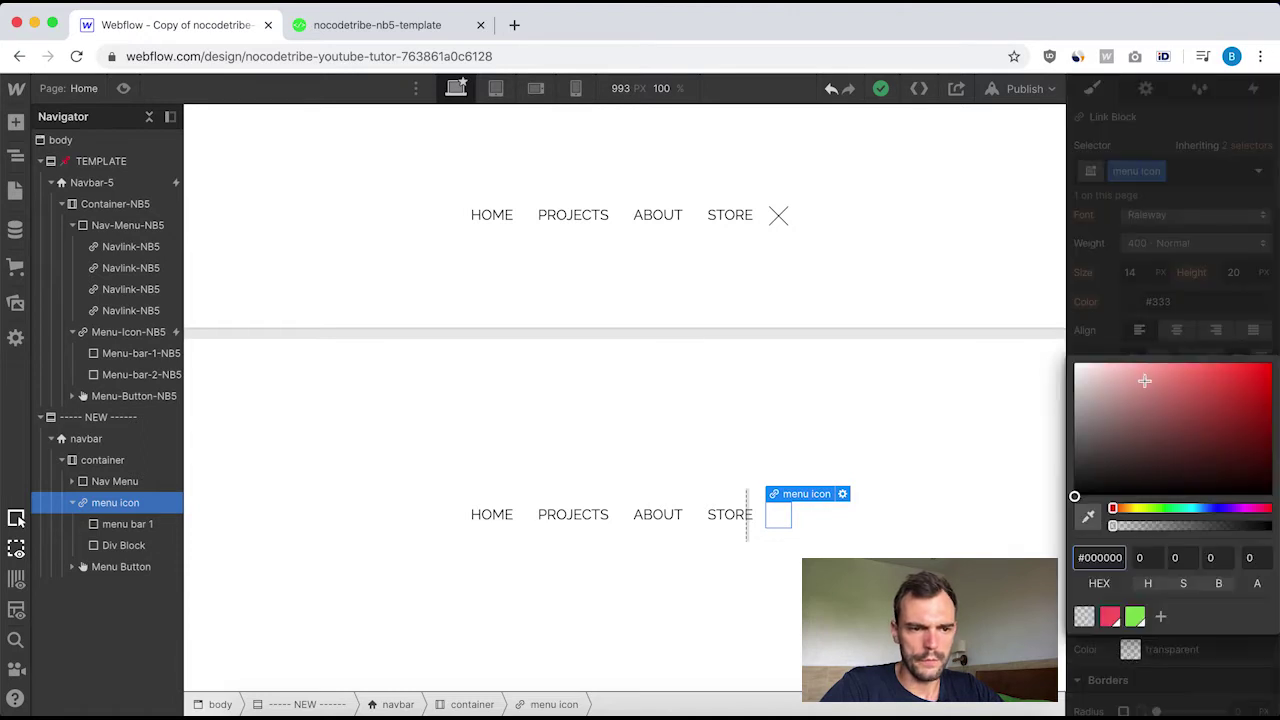
pyautogui.moveTo(1144, 381); pyautogui.dragTo(1018, 319)
pyautogui.click(1187, 319)
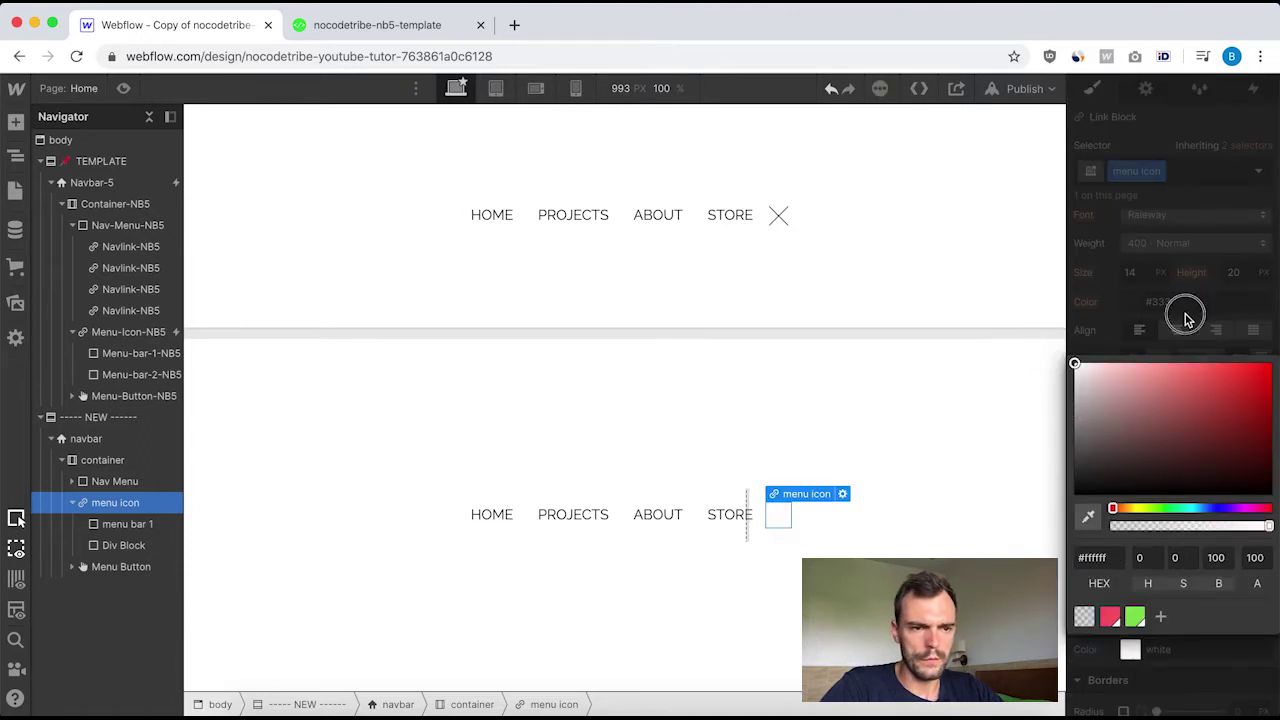
pyautogui.scroll(-4, 1178, 538)
pyautogui.scroll(5, 1178, 538)
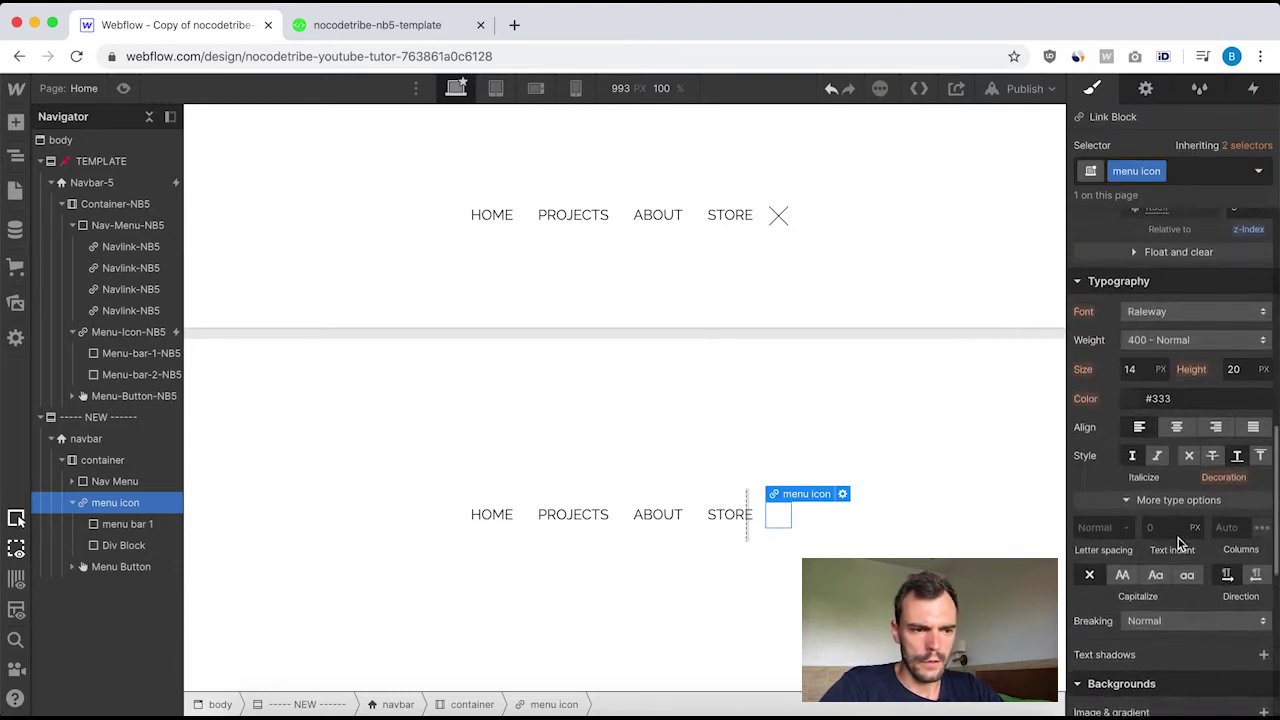
pyautogui.scroll(10, 1178, 538)
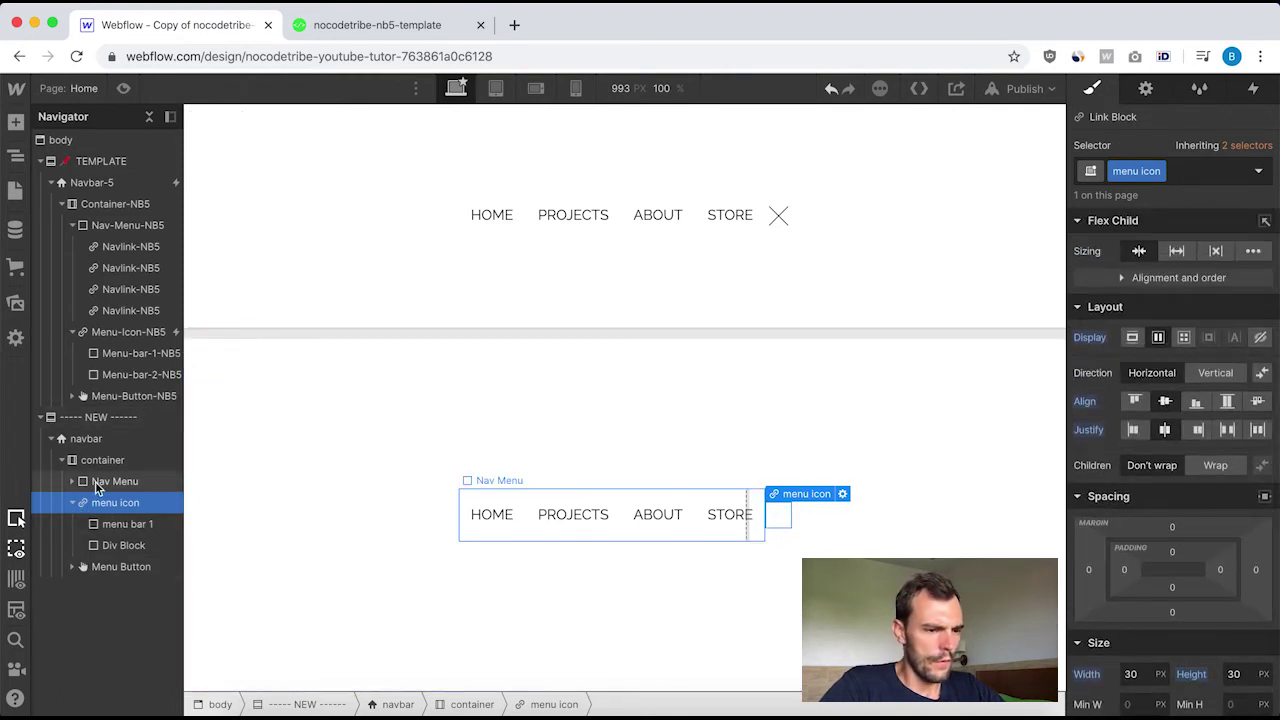
pyautogui.click(116, 527)
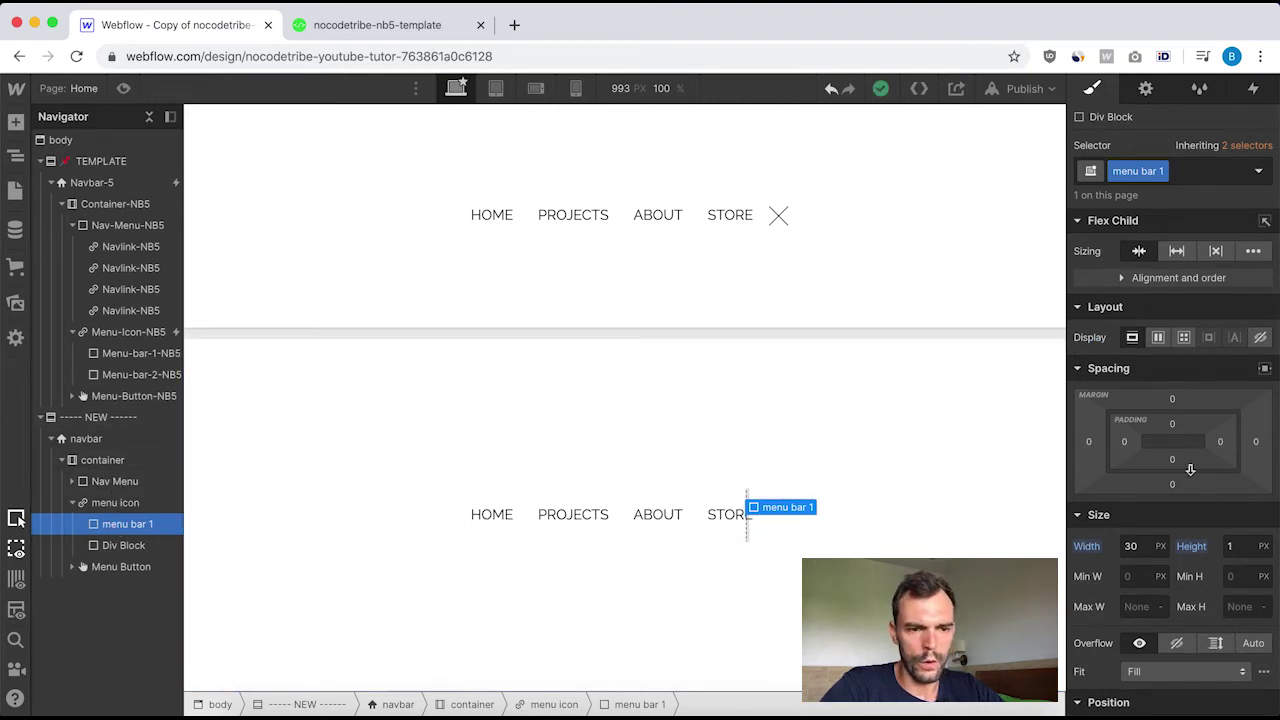
pyautogui.scroll(-10, 1190, 523)
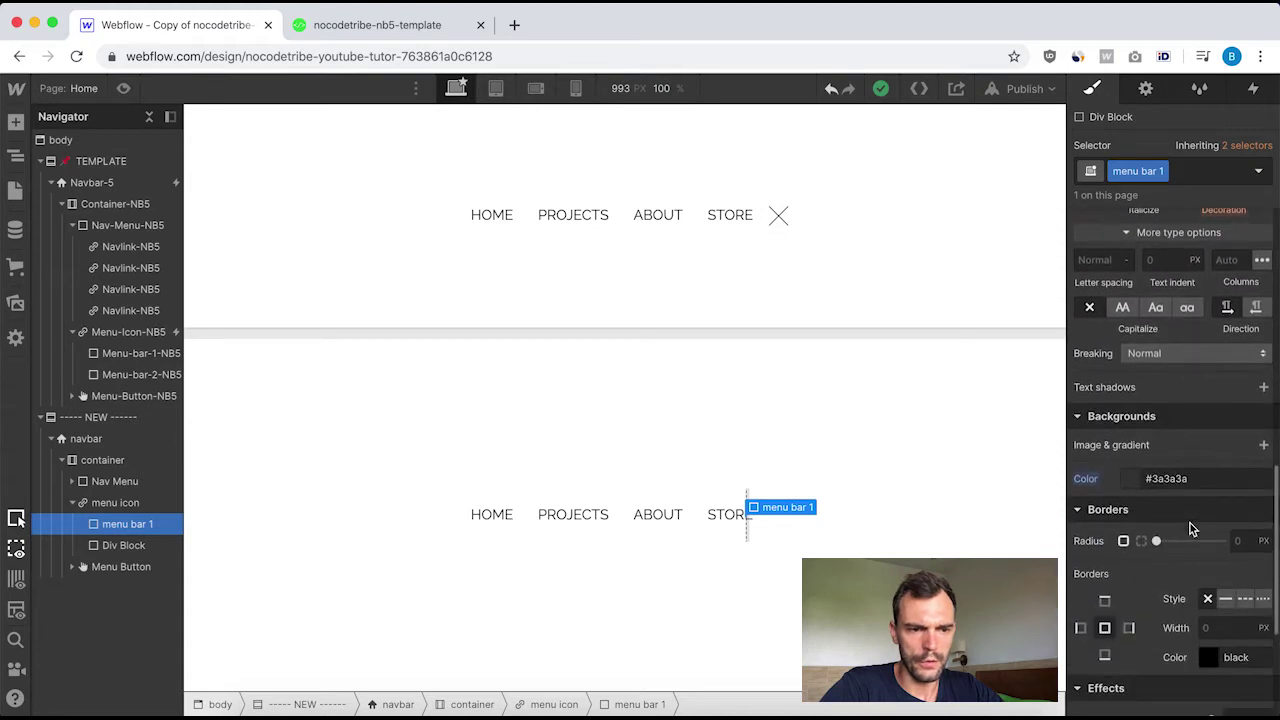
pyautogui.scroll(-5, 1190, 523)
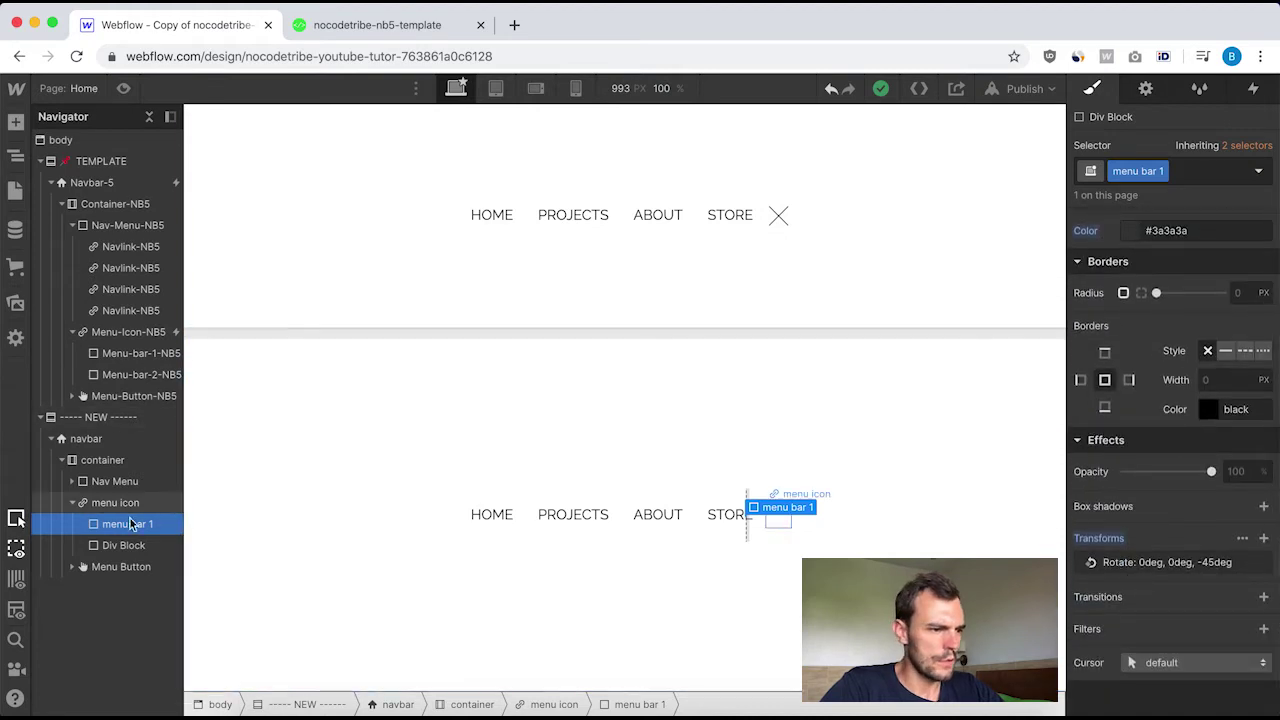
pyautogui.click(108, 378)
pyautogui.scroll(2, 1180, 372)
pyautogui.scroll(8, 1180, 372)
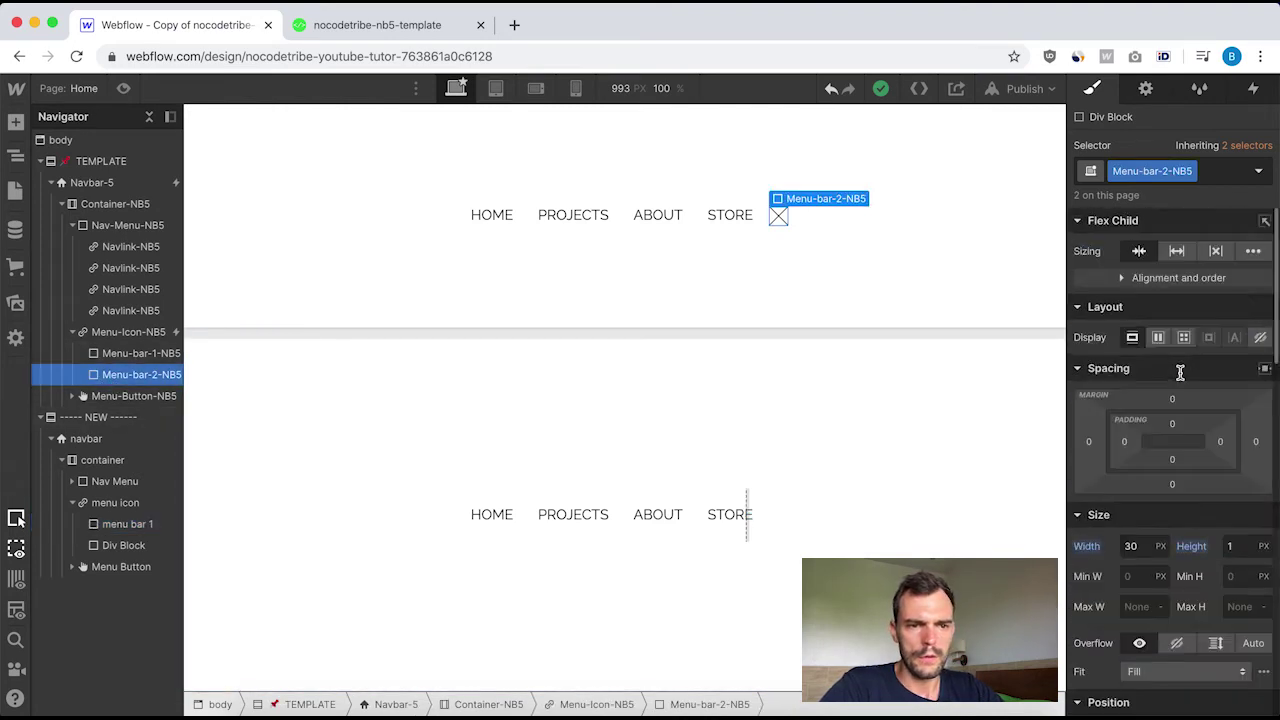
pyautogui.scroll(-6, 1180, 600)
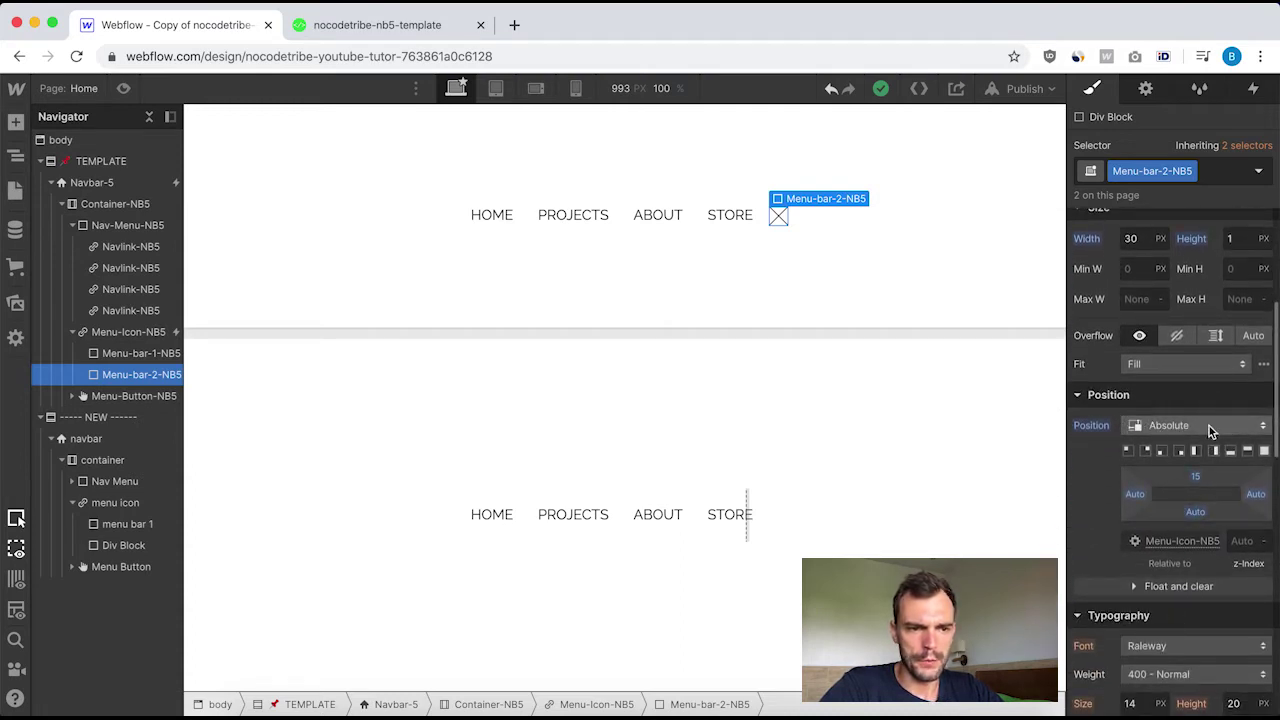
pyautogui.click(123, 351)
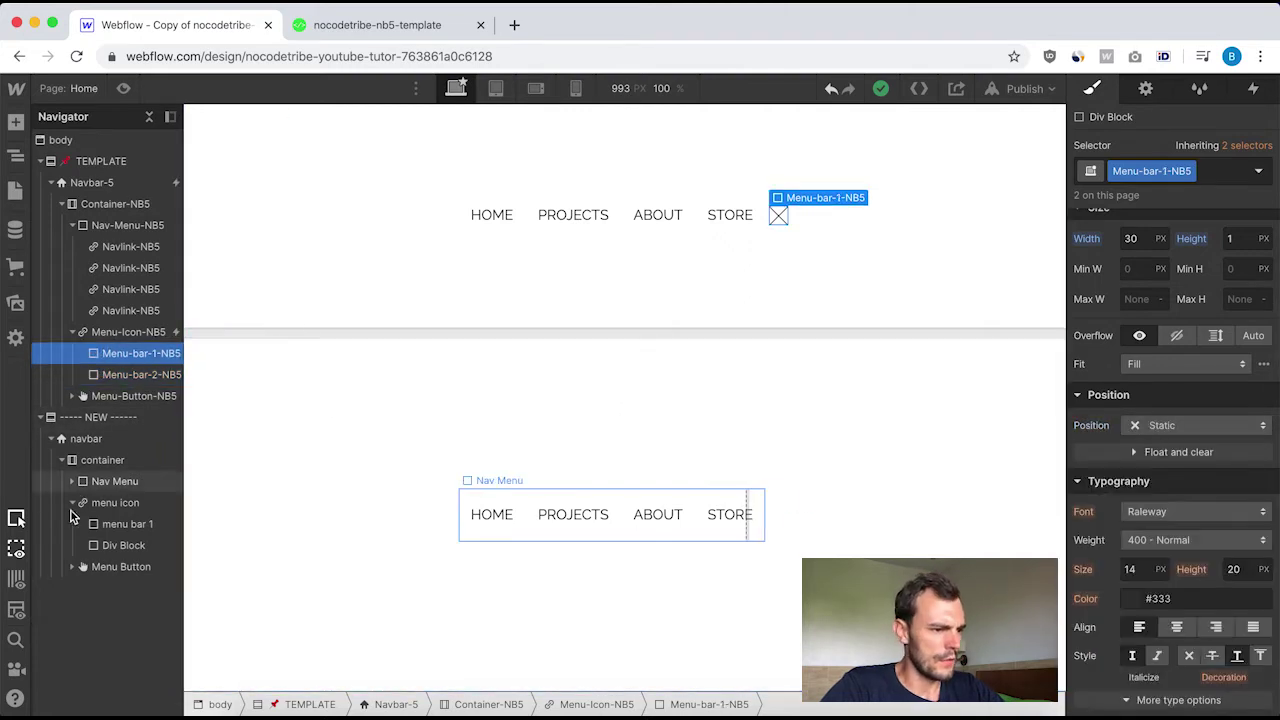
# Create and apply the class 'menu bar 2' to the second Div Block.
pyautogui.click(123, 546)
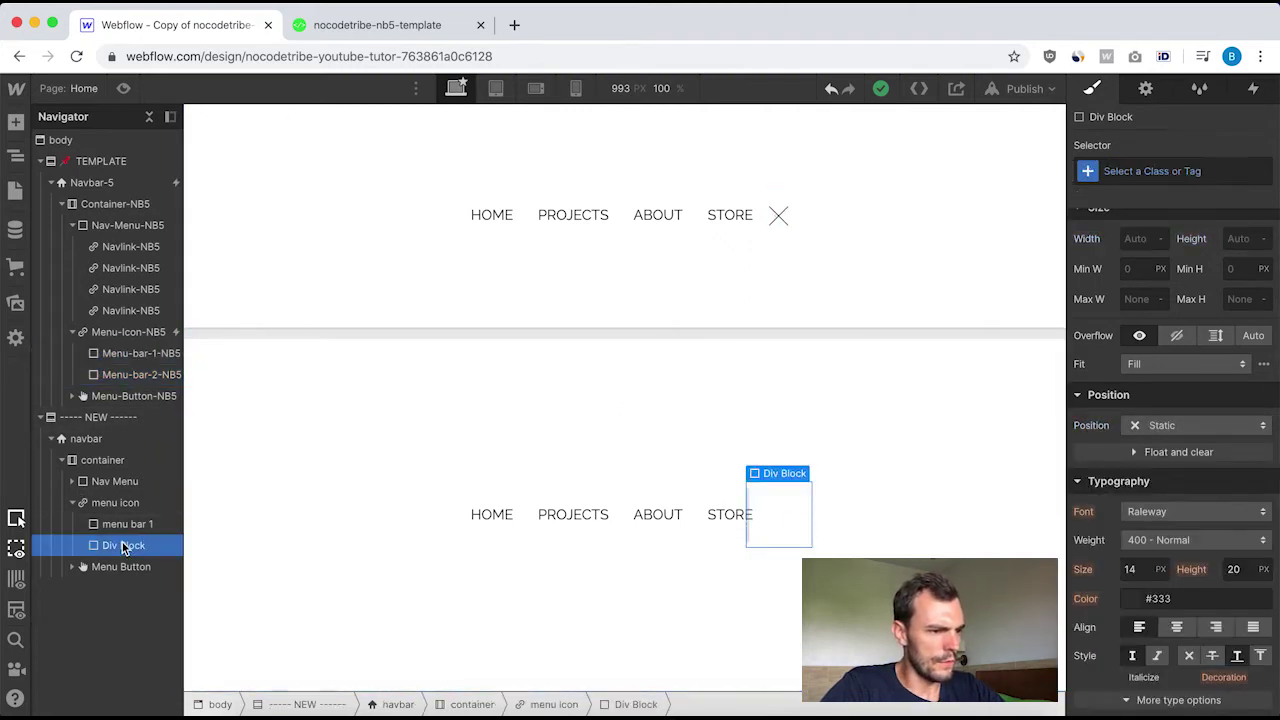
pyautogui.click(1128, 170)
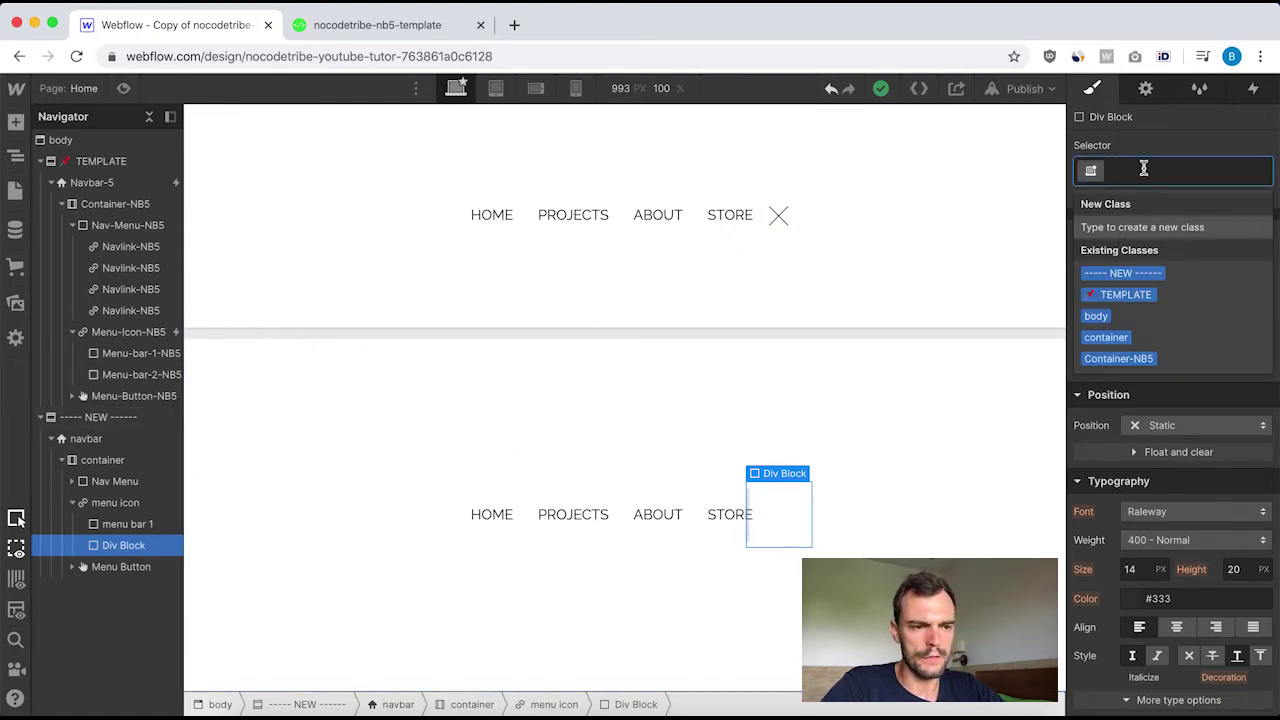
pyautogui.write('me')
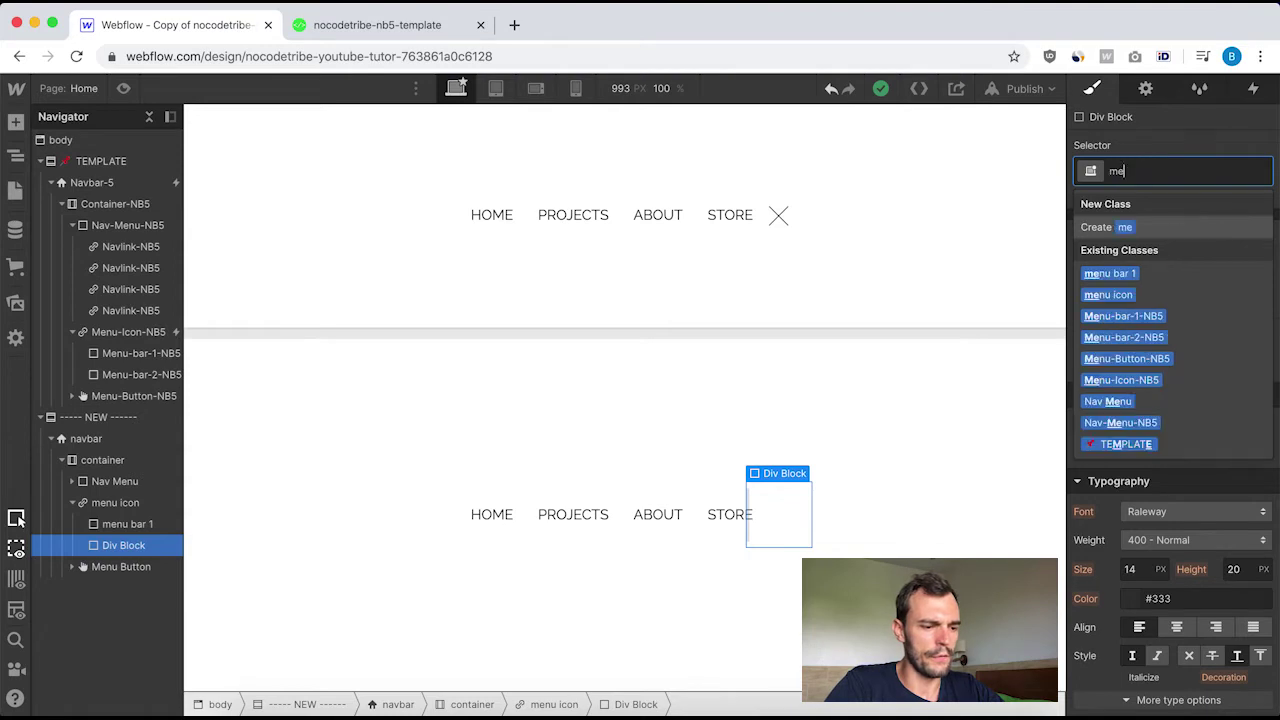
pyautogui.write('nu bar 2')
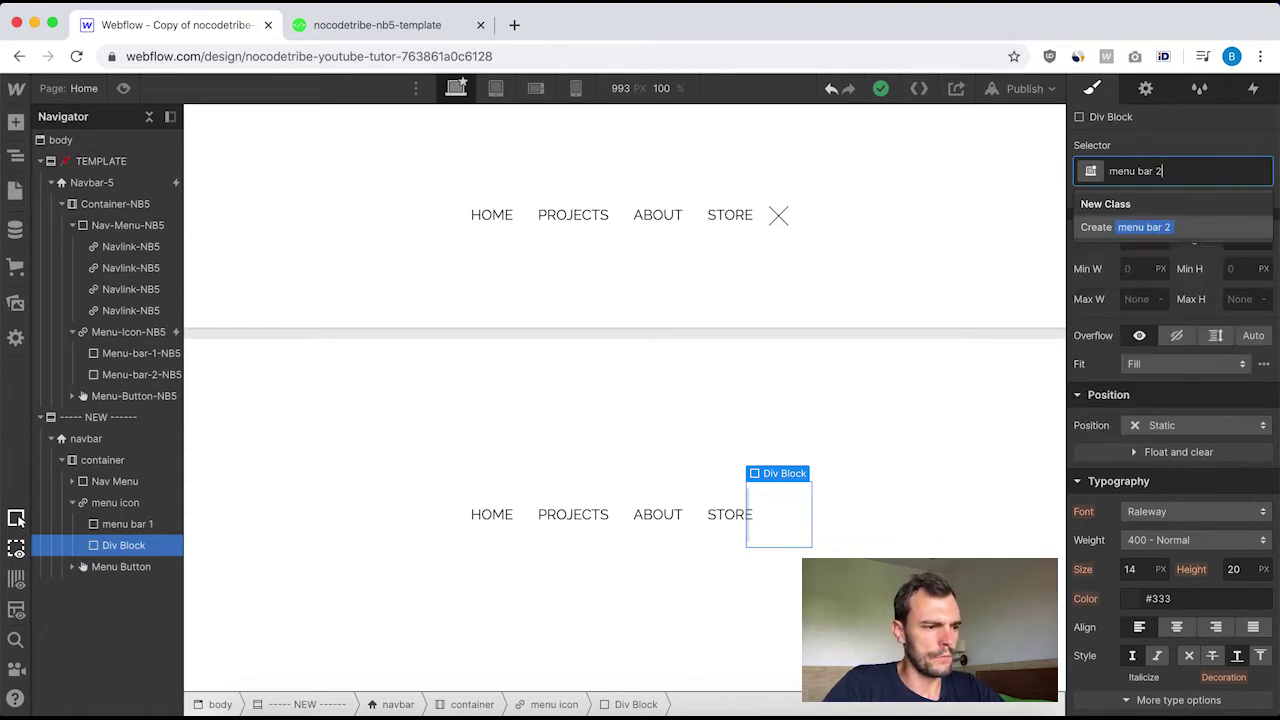
pyautogui.press('Return')
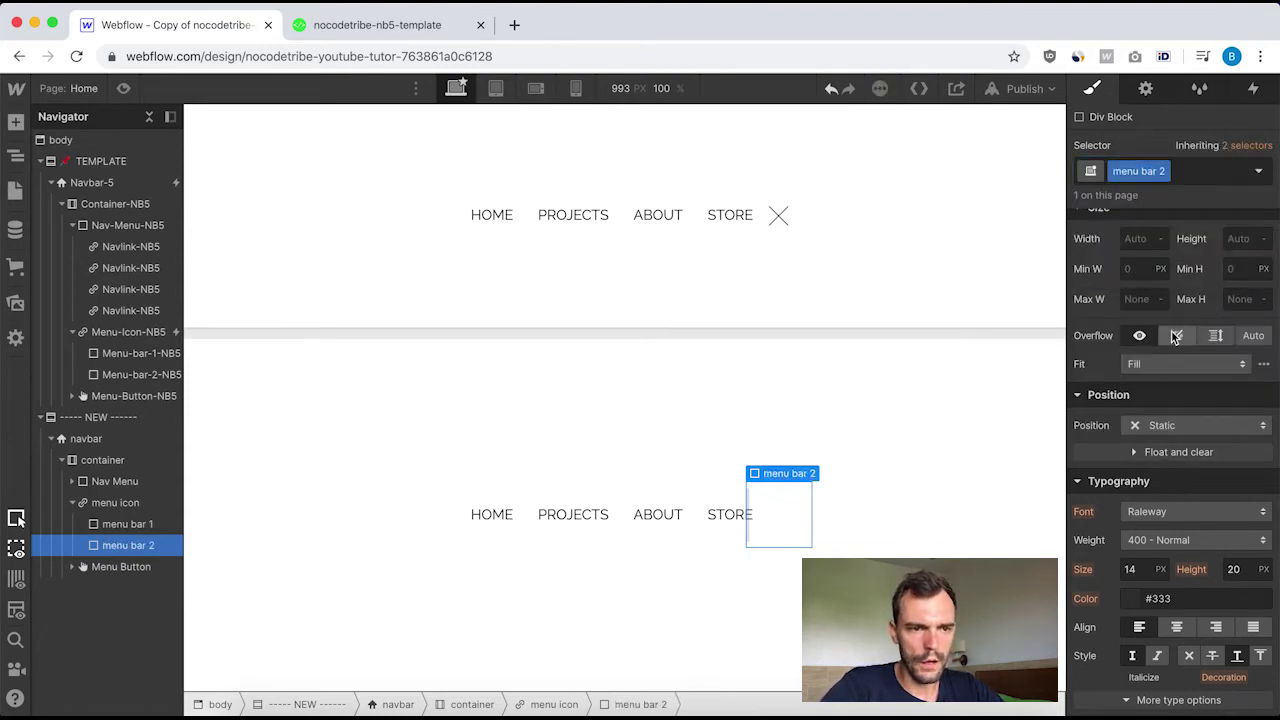
# Make menu bar 2 30 px wide and absolutely positioned, comparing with Menu-bar-2-NB5.
pyautogui.scroll(5, 1176, 484)
pyautogui.click(1127, 546)
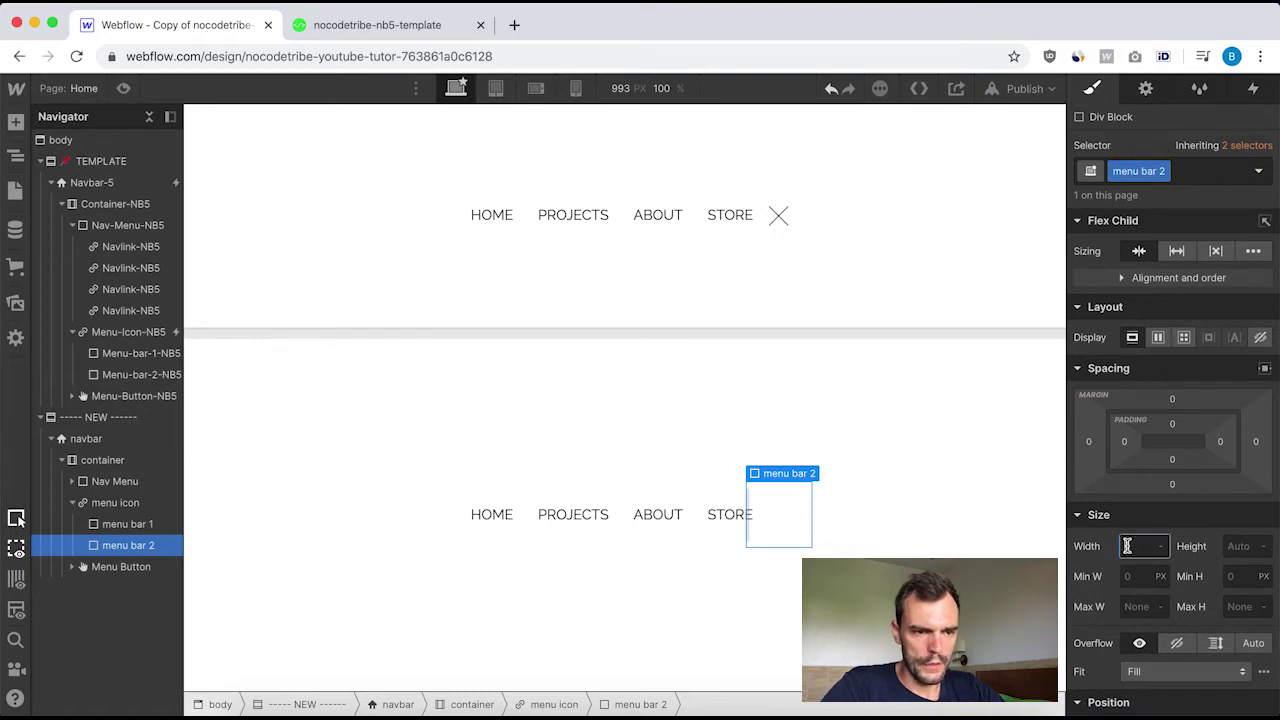
pyautogui.click(1246, 545)
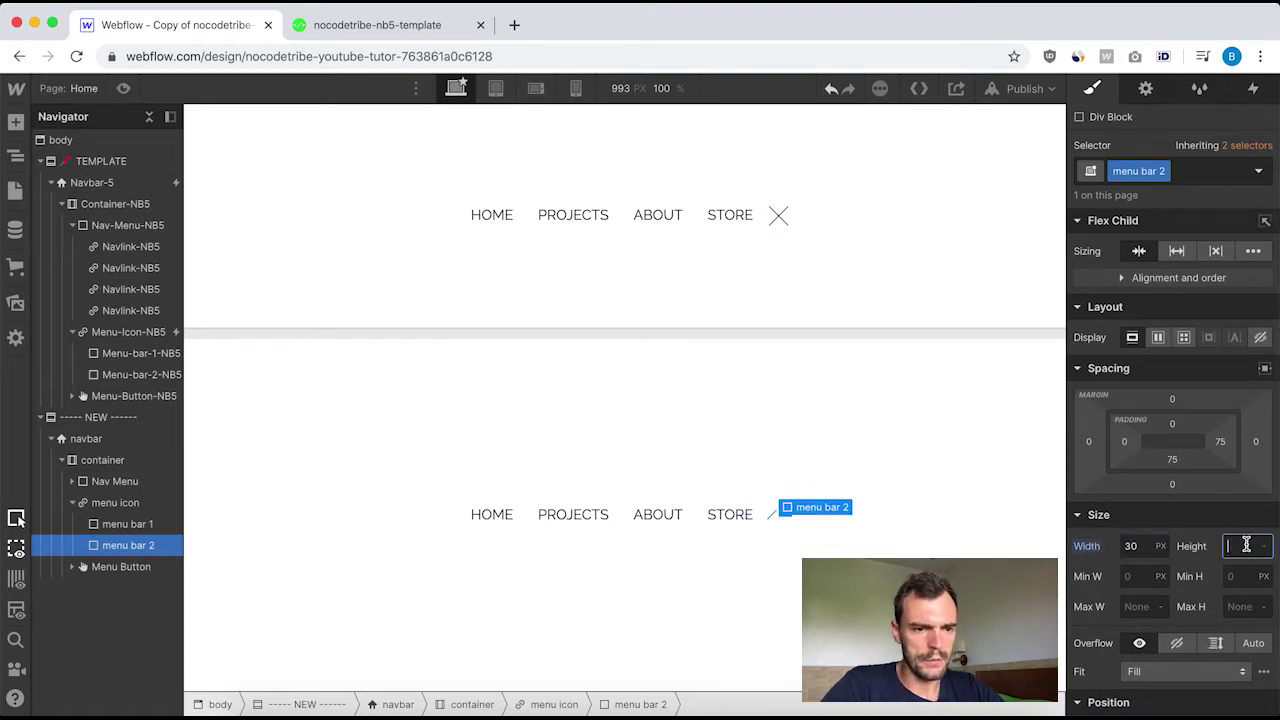
pyautogui.scroll(-5, 1186, 501)
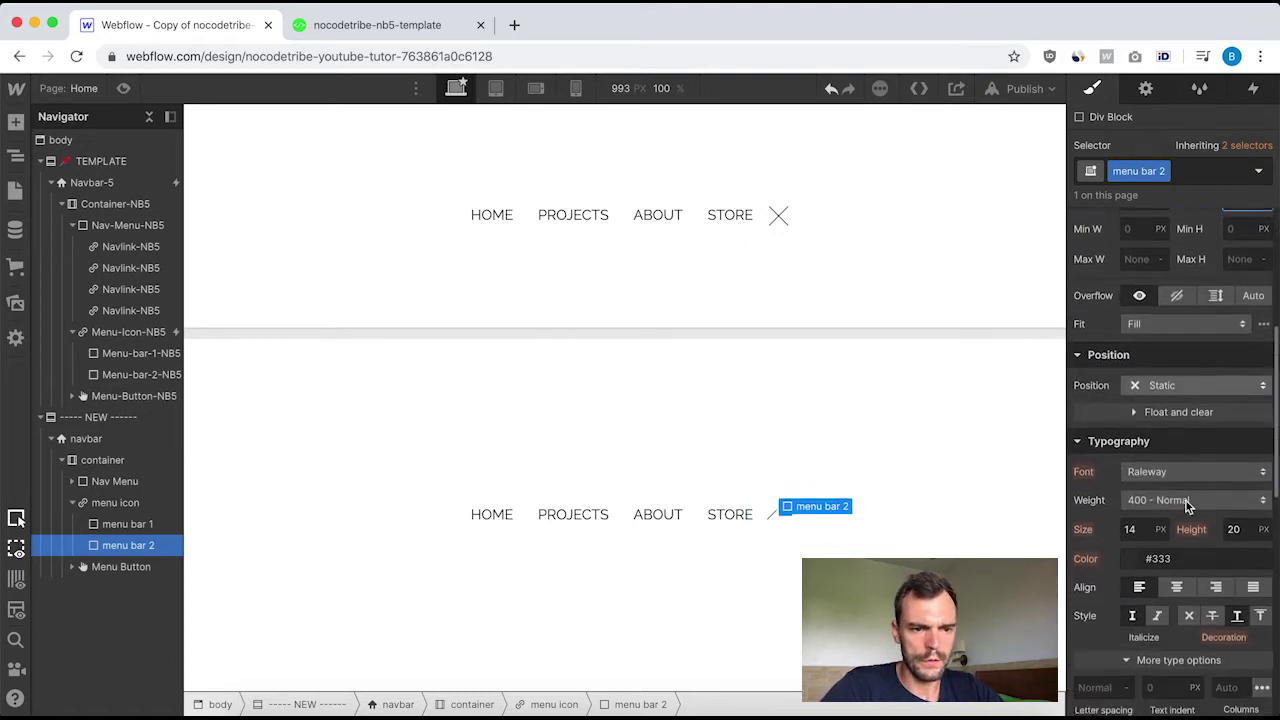
pyautogui.click(1186, 314)
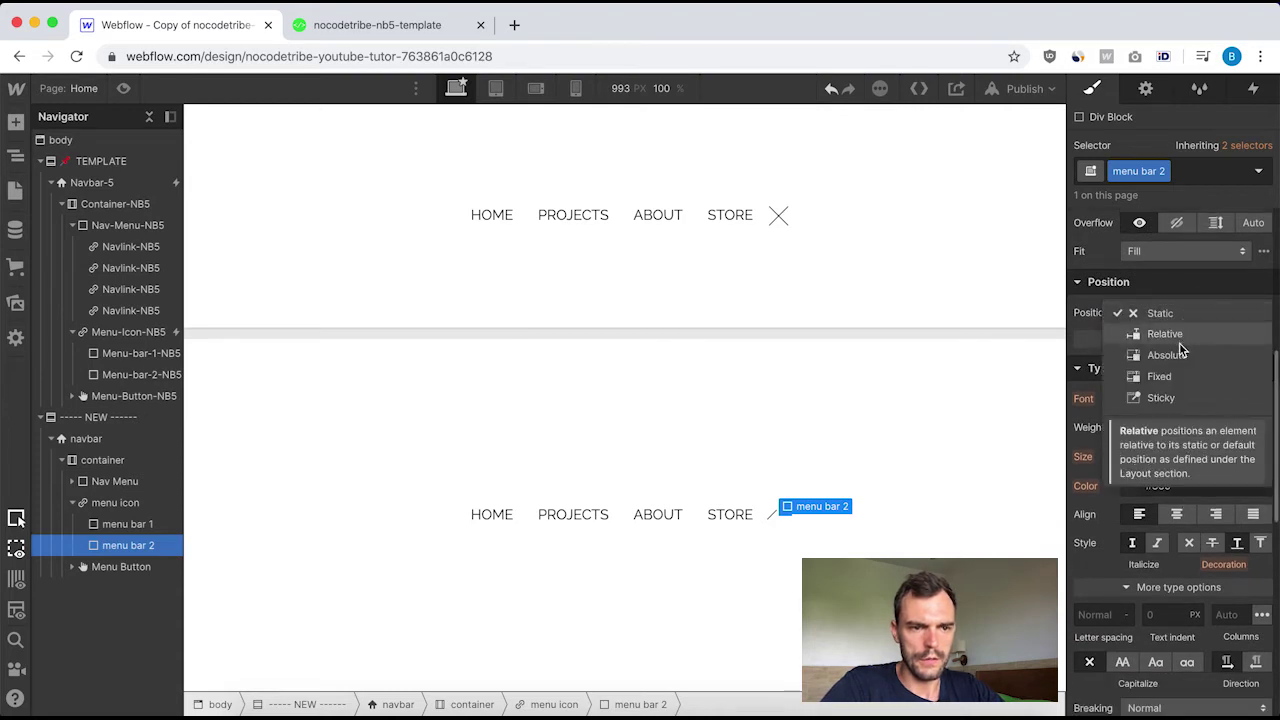
pyautogui.click(1165, 355)
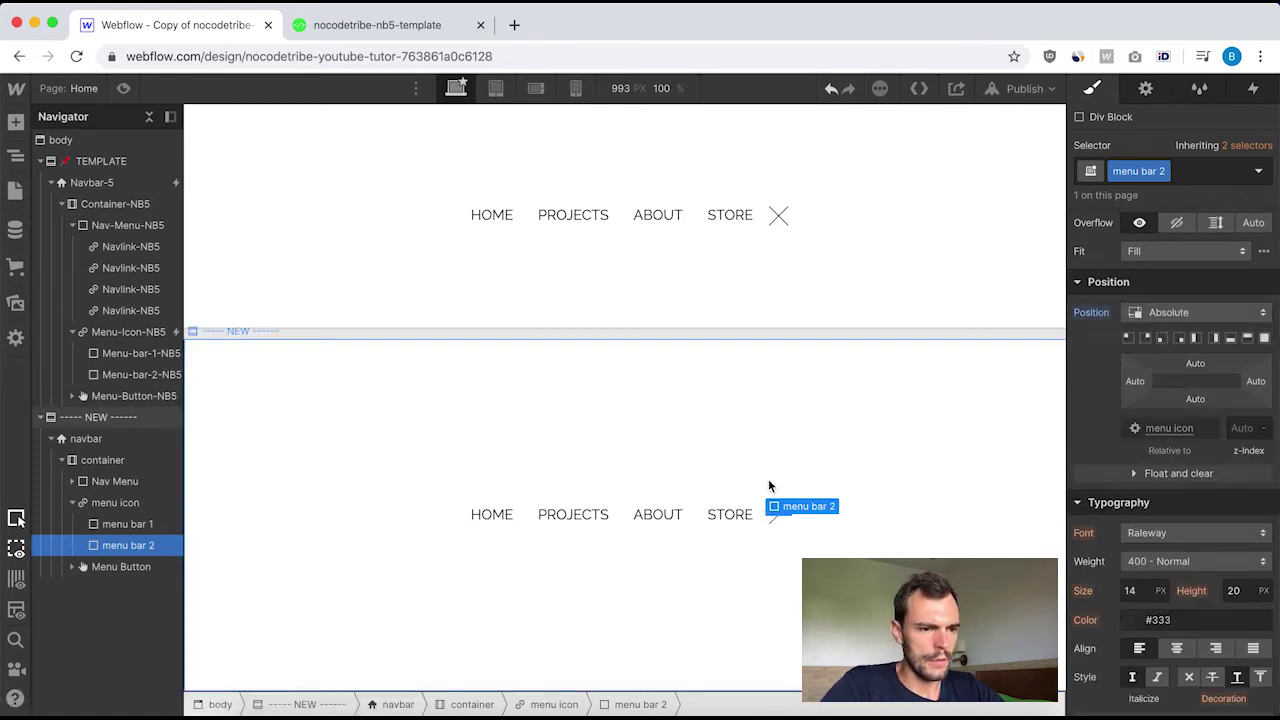
pyautogui.click(127, 378)
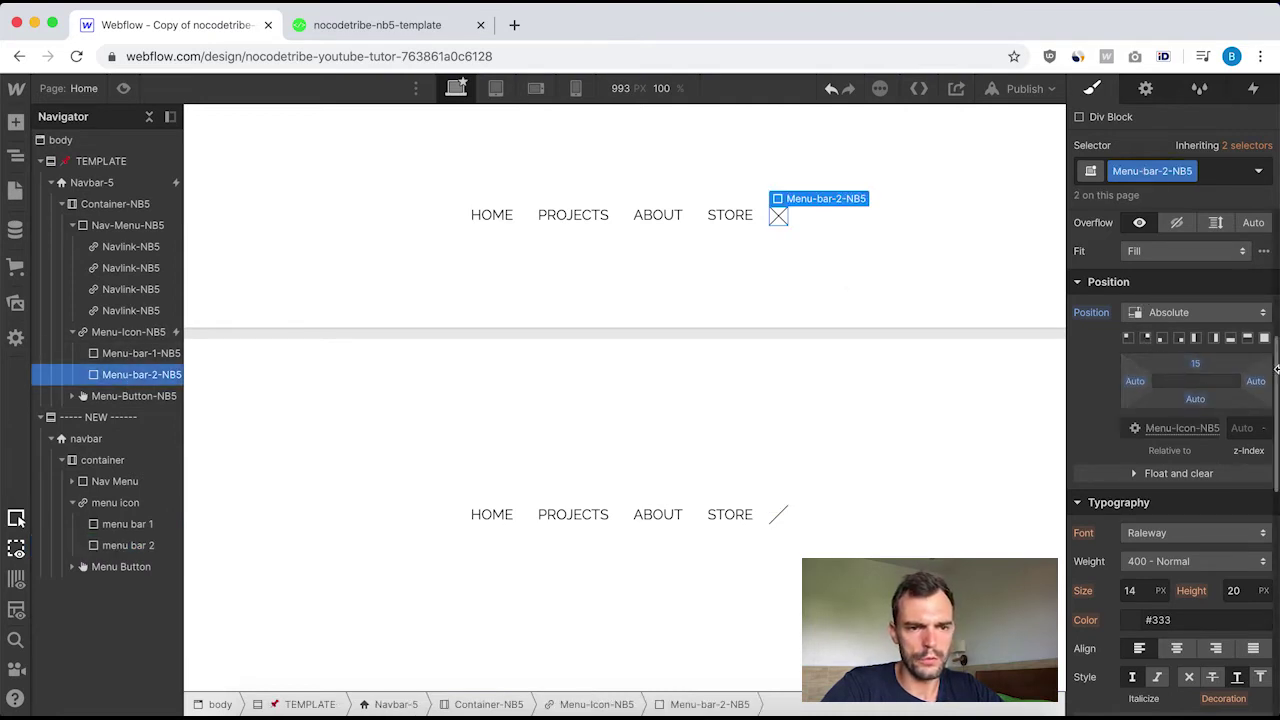
pyautogui.click(155, 545)
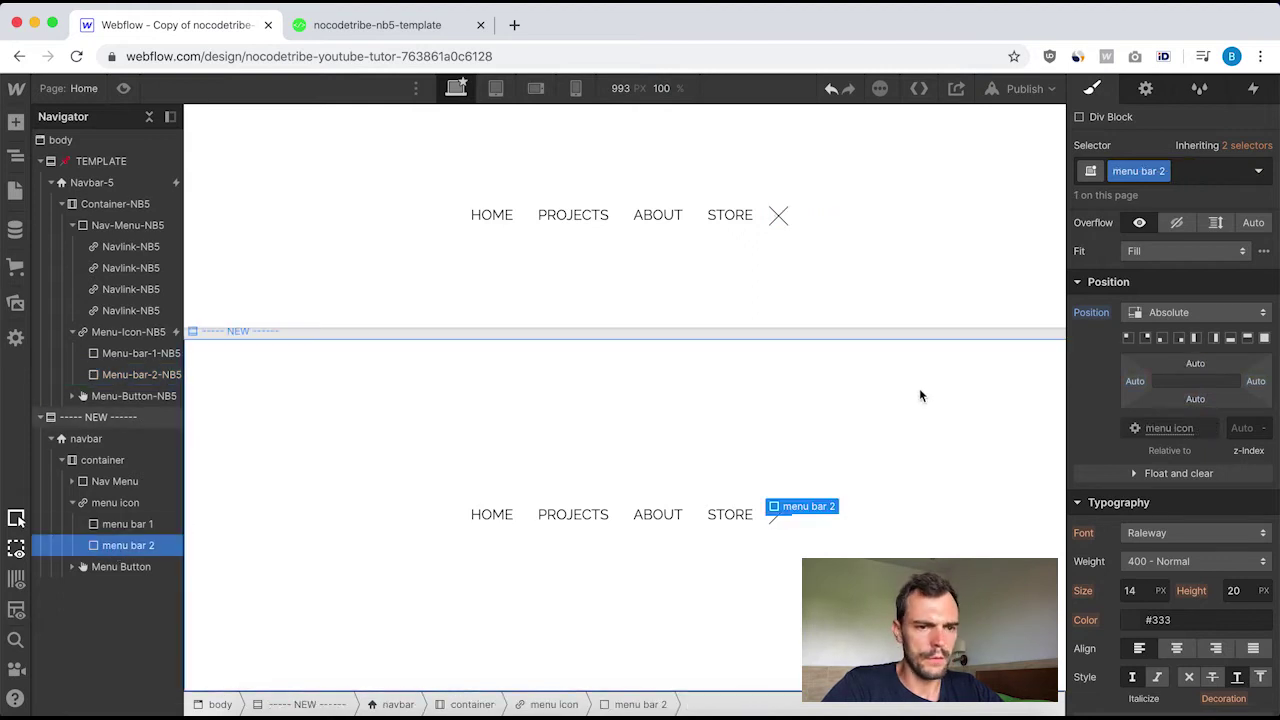
# Set menu bar 2's top offset to 15.
pyautogui.click(1188, 357)
pyautogui.write('15')
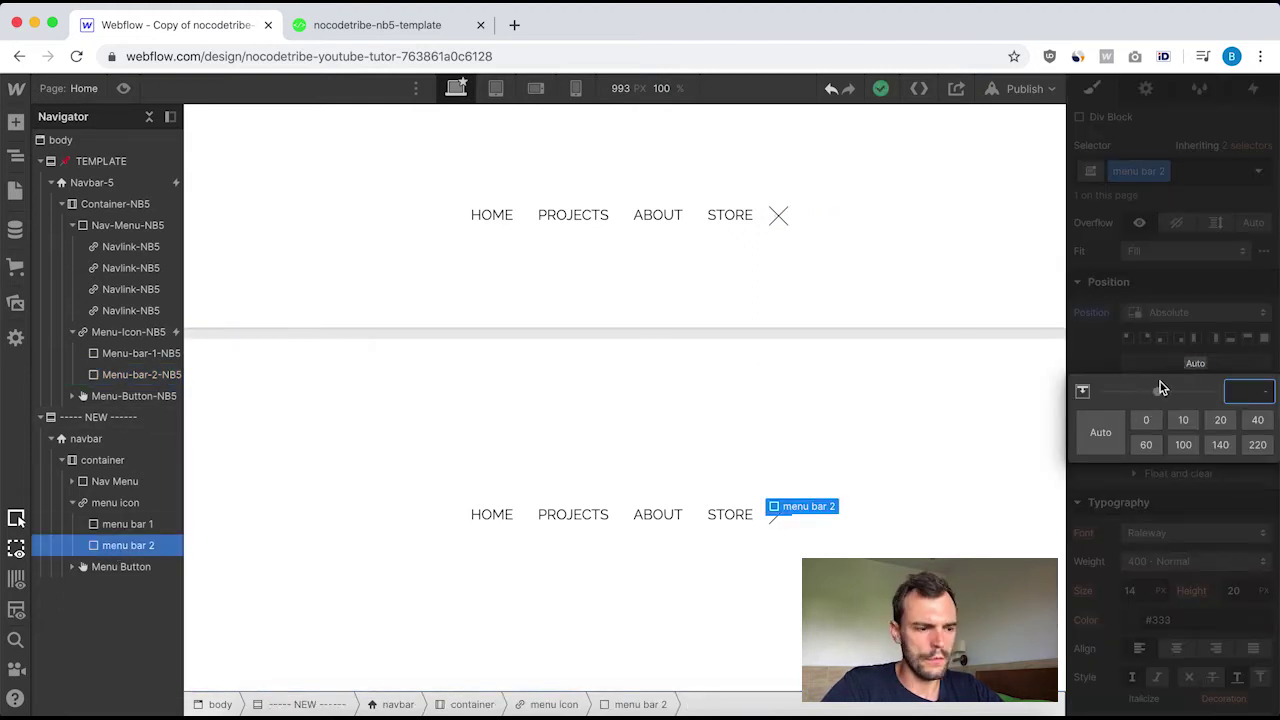
pyautogui.press('Return')
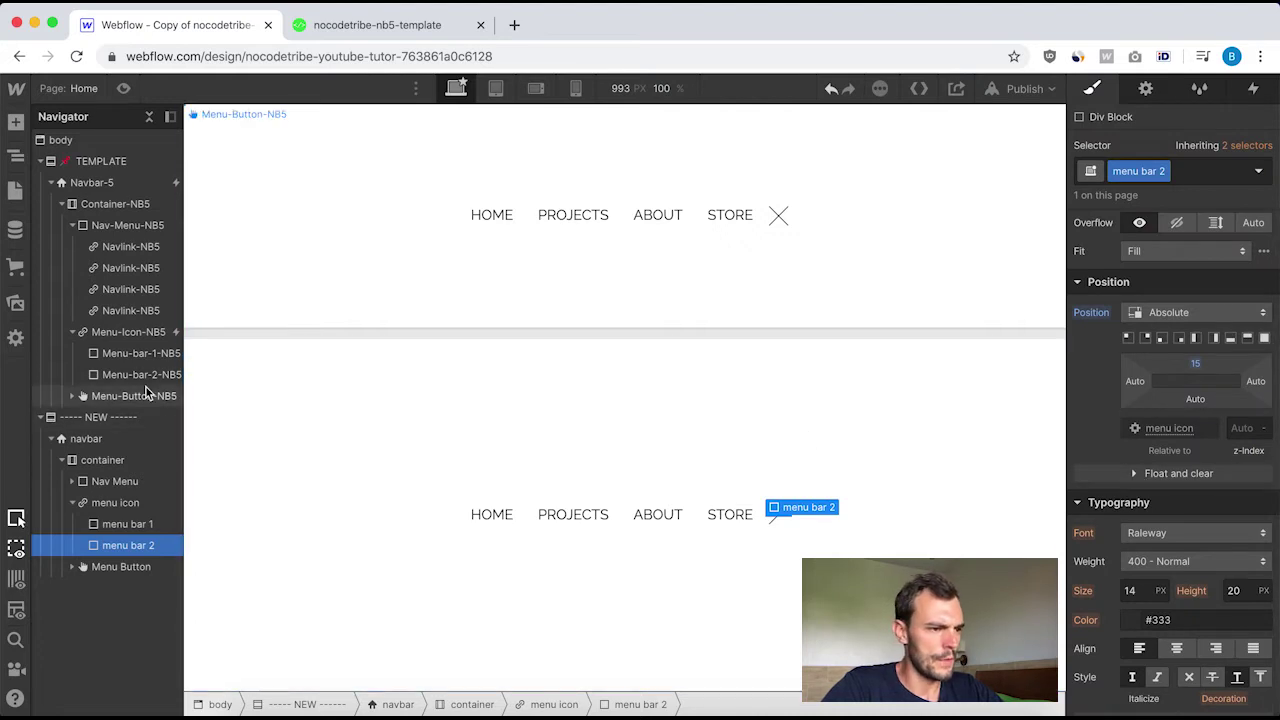
# Check the template Menu-bar-2-NB5's 45deg rotate transform.
pyautogui.click(122, 374)
pyautogui.scroll(-10, 1195, 538)
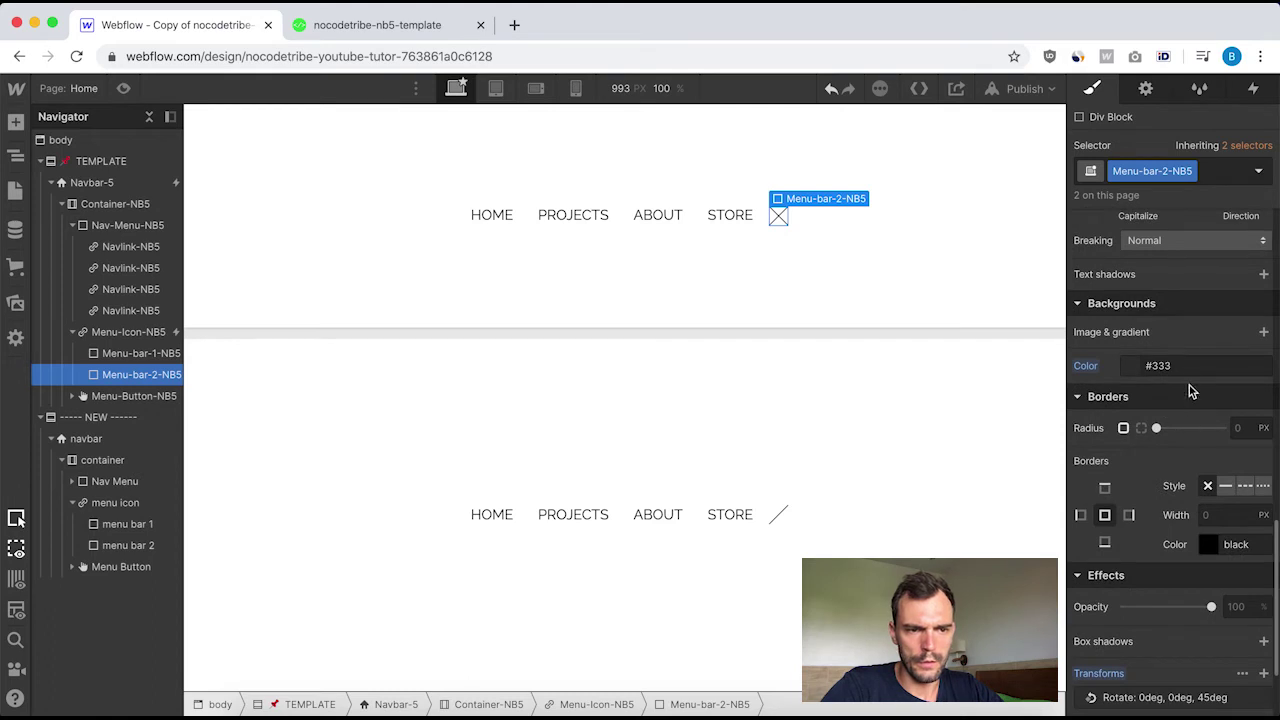
pyautogui.scroll(-3, 1148, 537)
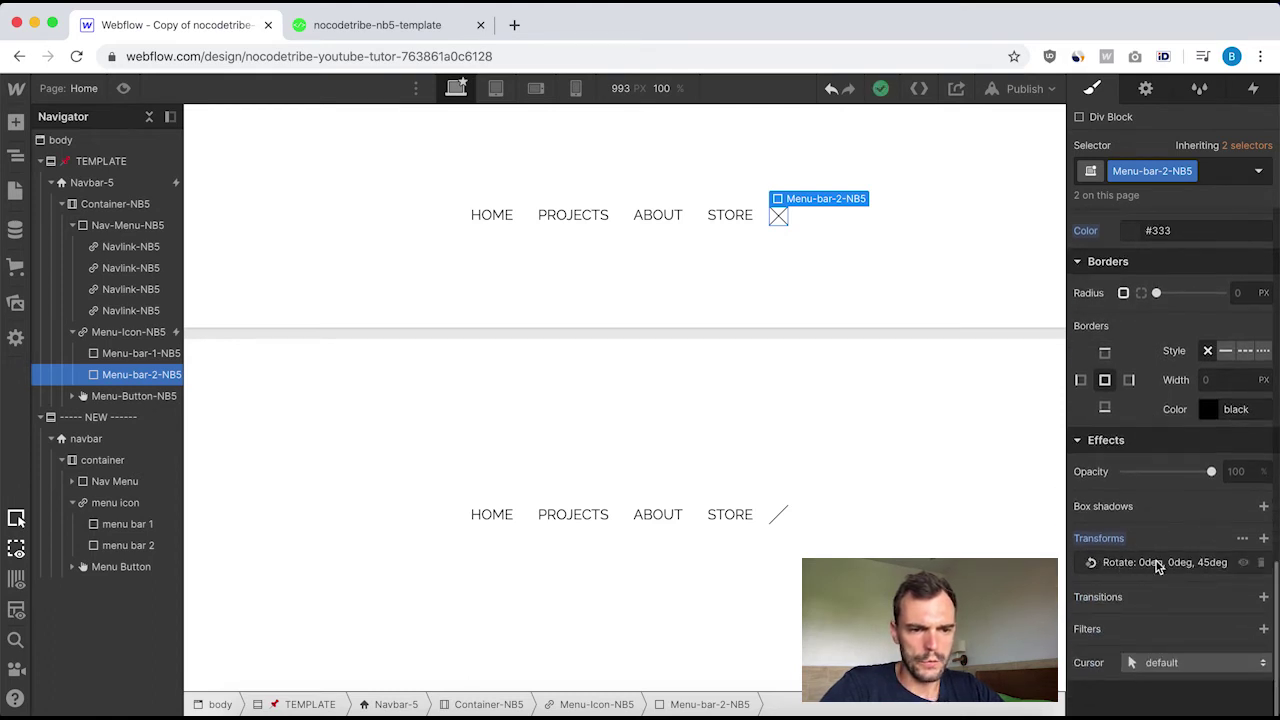
pyautogui.click(1184, 566)
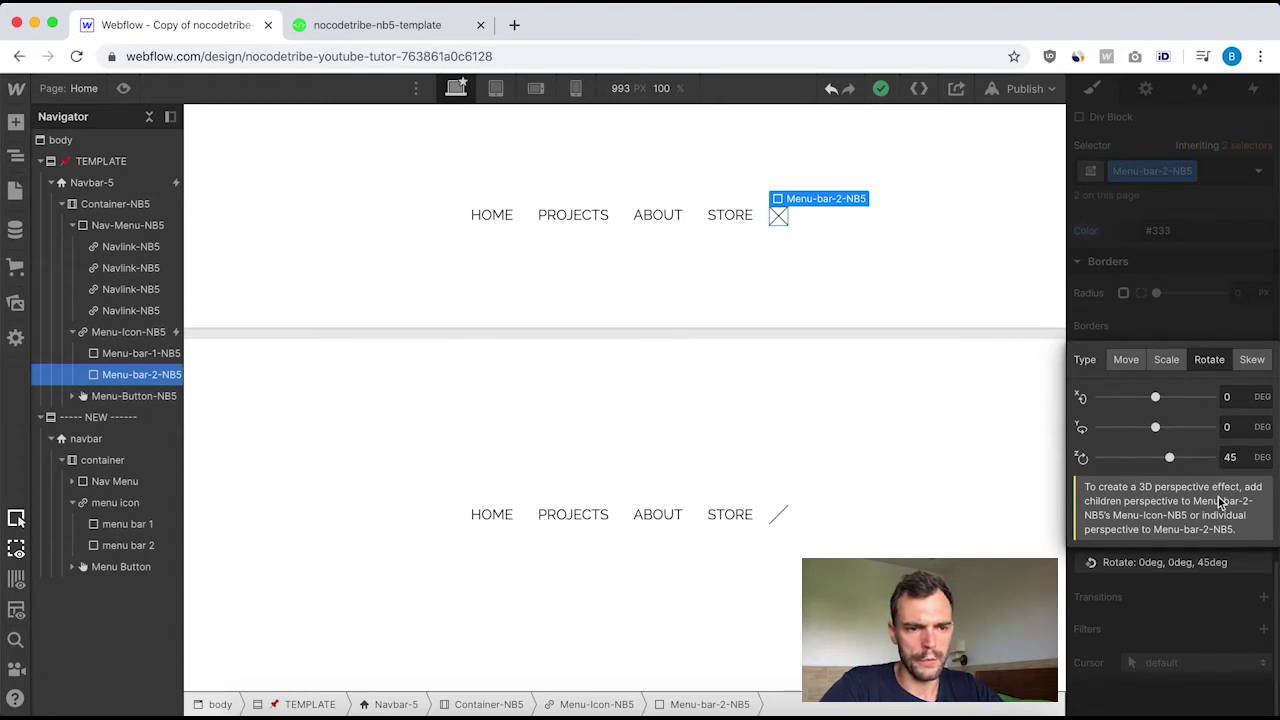
pyautogui.click(942, 328)
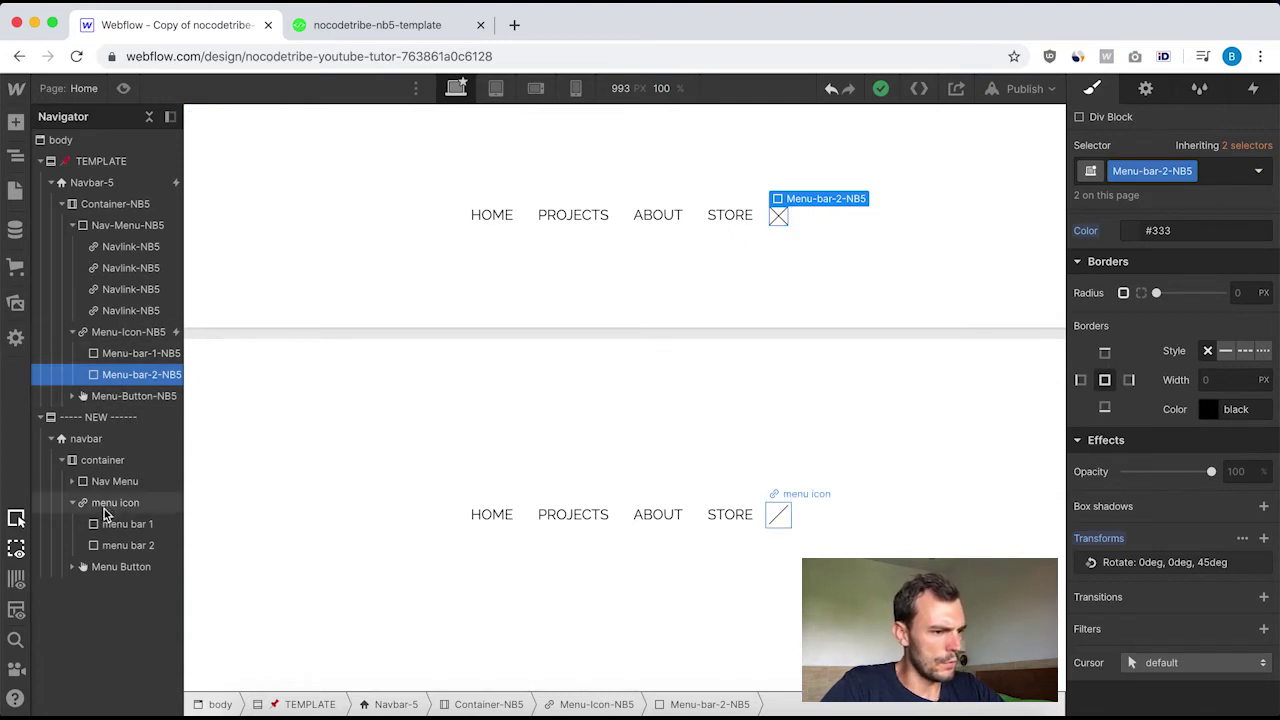
pyautogui.click(120, 545)
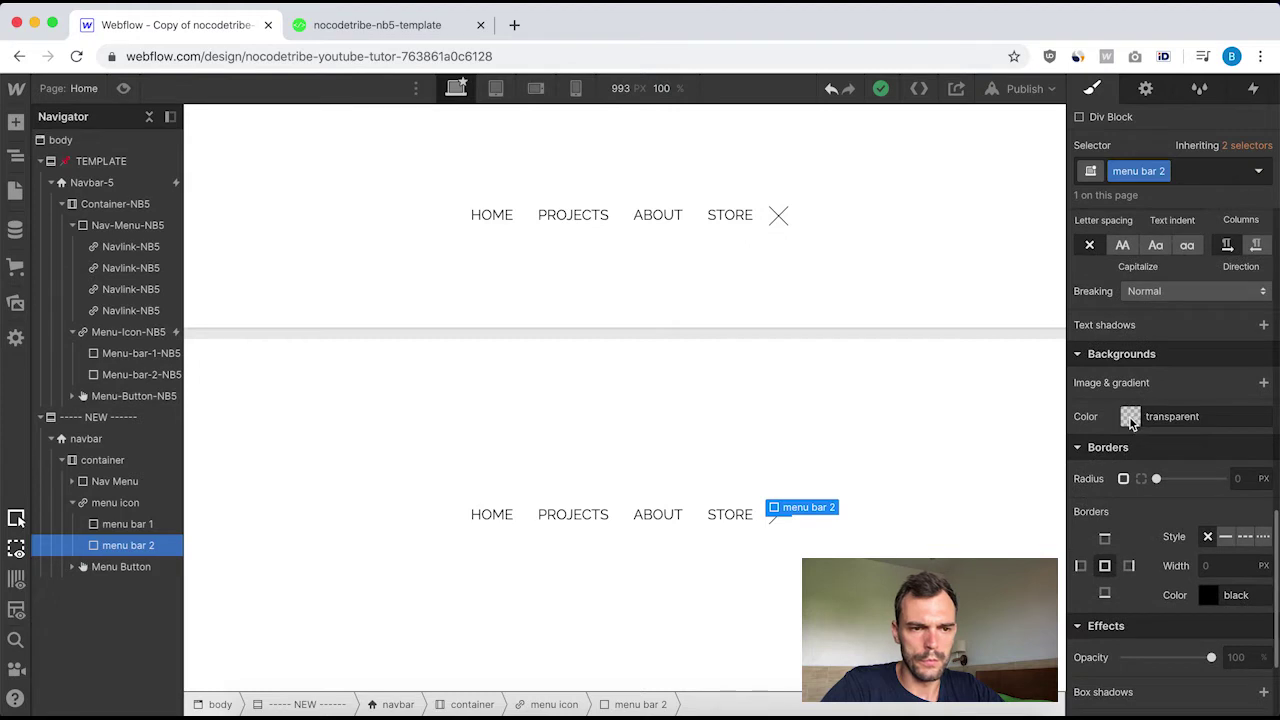
# Give menu bar 2 a #333 background colour.
pyautogui.click(1130, 417)
pyautogui.moveTo(1085, 546); pyautogui.dragTo(1074, 547)
pyautogui.click(1097, 634)
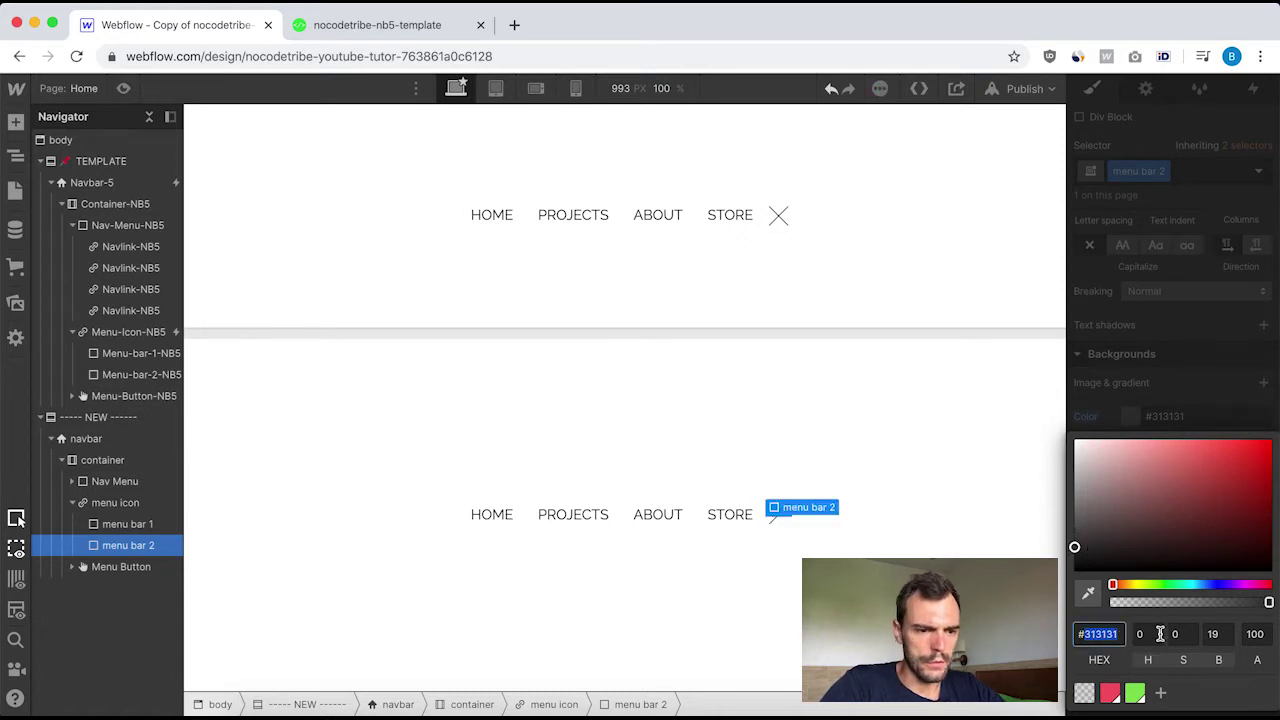
pyautogui.write('#3333')
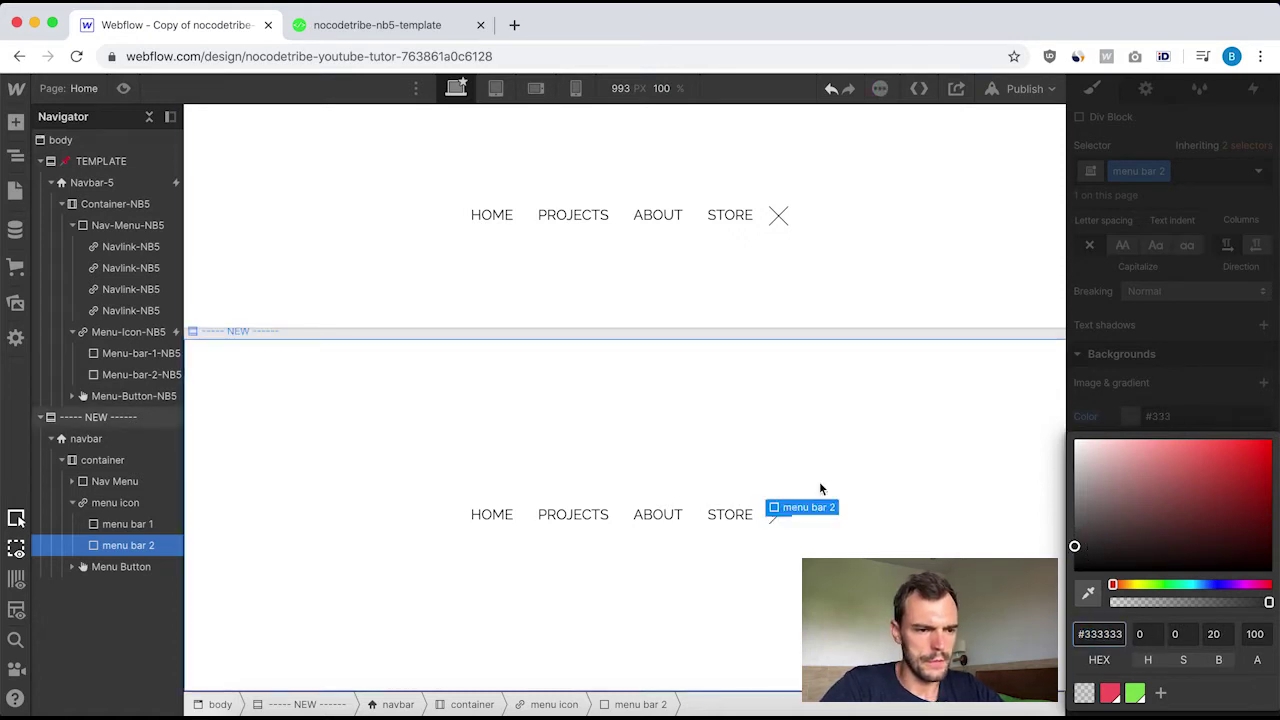
pyautogui.press('Return')
pyautogui.click(1225, 400)
# Add a 45deg Z rotation transform to menu bar 2.
pyautogui.scroll(-4, 1172, 570)
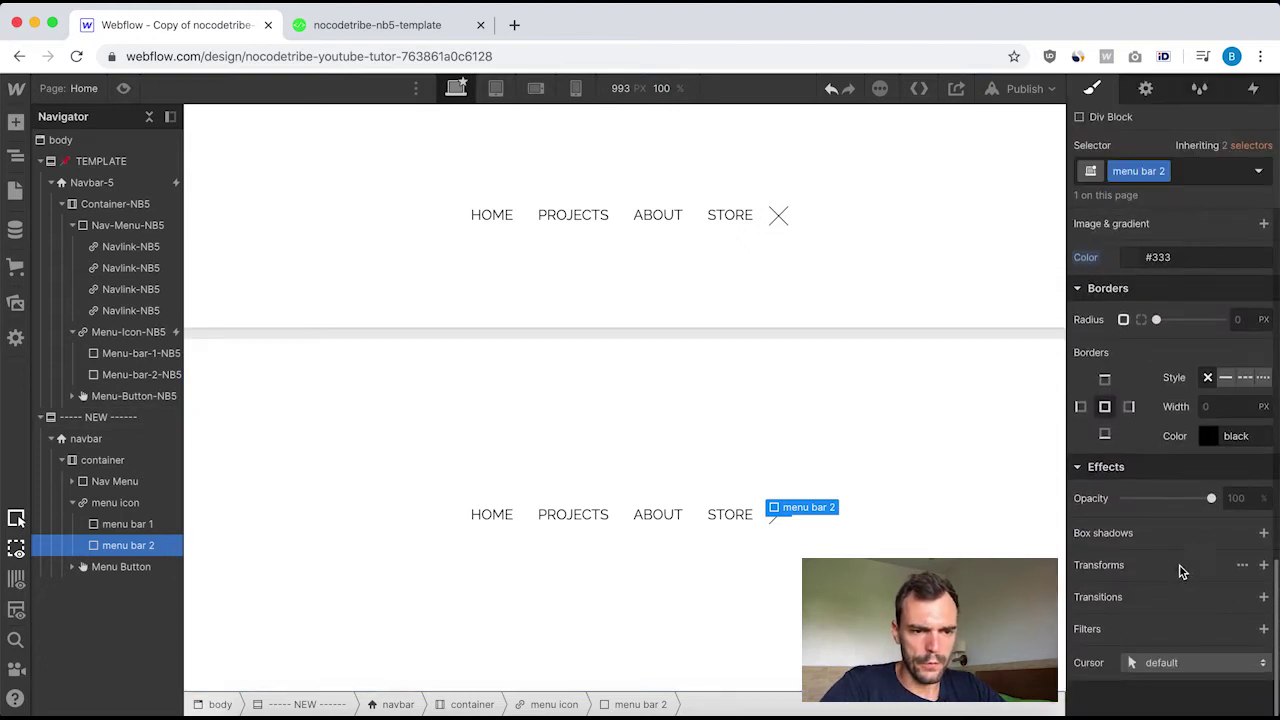
pyautogui.click(1263, 565)
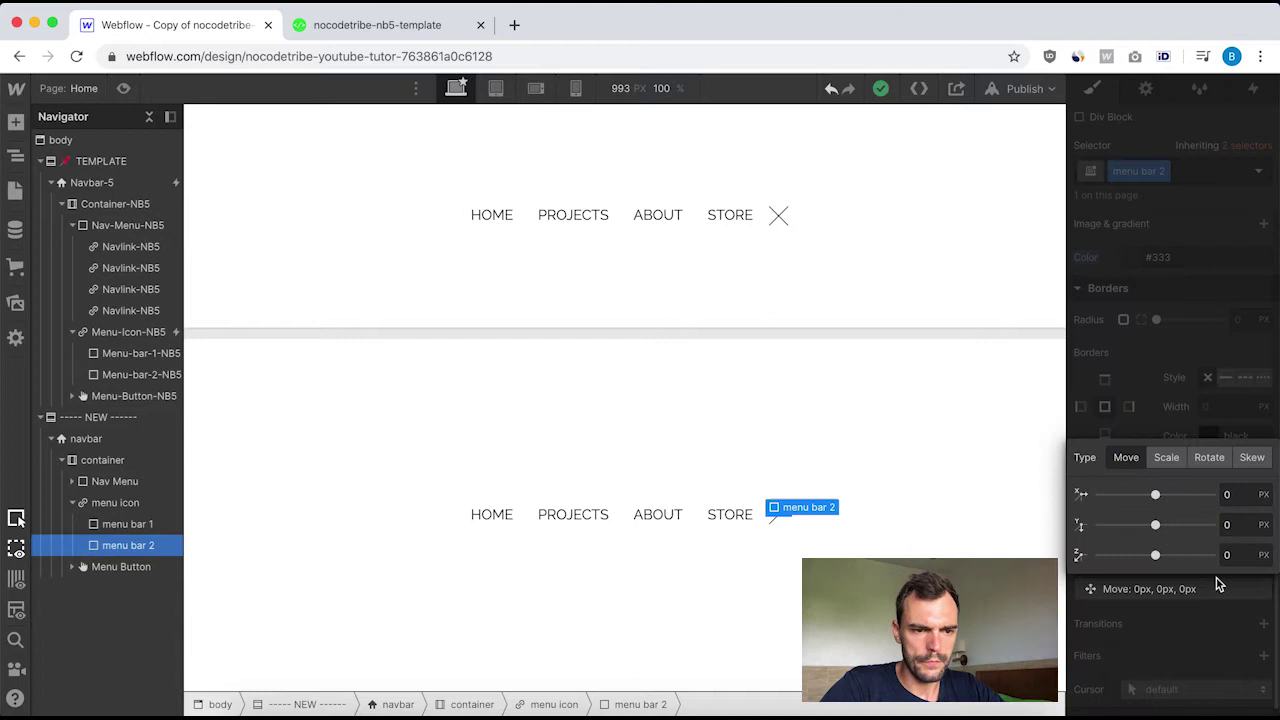
pyautogui.click(1212, 458)
pyautogui.click(1238, 555)
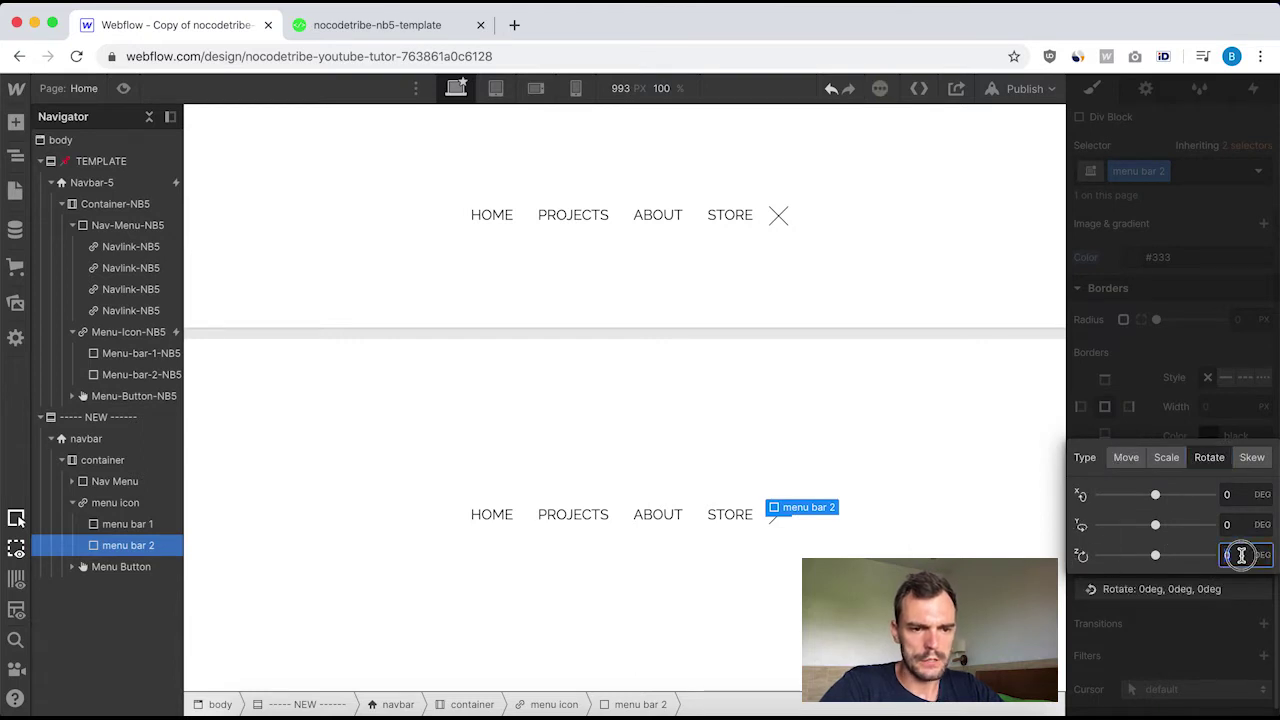
pyautogui.write('45')
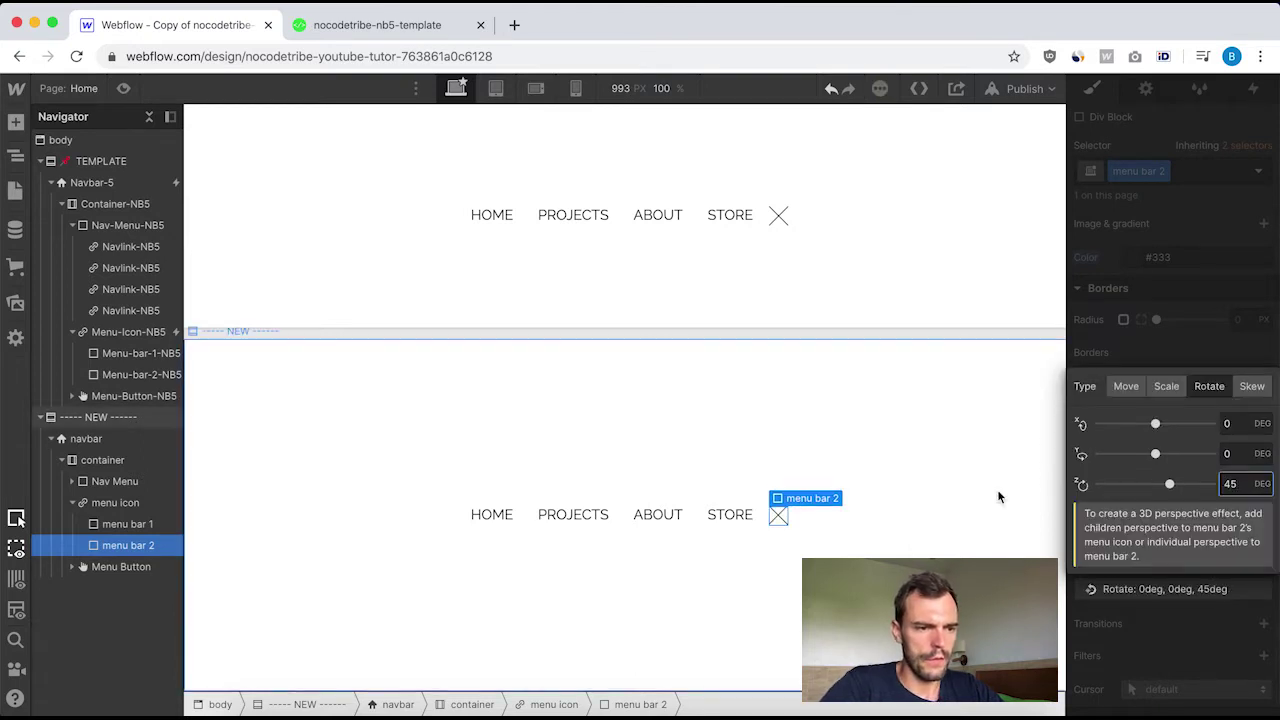
pyautogui.click(1185, 340)
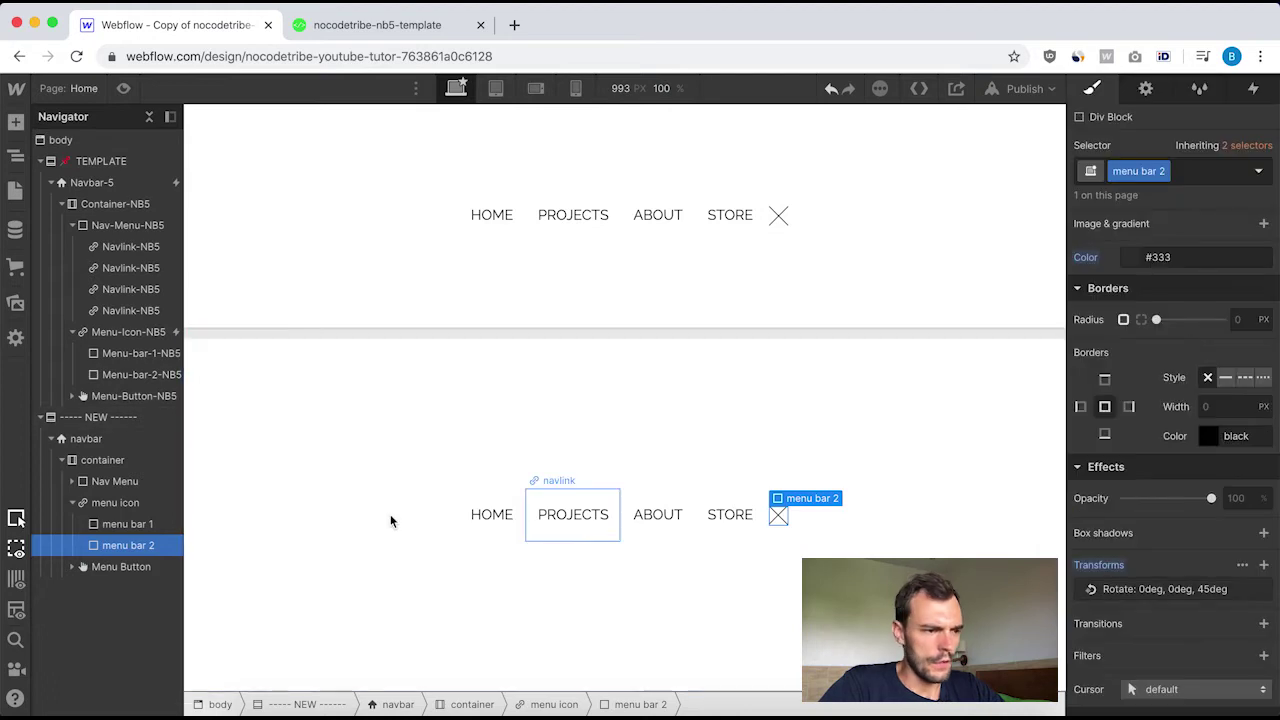
pyautogui.click(132, 524)
# Replace menu bar 1's #3a3a3a background with #333 so it matches menu bar 2.
pyautogui.scroll(3, 1152, 494)
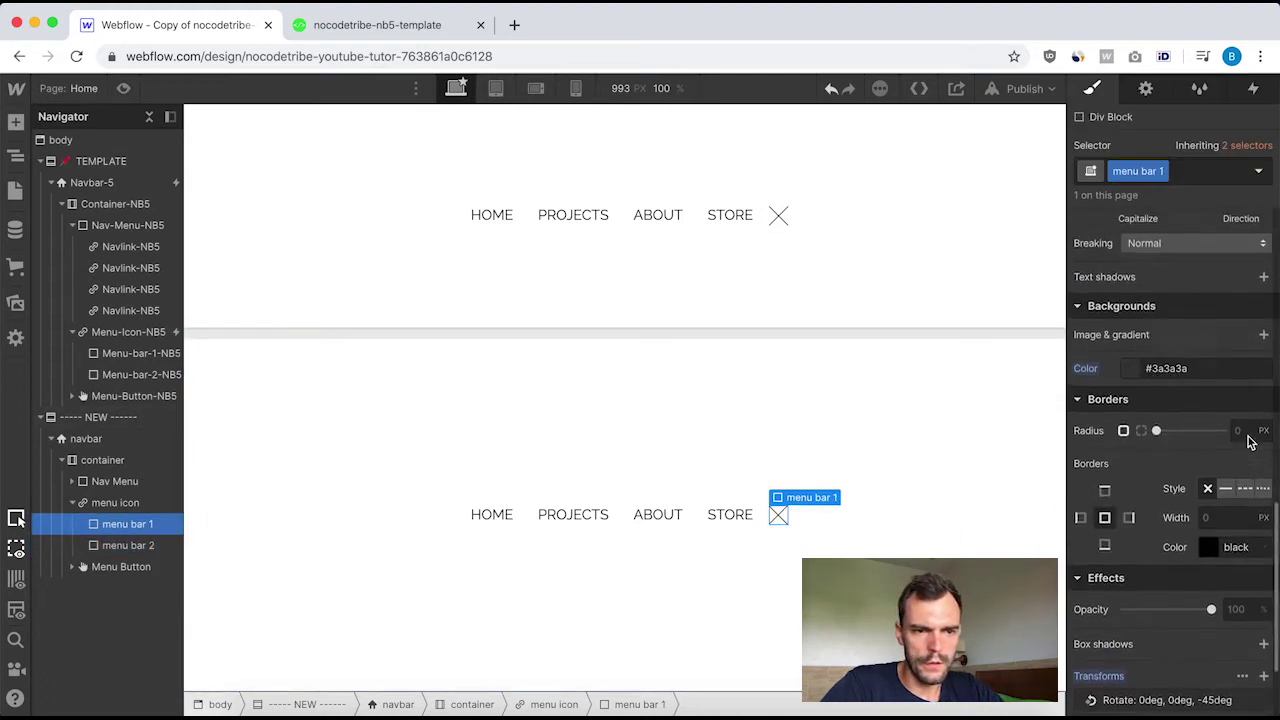
pyautogui.click(1160, 372)
pyautogui.moveTo(1151, 372); pyautogui.dragTo(1276, 372)
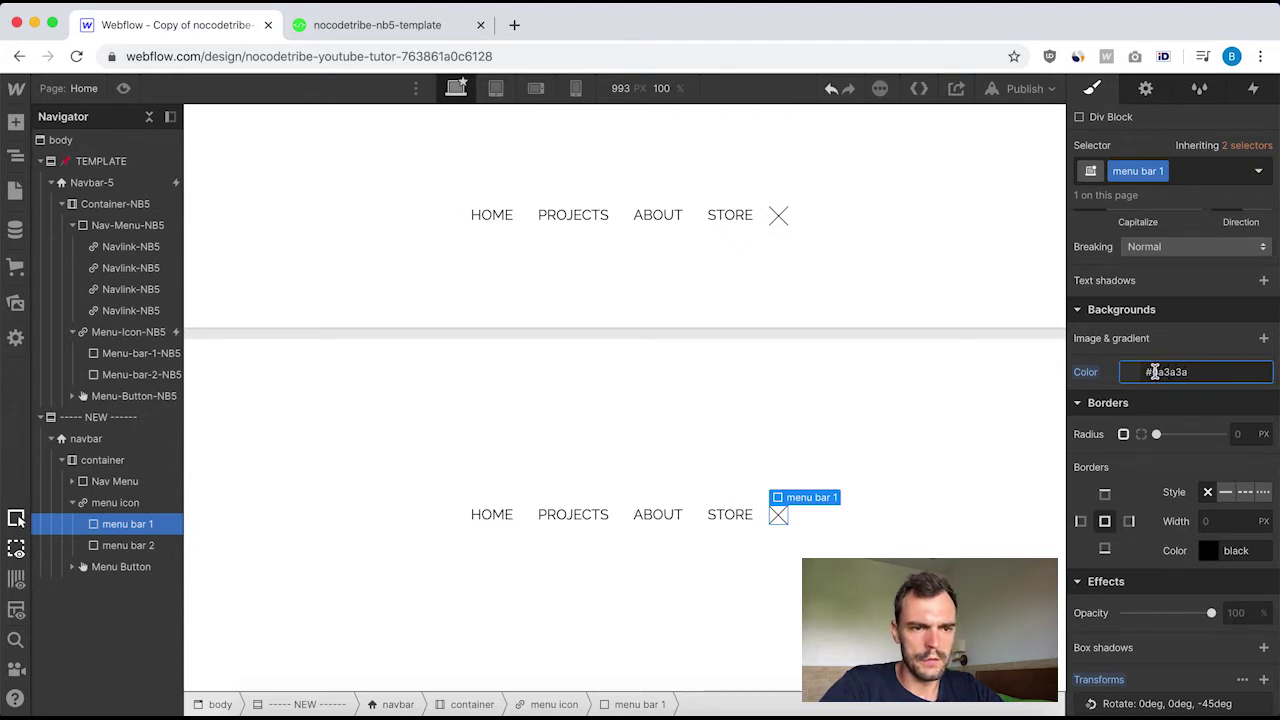
pyautogui.moveTo(1154, 372); pyautogui.dragTo(1206, 372)
pyautogui.write('#33')
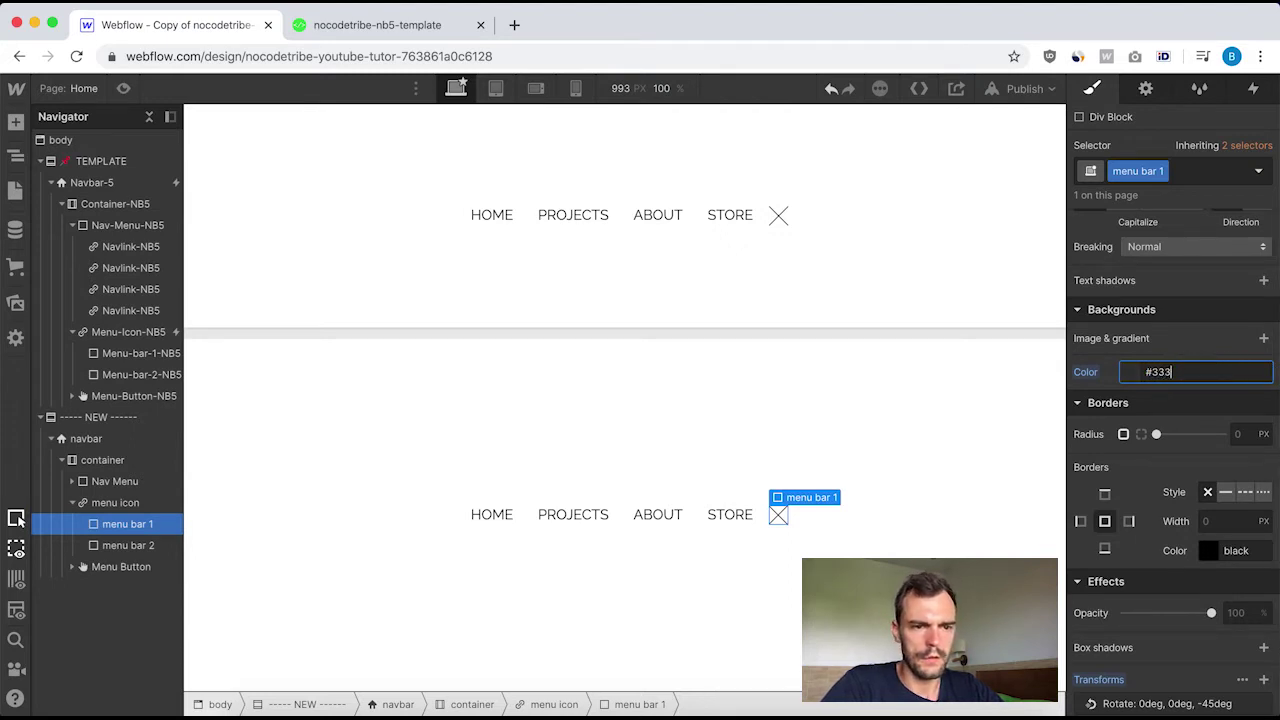
pyautogui.write('3')
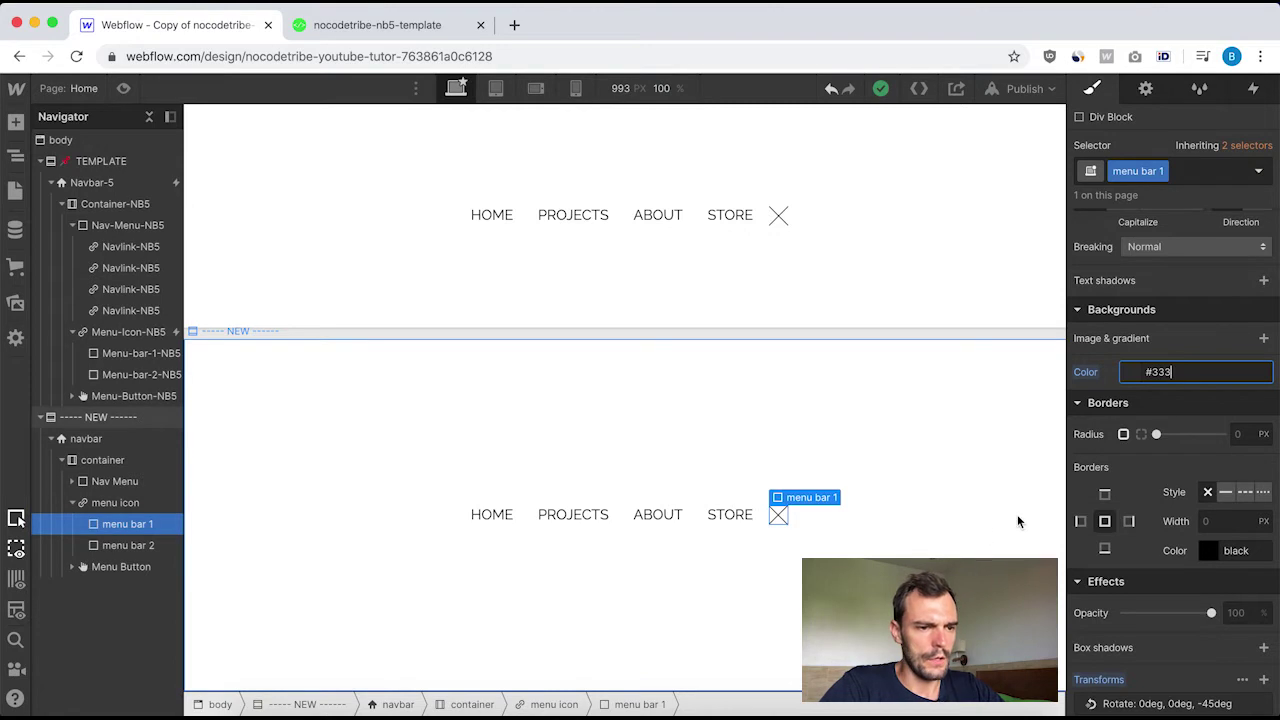
pyautogui.click(926, 492)
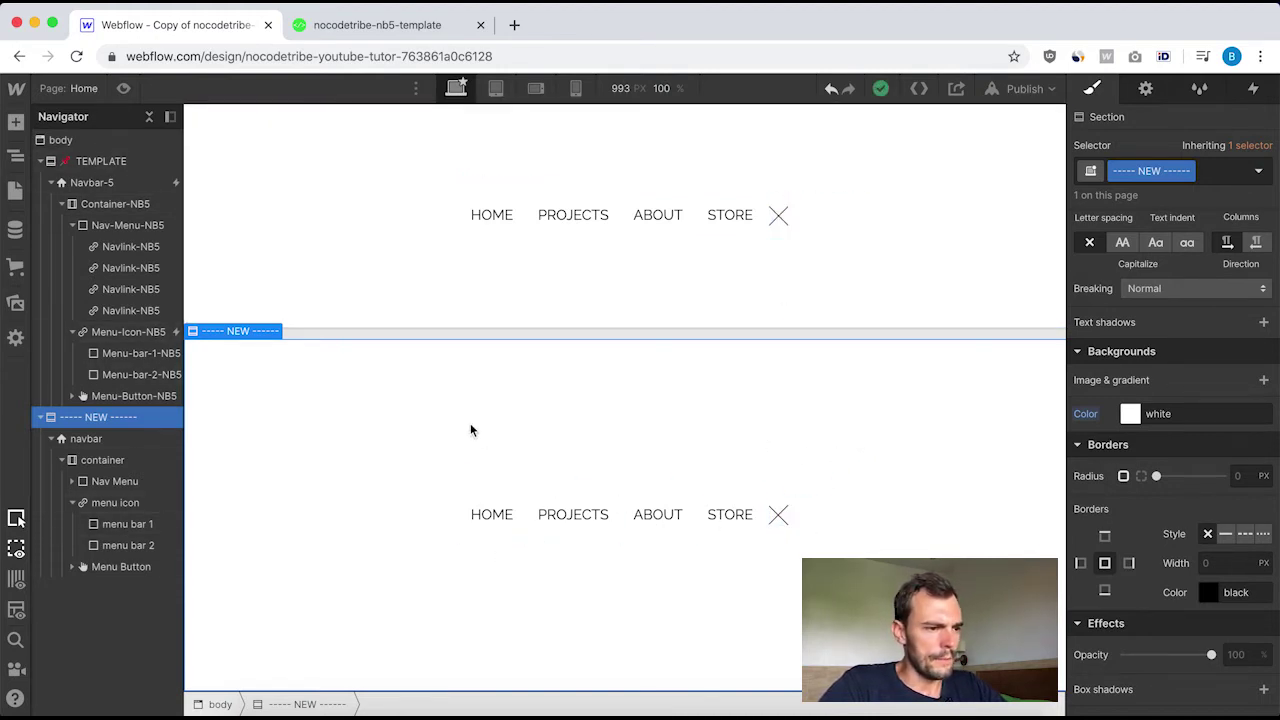
# Show the template Menu-Button-NB5's navbar settings: Drop Down, ease easing, 0 ms duration.
pyautogui.click(75, 398)
pyautogui.click(125, 400)
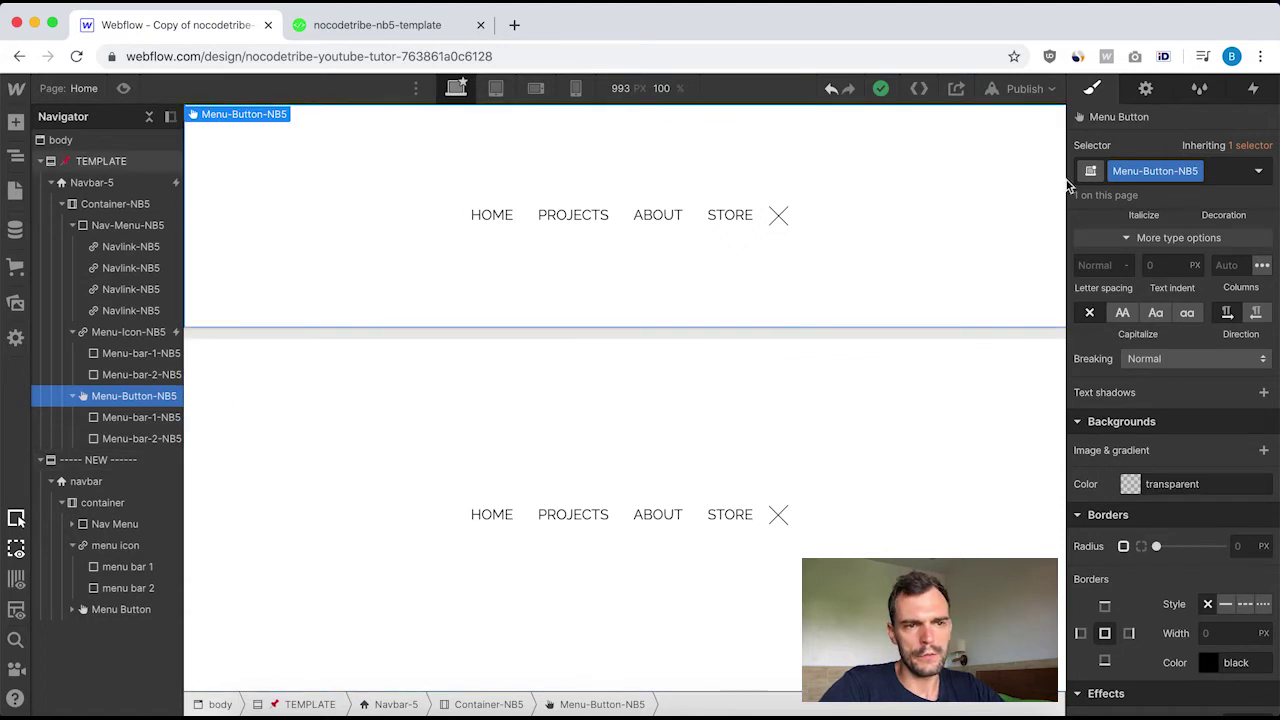
pyautogui.click(1148, 89)
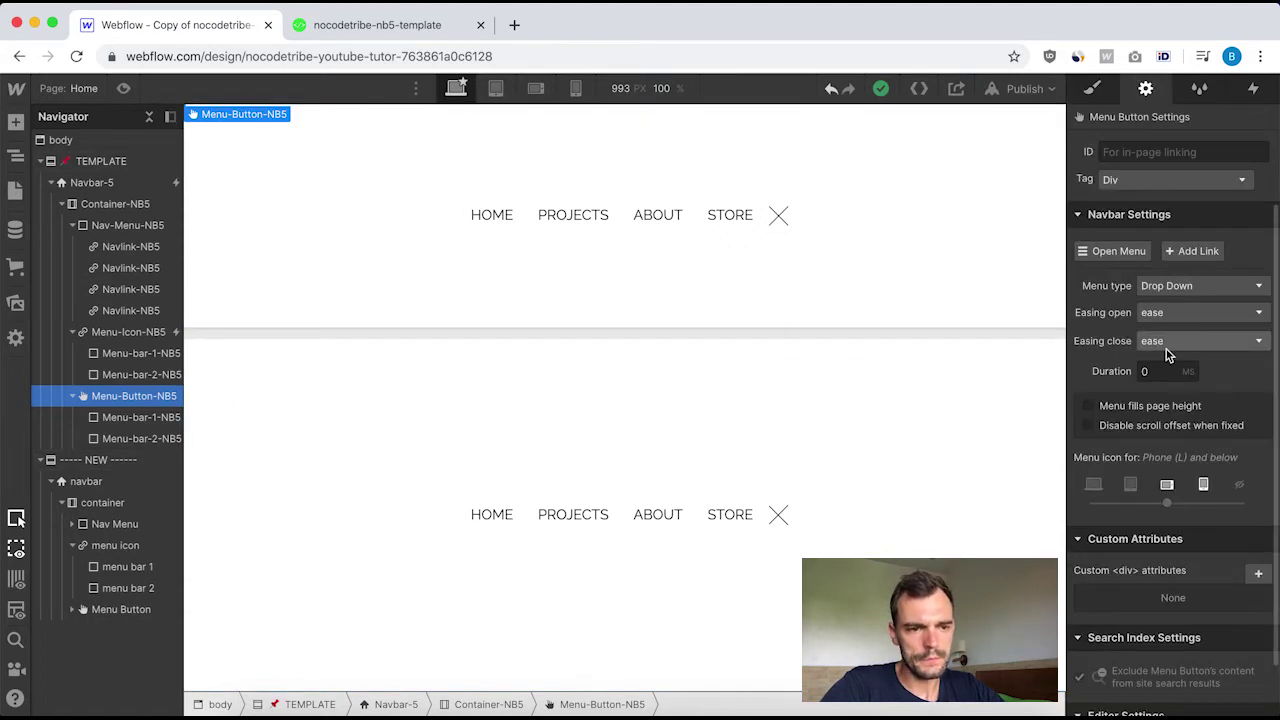
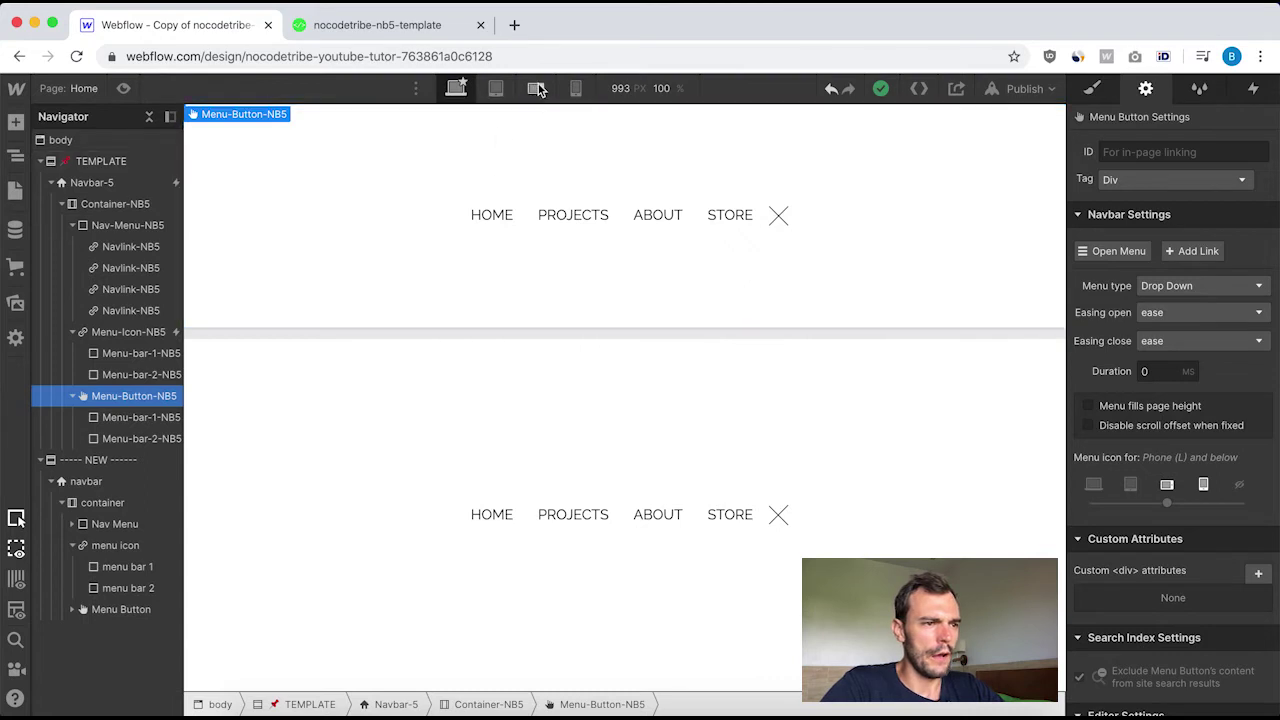
# Compare the layout at Tablet and Mobile Landscape widths, ending on Mobile Landscape.
pyautogui.click(495, 88)
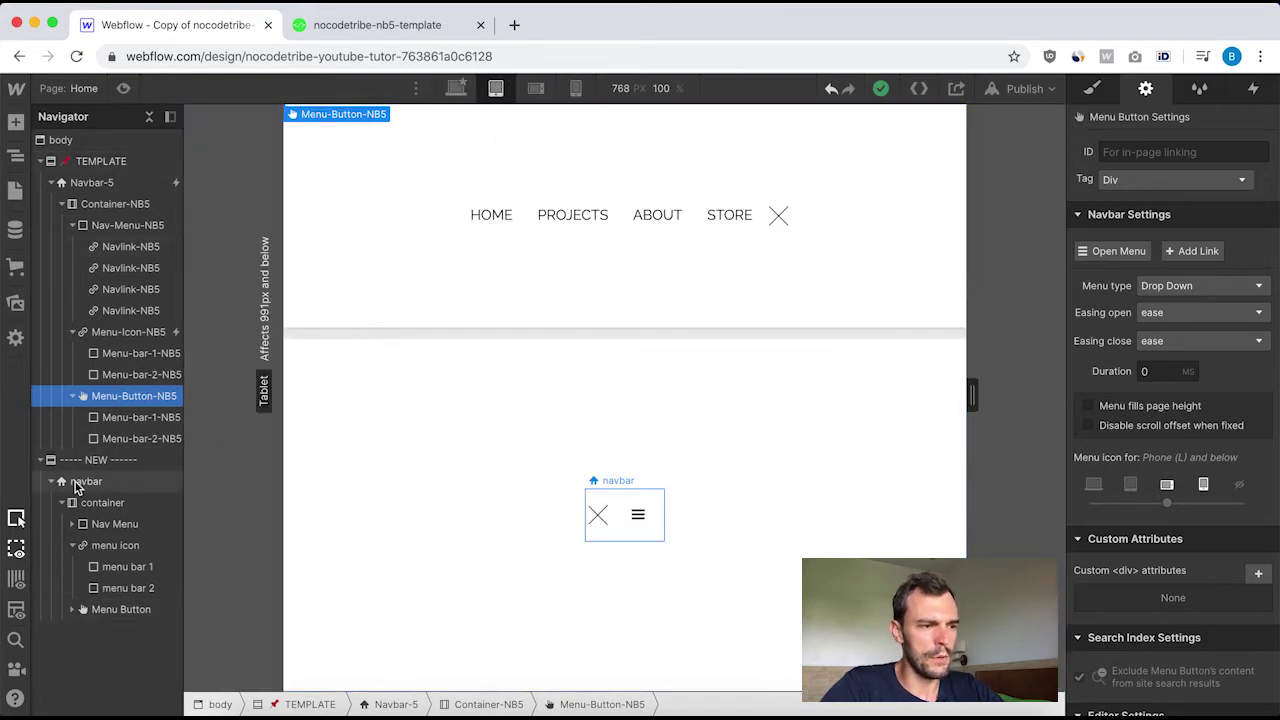
pyautogui.click(538, 89)
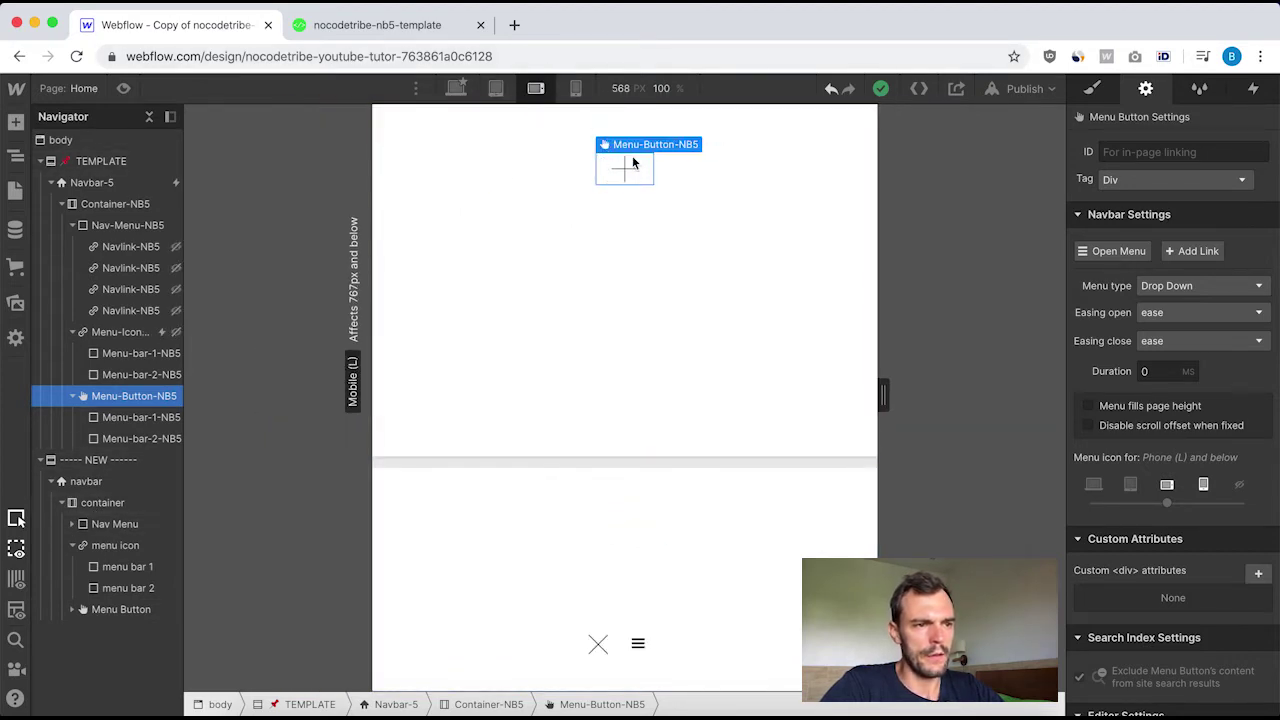
pyautogui.click(496, 89)
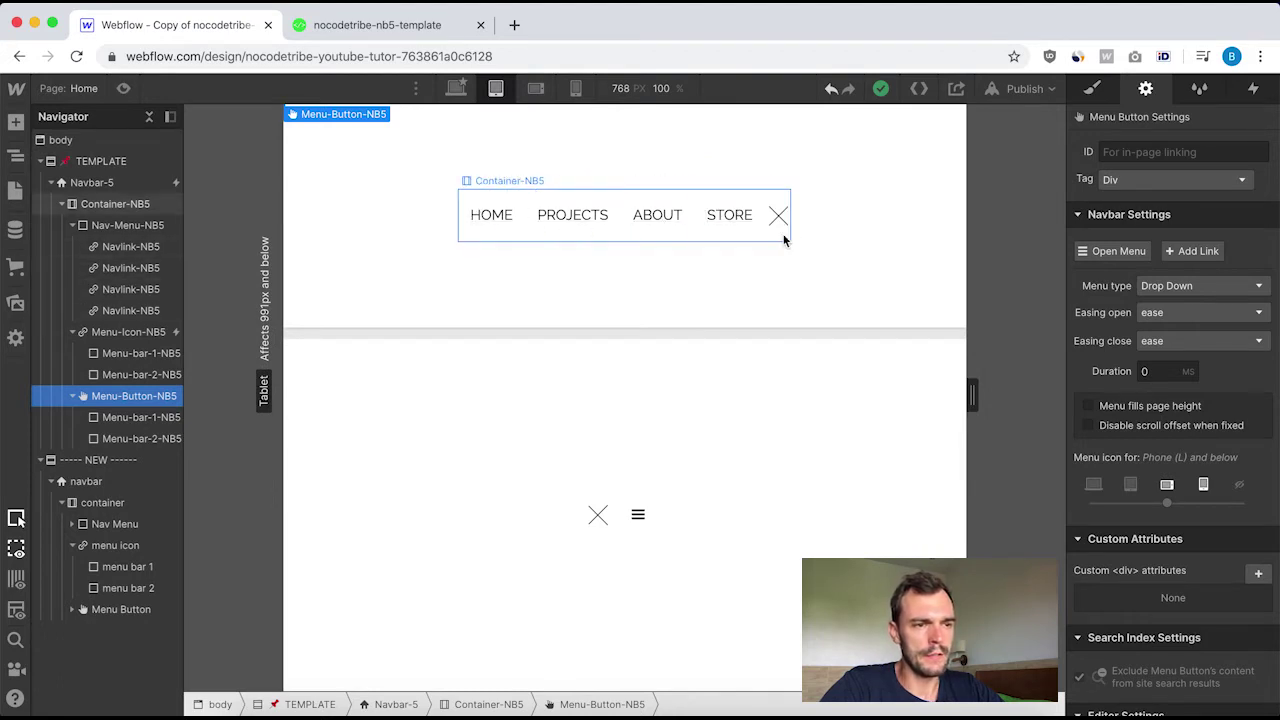
pyautogui.click(536, 88)
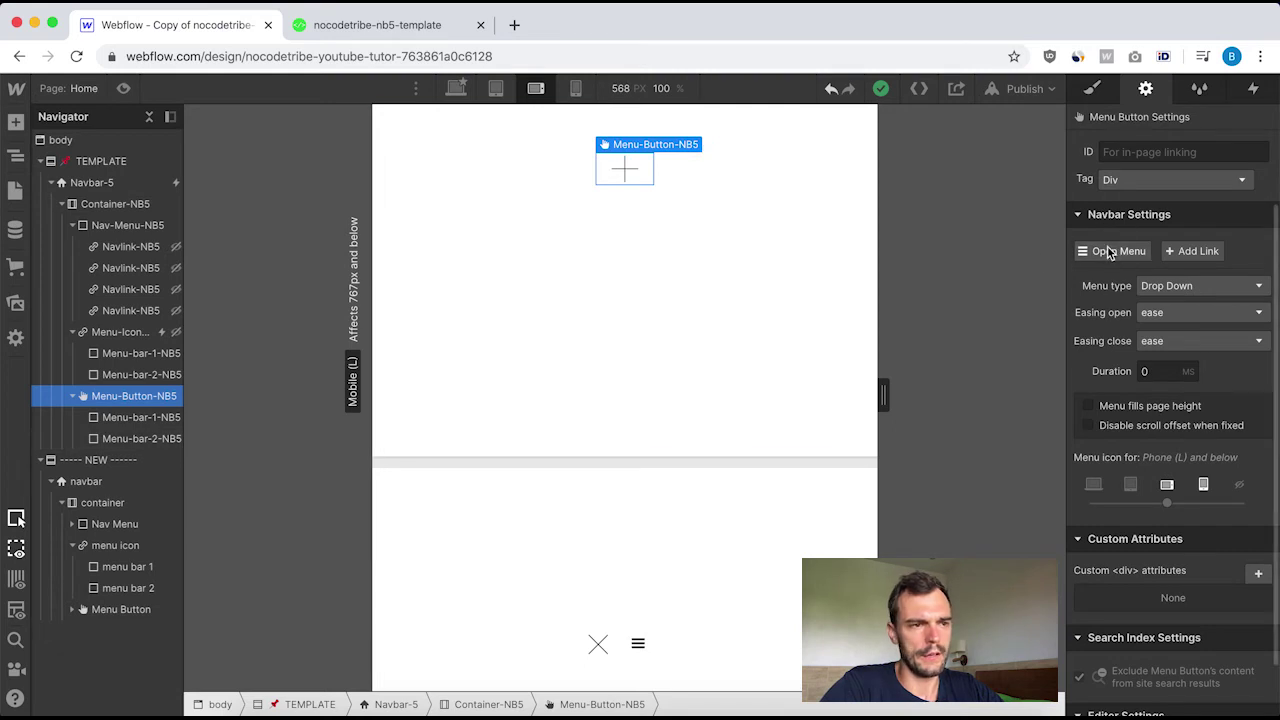
# Select the template's Menu-Button-NB5 and enter Preview.
pyautogui.click(732, 249)
pyautogui.click(651, 176)
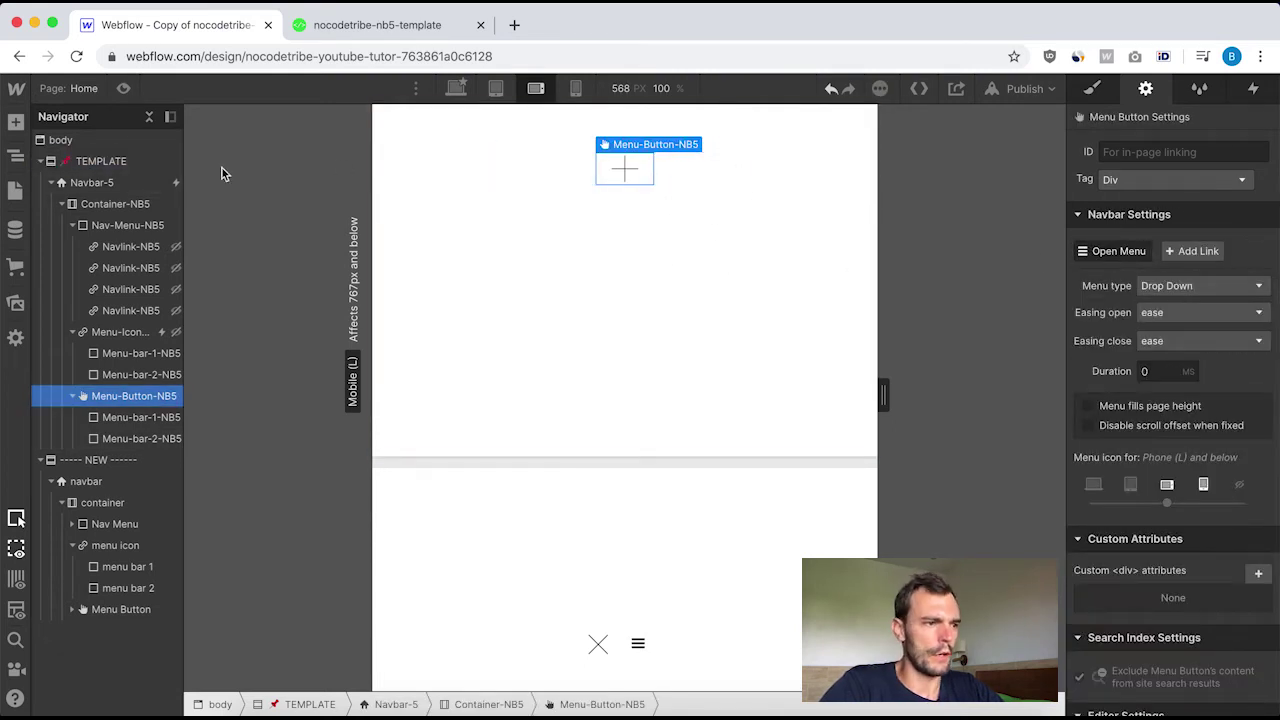
pyautogui.click(122, 90)
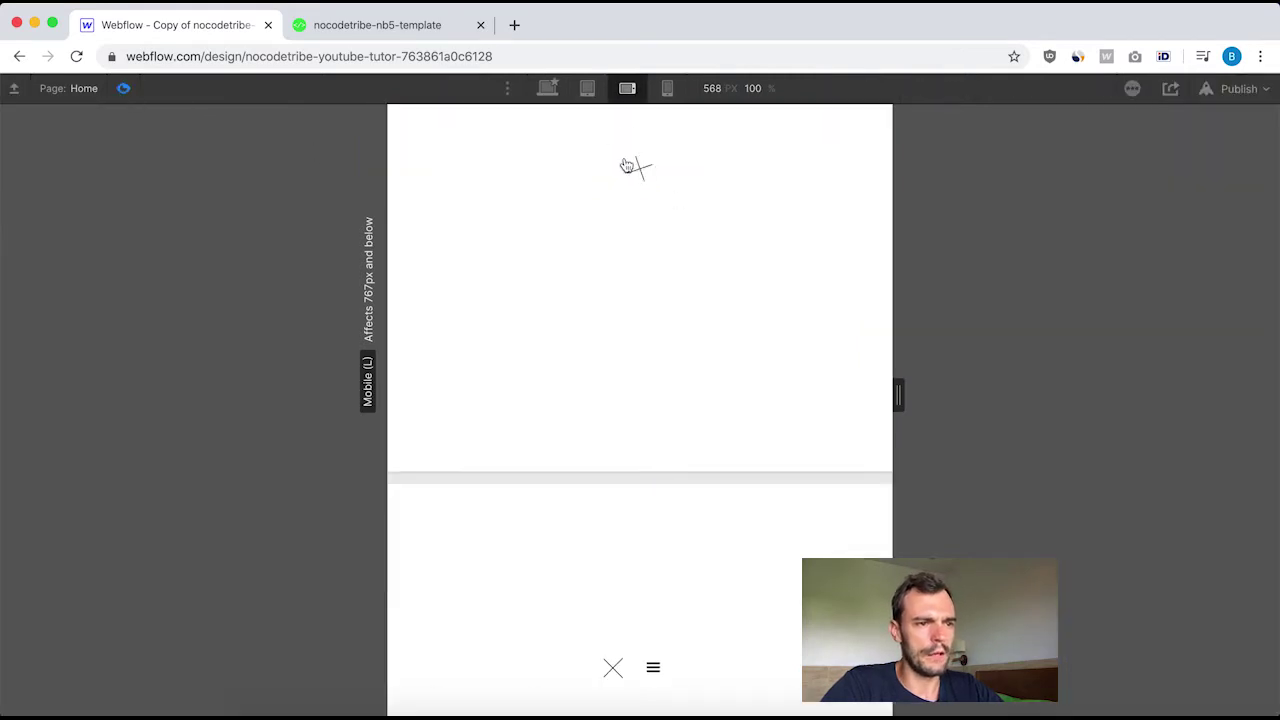
# In Preview, open and close the mobile menu, check desktop width, then exit Preview.
pyautogui.click(636, 167)
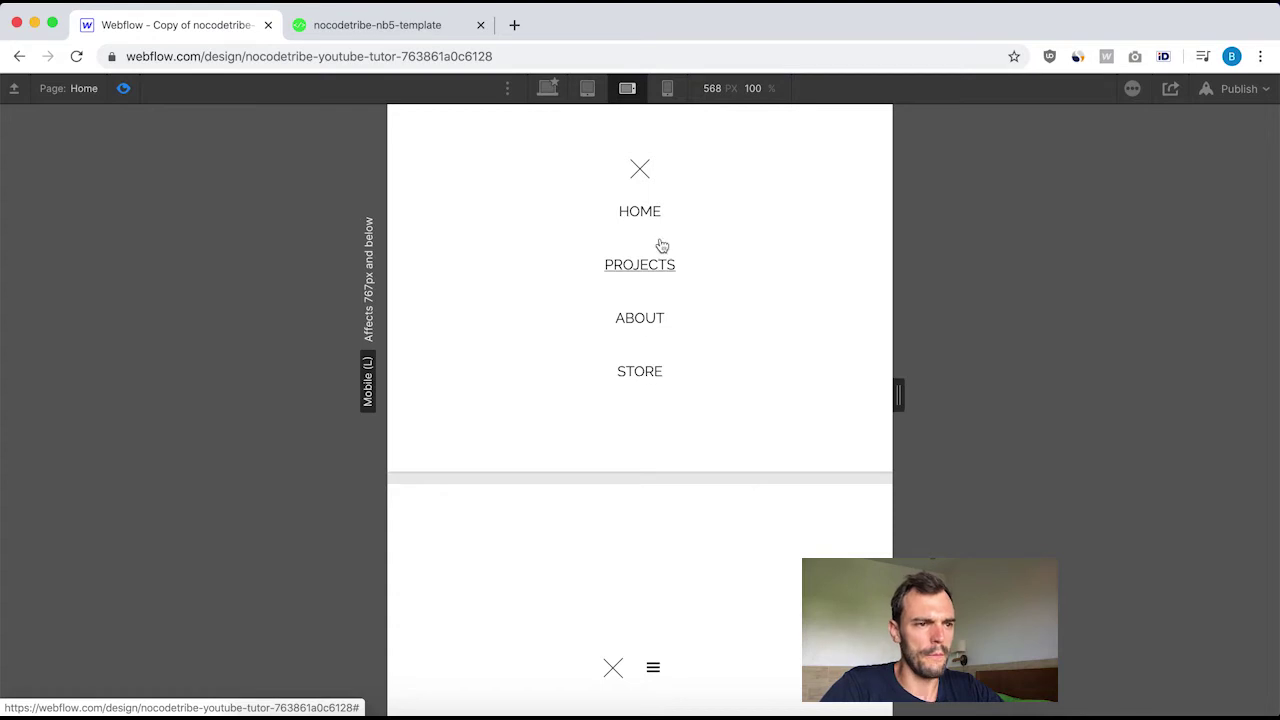
pyautogui.click(640, 169)
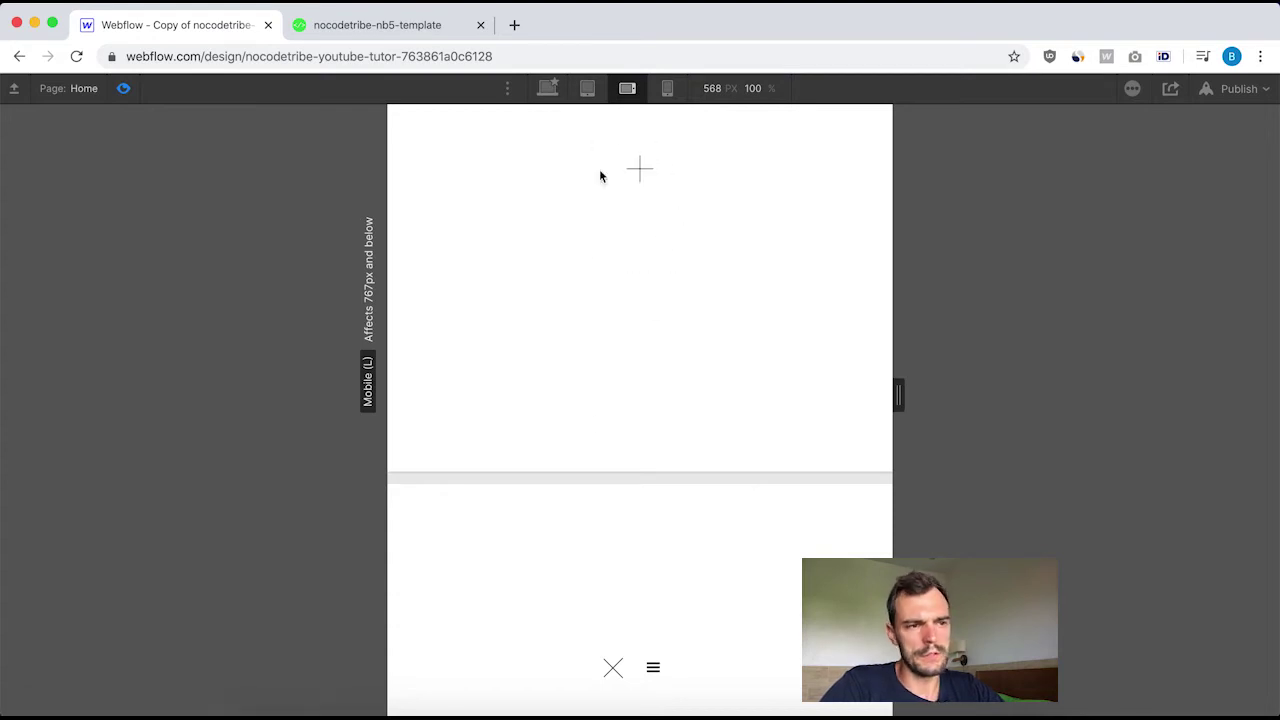
pyautogui.click(550, 88)
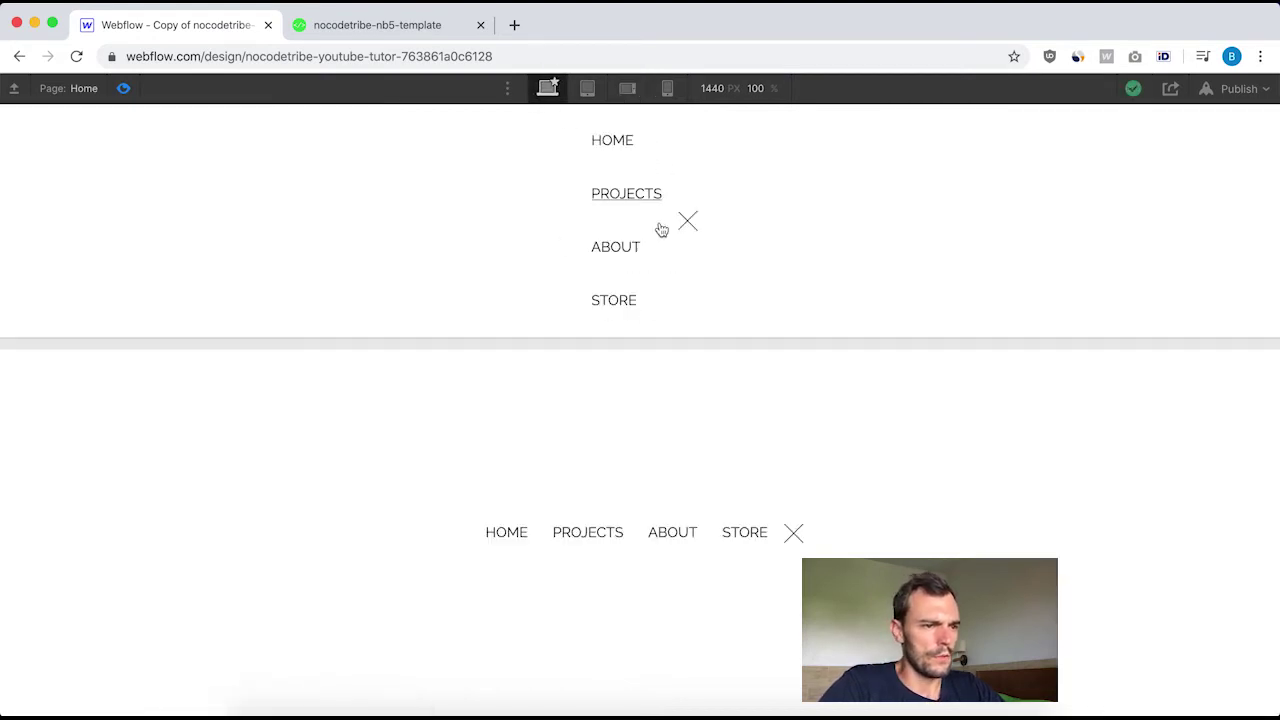
pyautogui.click(125, 89)
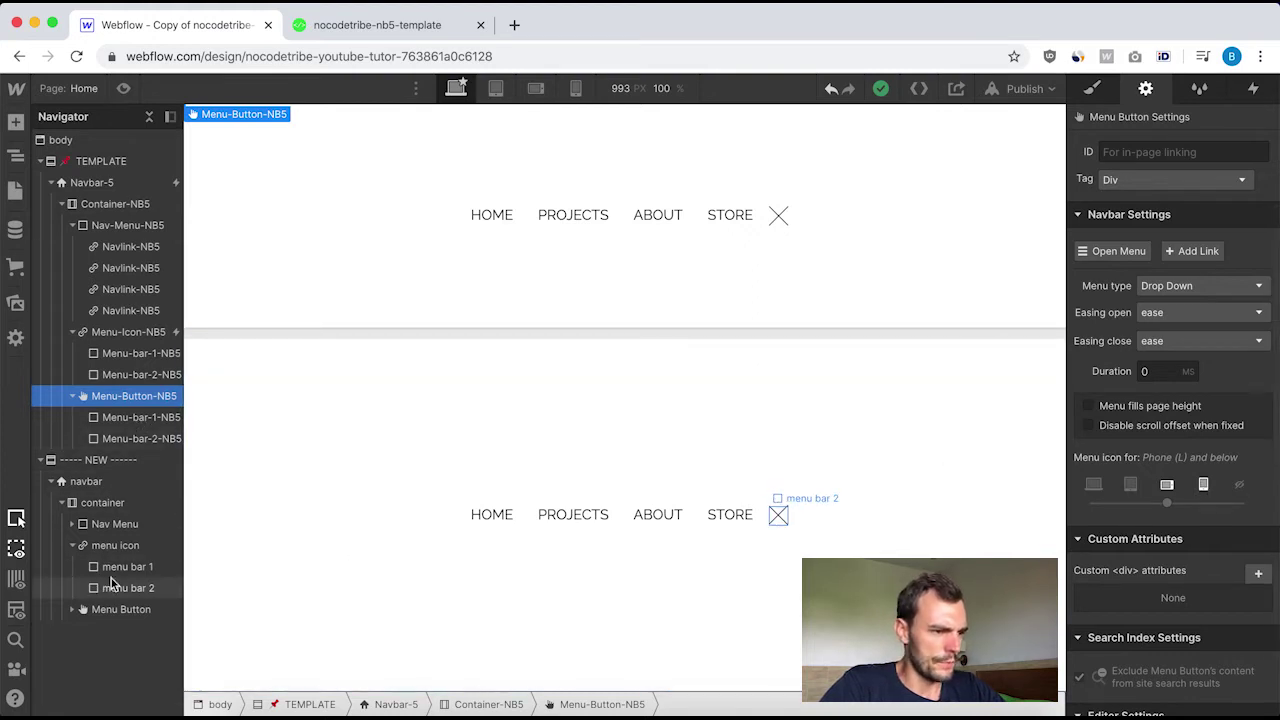
# Compare the style properties of the template menu icon's first bar with the new menu button's bar.
pyautogui.click(125, 420)
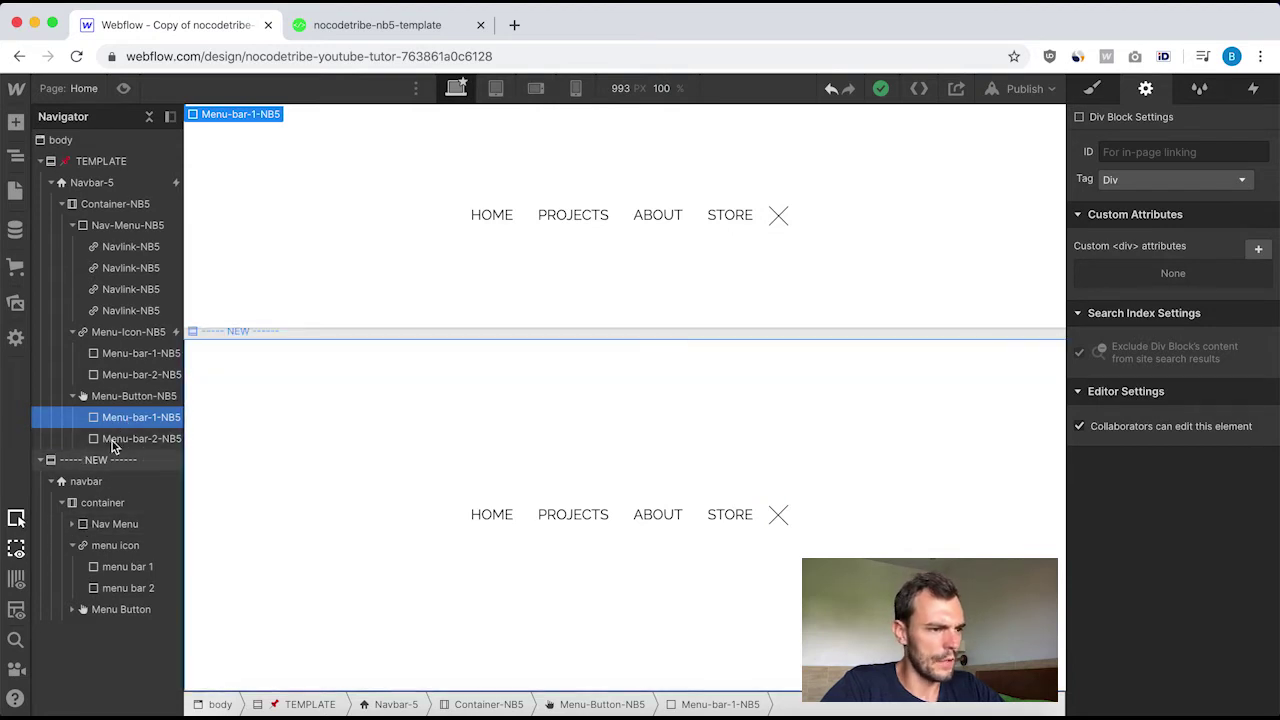
pyautogui.click(138, 356)
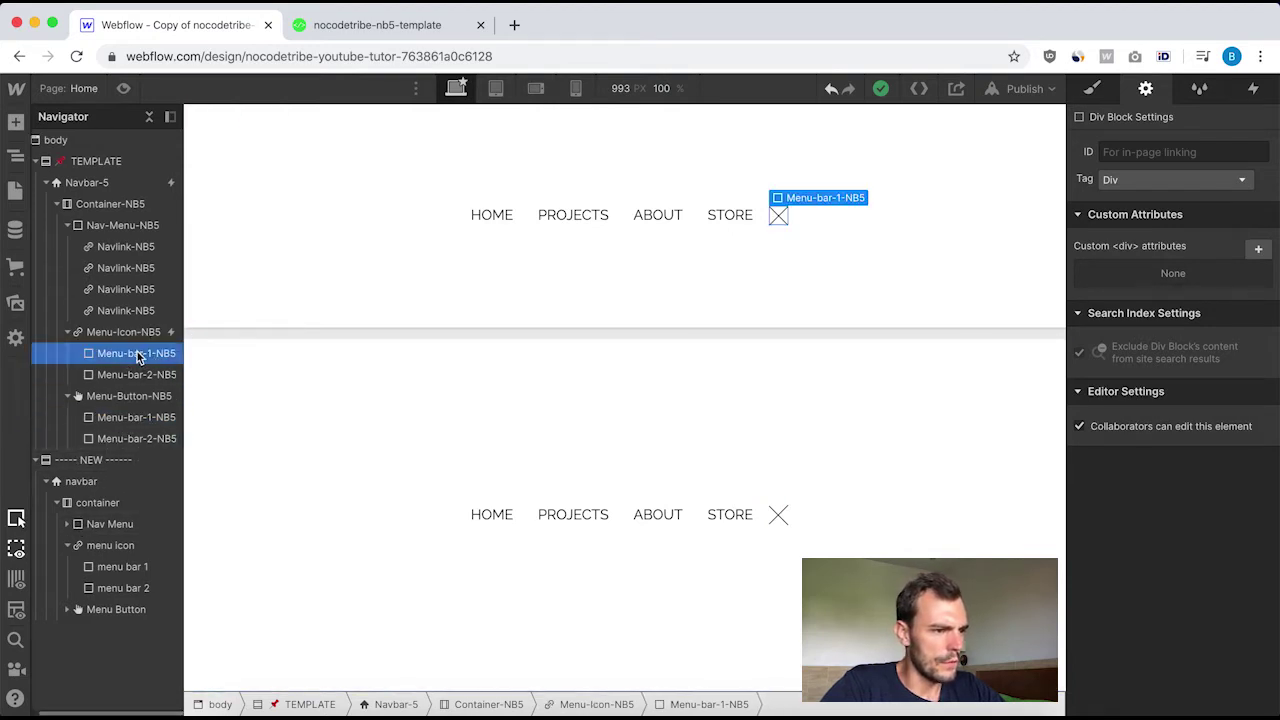
pyautogui.click(1092, 88)
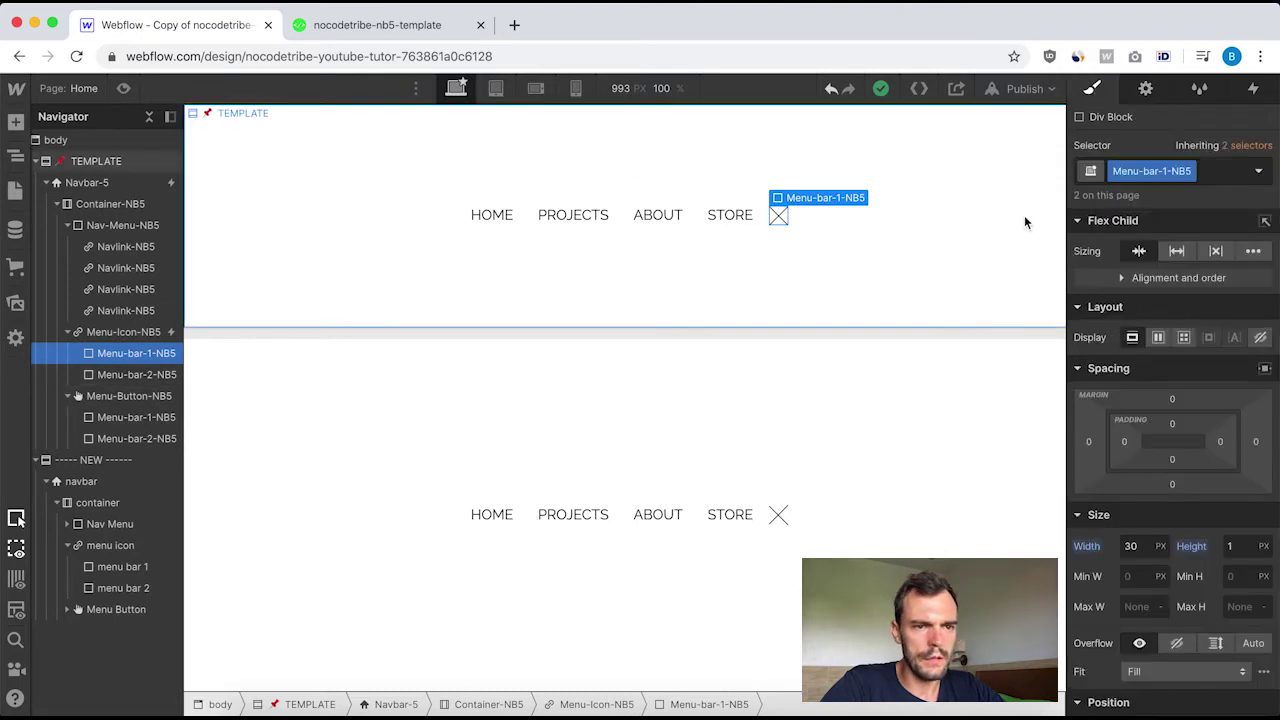
pyautogui.click(140, 418)
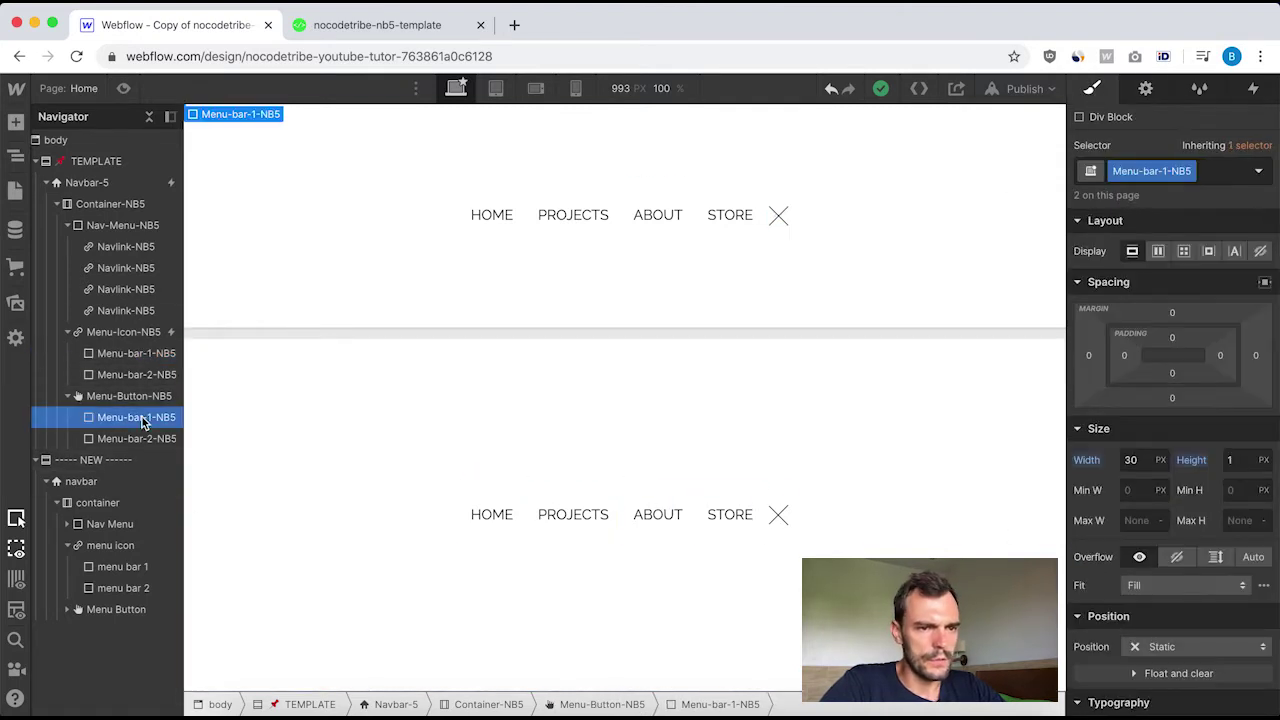
pyautogui.click(137, 357)
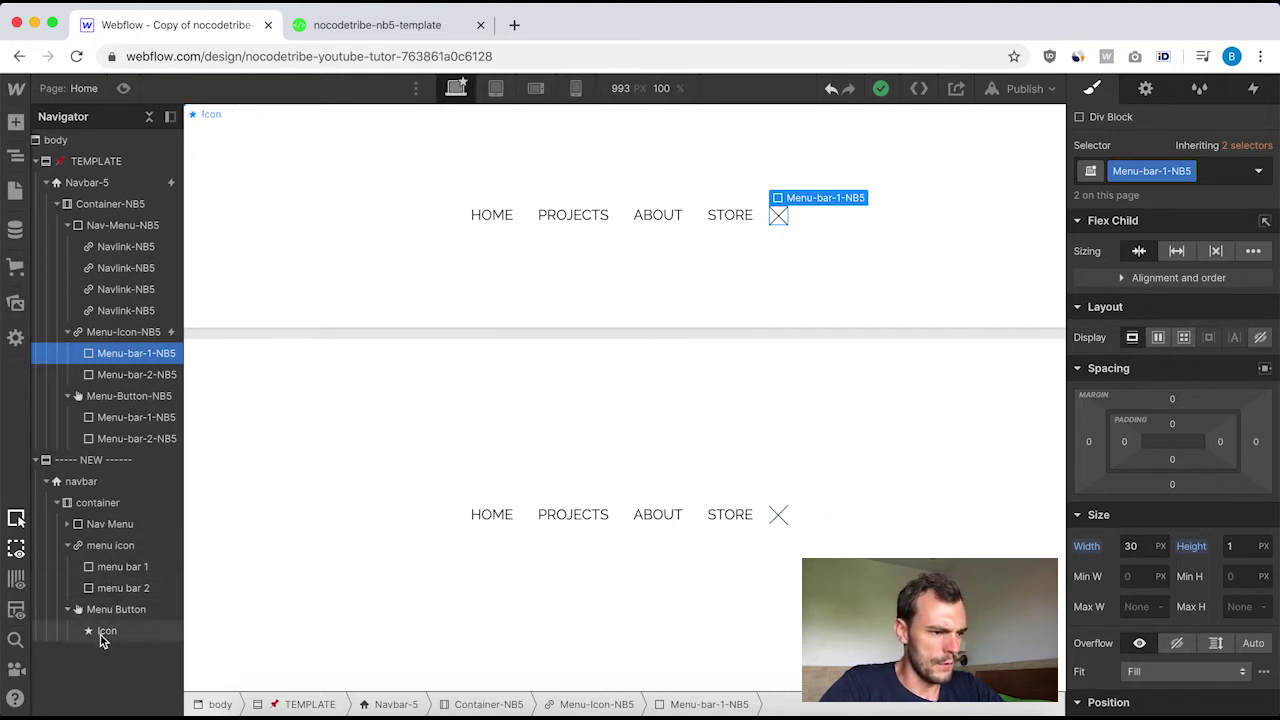
# Delete Menu Button's default Icon and copy menu bar 1 and menu bar 2 into it.
pyautogui.click(102, 631)
pyautogui.press('Delete')
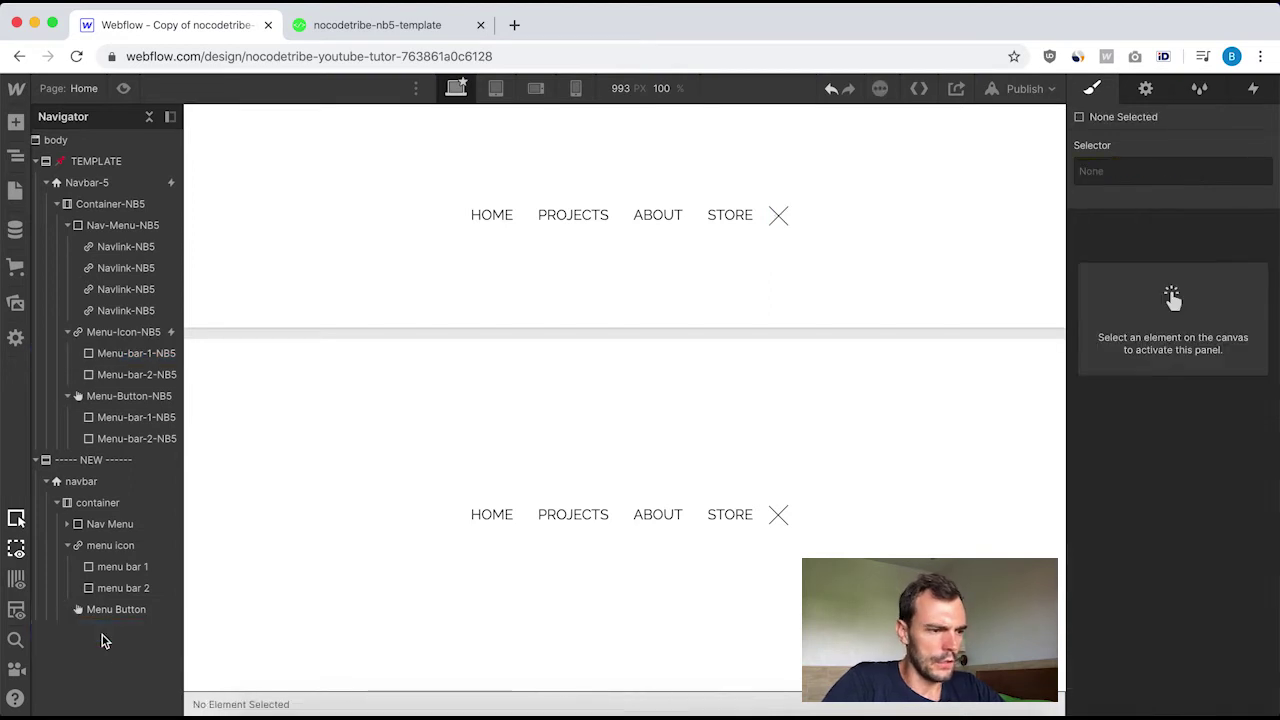
pyautogui.click(108, 566)
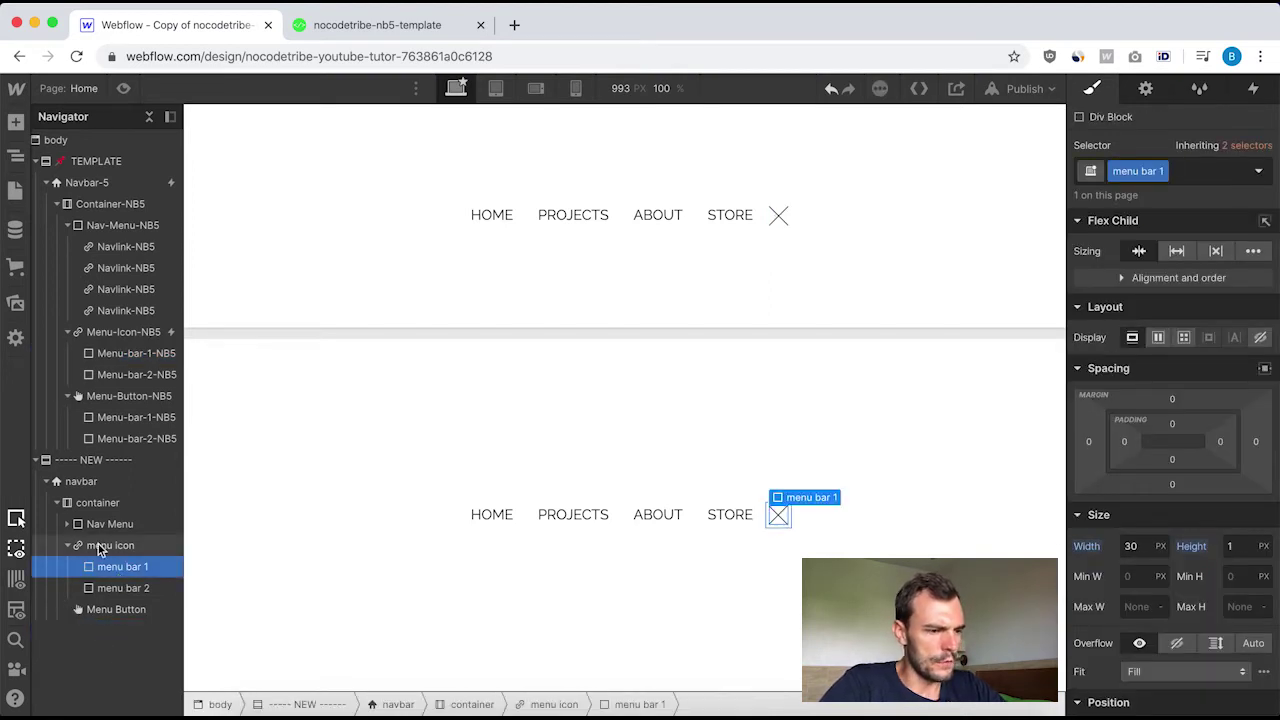
pyautogui.click(101, 616)
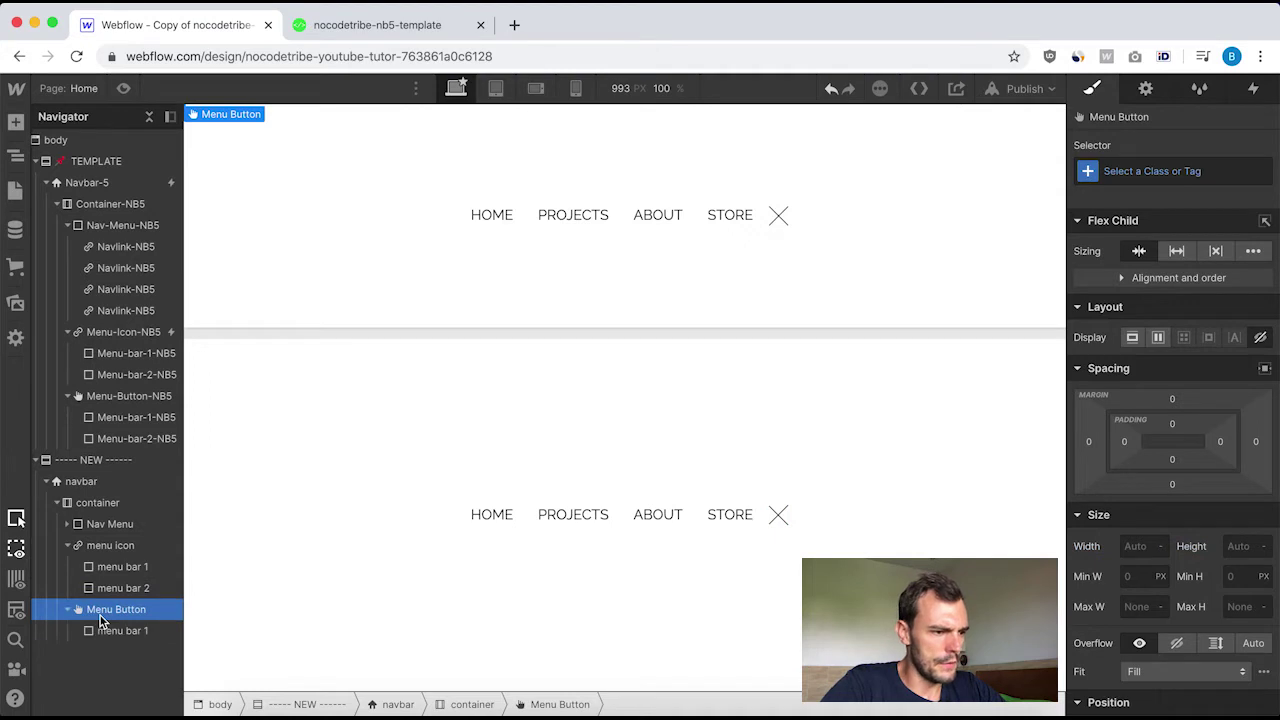
pyautogui.click(123, 589)
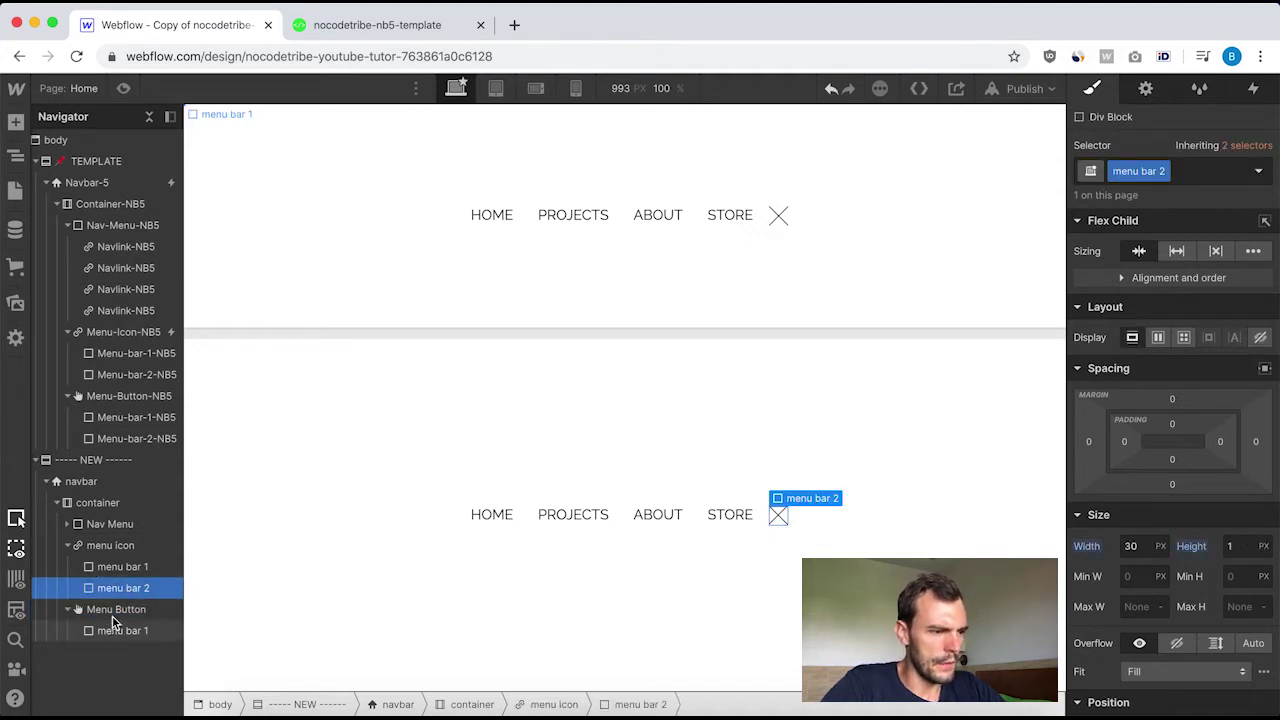
pyautogui.click(113, 614)
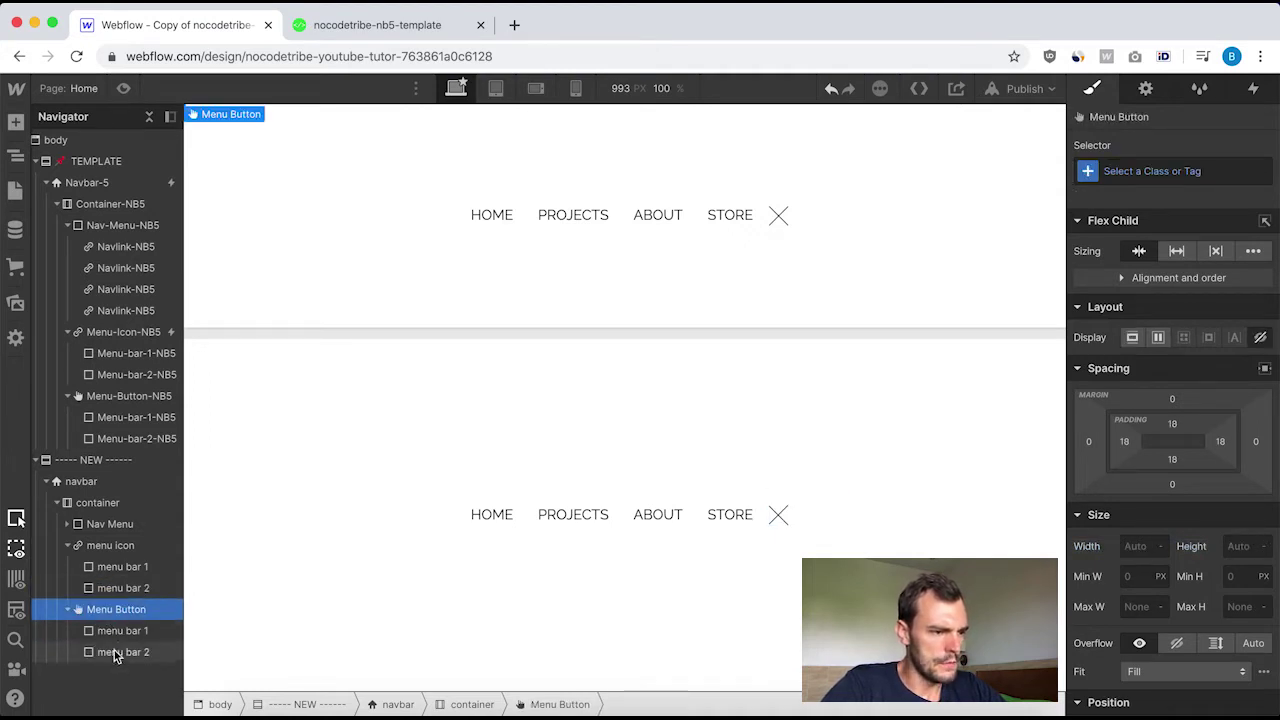
pyautogui.click(1145, 88)
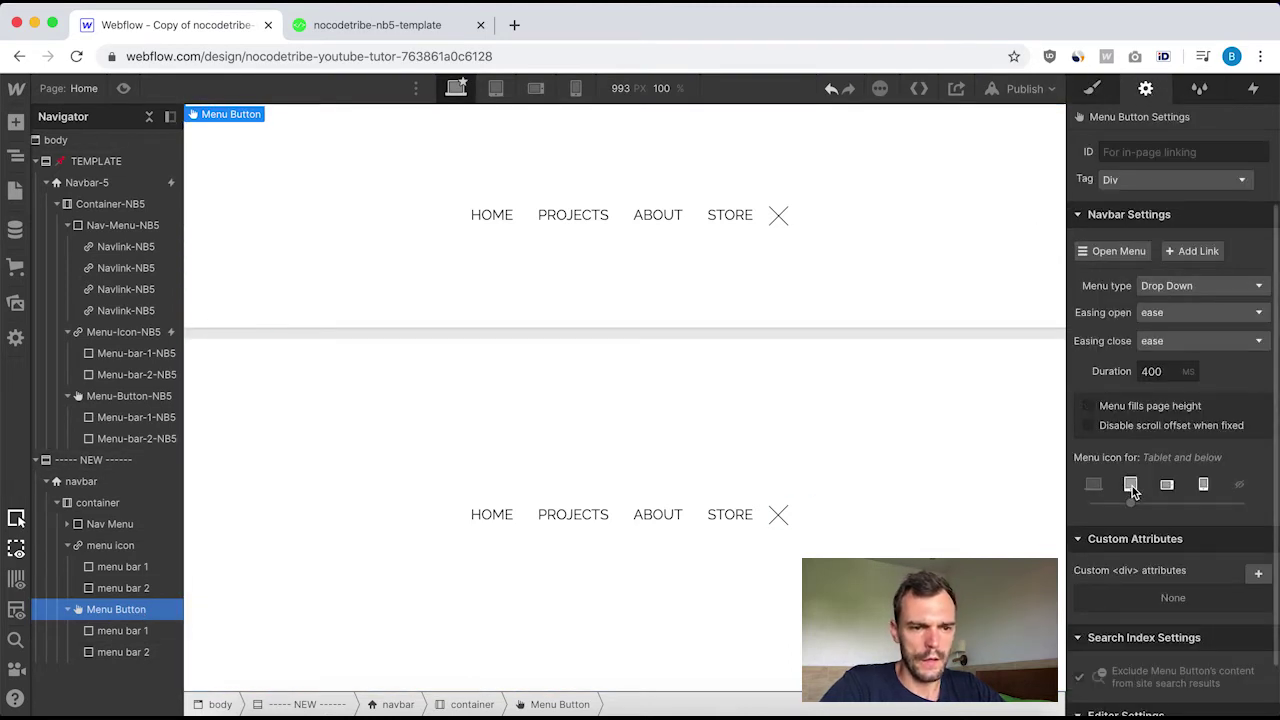
# Set 'Menu icon for' to Phone (L), then select the new menu icon at Mobile Landscape width.
pyautogui.click(1166, 486)
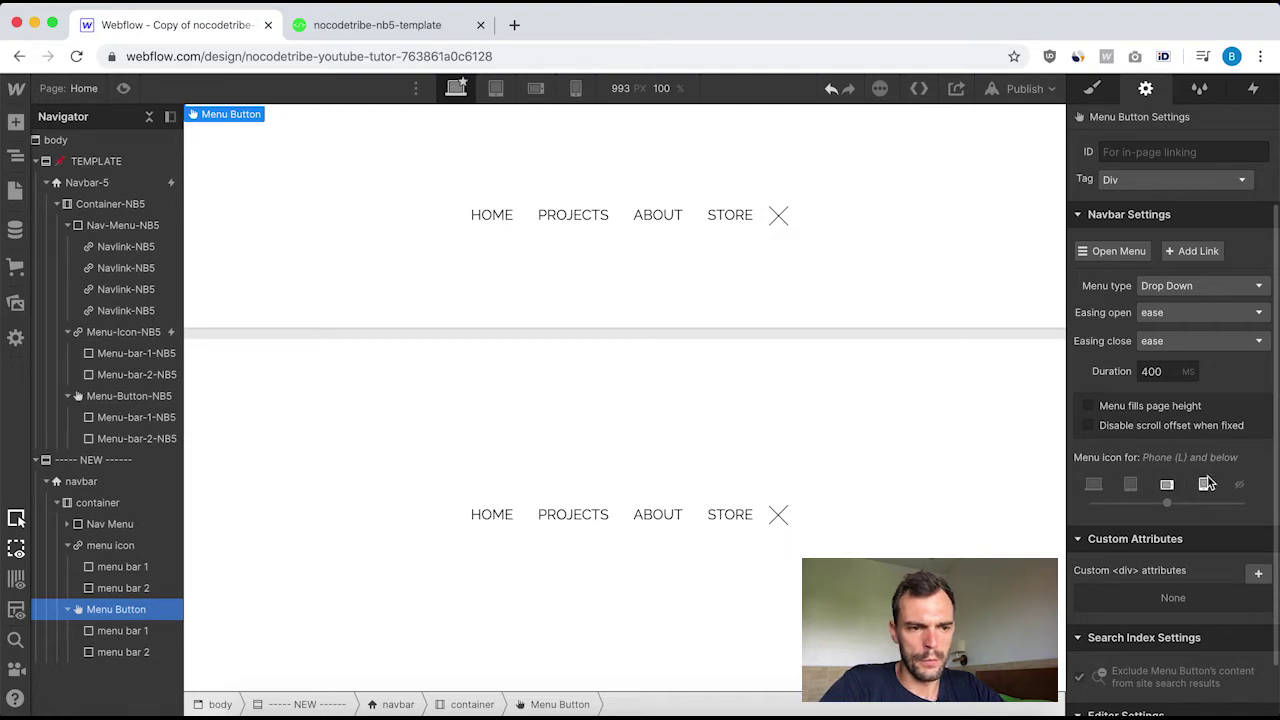
pyautogui.click(495, 90)
pyautogui.click(535, 88)
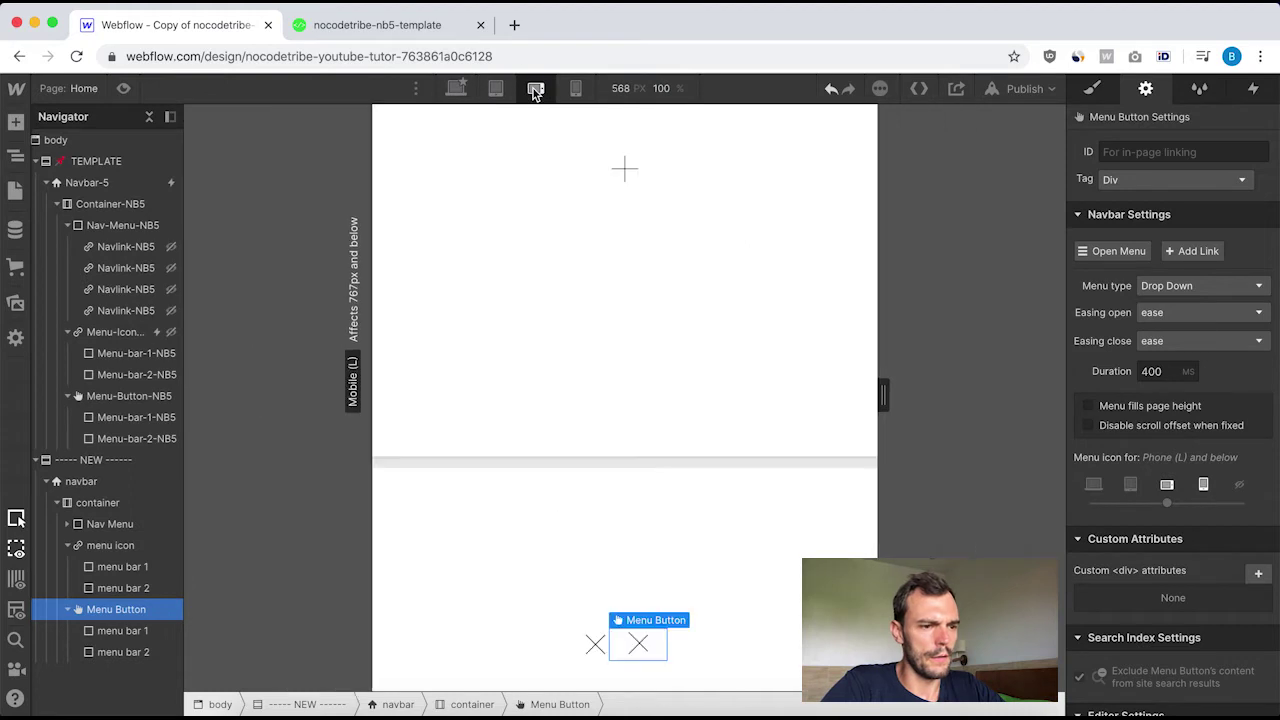
pyautogui.scroll(-3, 616, 323)
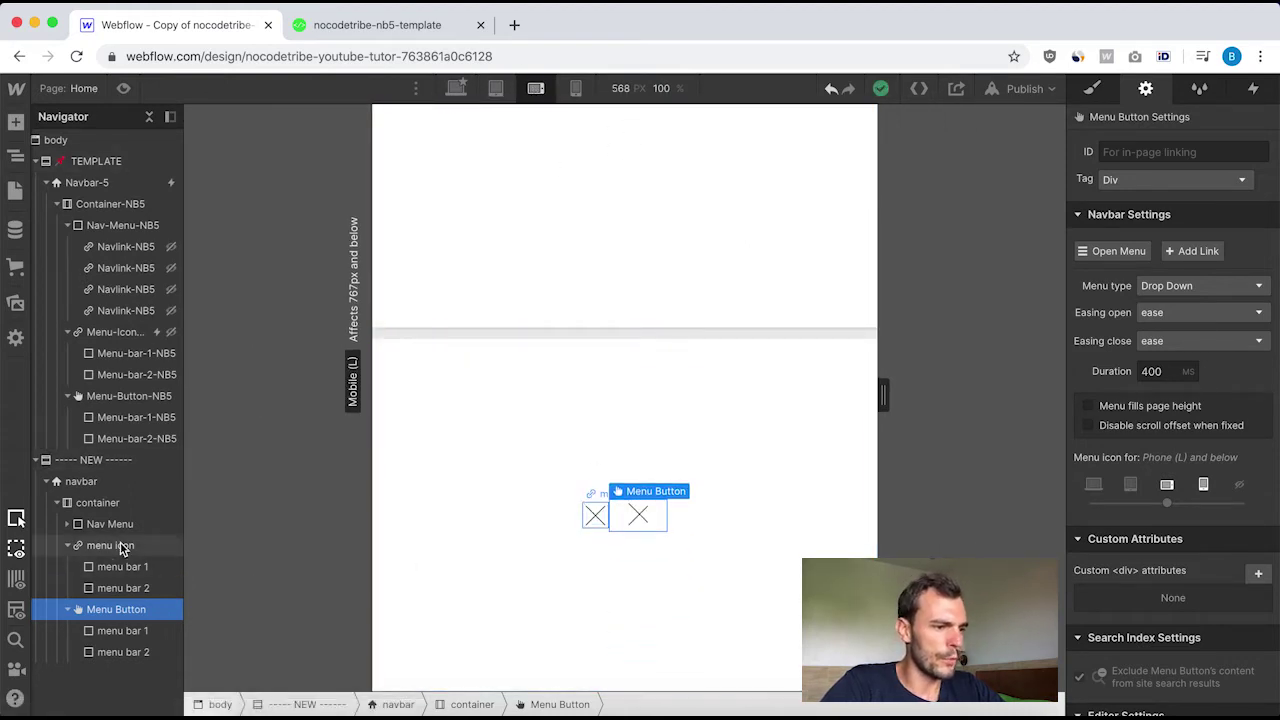
pyautogui.click(68, 548)
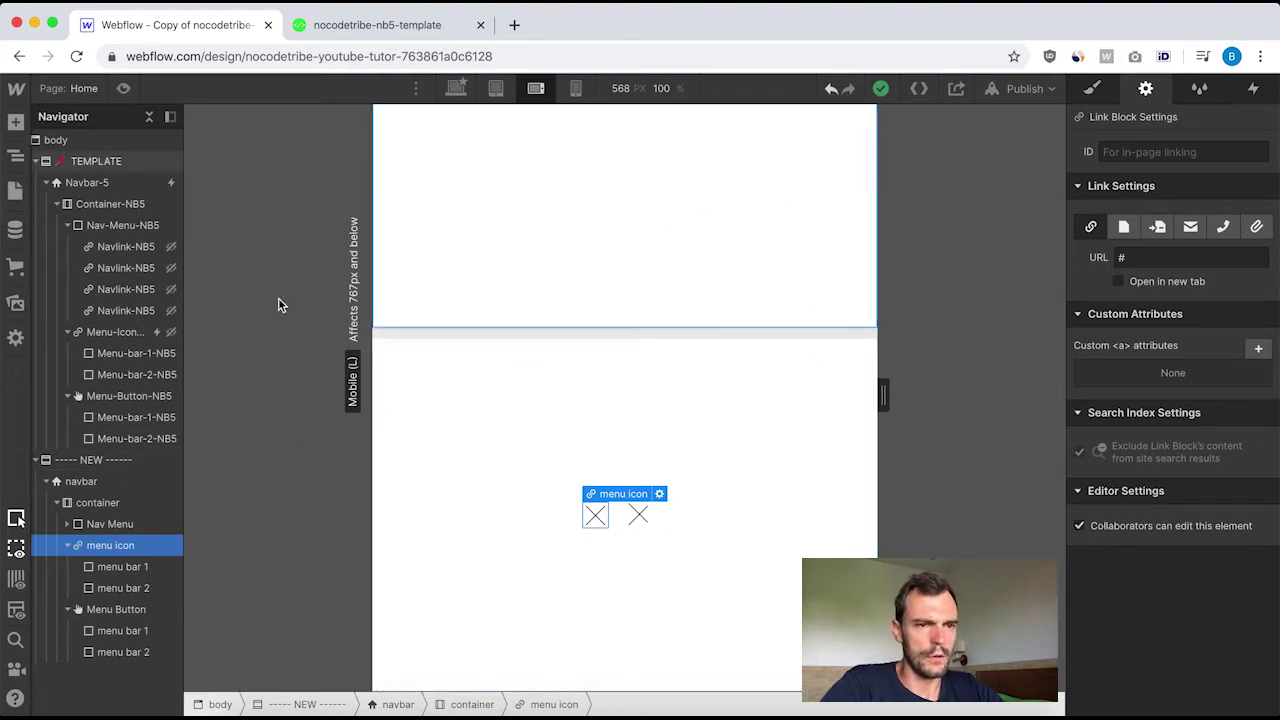
# Check Menu-Icon-NB5's styles, then hide the new menu icon at the 568 px breakpoint.
pyautogui.click(107, 332)
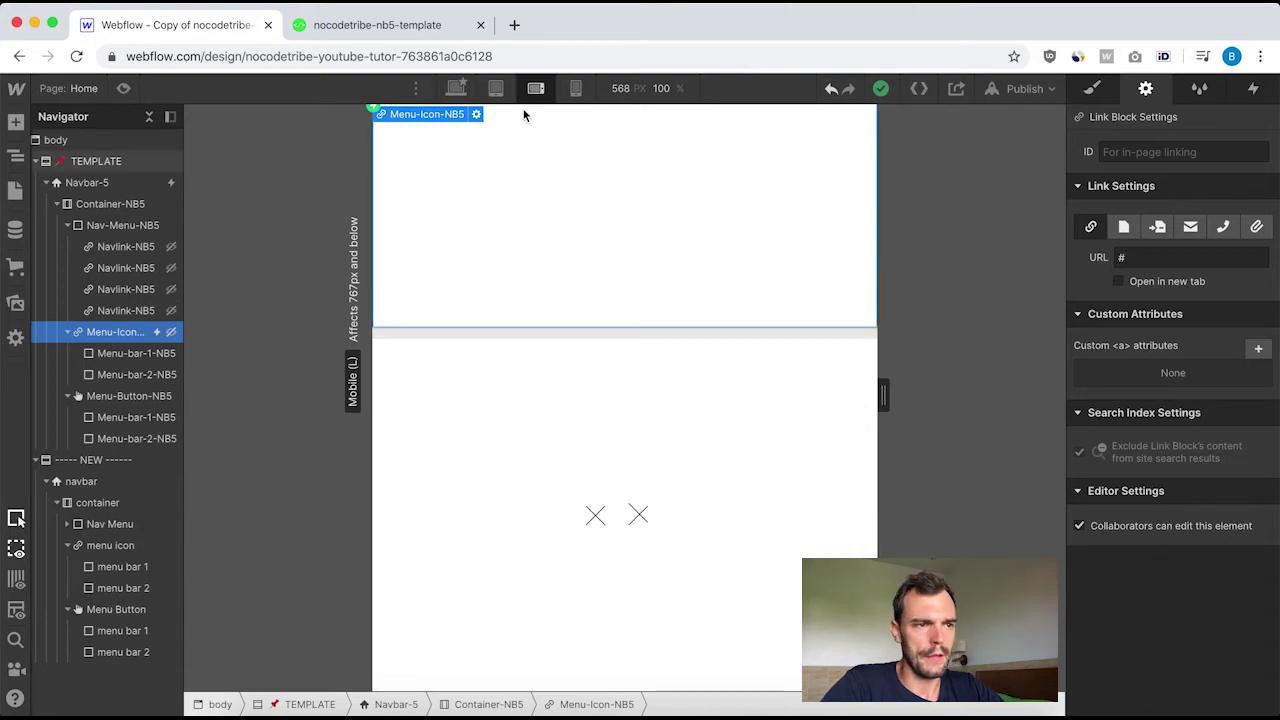
pyautogui.click(1092, 88)
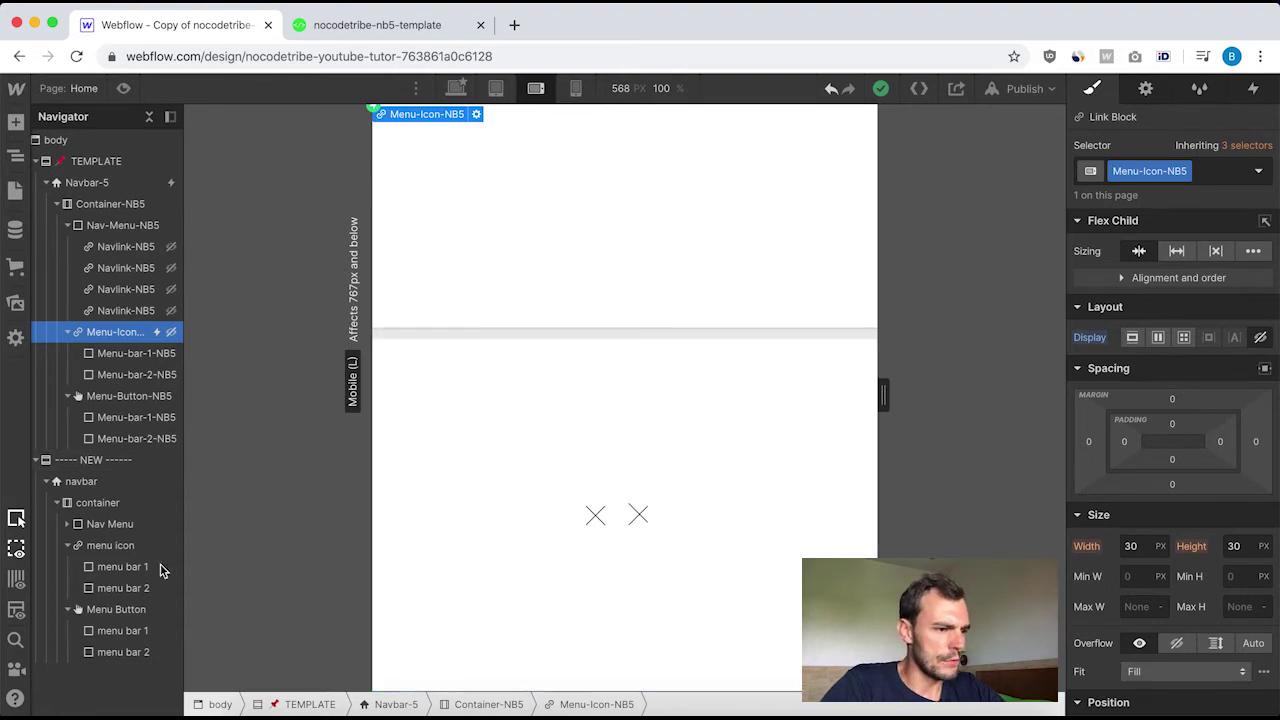
pyautogui.click(108, 545)
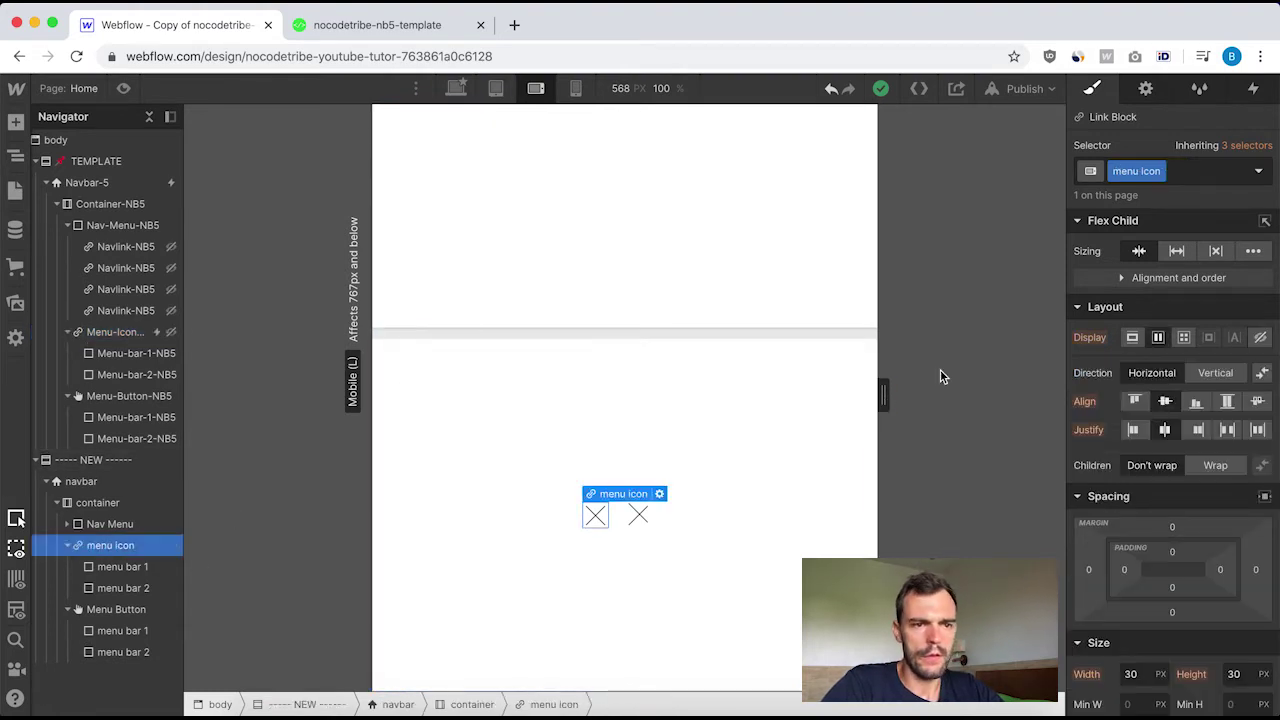
pyautogui.click(1261, 338)
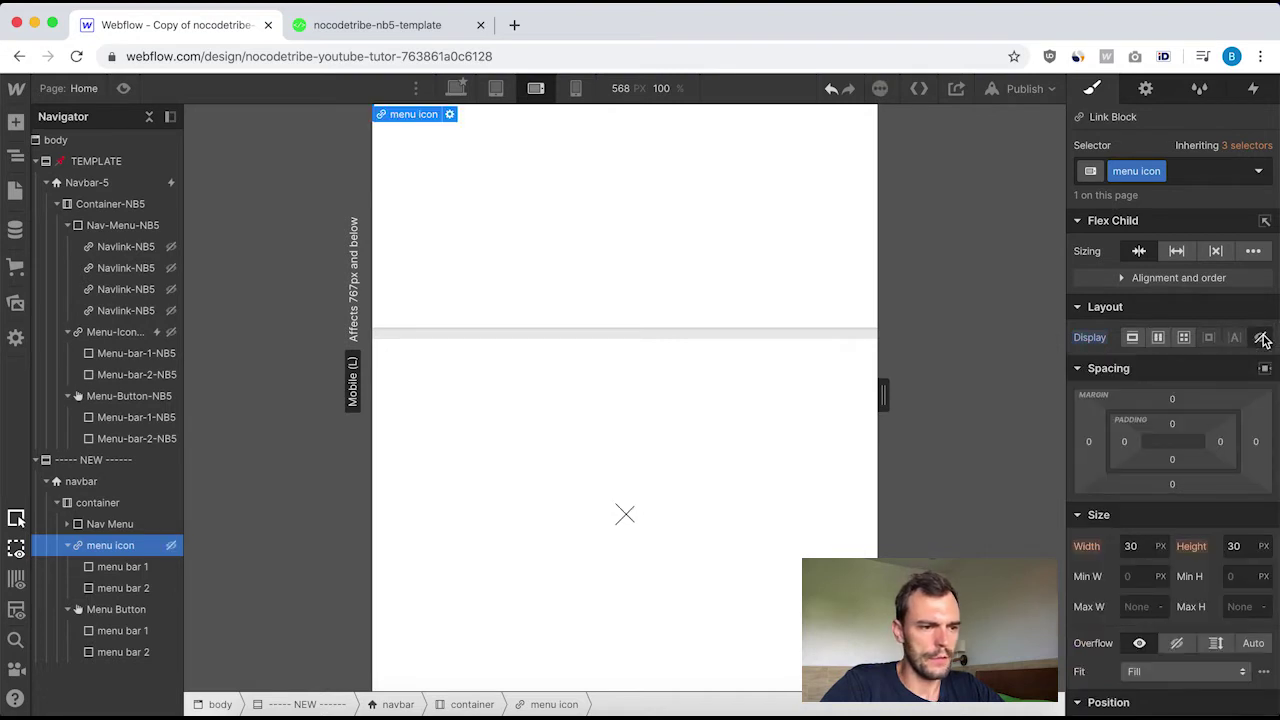
pyautogui.click(131, 612)
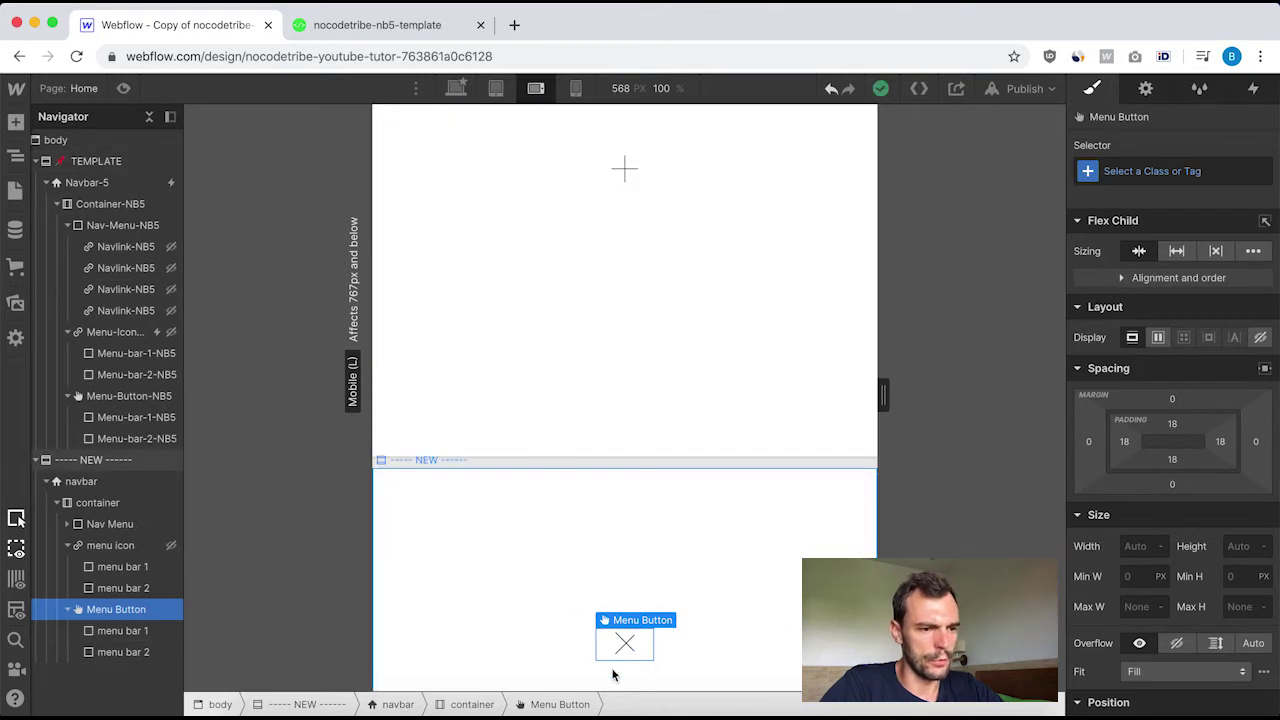
# Match the template bar's rotation by setting new menu bar 1's Rotate Z to 0°.
pyautogui.click(121, 631)
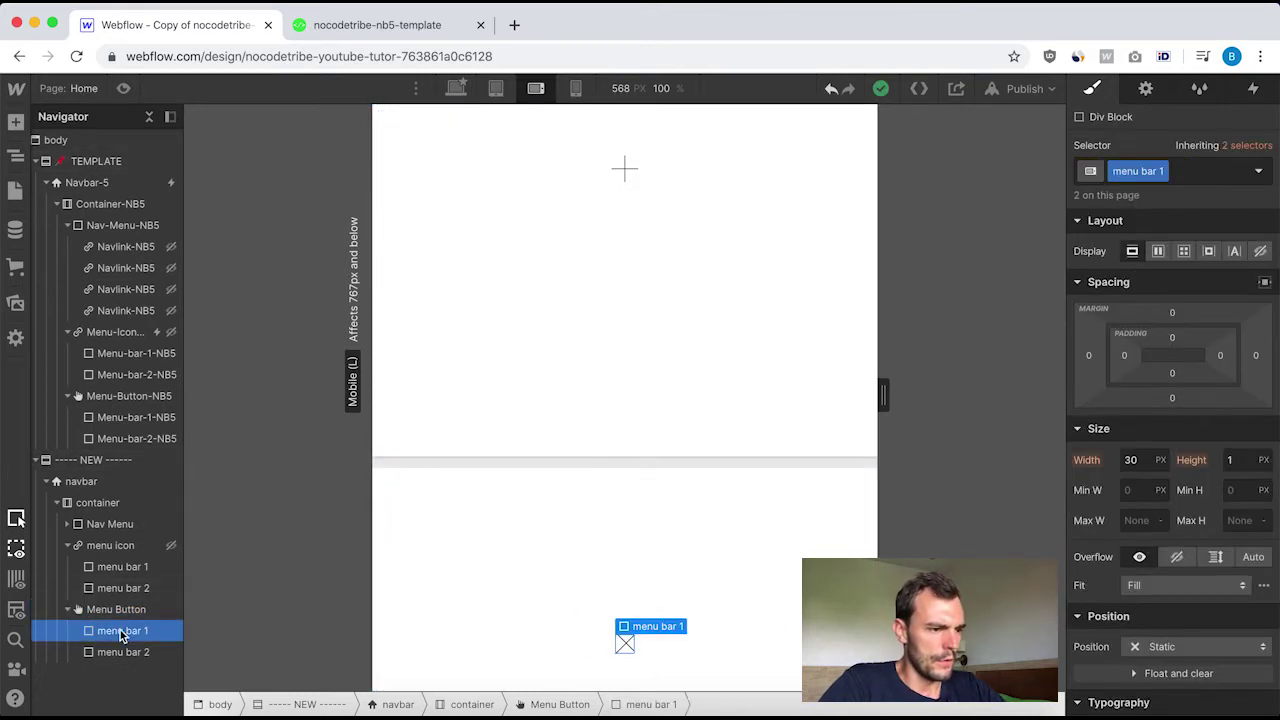
pyautogui.click(126, 417)
pyautogui.scroll(-6, 1165, 570)
pyautogui.scroll(-4, 1165, 570)
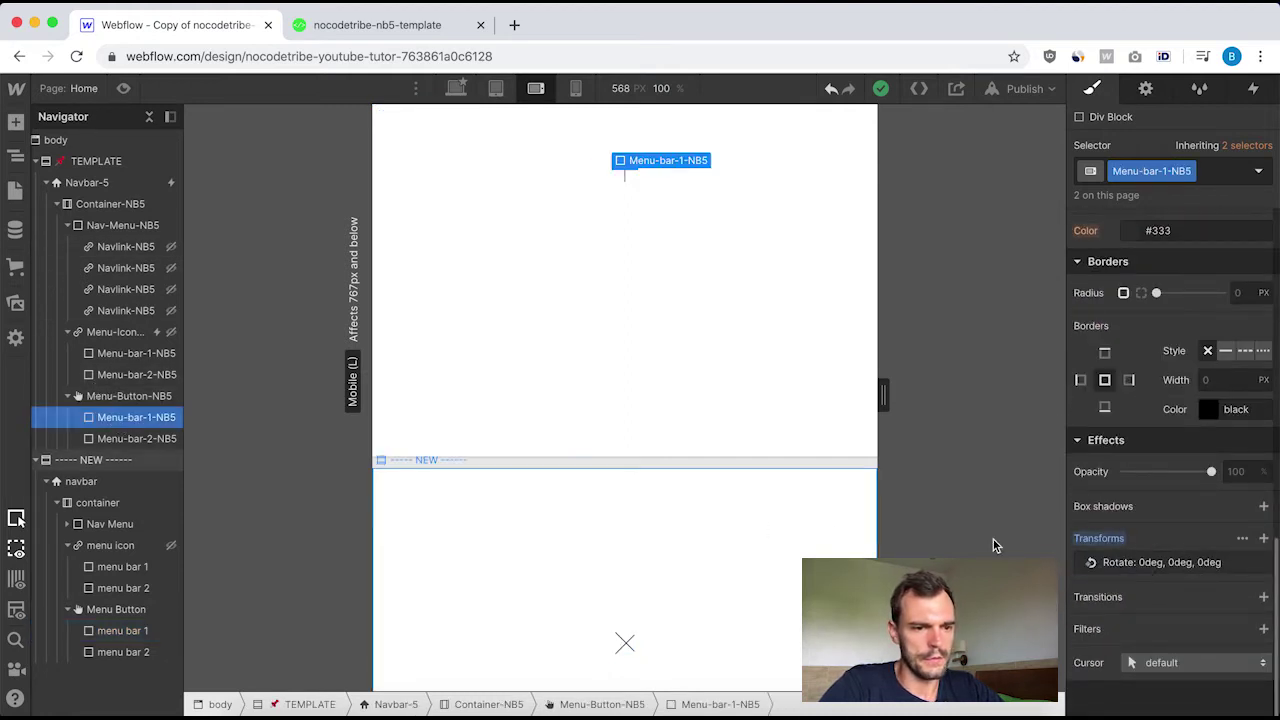
pyautogui.click(1215, 566)
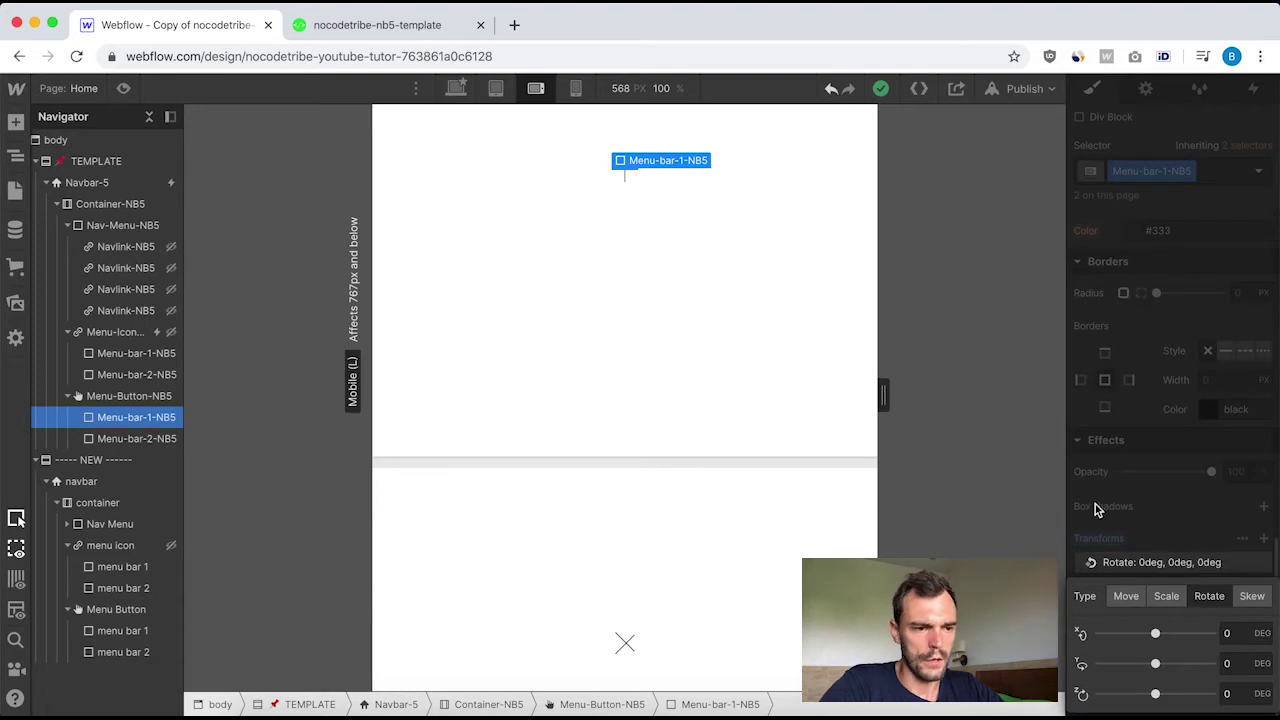
pyautogui.click(122, 630)
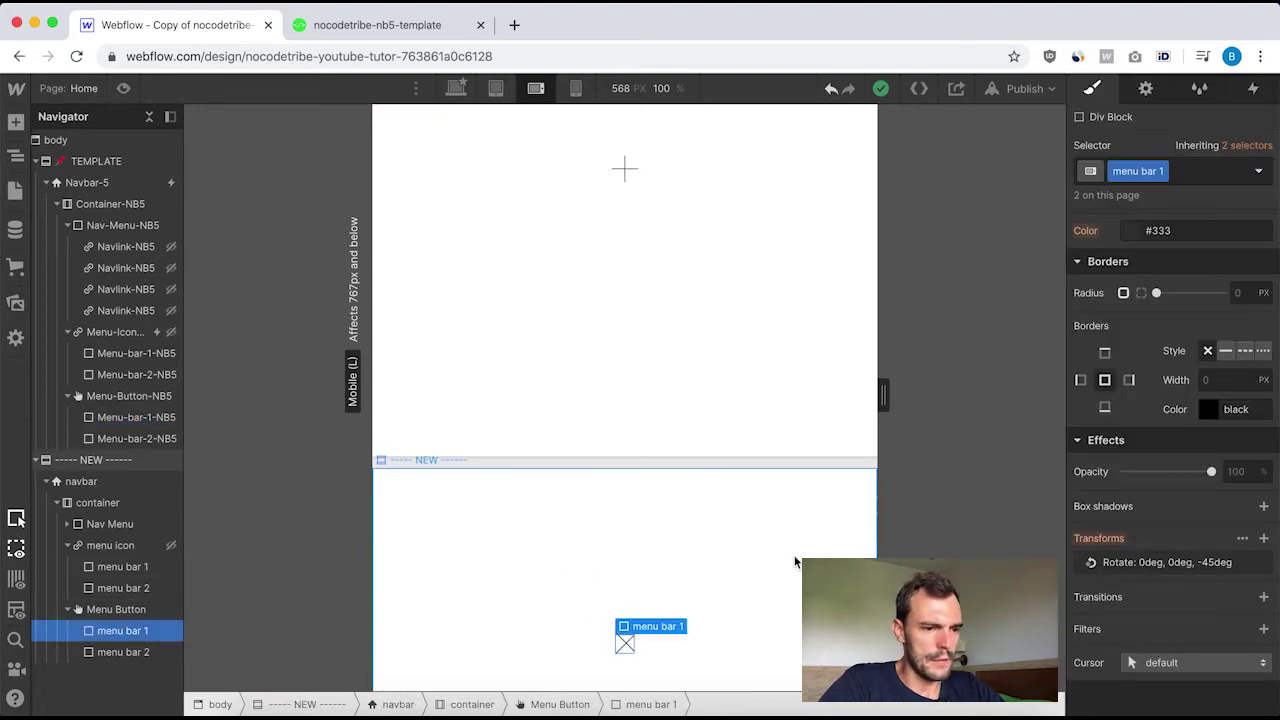
pyautogui.click(1193, 566)
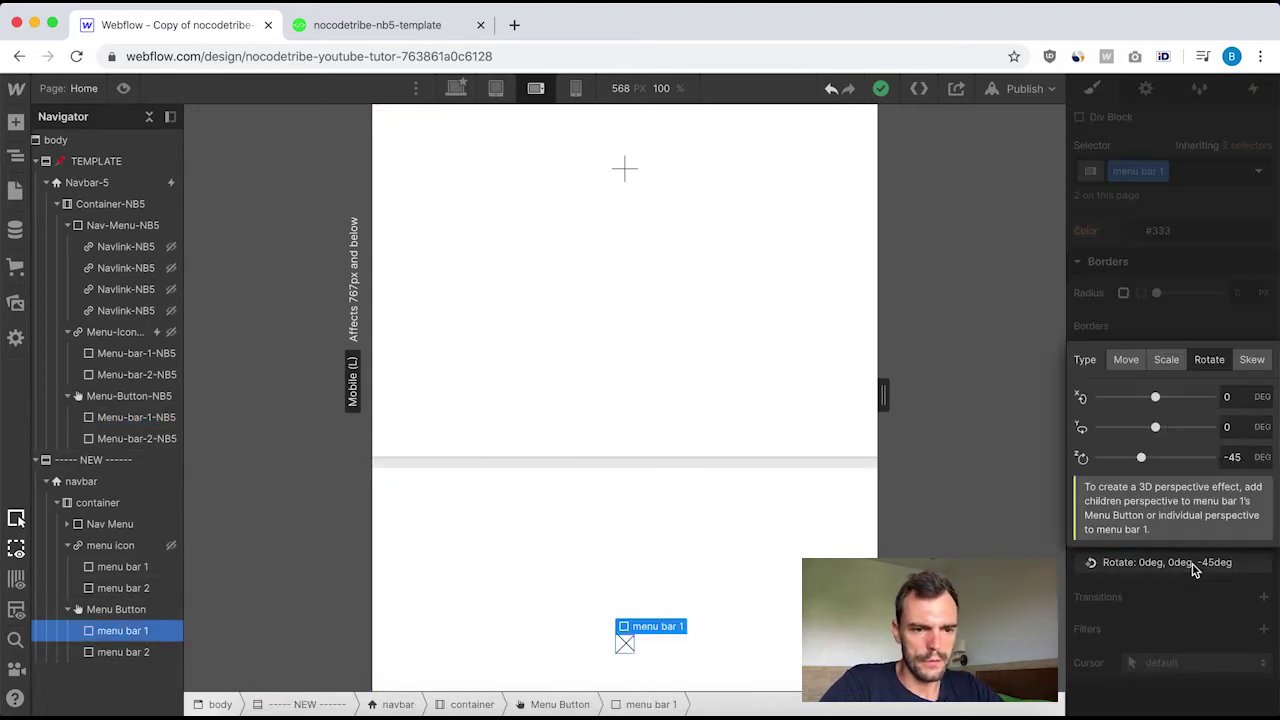
pyautogui.click(1233, 457)
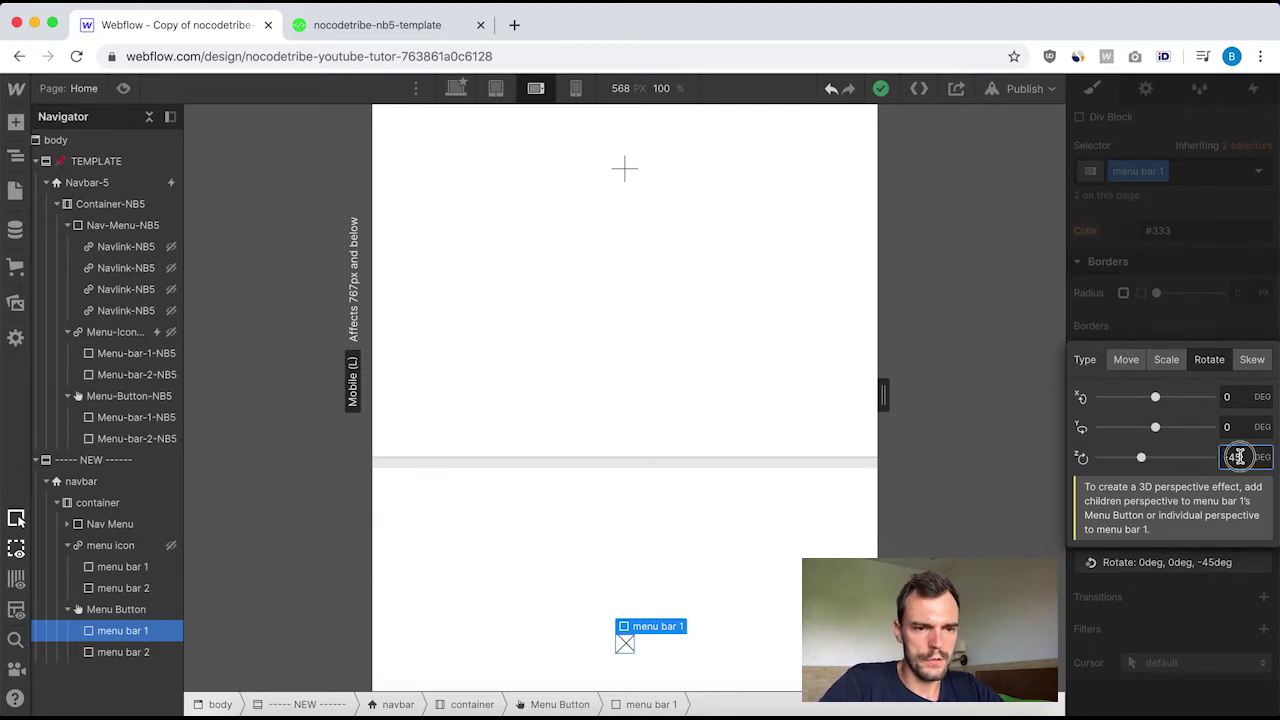
pyautogui.write('0')
pyautogui.press('Return')
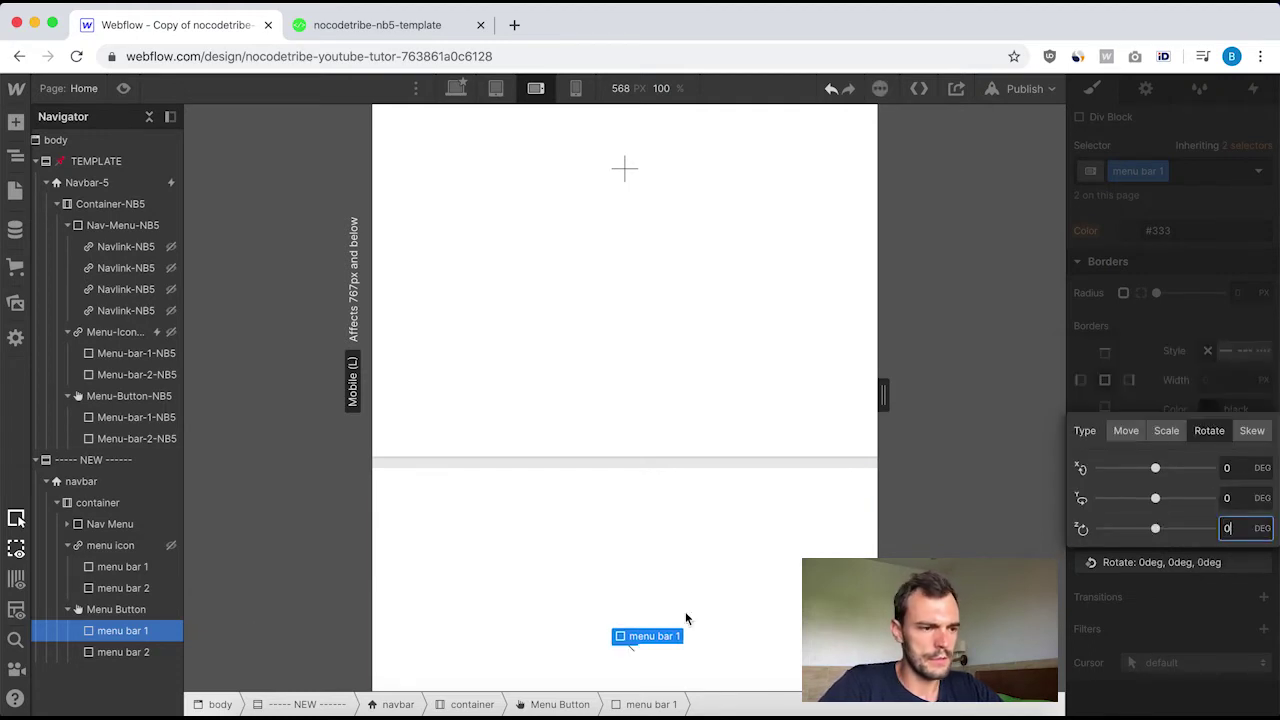
# Set new menu bar 2's Rotate Z to 90°.
pyautogui.click(124, 652)
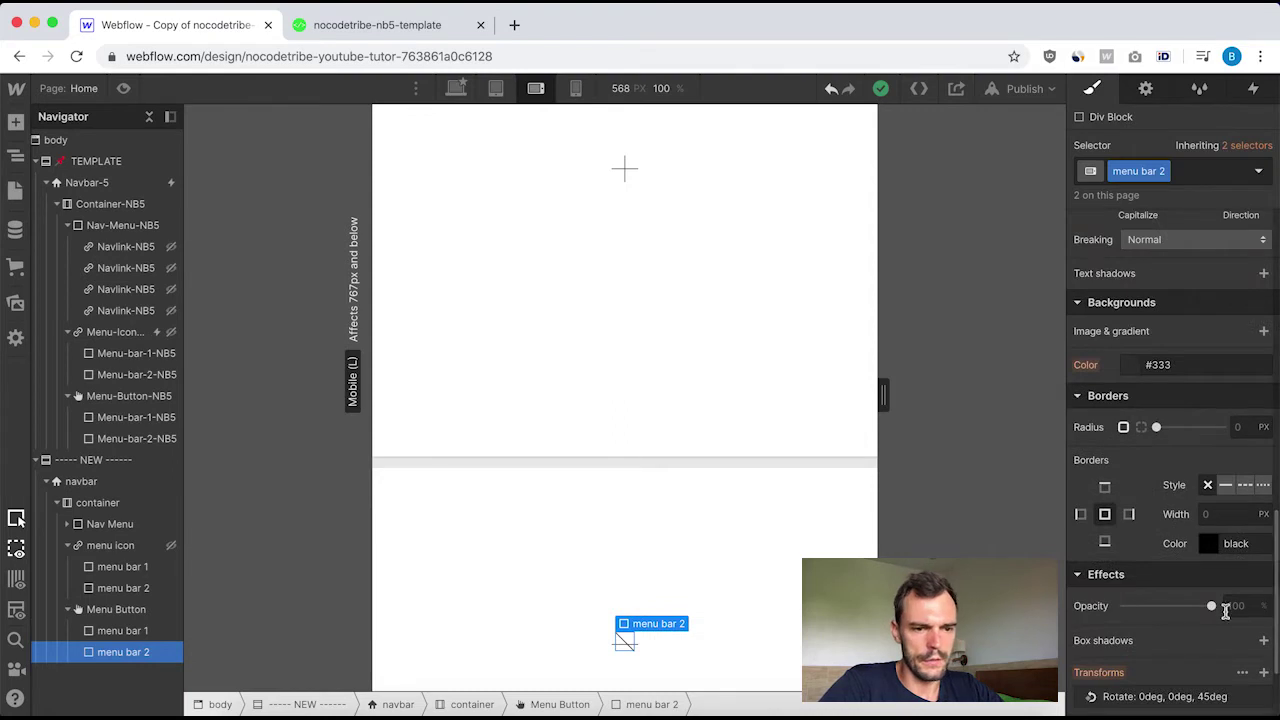
pyautogui.scroll(-3, 1162, 622)
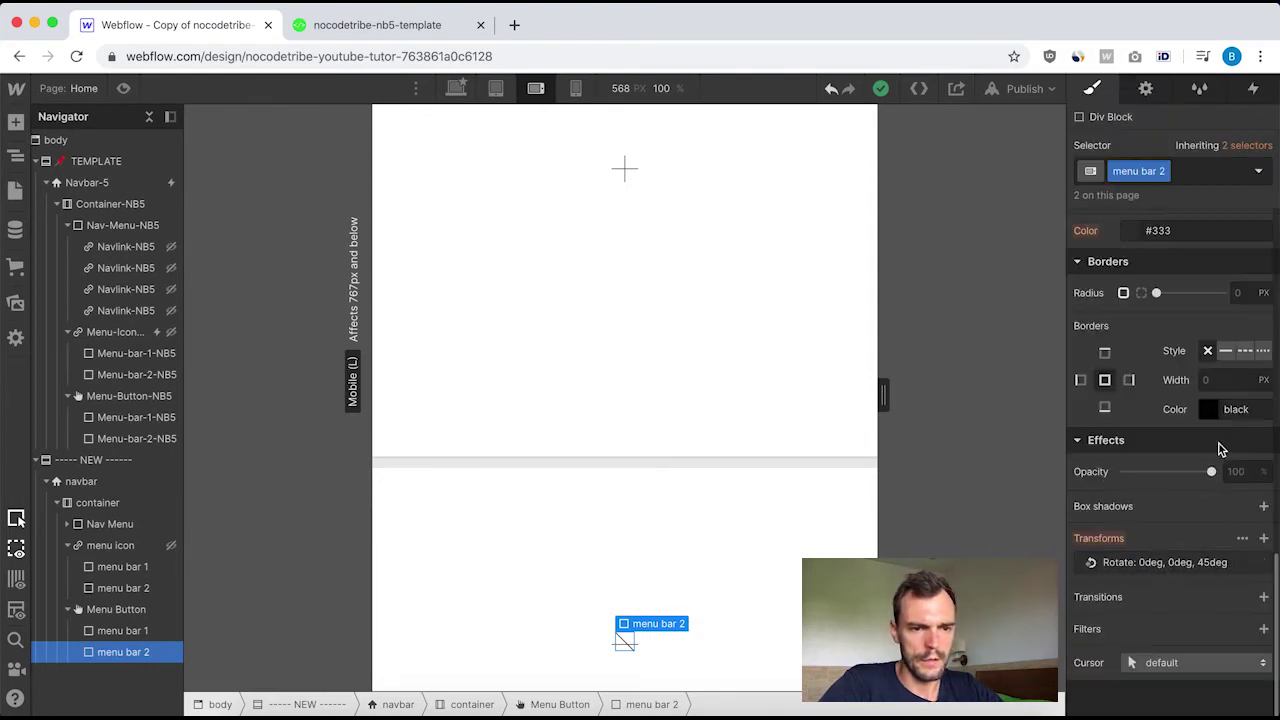
pyautogui.click(1193, 564)
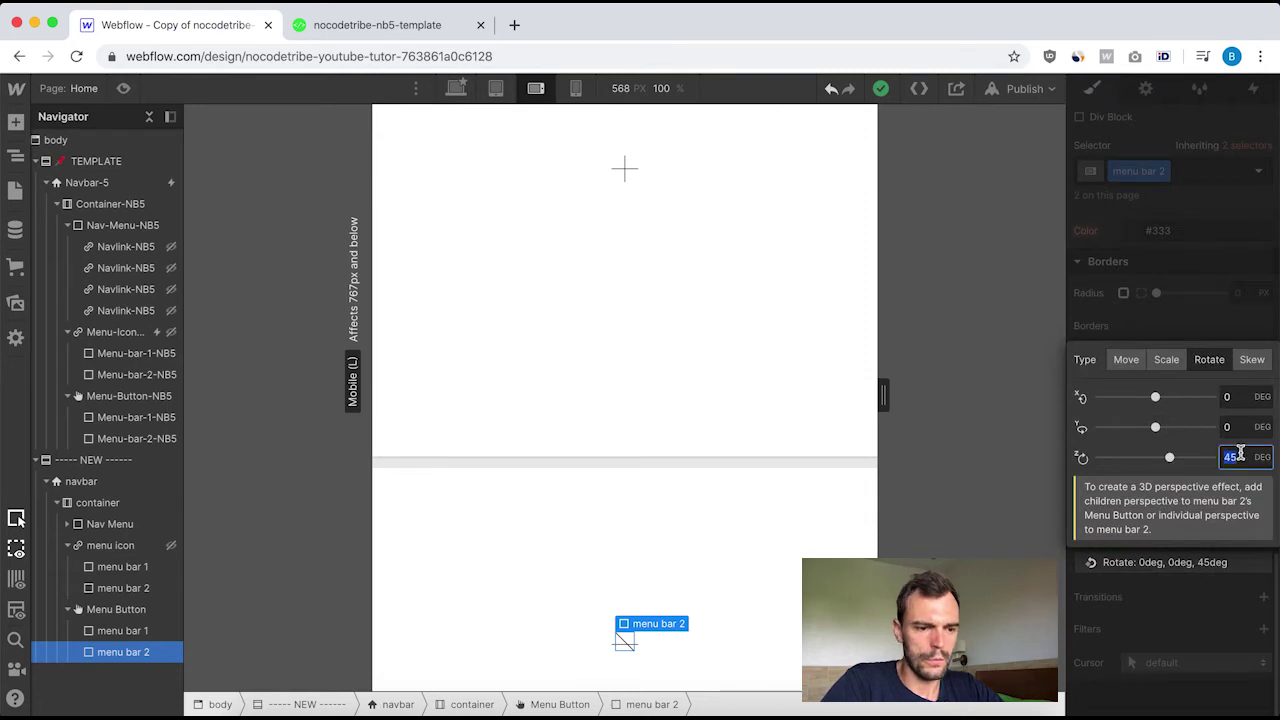
pyautogui.write('90')
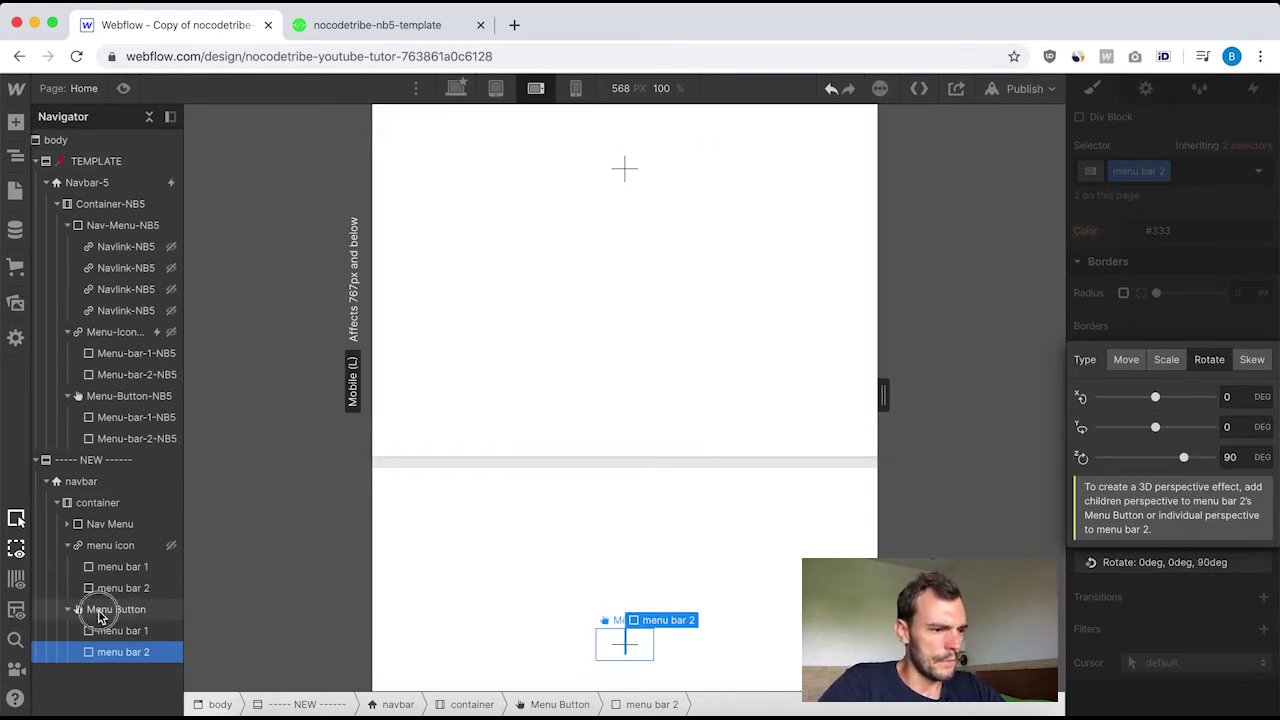
# Following the template's Menu-bar-2-NB5, give menu bar 2 top and left offsets of 18 px.
pyautogui.click(100, 612)
pyautogui.click(118, 398)
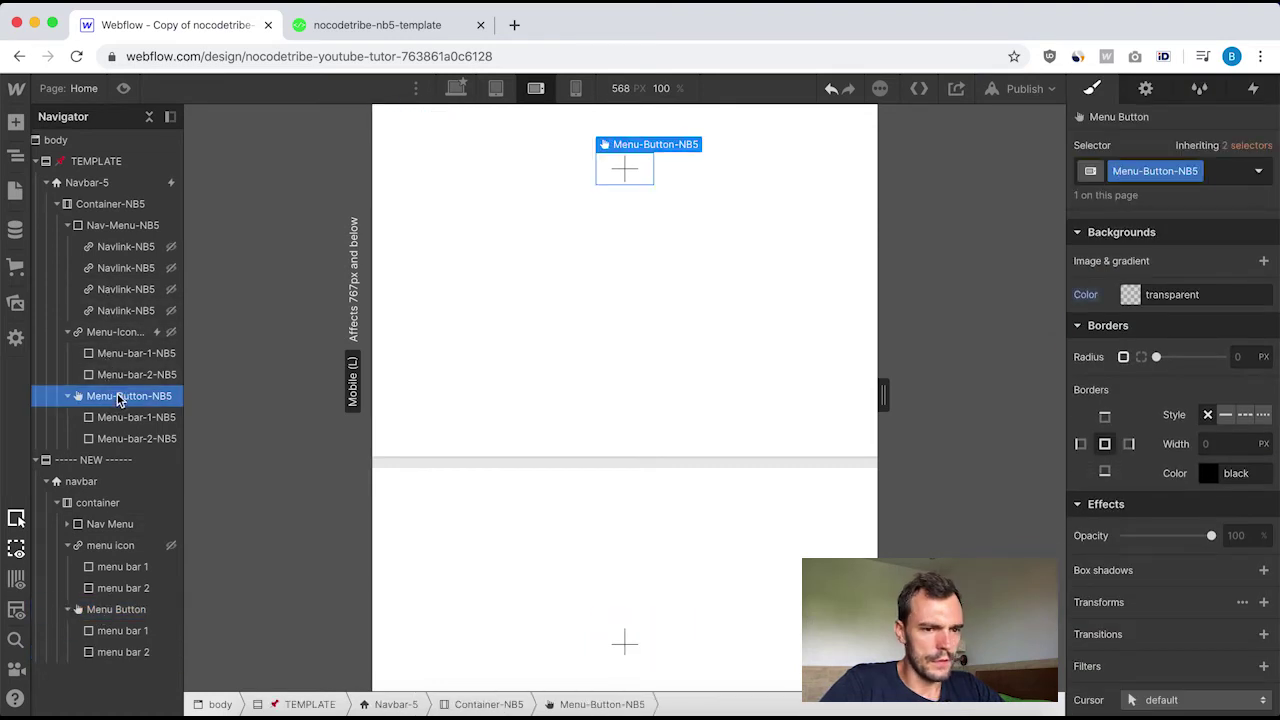
pyautogui.click(127, 442)
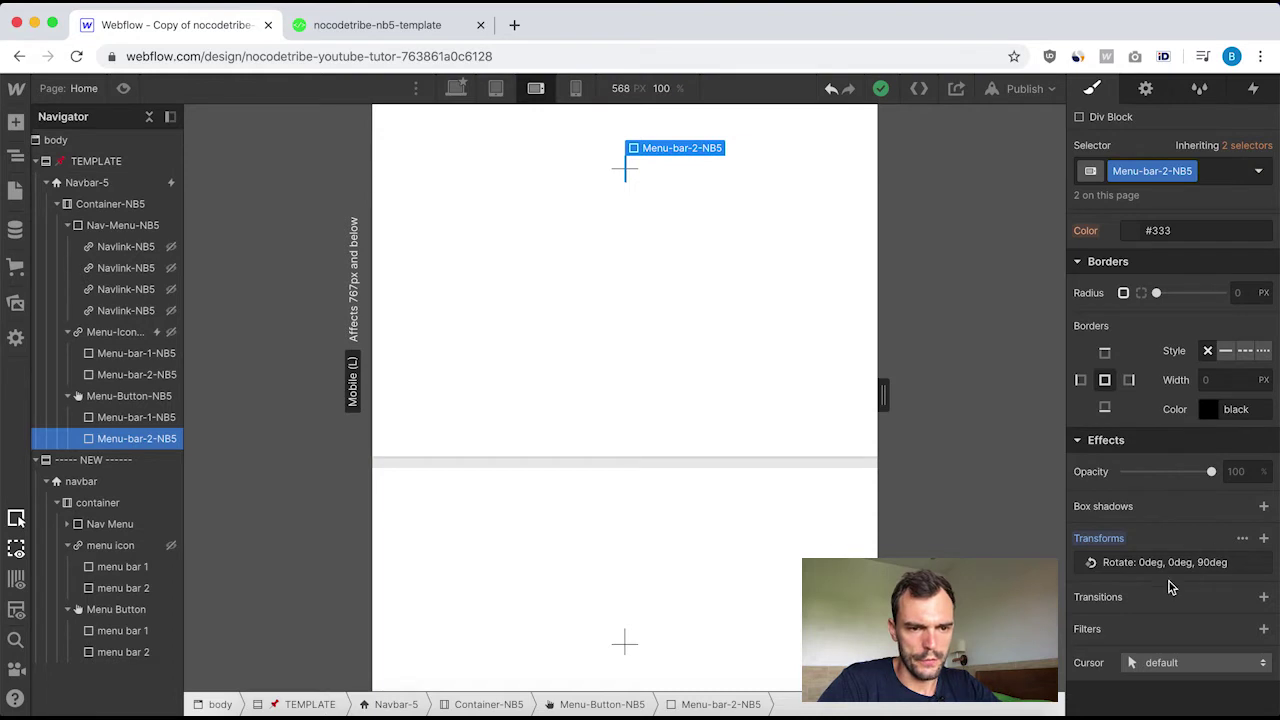
pyautogui.scroll(10, 1205, 549)
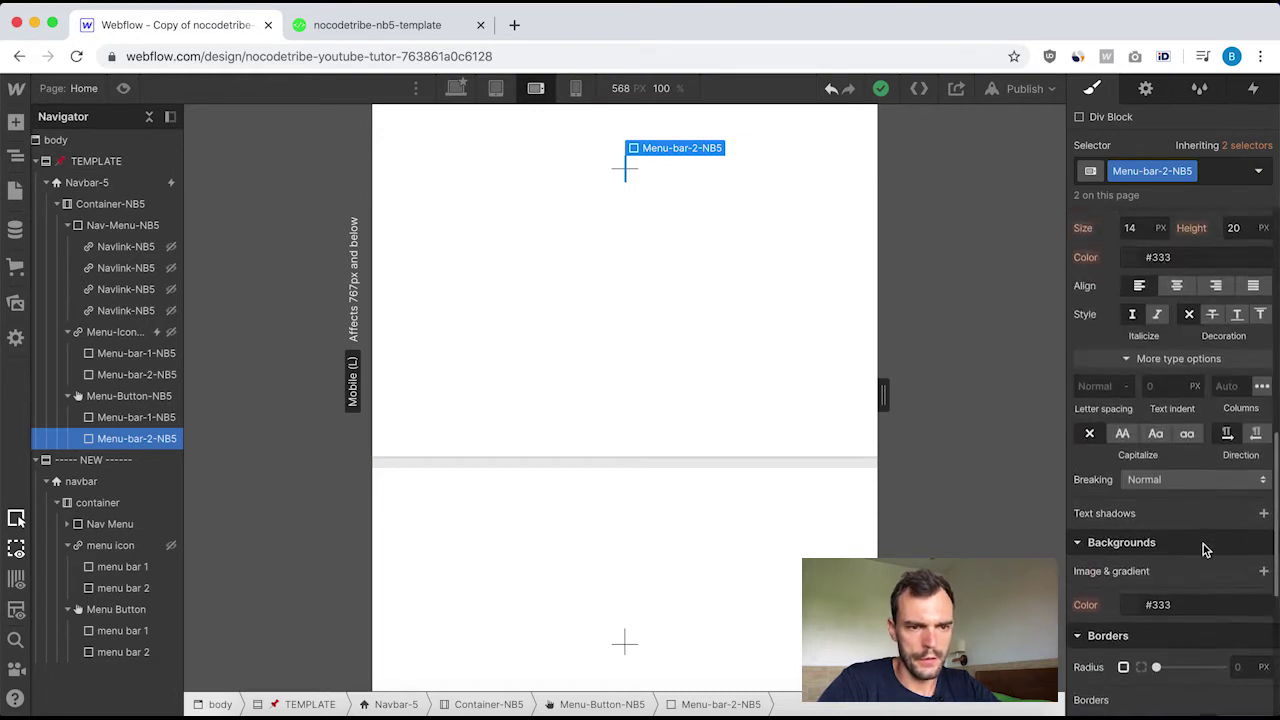
pyautogui.scroll(-1, 1200, 546)
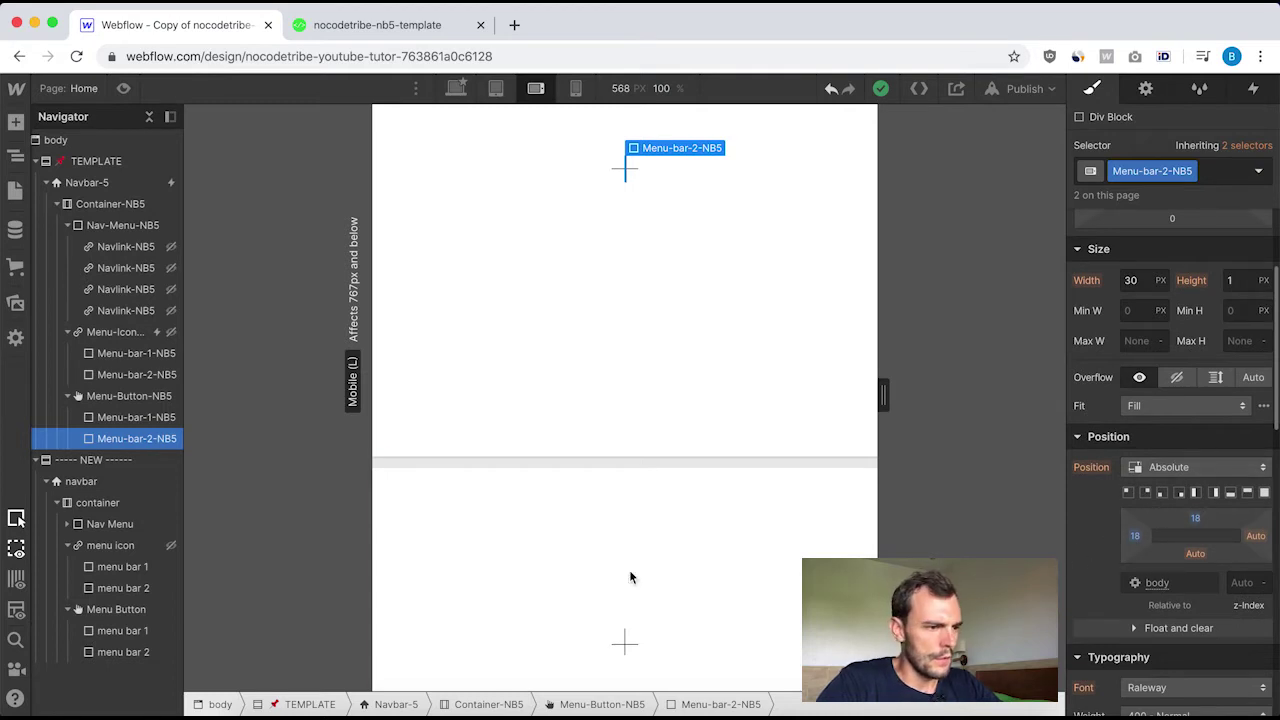
pyautogui.click(107, 651)
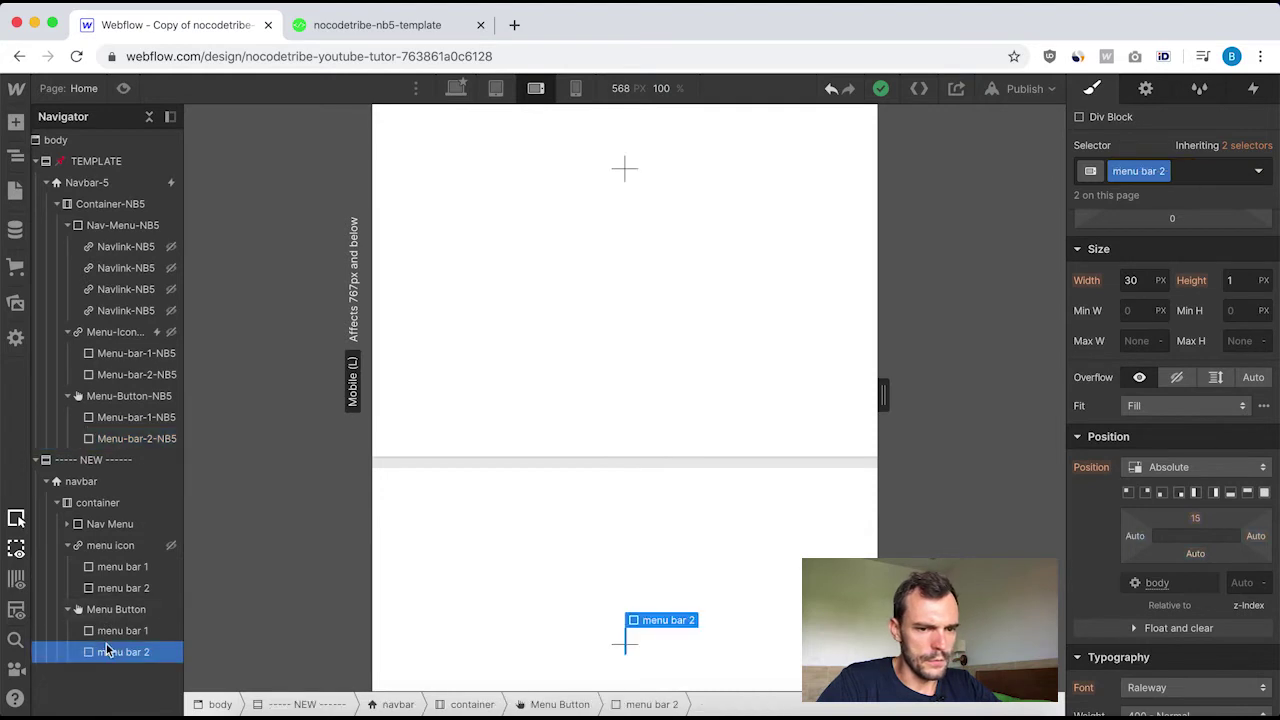
pyautogui.click(1195, 519)
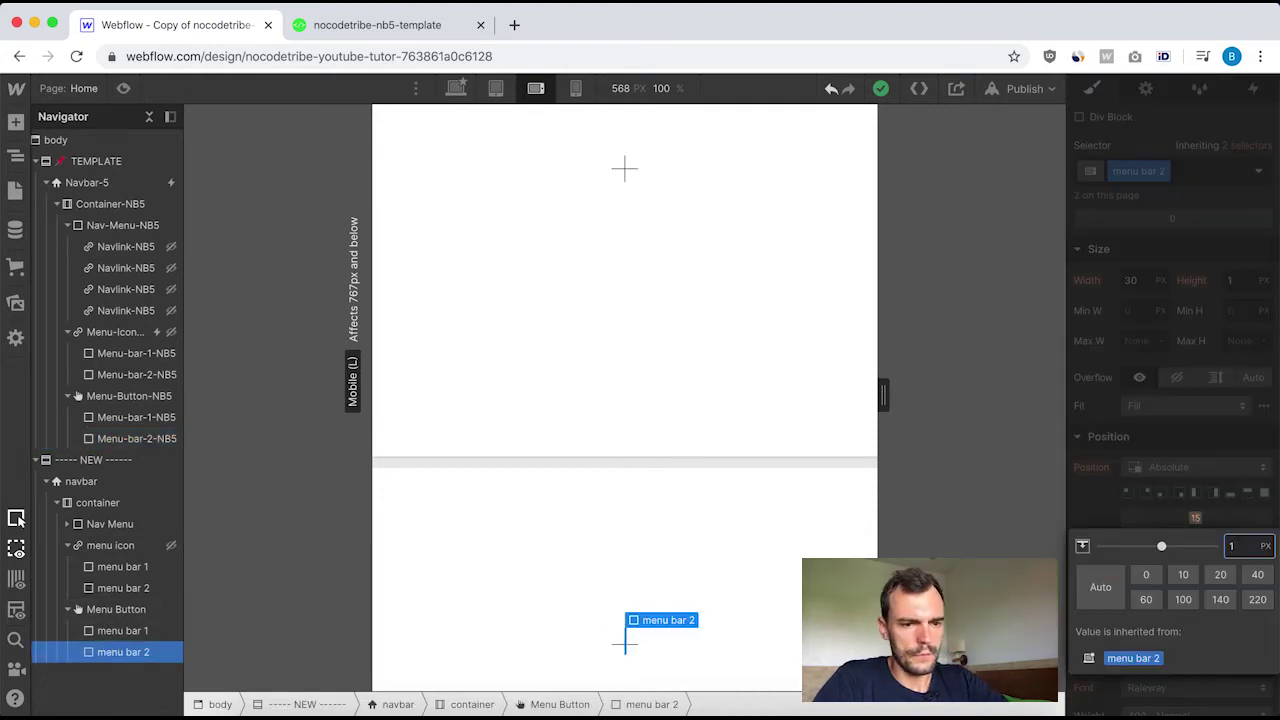
pyautogui.write('1')
pyautogui.press('Return')
pyautogui.click(1135, 537)
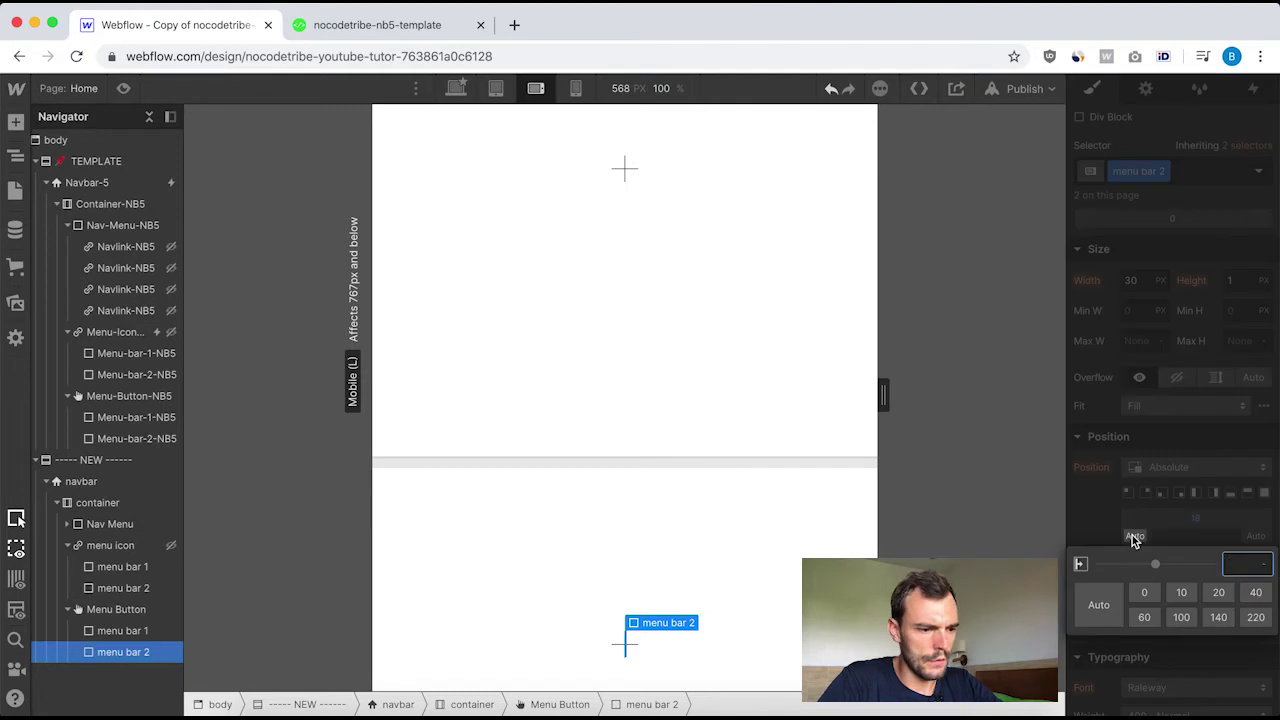
pyautogui.write('18')
pyautogui.press('Return')
# Review the template section and switch the canvas back to desktop width.
pyautogui.click(700, 412)
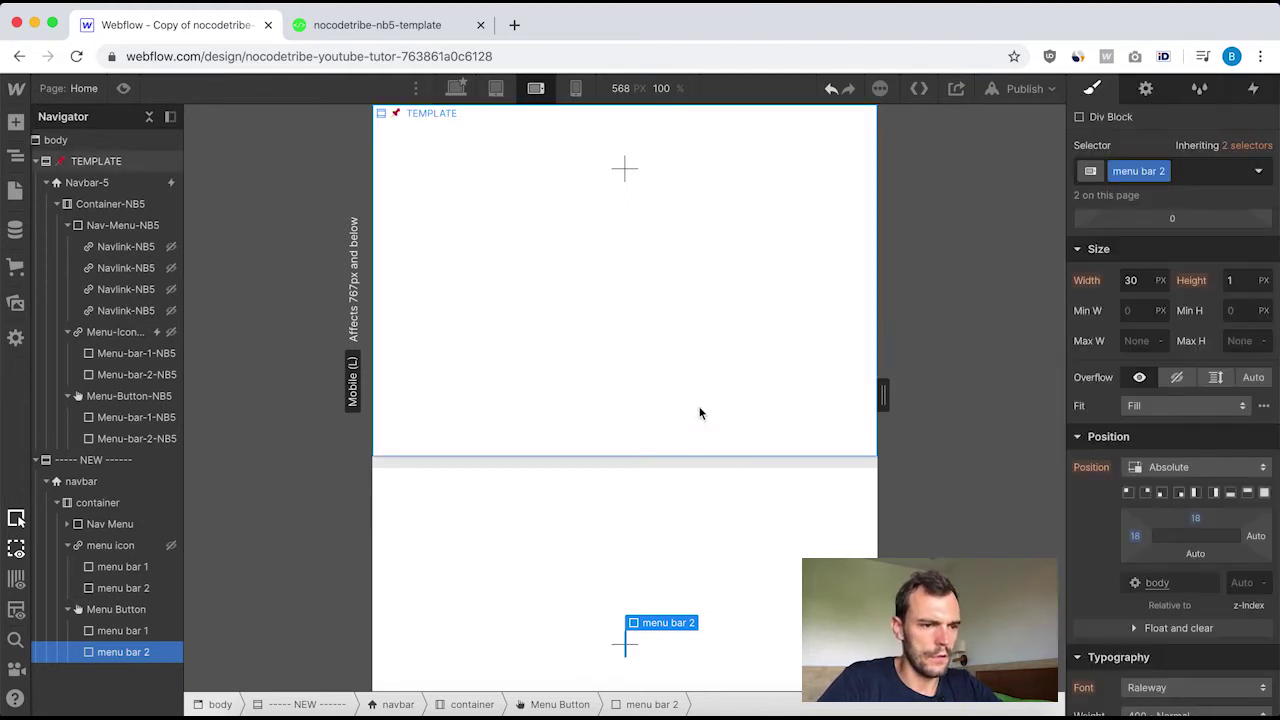
pyautogui.scroll(-3, 700, 413)
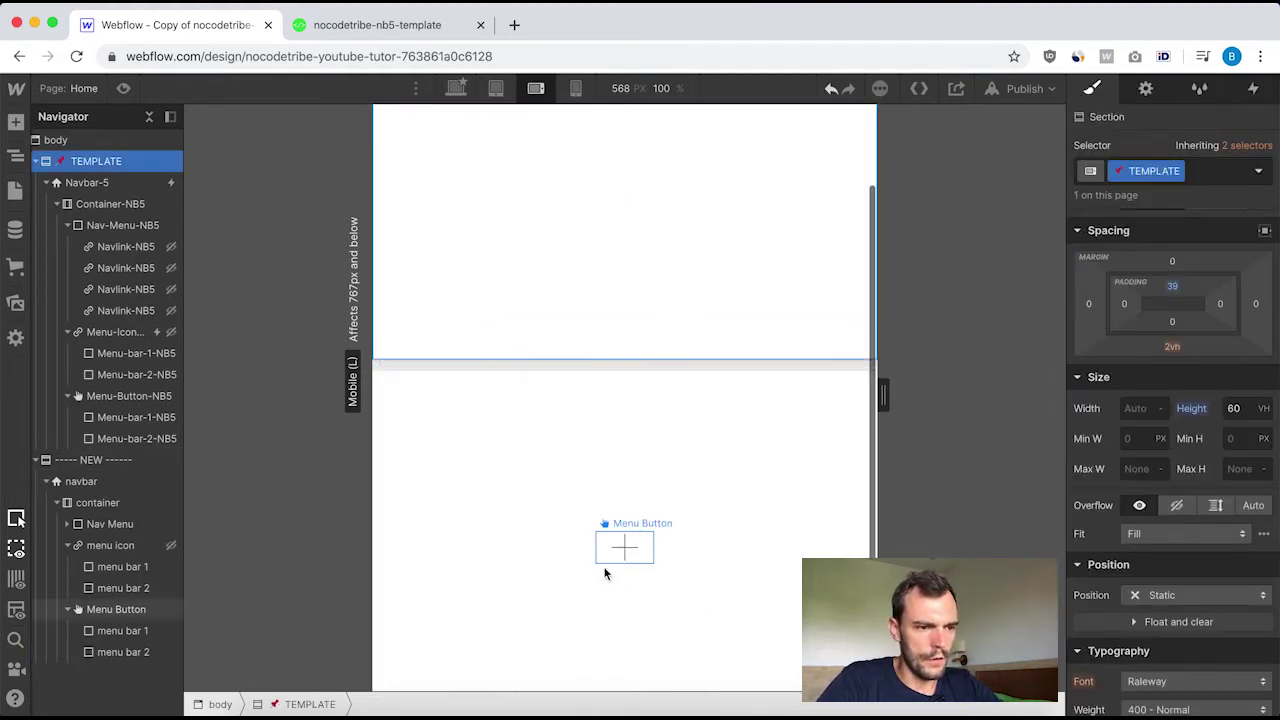
pyautogui.scroll(3, 614, 518)
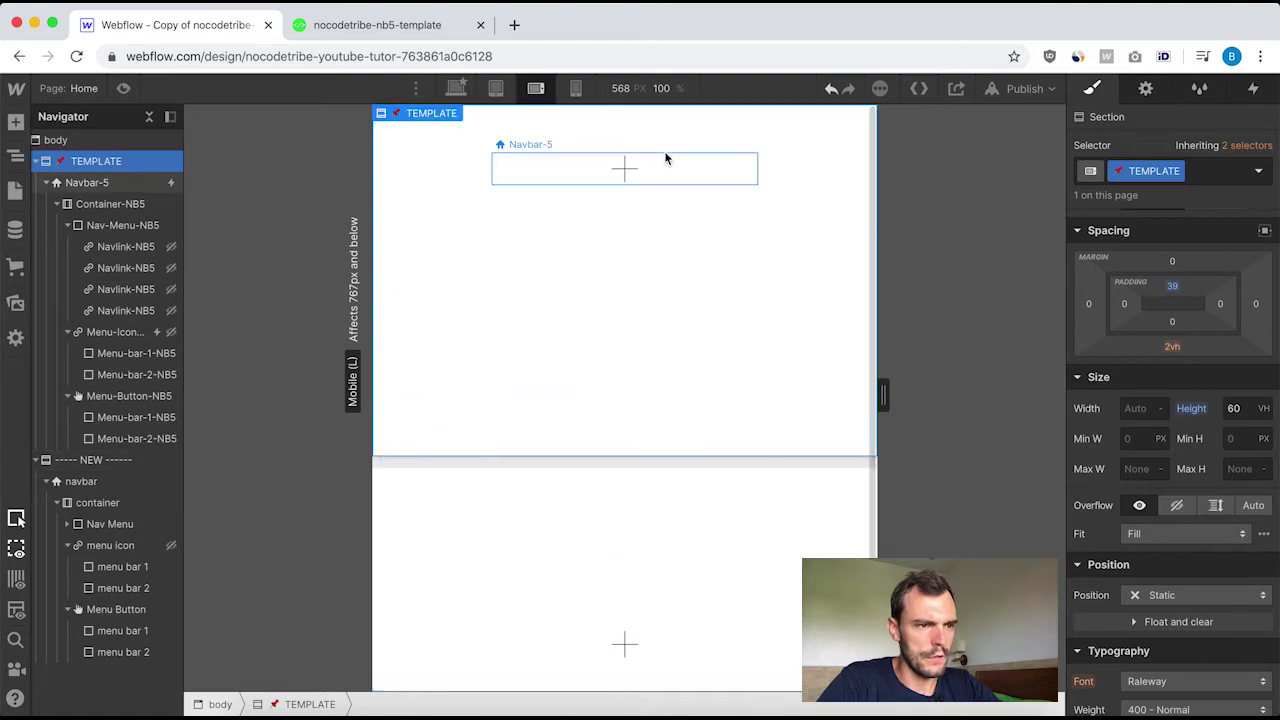
pyautogui.scroll(-3, 606, 566)
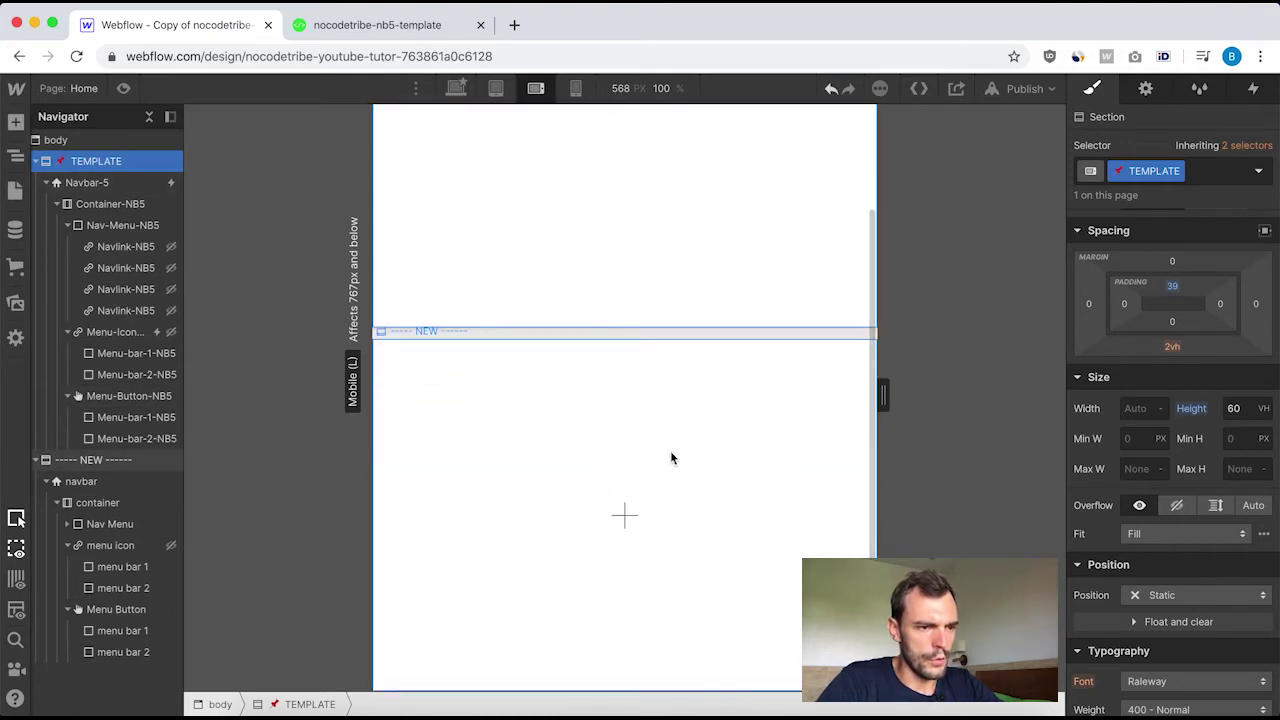
pyautogui.scroll(3, 671, 451)
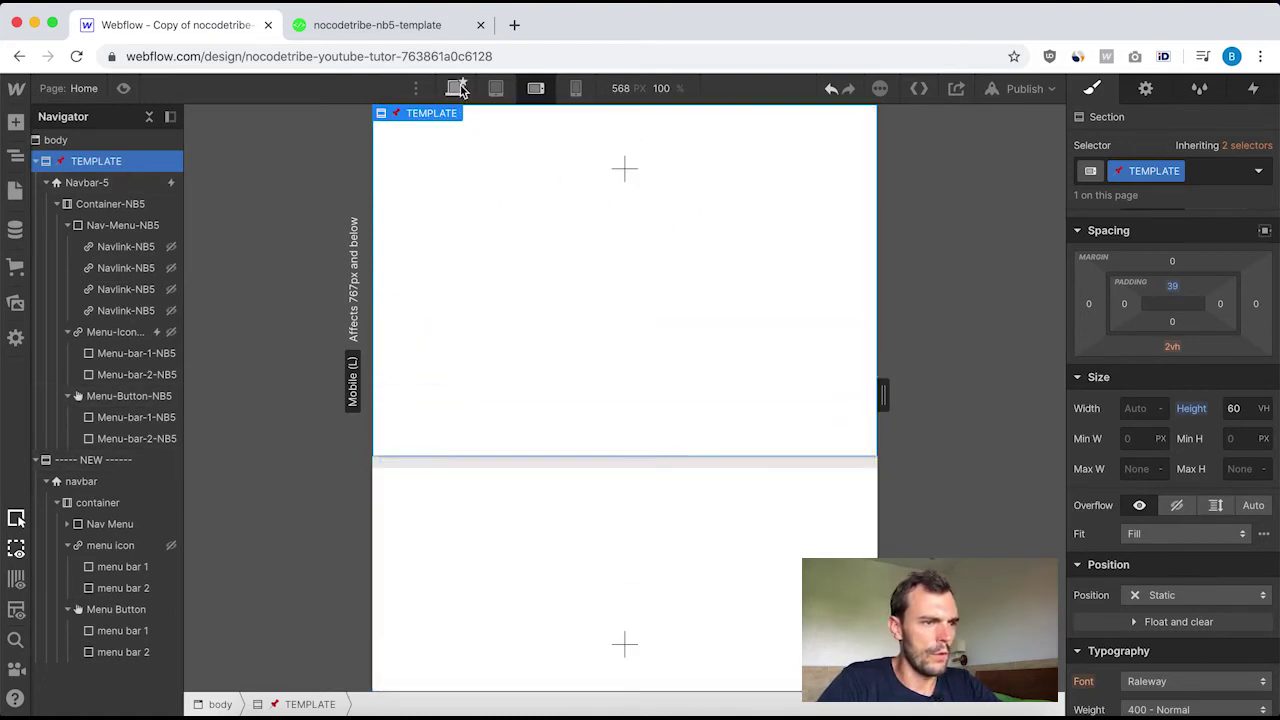
pyautogui.click(457, 88)
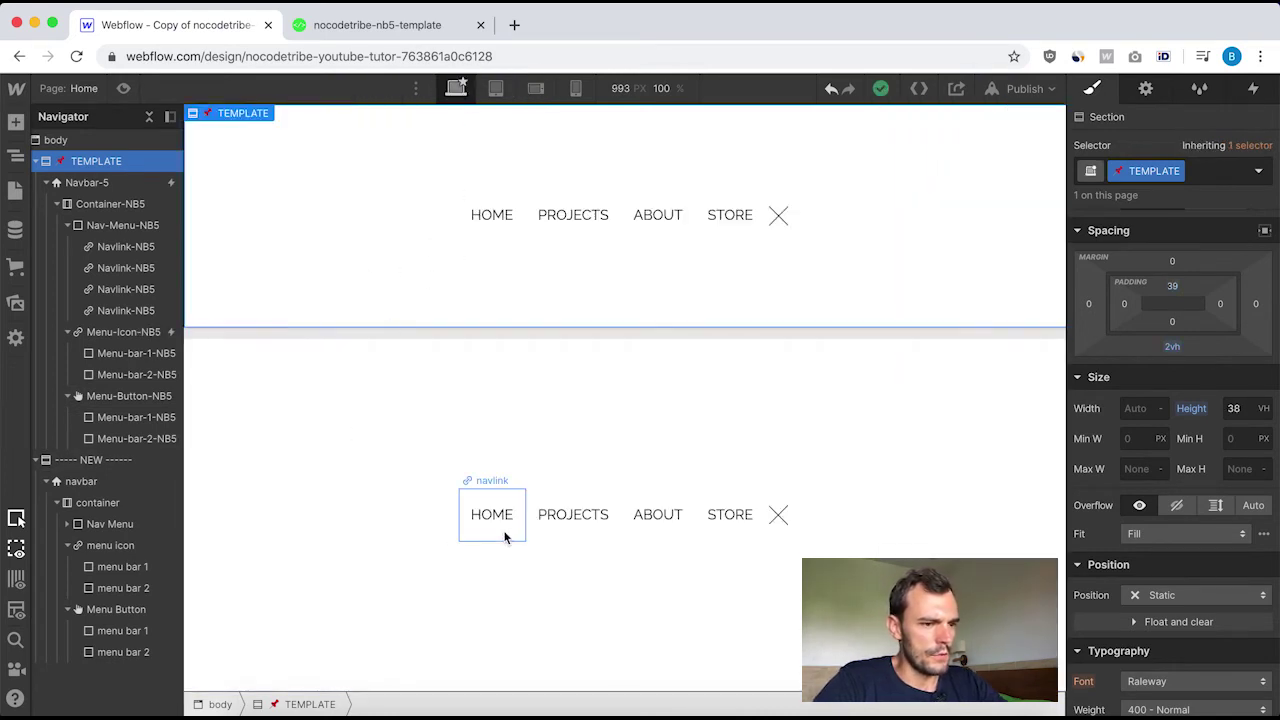
# Expand the new Nav Menu to reveal its four navlinks, then select Navbar-5.
pyautogui.click(67, 524)
pyautogui.scroll(-1, 100, 588)
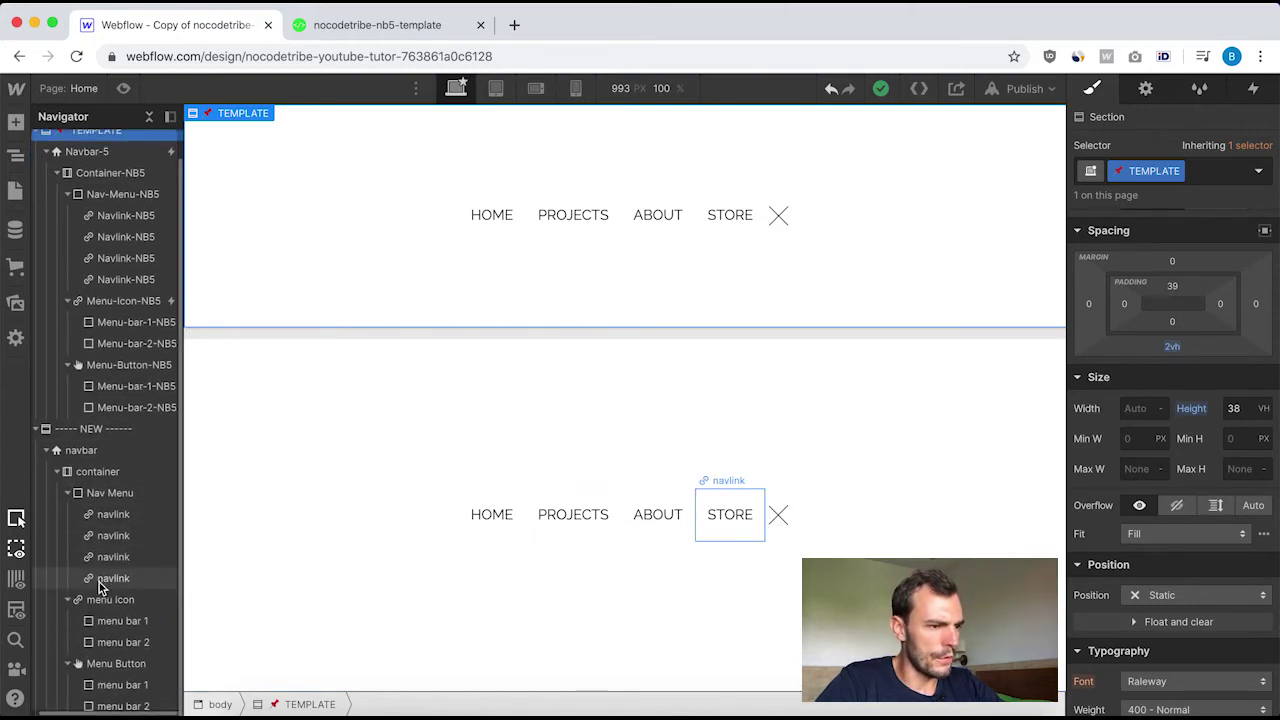
pyautogui.scroll(1, 100, 588)
pyautogui.scroll(-1, 100, 588)
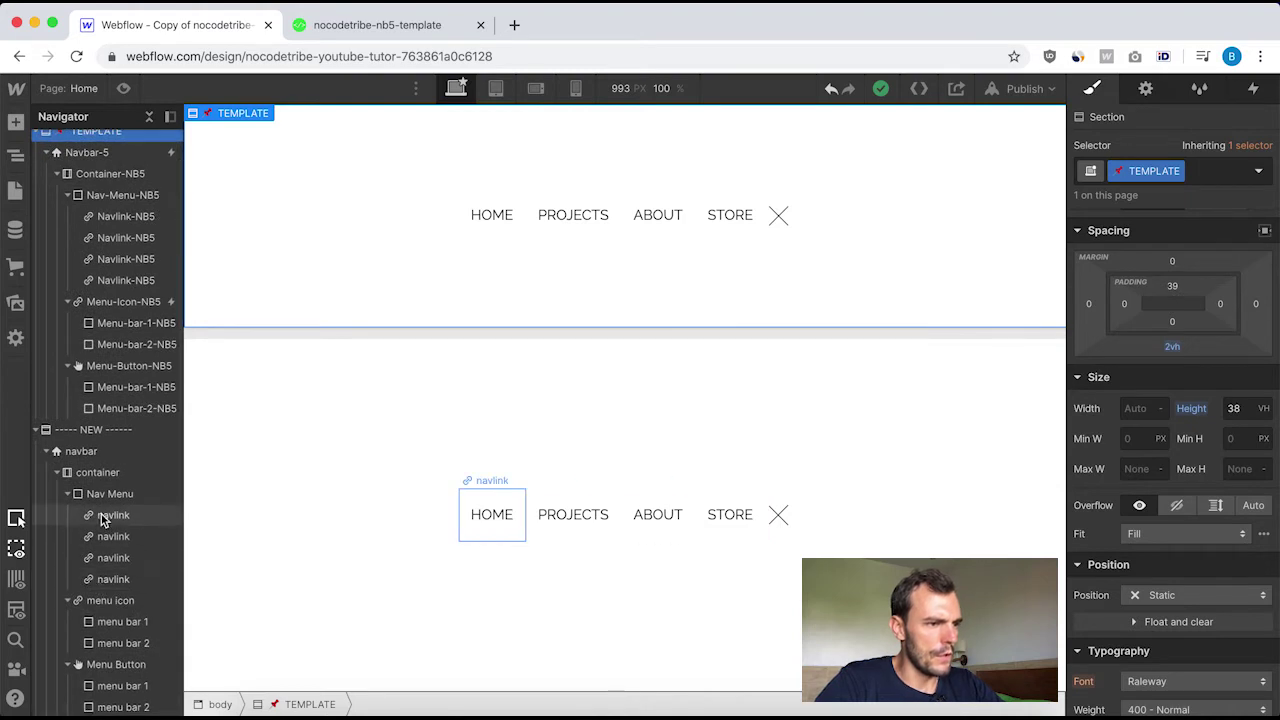
pyautogui.scroll(1, 98, 505)
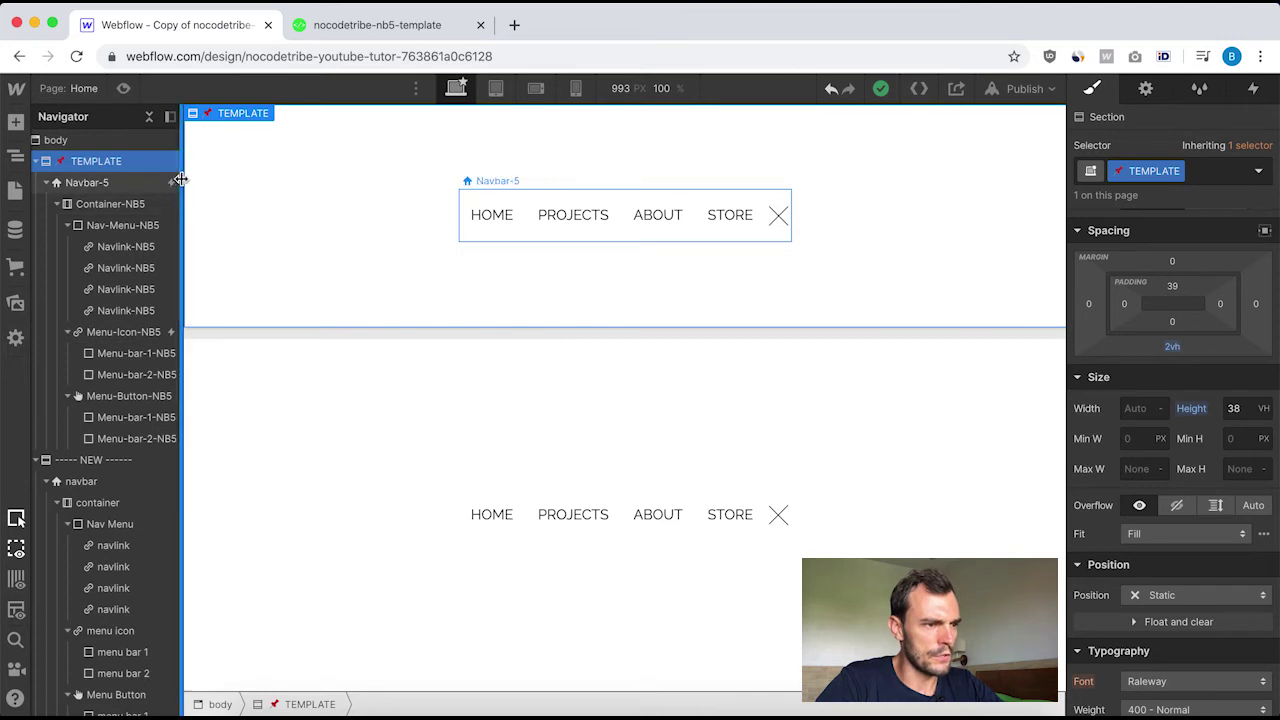
pyautogui.click(120, 187)
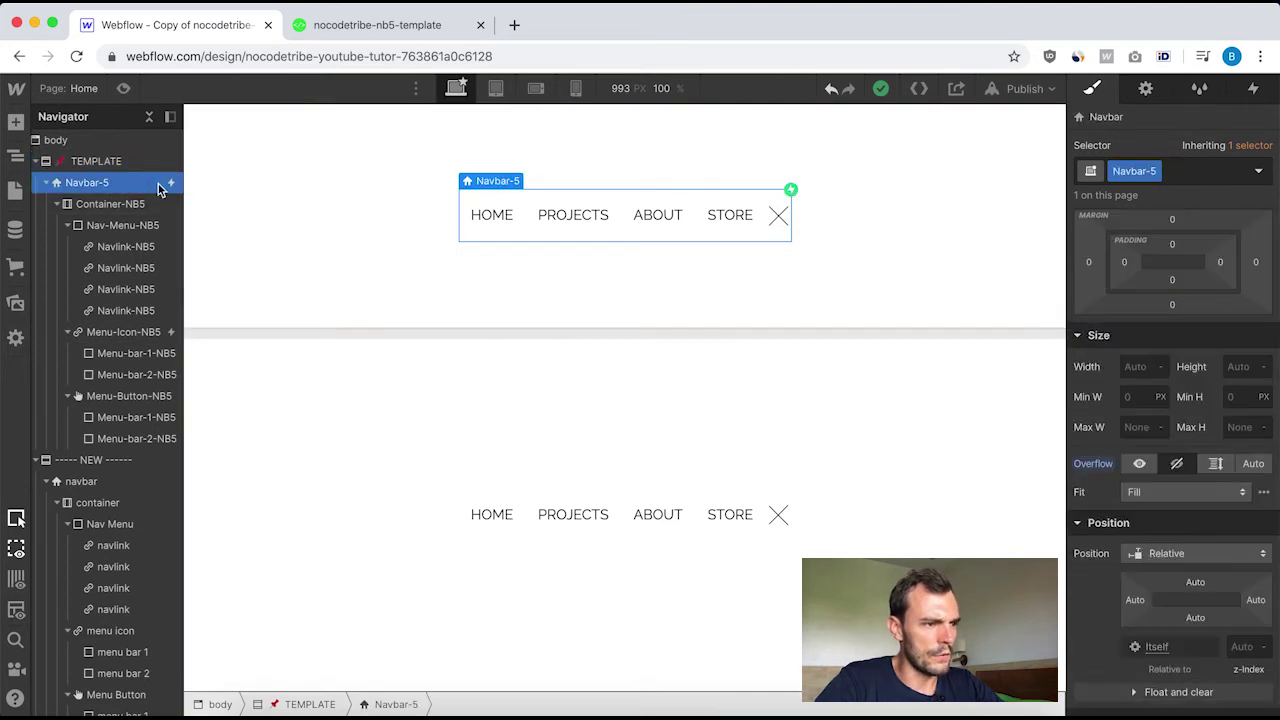
# Open Menu-Icon-NB5's '[NB5] 1st Click on Menu Icon' animation and inspect its first navlink Move action.
pyautogui.click(137, 335)
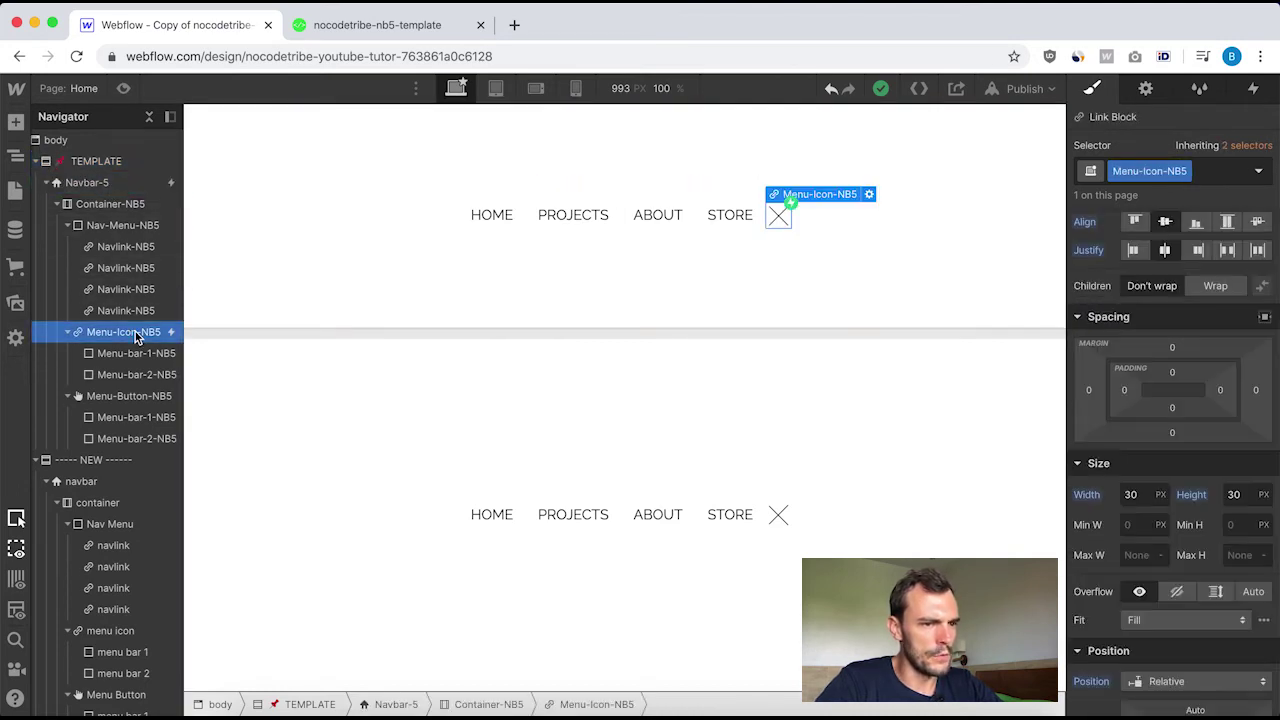
pyautogui.click(68, 332)
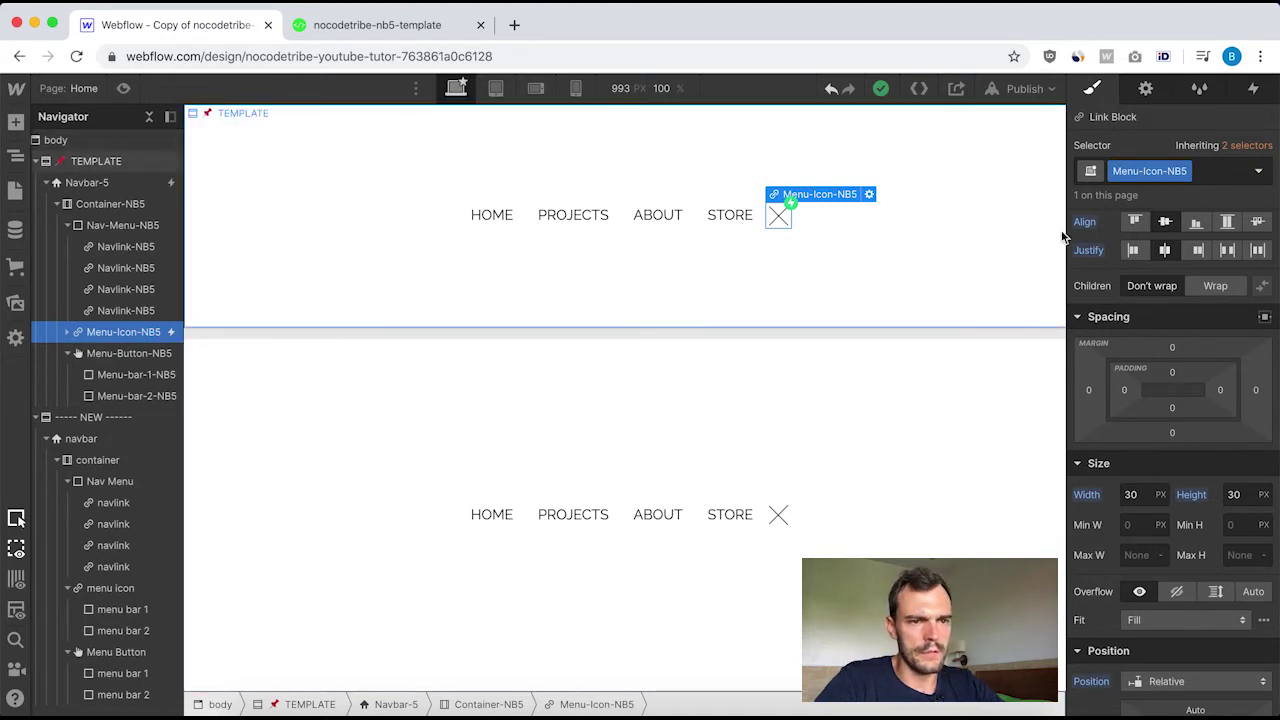
pyautogui.click(1256, 89)
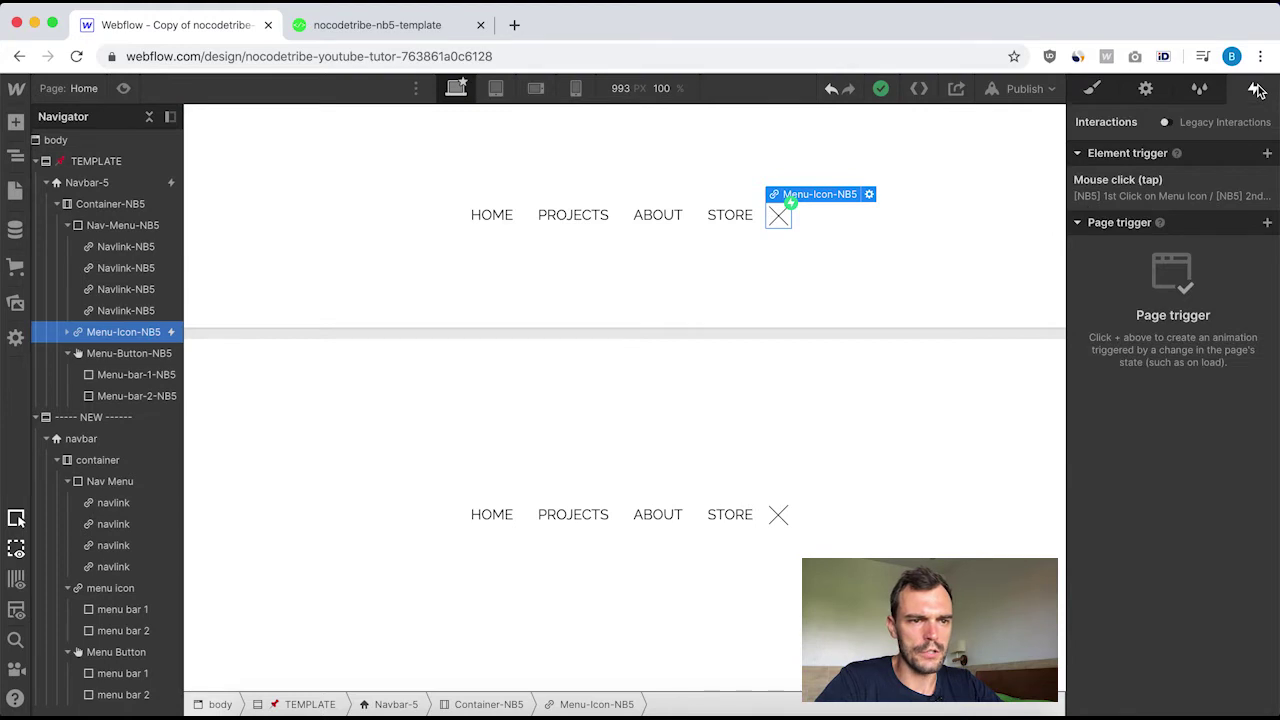
pyautogui.click(1110, 190)
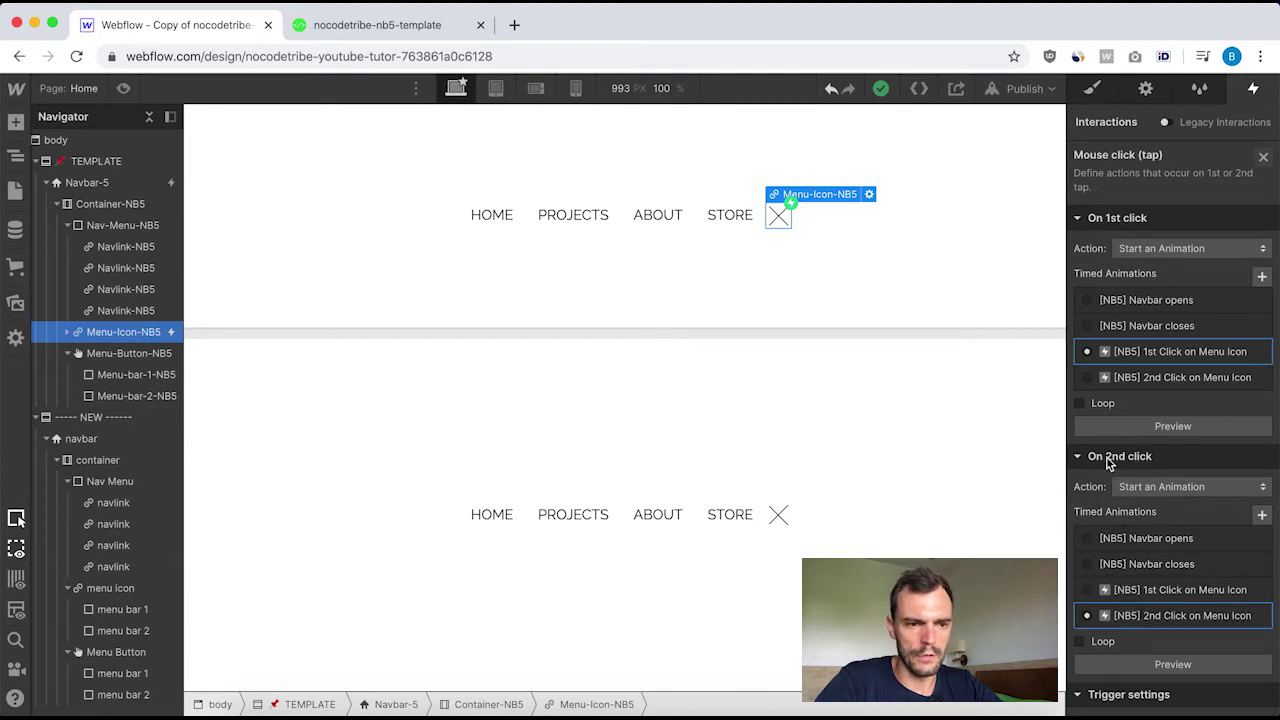
pyautogui.click(1155, 358)
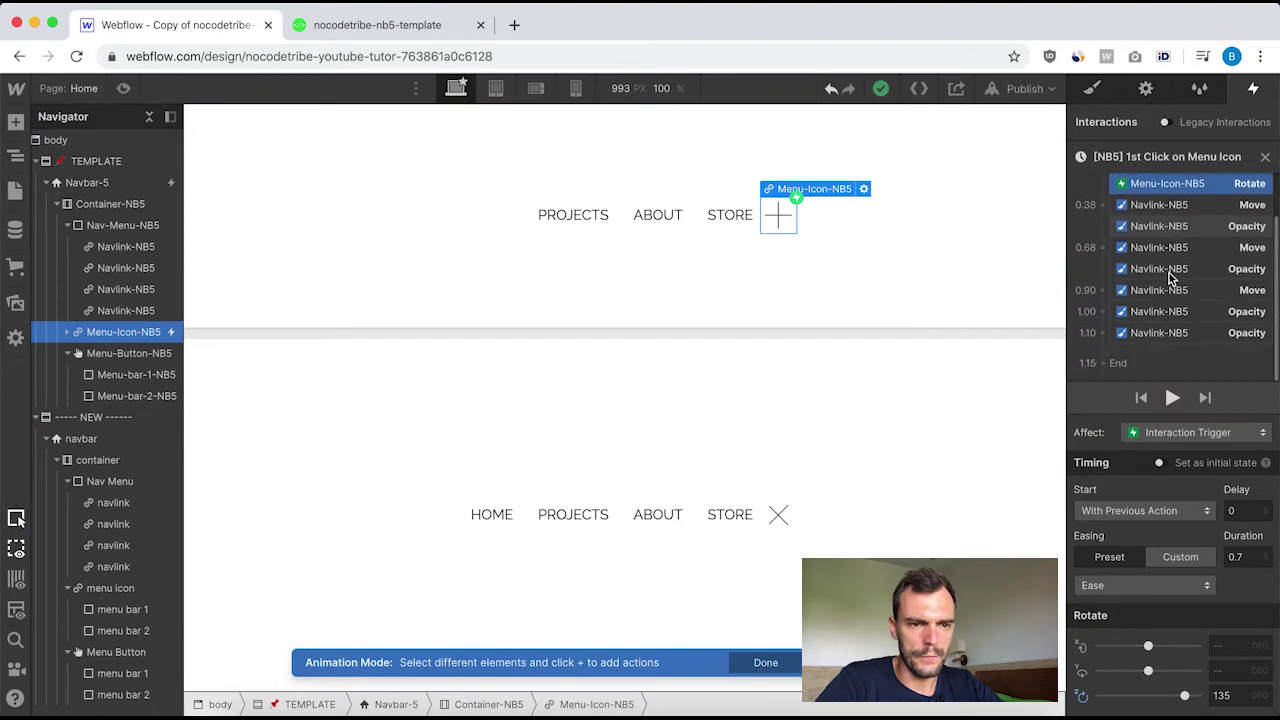
pyautogui.scroll(1, 1168, 277)
pyautogui.scroll(-1, 1165, 360)
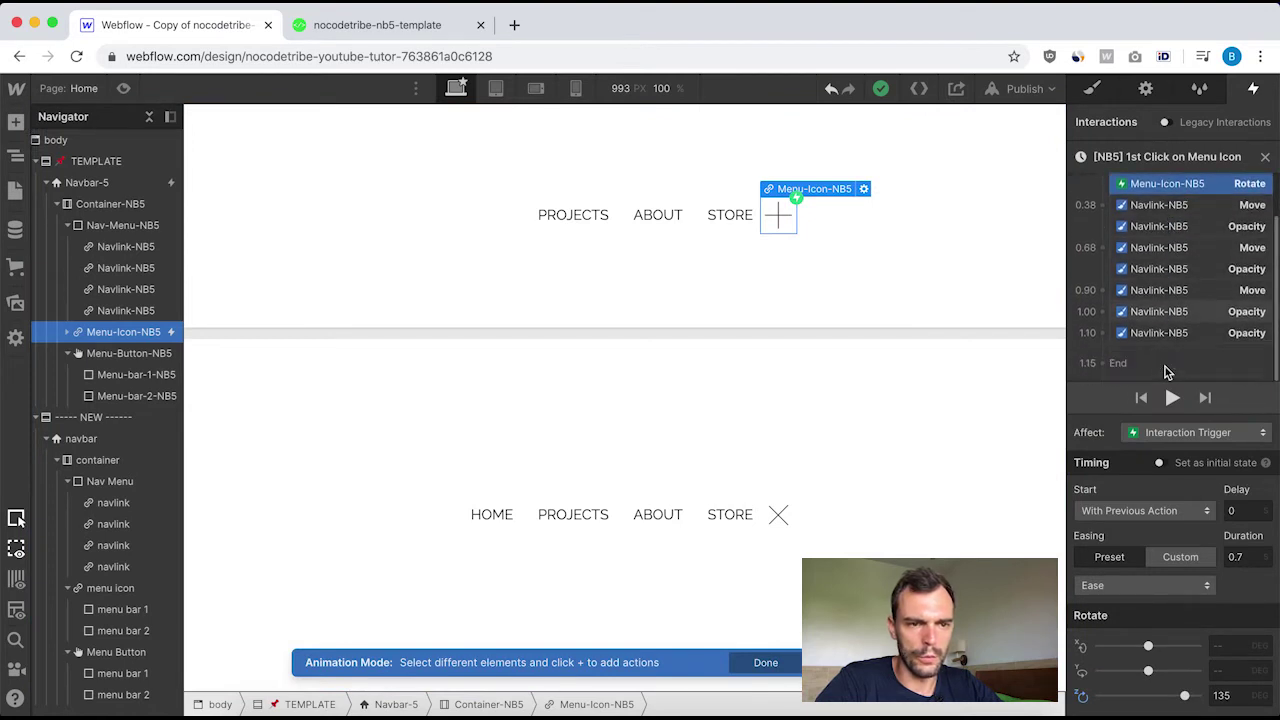
pyautogui.scroll(1, 1174, 209)
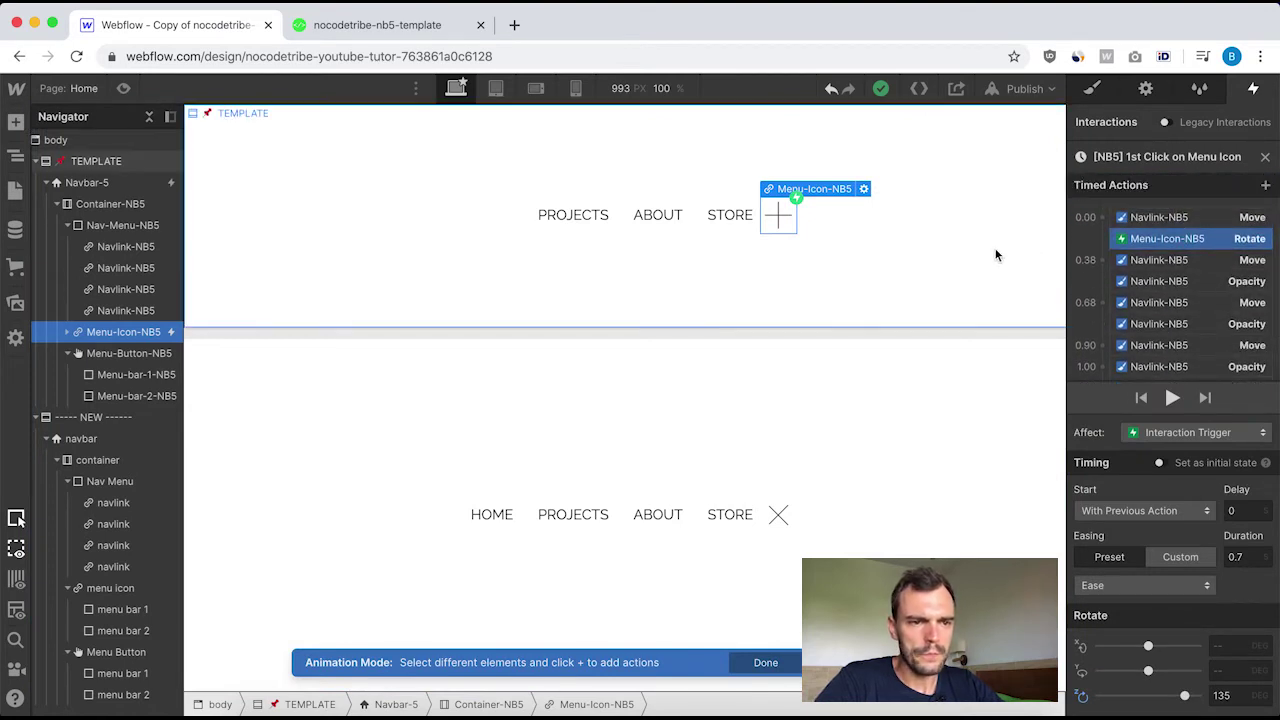
pyautogui.click(1160, 217)
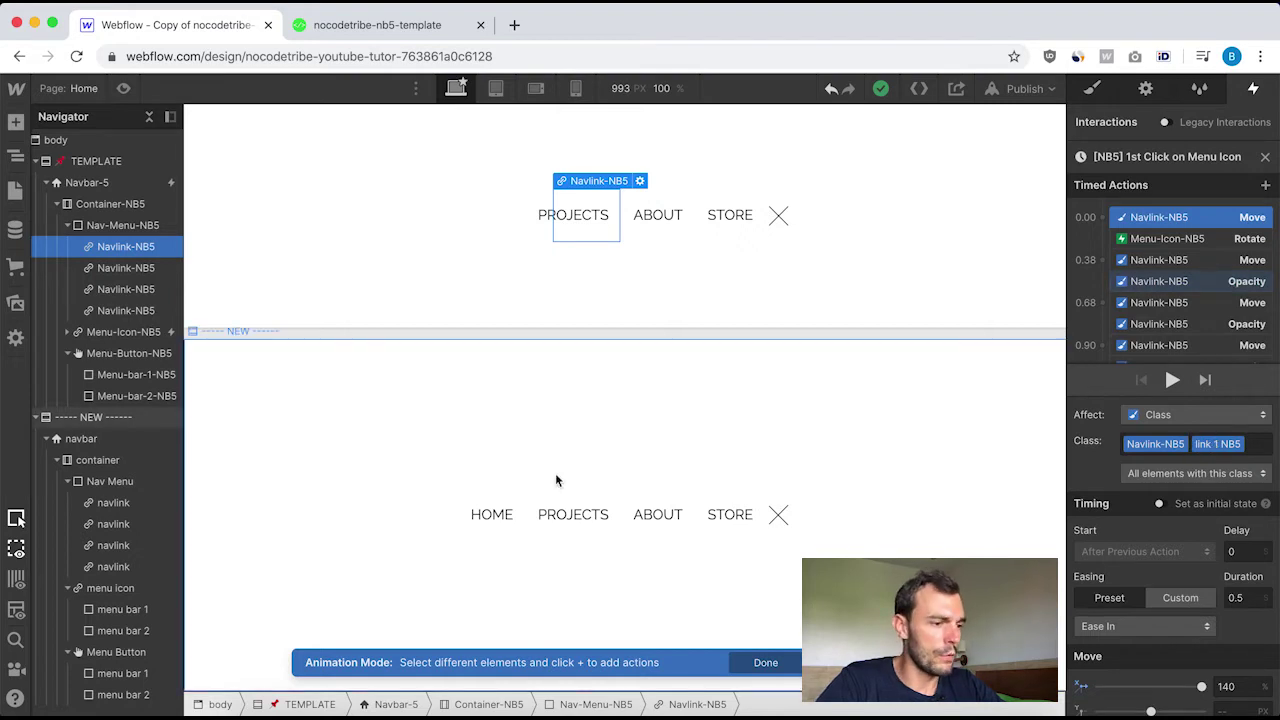
# Close the animation editor and show interactions for the new navbar's HOME link.
pyautogui.click(110, 504)
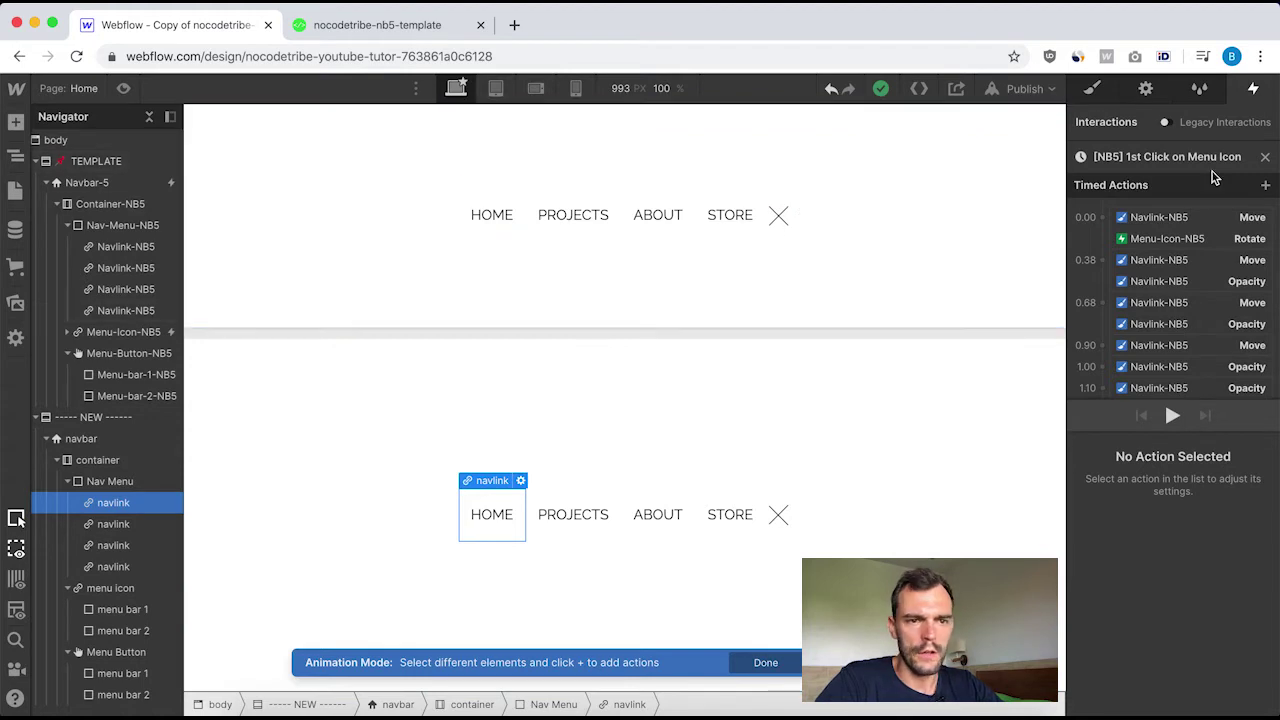
pyautogui.click(1264, 162)
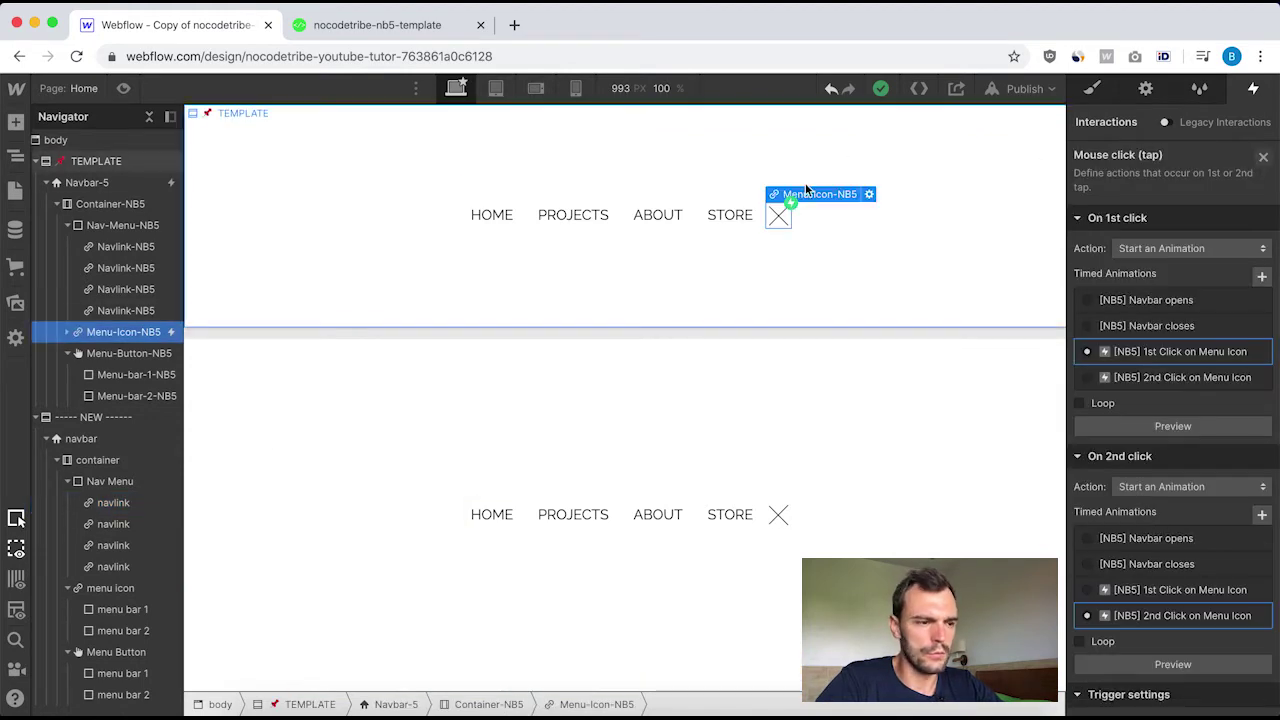
pyautogui.click(105, 505)
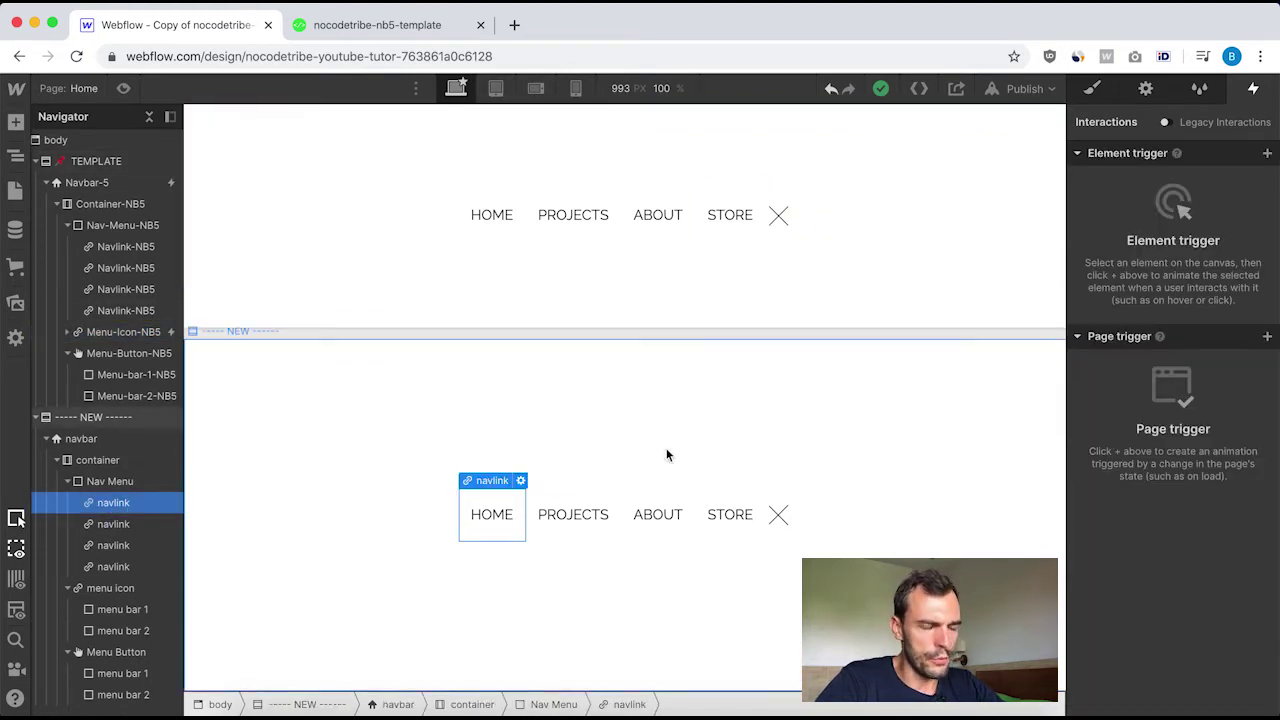
# Add combo class 1 to the HOME link, leaving PROJECTS unchanged.
pyautogui.click(1092, 88)
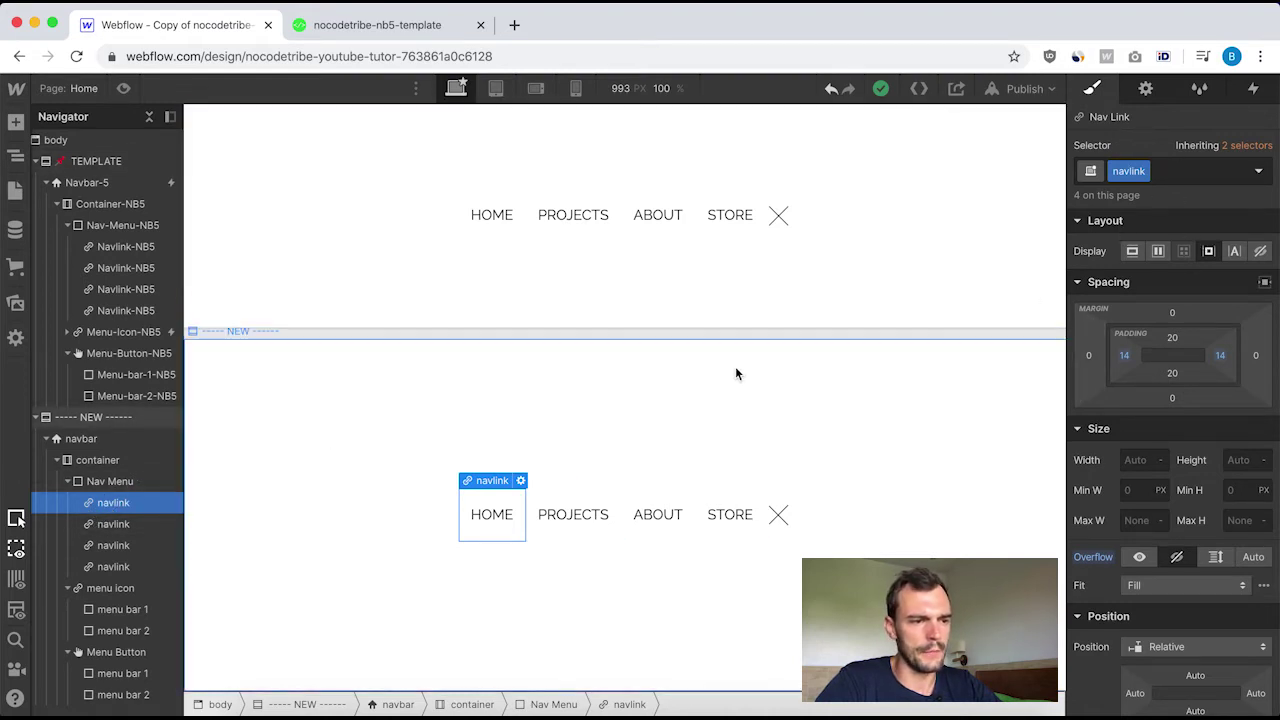
pyautogui.click(1170, 176)
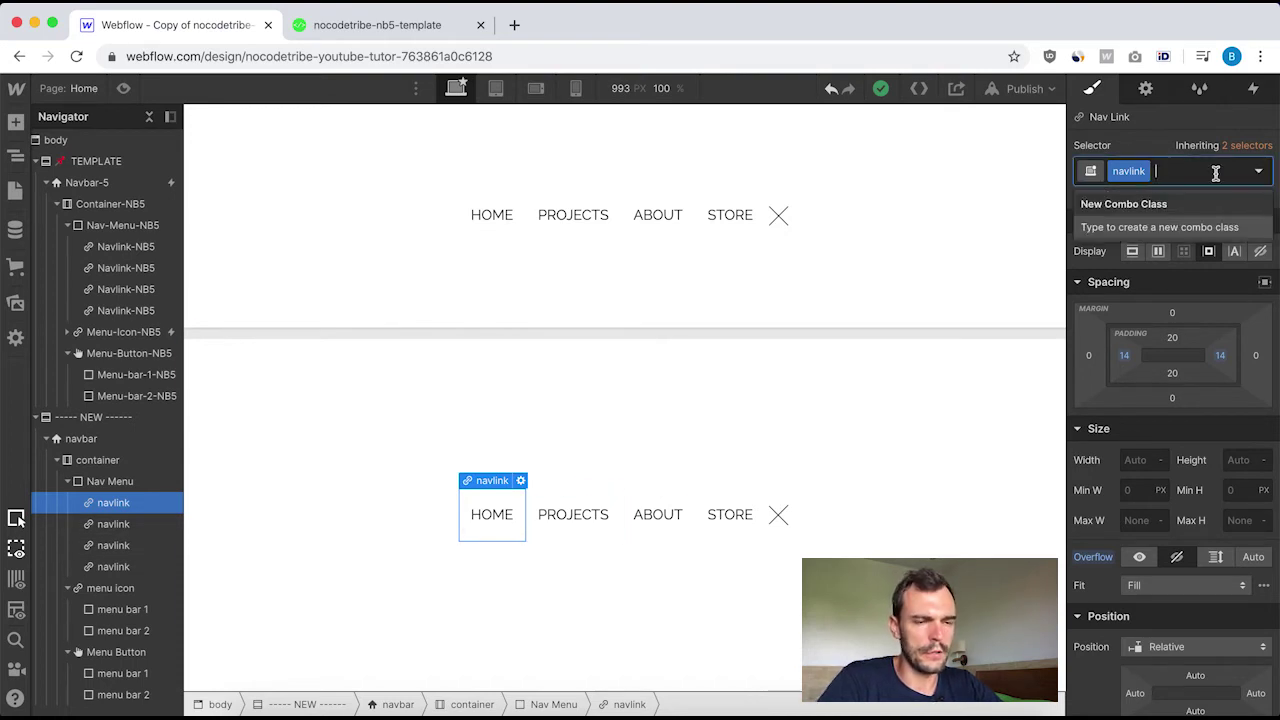
pyautogui.write('1')
pyautogui.press('Return')
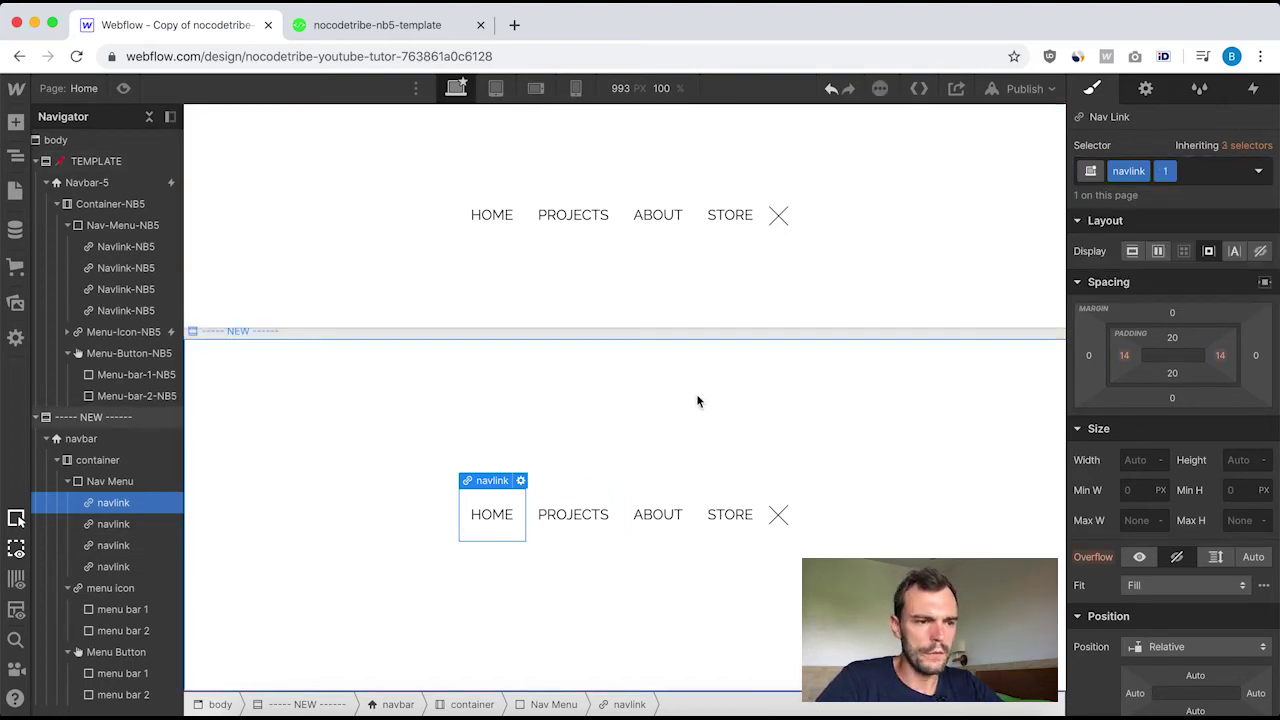
pyautogui.click(579, 530)
pyautogui.click(1180, 175)
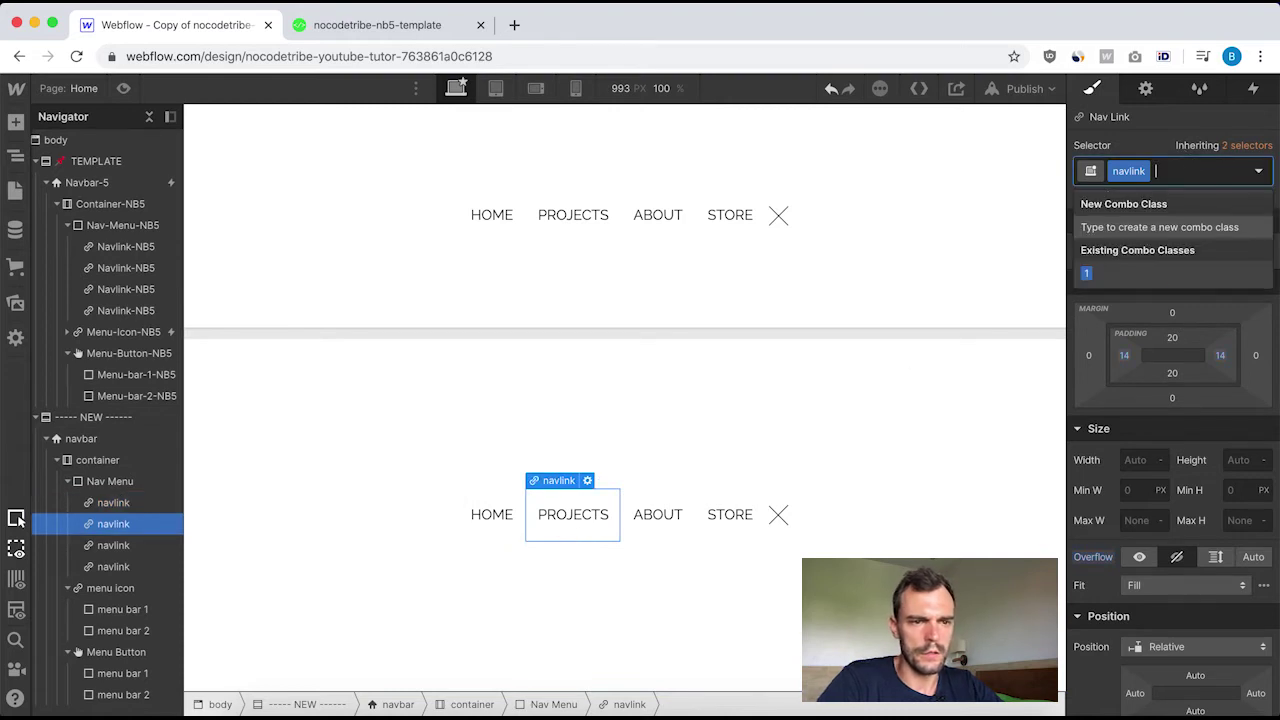
pyautogui.press('Escape')
# Add combo class 3 to ABOUT and combo class 4 to STORE.
pyautogui.click(660, 534)
pyautogui.click(1180, 176)
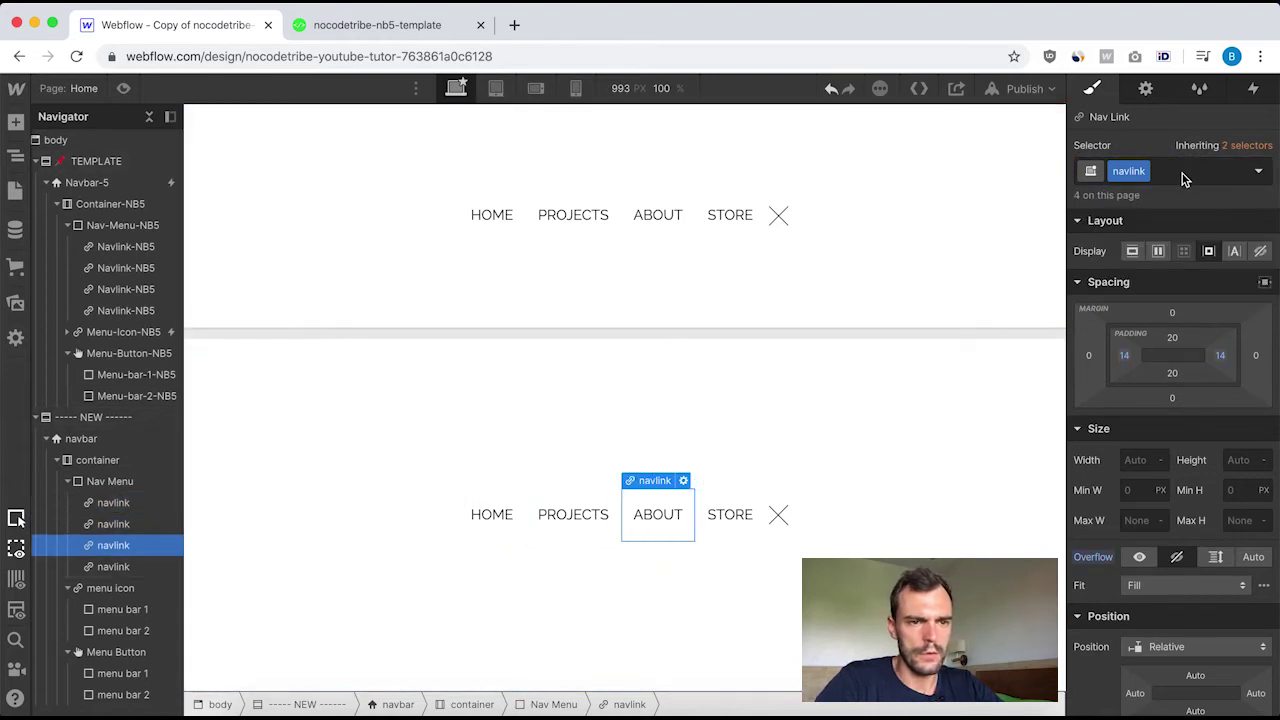
pyautogui.write('3')
pyautogui.press('Return')
pyautogui.click(723, 543)
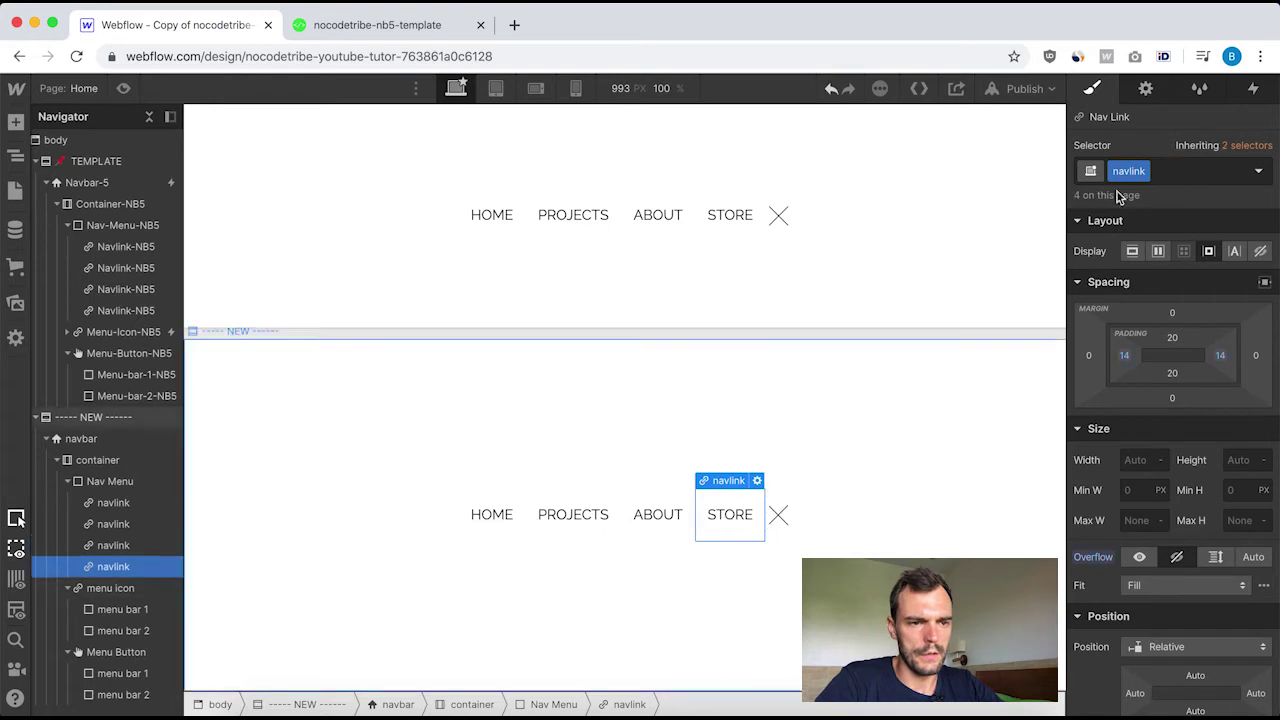
pyautogui.click(1169, 171)
pyautogui.write('4')
pyautogui.press('Return')
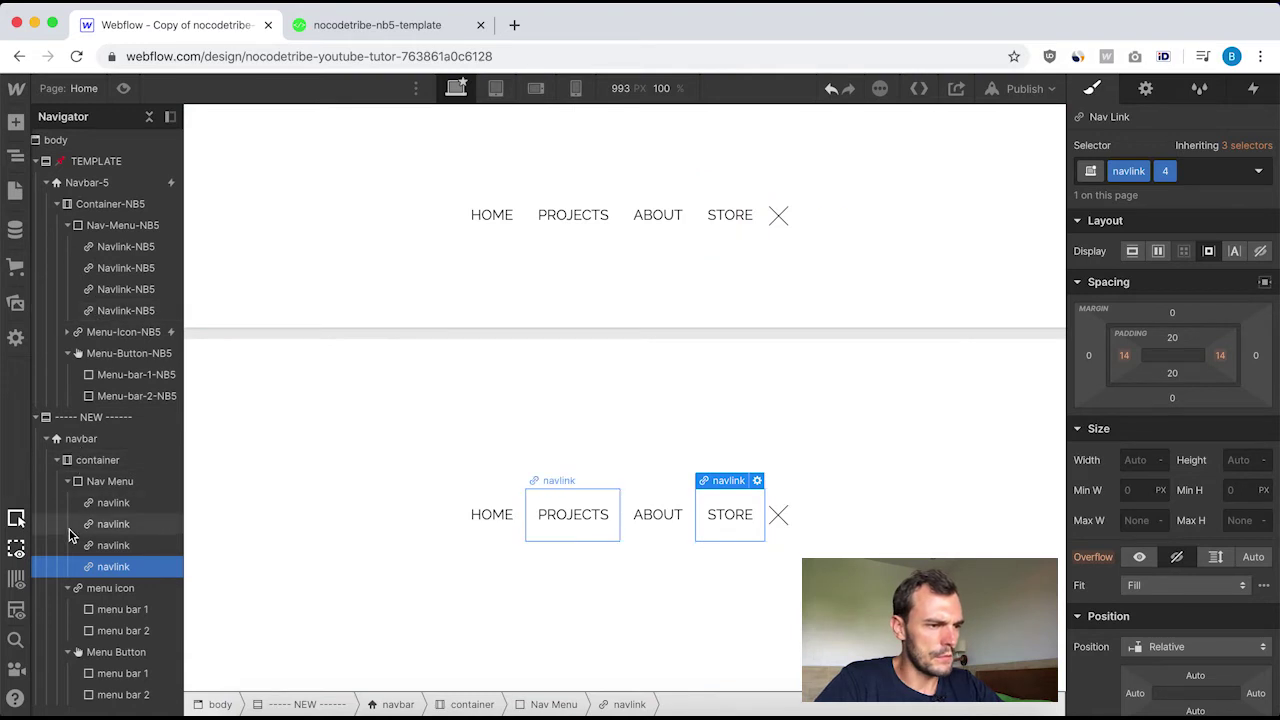
pyautogui.click(113, 334)
# Reopen '[NB5] 1st Click on Menu Icon' and inspect which classes its first navlink Move action targets.
pyautogui.click(1264, 95)
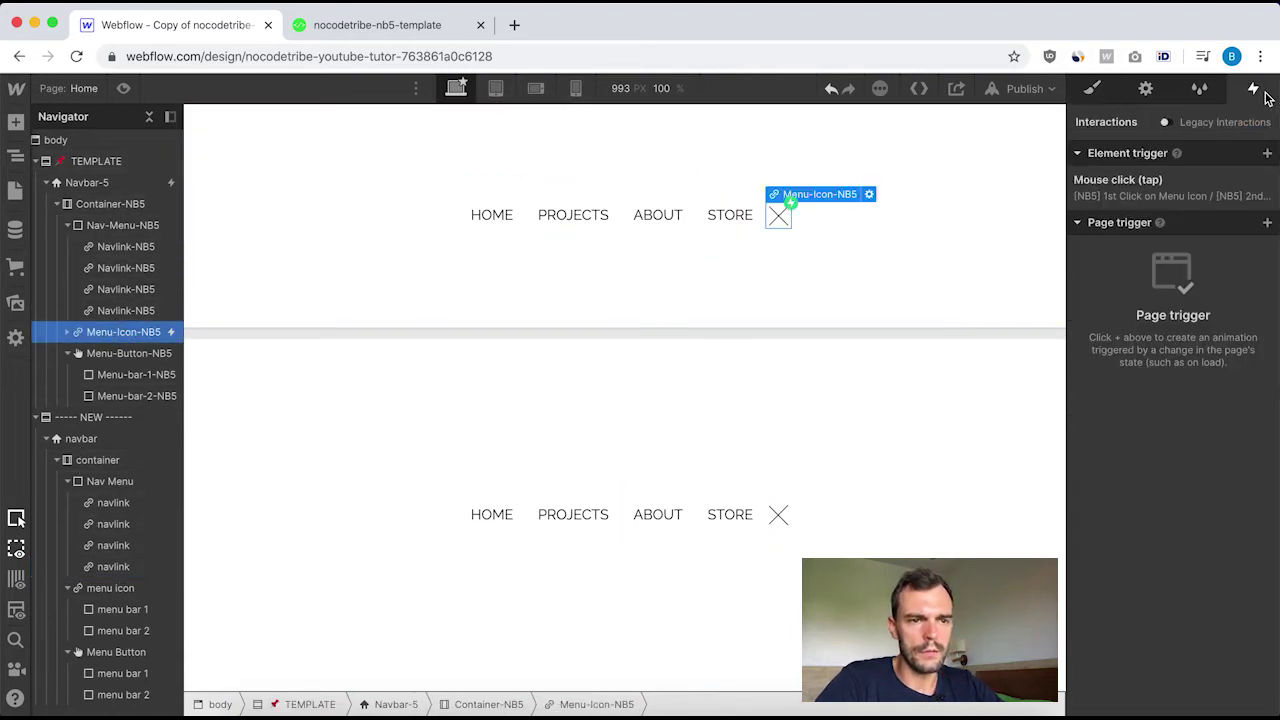
pyautogui.click(1117, 181)
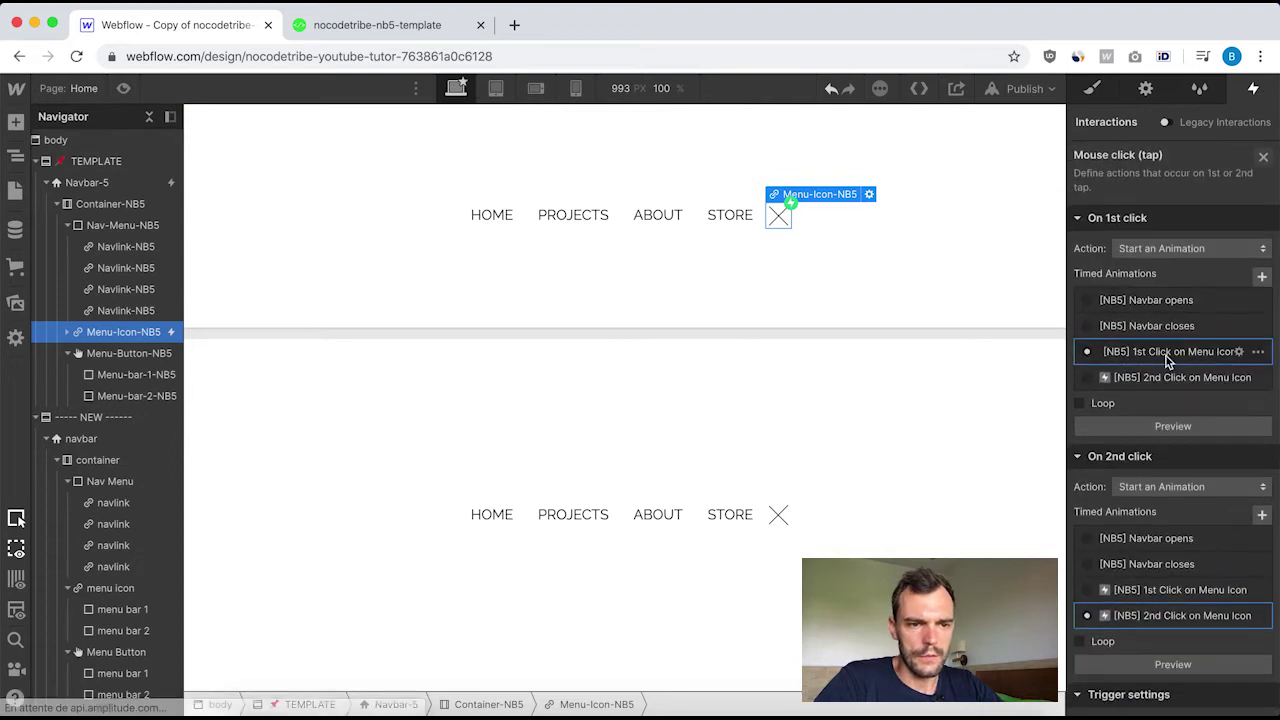
pyautogui.click(1168, 355)
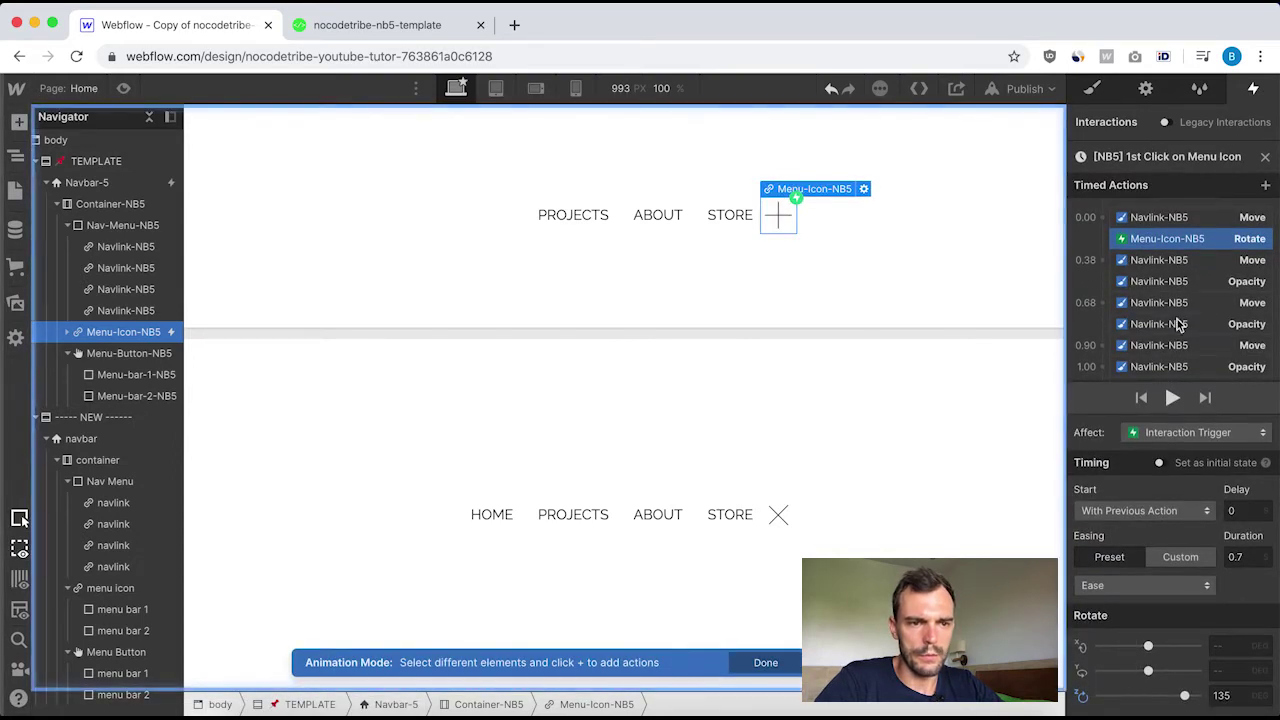
pyautogui.click(1166, 218)
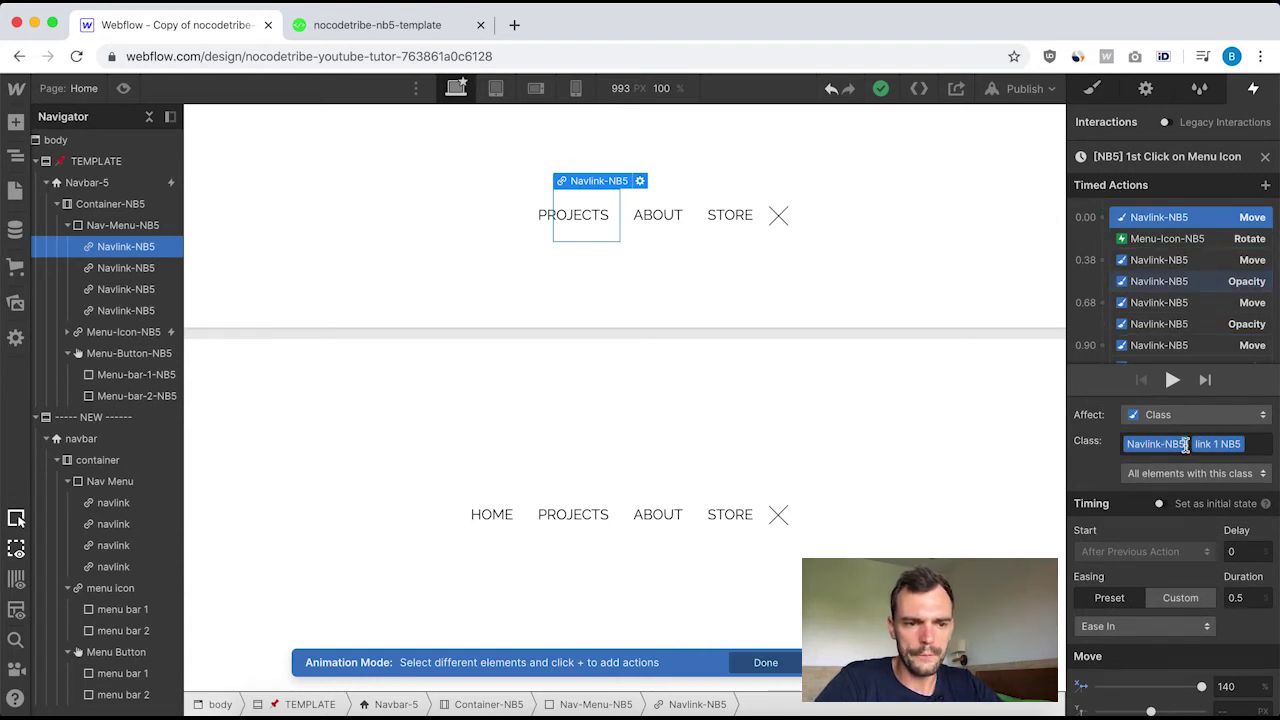
pyautogui.scroll(-1, 1150, 620)
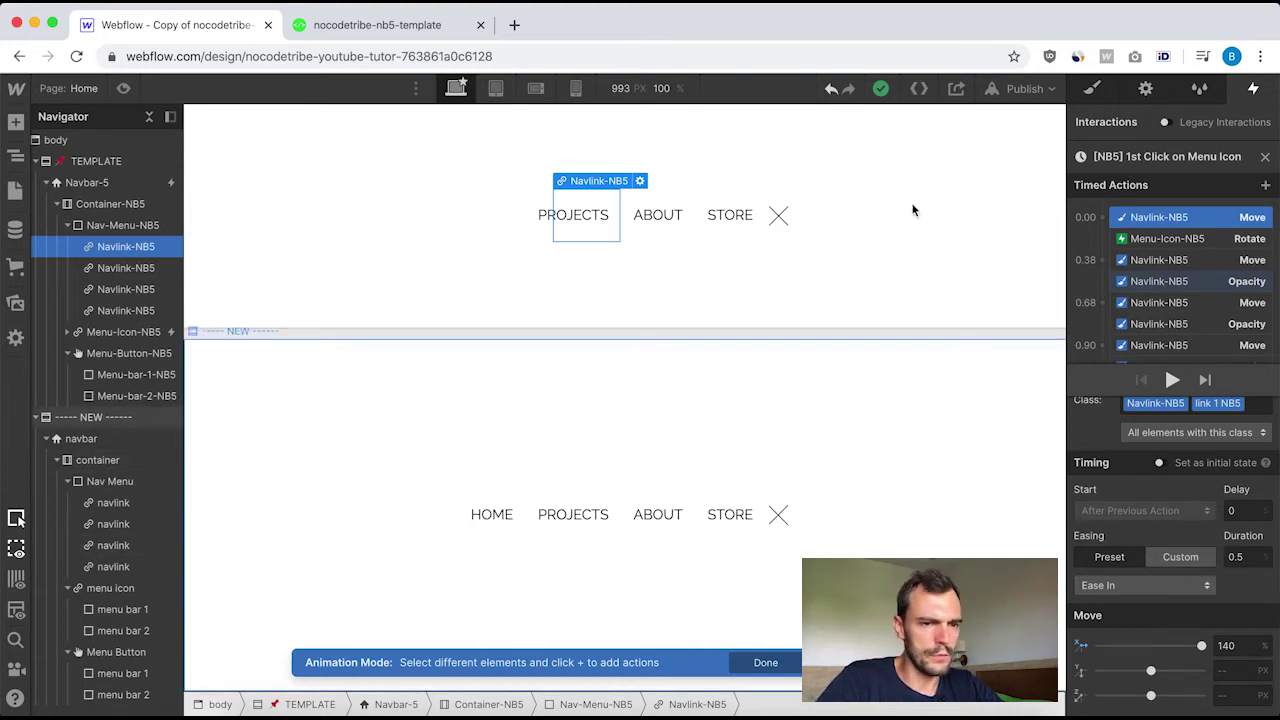
pyautogui.scroll(-1, 1180, 230)
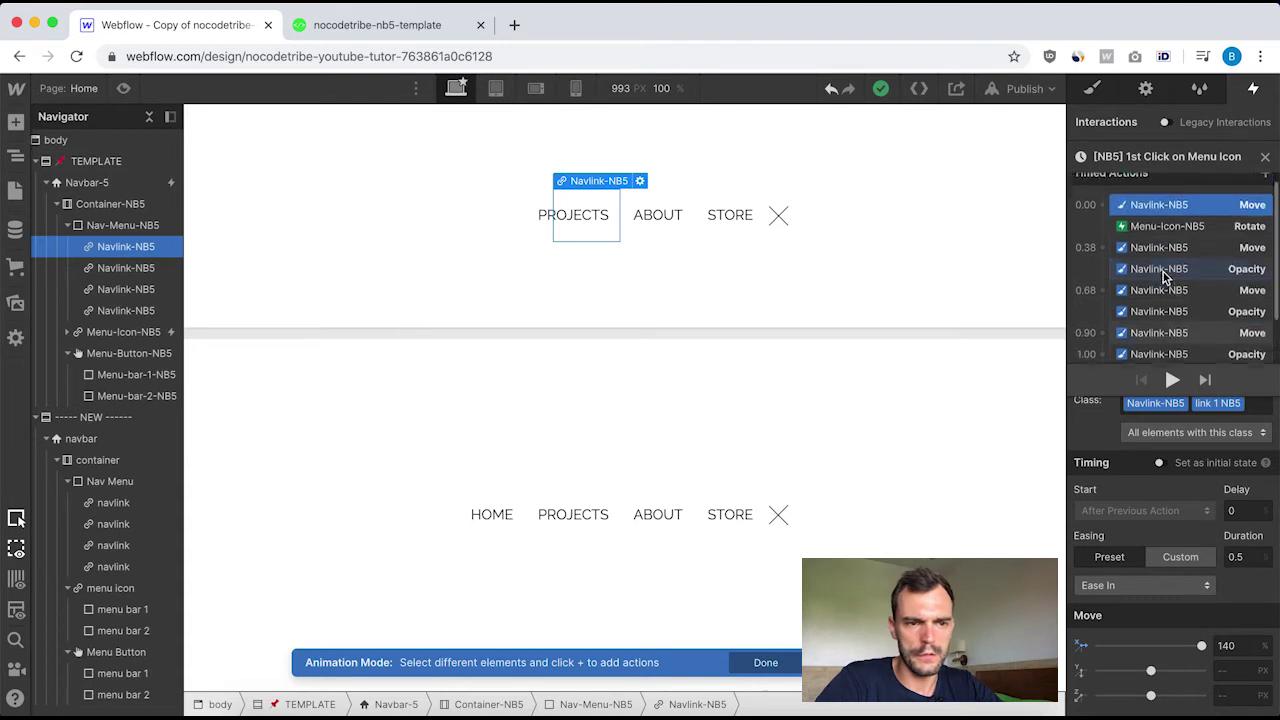
pyautogui.scroll(1, 1163, 272)
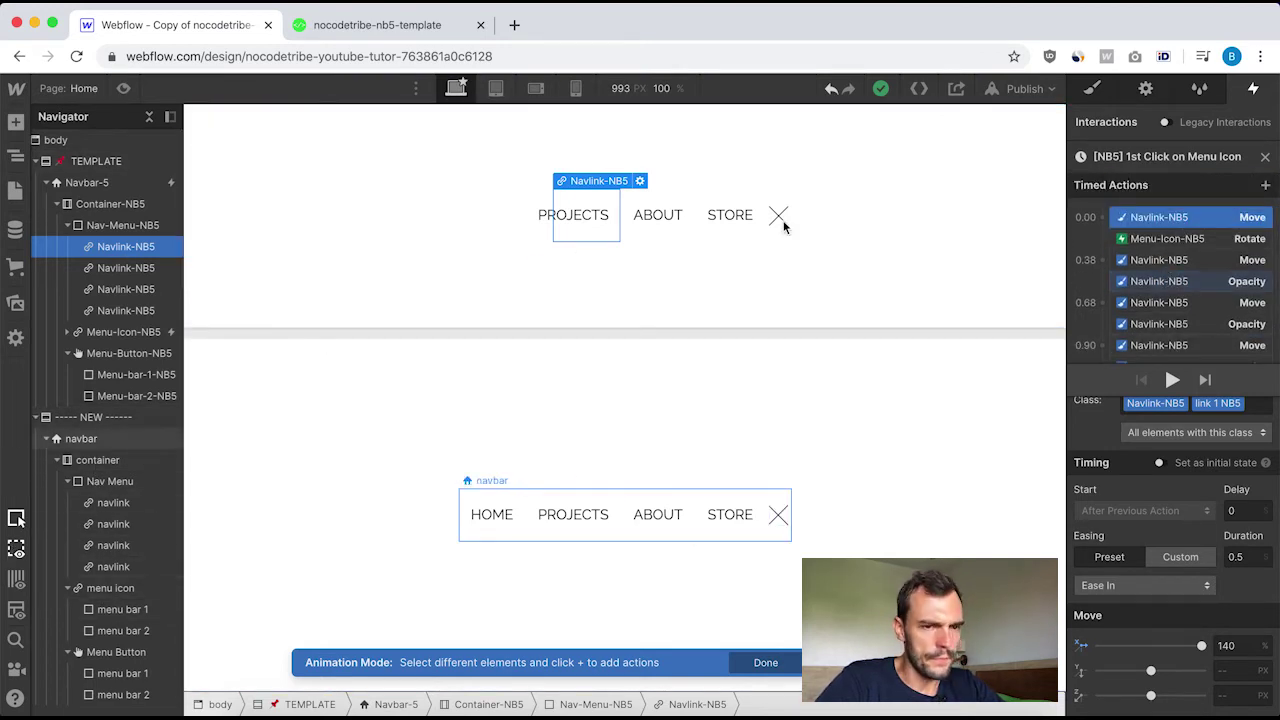
pyautogui.scroll(1, 1142, 532)
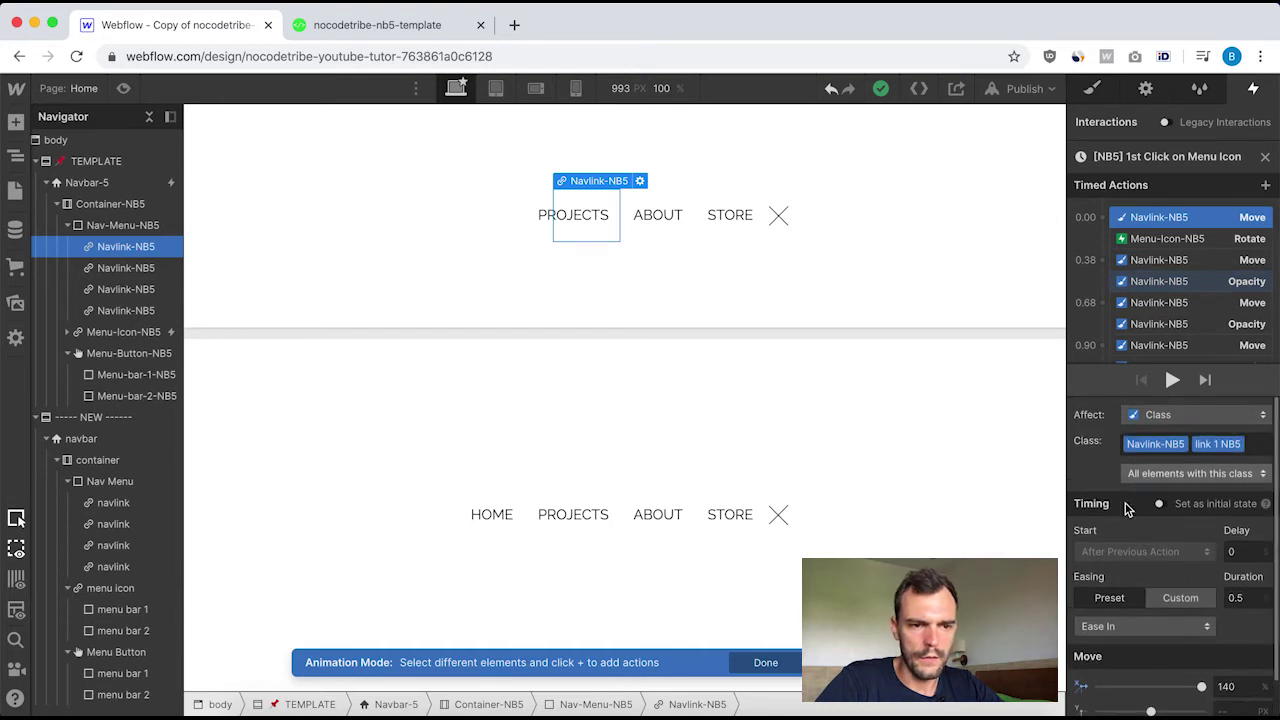
pyautogui.scroll(-1, 1250, 600)
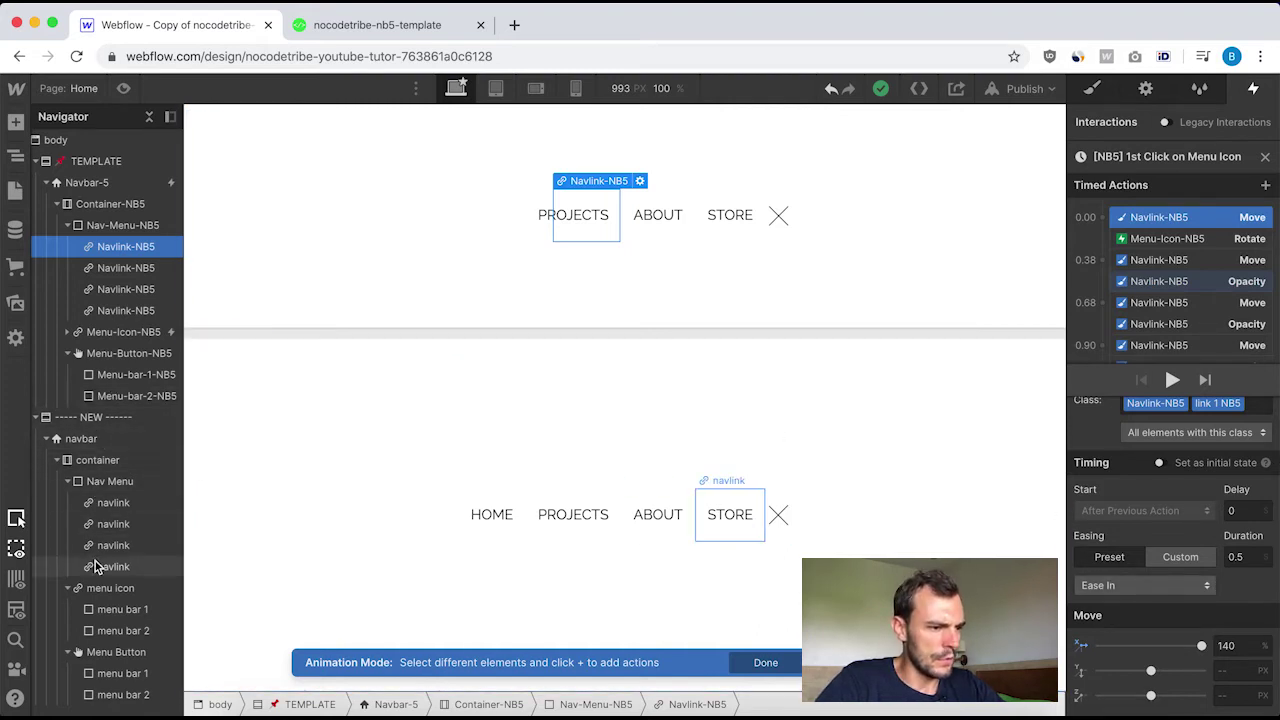
pyautogui.click(105, 588)
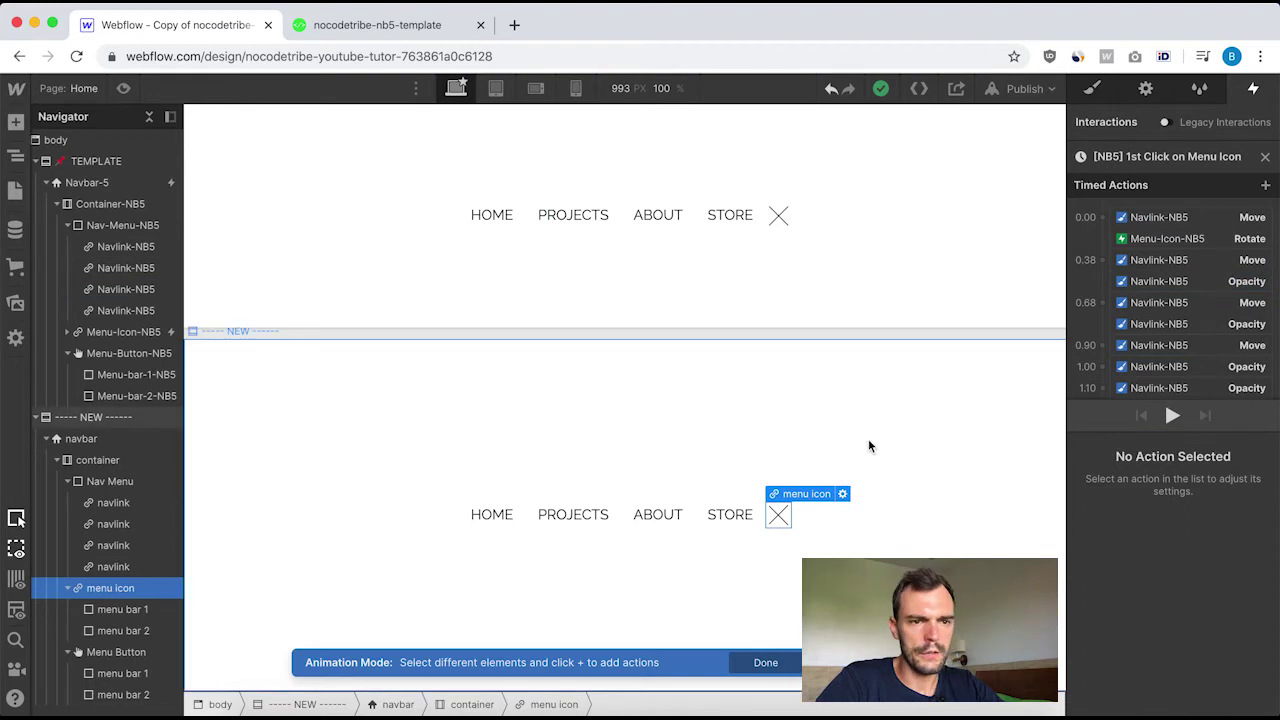
# Add a Mouse click trigger to the new menu icon with On 1st click set to Start an Animation.
pyautogui.click(1265, 156)
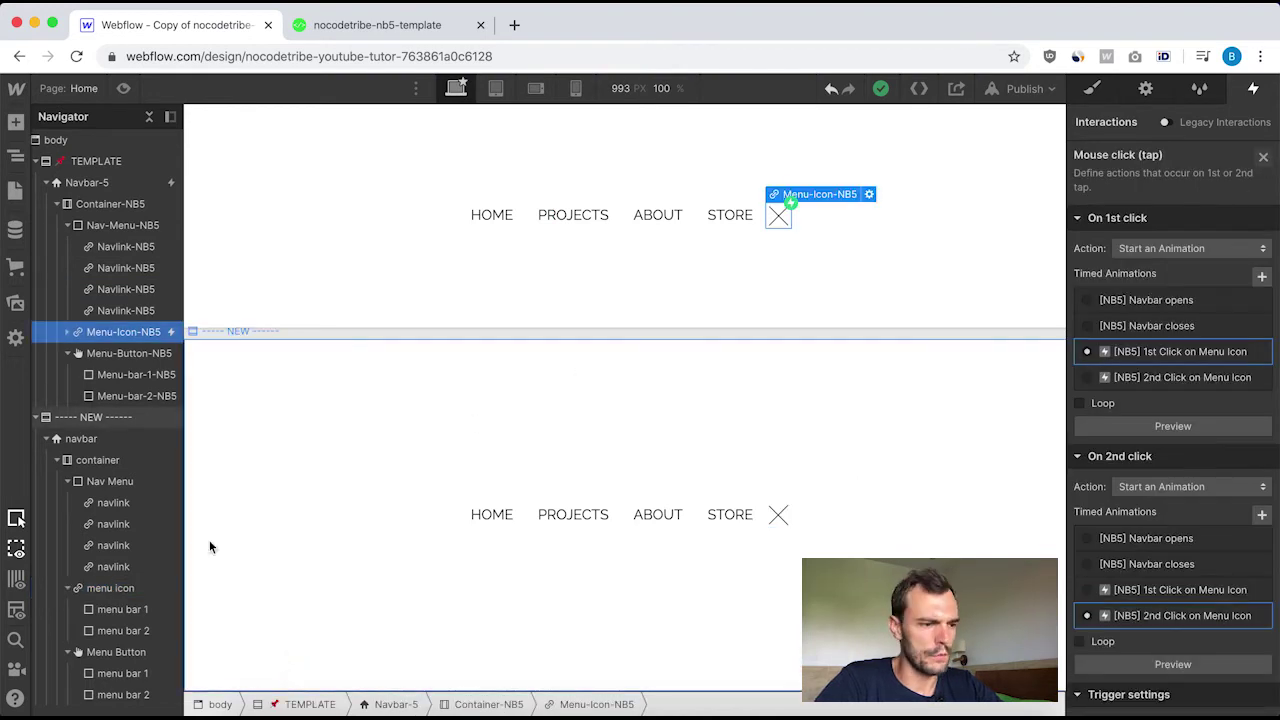
pyautogui.click(110, 590)
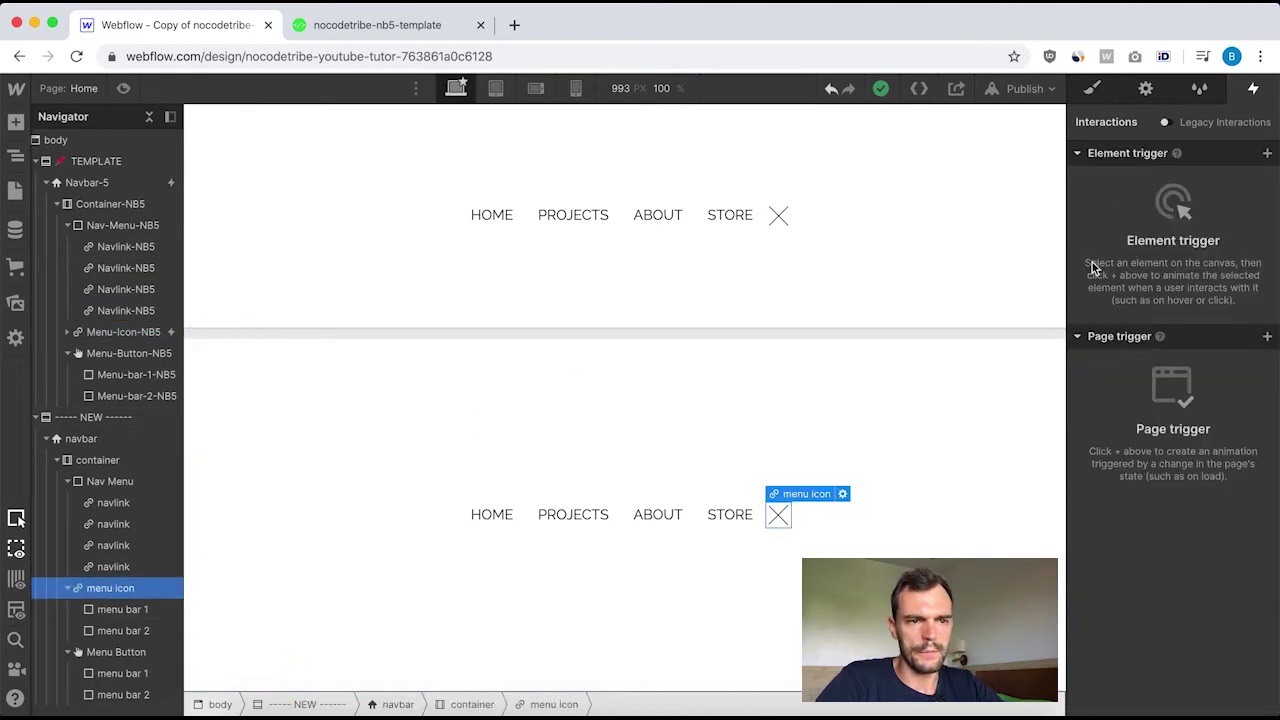
pyautogui.click(1267, 155)
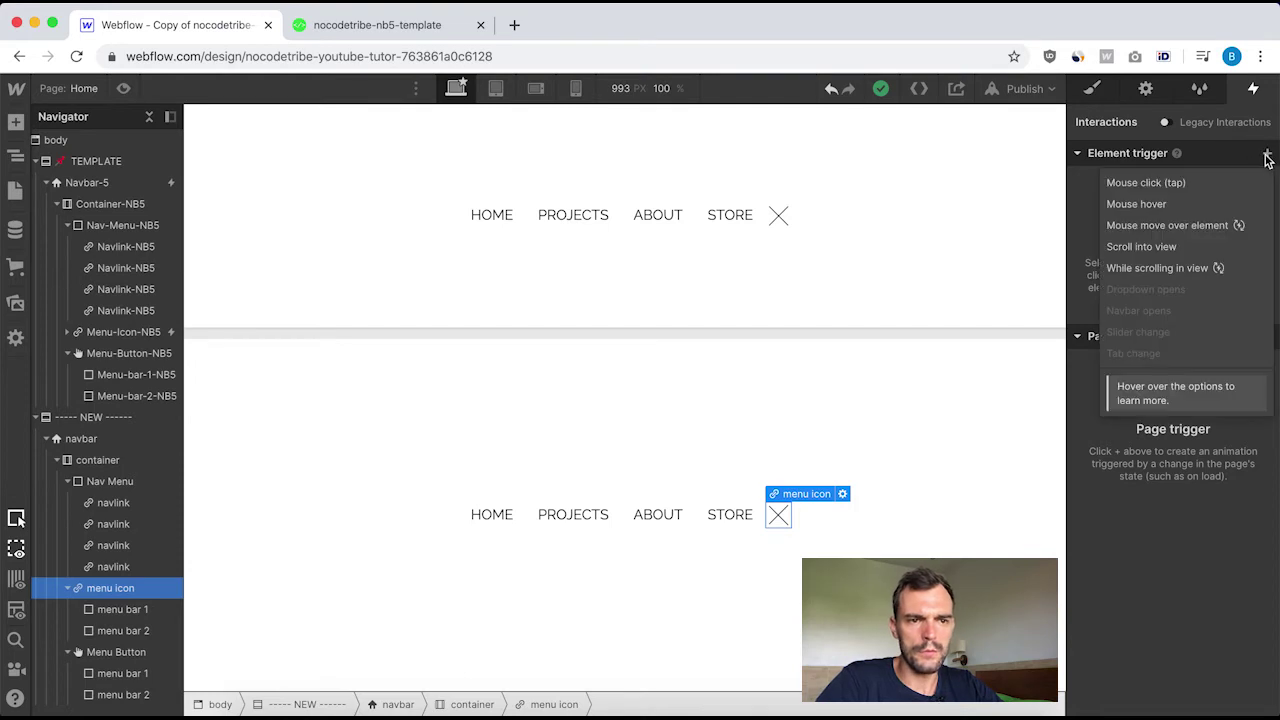
pyautogui.click(1134, 184)
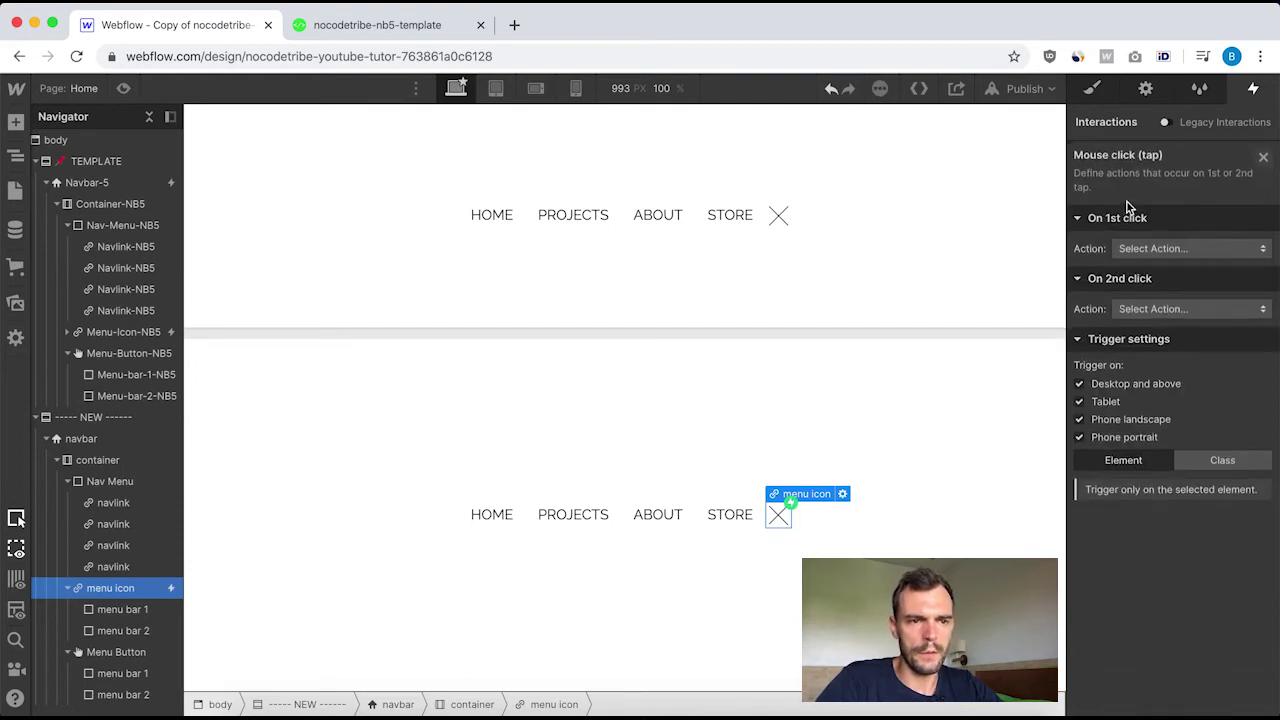
pyautogui.click(1232, 248)
pyautogui.click(1152, 256)
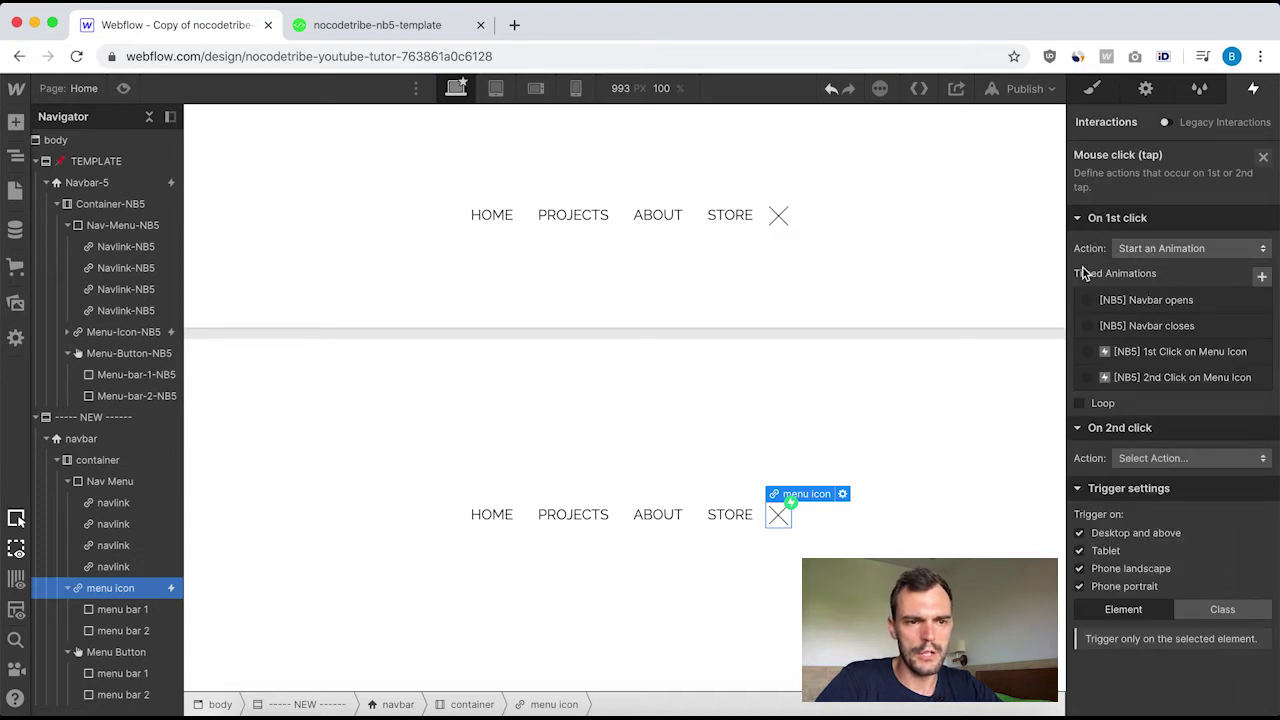
# Create a new timed animation and name it 'mouse 1st click'.
pyautogui.click(1264, 278)
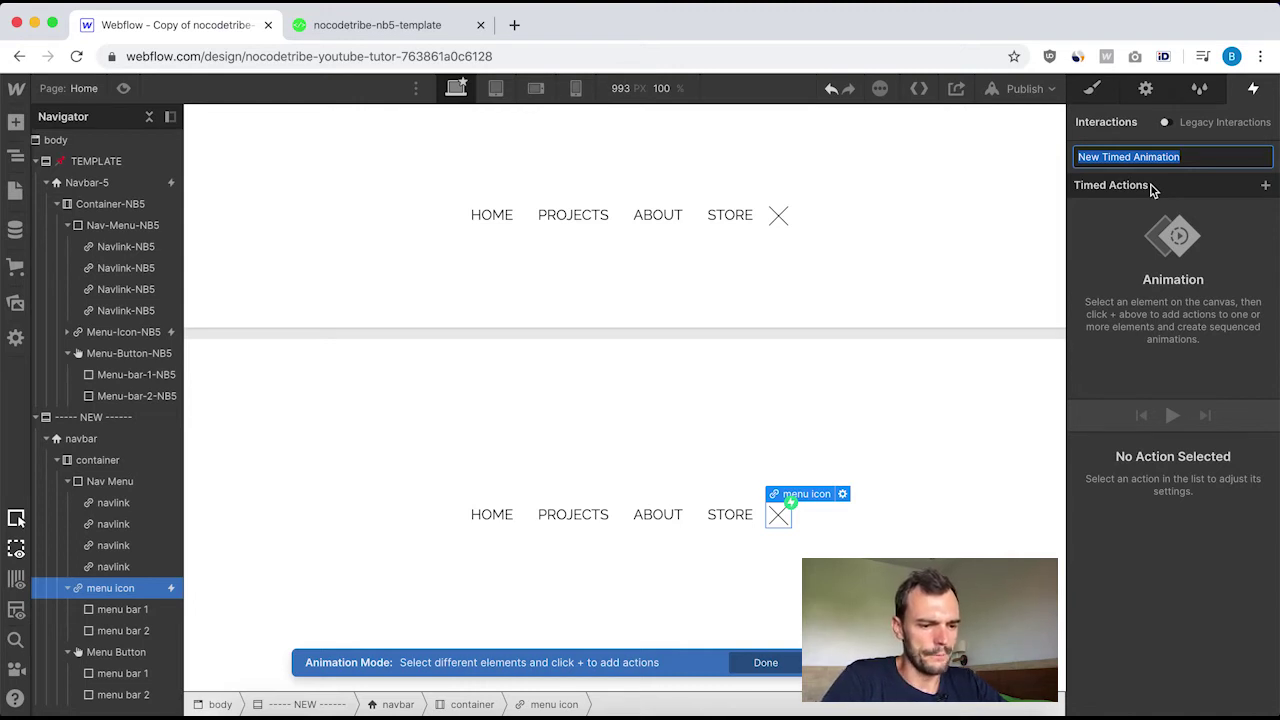
pyautogui.write('mouse clis')
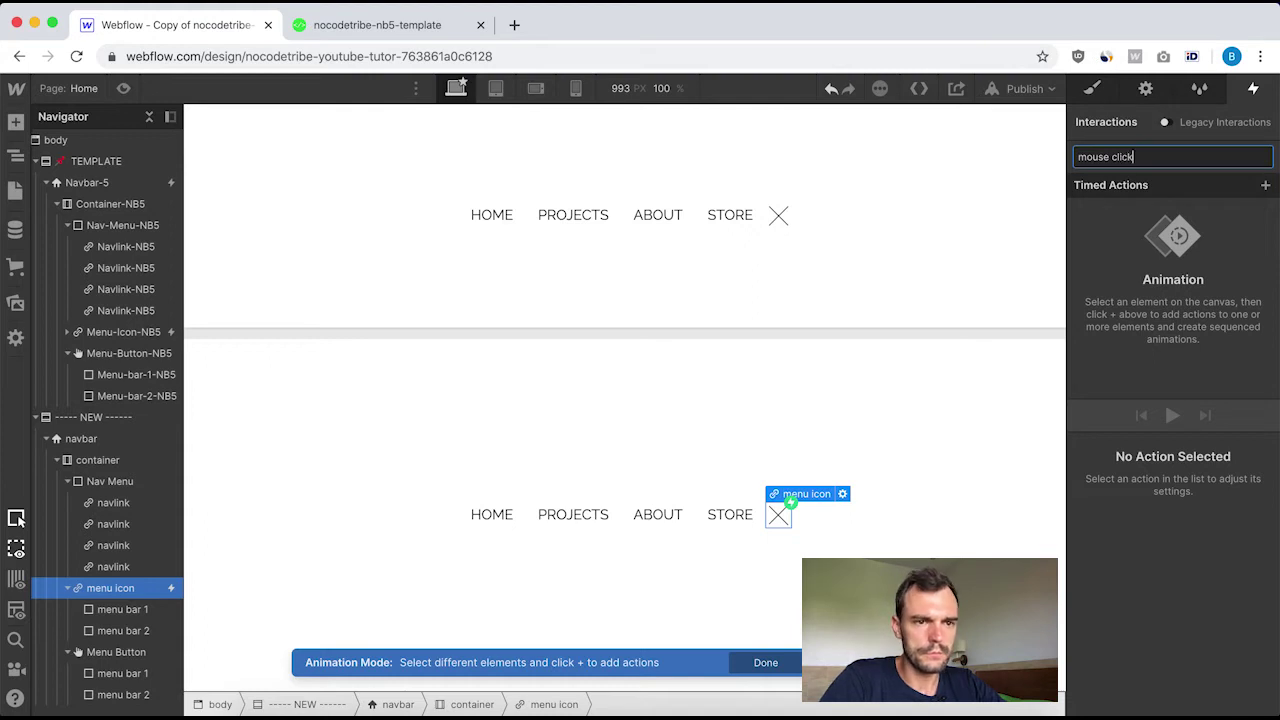
pyautogui.write('k')
pyautogui.press('Return')
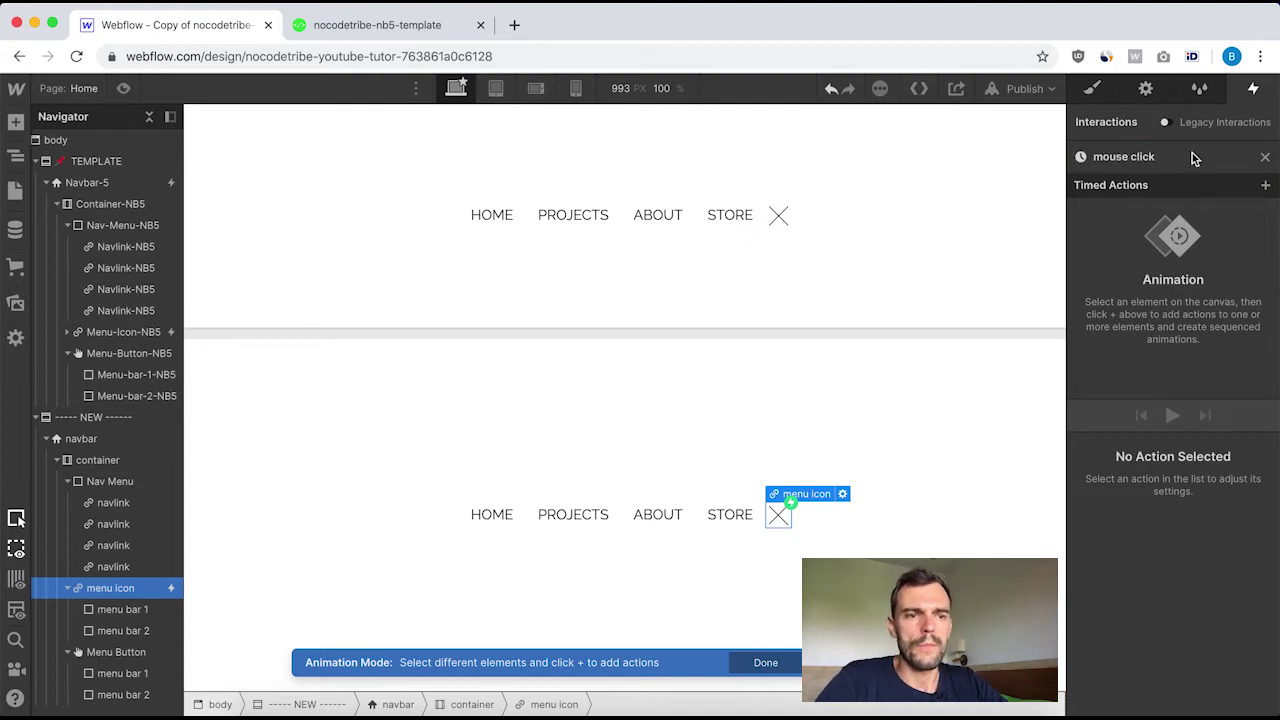
pyautogui.click(1130, 157)
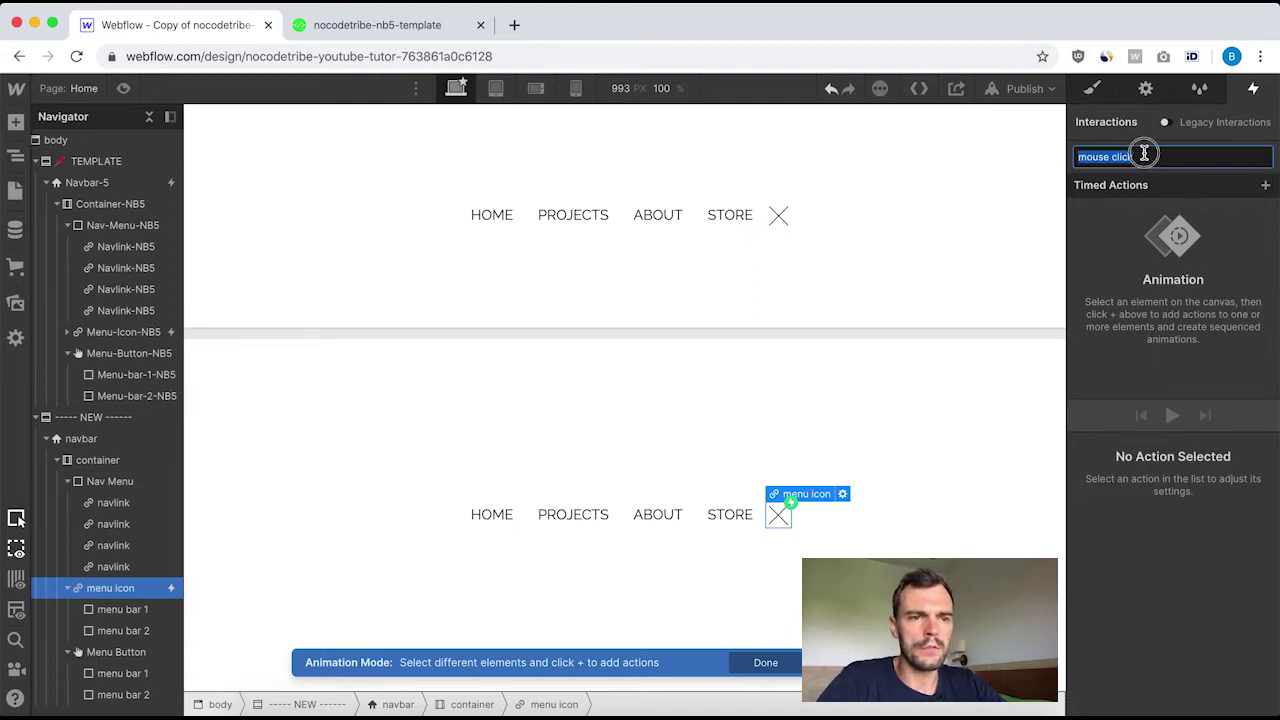
pyautogui.click(1143, 157)
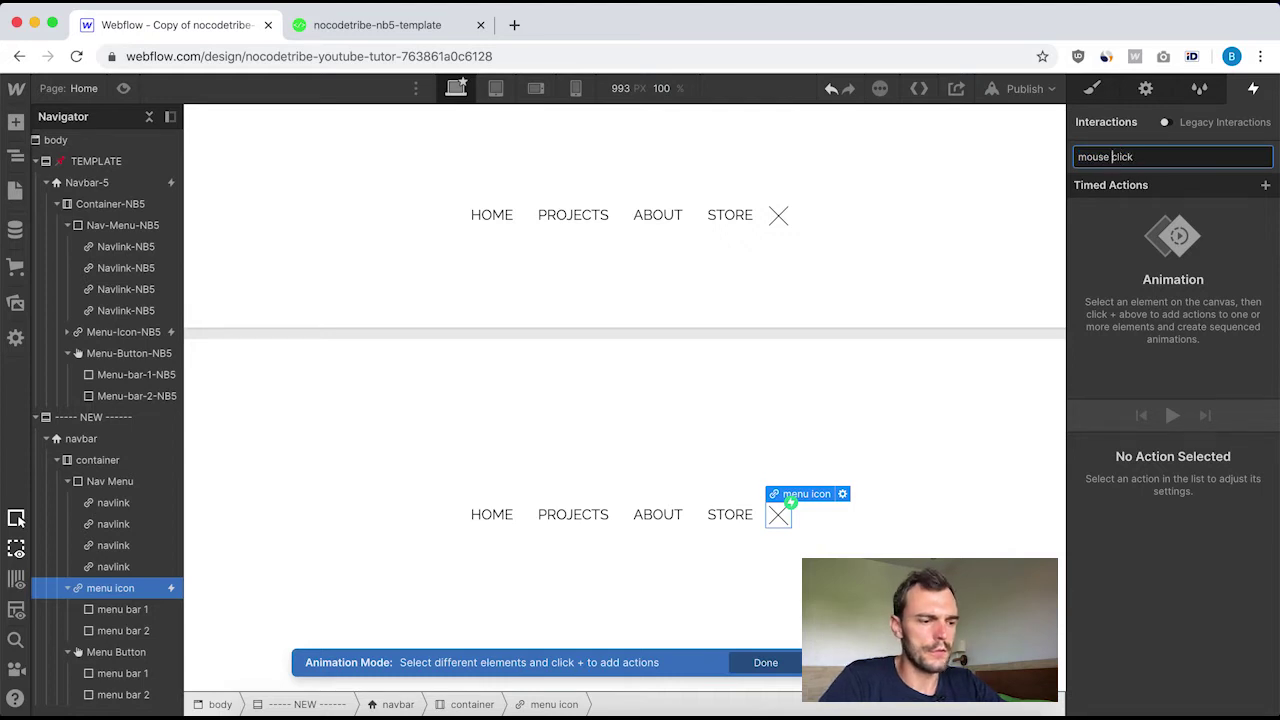
pyautogui.write('1st')
pyautogui.press('Return')
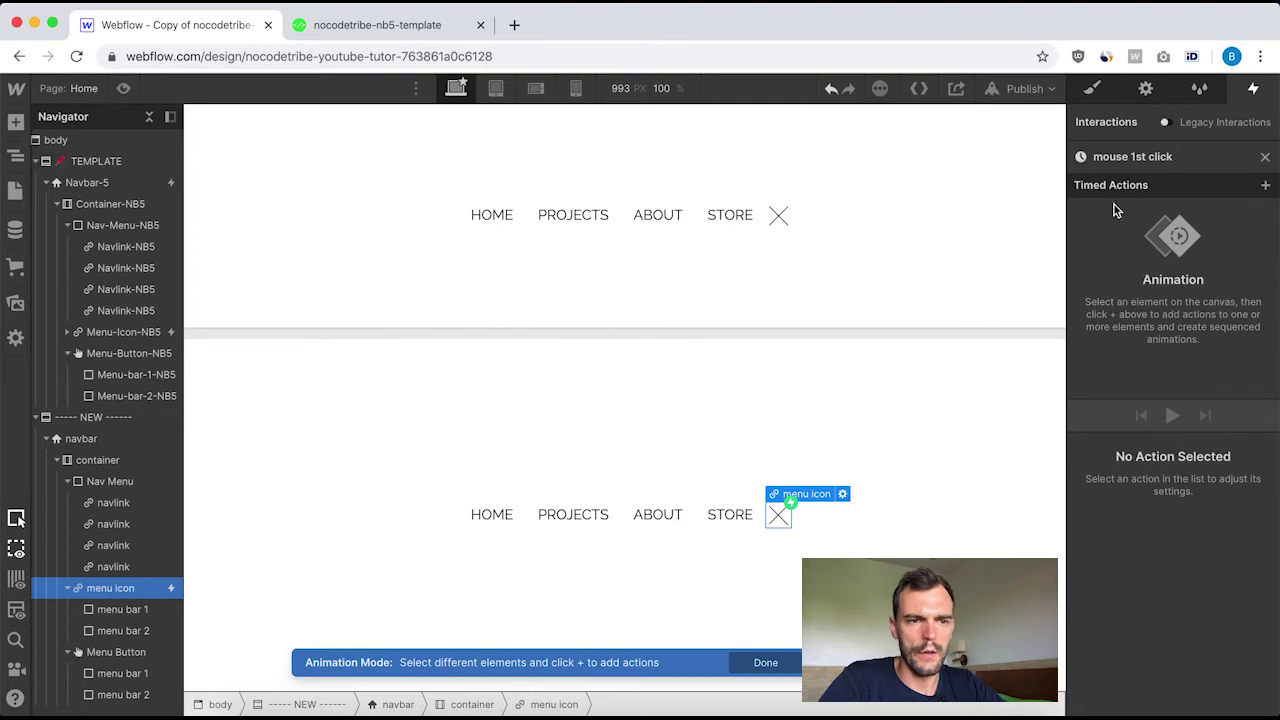
# Add a Move action on the first nav link with Ease In easing and X 140%, then exit Animation Mode.
pyautogui.click(1265, 185)
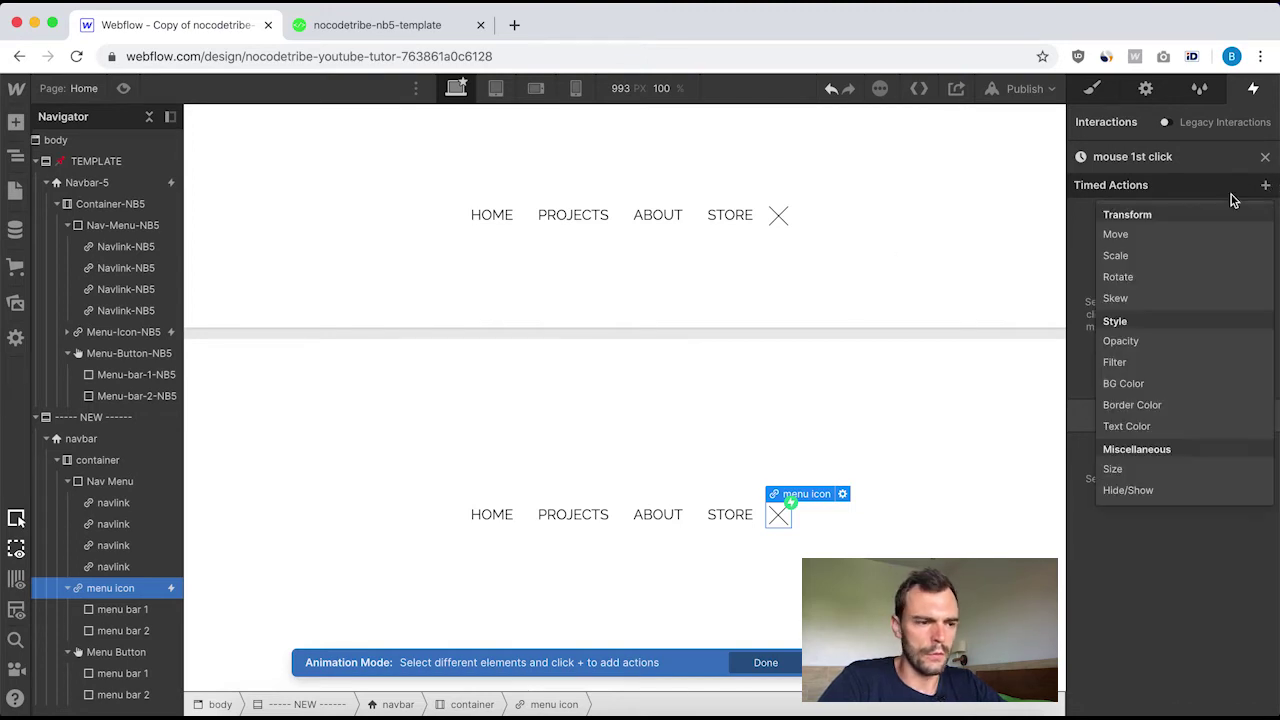
pyautogui.press('Escape')
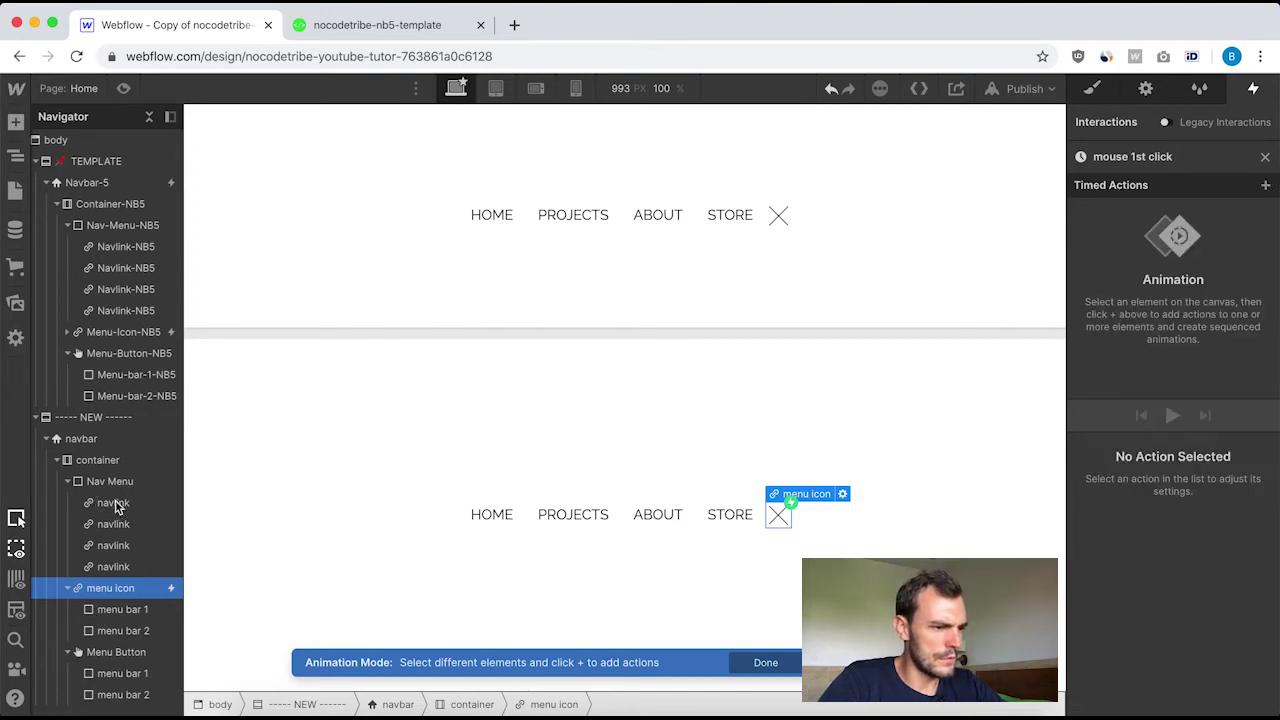
pyautogui.click(131, 503)
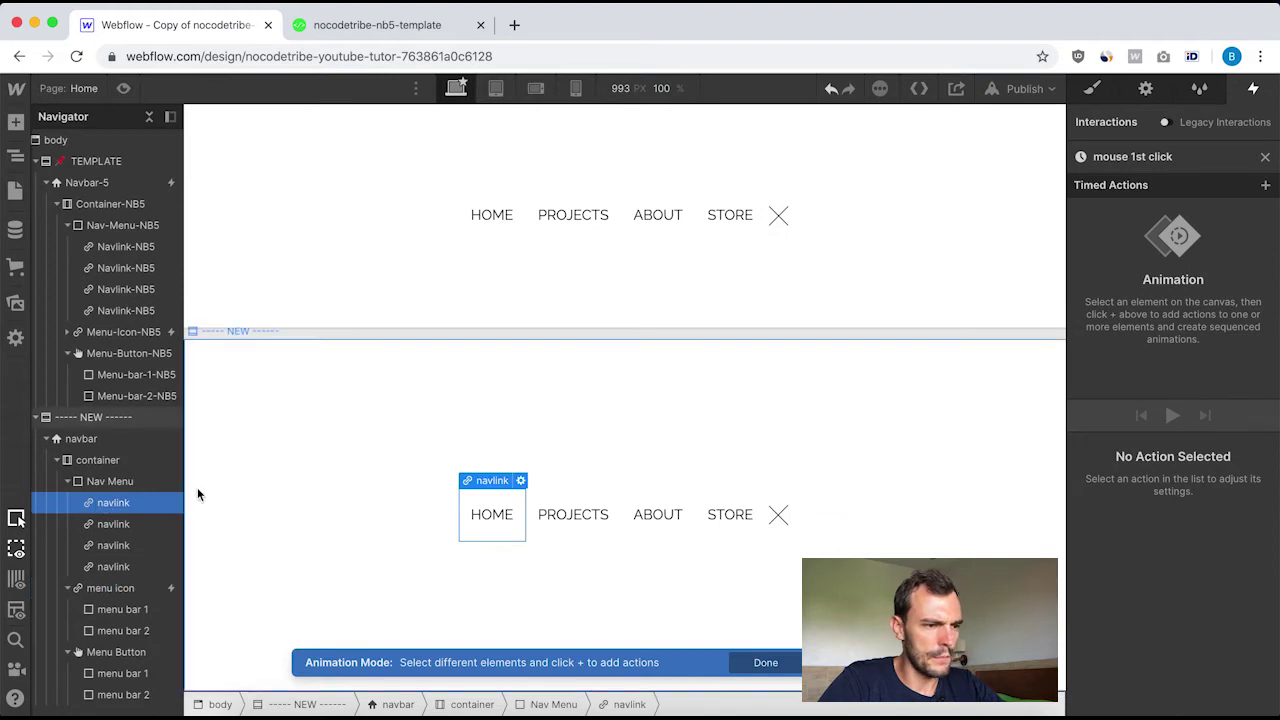
pyautogui.click(1265, 185)
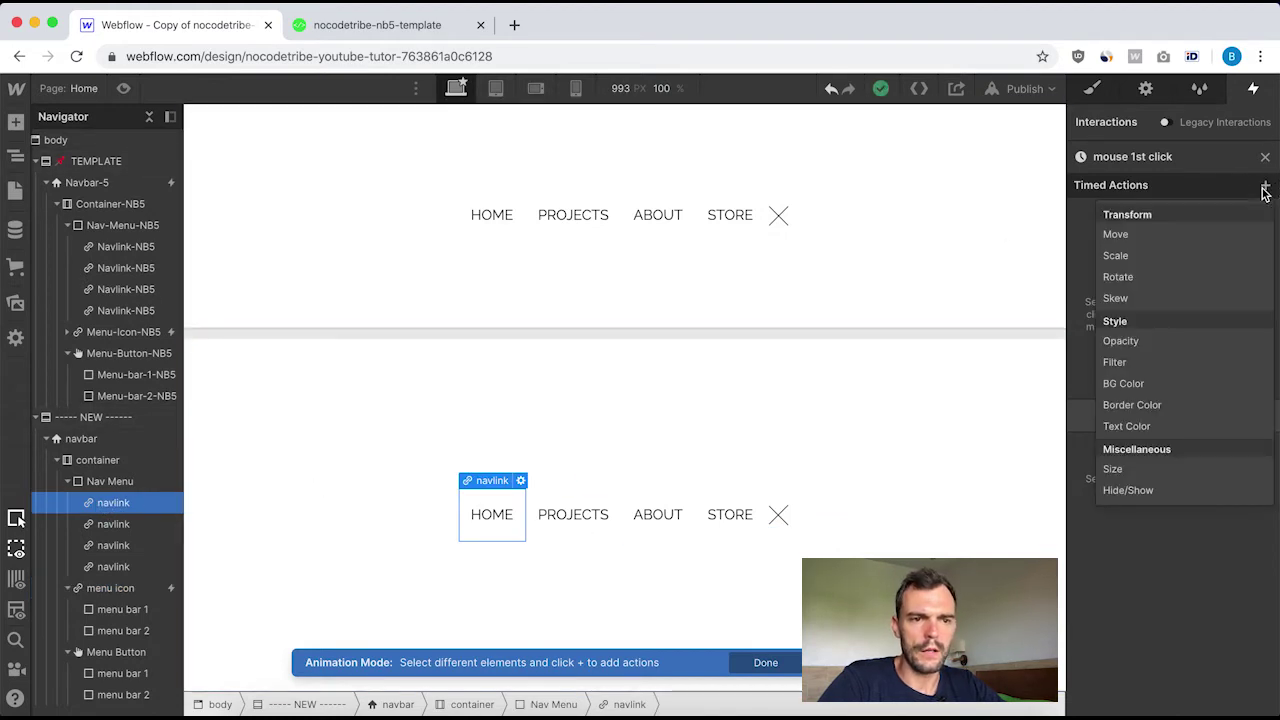
pyautogui.click(1117, 235)
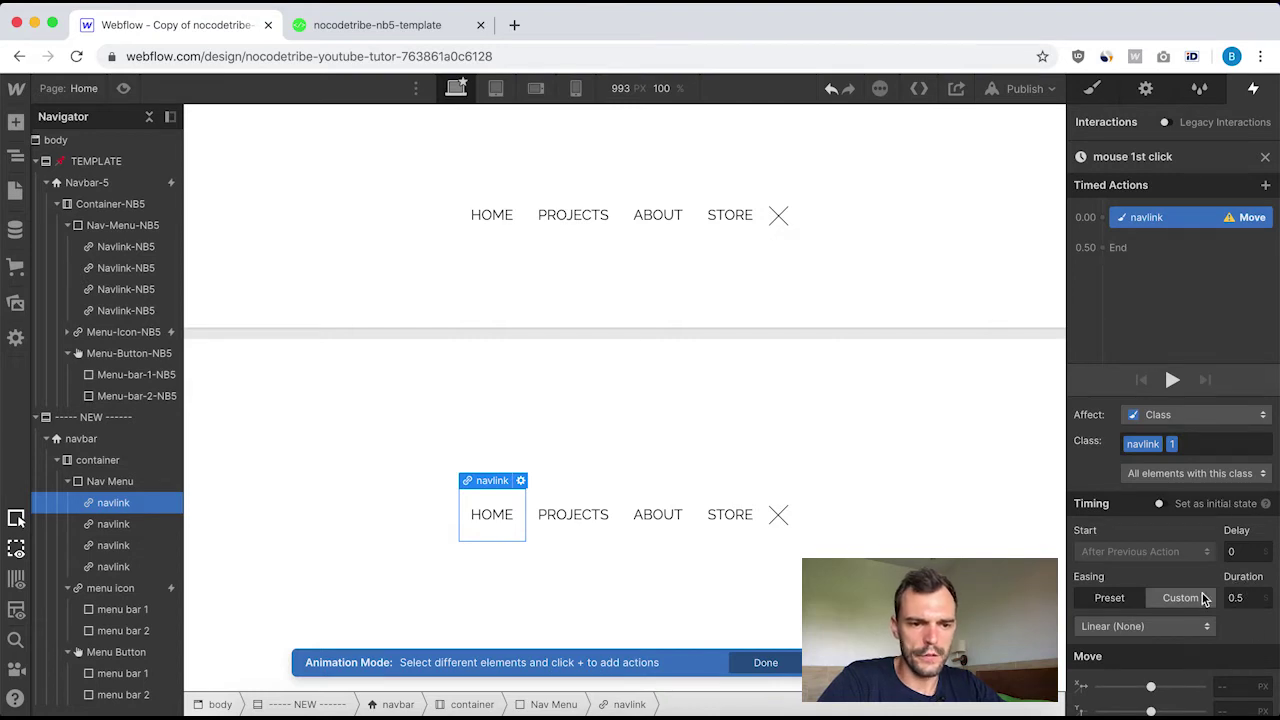
pyautogui.click(1195, 626)
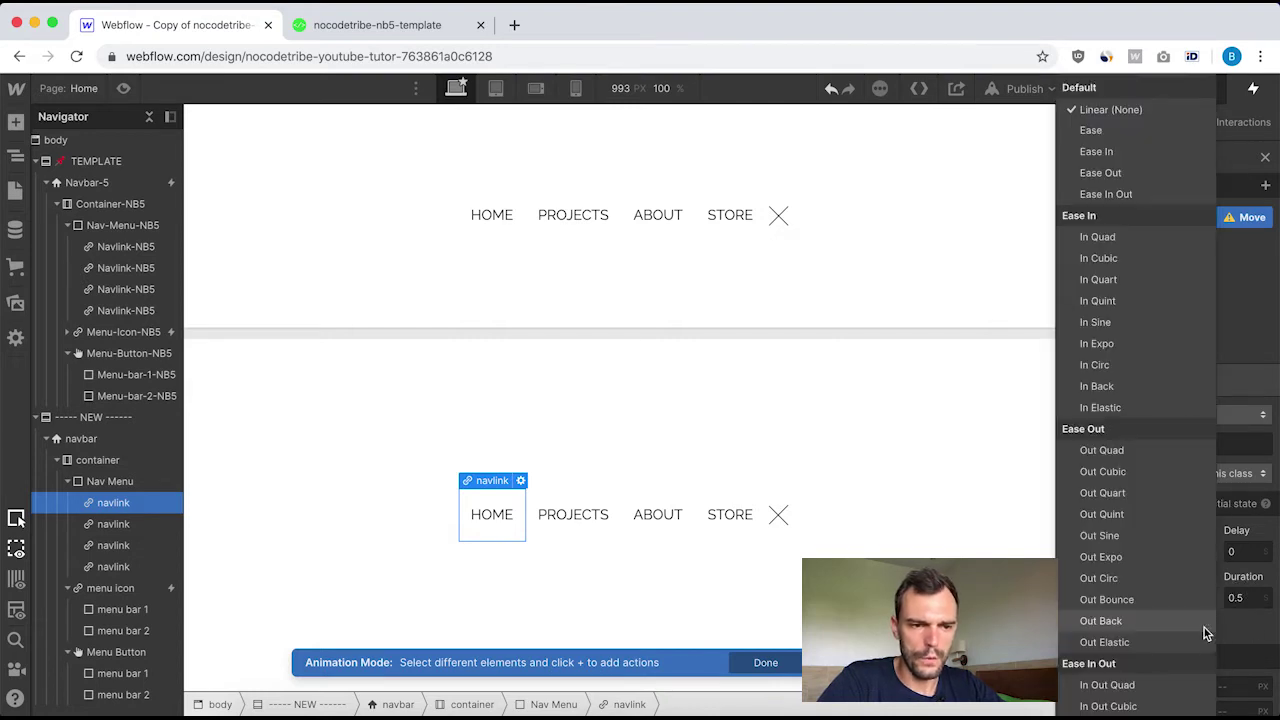
pyautogui.click(1100, 151)
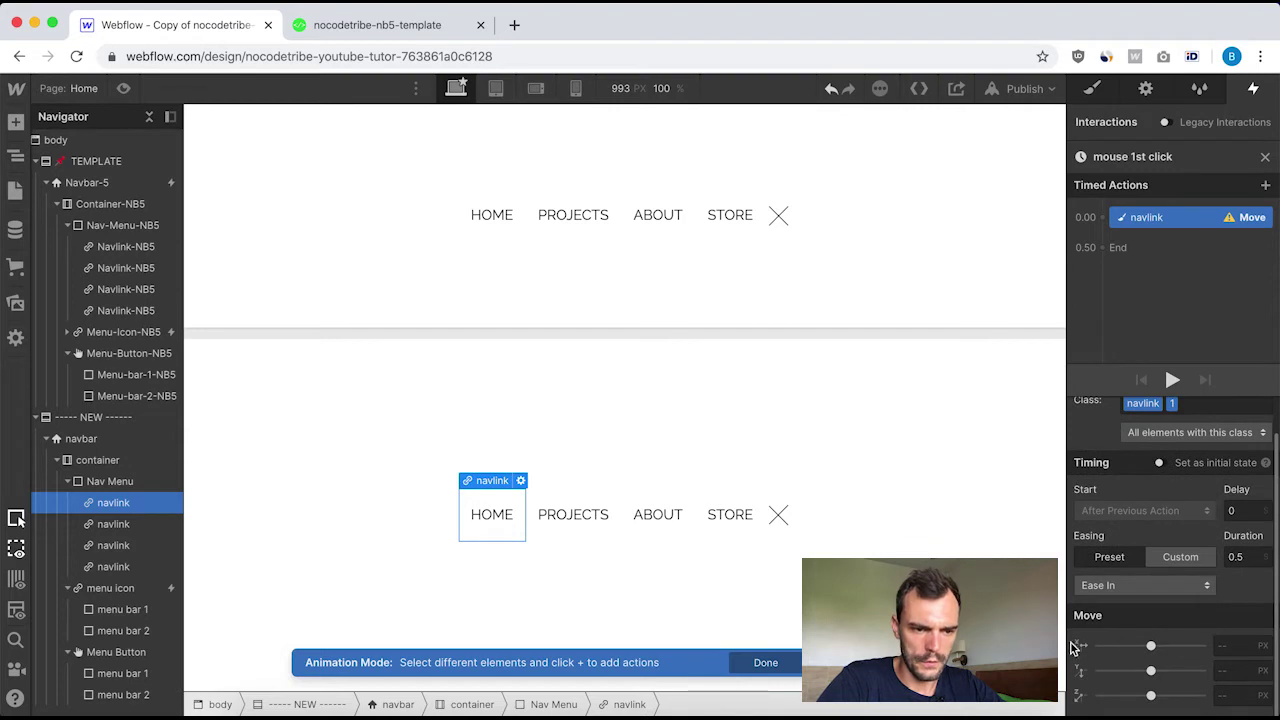
pyautogui.click(1231, 646)
pyautogui.write('14')
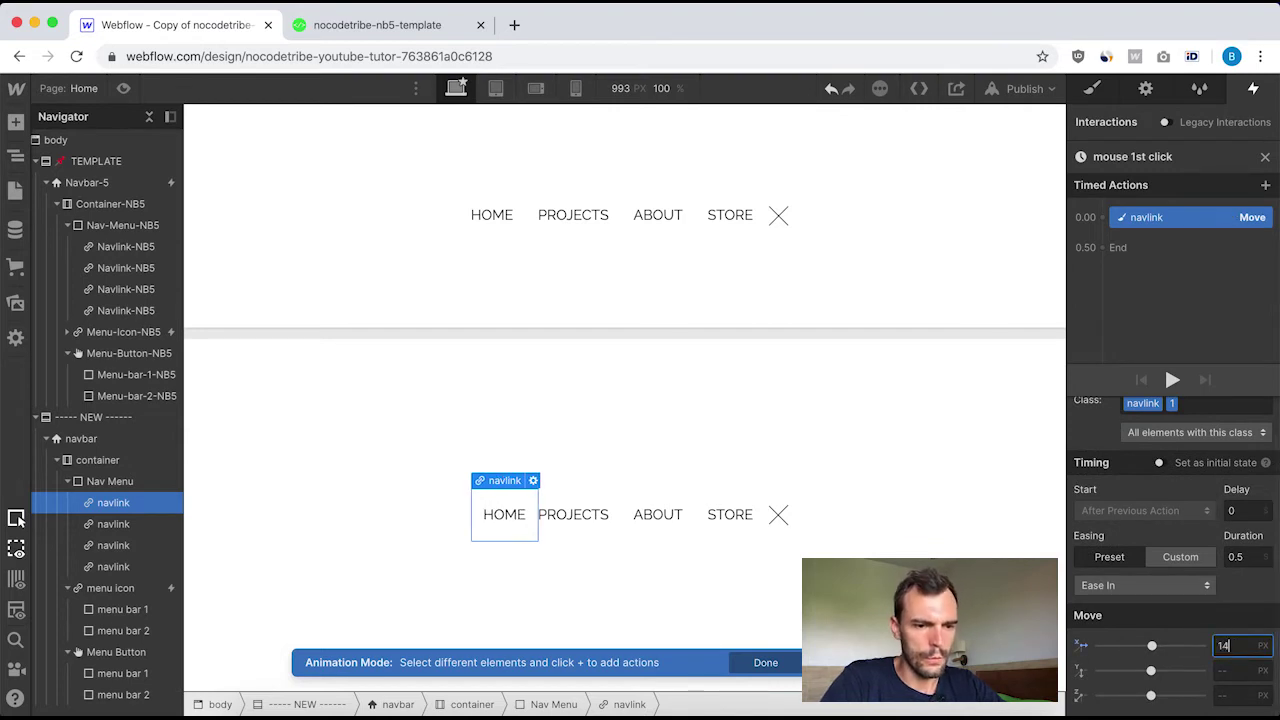
pyautogui.write('0%')
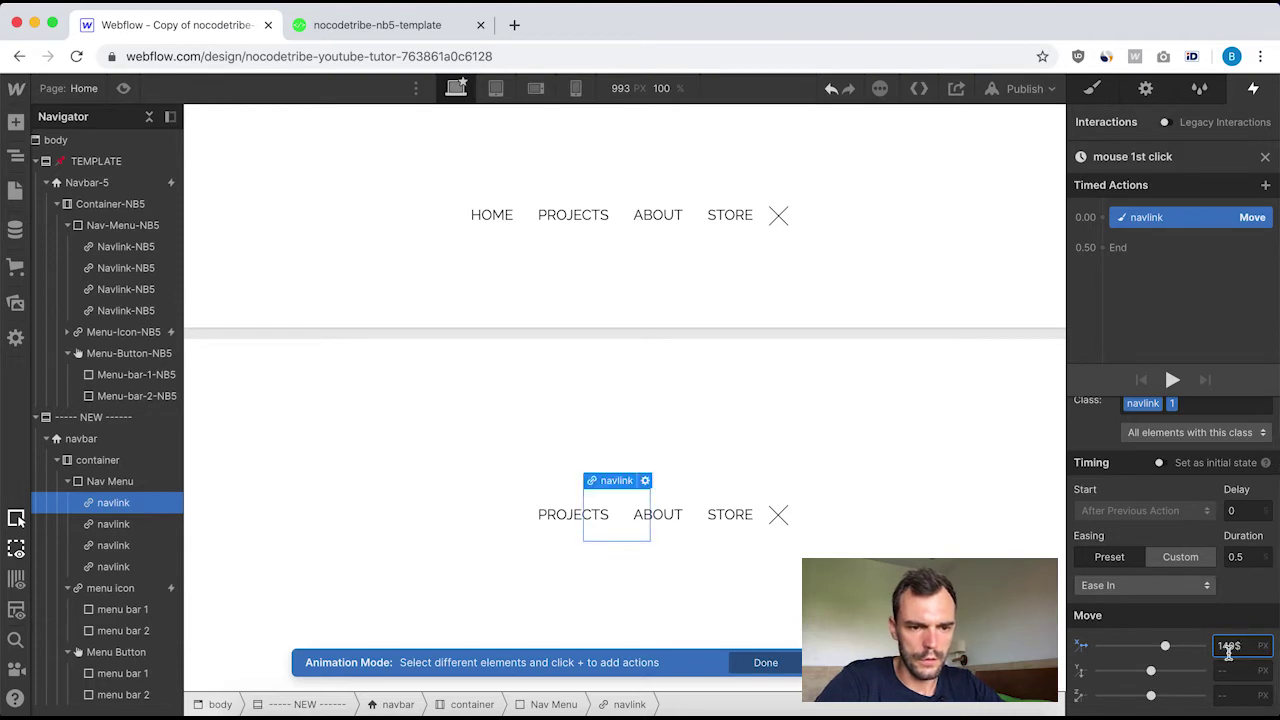
pyautogui.doubleClick(1254, 646)
pyautogui.write('140')
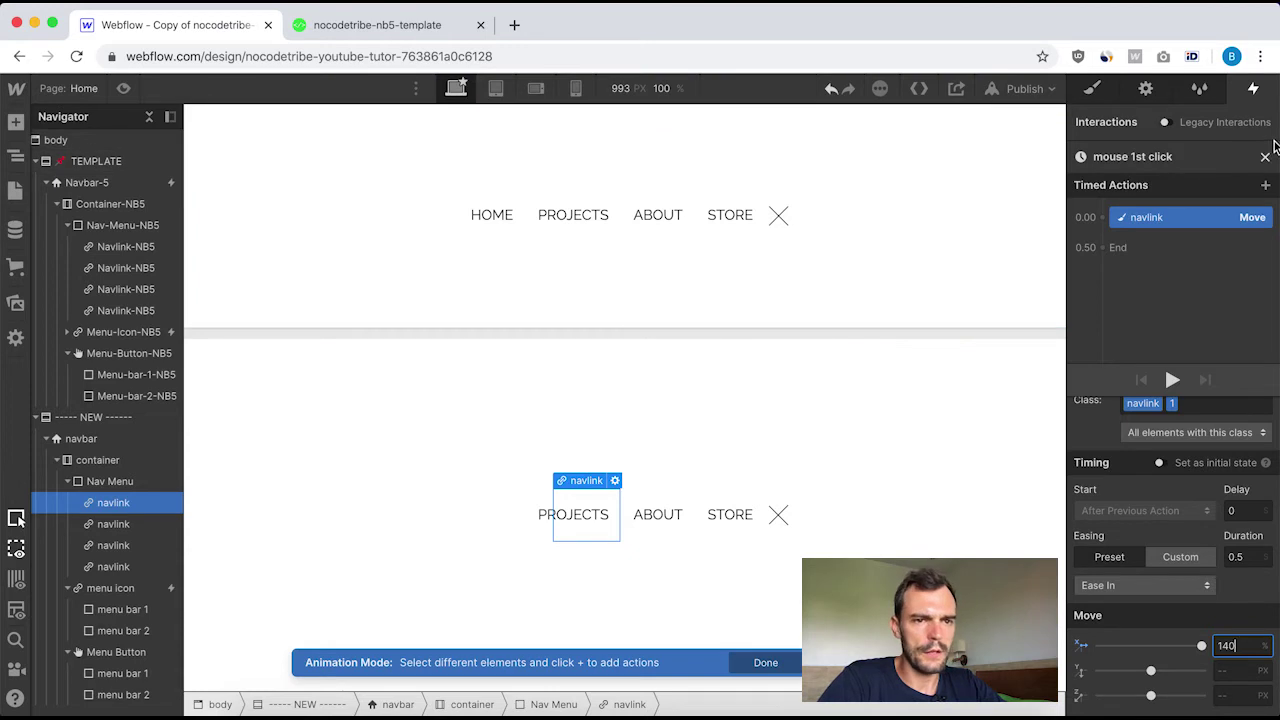
pyautogui.press('Escape')
pyautogui.press('Escape')
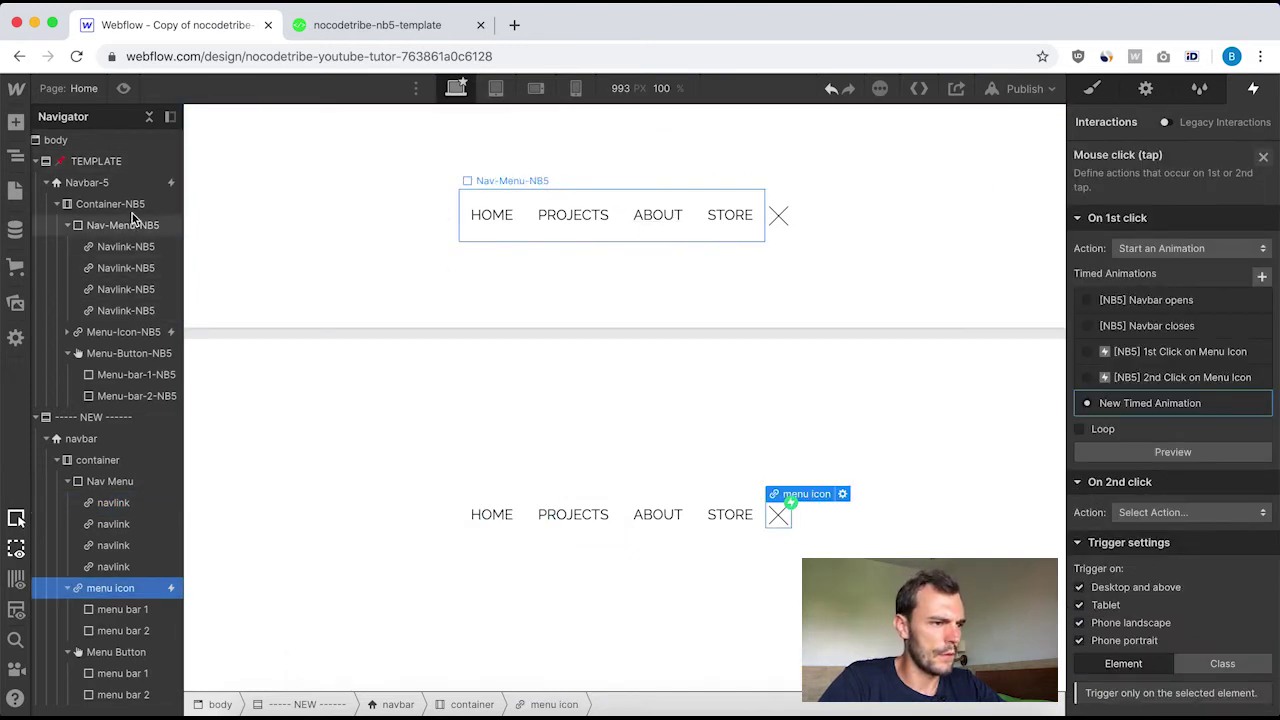
# On Menu-Icon-NB5, open [NB5] 1st Click on Menu Icon and inspect its Move and 135° Rotate actions.
pyautogui.click(126, 332)
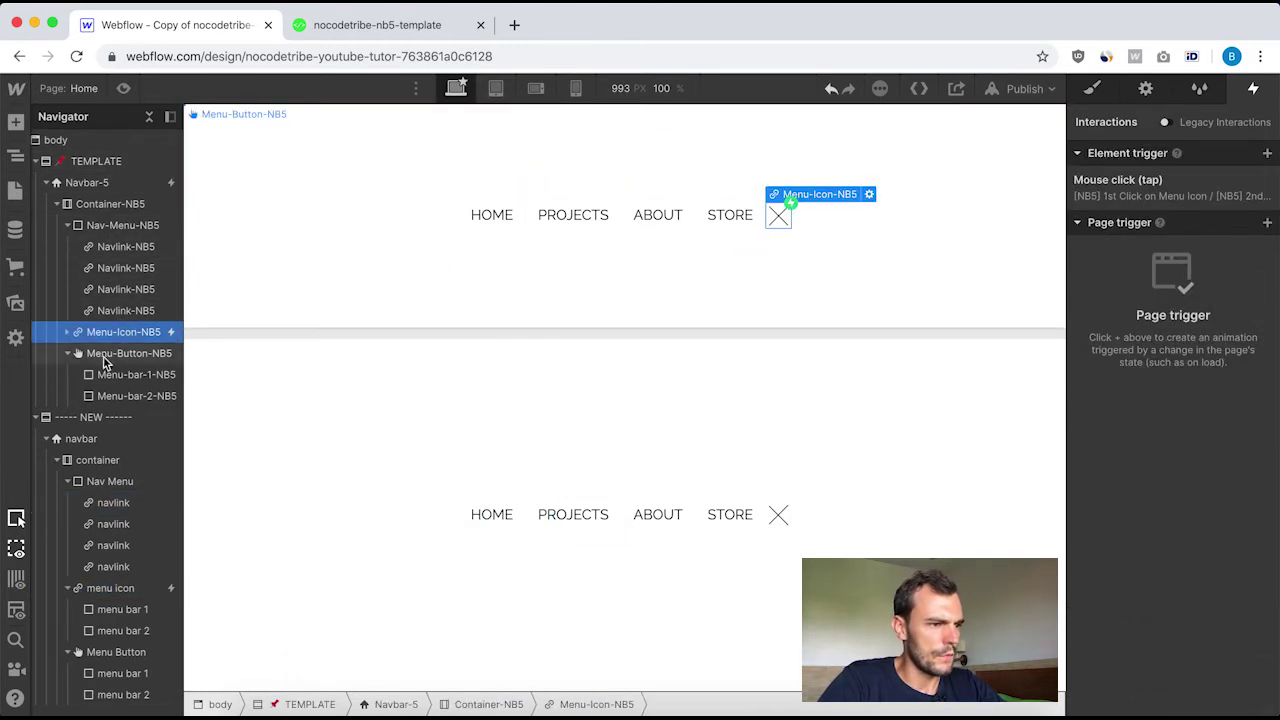
pyautogui.click(1118, 187)
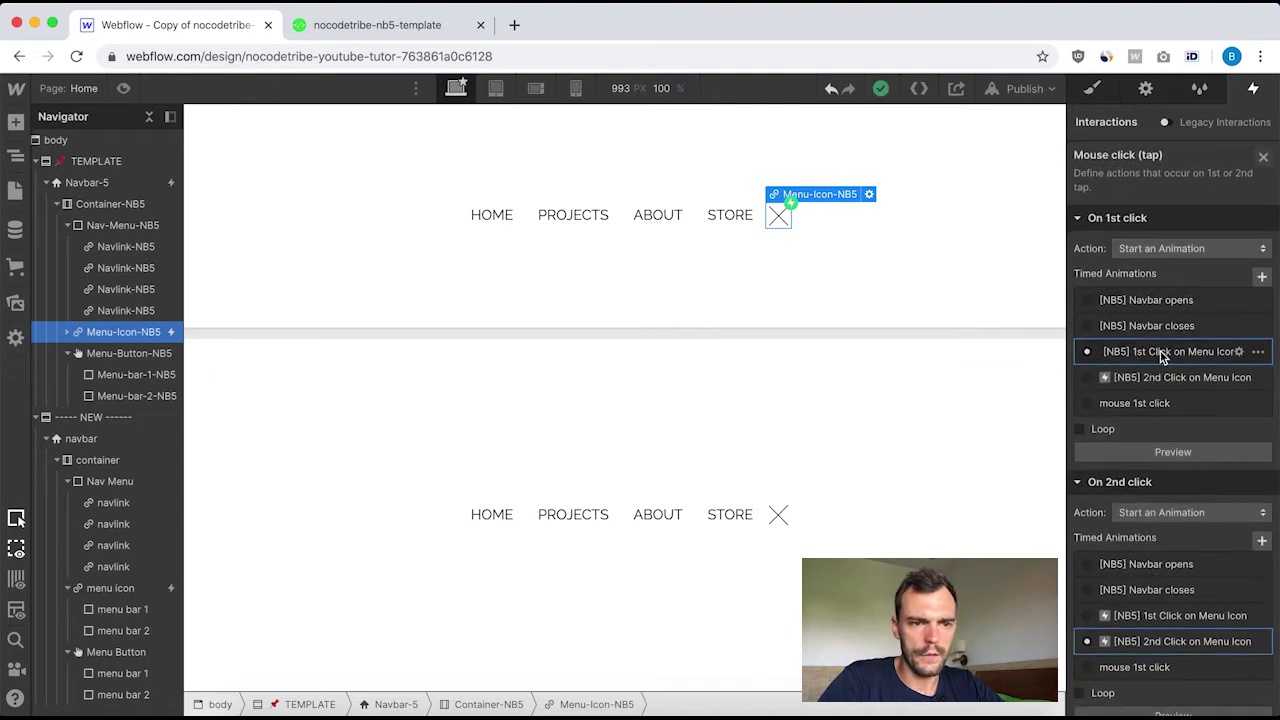
pyautogui.click(1262, 351)
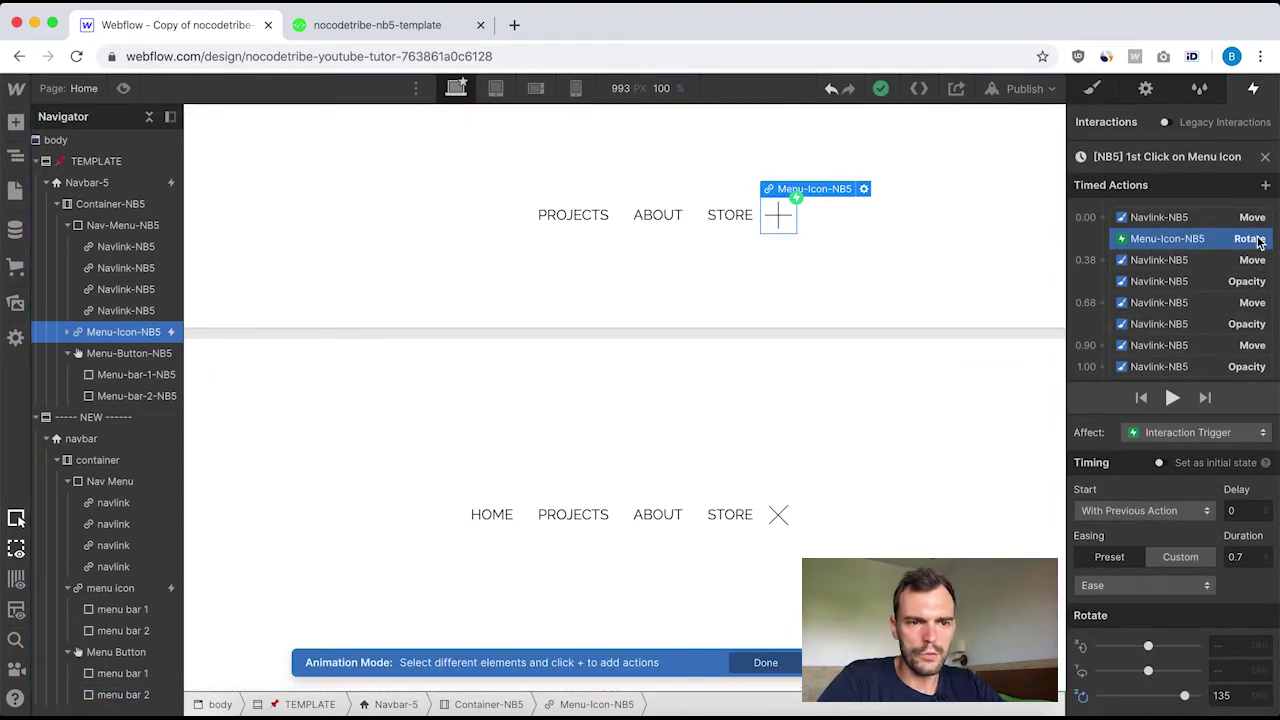
pyautogui.click(1157, 219)
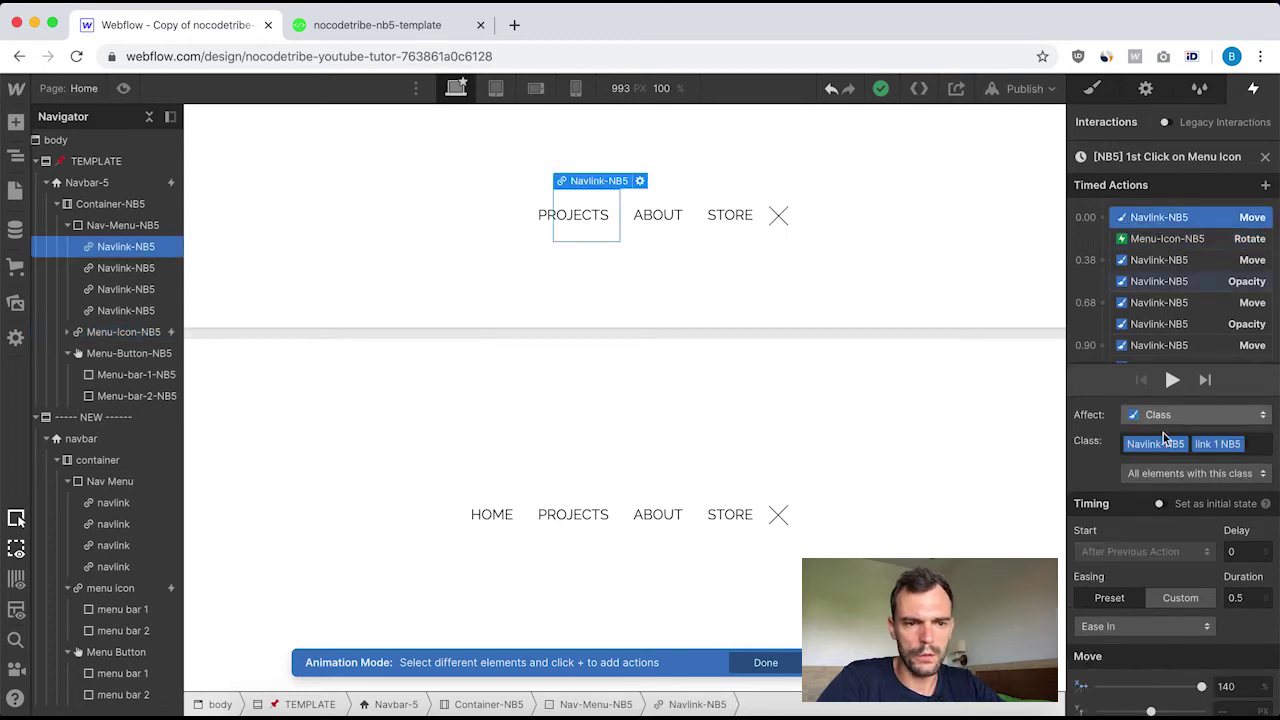
pyautogui.scroll(-1, 1150, 642)
pyautogui.scroll(1, 1150, 640)
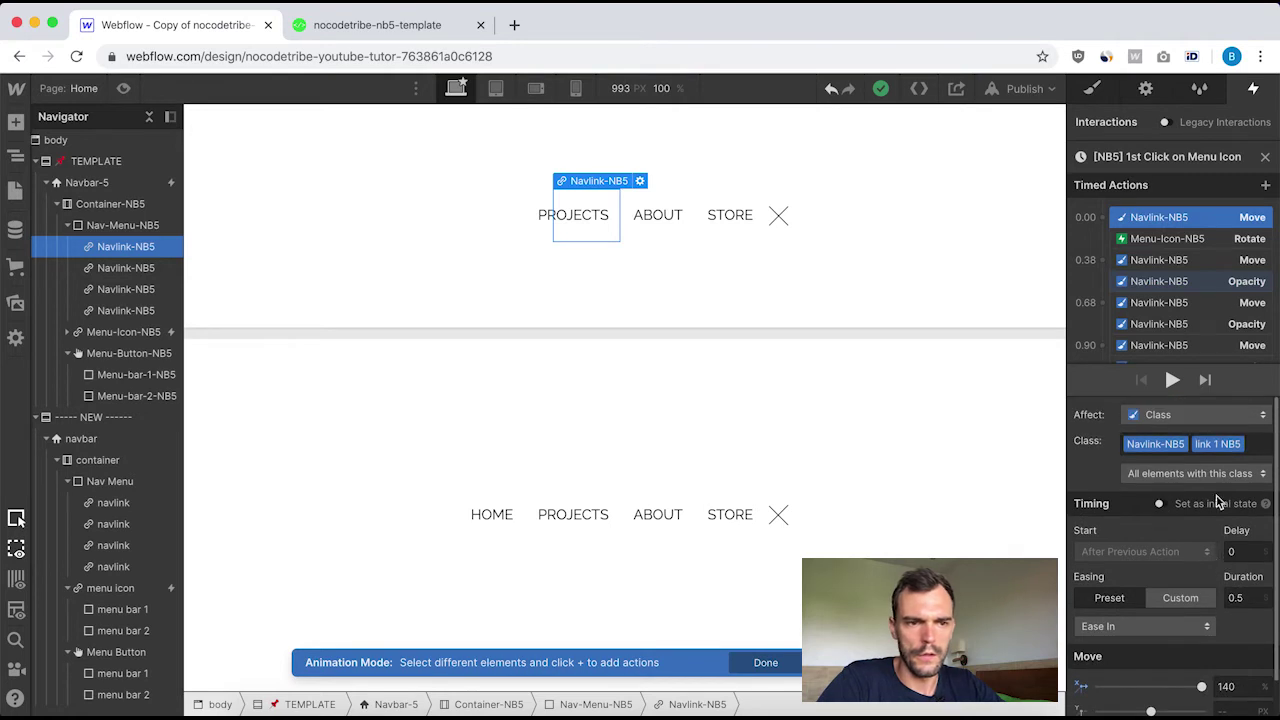
pyautogui.click(1165, 240)
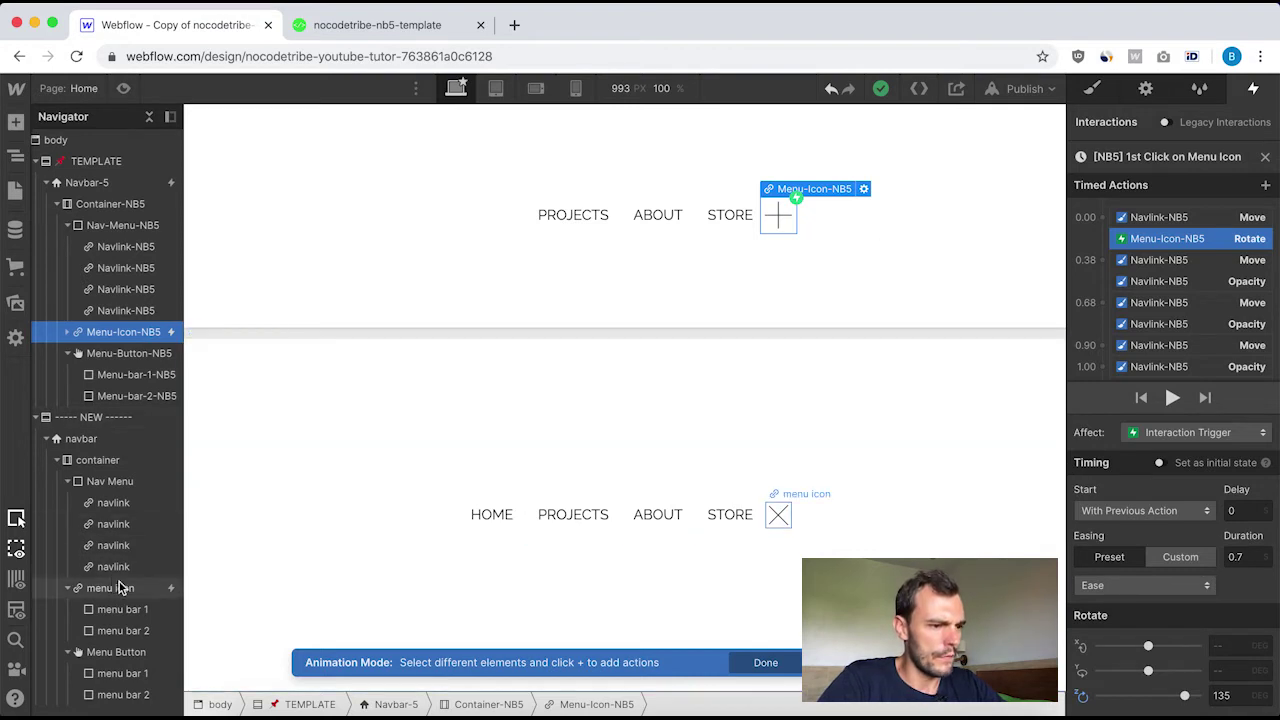
# Reopen the new menu icon's mouse 1st click animation and add a Rotate action.
pyautogui.click(1265, 156)
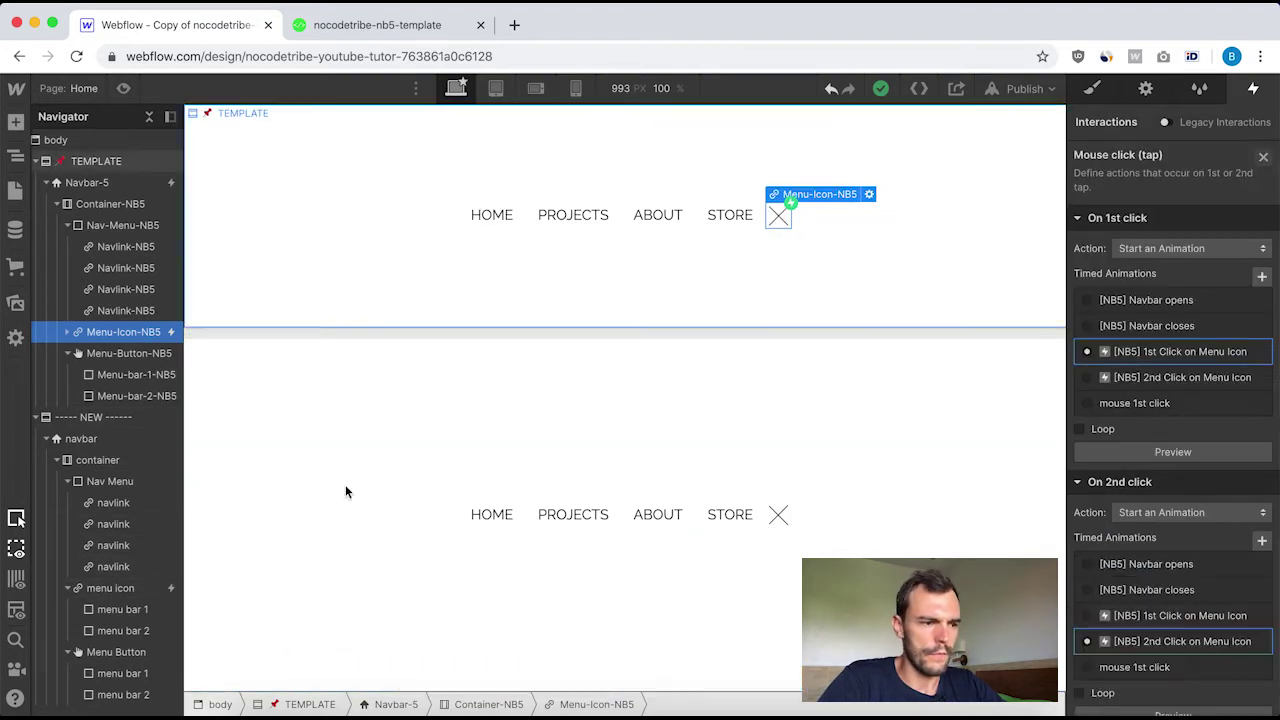
pyautogui.click(128, 590)
pyautogui.click(1166, 205)
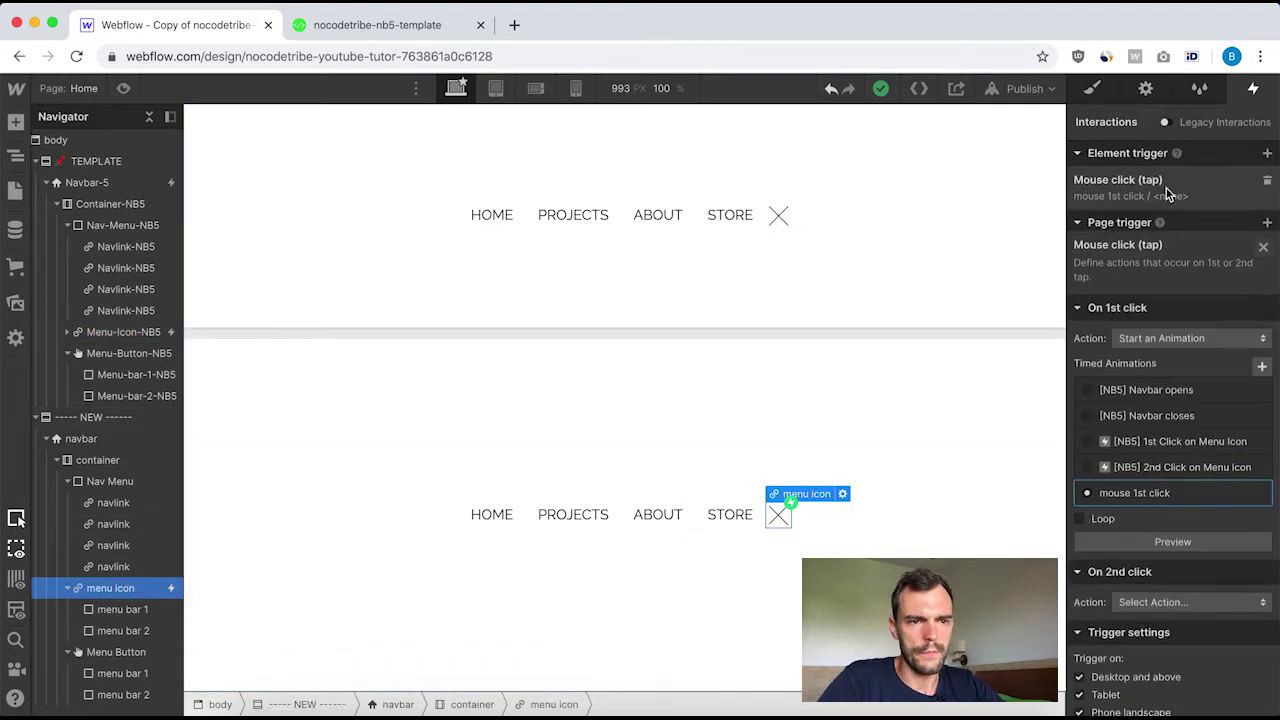
pyautogui.click(1155, 404)
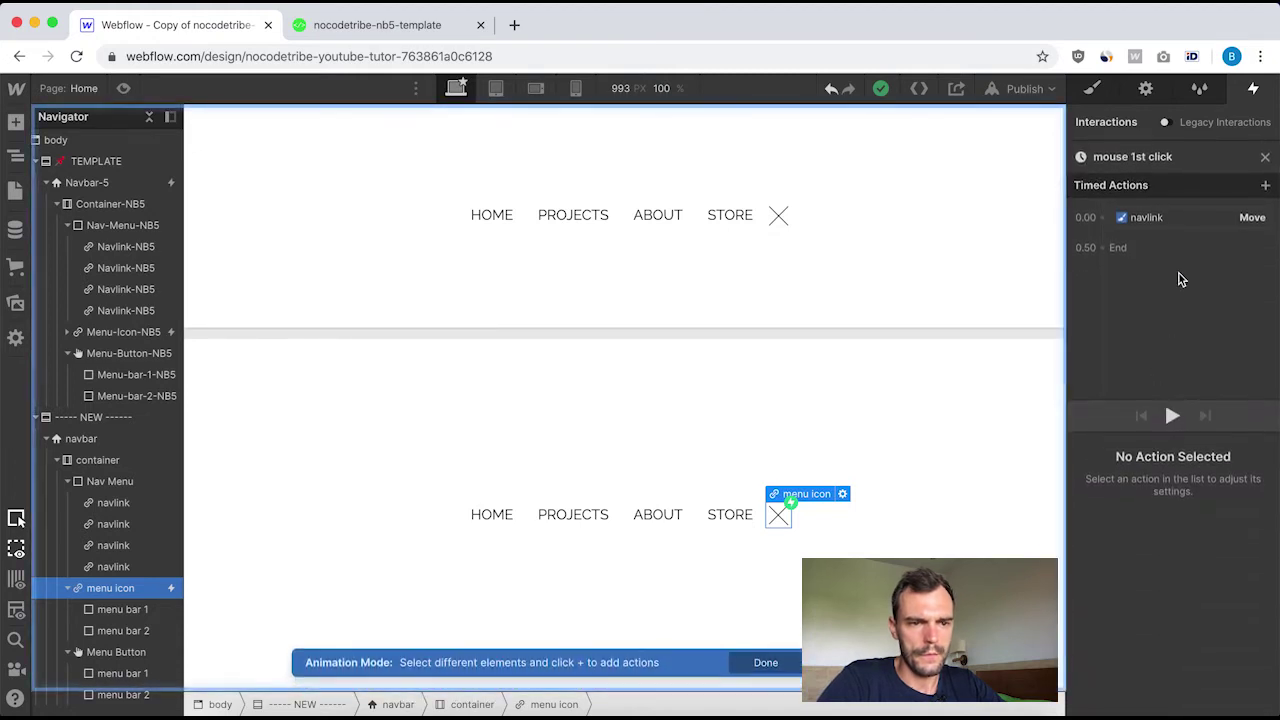
pyautogui.click(1102, 217)
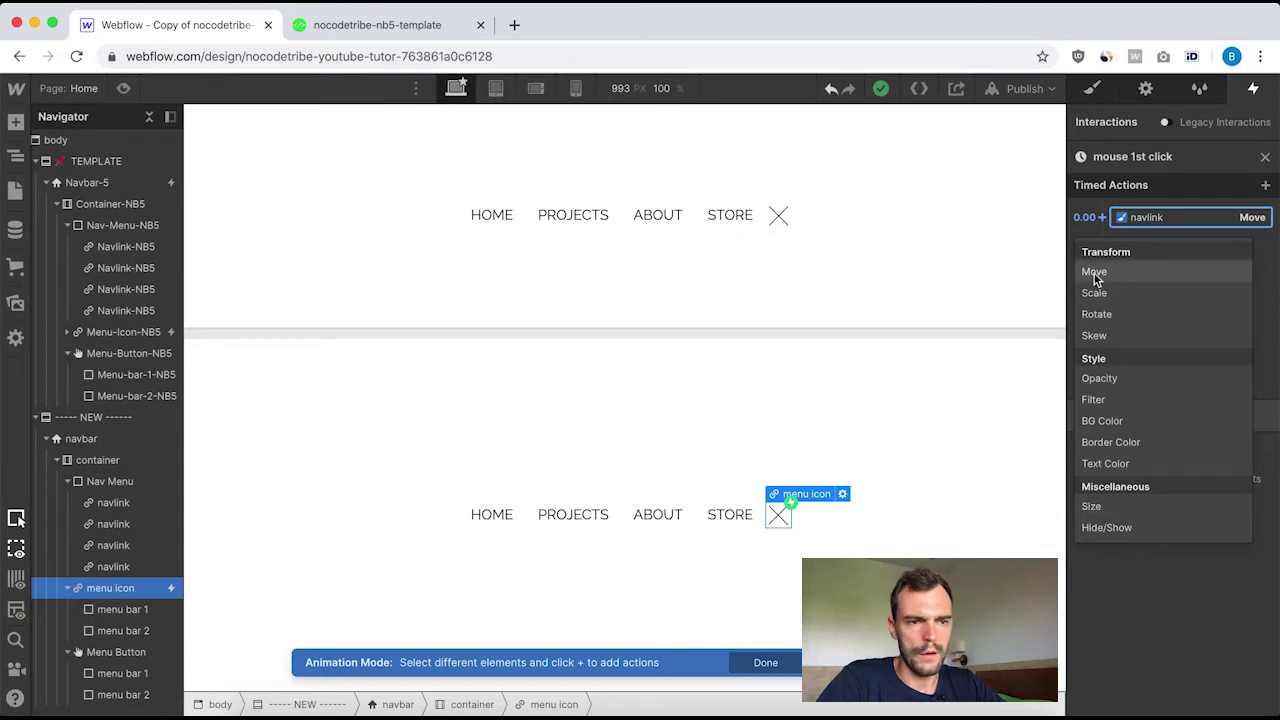
pyautogui.click(1110, 316)
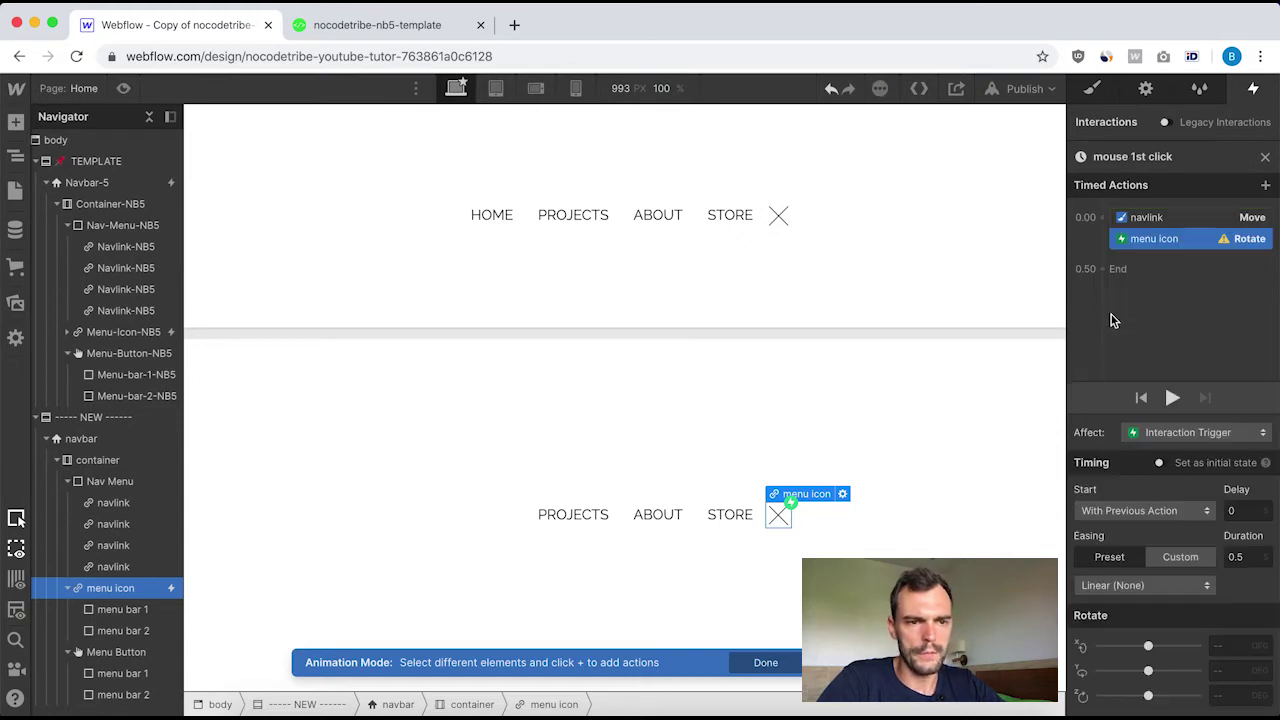
# Set the icon rotation to 0.7 s, Ease easing and Z 135°, preview it, and close the editor.
pyautogui.click(1249, 558)
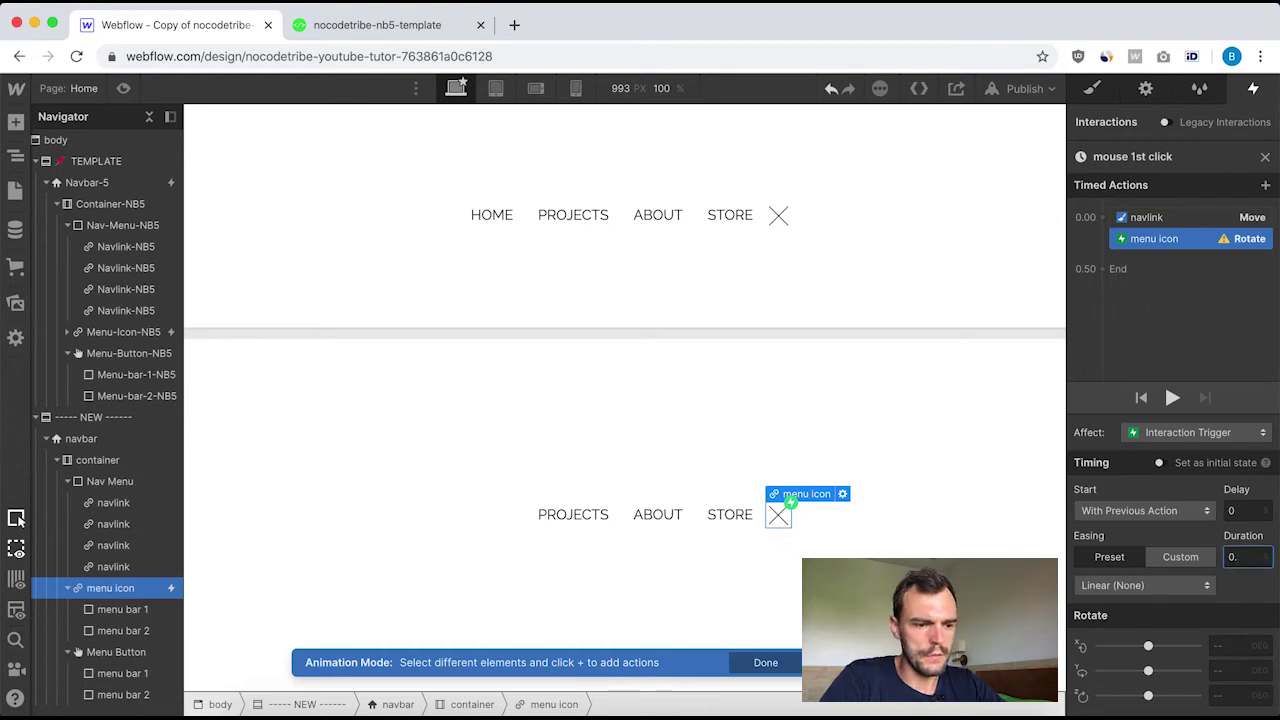
pyautogui.click(1171, 590)
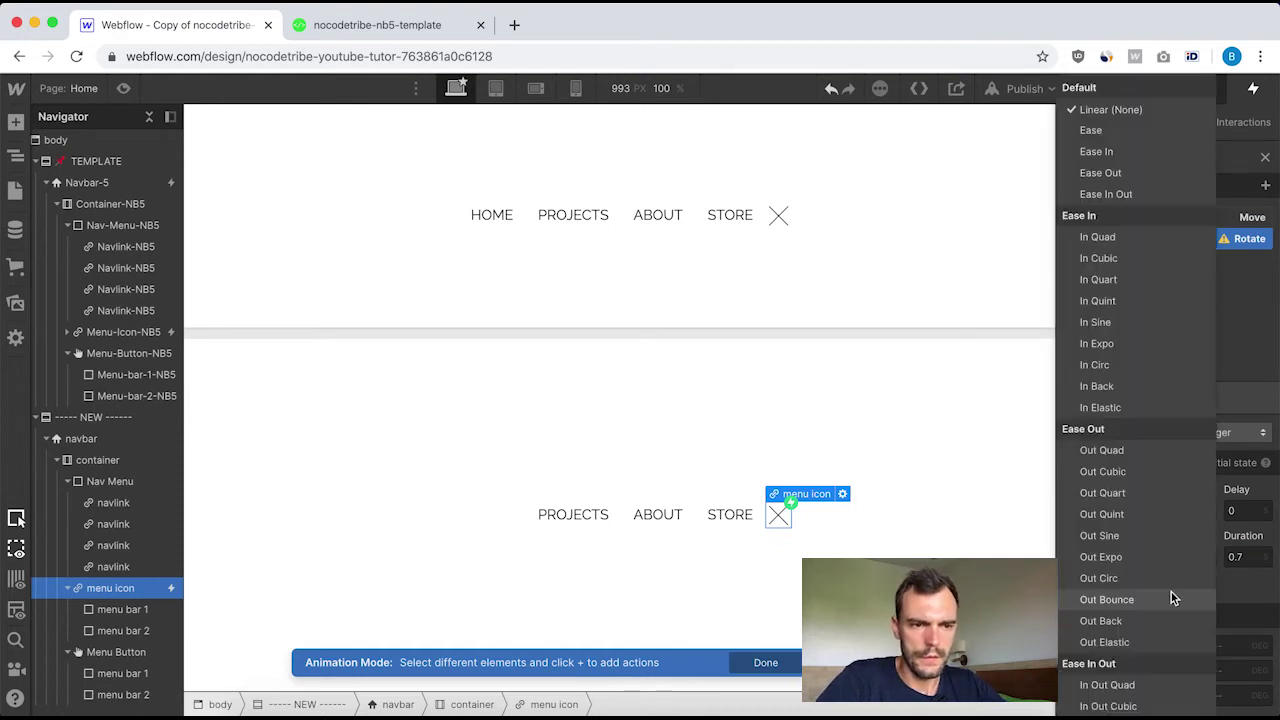
pyautogui.click(1118, 132)
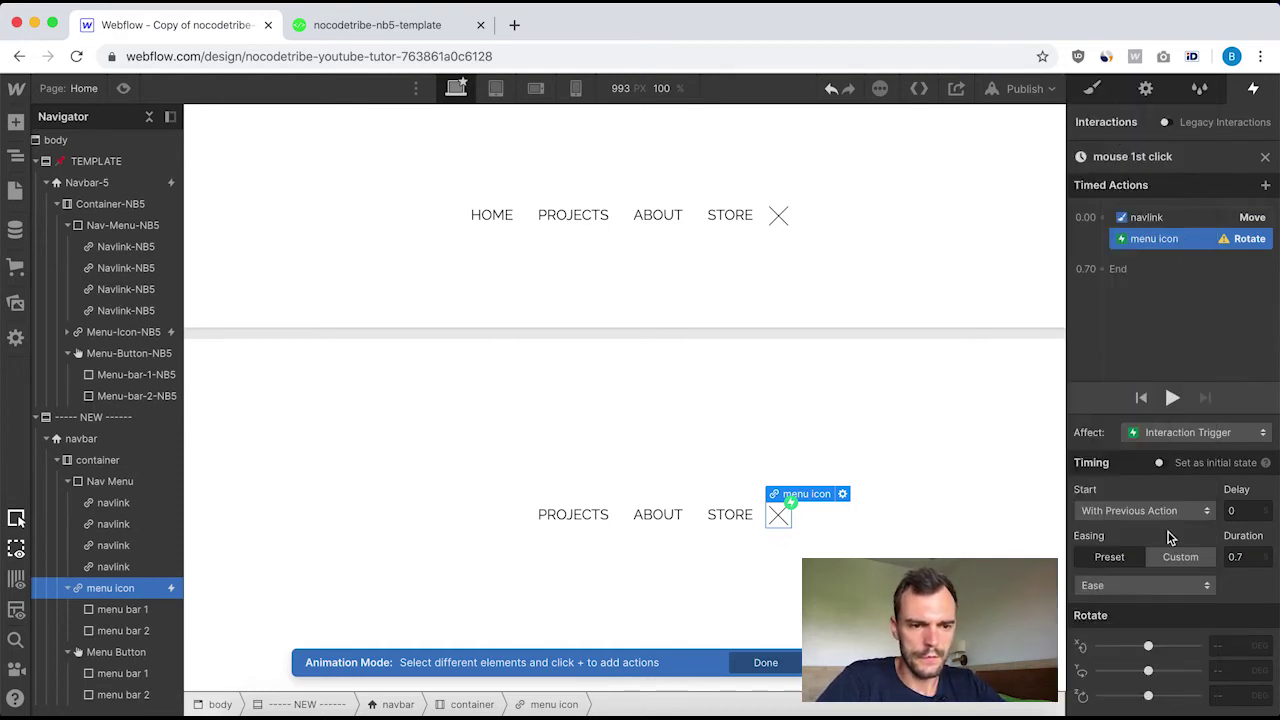
pyautogui.click(1225, 646)
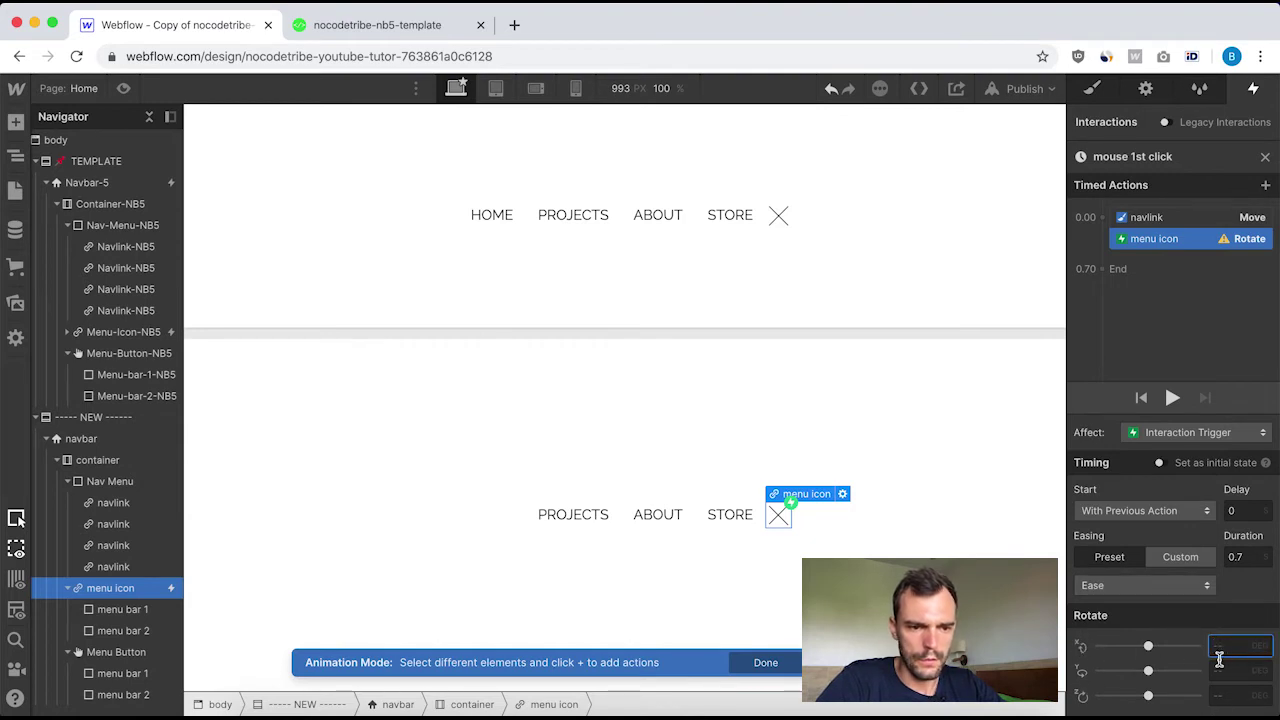
pyautogui.click(1220, 690)
pyautogui.write('135')
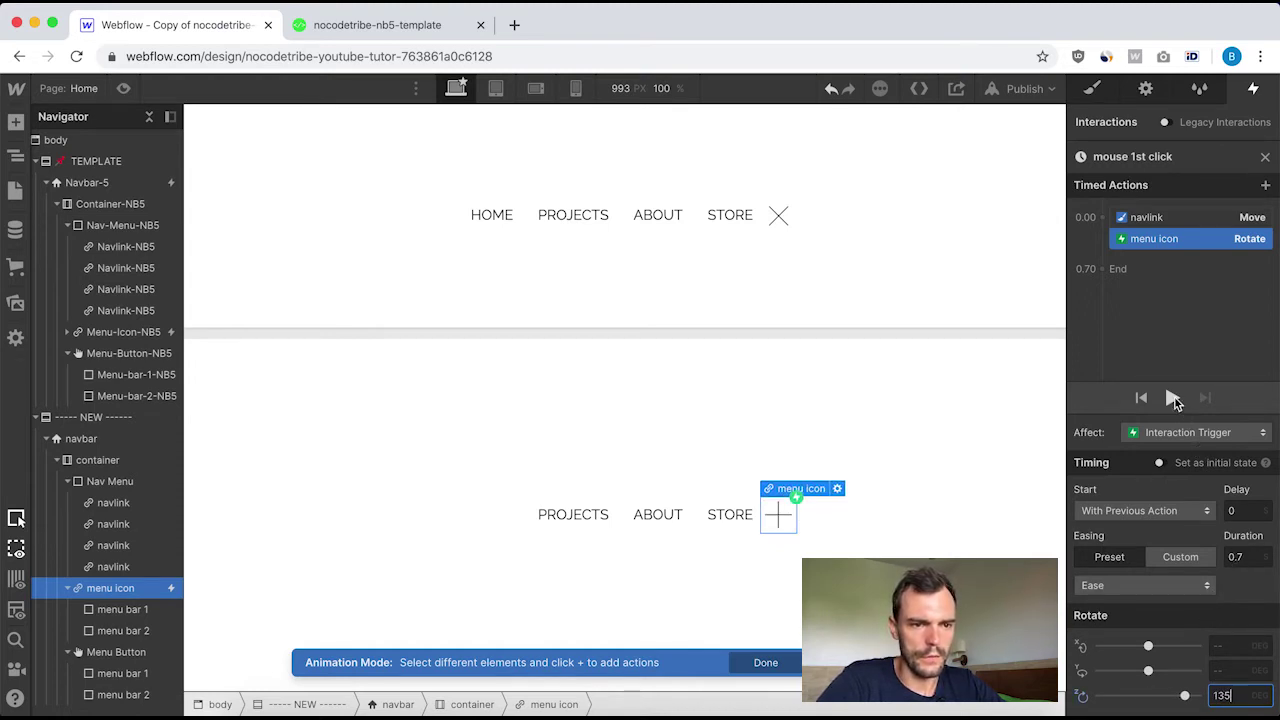
pyautogui.click(1172, 398)
pyautogui.click(1172, 398)
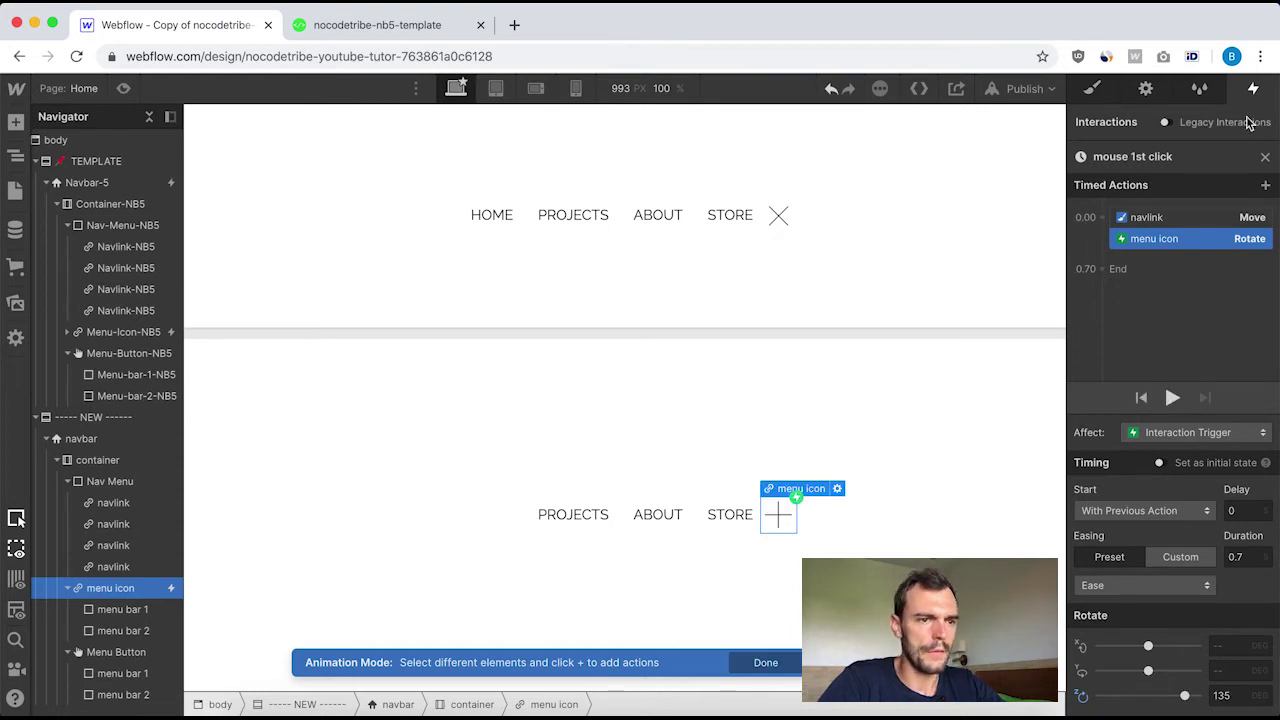
pyautogui.click(1267, 158)
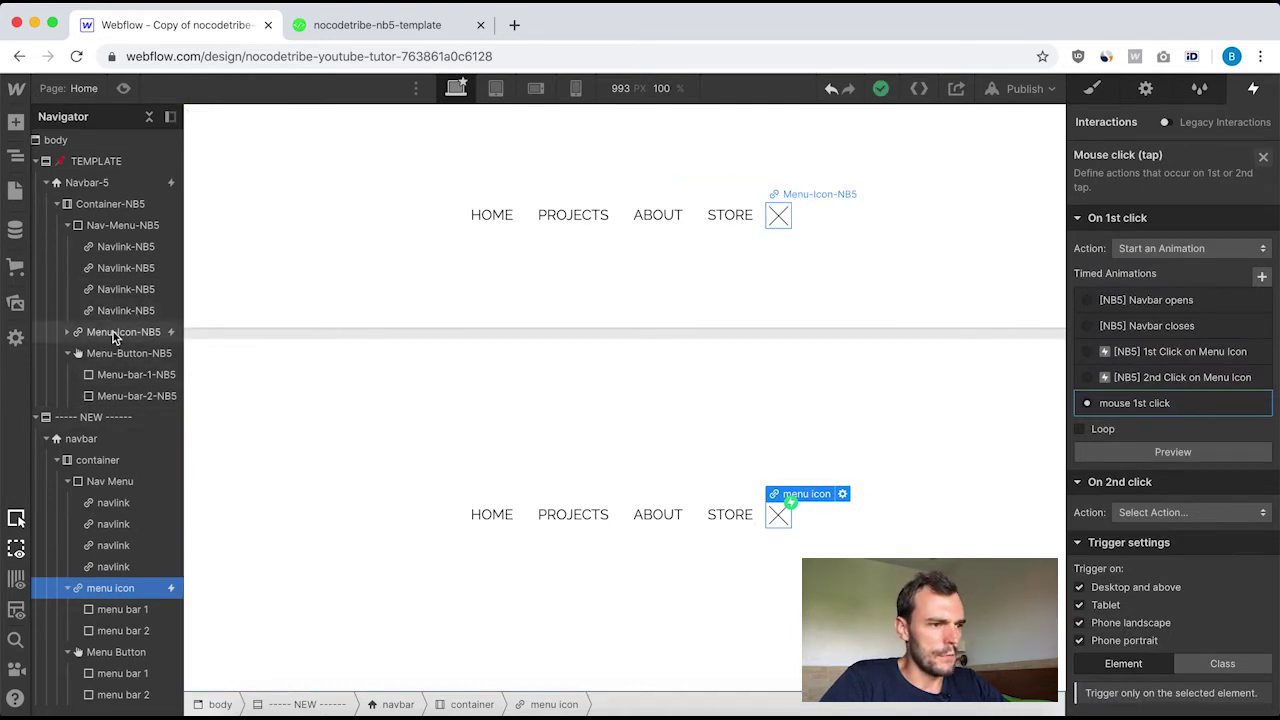
pyautogui.click(115, 334)
pyautogui.click(1110, 183)
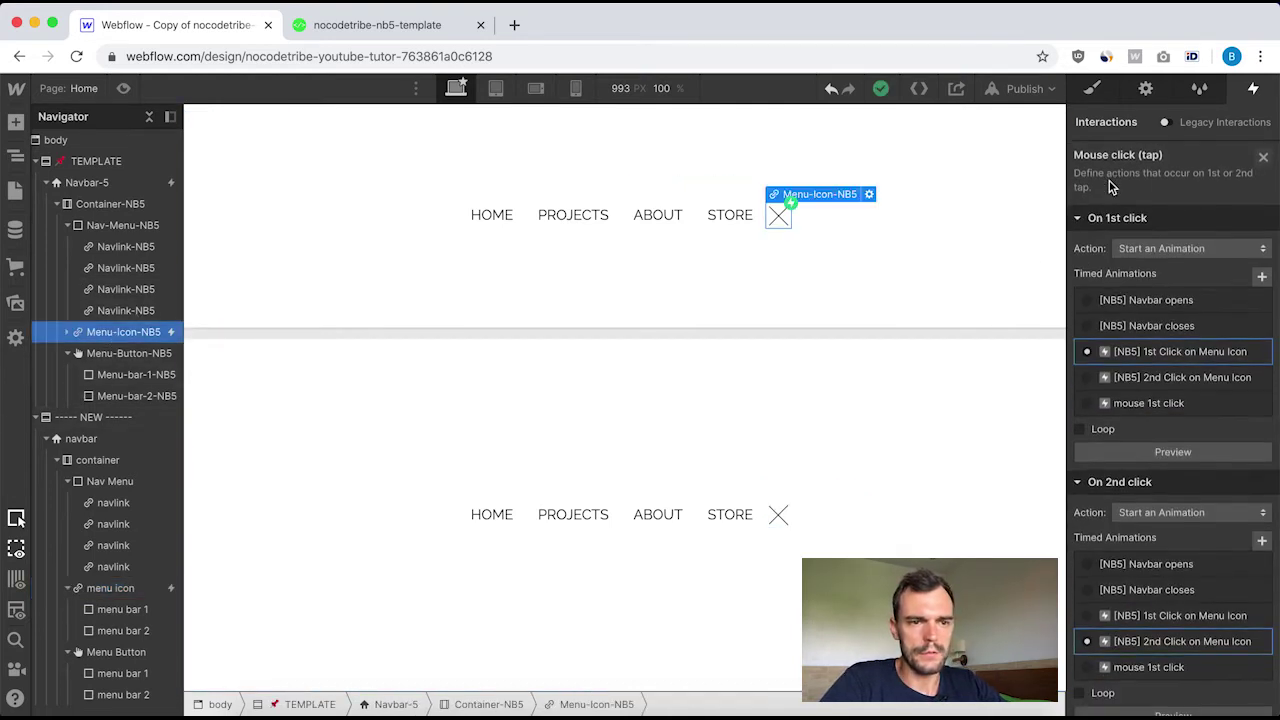
pyautogui.click(1165, 357)
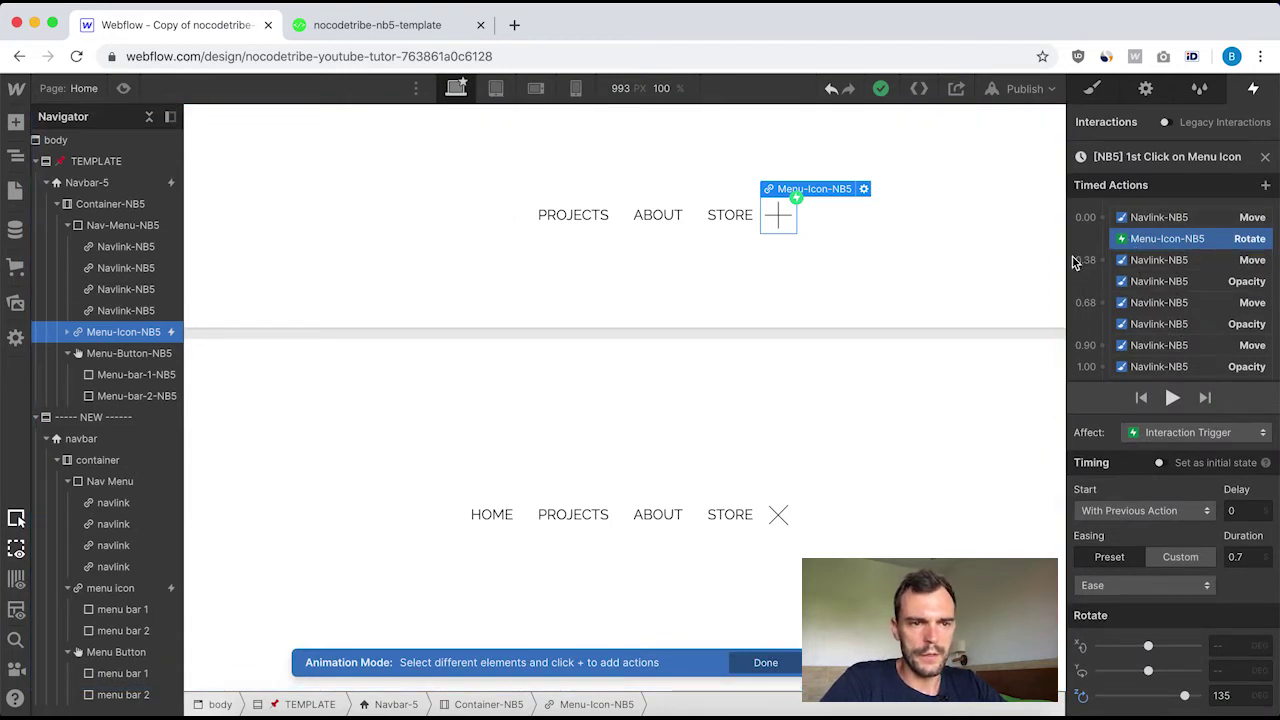
pyautogui.moveTo(1103, 261); pyautogui.dragTo(1160, 270)
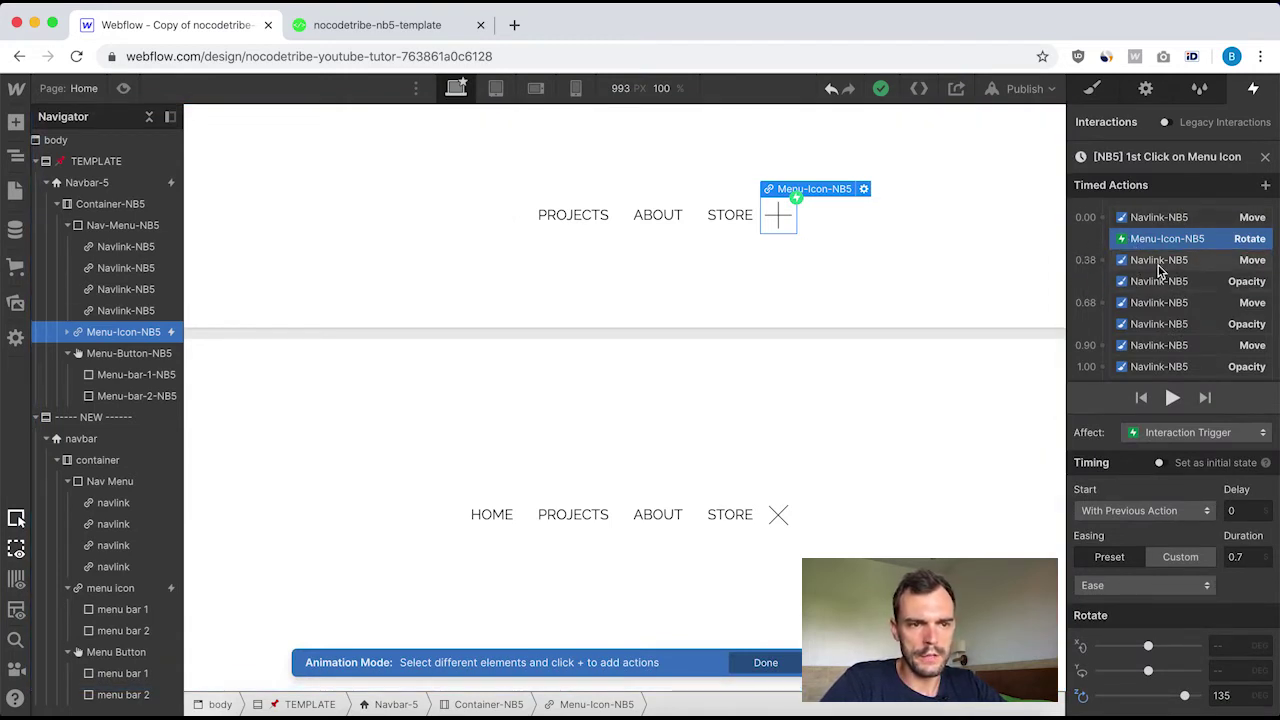
pyautogui.click(1150, 264)
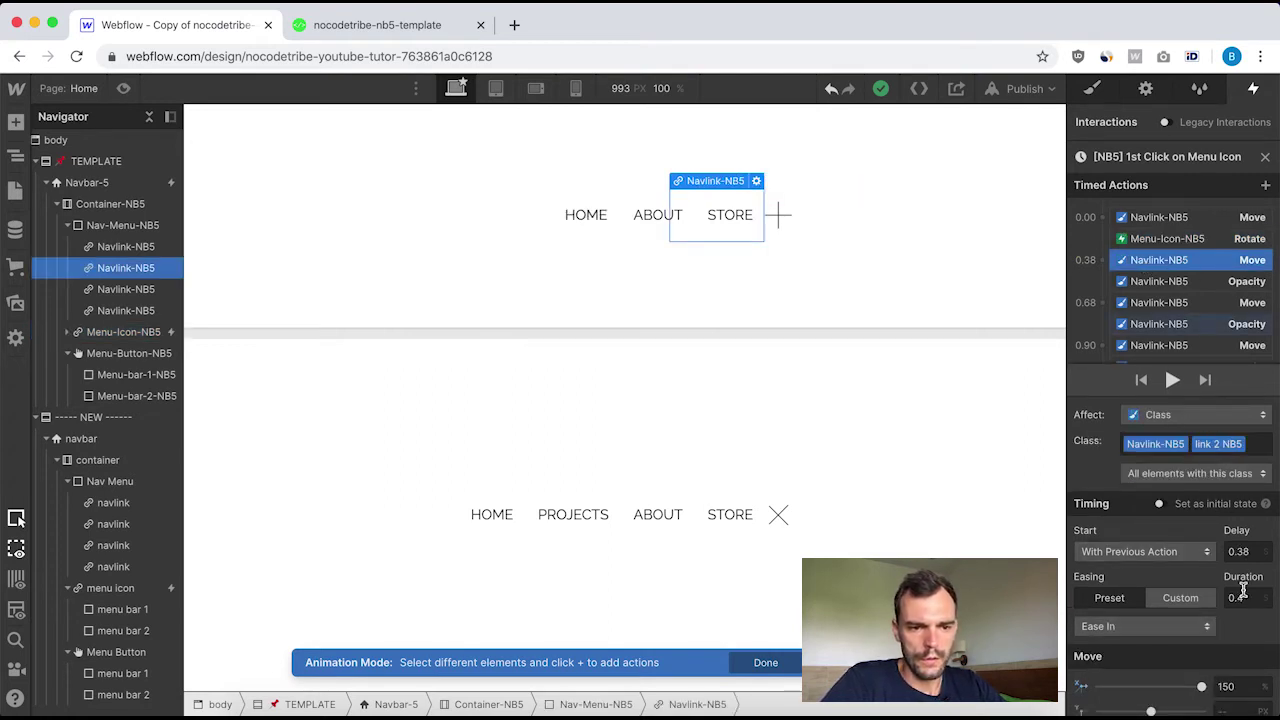
pyautogui.scroll(-2, 1240, 628)
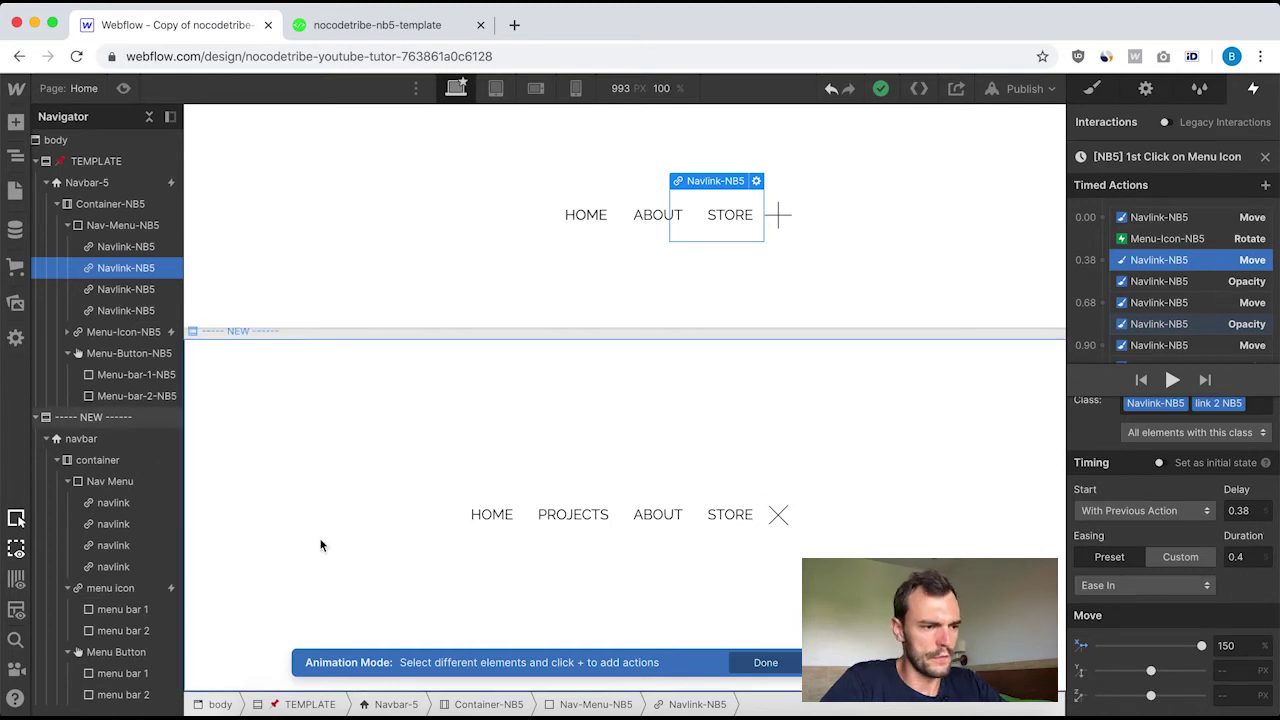
pyautogui.click(105, 595)
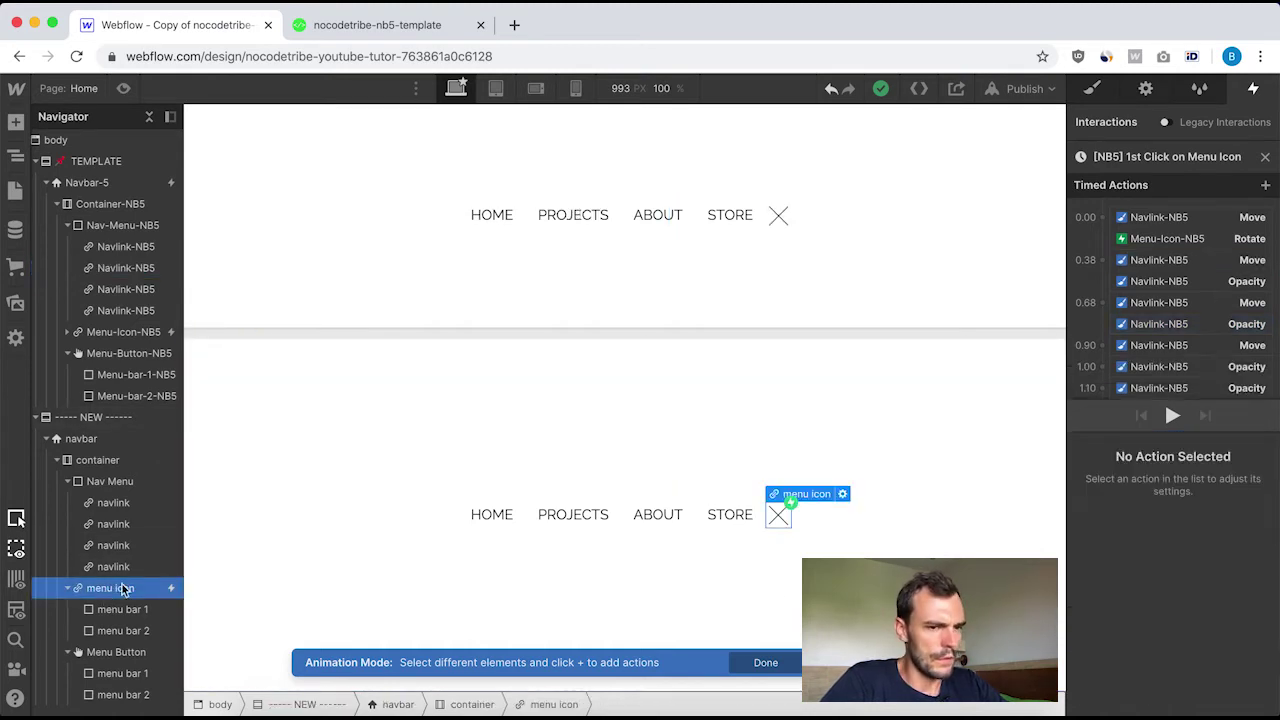
pyautogui.click(1268, 156)
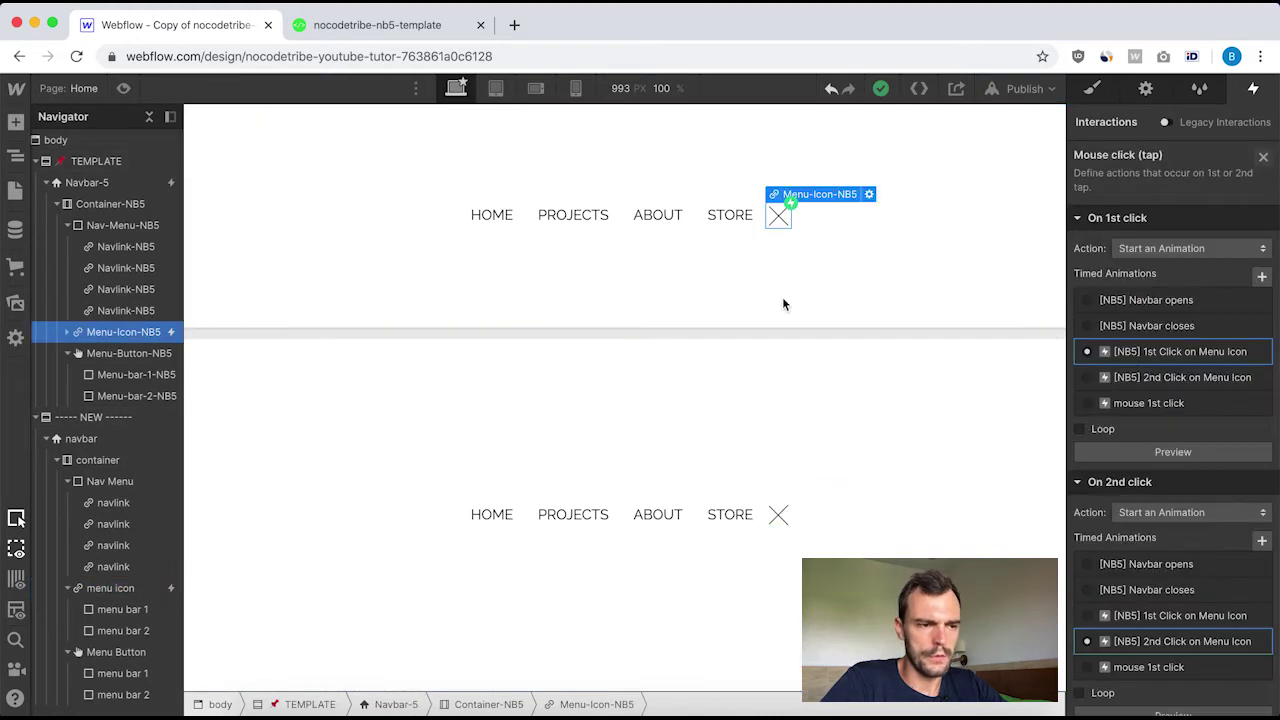
pyautogui.click(118, 592)
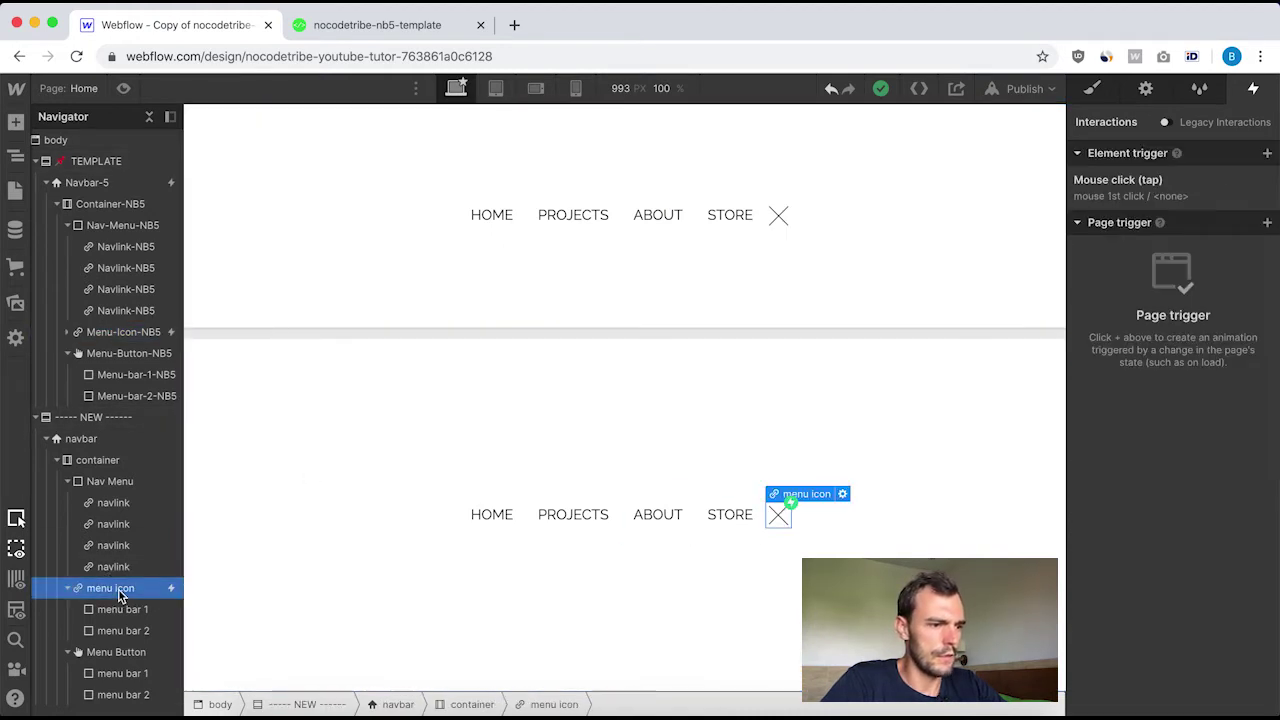
pyautogui.click(1127, 182)
# Add a Move for the second nav link with 0.38 s delay, Ease In easing and X 150%.
pyautogui.click(1163, 410)
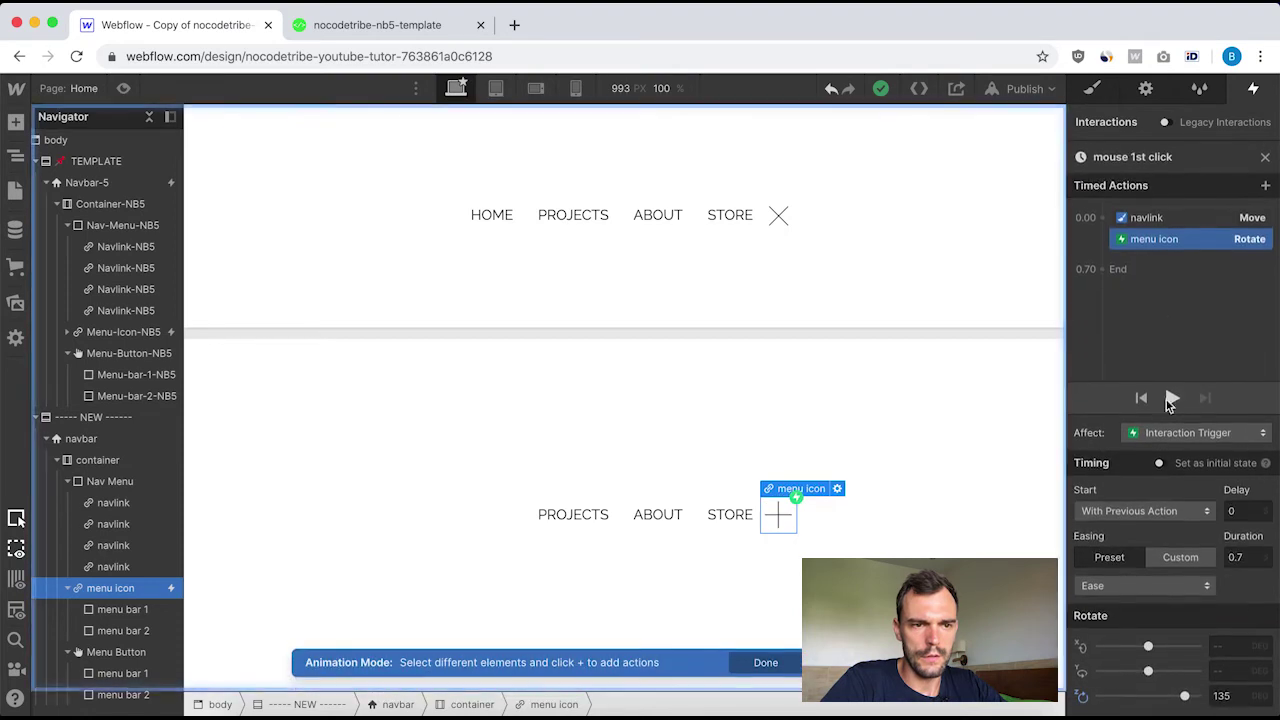
pyautogui.moveTo(118, 527); pyautogui.dragTo(1102, 222)
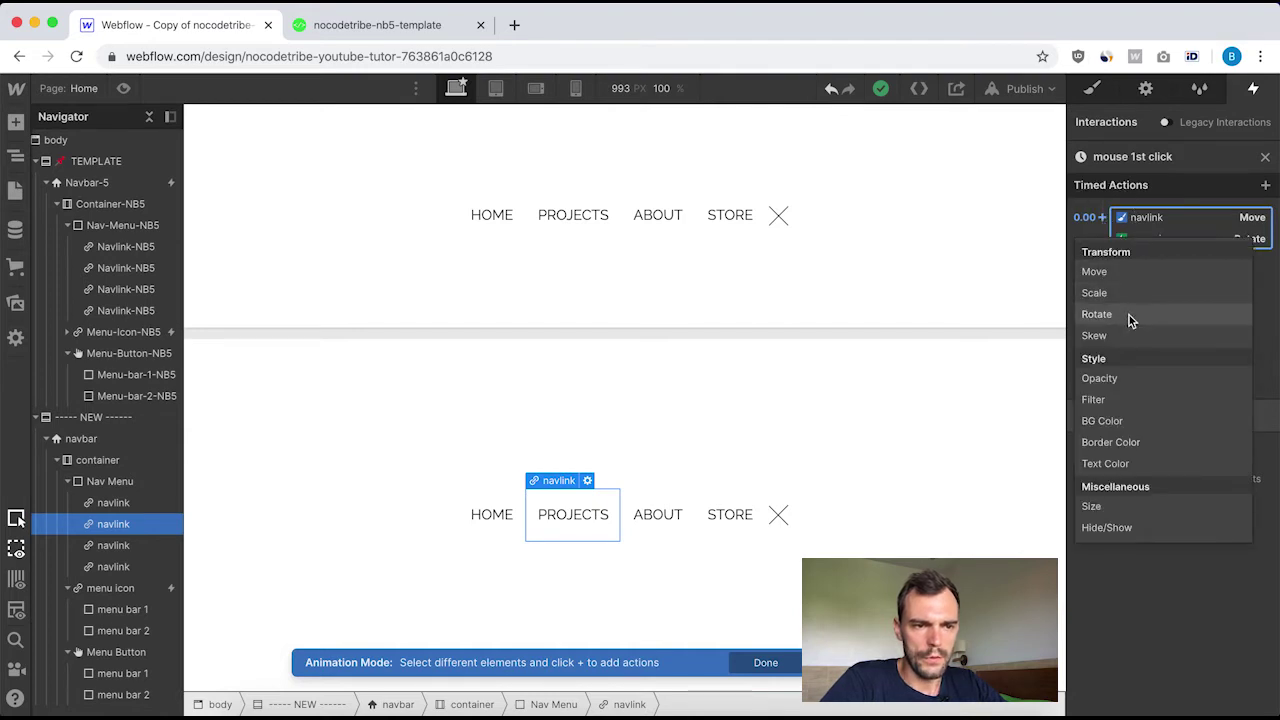
pyautogui.click(1122, 273)
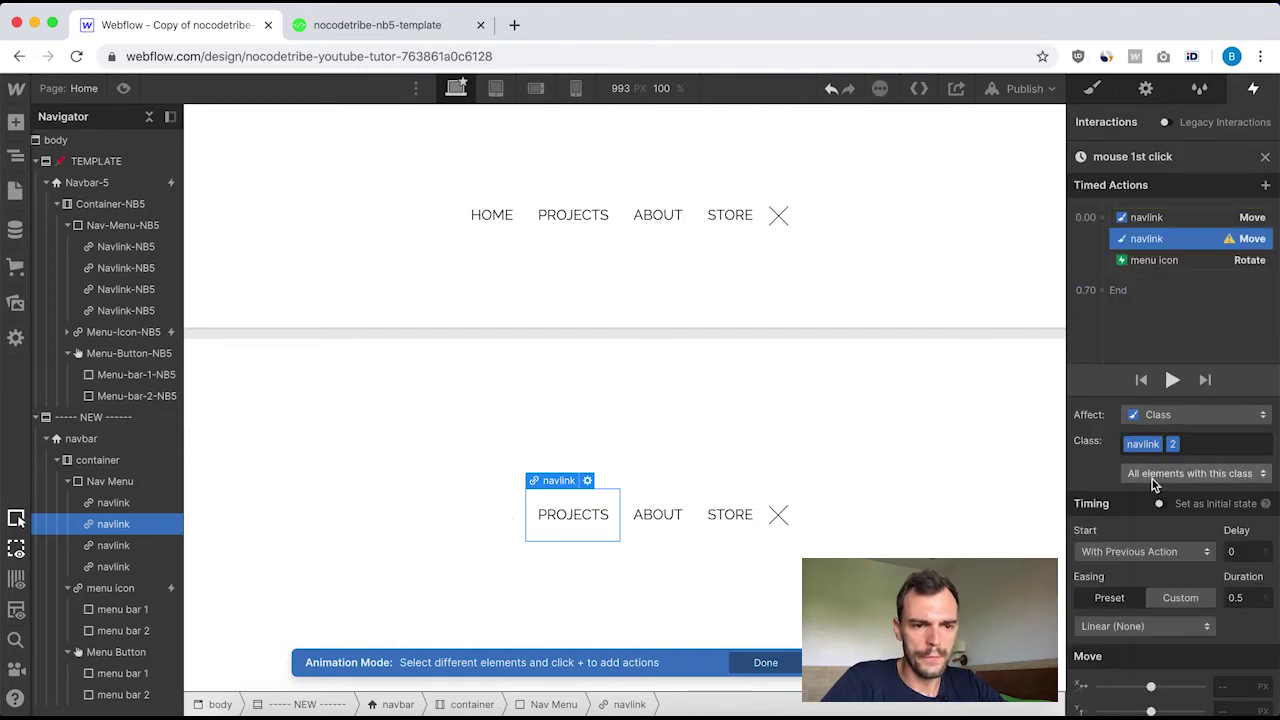
pyautogui.click(1249, 556)
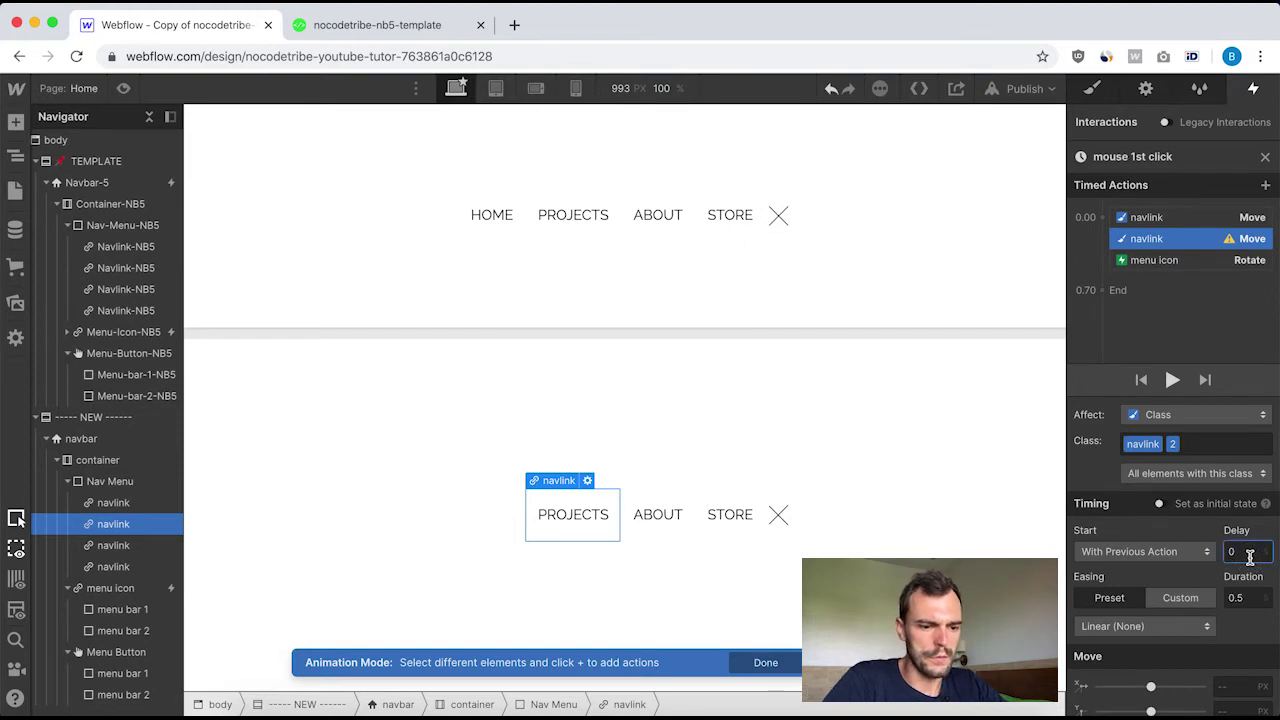
pyautogui.write('0.38')
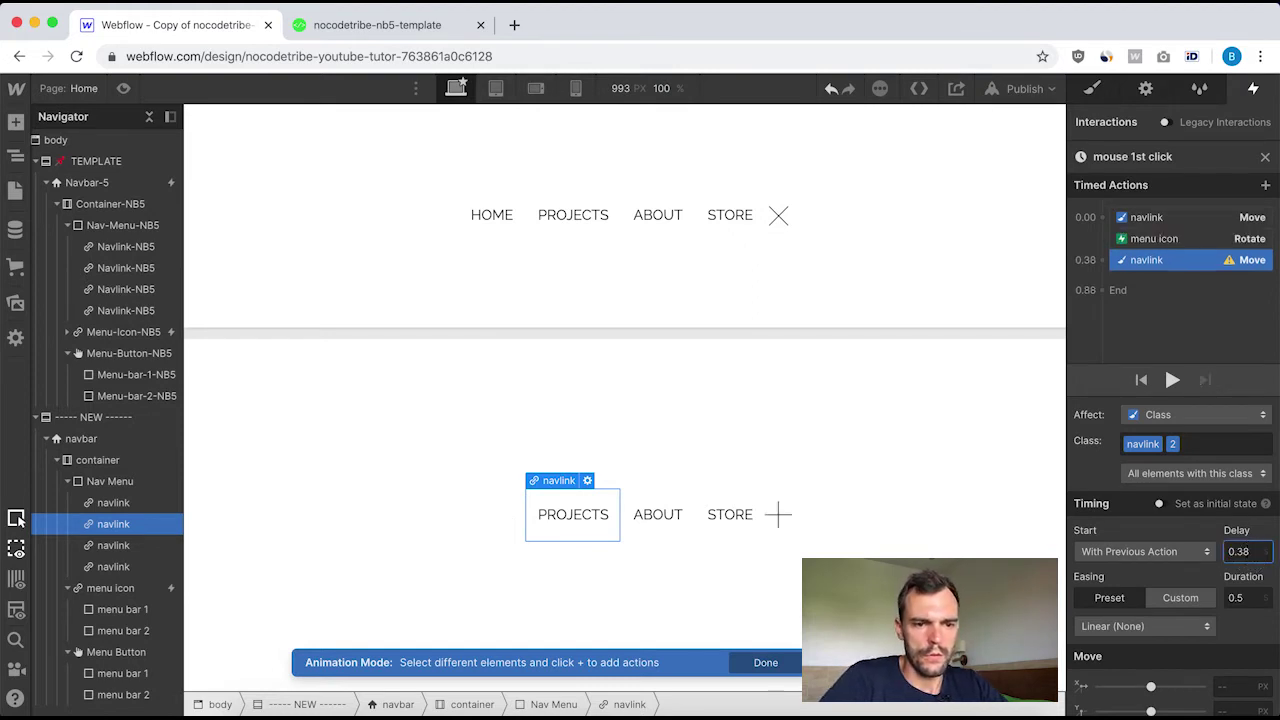
pyautogui.scroll(-1, 1230, 590)
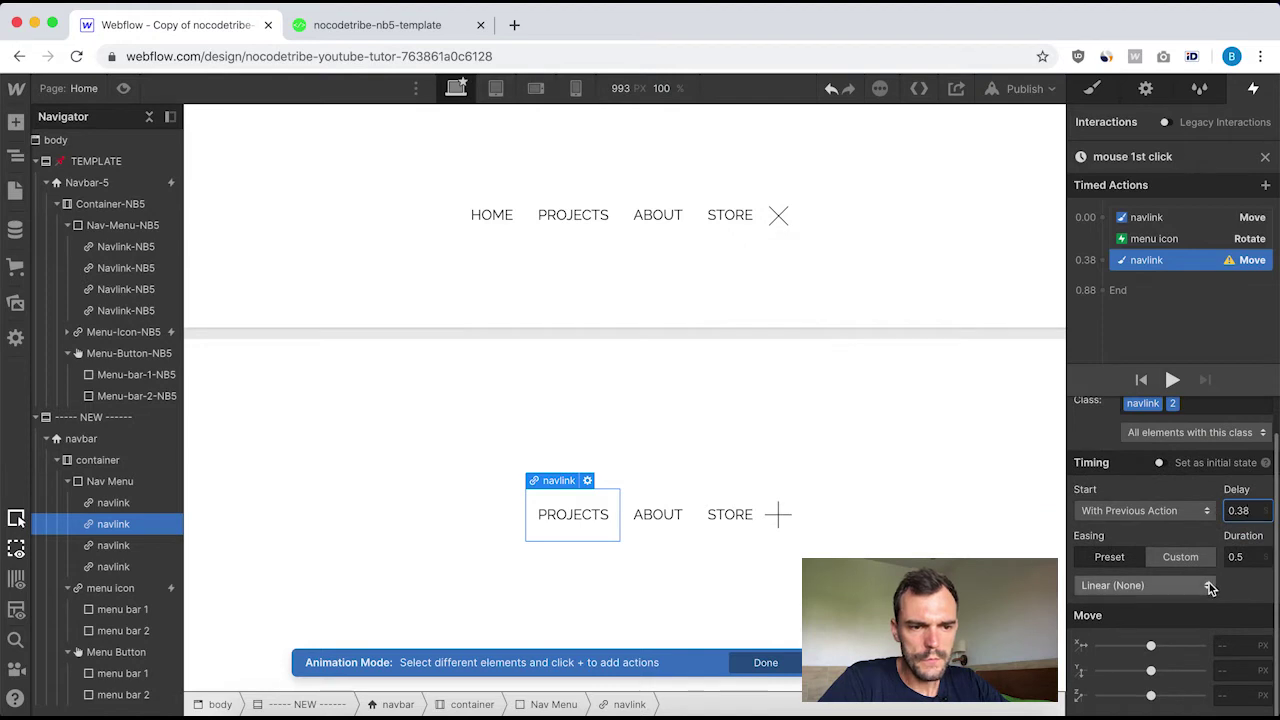
pyautogui.click(1210, 588)
pyautogui.click(1100, 146)
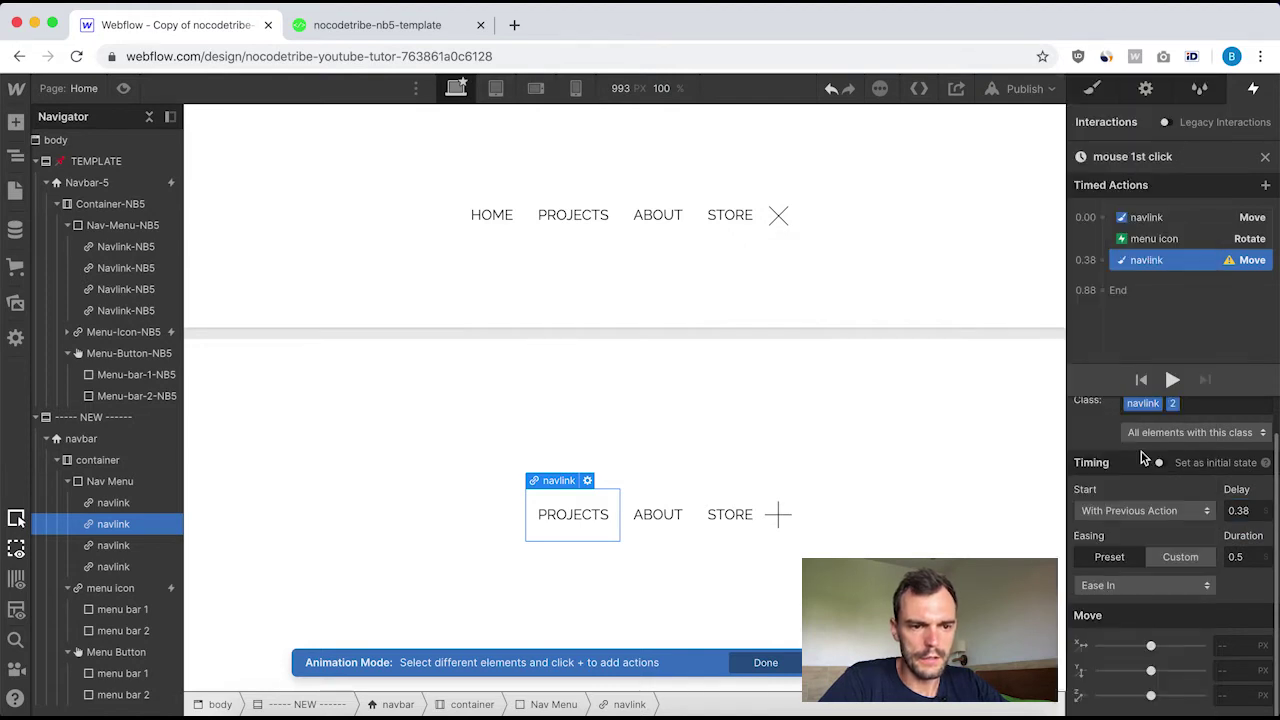
pyautogui.click(1224, 645)
pyautogui.write('150')
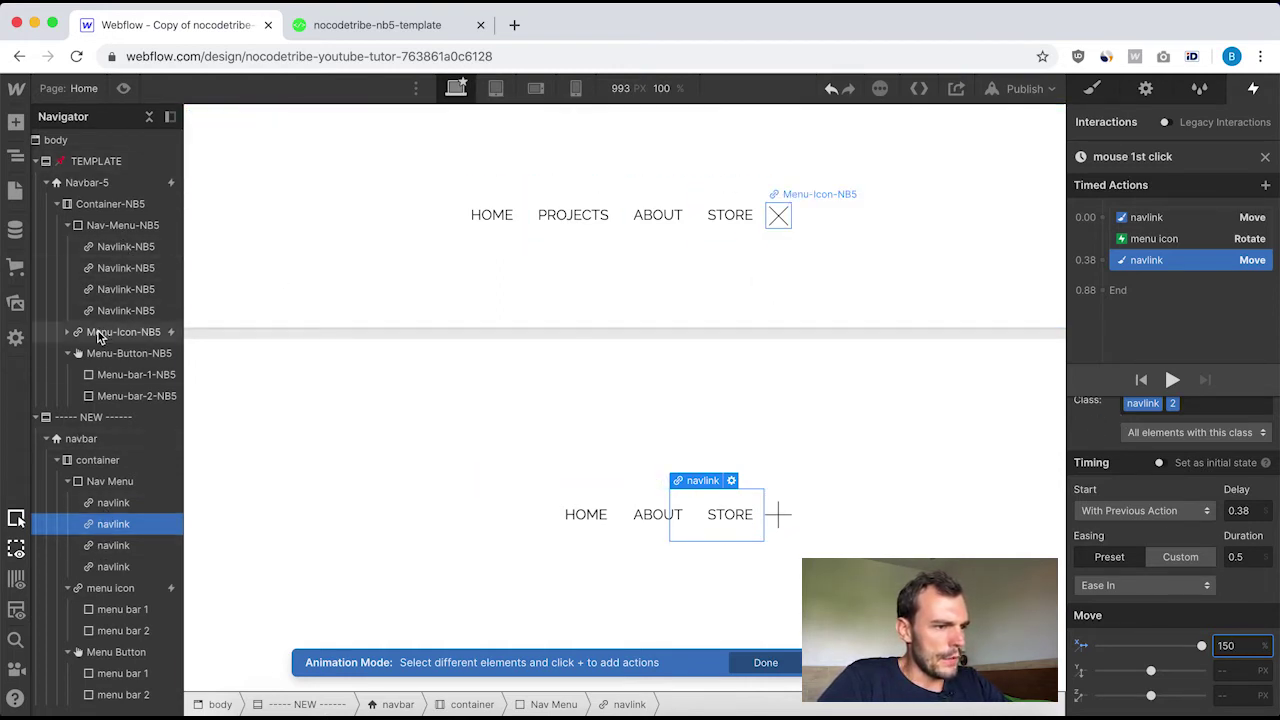
# Review the template [NB5] 1st Click animation's 0.38 s navlink Move and Opacity timings, then close it.
pyautogui.click(1265, 156)
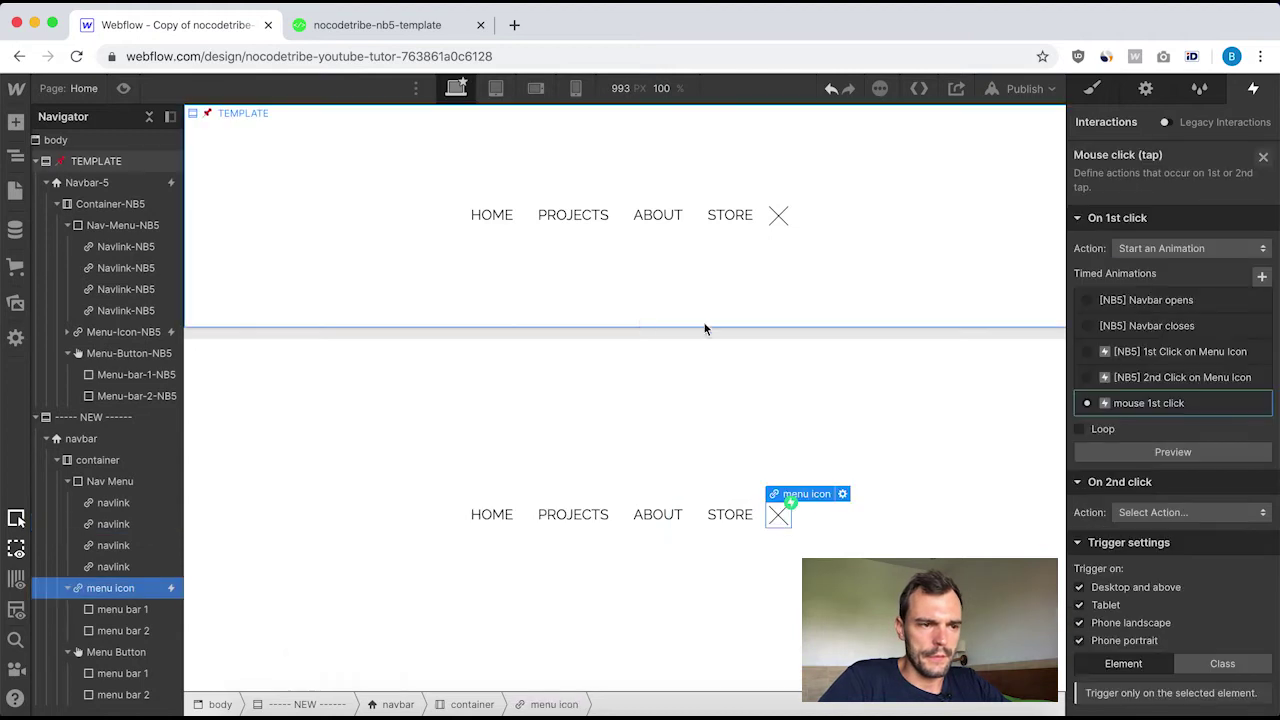
pyautogui.click(125, 331)
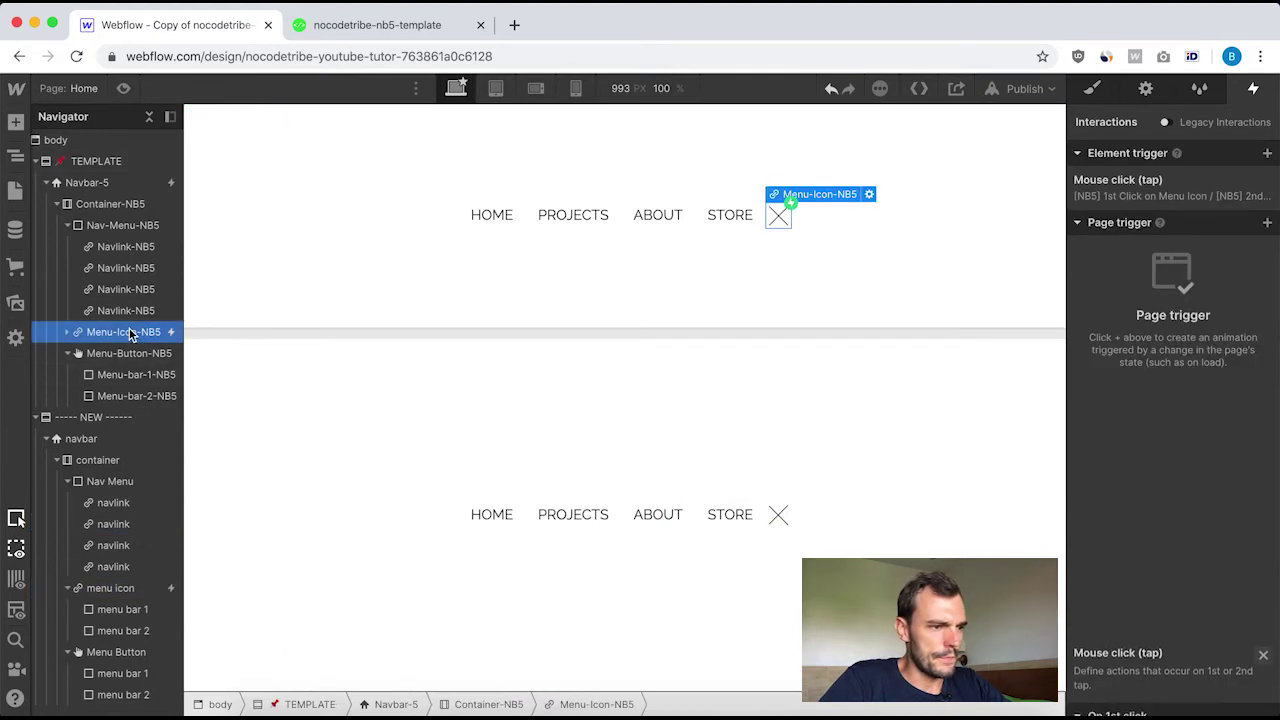
pyautogui.click(1175, 200)
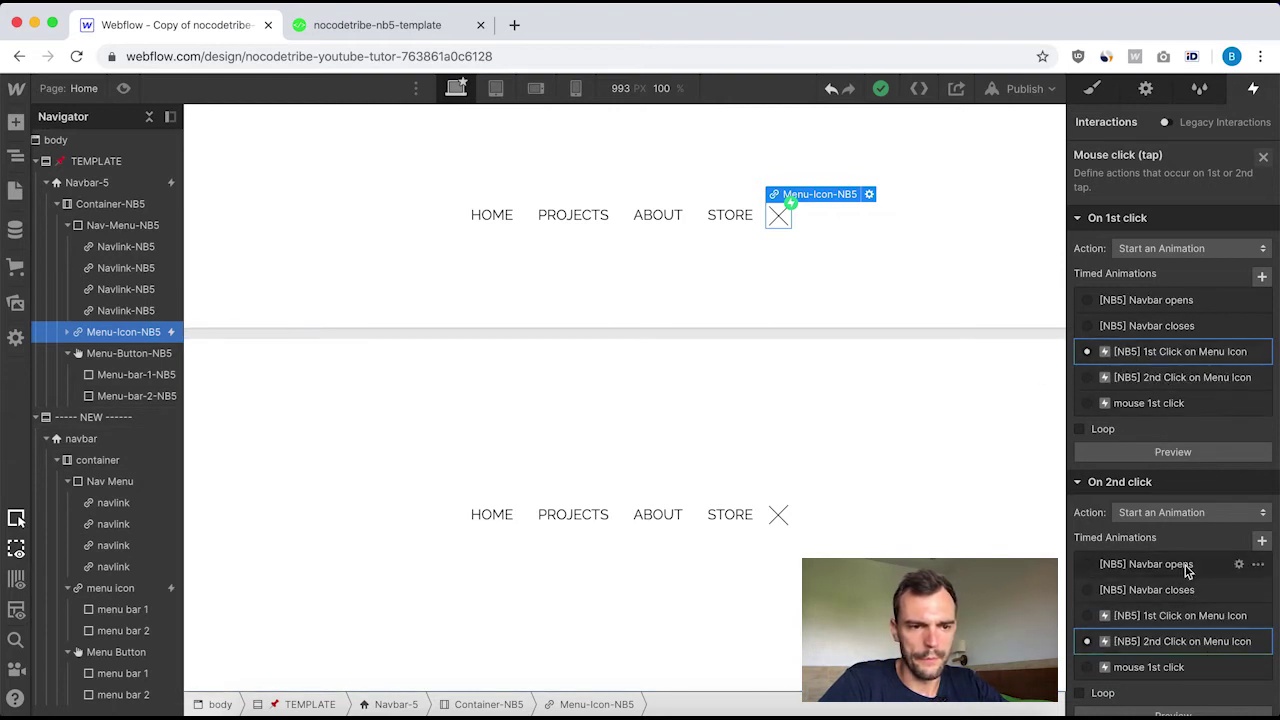
pyautogui.click(1170, 353)
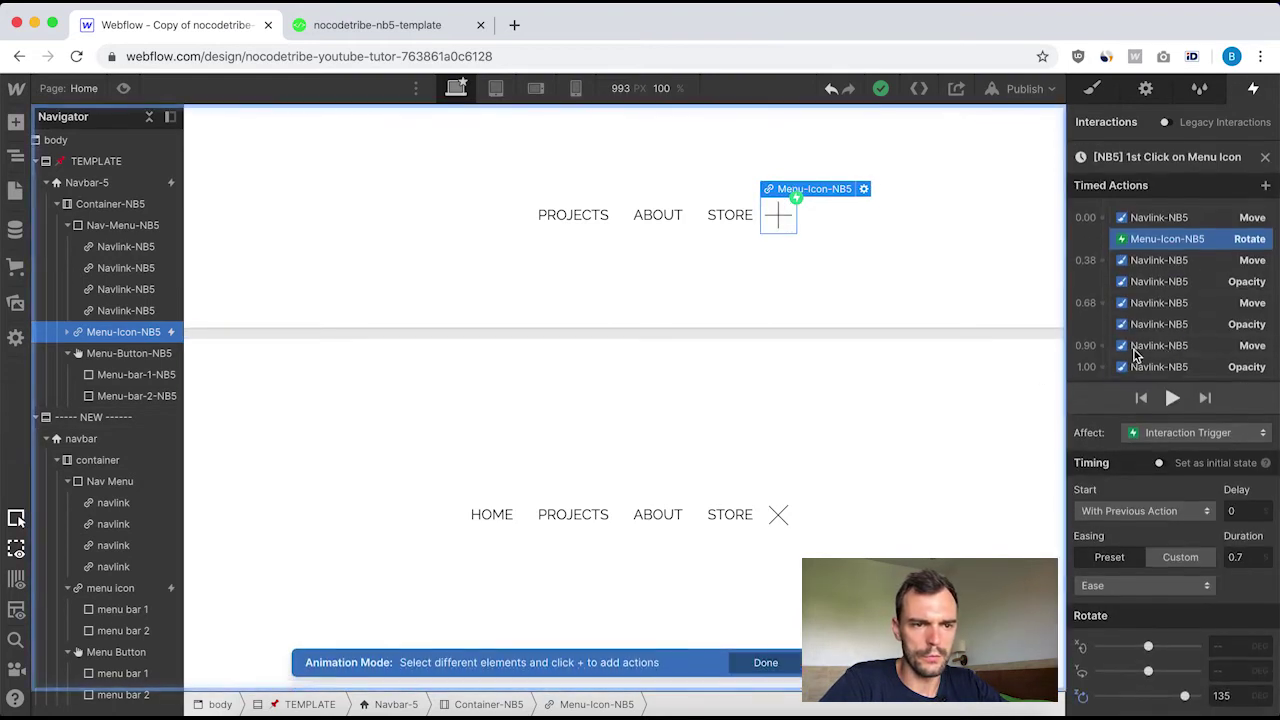
pyautogui.click(1162, 262)
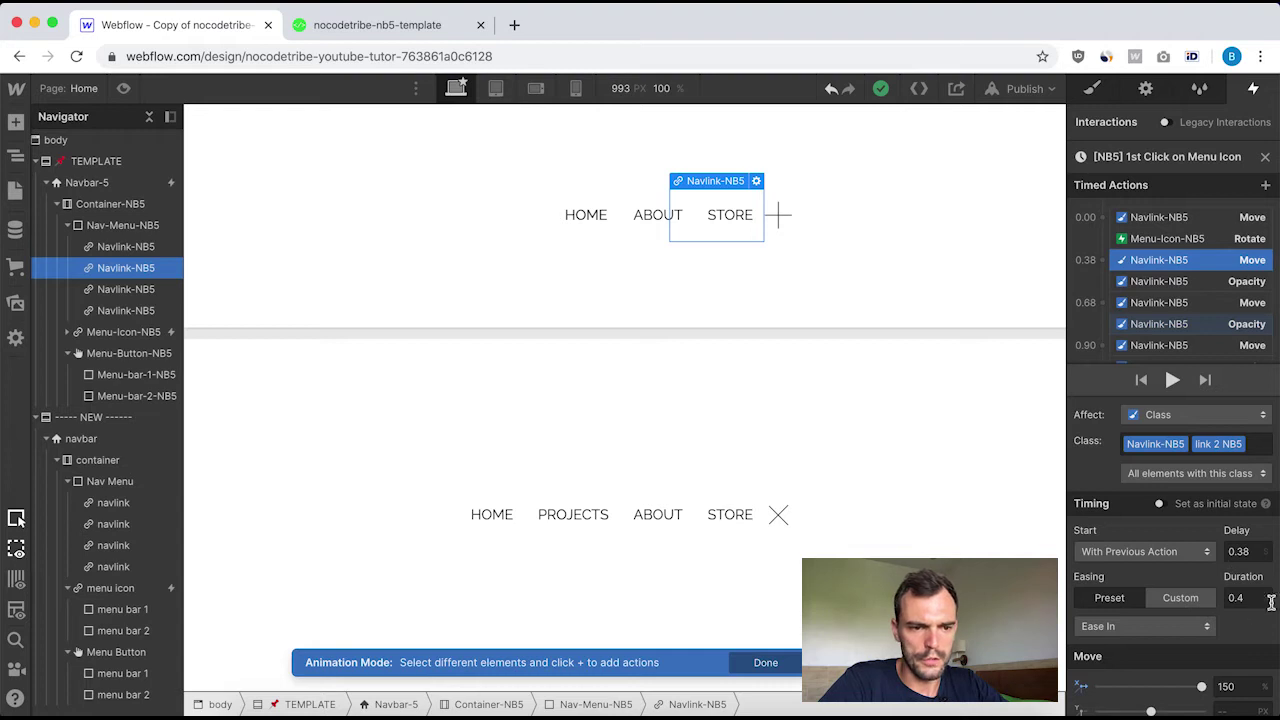
pyautogui.scroll(-2, 1202, 582)
pyautogui.scroll(2, 1202, 560)
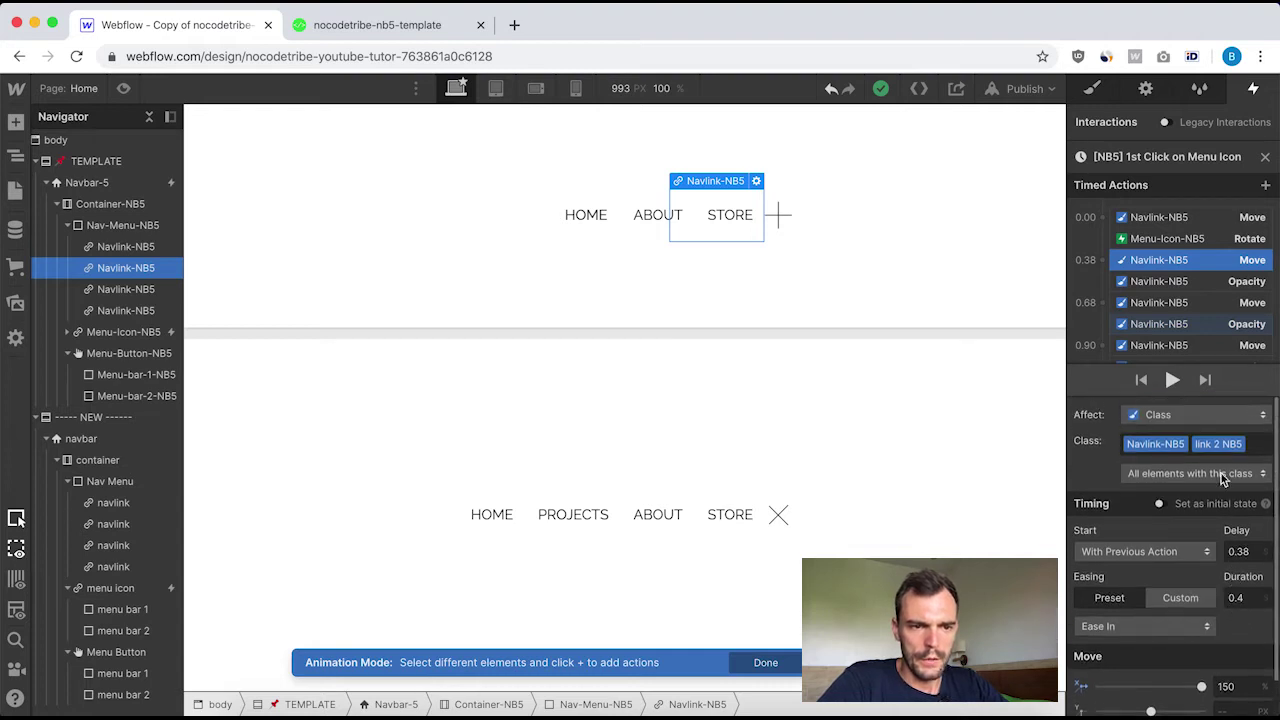
pyautogui.click(1165, 281)
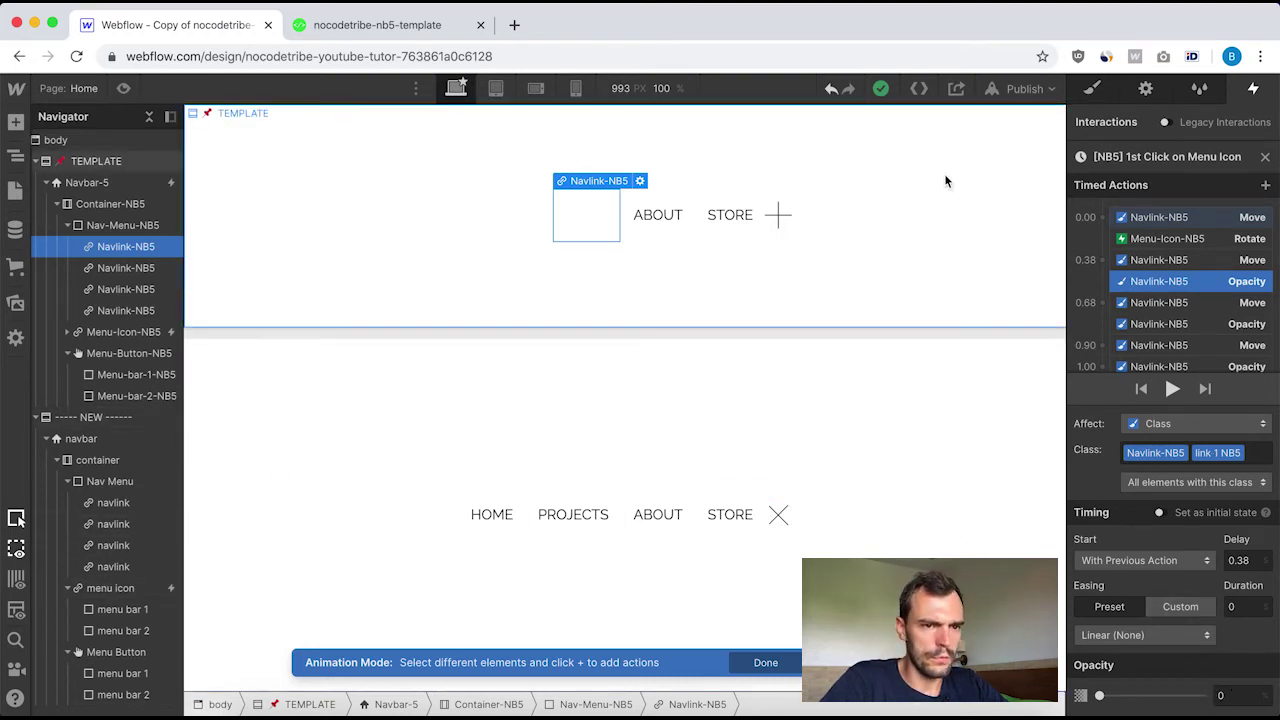
pyautogui.click(1264, 160)
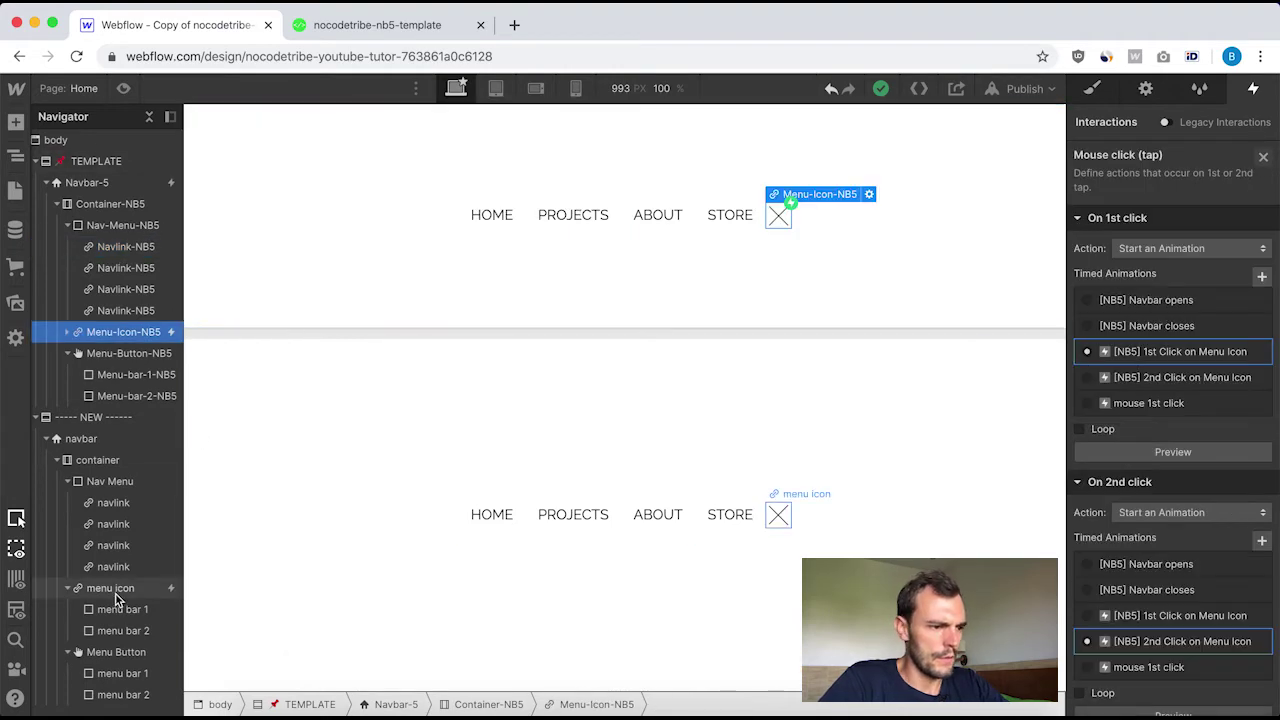
# In mouse 1st click, add an Opacity action at 0.38 s fading the first nav link to 0.
pyautogui.click(140, 592)
pyautogui.click(1147, 194)
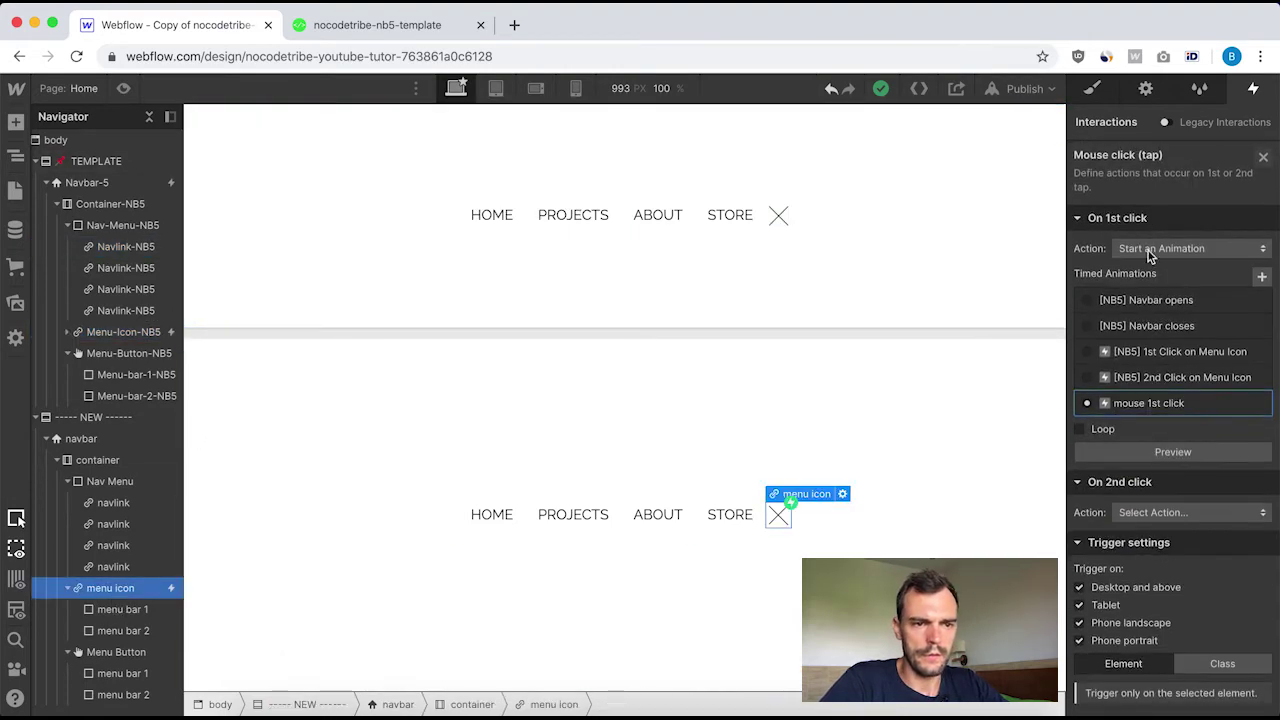
pyautogui.click(1150, 404)
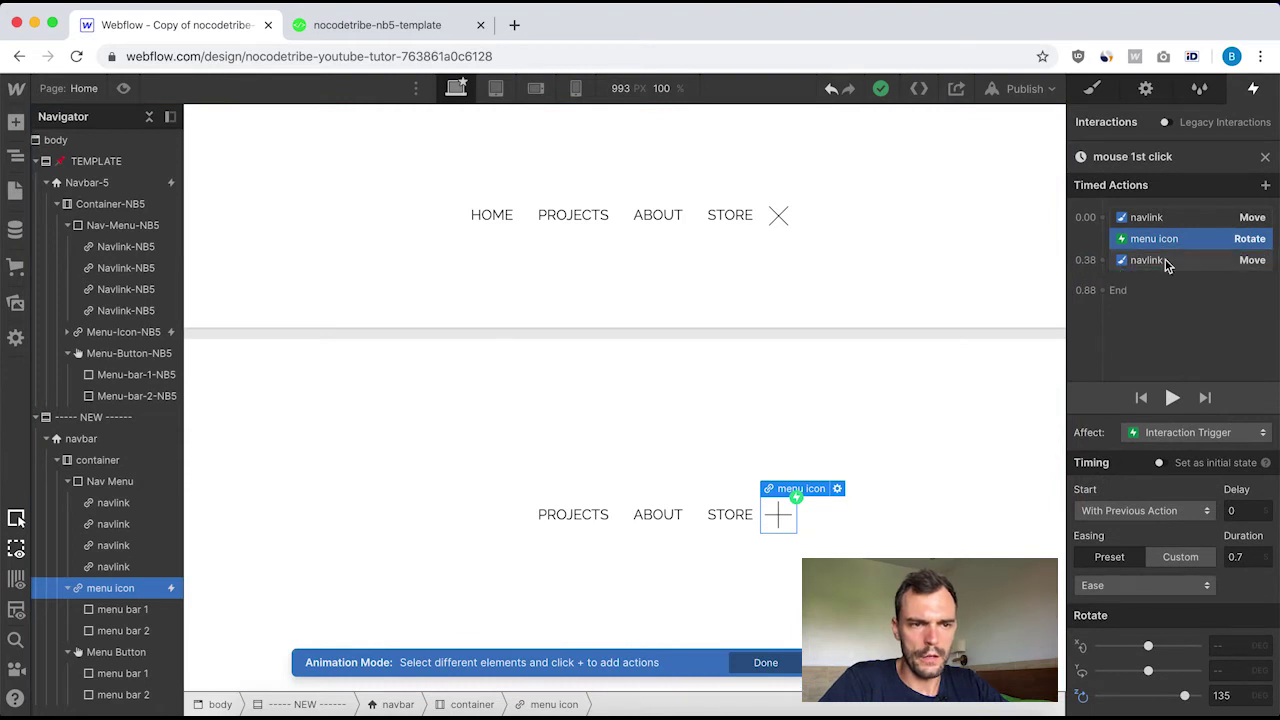
pyautogui.click(1133, 262)
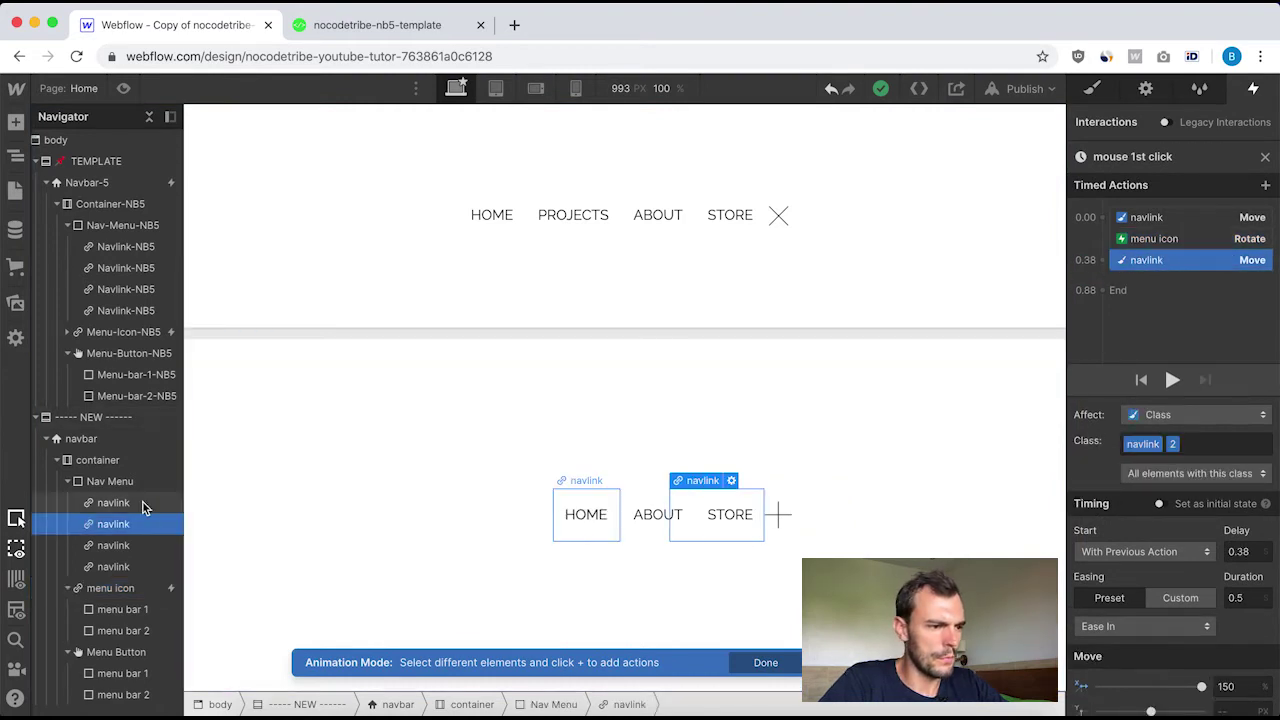
pyautogui.click(107, 506)
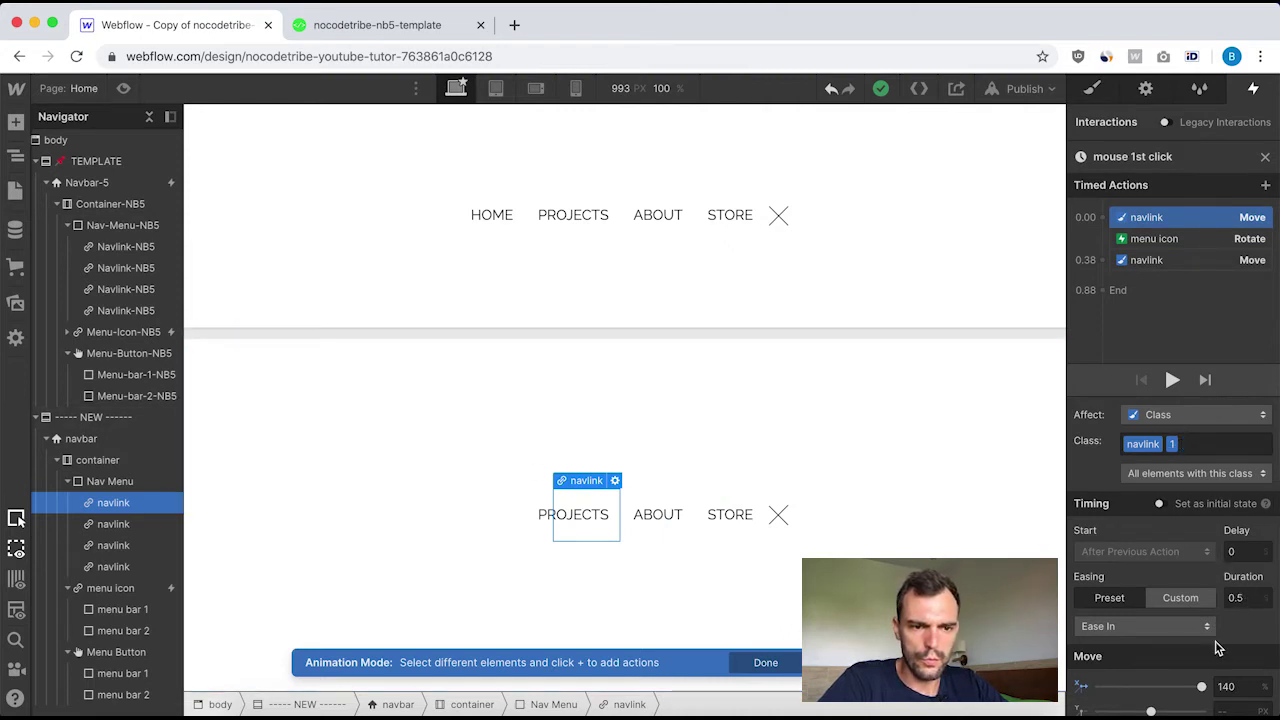
pyautogui.moveTo(1116, 268)
pyautogui.mouseDown()
pyautogui.moveTo(417, 514)
pyautogui.moveTo(109, 520)
pyautogui.moveTo(1006, 337)
pyautogui.moveTo(1105, 260)
pyautogui.mouseUp()
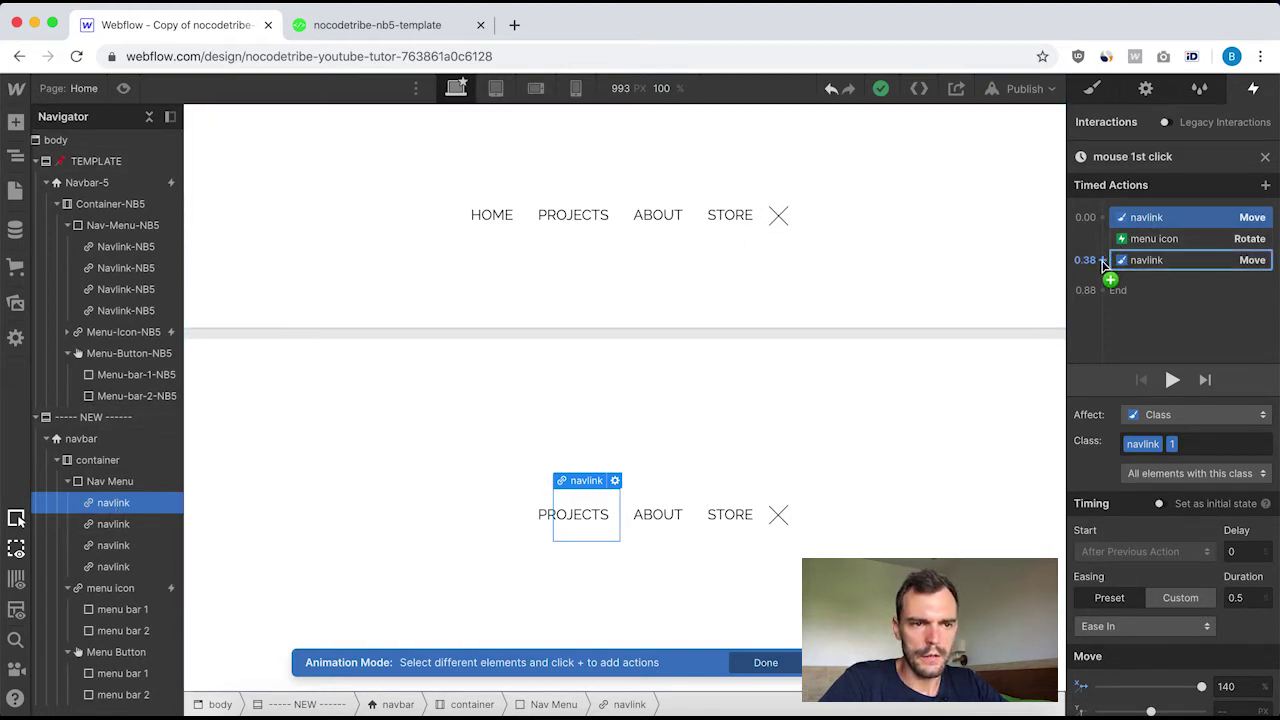
pyautogui.click(1103, 260)
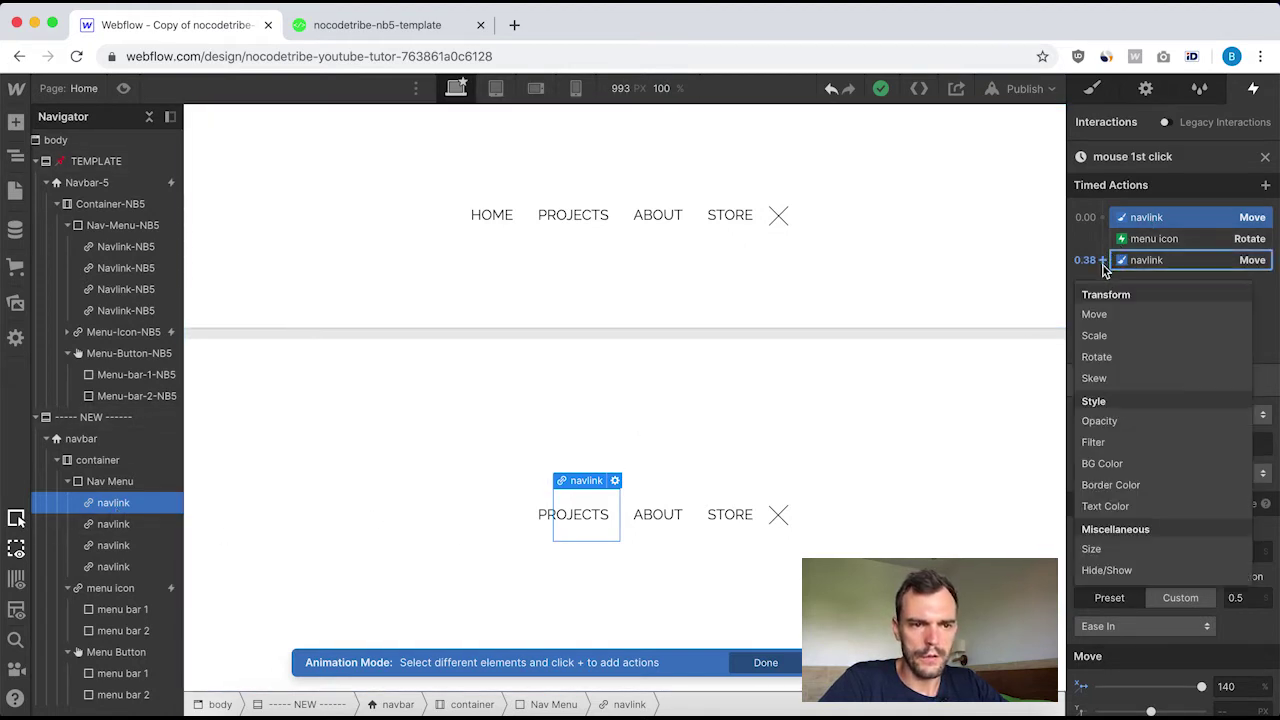
pyautogui.click(1124, 424)
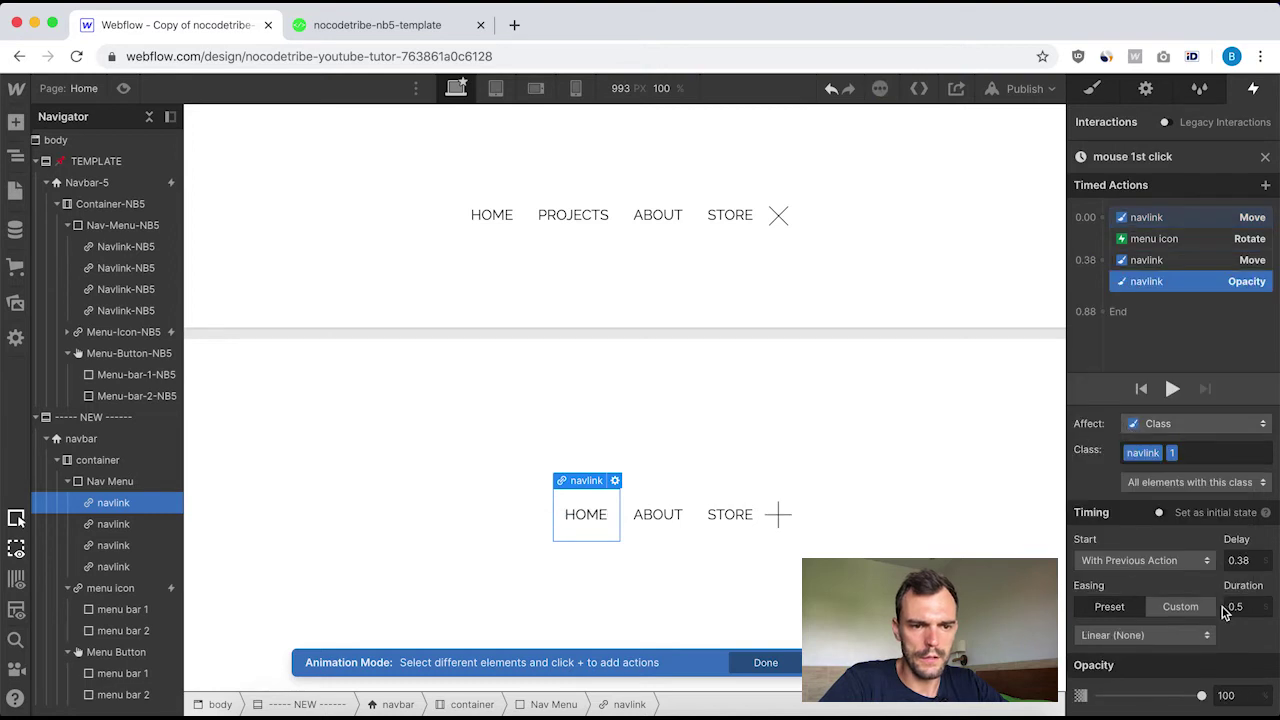
pyautogui.click(1227, 694)
pyautogui.write('0')
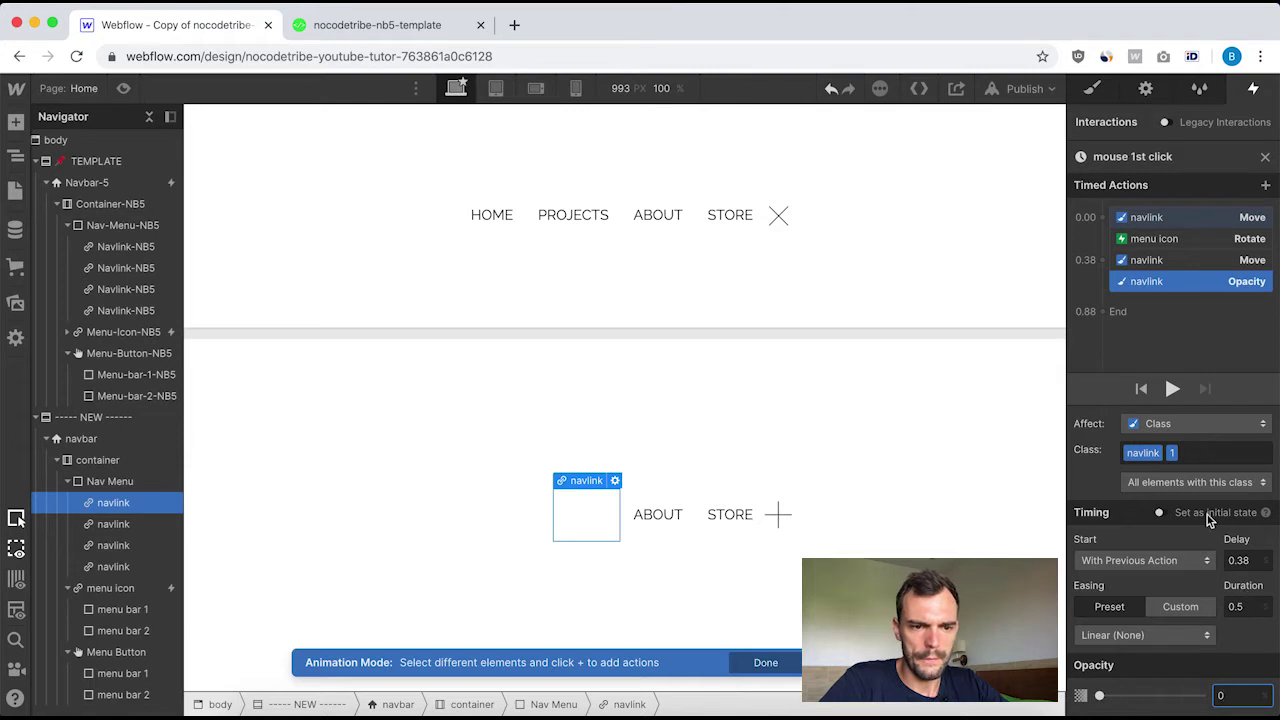
# Shorten the second link's Move duration to 0.4 s.
pyautogui.click(1150, 262)
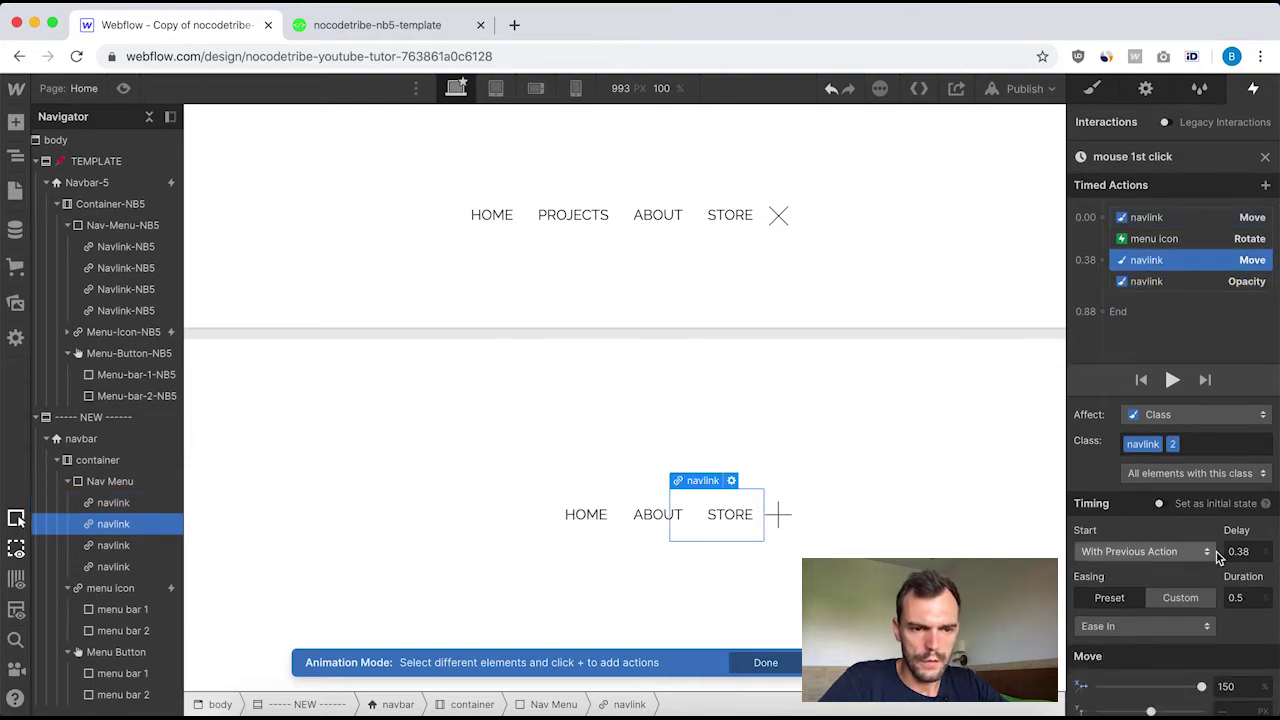
pyautogui.click(1242, 597)
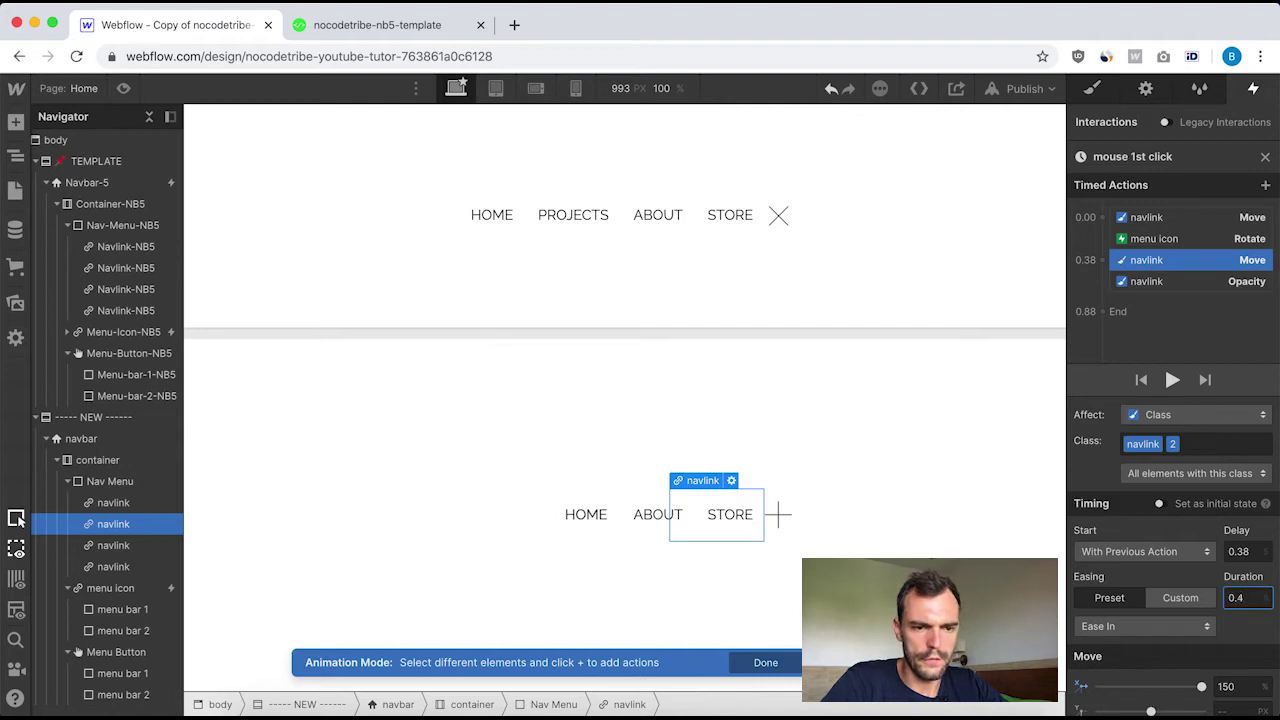
pyautogui.write('0.4')
pyautogui.click(1165, 285)
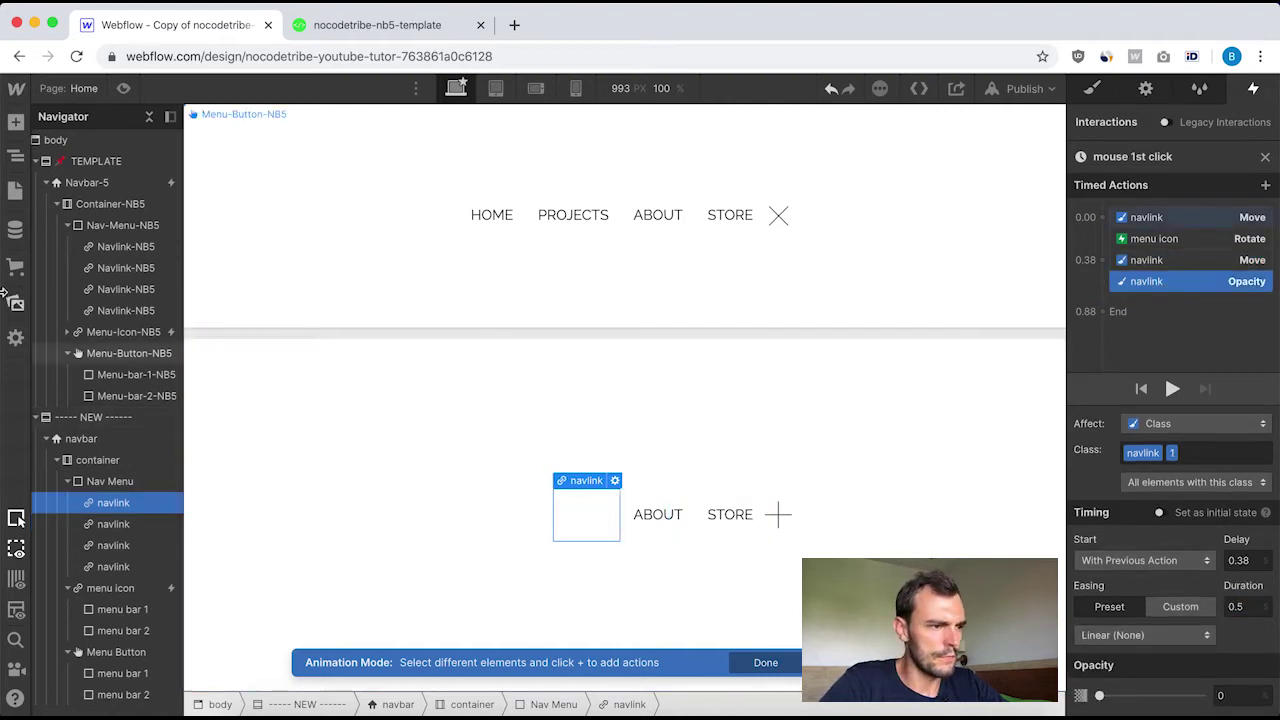
# Check the template animation's first-link Opacity settings on Menu-Icon-NB5.
pyautogui.click(1266, 160)
pyautogui.click(125, 331)
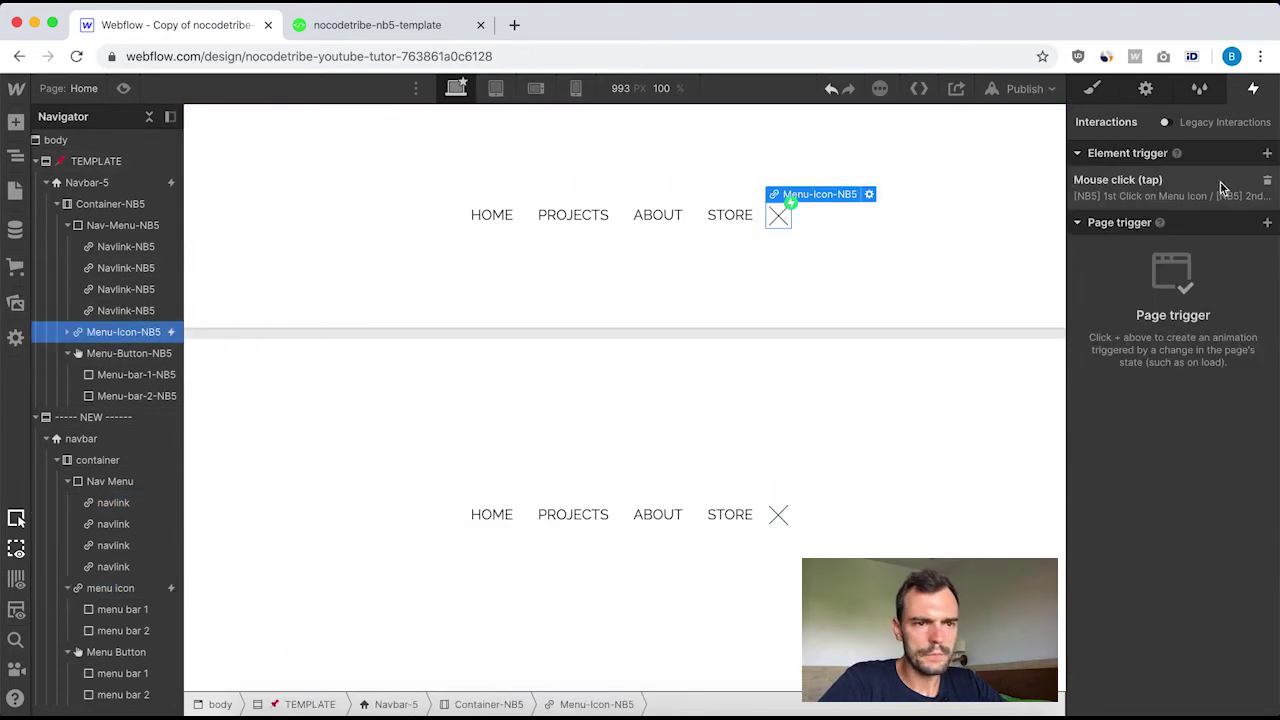
pyautogui.click(1127, 180)
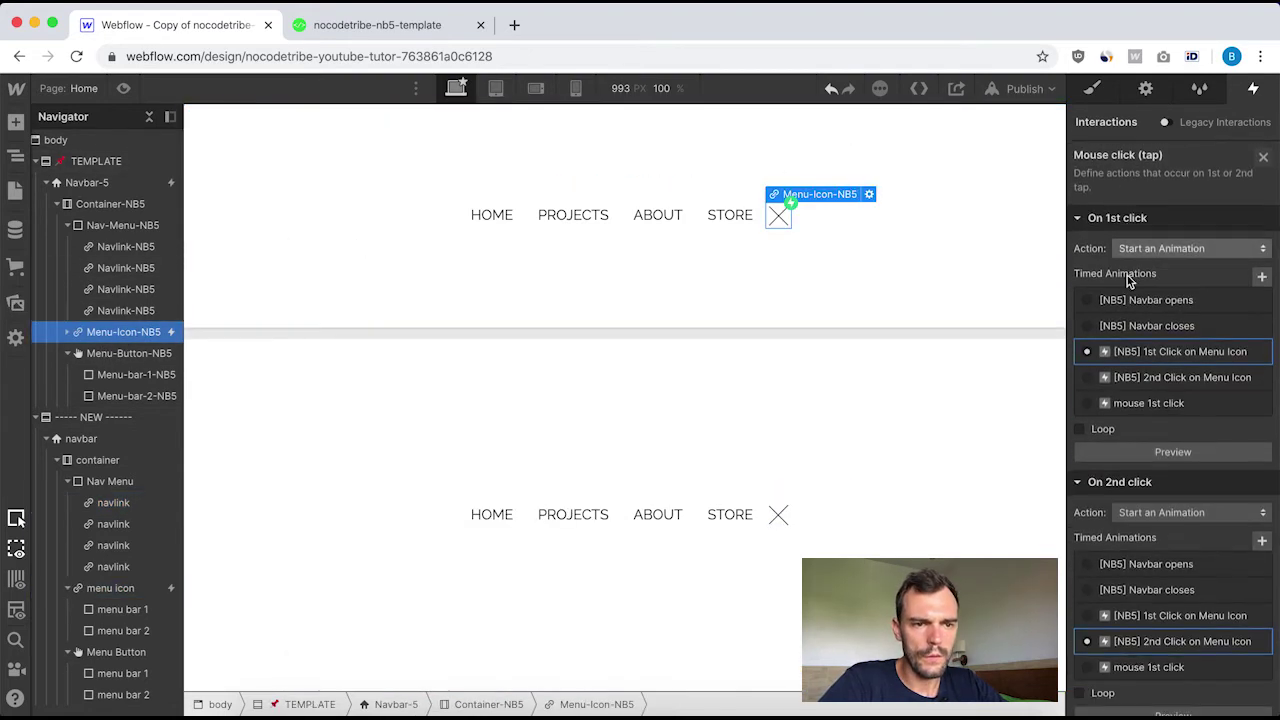
pyautogui.click(1178, 352)
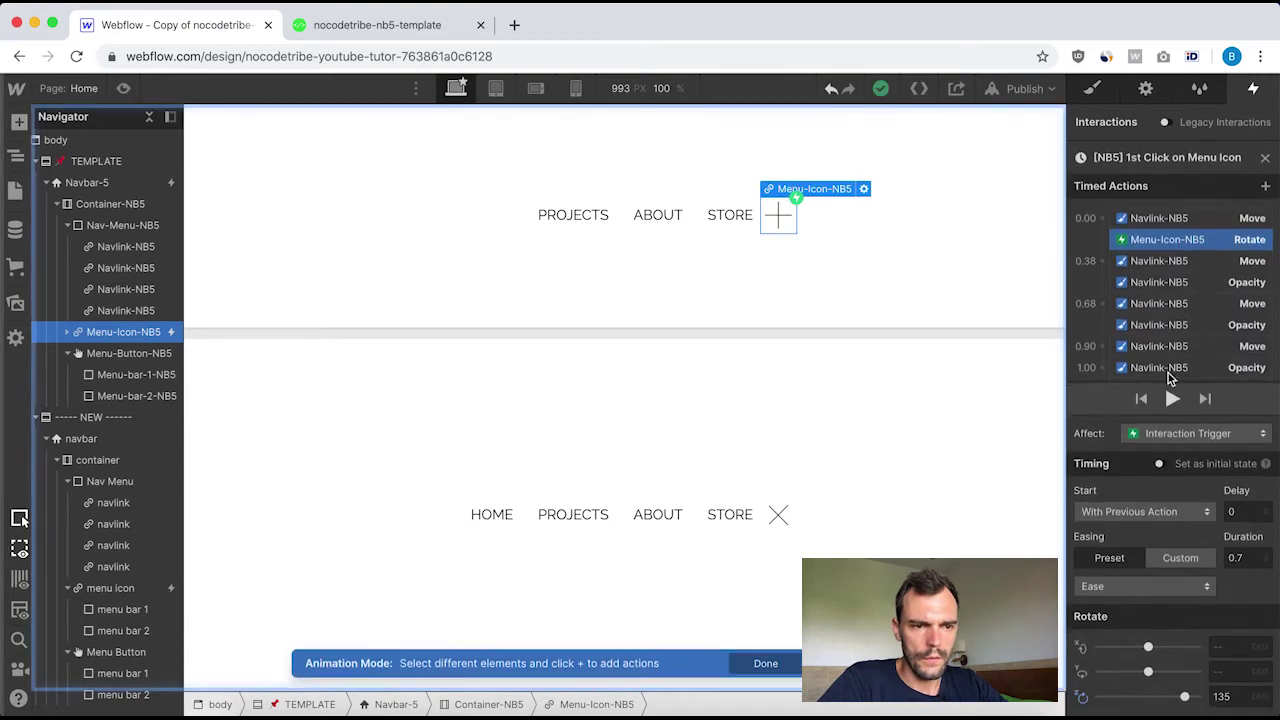
pyautogui.click(1178, 274)
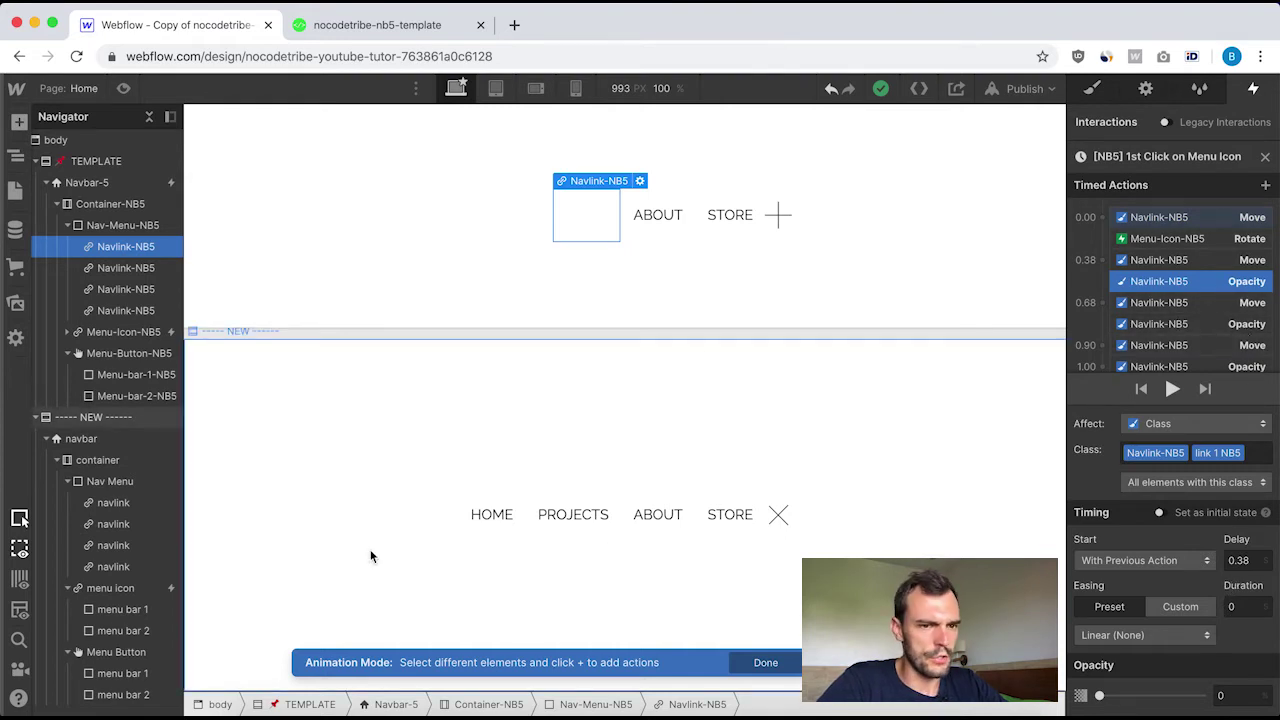
pyautogui.click(1265, 160)
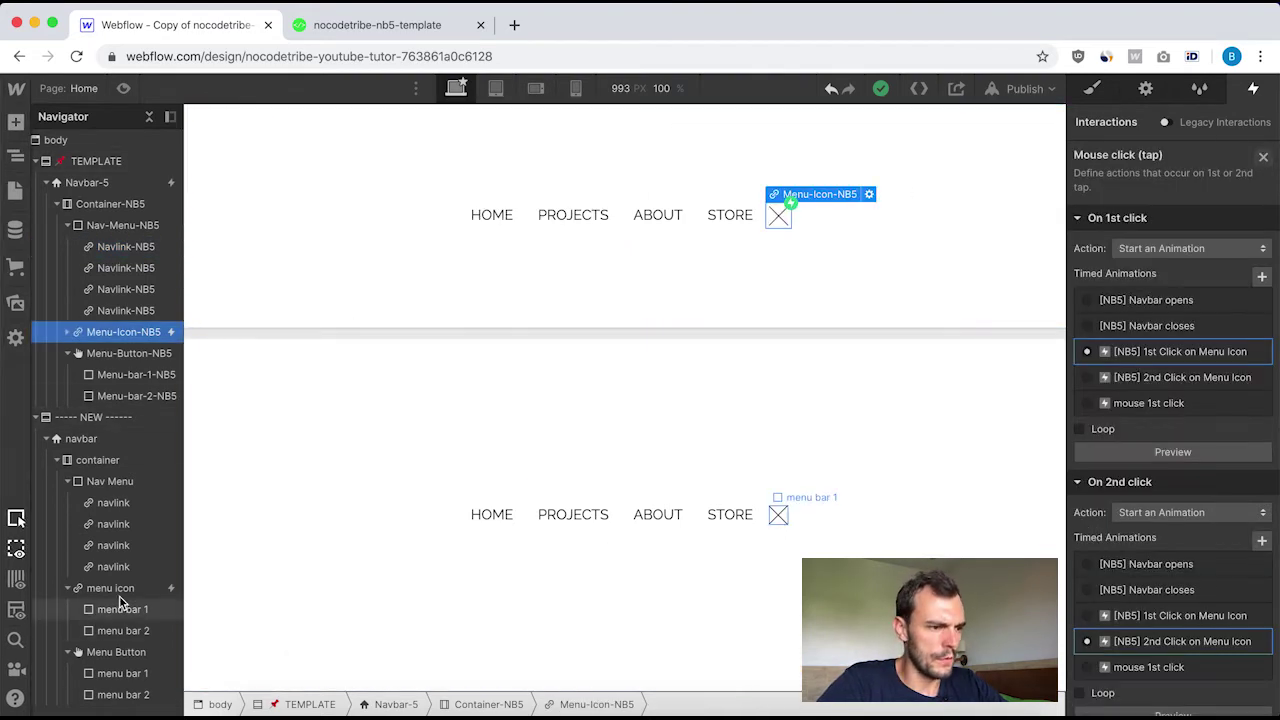
# Set the first link's Opacity duration to 0 s so mouse 1st click ends at 0.78 s.
pyautogui.click(115, 590)
pyautogui.click(1160, 178)
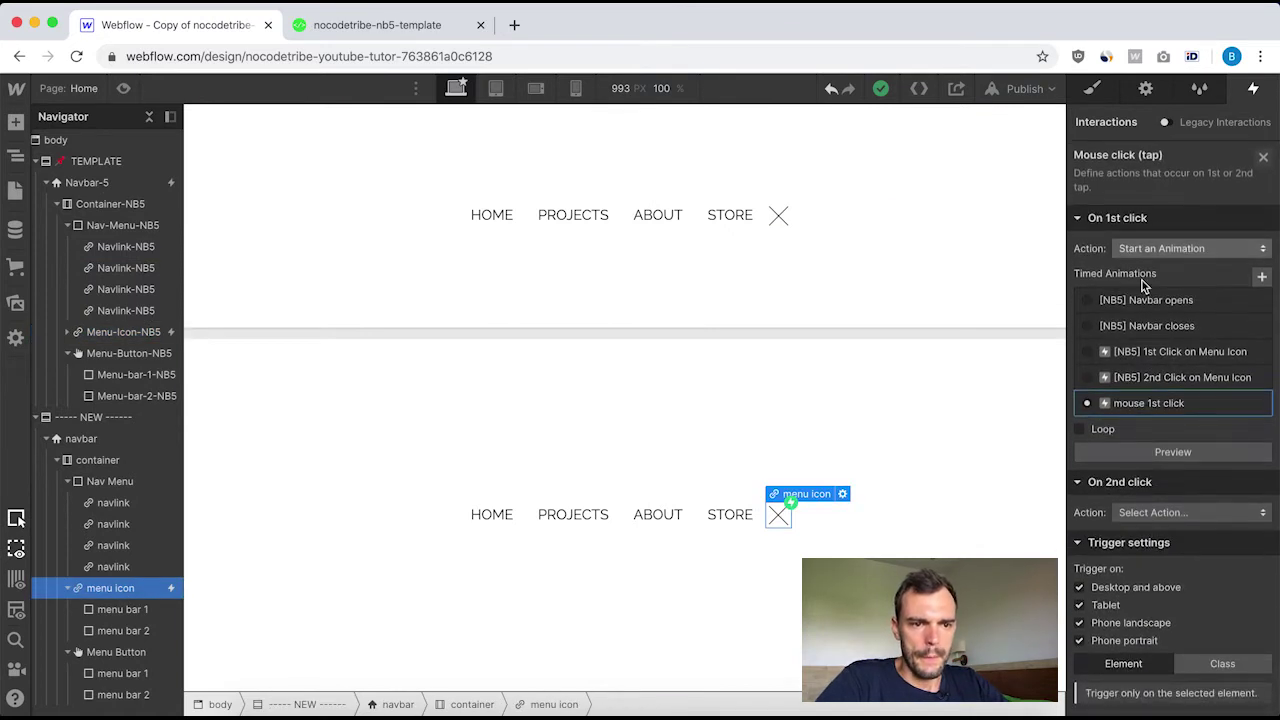
pyautogui.click(1123, 406)
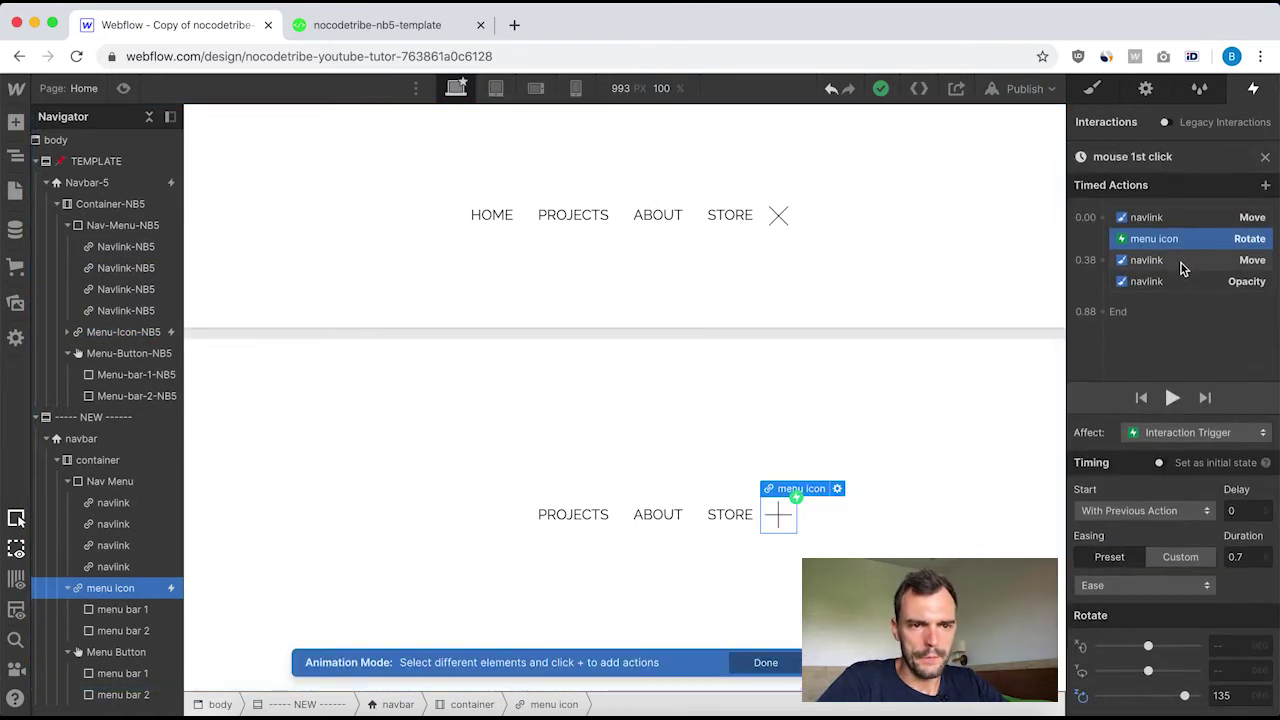
pyautogui.click(1246, 281)
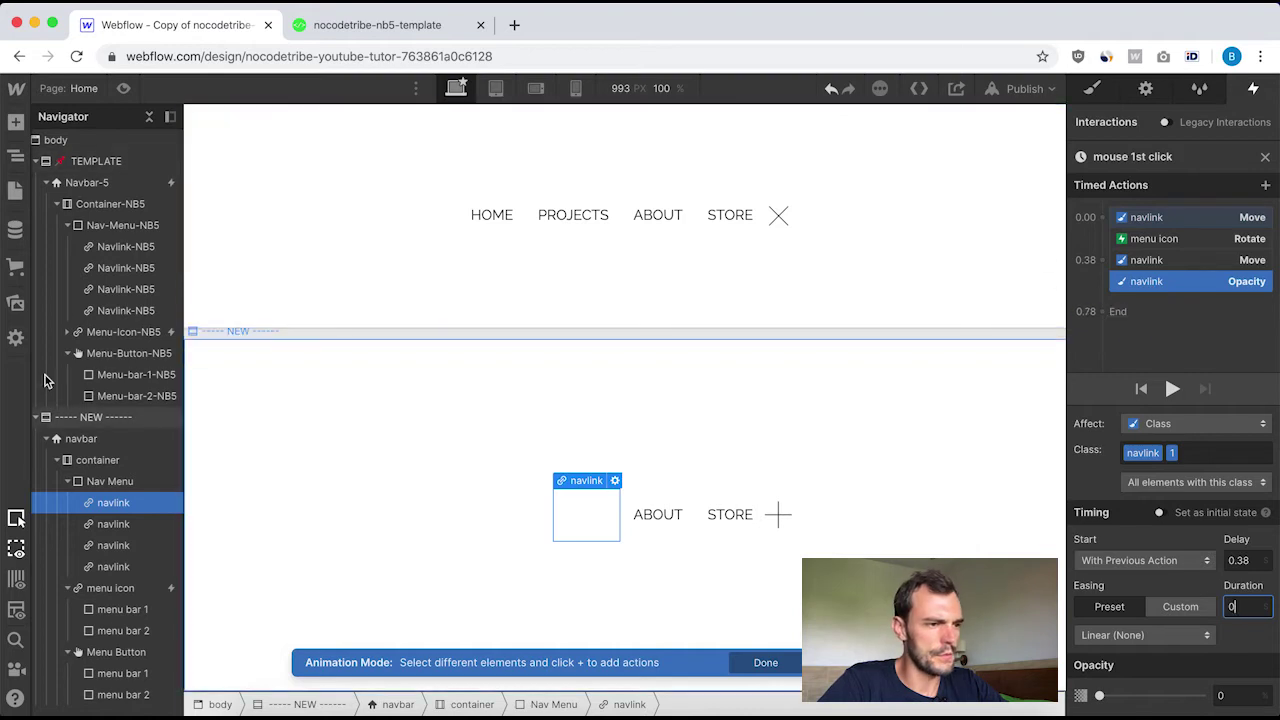
pyautogui.click(1265, 156)
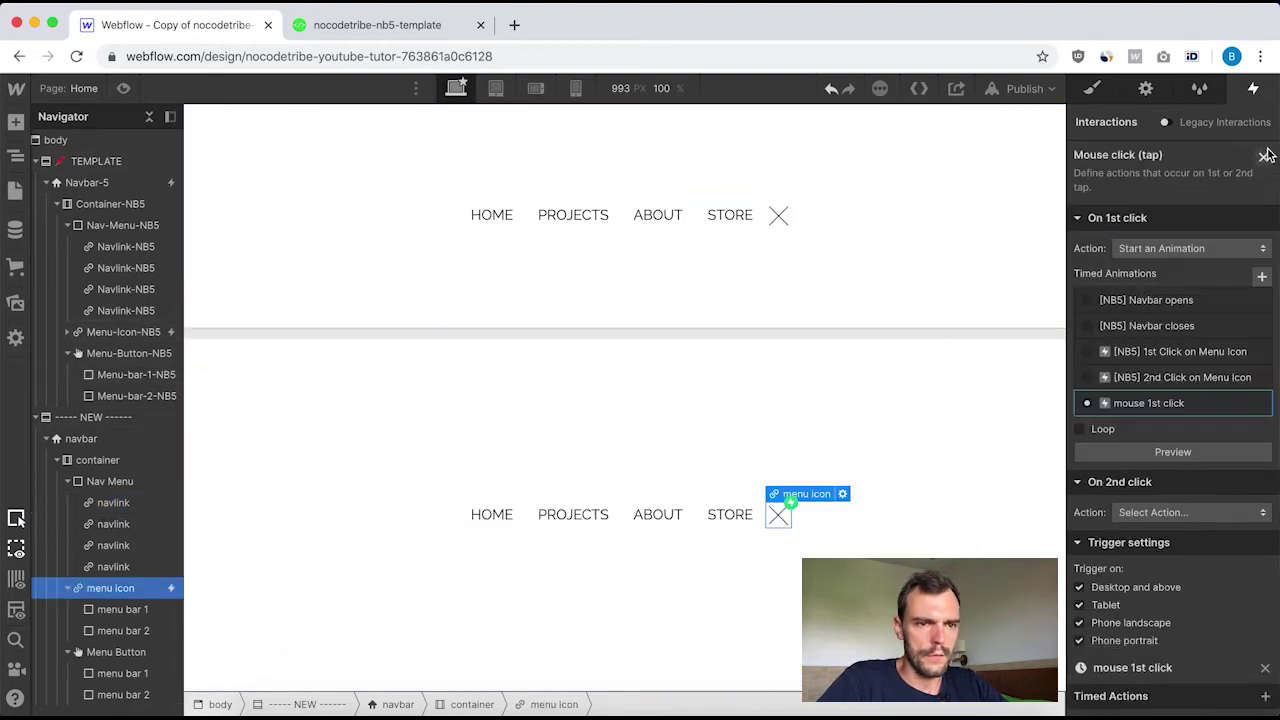
pyautogui.click(125, 331)
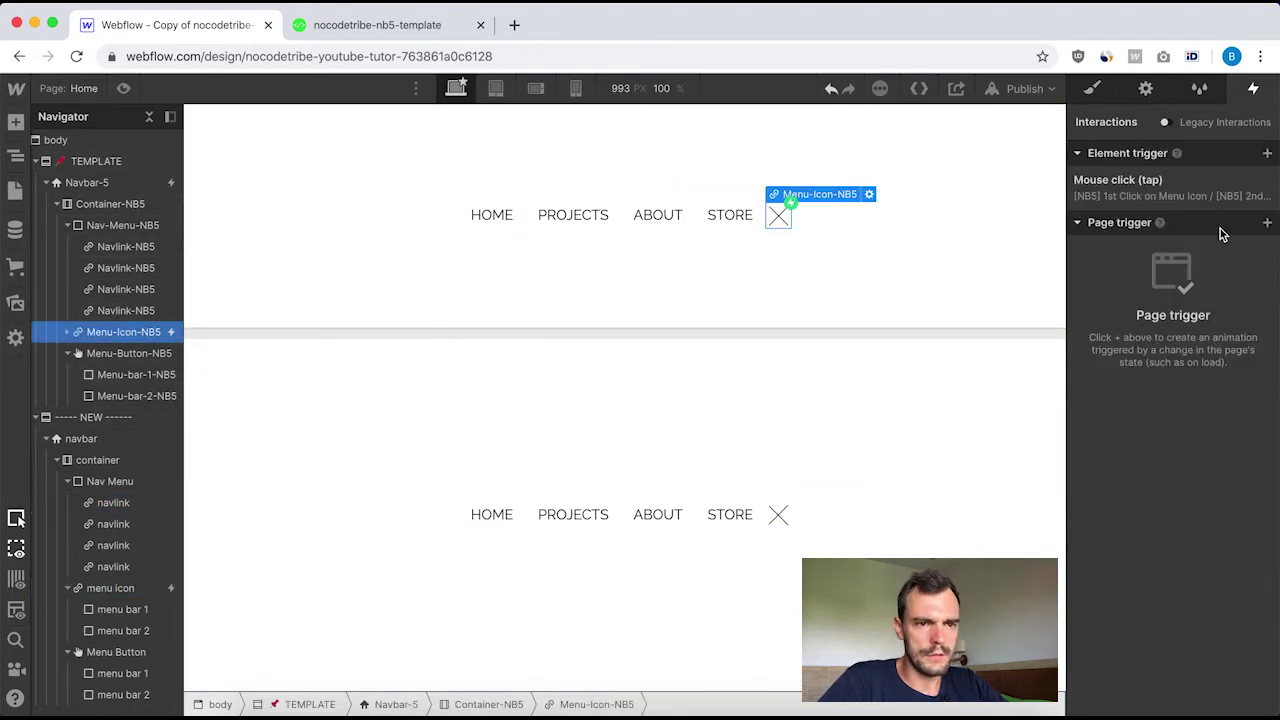
# Inspect the template's 0.68 s step where the third link slides 150% over 0.3 s.
pyautogui.click(1168, 192)
pyautogui.click(1172, 357)
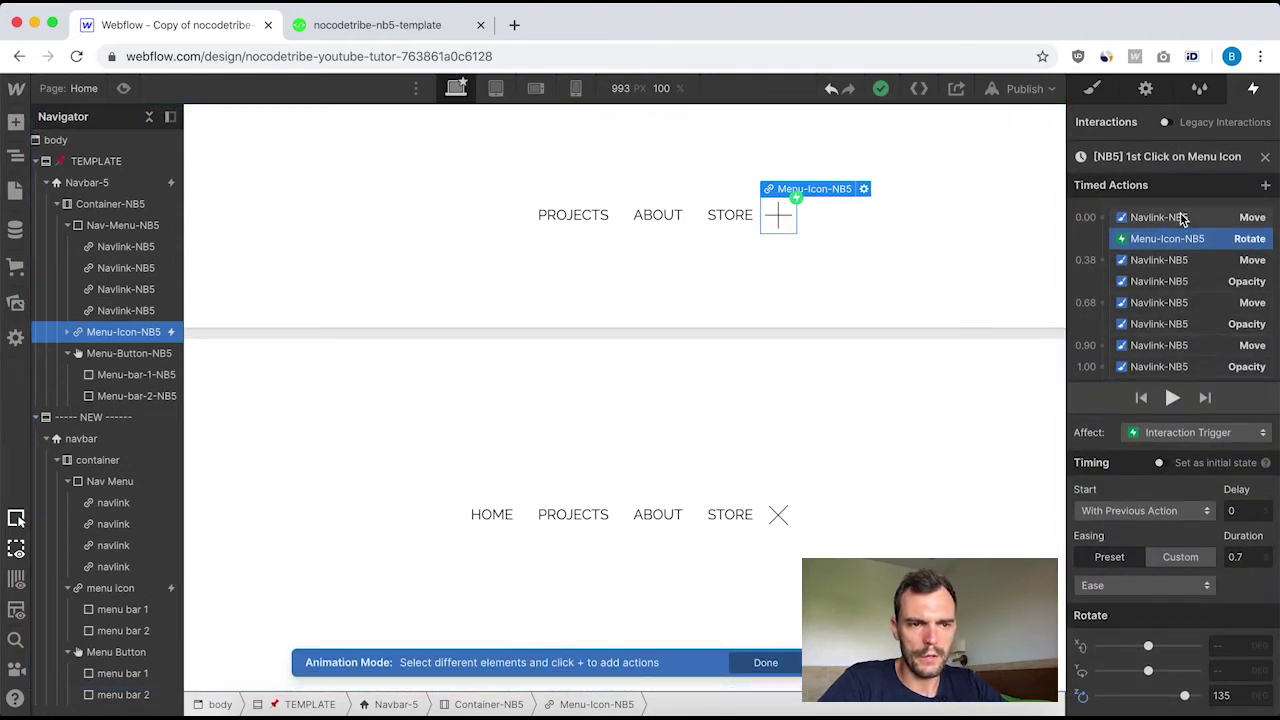
pyautogui.click(1090, 305)
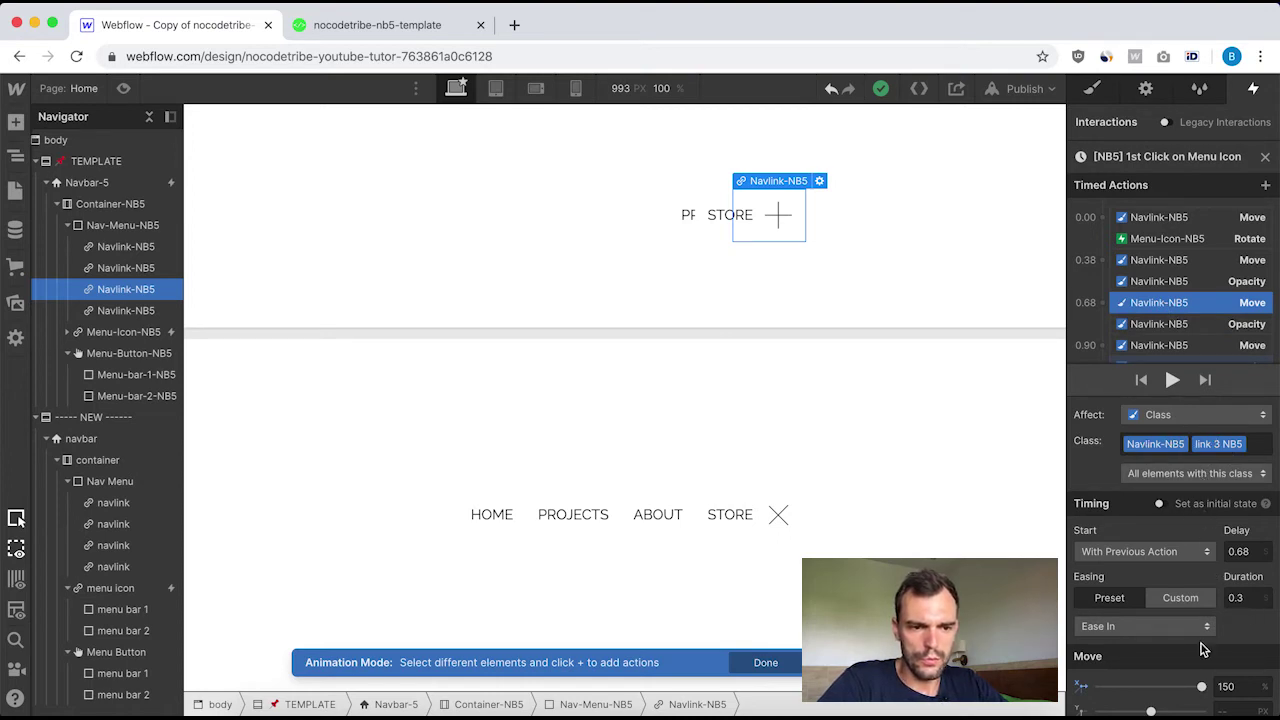
pyautogui.scroll(-1, 1190, 648)
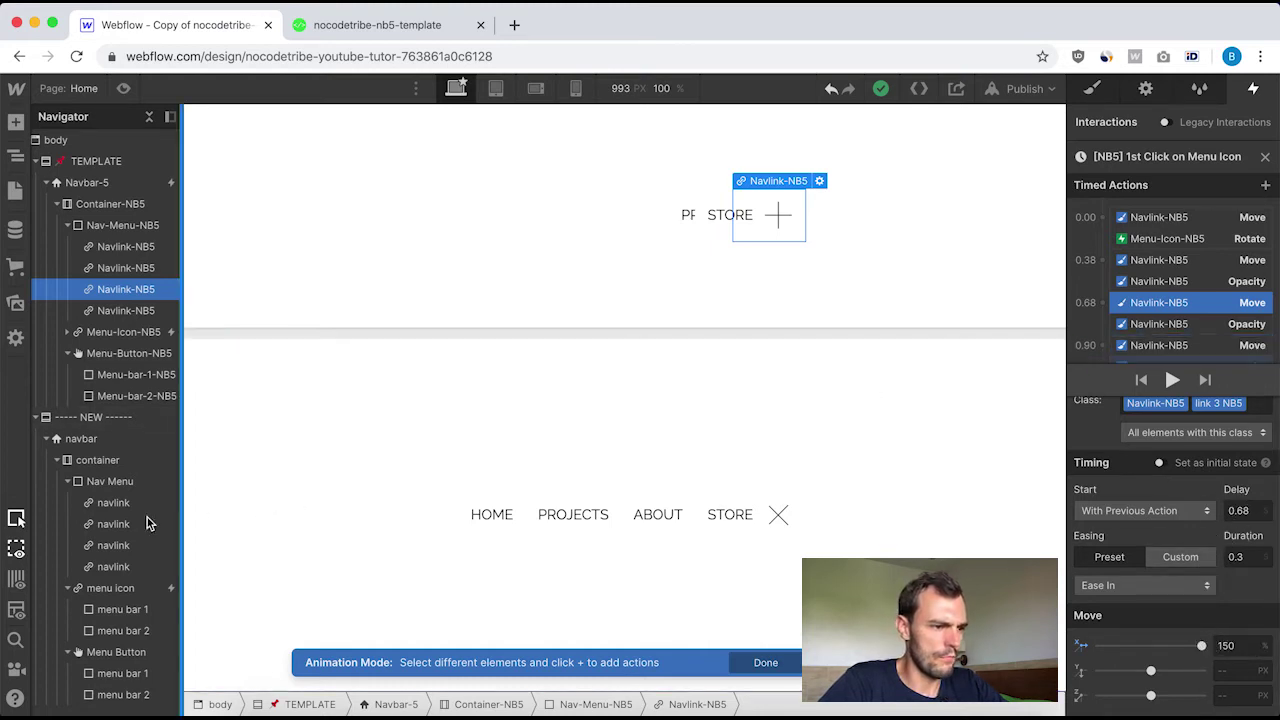
pyautogui.click(1268, 160)
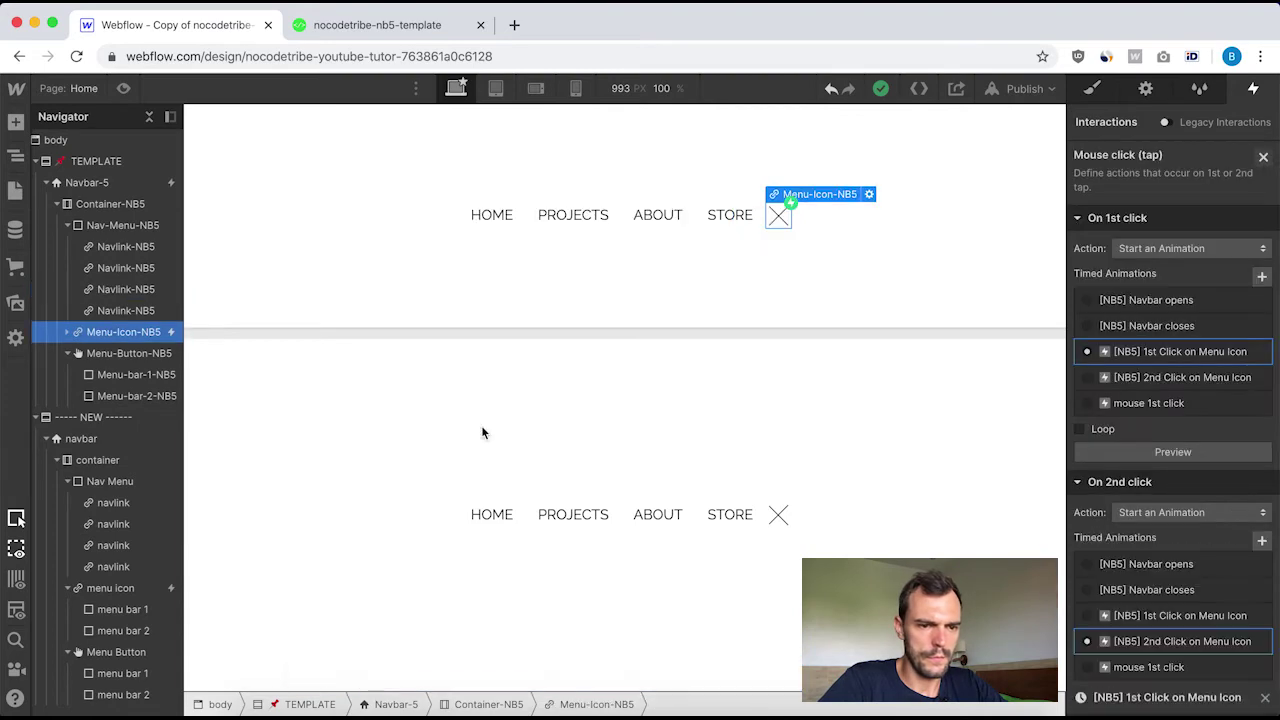
# Reopen mouse 1st click and add a Move step for the third nav link.
pyautogui.click(112, 588)
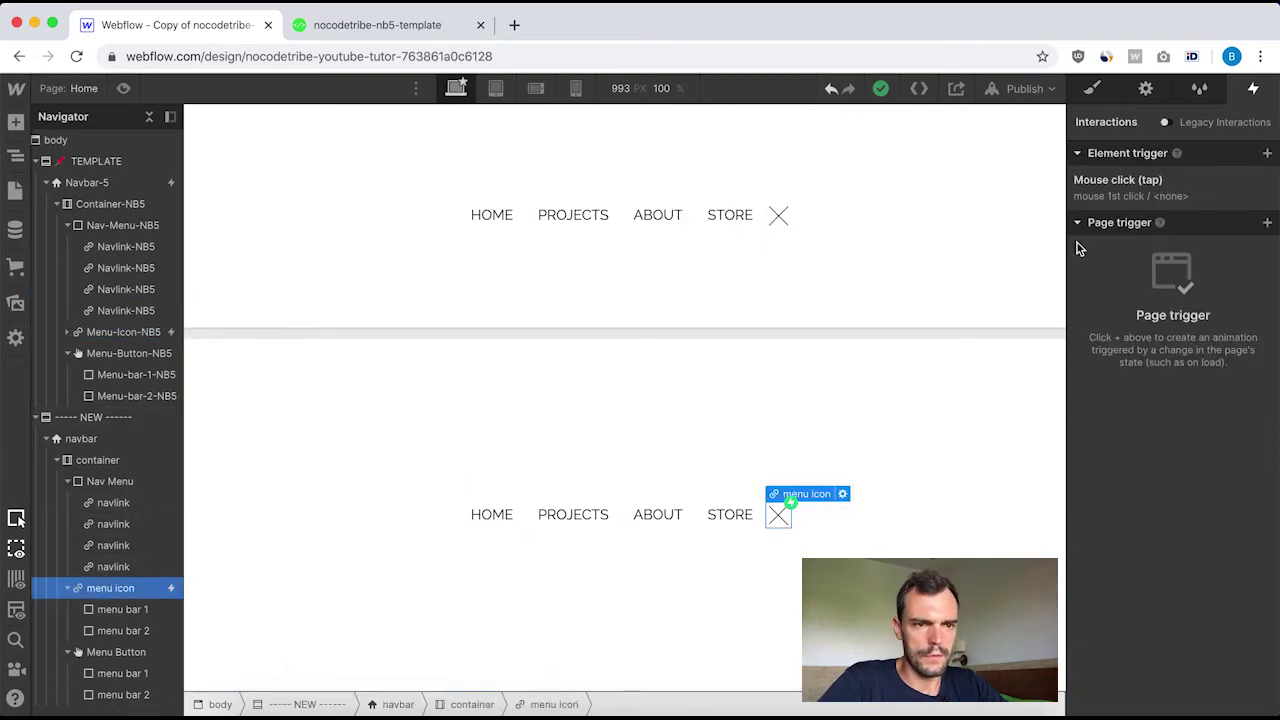
pyautogui.click(1123, 193)
pyautogui.click(1145, 403)
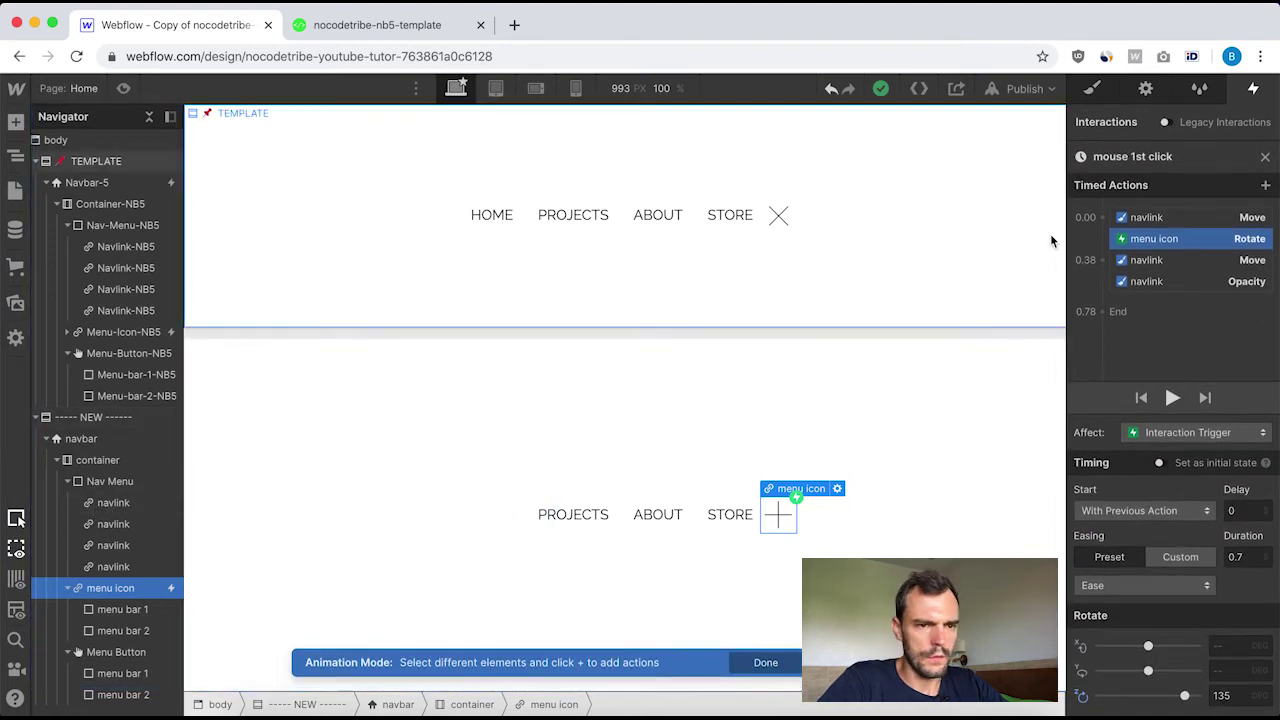
pyautogui.click(1146, 283)
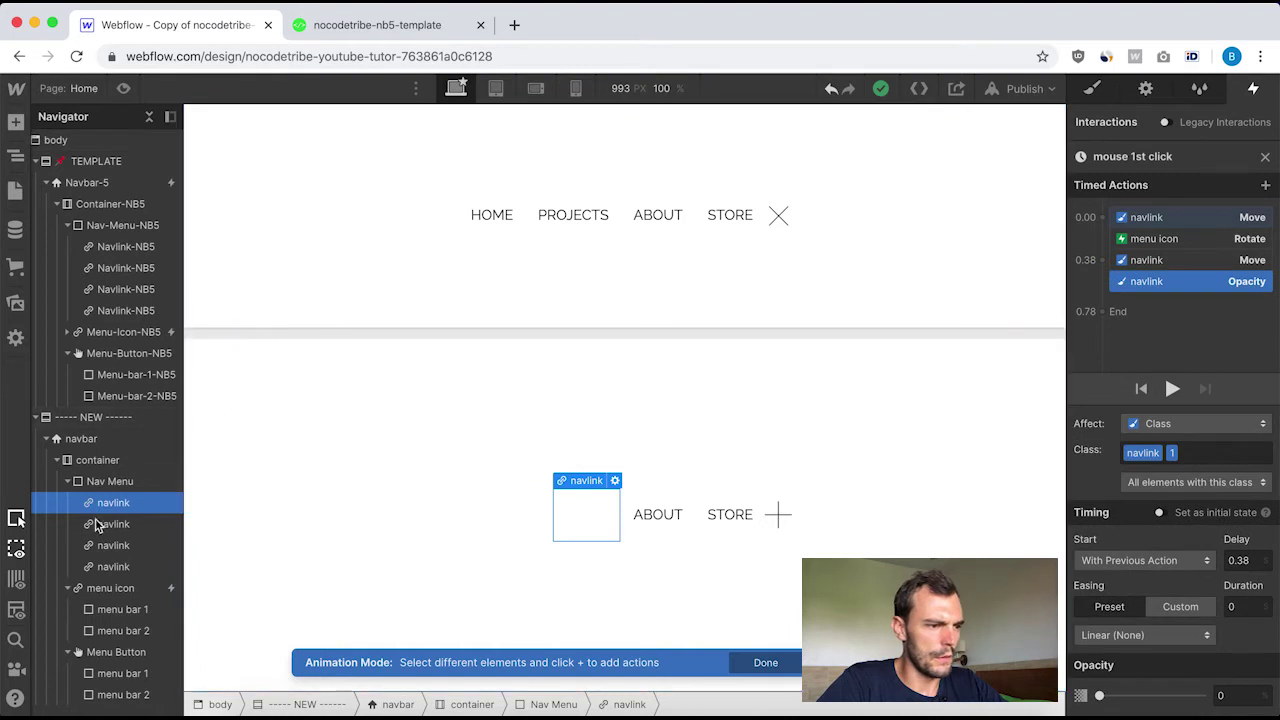
pyautogui.click(113, 545)
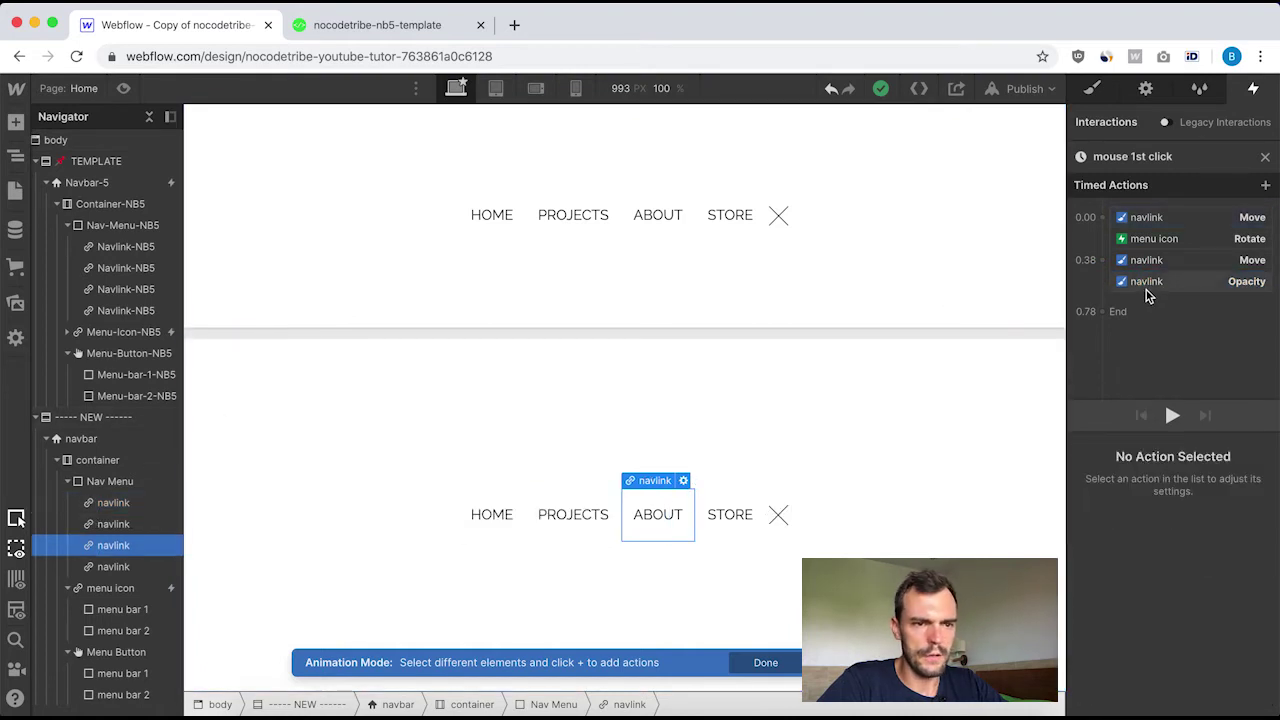
pyautogui.click(1104, 260)
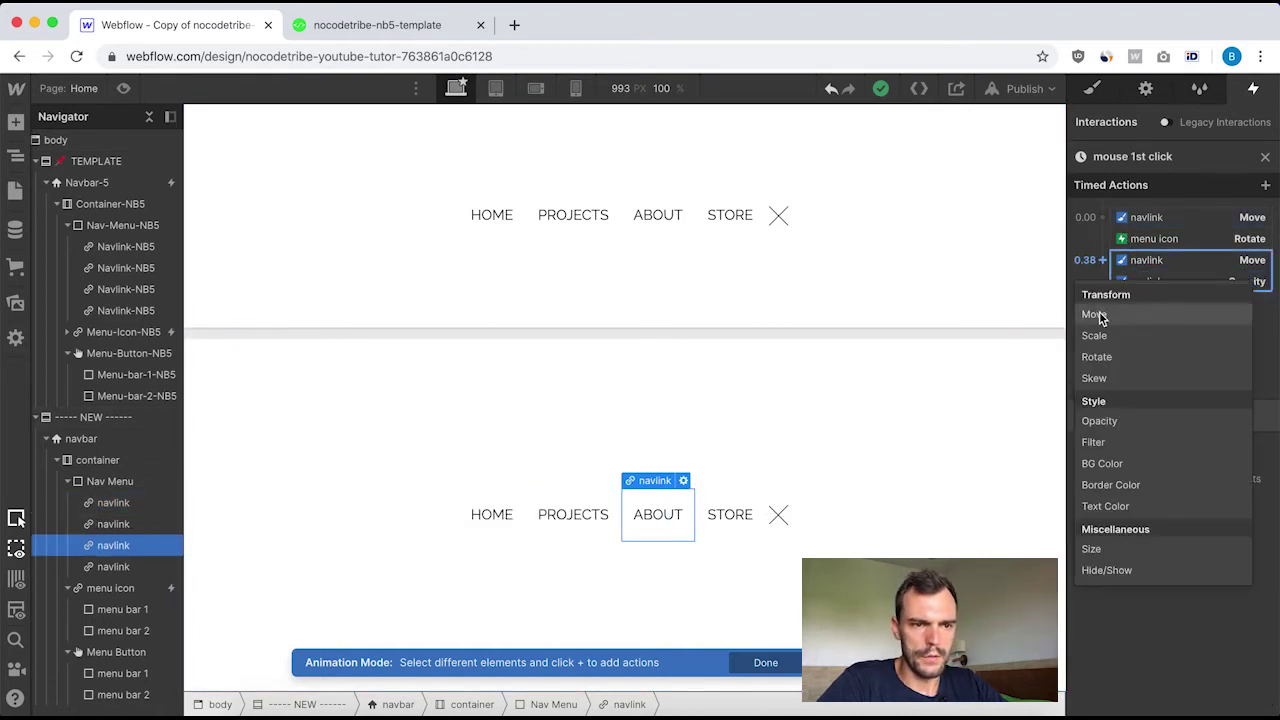
pyautogui.click(1095, 315)
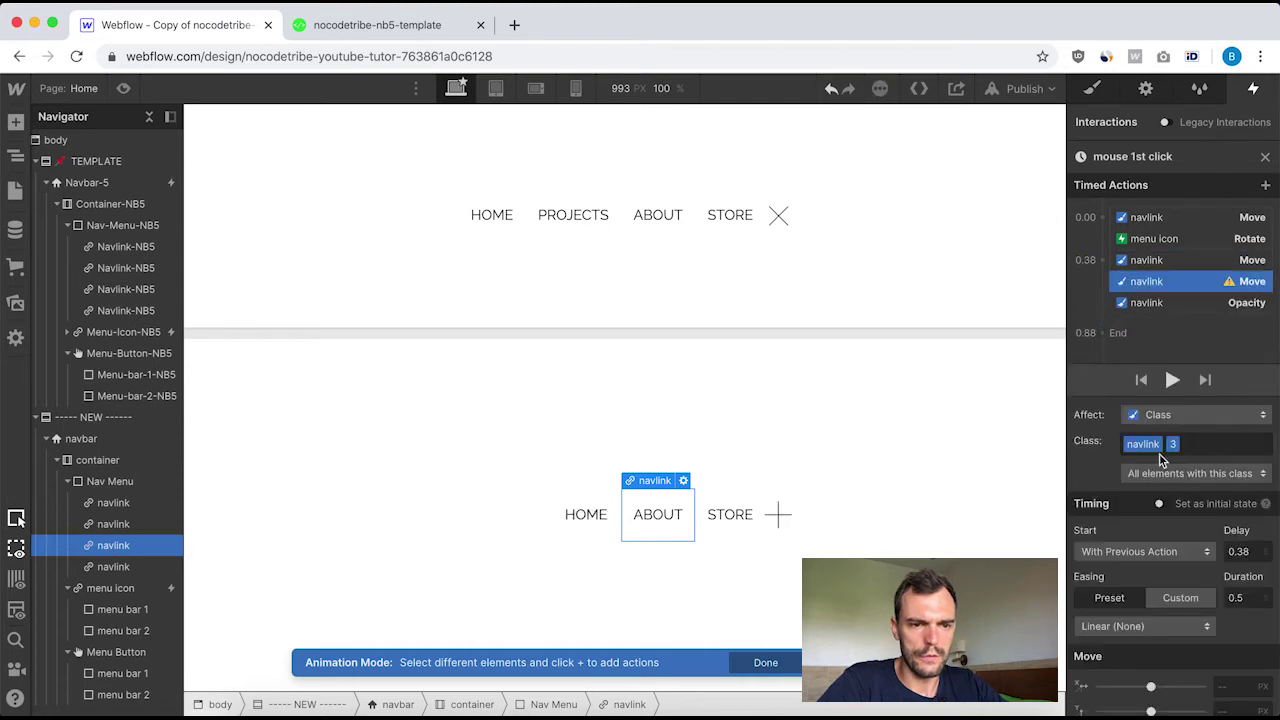
# Set the third link's Move to 0.68 s delay, 0.3 s duration and X 150%.
pyautogui.click(1250, 552)
pyautogui.press('BackSpace')
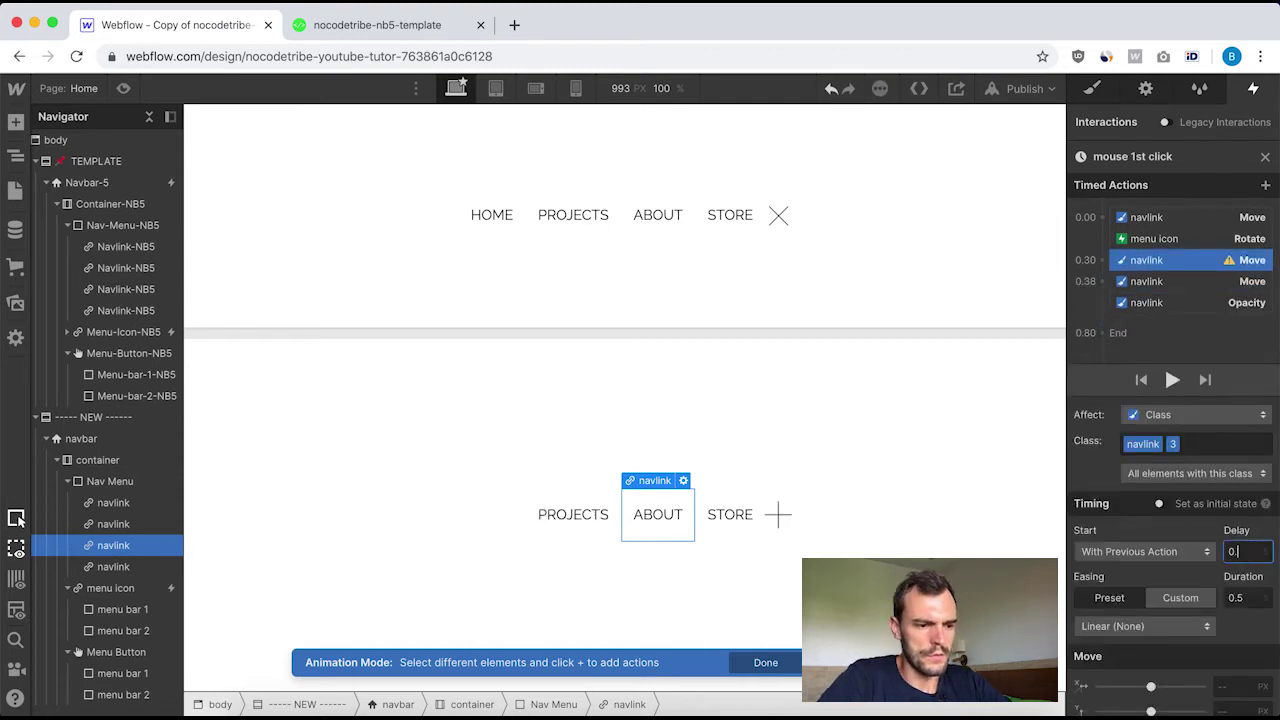
pyautogui.write('8')
pyautogui.click(1249, 600)
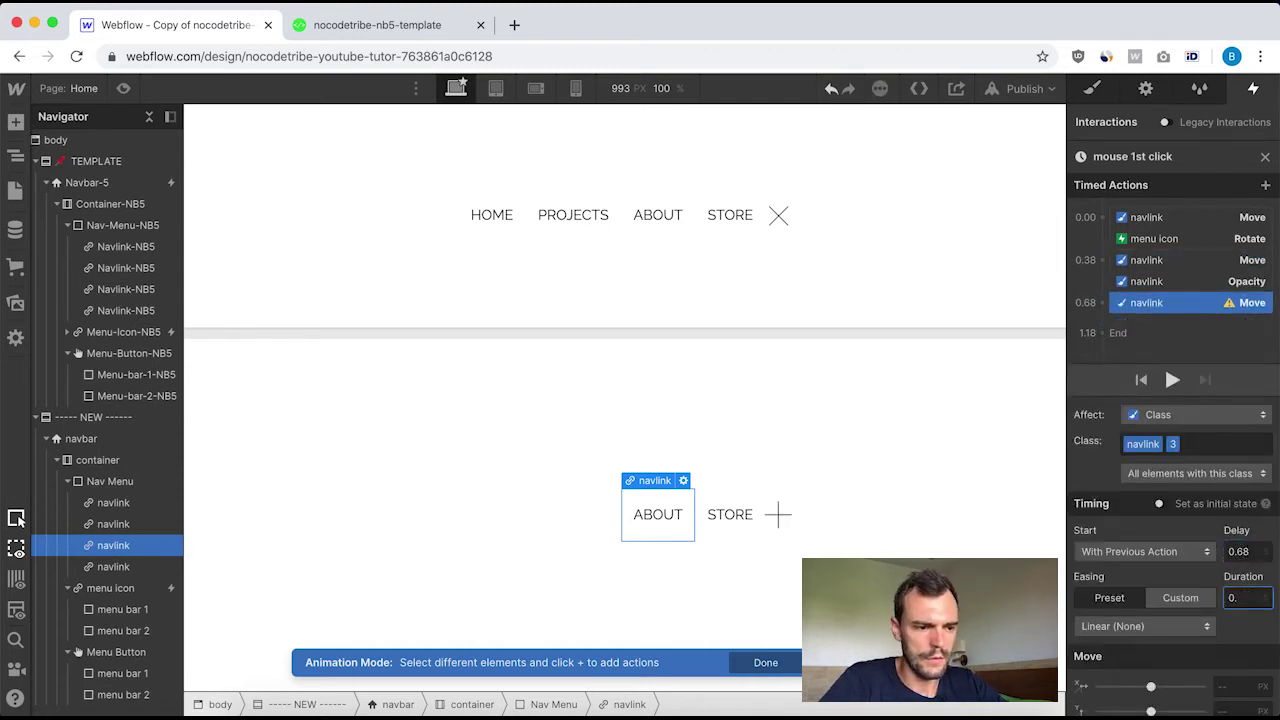
pyautogui.write('3')
pyautogui.press('Tab')
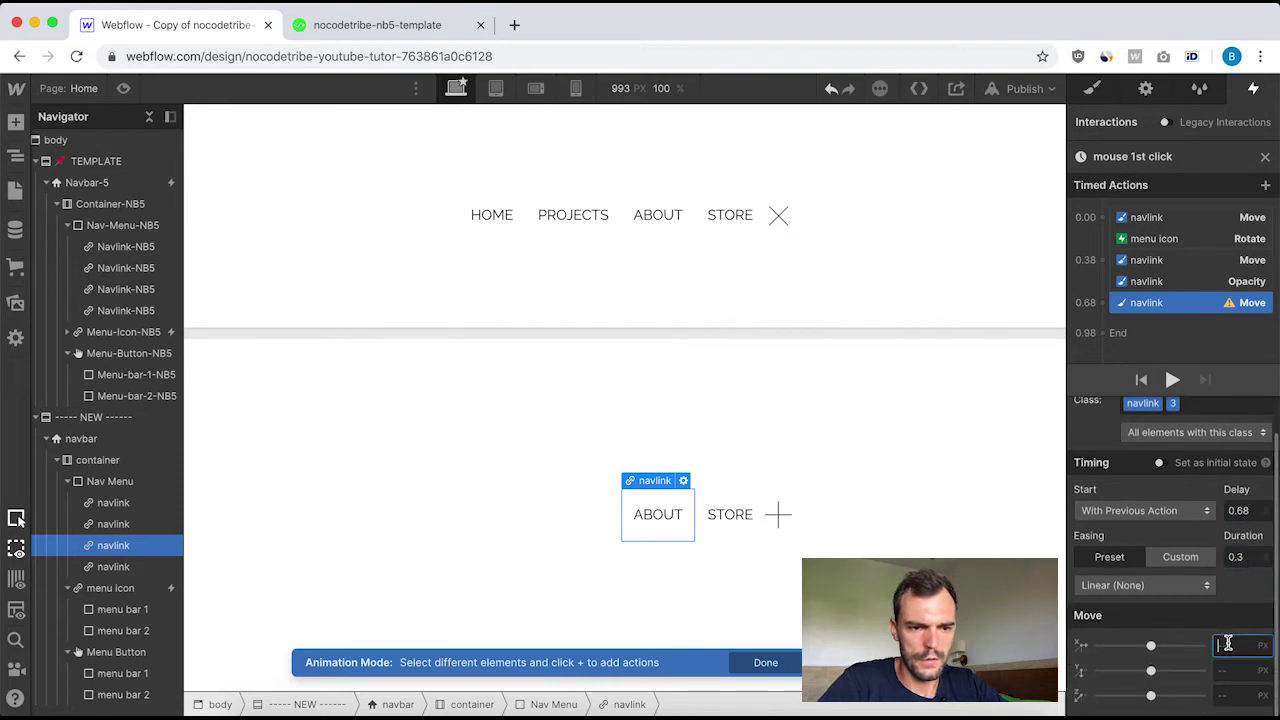
pyautogui.write('150')
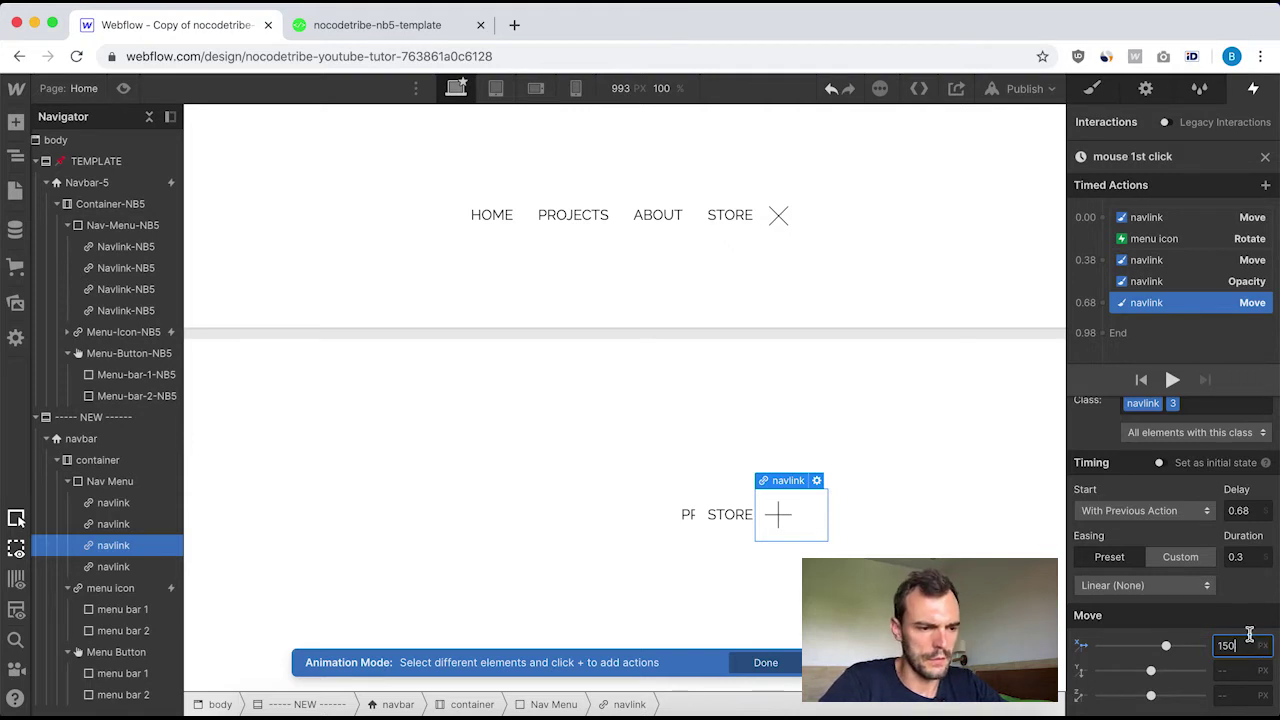
pyautogui.press('Return')
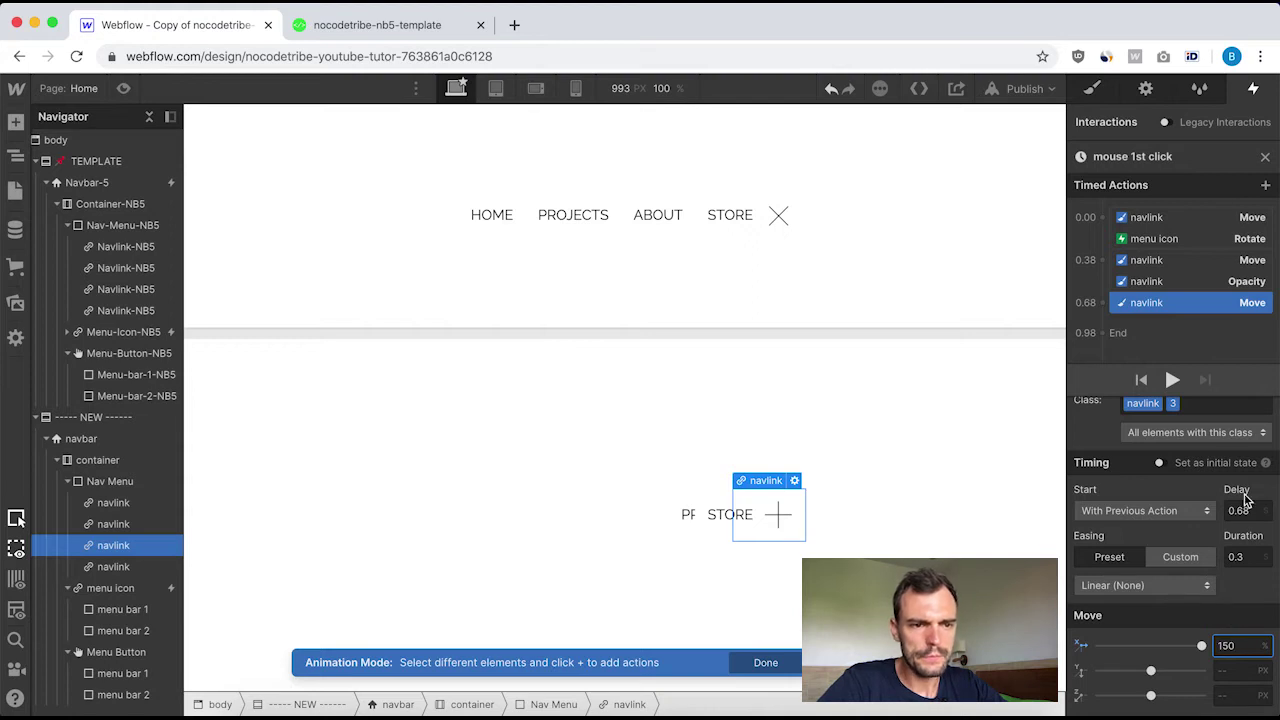
pyautogui.scroll(1, 1245, 500)
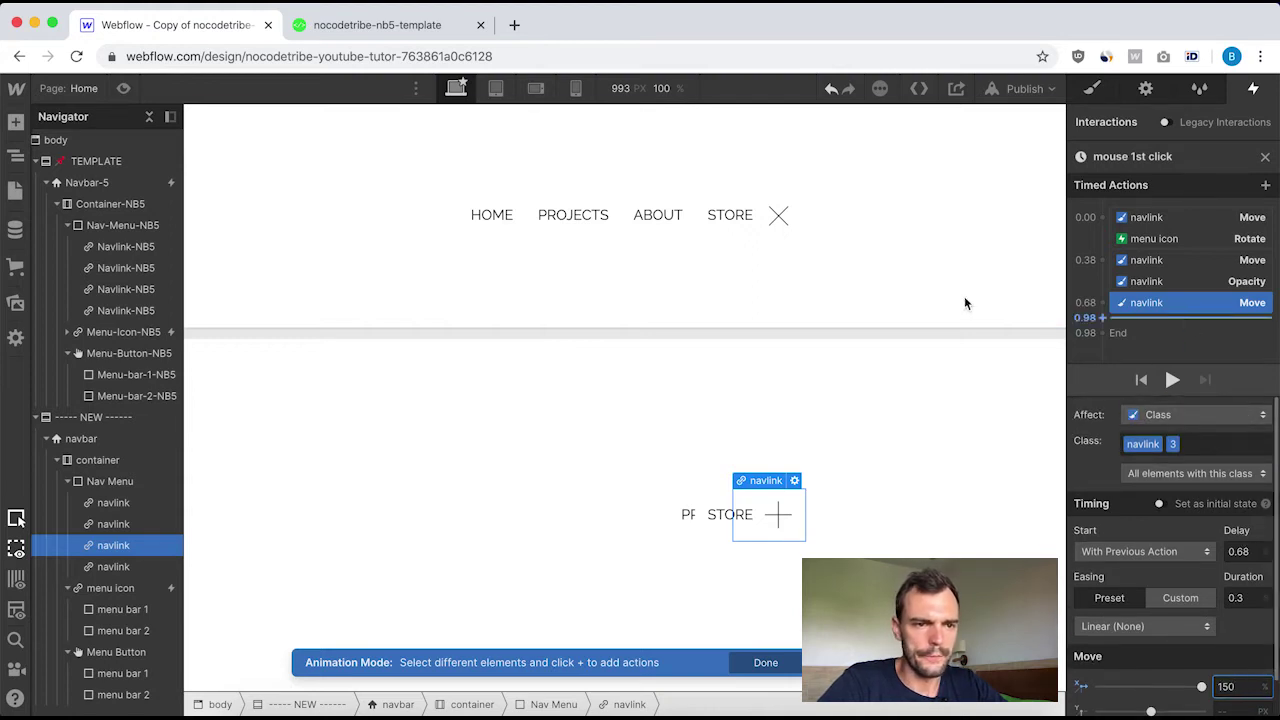
pyautogui.click(1265, 160)
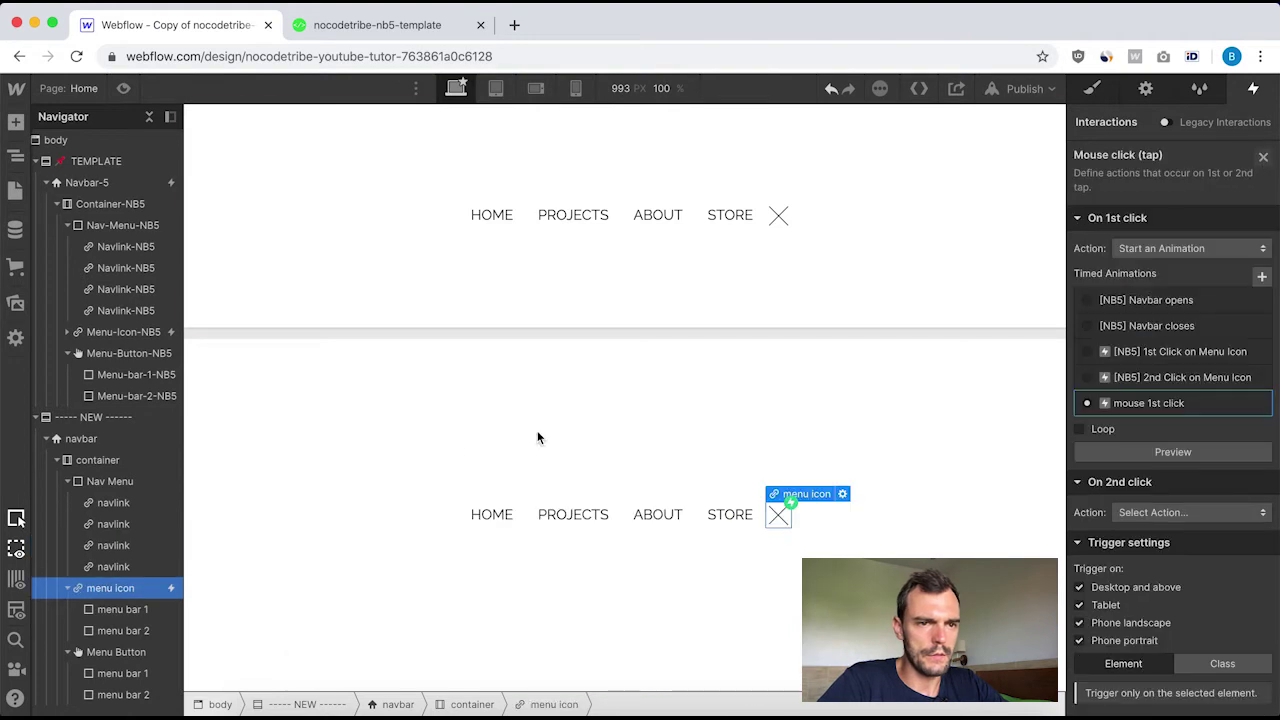
pyautogui.click(108, 334)
pyautogui.click(1140, 193)
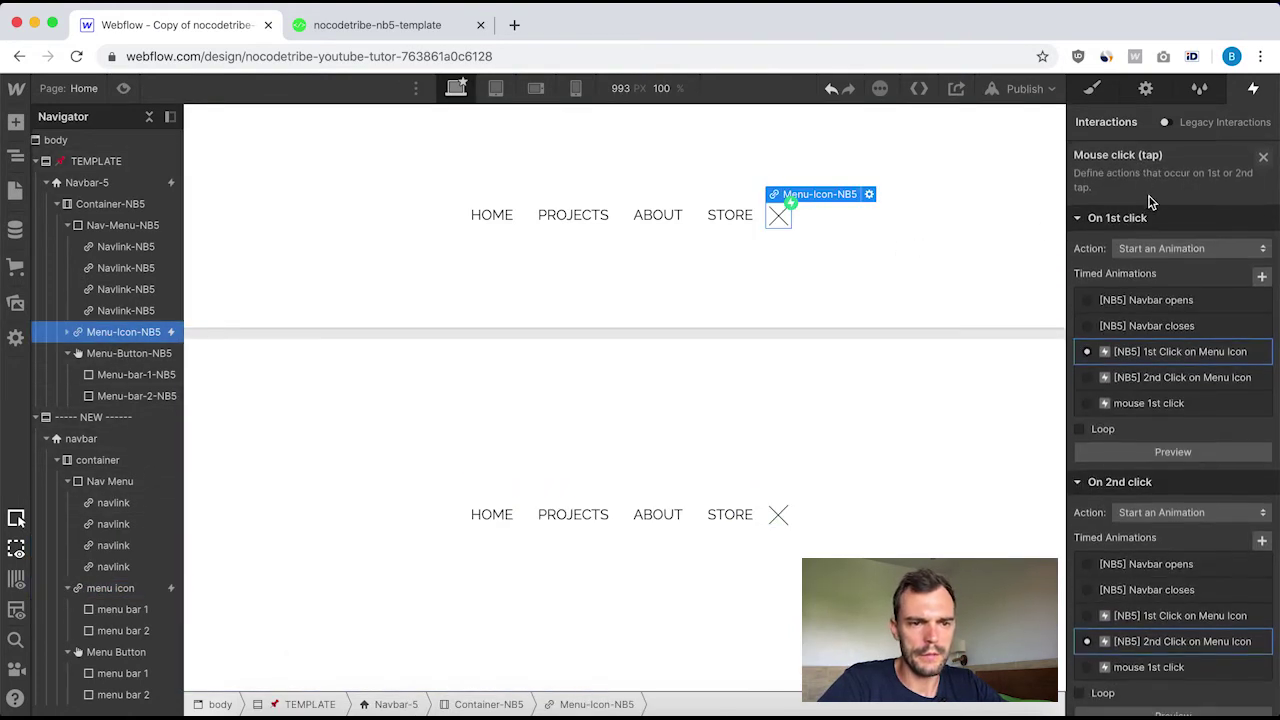
pyautogui.click(1193, 355)
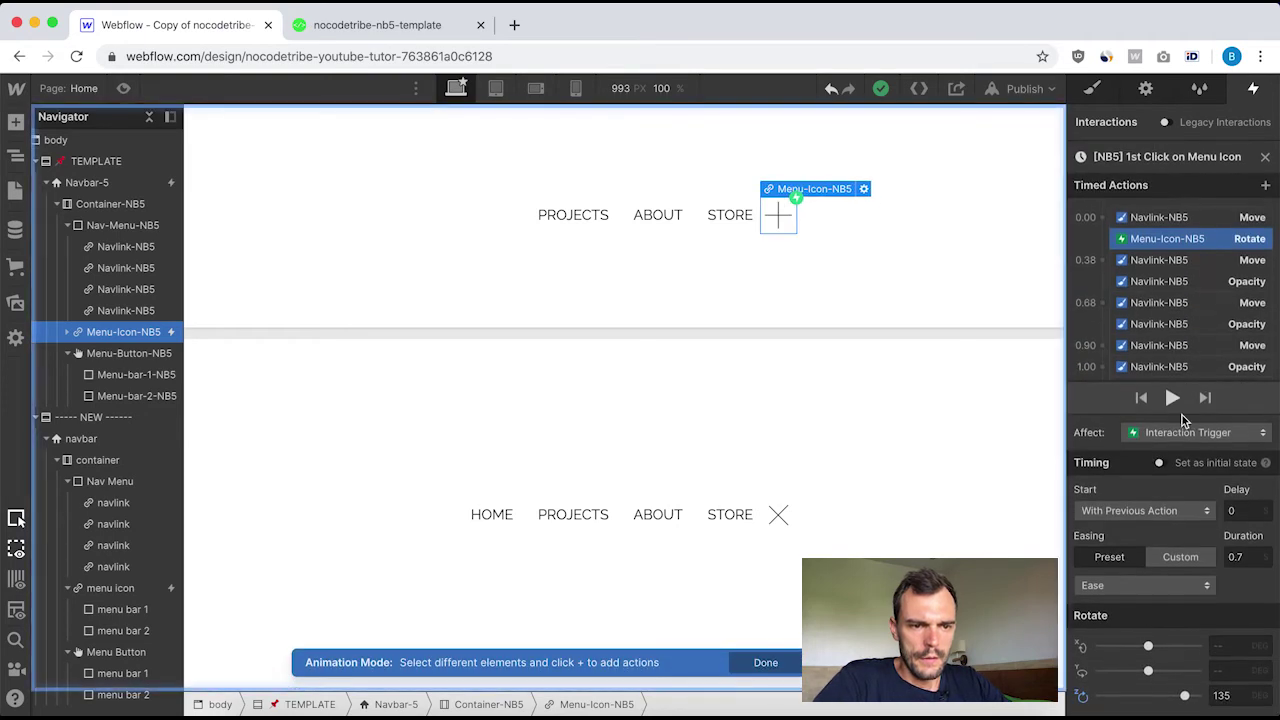
pyautogui.click(1166, 304)
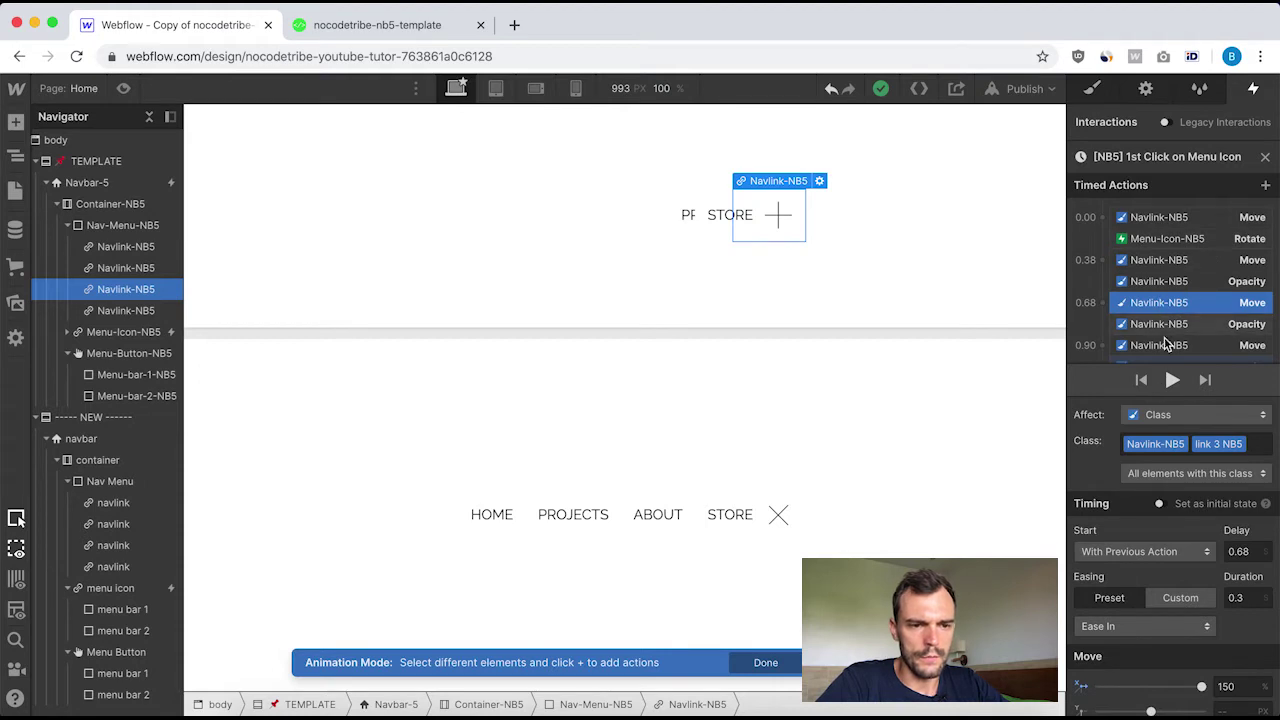
pyautogui.scroll(-2, 1168, 325)
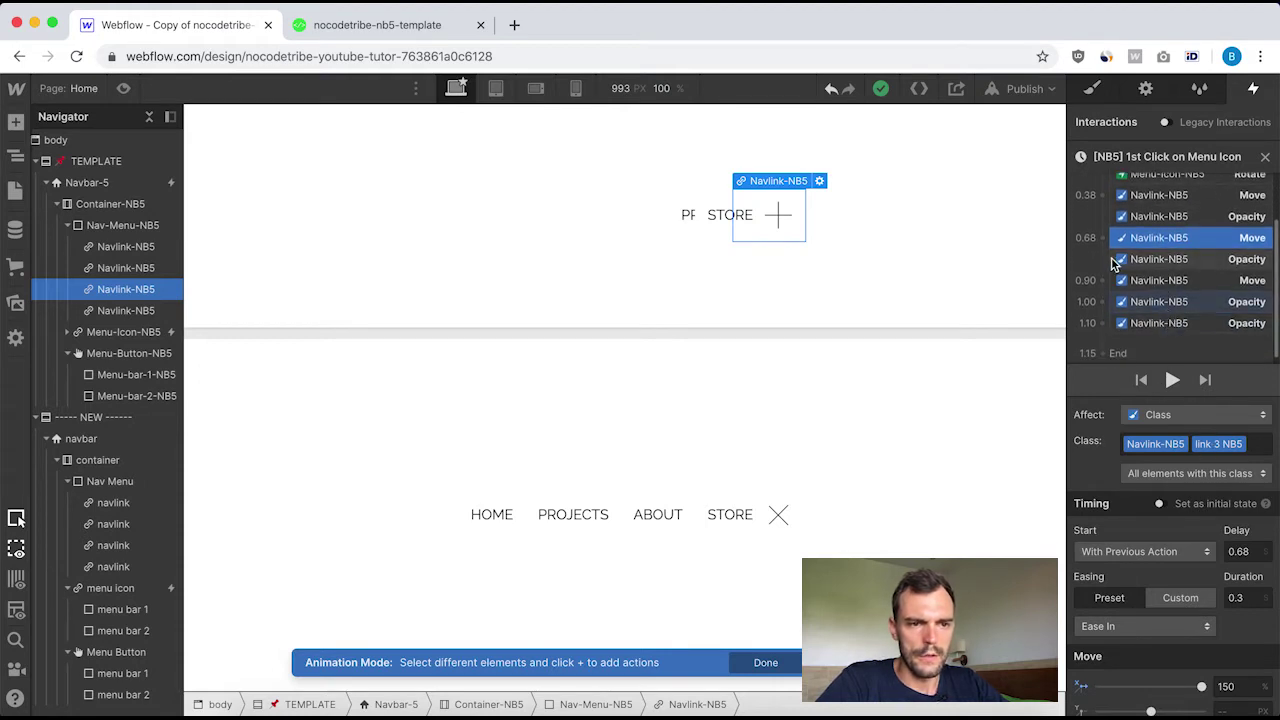
pyautogui.moveTo(1113, 262); pyautogui.dragTo(1092, 243)
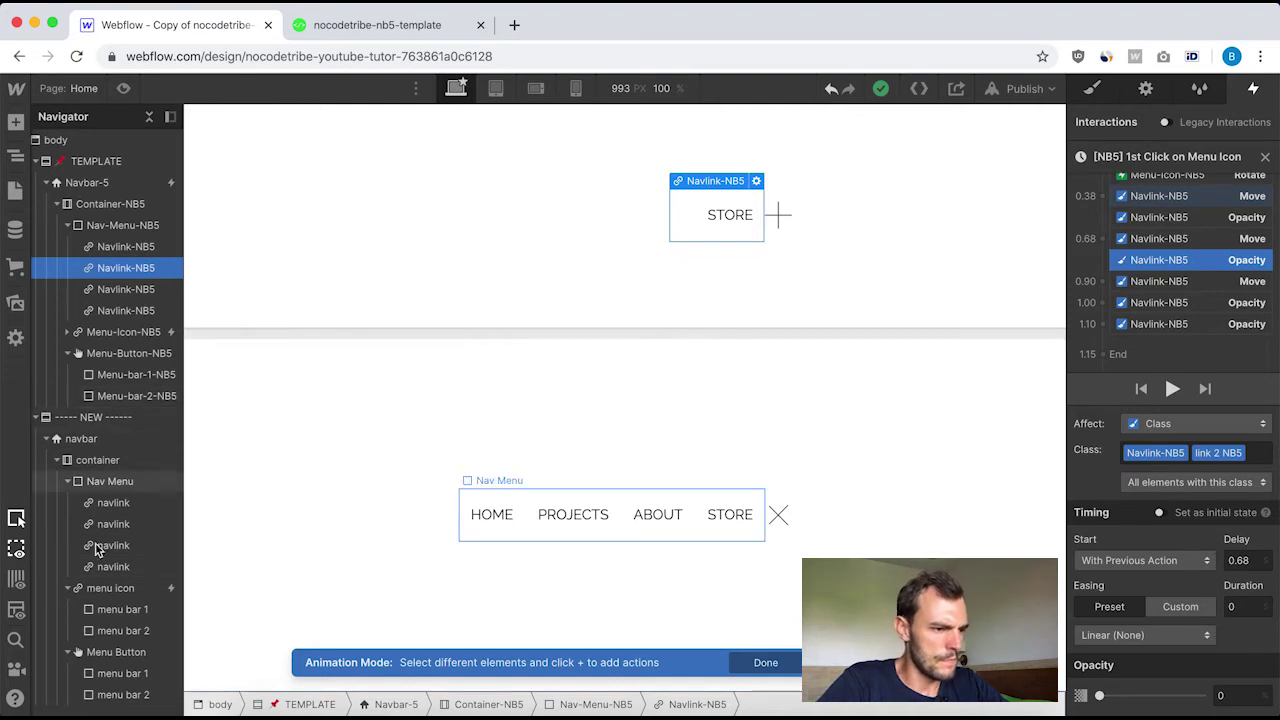
pyautogui.click(1267, 160)
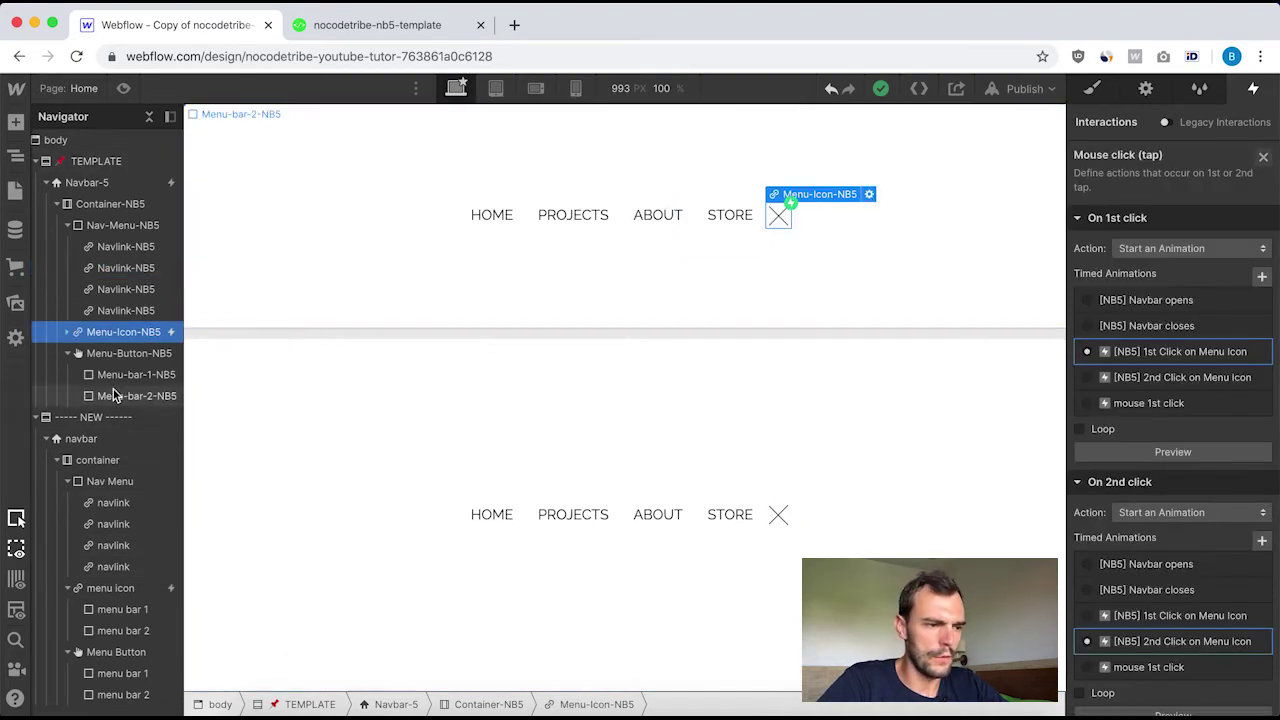
pyautogui.click(110, 588)
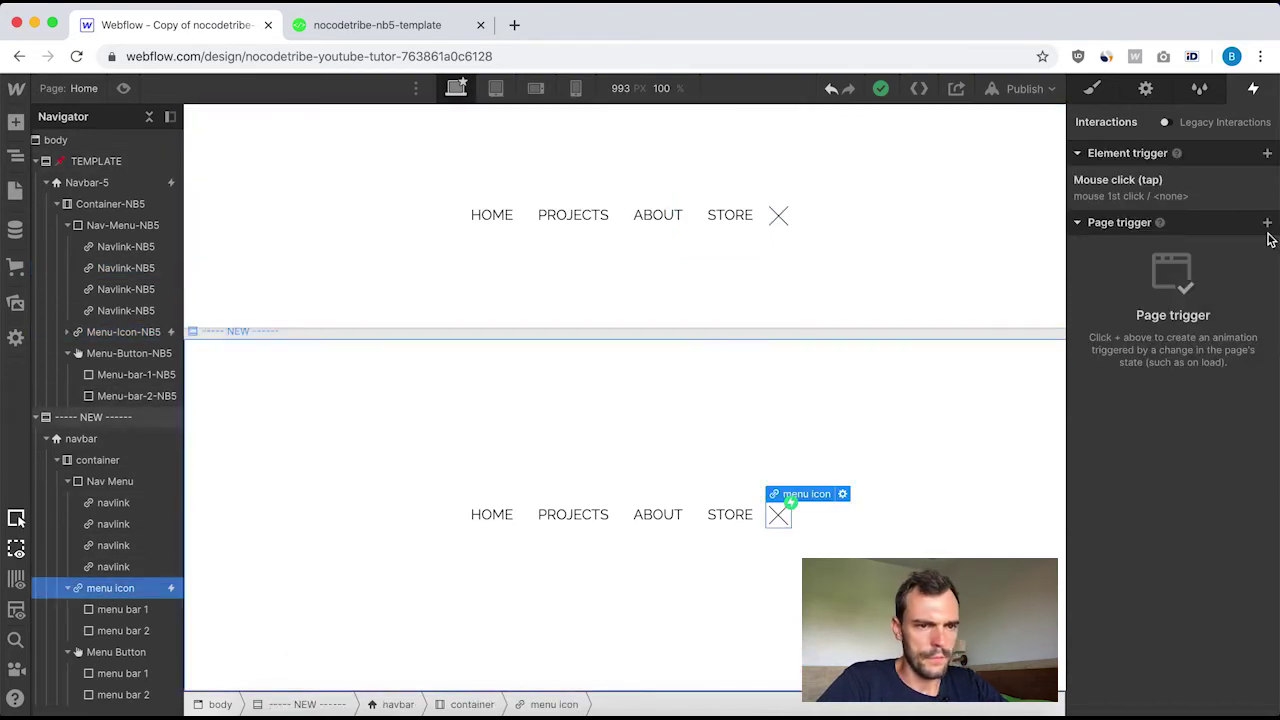
pyautogui.click(1154, 180)
pyautogui.click(1158, 408)
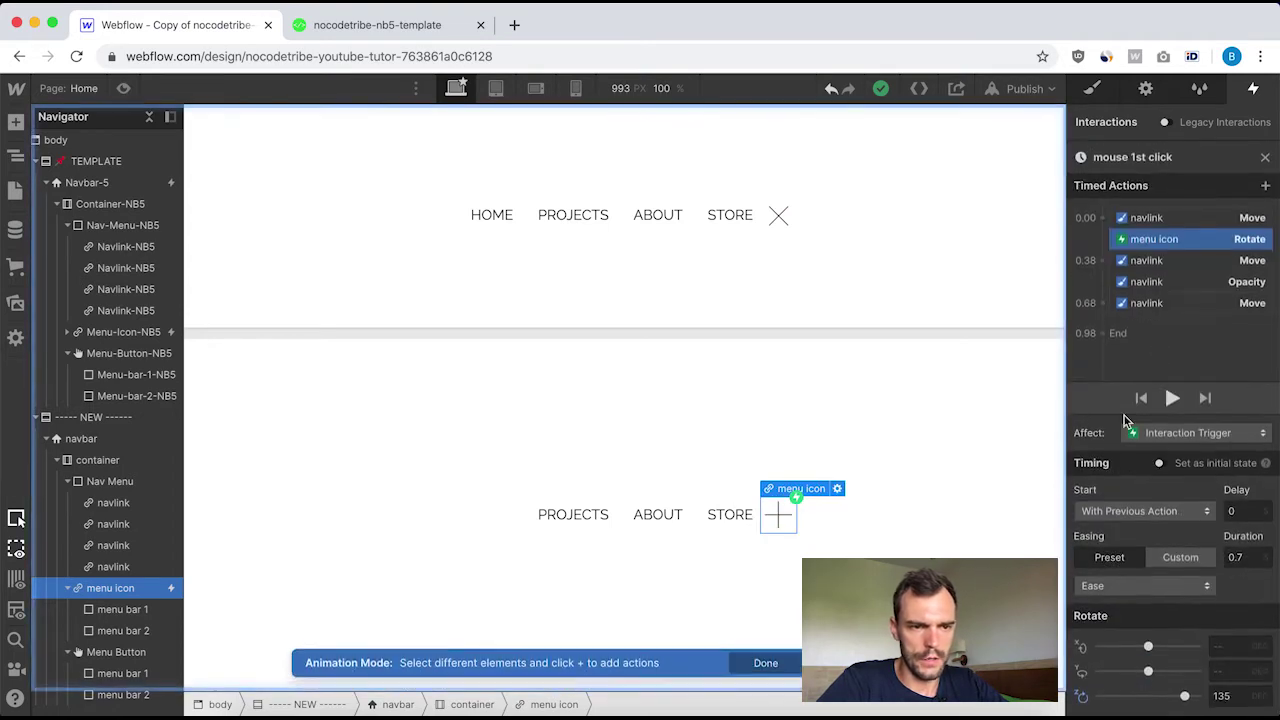
# Give the 0.68 s navlink move an Ease In curve.
pyautogui.click(1167, 303)
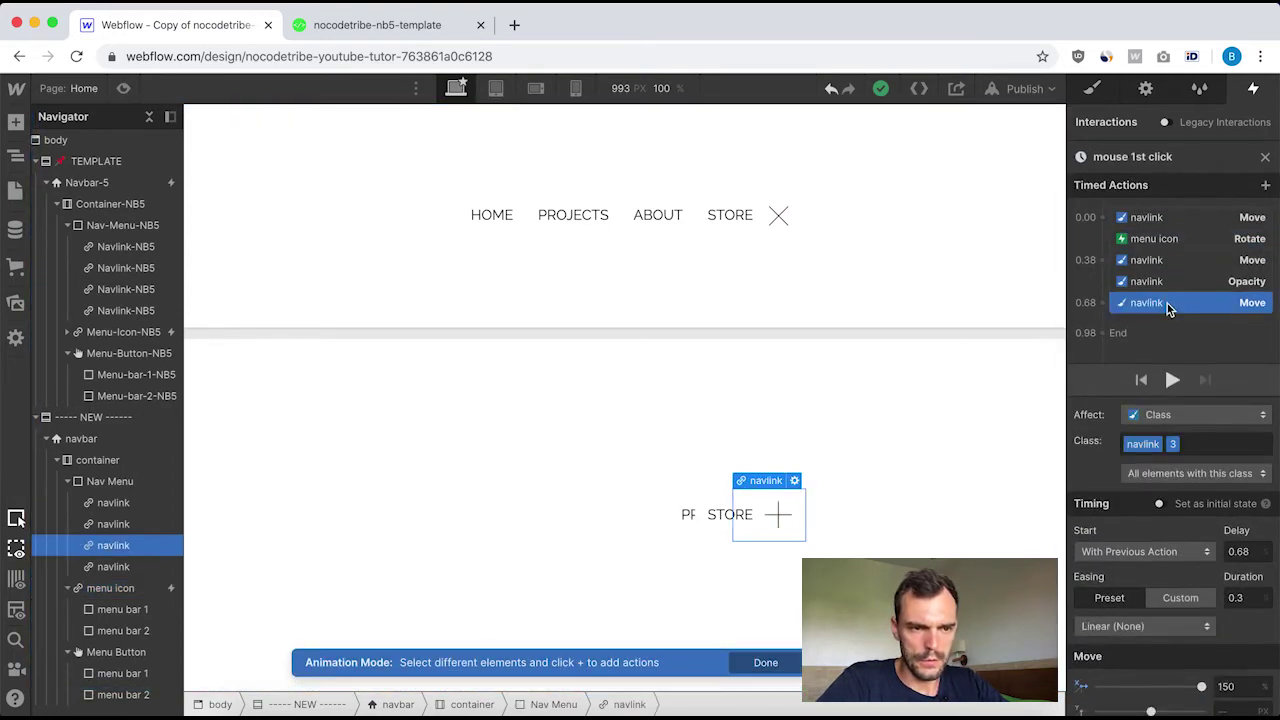
pyautogui.click(1150, 619)
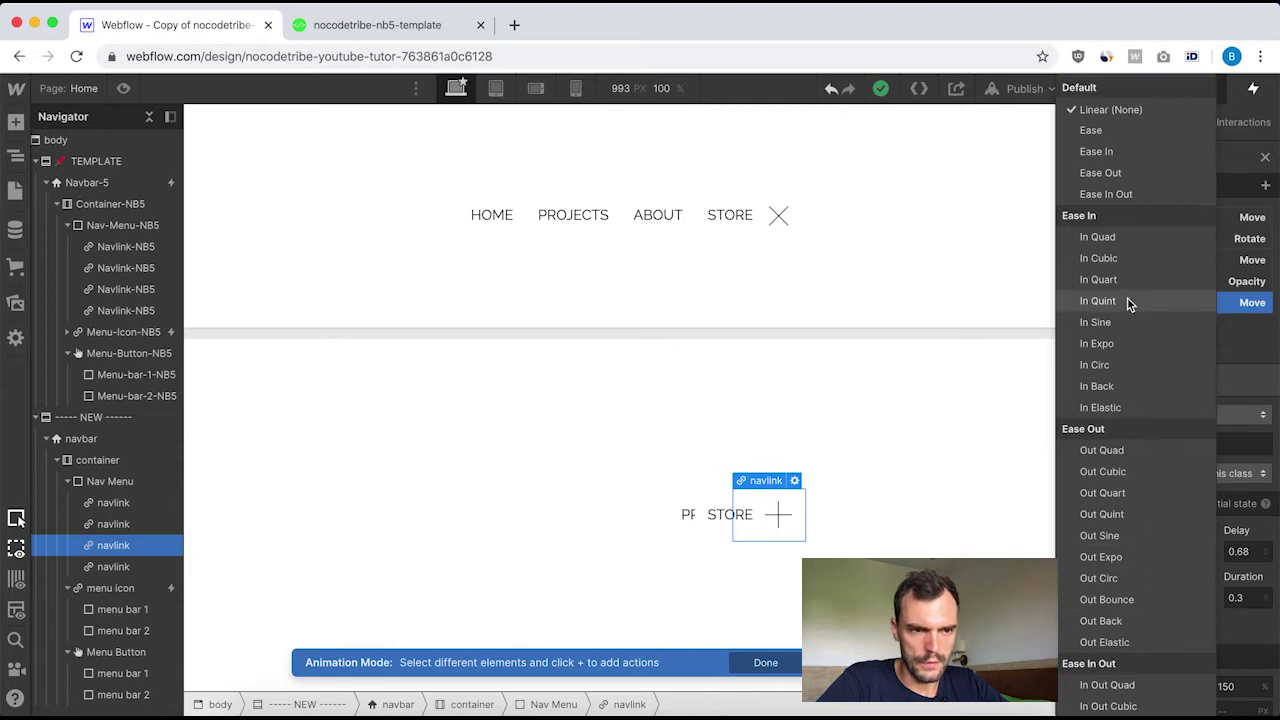
pyautogui.click(1140, 151)
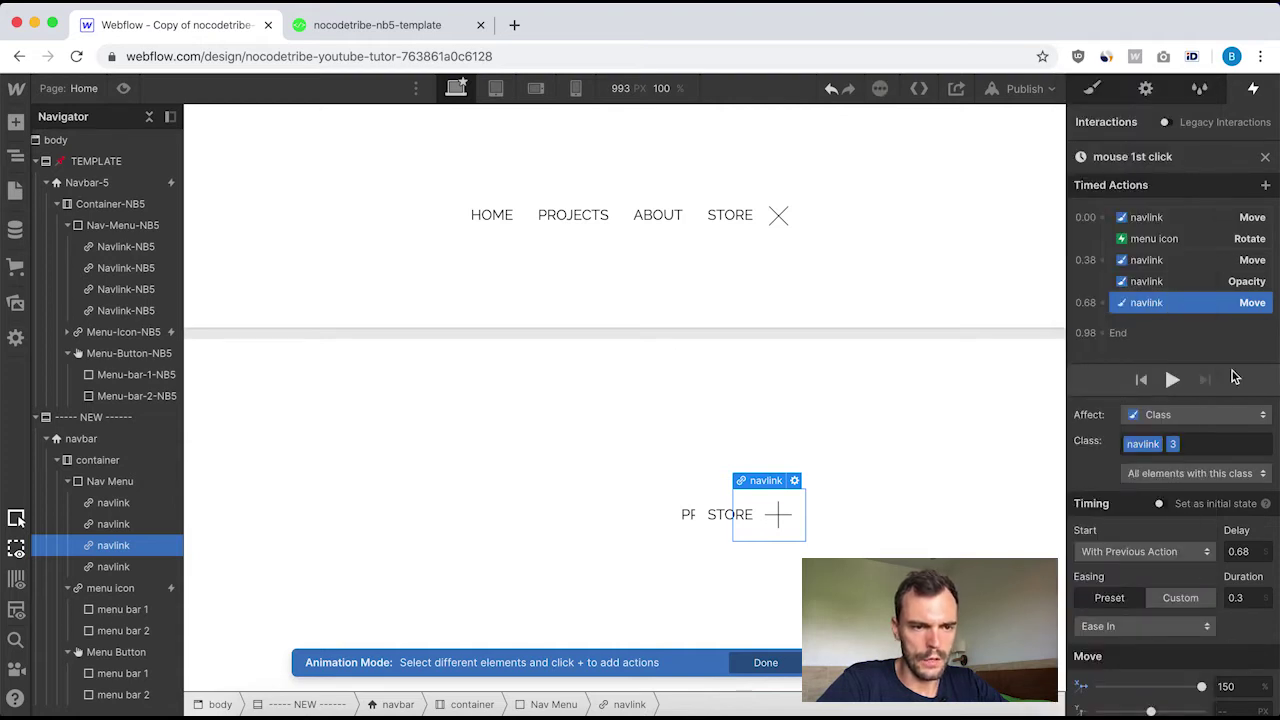
# Add an instant fade to 0 opacity for the second navlink at 0.68 s.
pyautogui.click(114, 523)
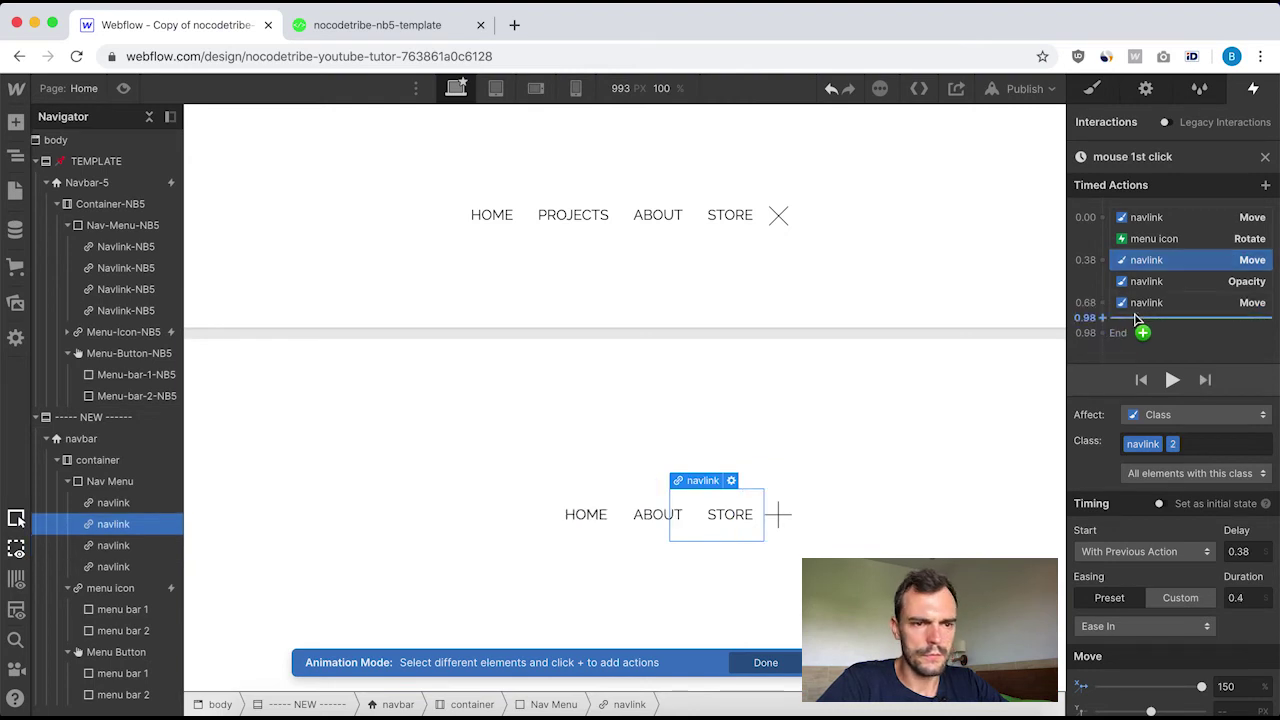
pyautogui.click(1102, 303)
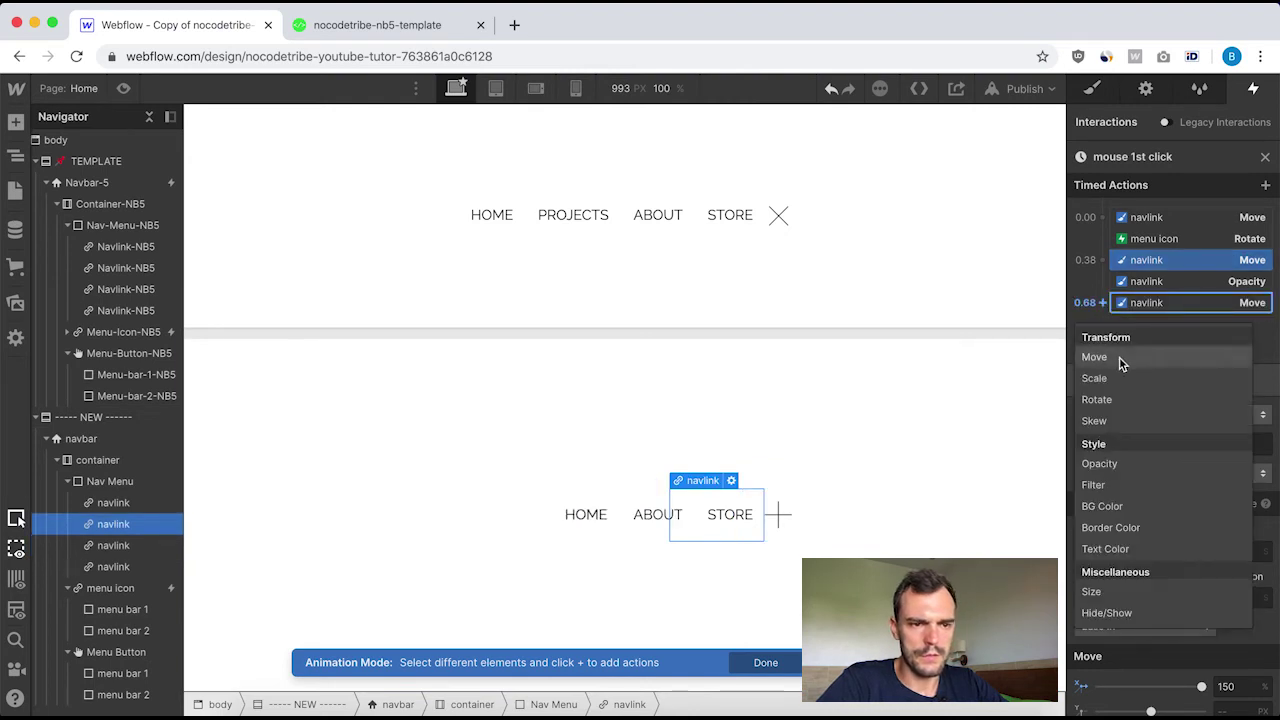
pyautogui.click(1117, 464)
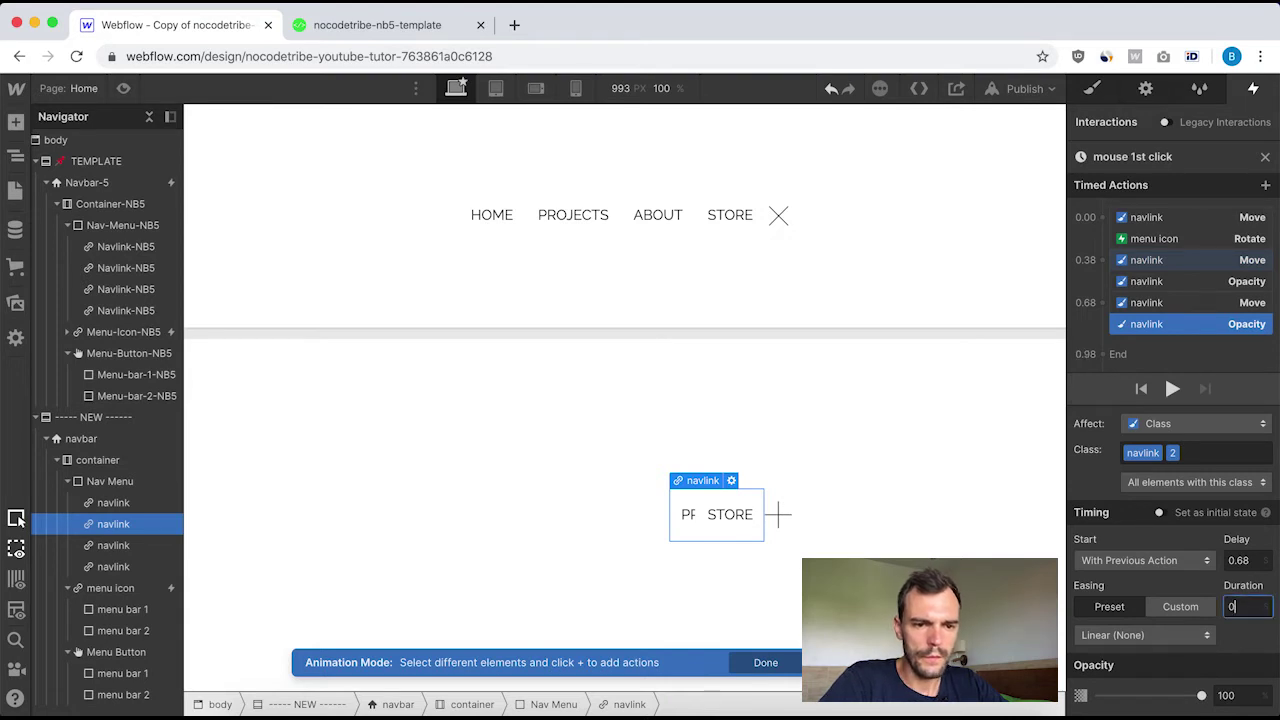
pyautogui.click(1237, 697)
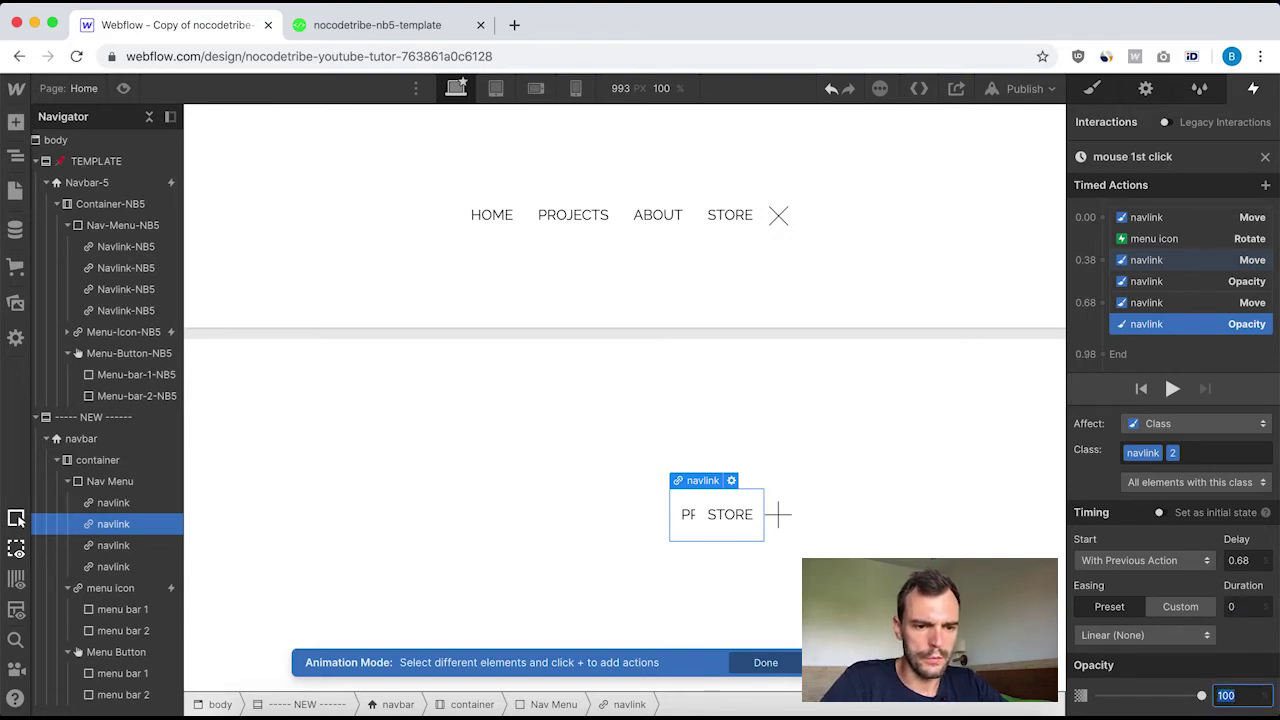
pyautogui.write('0')
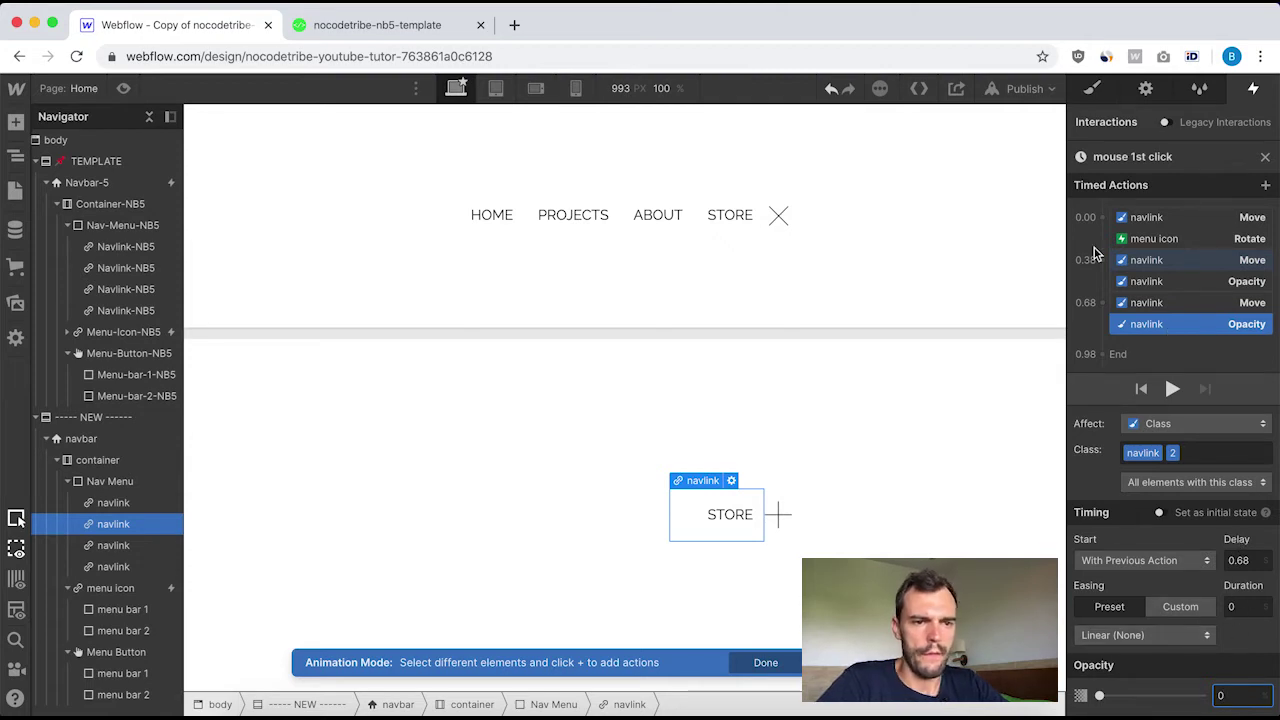
pyautogui.click(714, 414)
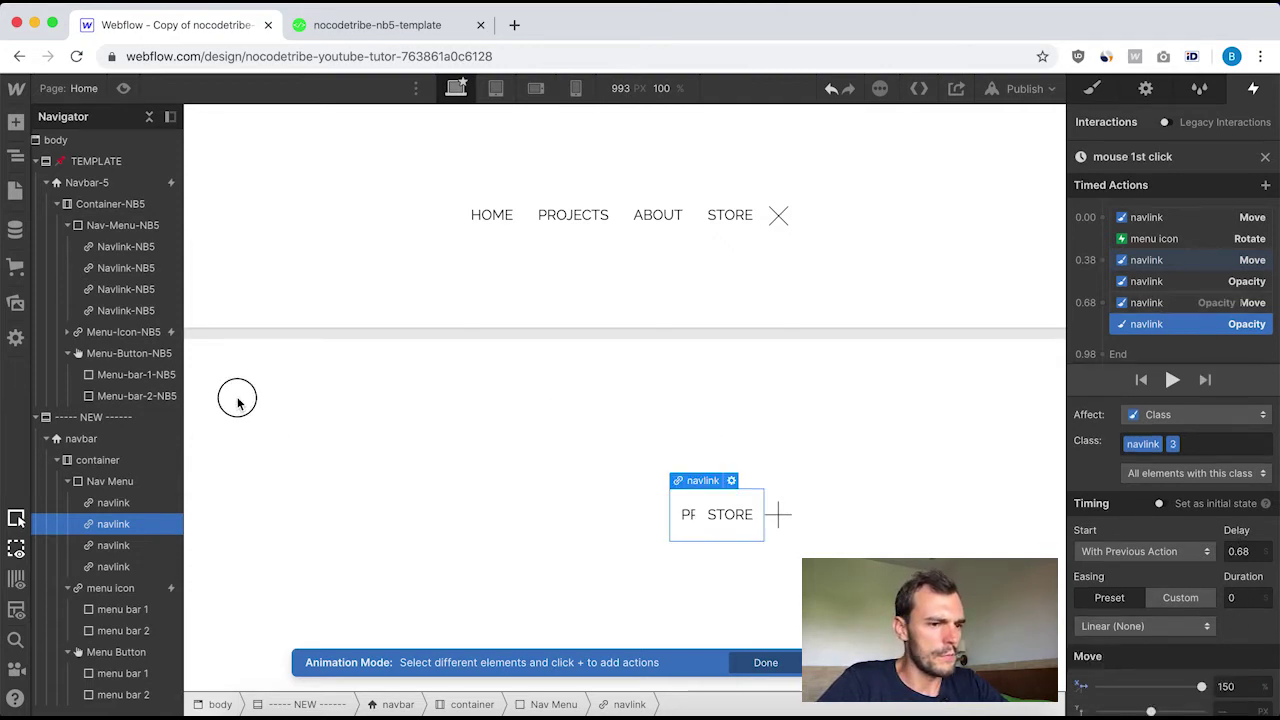
pyautogui.moveTo(1215, 150); pyautogui.dragTo(820, 495)
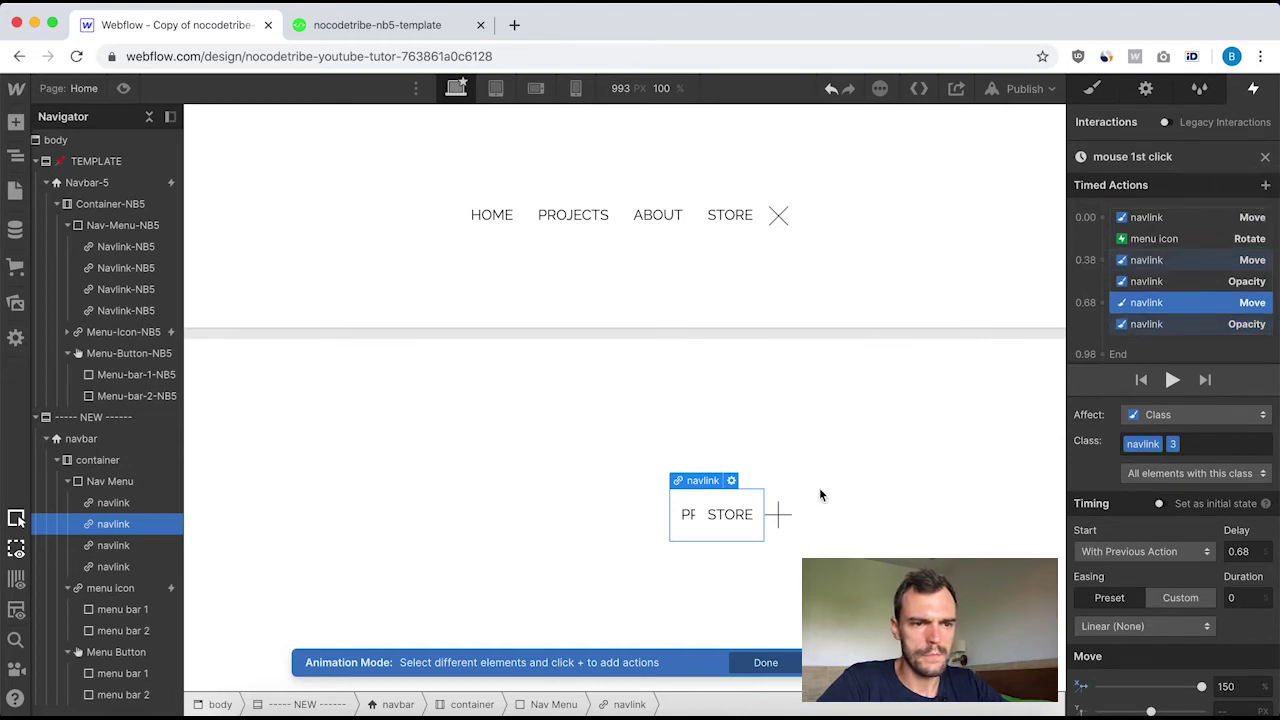
pyautogui.click(1165, 302)
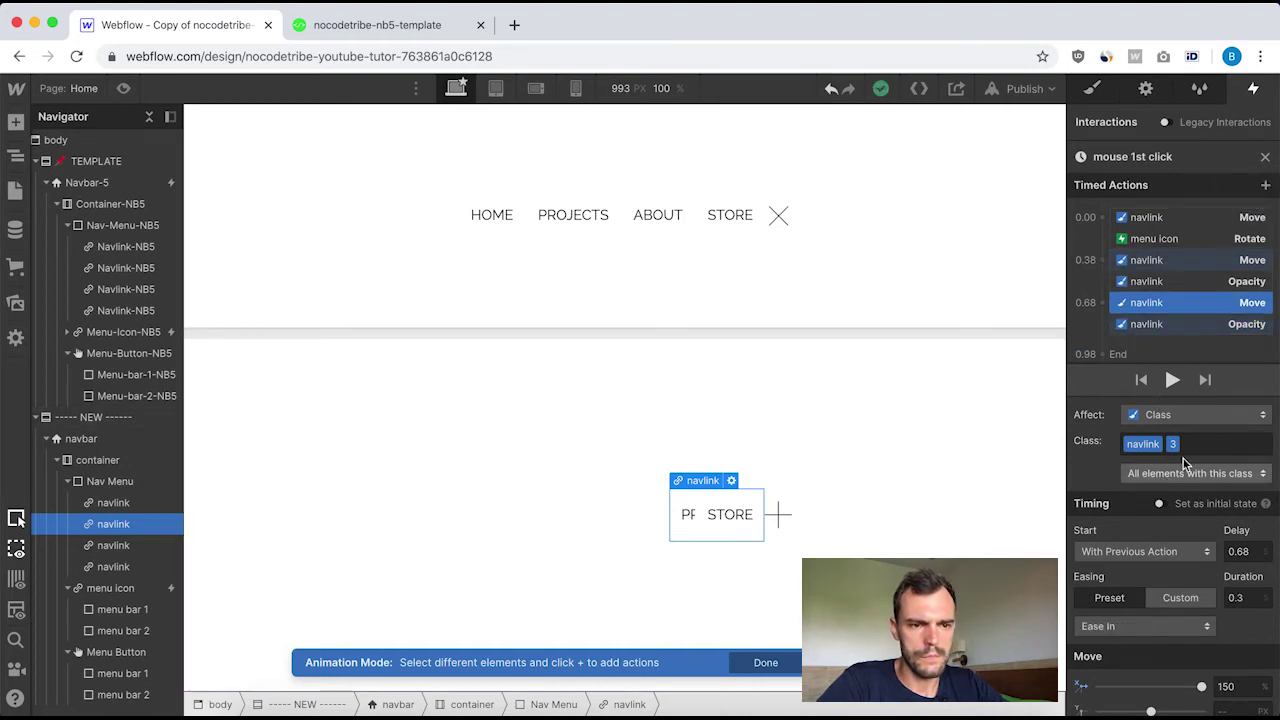
# Review the template menu icon's 0.68 navlink opacity and 0.90 navlink move actions.
pyautogui.click(1262, 157)
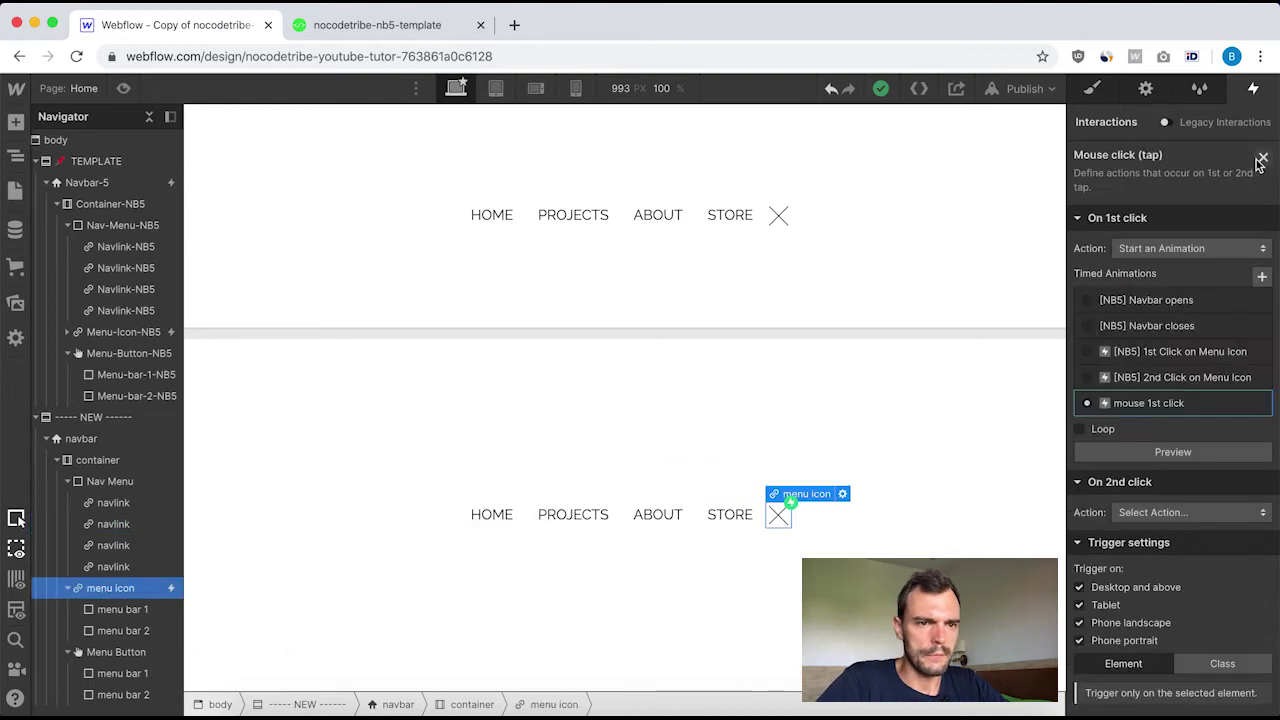
pyautogui.click(125, 333)
pyautogui.click(1147, 184)
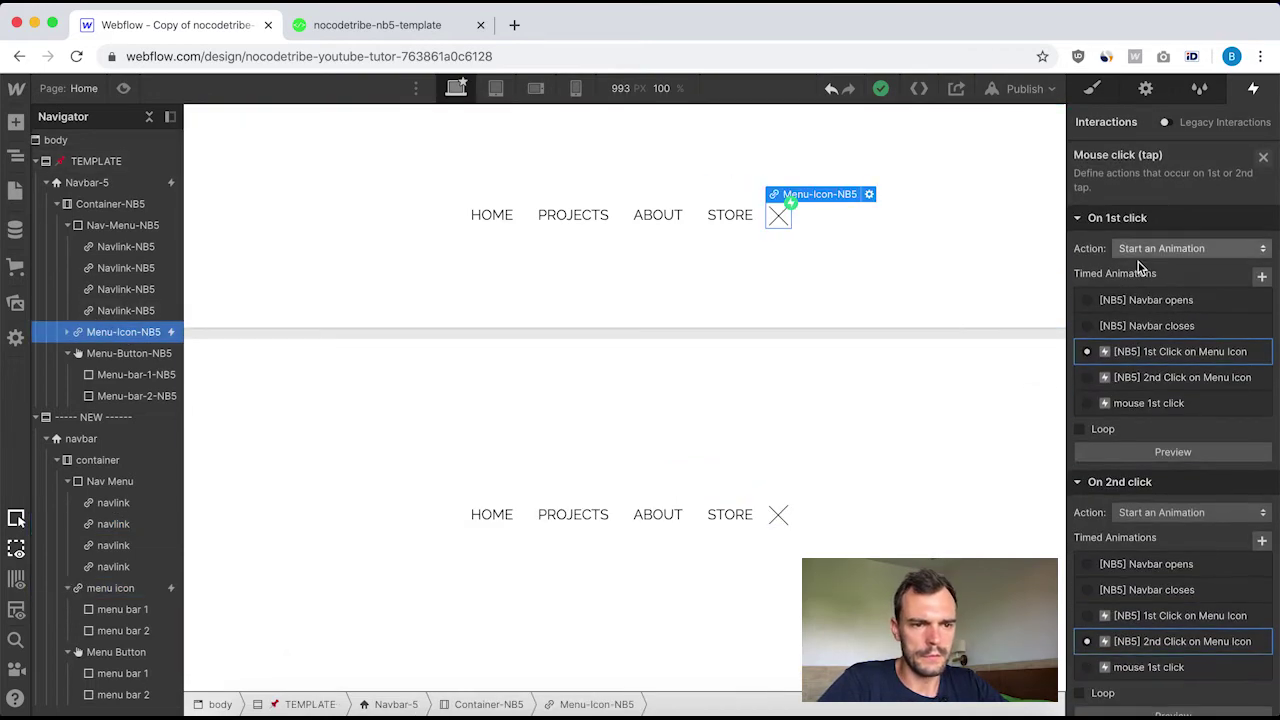
pyautogui.click(1186, 355)
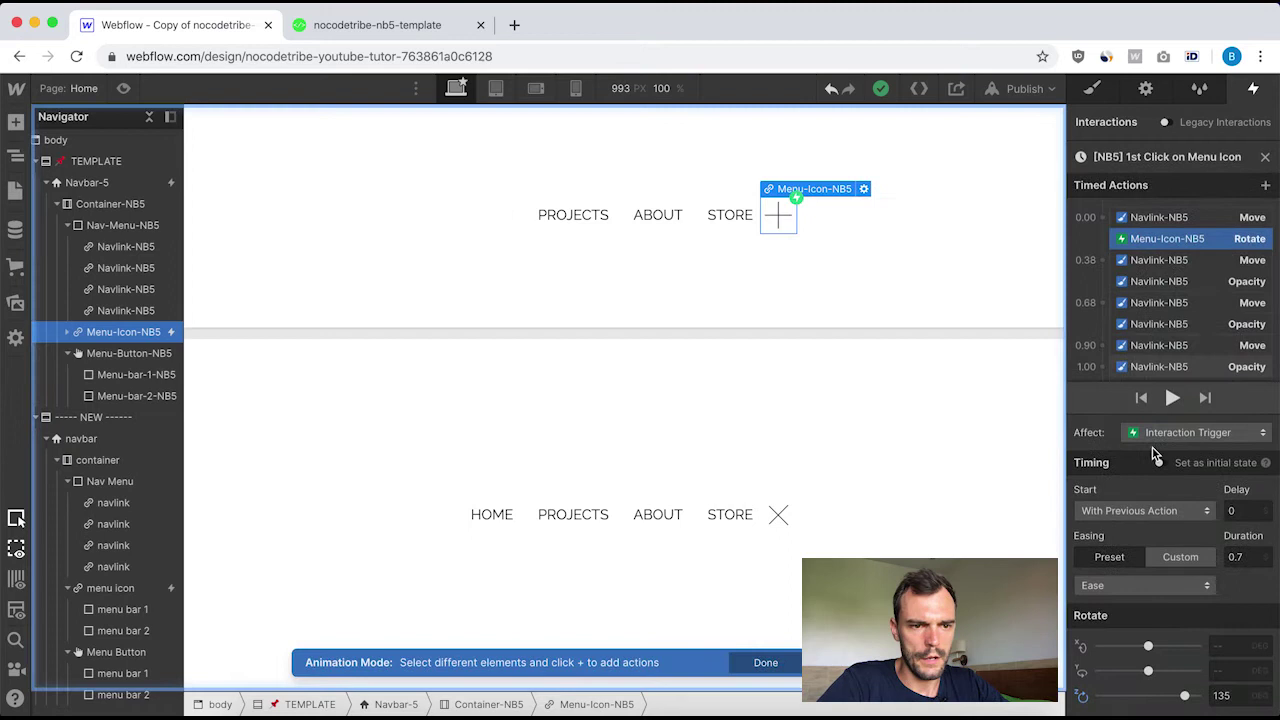
pyautogui.click(1171, 326)
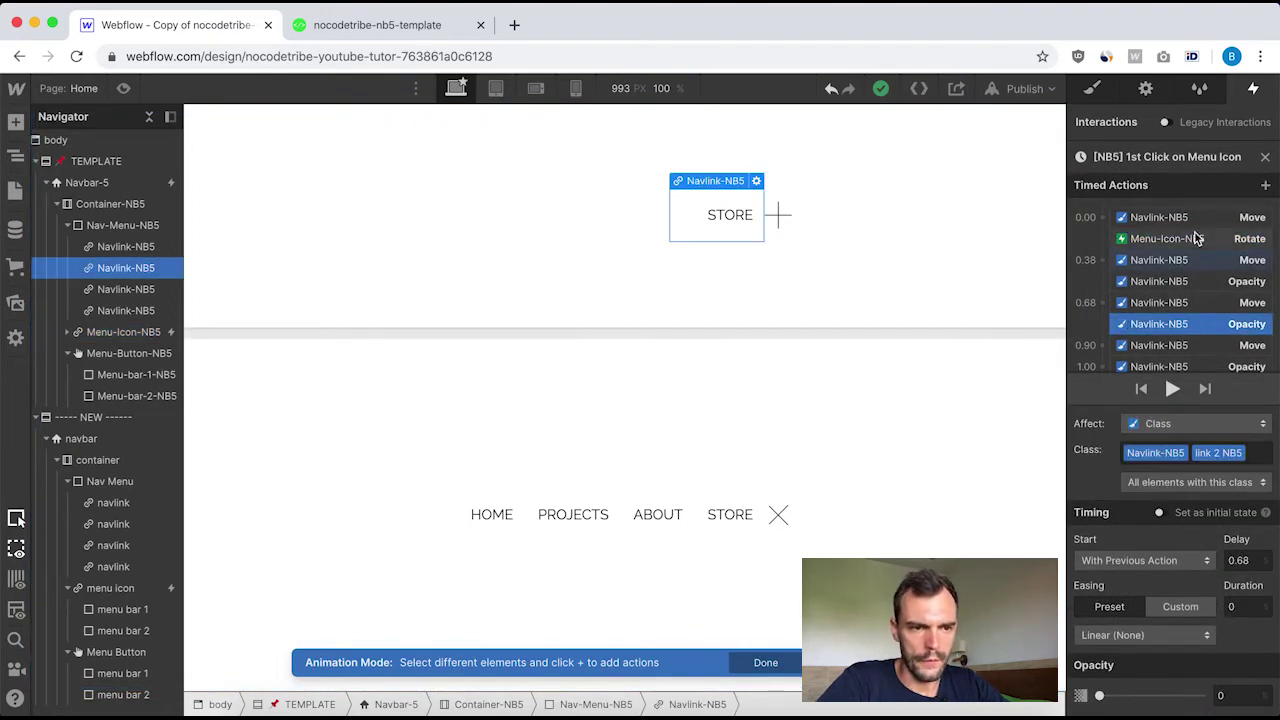
pyautogui.click(1175, 345)
pyautogui.scroll(-2, 1190, 265)
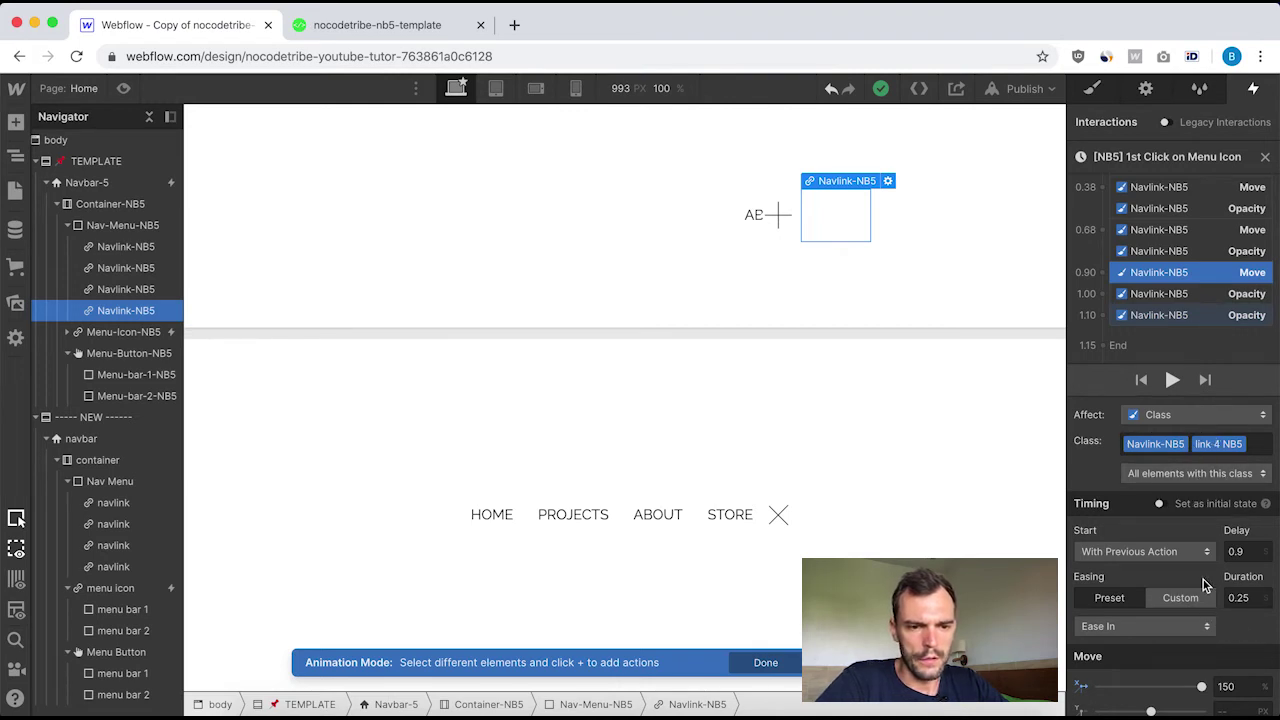
pyautogui.scroll(-1, 1250, 628)
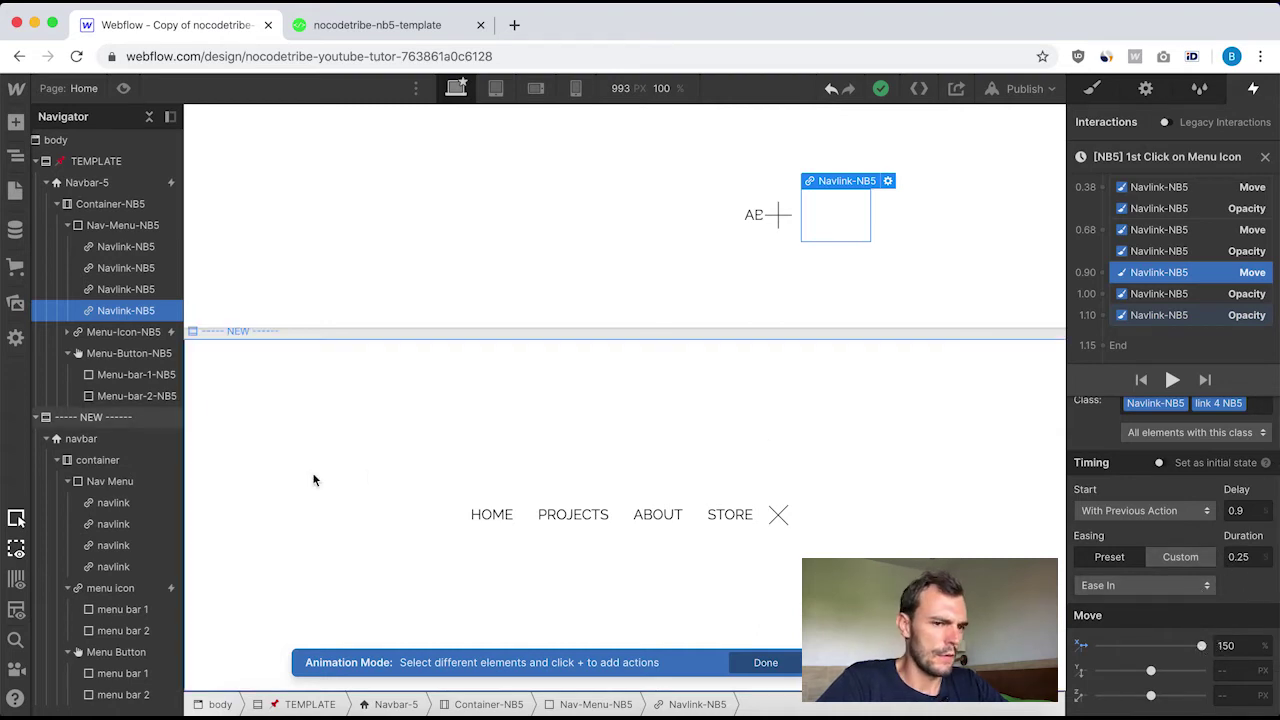
# Return to the new navbar's menu icon and open its mouse 1st click animation.
pyautogui.click(1266, 158)
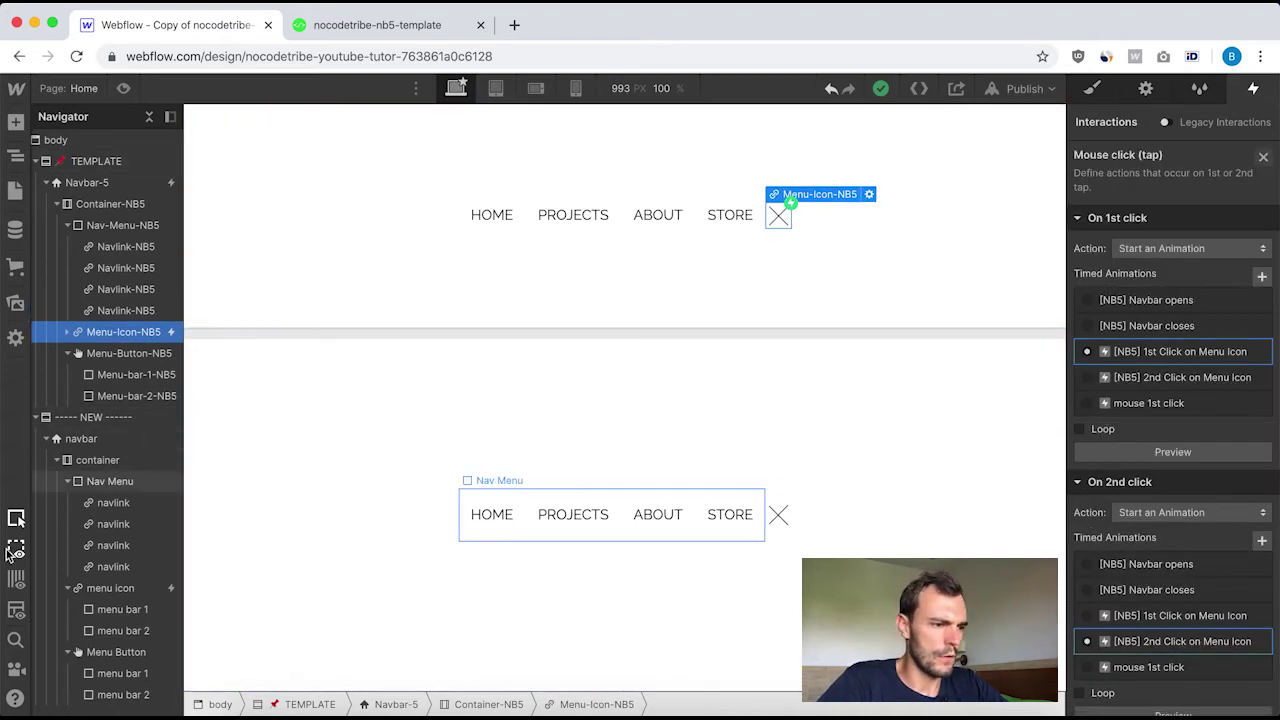
pyautogui.click(110, 588)
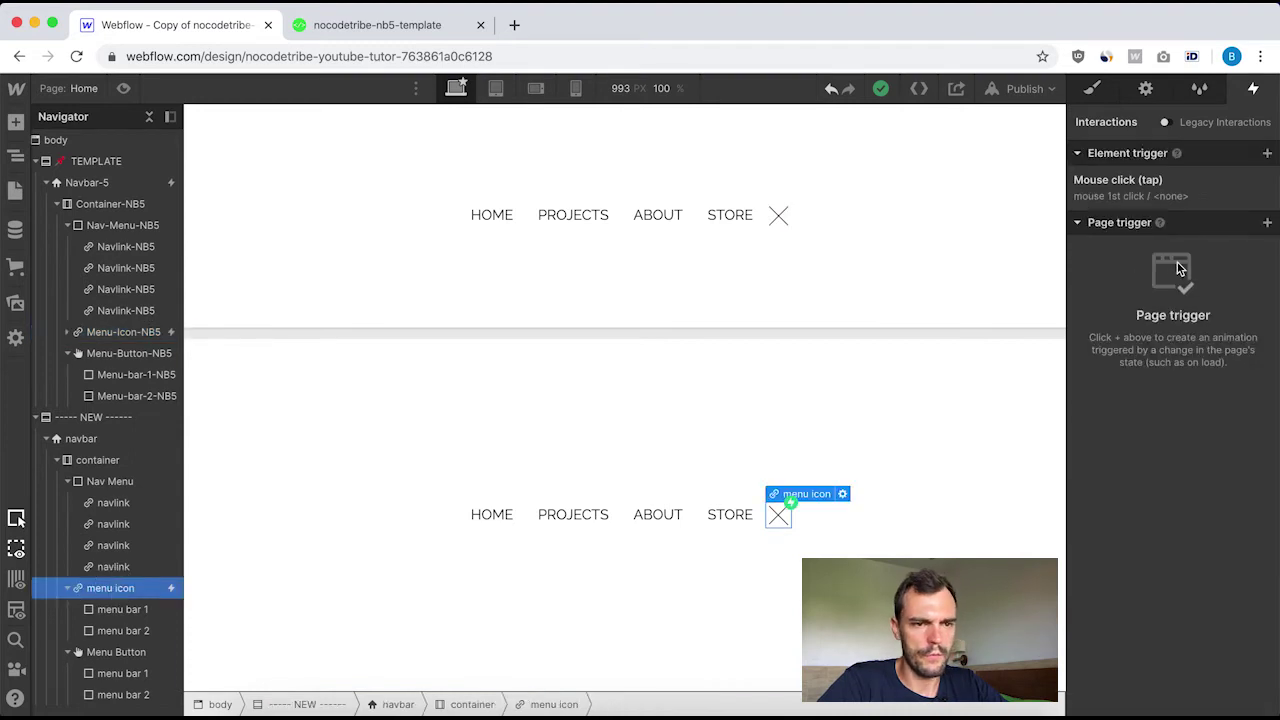
pyautogui.click(1157, 182)
pyautogui.click(1157, 404)
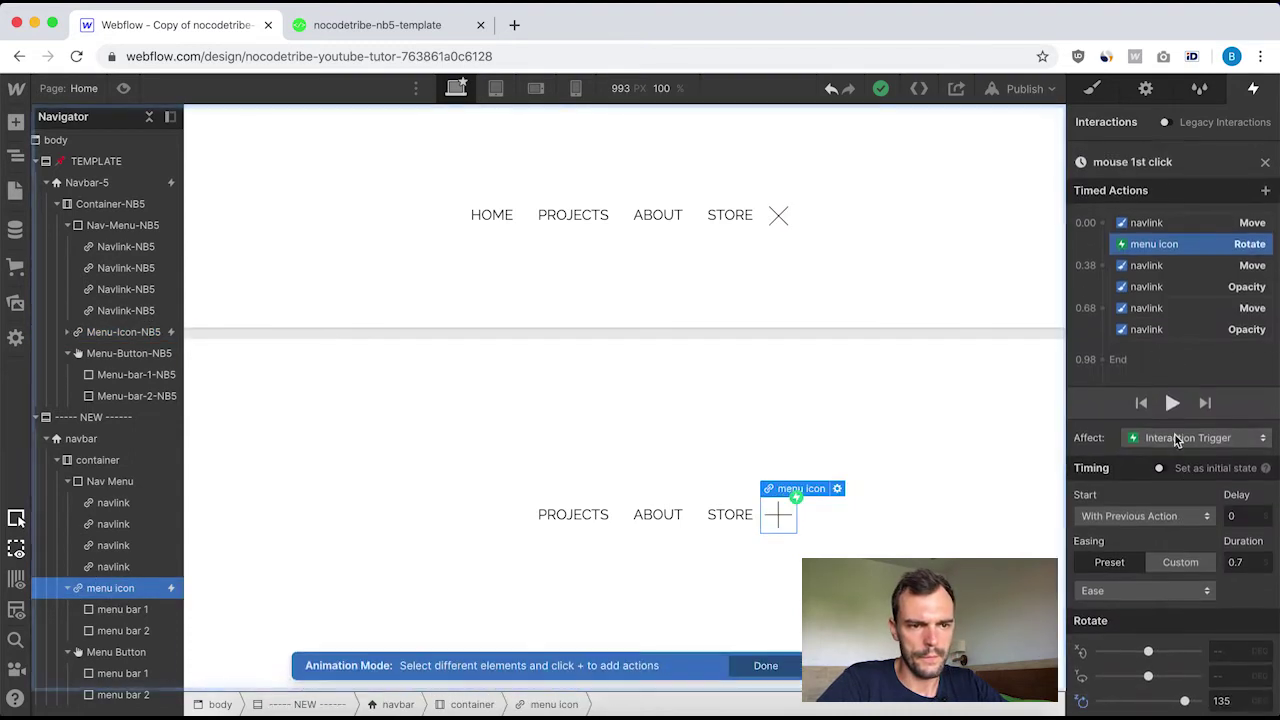
# Add a Move action for the fourth navlink starting at 0.9 s.
pyautogui.click(1180, 324)
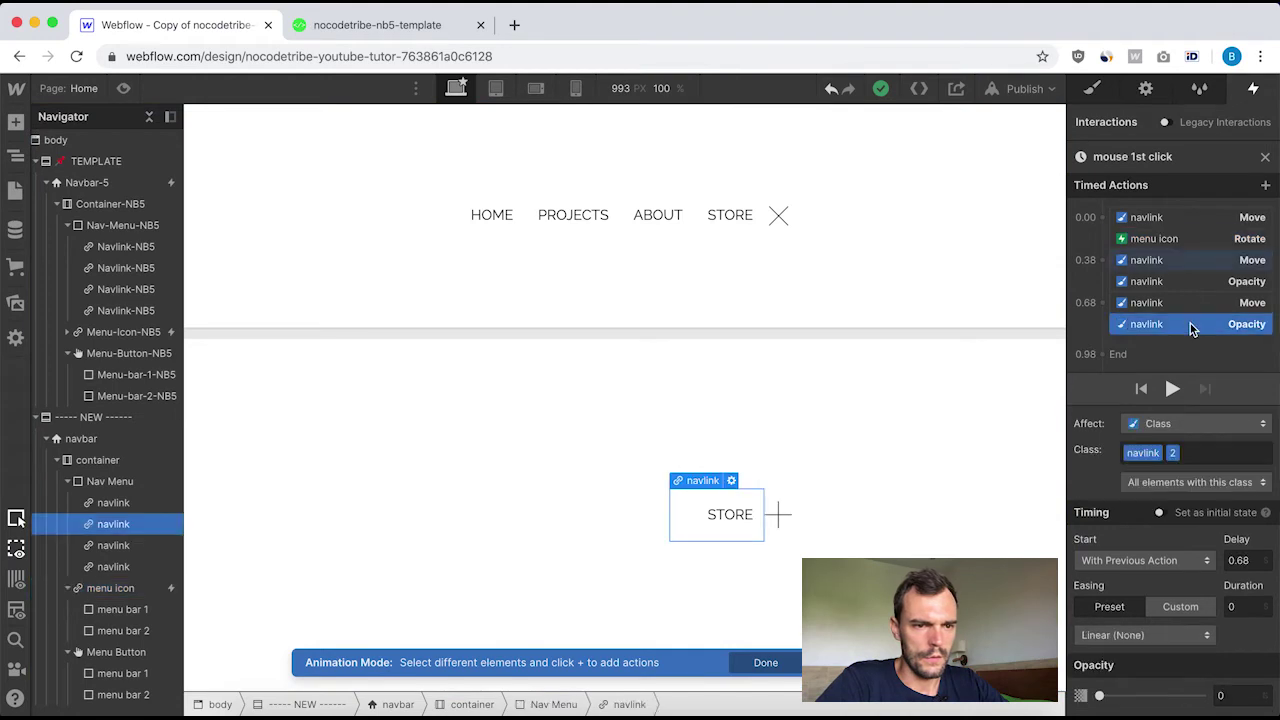
pyautogui.click(117, 564)
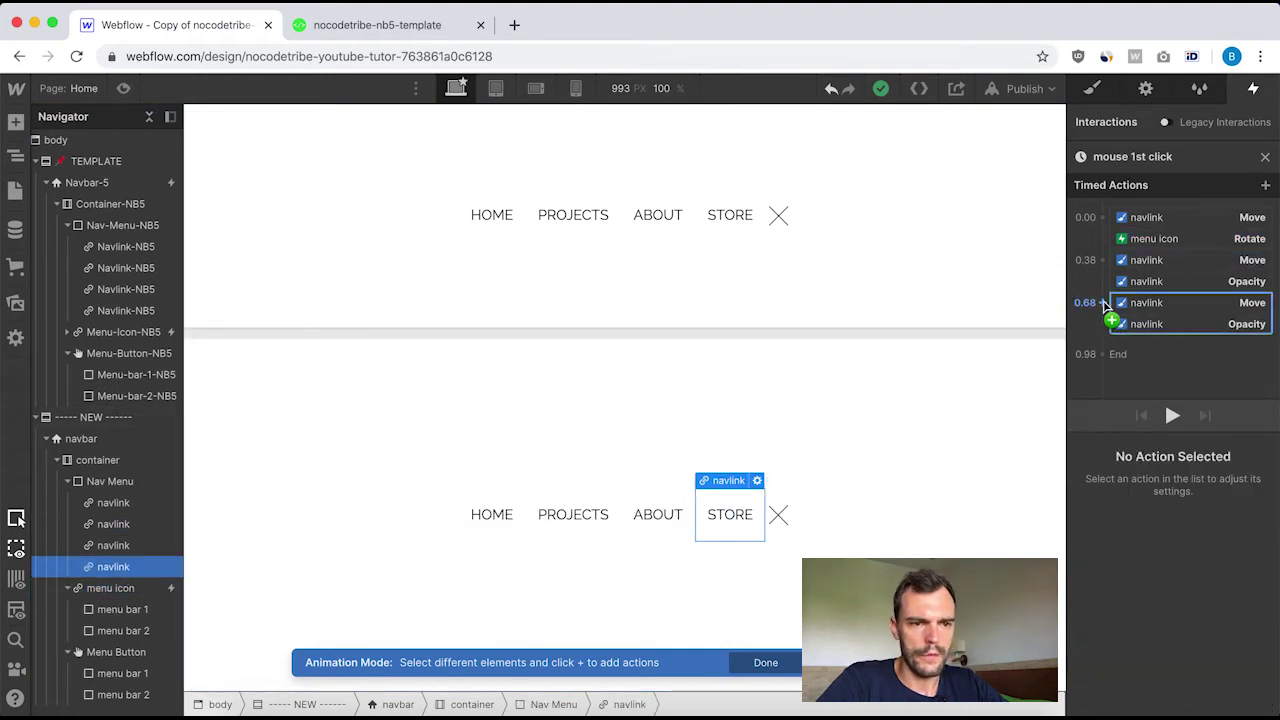
pyautogui.click(1104, 304)
pyautogui.click(1107, 355)
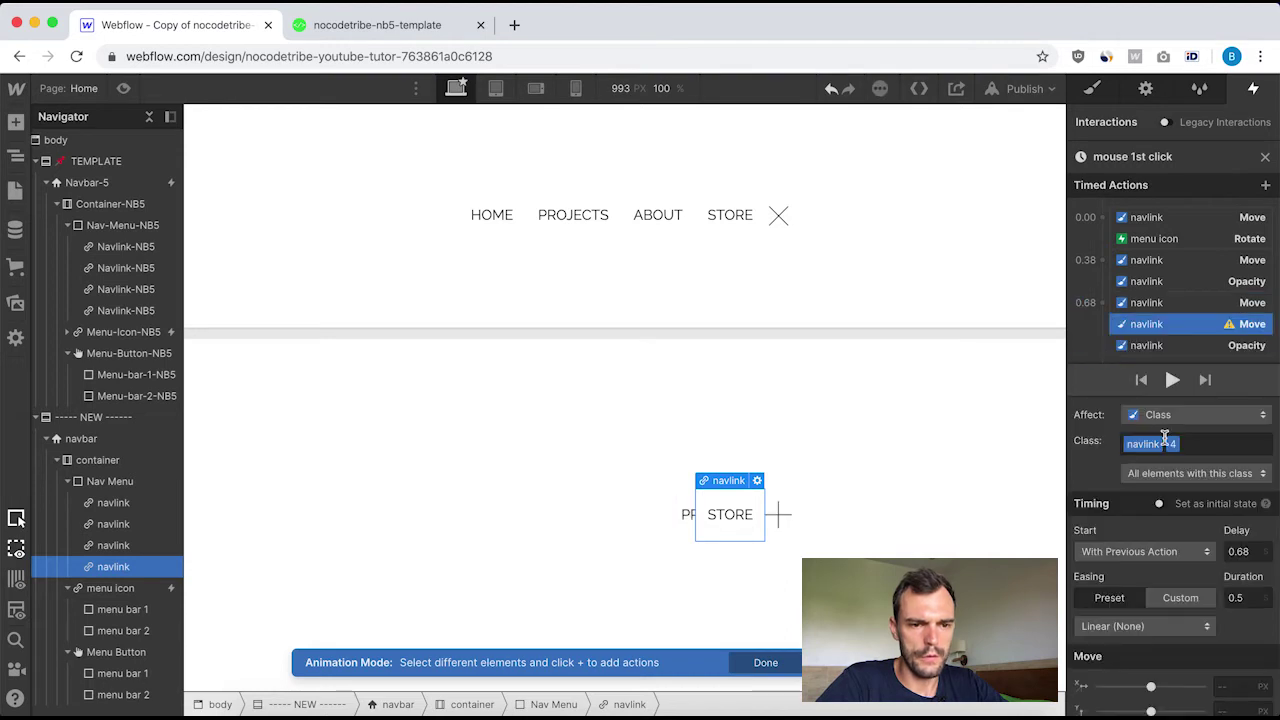
pyautogui.press('BackSpace')
pyautogui.press('BackSpace')
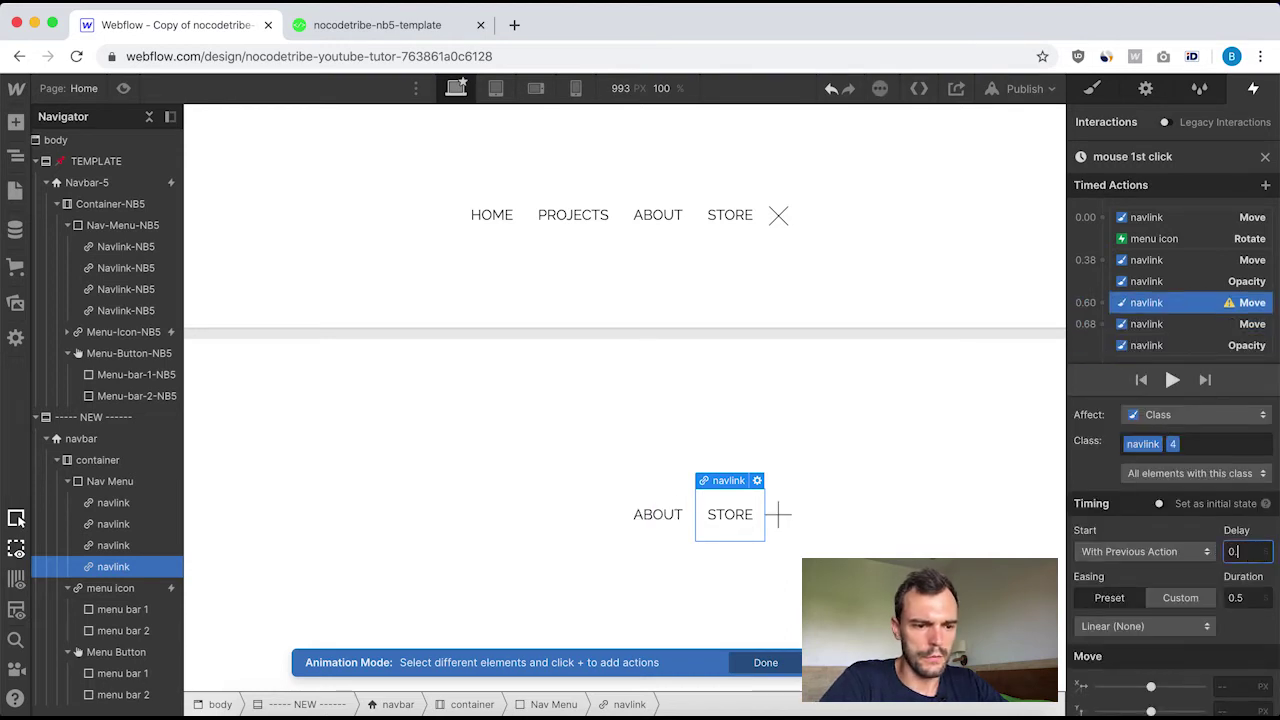
pyautogui.write('9')
# Give the fourth navlink's move a 0.25 s duration, Ease In curve and 150% X offset.
pyautogui.click(1247, 596)
pyautogui.press('BackSpace')
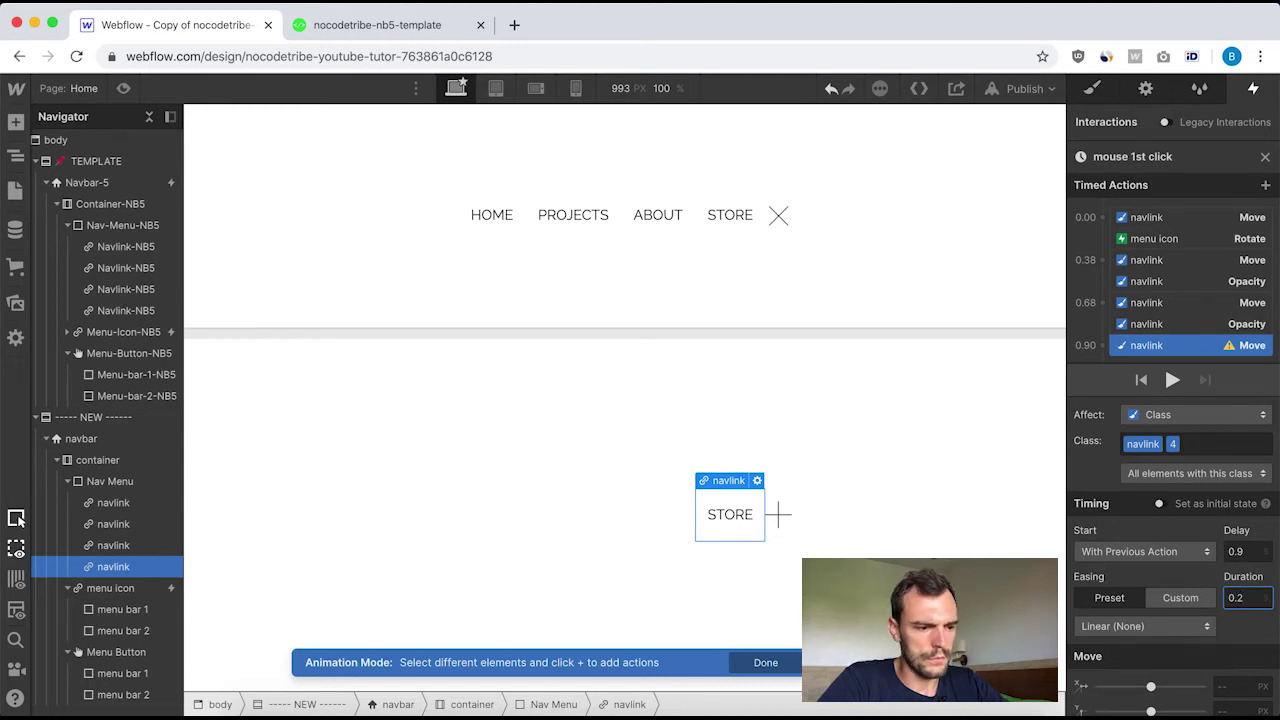
pyautogui.click(1186, 625)
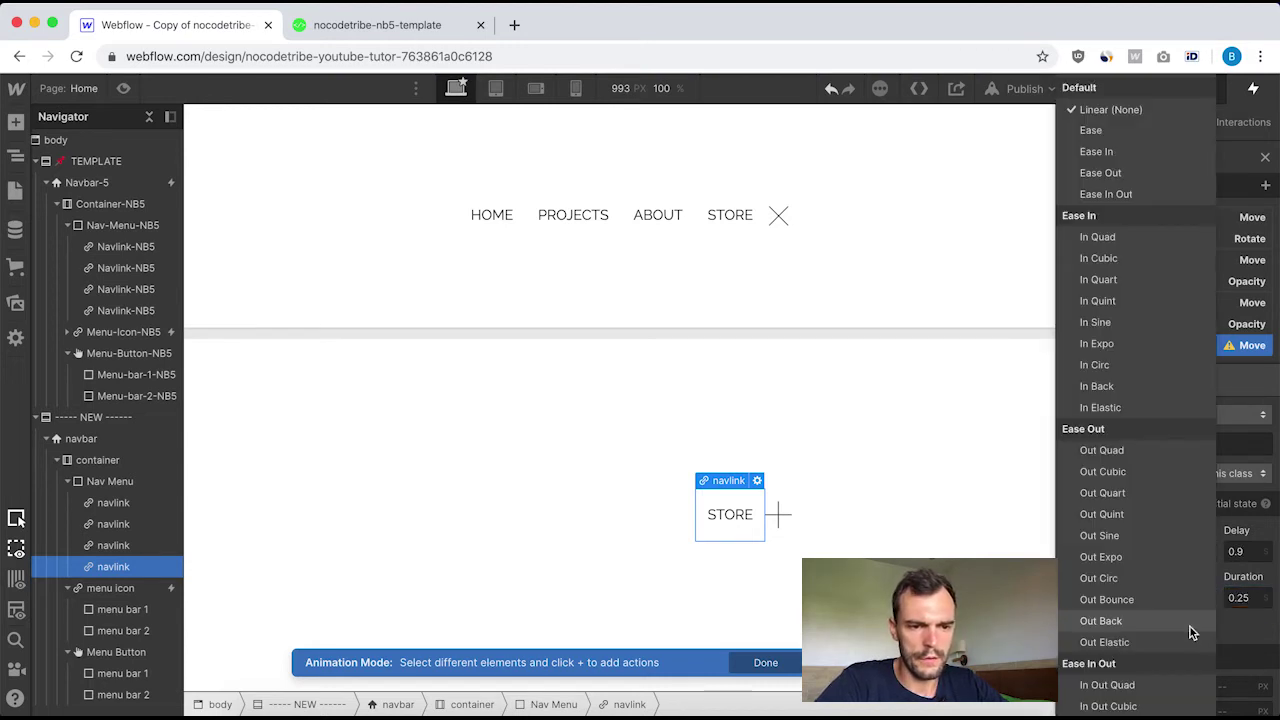
pyautogui.click(1103, 152)
pyautogui.scroll(-2, 1160, 580)
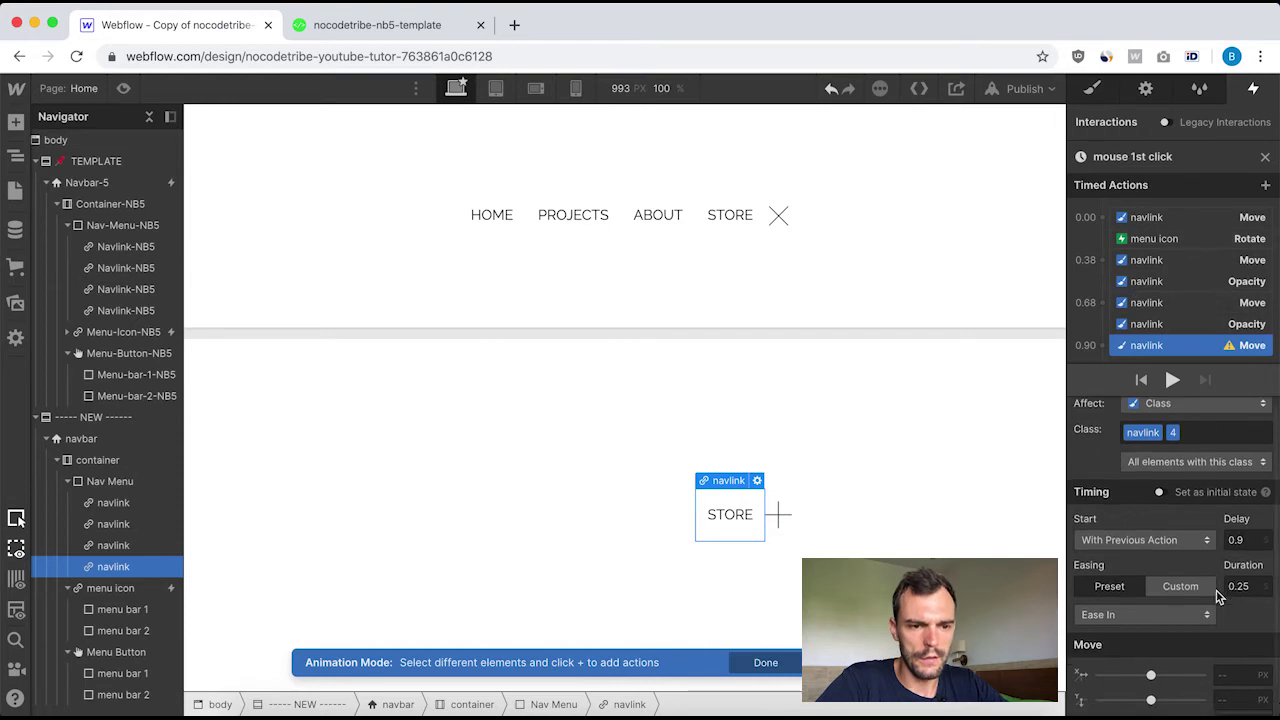
pyautogui.click(1222, 648)
pyautogui.write('150')
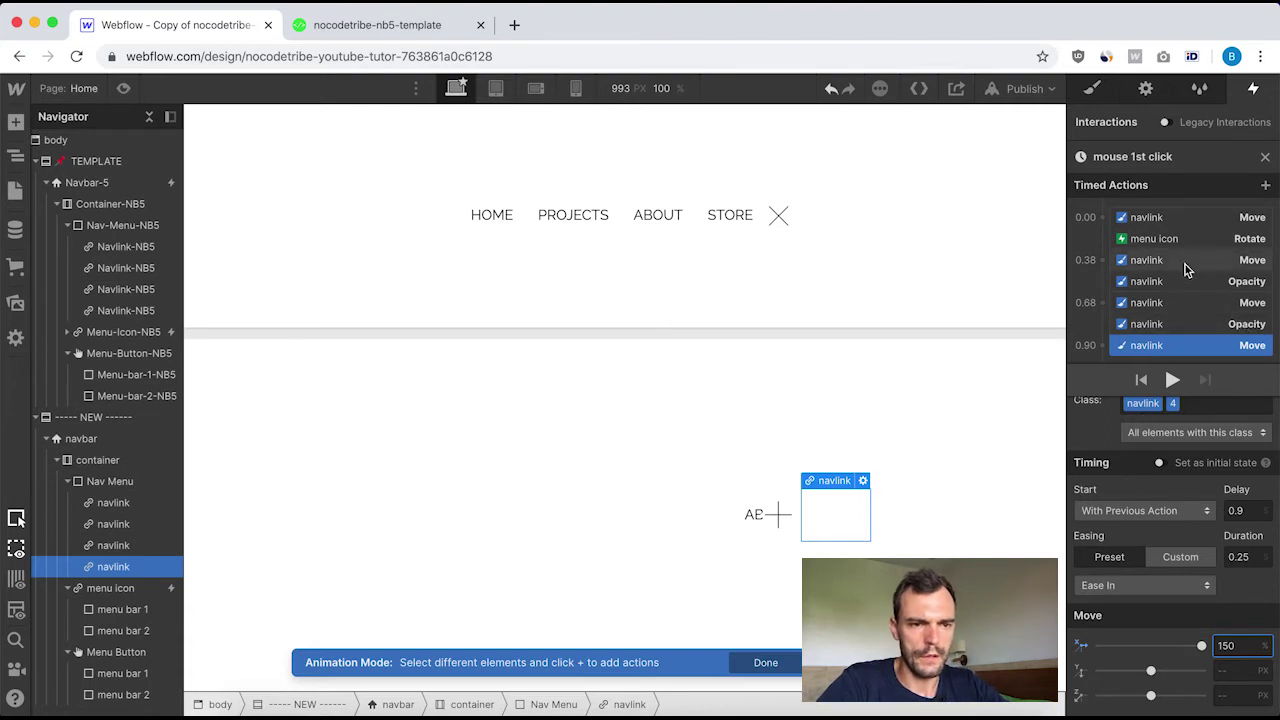
pyautogui.scroll(-1, 1170, 320)
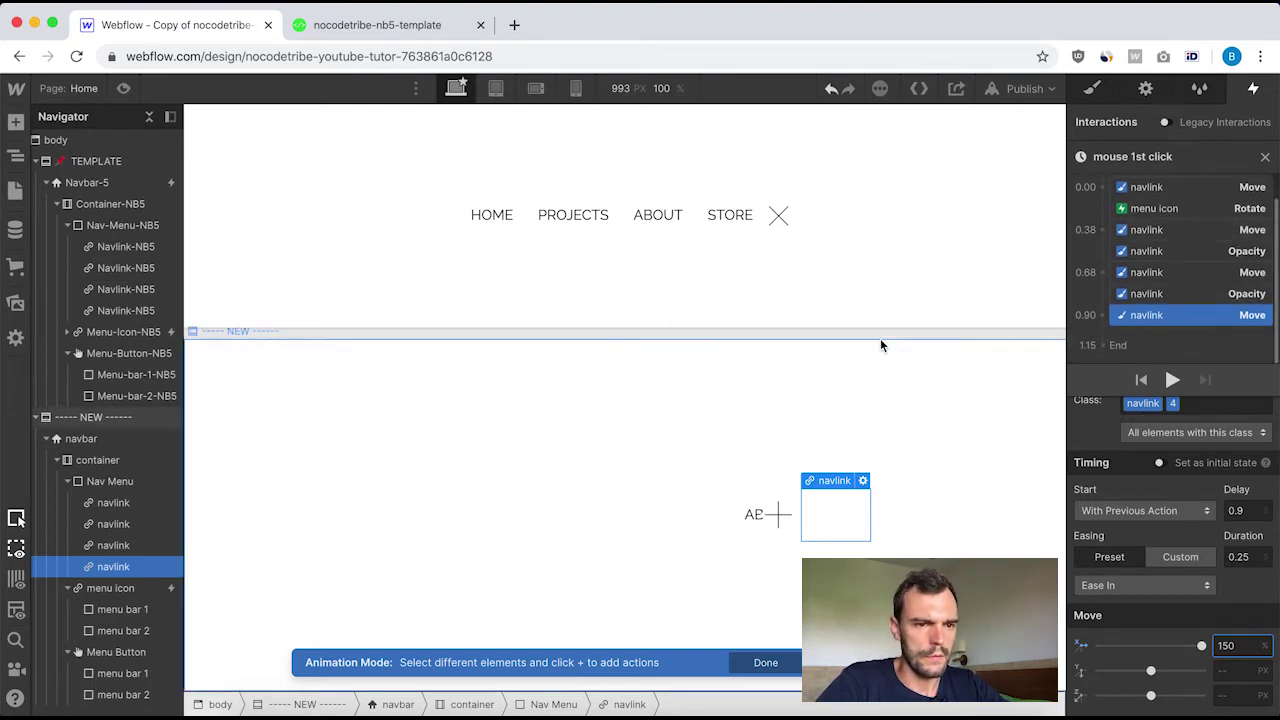
# Open the template Menu-Icon-NB5's [NB5] 1st Click on Menu Icon animation.
pyautogui.click(1263, 160)
pyautogui.click(117, 338)
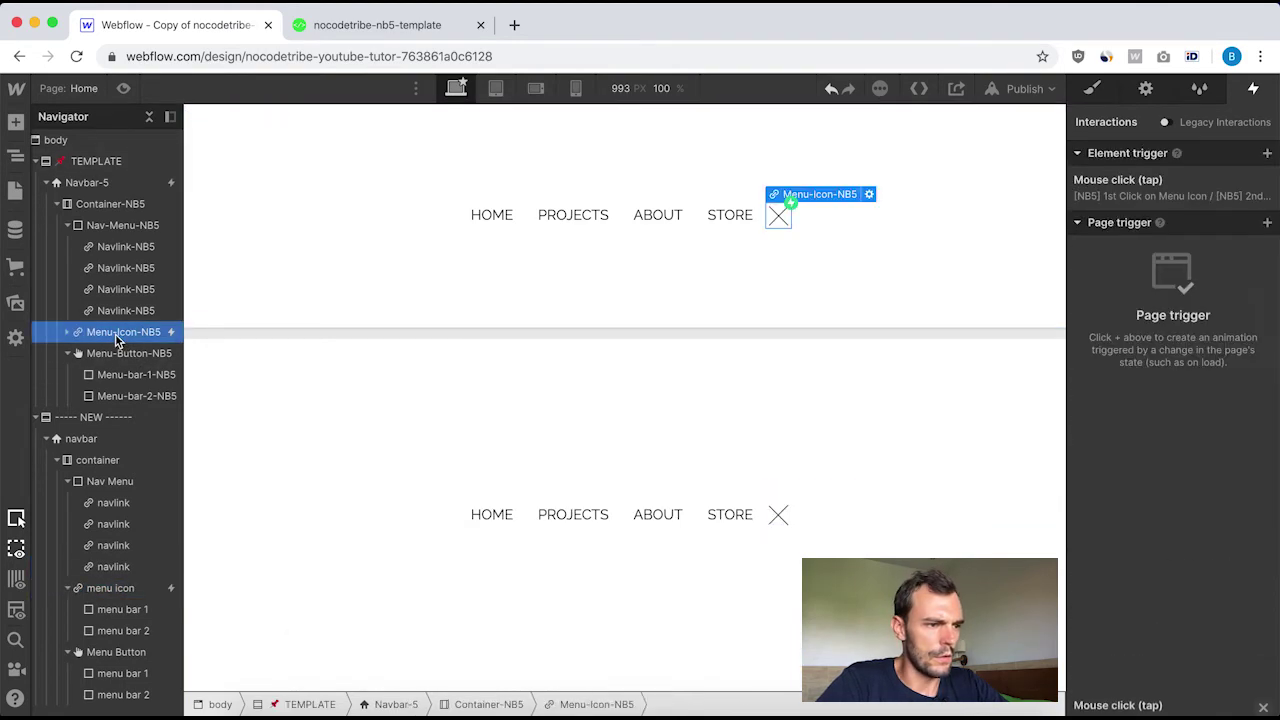
pyautogui.click(1190, 182)
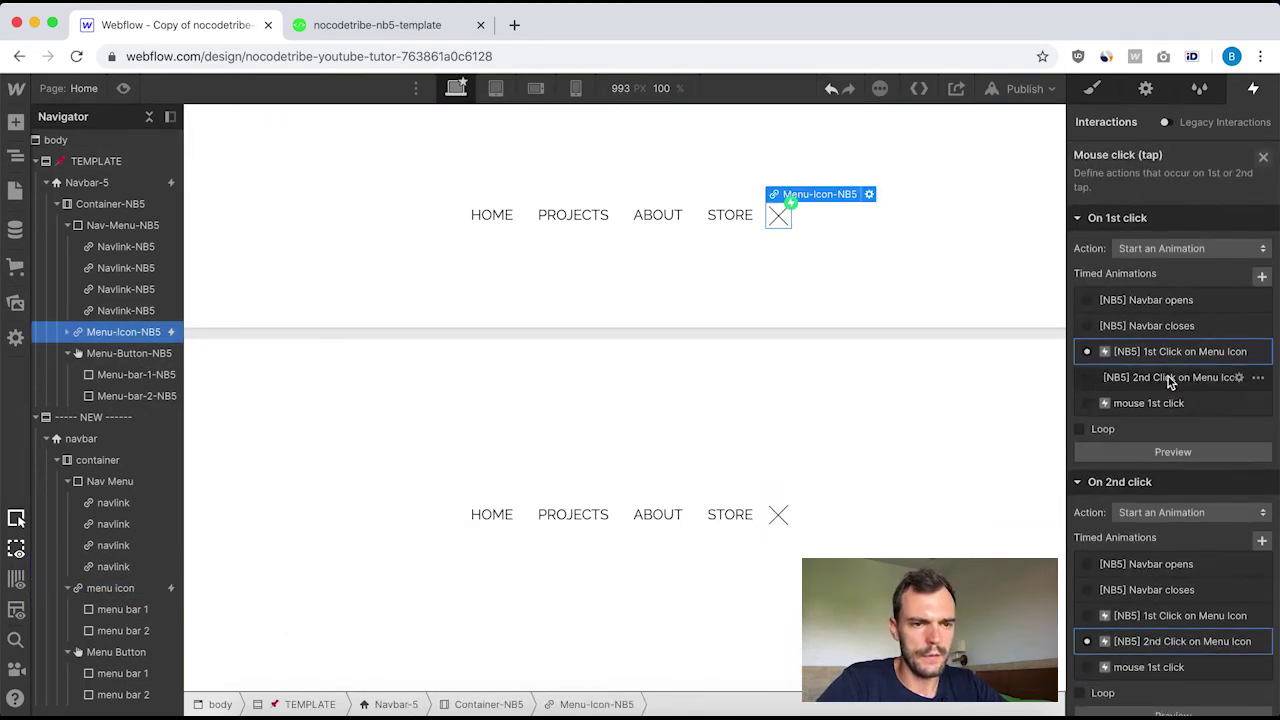
pyautogui.click(1165, 353)
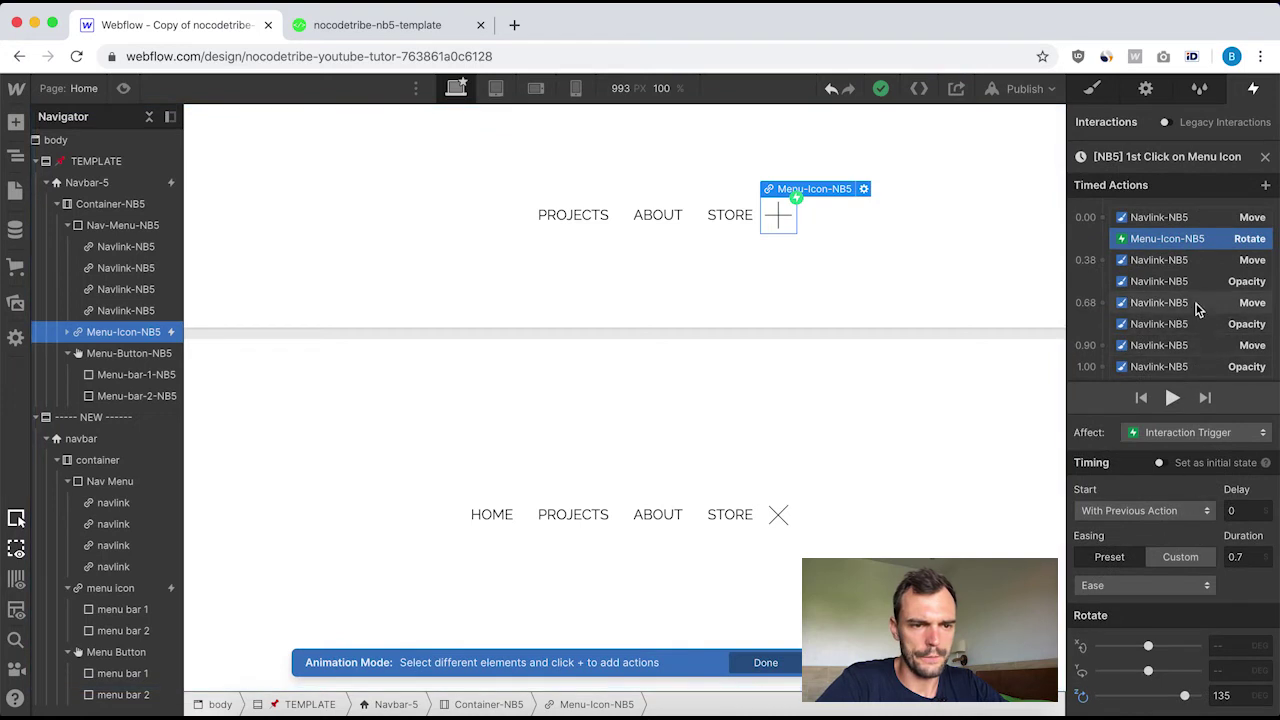
# Inspect the template's 0.90 navlink move and 1.00 navlink opacity actions.
pyautogui.scroll(-1, 1196, 304)
pyautogui.click(1160, 317)
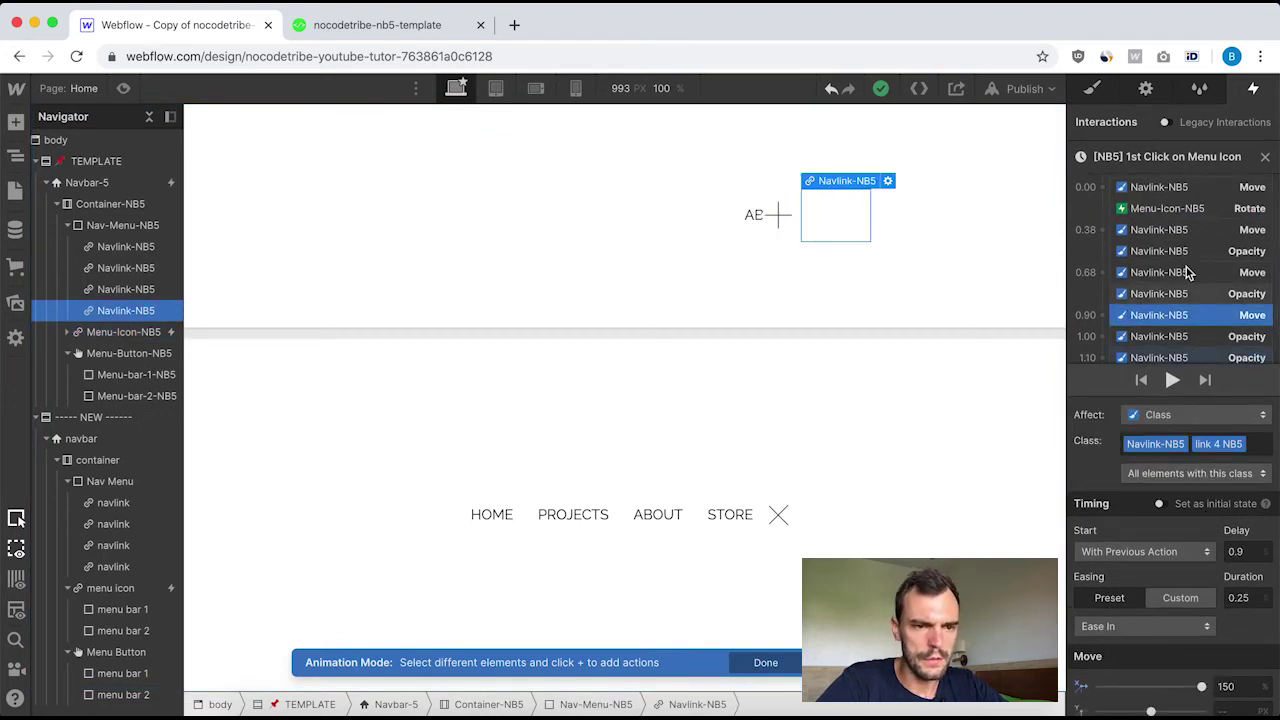
pyautogui.click(1171, 337)
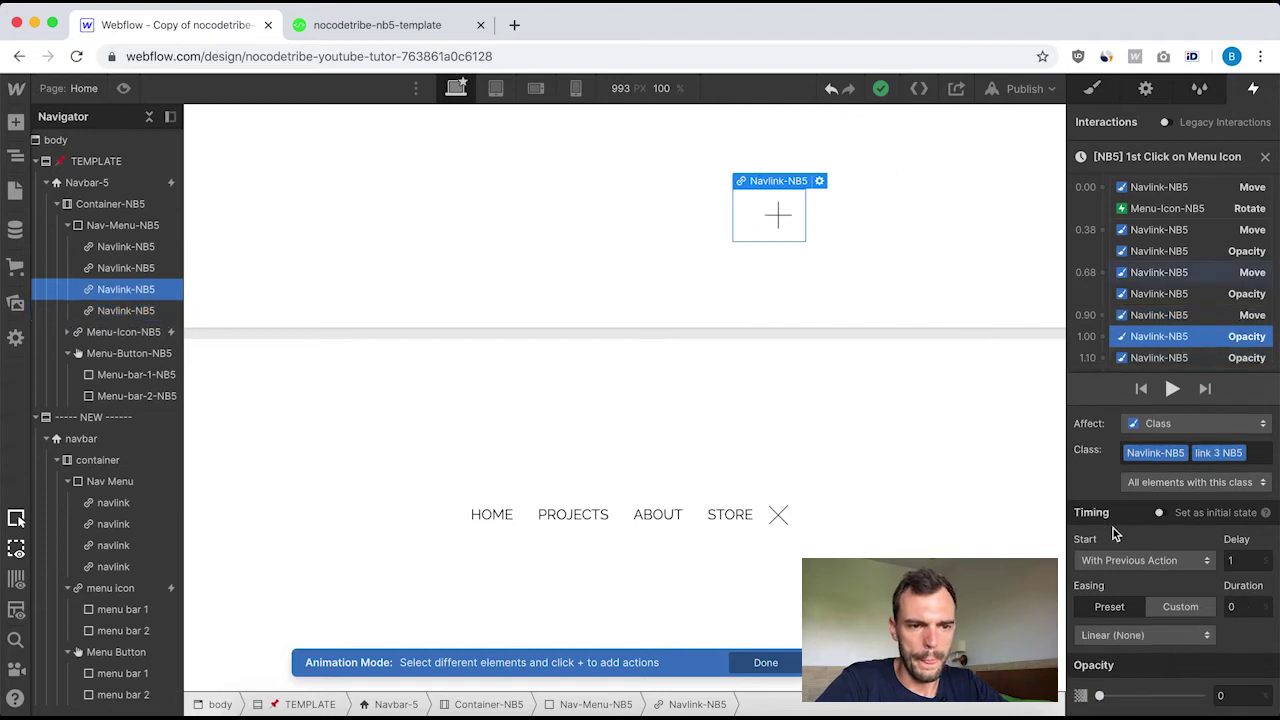
pyautogui.moveTo(1146, 337); pyautogui.dragTo(1095, 341)
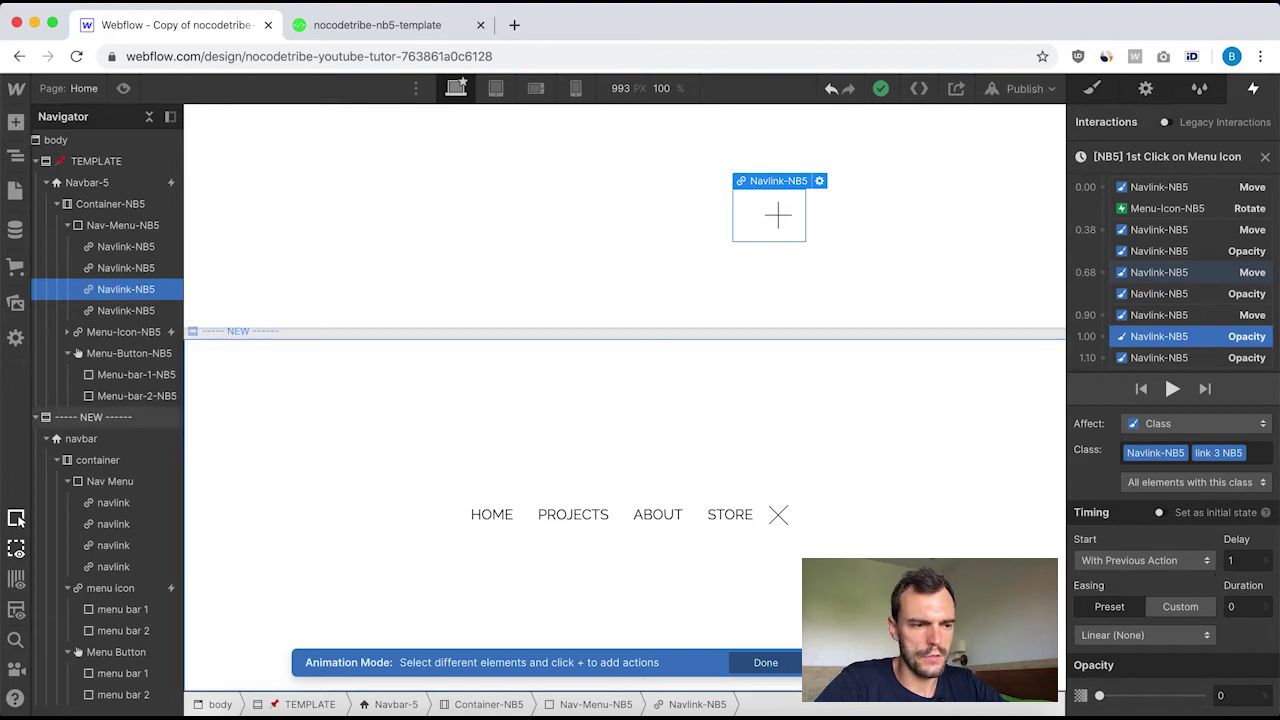
pyautogui.click(1265, 157)
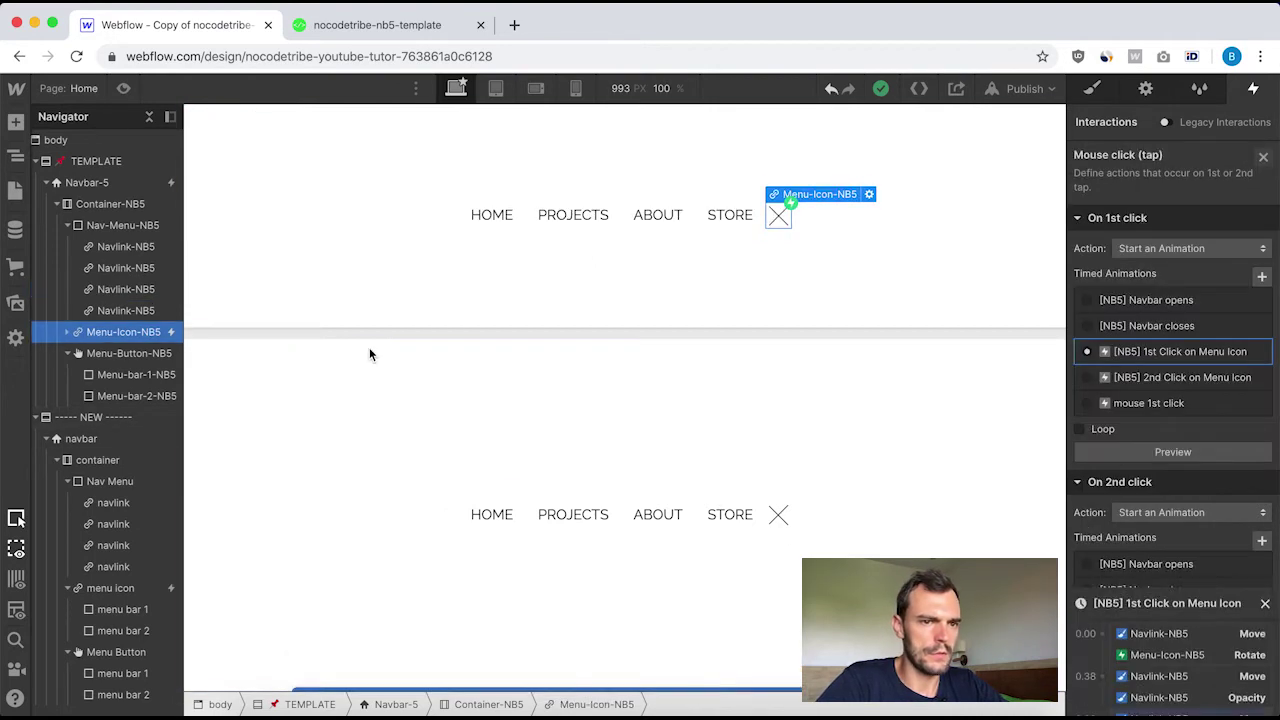
pyautogui.click(110, 588)
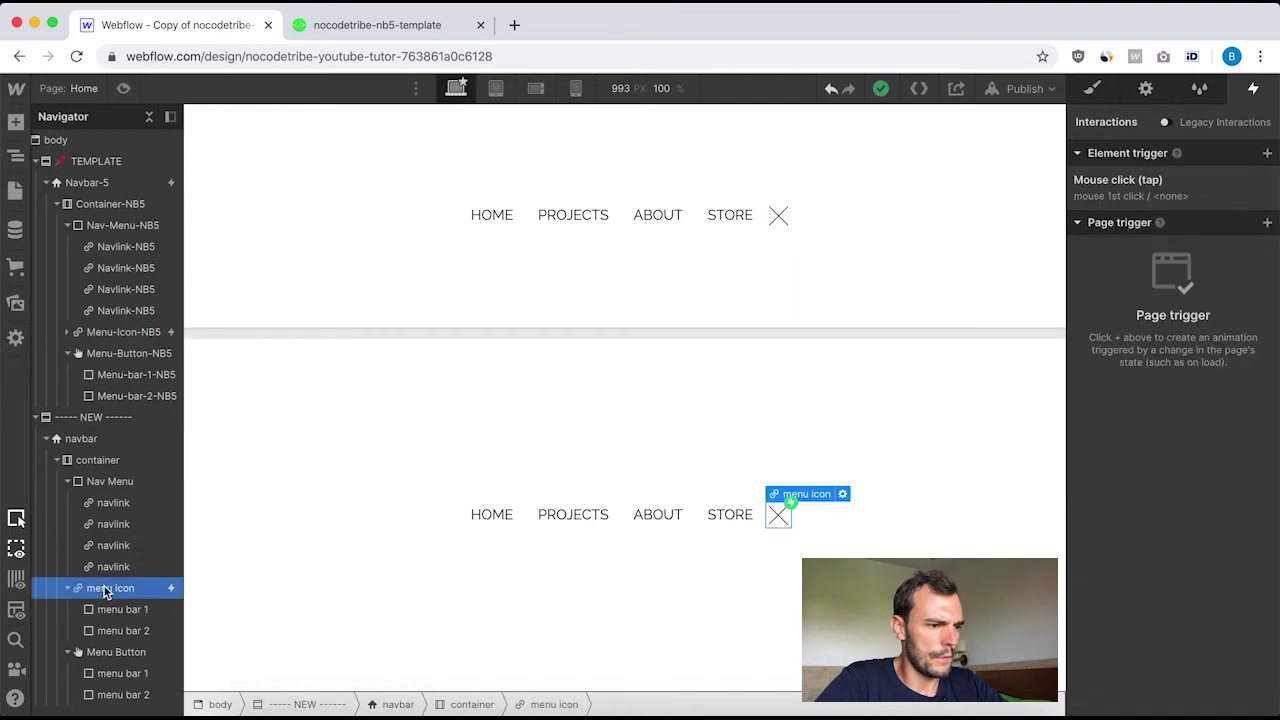
# Reopen the new menu icon's mouse 1st click animation.
pyautogui.click(1137, 197)
pyautogui.click(1152, 410)
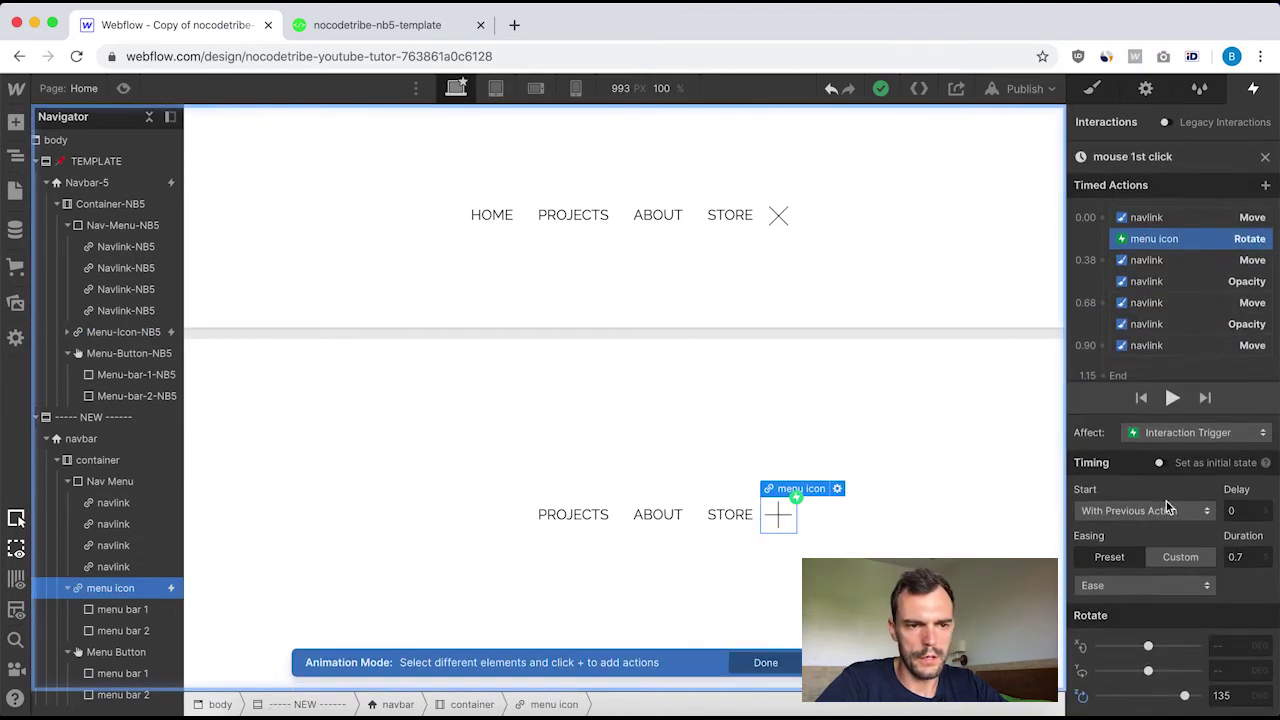
pyautogui.scroll(-1, 1144, 337)
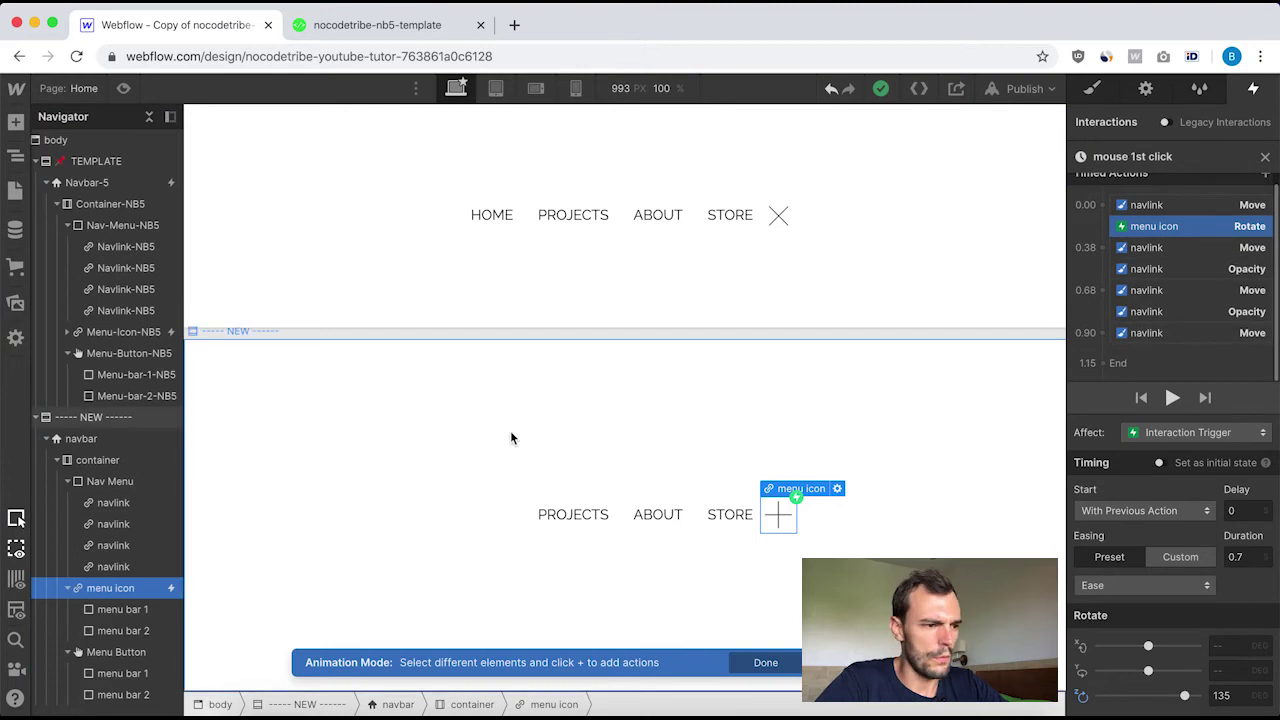
# Add an Opacity action fading the third navlink instantly to 0 at 1 s.
pyautogui.click(115, 545)
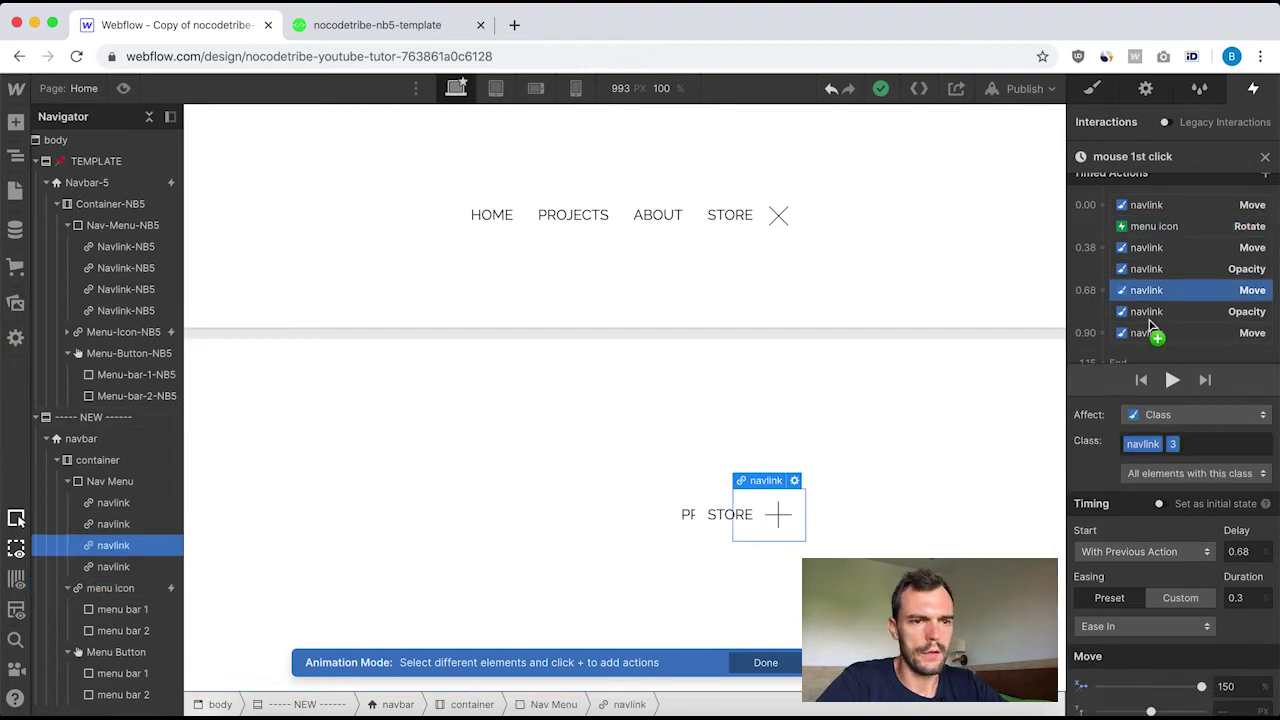
pyautogui.scroll(-1, 1150, 325)
pyautogui.click(1101, 316)
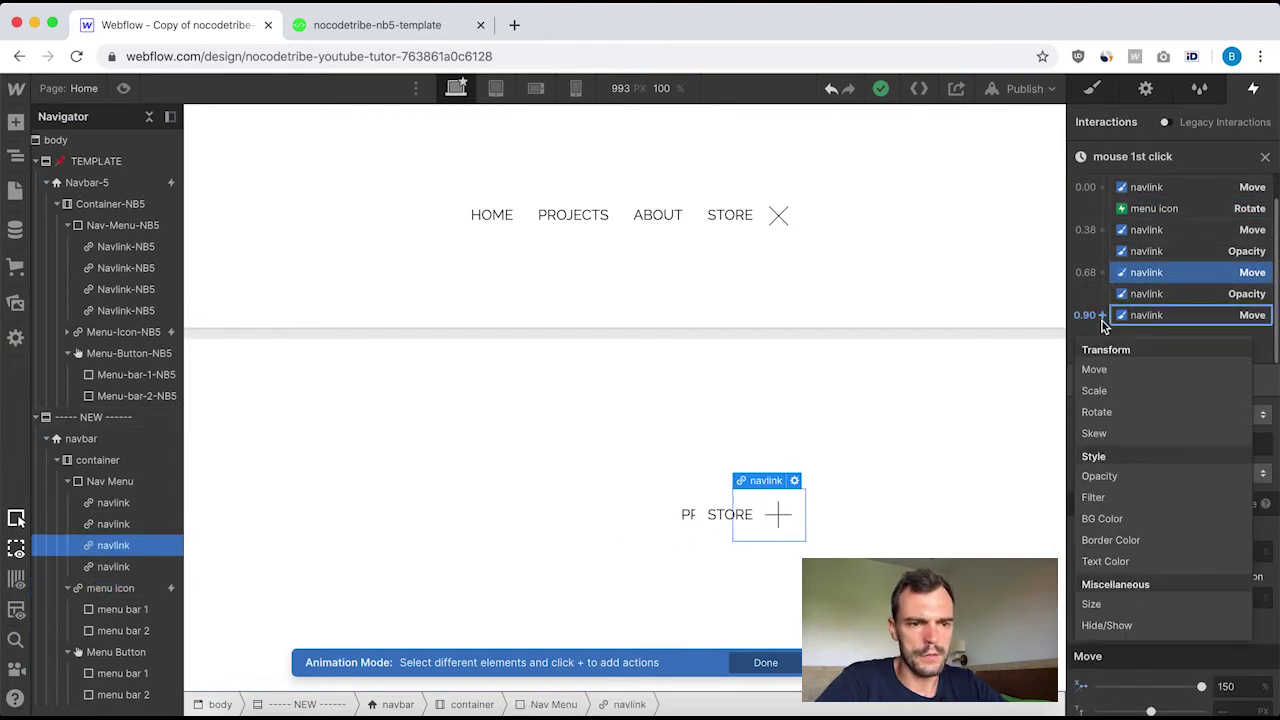
pyautogui.click(1122, 477)
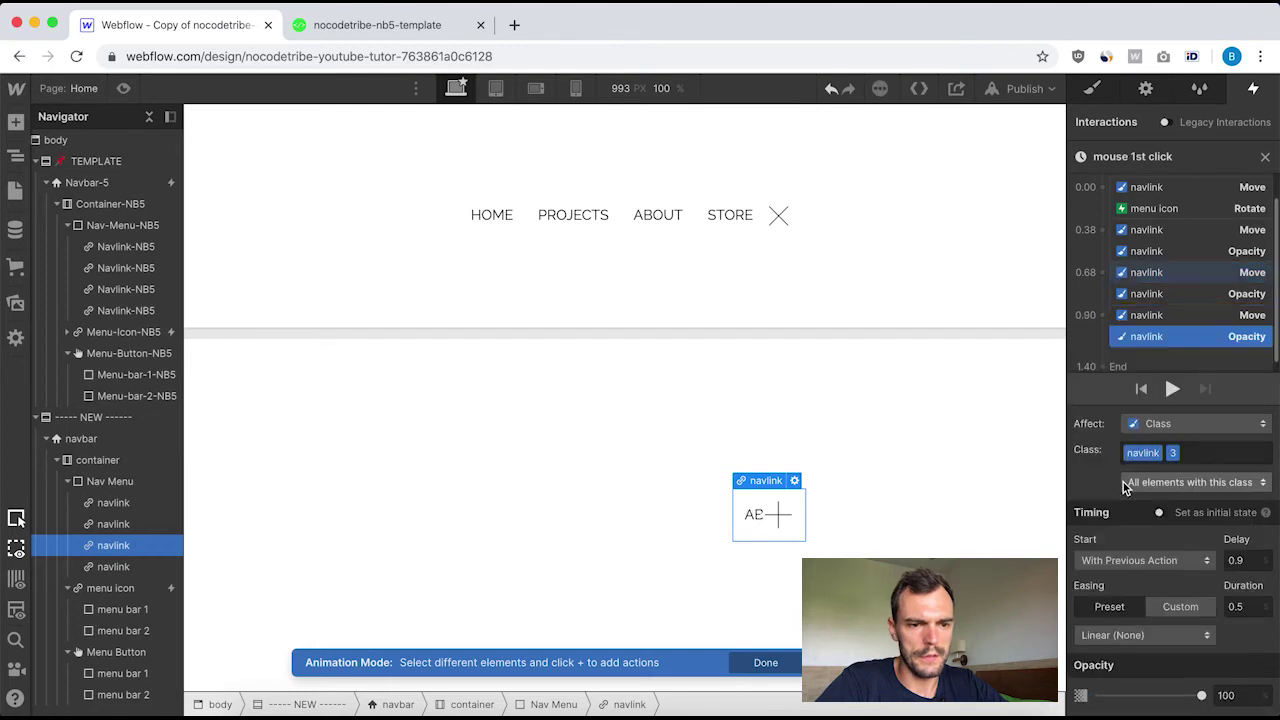
pyautogui.click(1245, 562)
pyautogui.write('1')
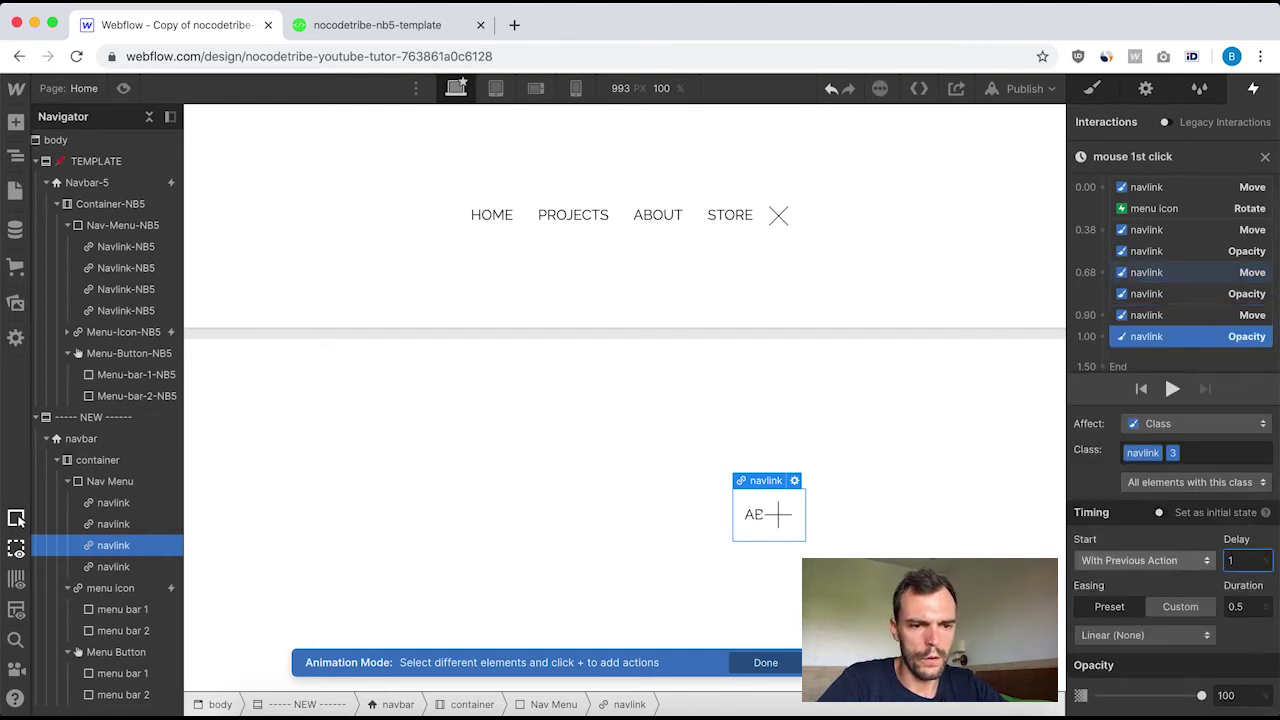
pyautogui.click(1246, 606)
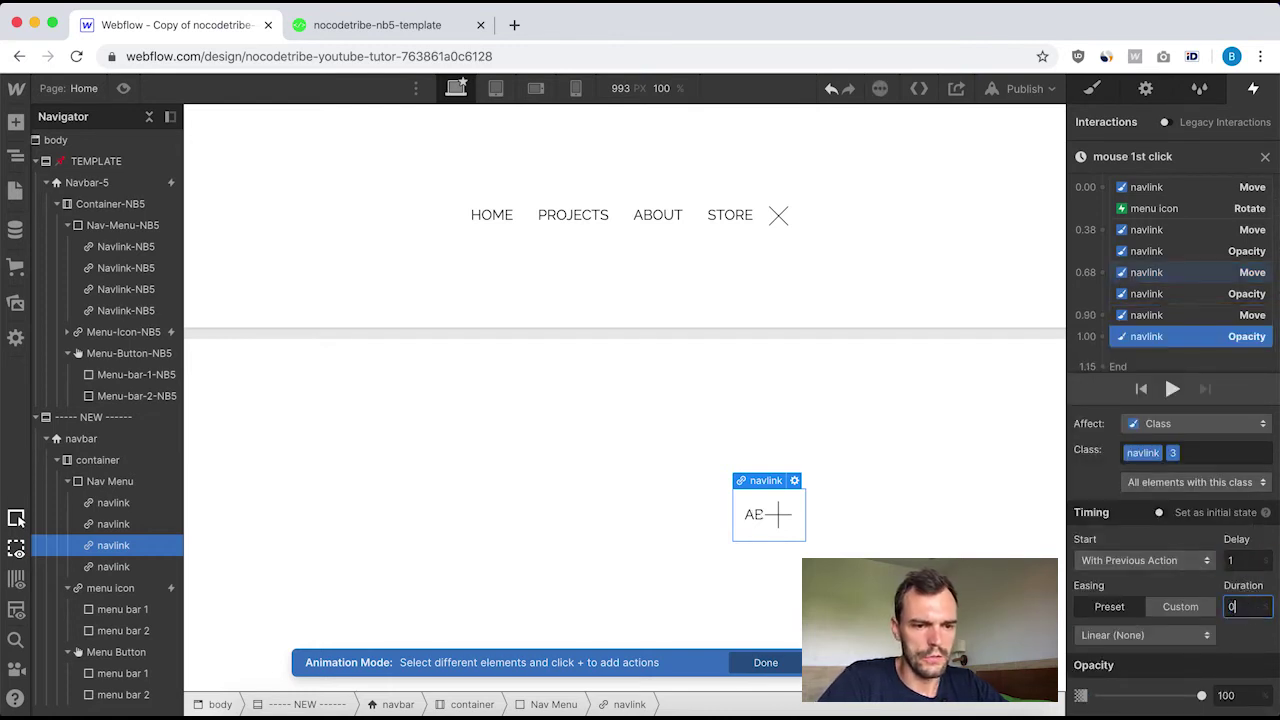
pyautogui.click(1238, 697)
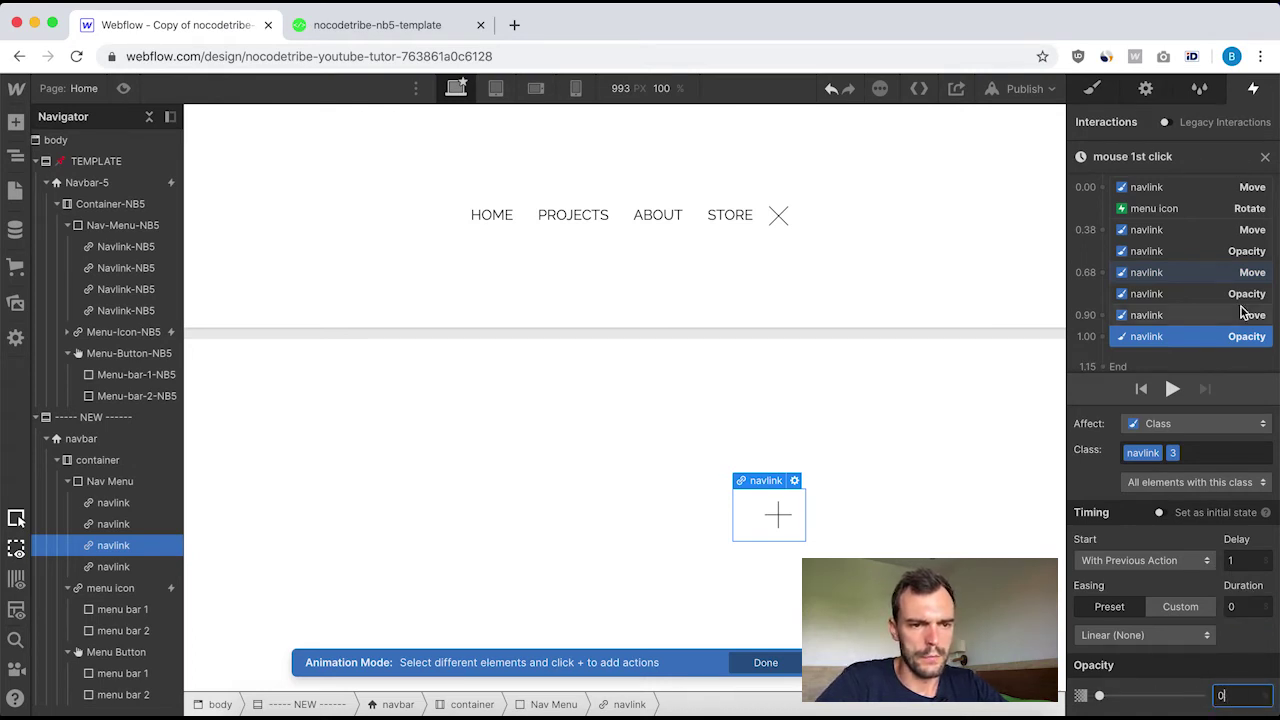
pyautogui.scroll(-1, 1210, 200)
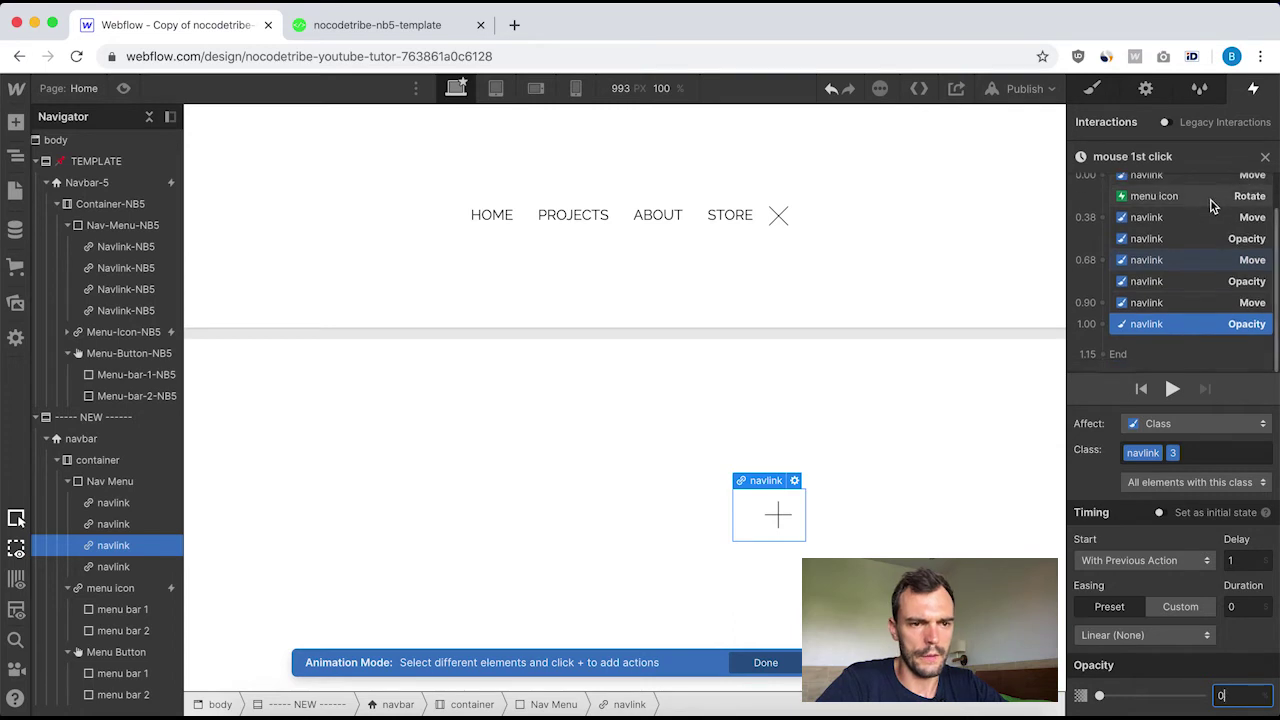
pyautogui.click(1267, 160)
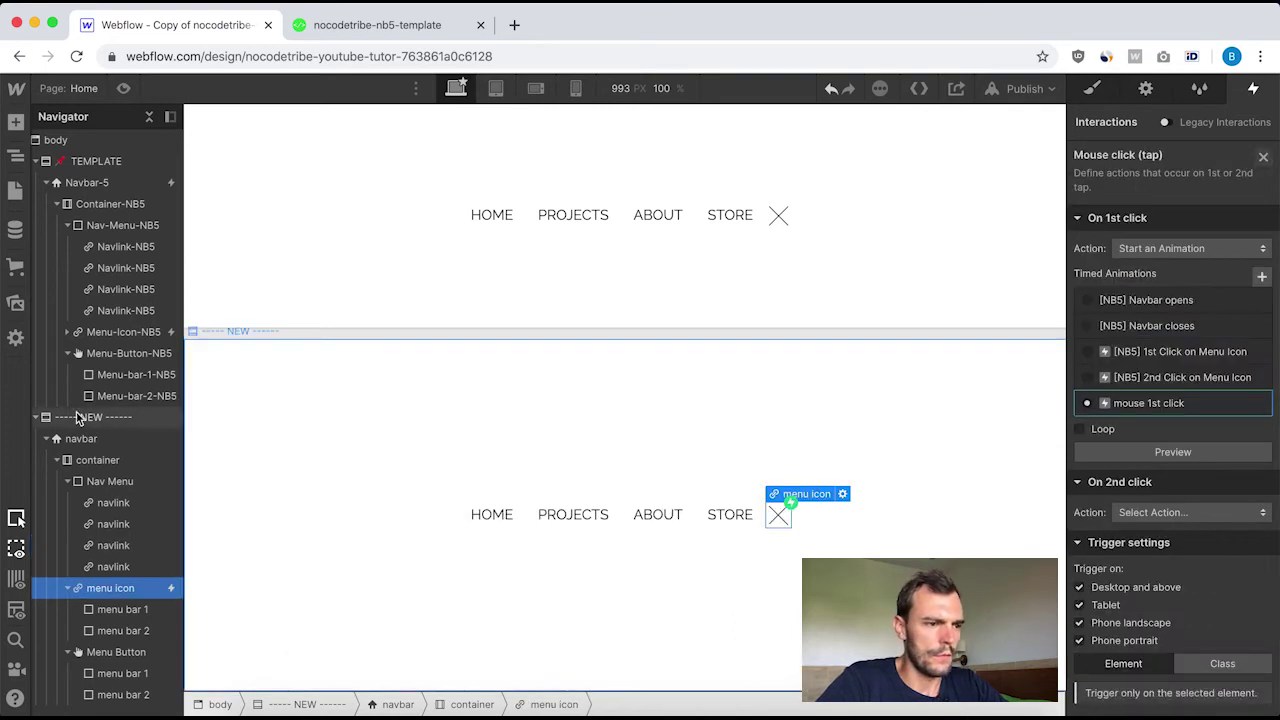
# Inspect the template's 1.10 s Navlink-NB5 opacity step in the [NB5] 1st Click animation.
pyautogui.click(150, 332)
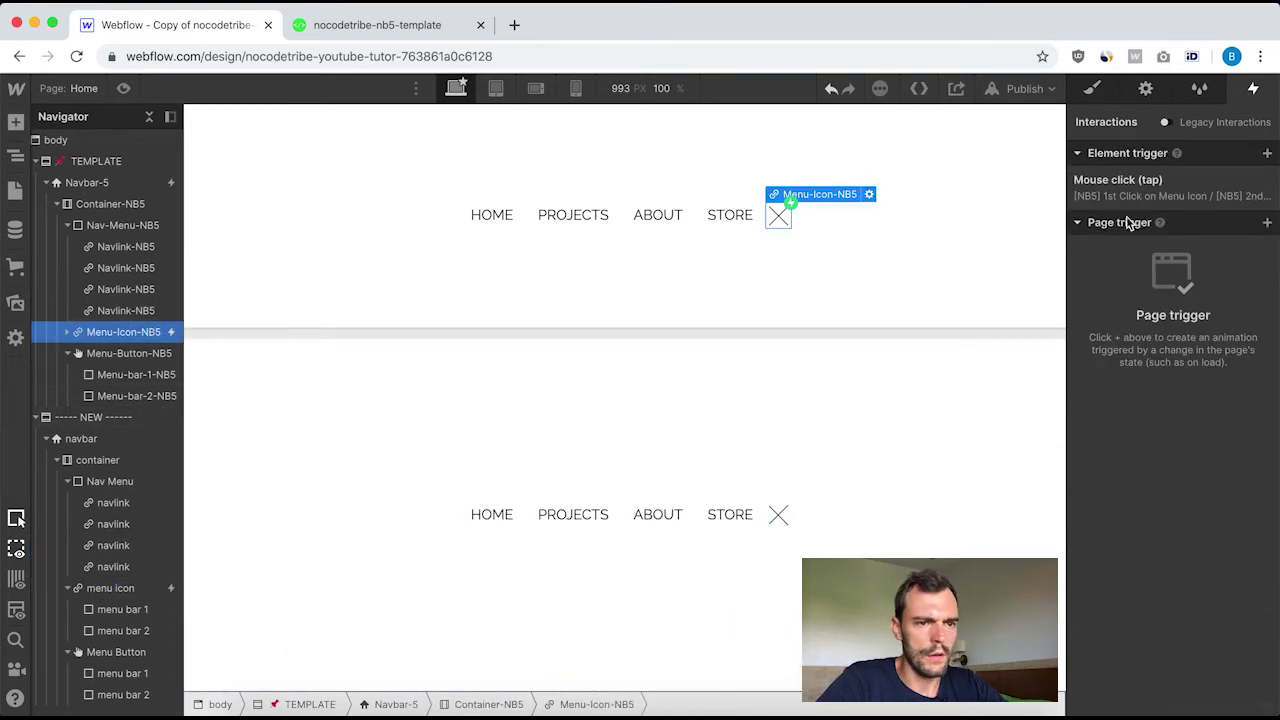
pyautogui.click(1153, 197)
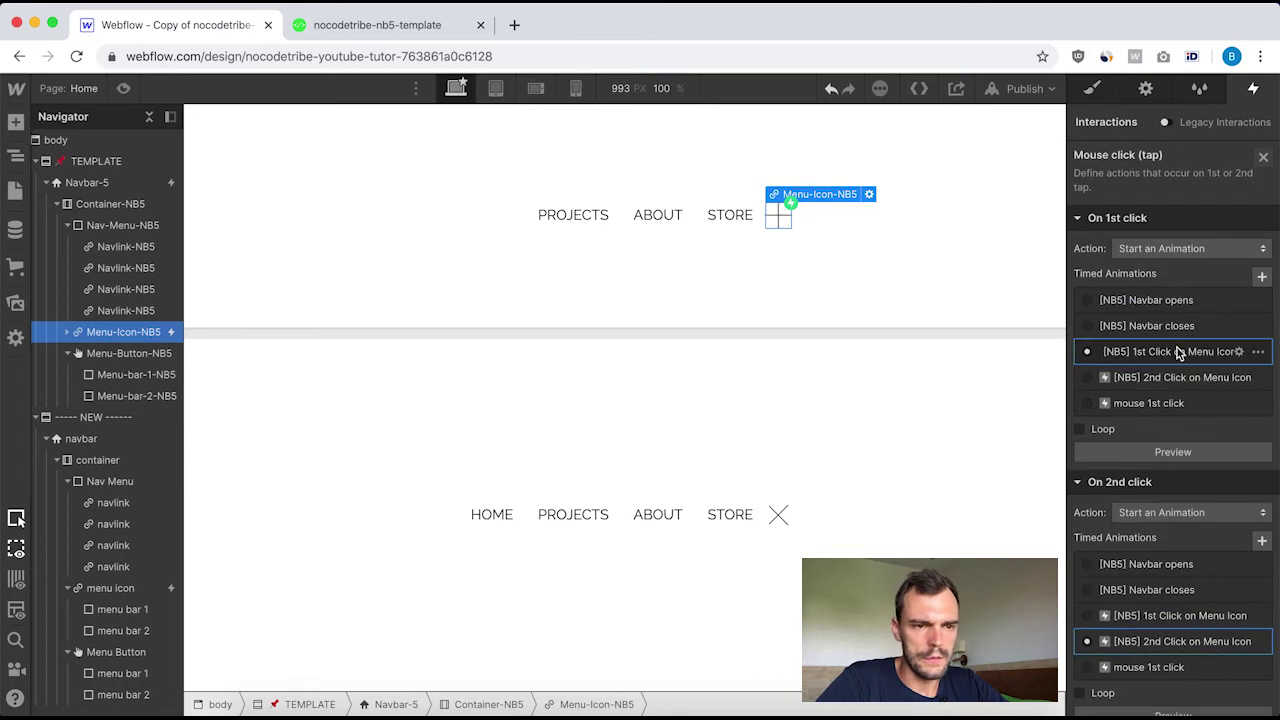
pyautogui.click(1178, 352)
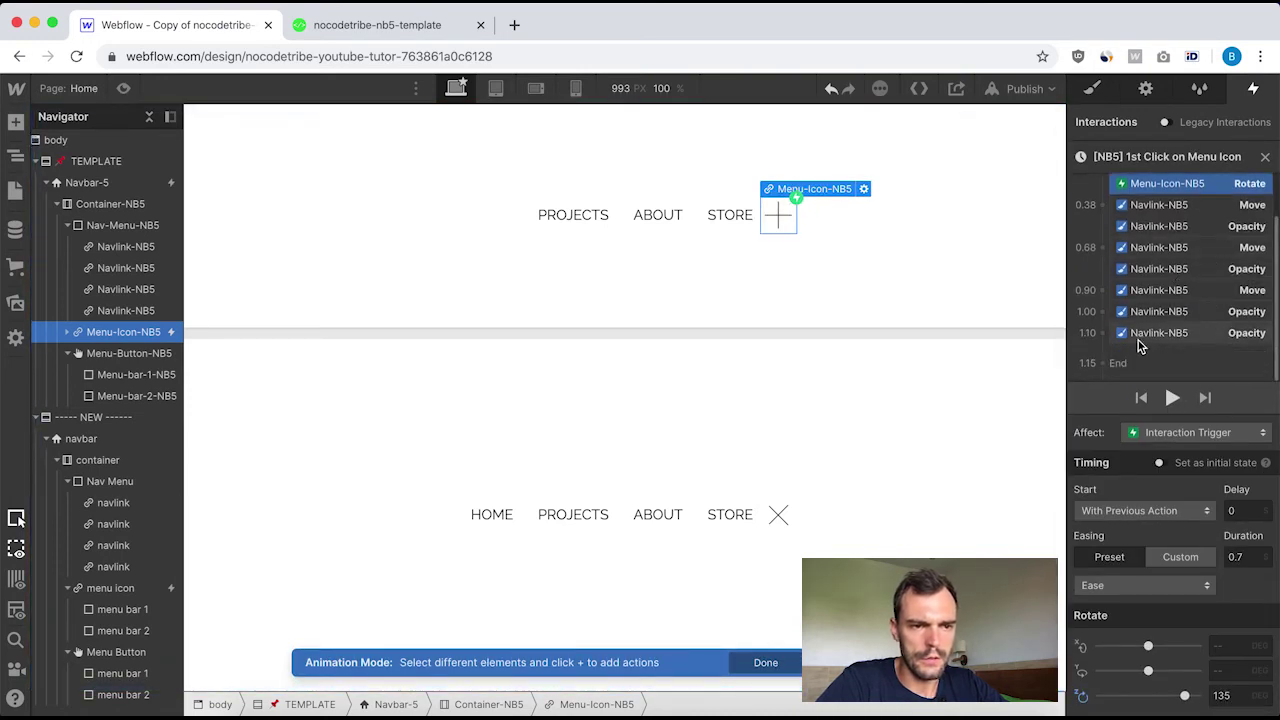
pyautogui.click(1165, 334)
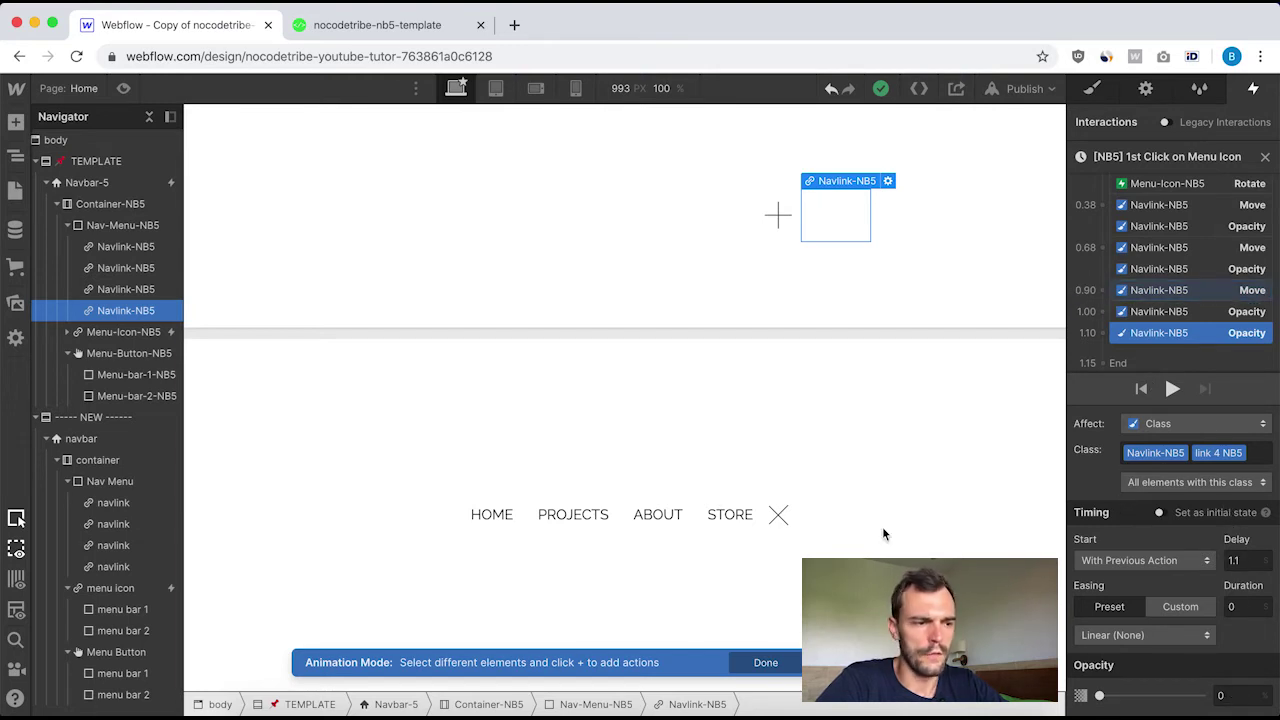
pyautogui.click(104, 590)
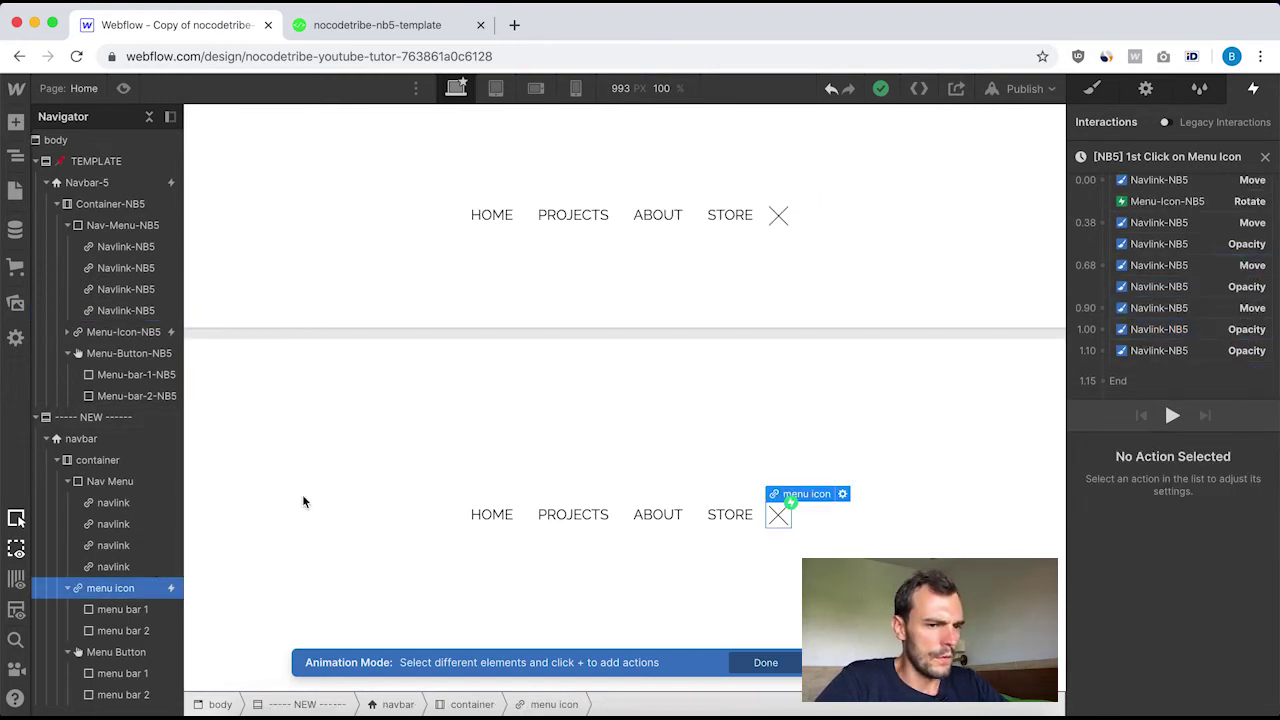
# Reopen the new menu icon's mouse 1st click animation with the fourth navlink targeted.
pyautogui.click(1265, 157)
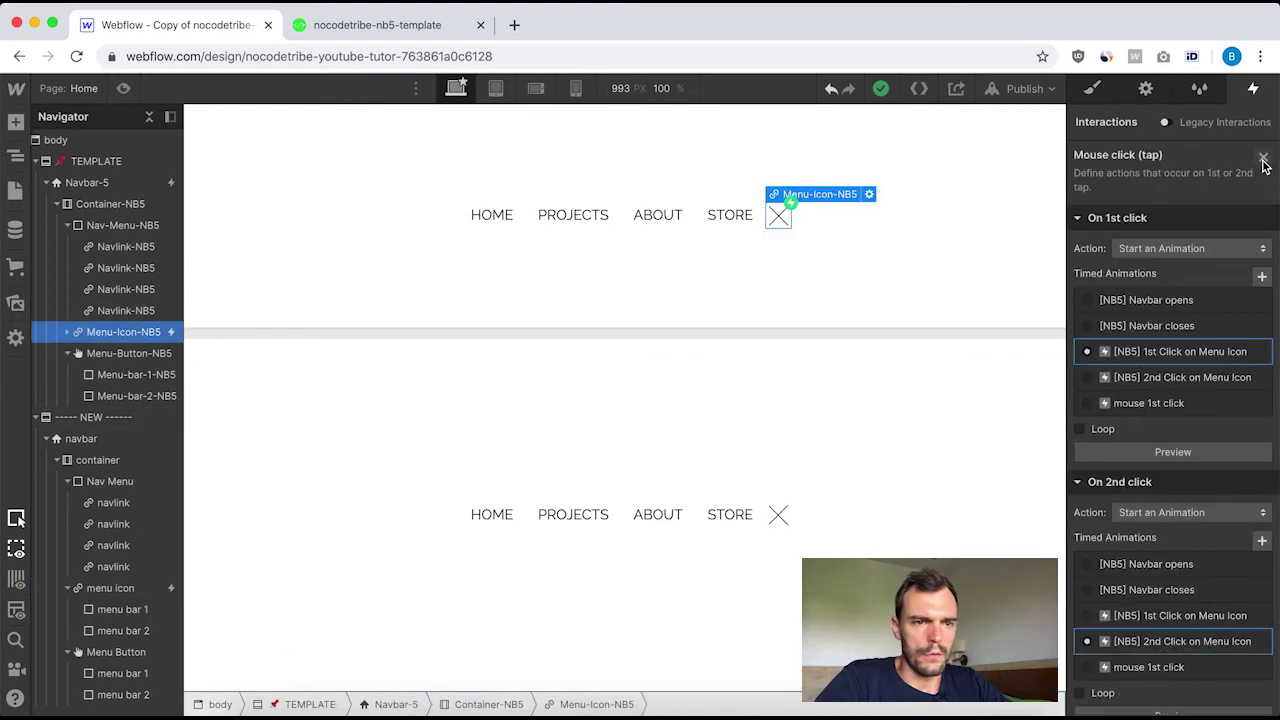
pyautogui.click(128, 589)
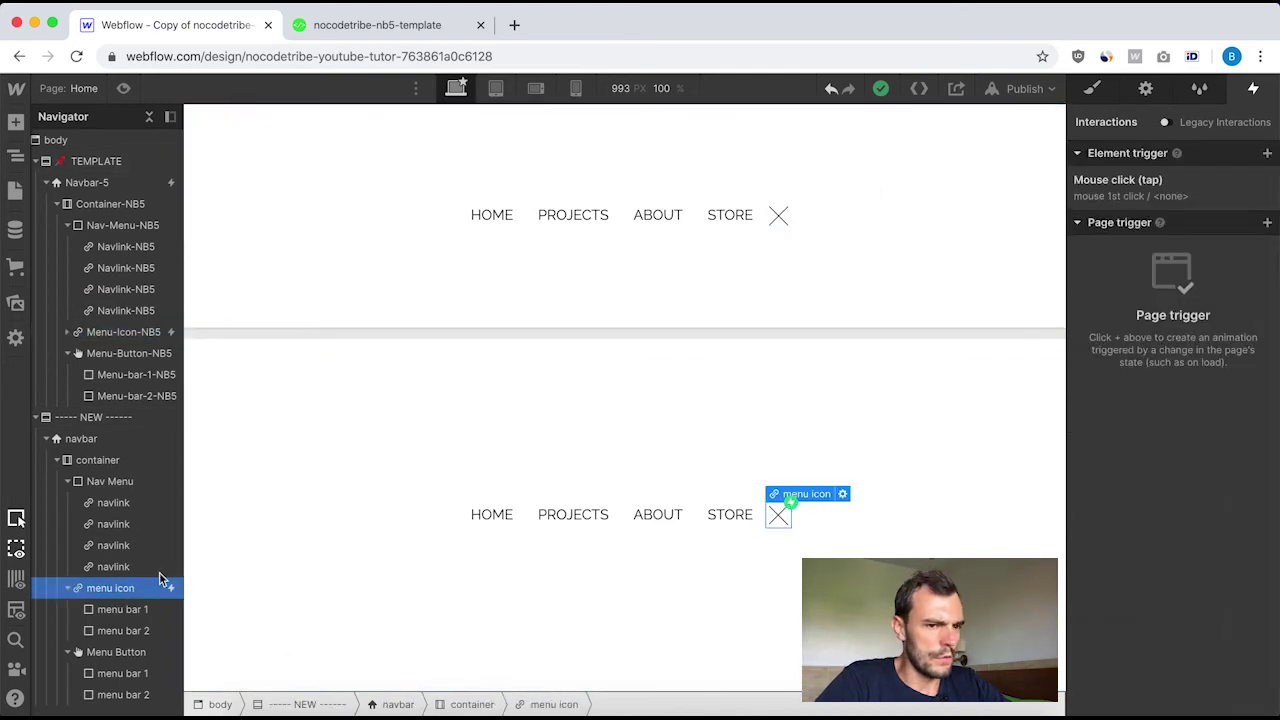
pyautogui.click(1136, 186)
pyautogui.click(1152, 403)
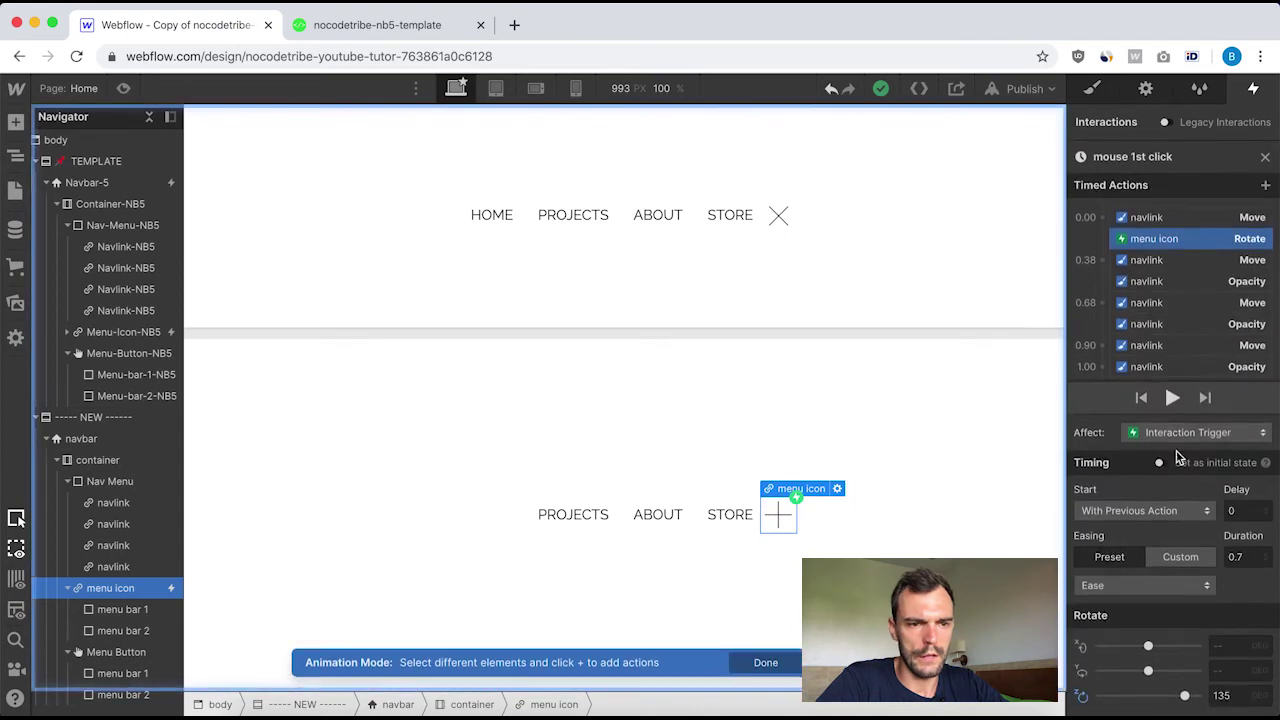
pyautogui.scroll(-1, 1187, 299)
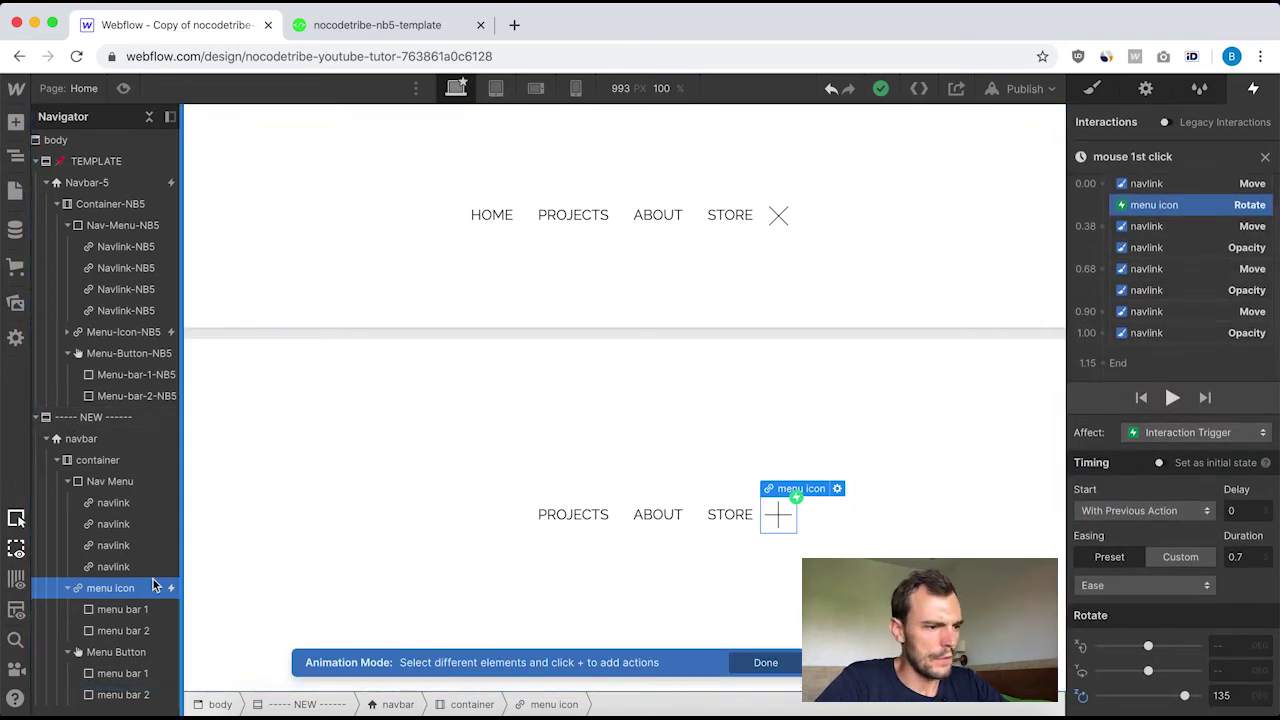
pyautogui.click(112, 567)
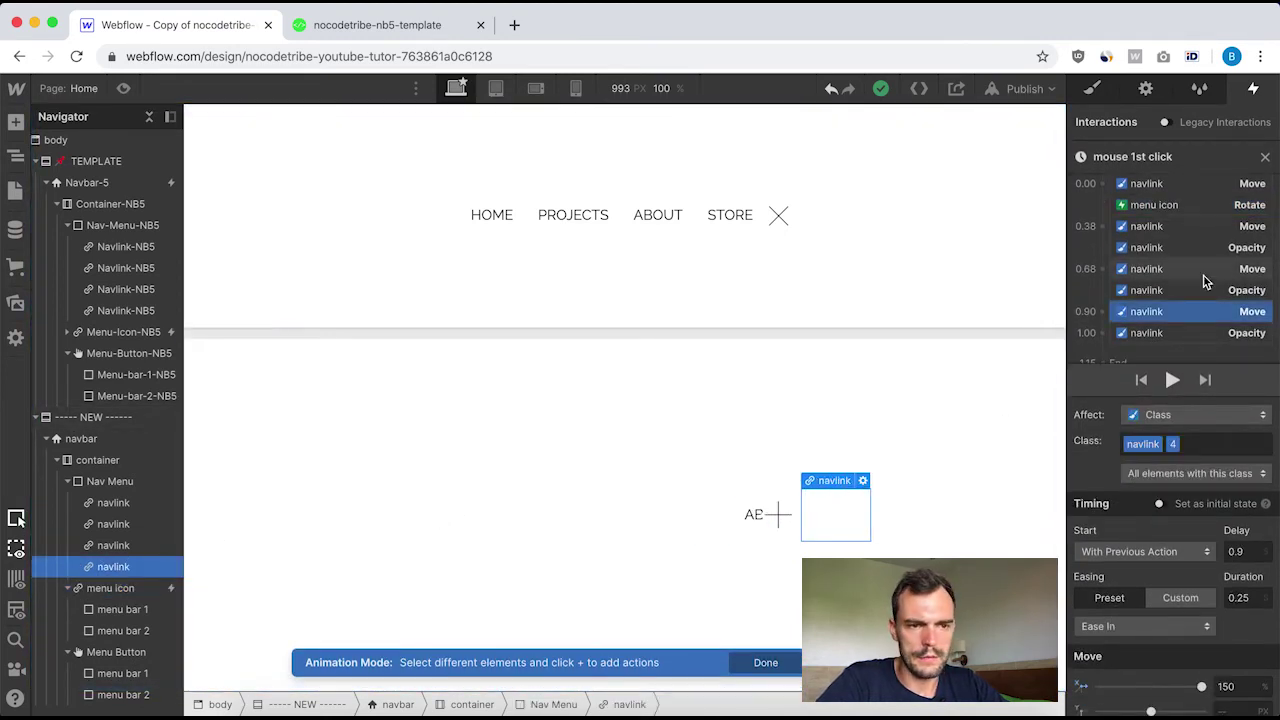
# Add an instant fade to 0 opacity for the fourth navlink at 1.1 s and preview it.
pyautogui.moveTo(1160, 333); pyautogui.dragTo(1104, 316)
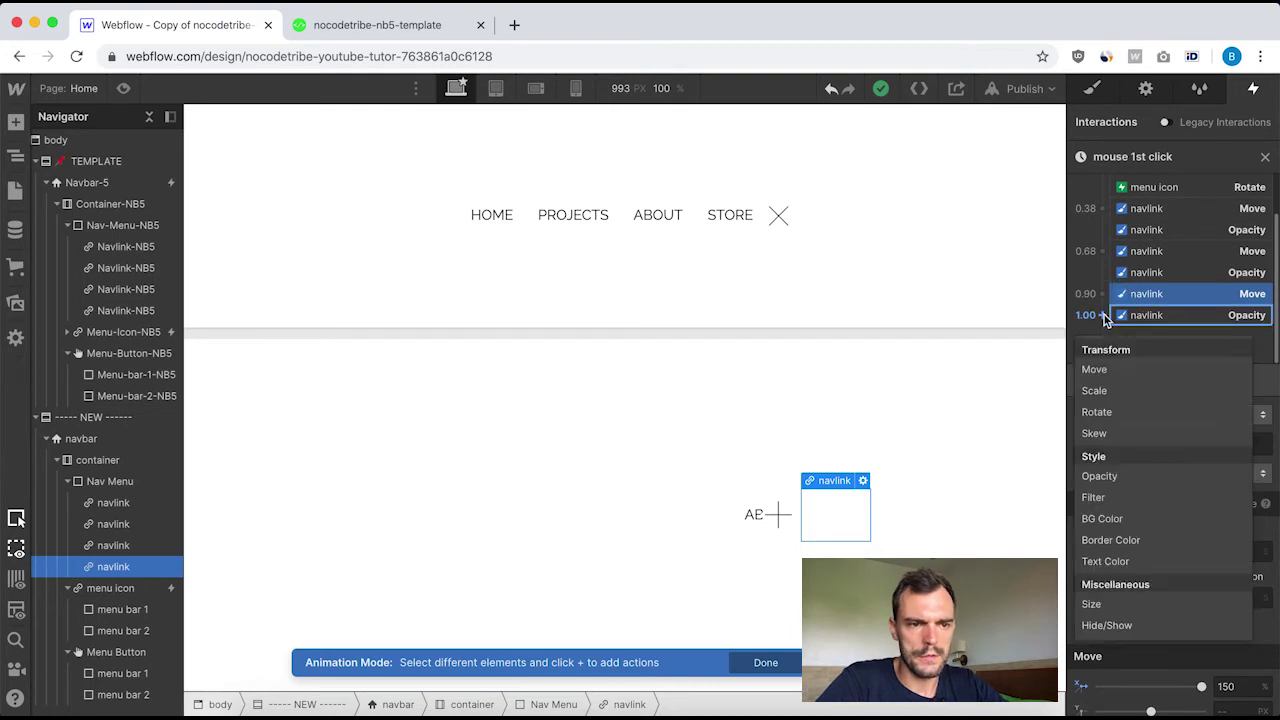
pyautogui.click(1117, 481)
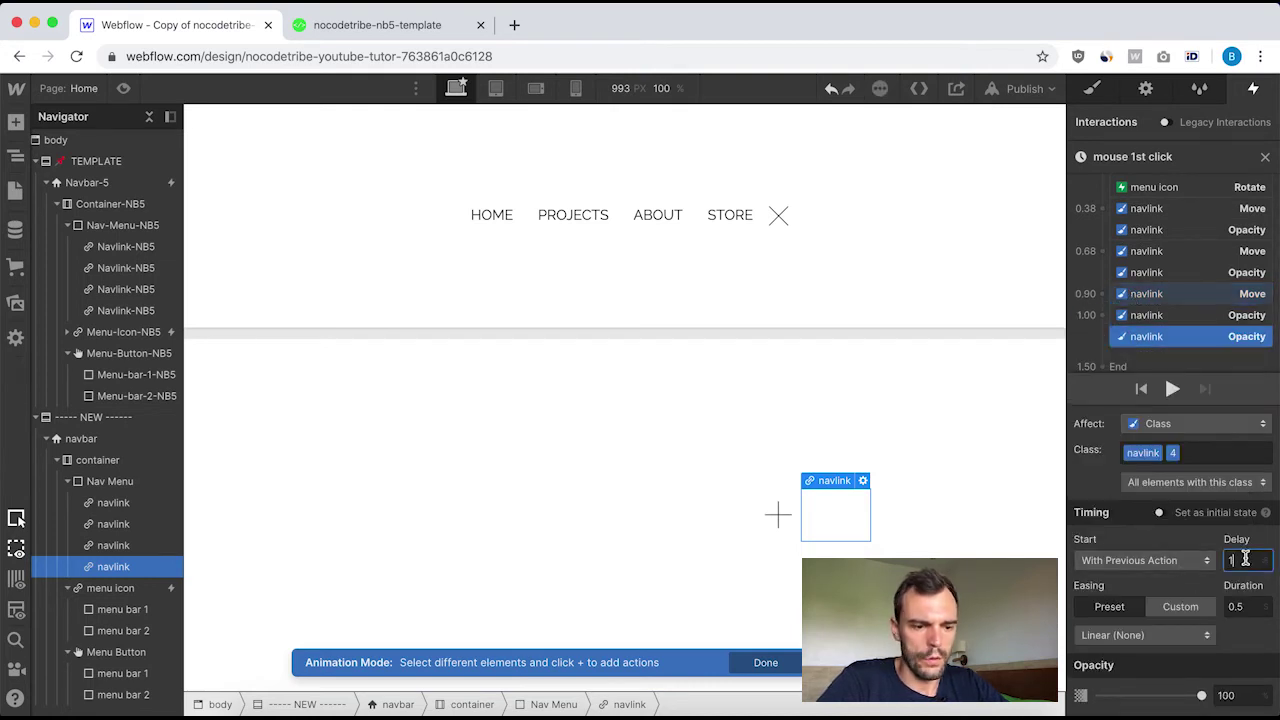
pyautogui.click(1251, 600)
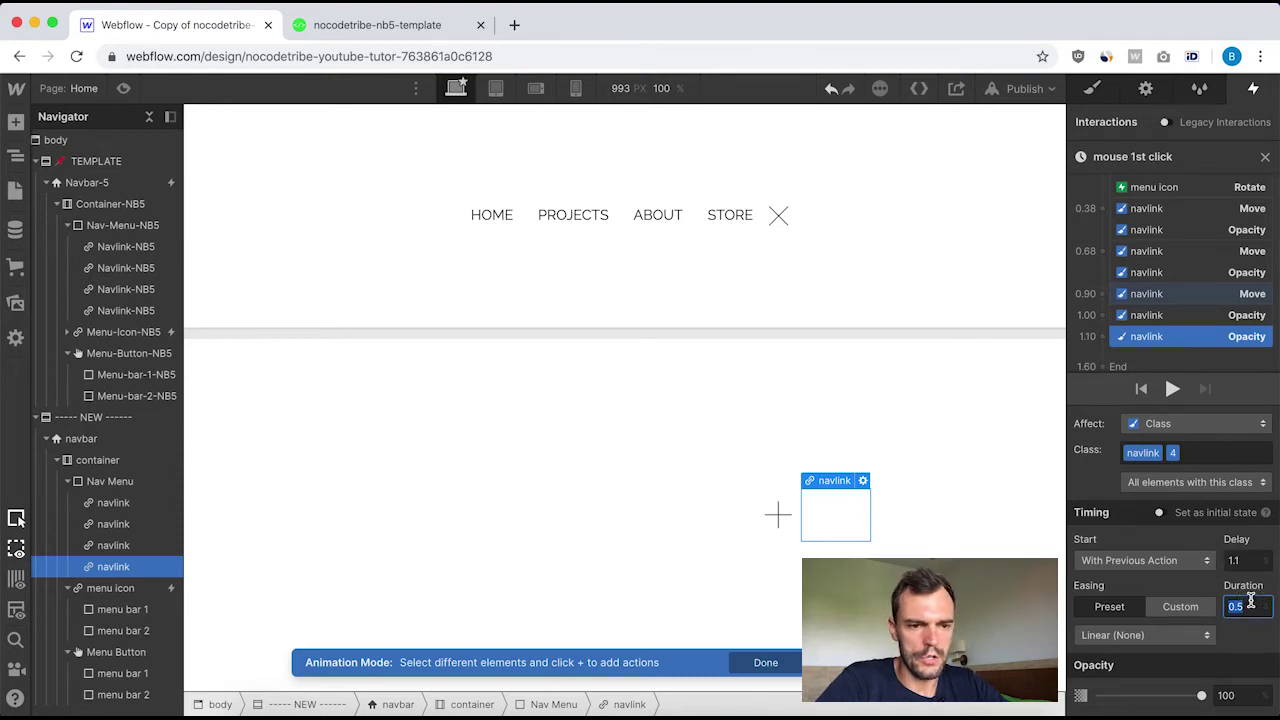
pyautogui.click(1230, 694)
pyautogui.write('0')
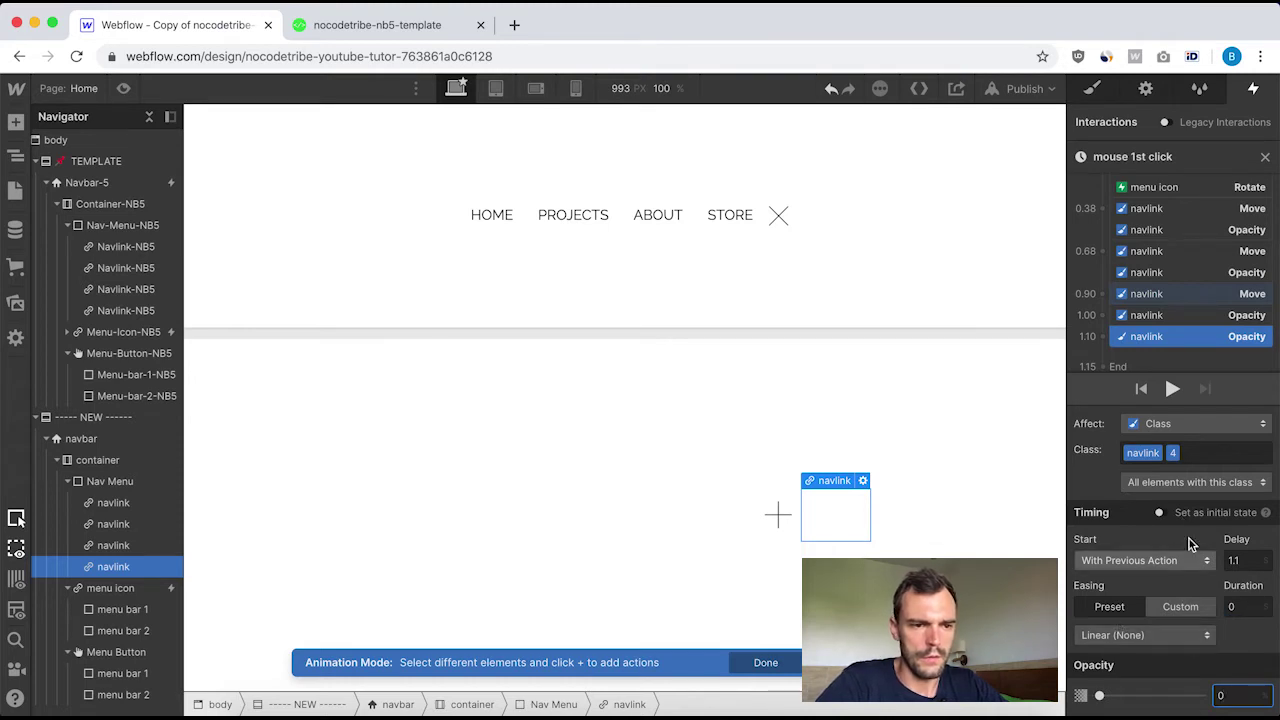
pyautogui.click(1173, 392)
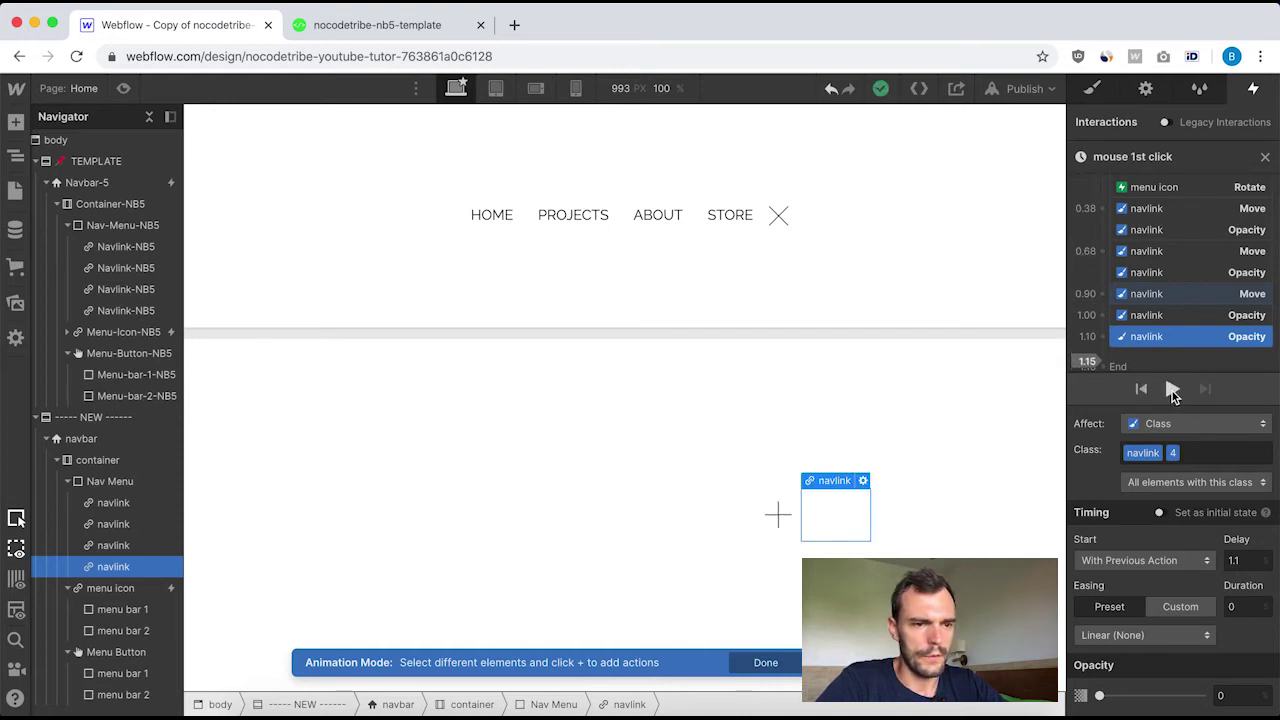
pyautogui.click(1173, 390)
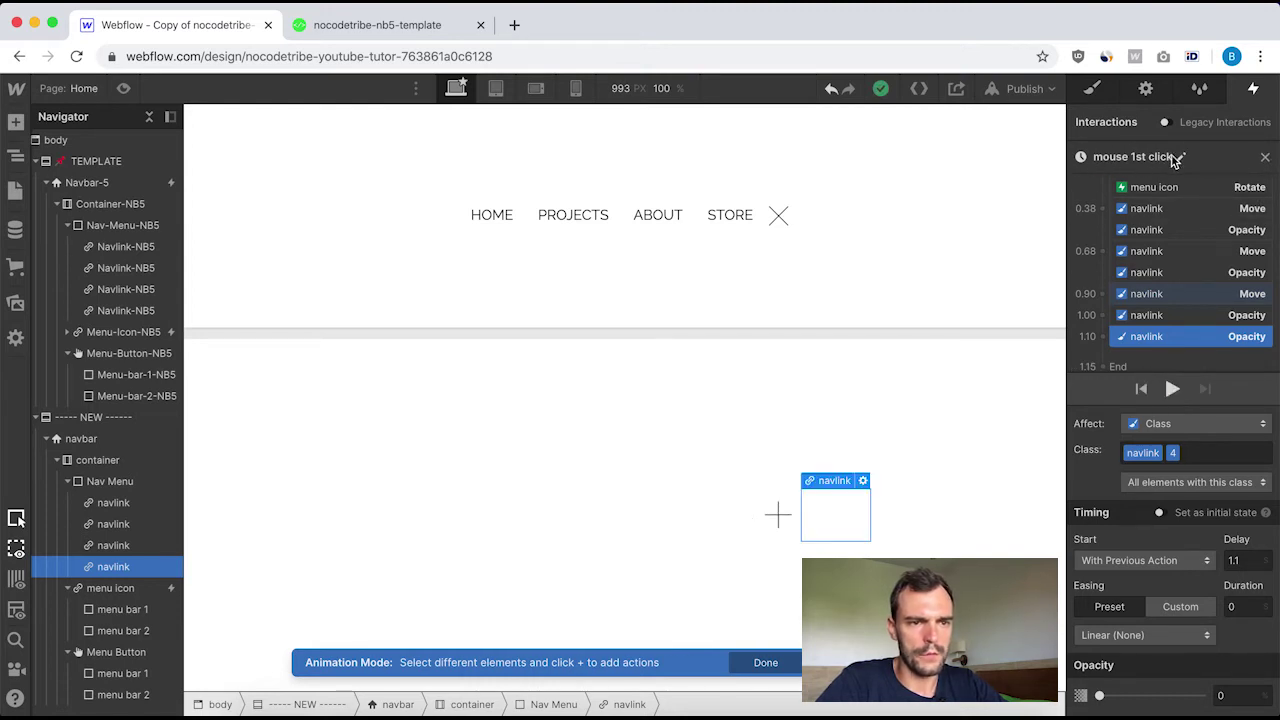
# Open Menu-Icon-NB5's [NB5] 2nd Click on Menu Icon animation and look over its actions.
pyautogui.click(1266, 160)
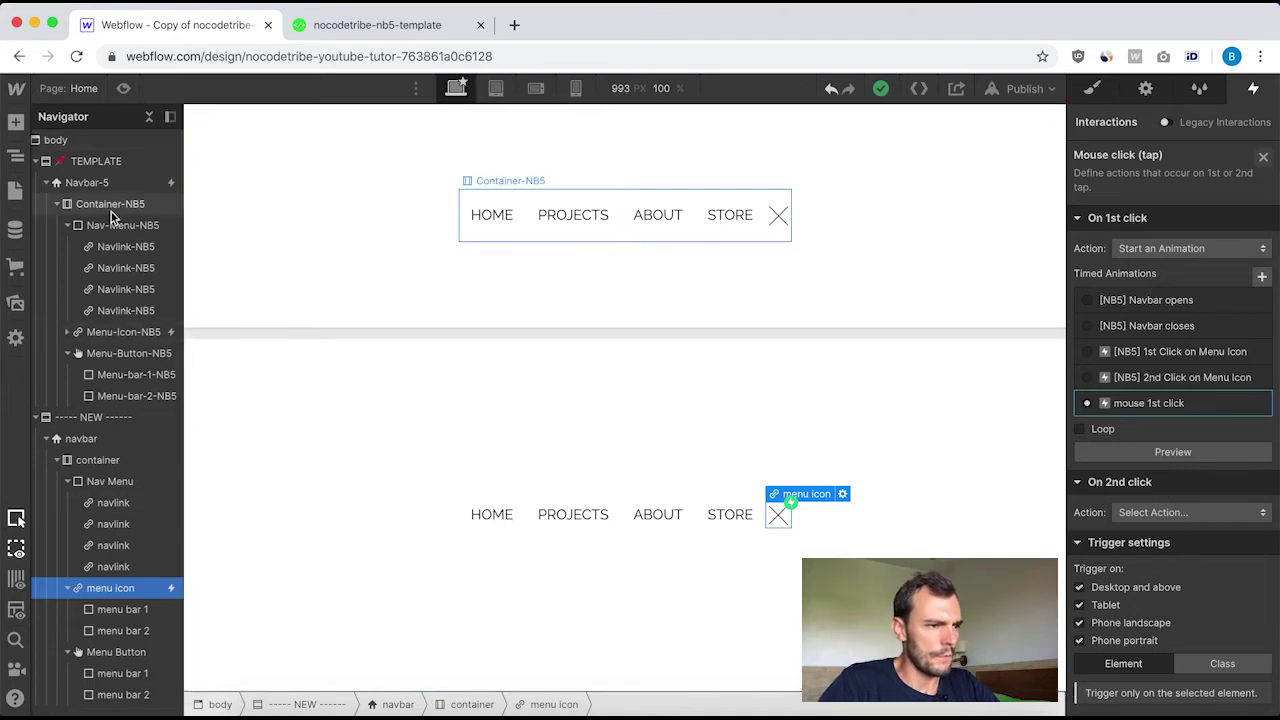
pyautogui.click(102, 332)
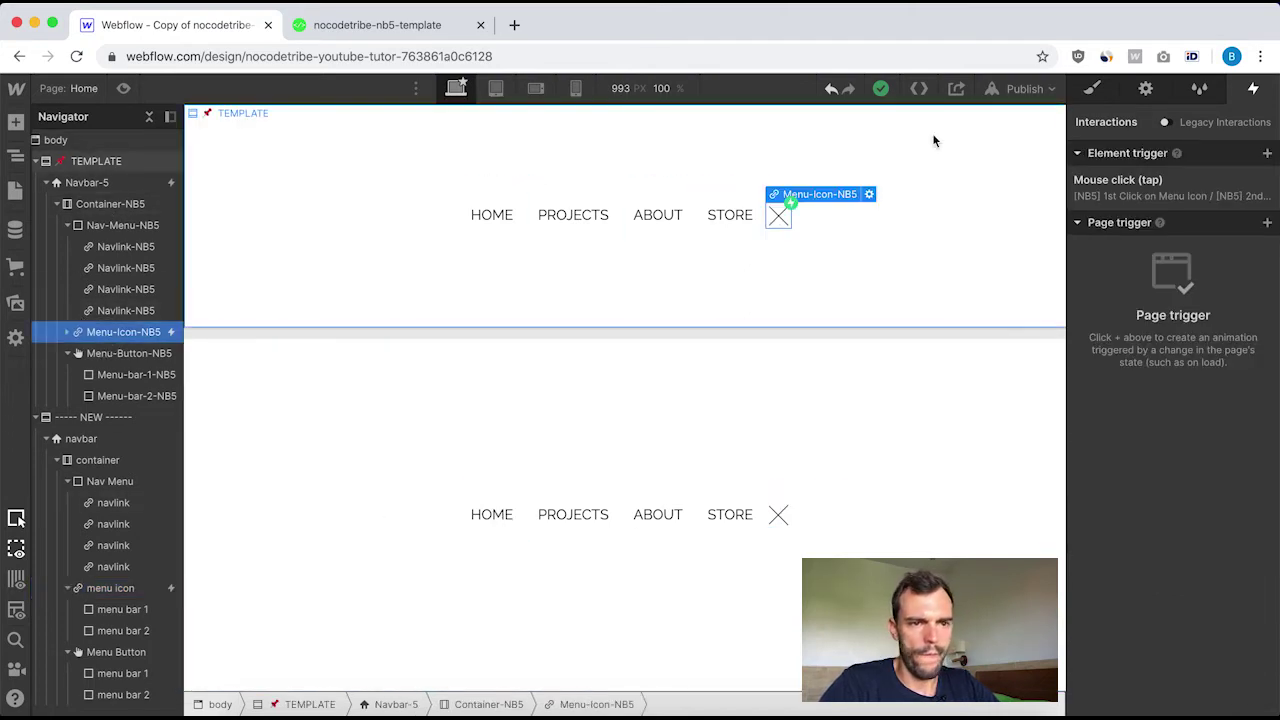
pyautogui.click(1132, 187)
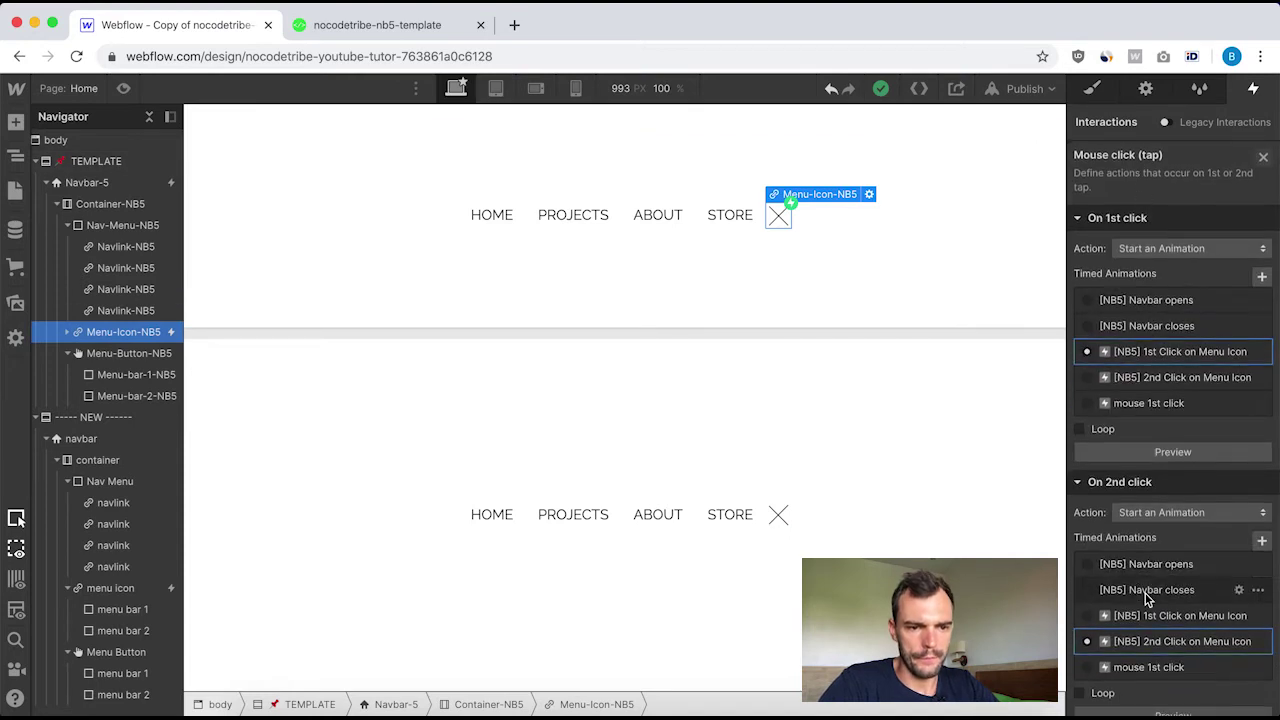
pyautogui.click(1170, 645)
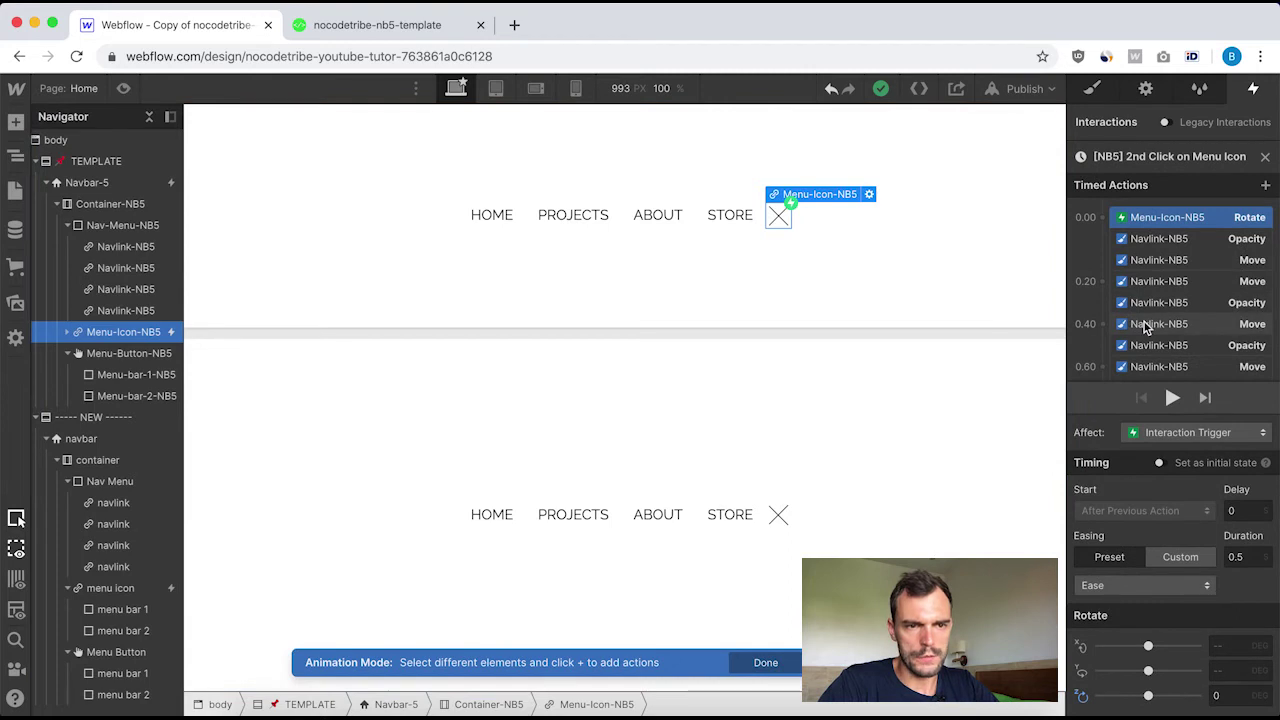
pyautogui.scroll(-2, 1160, 320)
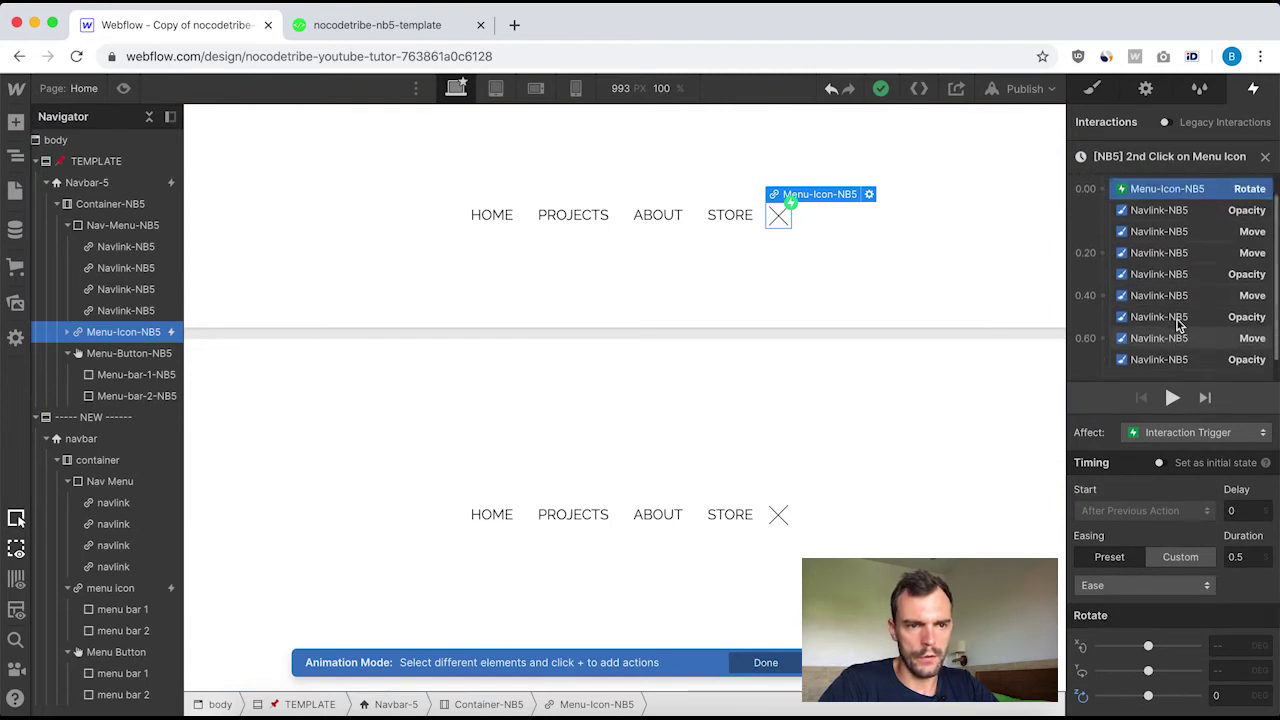
pyautogui.scroll(2, 1180, 323)
pyautogui.scroll(-2, 1114, 248)
pyautogui.scroll(2, 1187, 243)
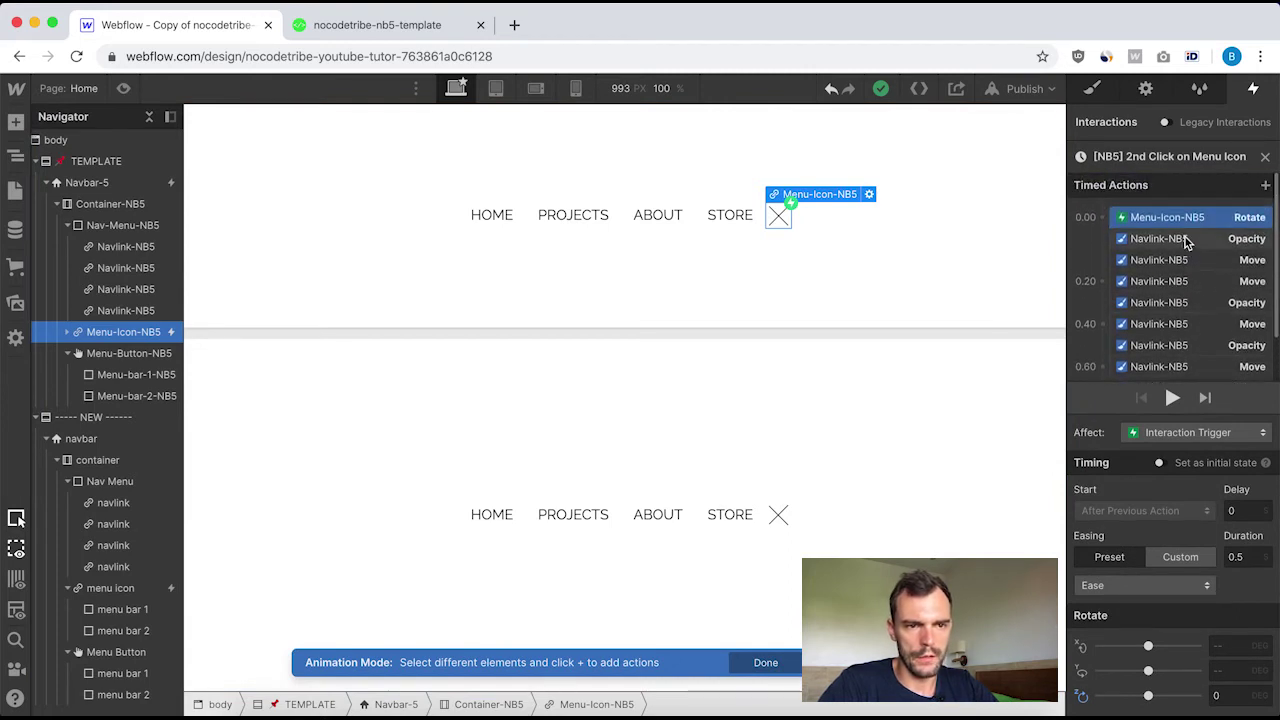
pyautogui.scroll(-2, 1180, 300)
pyautogui.scroll(2, 1185, 234)
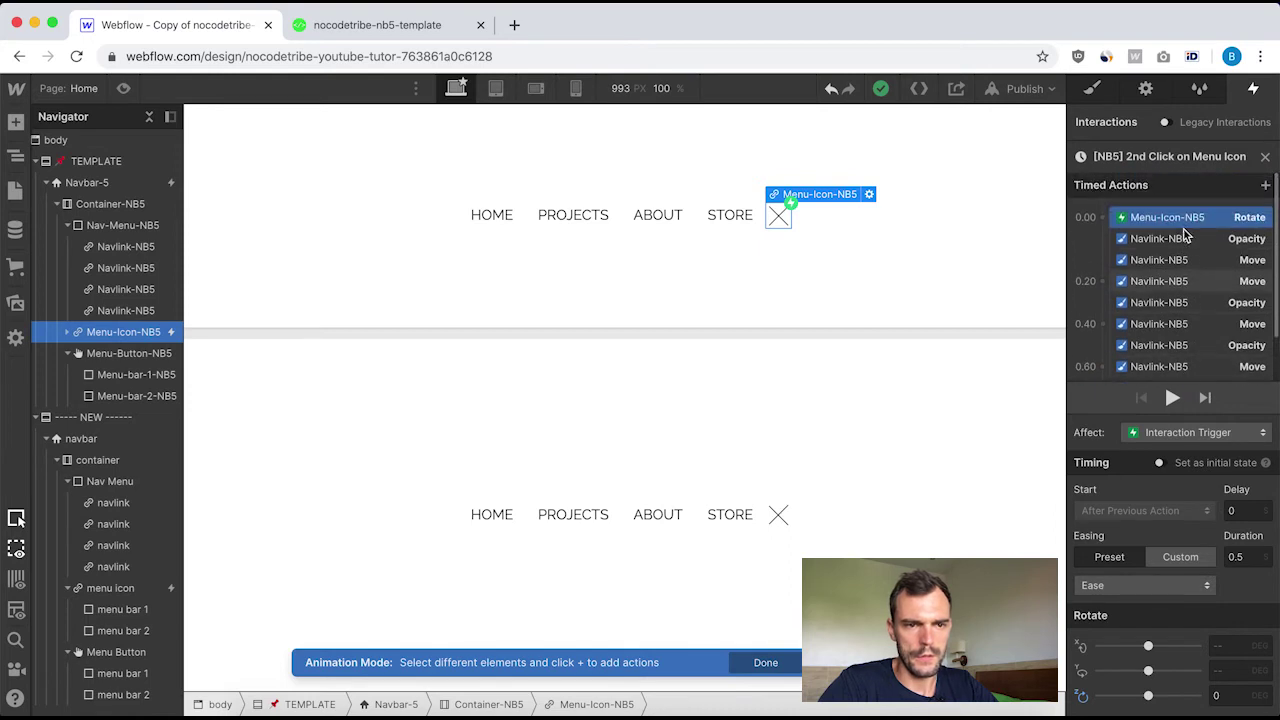
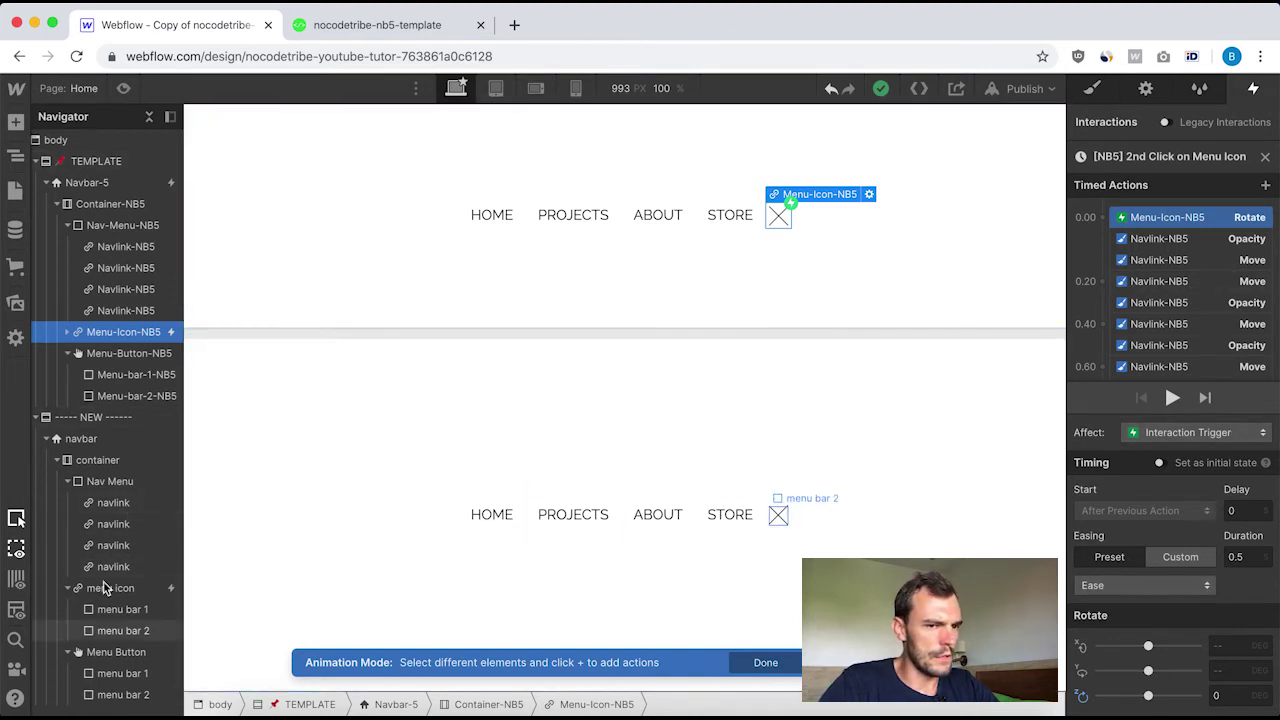
# Make the new menu icon's second click start a new animation named 'mouse 2nd click'.
pyautogui.click(1266, 159)
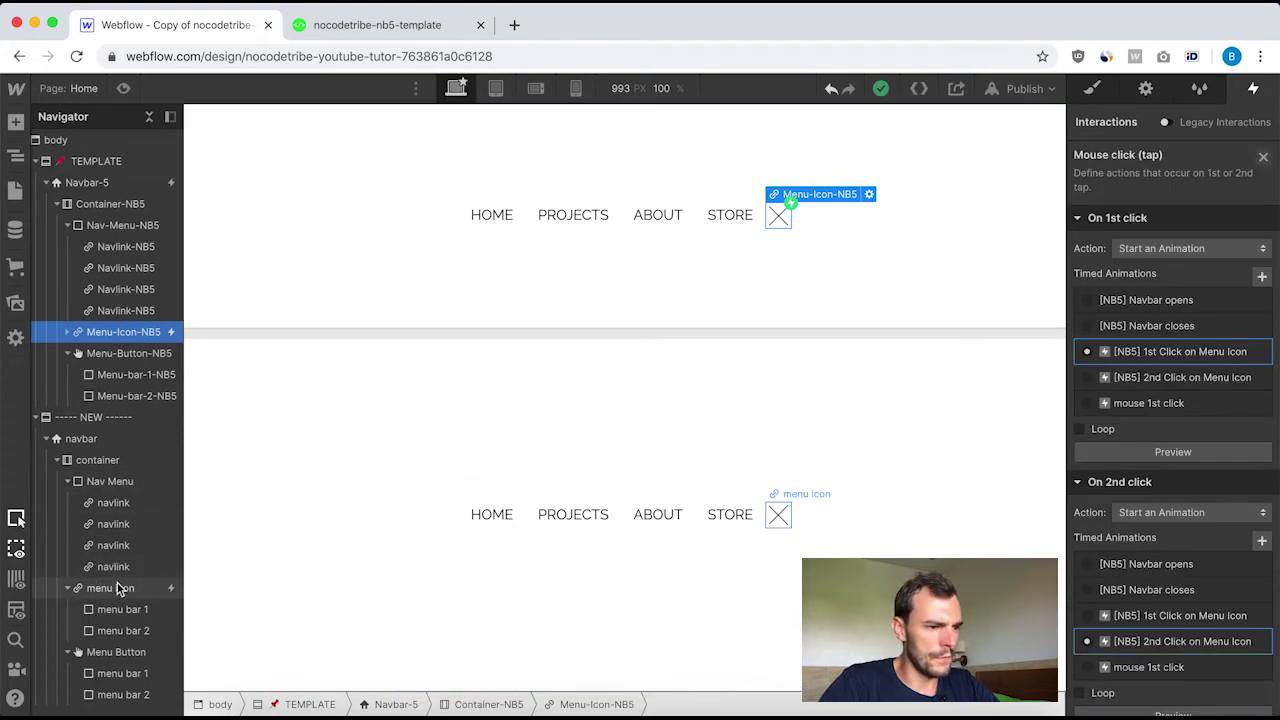
pyautogui.click(118, 589)
pyautogui.click(1130, 183)
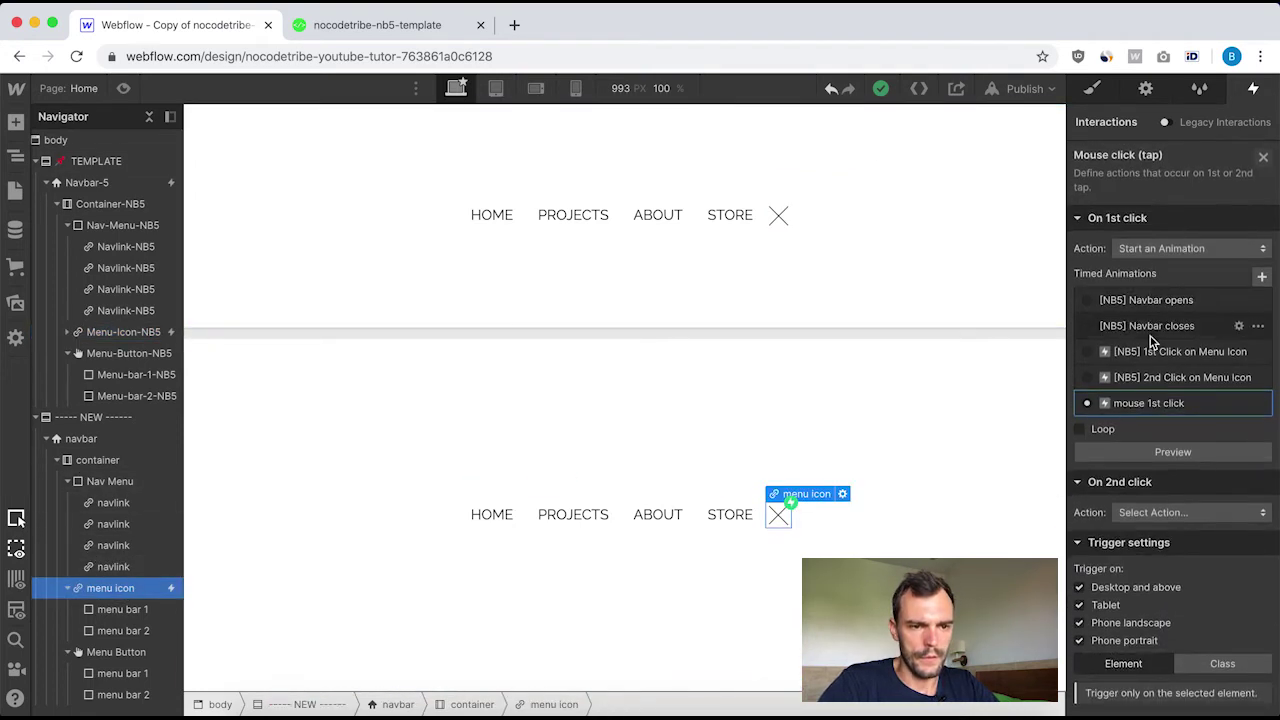
pyautogui.click(1222, 512)
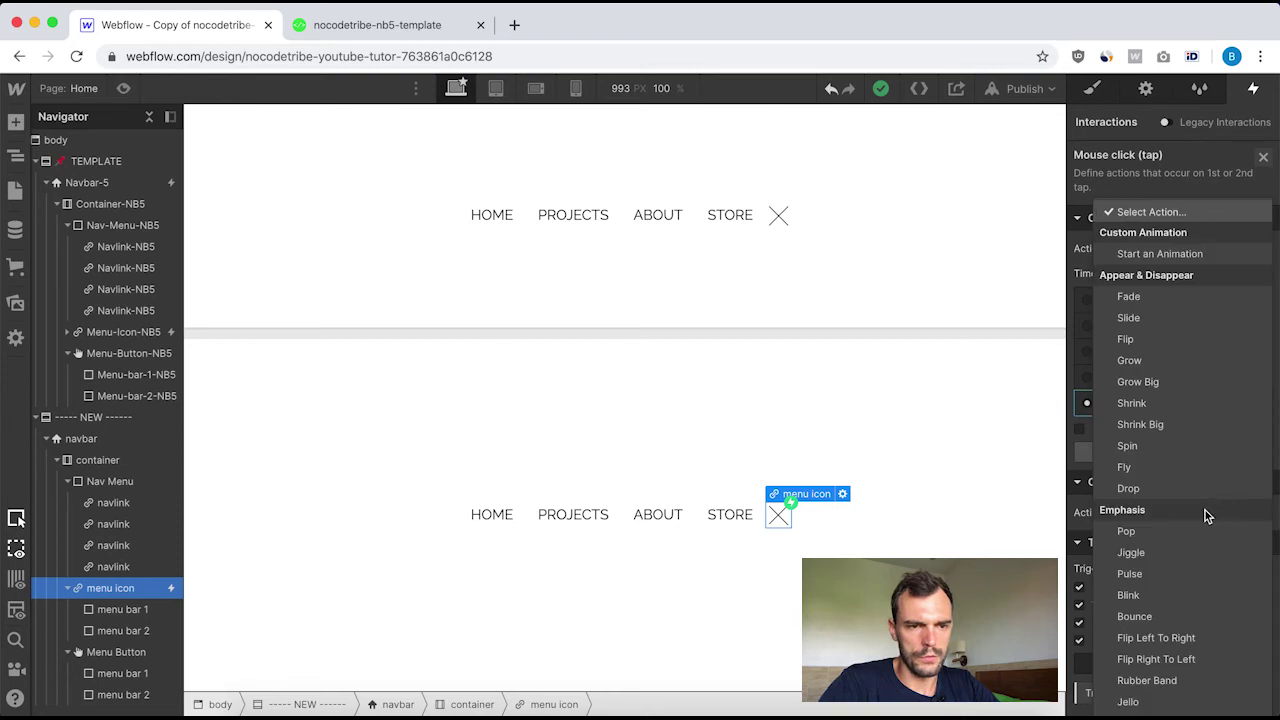
pyautogui.click(1178, 263)
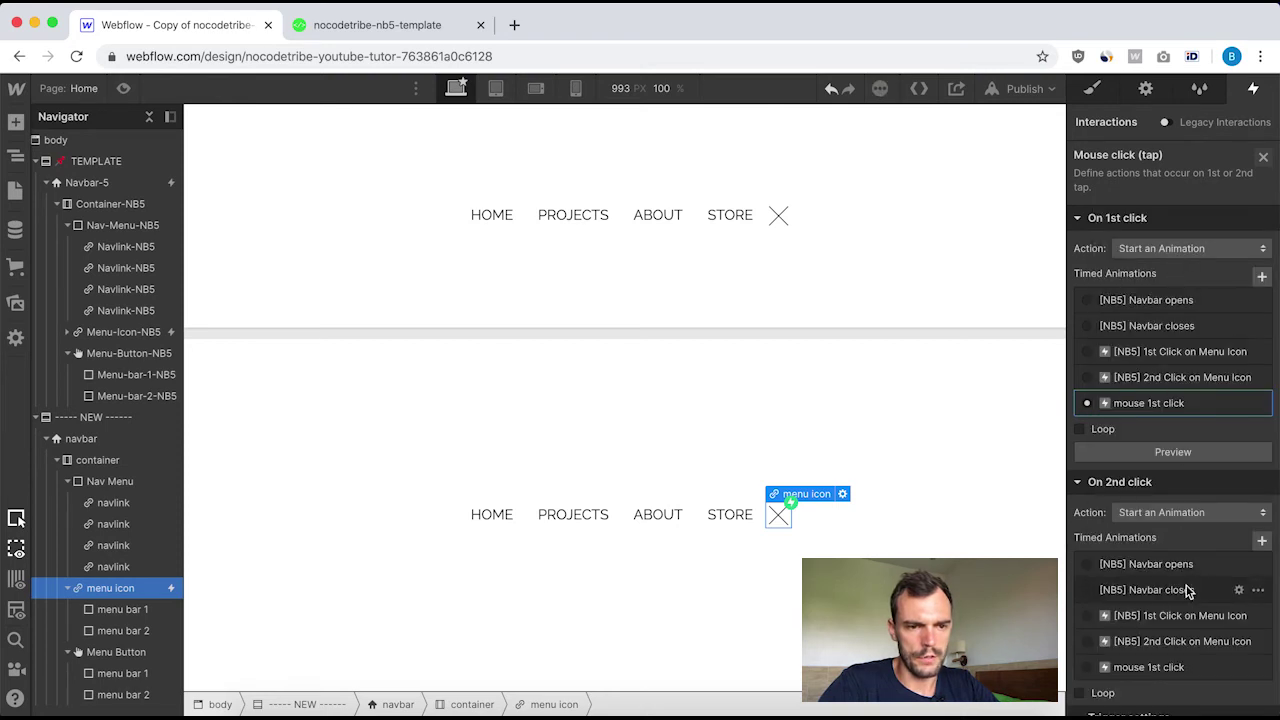
pyautogui.scroll(-1, 1180, 586)
pyautogui.click(1262, 488)
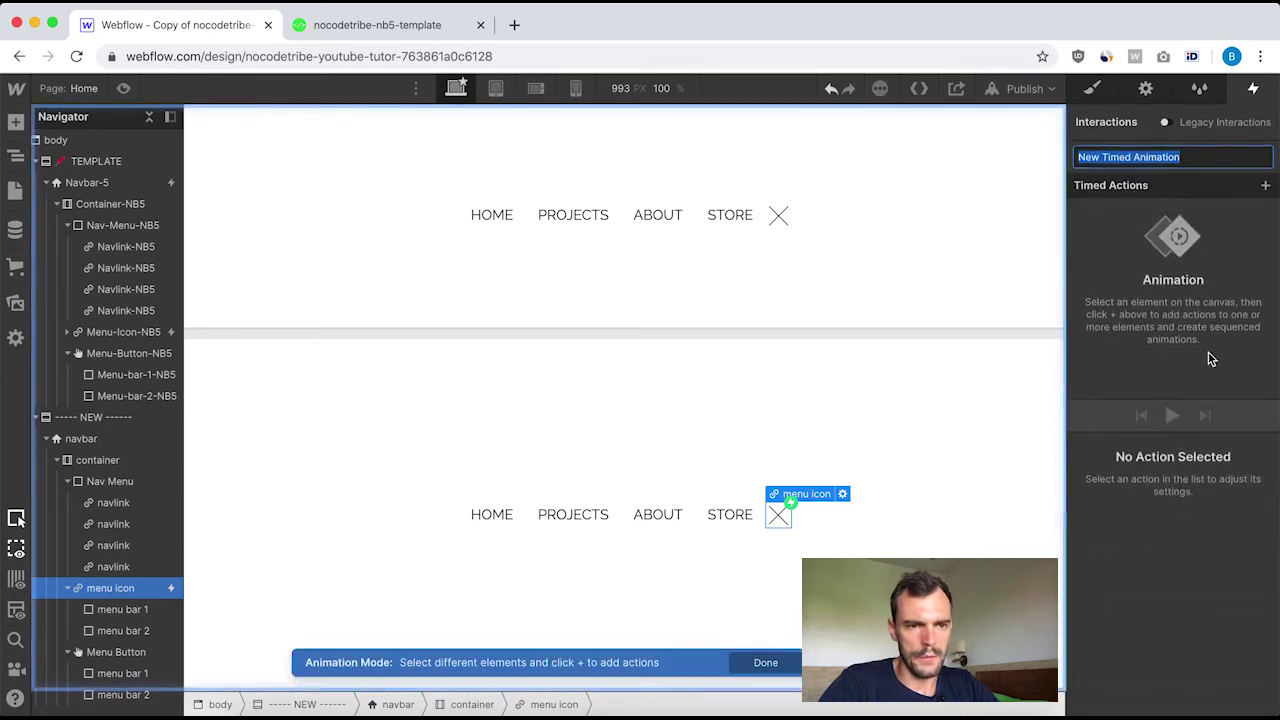
pyautogui.write('mouse 2nd click')
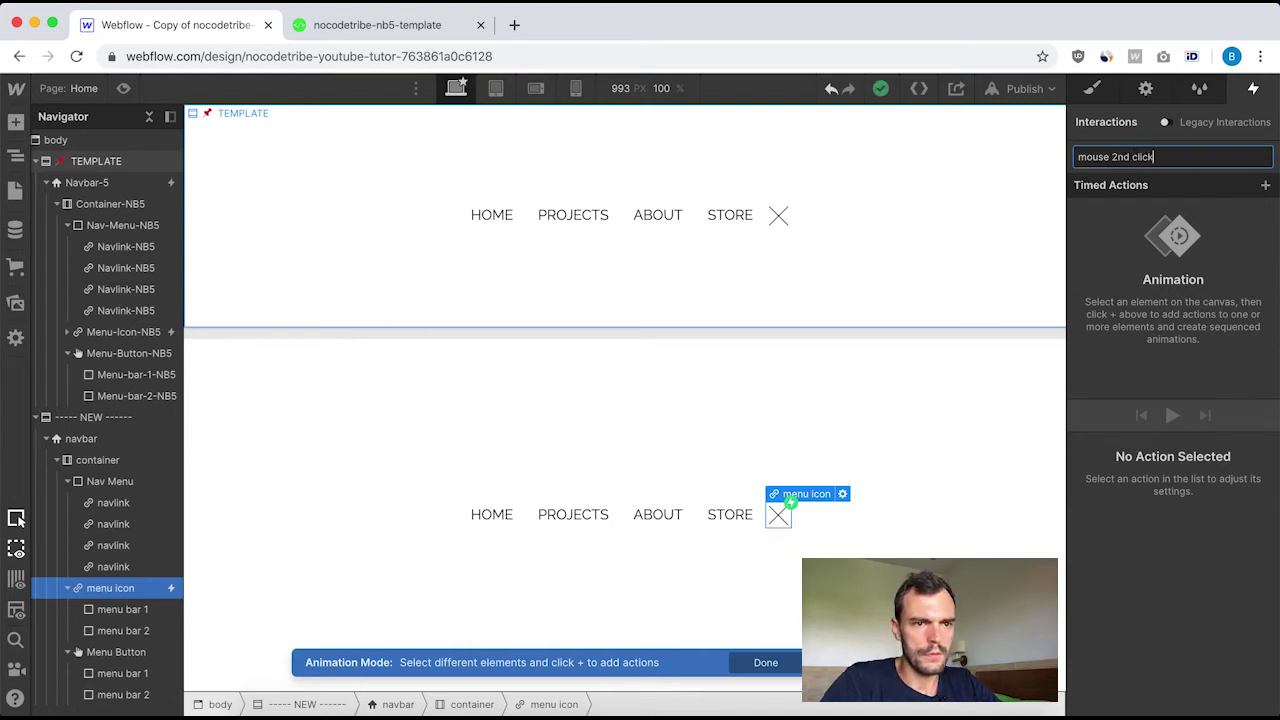
pyautogui.press('Return')
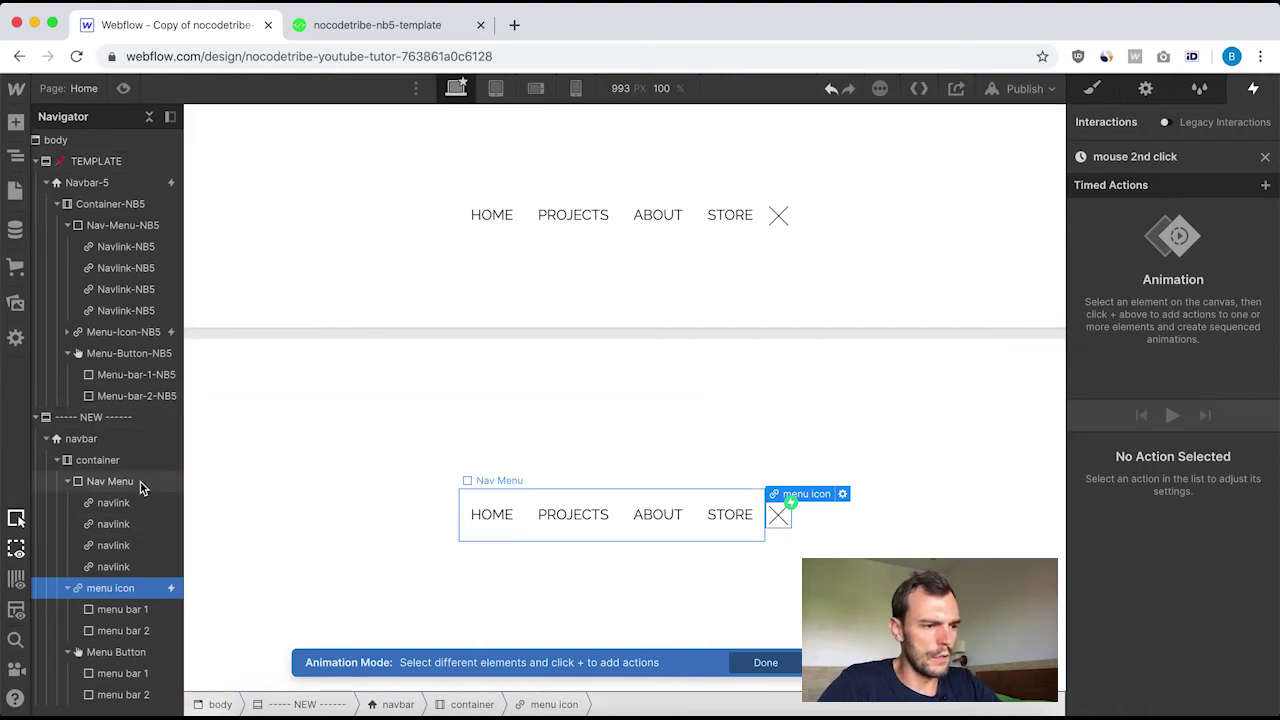
# Add a Rotate action with Ease easing and Z rotation 0 to the animation.
pyautogui.click(1266, 188)
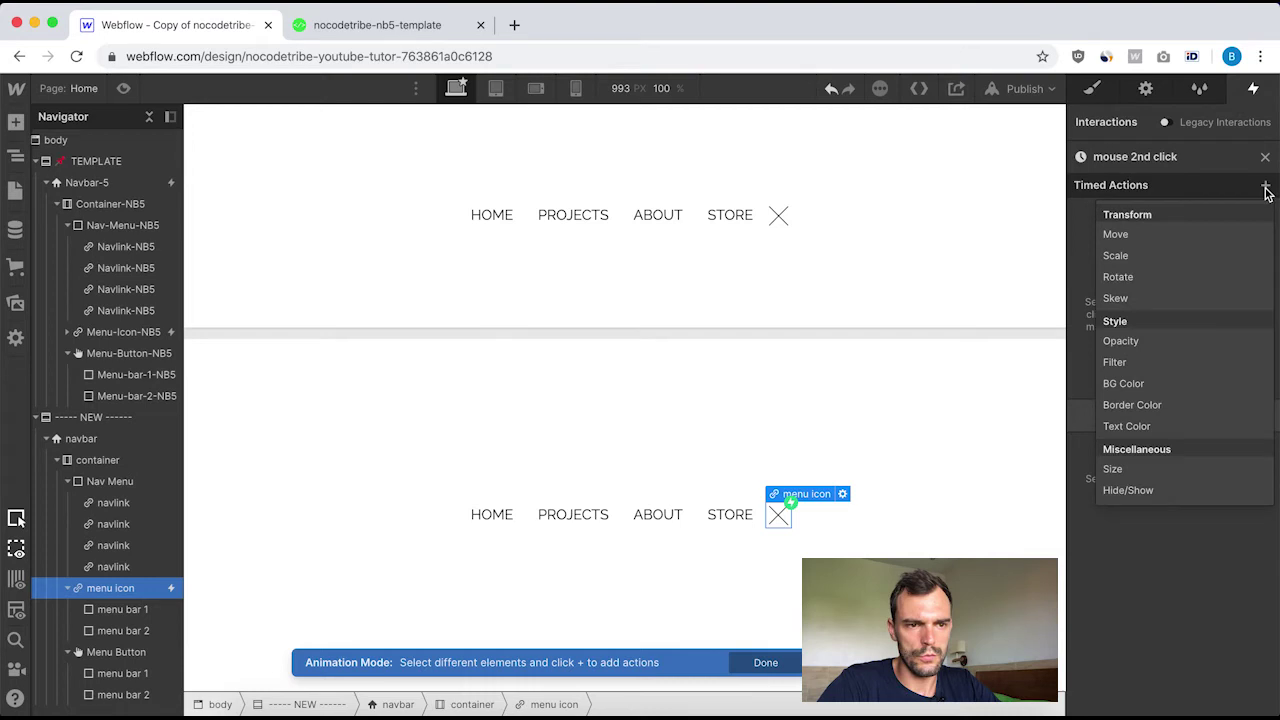
pyautogui.click(1142, 277)
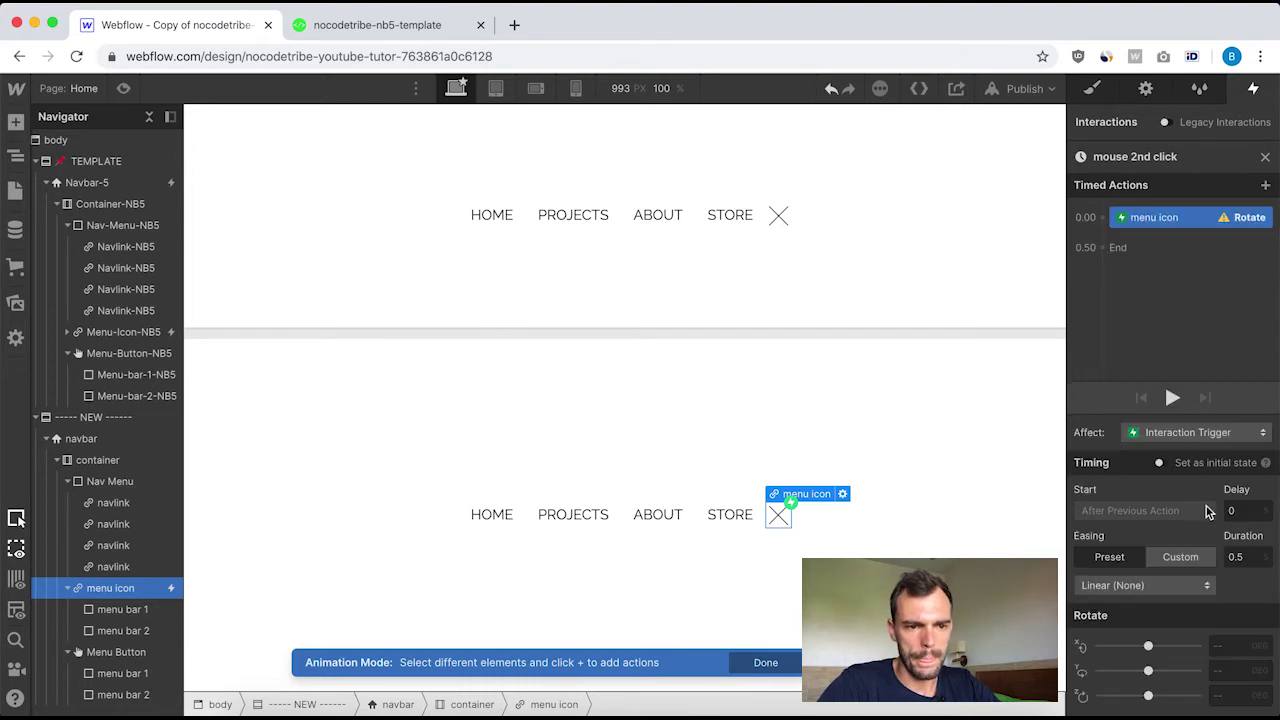
pyautogui.click(1176, 584)
pyautogui.click(1092, 130)
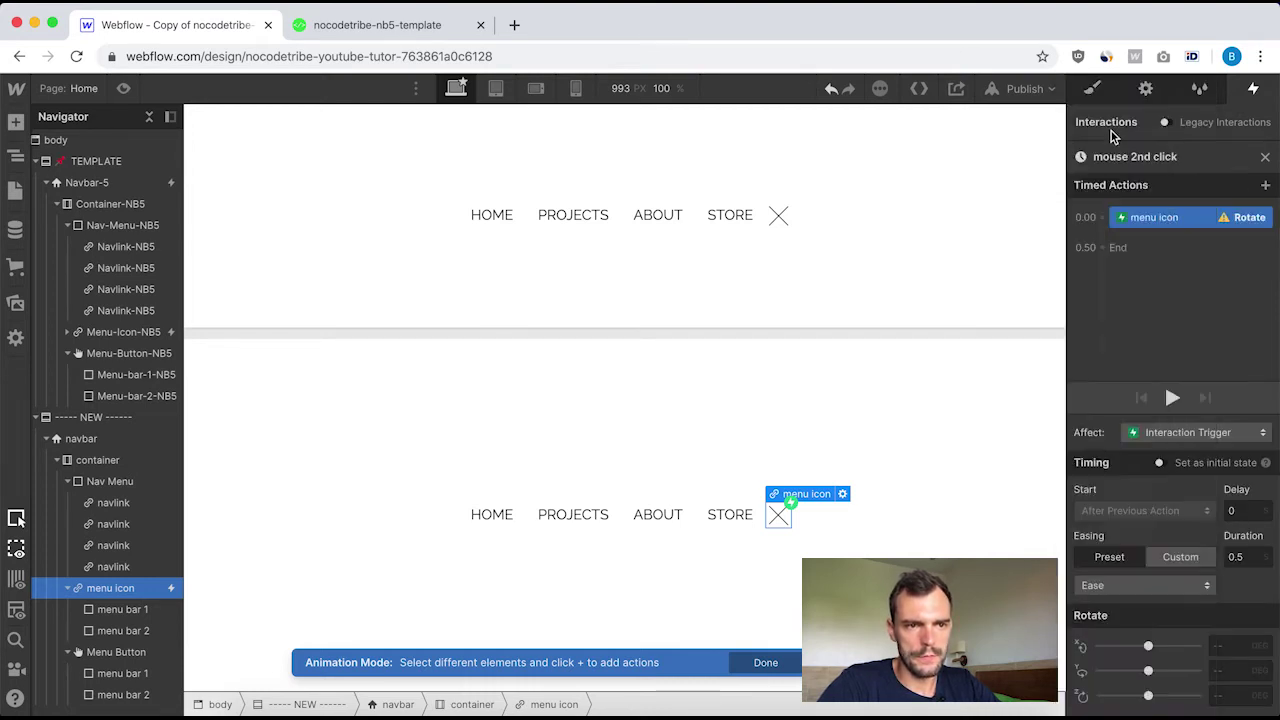
pyautogui.click(1236, 697)
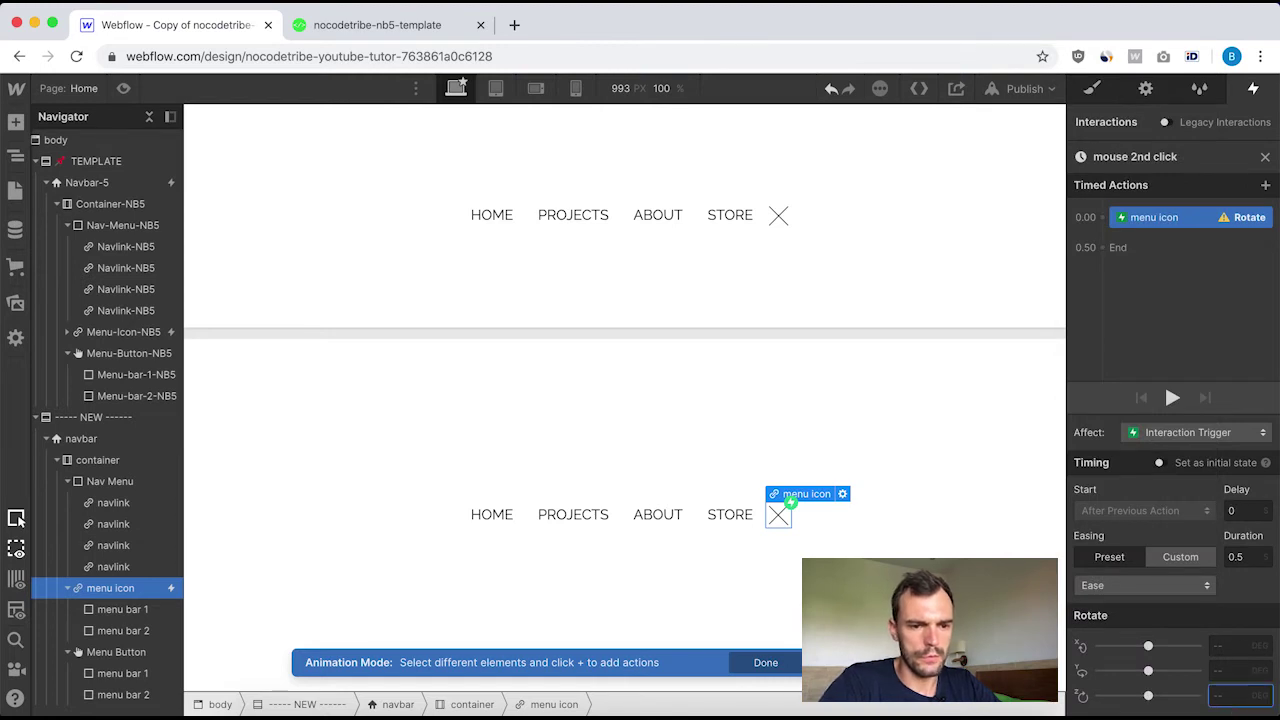
pyautogui.write('0')
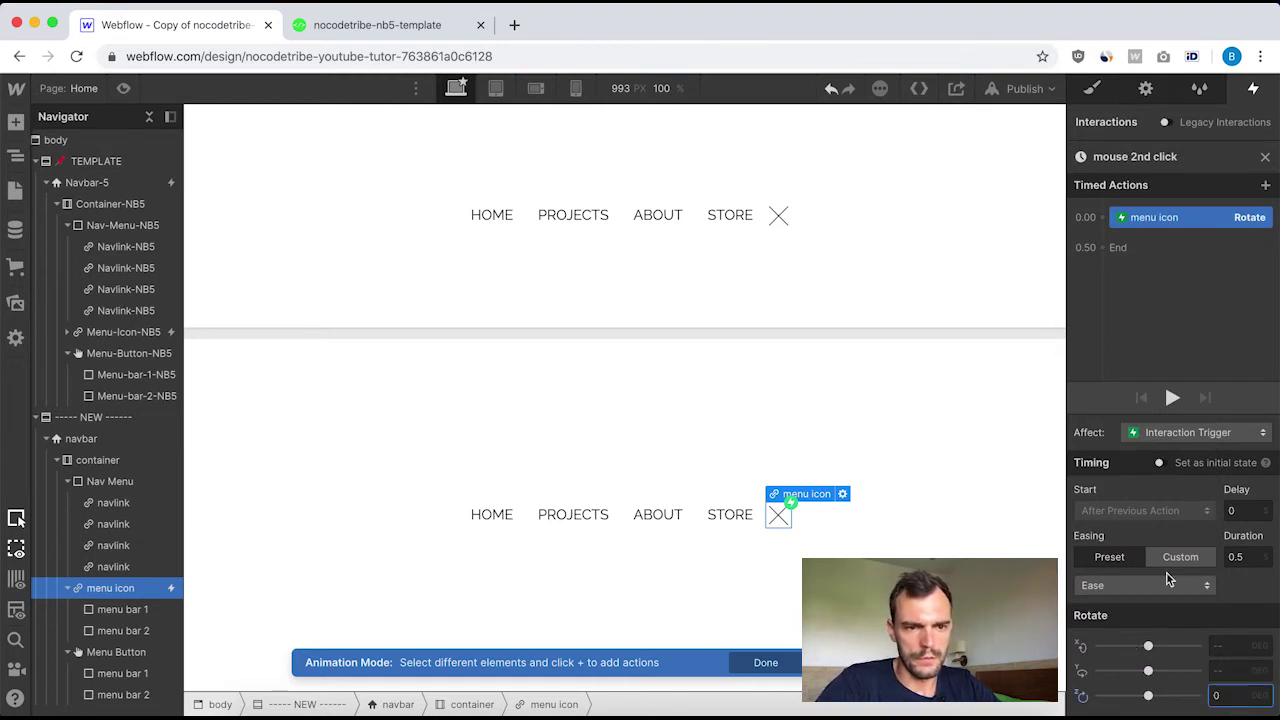
pyautogui.click(1267, 159)
# Review the Navlink-NB5 opacity step (100, Linear) in the template's [NB5] 2nd Click on Menu Icon animation.
pyautogui.click(124, 331)
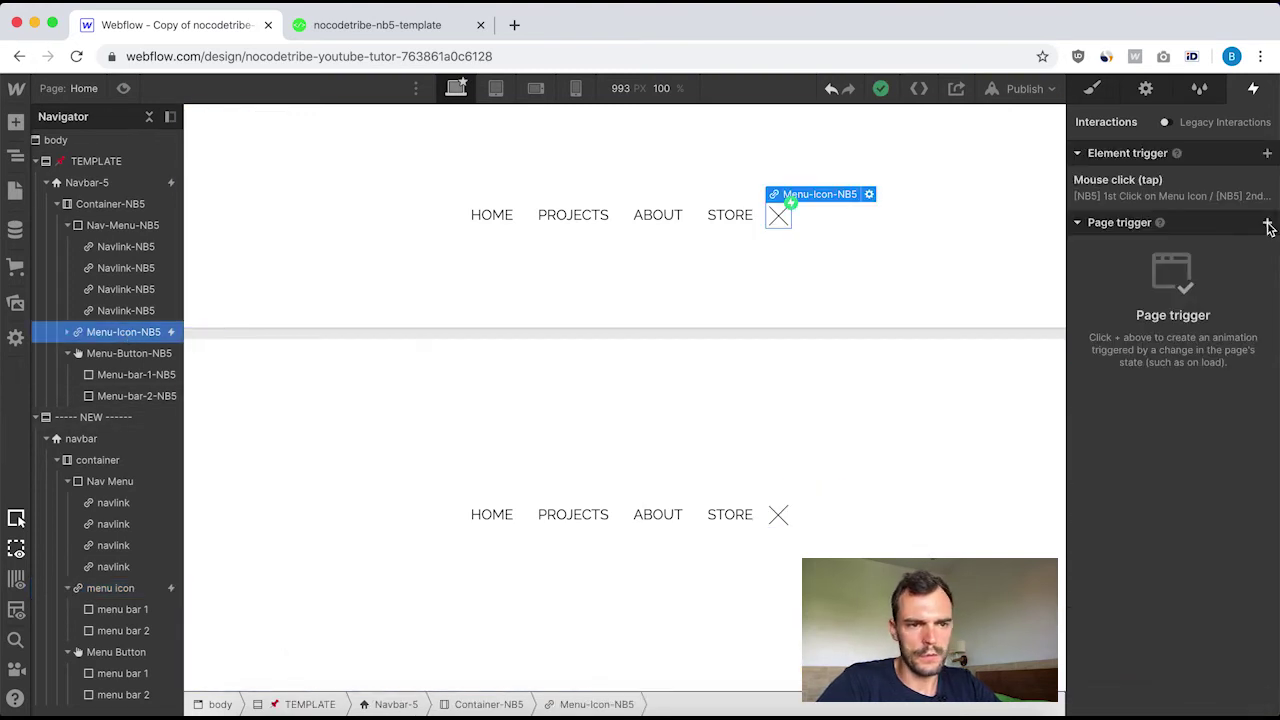
pyautogui.click(1162, 192)
pyautogui.scroll(-2, 1130, 545)
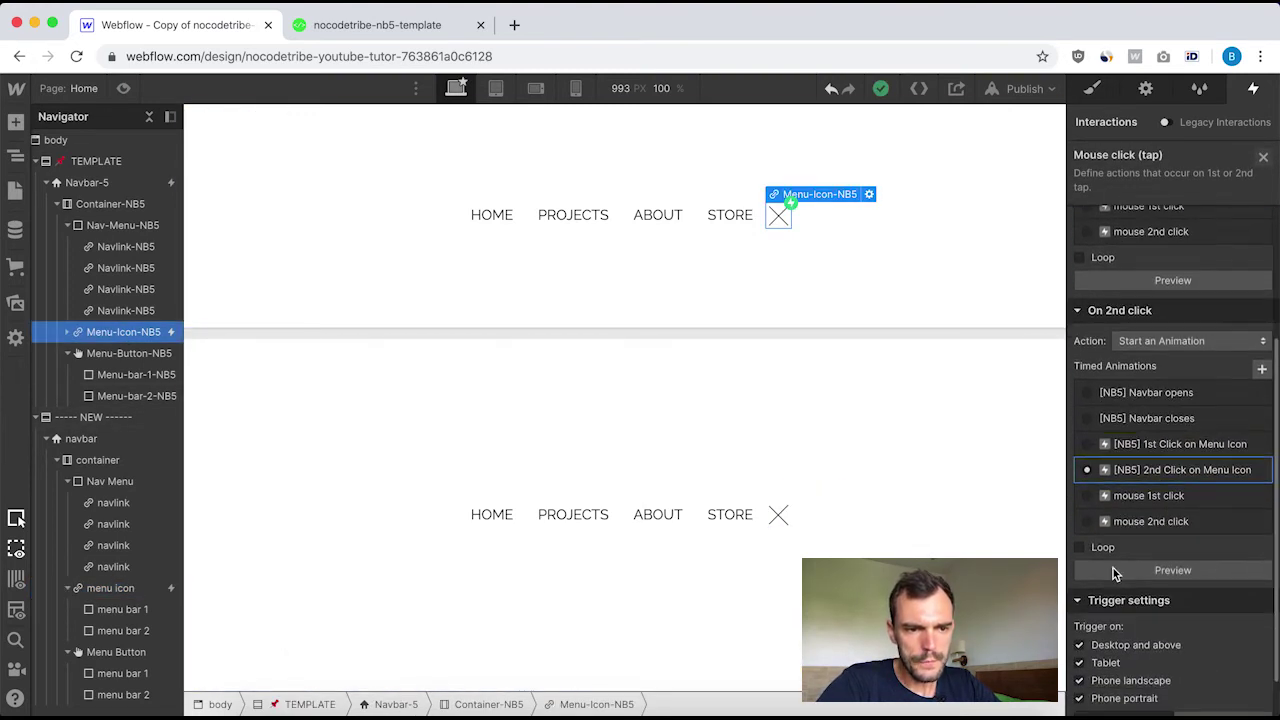
pyautogui.click(1138, 474)
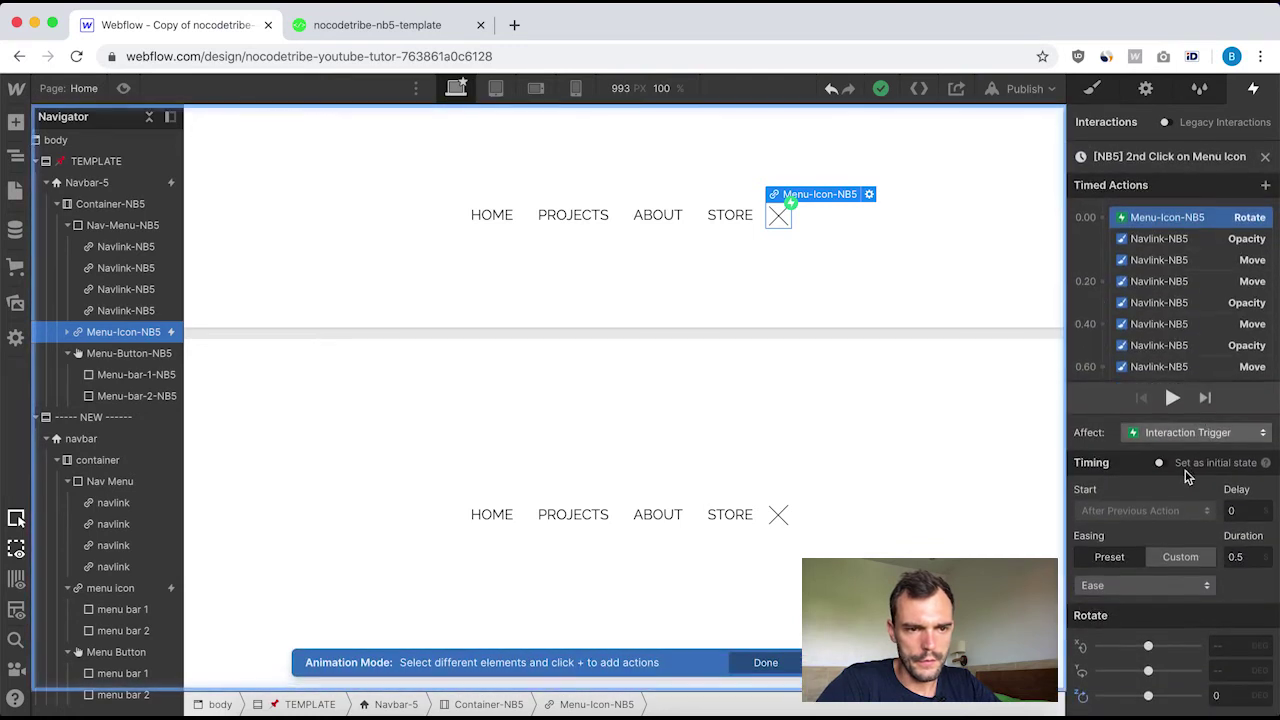
pyautogui.click(1156, 240)
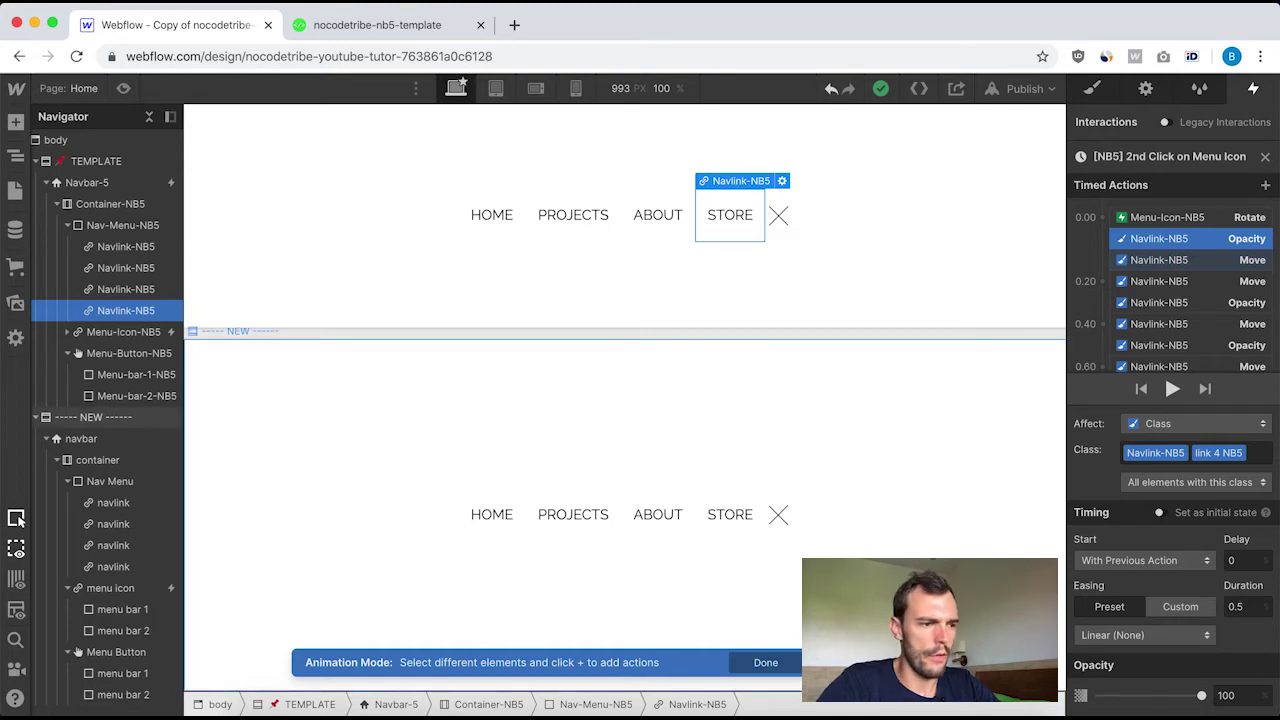
# Add a navlink Opacity step of 100 at 0.00 to the menu icon's mouse 2nd click animation.
pyautogui.click(1267, 160)
pyautogui.click(118, 590)
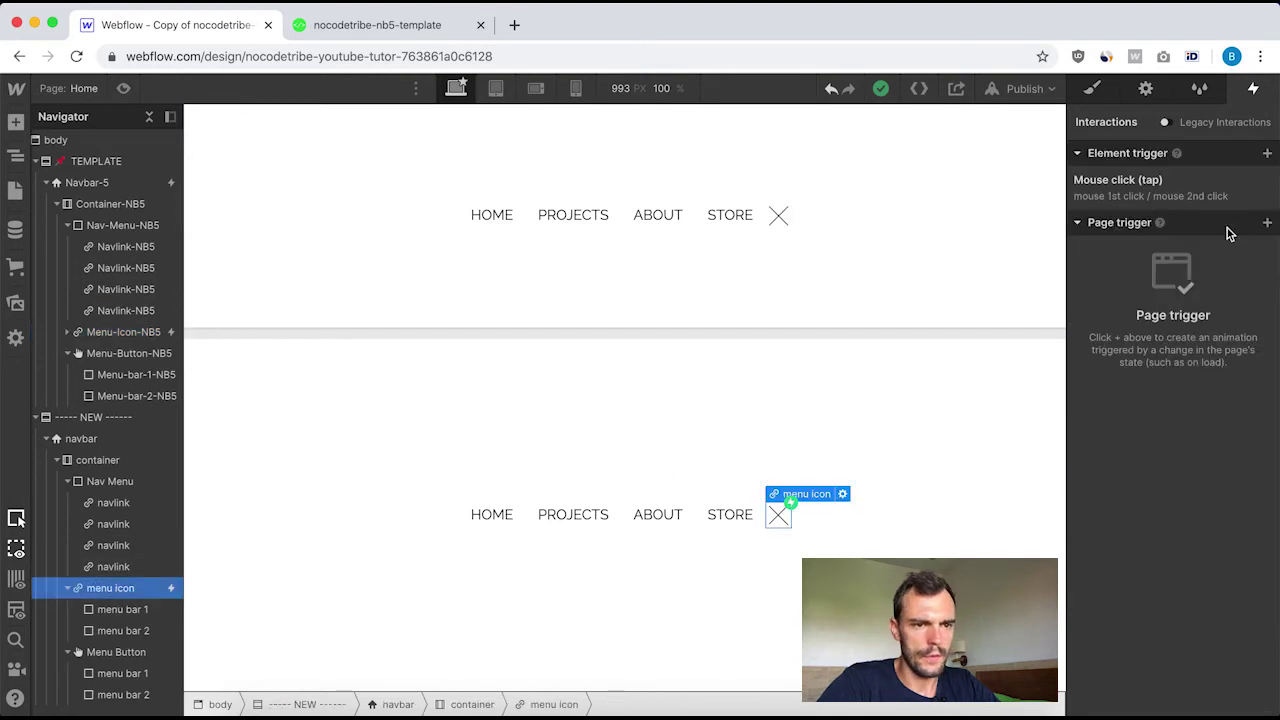
pyautogui.click(1135, 185)
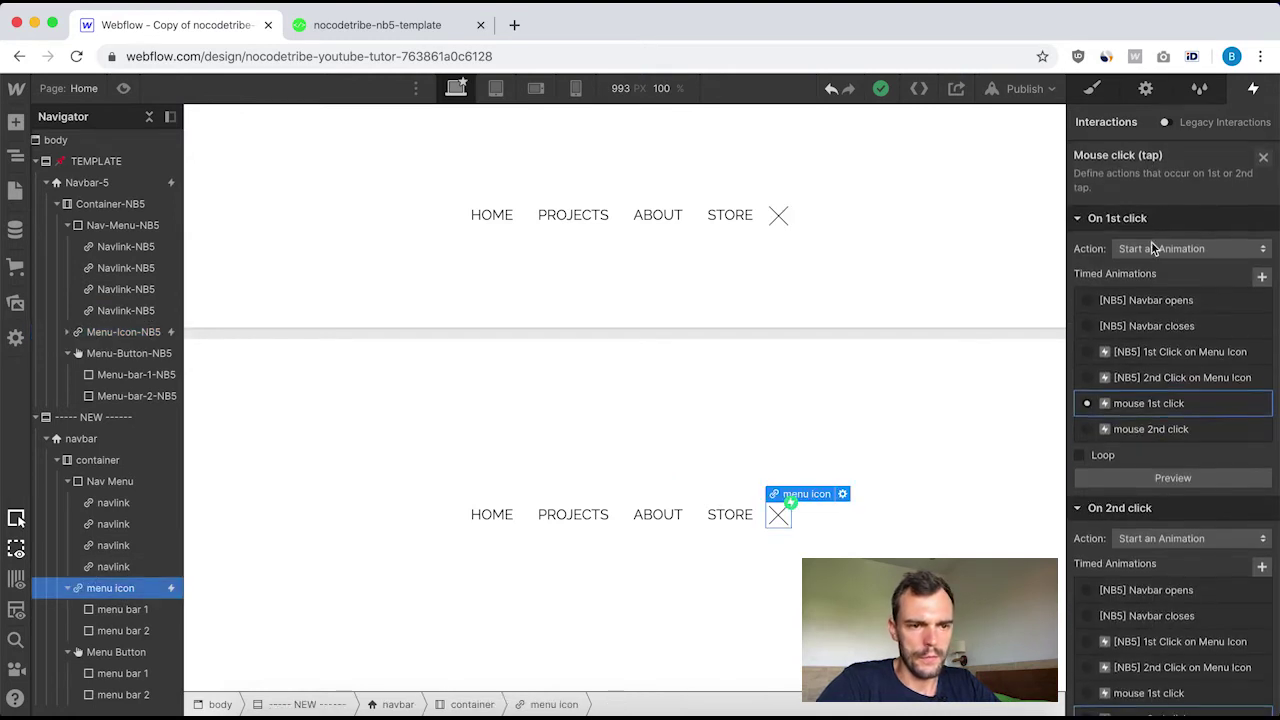
pyautogui.scroll(-2, 1152, 578)
pyautogui.click(1140, 588)
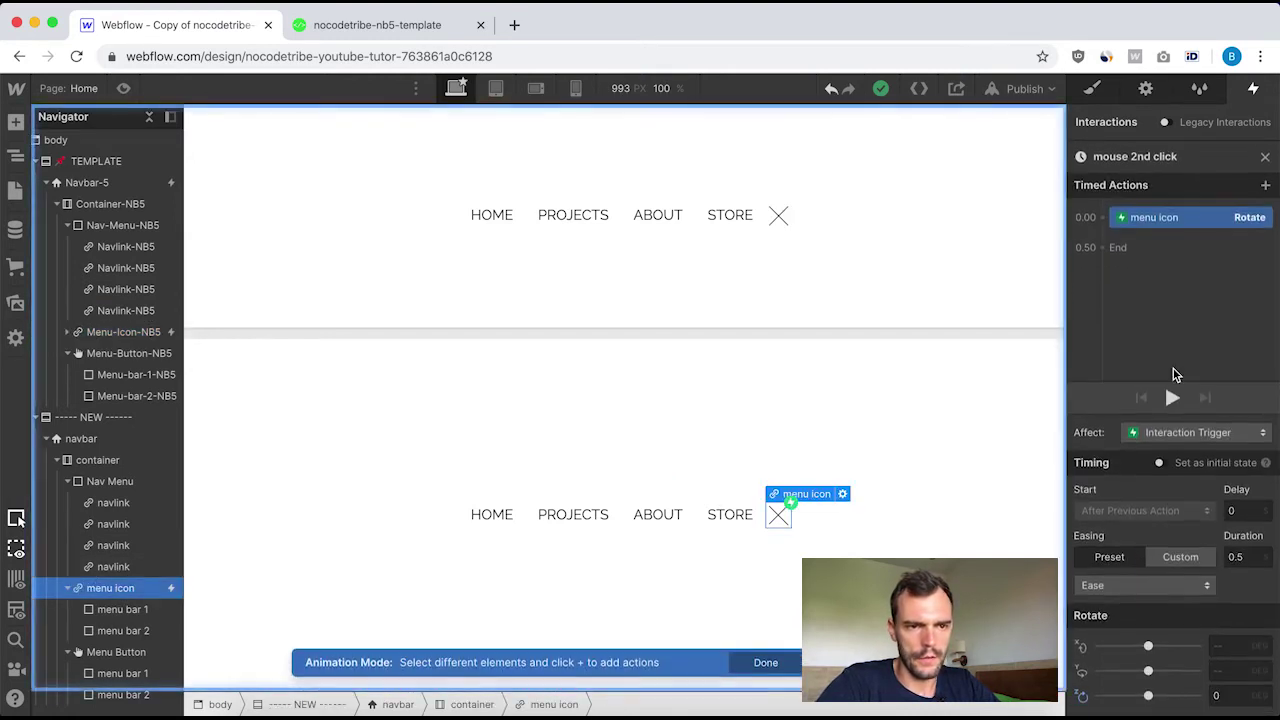
pyautogui.click(113, 567)
pyautogui.moveTo(103, 573); pyautogui.dragTo(1105, 224)
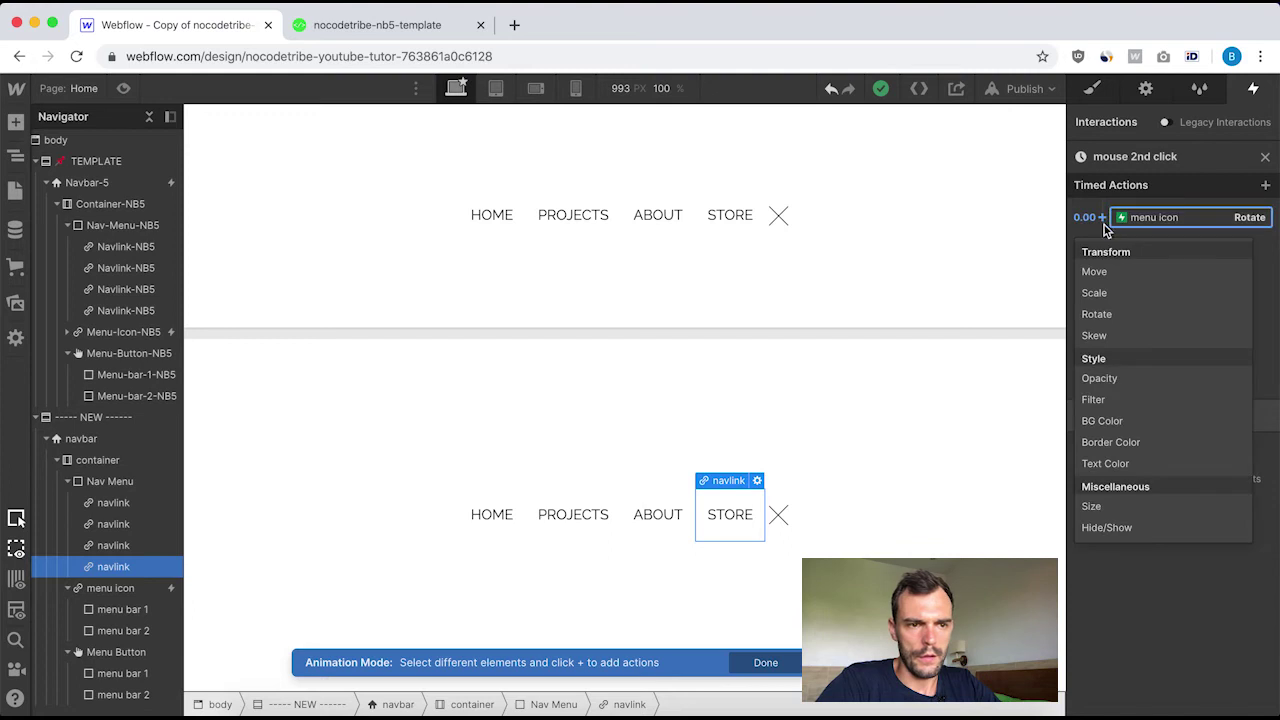
pyautogui.click(1100, 378)
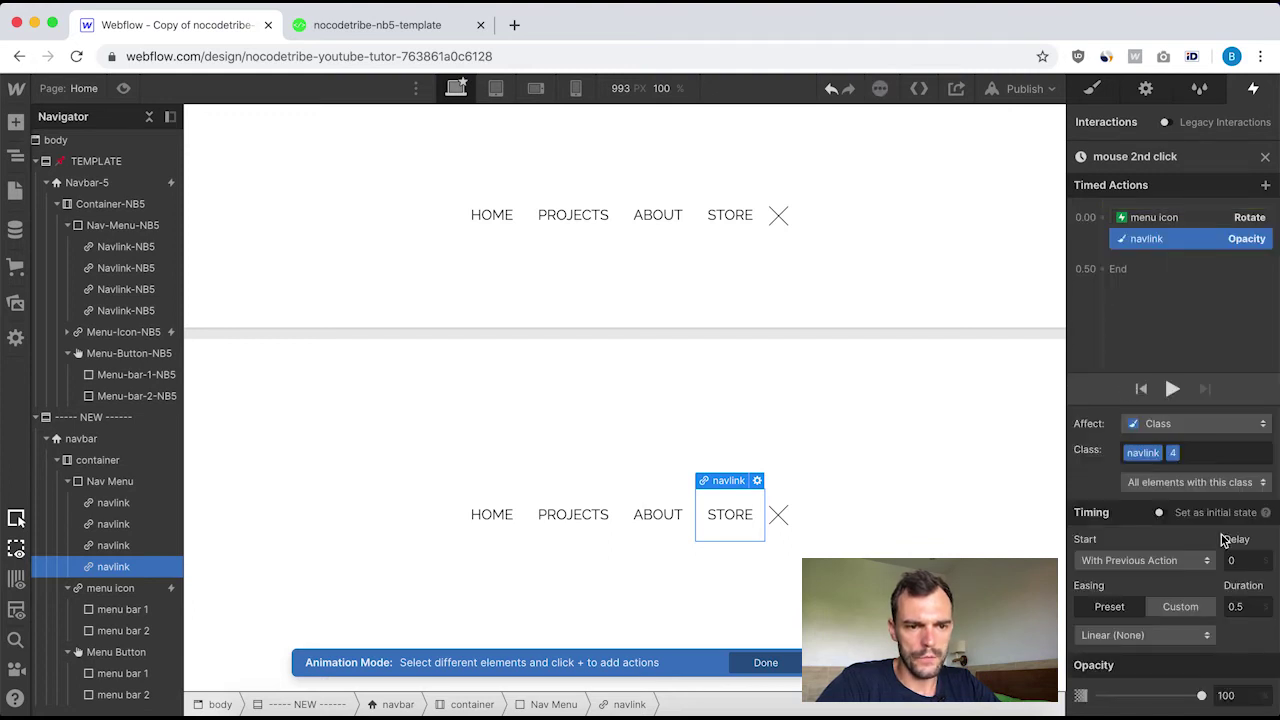
pyautogui.click(1234, 697)
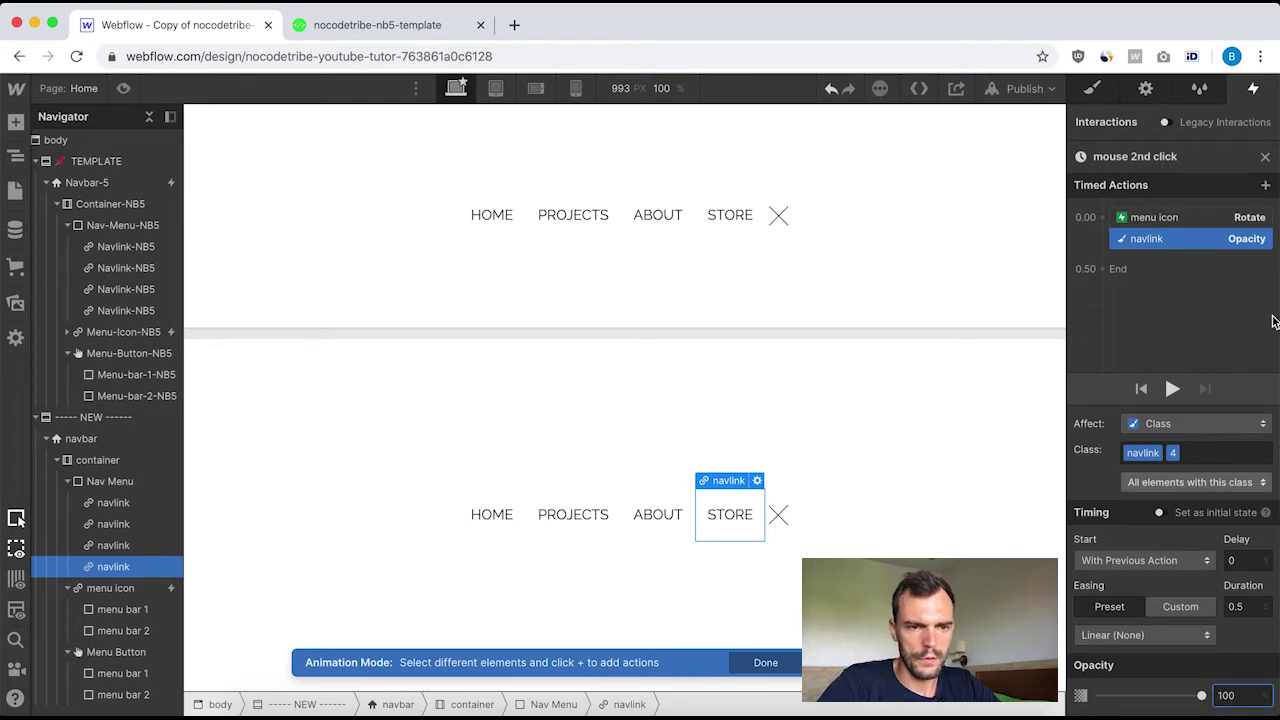
pyautogui.click(1266, 160)
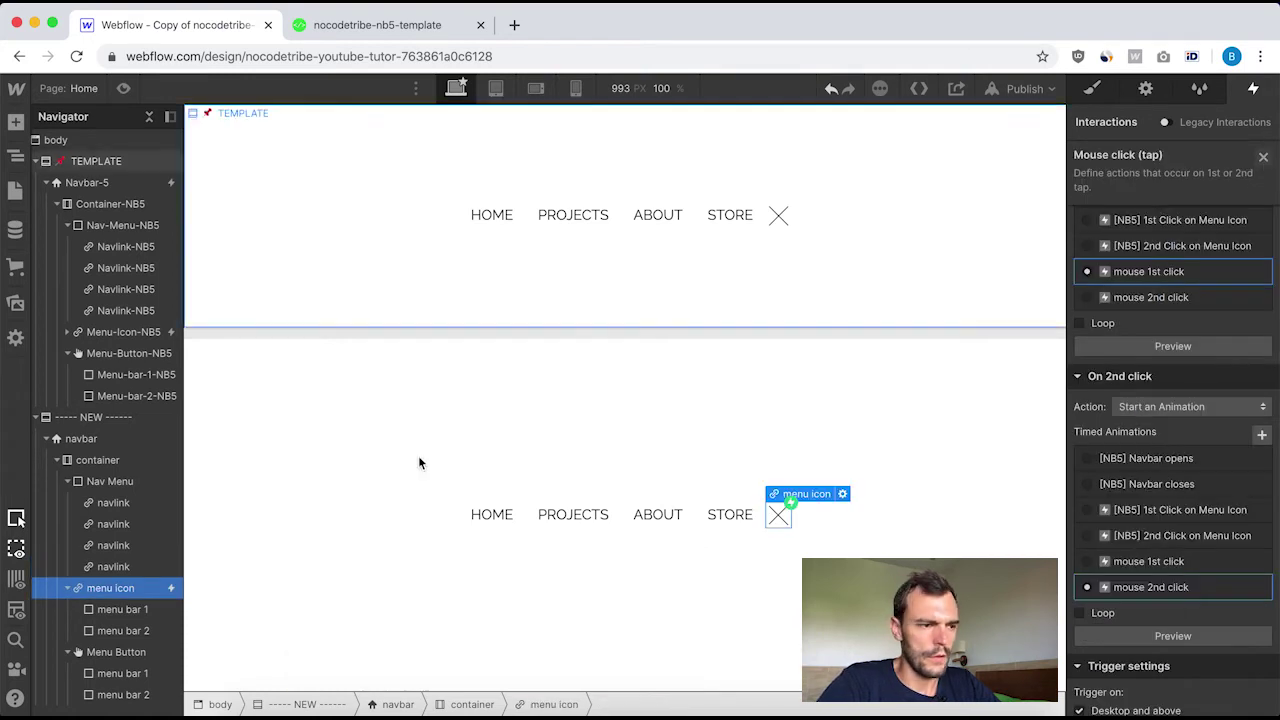
pyautogui.click(106, 327)
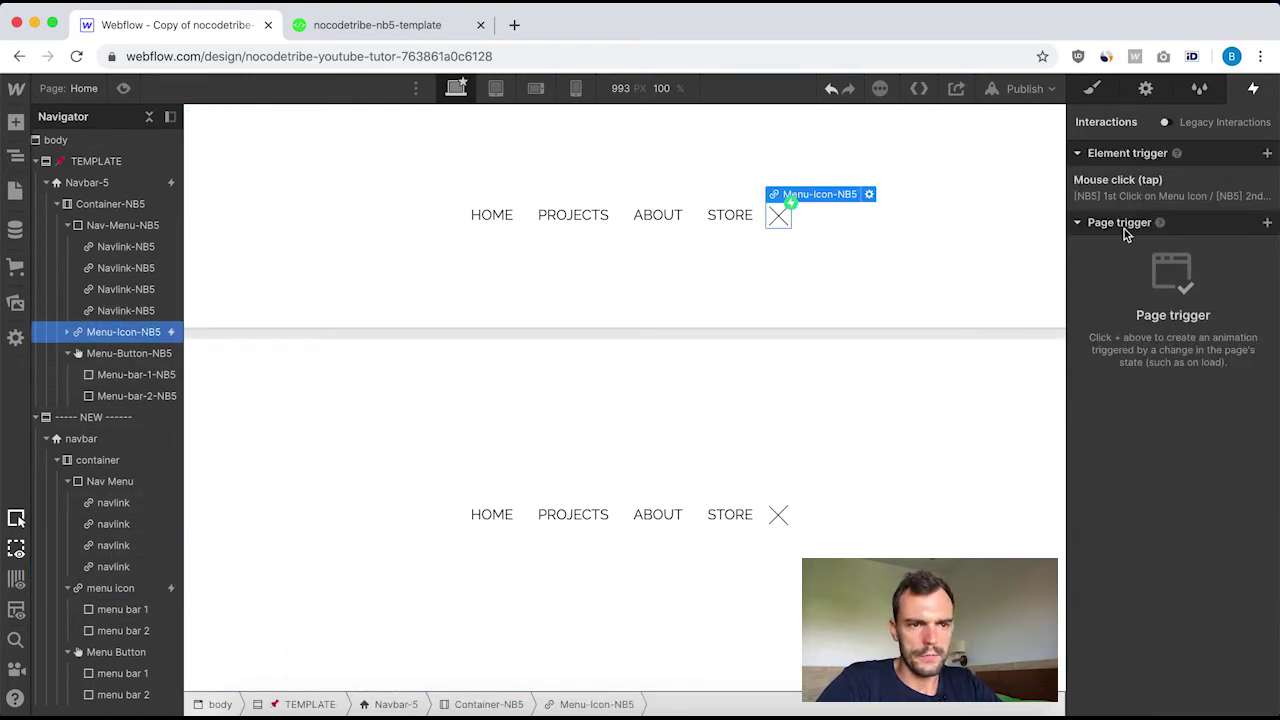
# Check the template's Navlink-NB5 Move step (Ease Out, 0.5s), then reselect the new menu icon.
pyautogui.click(1183, 197)
pyautogui.scroll(-3, 1158, 562)
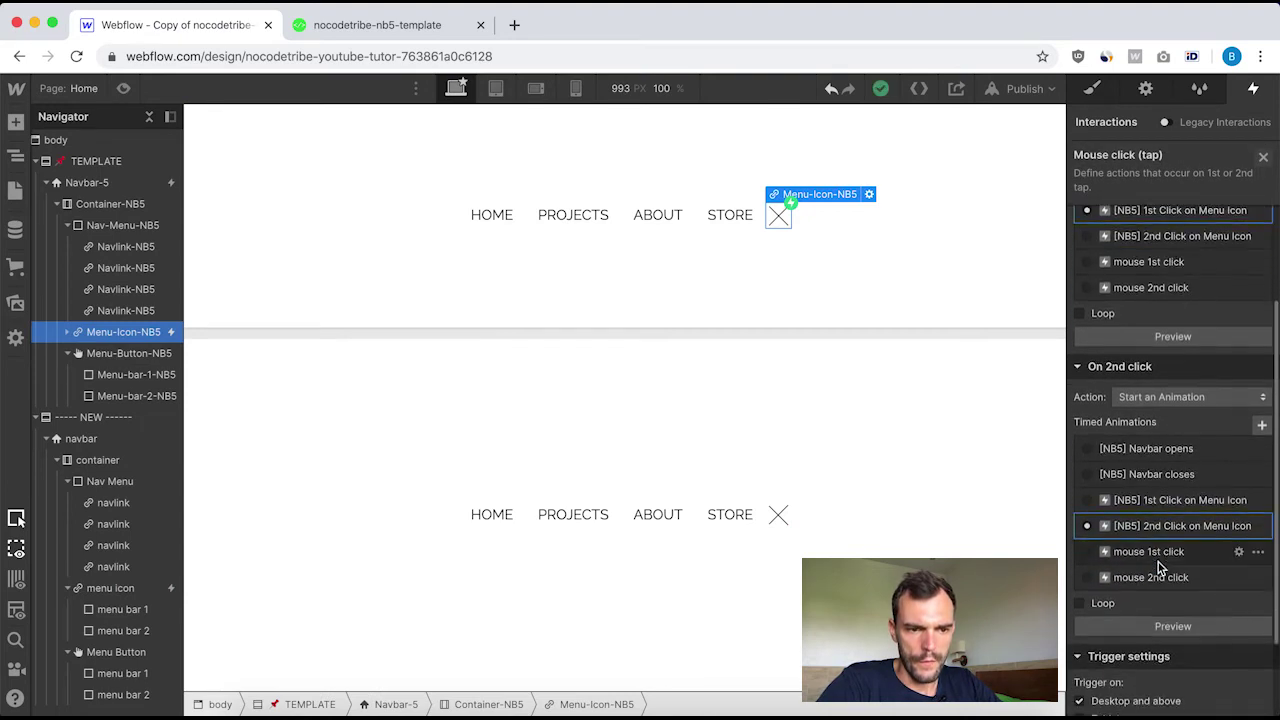
pyautogui.click(1166, 490)
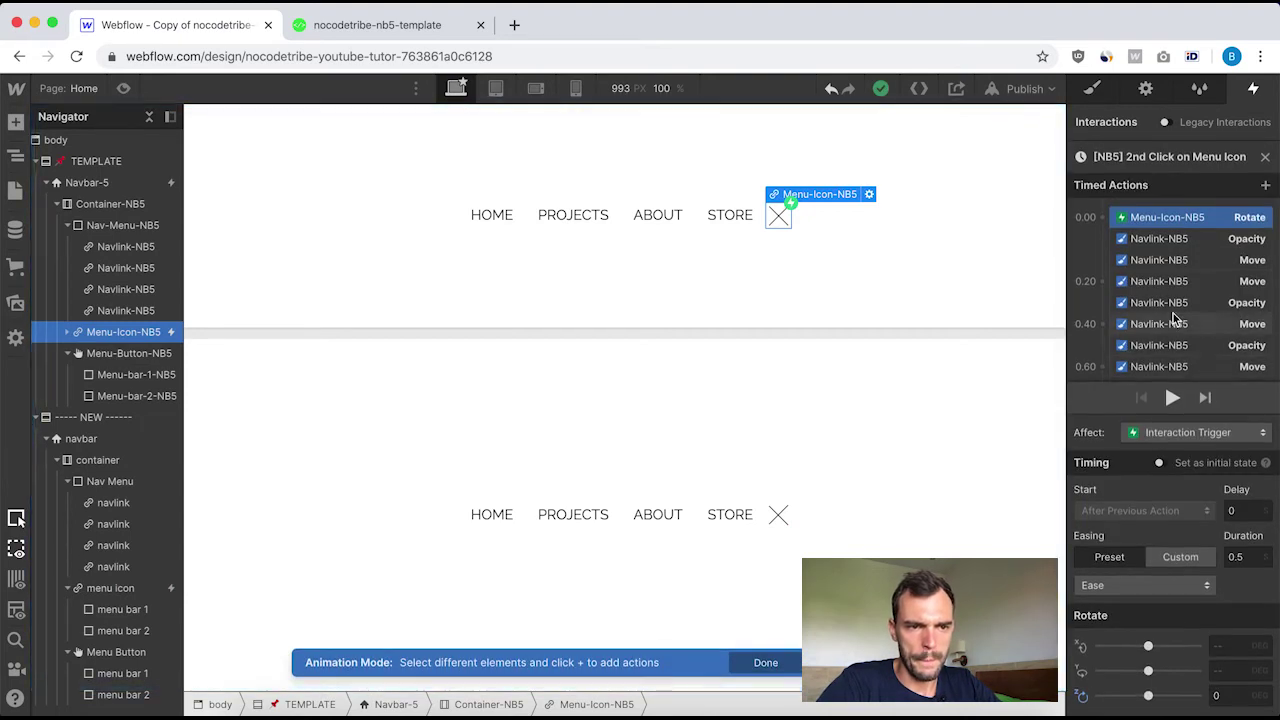
pyautogui.click(1151, 260)
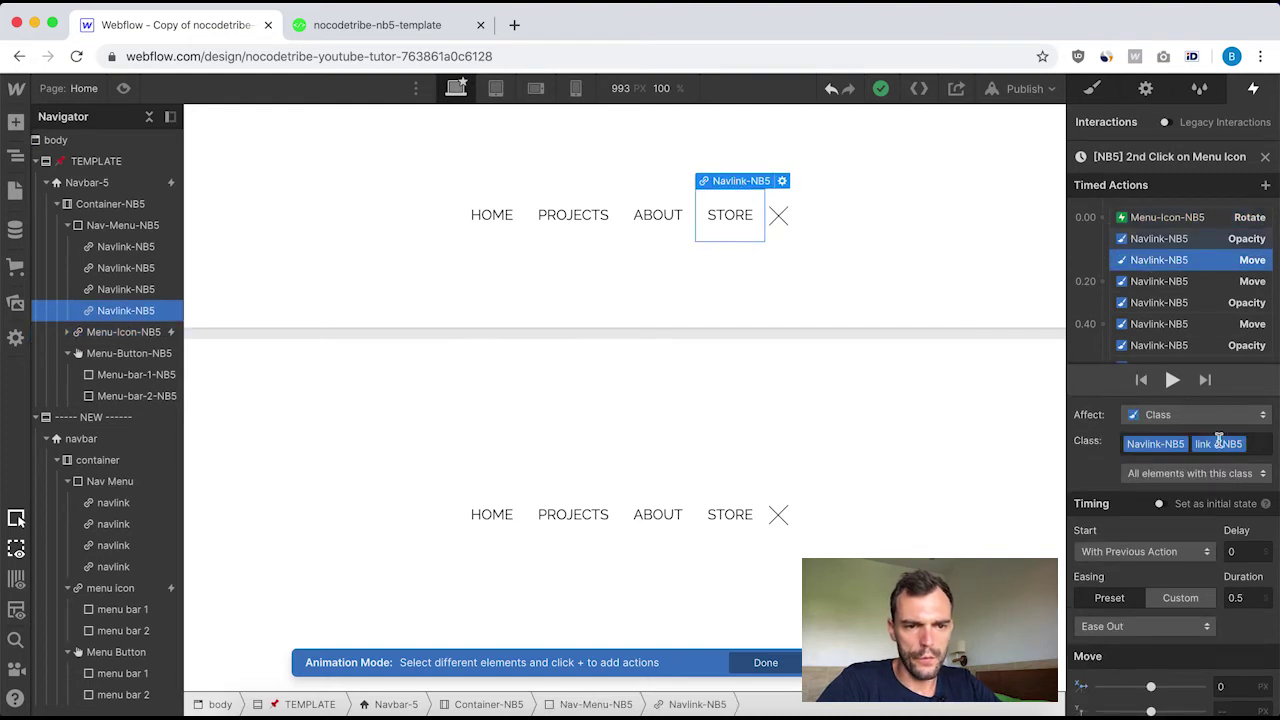
pyautogui.scroll(-1, 1218, 636)
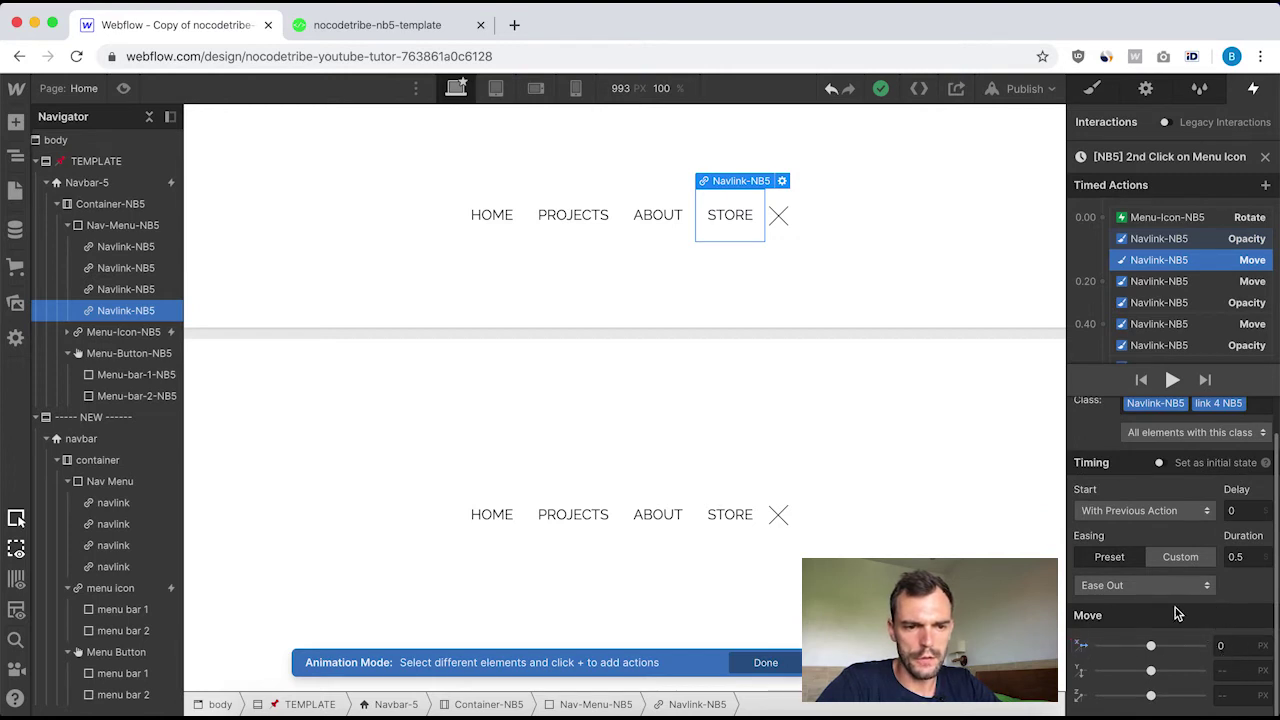
pyautogui.scroll(1, 1232, 614)
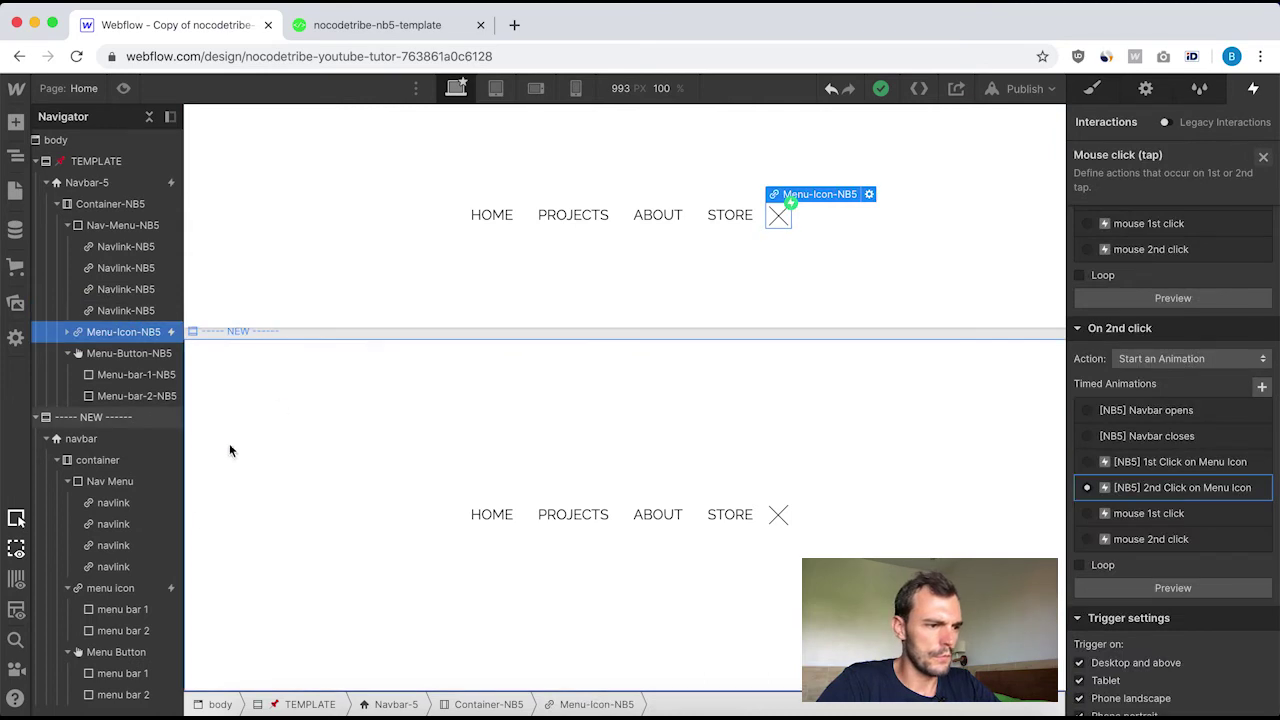
pyautogui.click(128, 590)
# Open the new icon's mouse 2nd click animation and select its navlink Opacity action.
pyautogui.click(1140, 182)
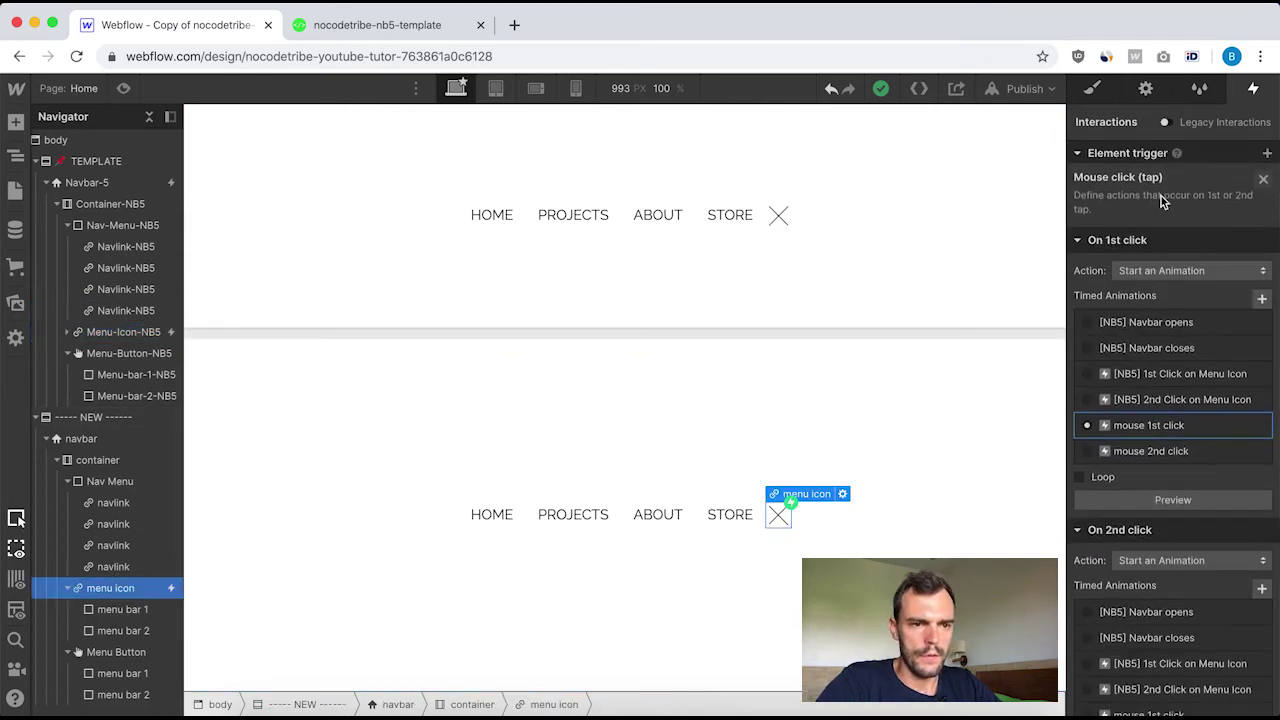
pyautogui.click(1082, 406)
pyautogui.scroll(-3, 1120, 590)
pyautogui.click(1120, 600)
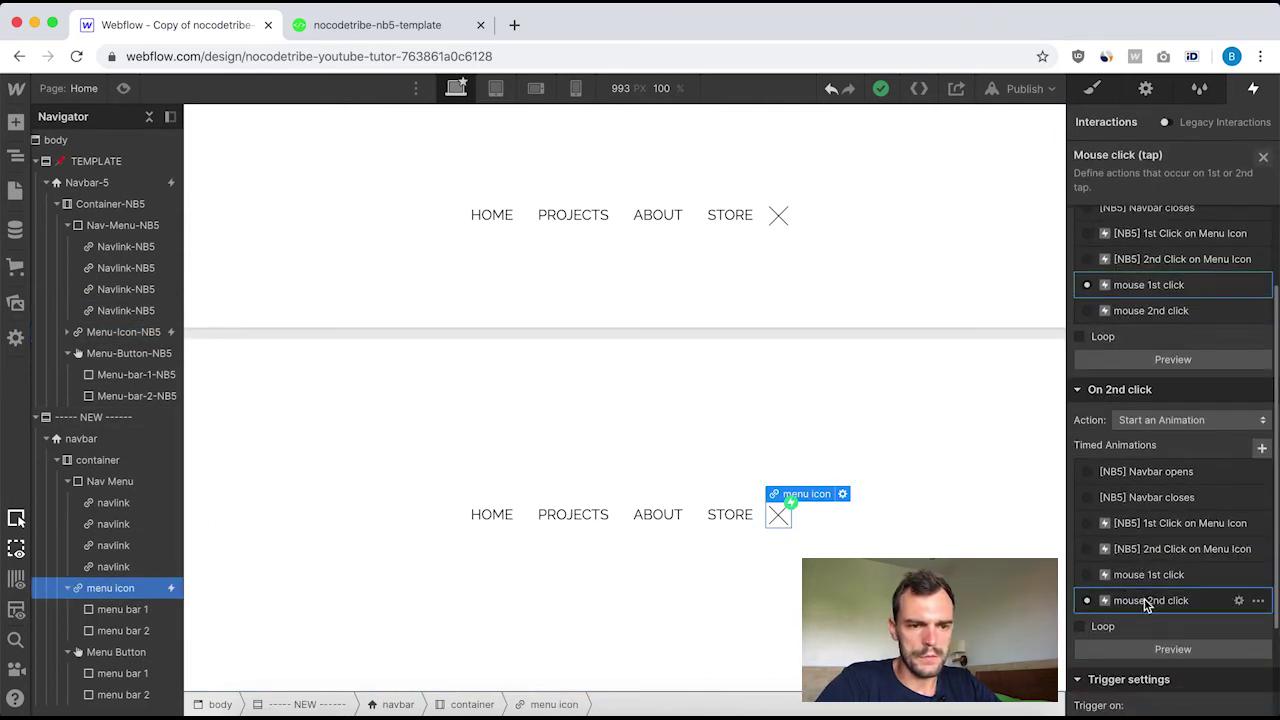
pyautogui.click(1144, 598)
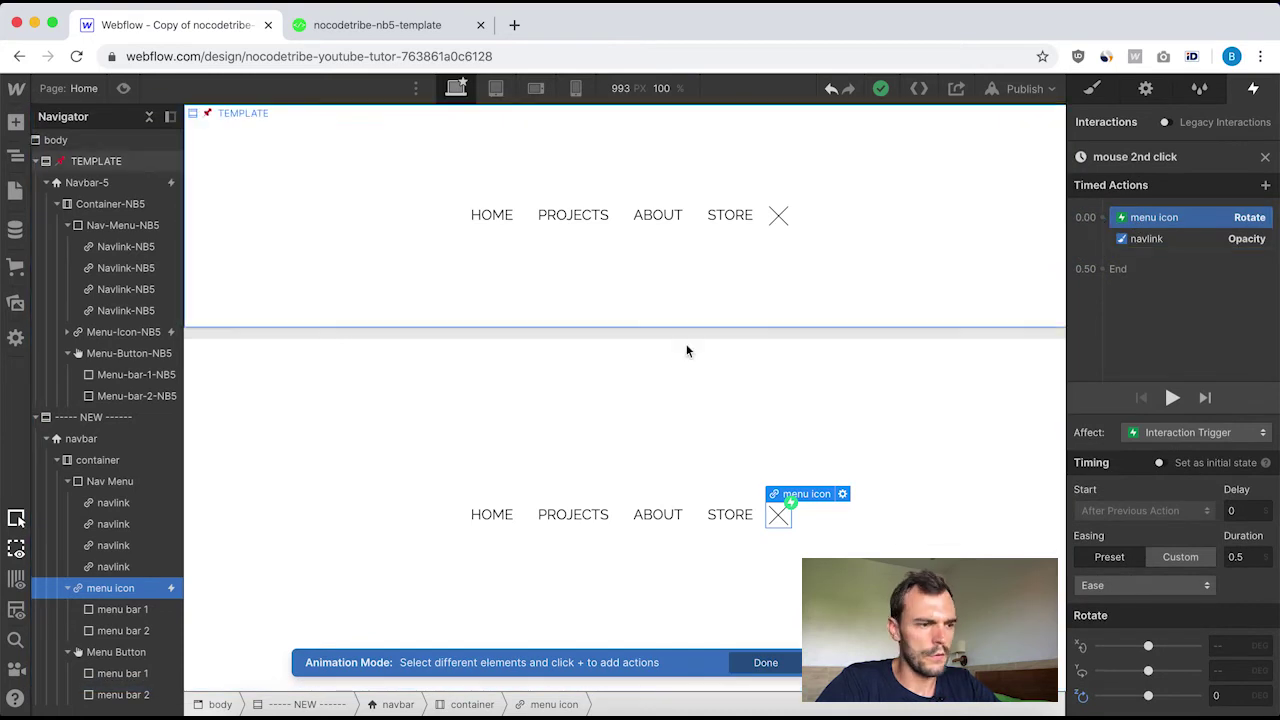
pyautogui.click(1110, 236)
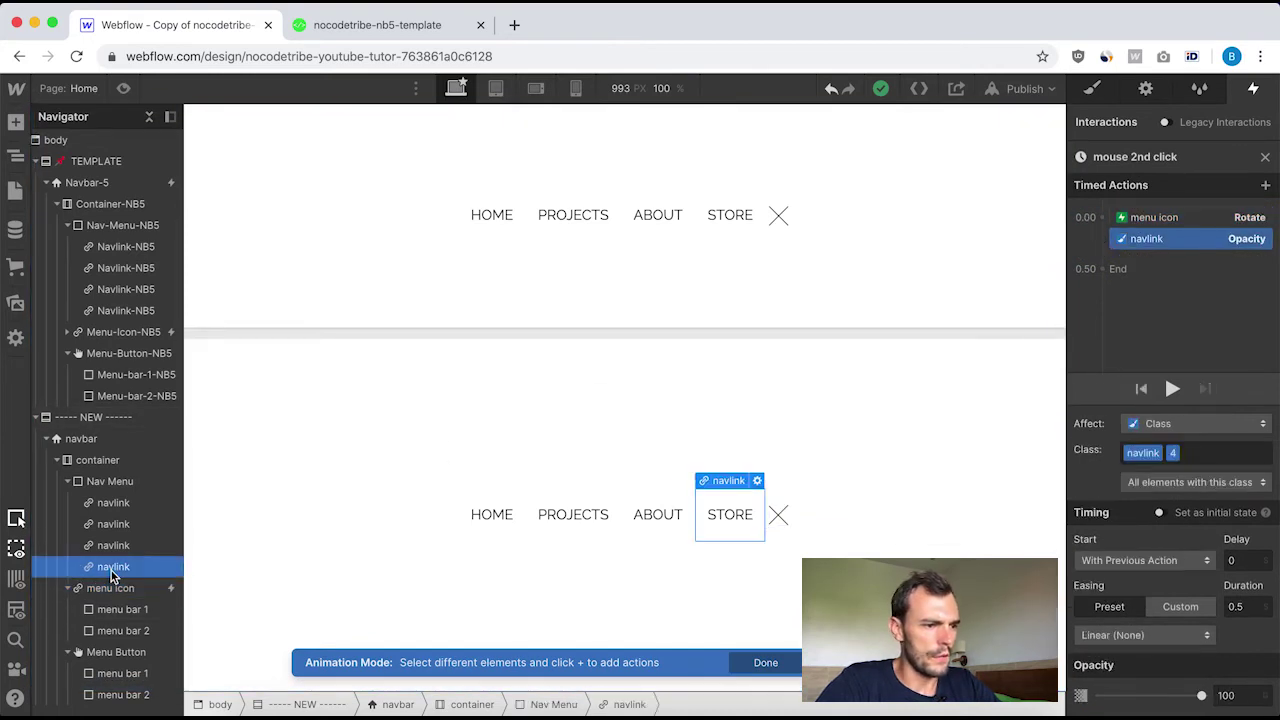
# Add a navlink Move action at 0.00 with Ease Out easing and X of 0 px.
pyautogui.click(1102, 217)
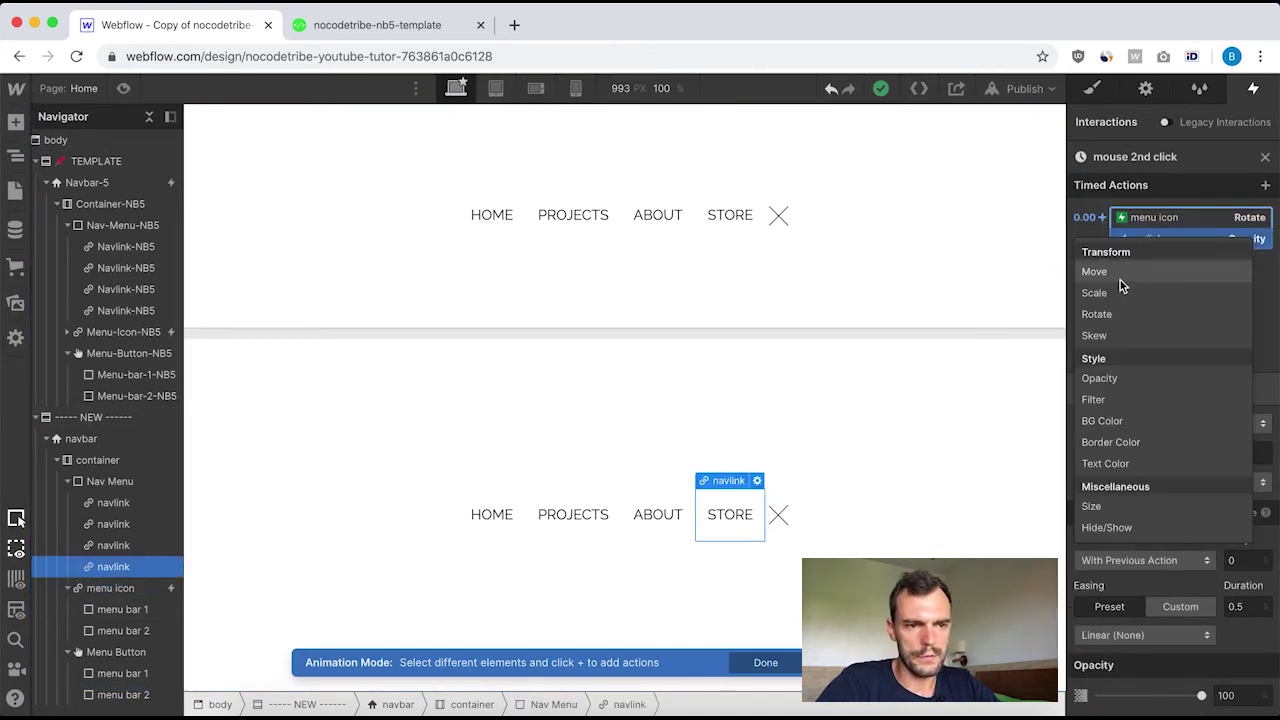
pyautogui.click(1095, 272)
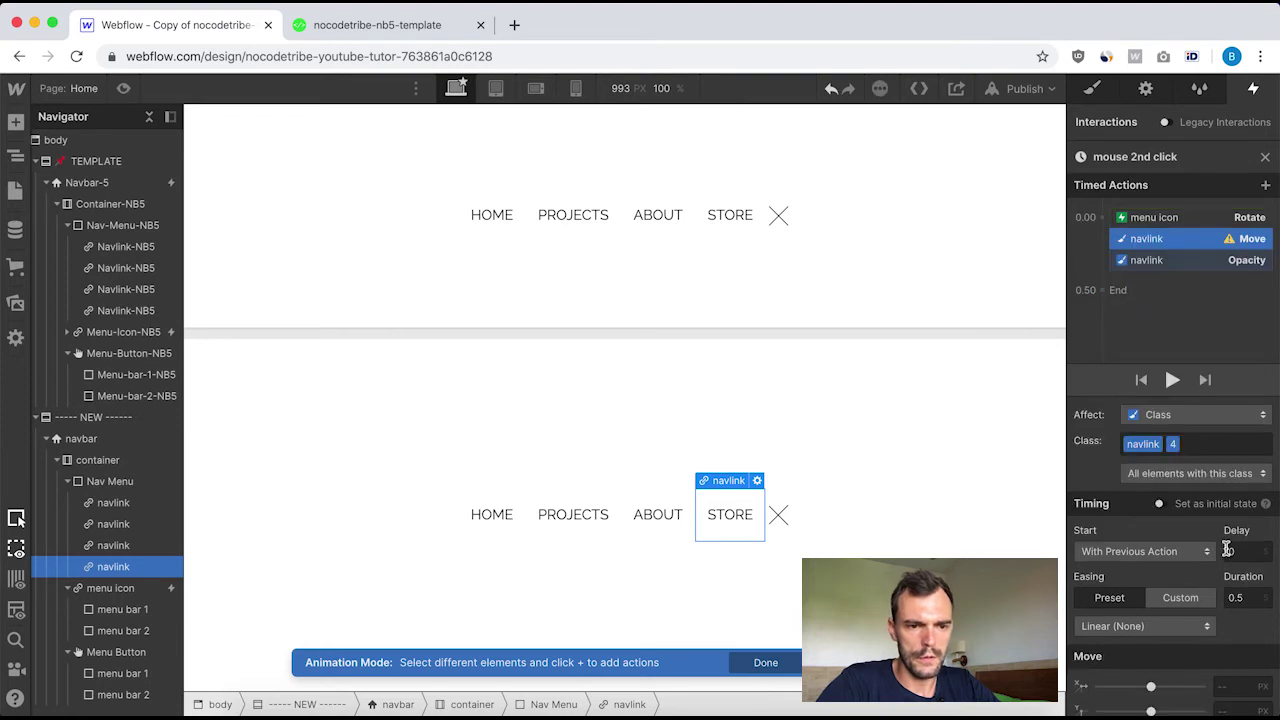
pyautogui.click(1150, 627)
pyautogui.click(1104, 176)
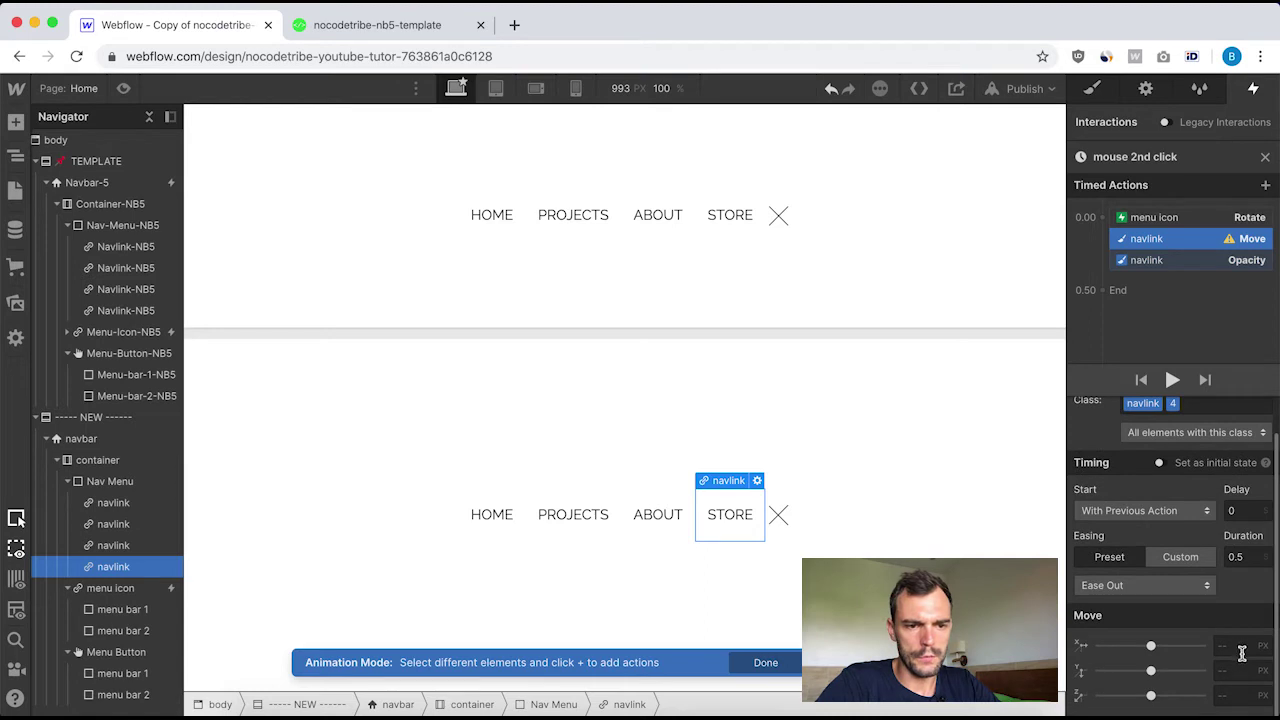
pyautogui.click(1242, 648)
pyautogui.press('Return')
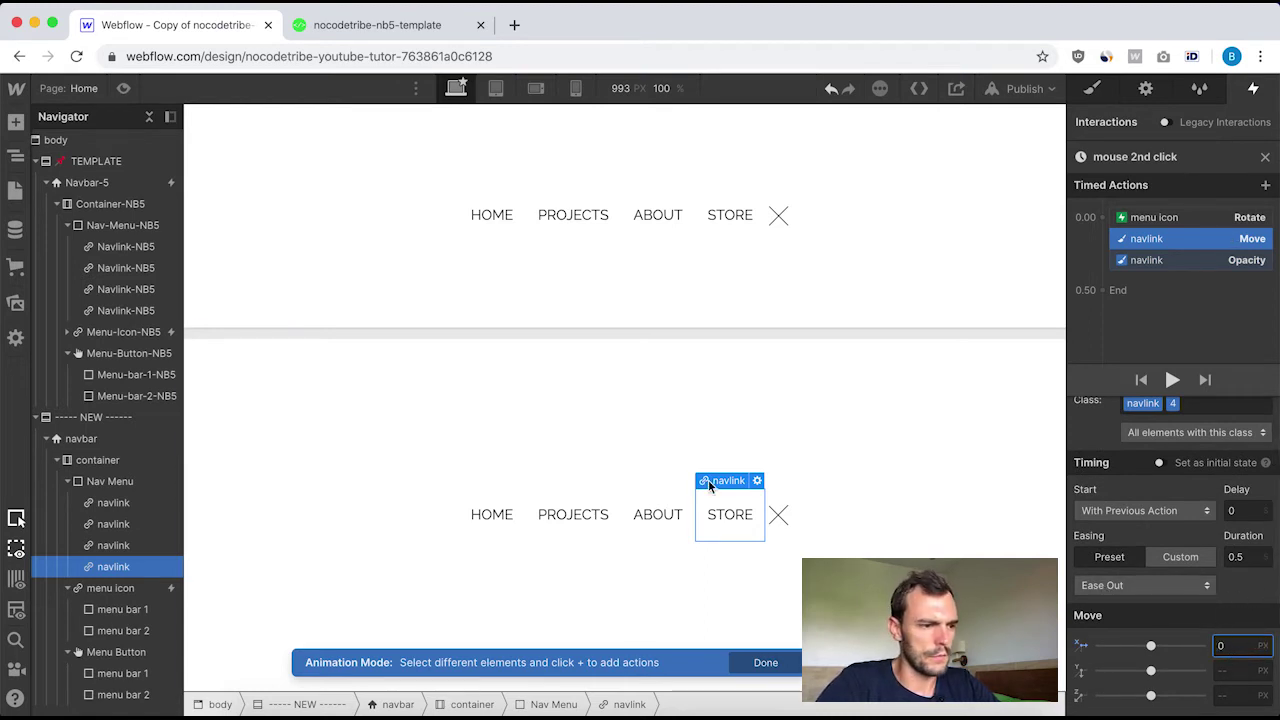
pyautogui.click(1264, 158)
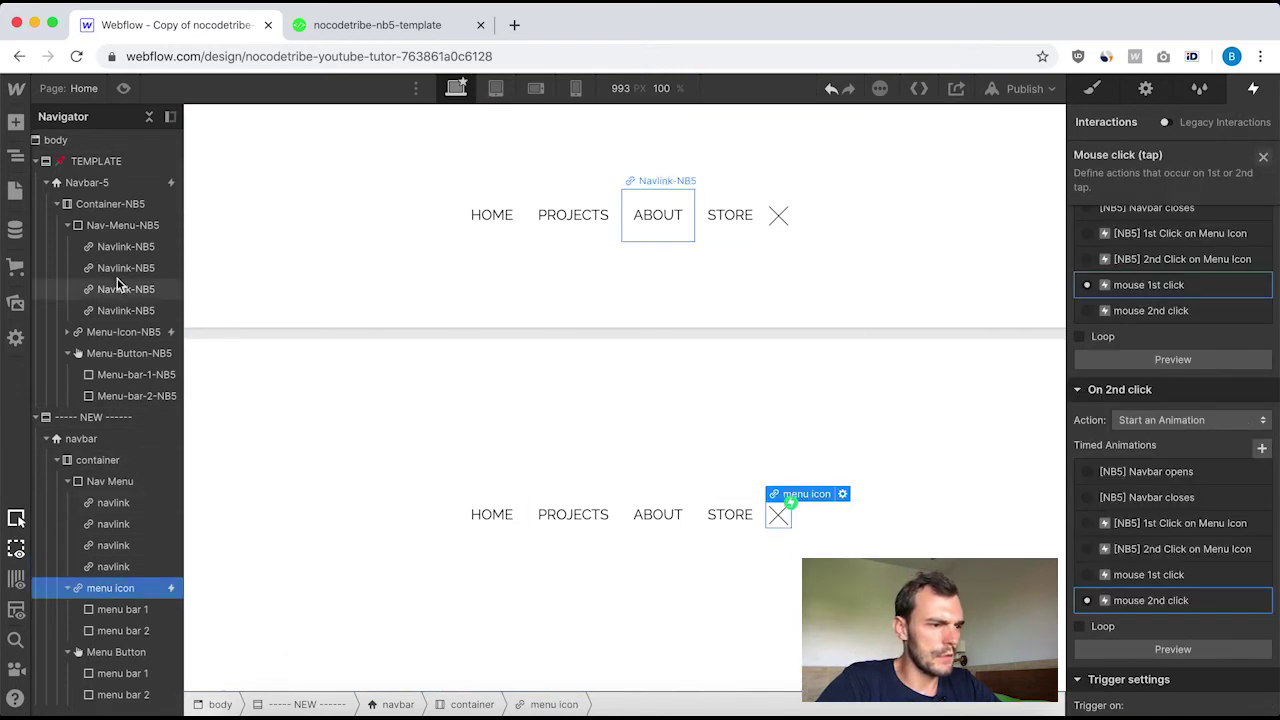
pyautogui.click(113, 332)
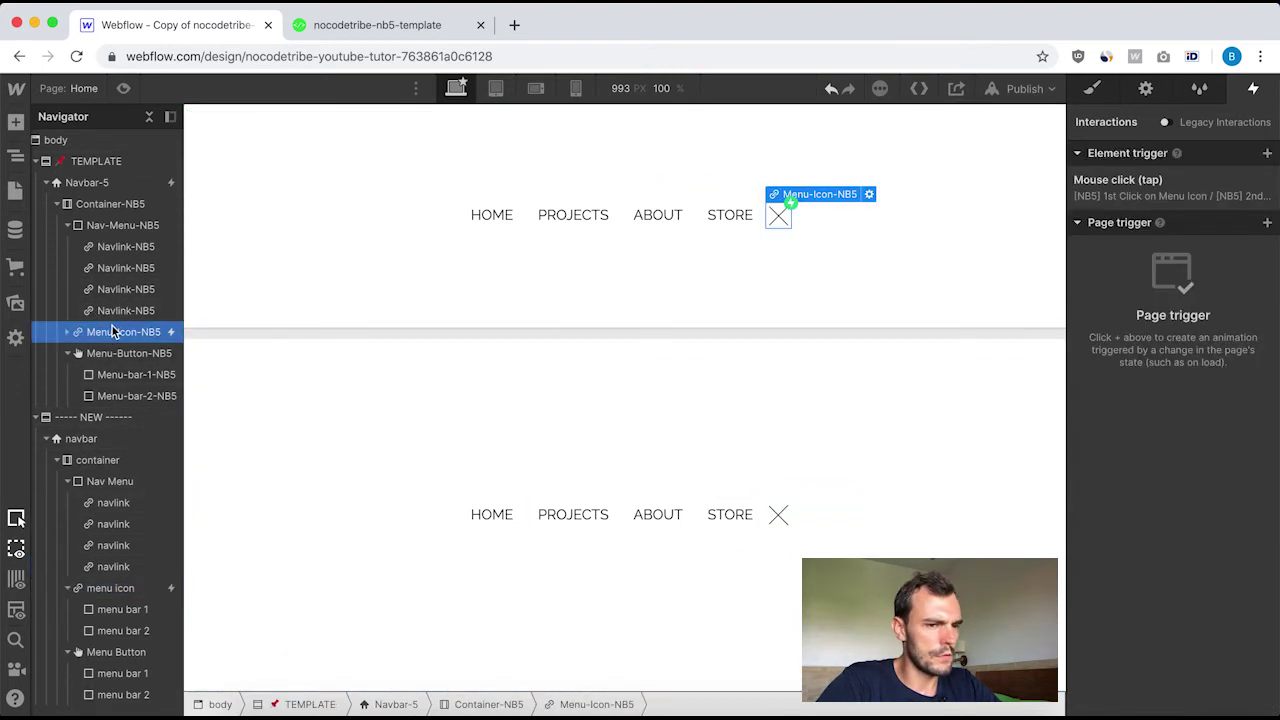
pyautogui.click(1136, 197)
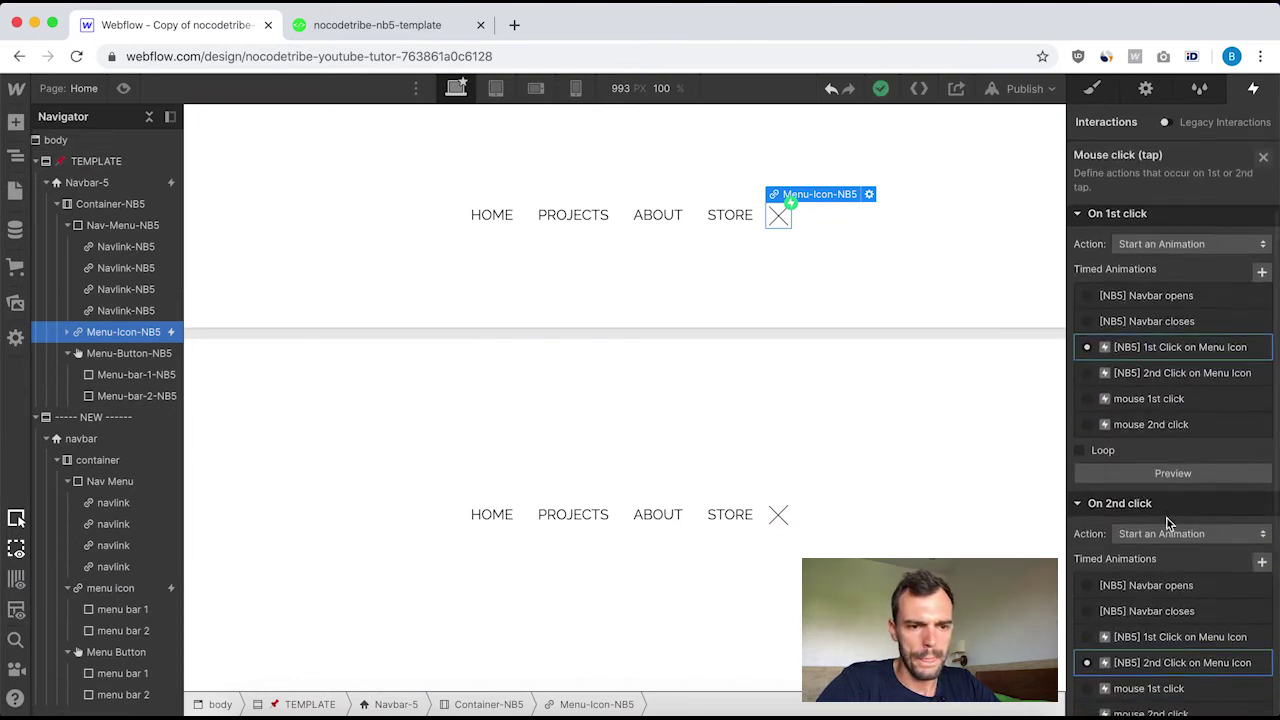
pyautogui.scroll(-2, 1166, 523)
pyautogui.click(1172, 578)
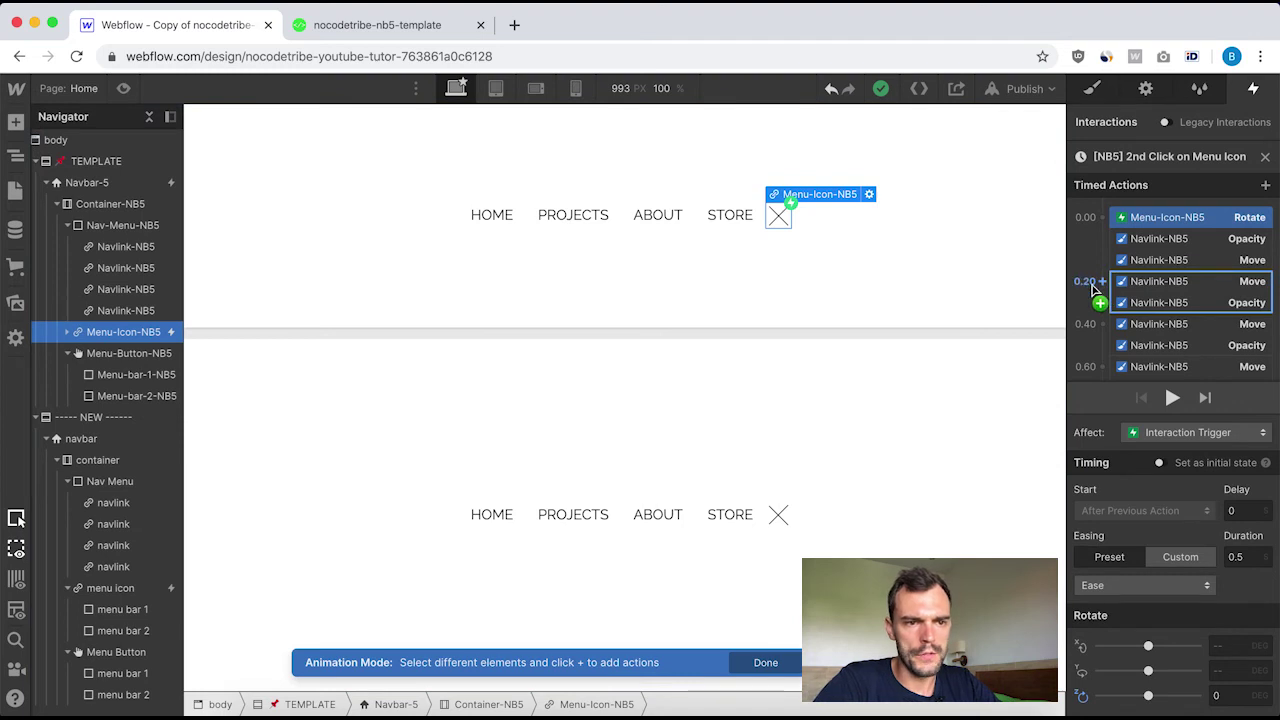
pyautogui.click(1150, 284)
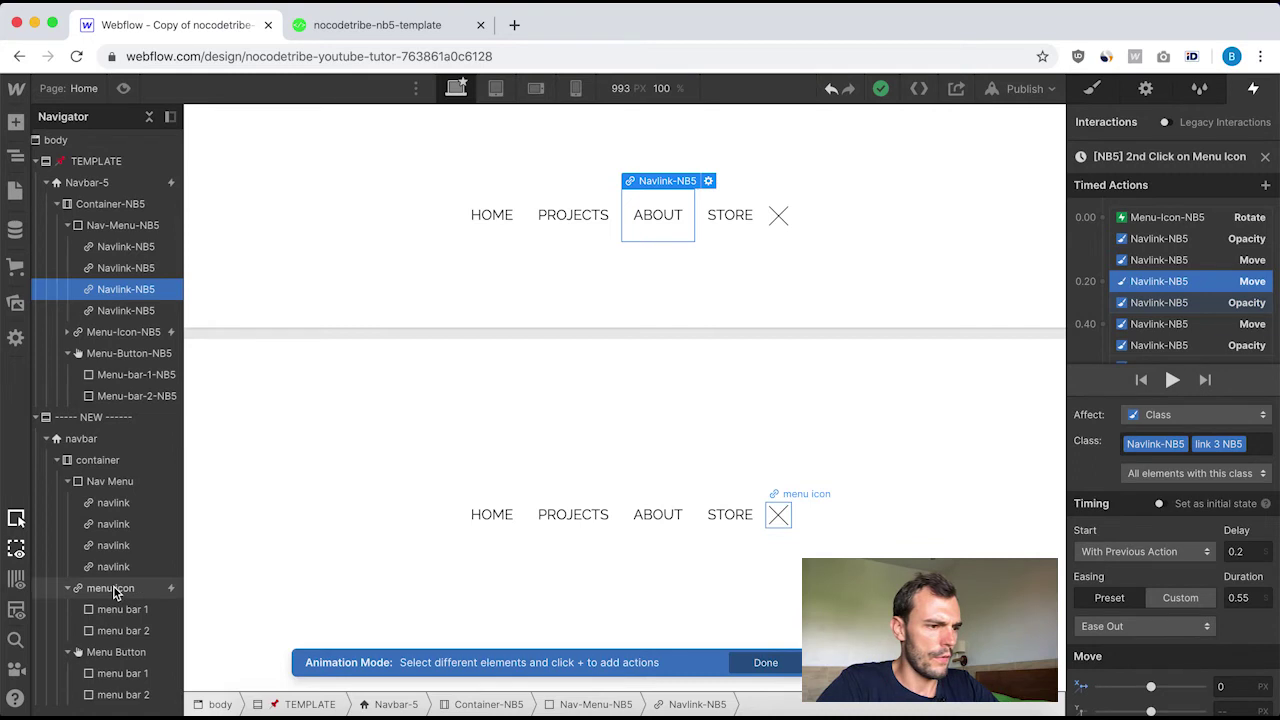
pyautogui.press('Escape')
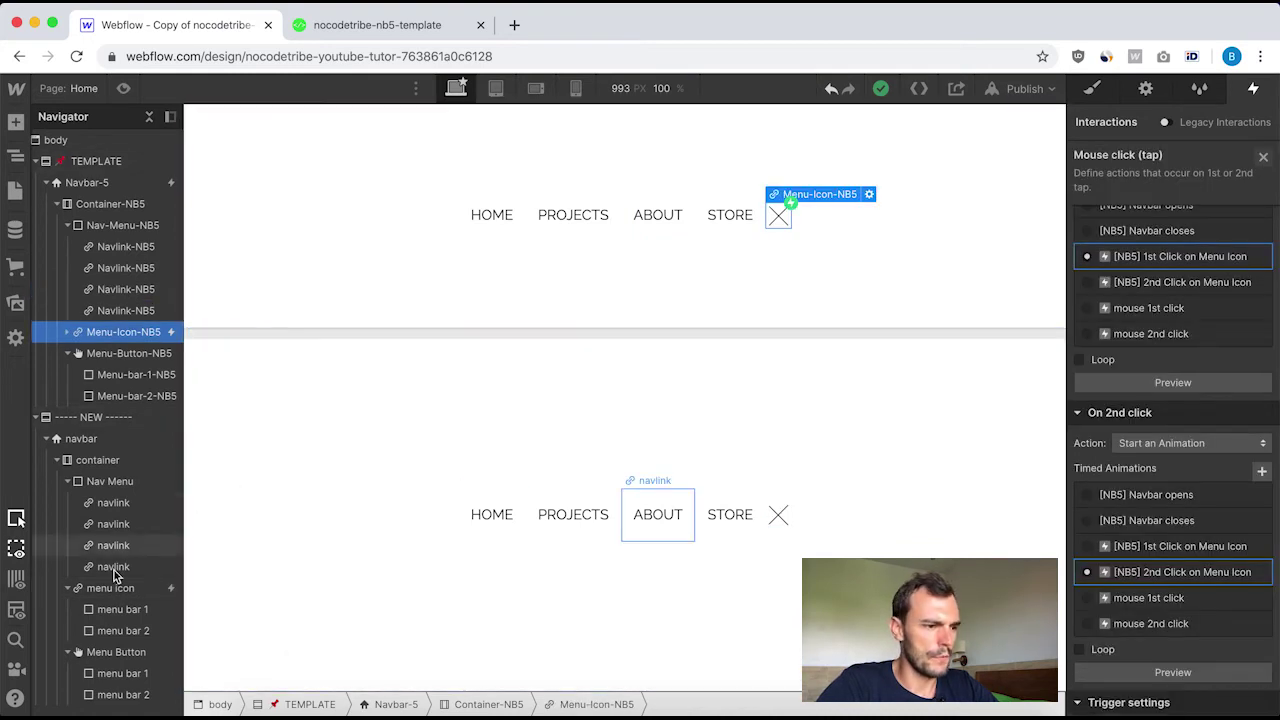
pyautogui.click(110, 589)
# Add a new Move action for the ABOUT navlink in the mouse 2nd click animation.
pyautogui.click(1117, 181)
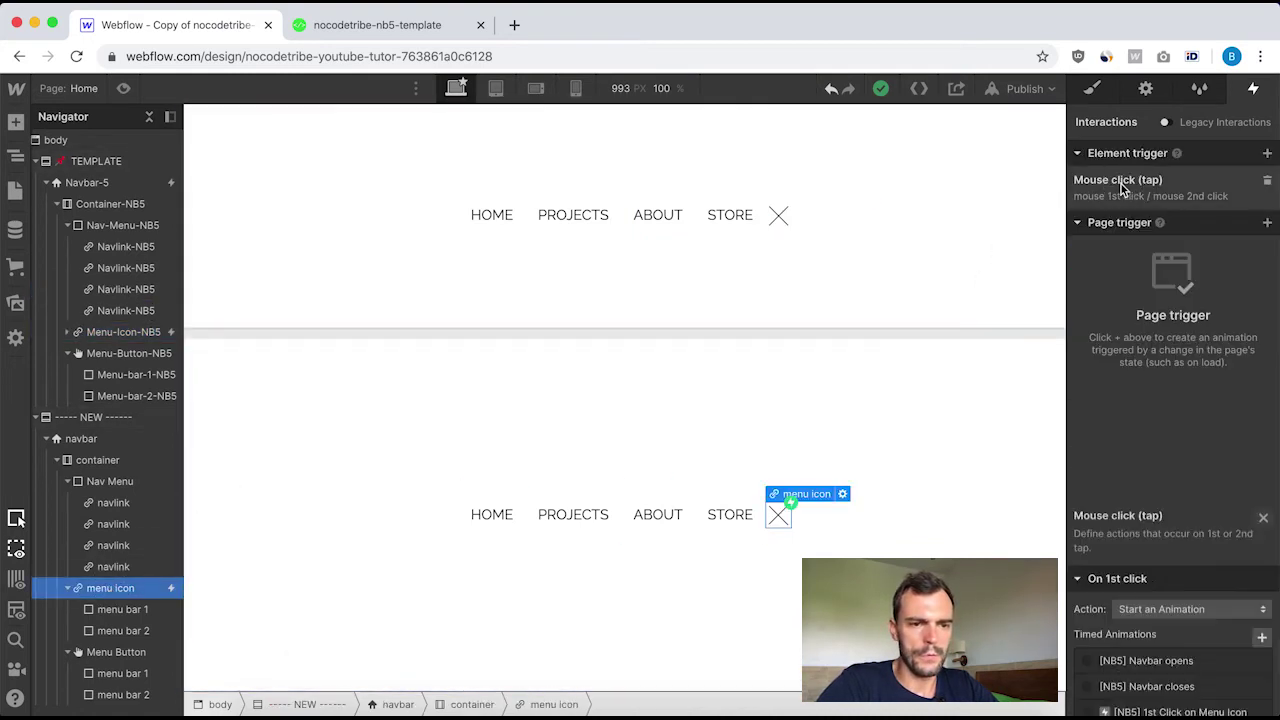
pyautogui.scroll(-3, 1163, 433)
pyautogui.click(1155, 510)
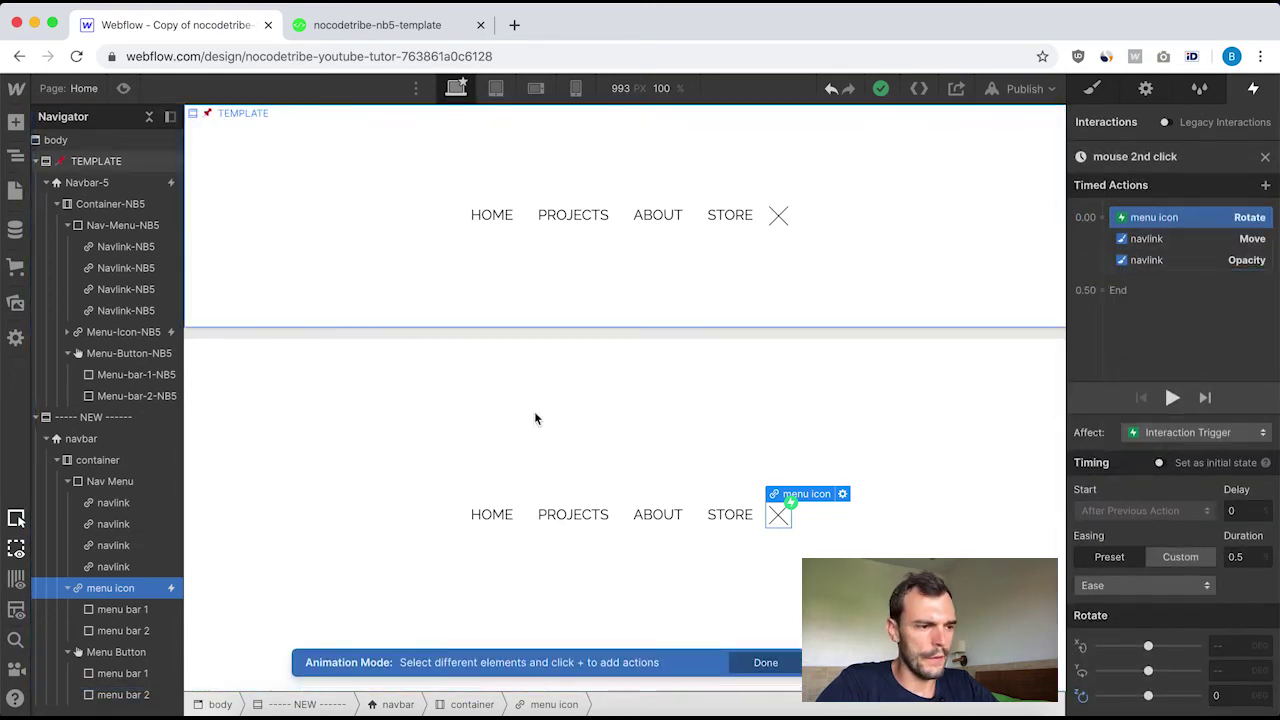
pyautogui.click(122, 546)
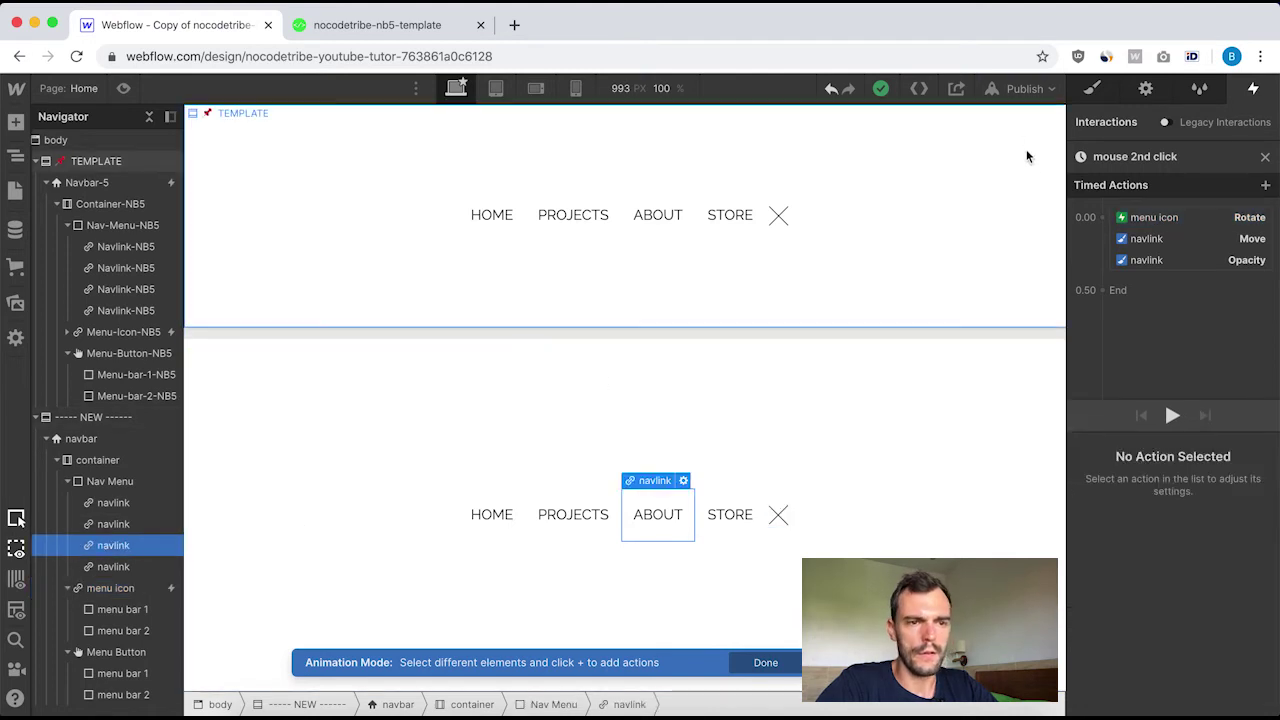
pyautogui.click(1107, 230)
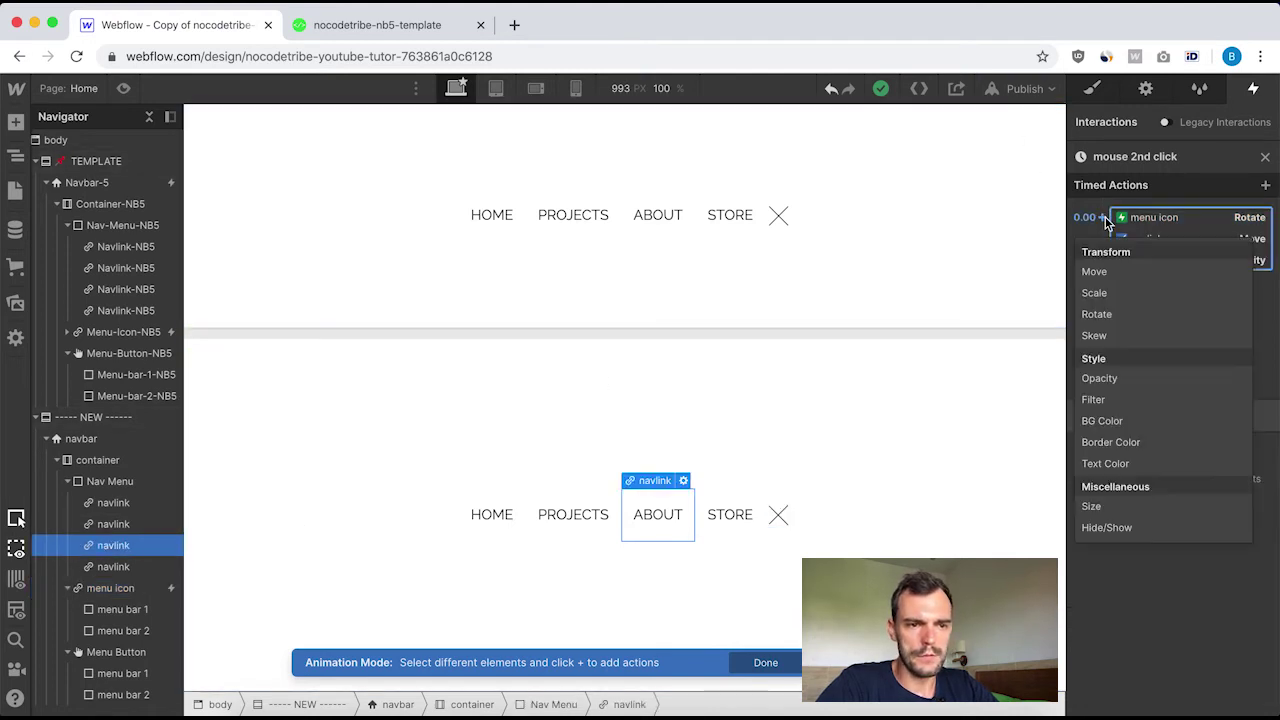
pyautogui.click(1122, 275)
# Give the move a 0.2 s delay, 0.55 s duration, Ease Out easing and X 0.
pyautogui.click(1240, 551)
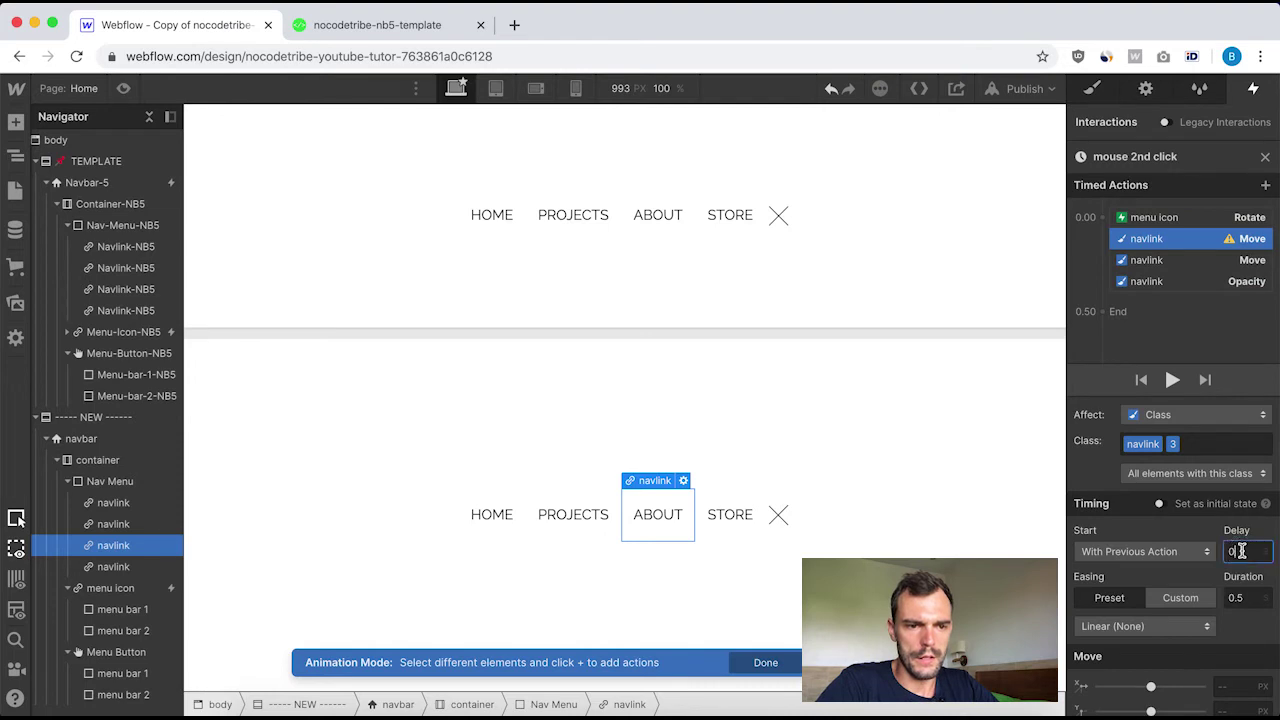
pyautogui.write('.2')
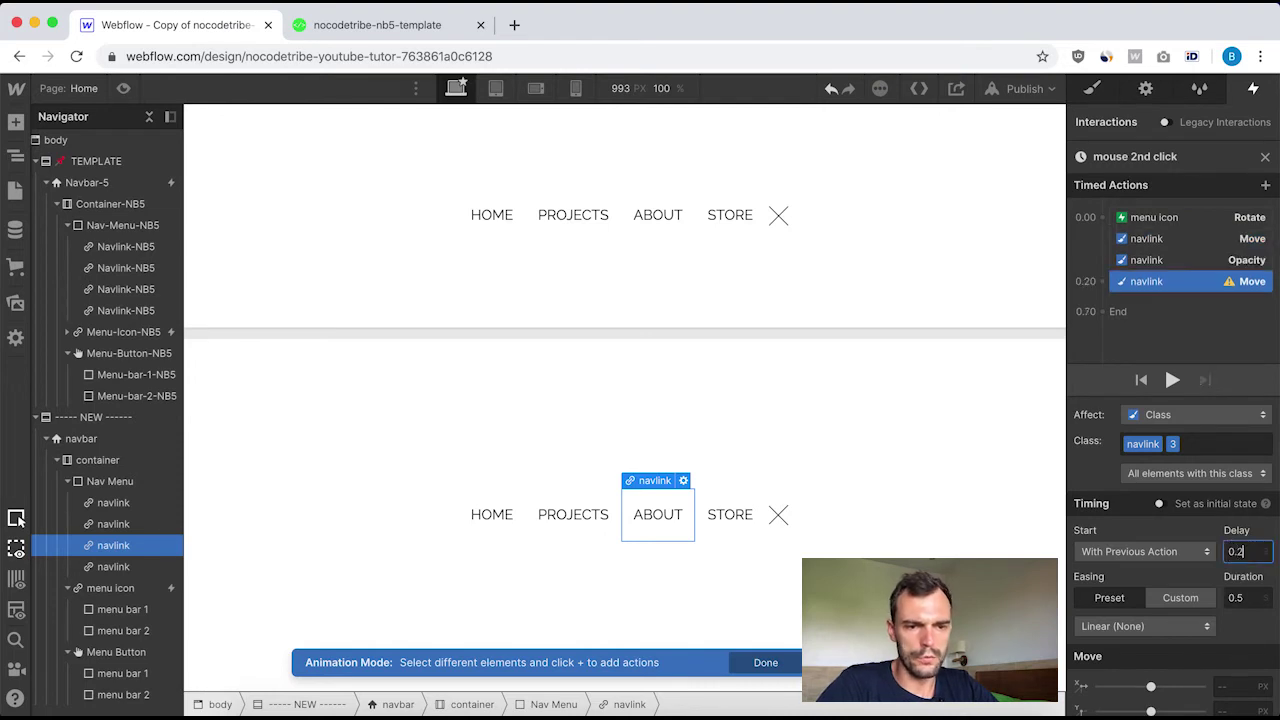
pyautogui.click(1248, 598)
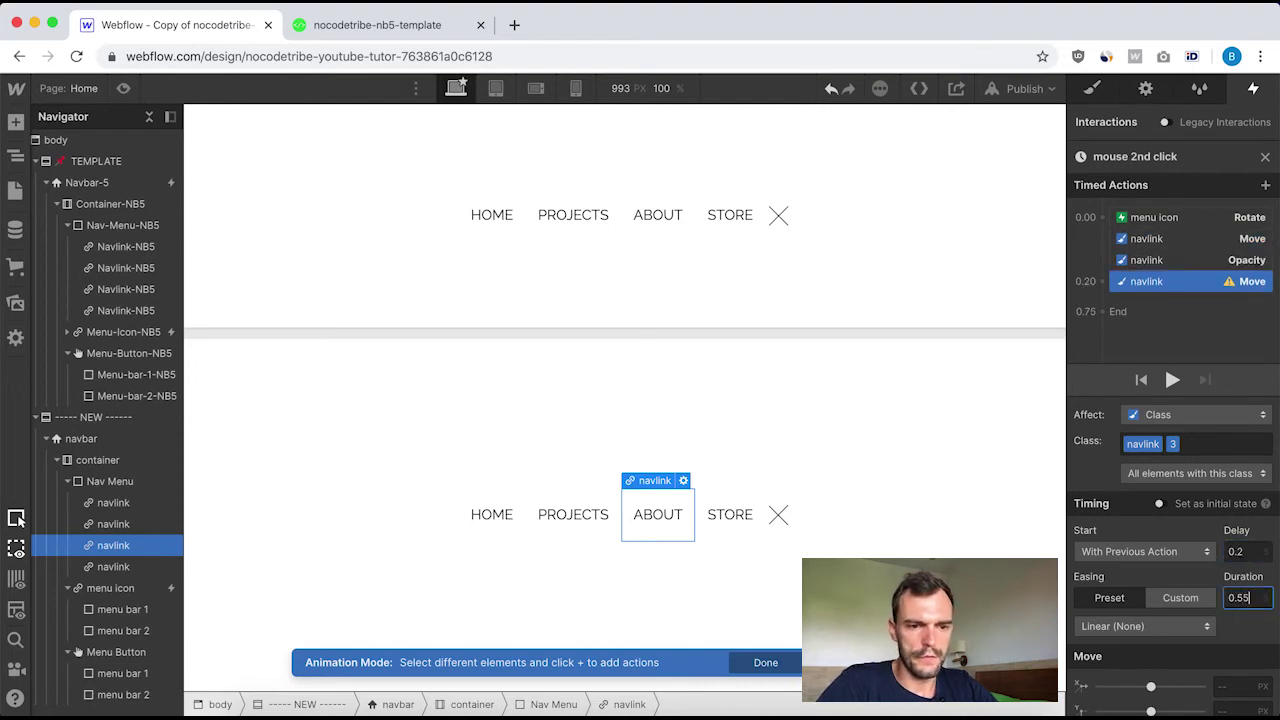
pyautogui.click(1178, 625)
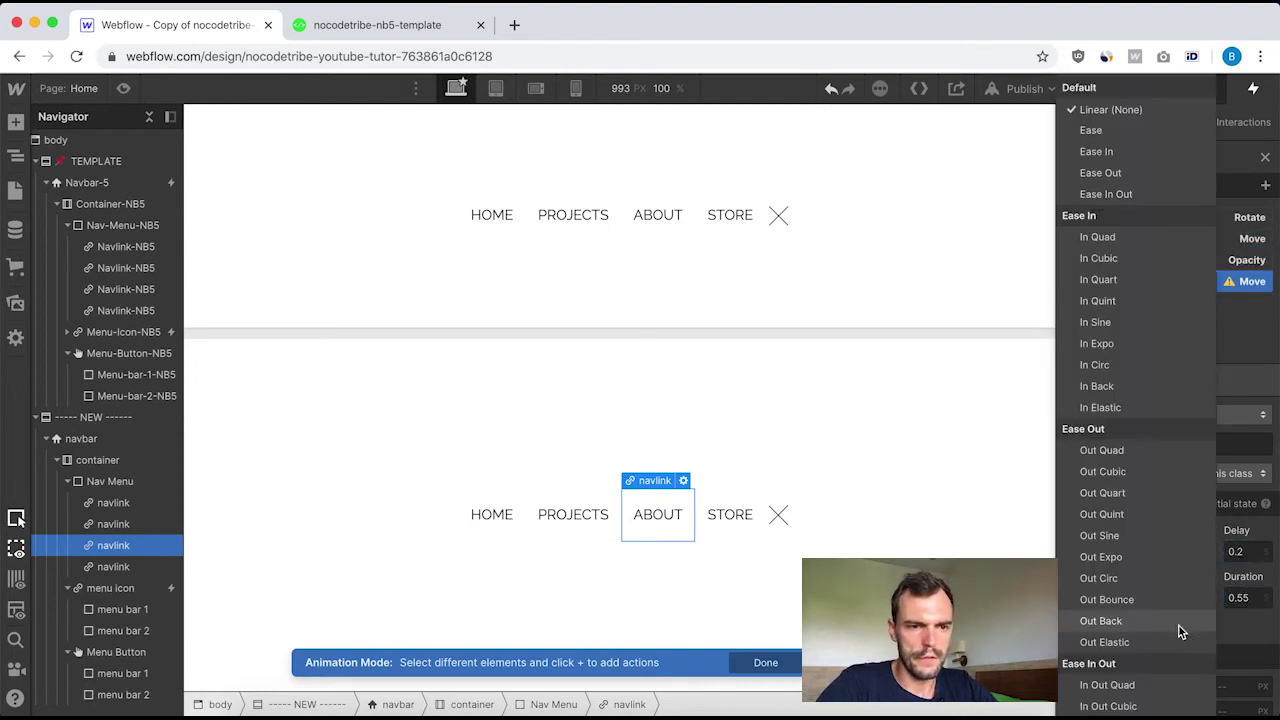
pyautogui.click(1143, 172)
pyautogui.scroll(-1, 1093, 648)
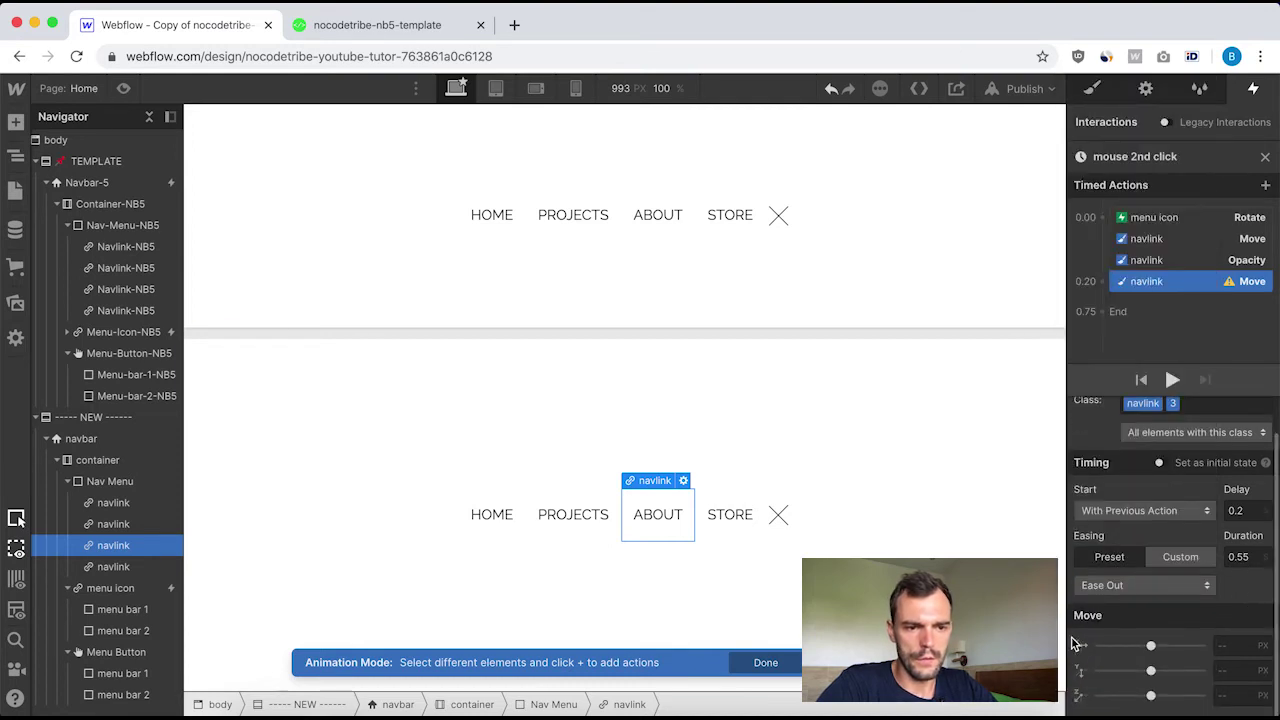
pyautogui.click(1234, 646)
pyautogui.write('0')
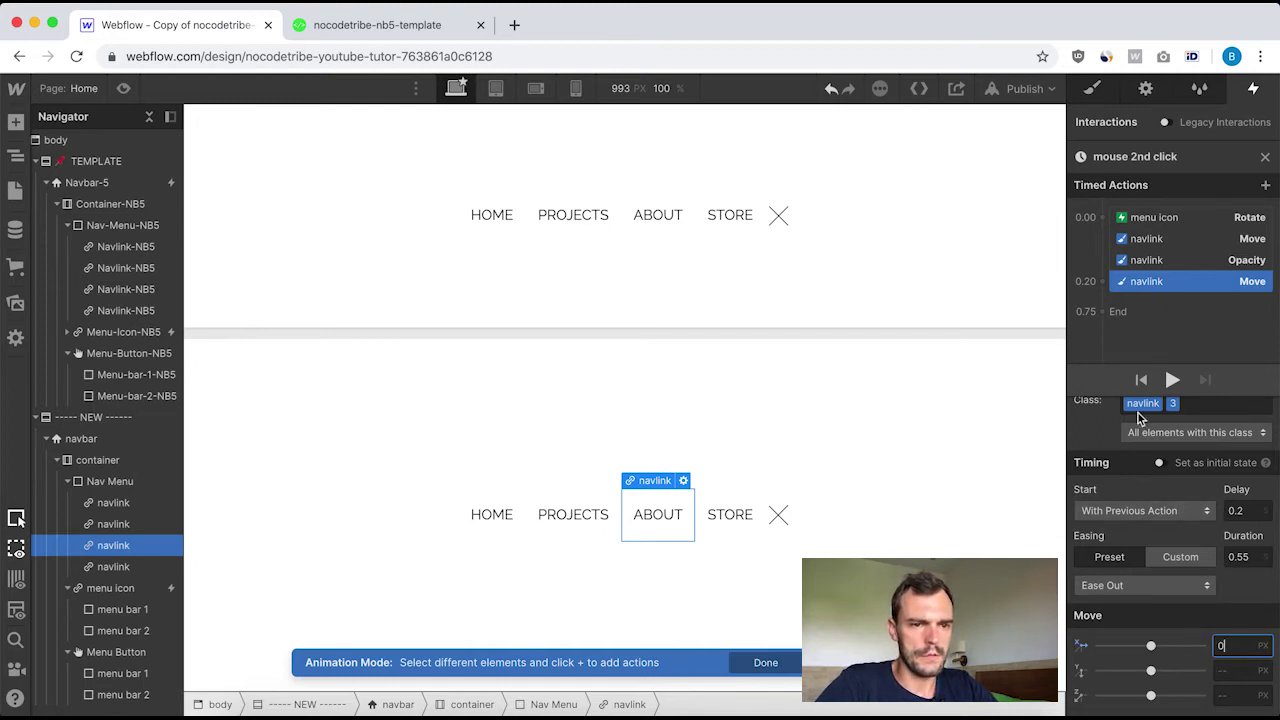
pyautogui.click(1265, 156)
# Inspect the template's second navlink Move and Opacity steps (0.2s delay, 0.5s, Linear, 100).
pyautogui.click(140, 331)
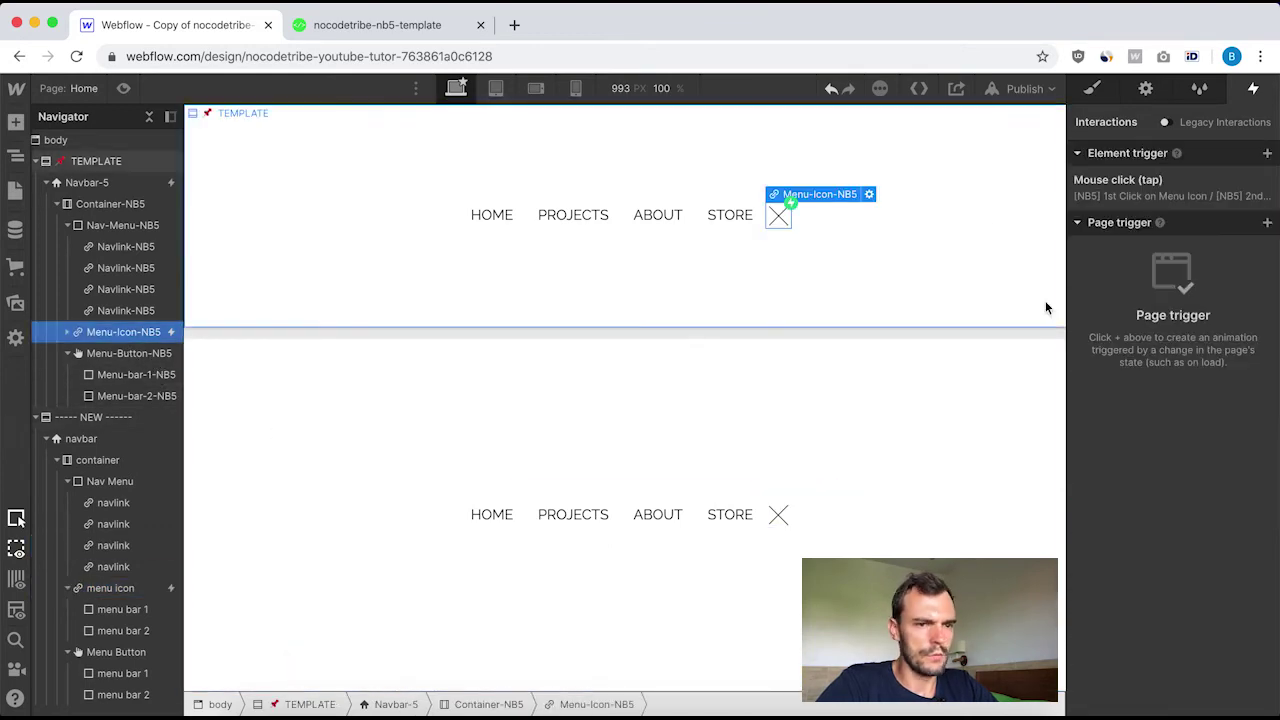
pyautogui.click(1148, 200)
pyautogui.scroll(-2, 1184, 485)
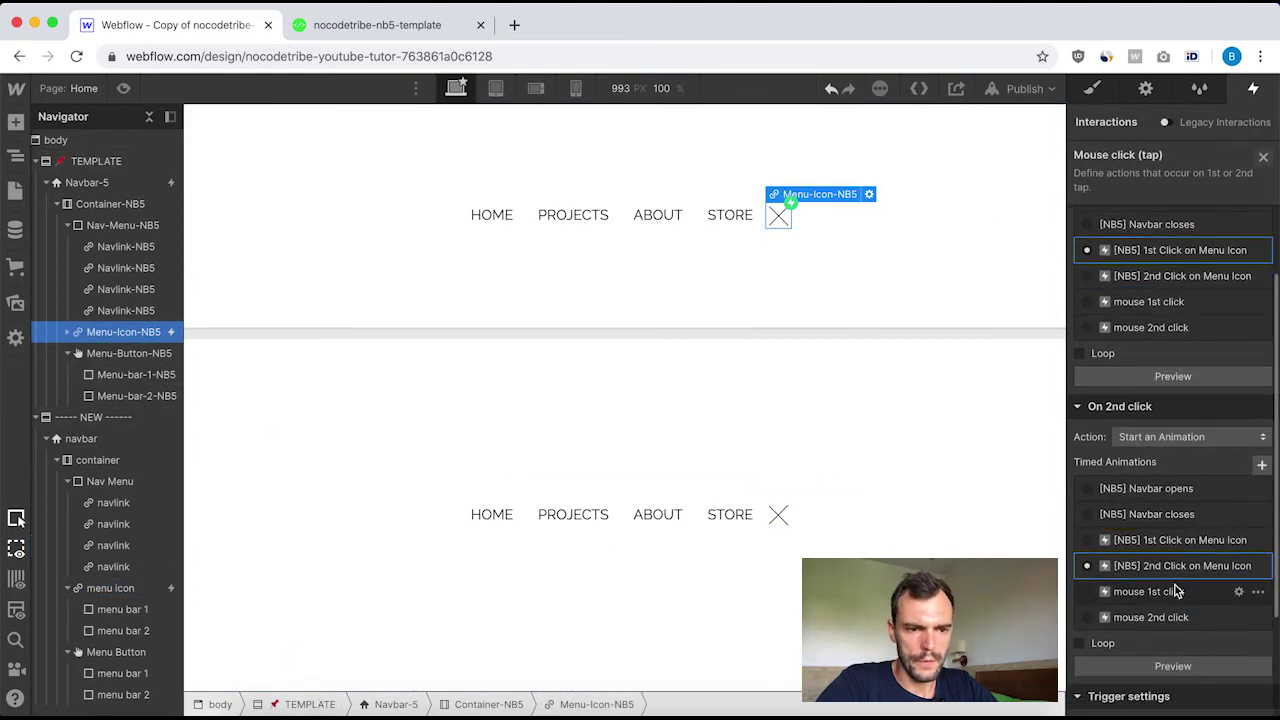
pyautogui.click(1198, 566)
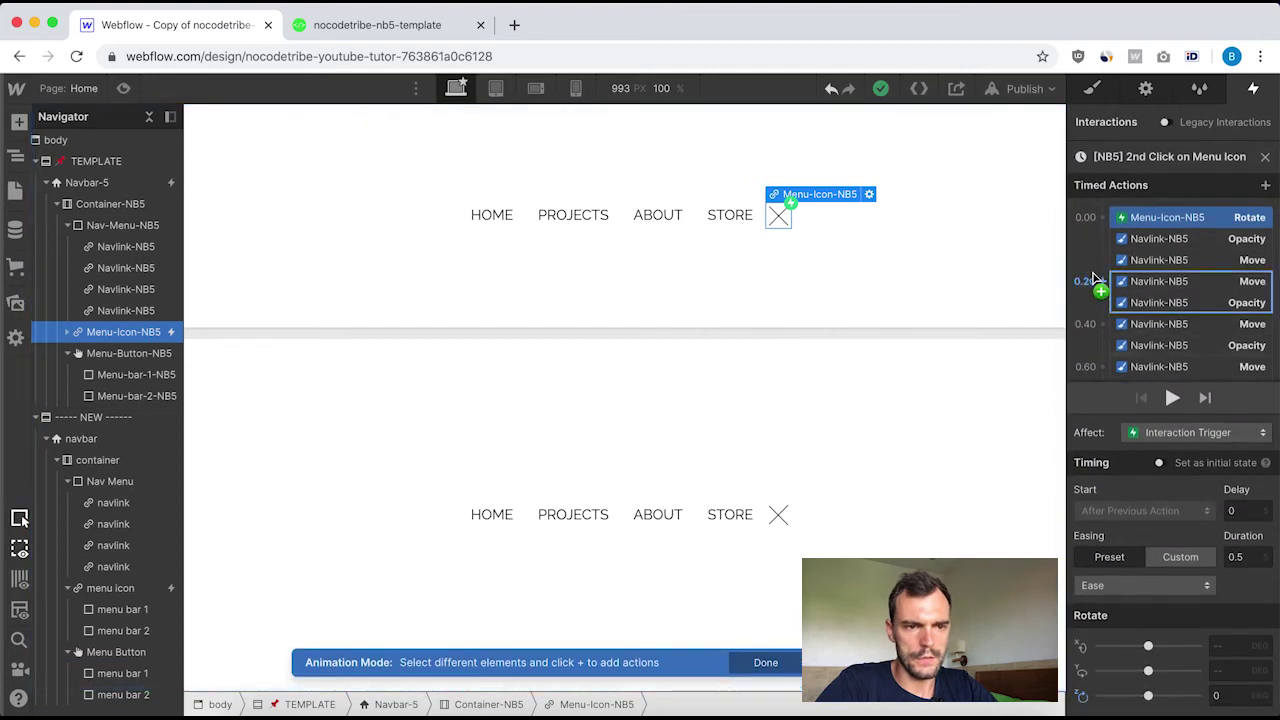
pyautogui.click(1177, 282)
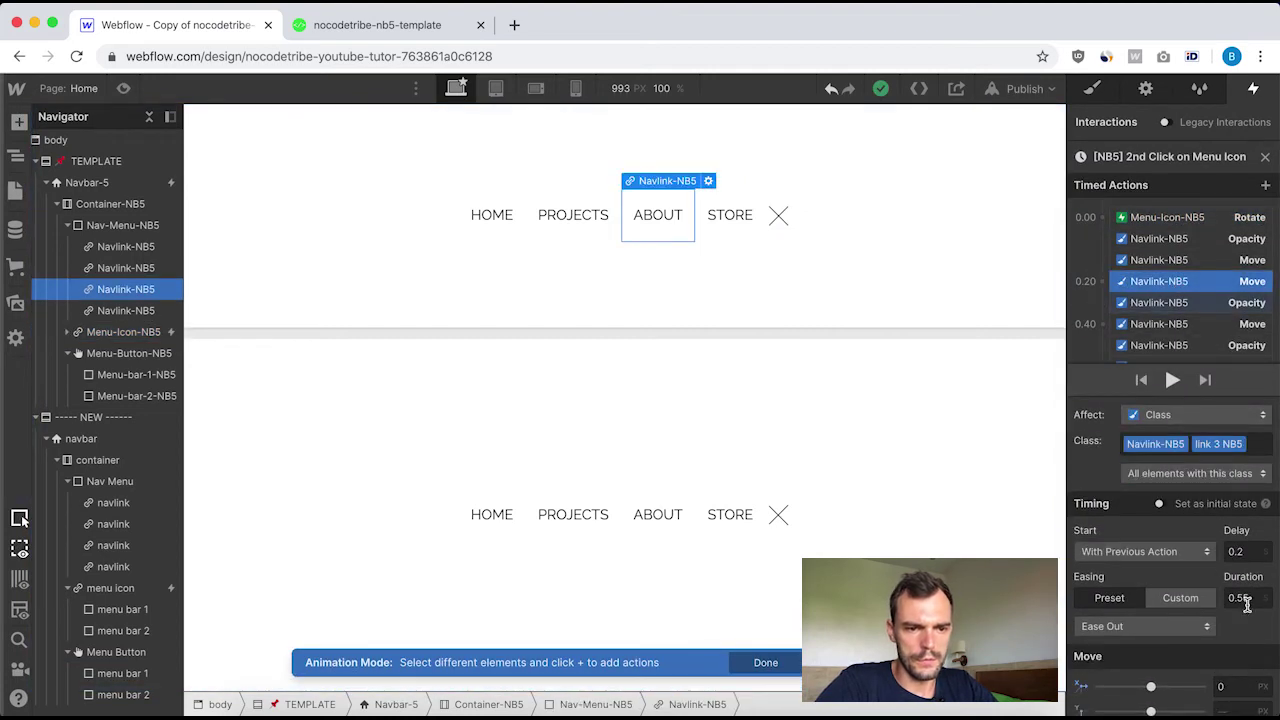
pyautogui.click(1157, 305)
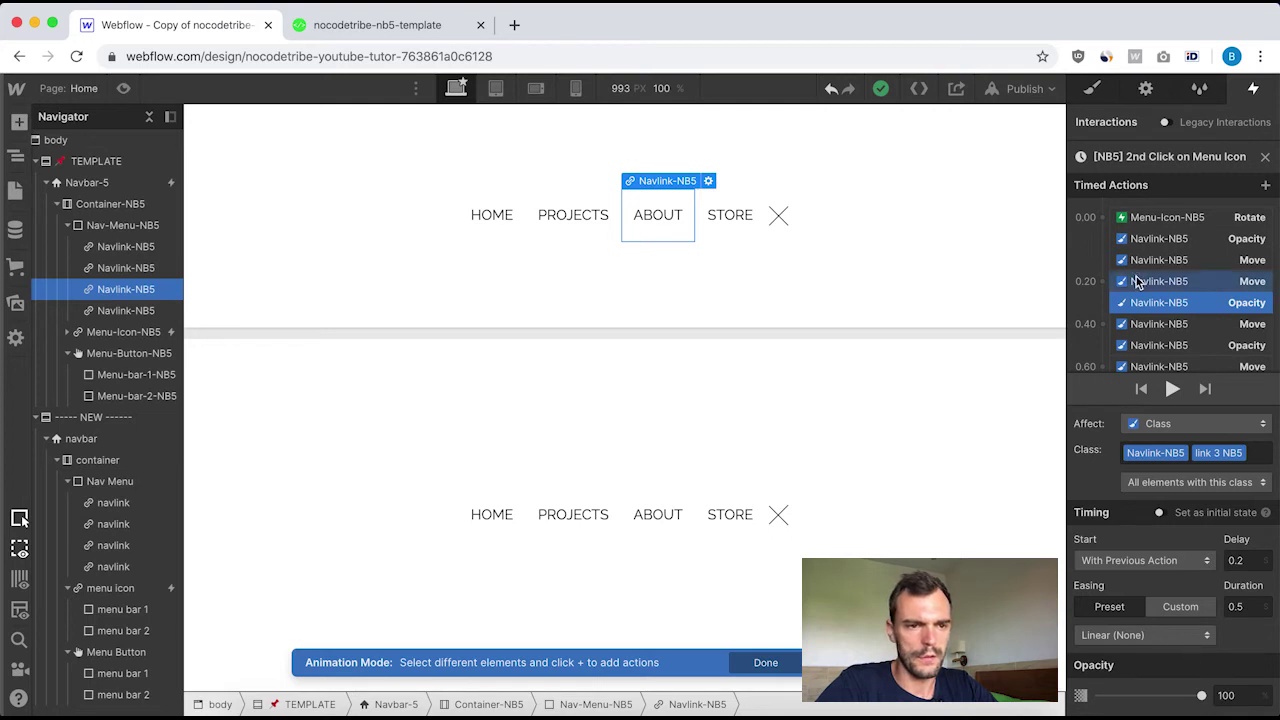
pyautogui.click(1265, 163)
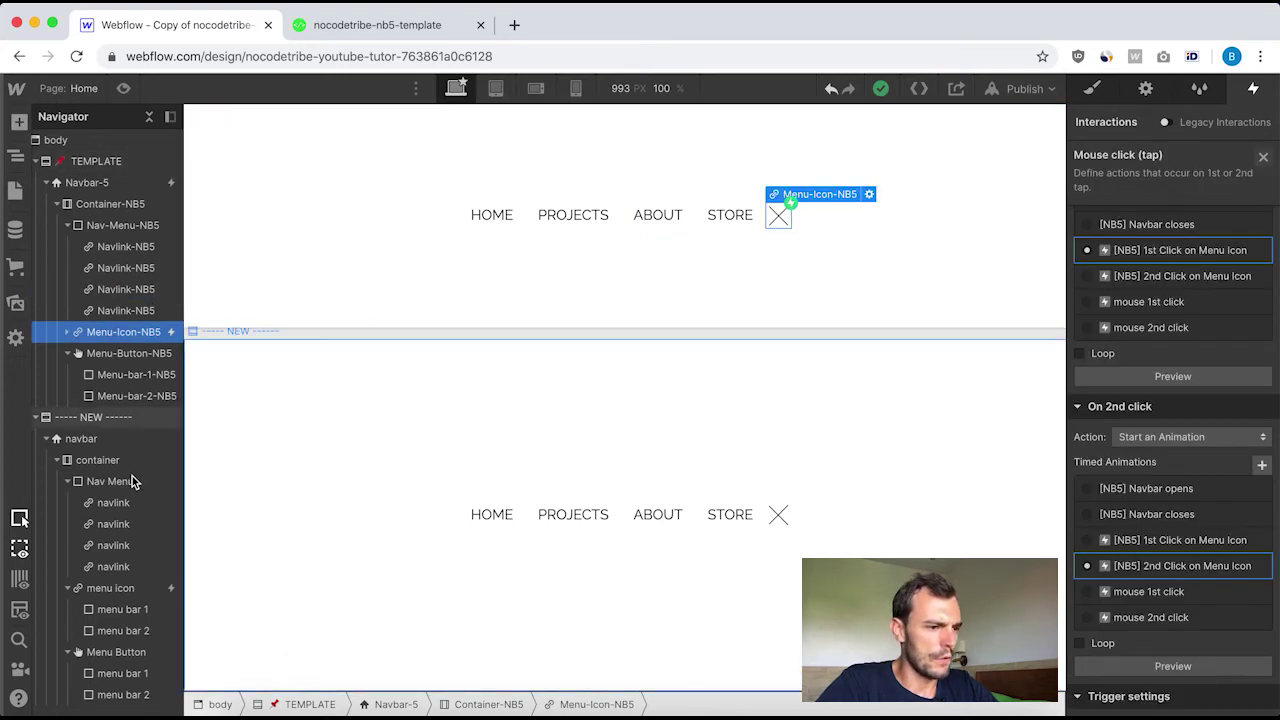
# Add a second navlink Opacity action at 0.20 (0.5s, 100) to the mouse 2nd click animation.
pyautogui.click(120, 590)
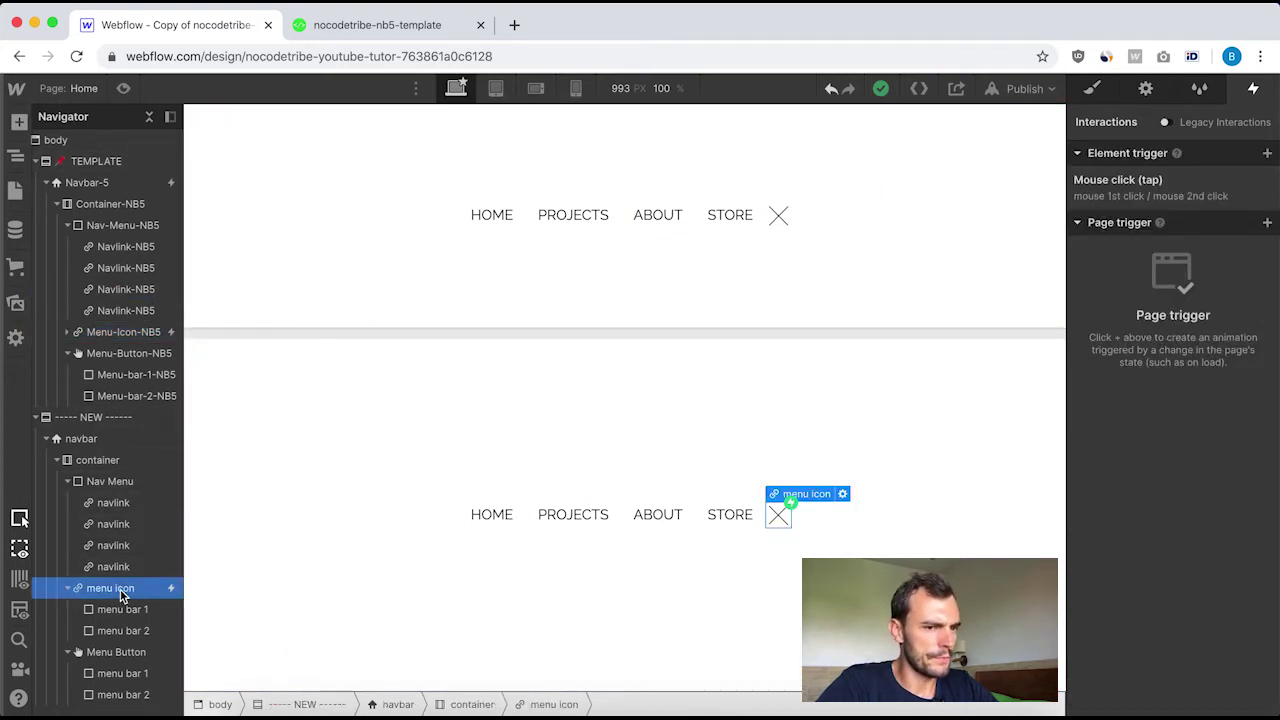
pyautogui.click(1120, 195)
pyautogui.scroll(-5, 1128, 494)
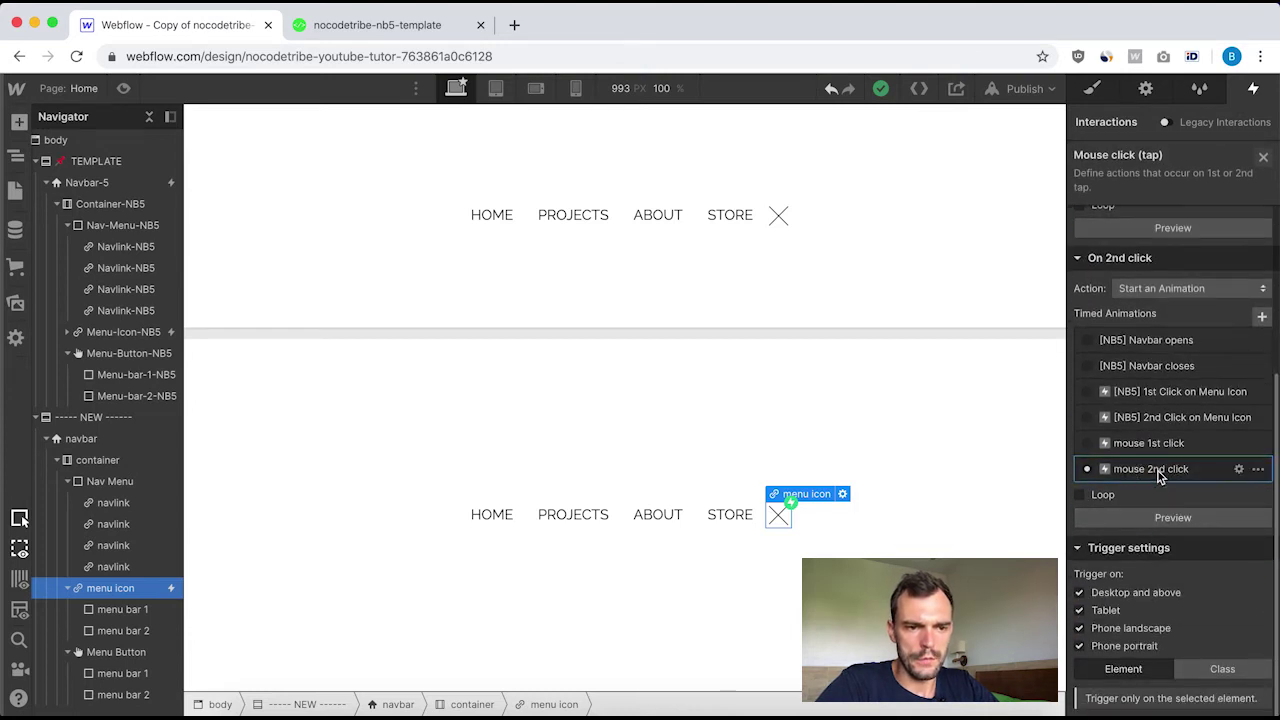
pyautogui.click(1158, 471)
pyautogui.click(1158, 283)
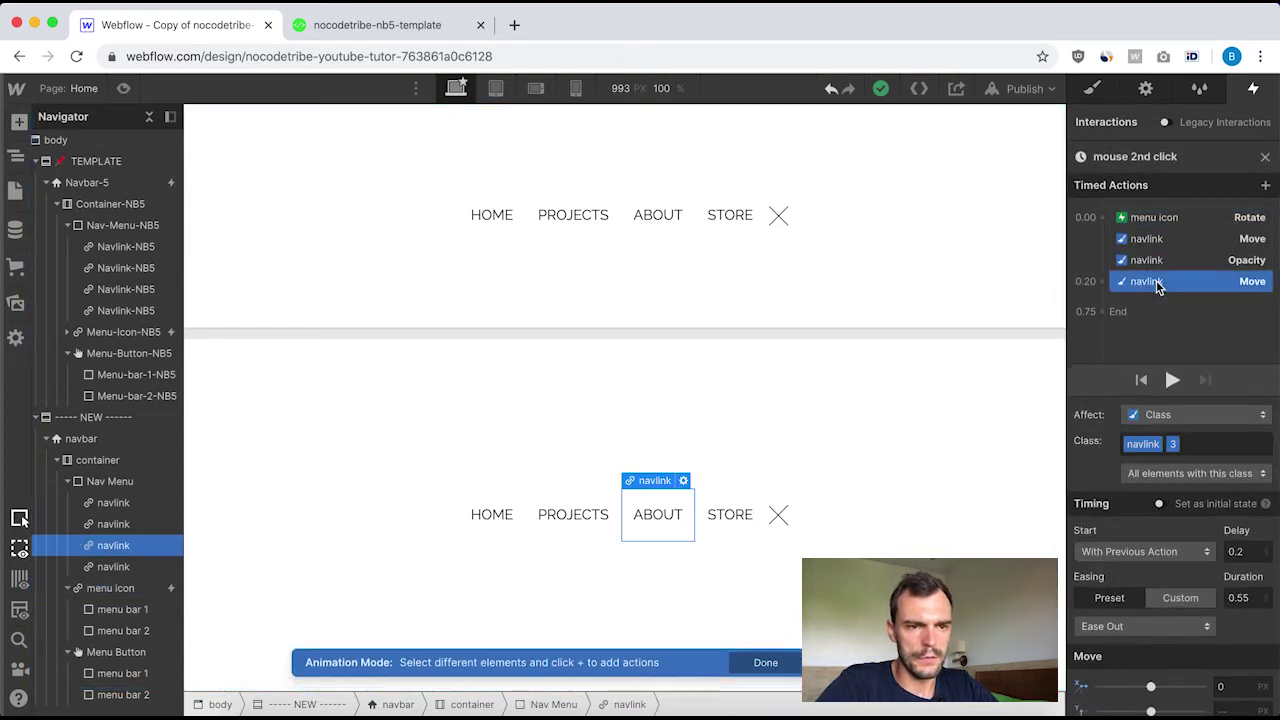
pyautogui.click(1105, 285)
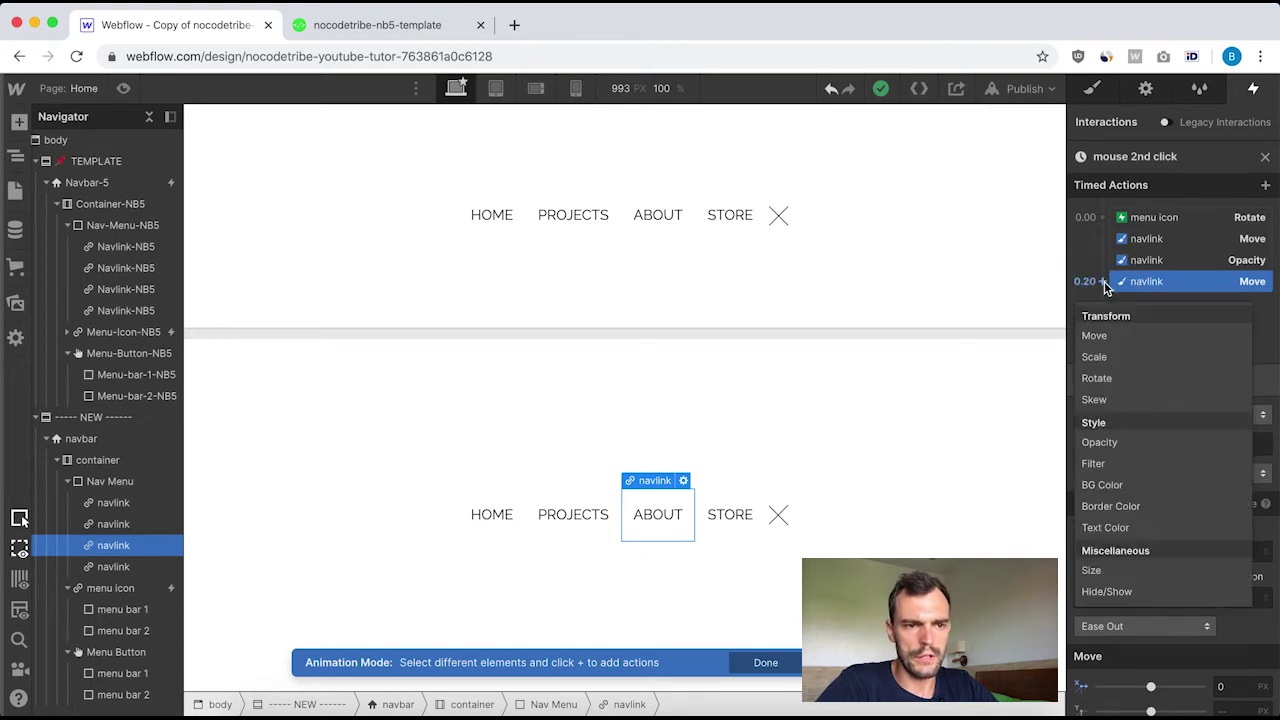
pyautogui.click(1120, 441)
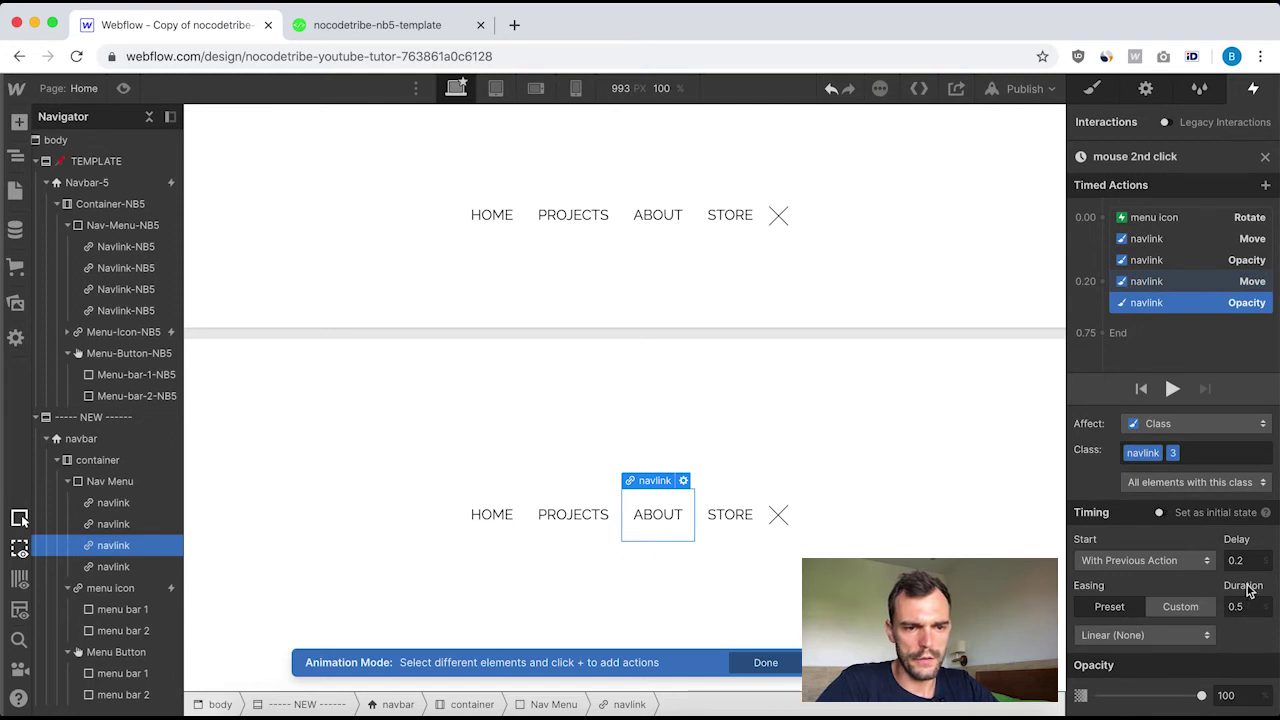
pyautogui.click(1235, 695)
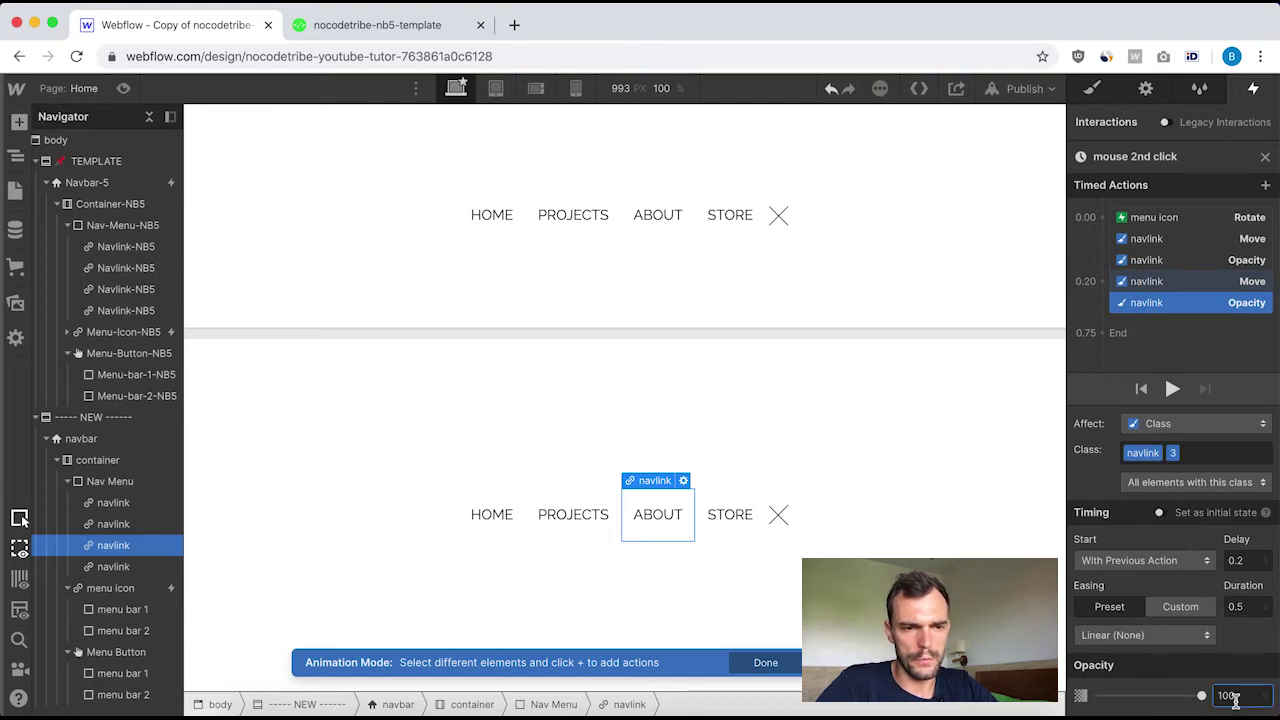
pyautogui.click(1264, 160)
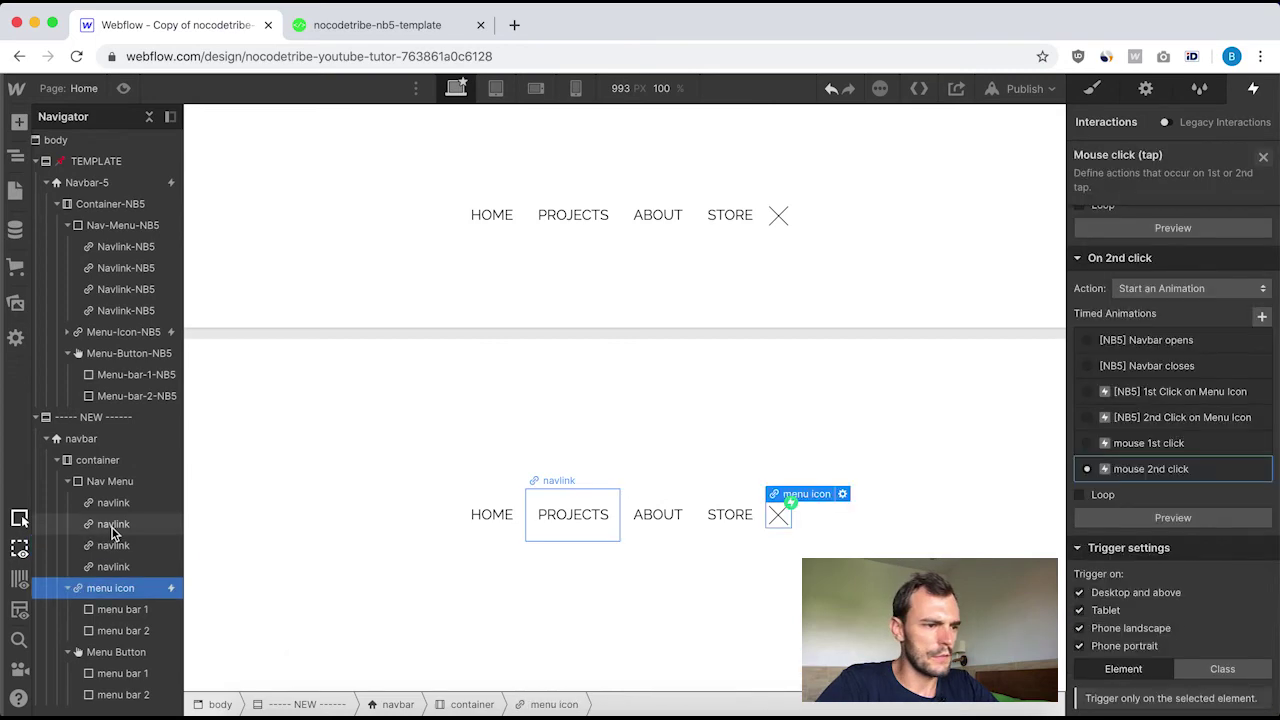
pyautogui.click(113, 333)
pyautogui.click(1183, 181)
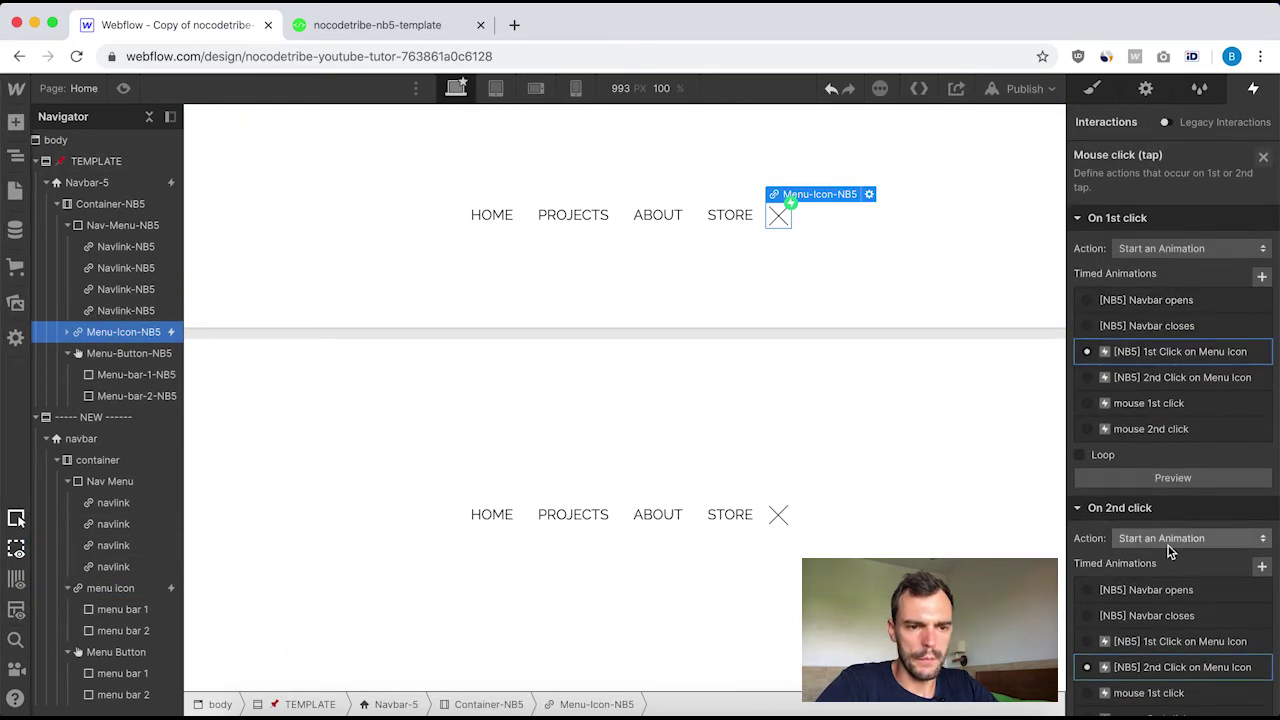
pyautogui.click(1160, 665)
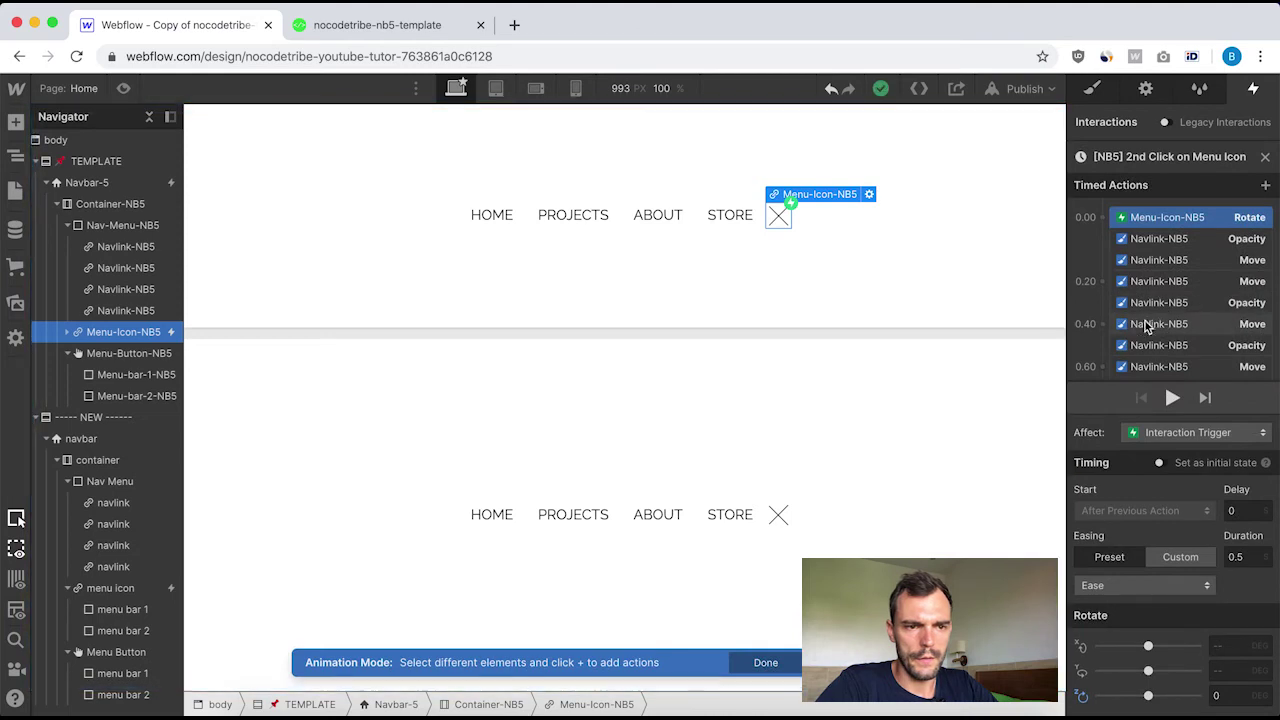
pyautogui.click(1165, 303)
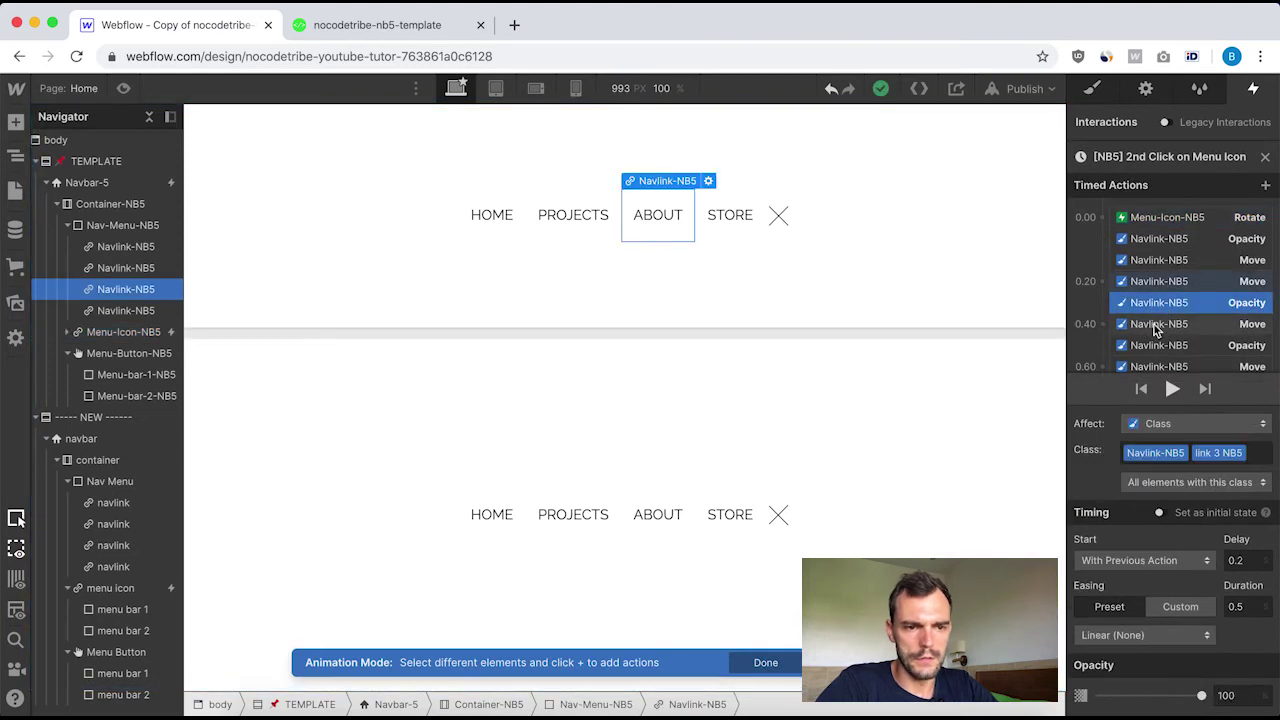
pyautogui.click(1157, 326)
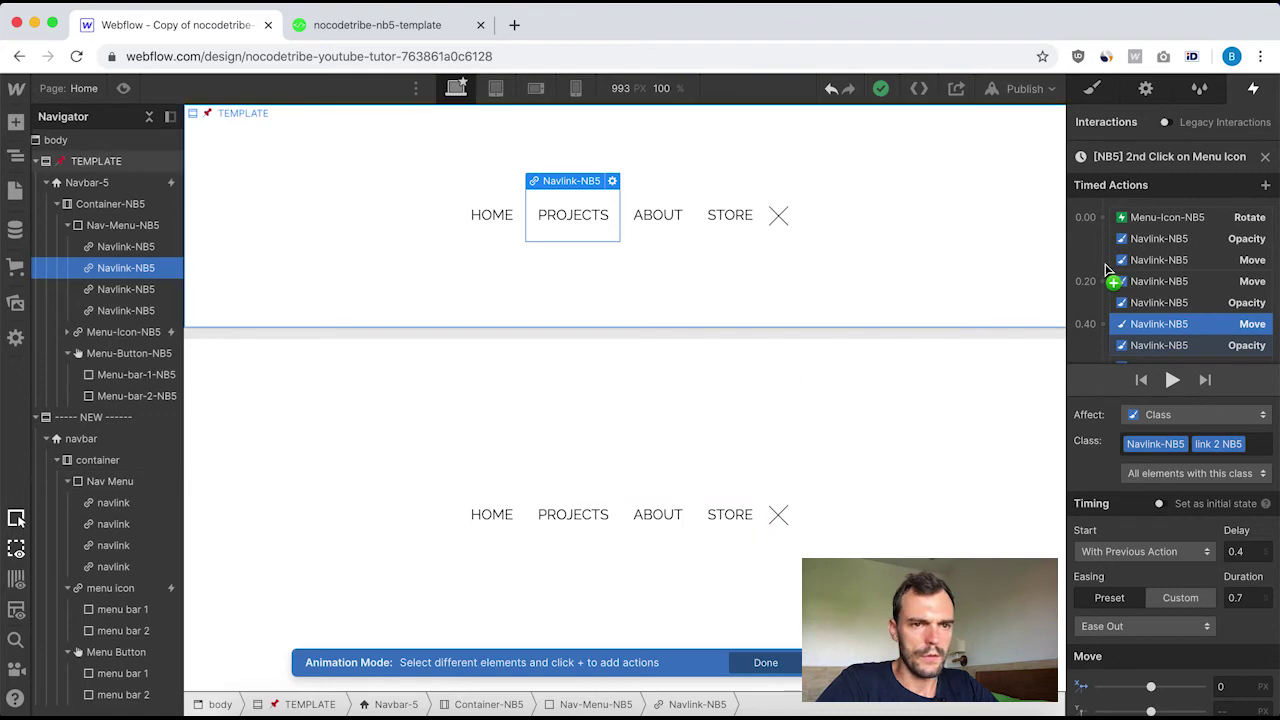
pyautogui.click(1264, 157)
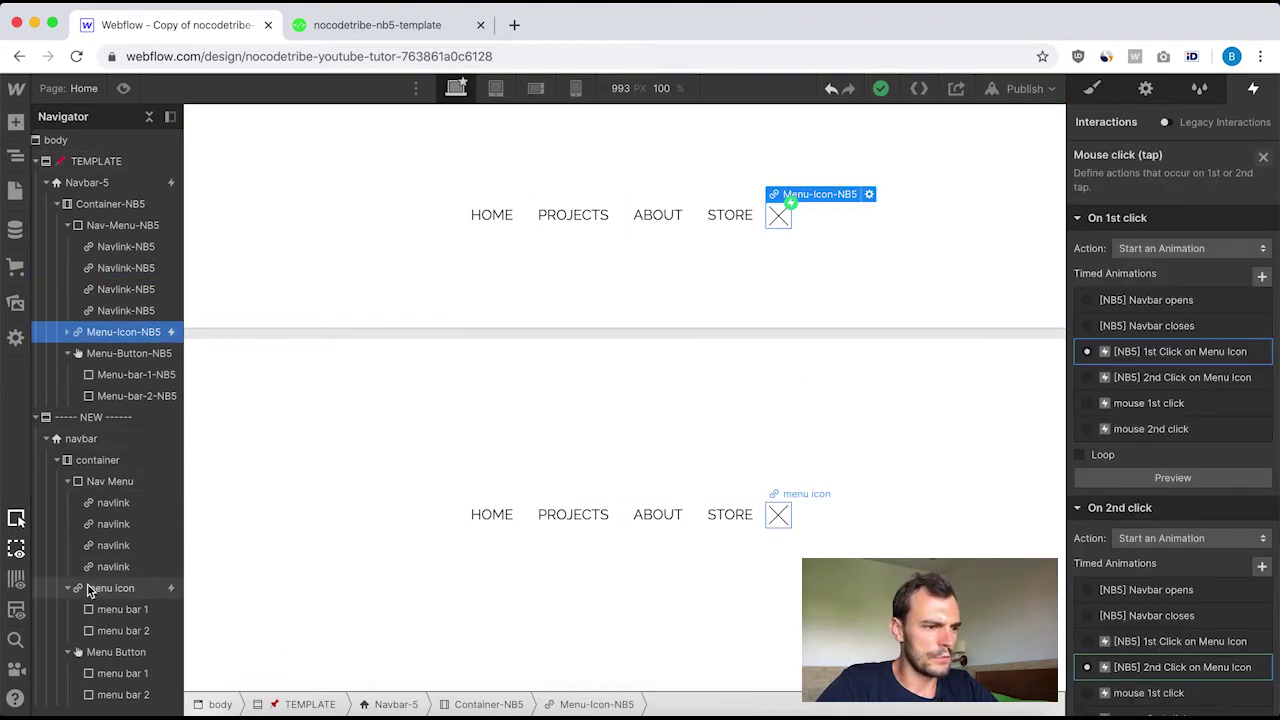
# Add a new Move action for the PROJECTS navlink in the mouse 2nd click animation.
pyautogui.click(88, 590)
pyautogui.click(1145, 177)
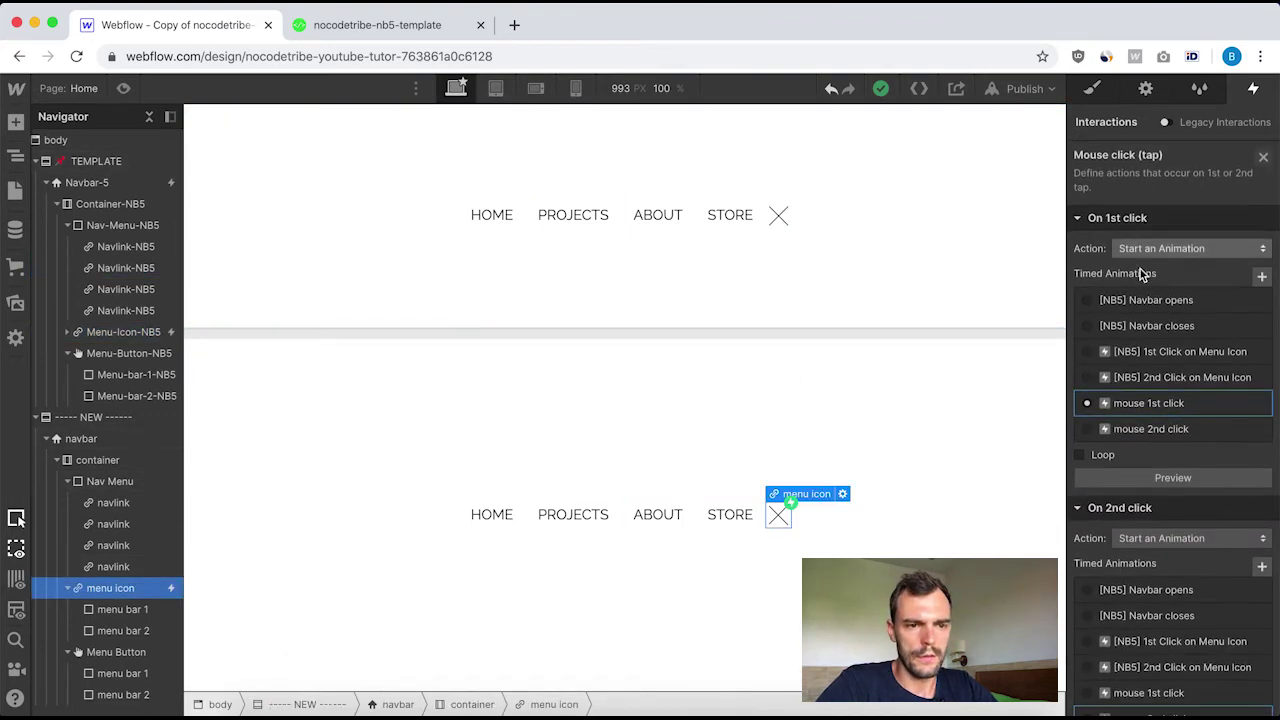
pyautogui.scroll(-3, 1163, 540)
pyautogui.click(1160, 578)
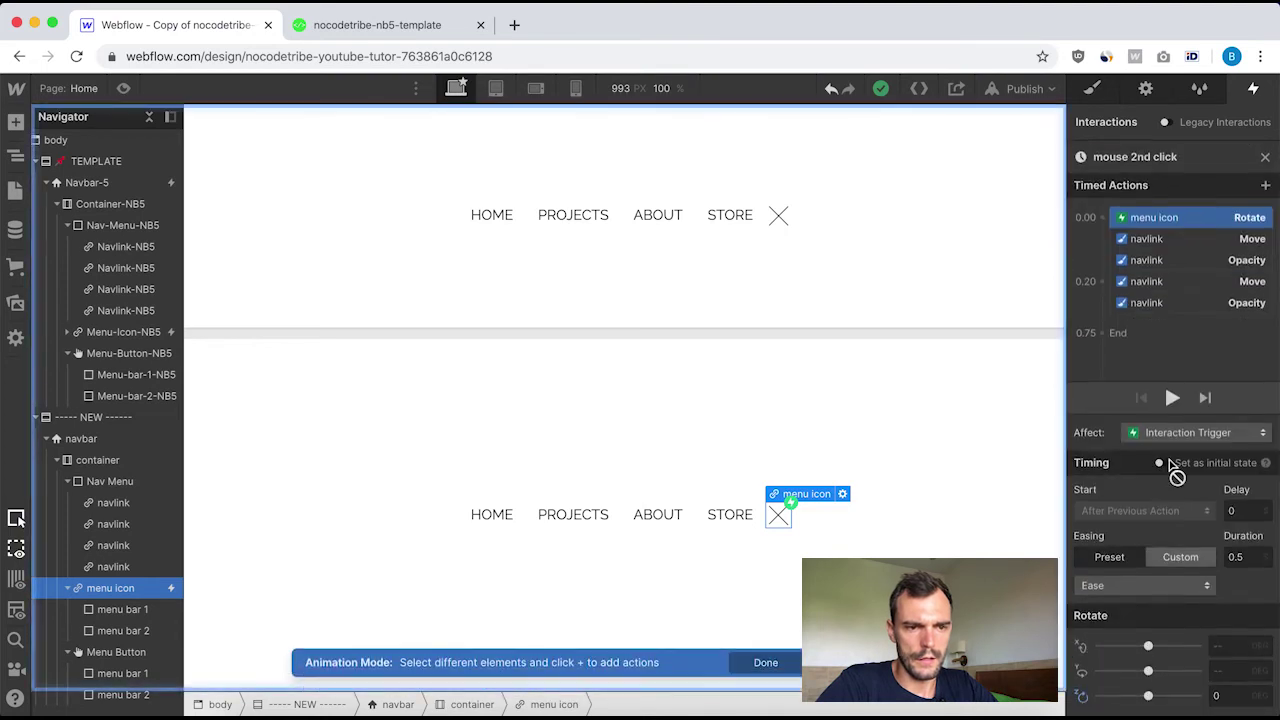
pyautogui.click(1170, 303)
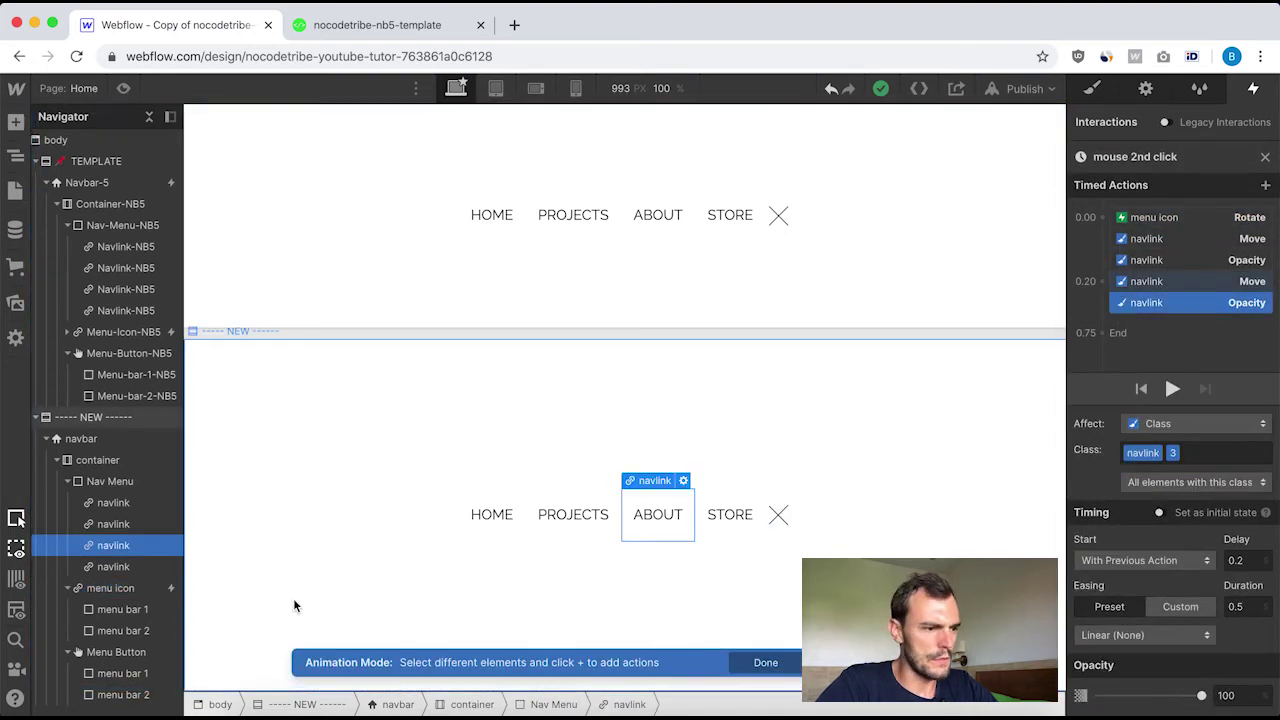
pyautogui.click(113, 525)
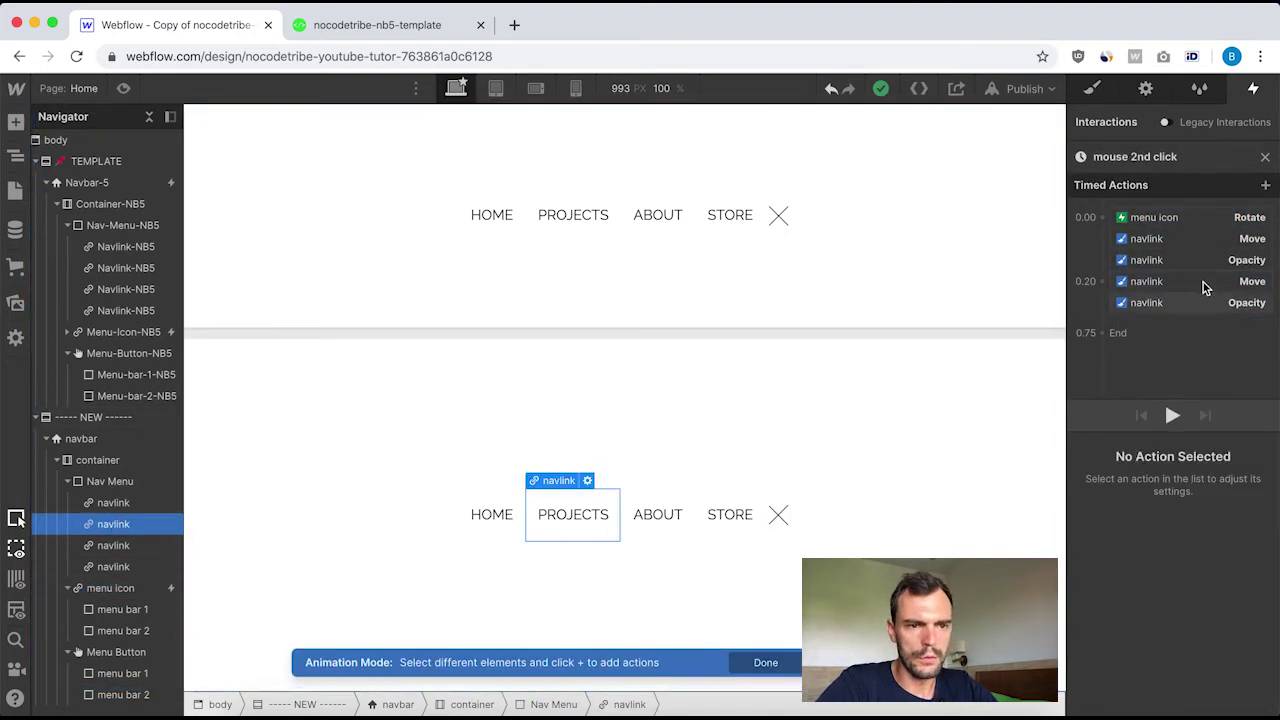
pyautogui.click(1104, 284)
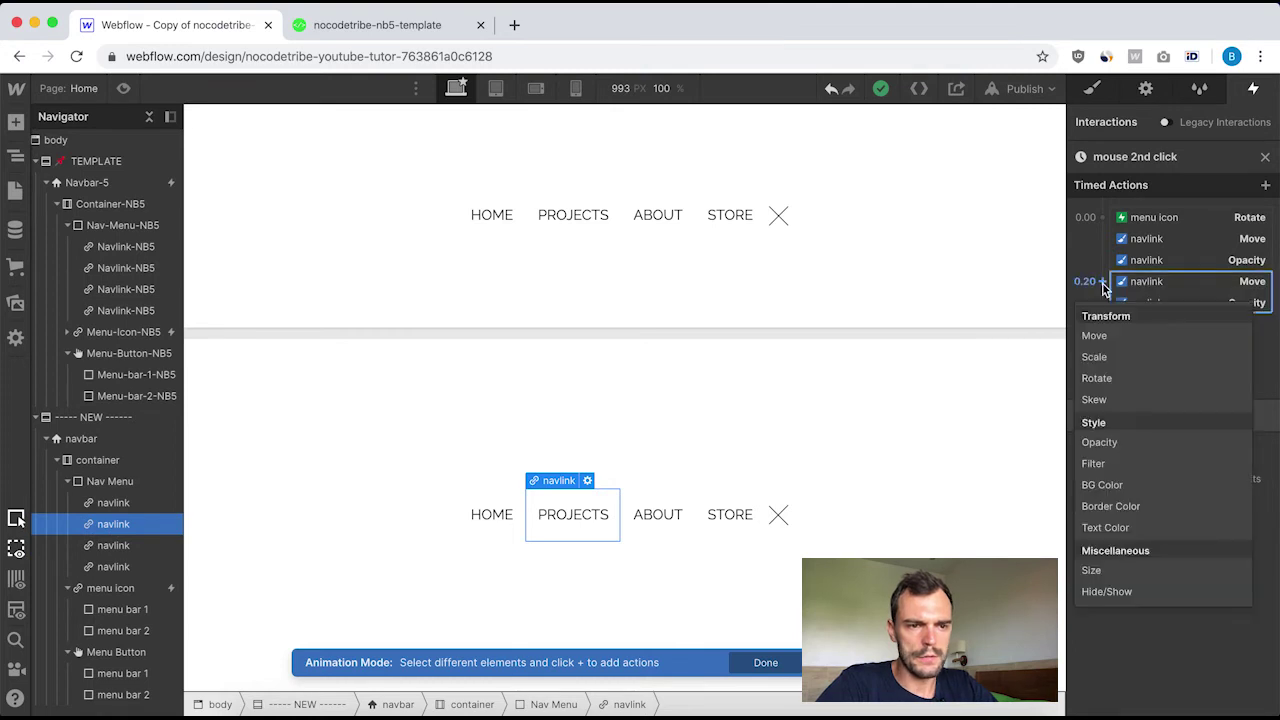
pyautogui.click(1096, 335)
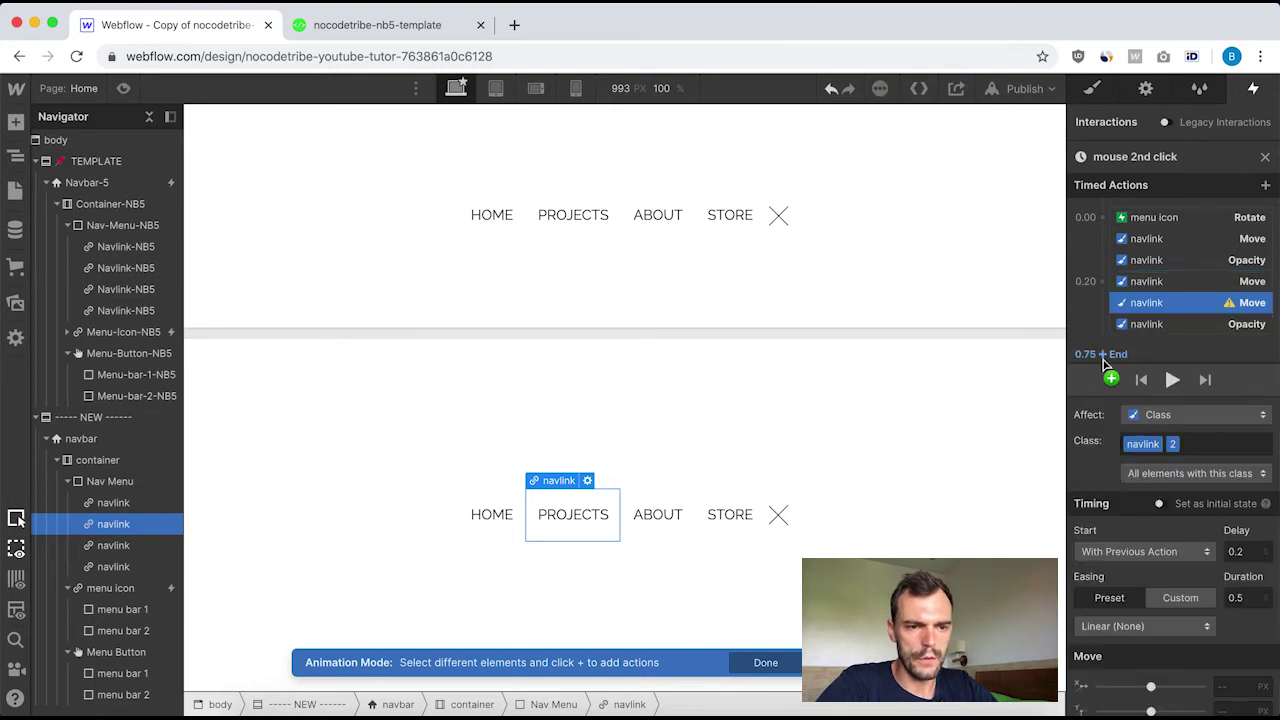
# Set the PROJECTS move to 0.4 s delay, 0.7 s duration, Ease Out easing and X 0.
pyautogui.click(1266, 548)
pyautogui.write('0.4')
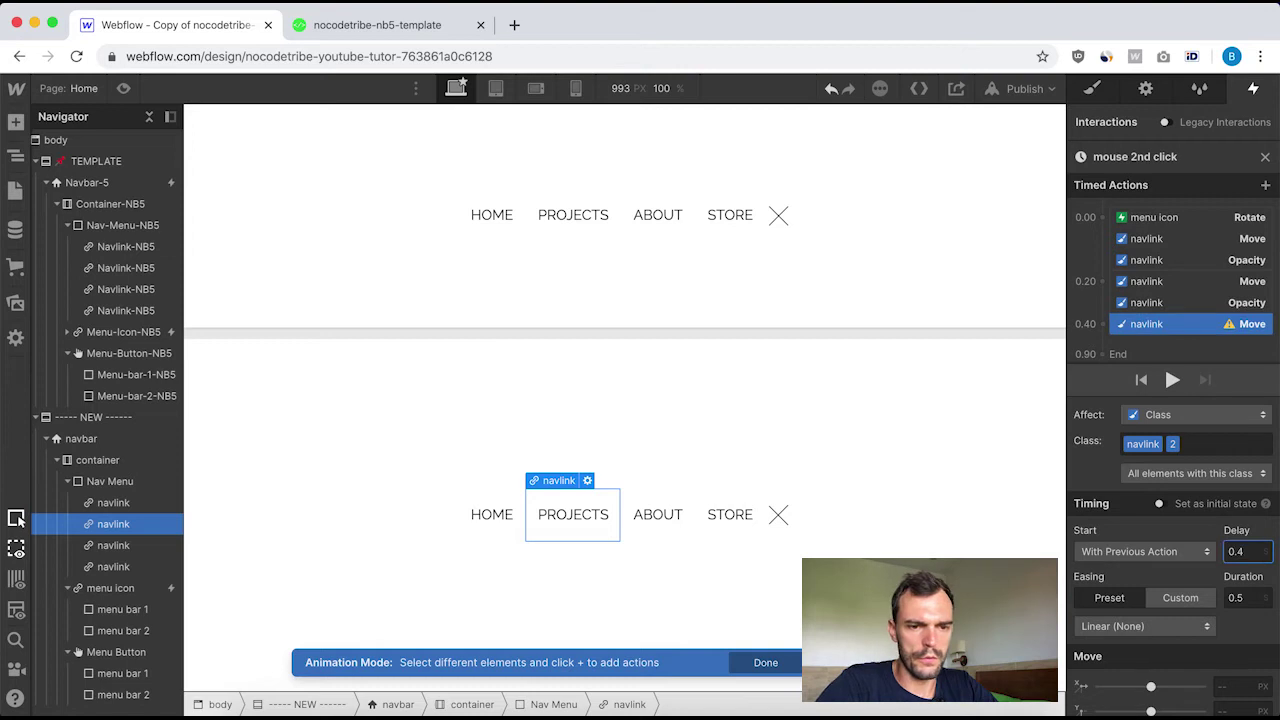
pyautogui.scroll(-1, 1190, 620)
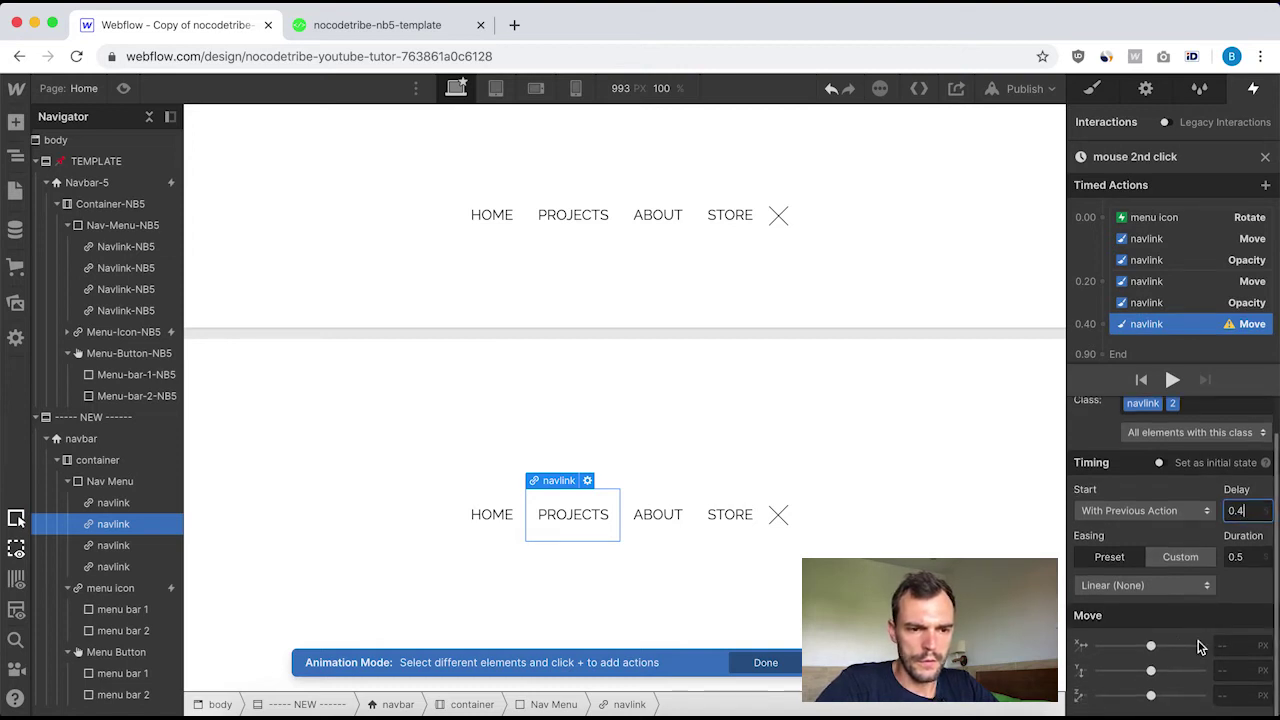
pyautogui.click(1105, 595)
pyautogui.click(1112, 170)
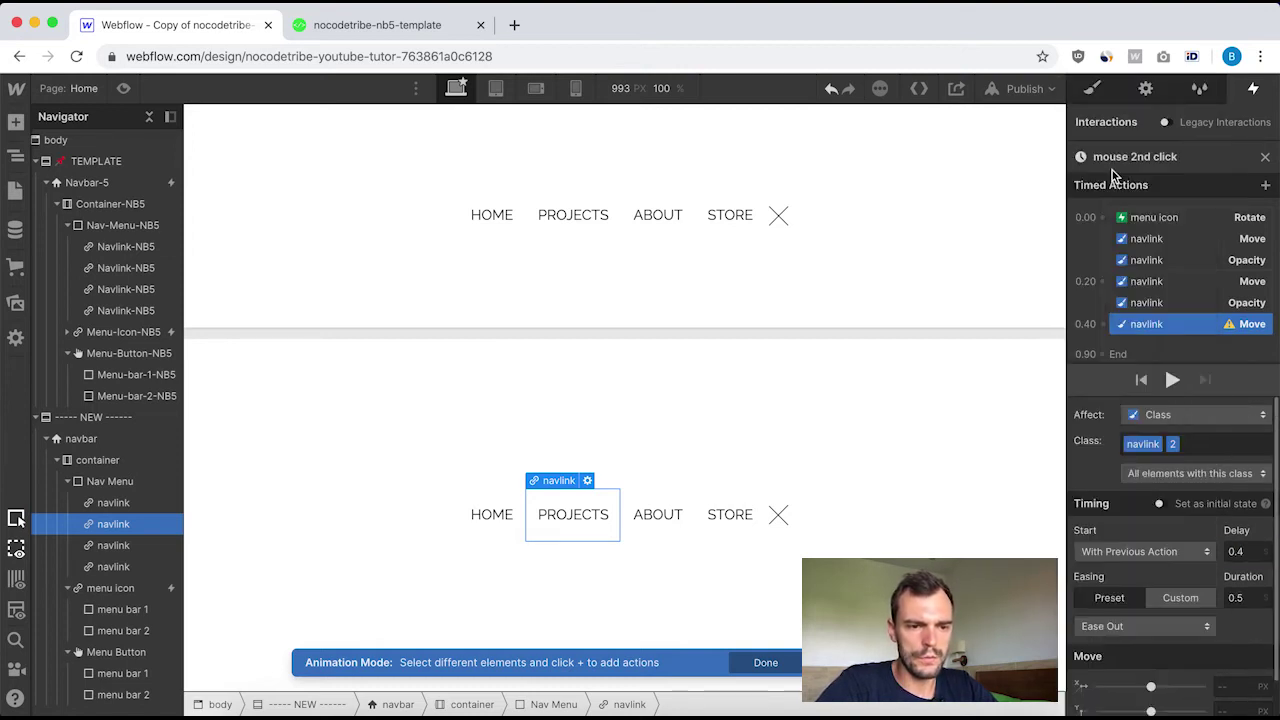
pyautogui.click(1230, 682)
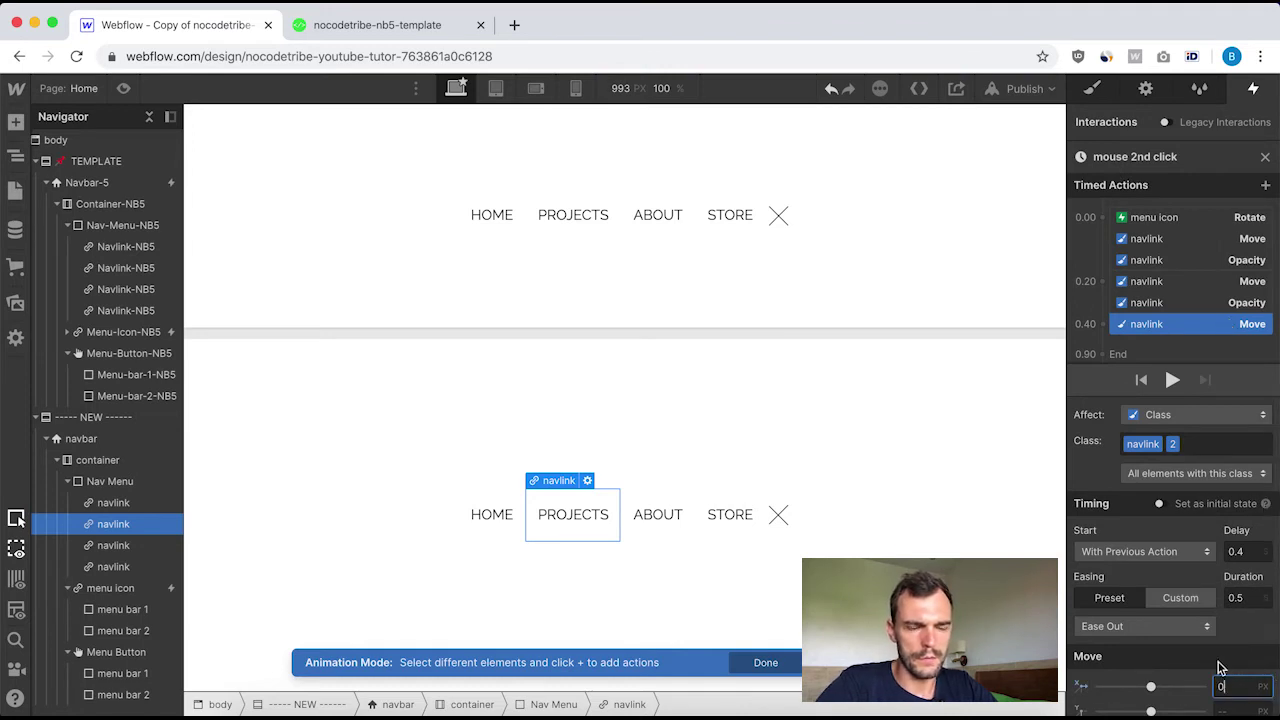
pyautogui.click(1247, 598)
pyautogui.press('BackSpace')
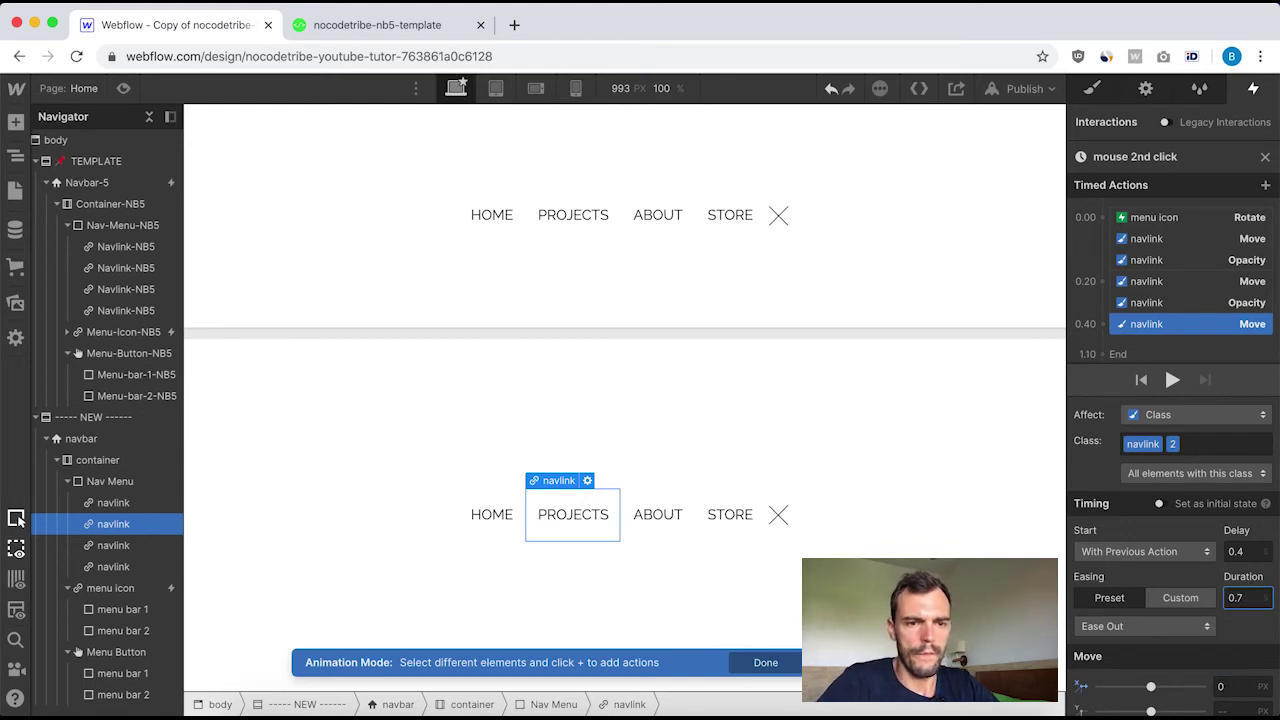
pyautogui.scroll(-1, 1240, 660)
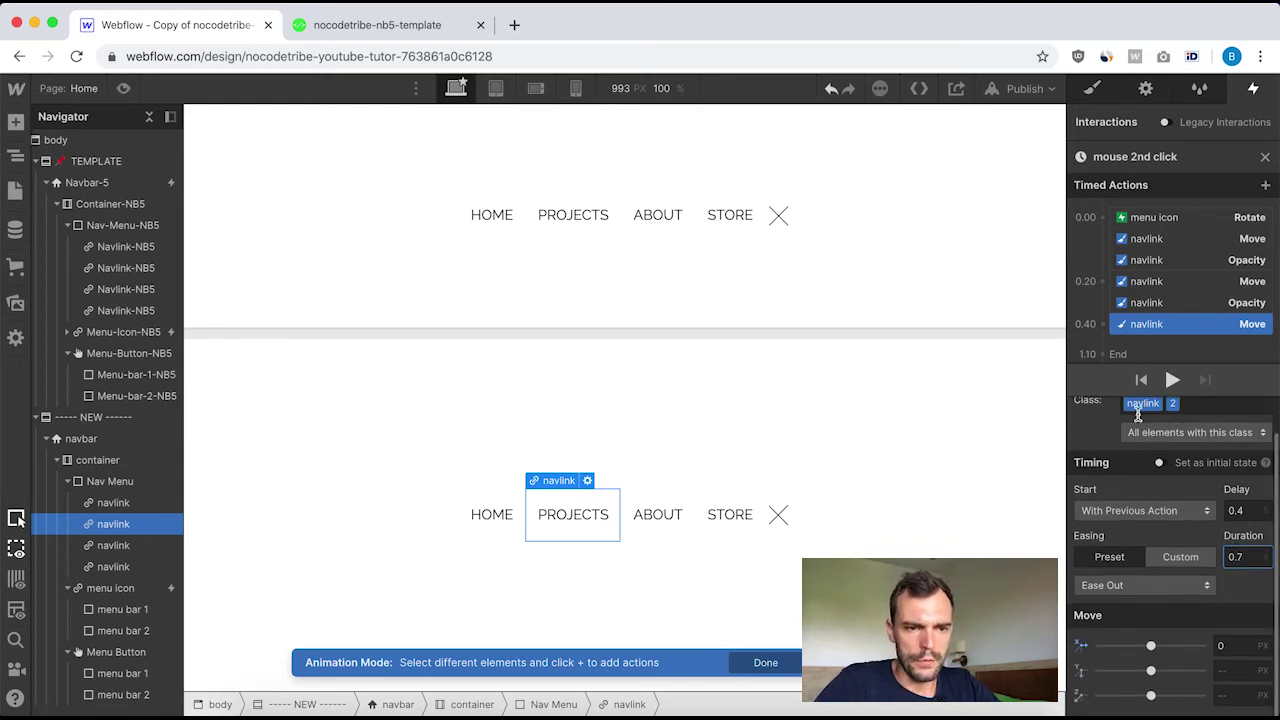
pyautogui.click(1265, 157)
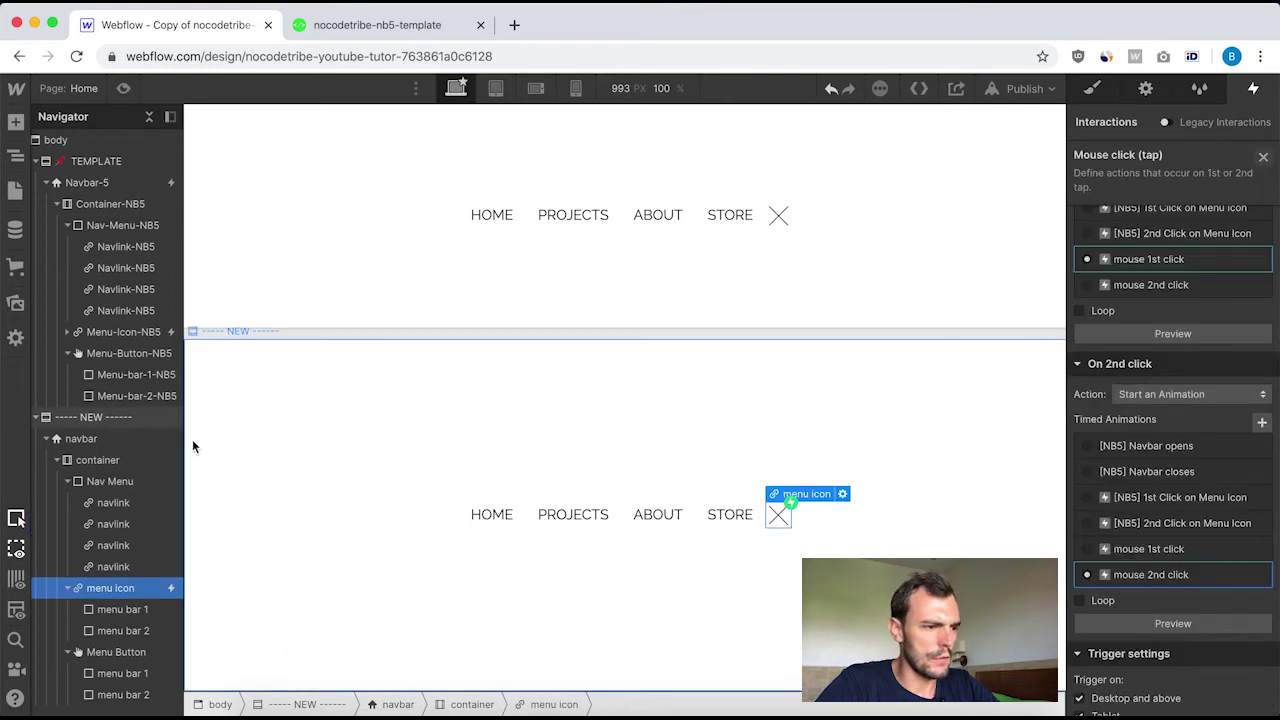
# Review the template's 0.40 PROJECTS Move and Opacity steps in its 2nd Click on Menu Icon animation.
pyautogui.click(105, 331)
pyautogui.click(1116, 199)
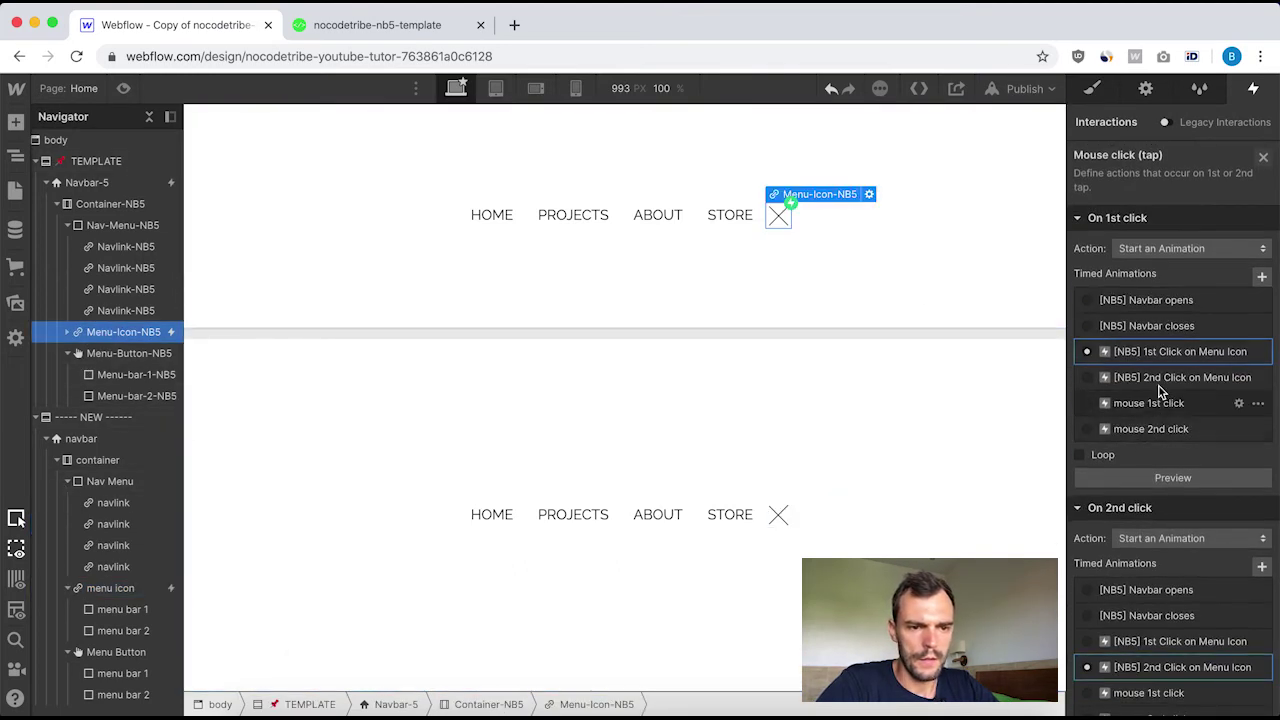
pyautogui.click(1238, 667)
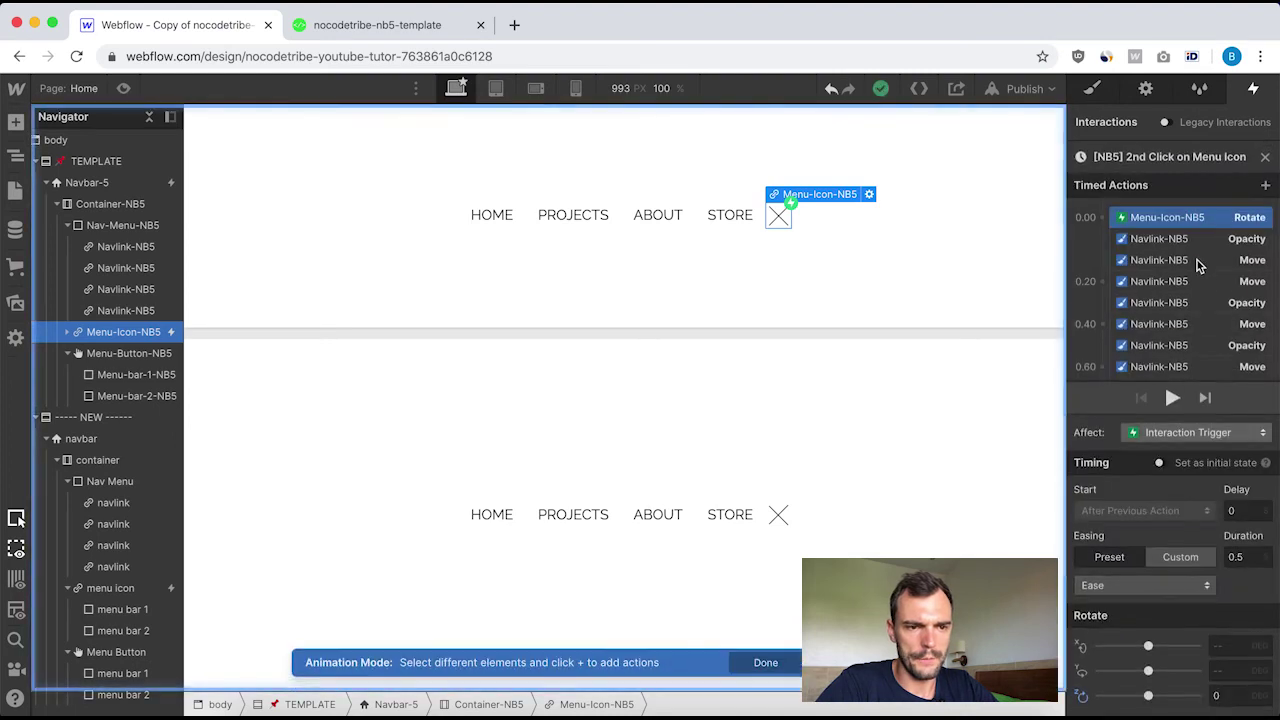
pyautogui.click(1185, 323)
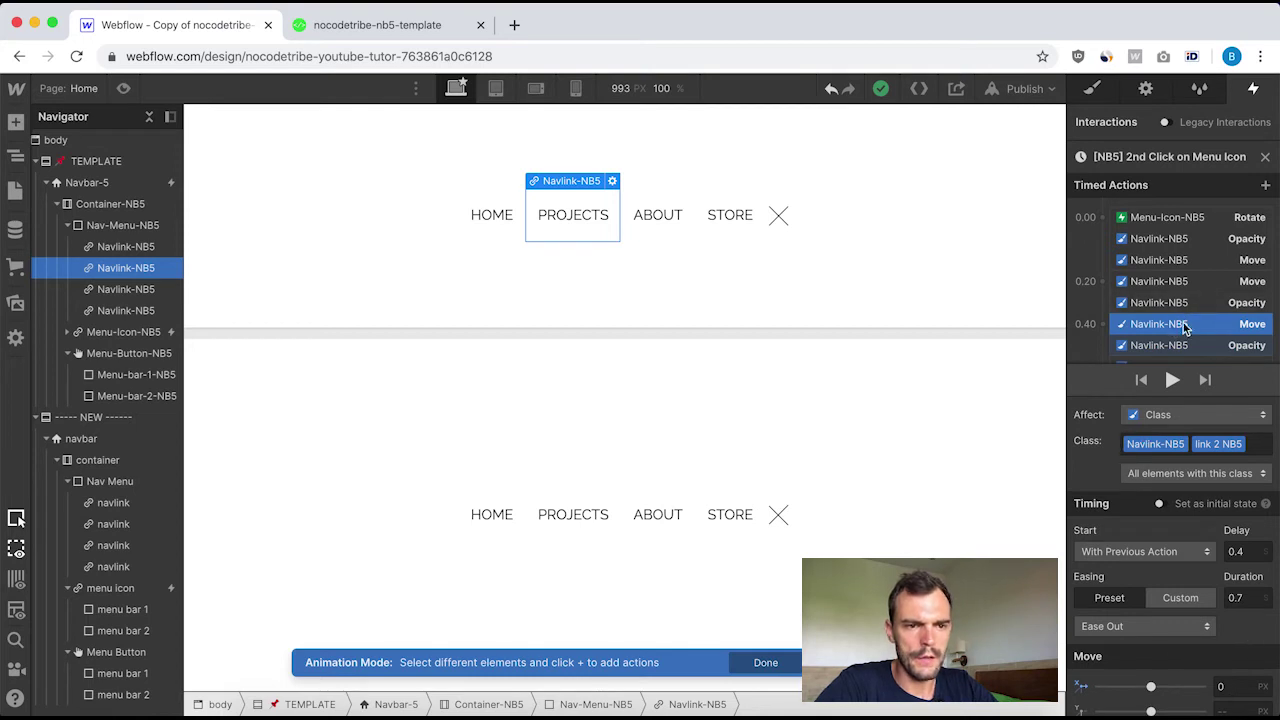
pyautogui.scroll(-2, 1170, 300)
pyautogui.click(1173, 276)
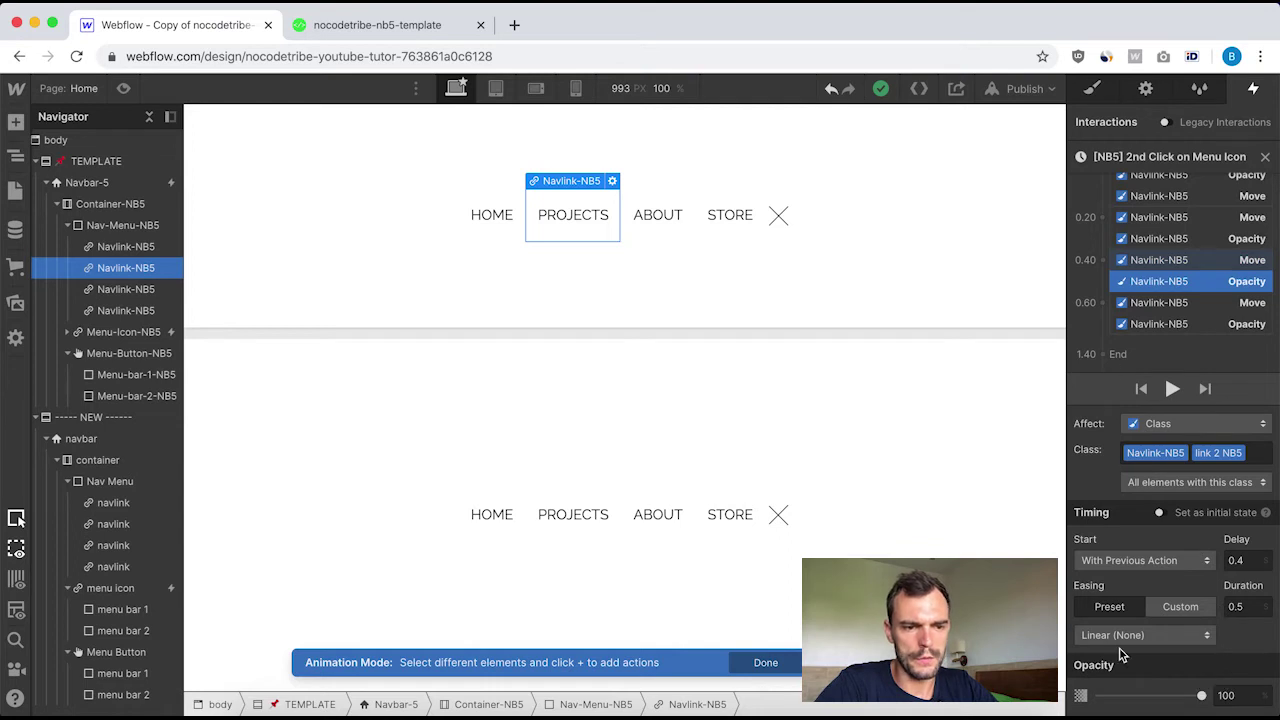
# Close the template timeline and open the new menu icon's mouse 2nd click animation.
pyautogui.click(1267, 160)
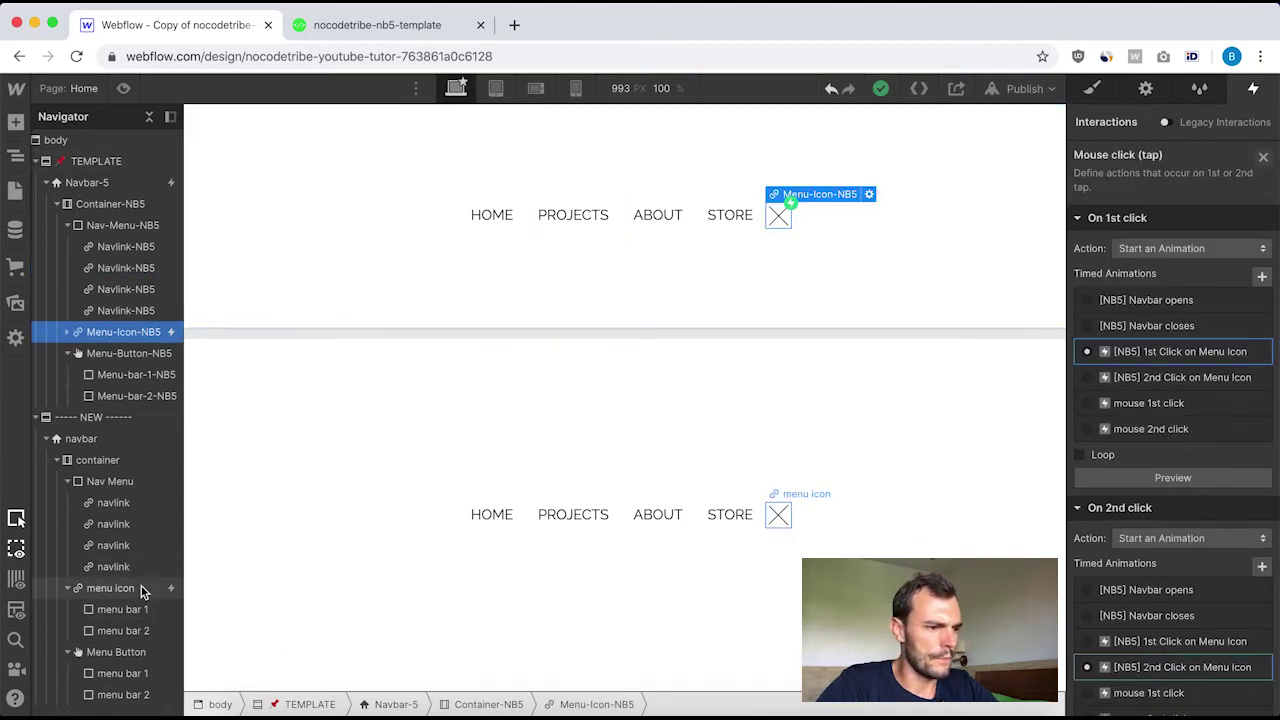
pyautogui.click(130, 588)
pyautogui.click(1183, 190)
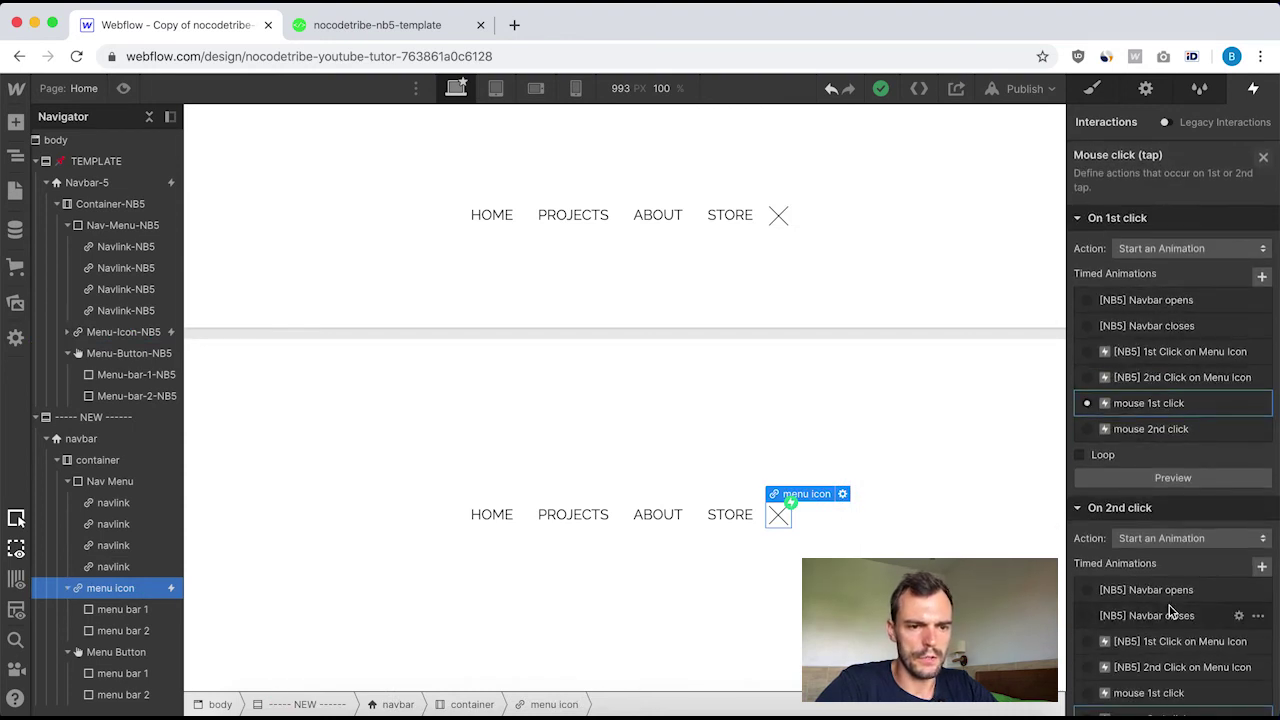
pyautogui.scroll(-3, 1171, 606)
pyautogui.click(1163, 534)
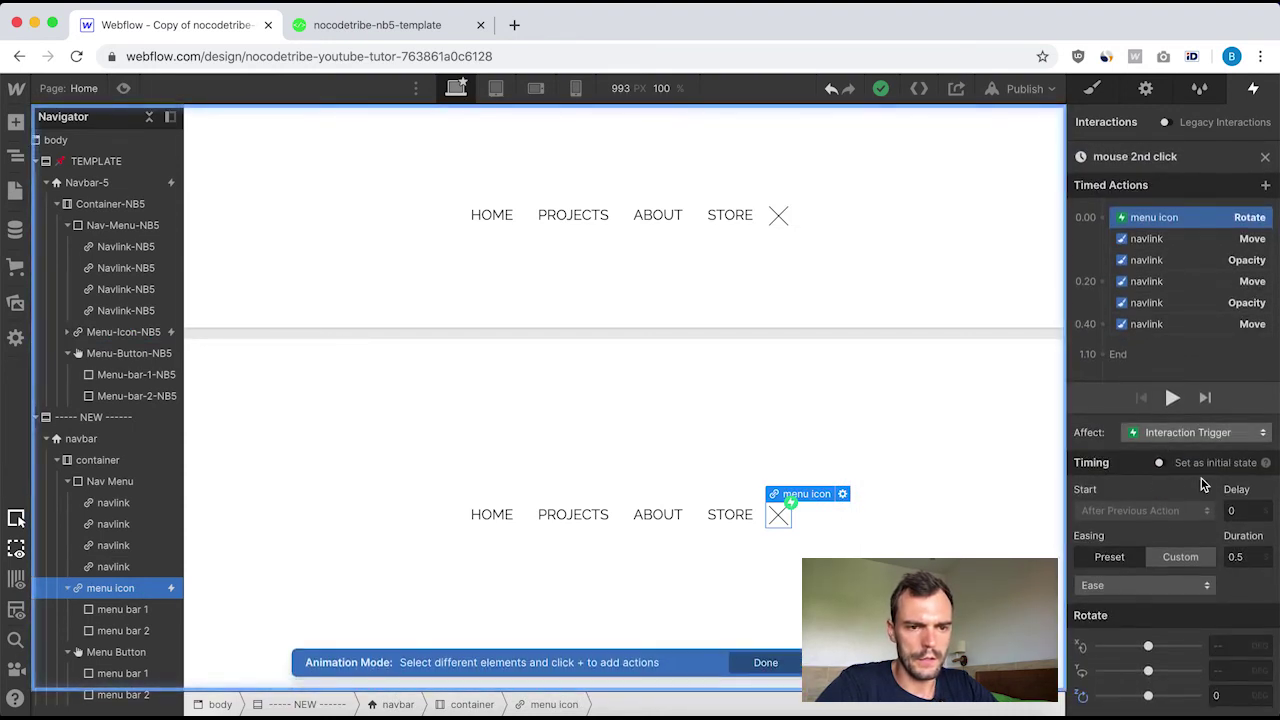
# Add an Opacity action at the 0.40 nav link step: Linear, 0.5 s duration, opacity 100.
pyautogui.click(1162, 325)
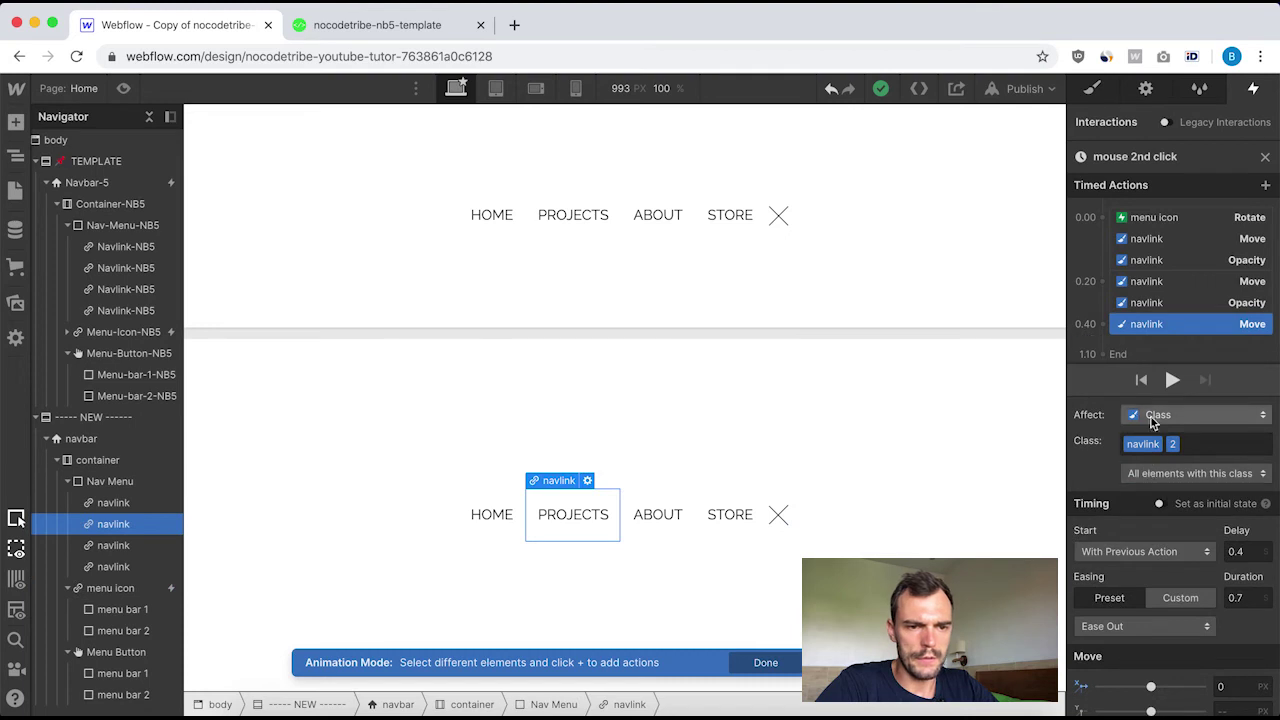
pyautogui.click(1105, 328)
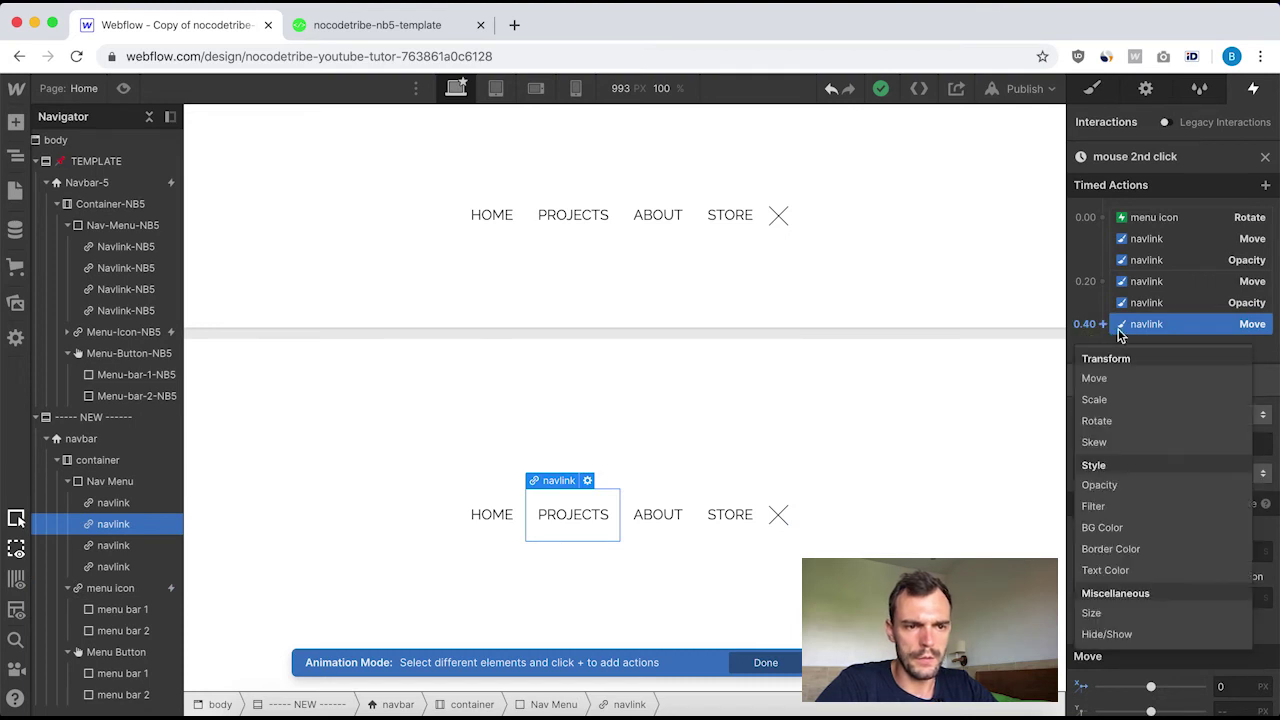
pyautogui.click(1121, 486)
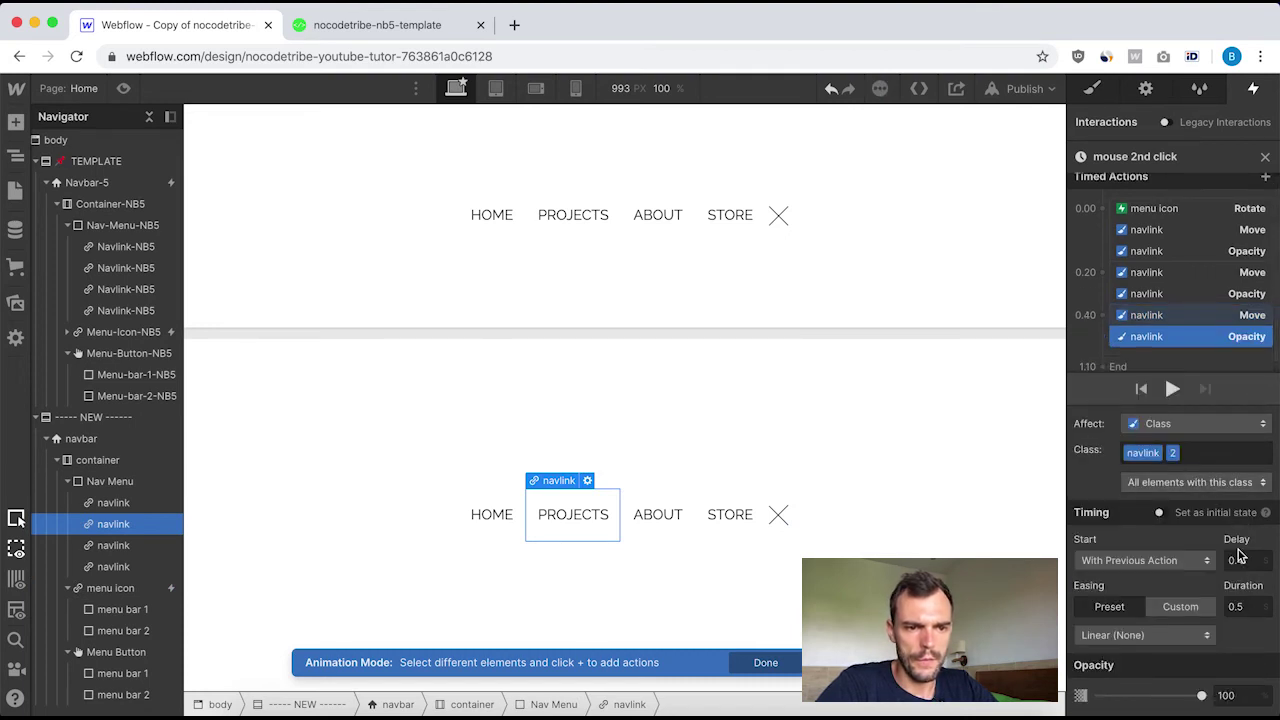
pyautogui.click(1245, 605)
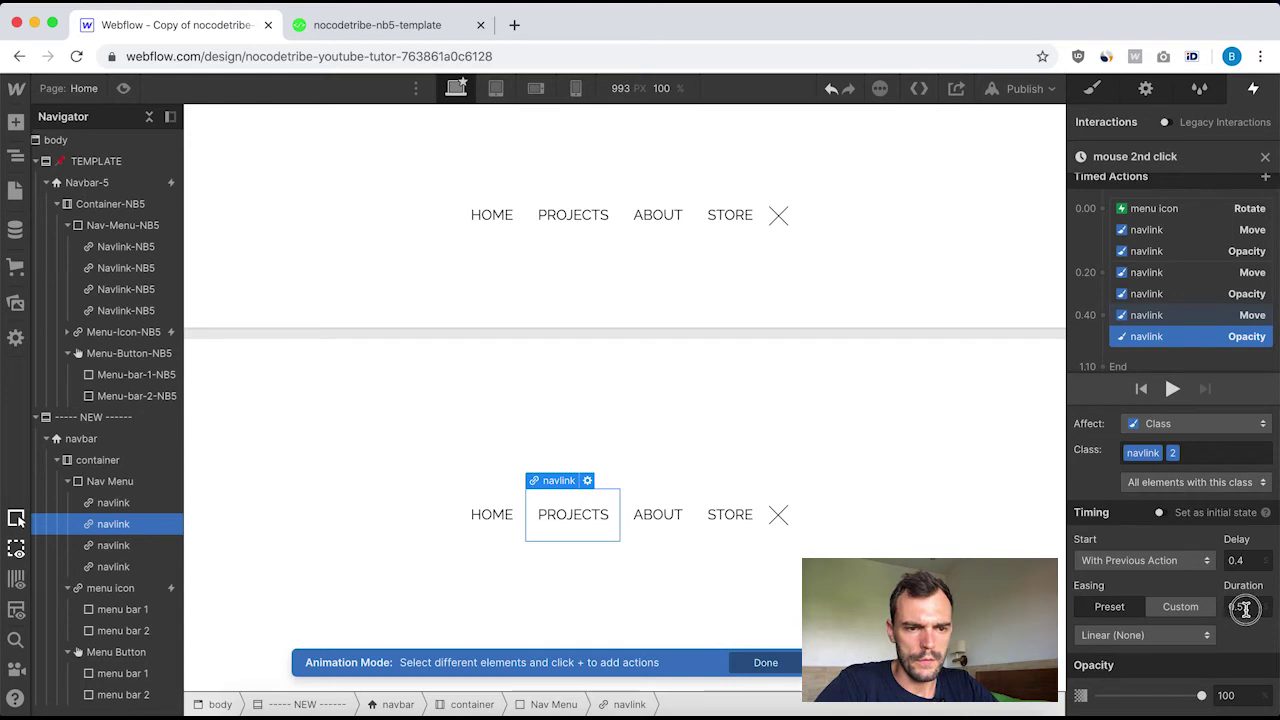
pyautogui.click(1238, 695)
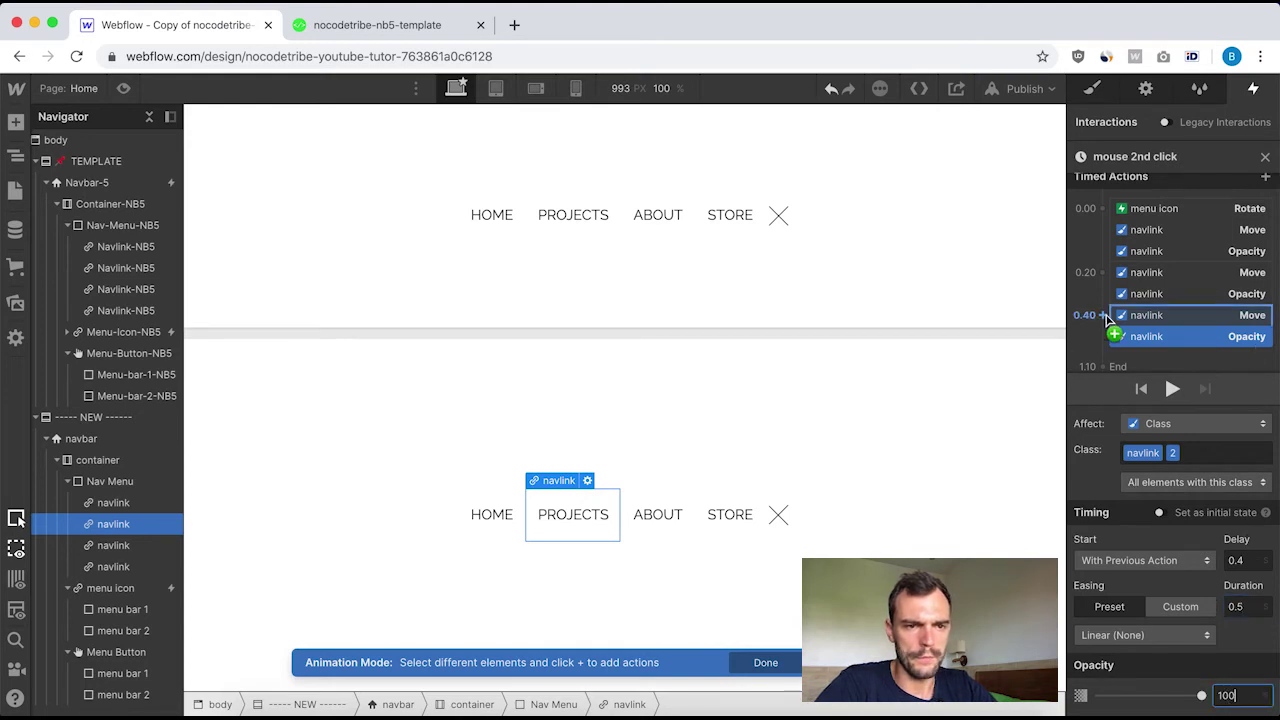
pyautogui.click(1264, 156)
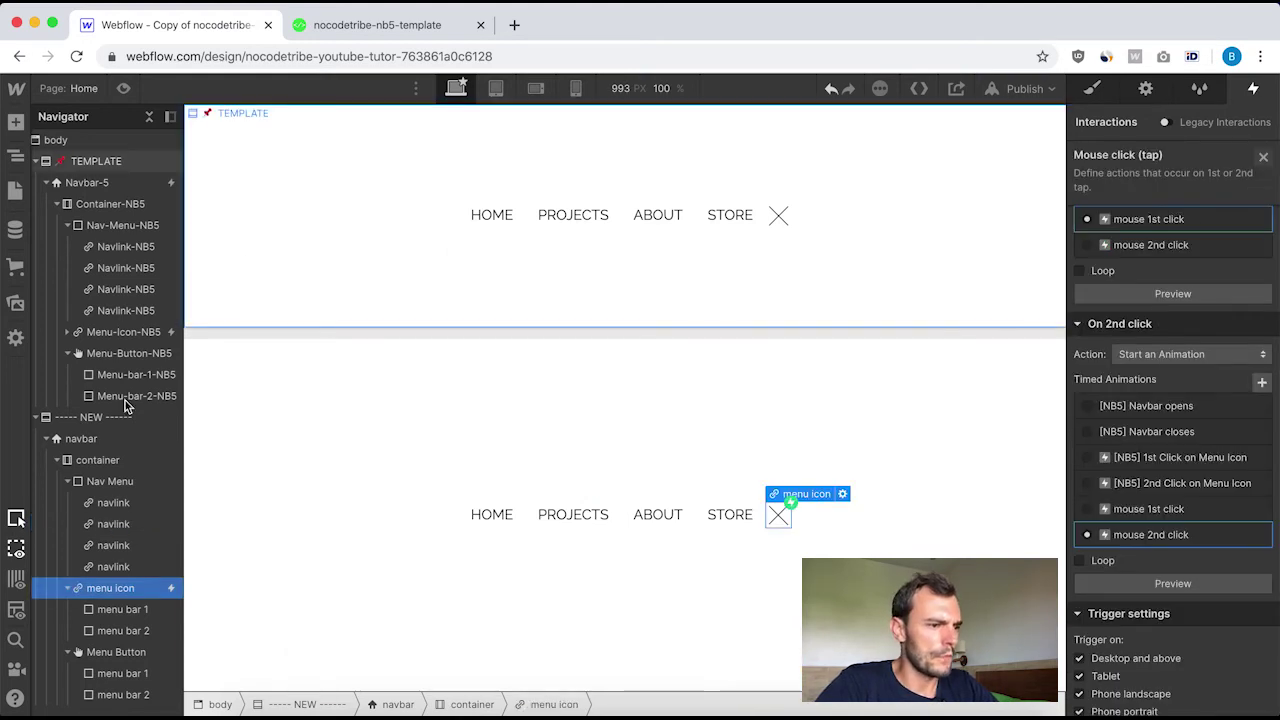
# Open the template Menu-Icon-NB5's 2nd Click animation and inspect its nav link opacity step.
pyautogui.click(124, 331)
pyautogui.click(1131, 178)
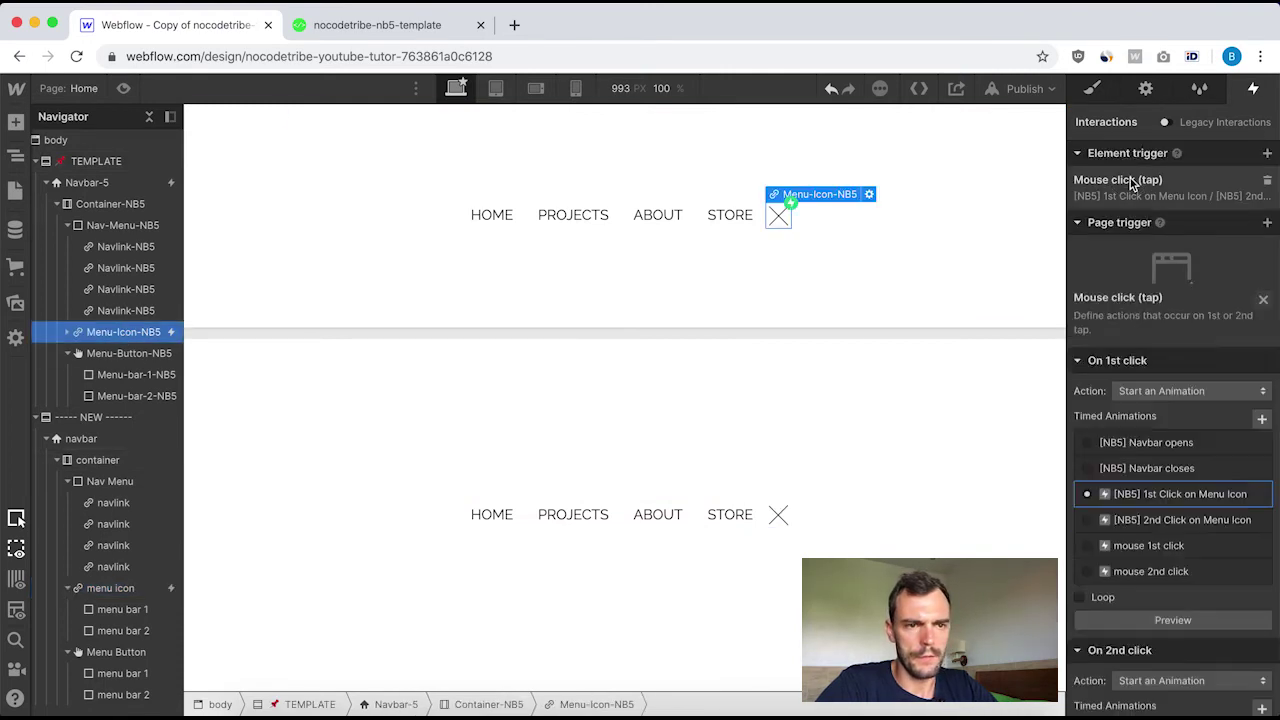
pyautogui.scroll(-5, 1176, 517)
pyautogui.click(1170, 476)
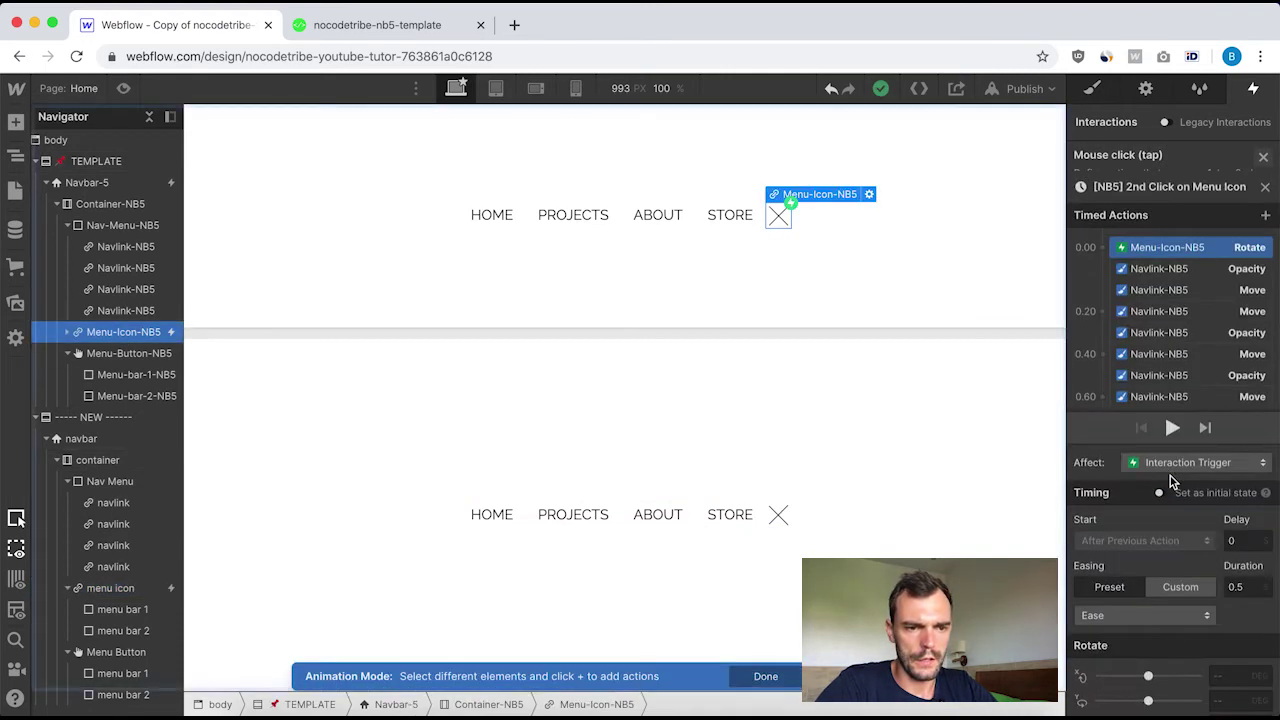
pyautogui.click(1175, 344)
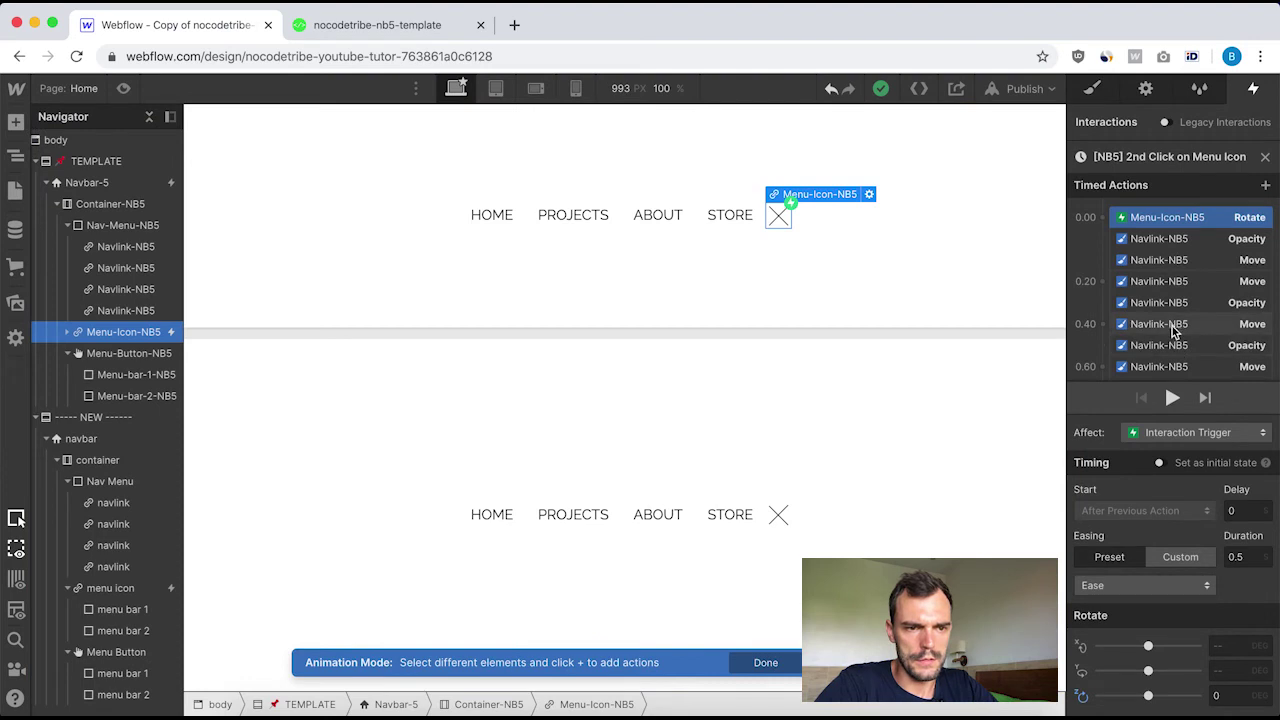
# Review the template's 0.60 Navlink-NB5 move and final opacity steps, then close the timeline.
pyautogui.scroll(-2, 1181, 358)
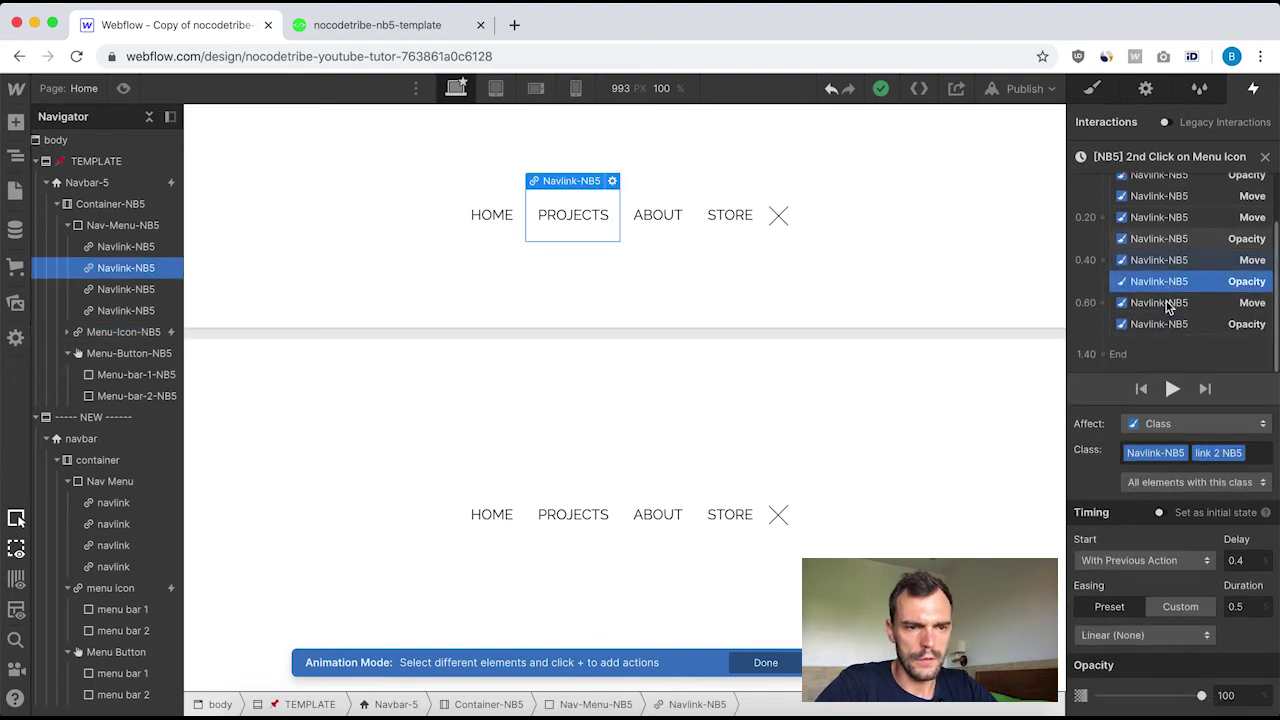
pyautogui.click(1185, 302)
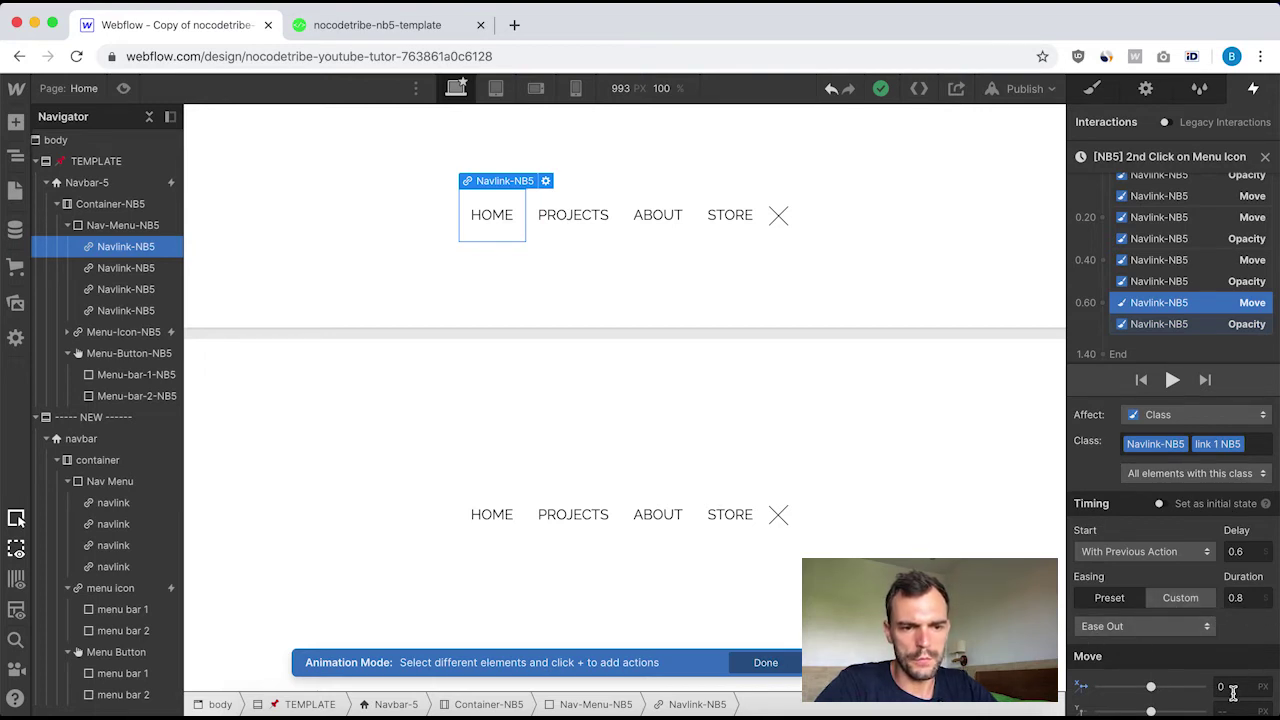
pyautogui.scroll(-1, 1200, 656)
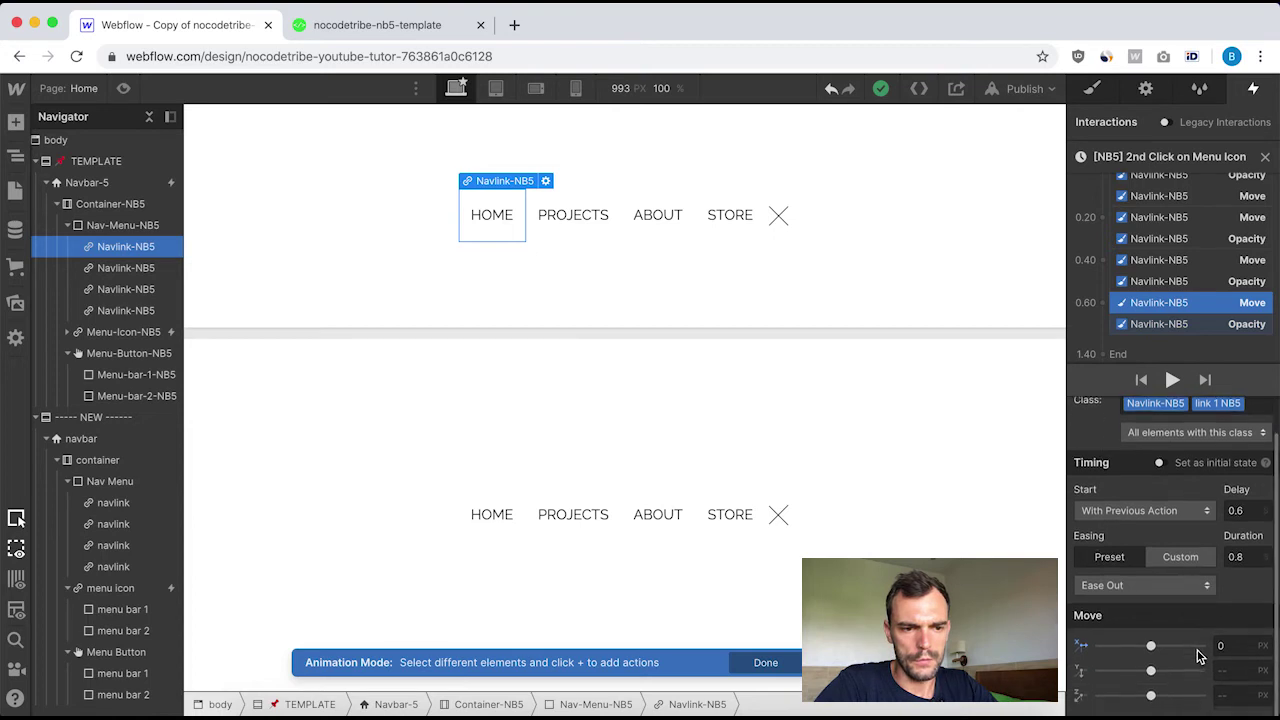
pyautogui.click(1197, 327)
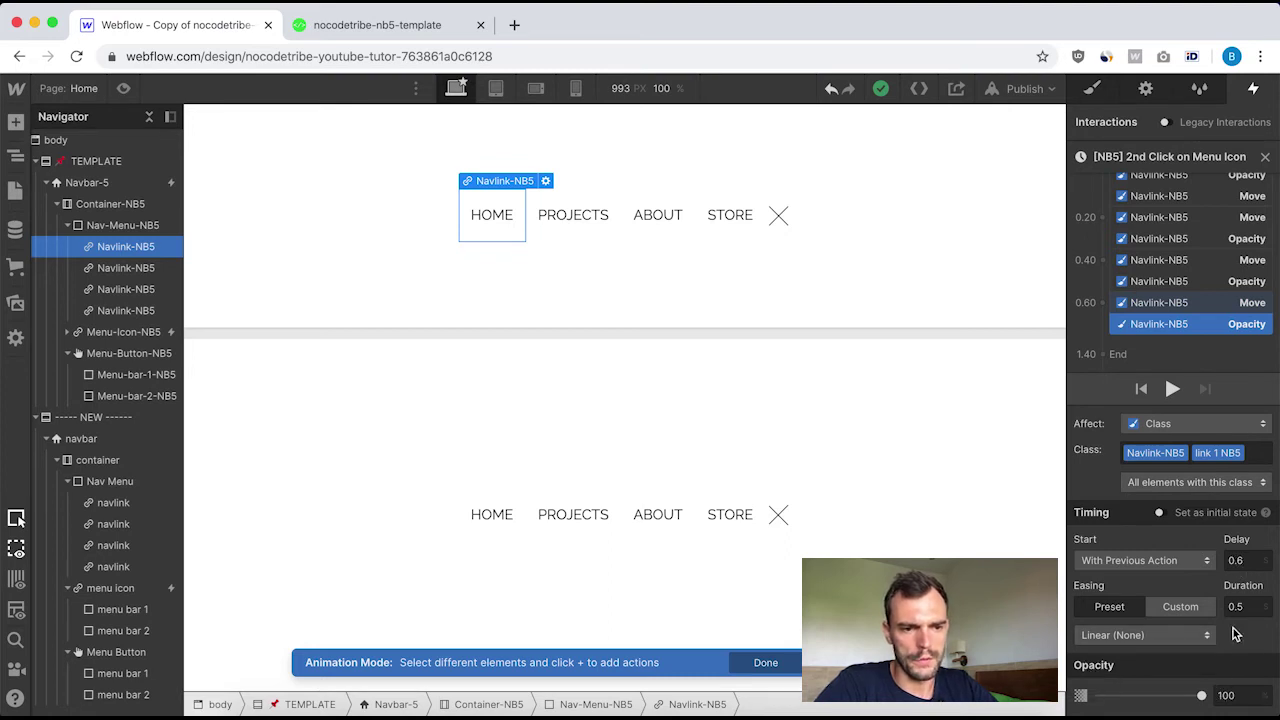
pyautogui.click(1175, 305)
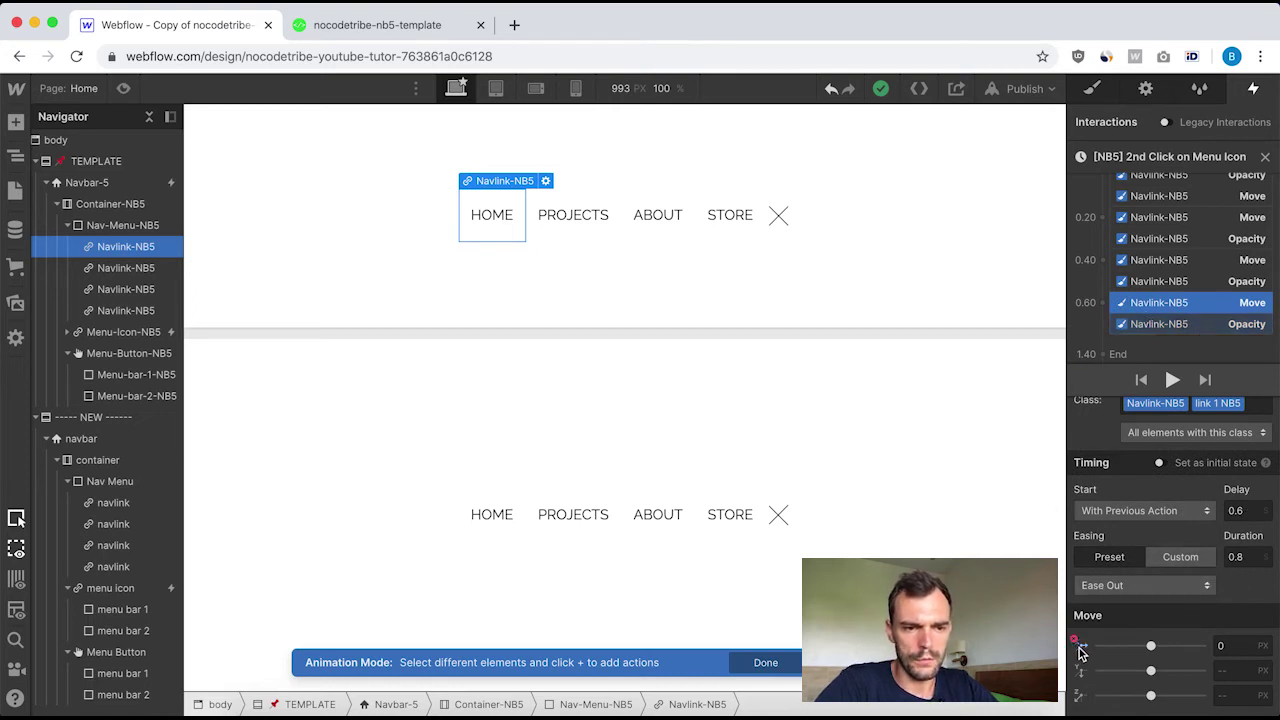
pyautogui.click(1266, 160)
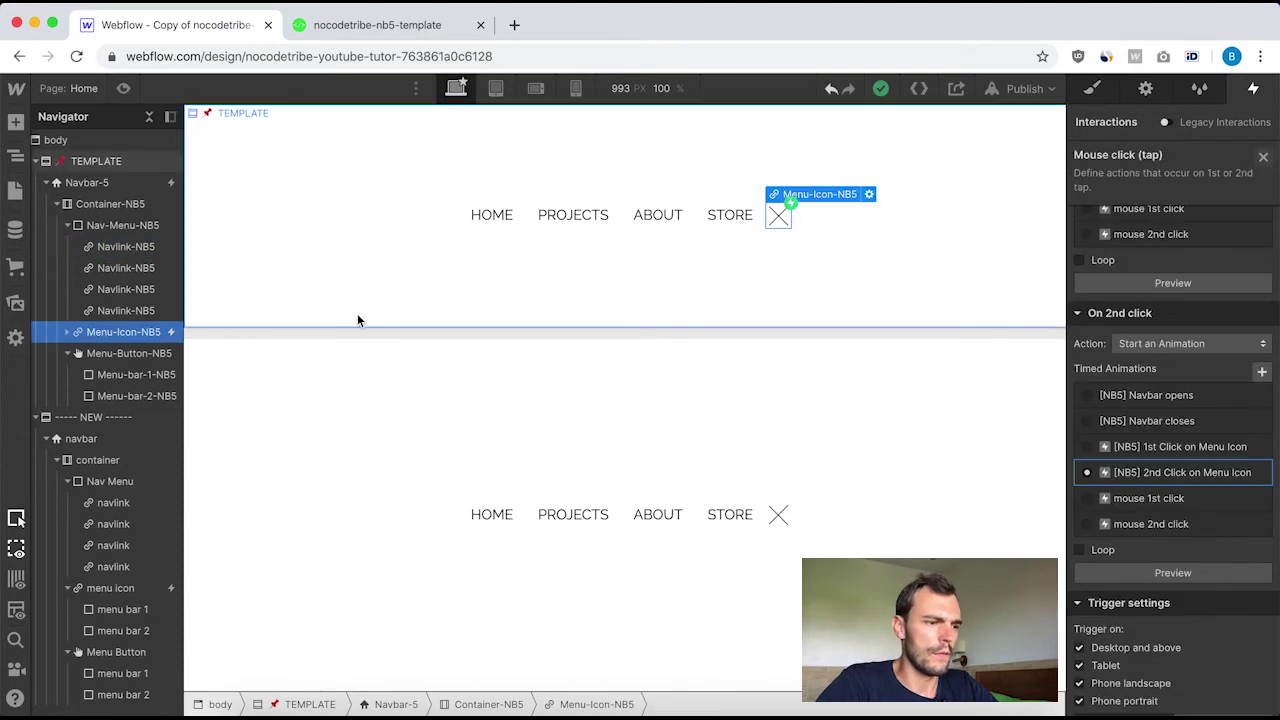
# Open the new menu icon's mouse 2nd click timeline and target the HOME nav link.
pyautogui.click(110, 588)
pyautogui.click(1140, 178)
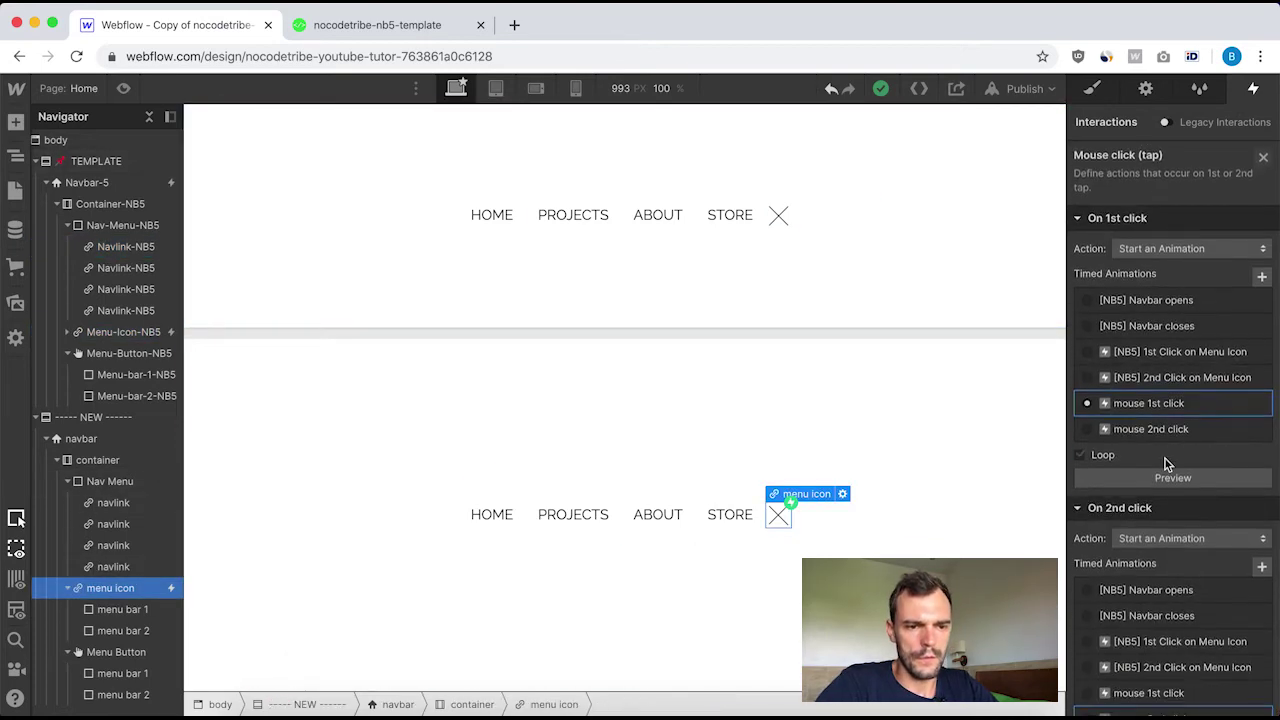
pyautogui.scroll(-3, 1165, 459)
pyautogui.click(1165, 546)
pyautogui.click(1168, 548)
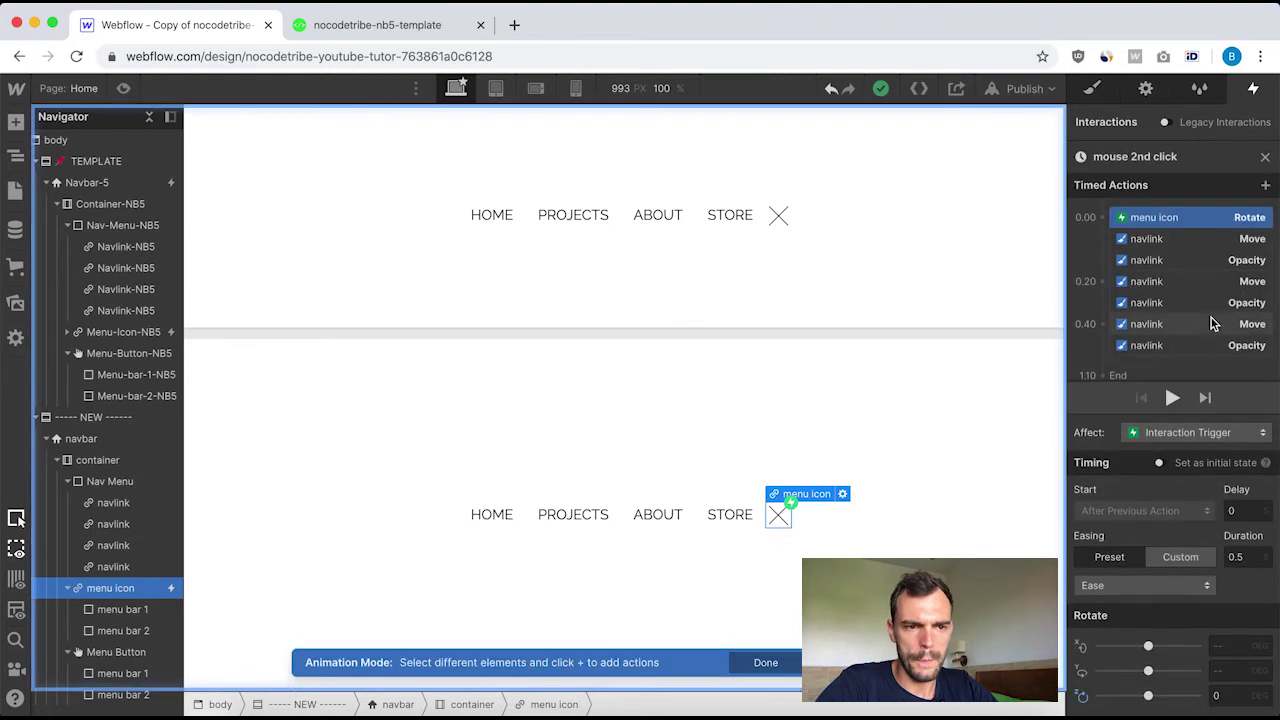
pyautogui.click(1150, 345)
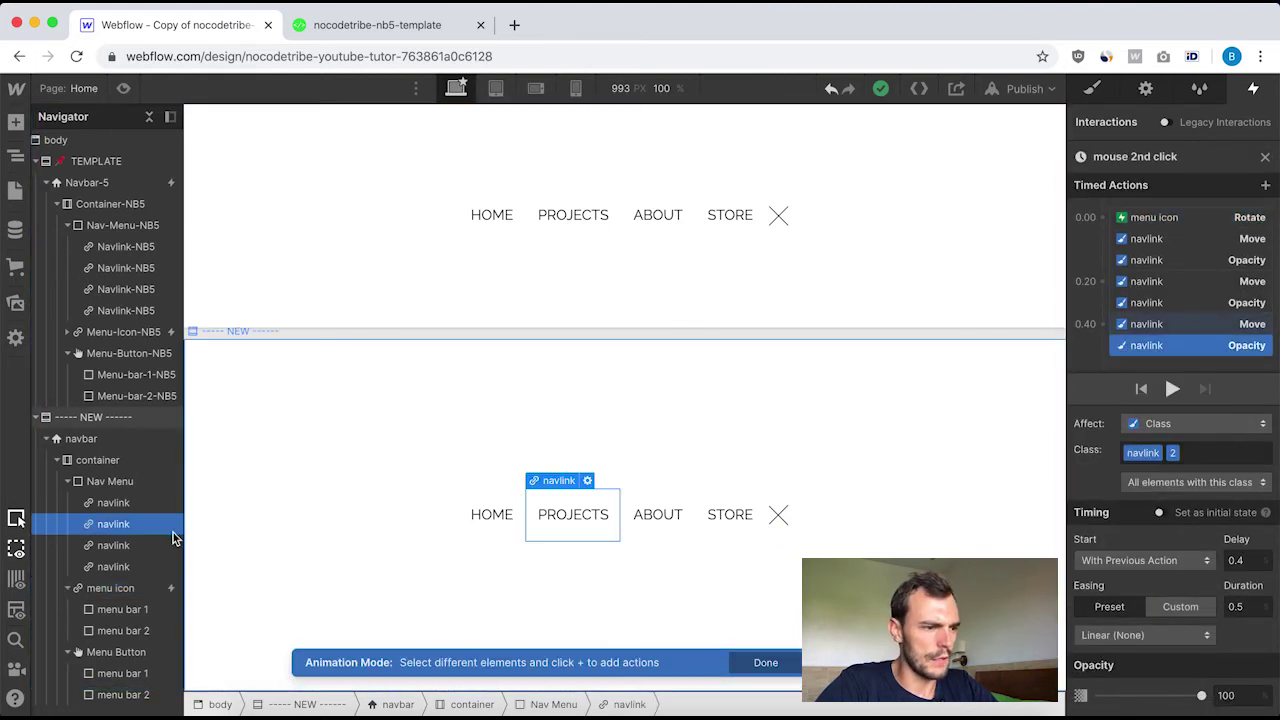
pyautogui.click(113, 503)
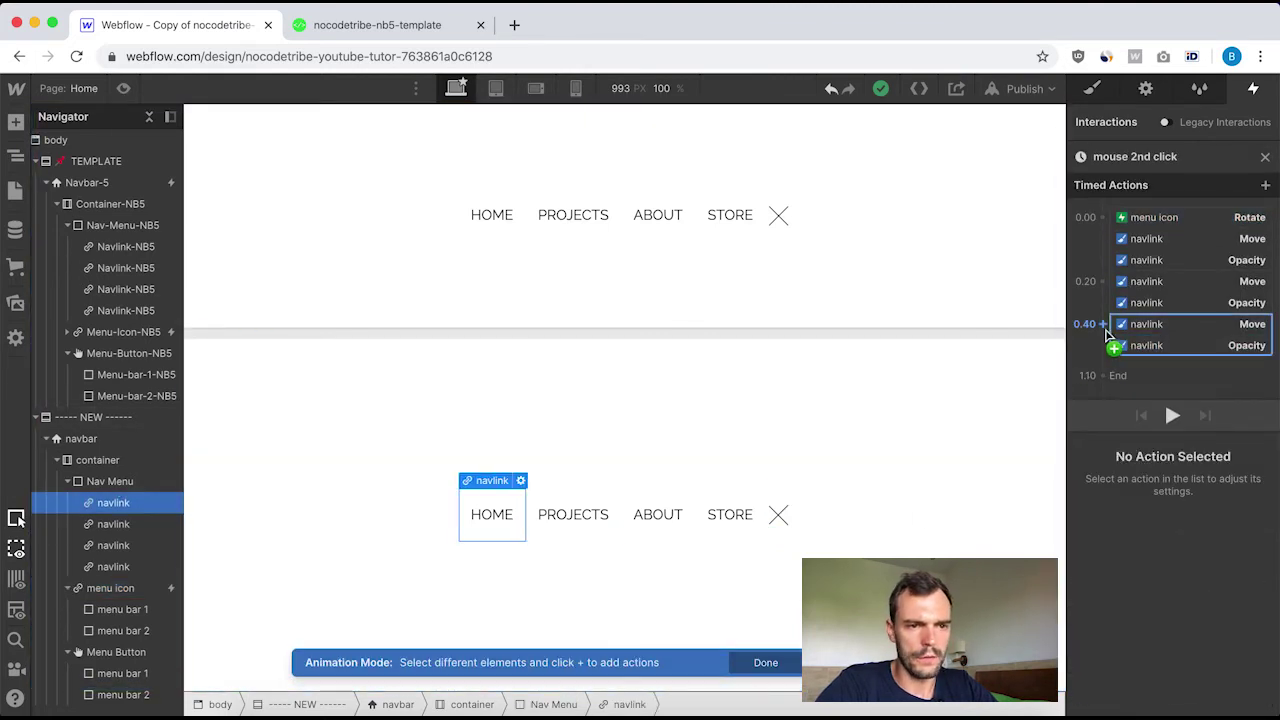
# Add a Move action for the nav link: delay 0.6, duration 0.8, Ease Out, X 0.
pyautogui.click(1106, 330)
pyautogui.click(1108, 384)
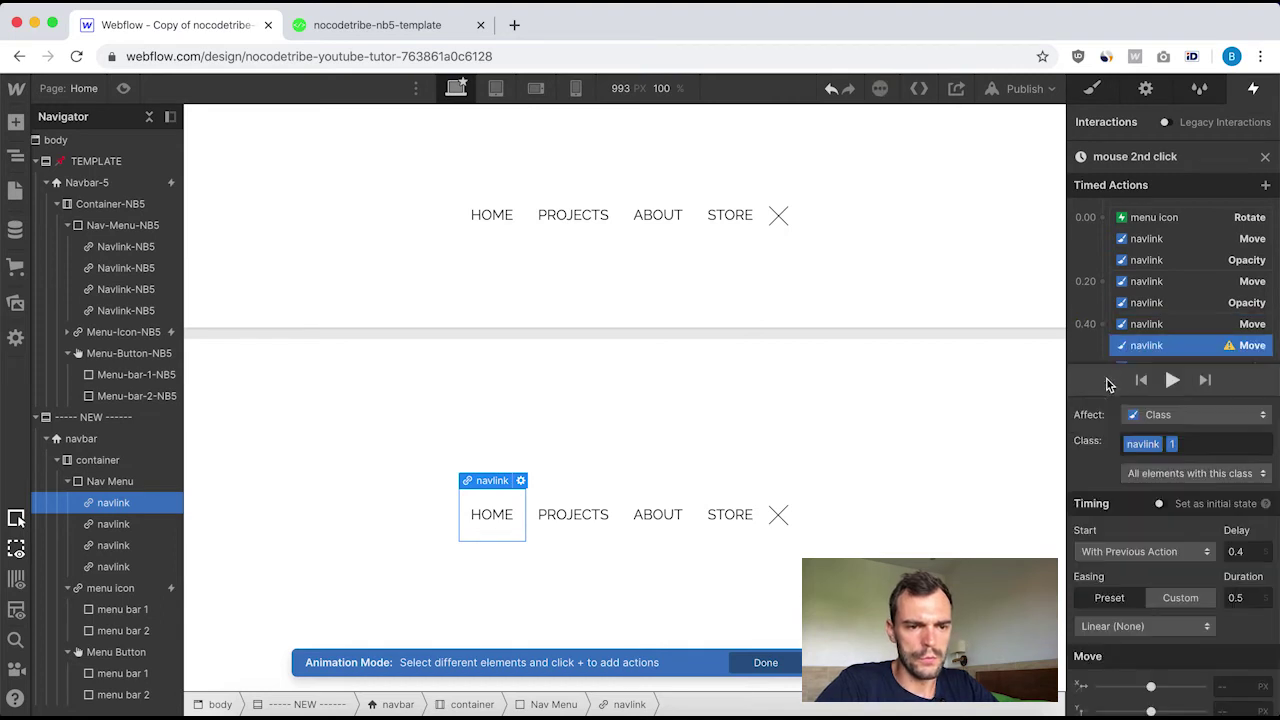
pyautogui.click(1258, 551)
pyautogui.press('BackSpace')
pyautogui.write('6')
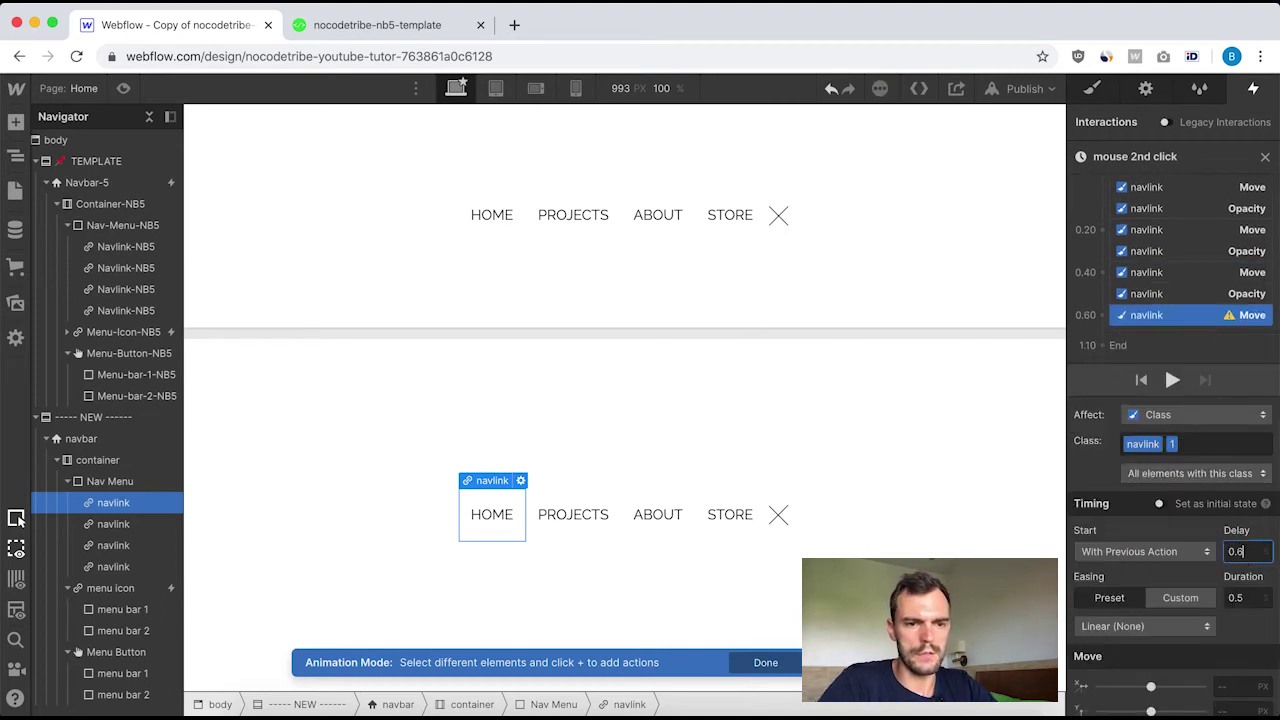
pyautogui.click(1251, 597)
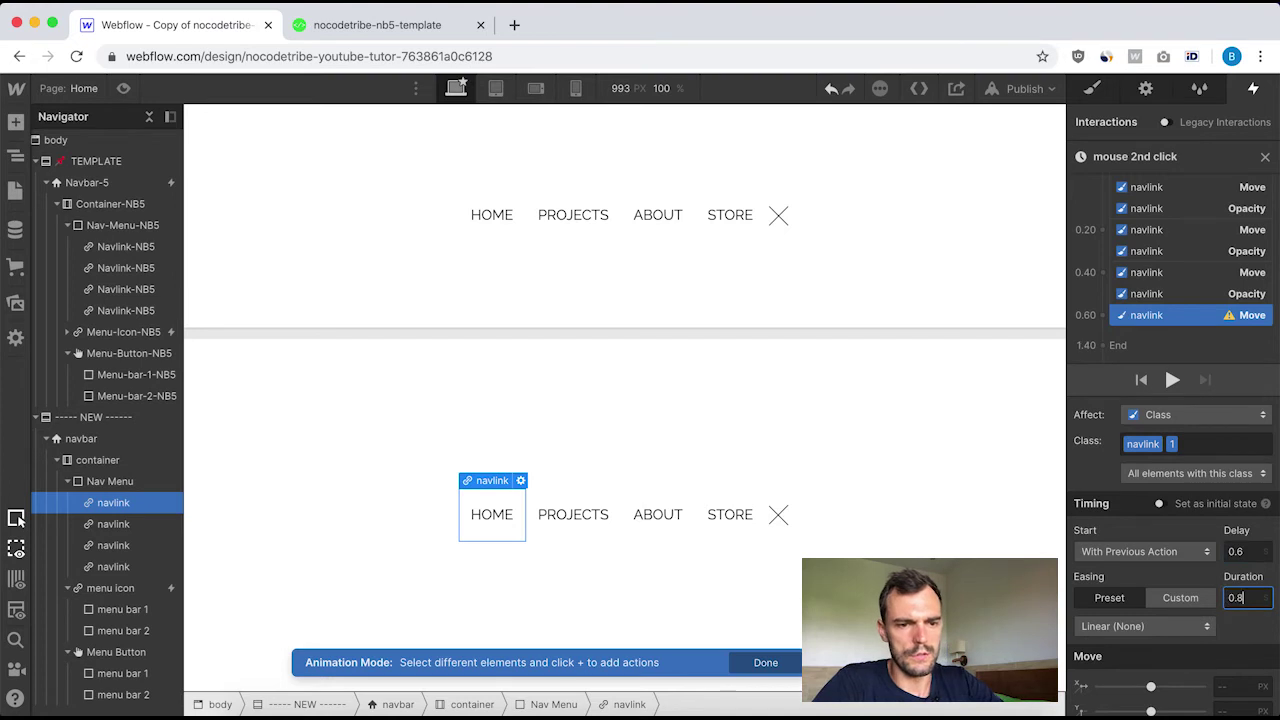
pyautogui.click(1160, 626)
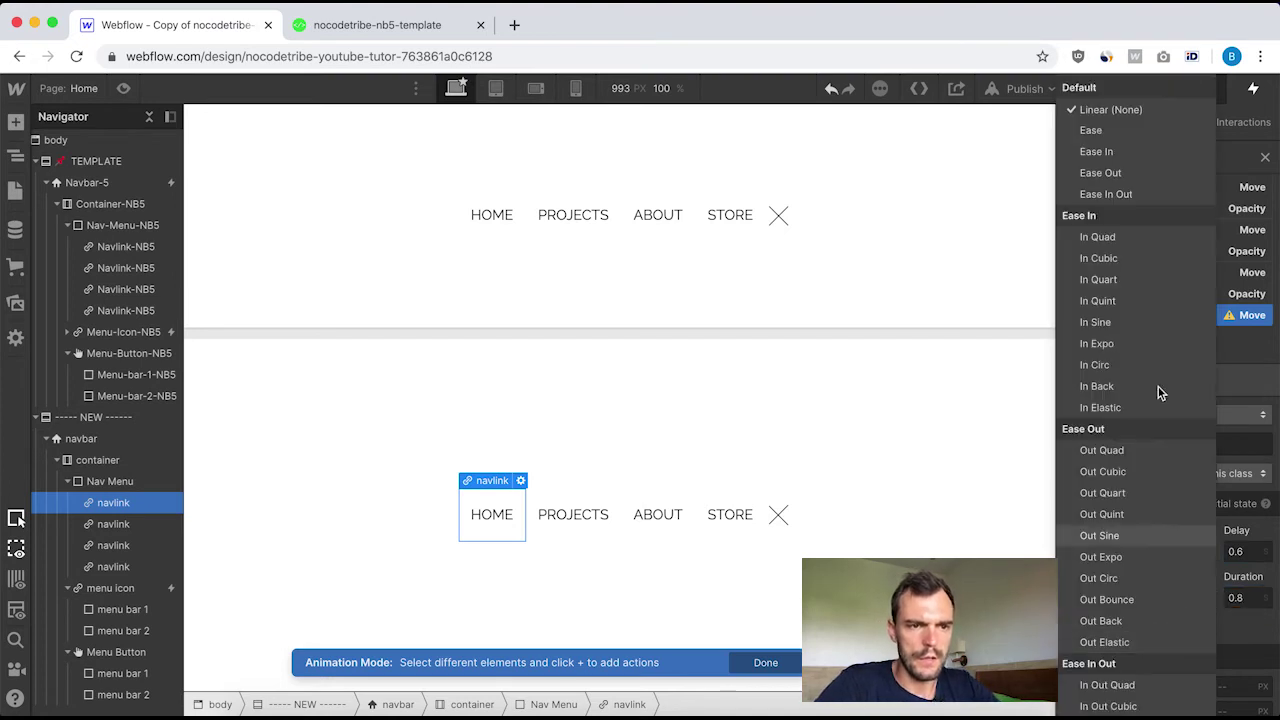
pyautogui.click(1117, 177)
pyautogui.scroll(-1, 1096, 617)
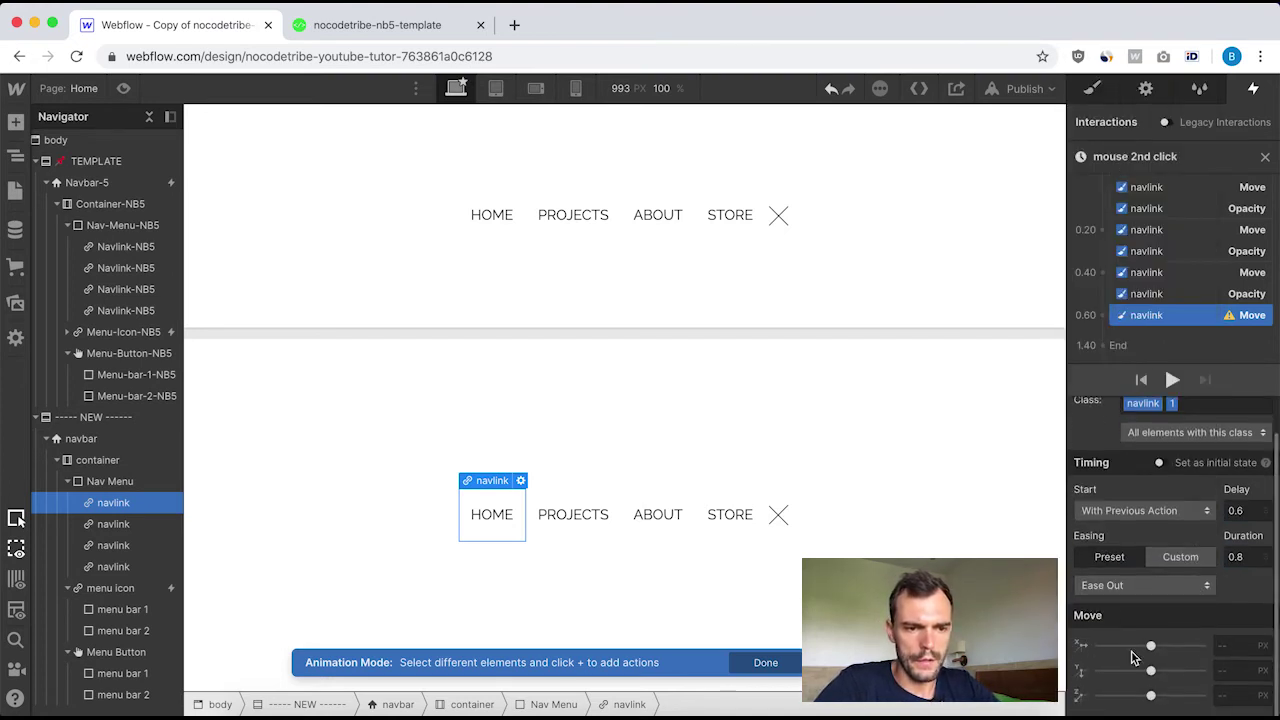
pyautogui.click(1232, 650)
pyautogui.write('0')
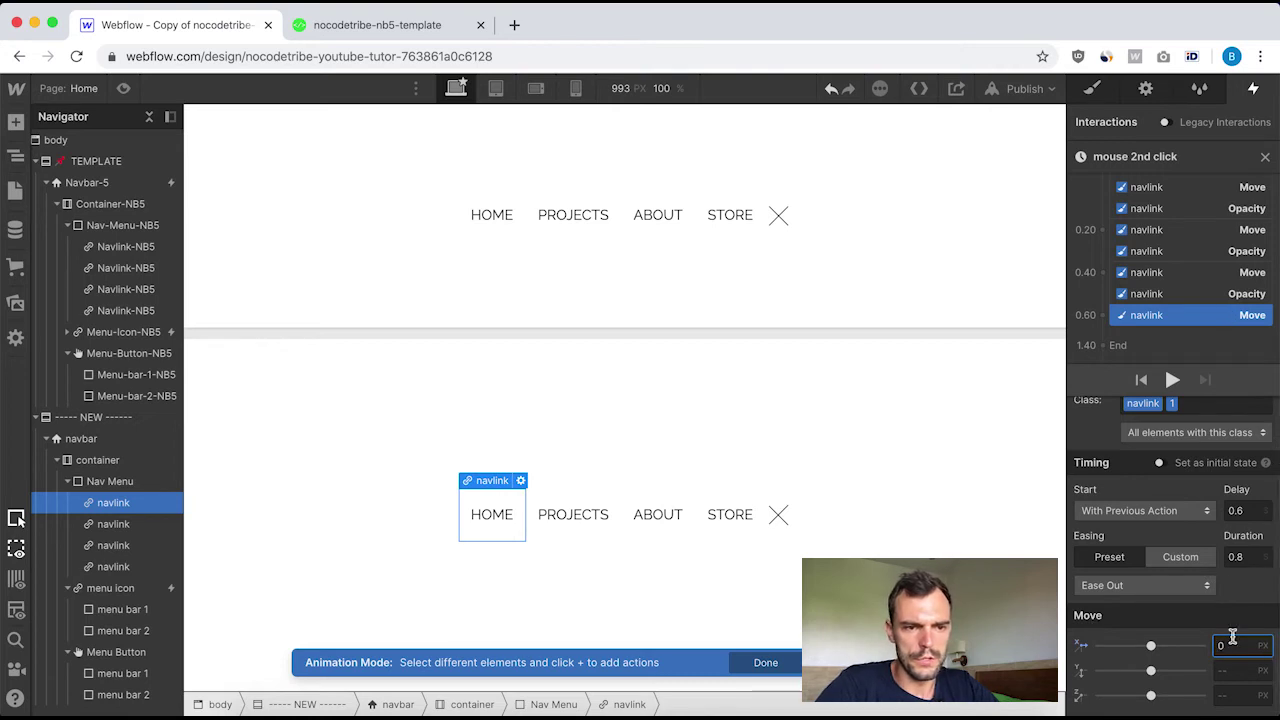
# Add an Opacity action for the nav links: 0.6 s delay, 0.5 s, Linear, 100.
pyautogui.click(1117, 318)
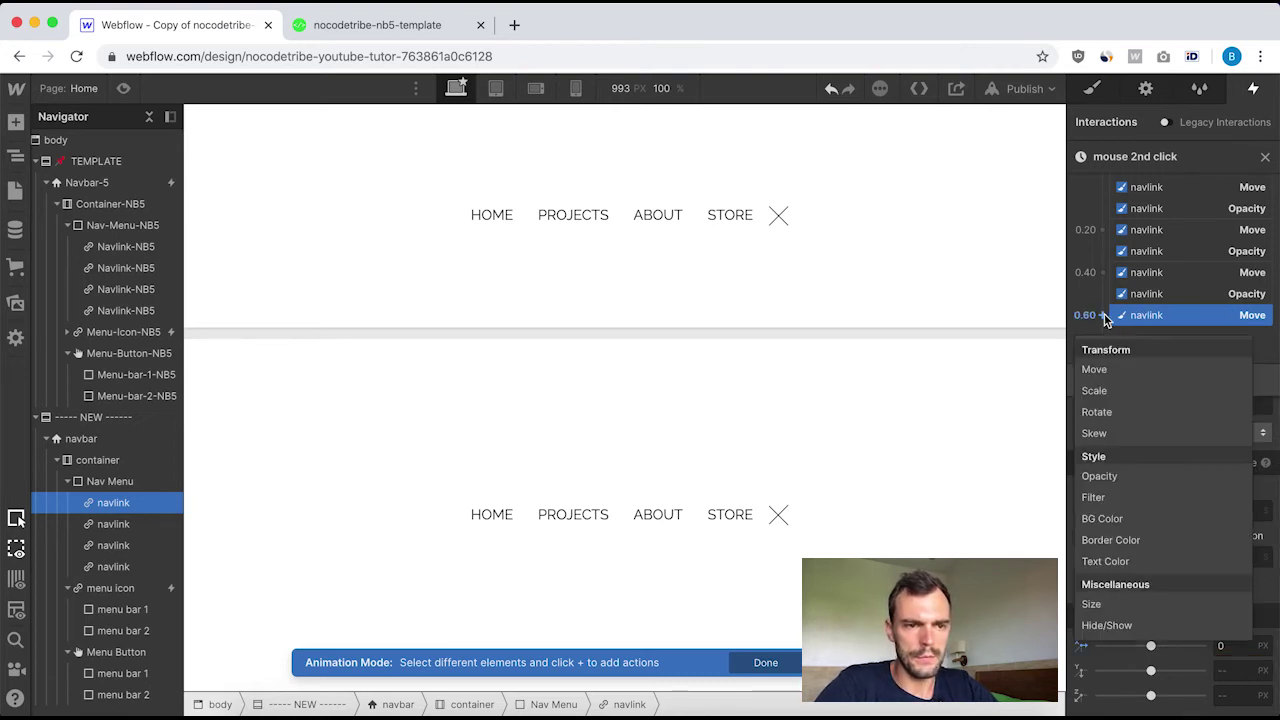
pyautogui.click(1112, 477)
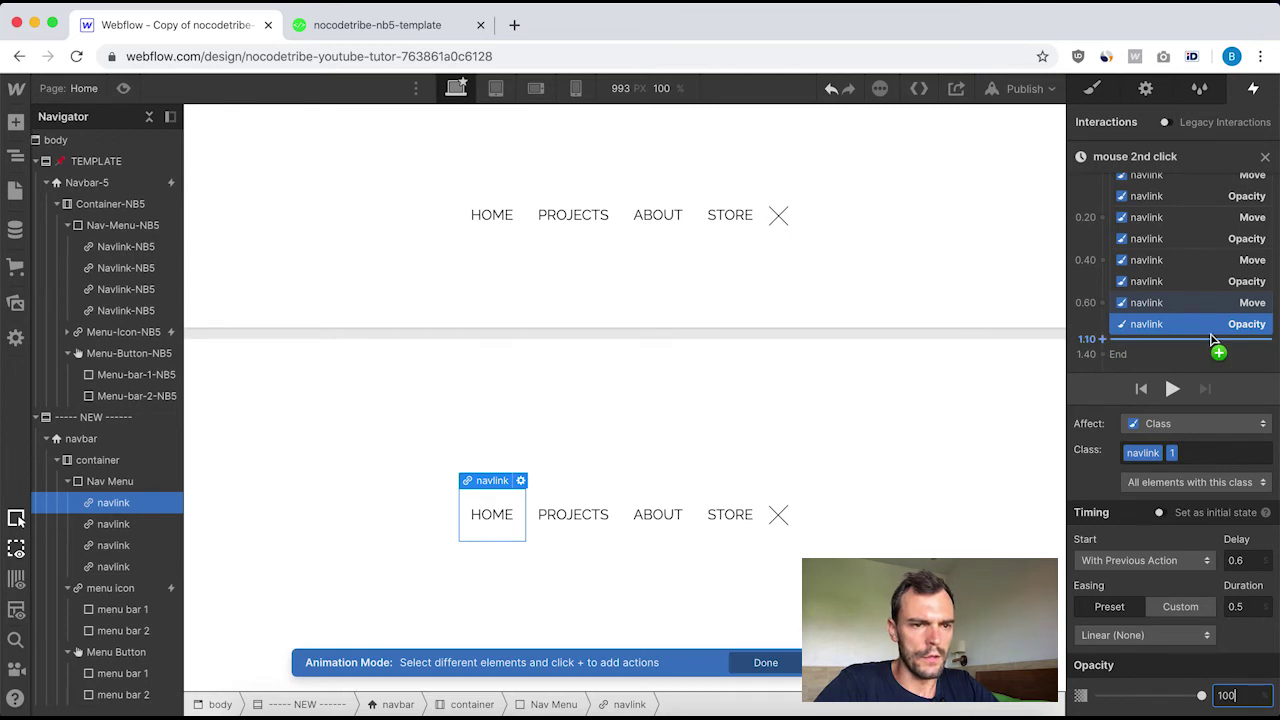
pyautogui.scroll(3, 1214, 345)
pyautogui.scroll(-3, 1214, 345)
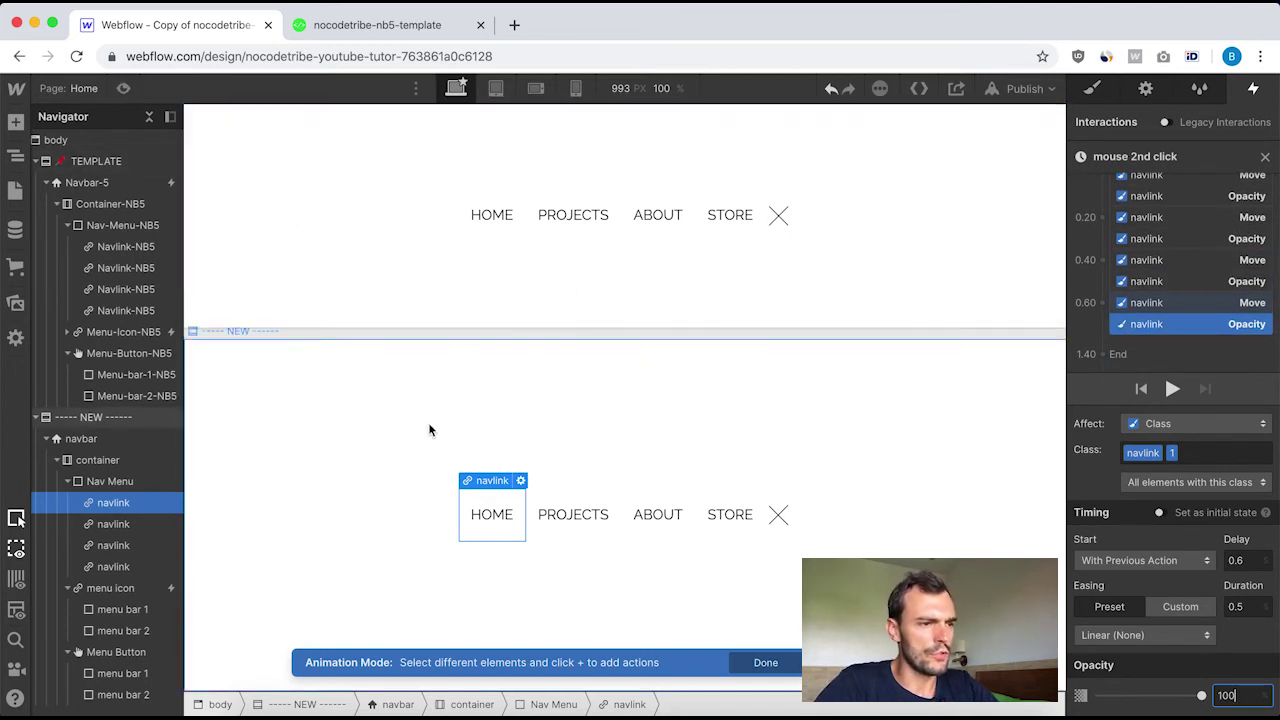
# Preview the page and close and reopen the new navbar's menu twice.
pyautogui.click(124, 91)
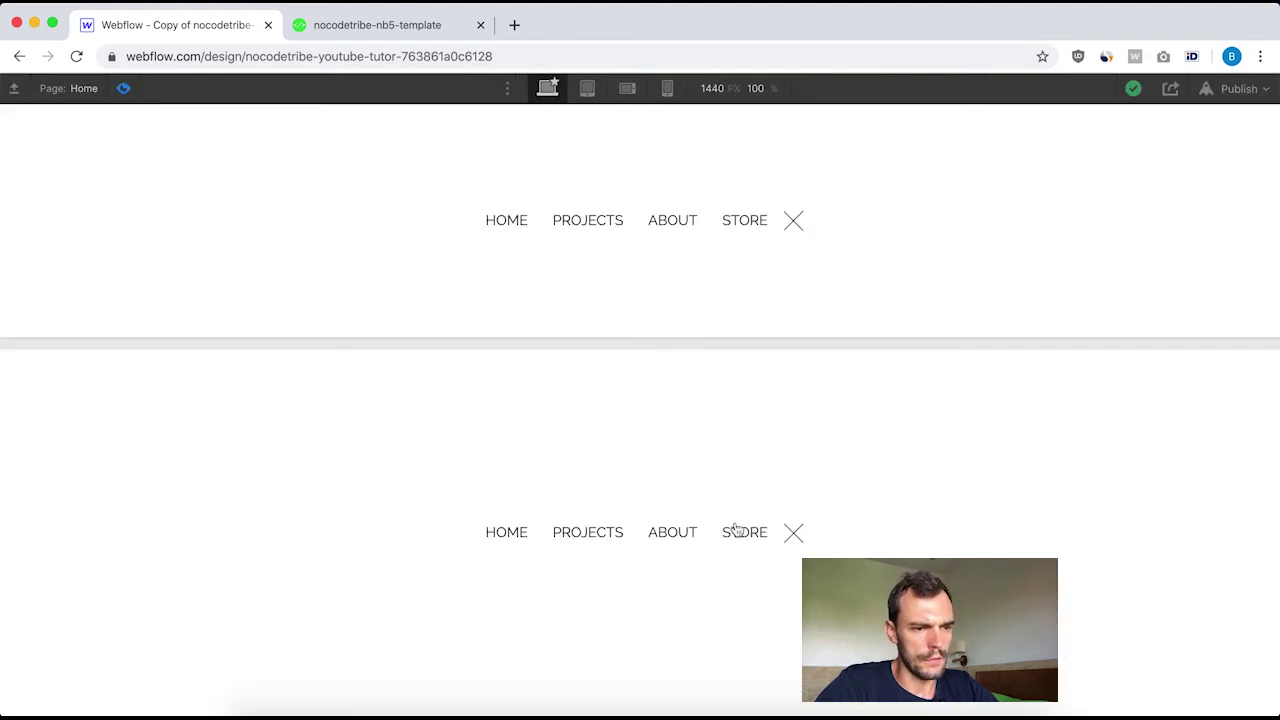
pyautogui.click(791, 535)
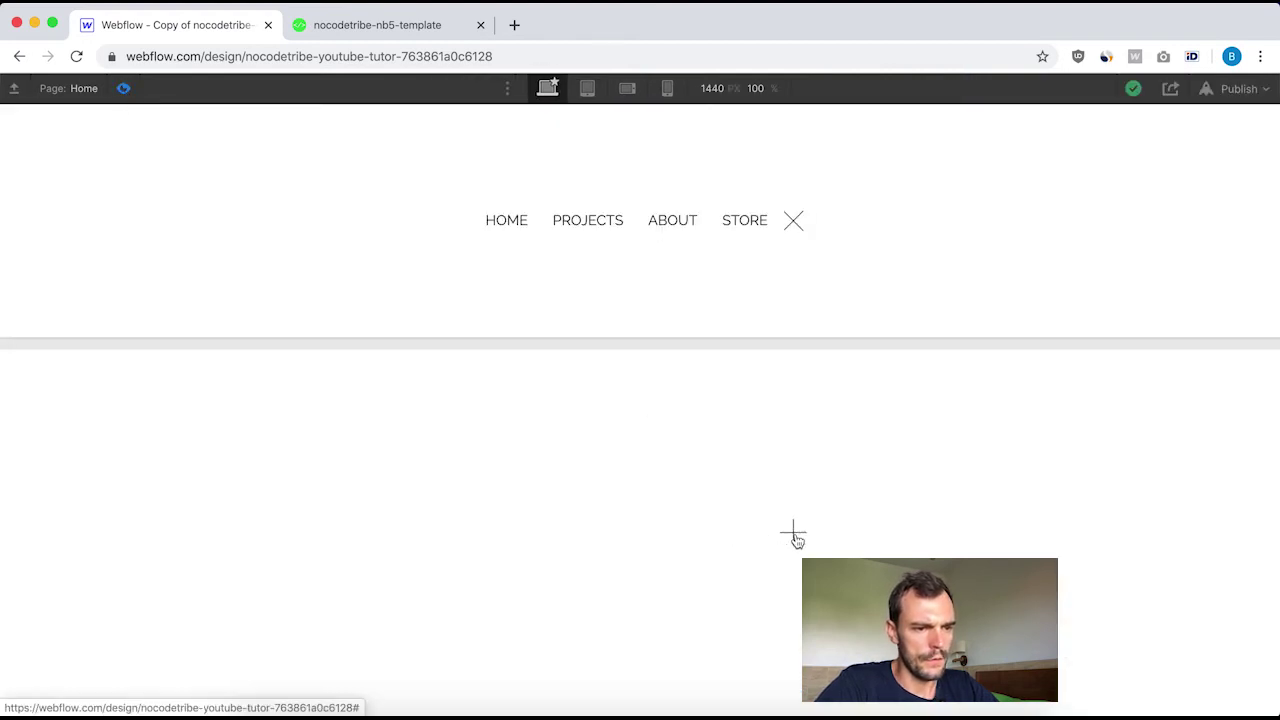
pyautogui.click(796, 538)
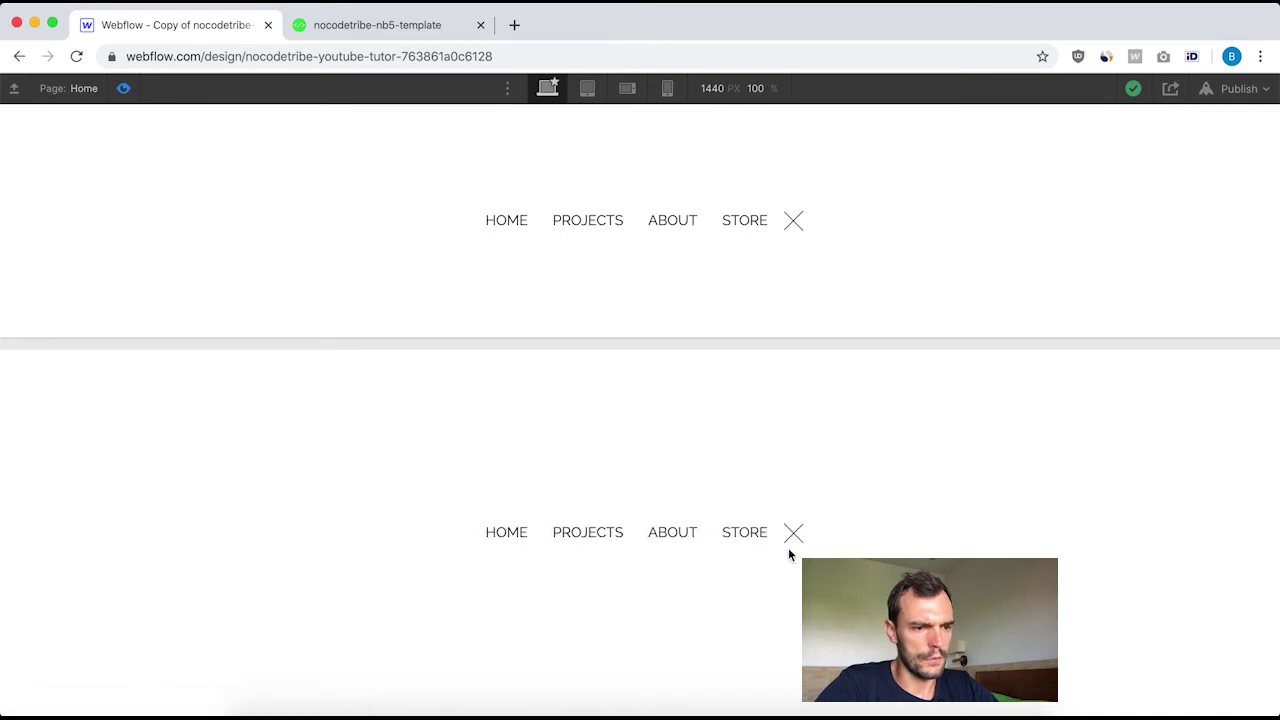
pyautogui.click(789, 535)
pyautogui.click(792, 535)
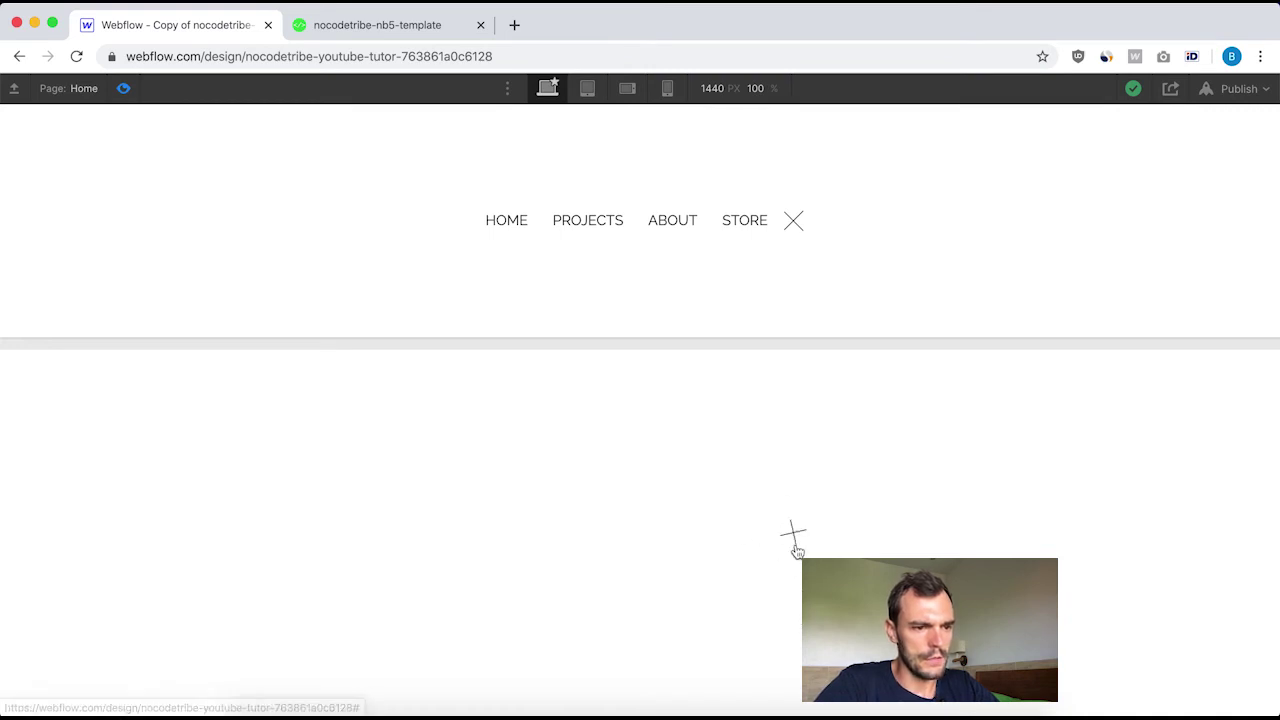
# Toggle the template navbar's menu twice and the new one once more, then exit preview.
pyautogui.click(792, 222)
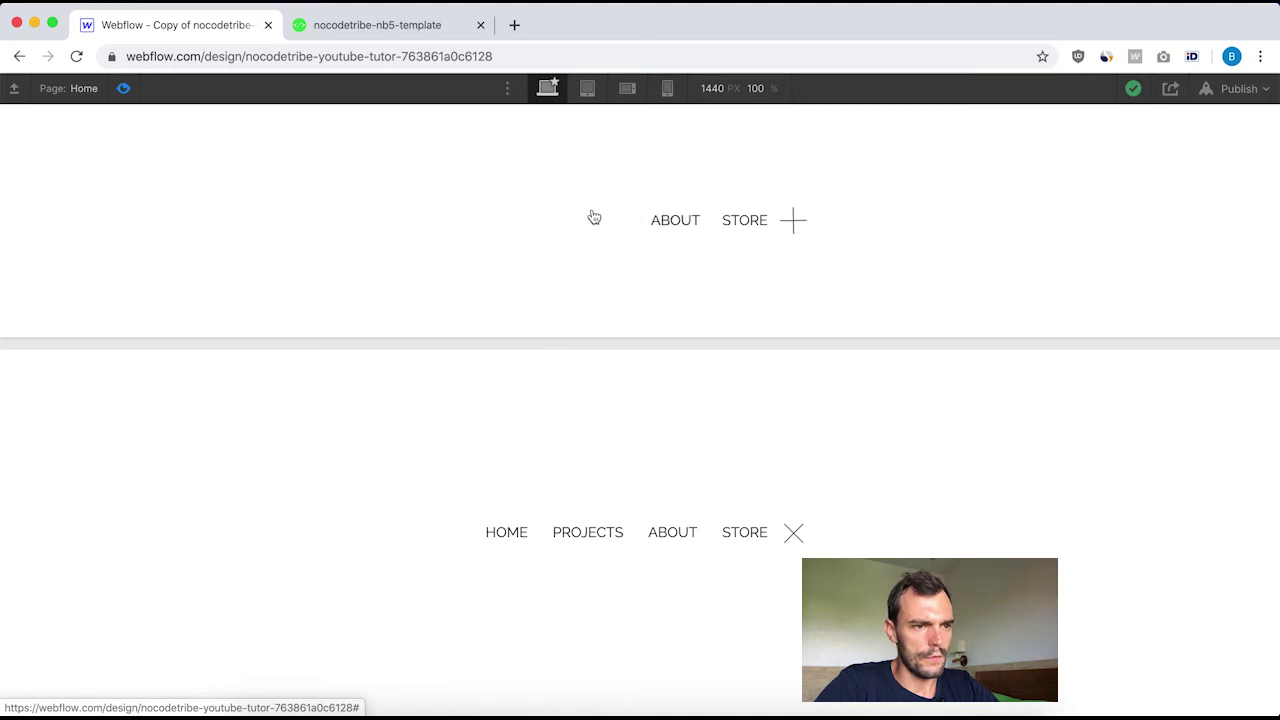
pyautogui.click(793, 221)
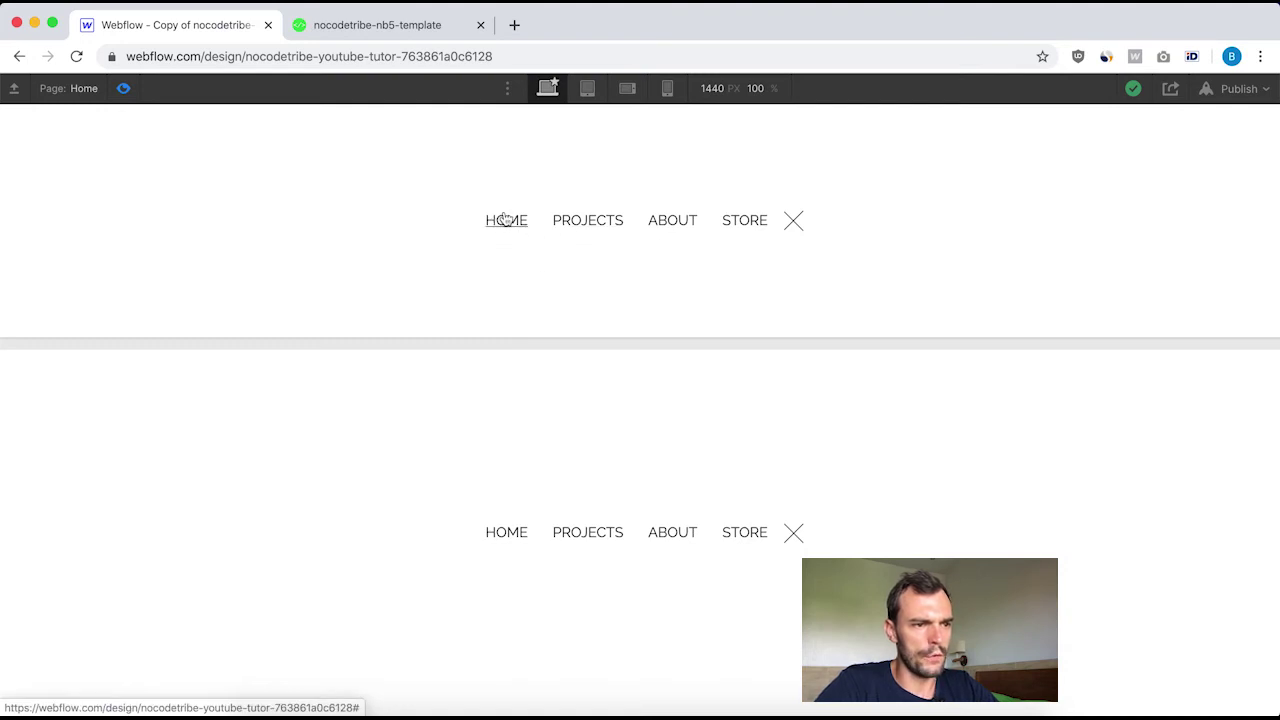
pyautogui.click(792, 221)
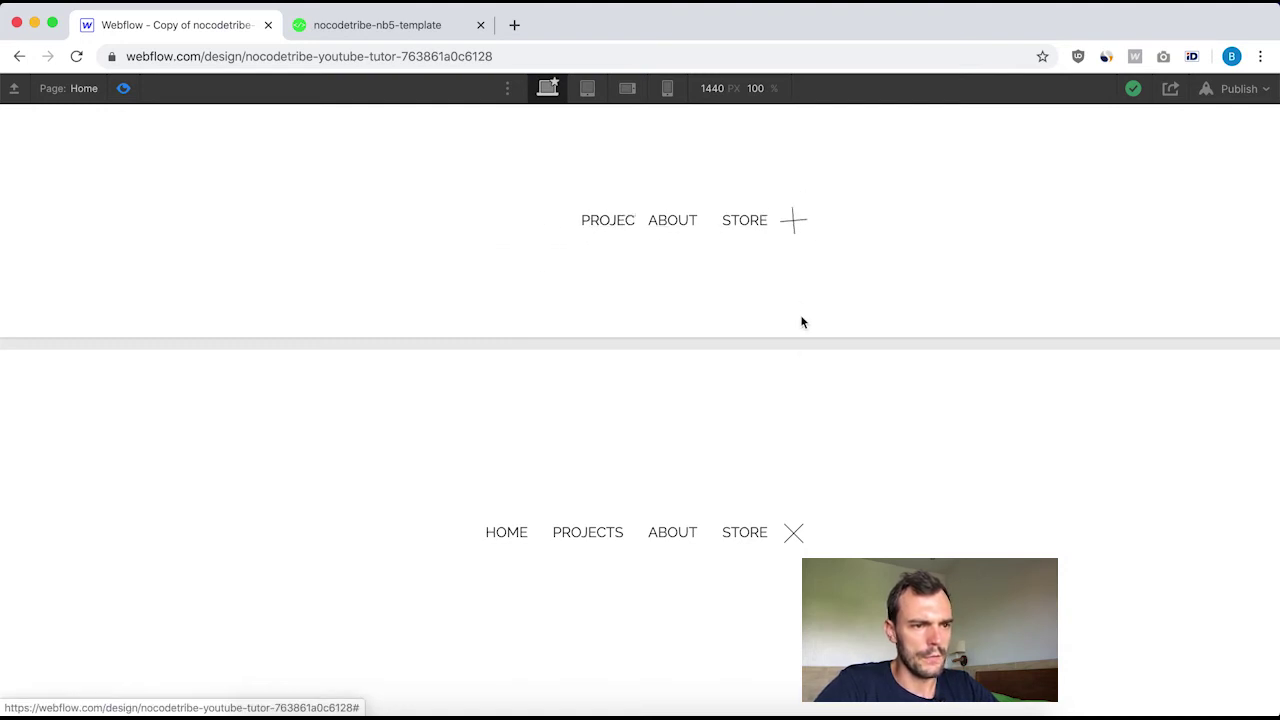
pyautogui.click(795, 224)
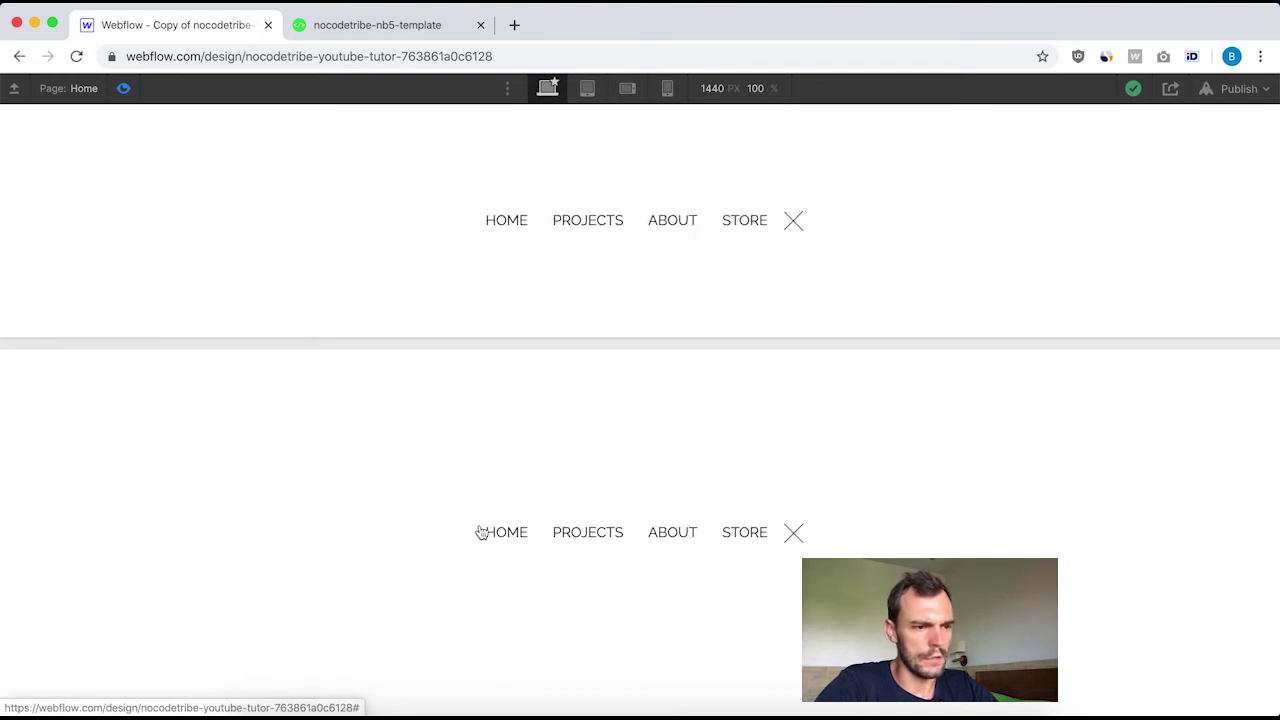
pyautogui.click(795, 533)
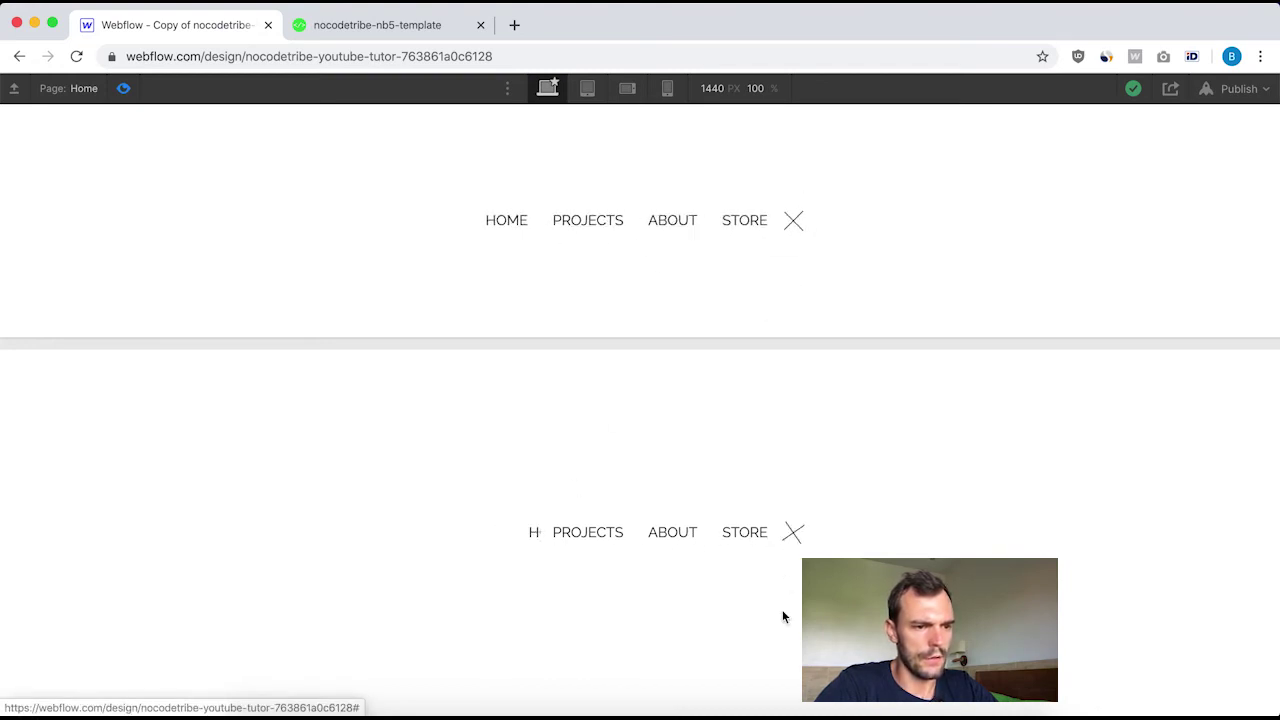
pyautogui.click(795, 532)
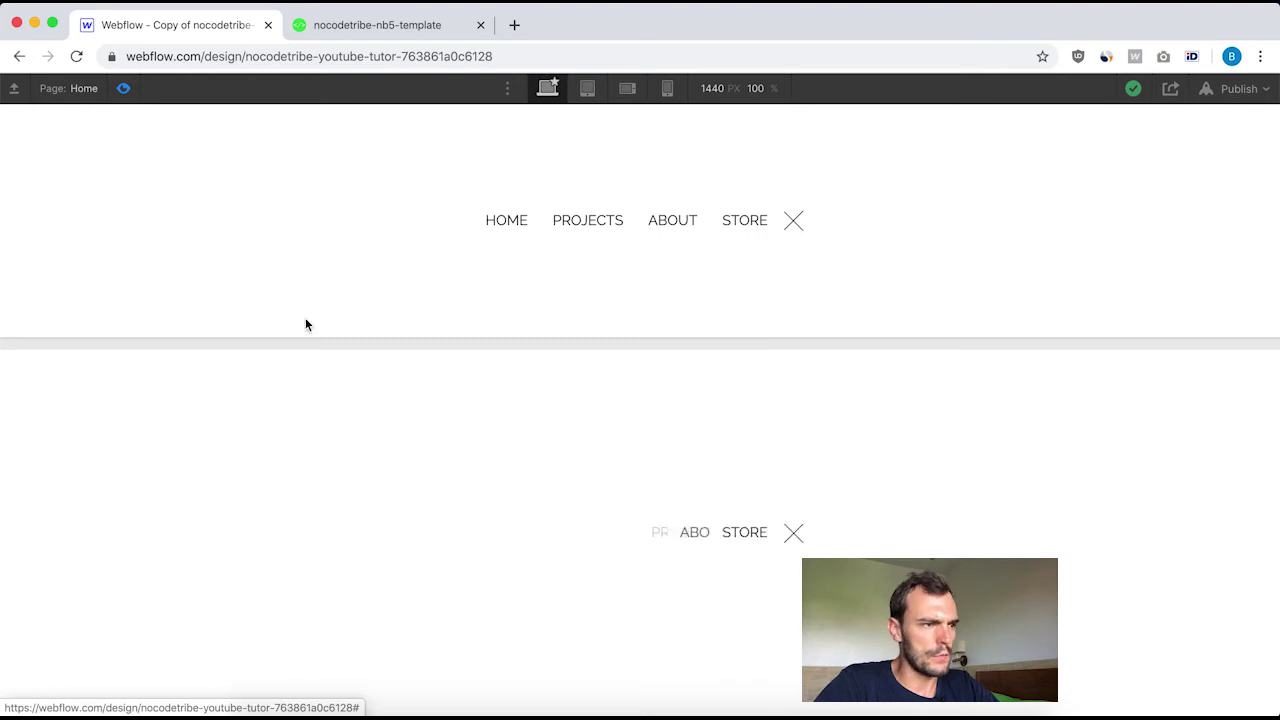
pyautogui.click(124, 89)
# Select the template navbar's HOME link and show its style settings.
pyautogui.click(505, 230)
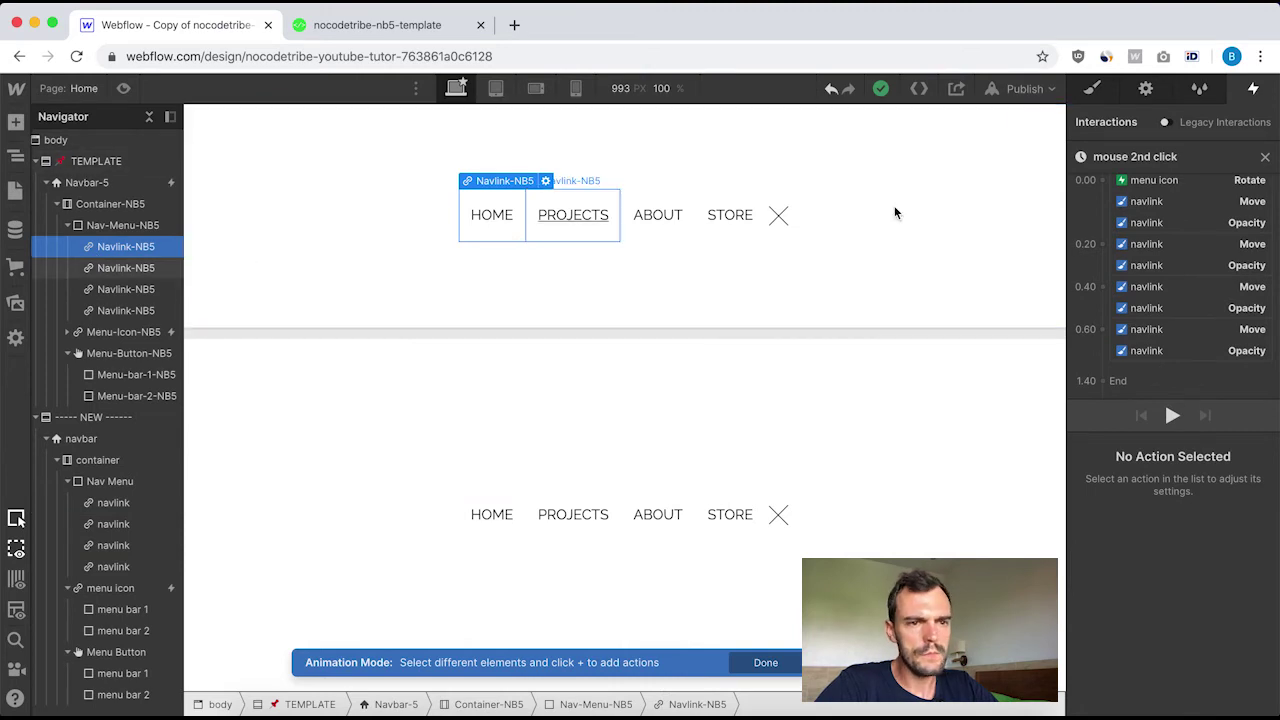
pyautogui.click(1092, 88)
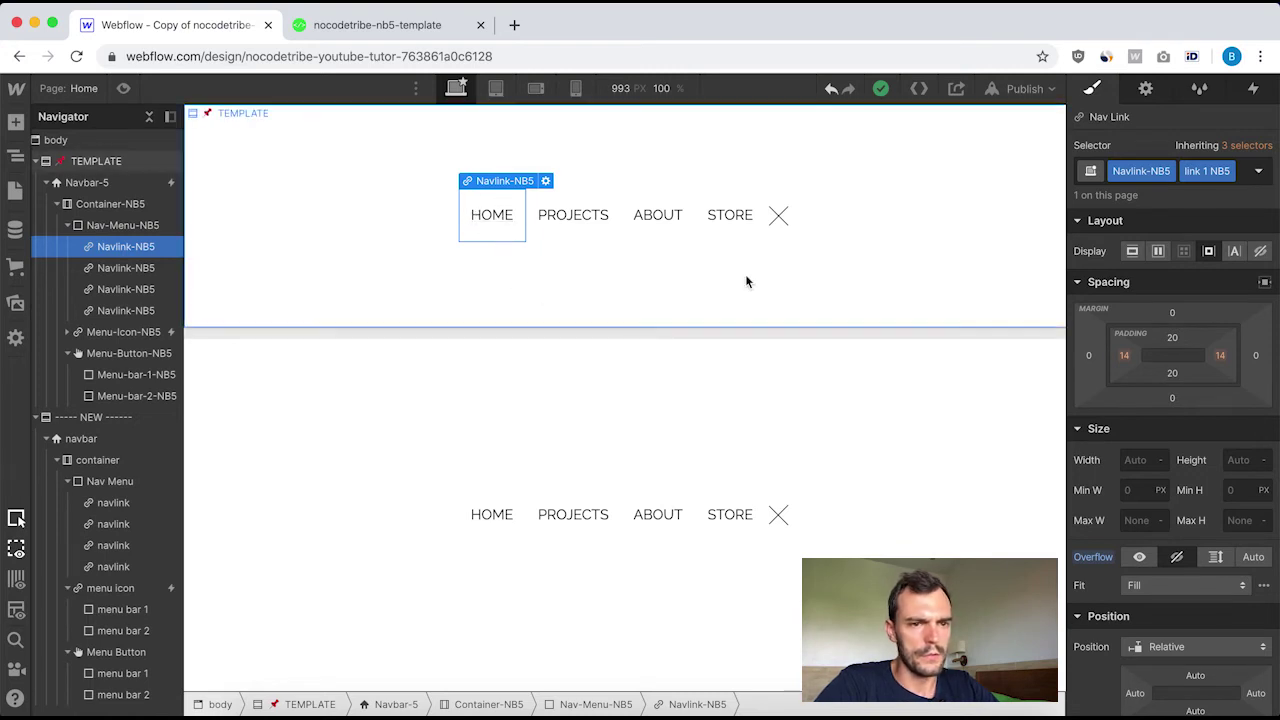
# Open and dismiss the HOME link's states list twice without choosing a state.
pyautogui.click(1260, 172)
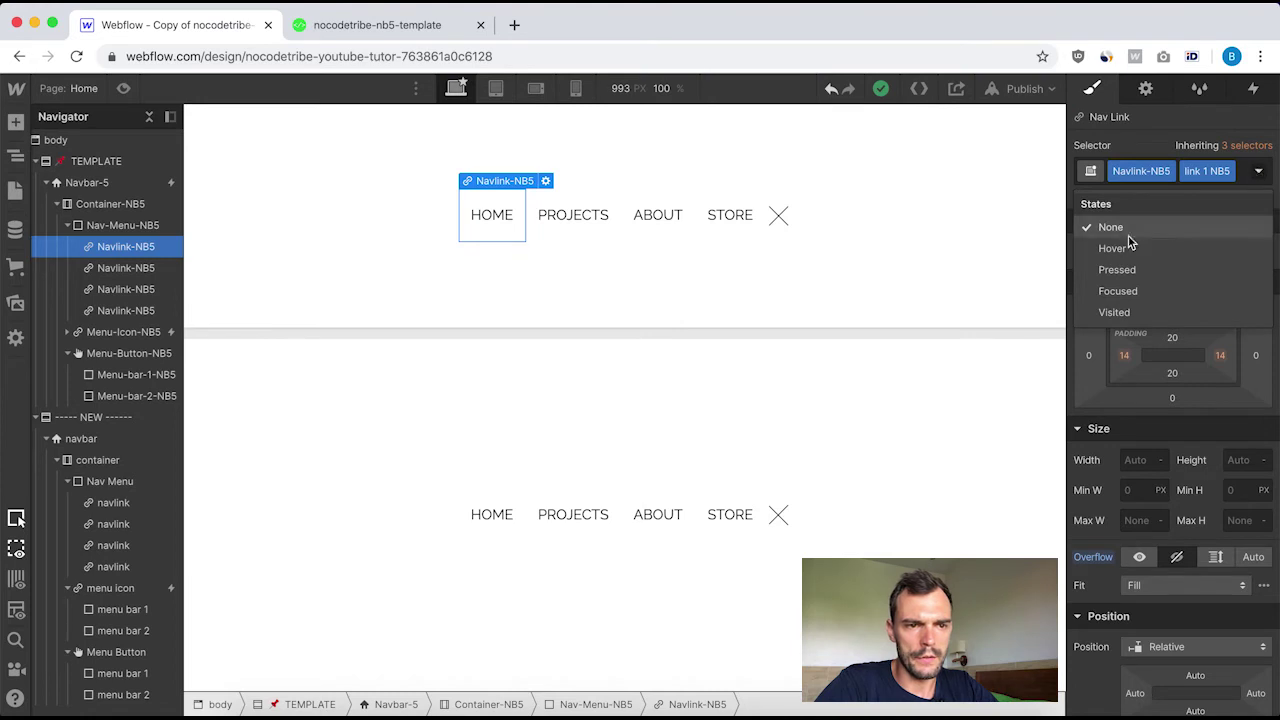
pyautogui.click(478, 292)
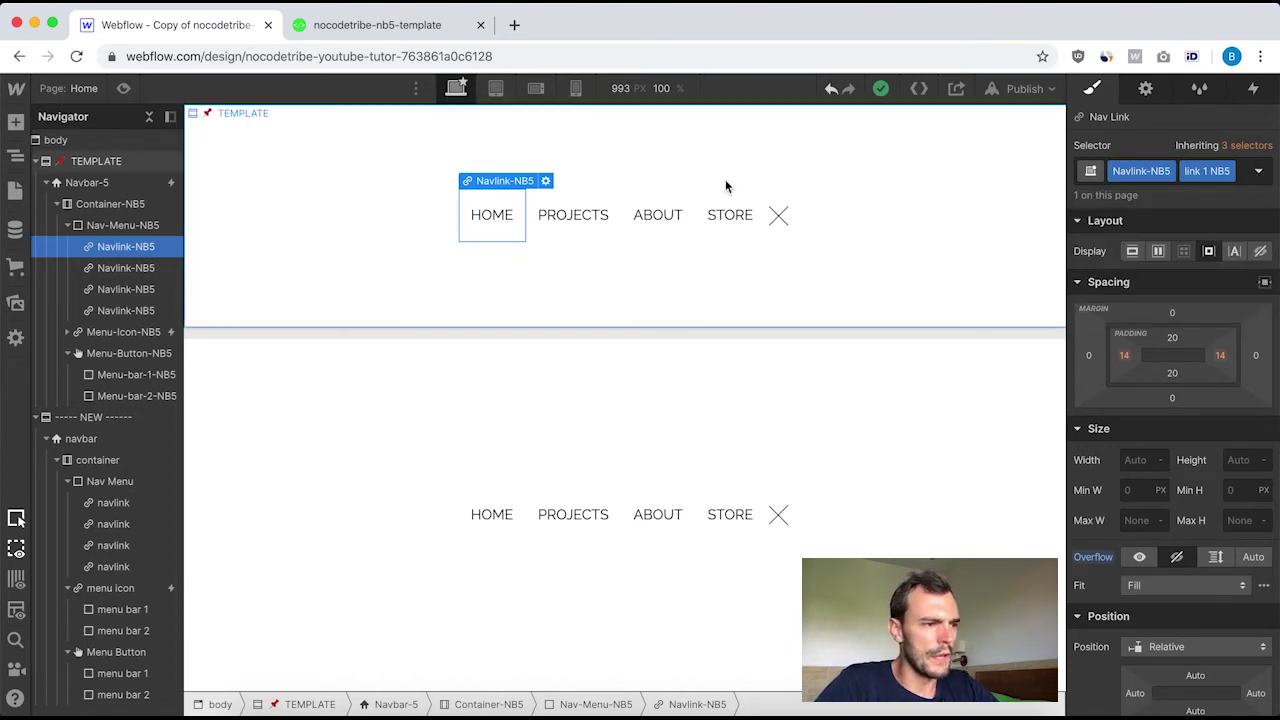
pyautogui.click(1259, 172)
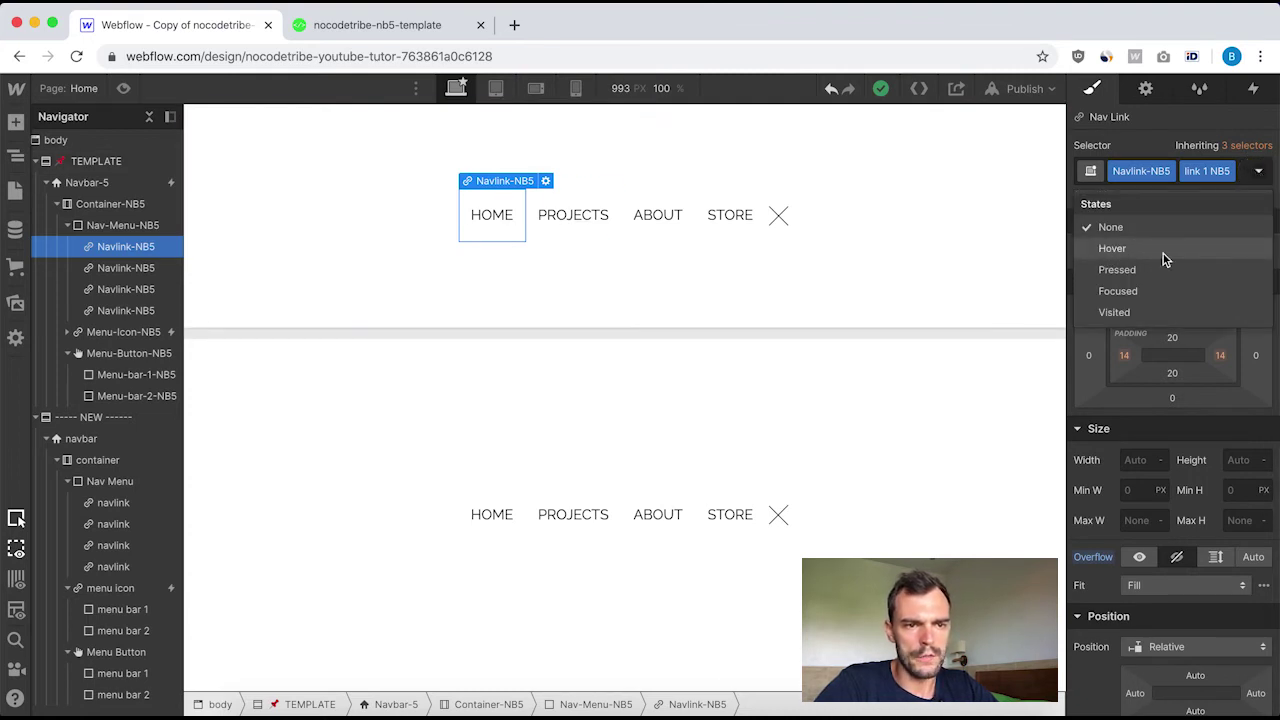
pyautogui.click(482, 280)
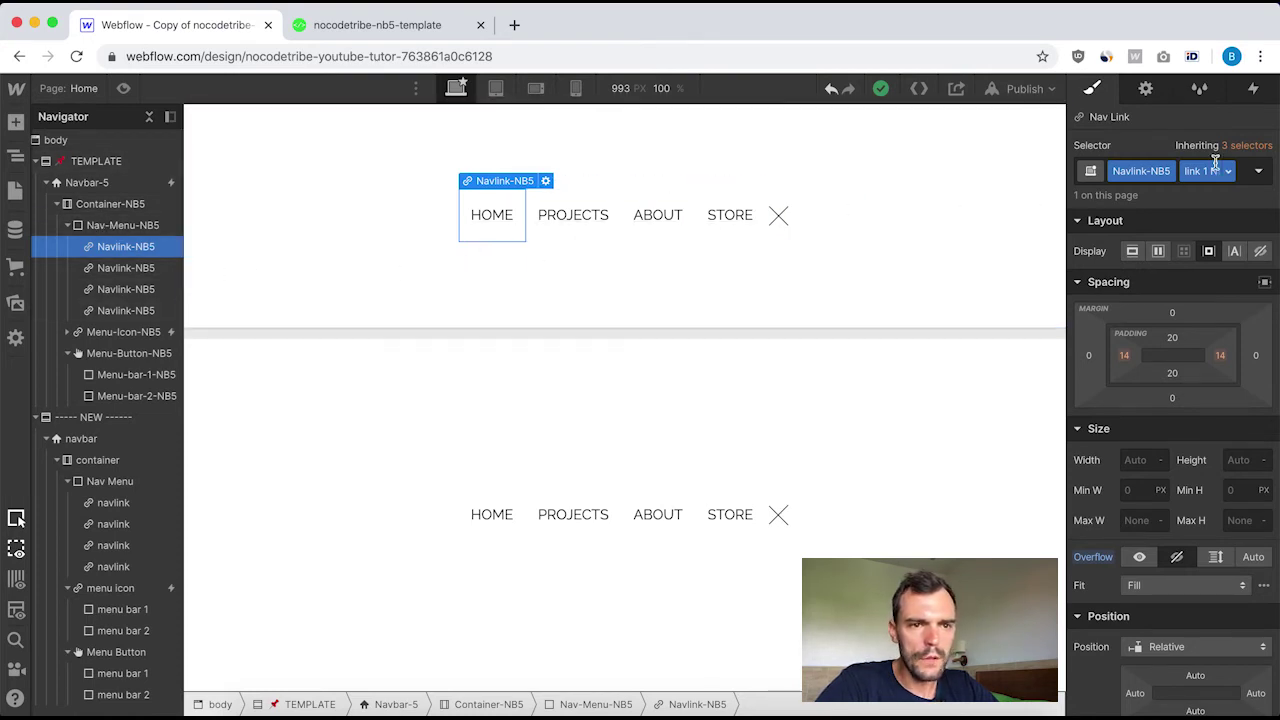
# Switch to the Navlink-NB5 class's Hover state and review its underlined Typography settings.
pyautogui.click(1249, 146)
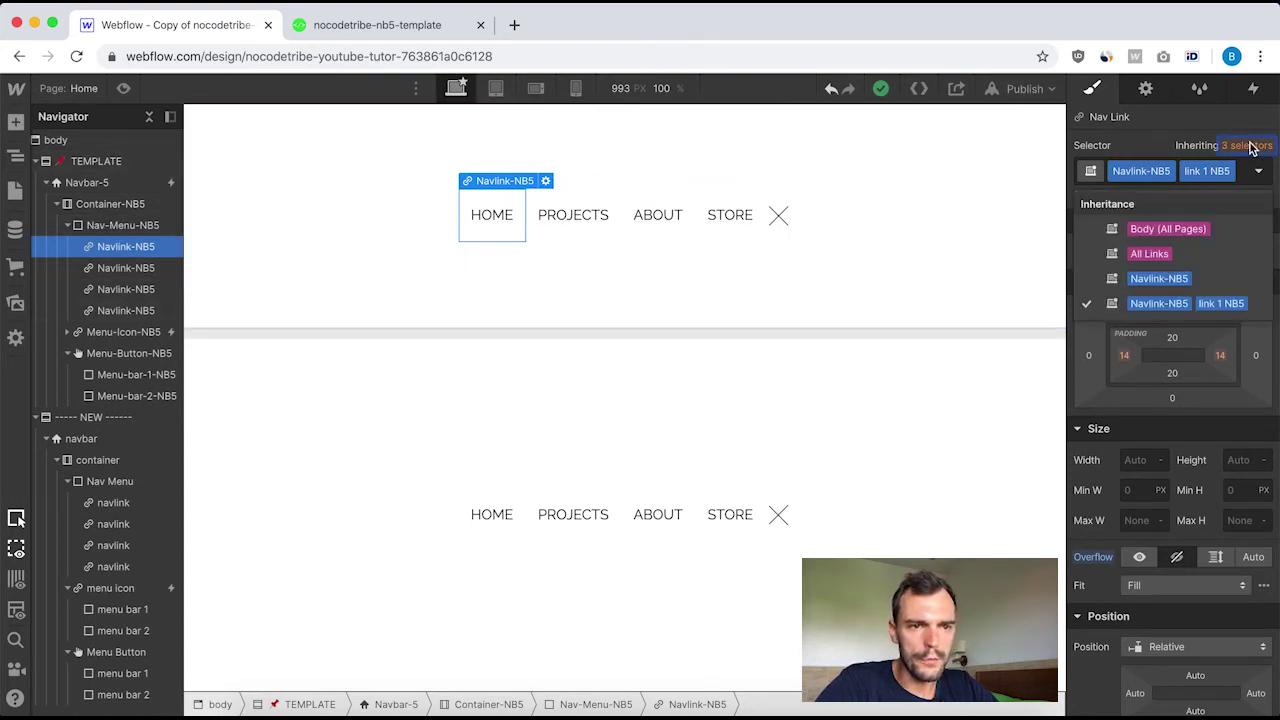
pyautogui.click(1161, 278)
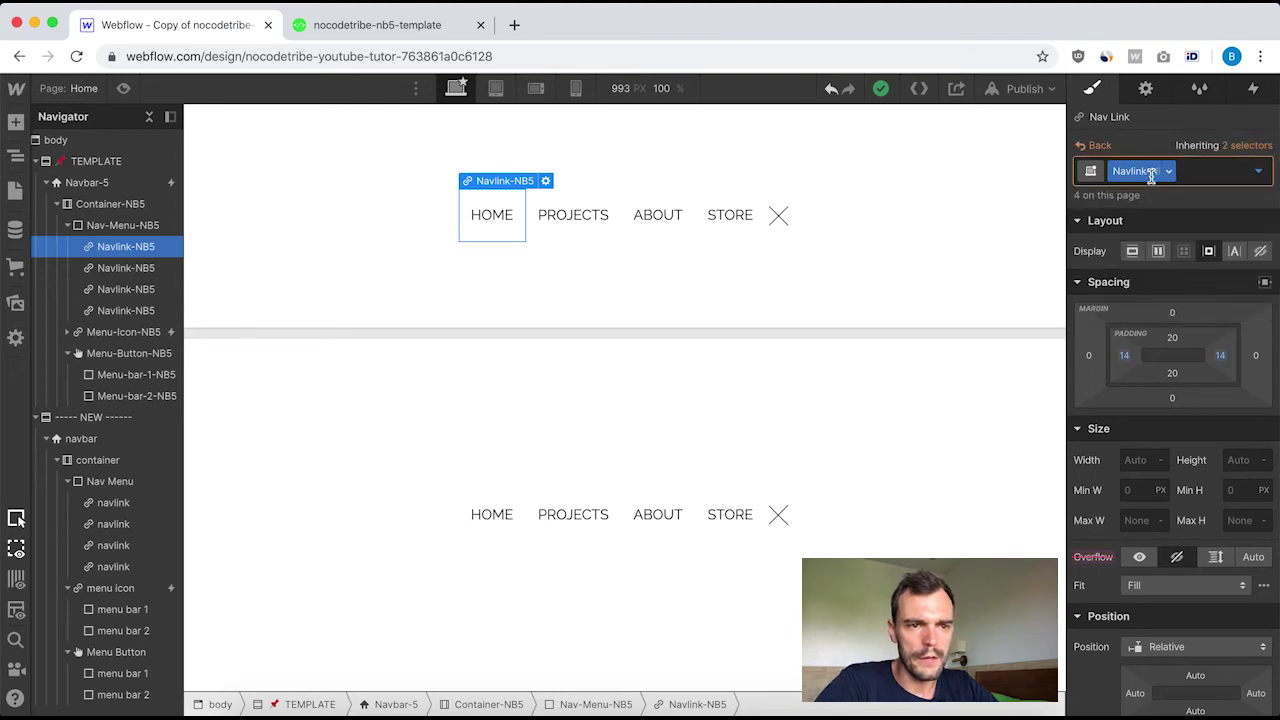
pyautogui.click(1257, 171)
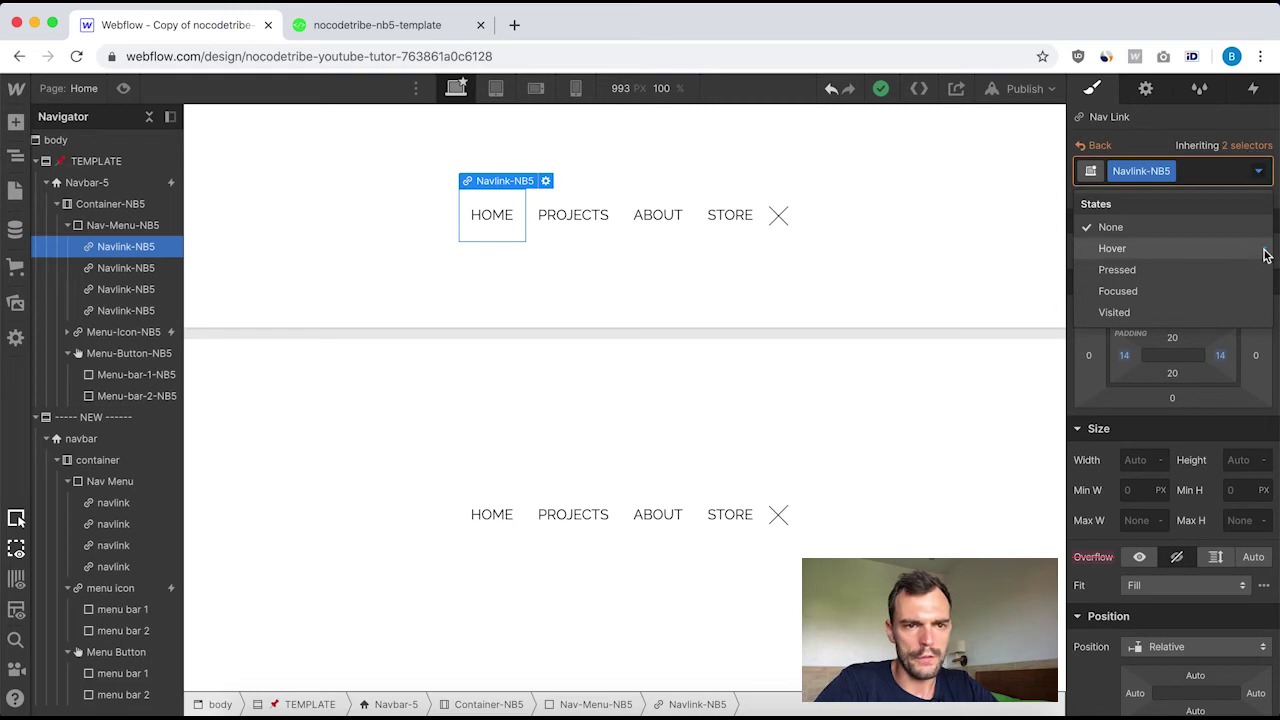
pyautogui.click(1110, 251)
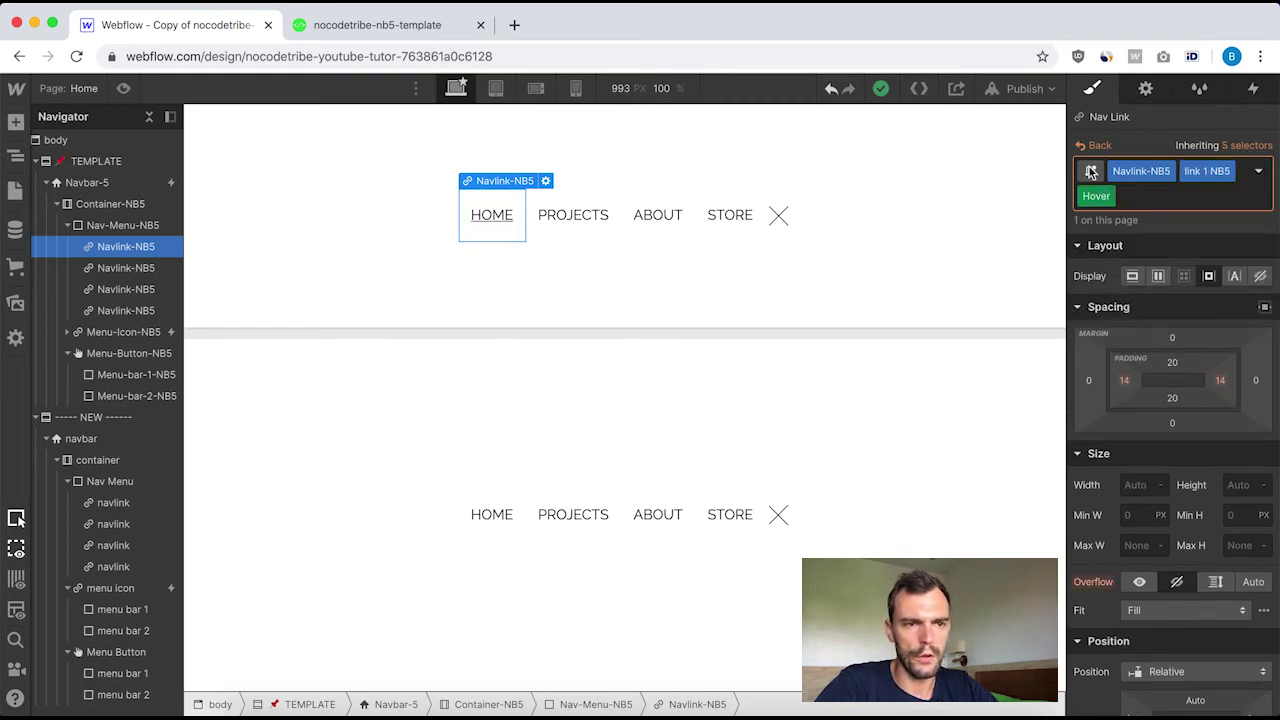
pyautogui.scroll(-10, 1110, 288)
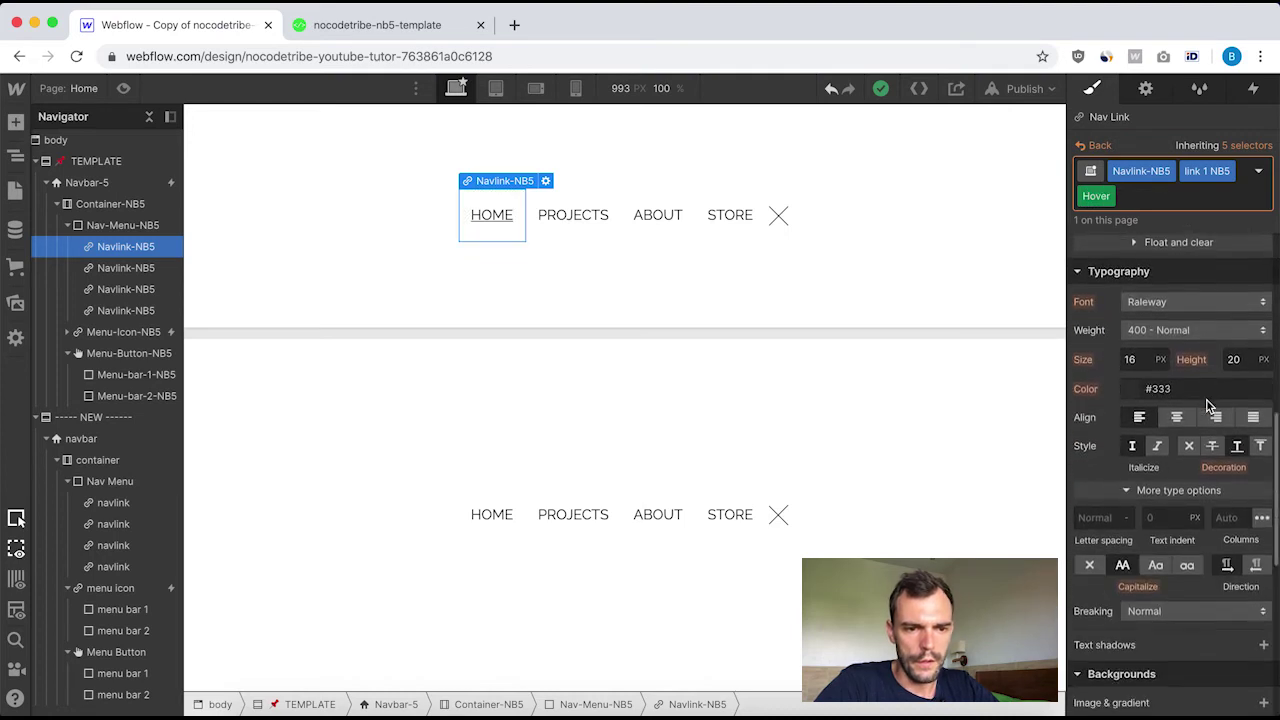
pyautogui.scroll(-5, 1175, 588)
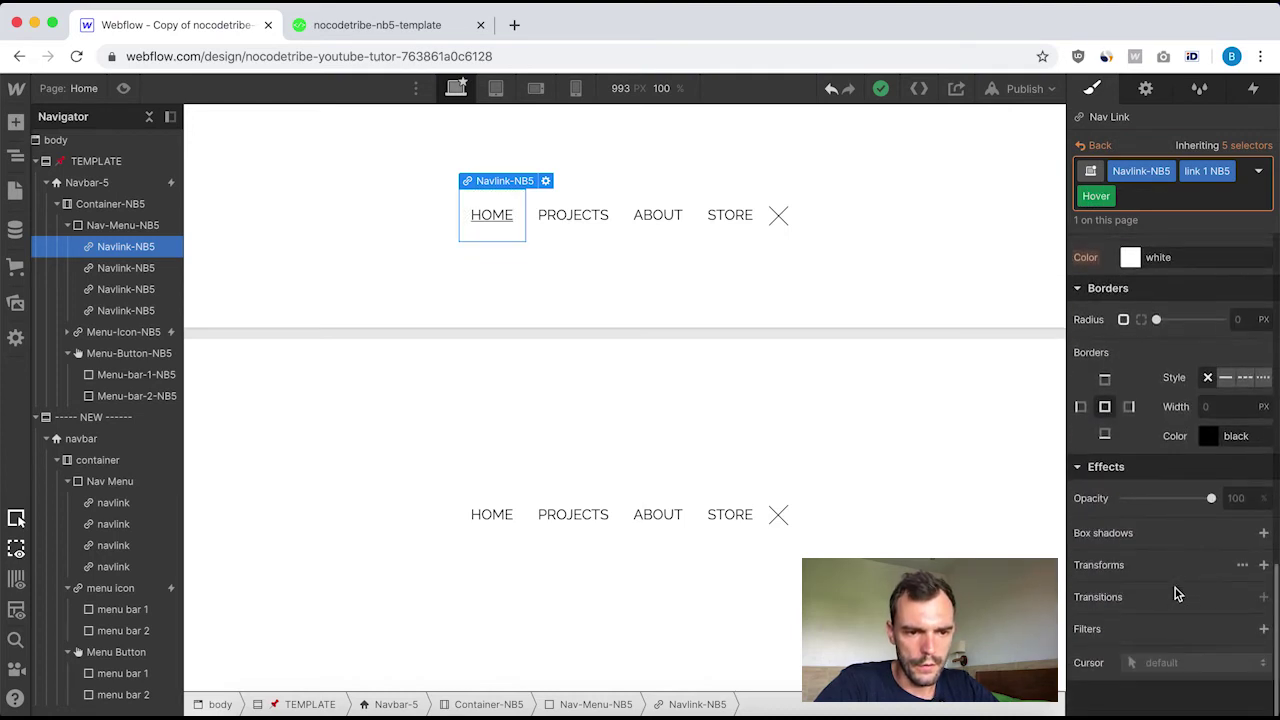
pyautogui.scroll(6, 1177, 591)
pyautogui.scroll(5, 1175, 588)
pyautogui.scroll(-5, 1175, 588)
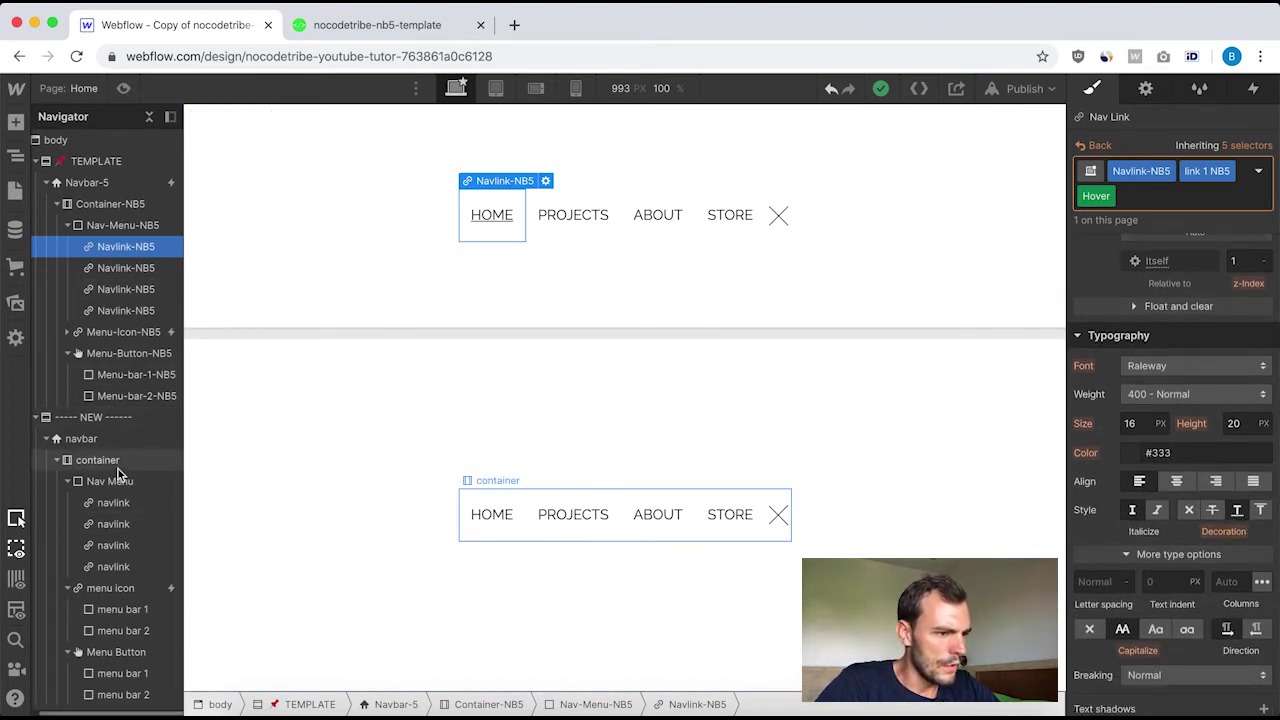
# Select the new HOME link's navlink class, try an Underline decoration, then reset it.
pyautogui.click(110, 503)
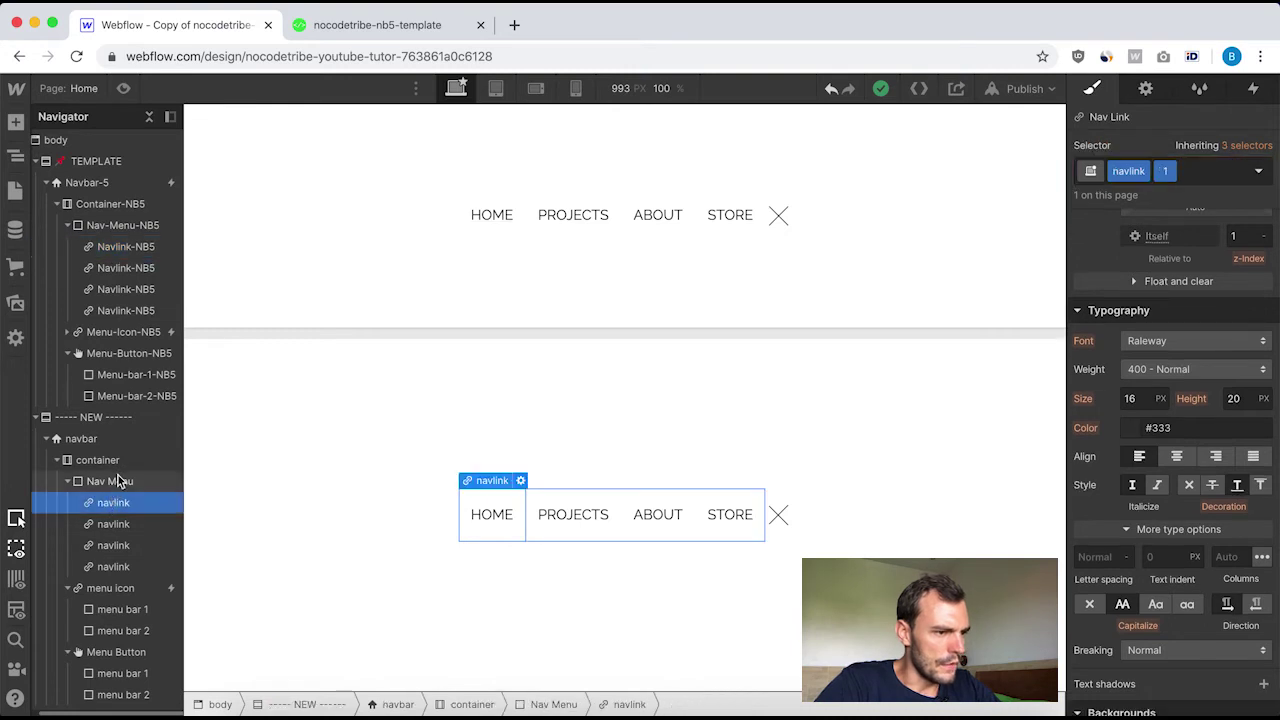
pyautogui.click(118, 477)
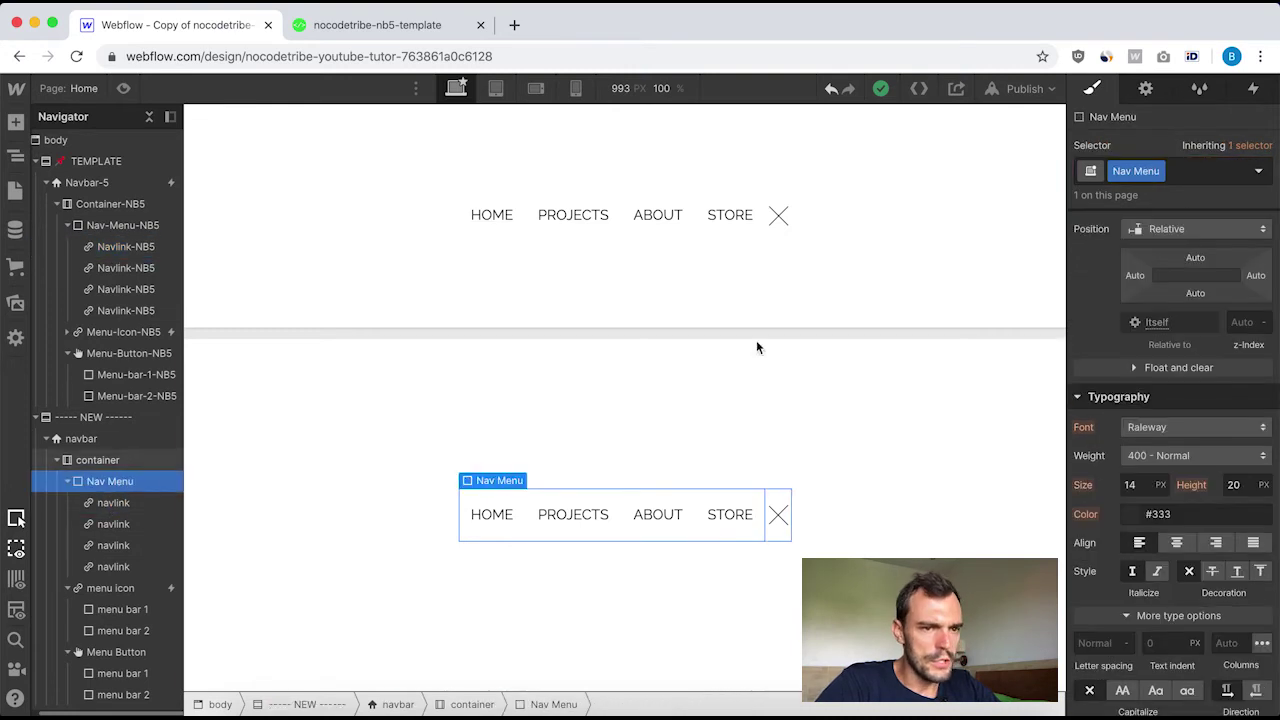
pyautogui.click(118, 503)
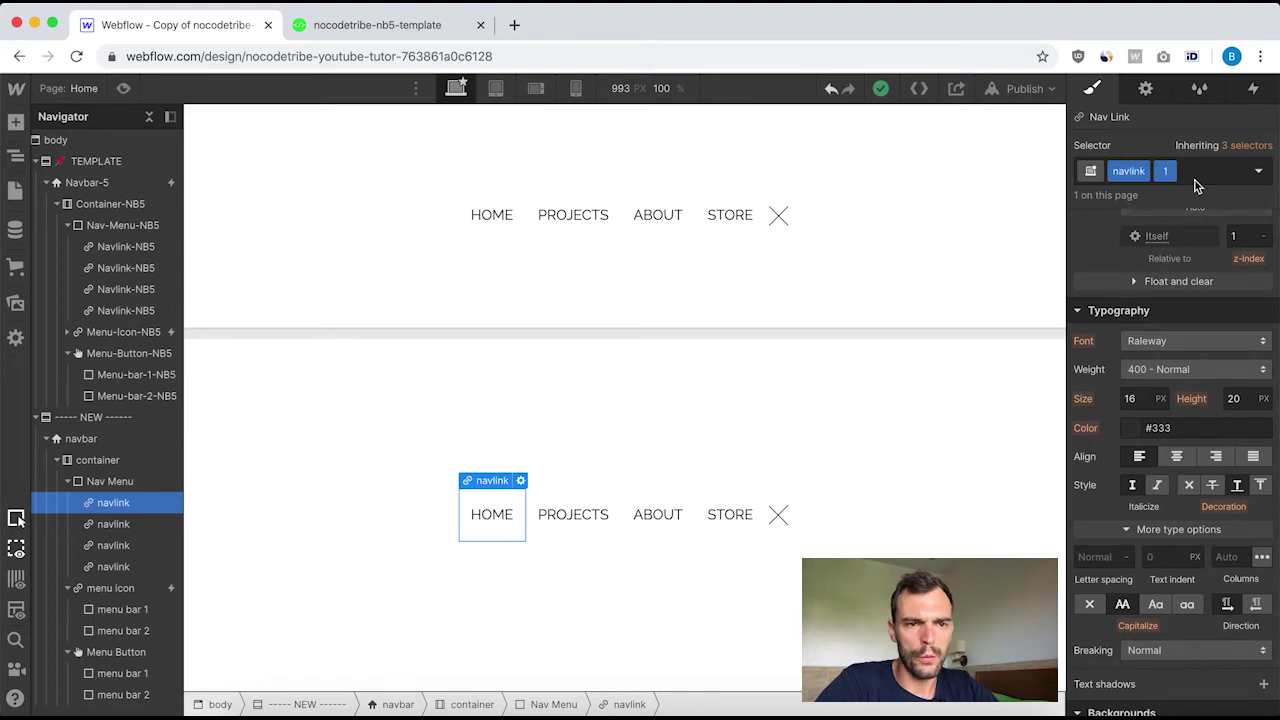
pyautogui.moveTo(1252, 150)
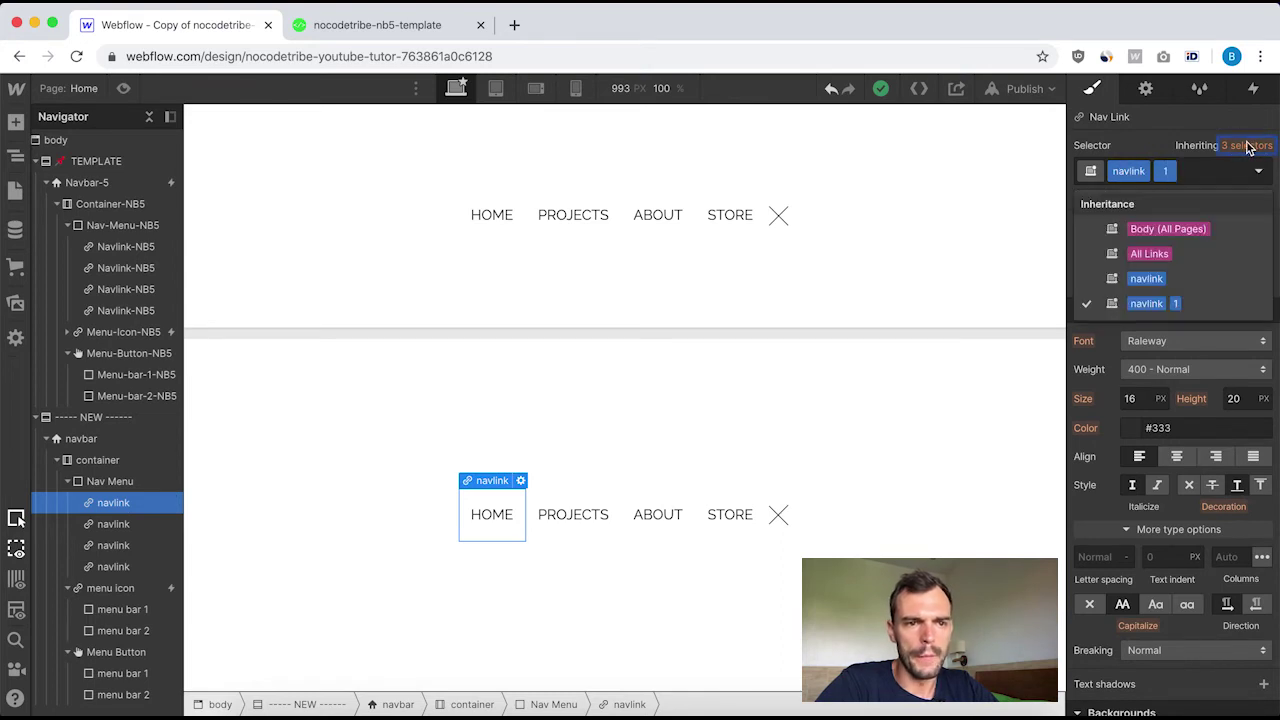
pyautogui.click(1157, 280)
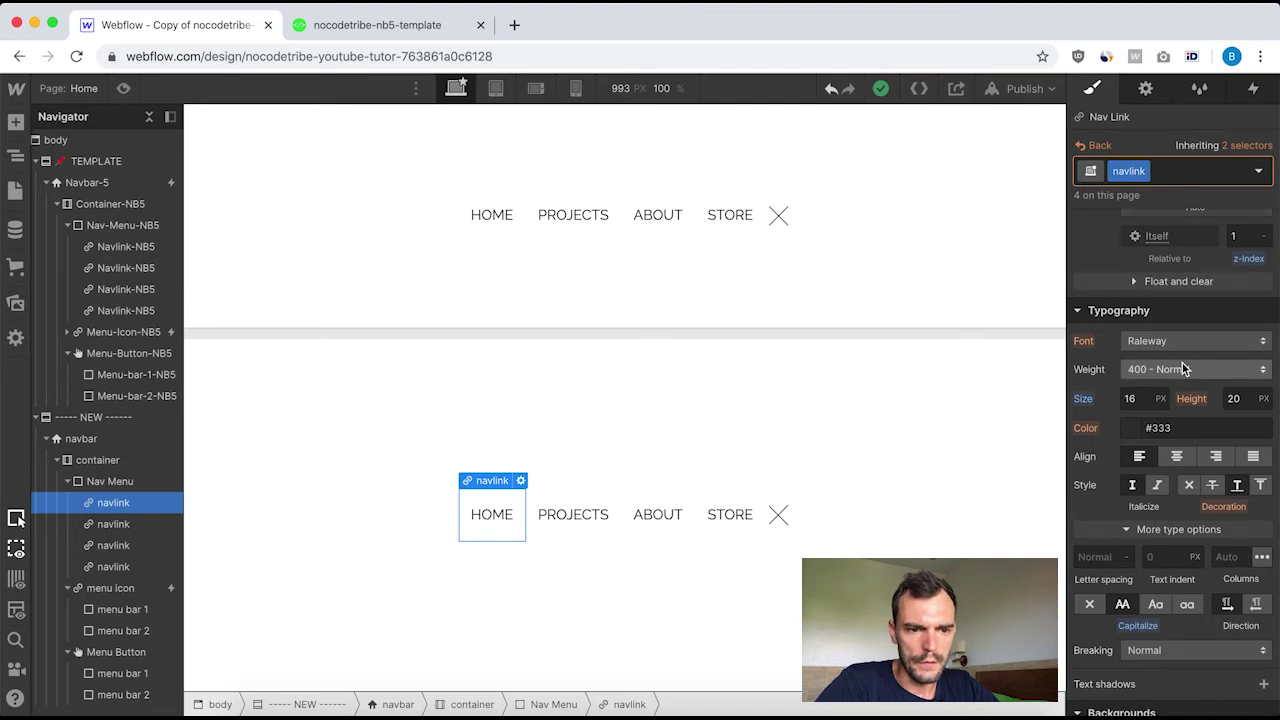
pyautogui.scroll(1, 1190, 400)
pyautogui.click(1238, 516)
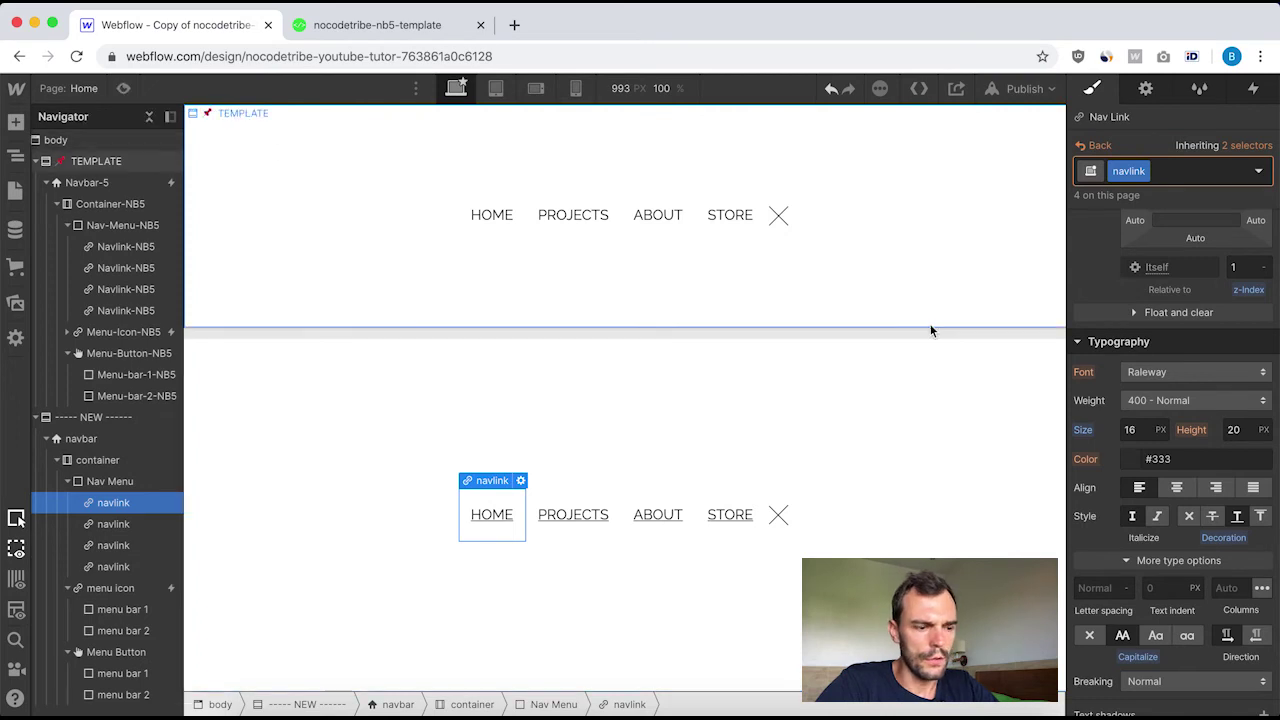
pyautogui.click(1262, 171)
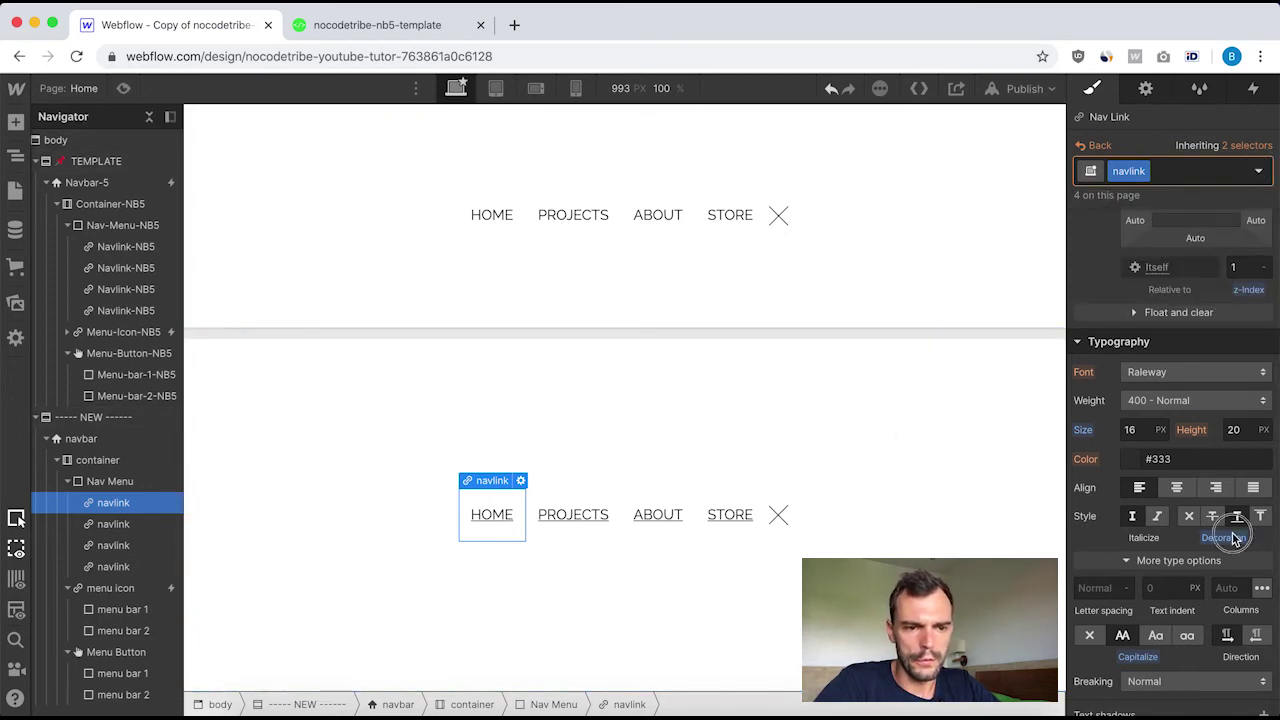
pyautogui.click(1235, 540)
pyautogui.click(1172, 570)
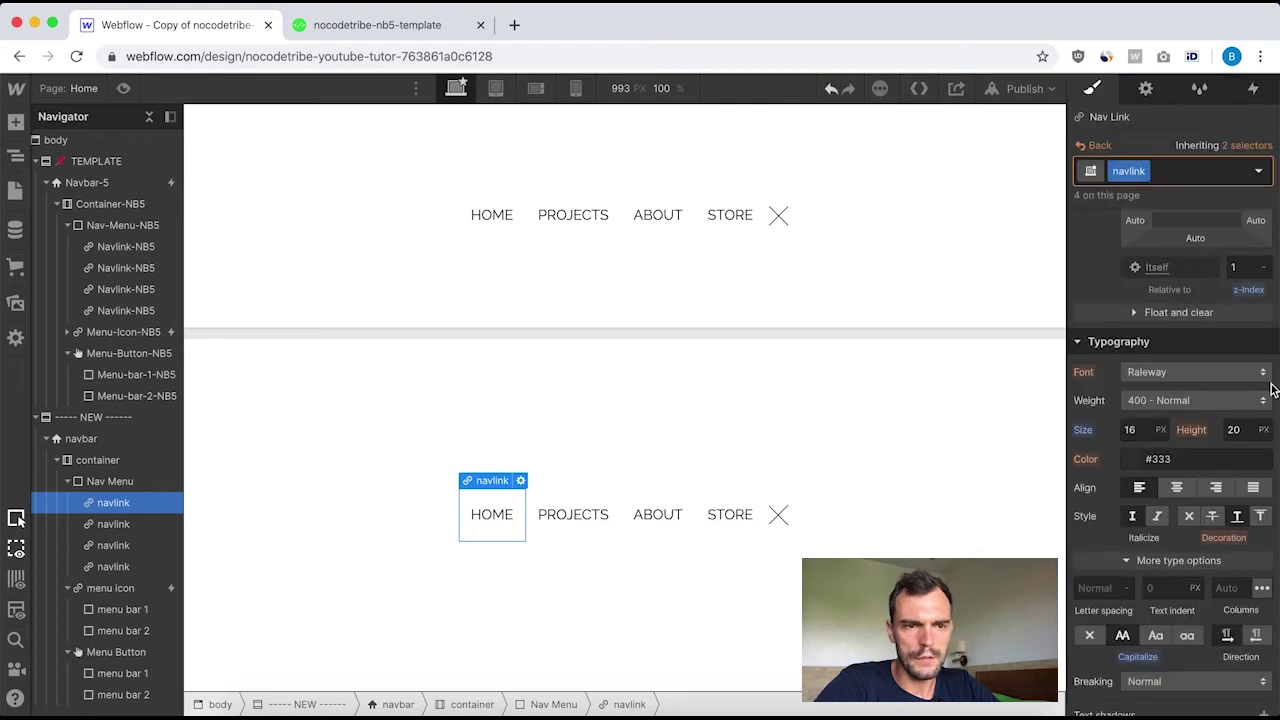
# Apply Underline to the navlink Hover state and test the hover in preview.
pyautogui.click(1262, 172)
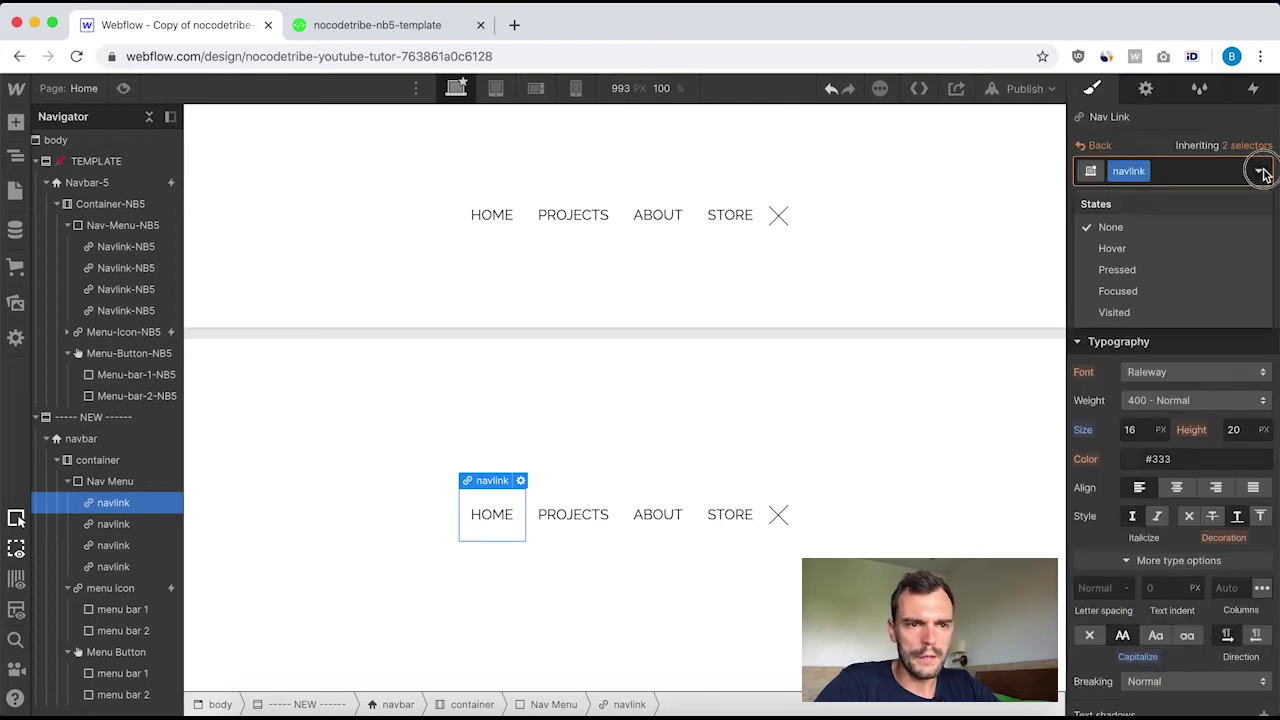
pyautogui.click(1118, 250)
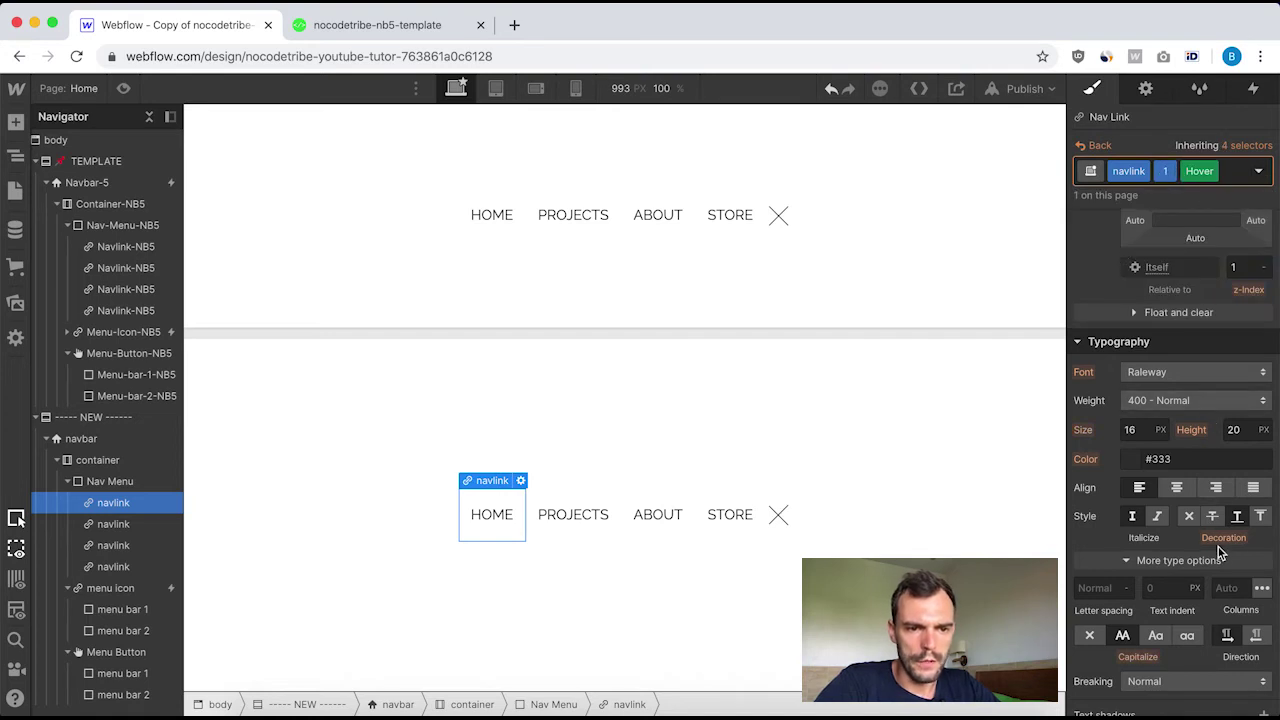
pyautogui.click(1237, 516)
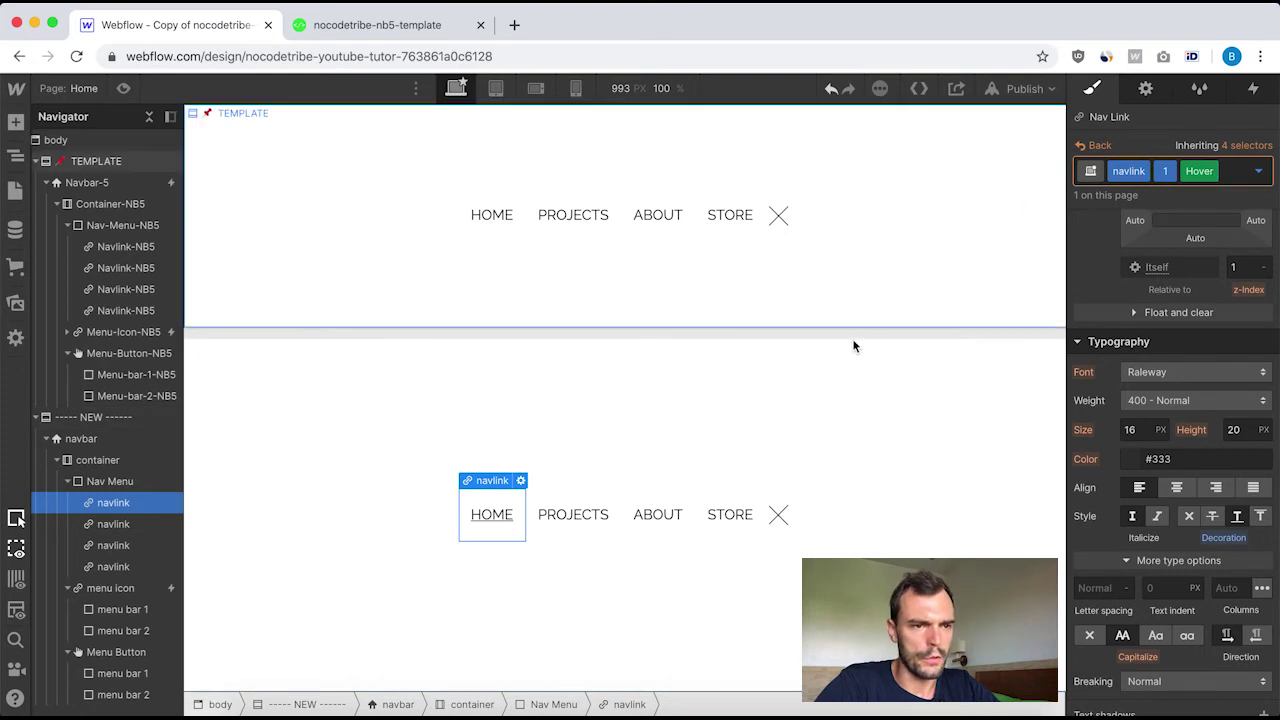
pyautogui.click(904, 286)
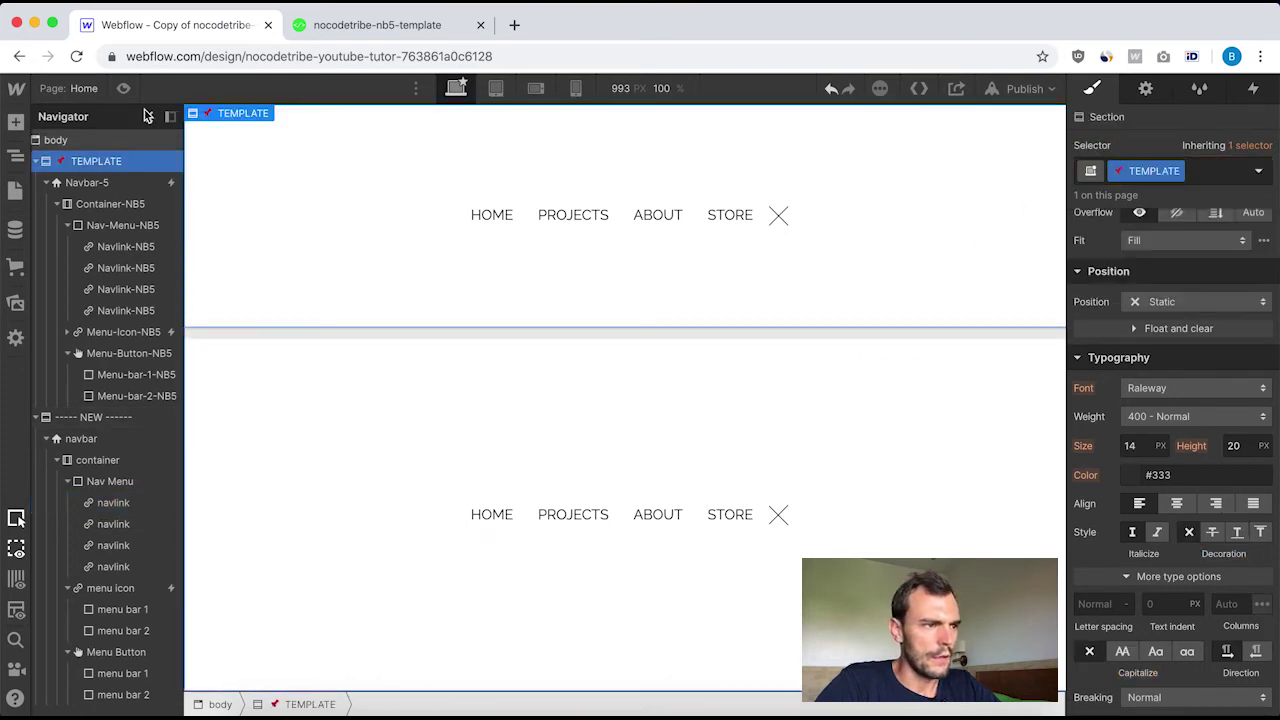
pyautogui.click(123, 88)
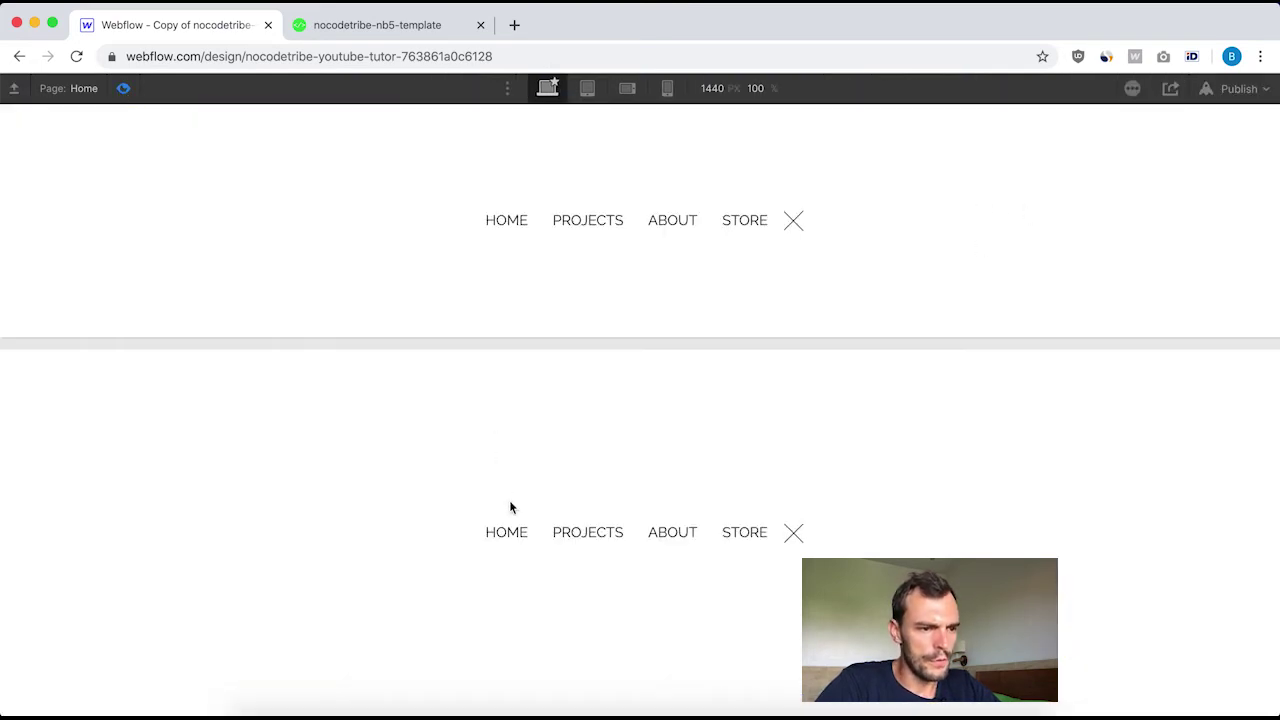
pyautogui.click(123, 88)
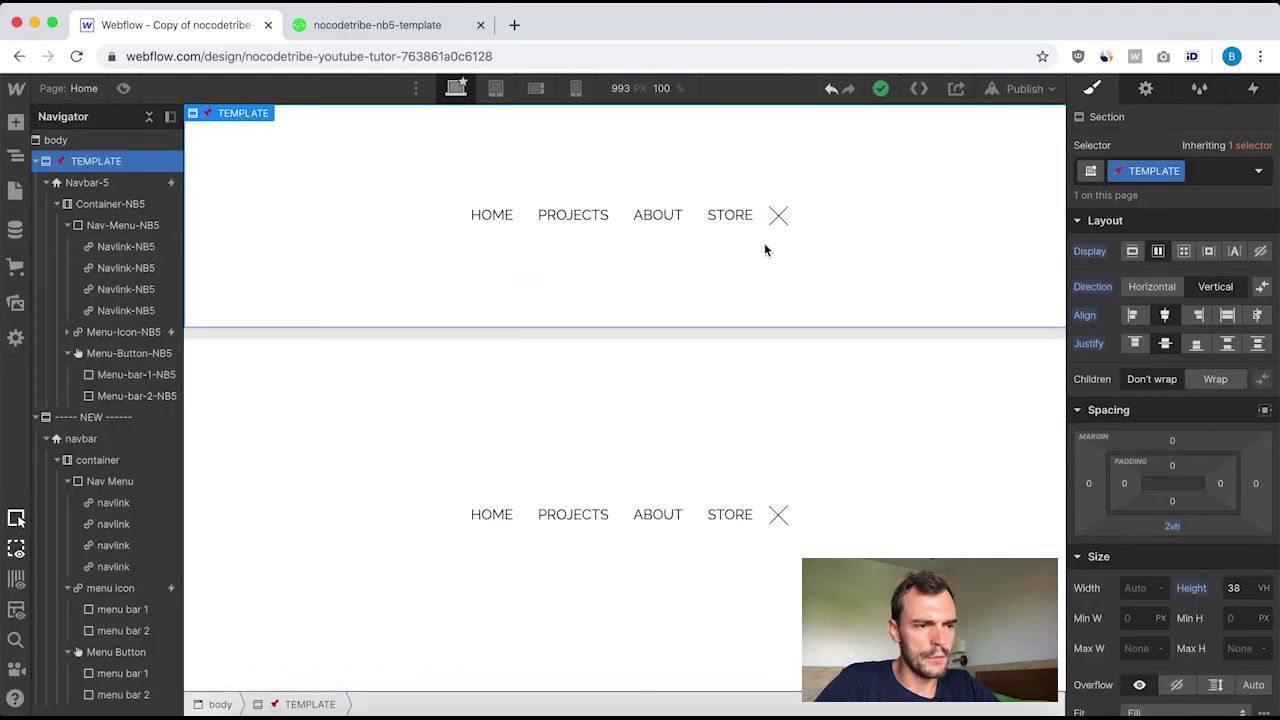
# Give the PROJECTS link's base navlink class an Underline decoration in its Hover state.
pyautogui.click(572, 533)
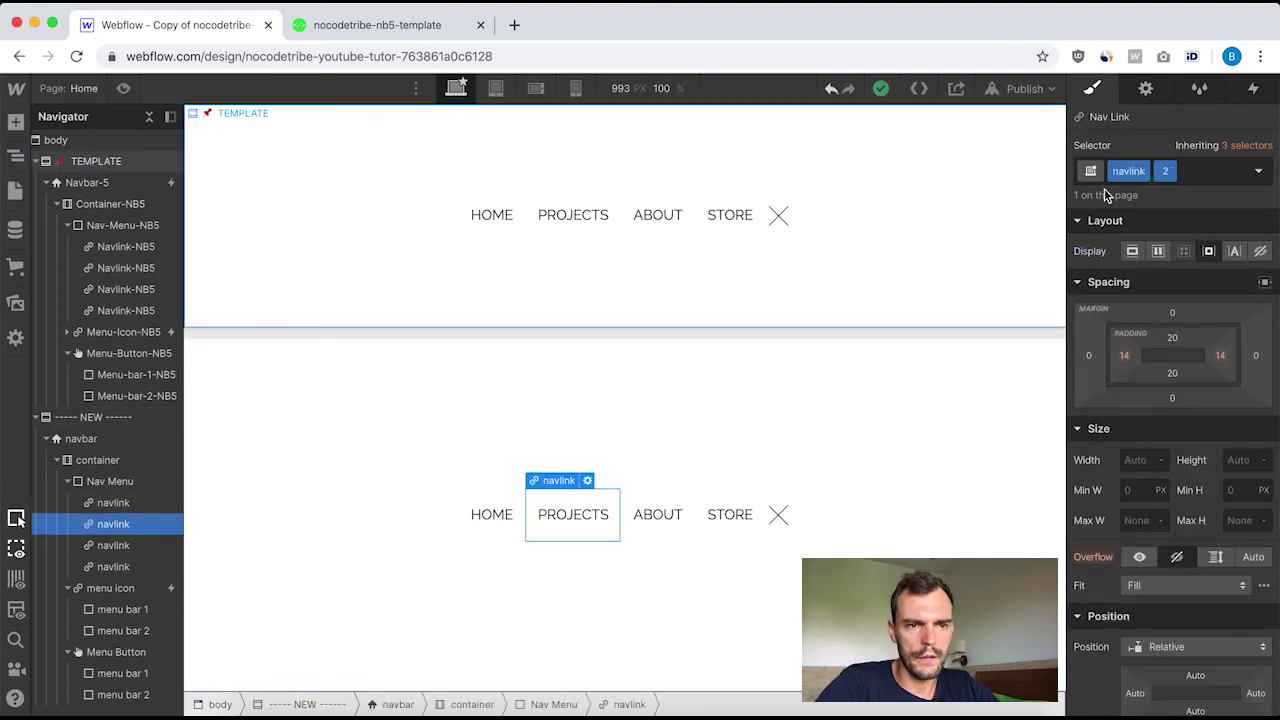
pyautogui.click(1250, 145)
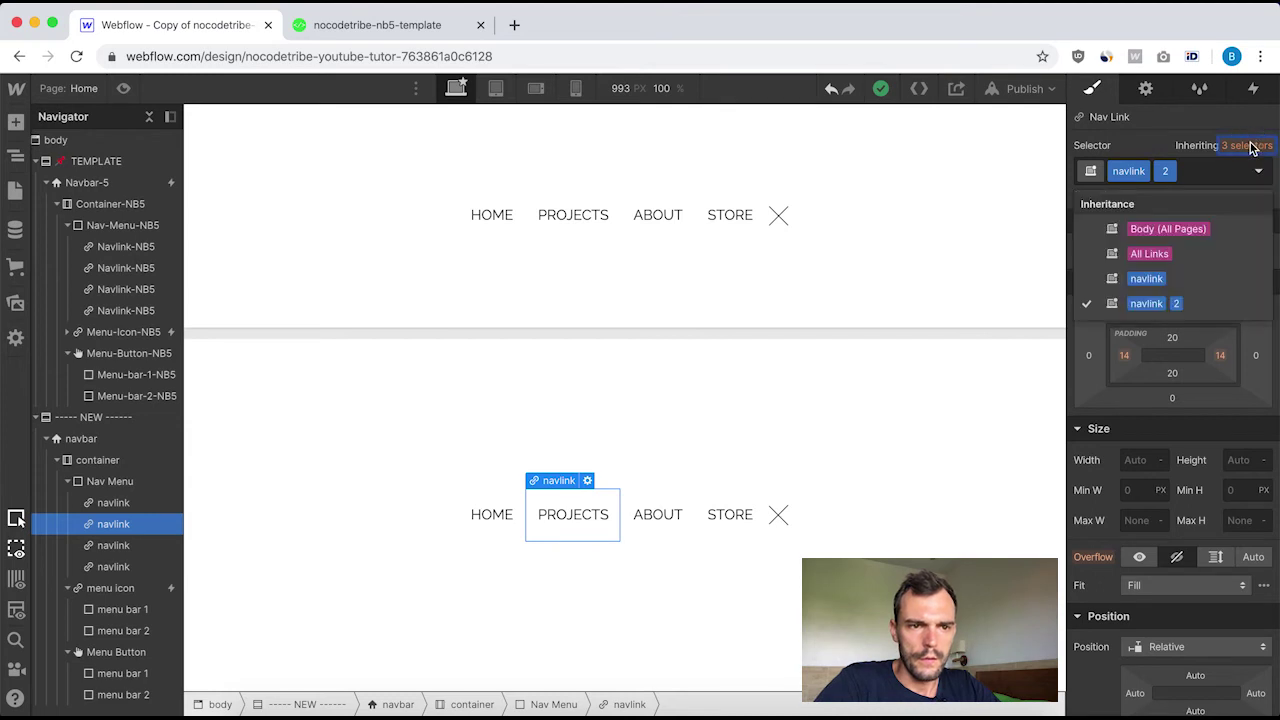
pyautogui.click(1165, 281)
pyautogui.scroll(-5, 1175, 590)
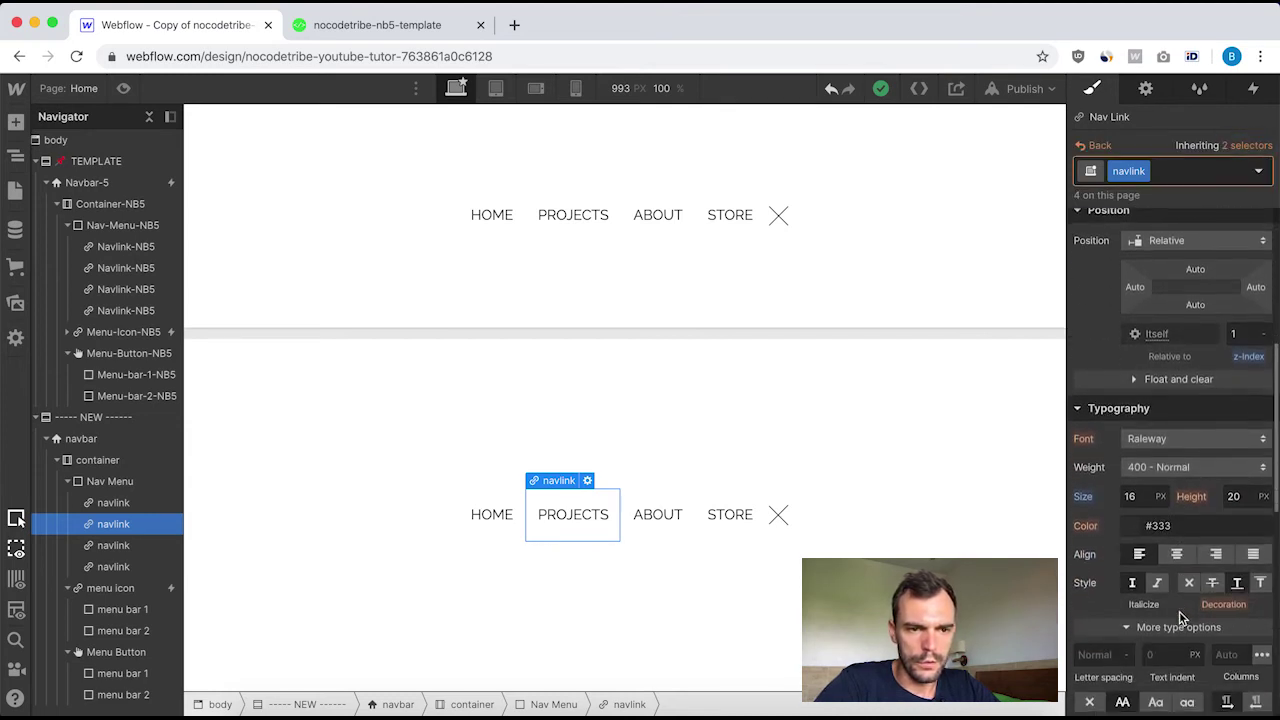
pyautogui.click(1262, 171)
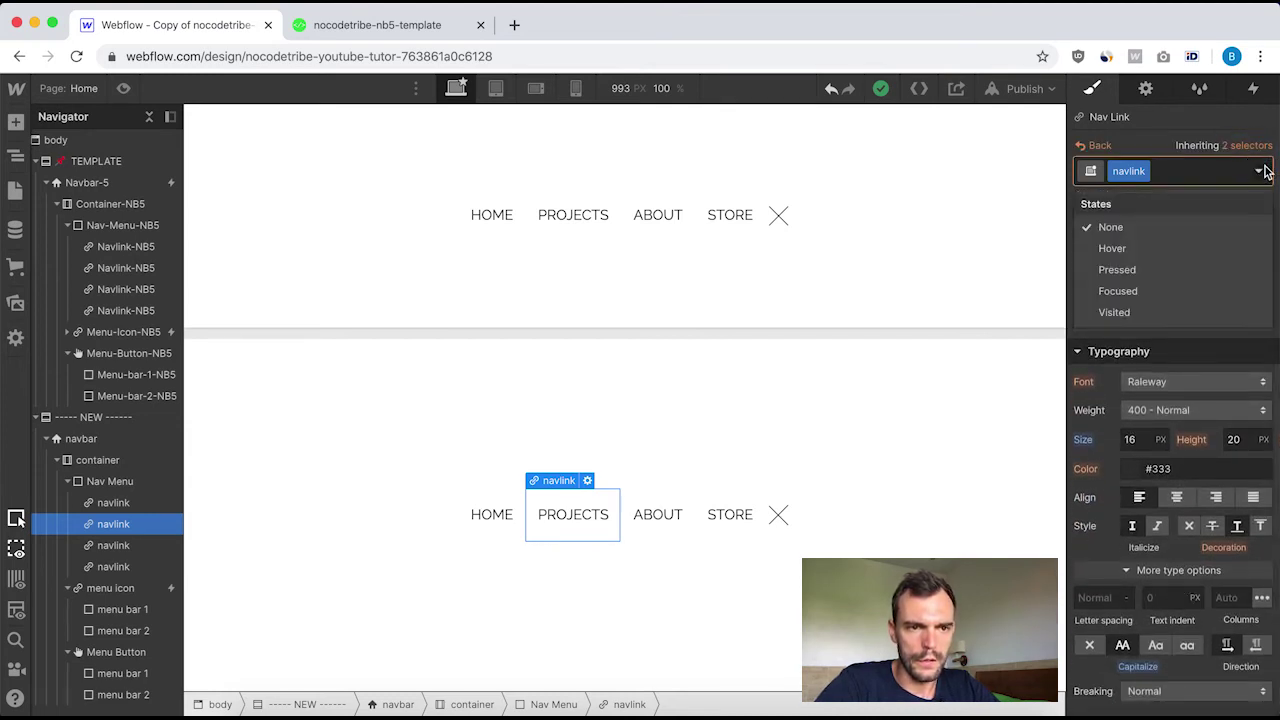
pyautogui.click(1112, 248)
pyautogui.scroll(-1, 1155, 457)
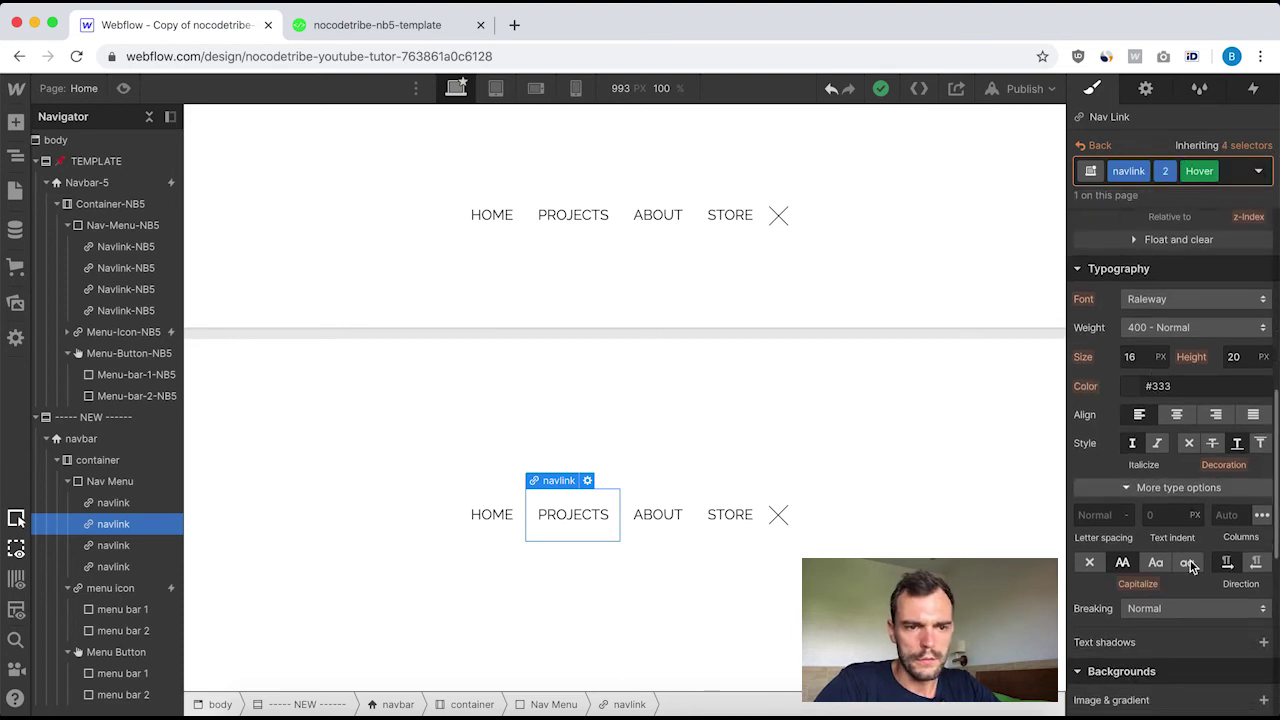
pyautogui.click(1237, 443)
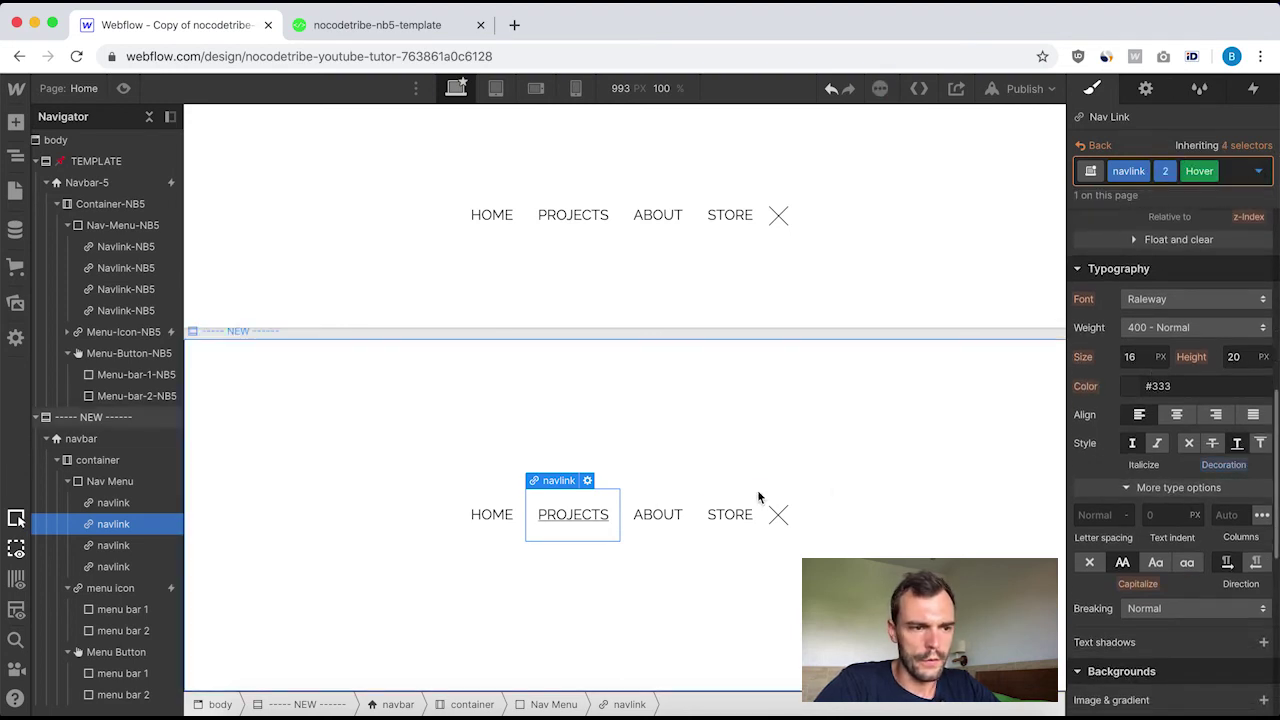
# Underline ABOUT on hover and switch STORE to its Hover state.
pyautogui.click(648, 532)
pyautogui.click(1258, 172)
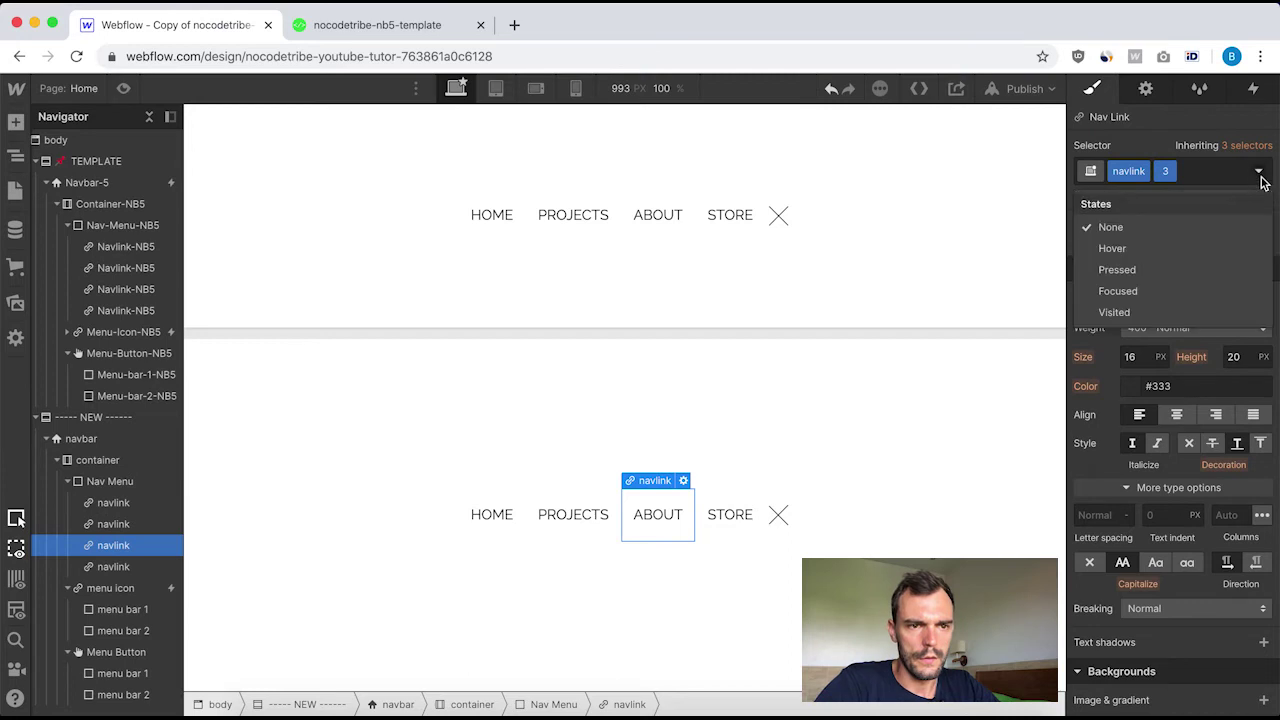
pyautogui.click(1140, 248)
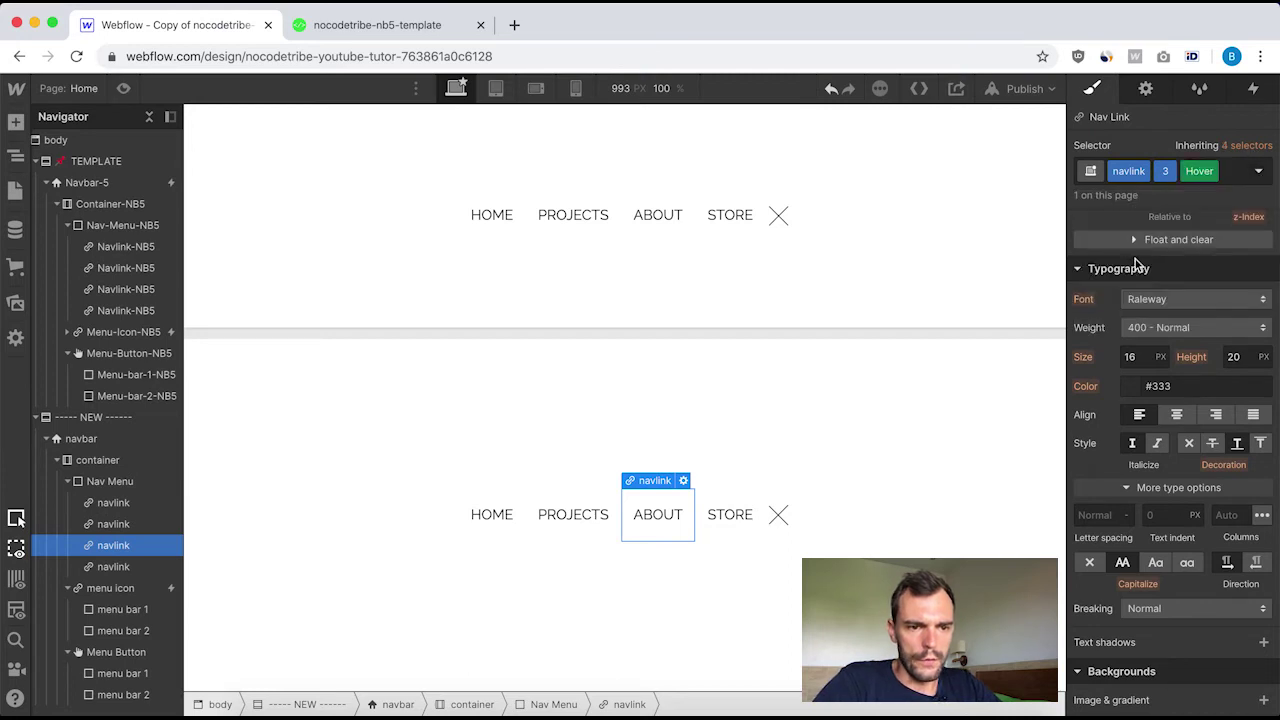
pyautogui.click(1240, 446)
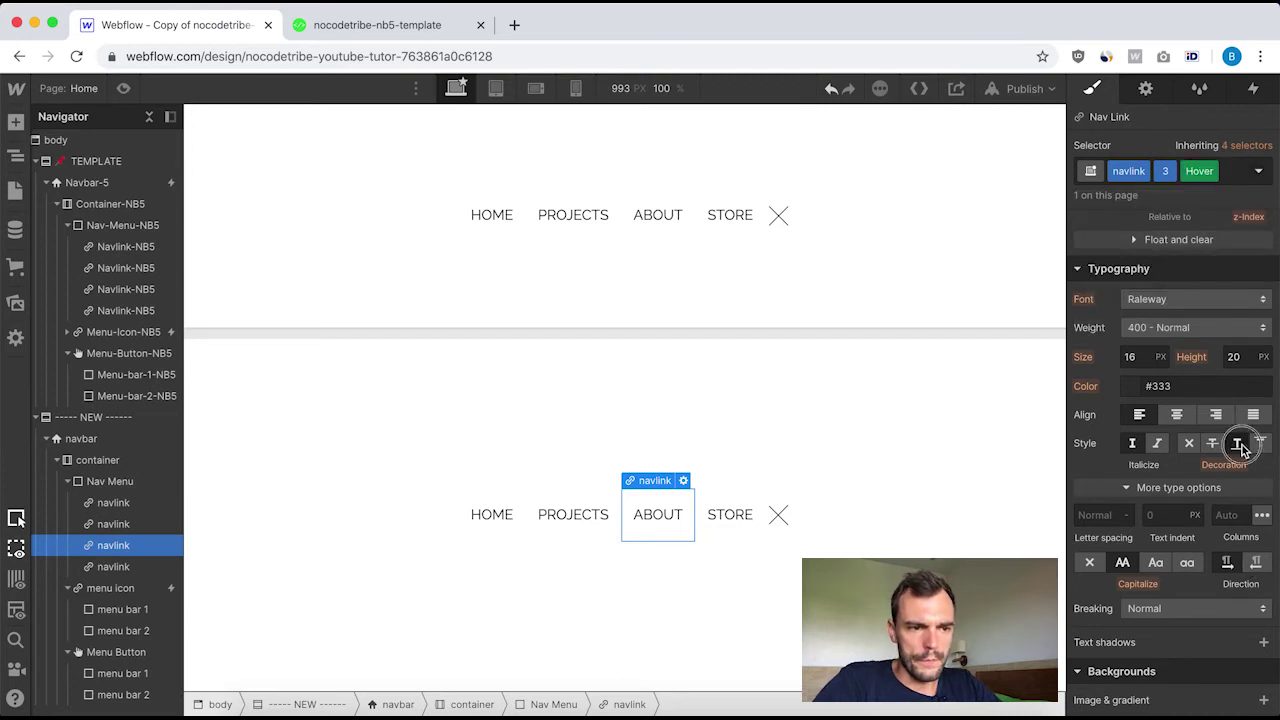
pyautogui.click(734, 532)
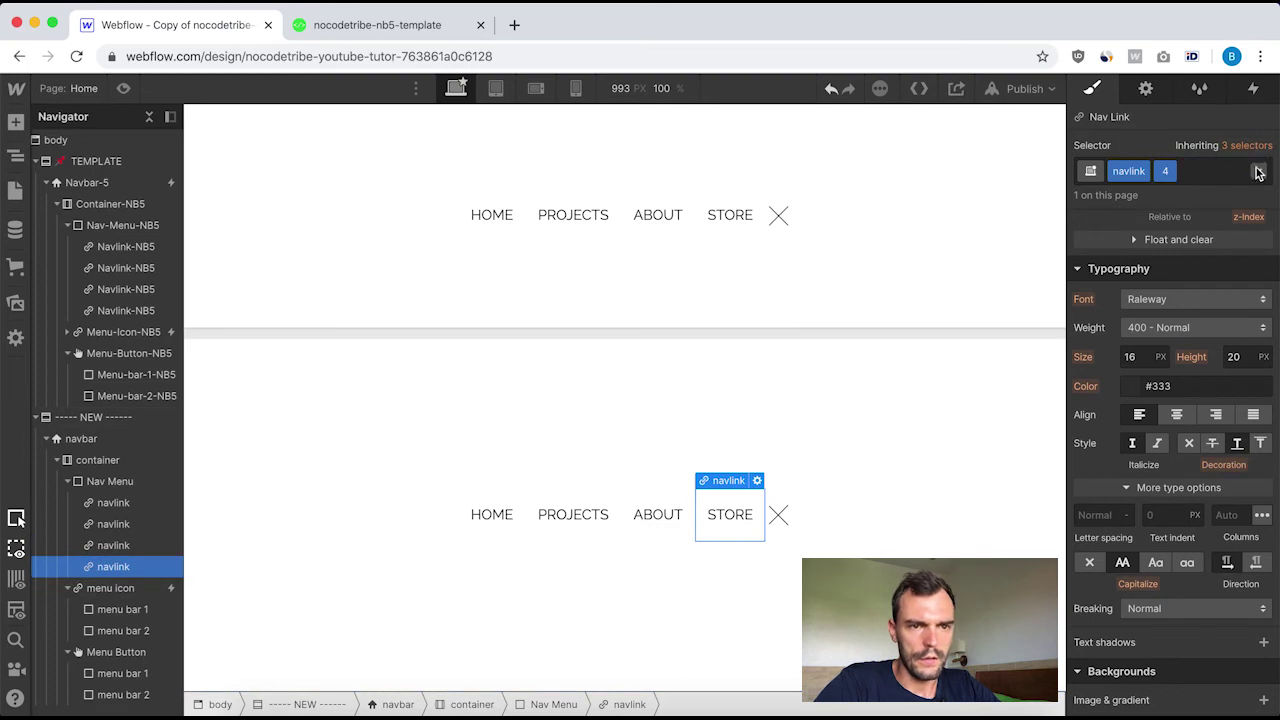
pyautogui.click(1258, 172)
pyautogui.click(1178, 250)
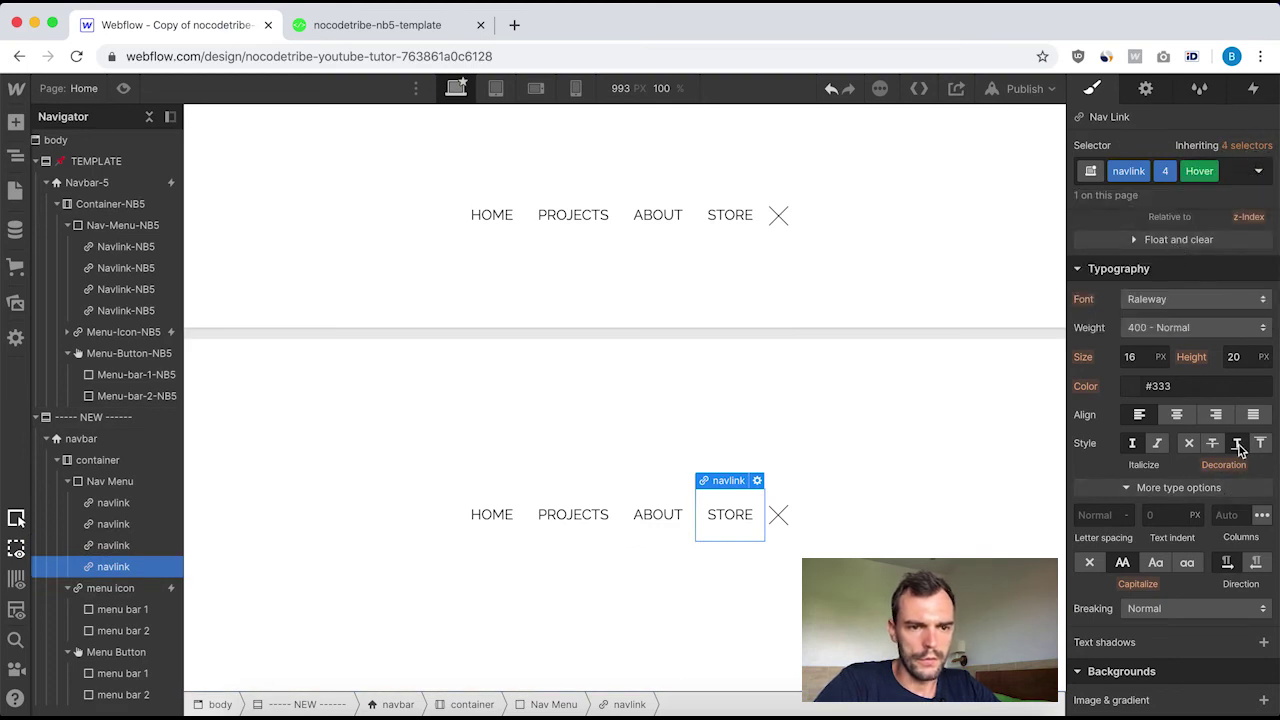
pyautogui.click(600, 414)
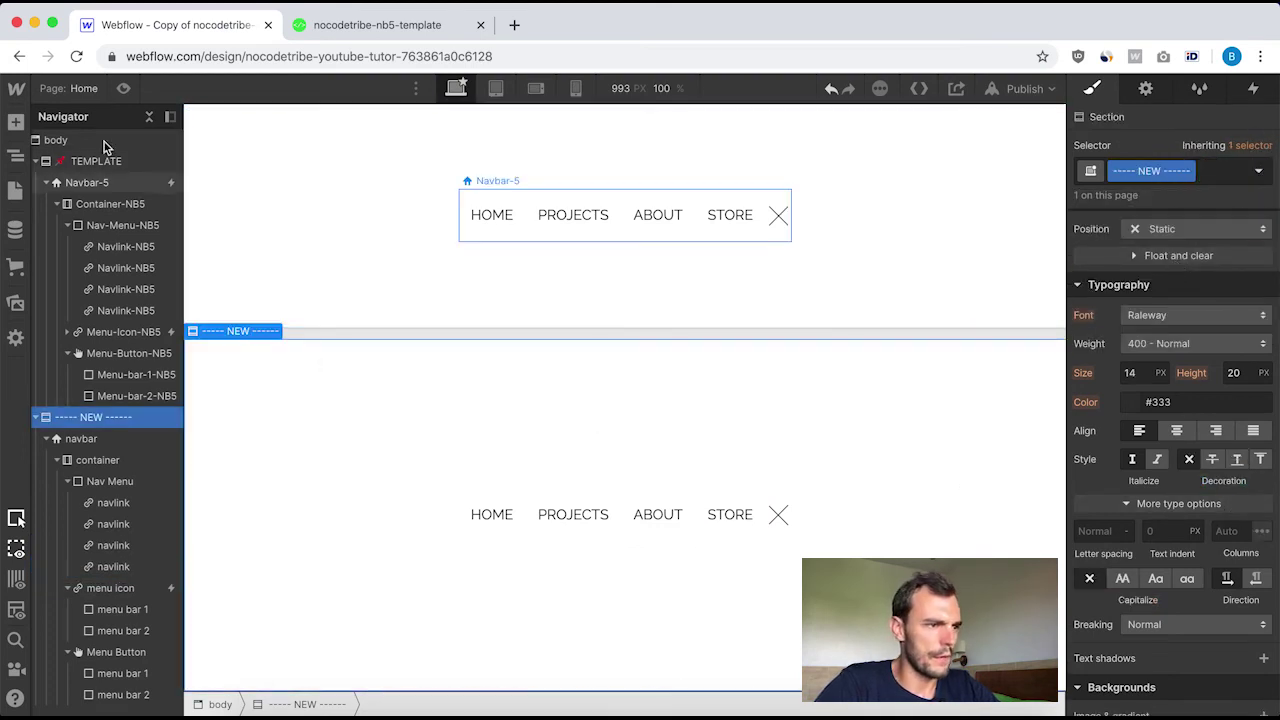
pyautogui.click(124, 88)
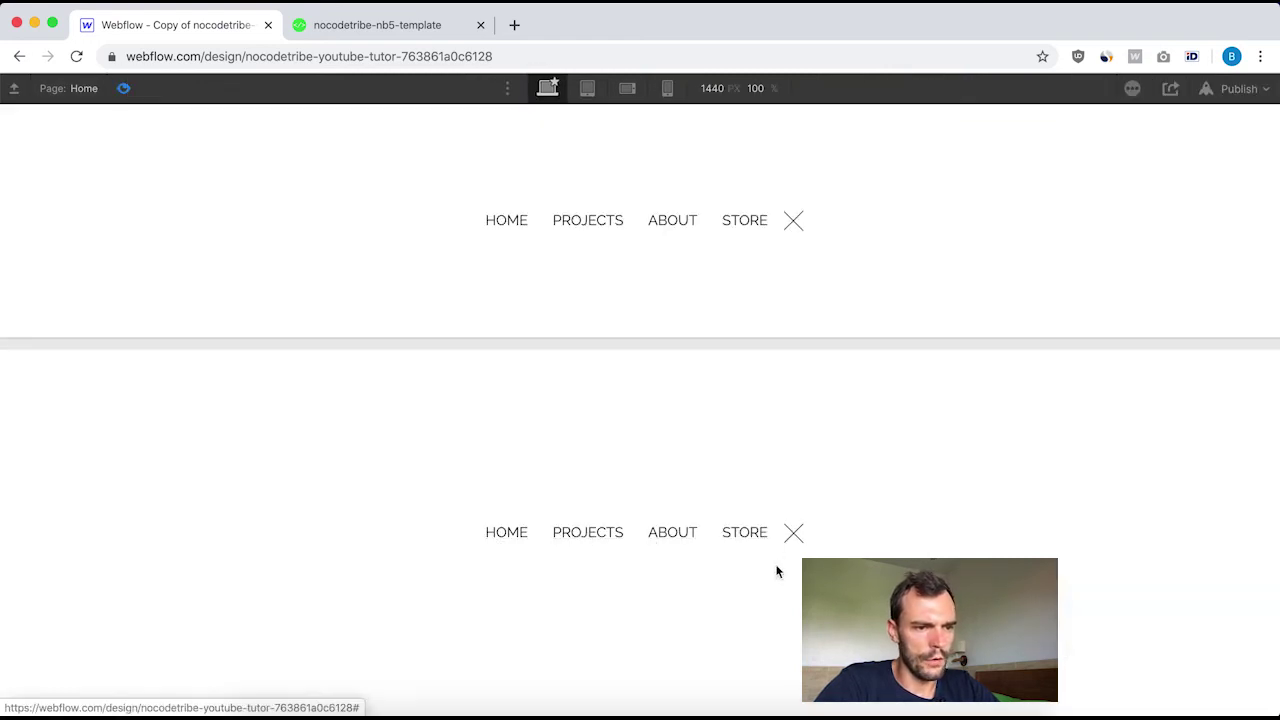
pyautogui.click(790, 534)
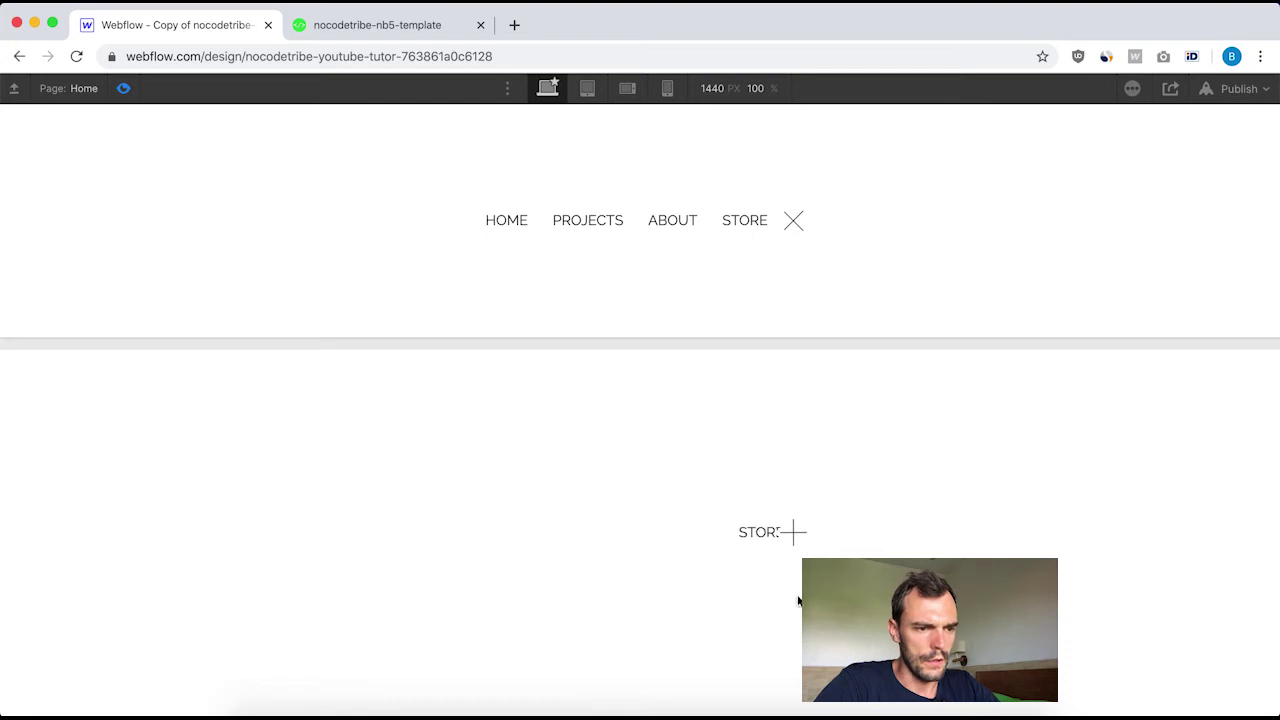
pyautogui.click(791, 537)
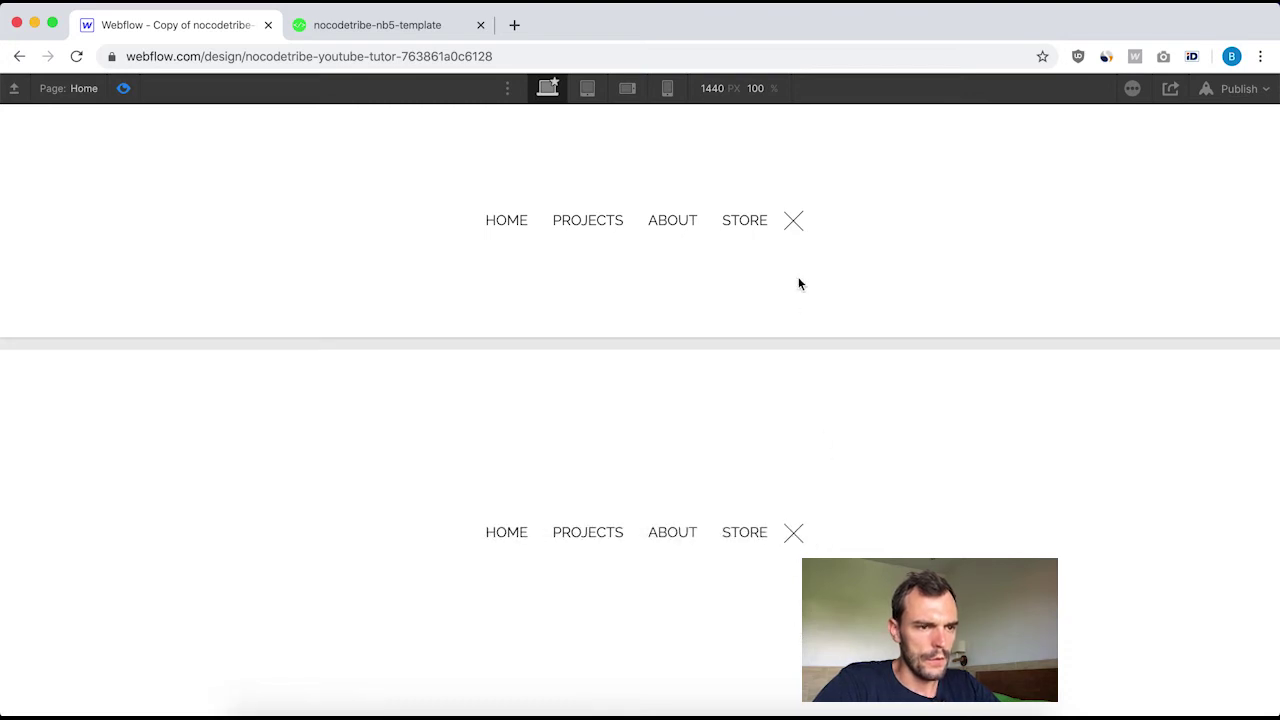
pyautogui.click(794, 216)
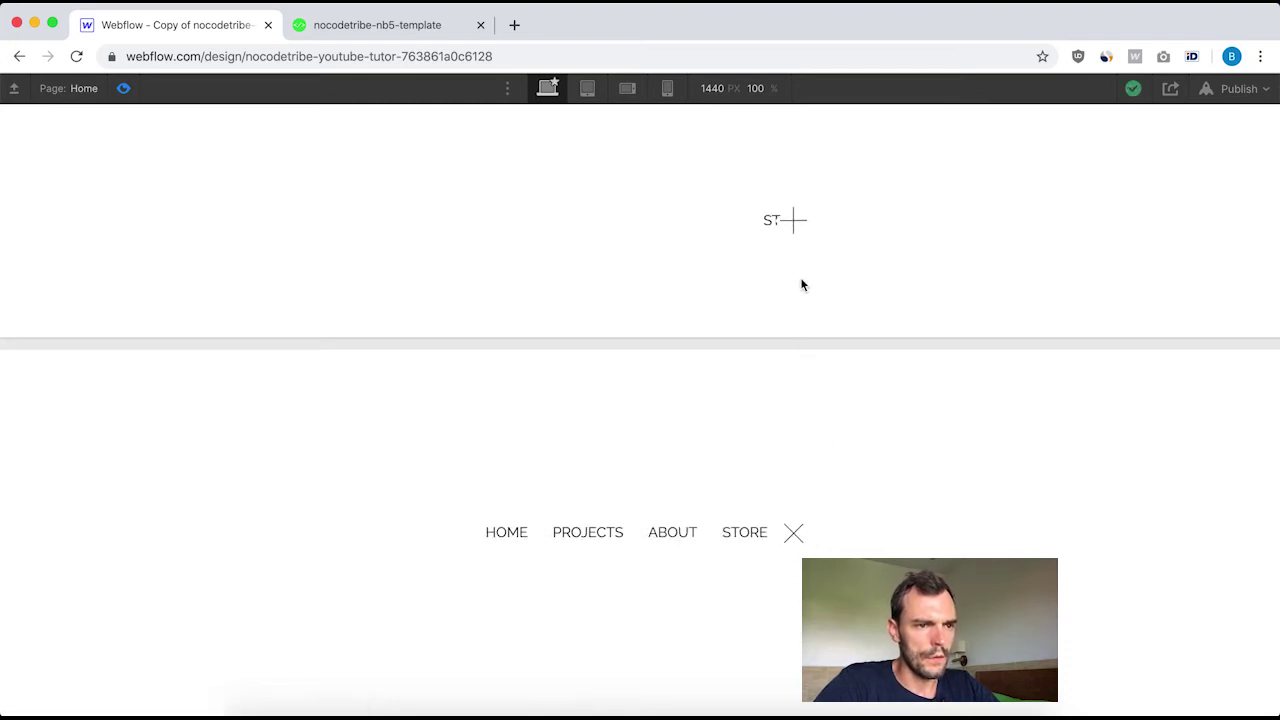
pyautogui.click(792, 226)
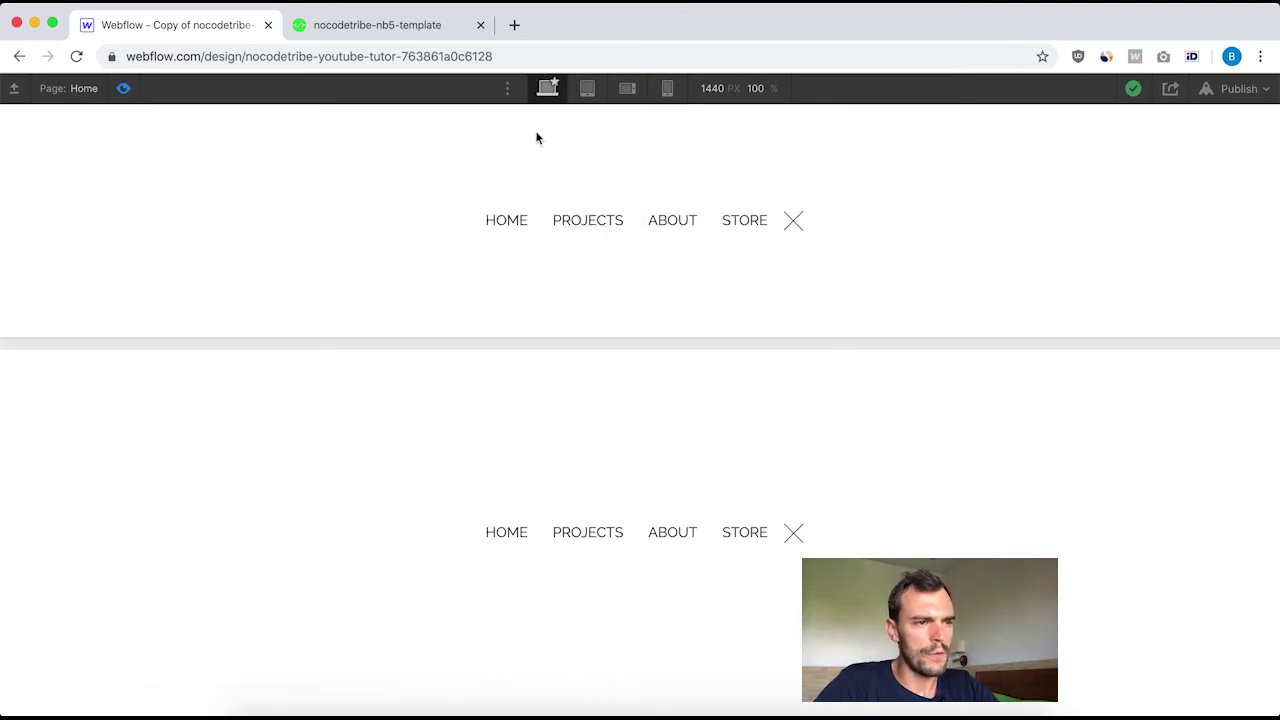
pyautogui.click(627, 89)
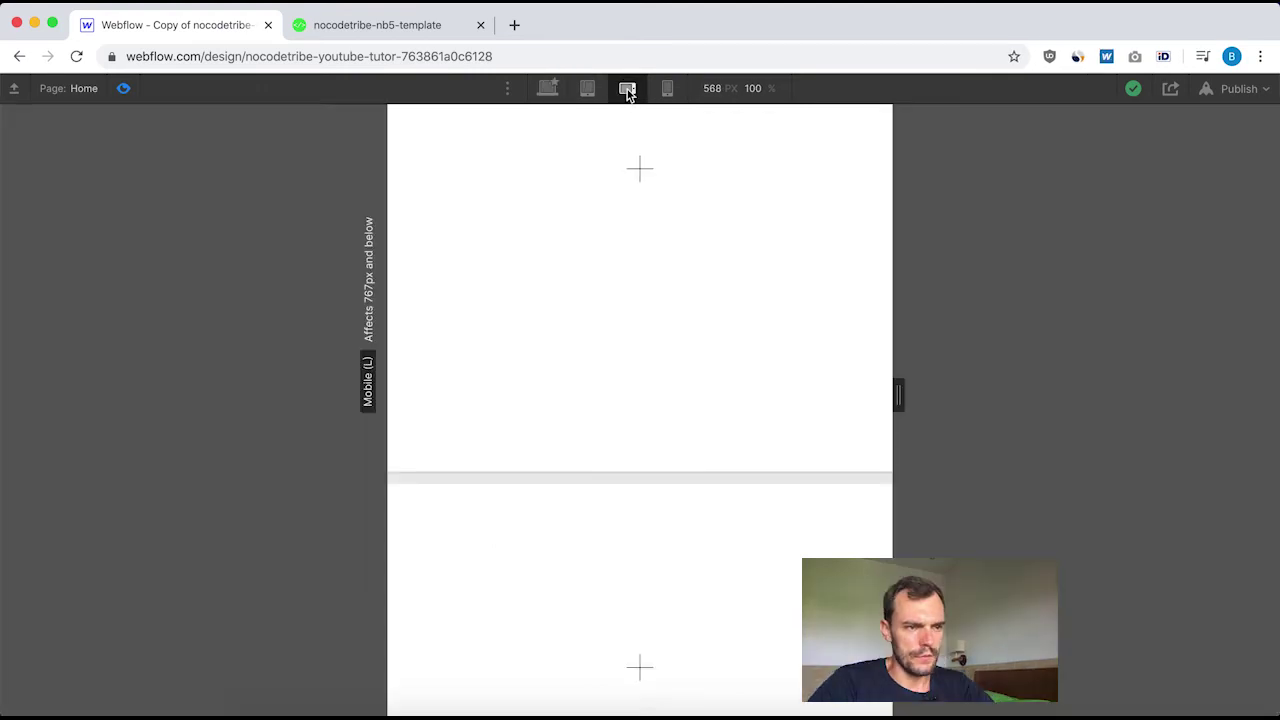
pyautogui.click(644, 175)
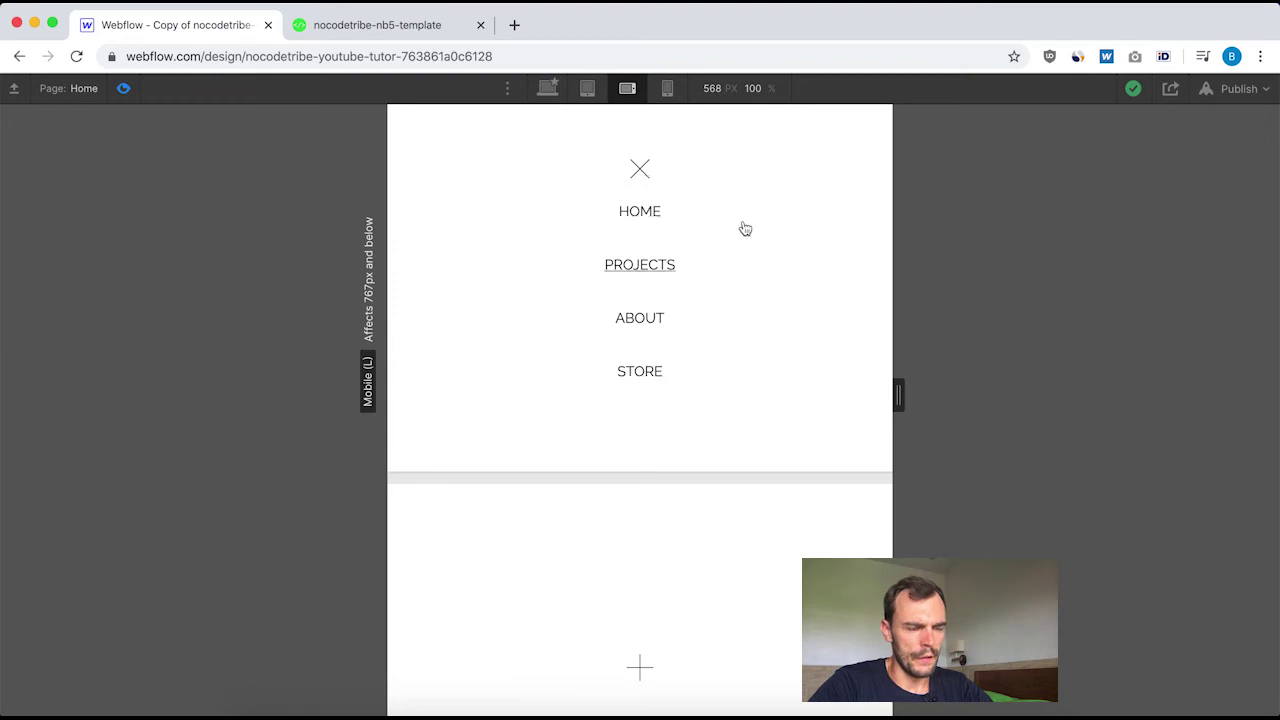
pyautogui.click(640, 172)
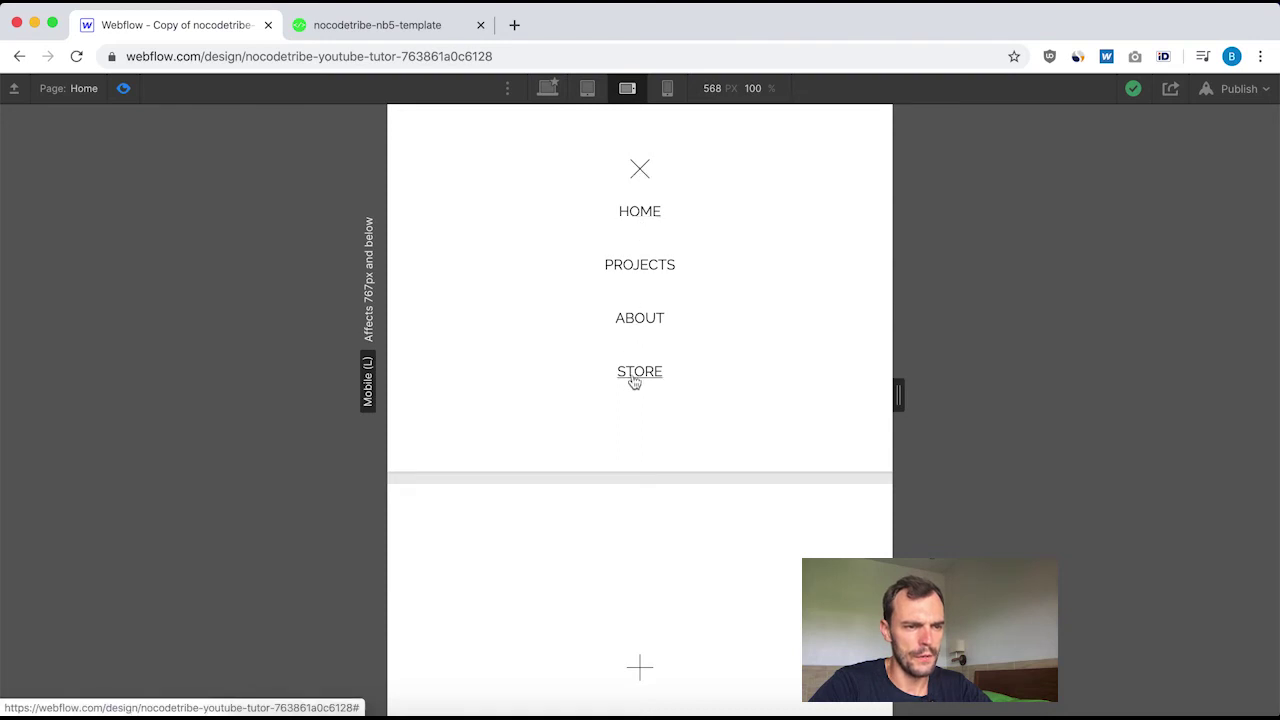
pyautogui.click(639, 176)
pyautogui.click(641, 175)
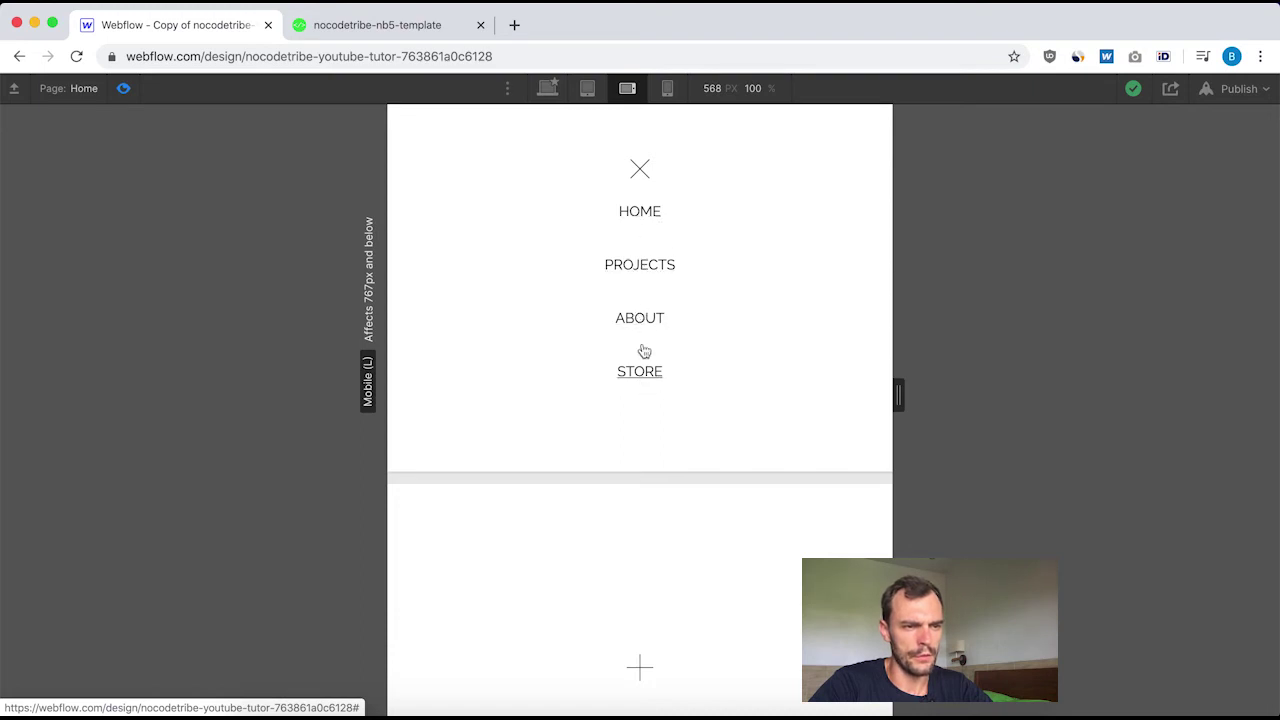
pyautogui.click(636, 171)
pyautogui.click(638, 172)
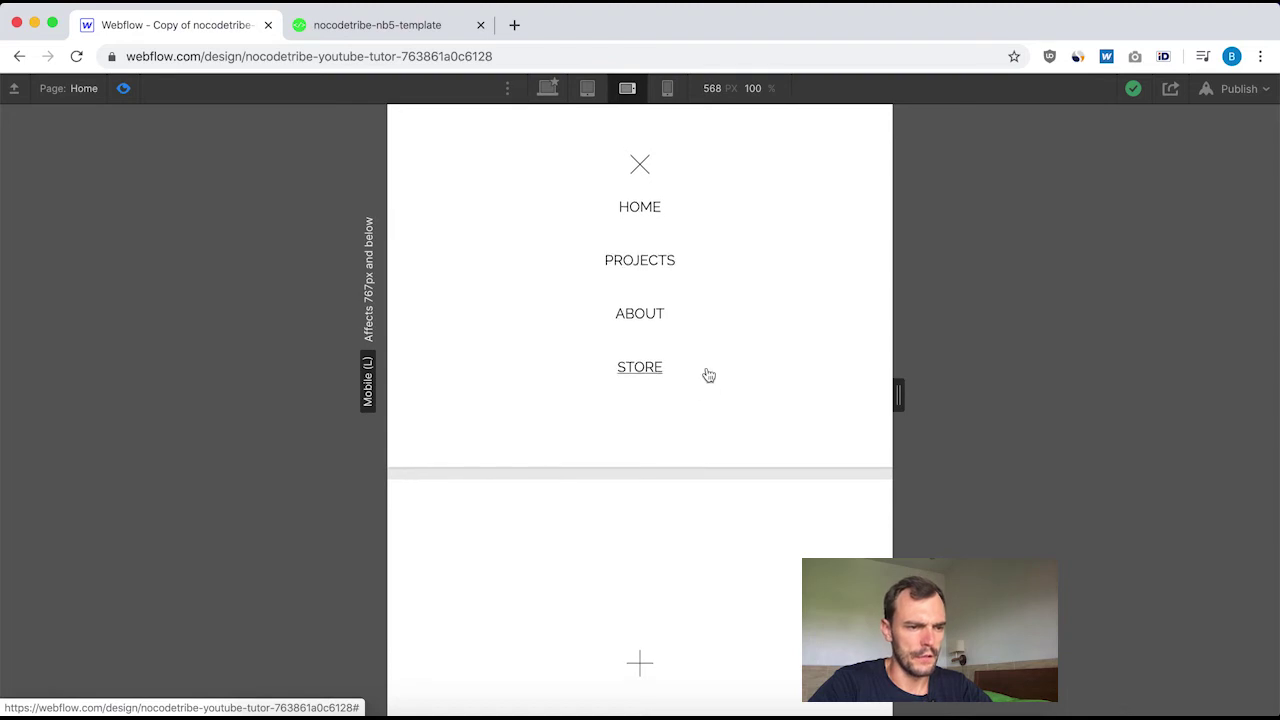
pyautogui.scroll(-4, 700, 385)
pyautogui.scroll(1, 641, 500)
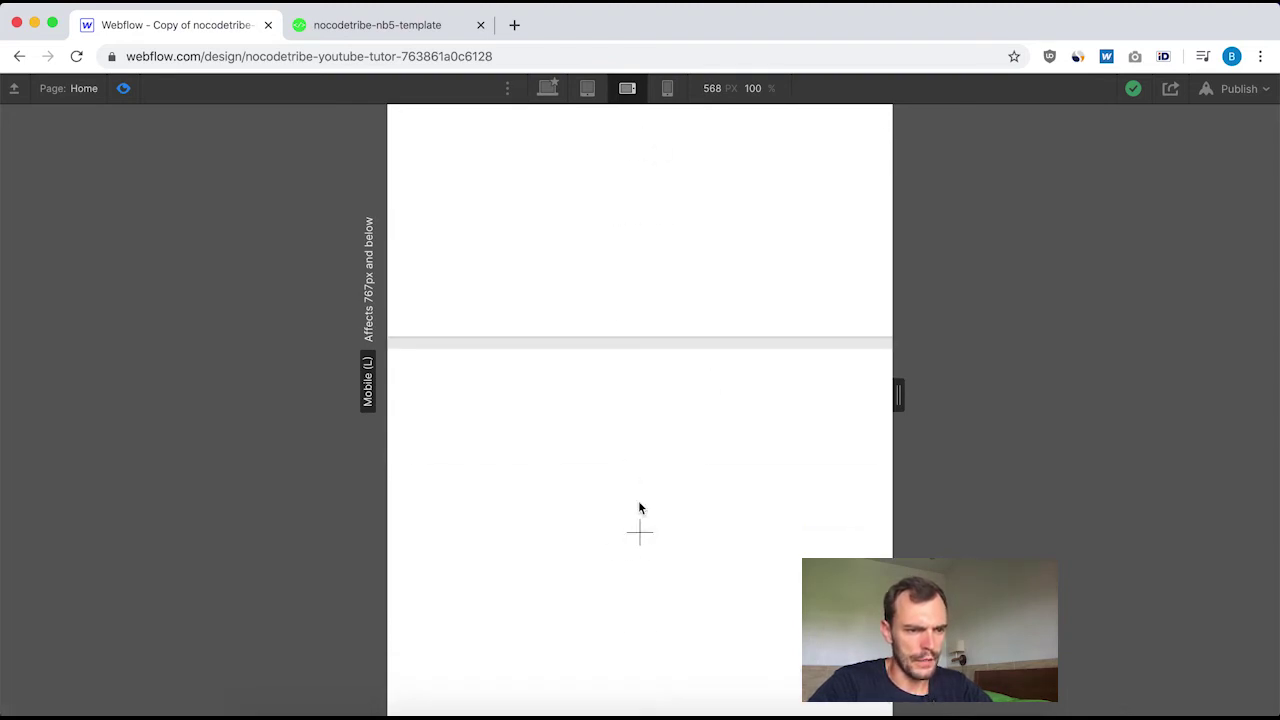
pyautogui.scroll(8, 690, 384)
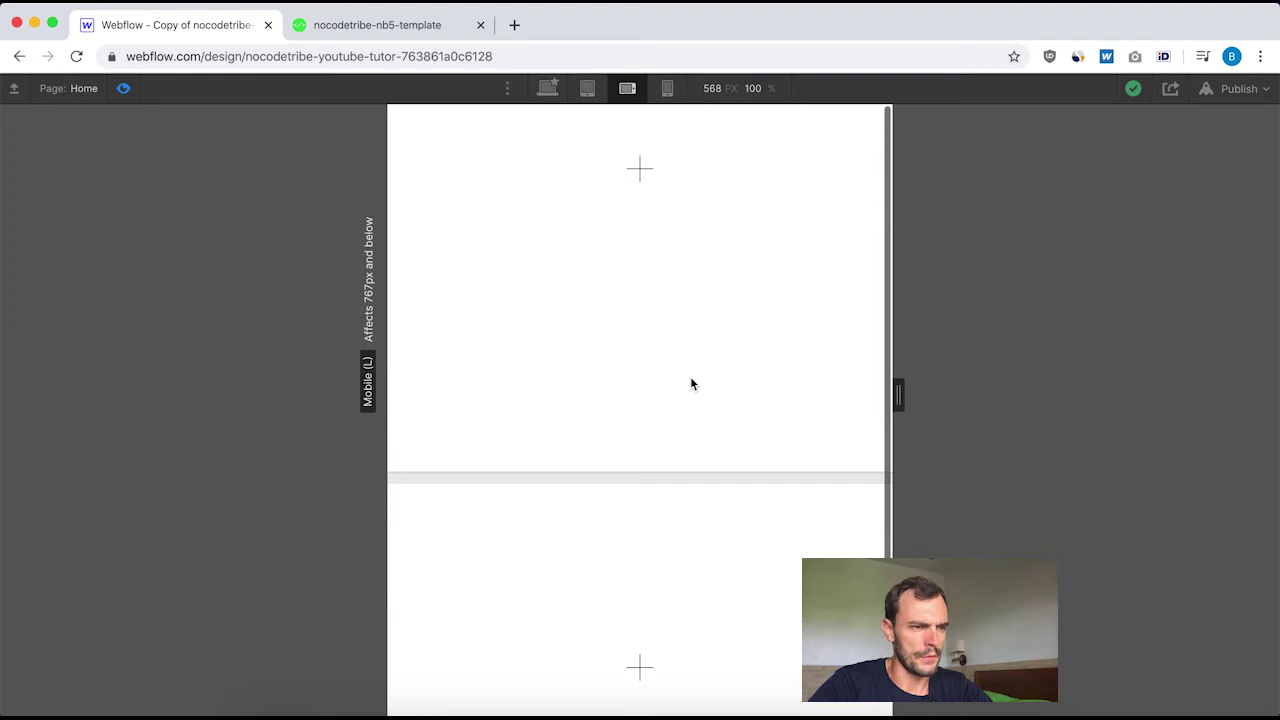
# Exit preview and select the TEMPLATE section.
pyautogui.click(125, 90)
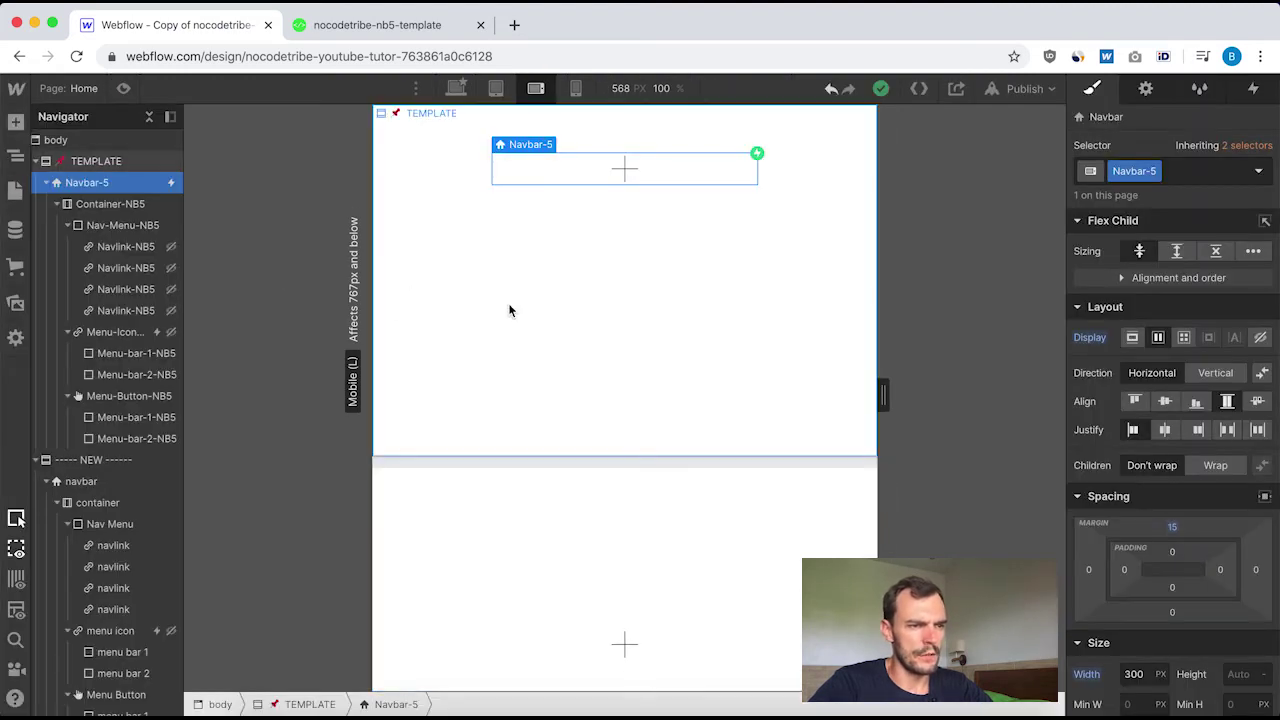
pyautogui.scroll(-3, 689, 257)
pyautogui.scroll(3, 689, 257)
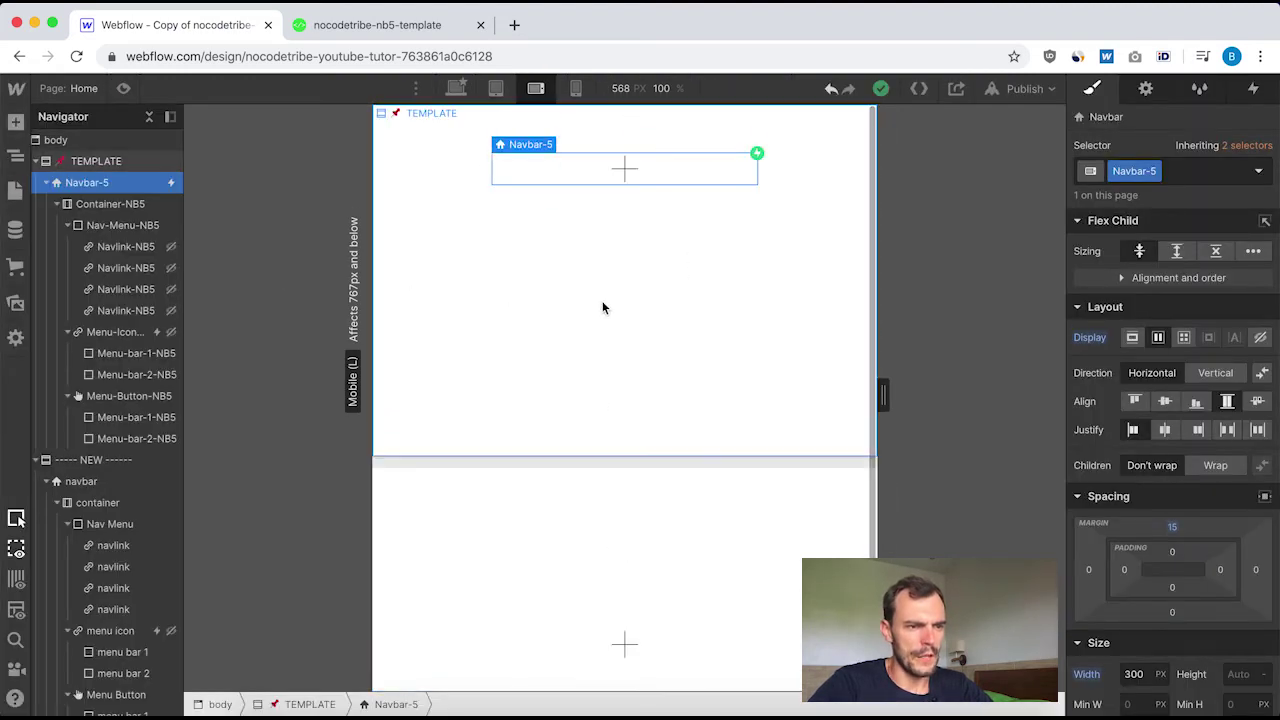
pyautogui.click(608, 206)
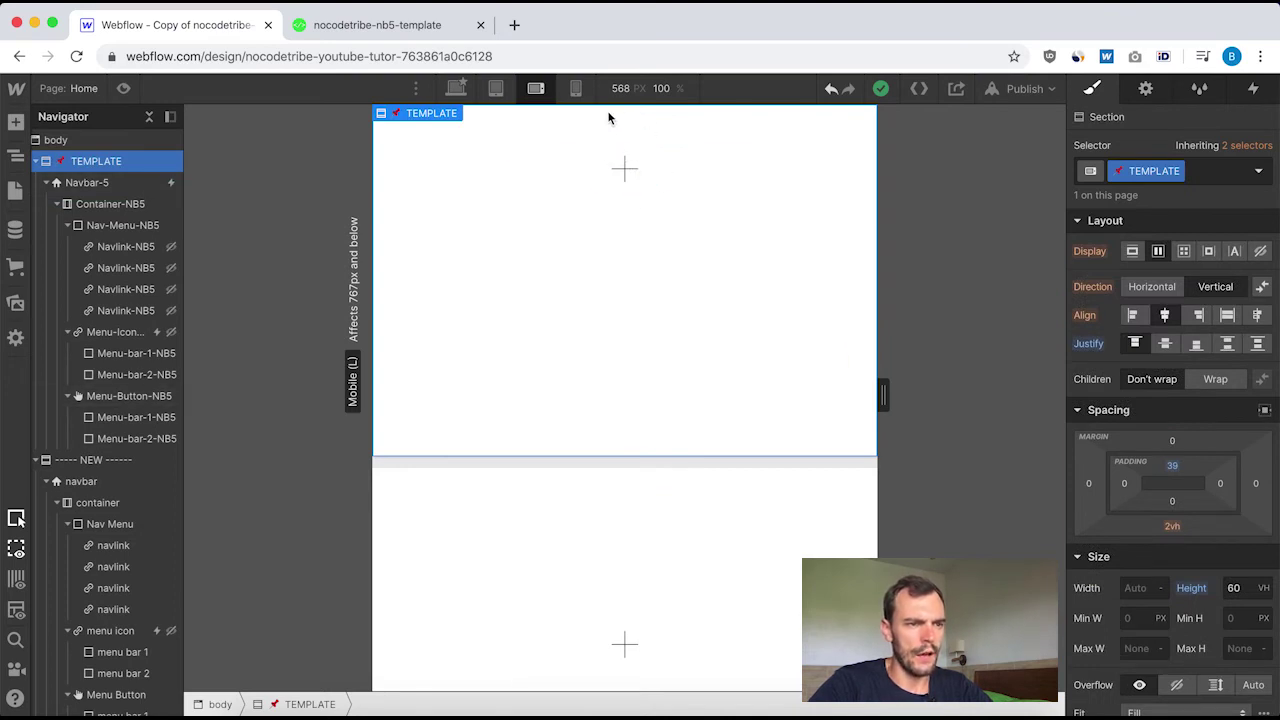
pyautogui.scroll(-2, 644, 438)
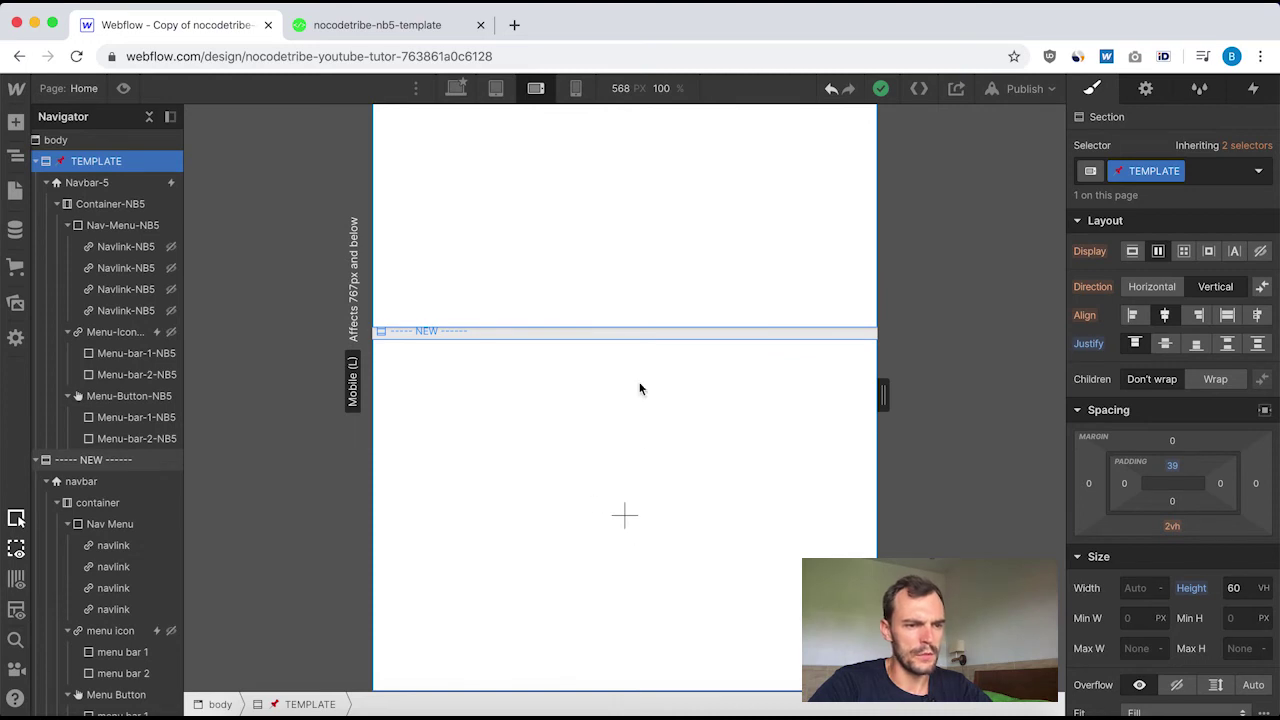
# Set the ----- NEW ------ section's Align to Start with 55 px top padding.
pyautogui.click(518, 426)
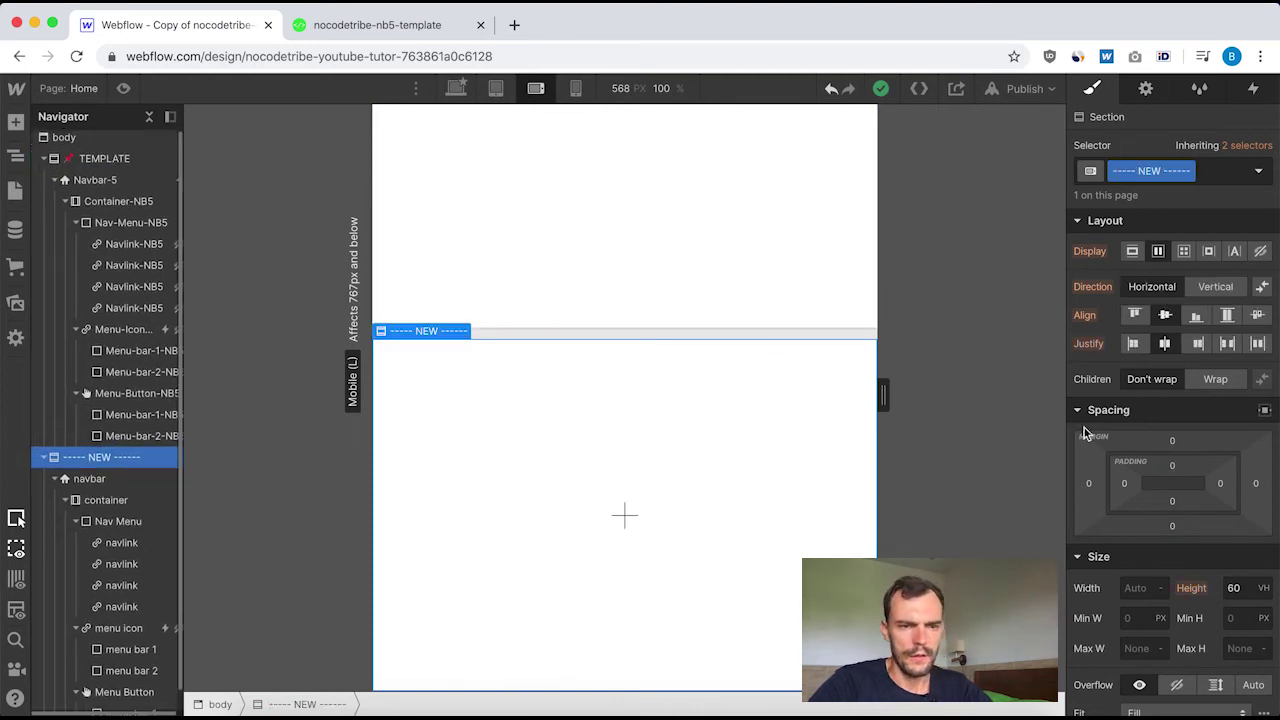
pyautogui.click(1136, 316)
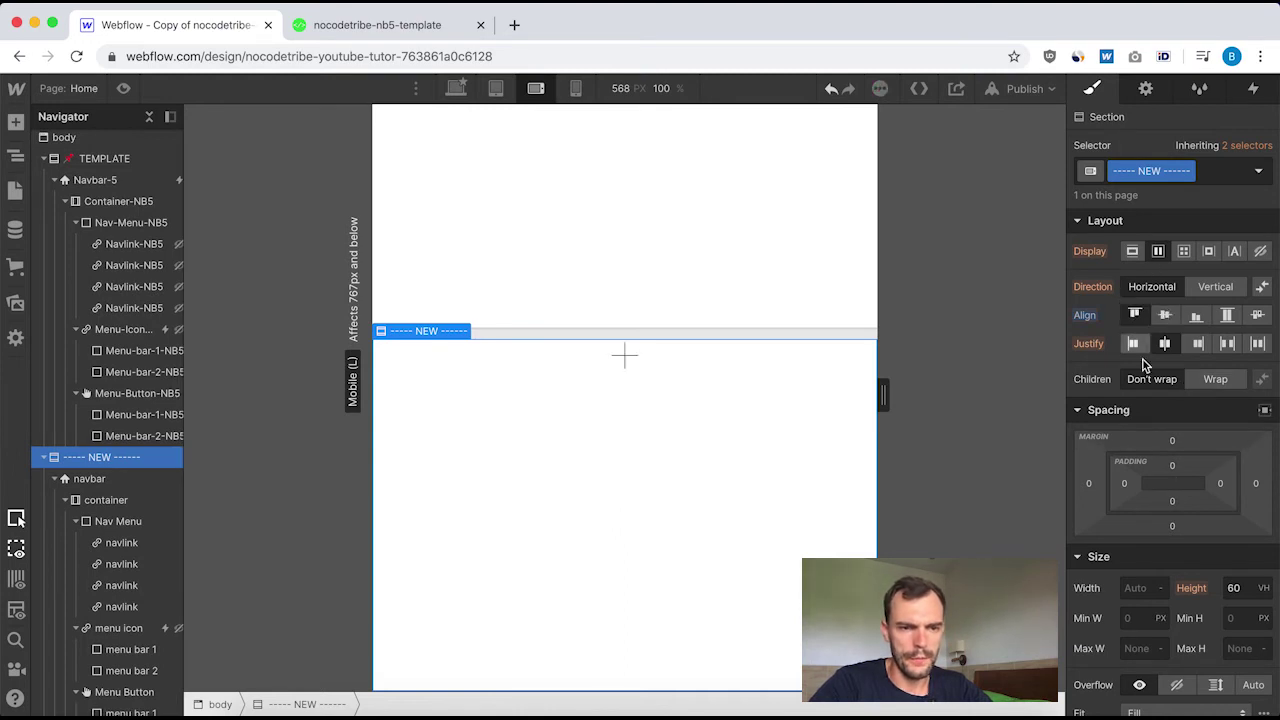
pyautogui.moveTo(1188, 468); pyautogui.dragTo(1185, 517)
pyautogui.click(671, 508)
pyautogui.scroll(3, 671, 512)
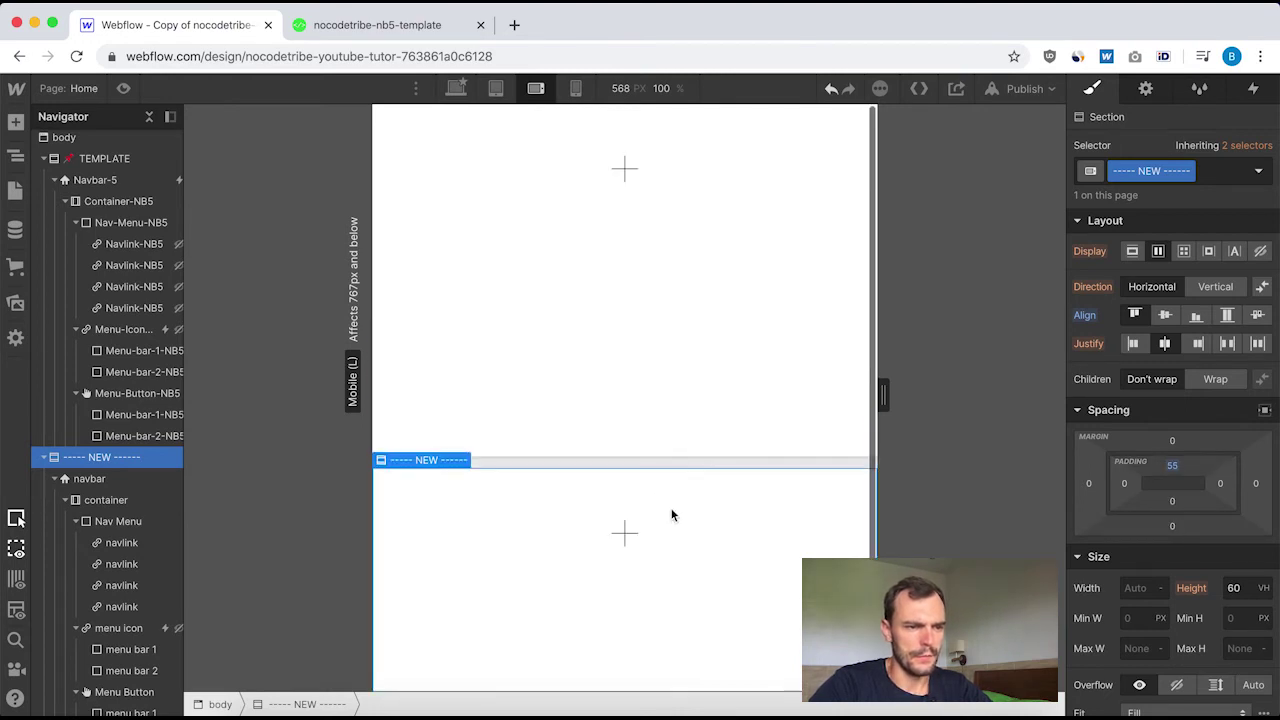
pyautogui.scroll(-2, 709, 466)
pyautogui.scroll(2, 709, 466)
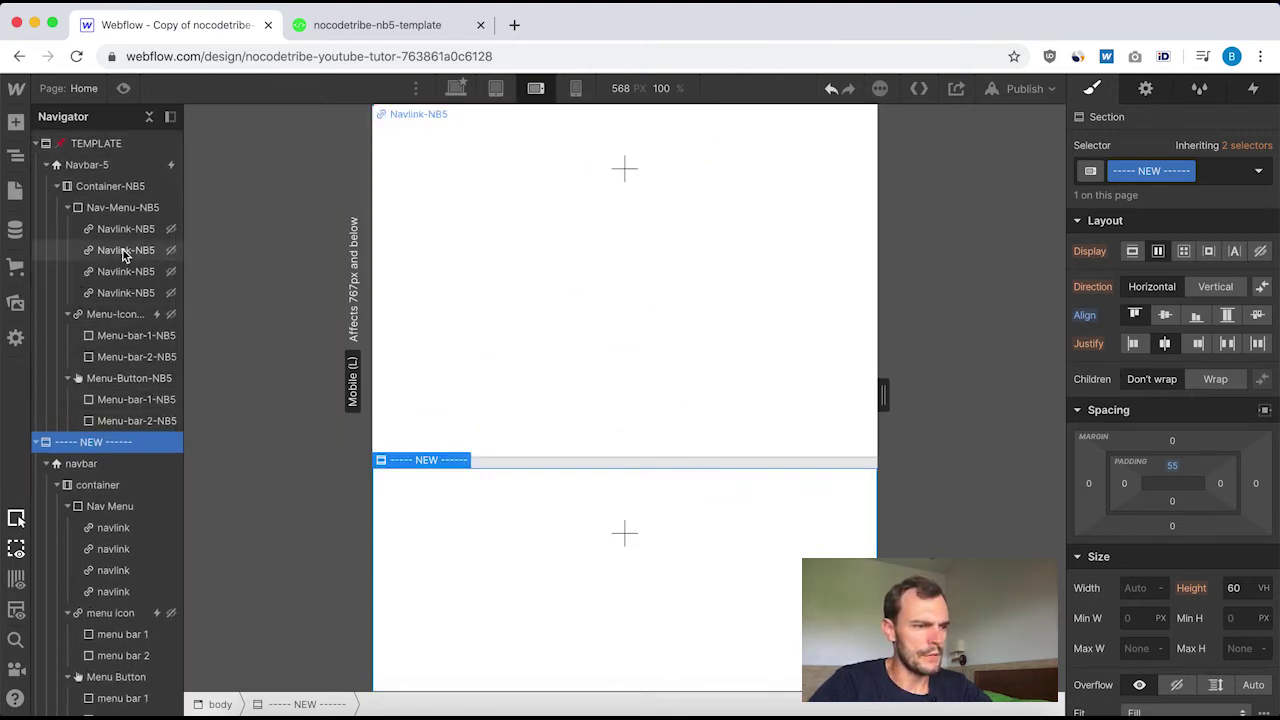
pyautogui.click(96, 468)
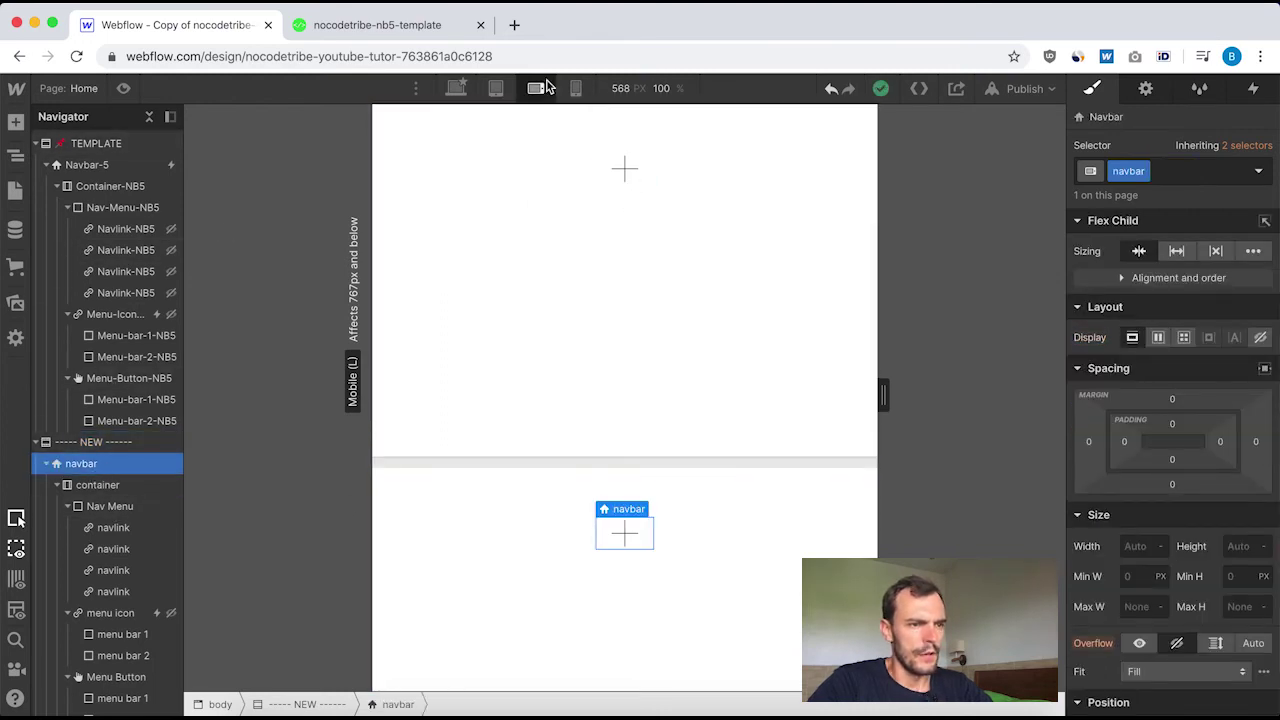
pyautogui.click(457, 89)
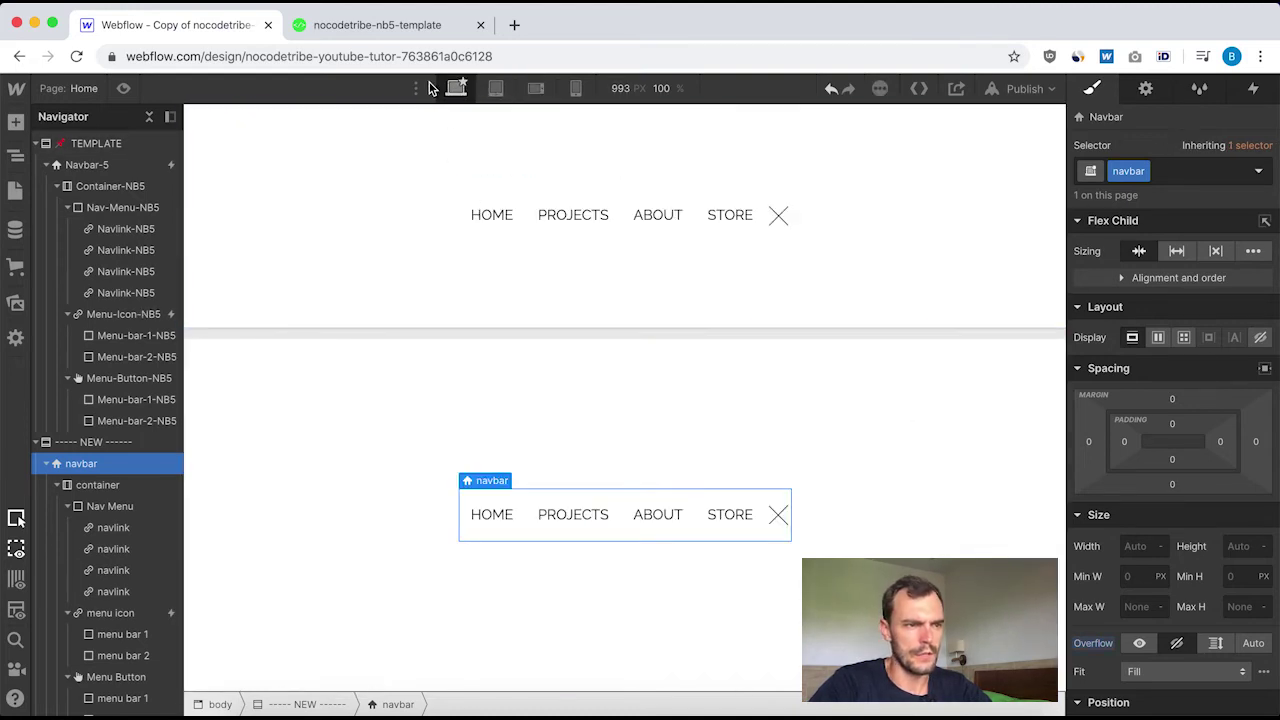
pyautogui.click(537, 90)
pyautogui.click(496, 89)
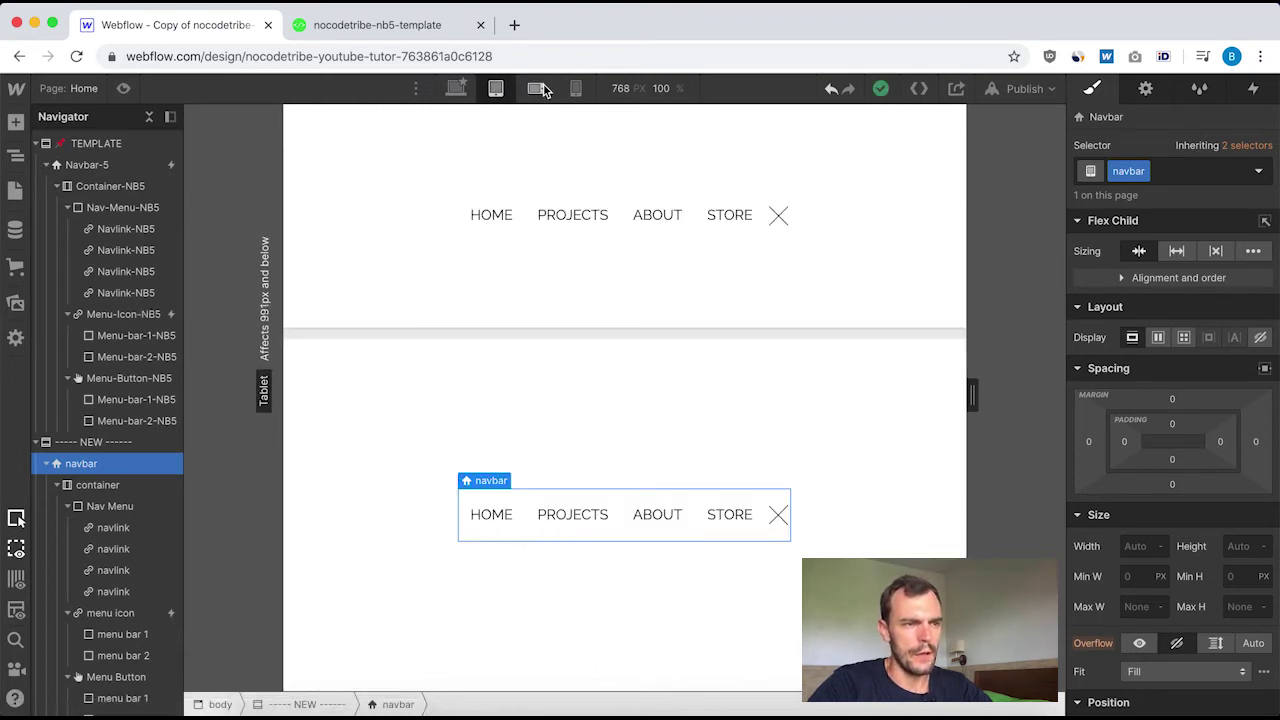
pyautogui.click(536, 88)
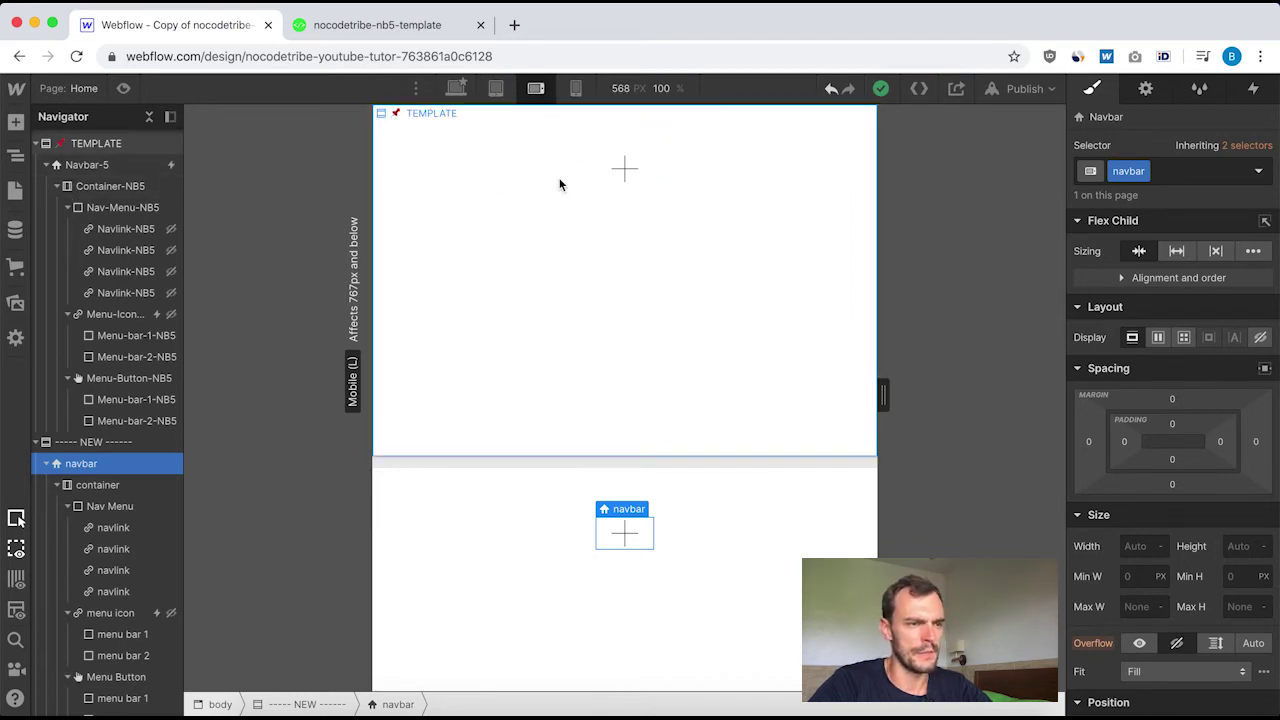
# Compare Navbar-5's display setting and make the new navbar a flex layout.
pyautogui.click(80, 165)
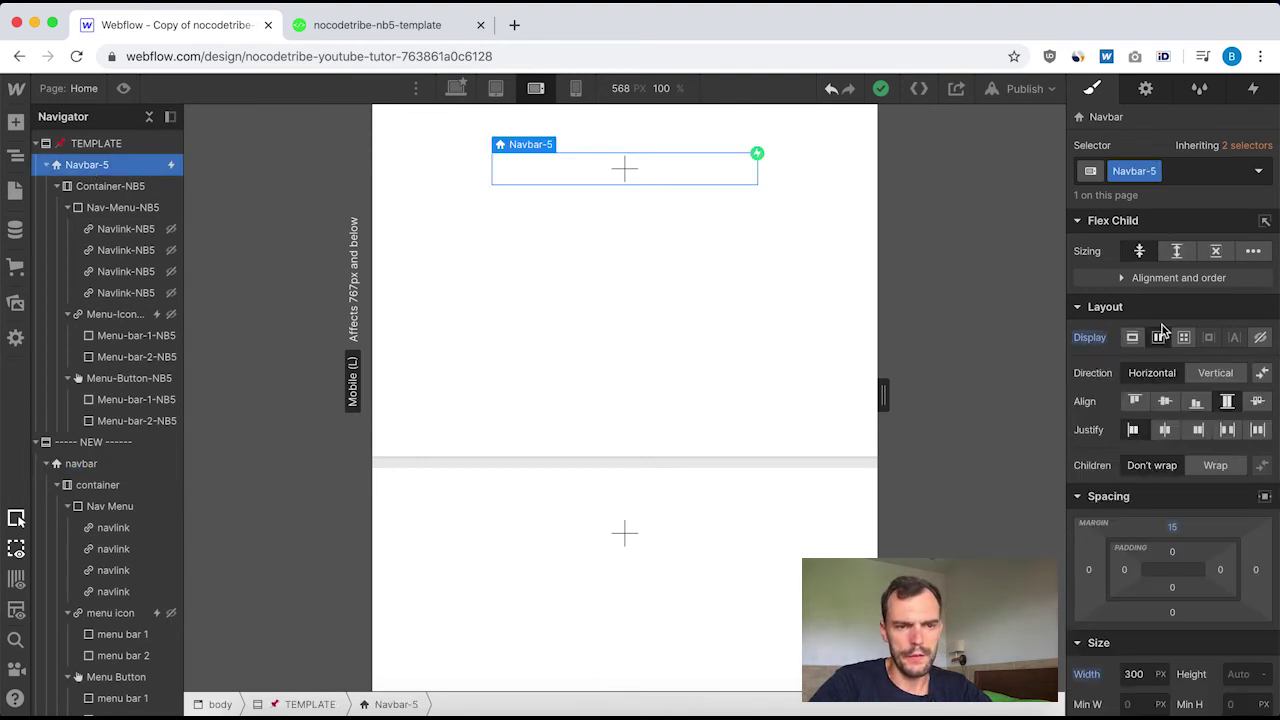
pyautogui.click(1090, 338)
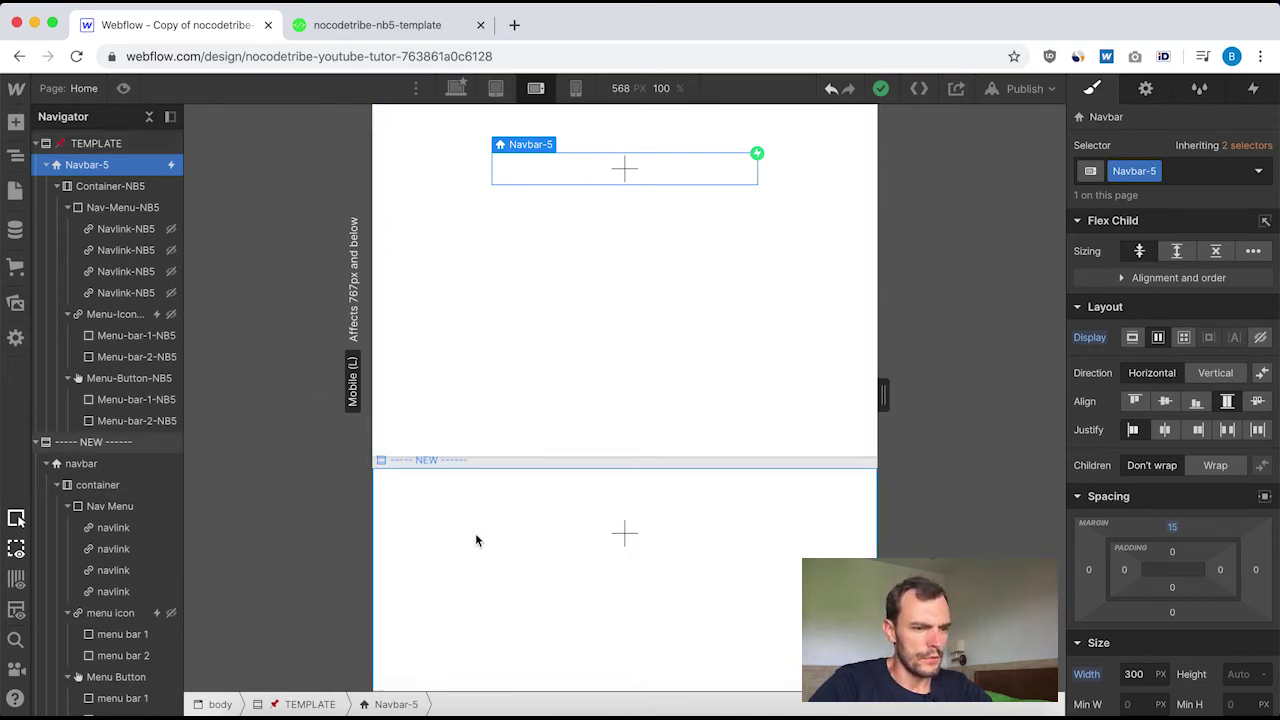
pyautogui.click(90, 464)
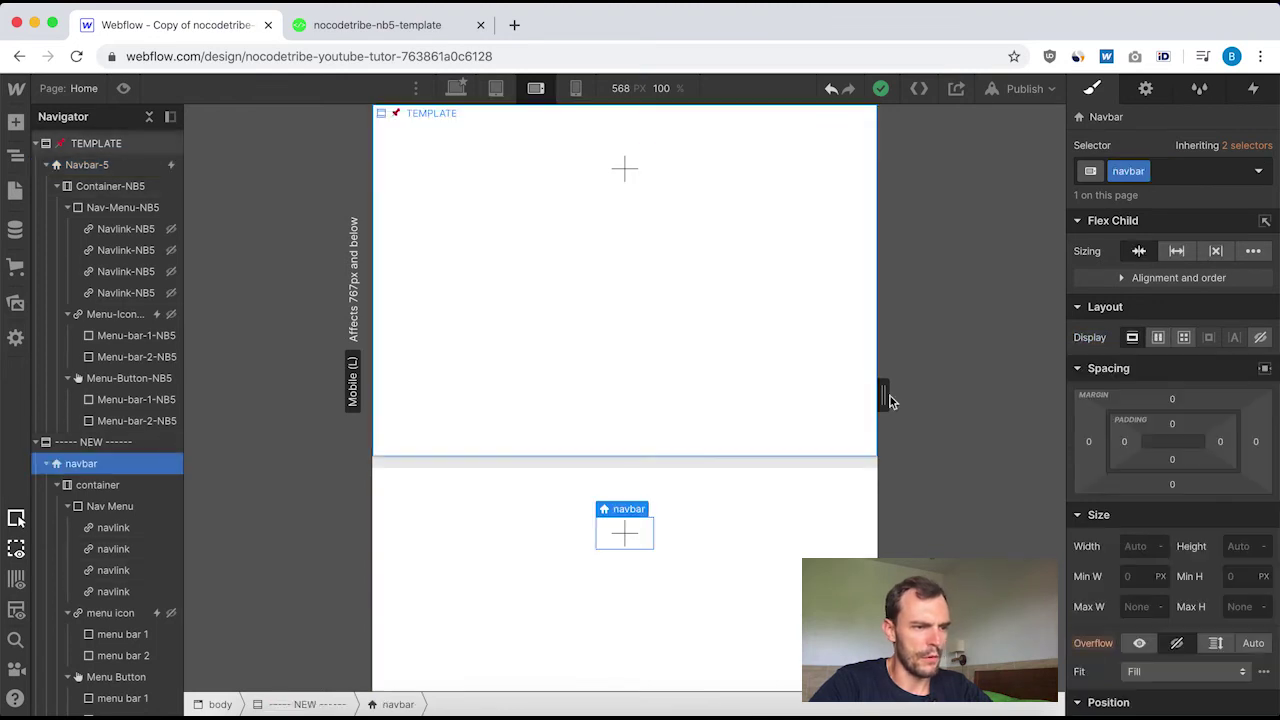
pyautogui.click(1158, 338)
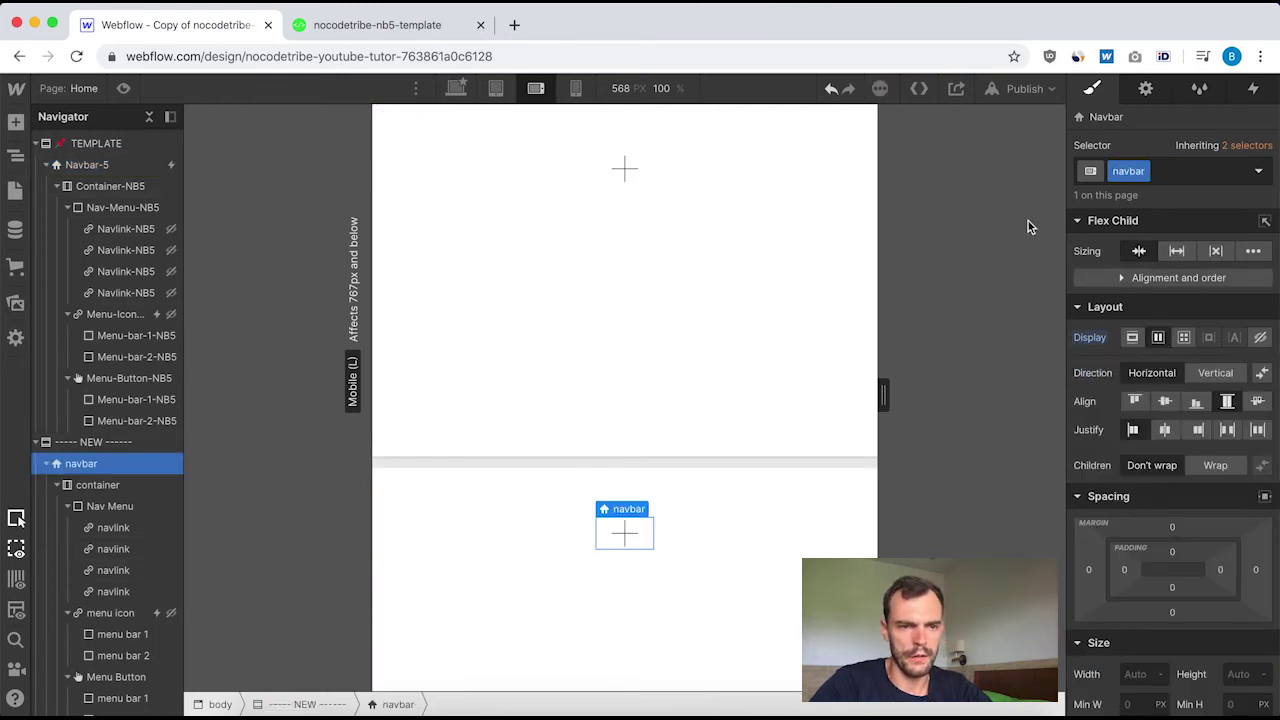
pyautogui.click(94, 172)
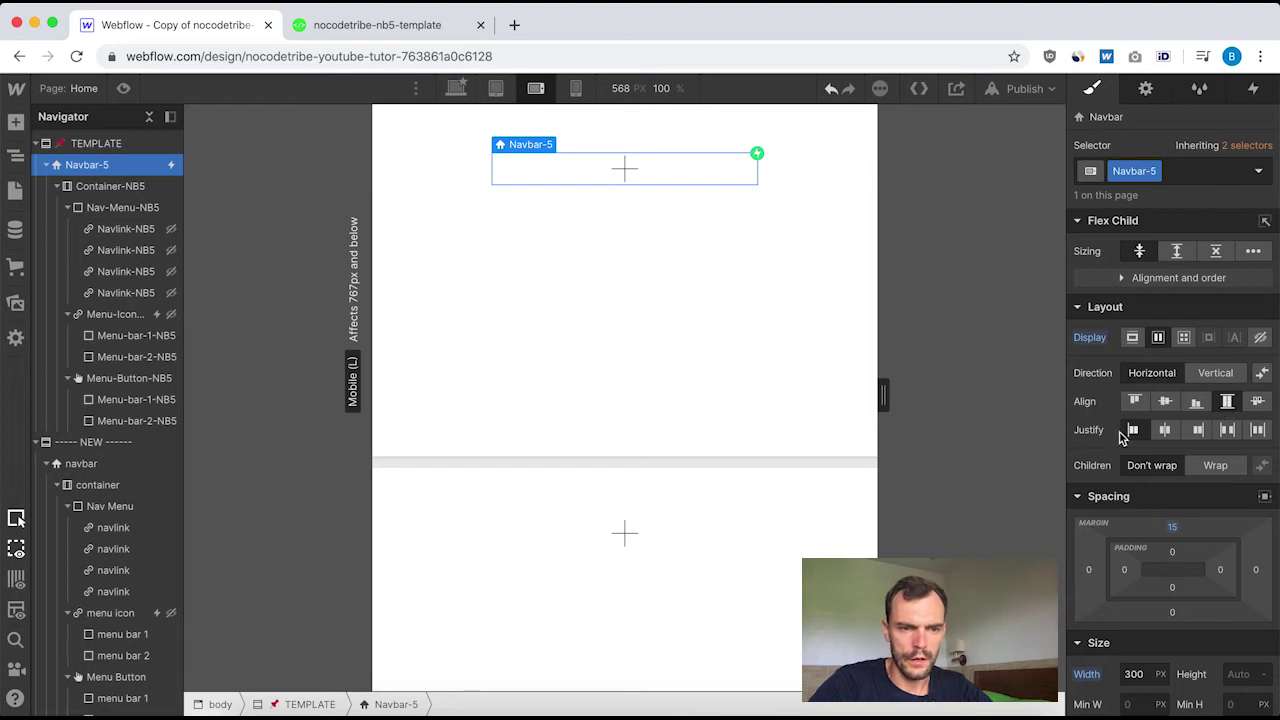
pyautogui.click(86, 463)
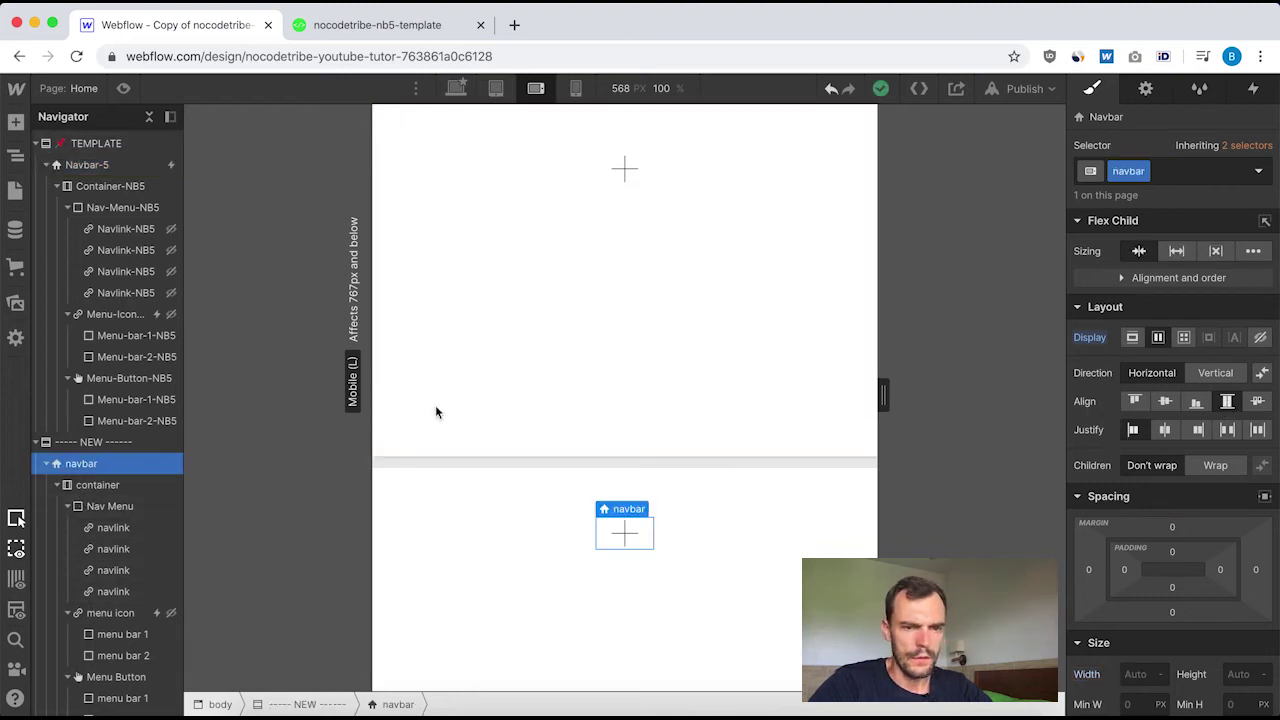
pyautogui.click(92, 167)
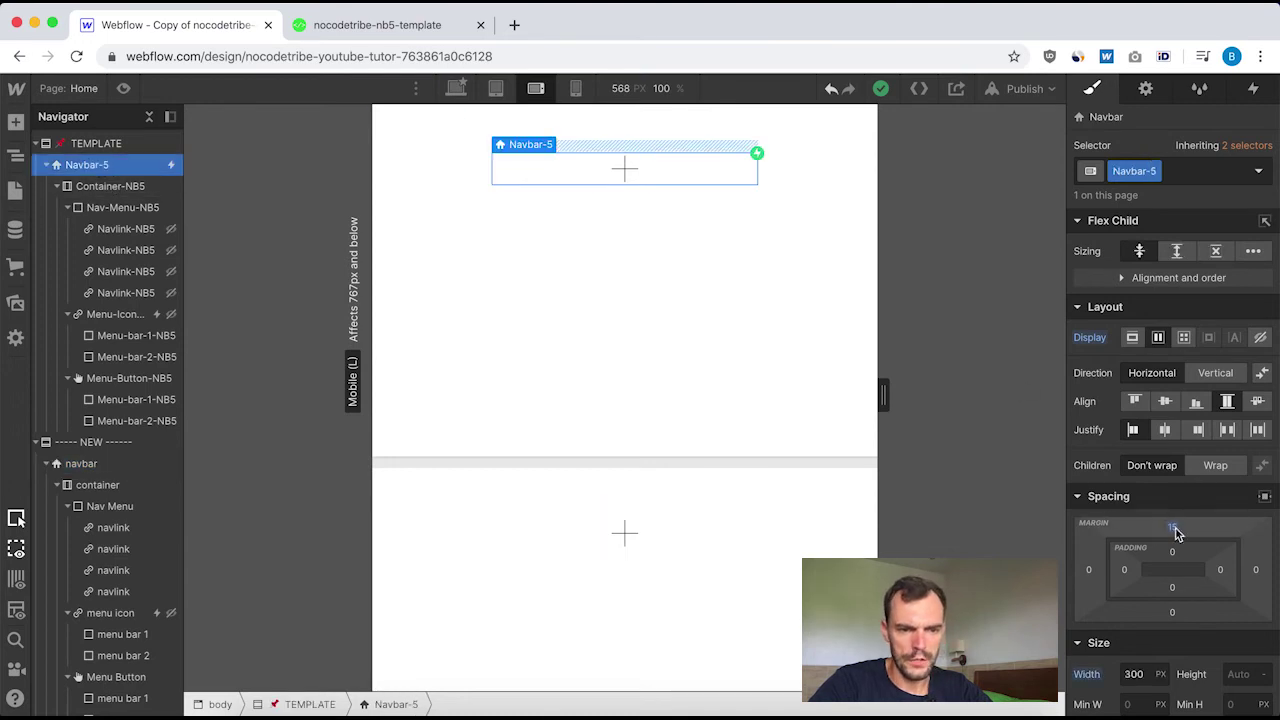
pyautogui.scroll(-4, 1171, 535)
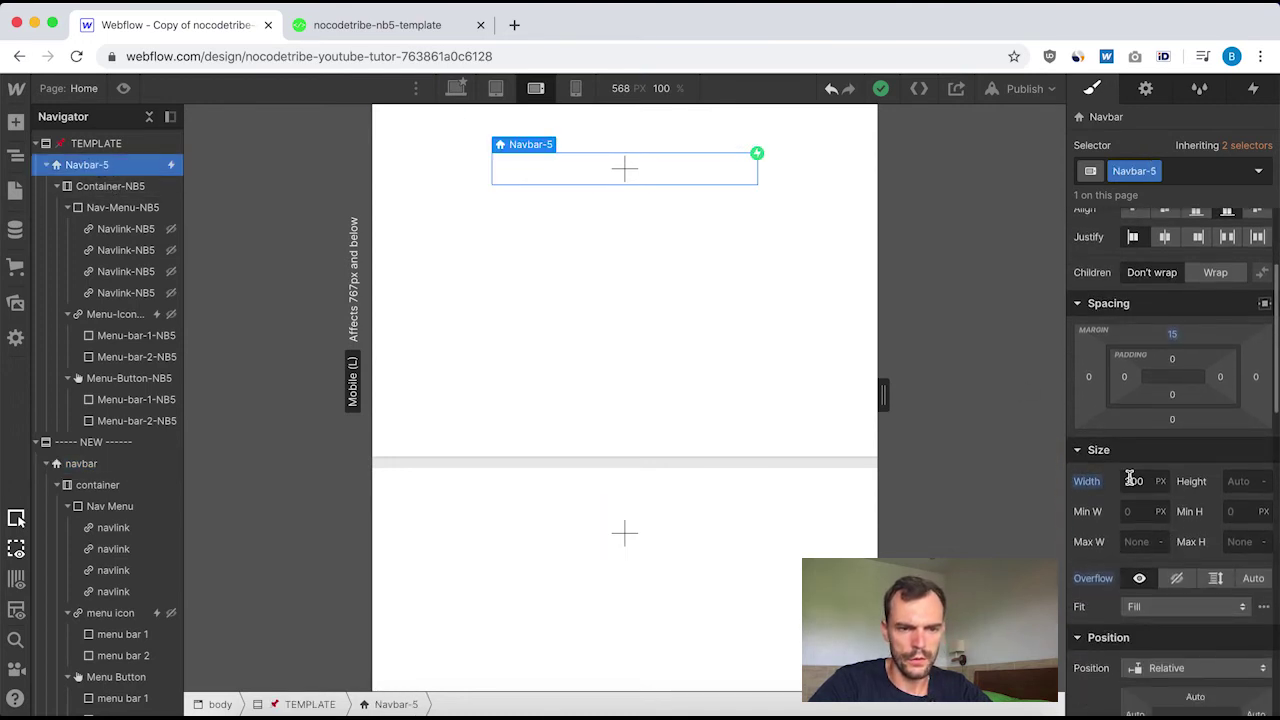
pyautogui.scroll(-1, 1143, 535)
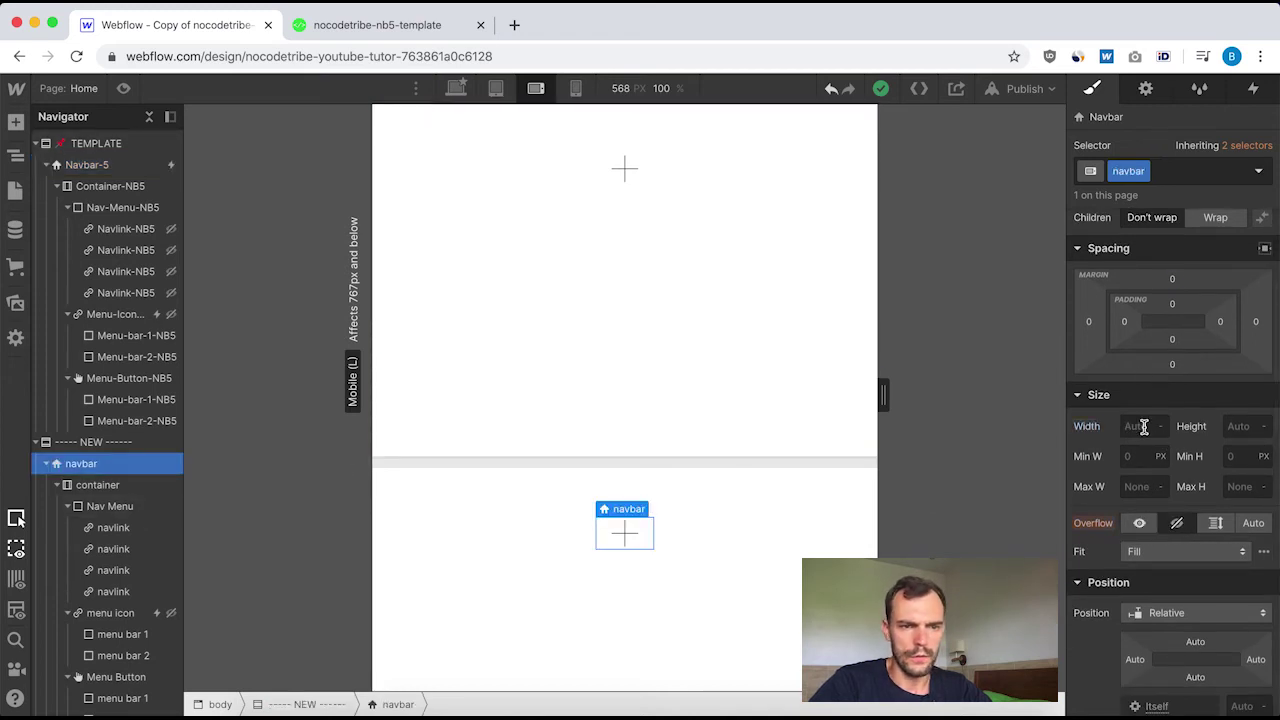
# Give the new navbar a 15 px top margin, 300 px width and visible overflow.
pyautogui.click(1173, 283)
pyautogui.write('1')
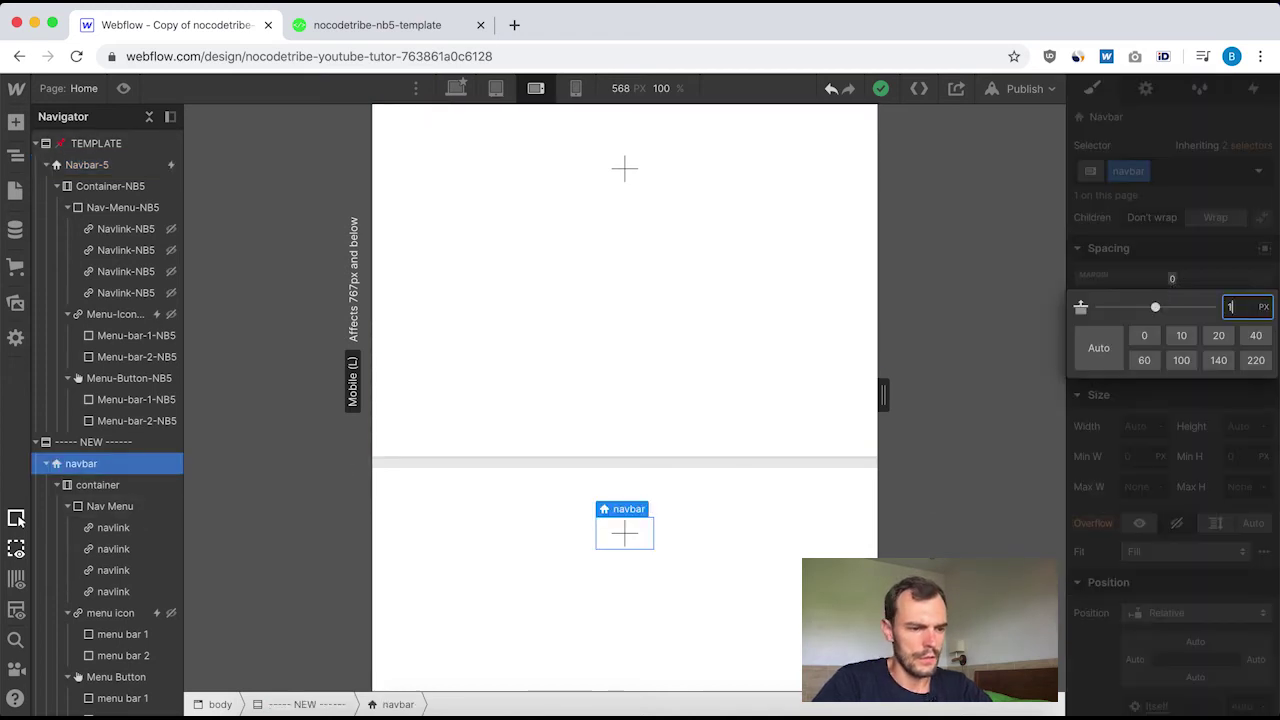
pyautogui.write('5')
pyautogui.press('Return')
pyautogui.click(1135, 428)
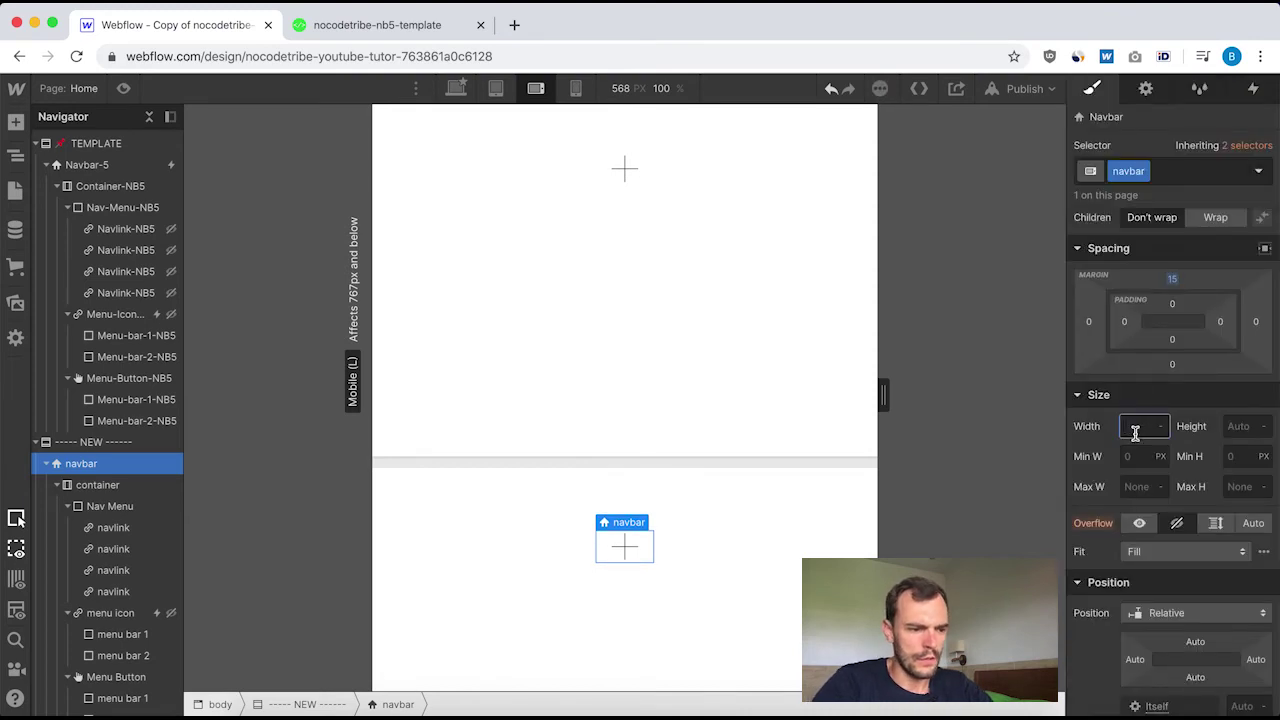
pyautogui.write('300')
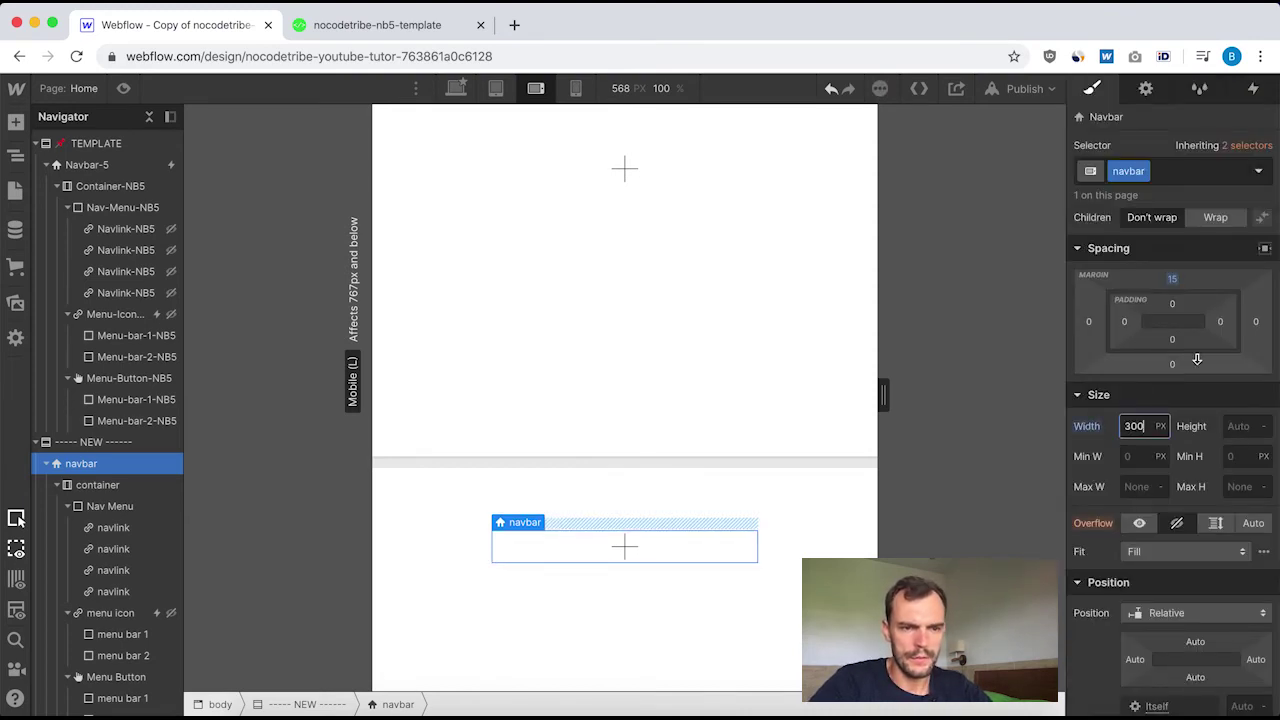
pyautogui.click(1138, 524)
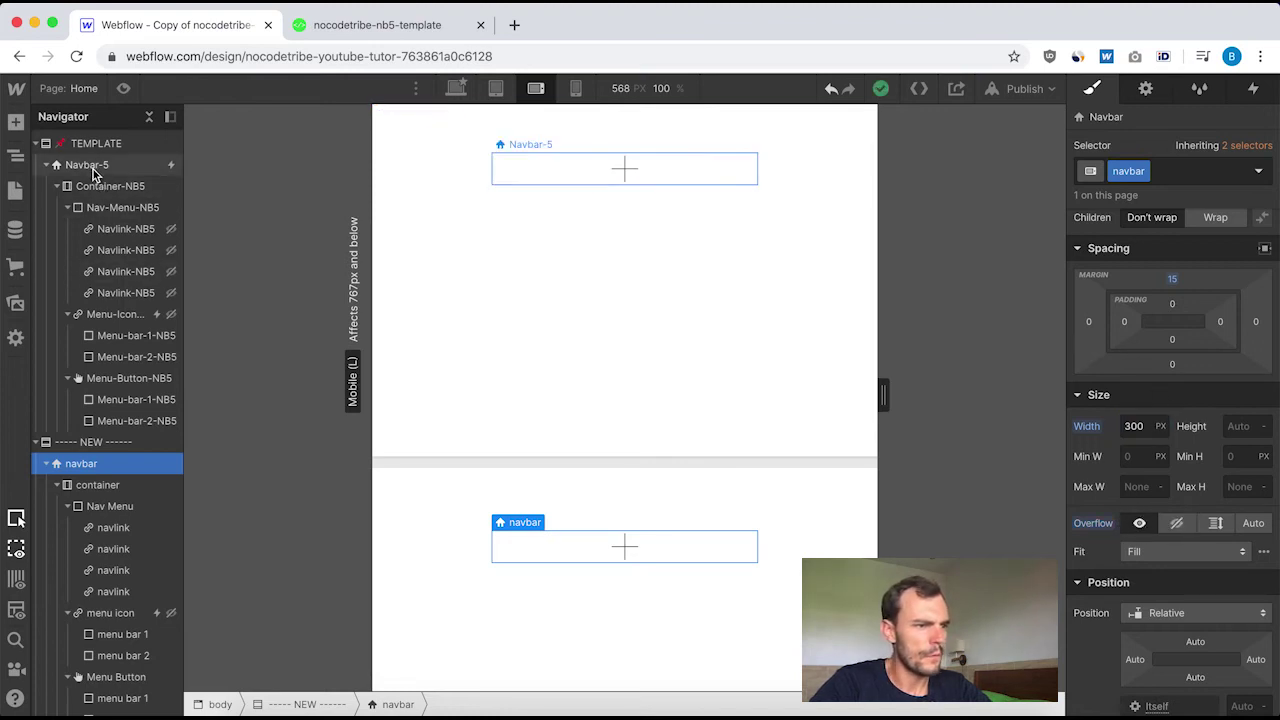
# Bring up the template's Navbar-5 styles for comparison.
pyautogui.click(90, 167)
pyautogui.scroll(-10, 1164, 456)
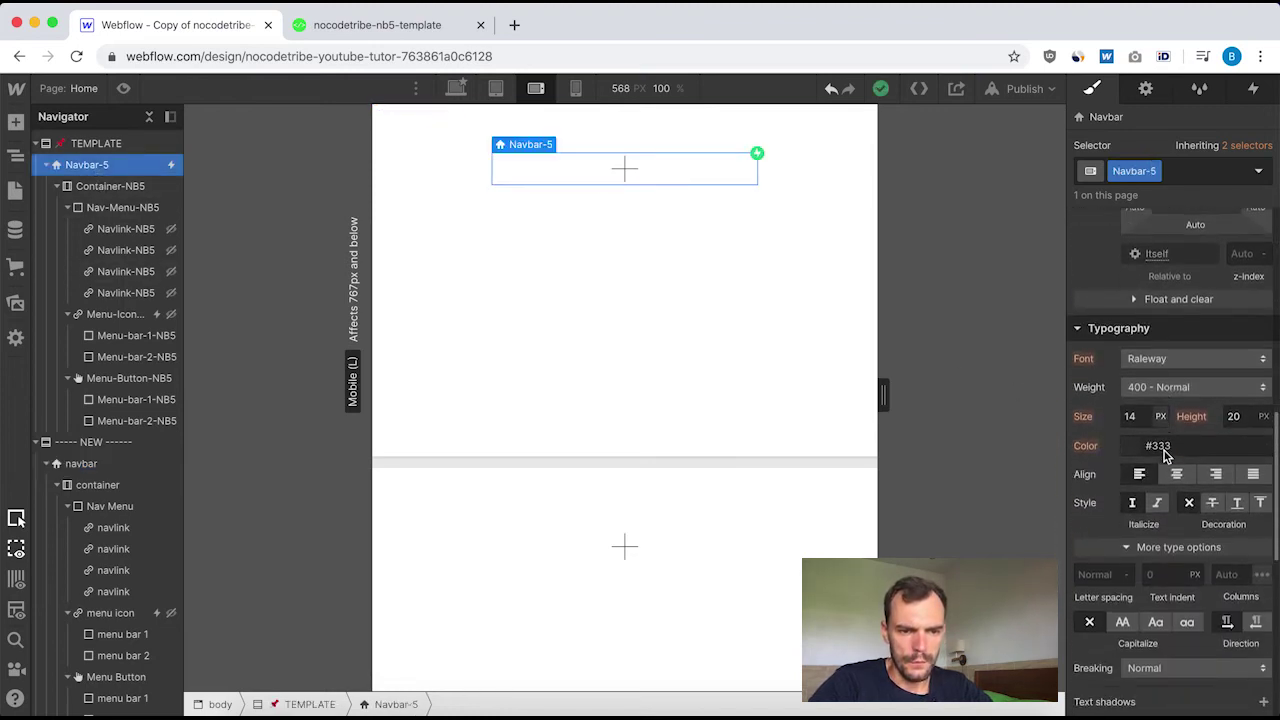
pyautogui.scroll(10, 1164, 456)
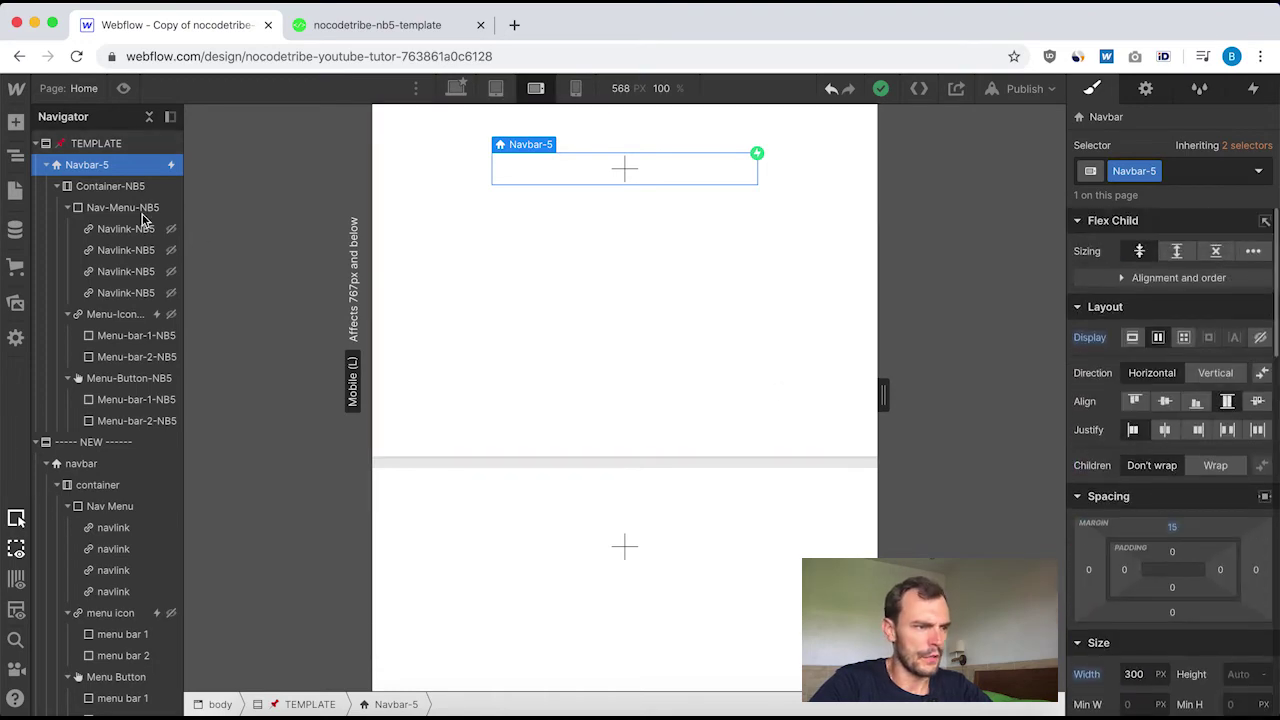
# Inspect the template's Container-NB5 and Nav-Menu-NB5 styles.
pyautogui.click(98, 185)
pyautogui.scroll(-10, 1206, 322)
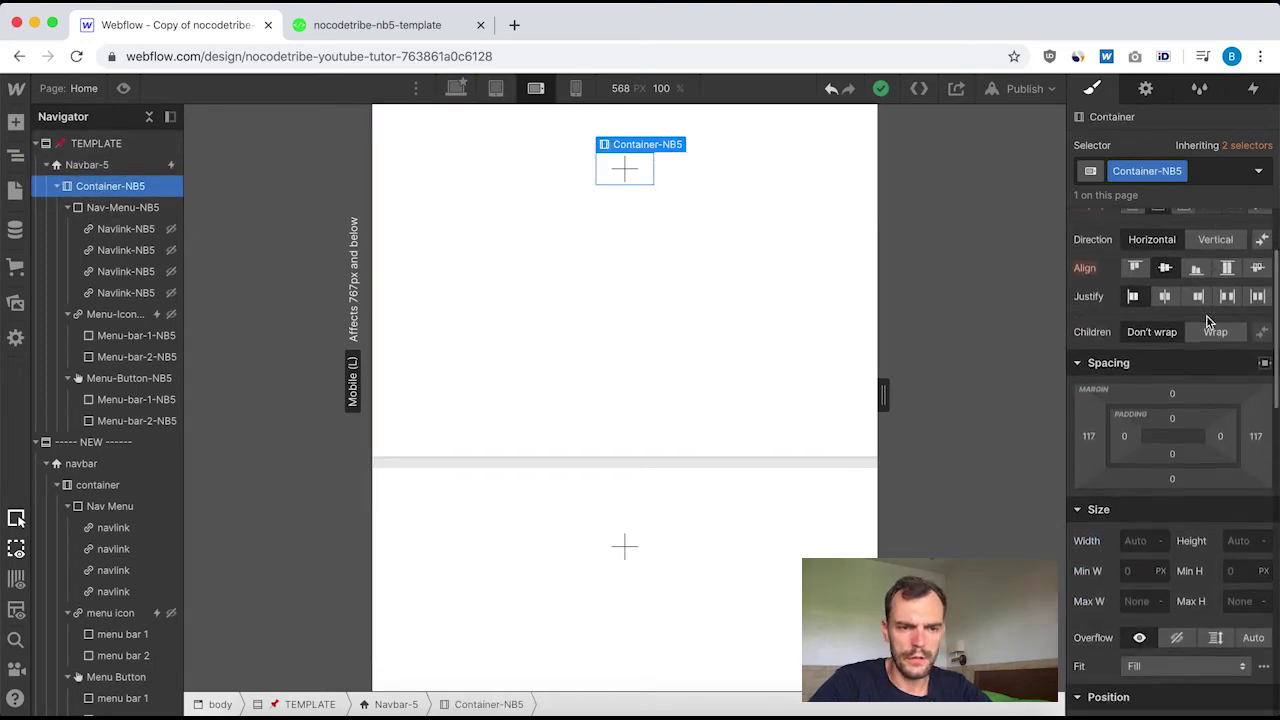
pyautogui.scroll(4, 1208, 322)
pyautogui.scroll(6, 1206, 322)
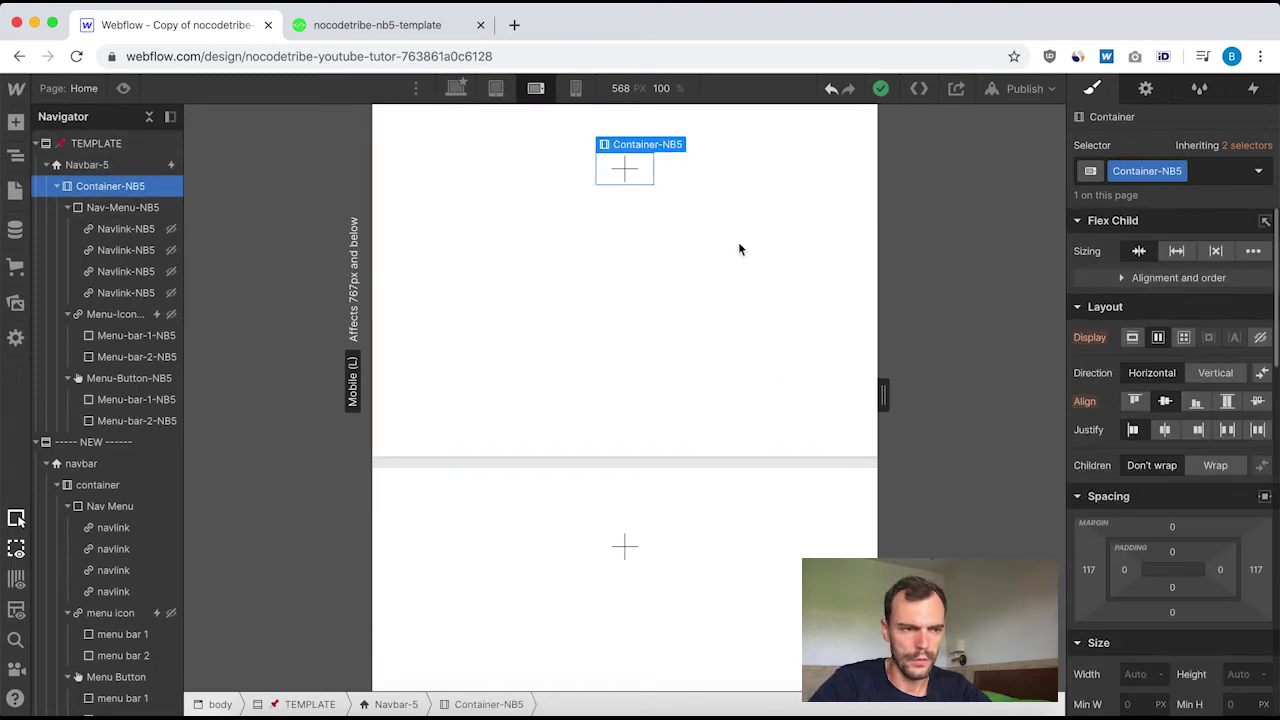
pyautogui.click(114, 208)
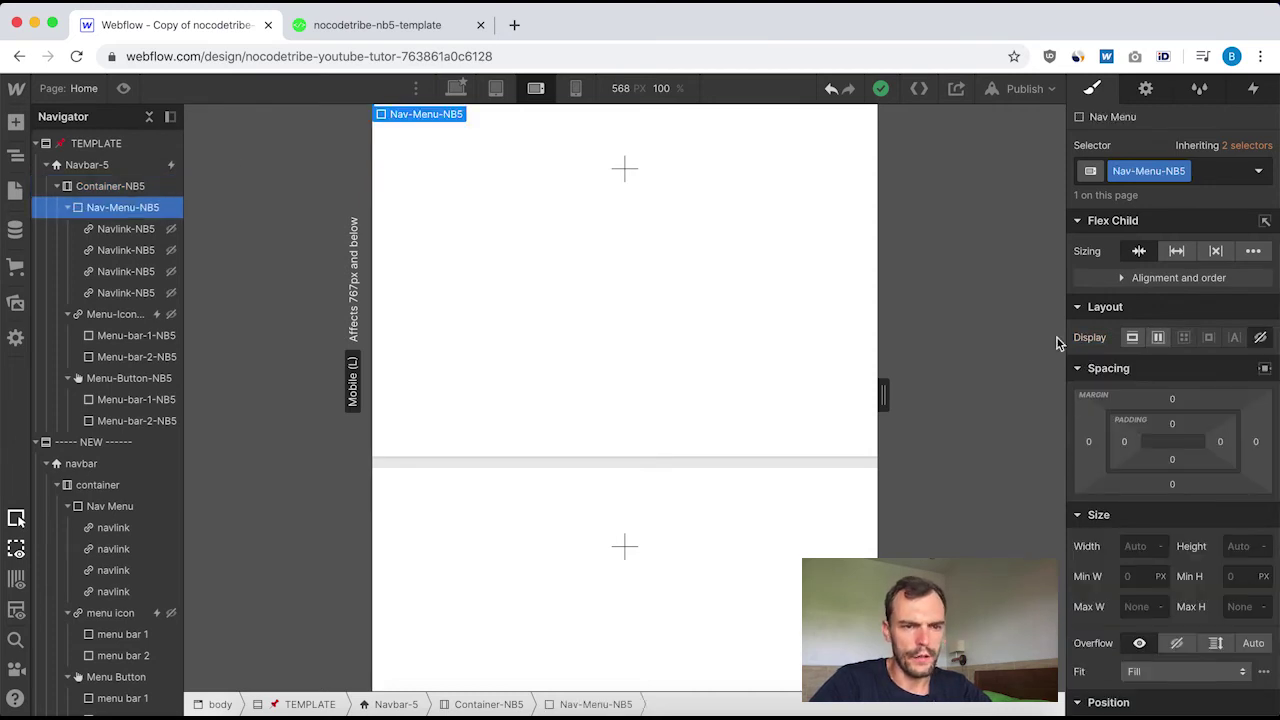
pyautogui.scroll(-10, 1132, 328)
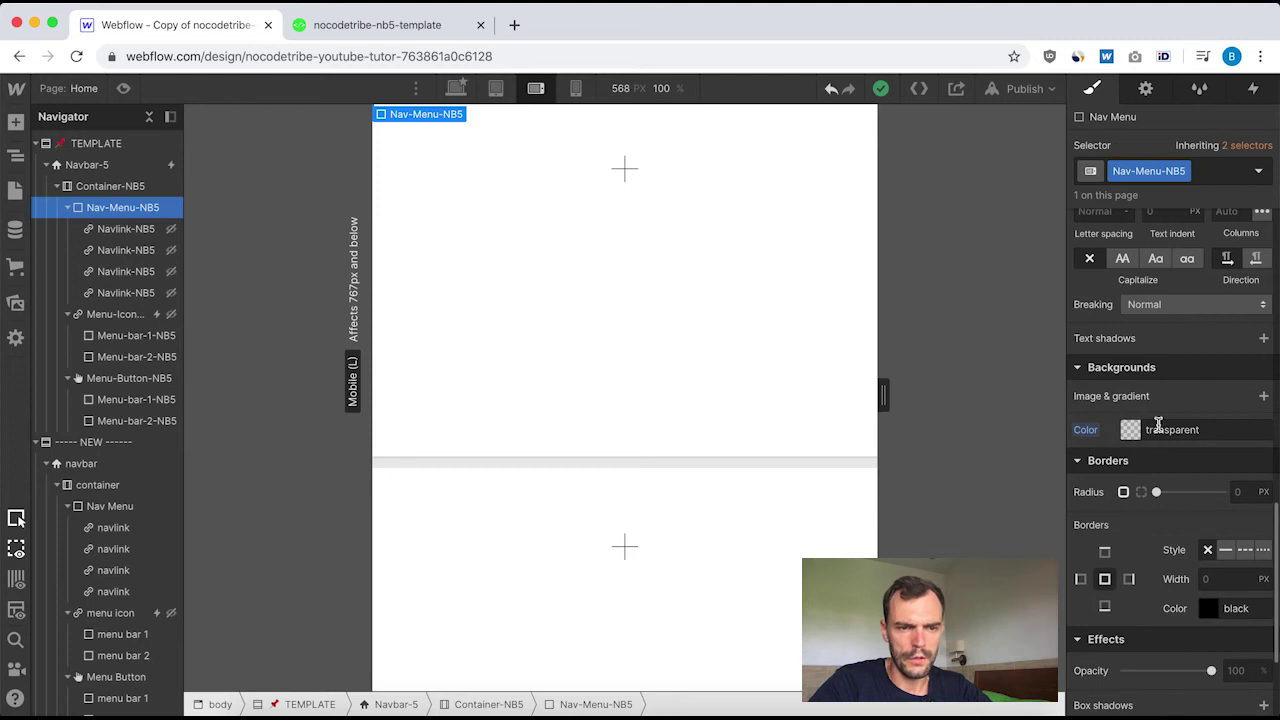
# Set the new Nav Menu's background color to the transparent swatch.
pyautogui.click(108, 508)
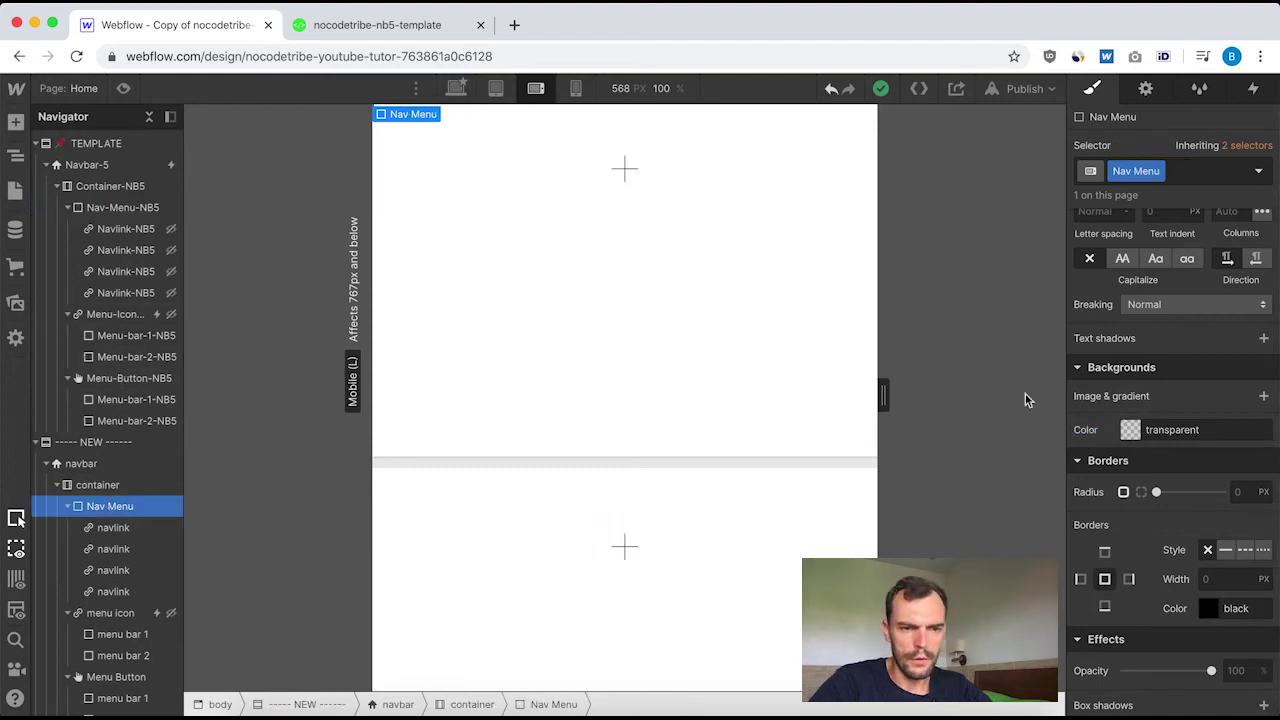
pyautogui.click(1130, 430)
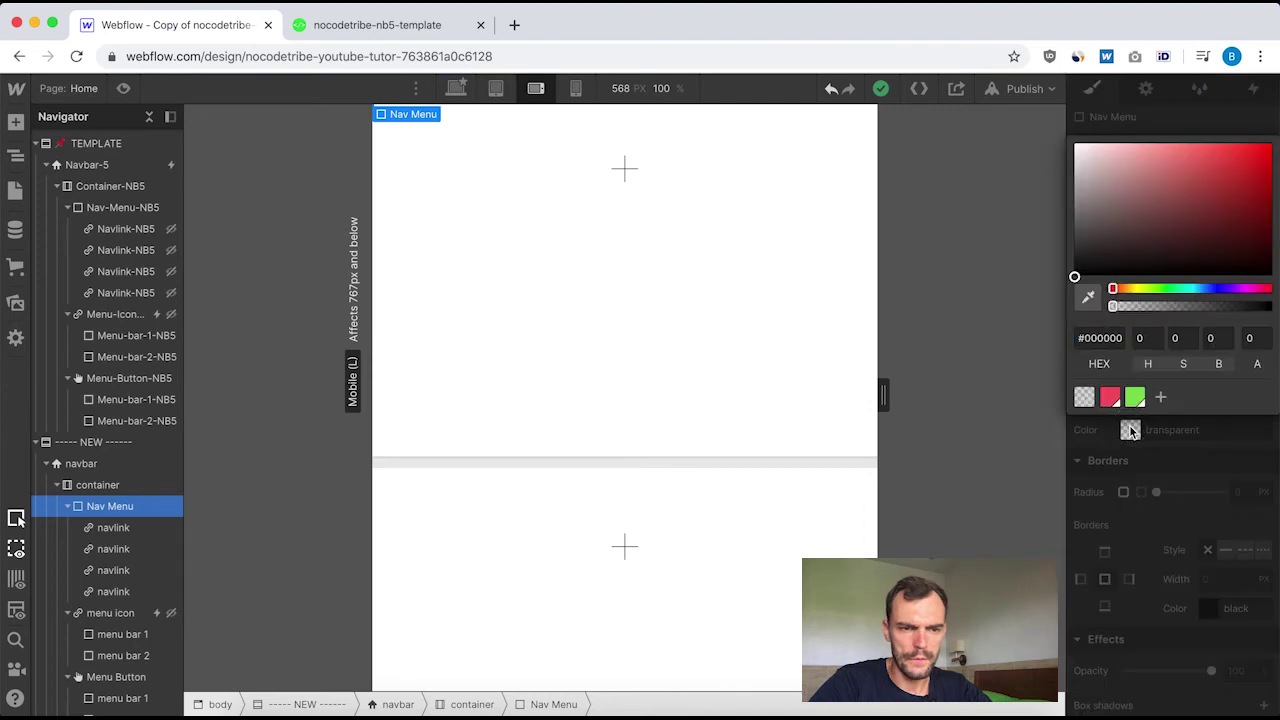
pyautogui.click(1130, 430)
pyautogui.click(1130, 430)
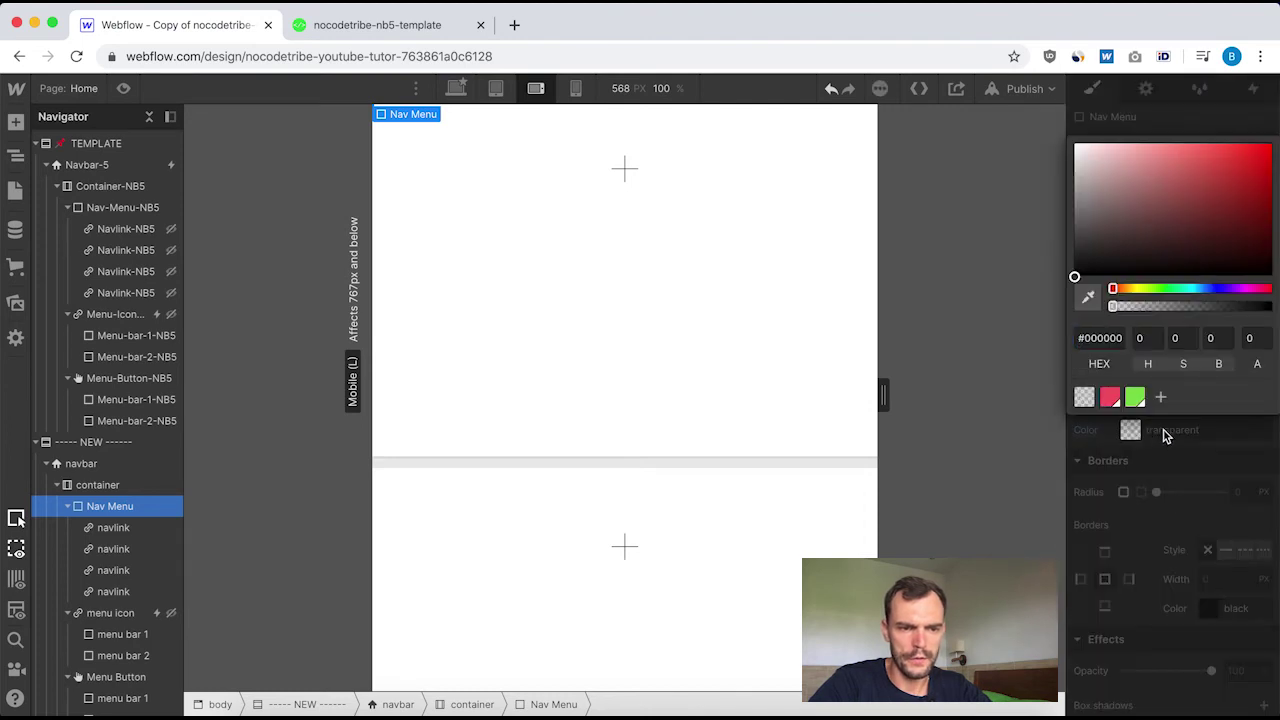
pyautogui.click(1161, 431)
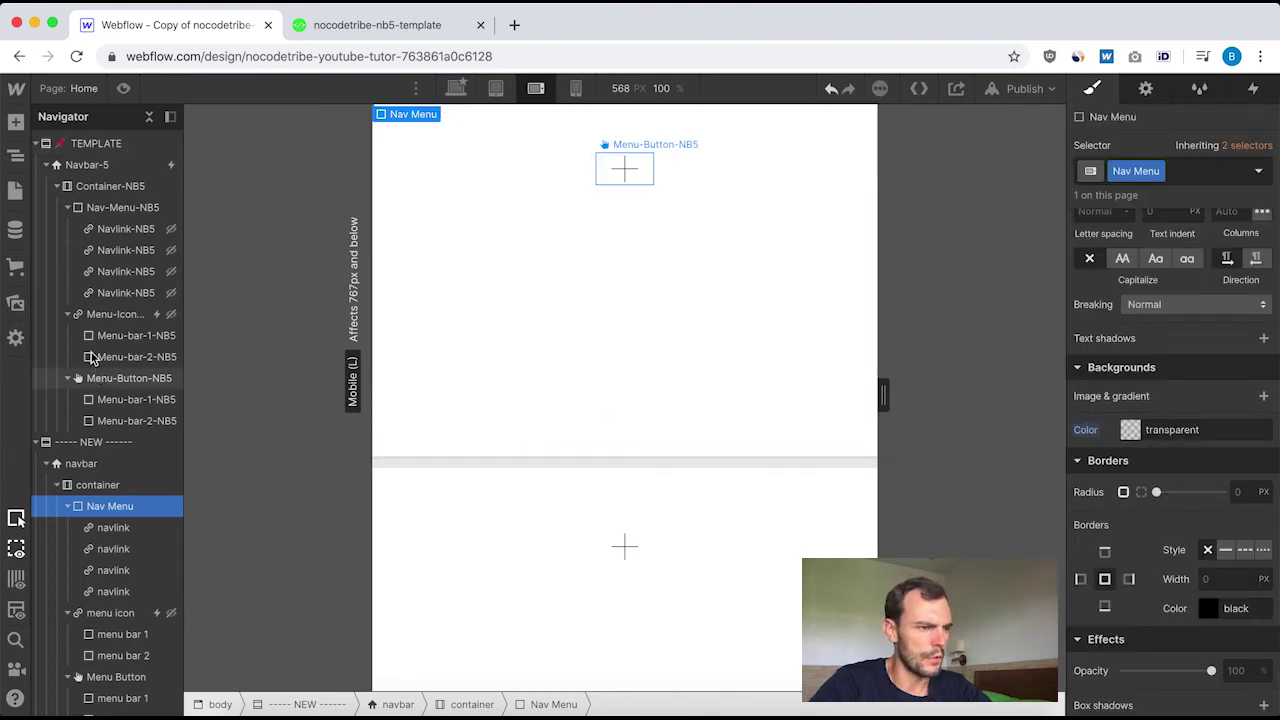
# Set Display to None on all four new navlinks, then inspect the template's Menu-Icon-NB5.
pyautogui.click(119, 233)
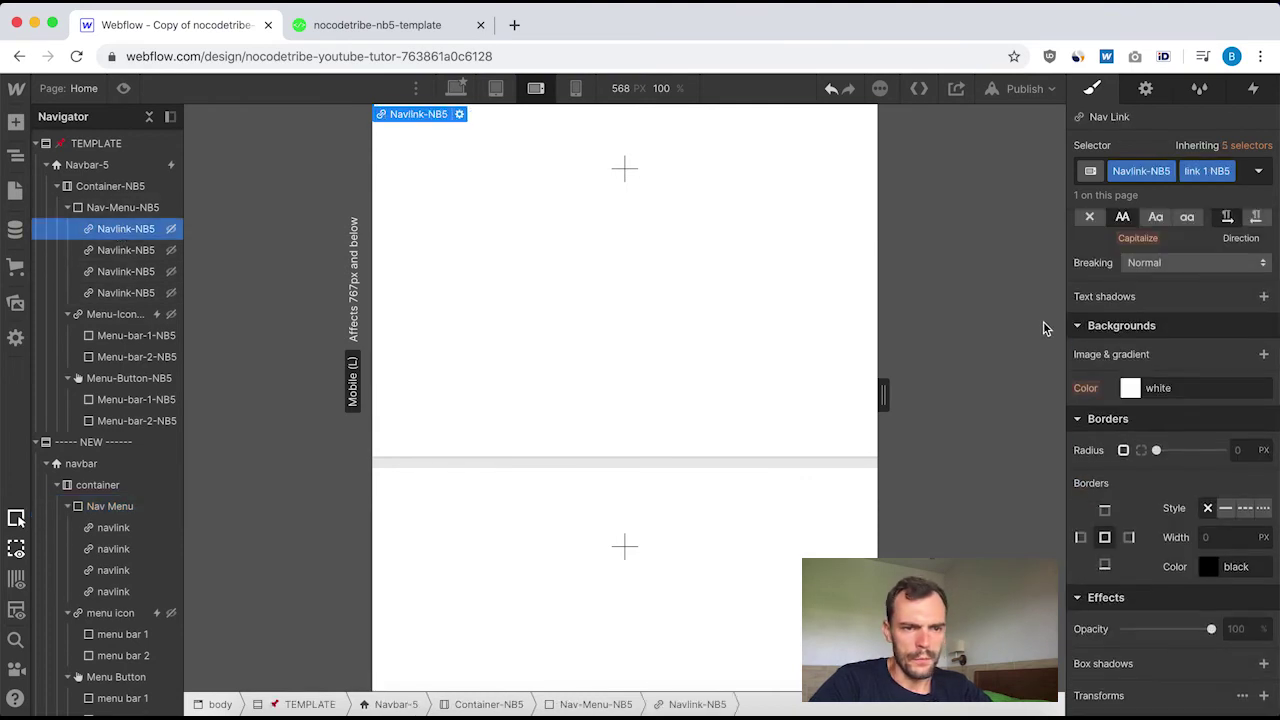
pyautogui.scroll(10, 1131, 276)
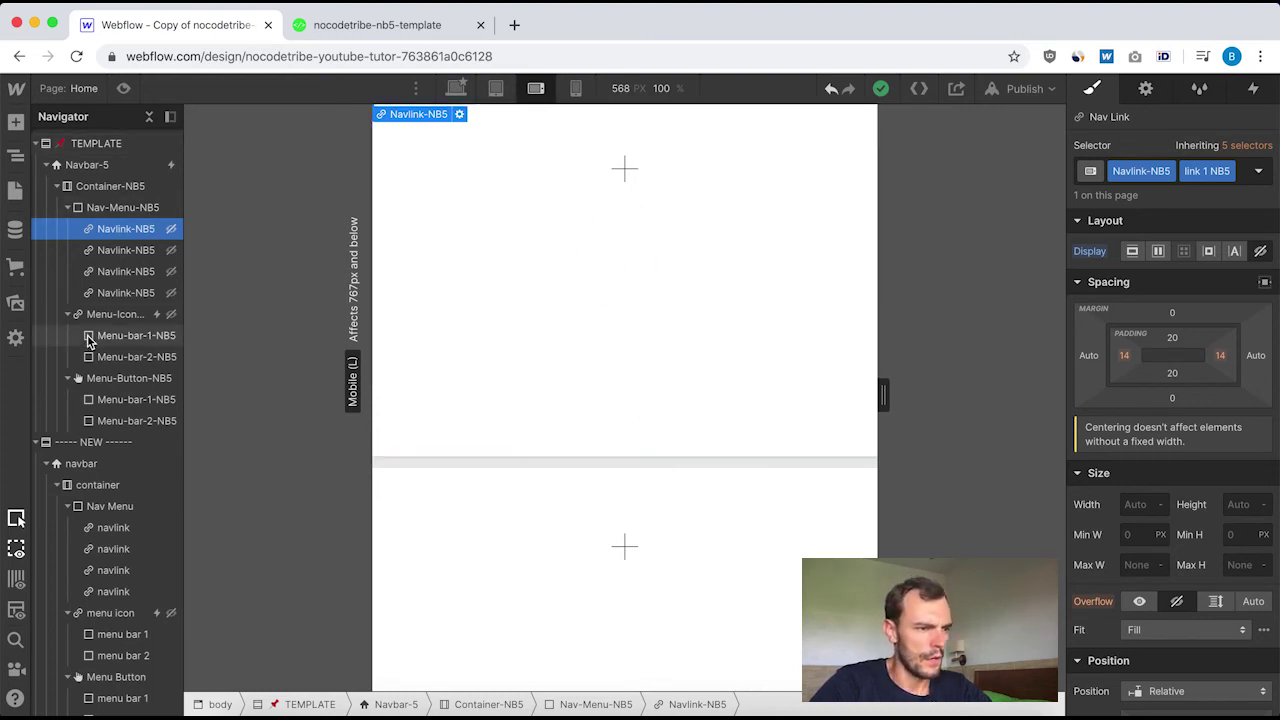
pyautogui.click(117, 530)
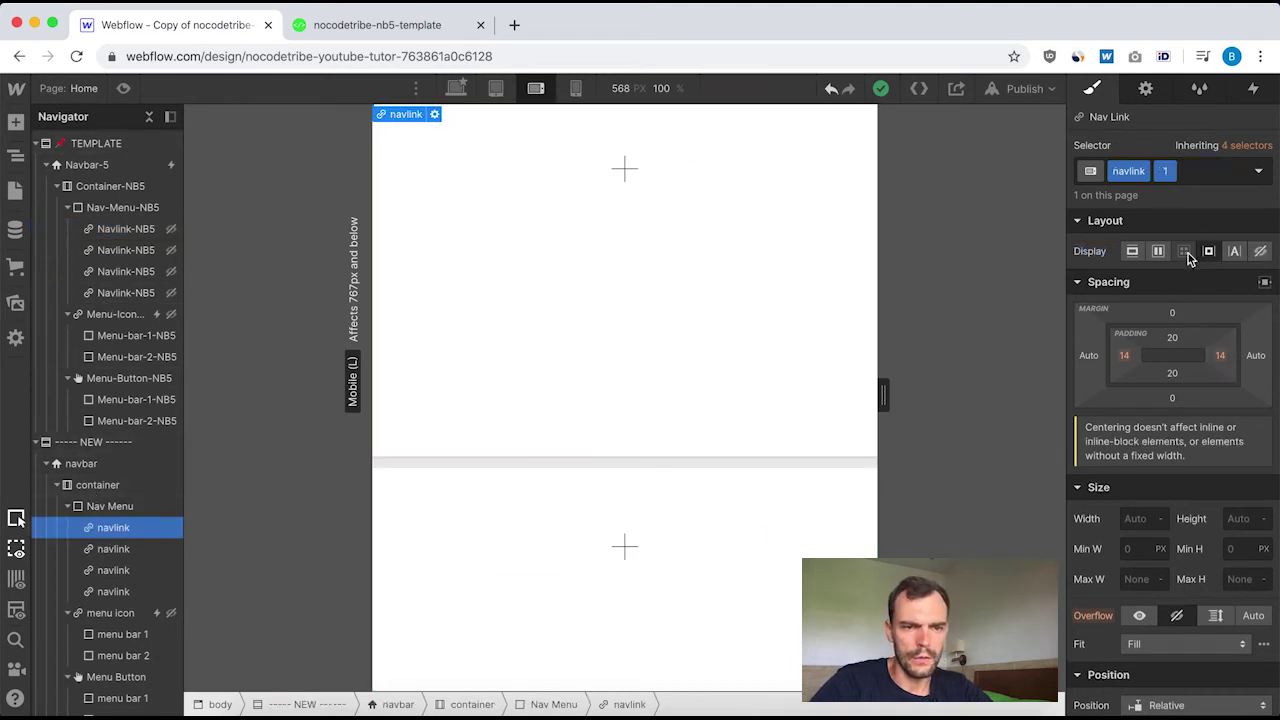
pyautogui.click(1261, 250)
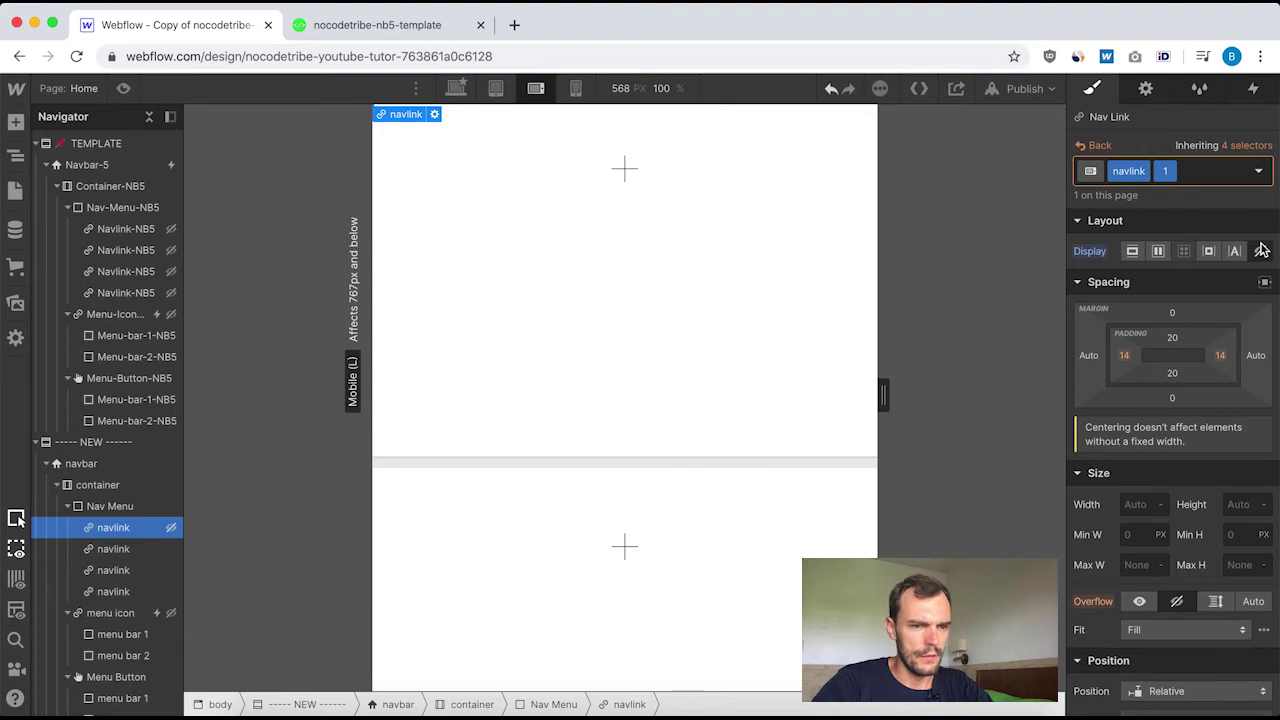
pyautogui.click(117, 549)
pyautogui.click(1259, 252)
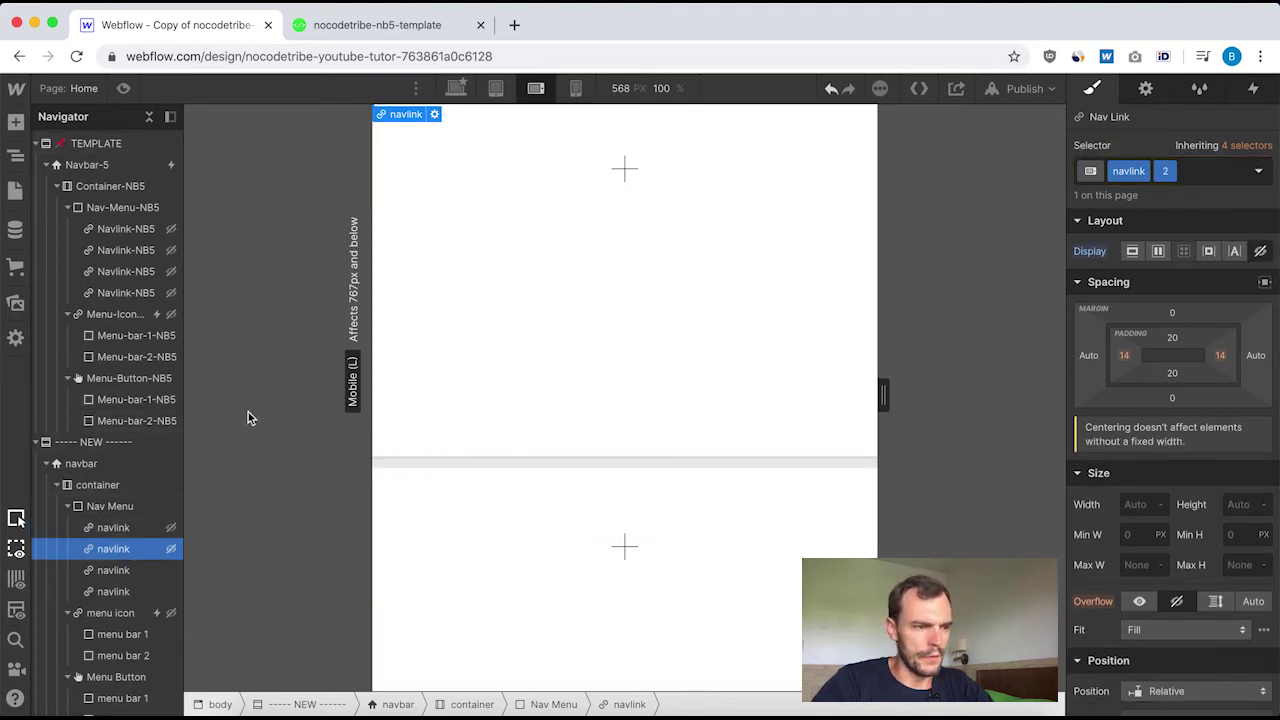
pyautogui.click(152, 567)
pyautogui.click(1261, 251)
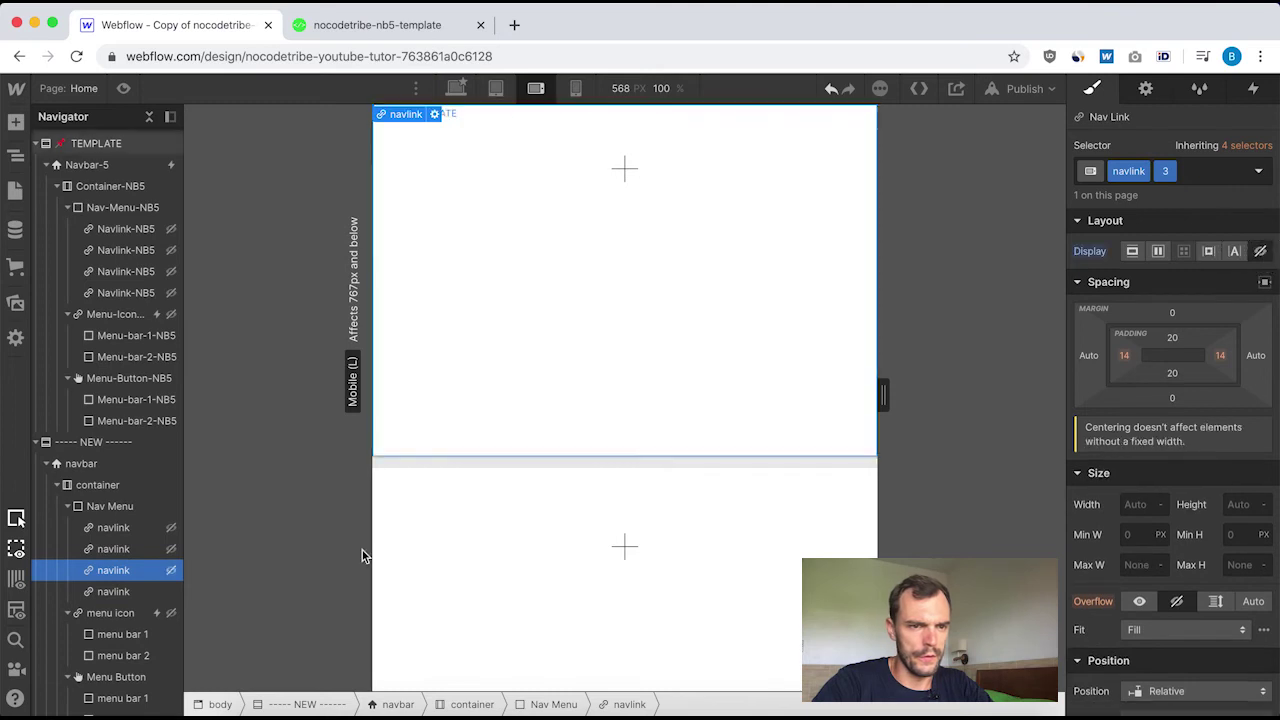
pyautogui.click(115, 591)
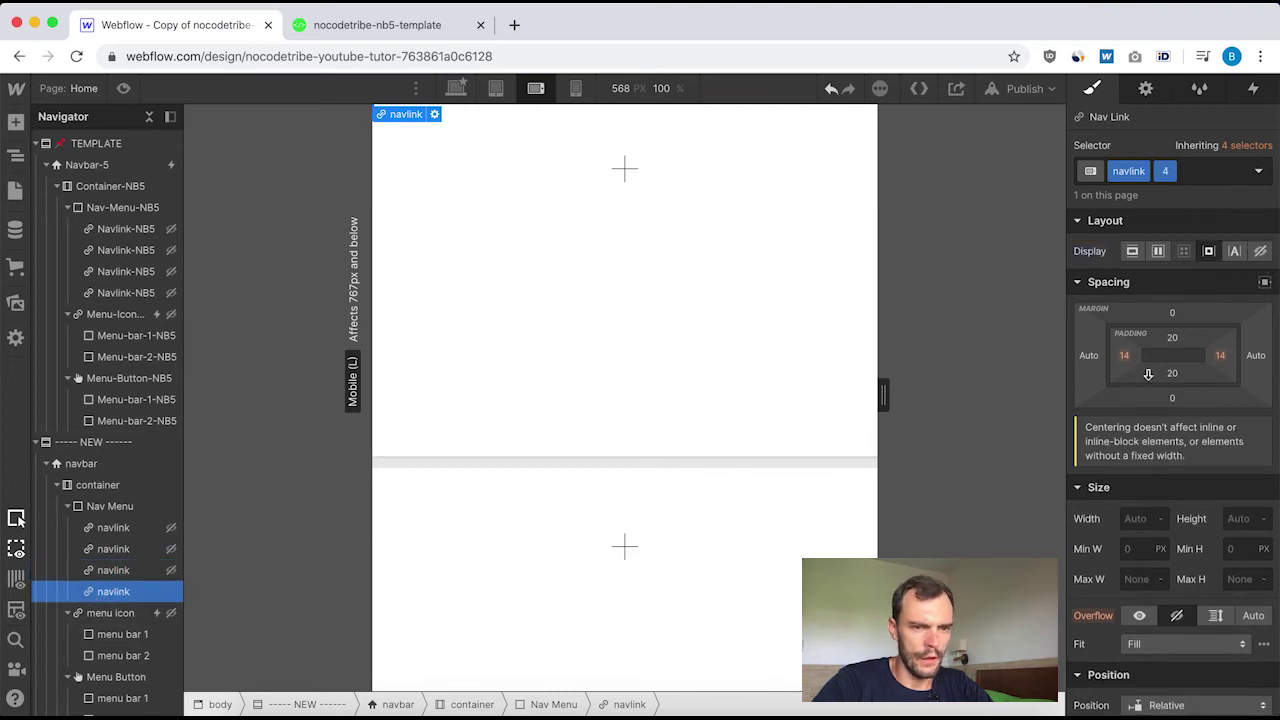
pyautogui.click(1261, 252)
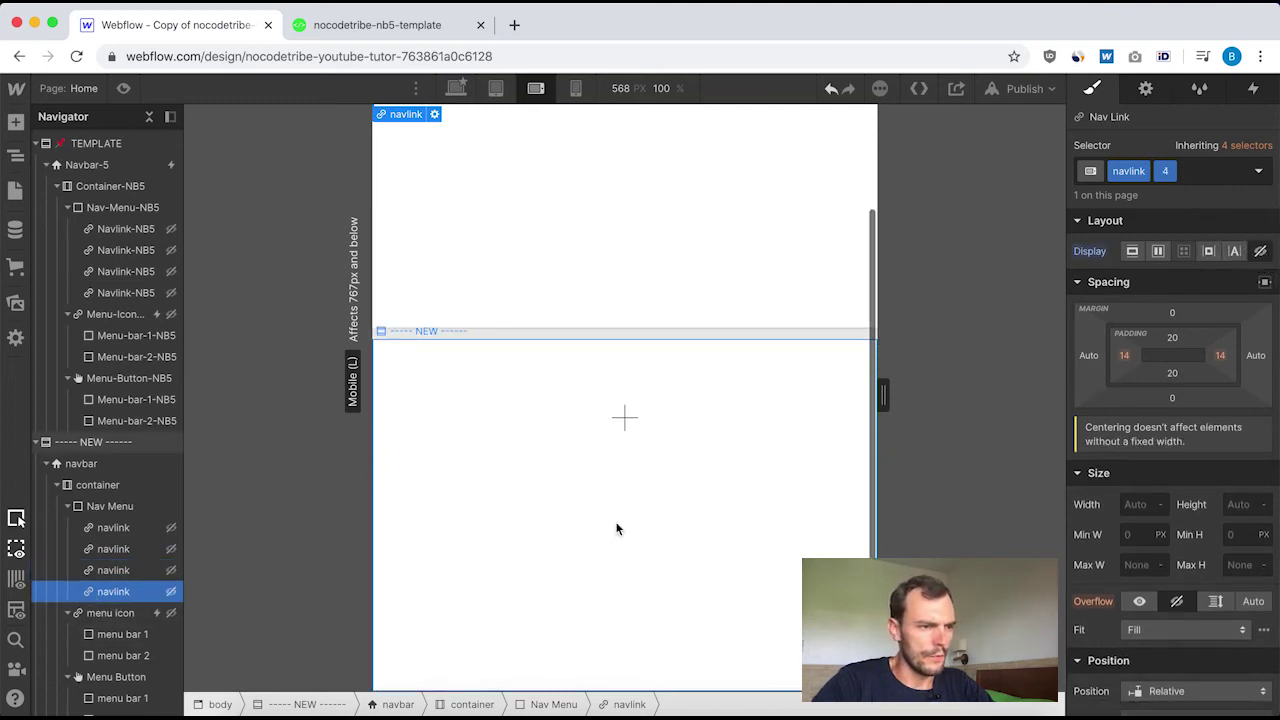
pyautogui.scroll(2, 560, 529)
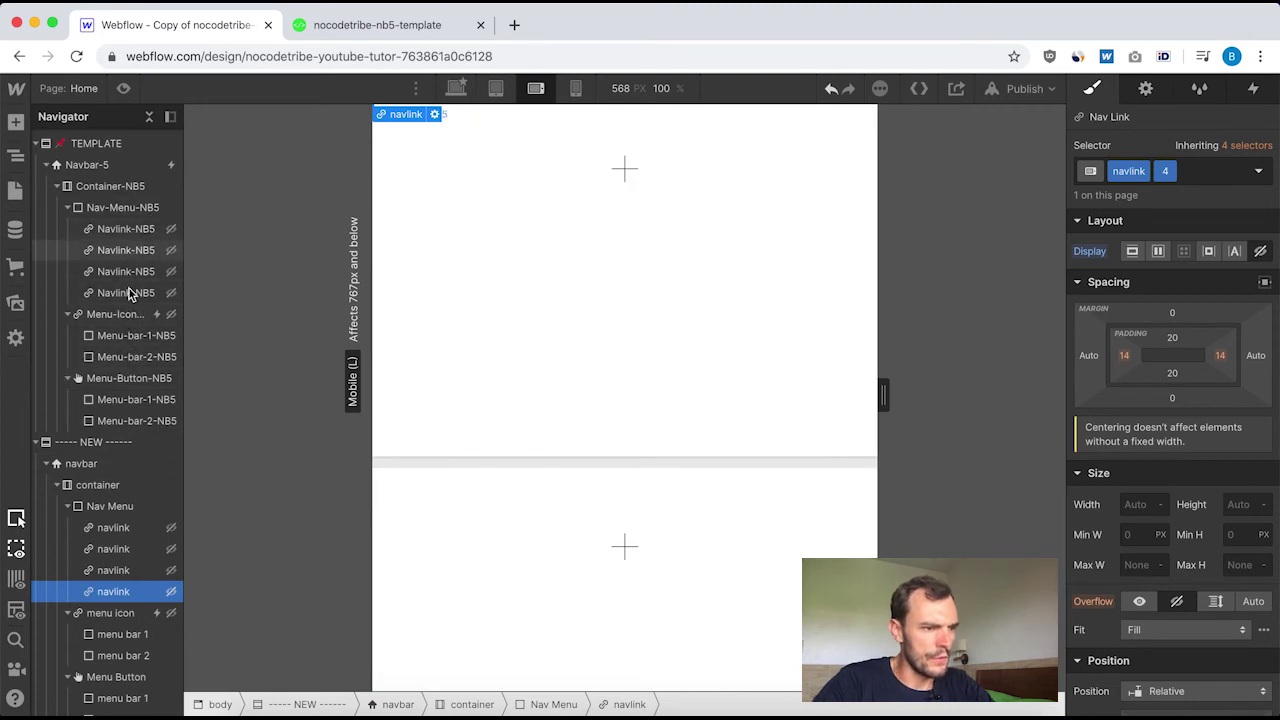
pyautogui.click(105, 318)
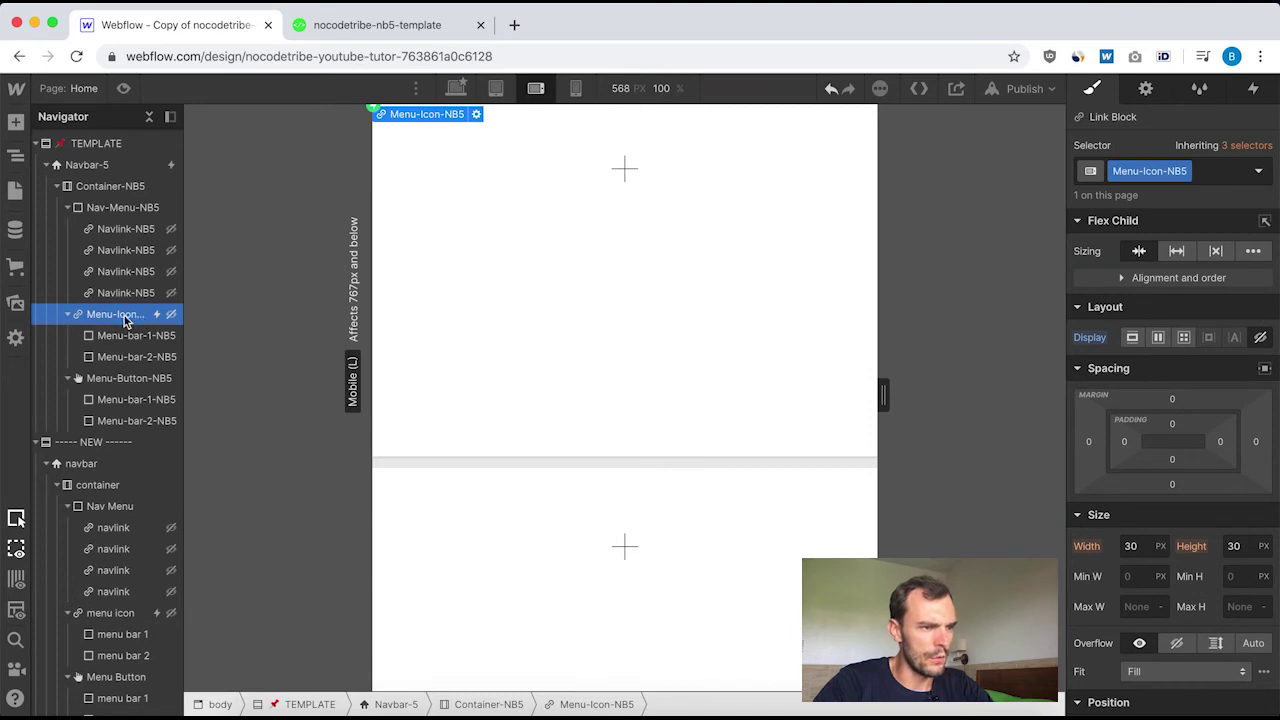
# Match the template's Menu-Button-NB5 by giving the new Menu Button a transparent background.
pyautogui.click(120, 380)
pyautogui.scroll(-1, 143, 451)
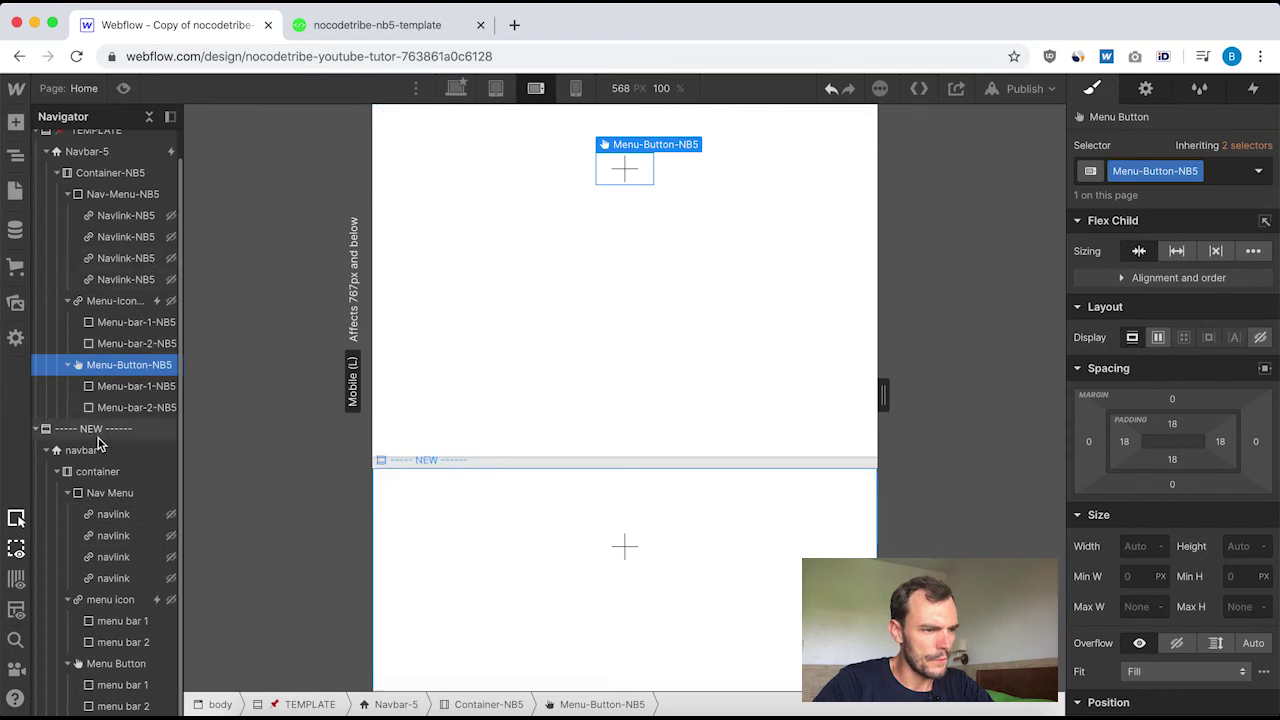
pyautogui.scroll(-3, 1183, 405)
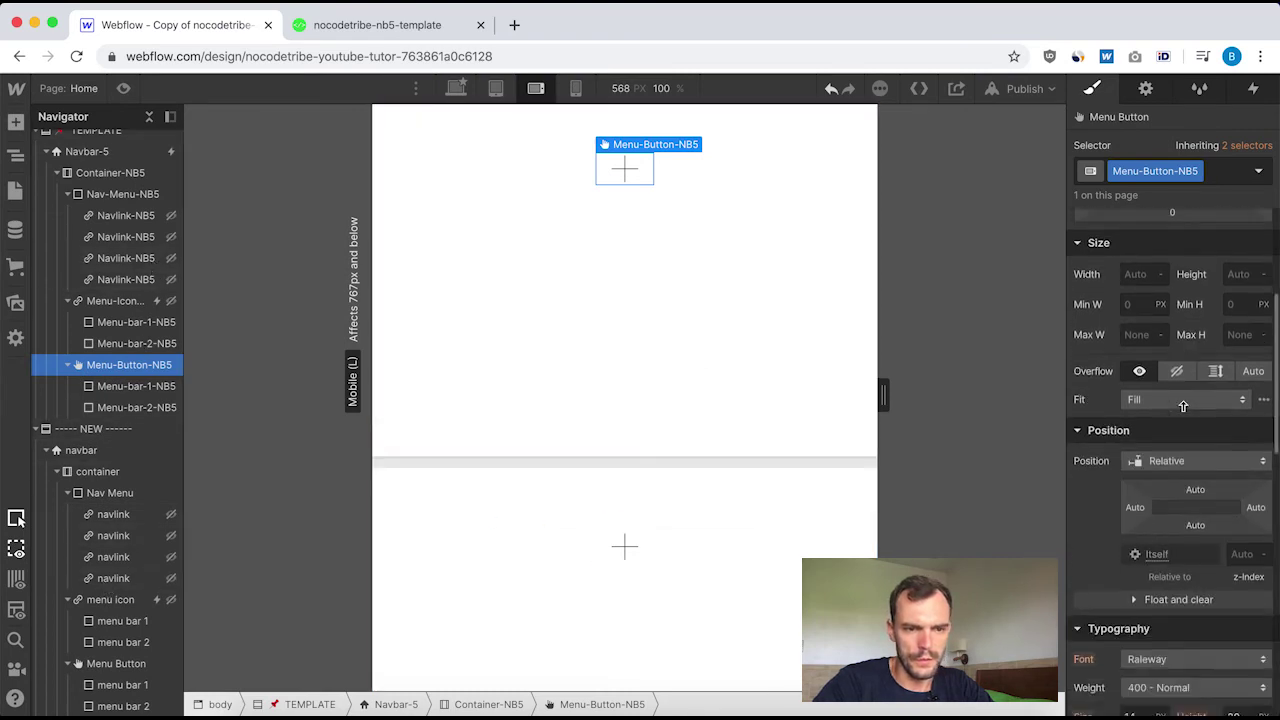
pyautogui.scroll(-7, 1183, 405)
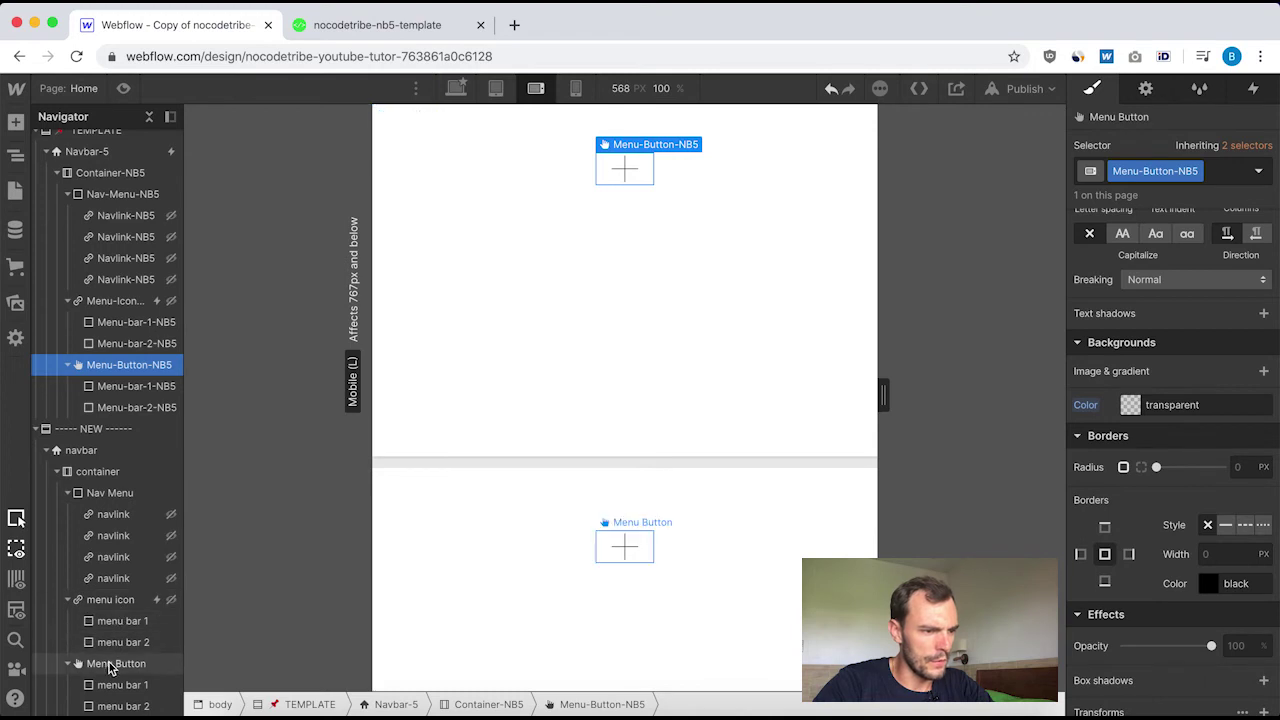
pyautogui.click(112, 665)
pyautogui.click(1130, 405)
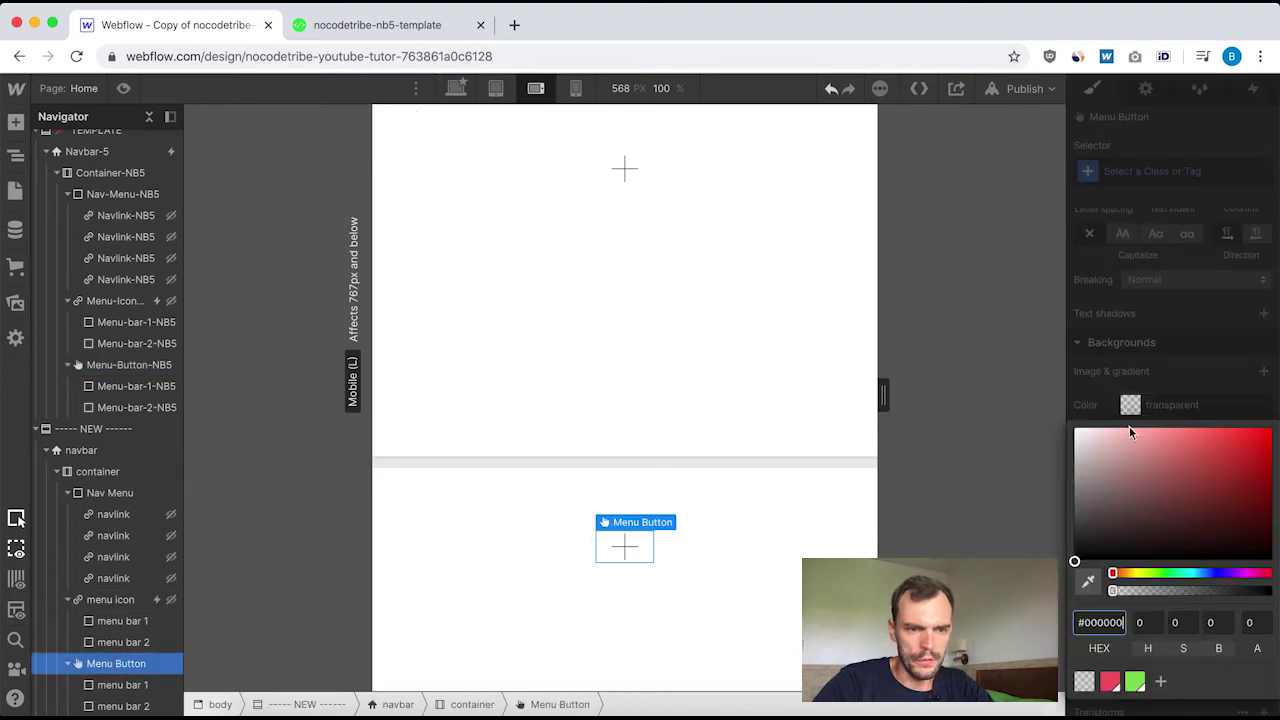
pyautogui.click(1085, 683)
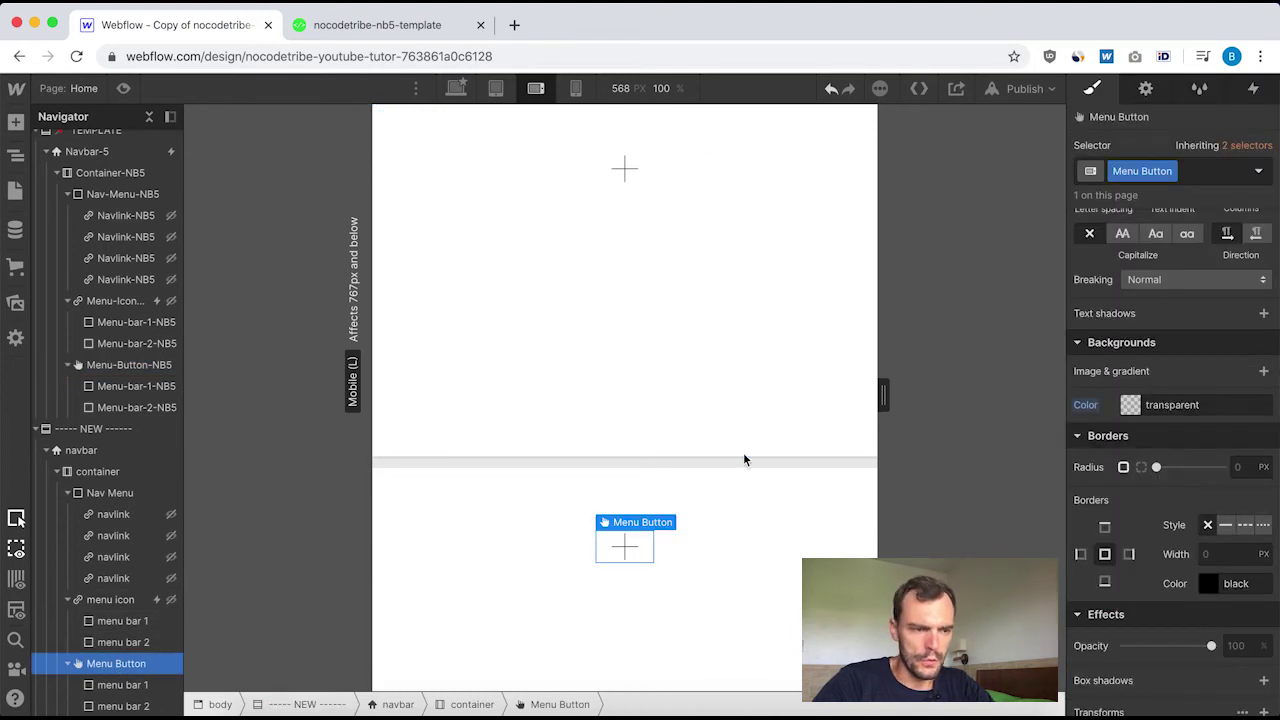
# Compare the new menu bar 1 with the template's Menu-bar-1-NB5, then select template Navbar-5.
pyautogui.click(117, 687)
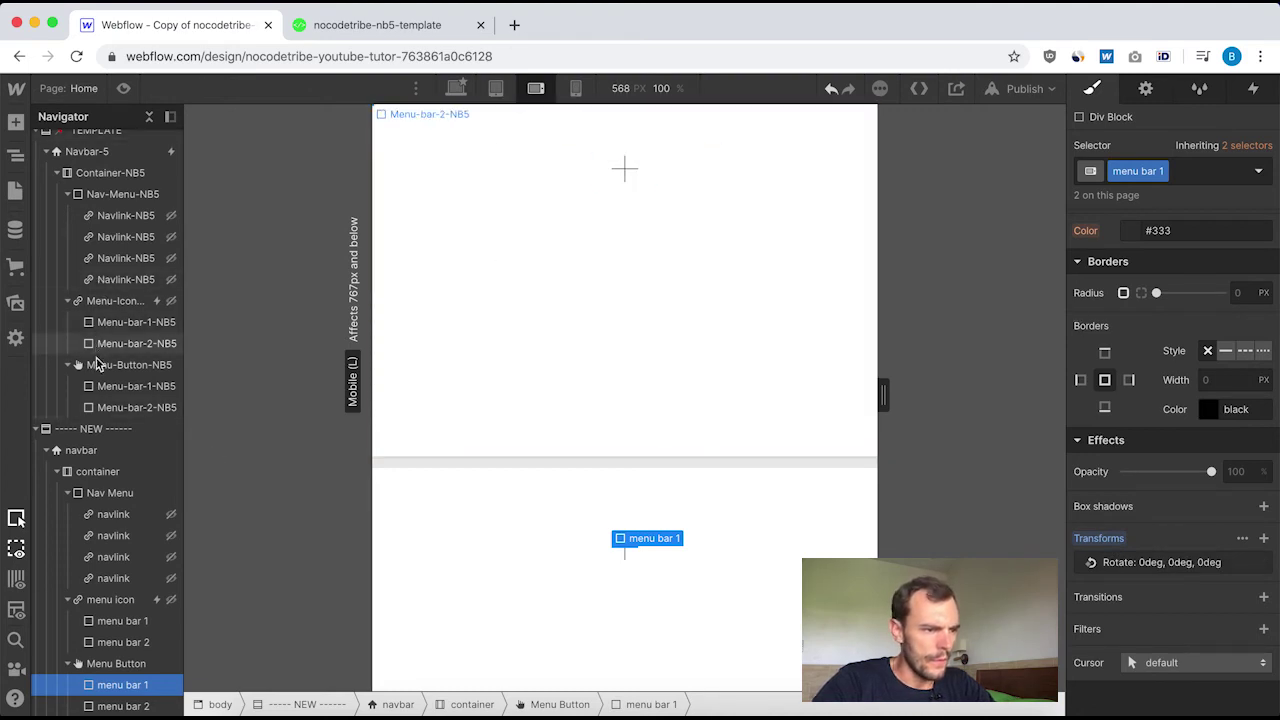
pyautogui.click(128, 386)
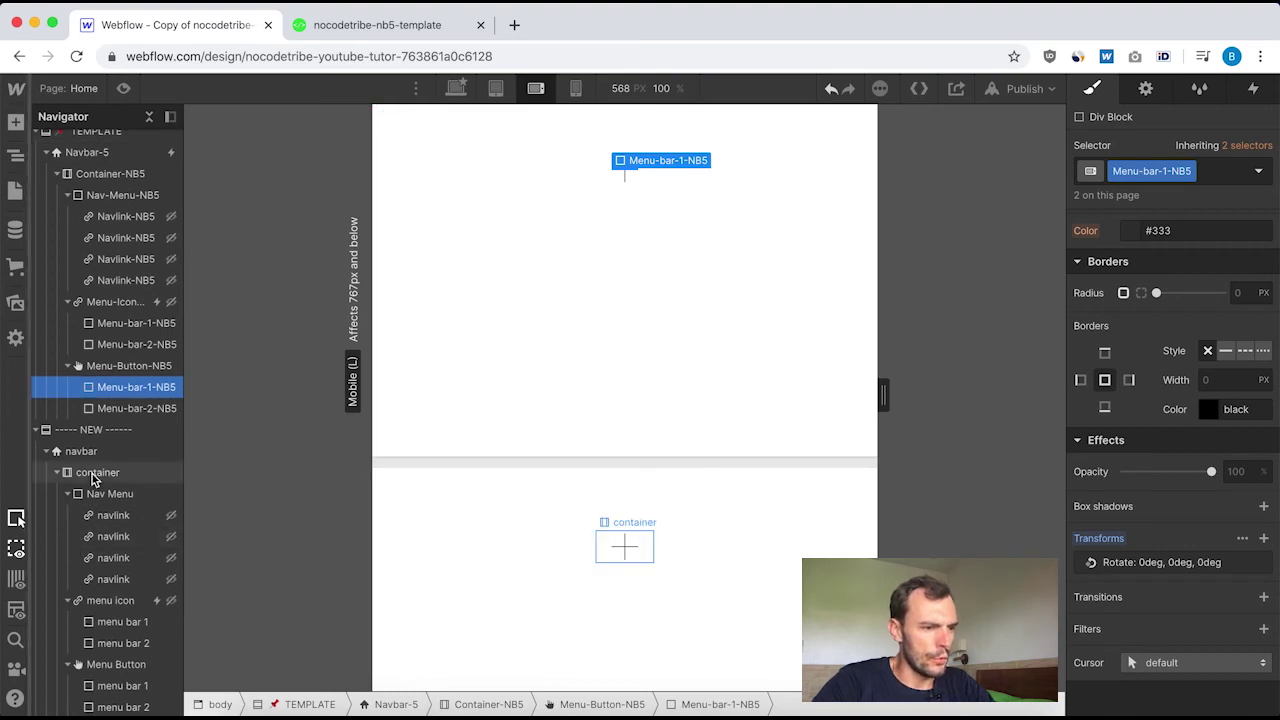
pyautogui.scroll(1, 92, 481)
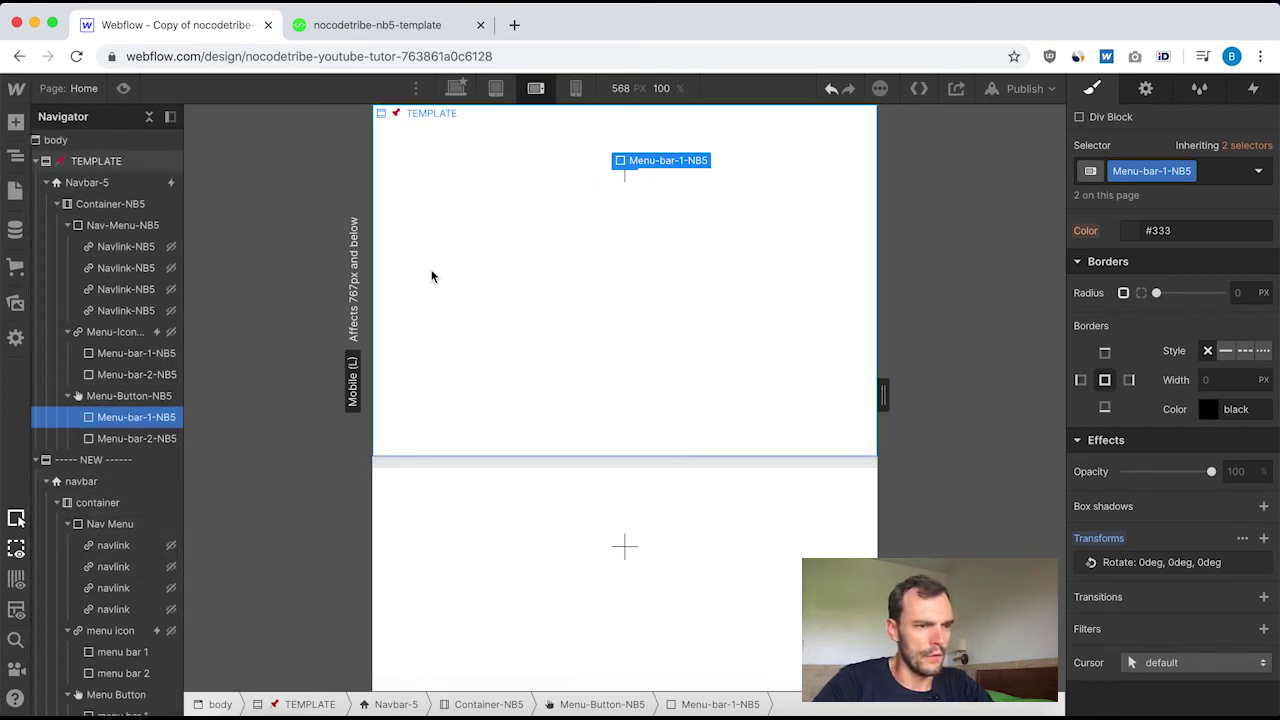
pyautogui.scroll(-3, 586, 608)
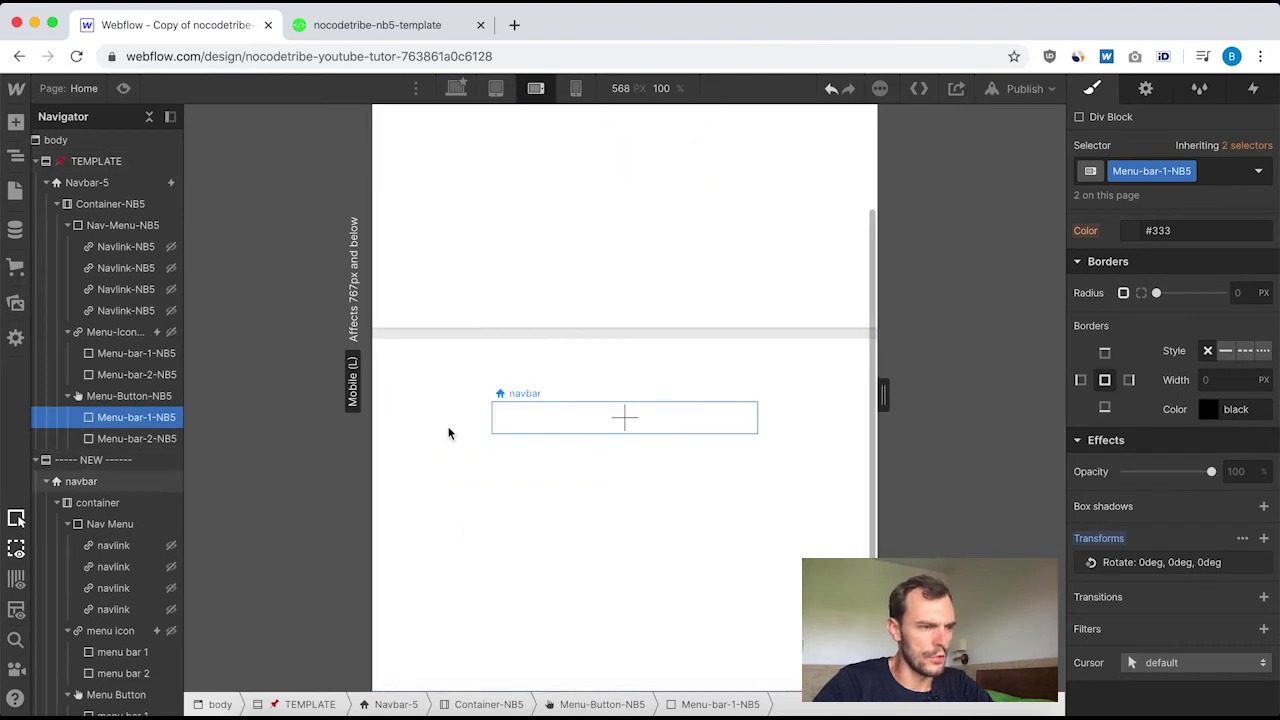
pyautogui.scroll(-1, 114, 528)
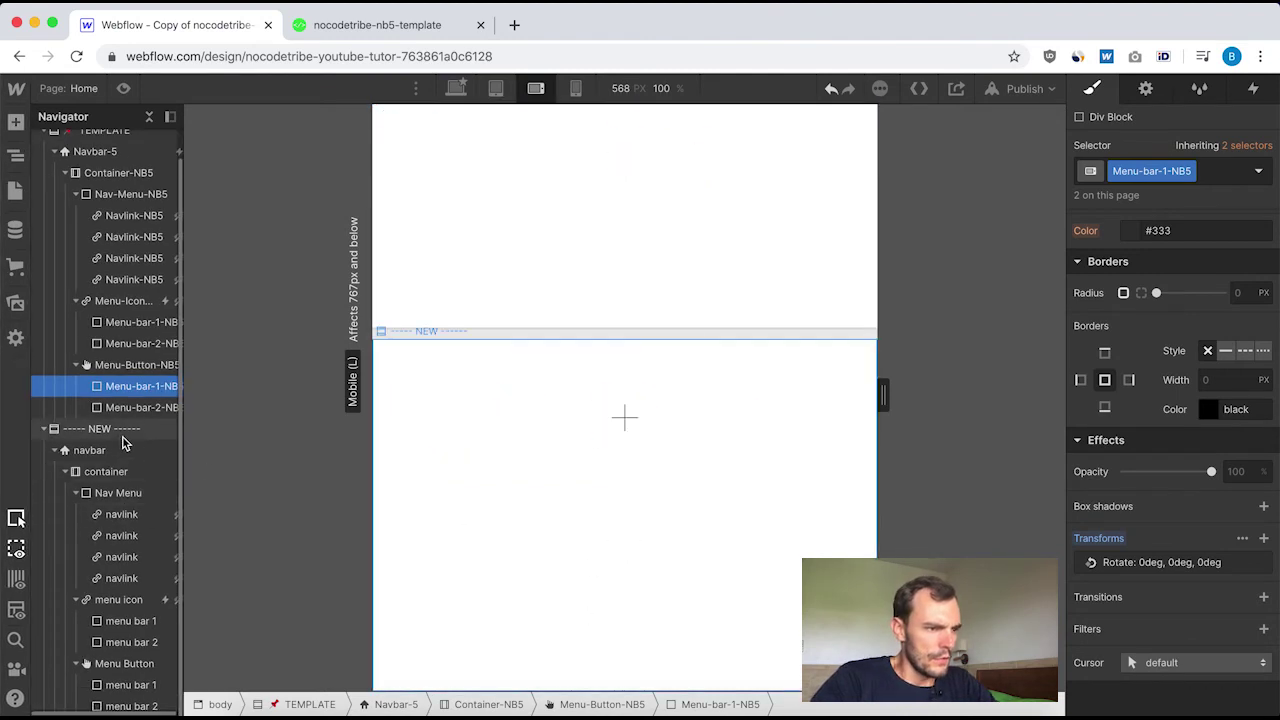
pyautogui.click(120, 430)
pyautogui.scroll(1, 112, 495)
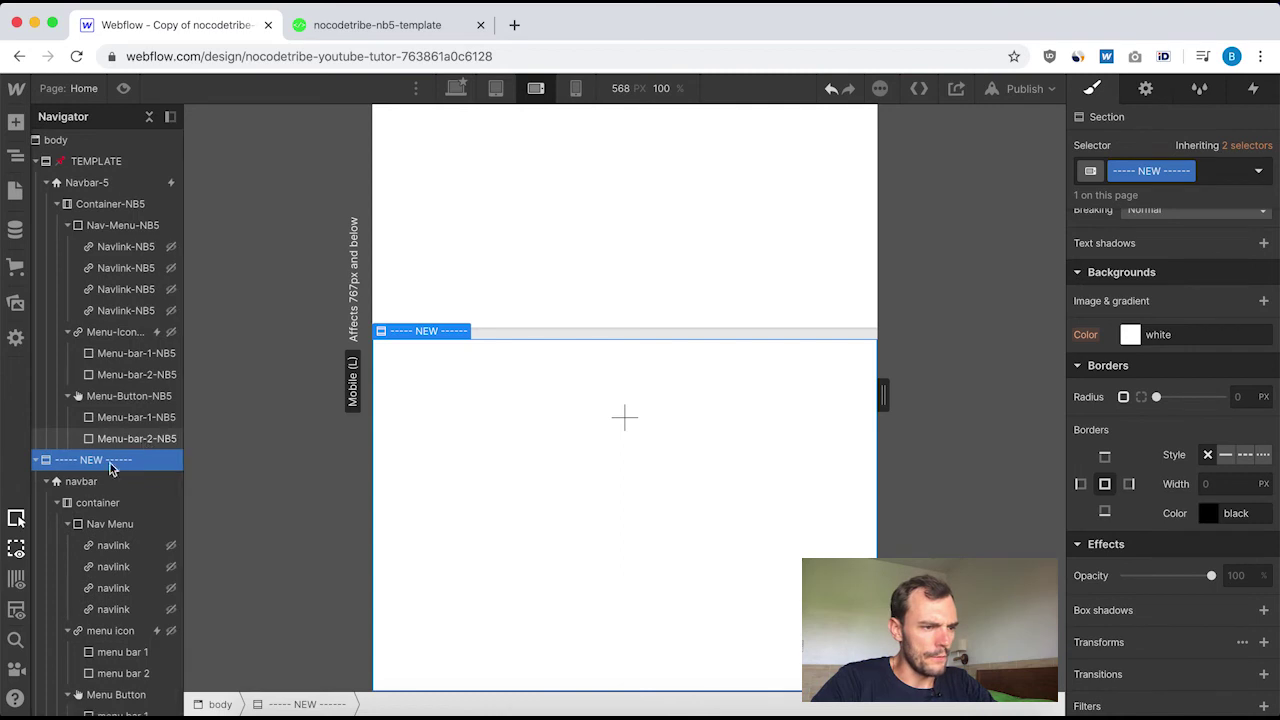
pyautogui.click(132, 181)
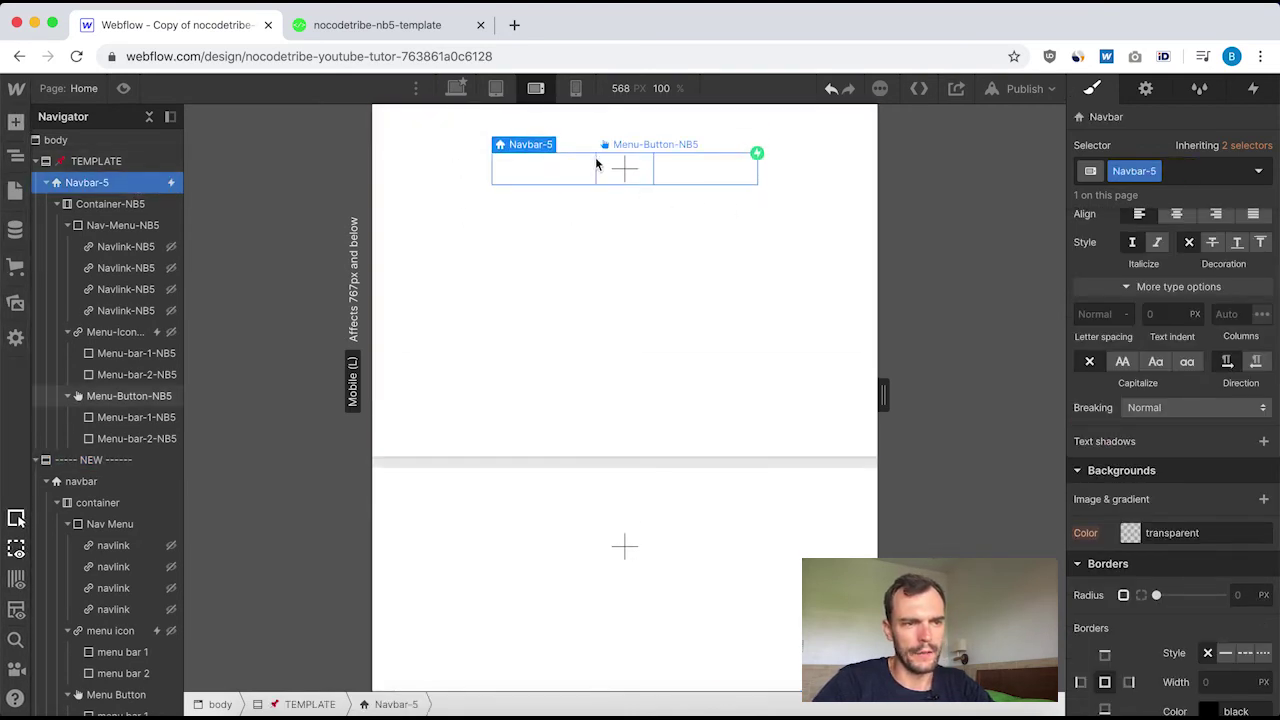
# Open Navbar-5's Navbar opens trigger and its [NB5] Navbar opens animation.
pyautogui.click(1251, 94)
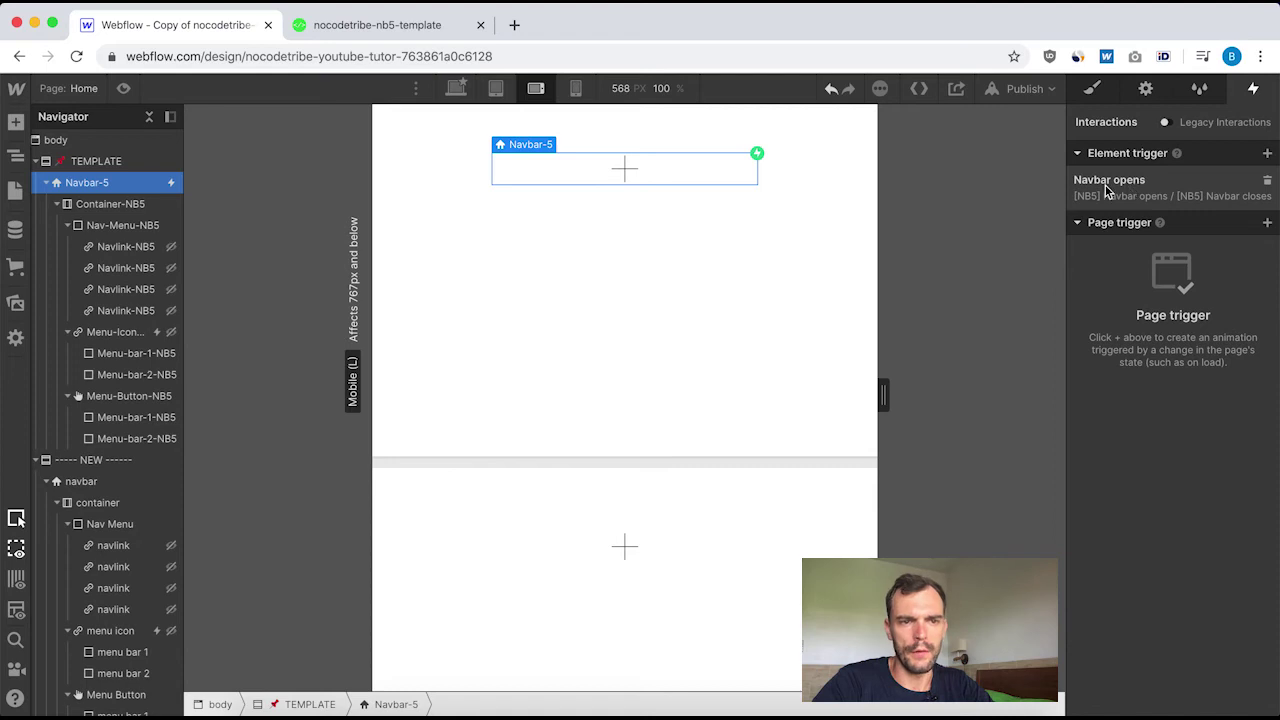
pyautogui.click(1145, 193)
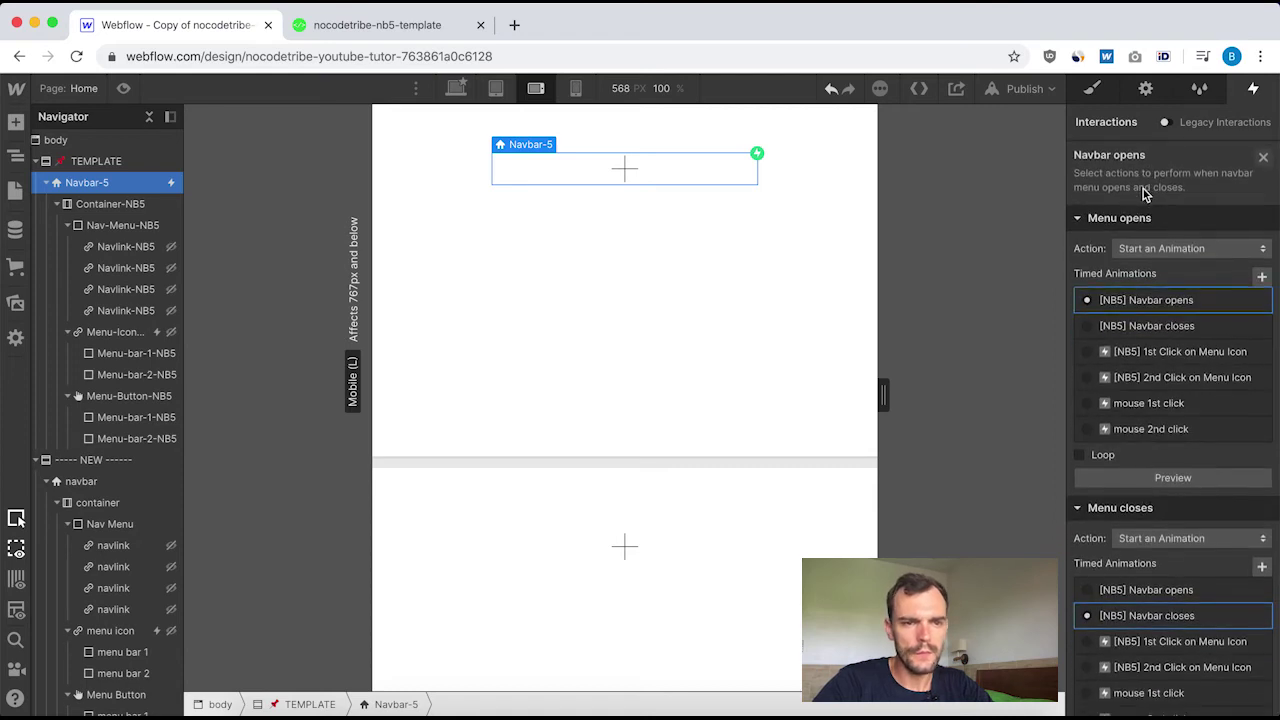
pyautogui.click(1155, 302)
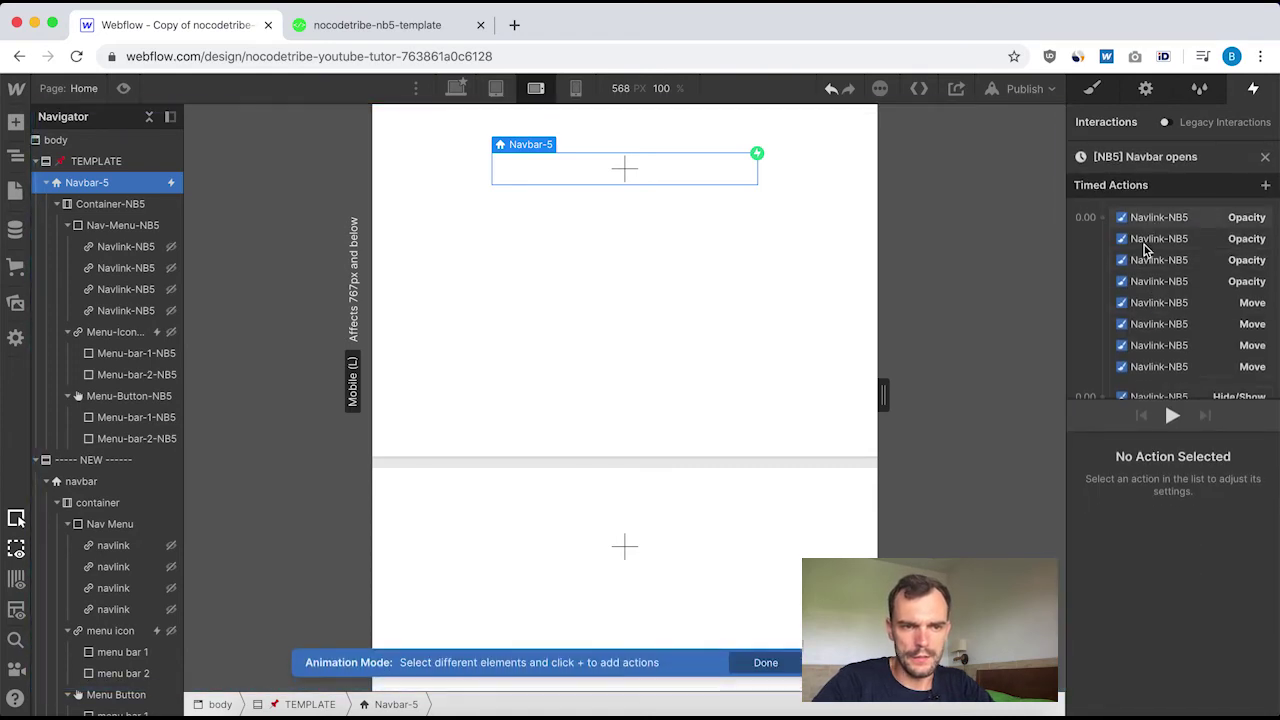
pyautogui.scroll(-5, 1165, 340)
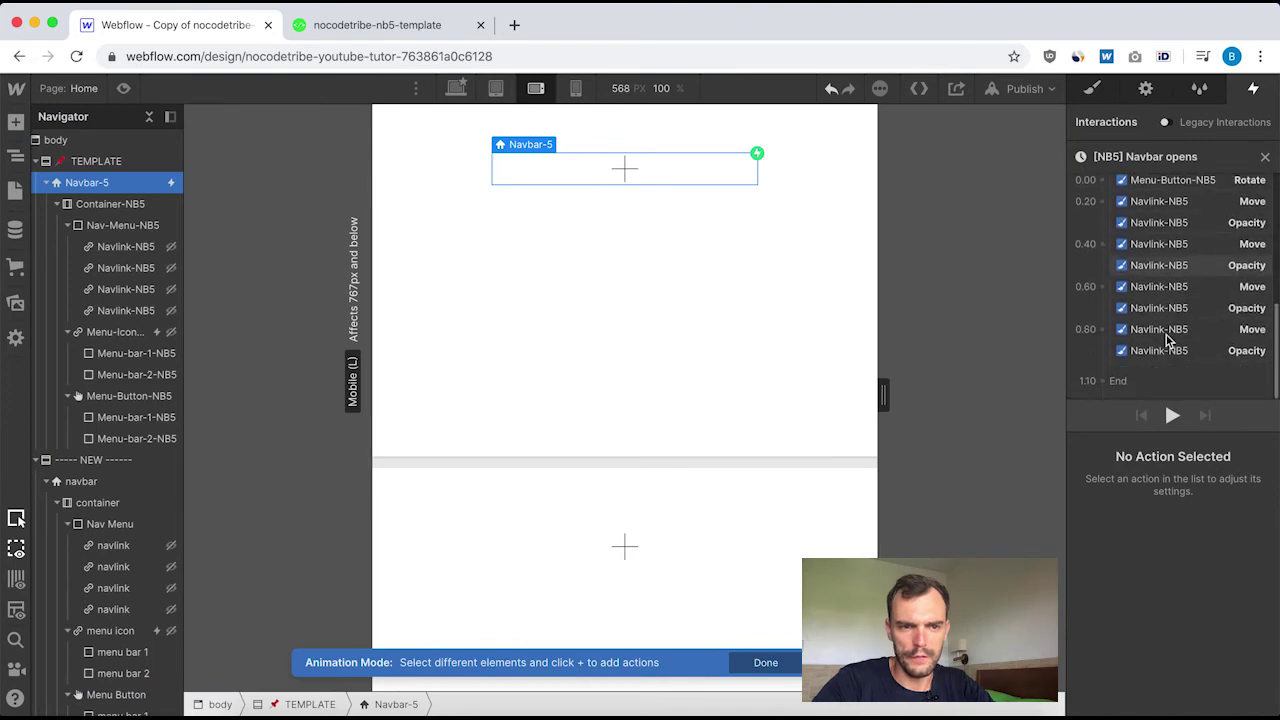
pyautogui.scroll(4, 1160, 260)
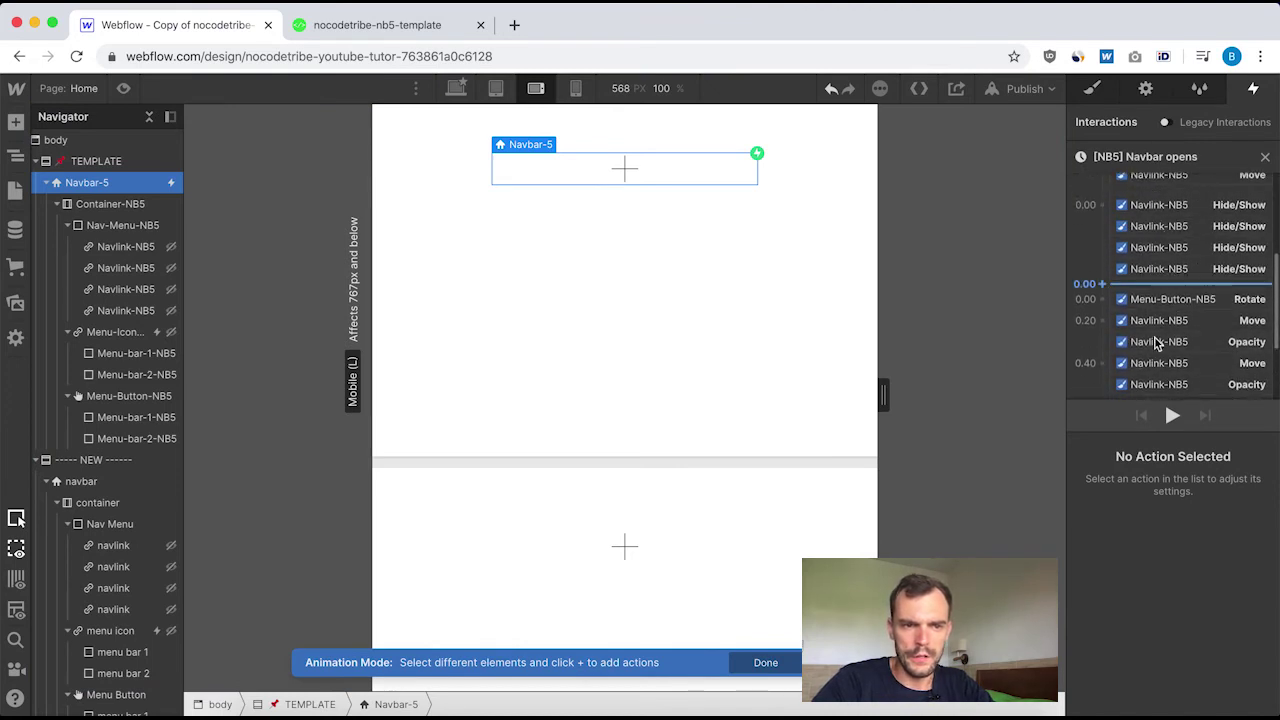
pyautogui.scroll(-2, 1158, 330)
pyautogui.scroll(2, 1157, 343)
pyautogui.scroll(5, 1157, 343)
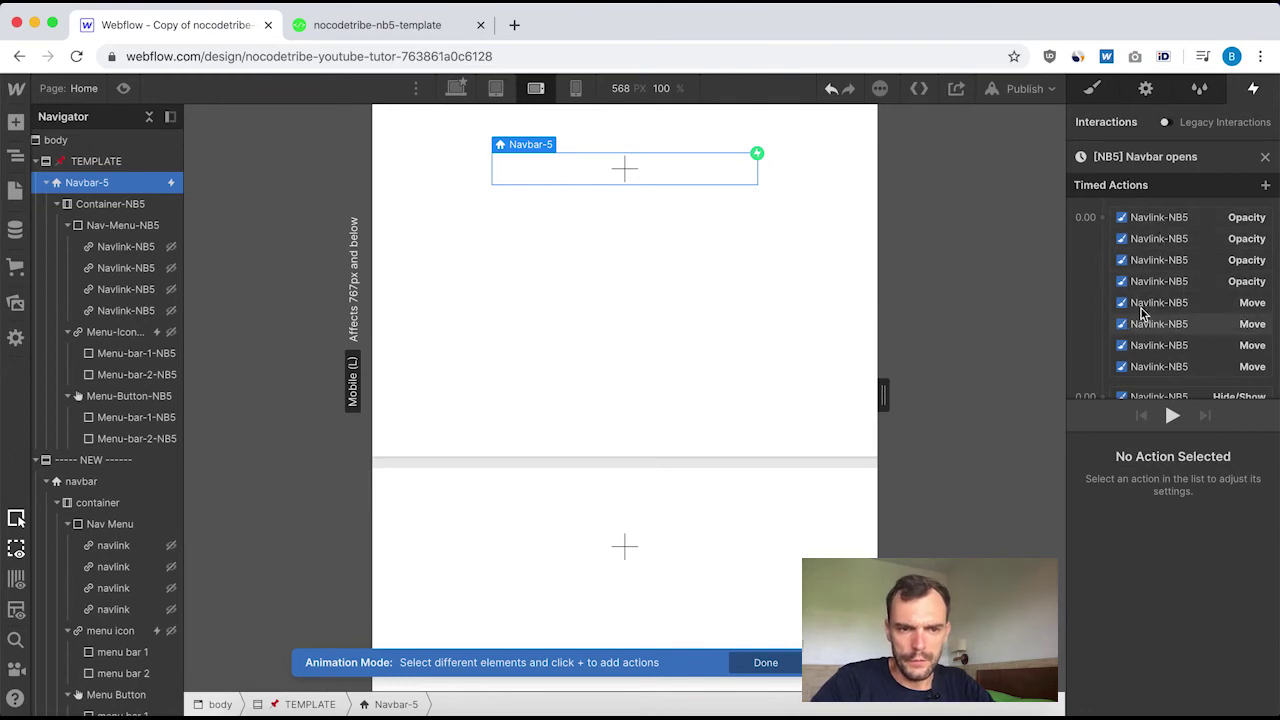
# Review the Navlink-NB5 opacity and move actions, including the 0s Linear Y -10px move.
pyautogui.click(1152, 222)
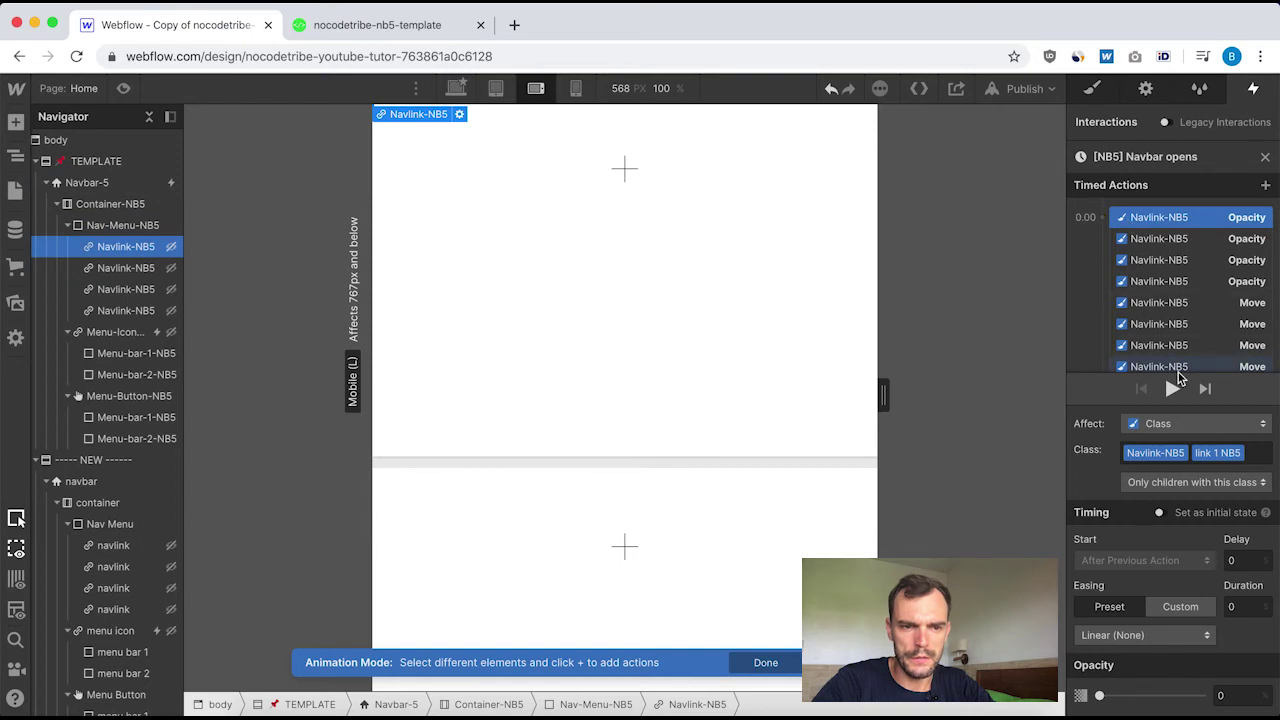
pyautogui.scroll(-1, 1203, 320)
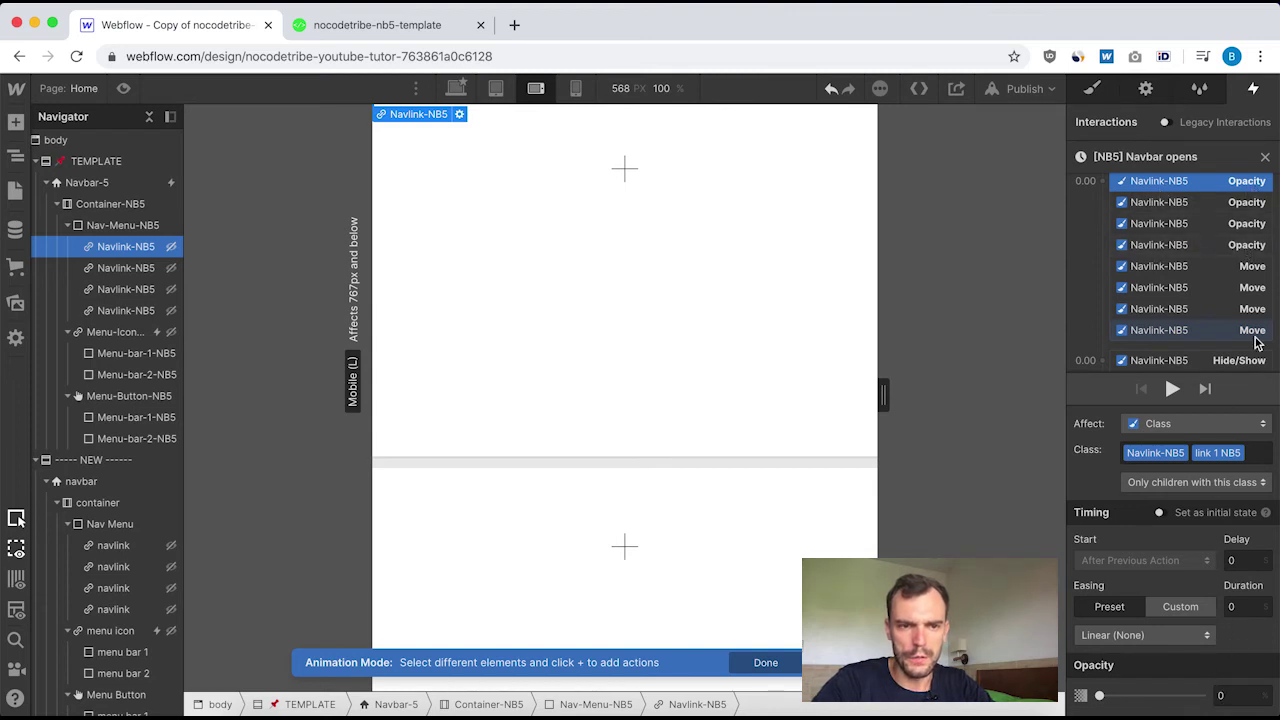
pyautogui.click(1160, 202)
pyautogui.click(1160, 223)
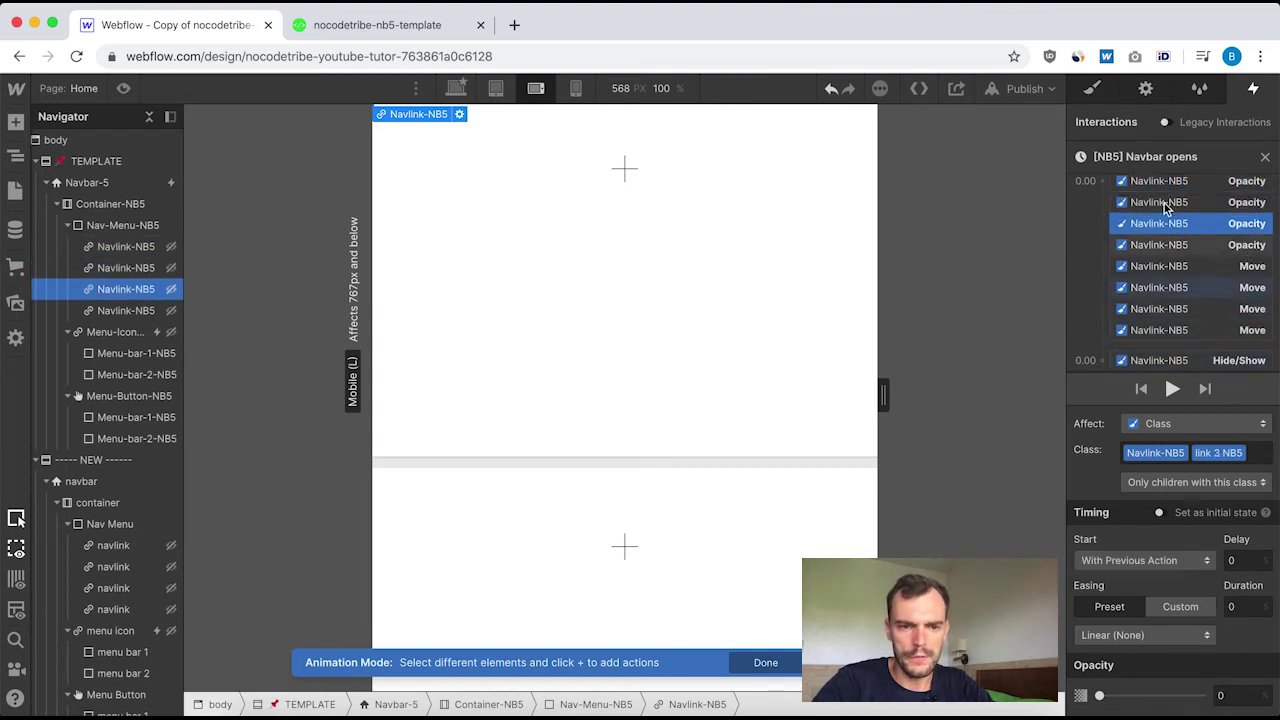
pyautogui.scroll(-2, 1174, 232)
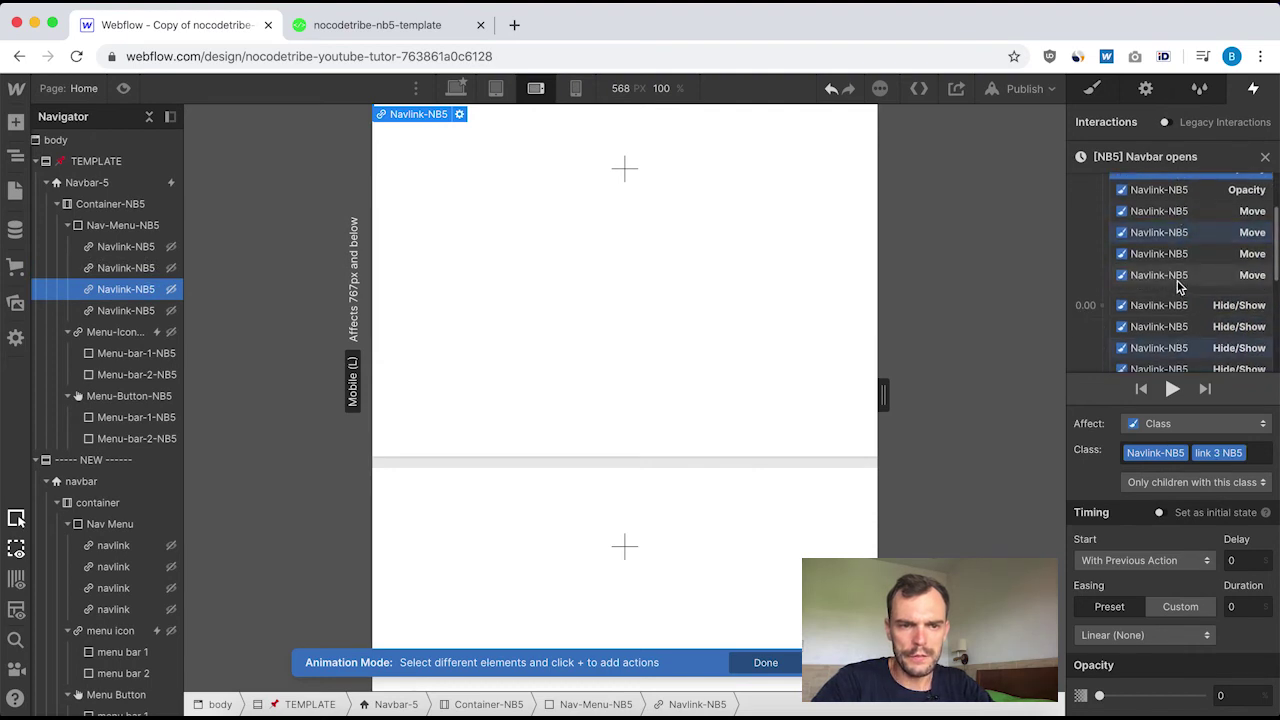
pyautogui.click(1160, 211)
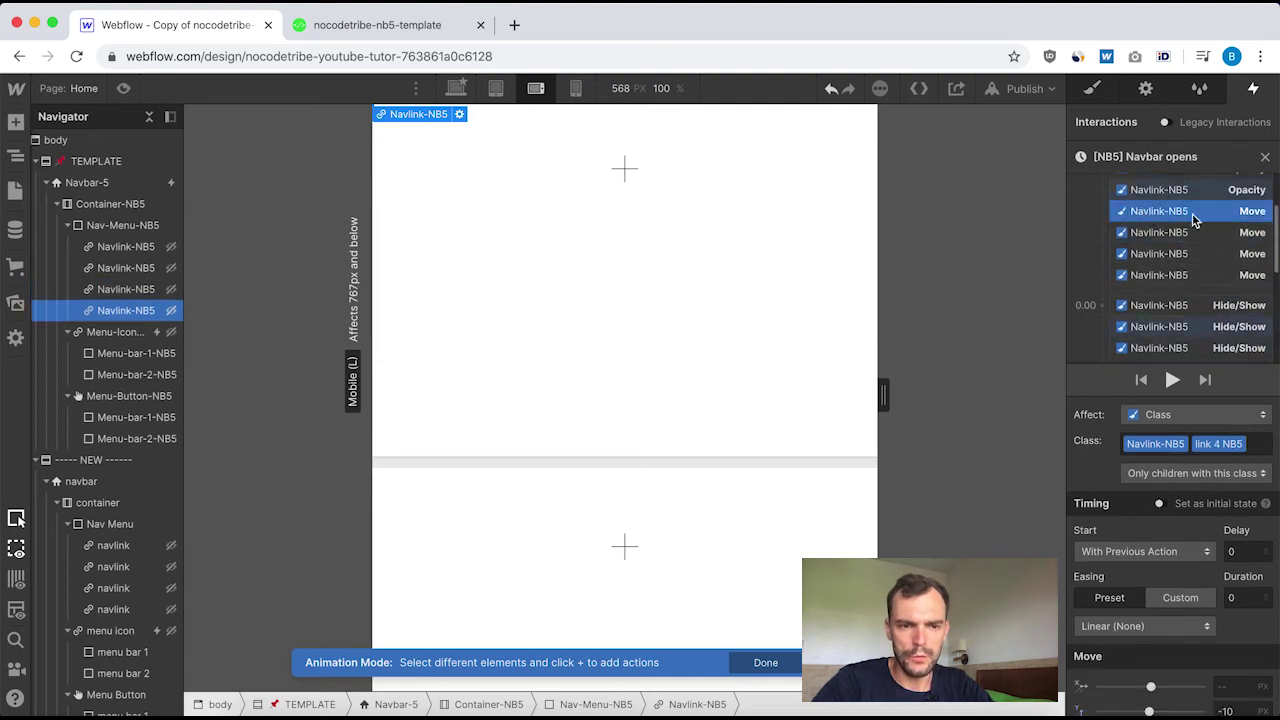
pyautogui.scroll(-1, 1207, 645)
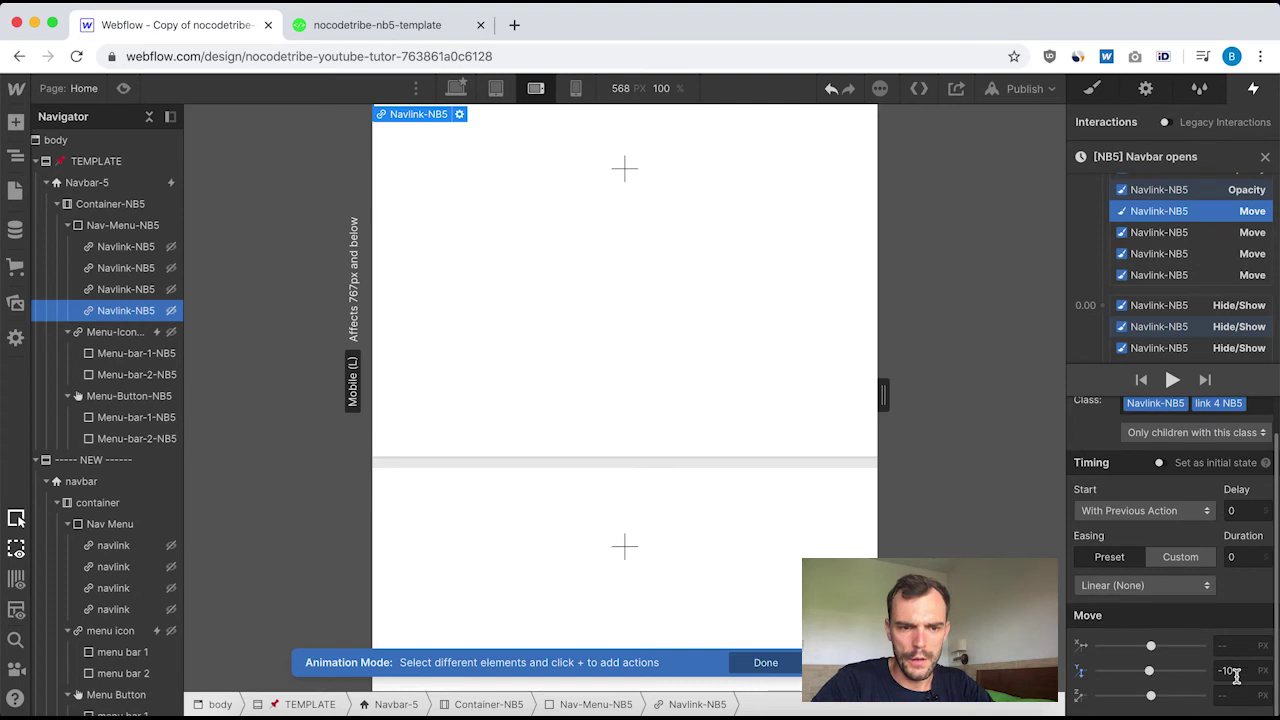
pyautogui.click(1192, 234)
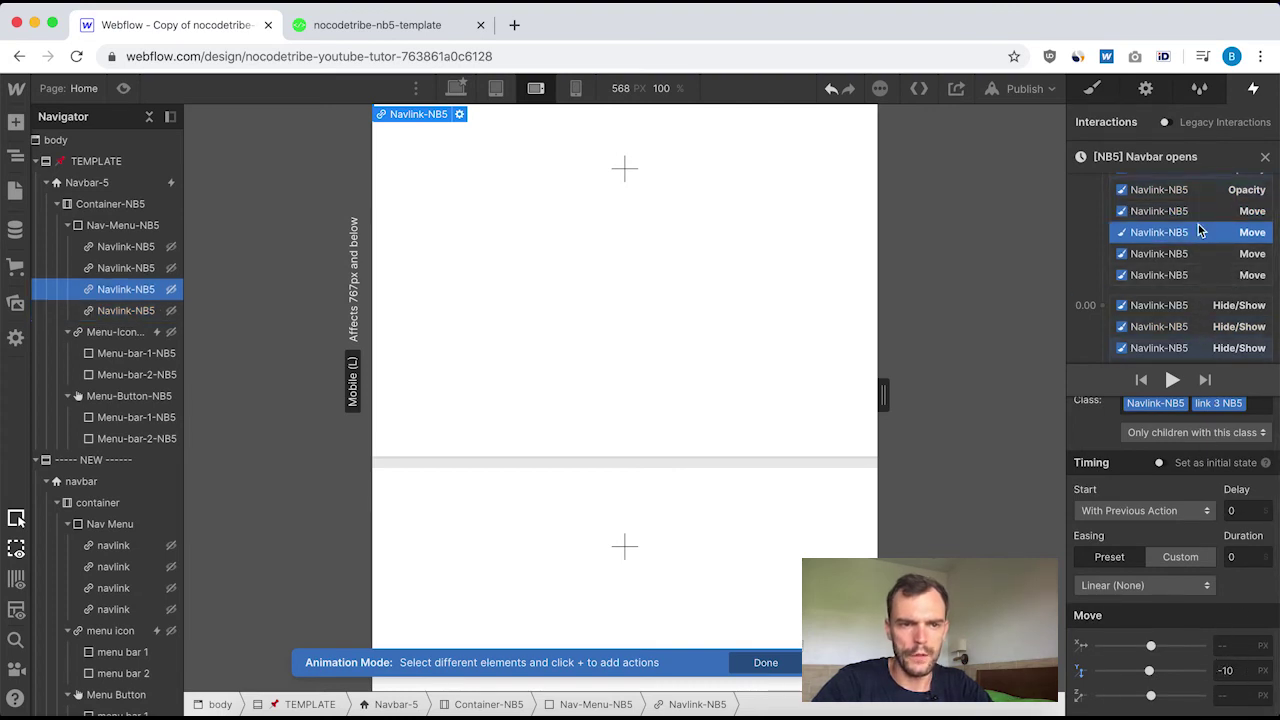
pyautogui.scroll(3, 1190, 255)
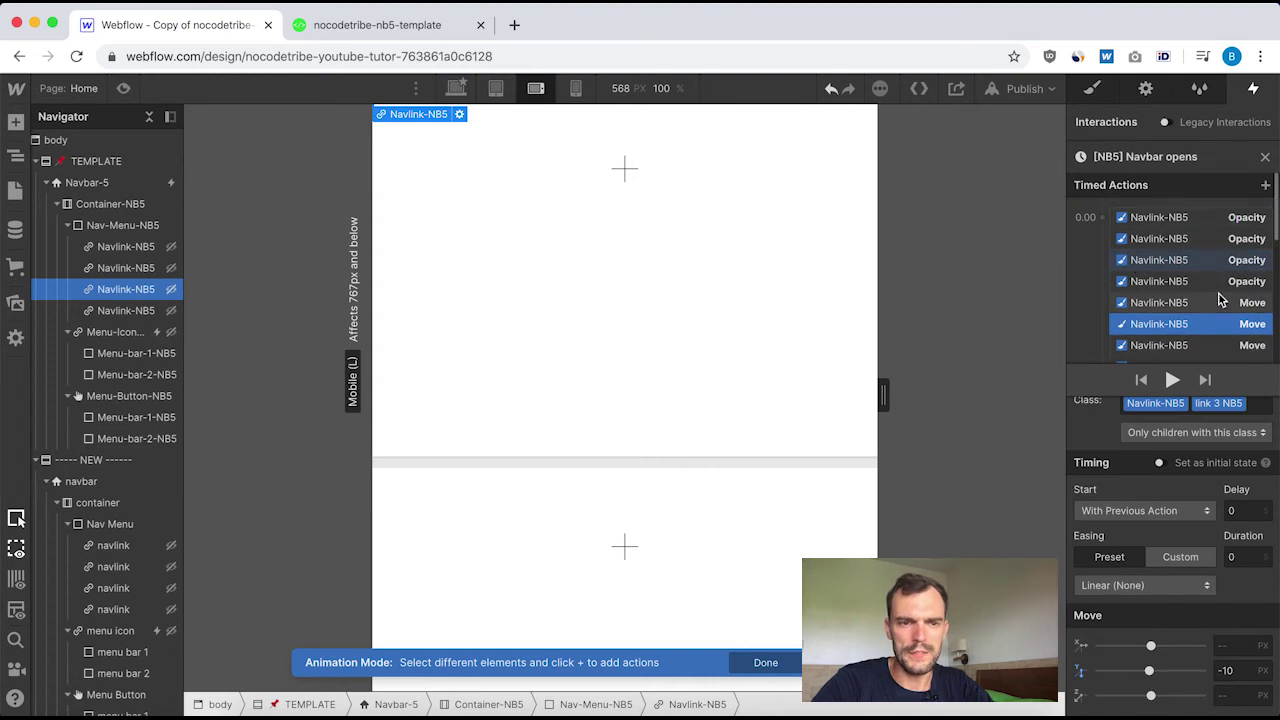
pyautogui.scroll(-2, 1226, 260)
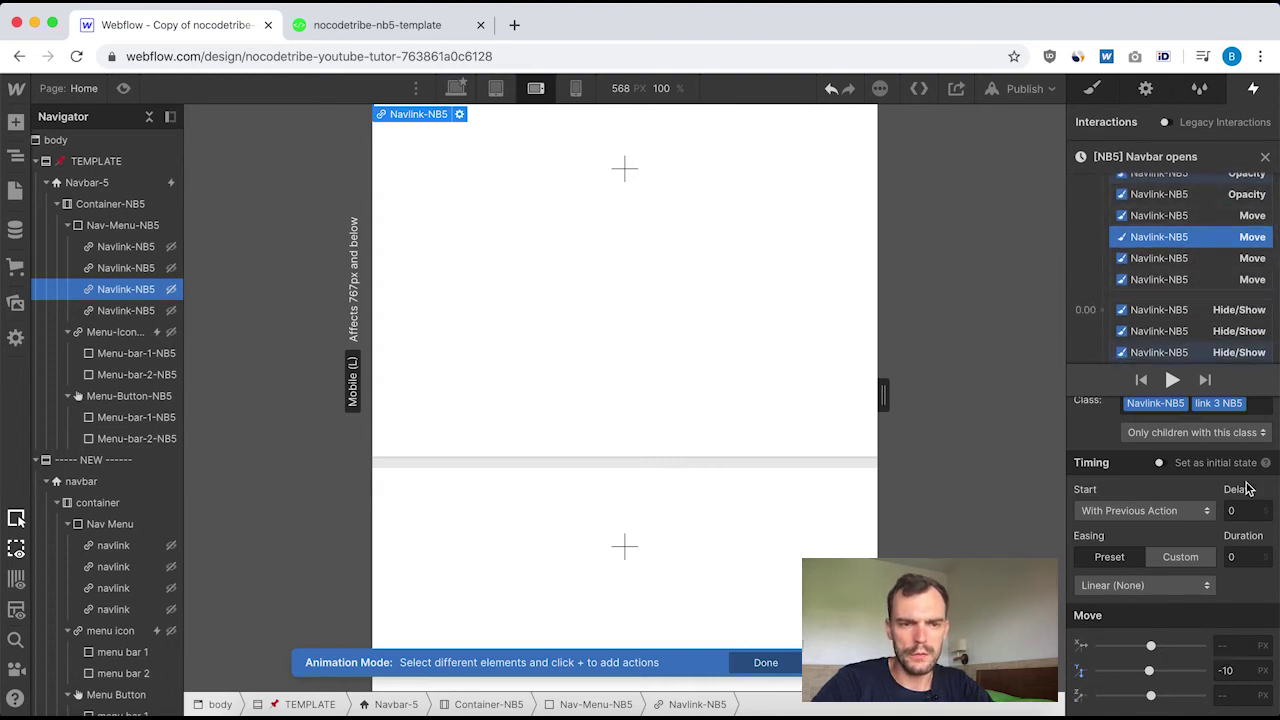
pyautogui.scroll(2, 1173, 242)
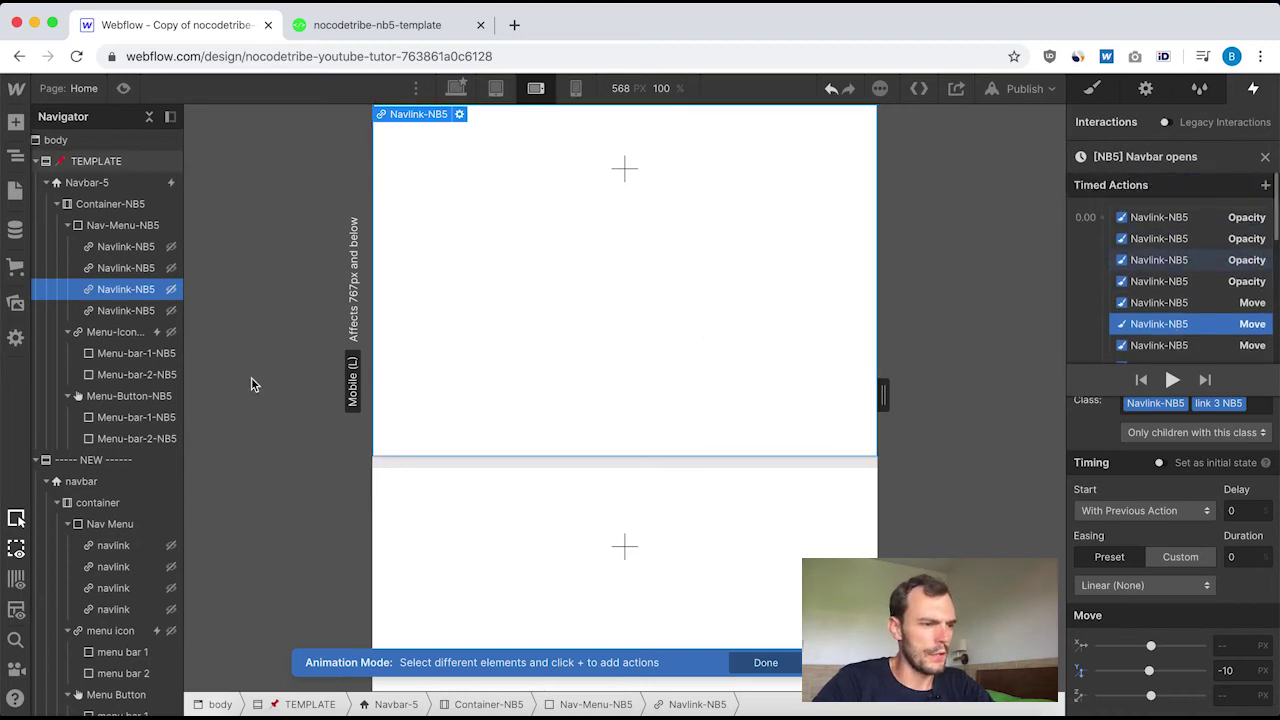
pyautogui.click(84, 486)
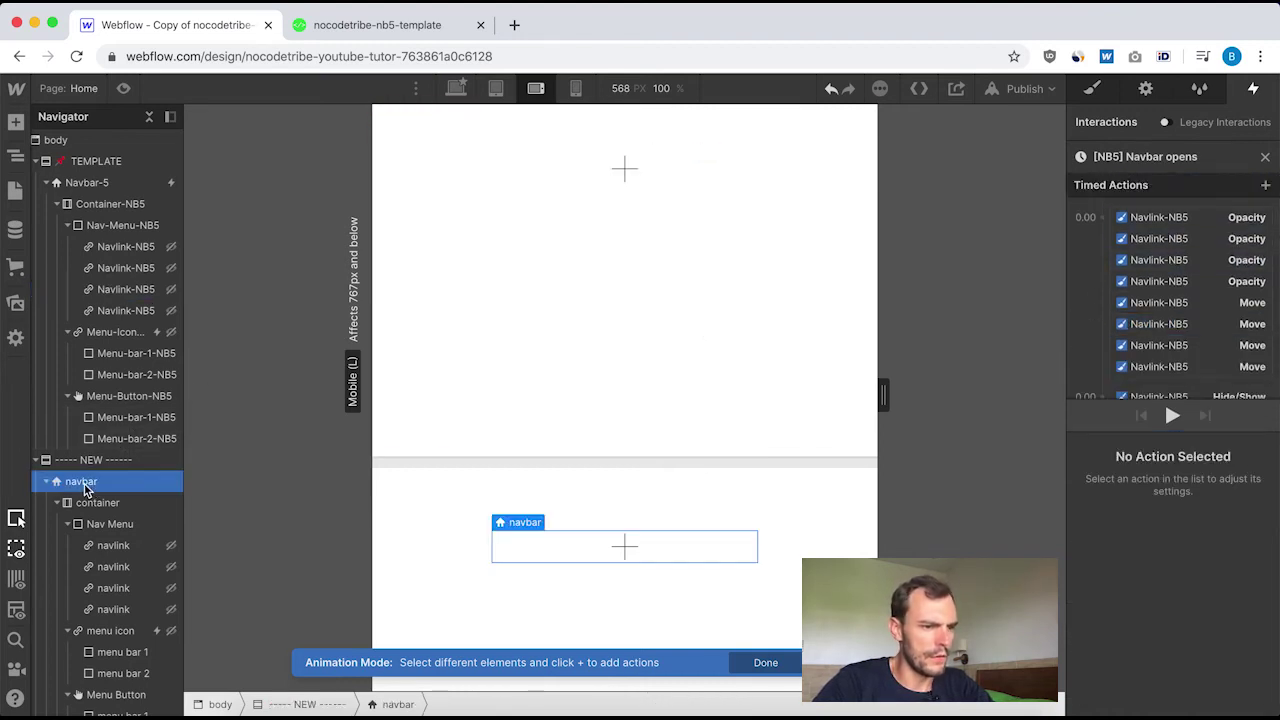
# Close the animation editor and show the new navbar's empty element trigger list.
pyautogui.click(1265, 160)
pyautogui.click(108, 524)
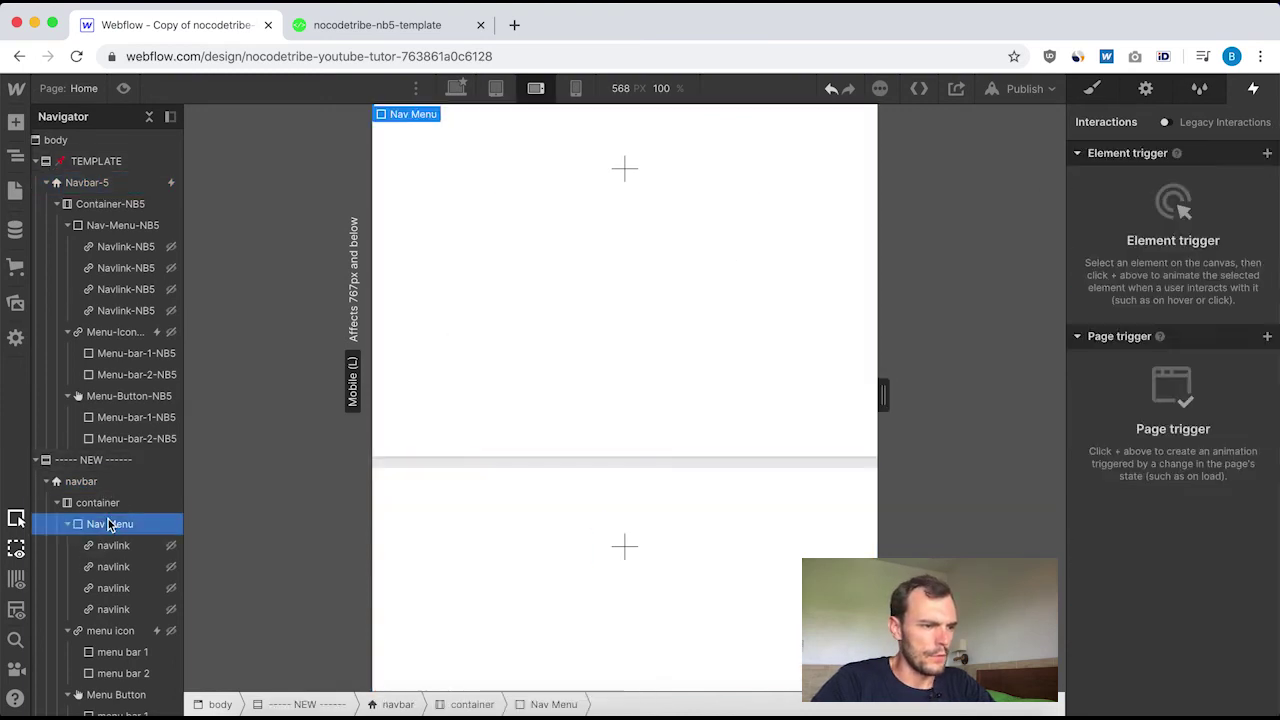
pyautogui.click(1267, 155)
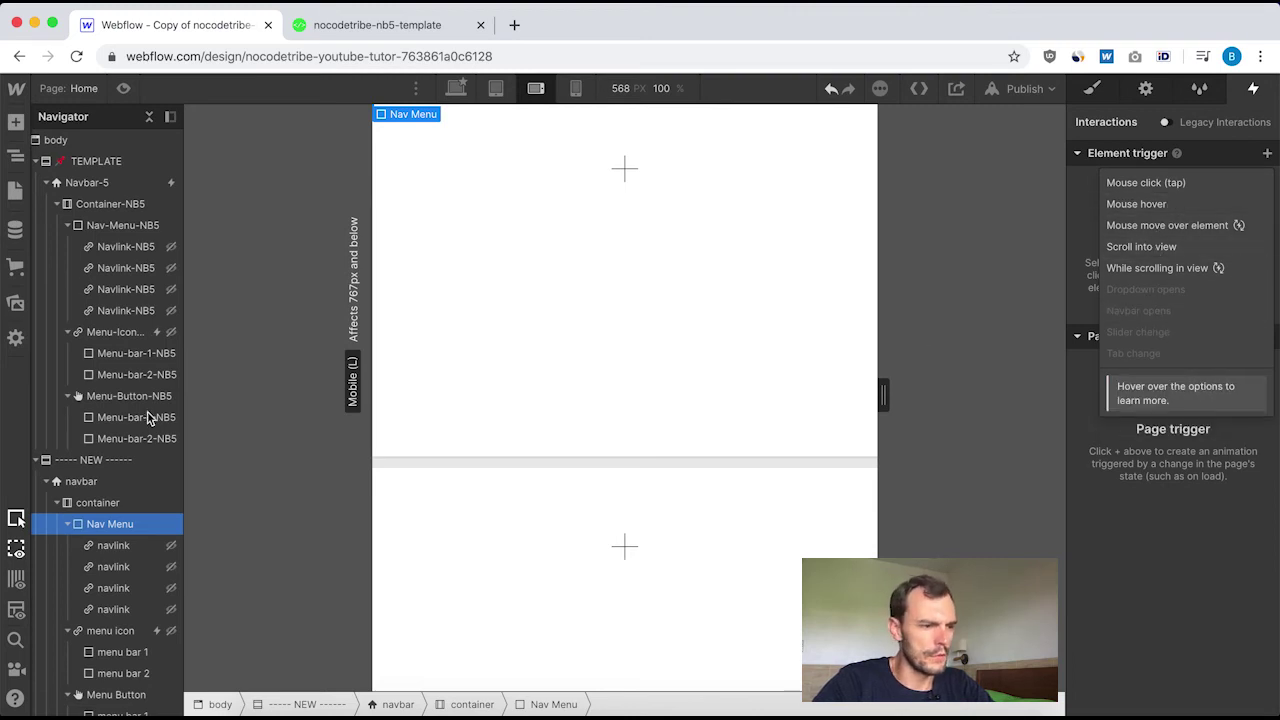
pyautogui.click(84, 483)
pyautogui.click(80, 482)
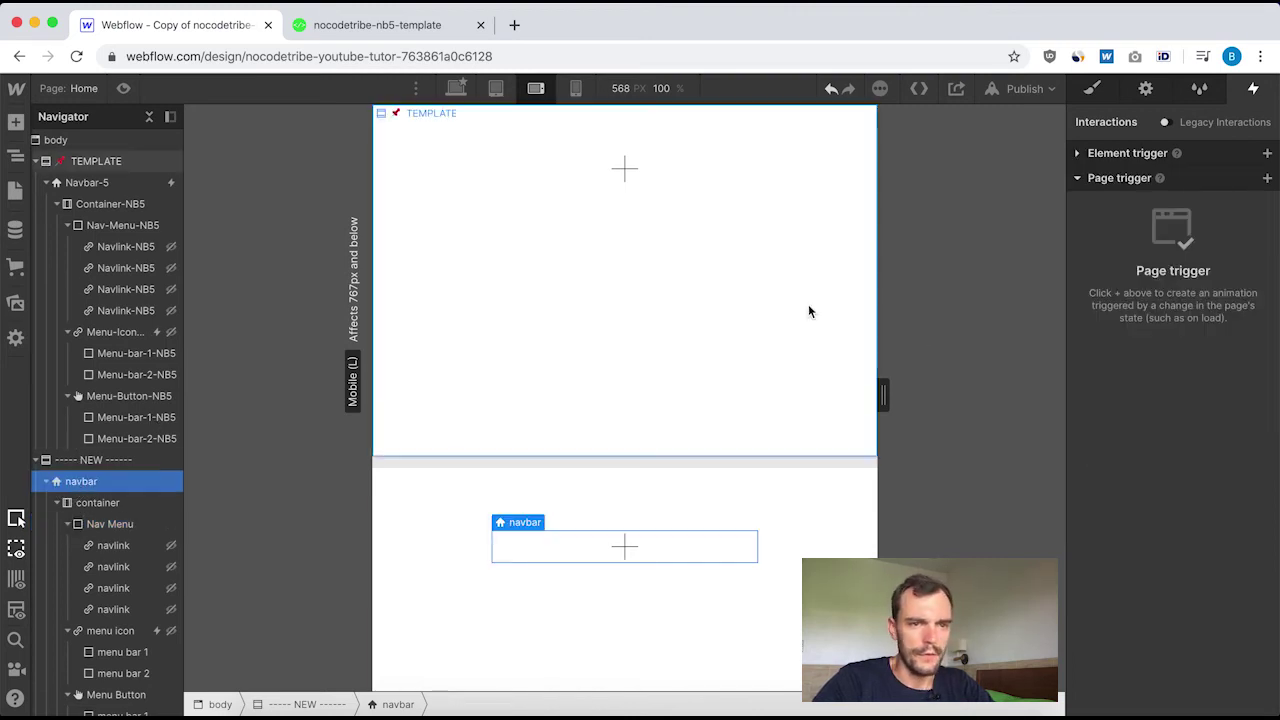
pyautogui.click(1077, 155)
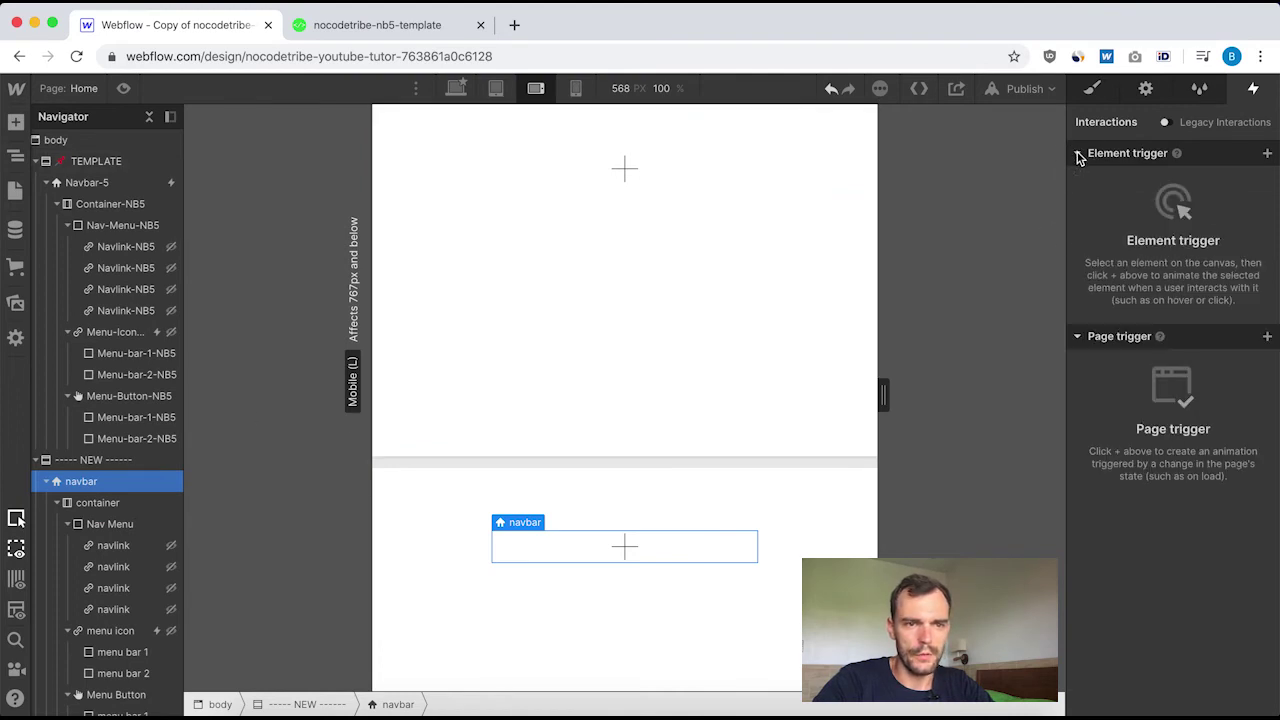
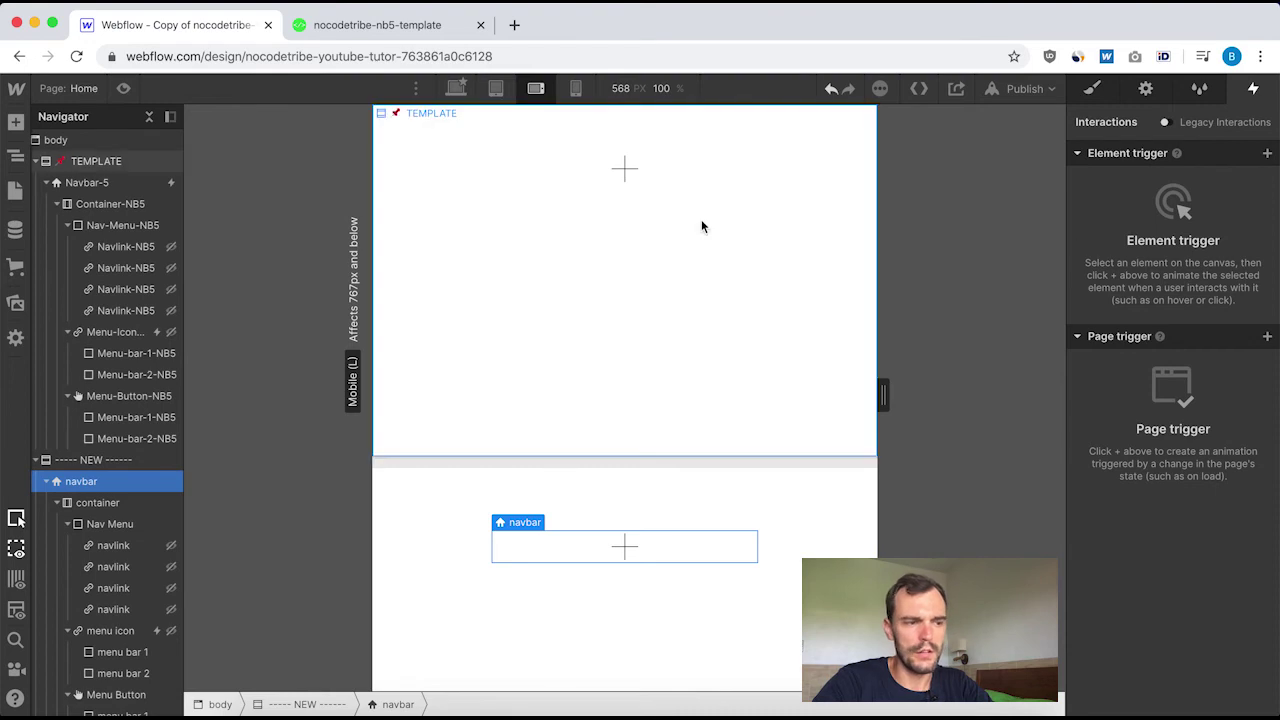
# Add a Navbar opens trigger so that the menu opening starts an animation.
pyautogui.click(1267, 155)
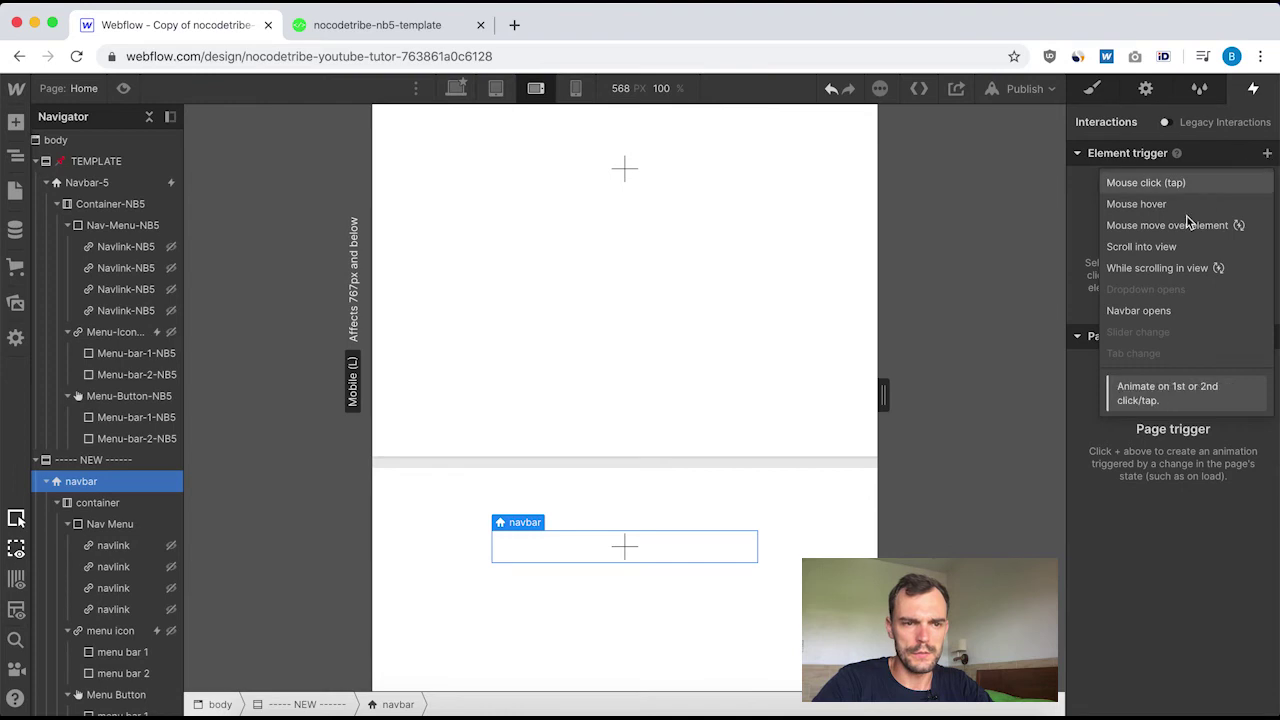
pyautogui.click(1150, 312)
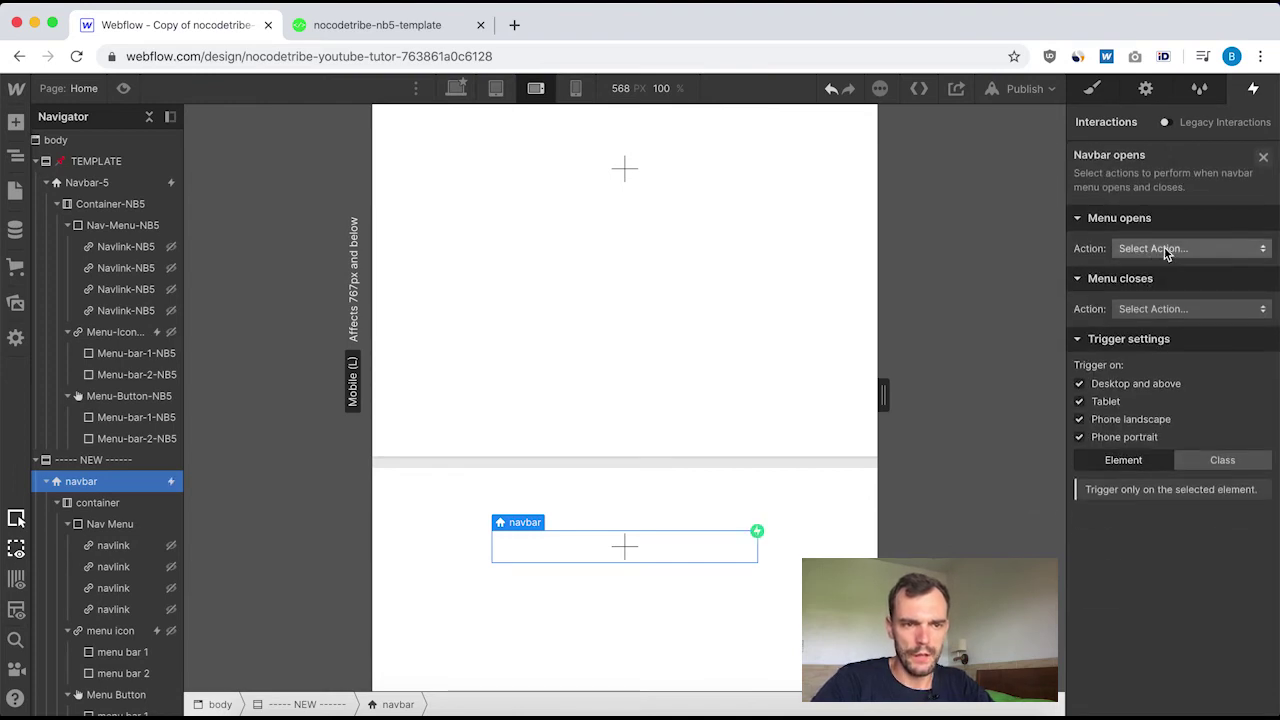
pyautogui.click(1186, 249)
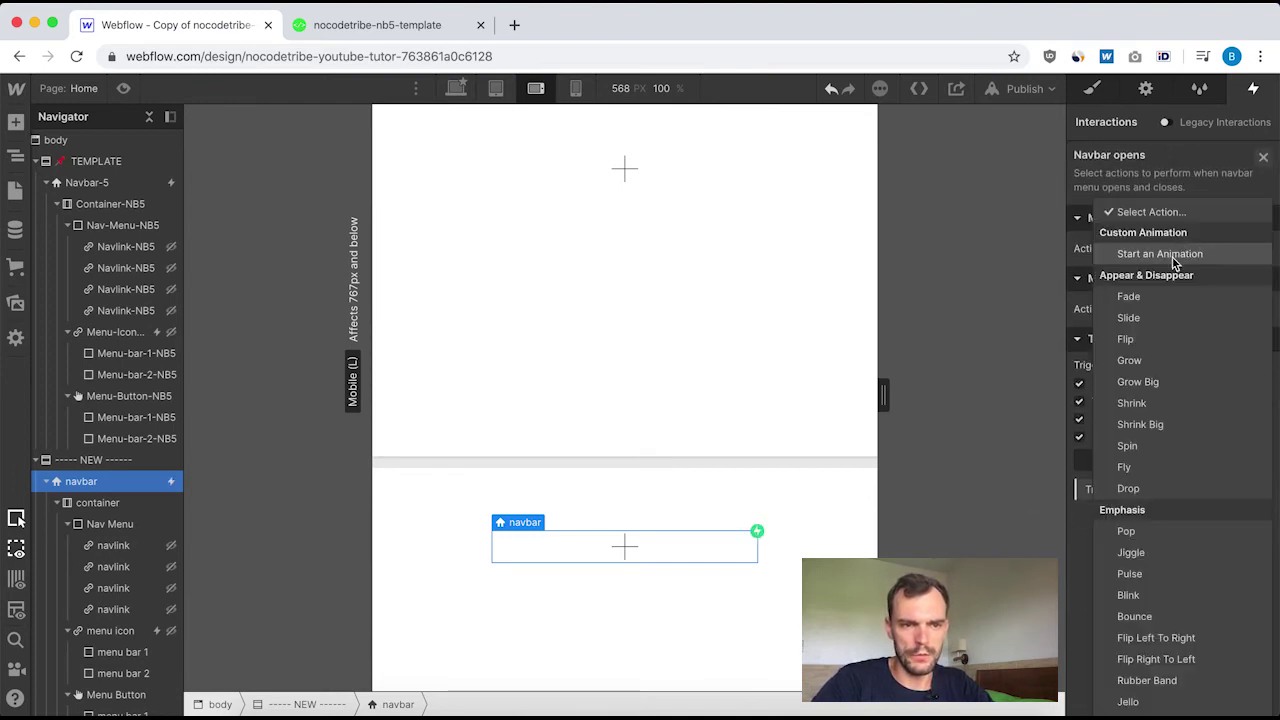
pyautogui.click(1167, 256)
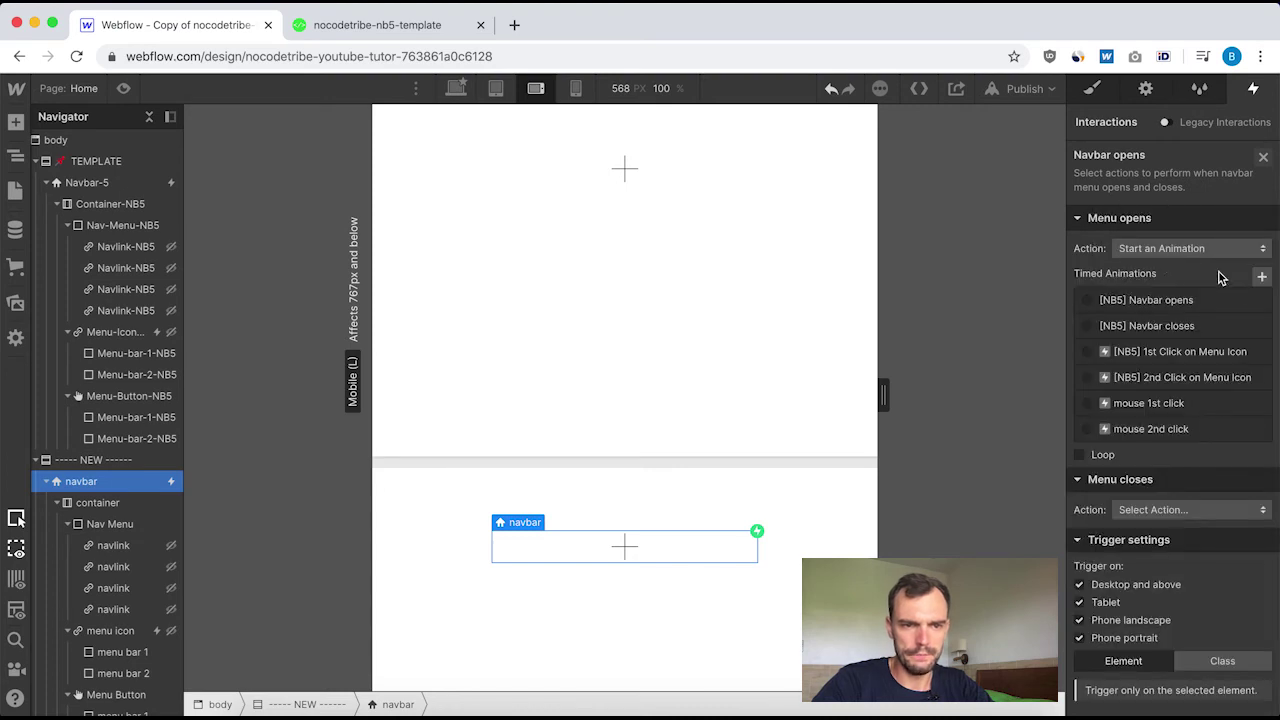
# Create a new timed animation named 'menu opens' and select the first navlink.
pyautogui.click(1263, 279)
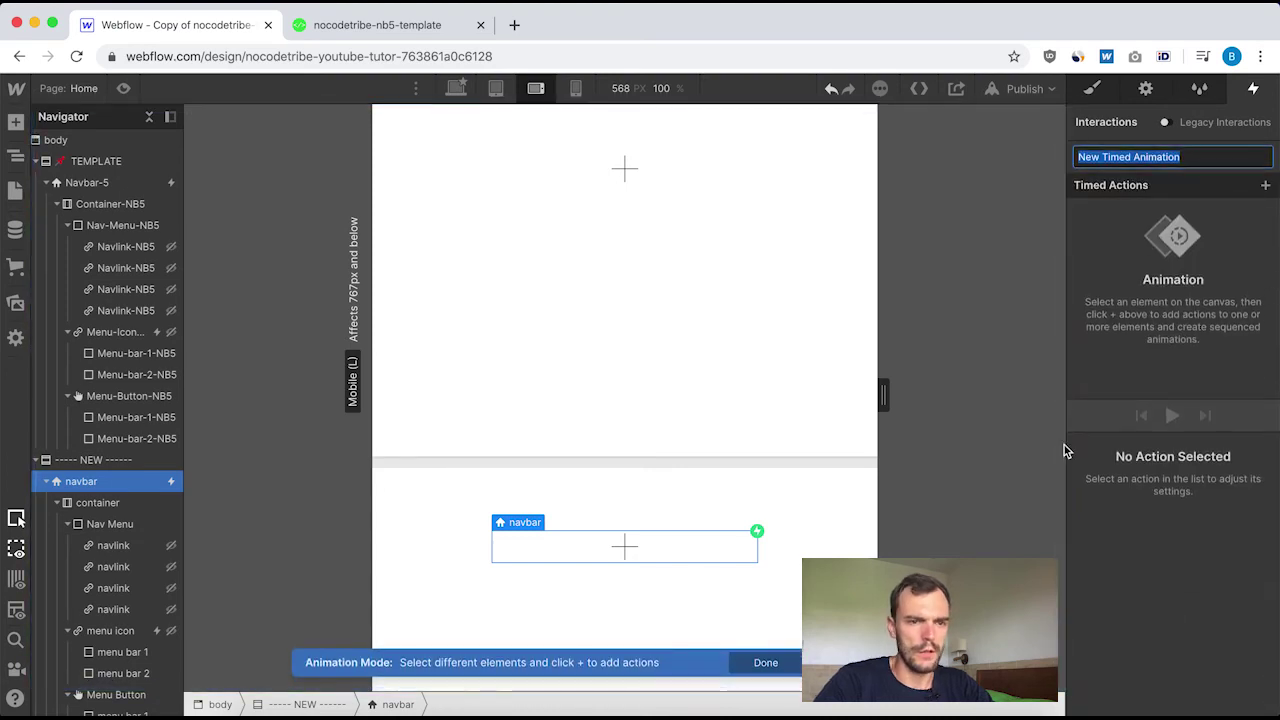
pyautogui.write('menu opens')
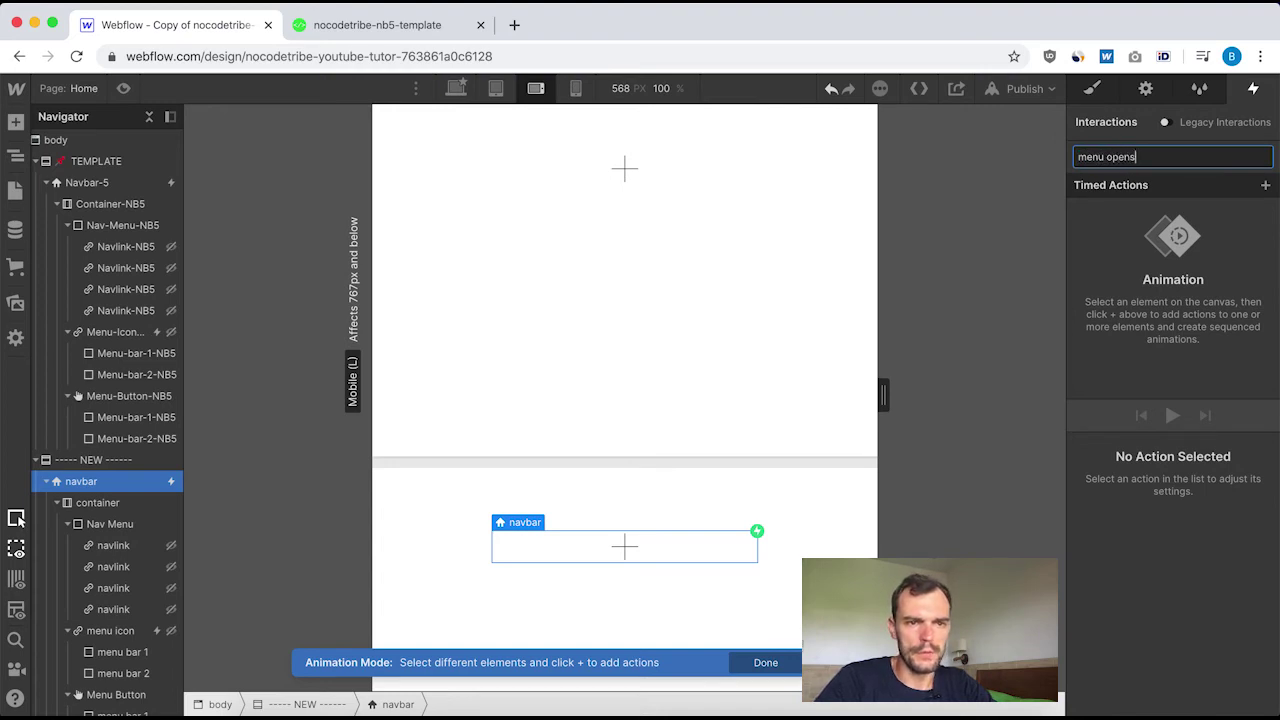
pyautogui.press('Return')
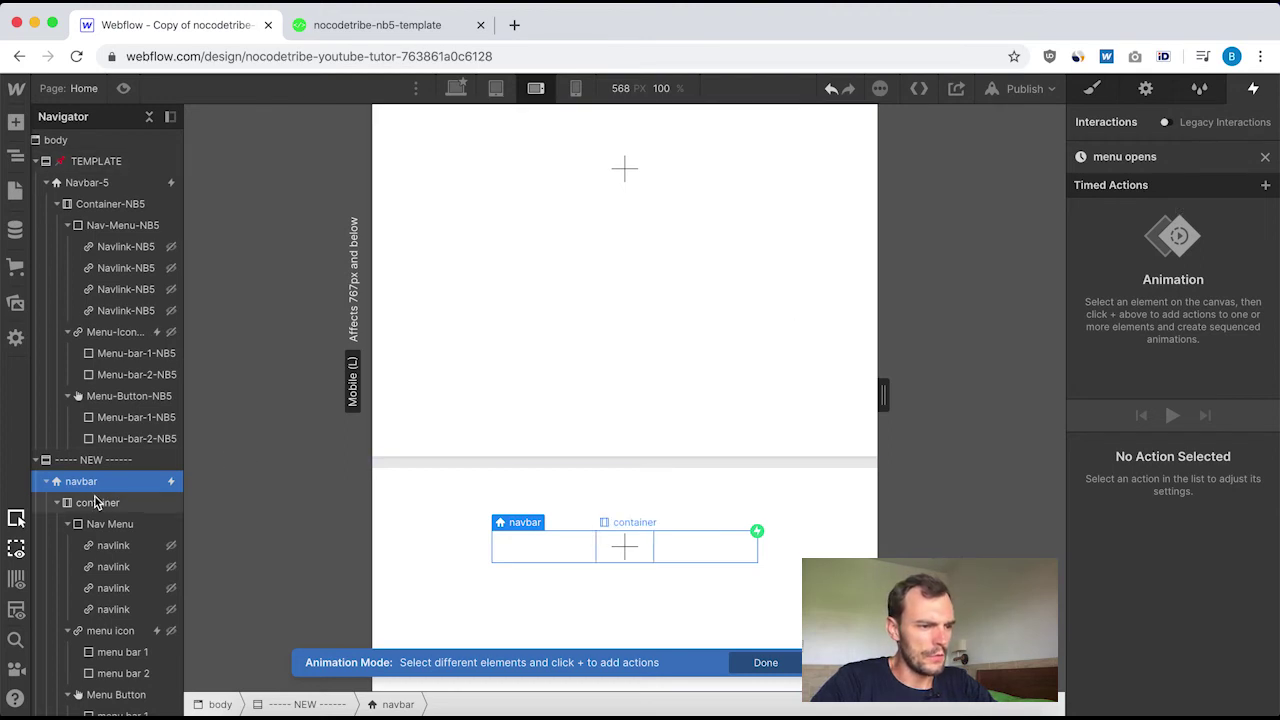
pyautogui.click(108, 547)
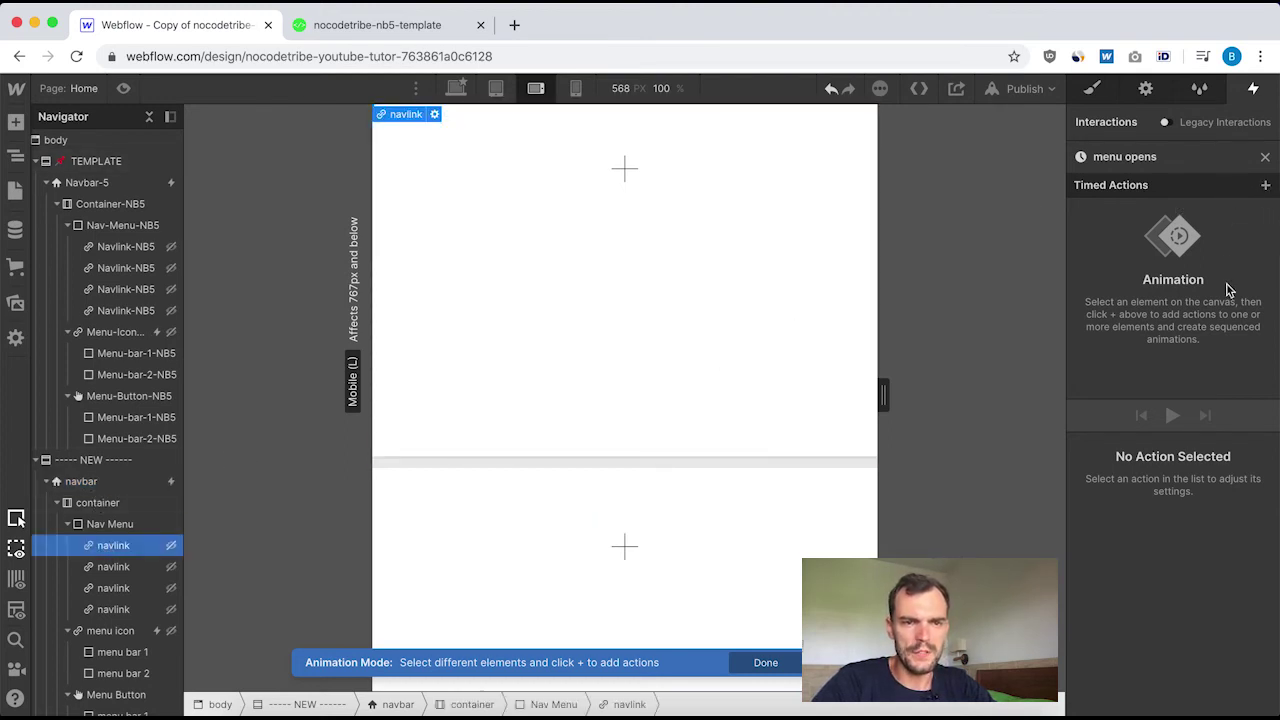
# Add instant 0% opacity actions at 0.00 for the first and second navlinks.
pyautogui.click(1266, 186)
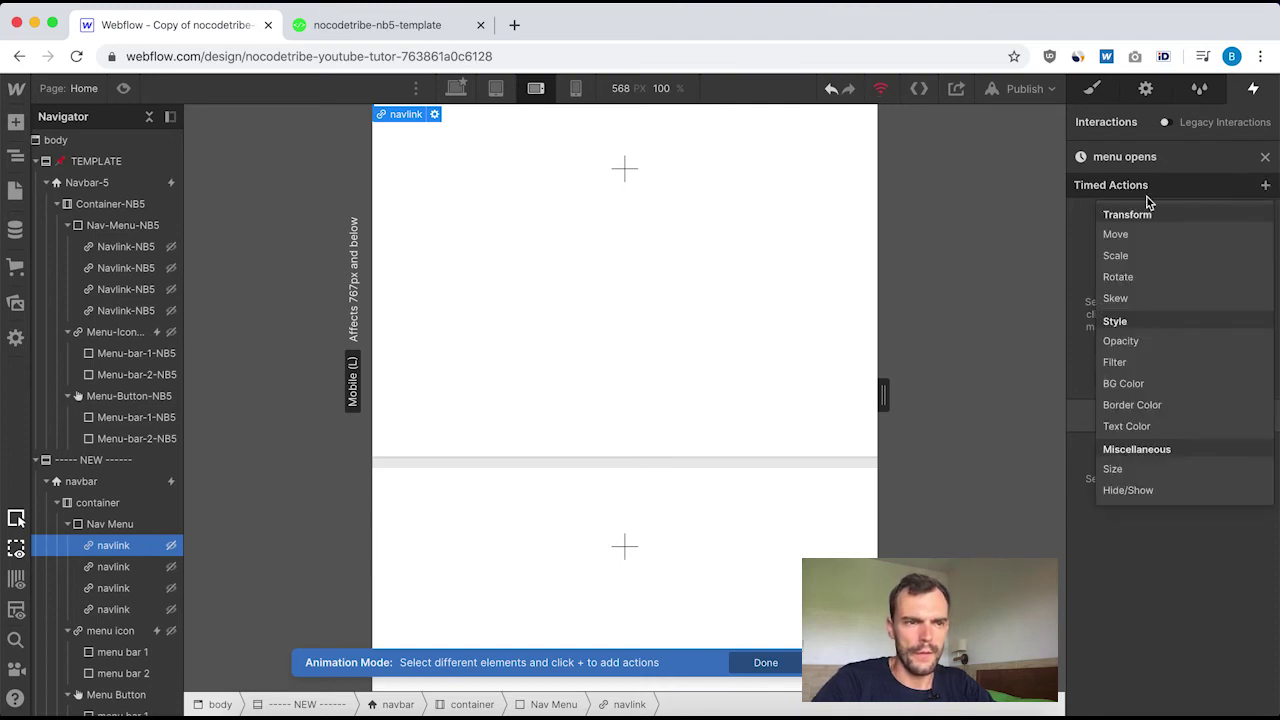
pyautogui.click(1120, 341)
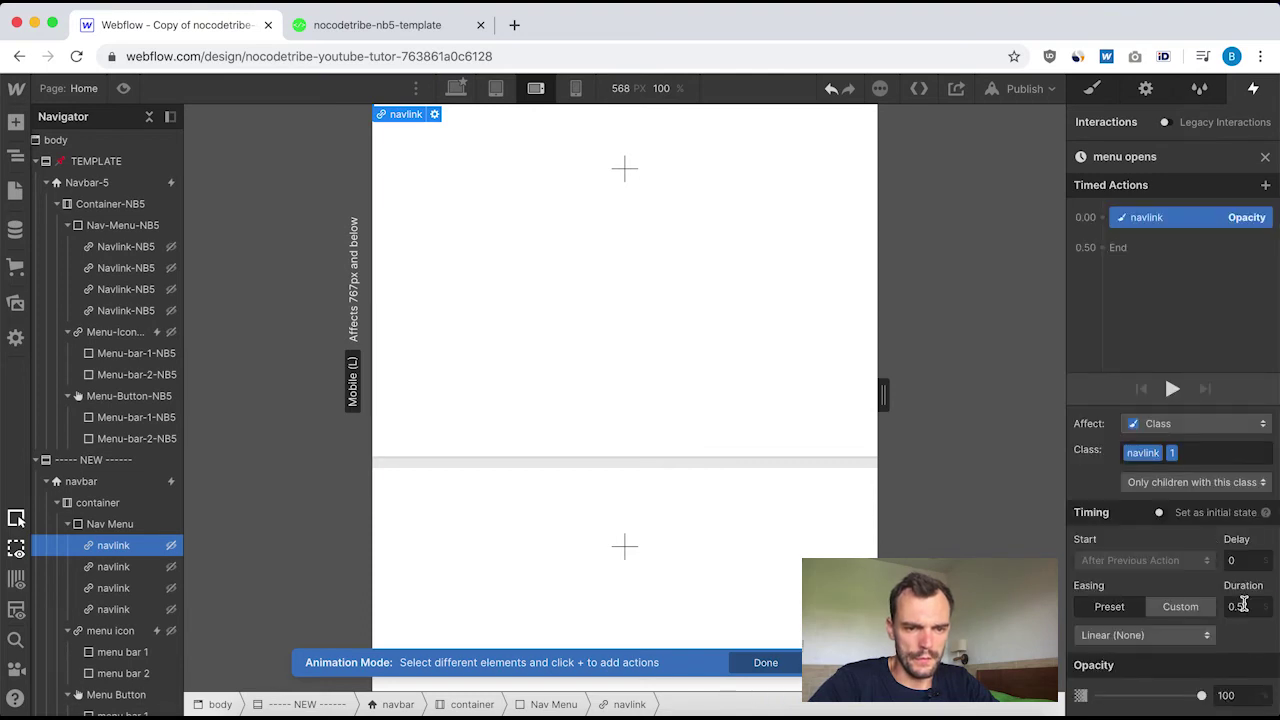
pyautogui.click(1243, 604)
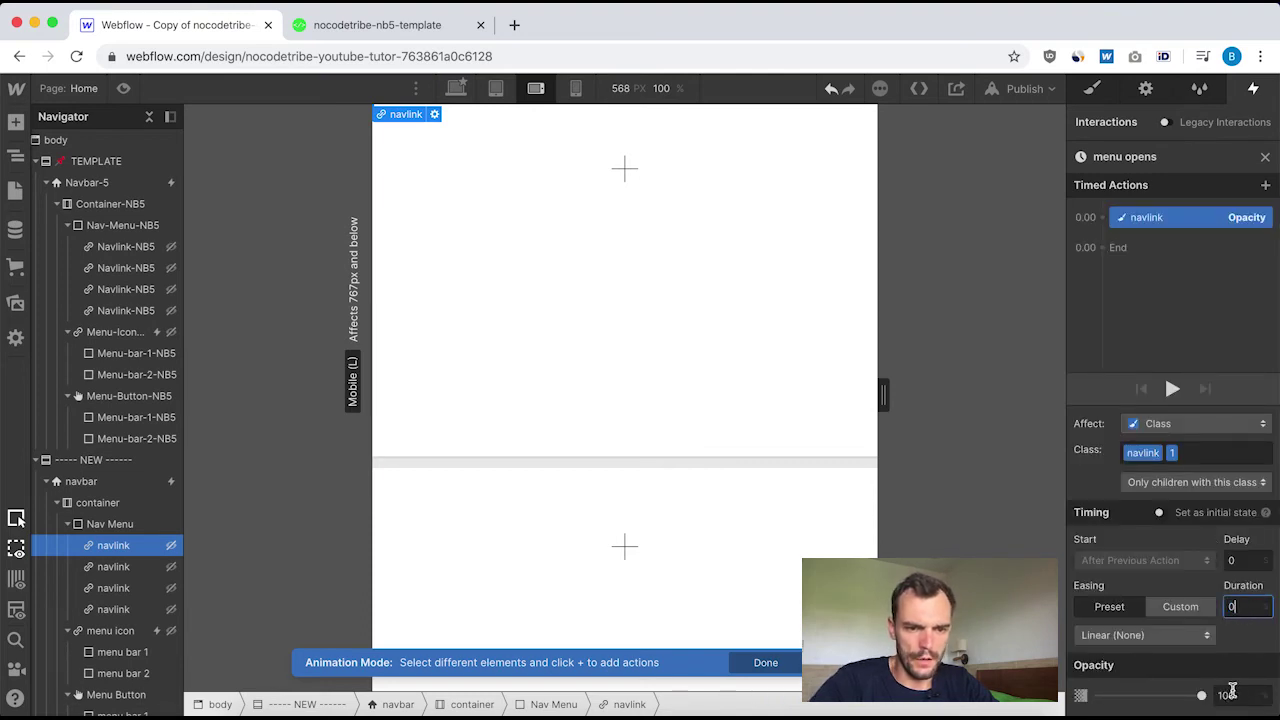
pyautogui.click(1236, 694)
pyautogui.write('0')
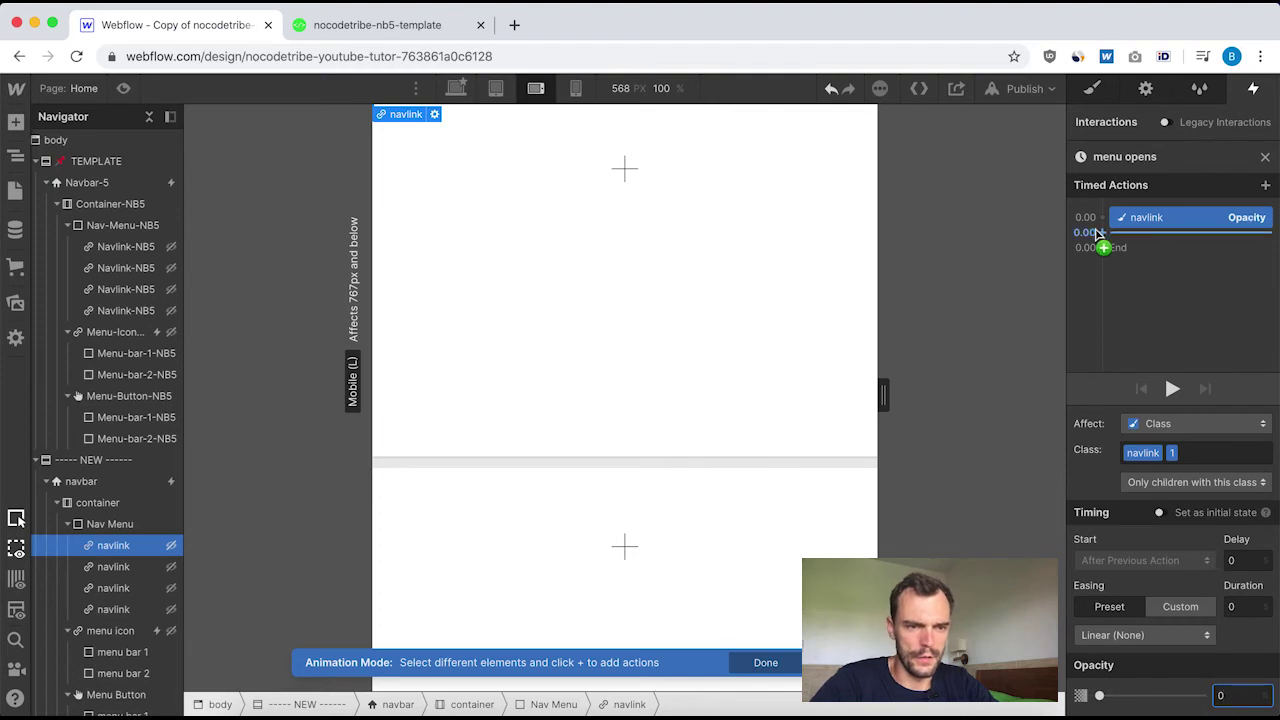
pyautogui.click(118, 566)
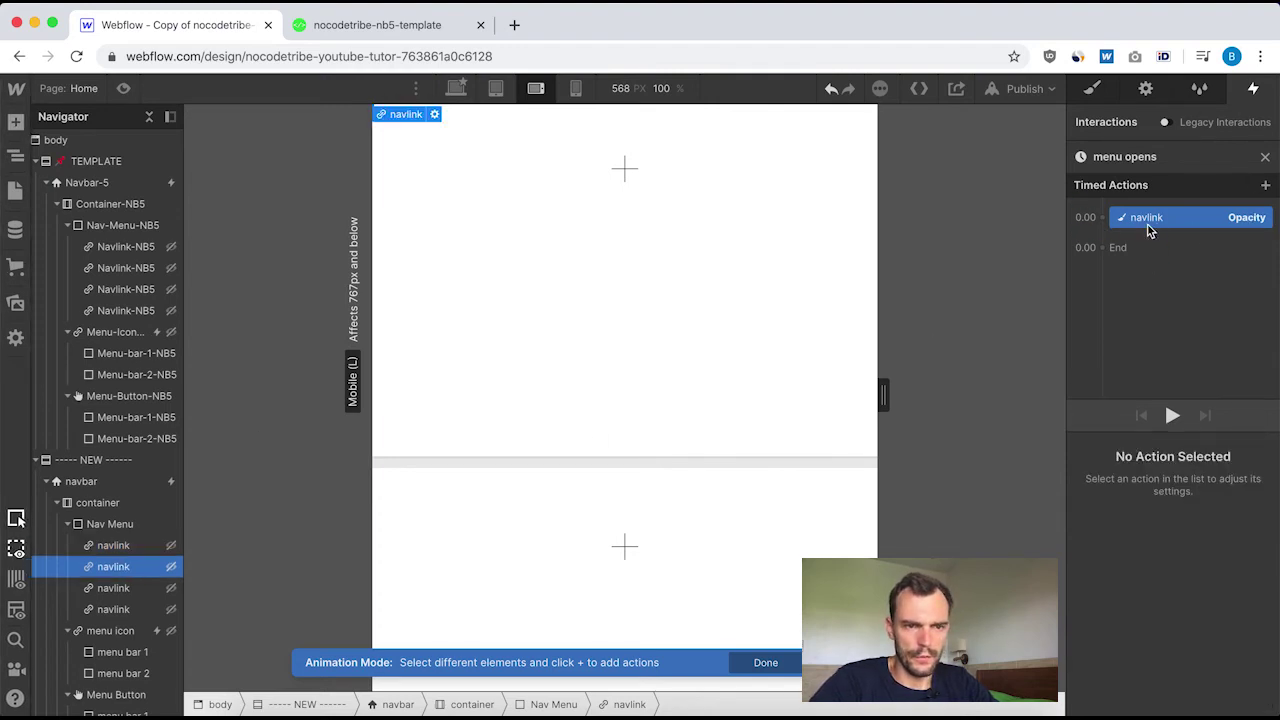
pyautogui.click(1105, 219)
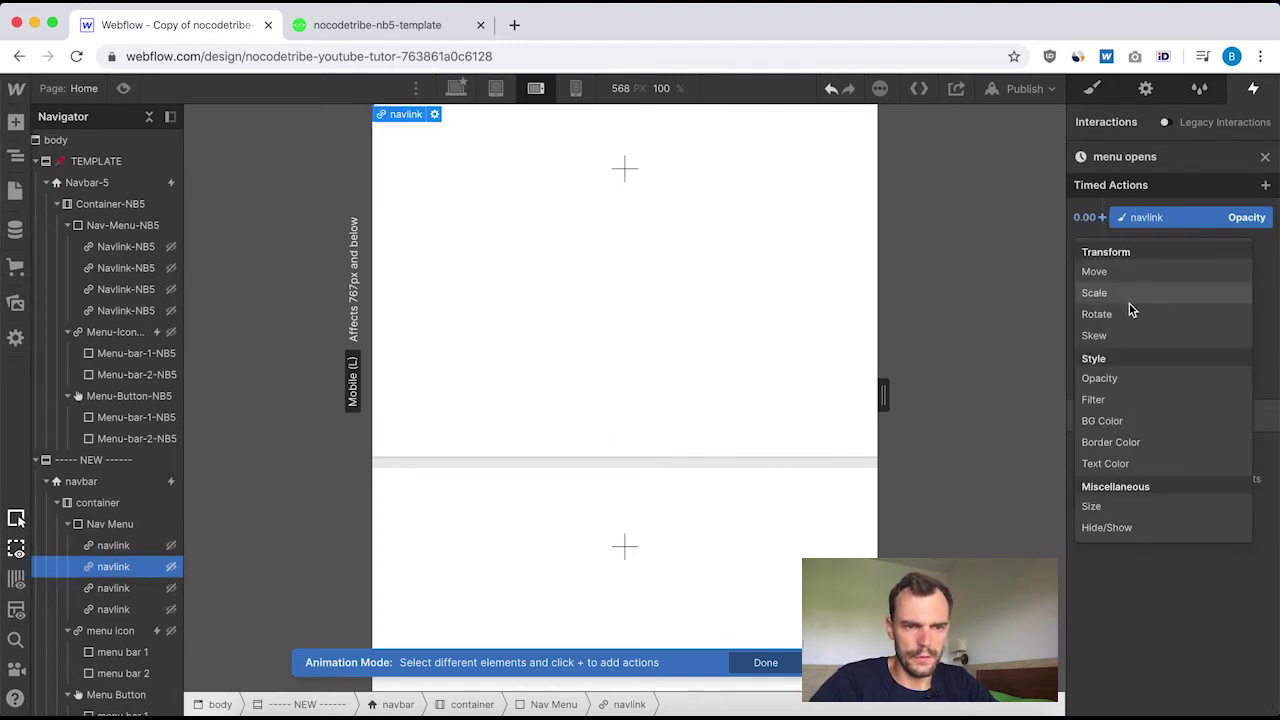
pyautogui.click(1137, 386)
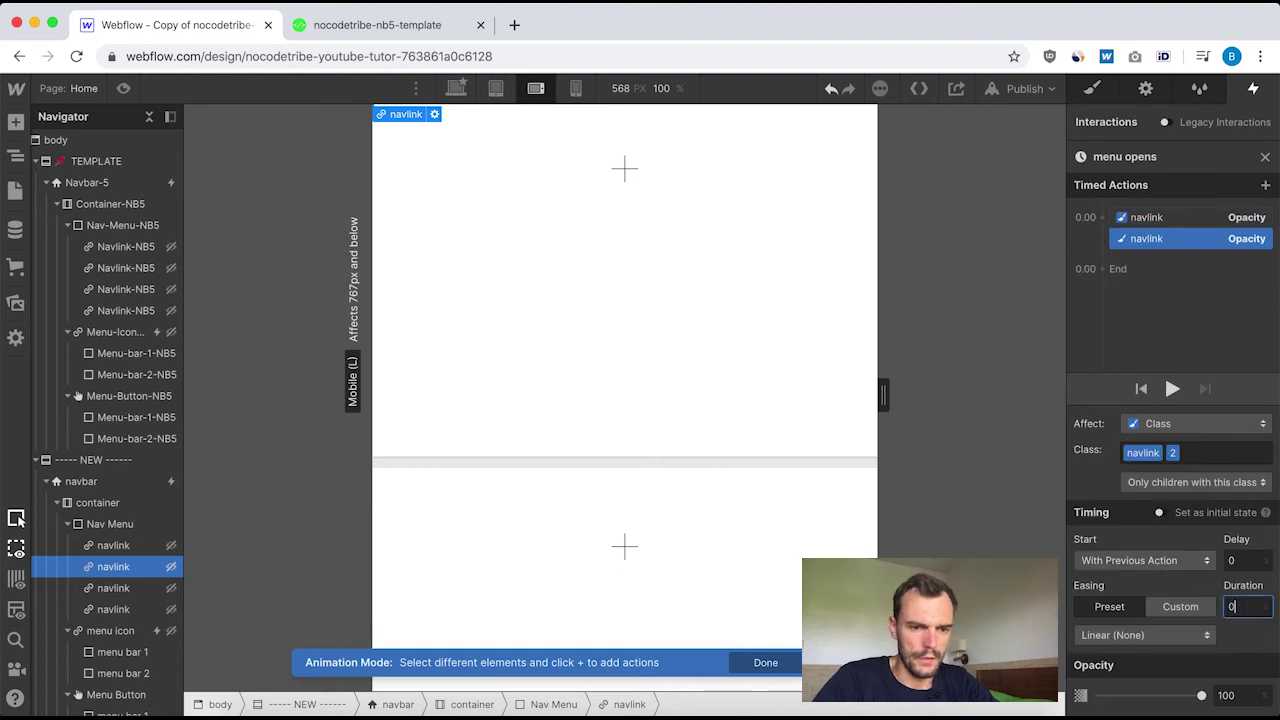
pyautogui.click(1240, 692)
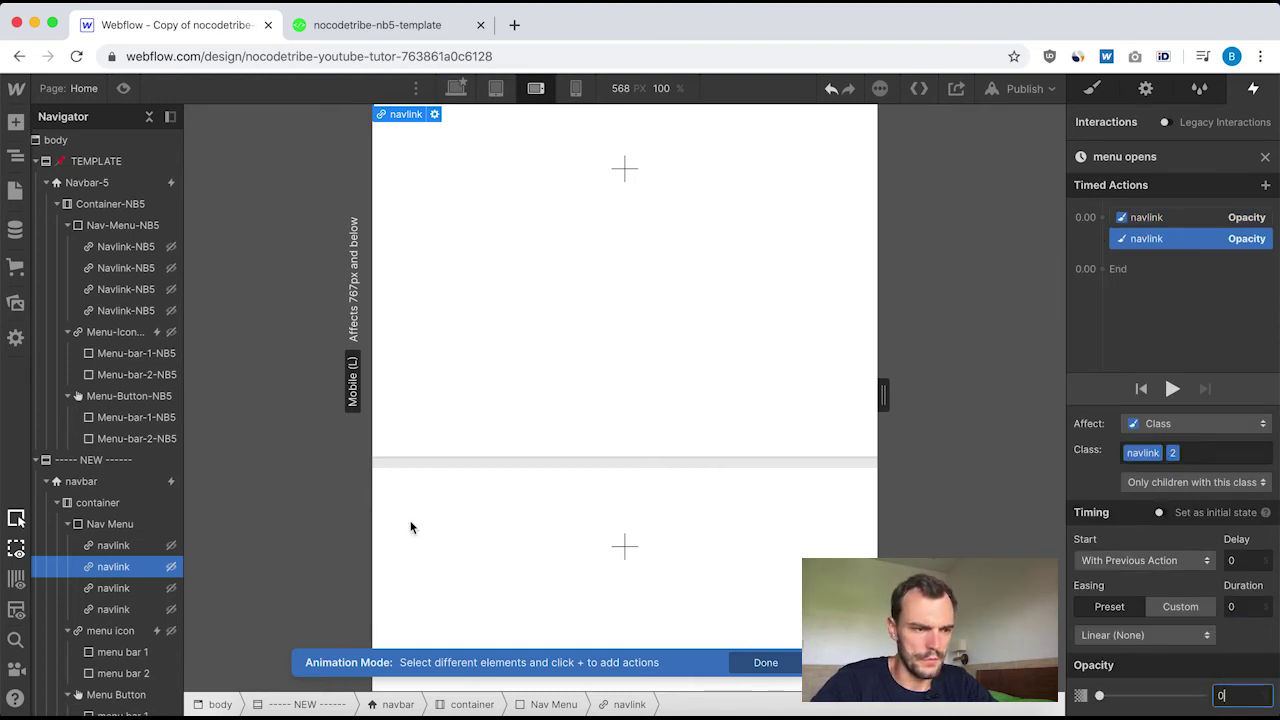
# Add the same instant 0% opacity actions for the third and fourth navlinks.
pyautogui.click(150, 588)
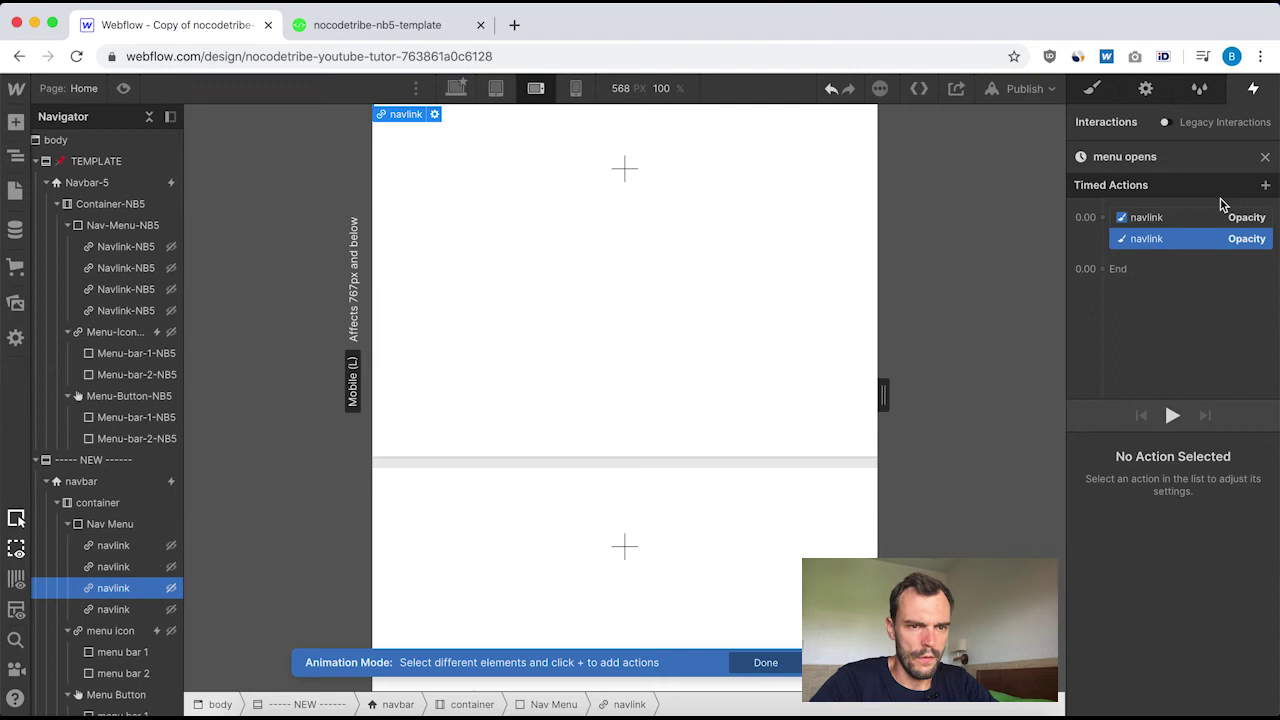
pyautogui.click(1105, 217)
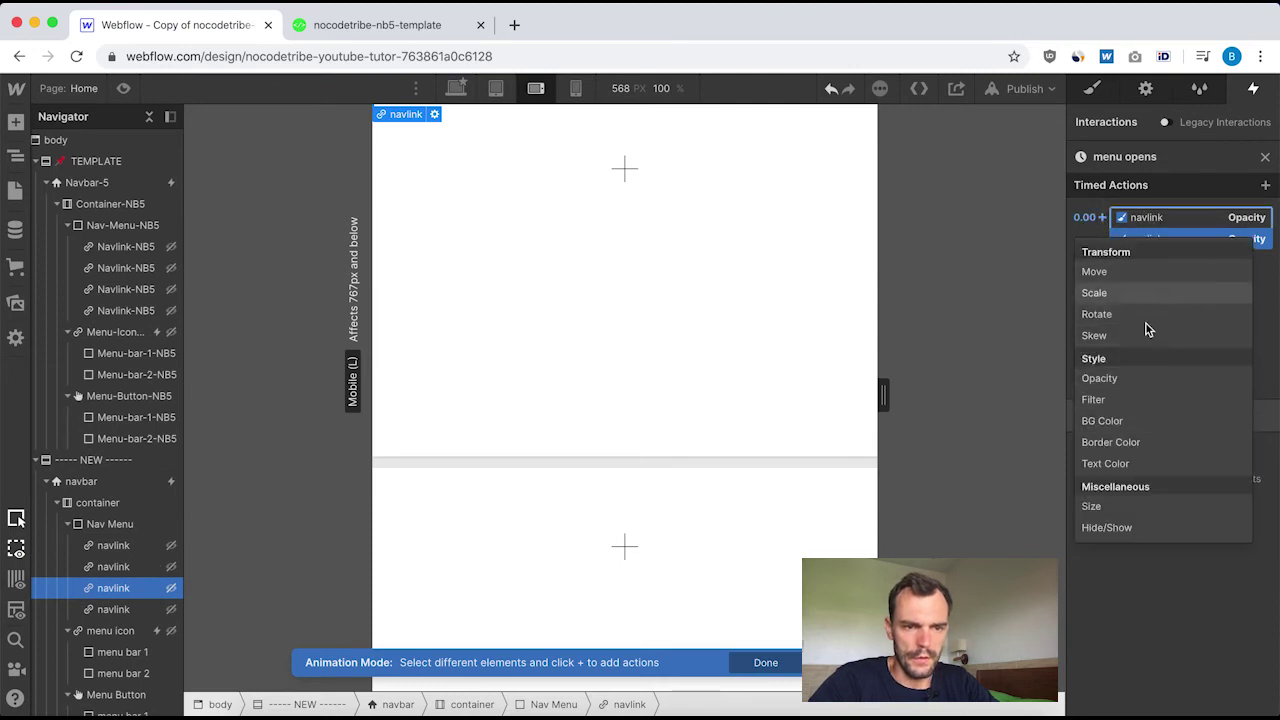
pyautogui.click(1140, 378)
pyautogui.click(1238, 604)
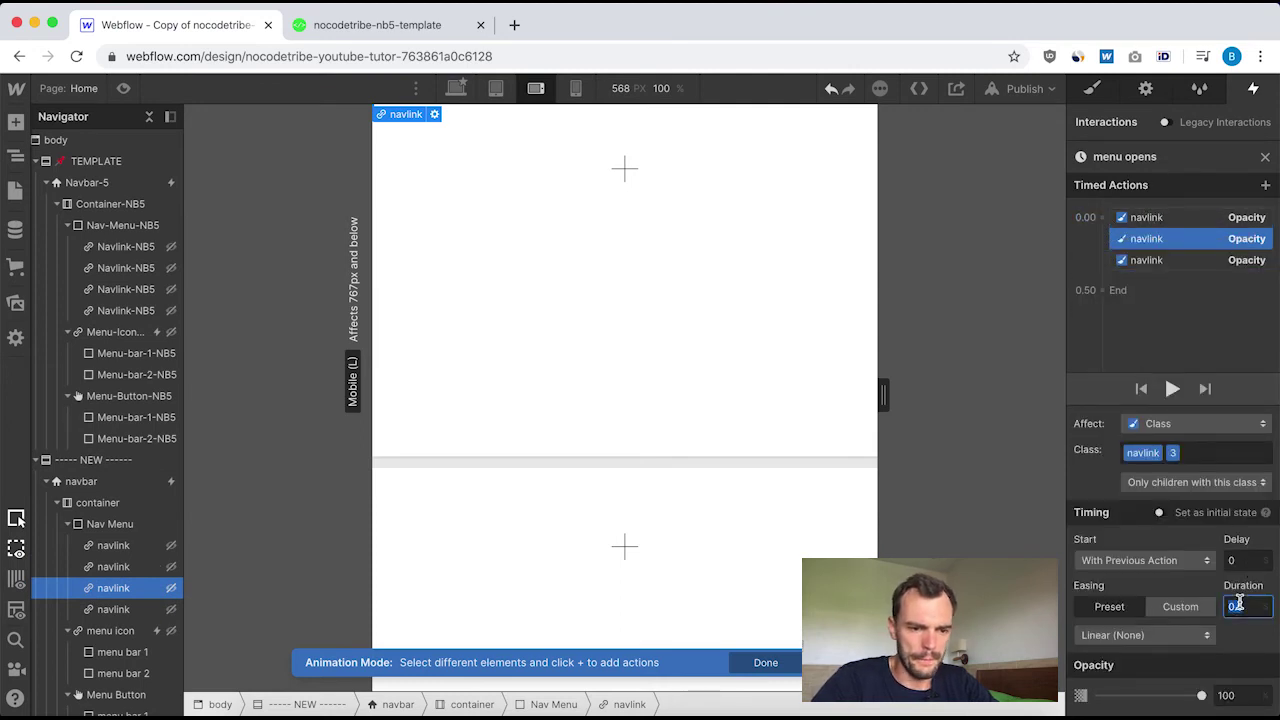
pyautogui.click(1236, 695)
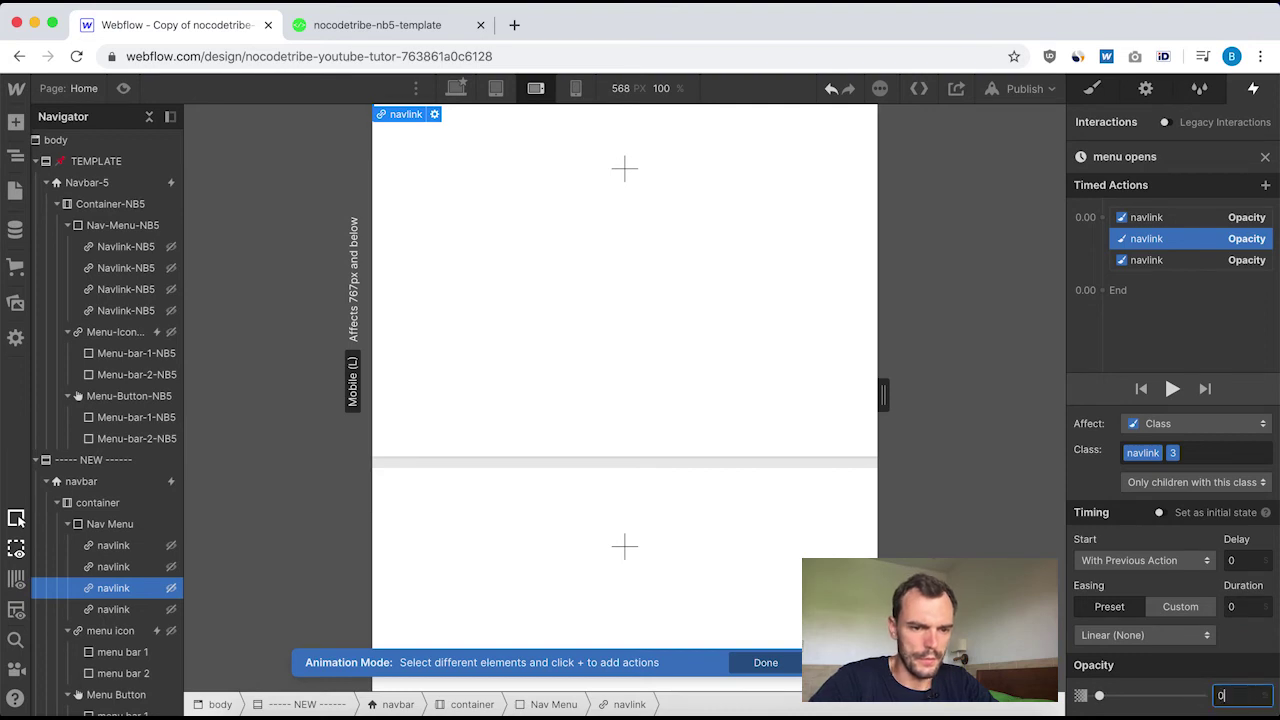
pyautogui.click(126, 608)
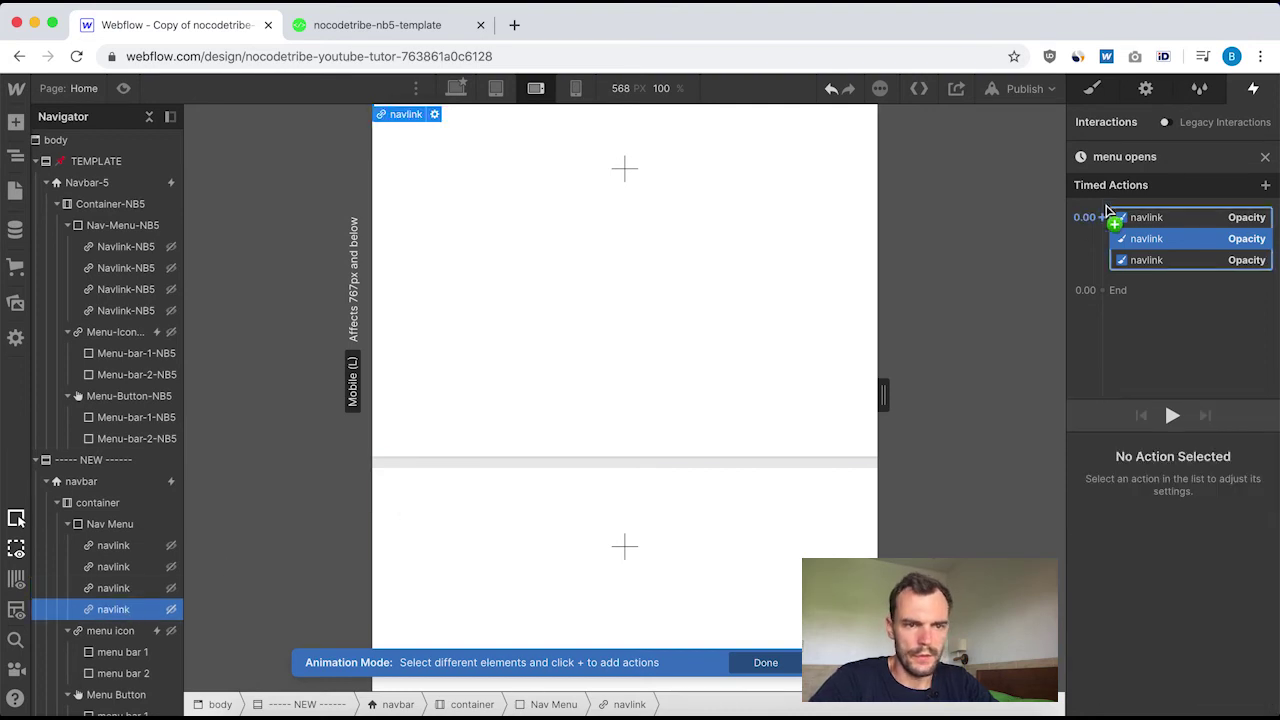
pyautogui.click(1108, 212)
pyautogui.click(1145, 380)
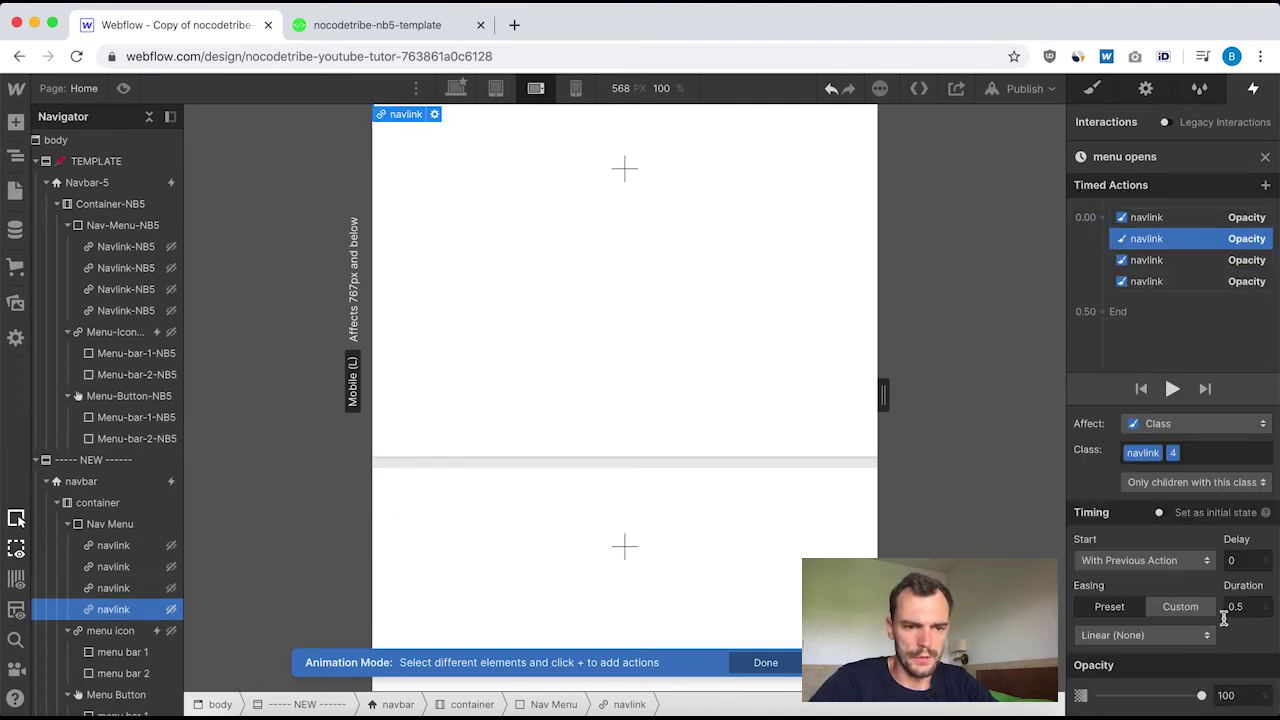
pyautogui.click(1228, 695)
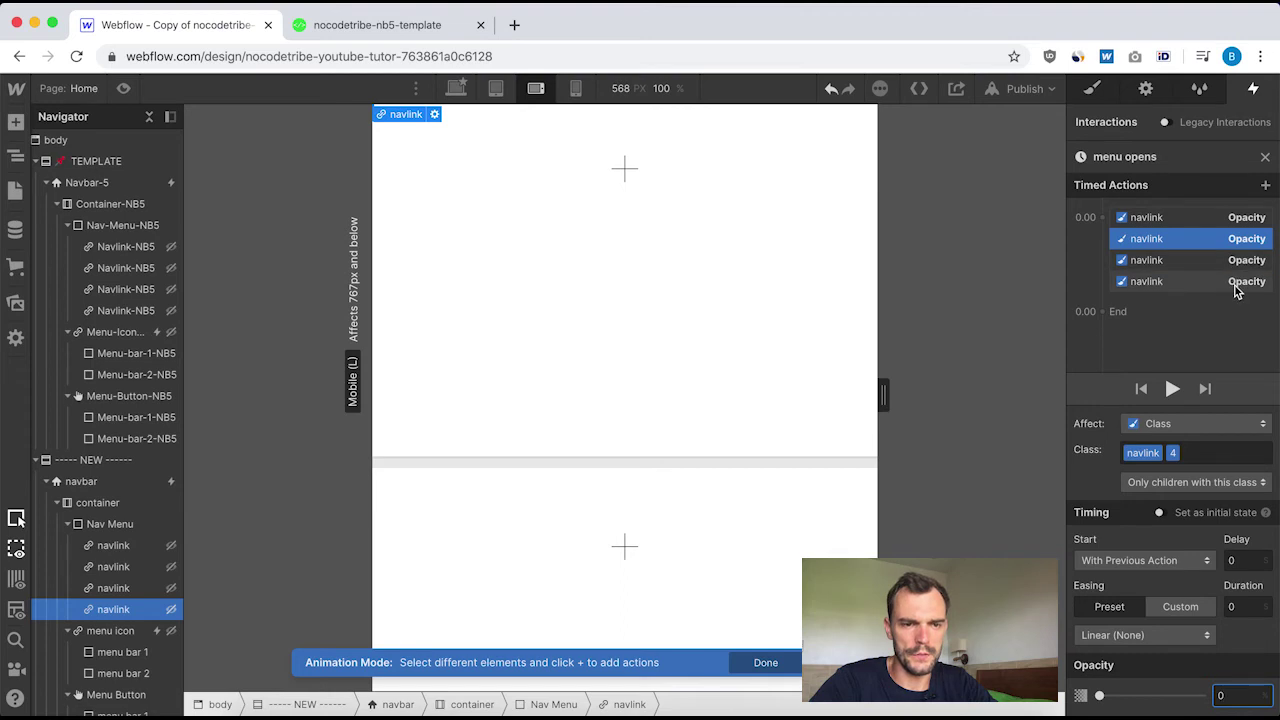
pyautogui.click(1140, 218)
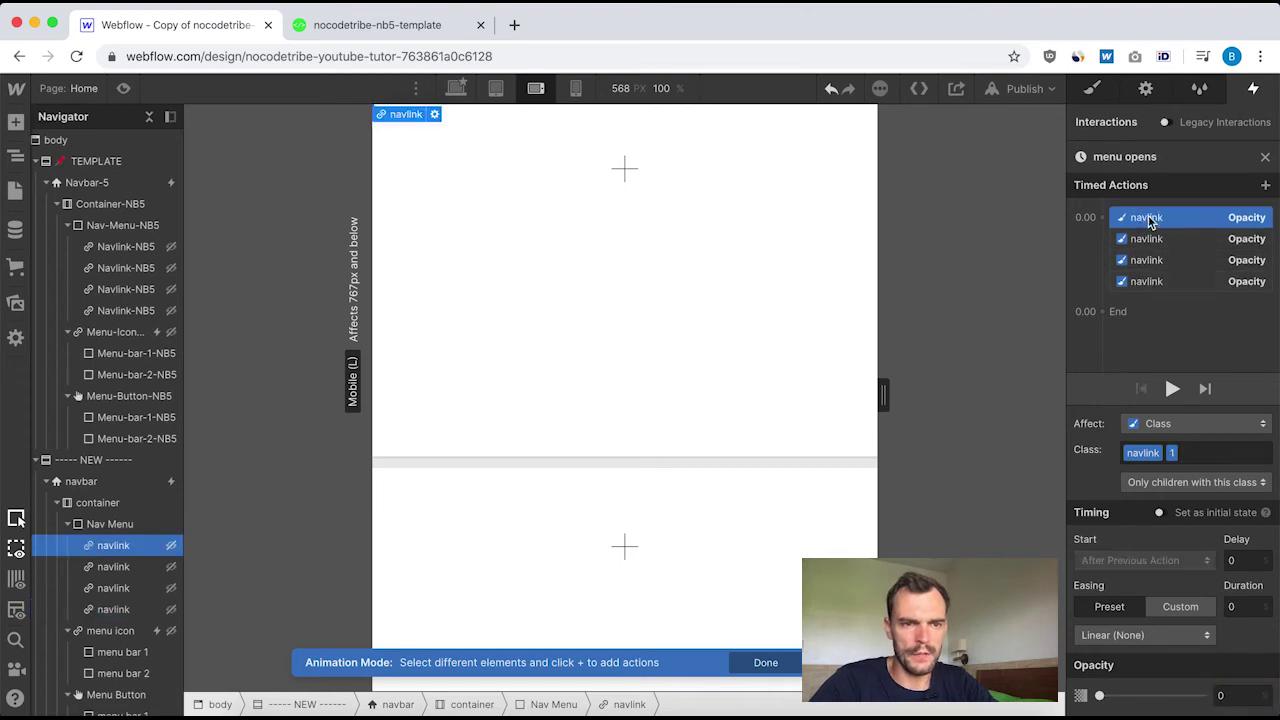
# Add a Move action shifting the first navlink -10 px on Y, then review the actions.
pyautogui.click(1103, 217)
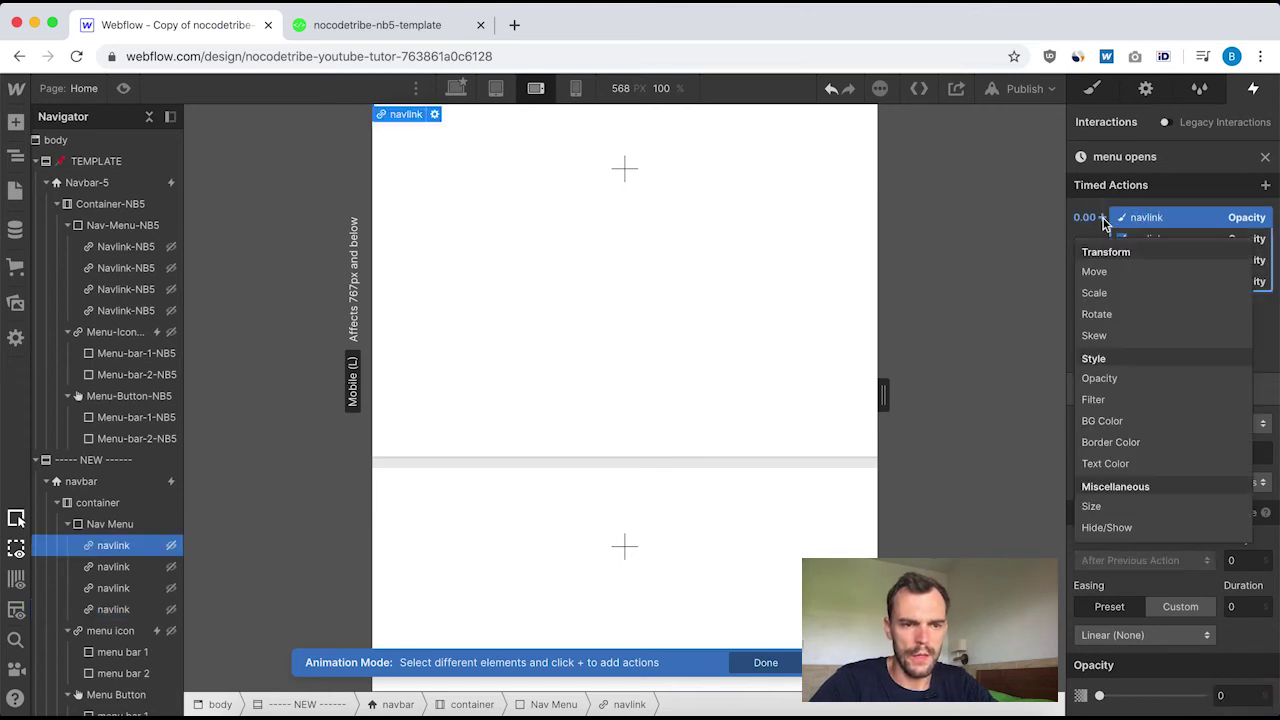
pyautogui.click(1095, 272)
pyautogui.scroll(-1, 1136, 684)
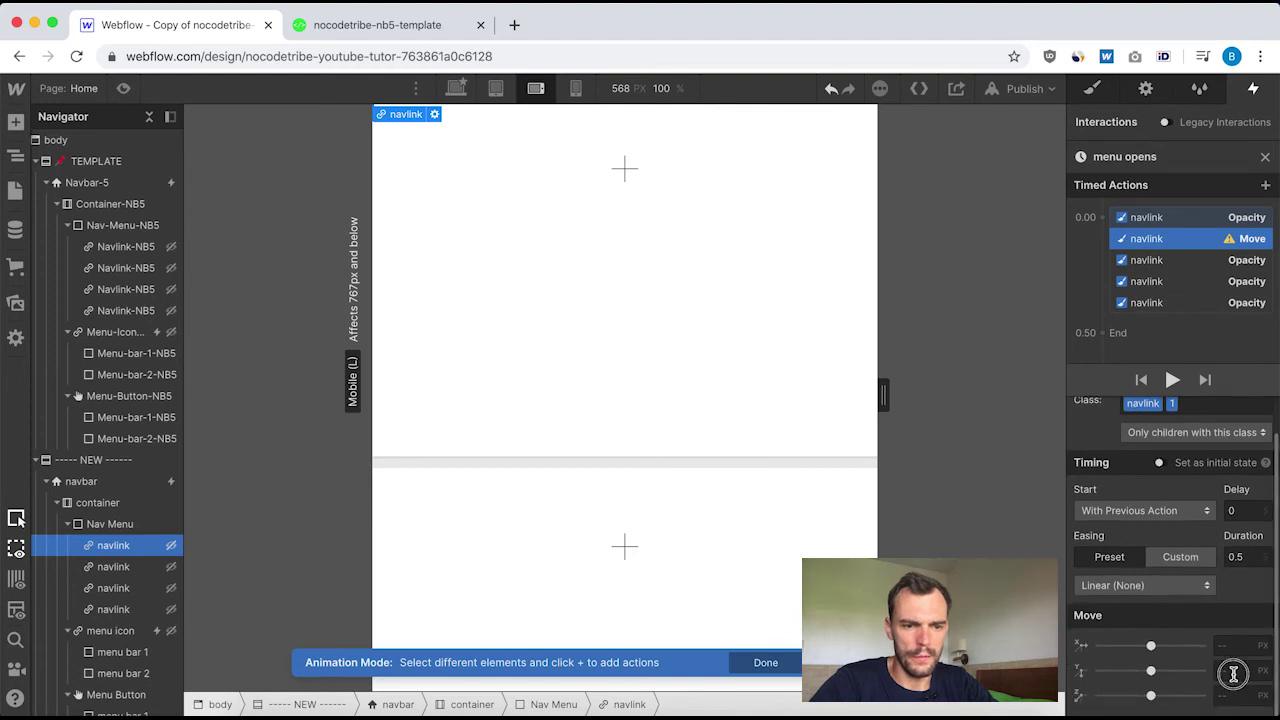
pyautogui.click(1228, 672)
pyautogui.write('-10')
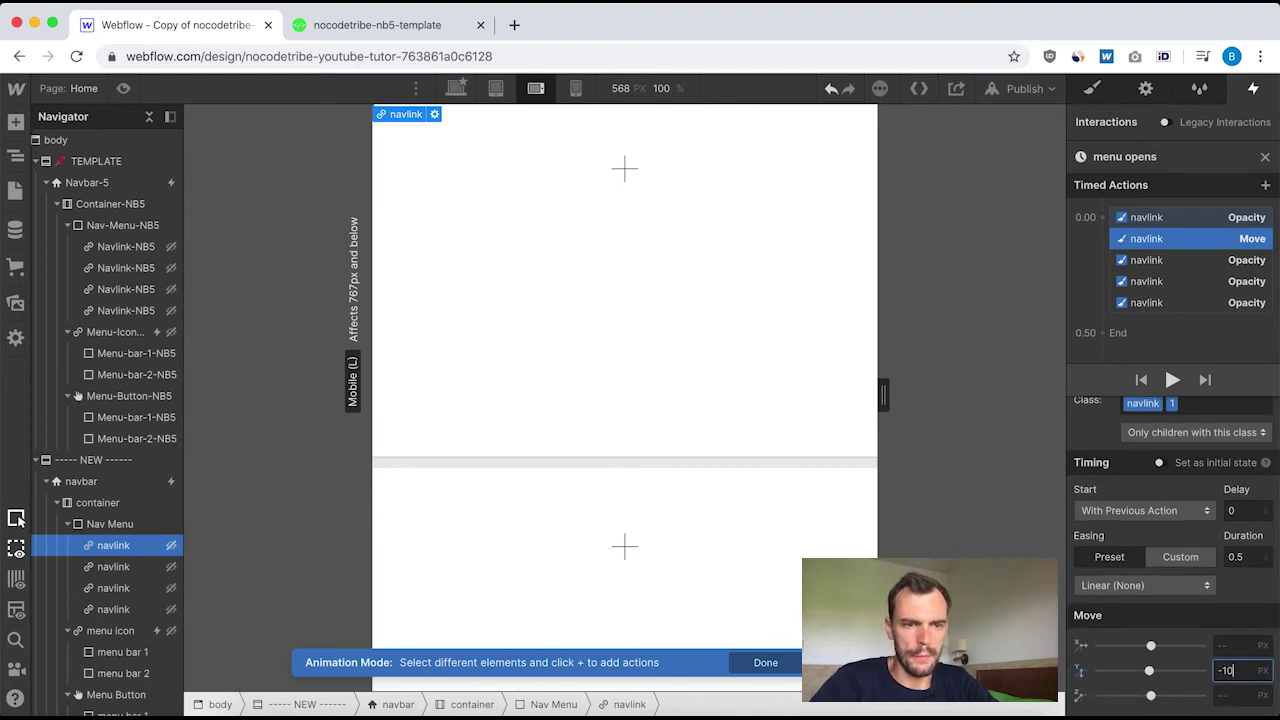
pyautogui.click(1149, 259)
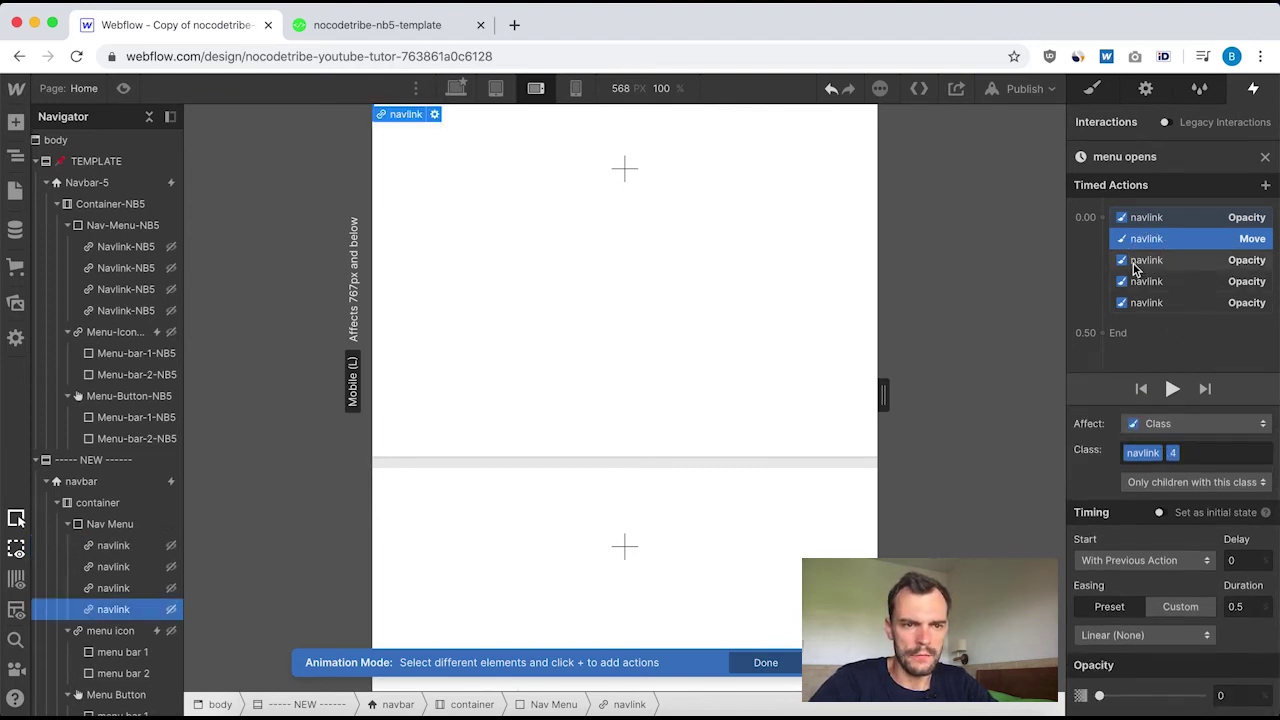
pyautogui.click(1102, 217)
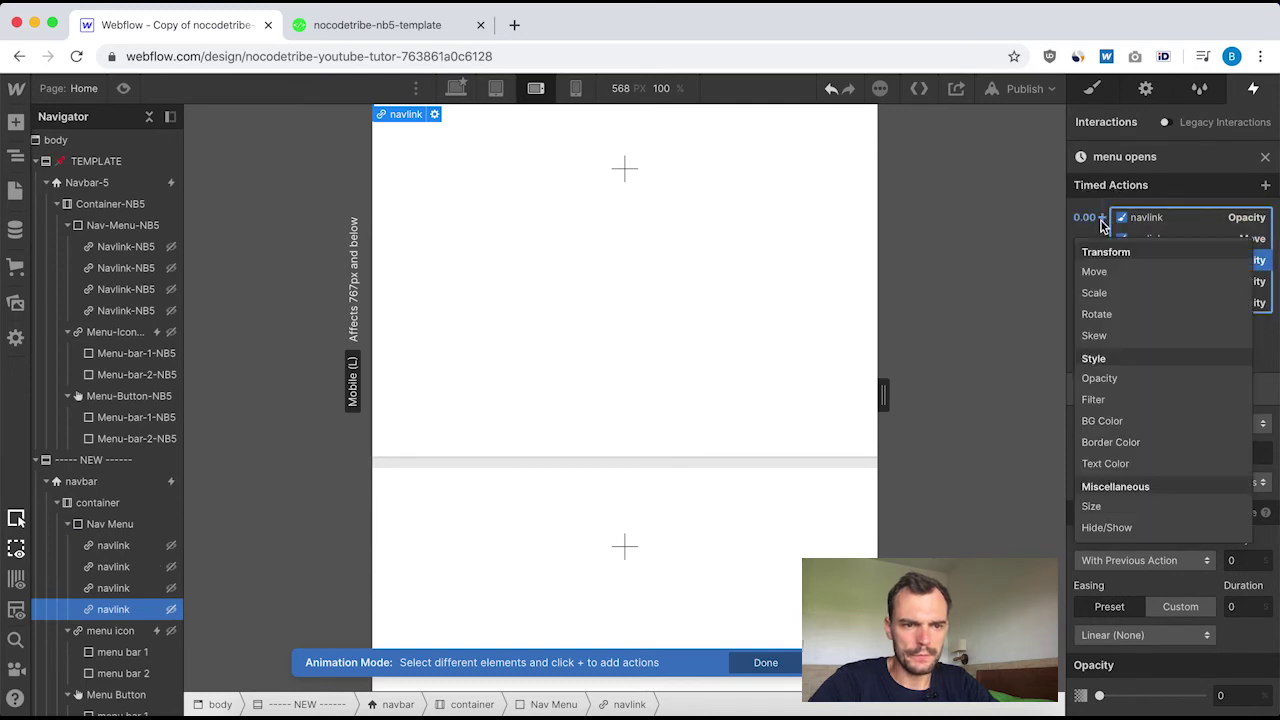
pyautogui.click(1198, 222)
pyautogui.click(1150, 217)
pyautogui.click(1152, 239)
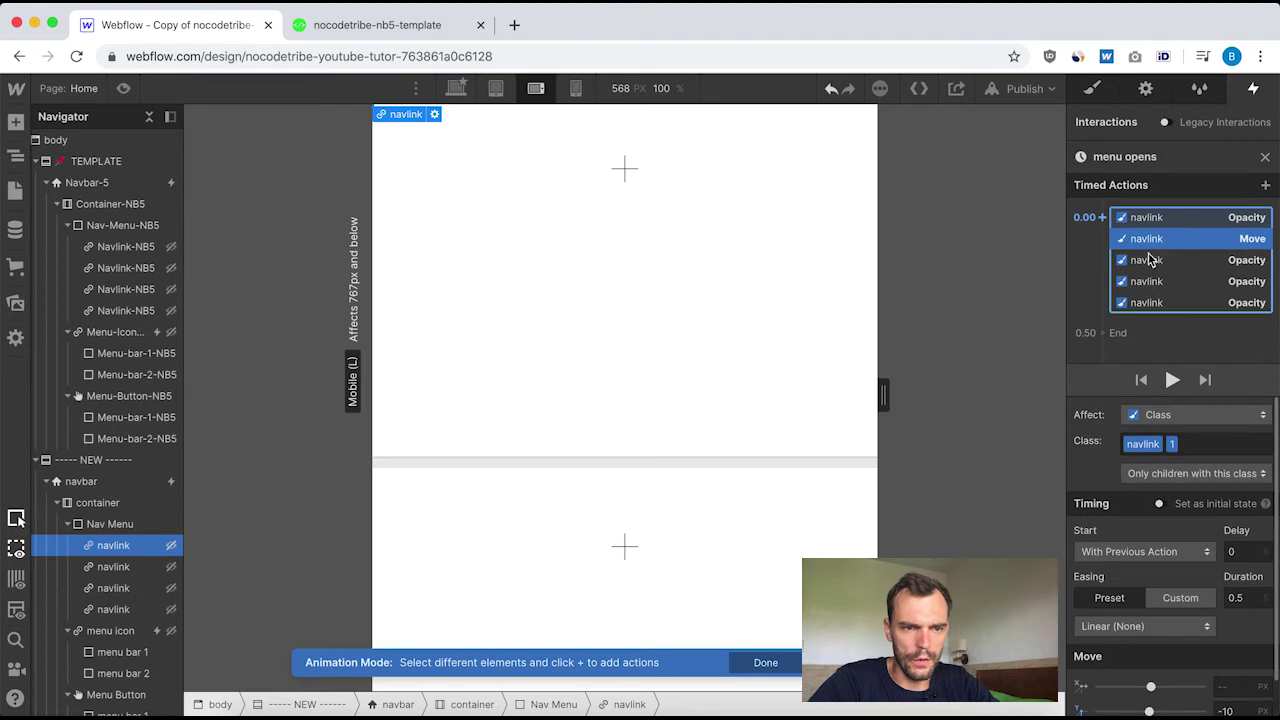
pyautogui.click(1148, 260)
# Add a second -10 px Y Move action and check the existing timed actions.
pyautogui.click(1102, 217)
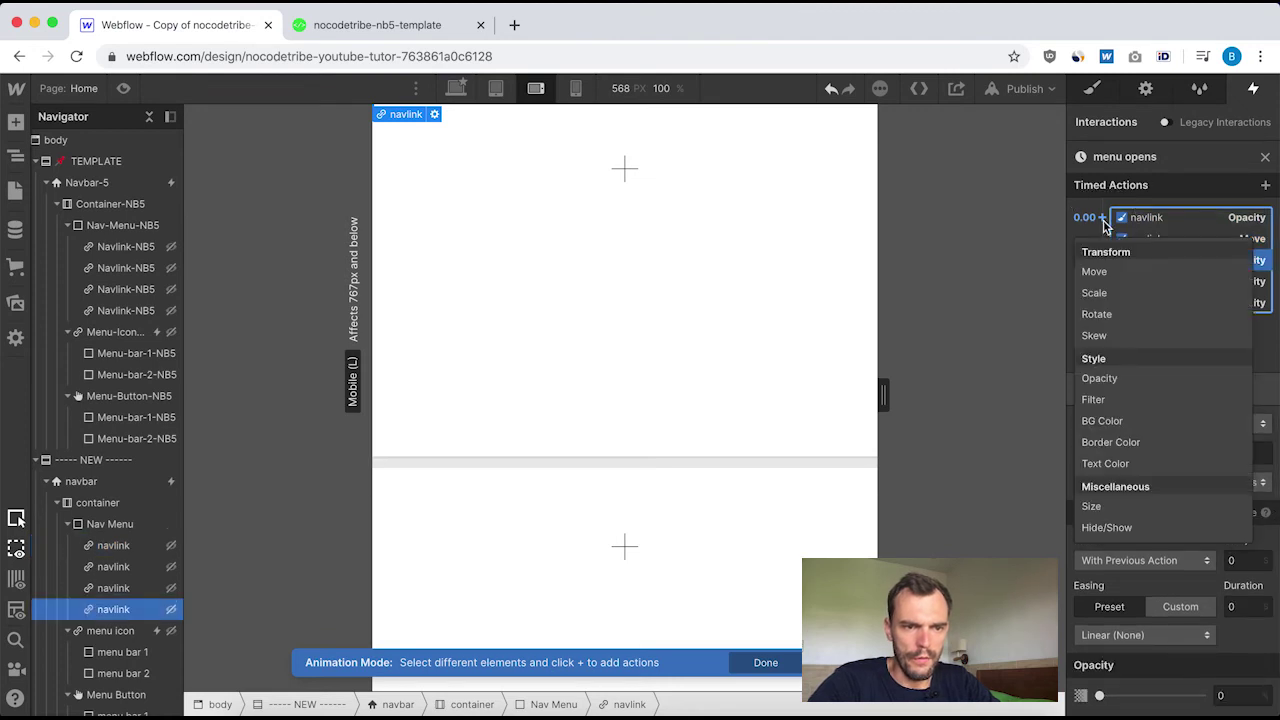
pyautogui.click(1137, 272)
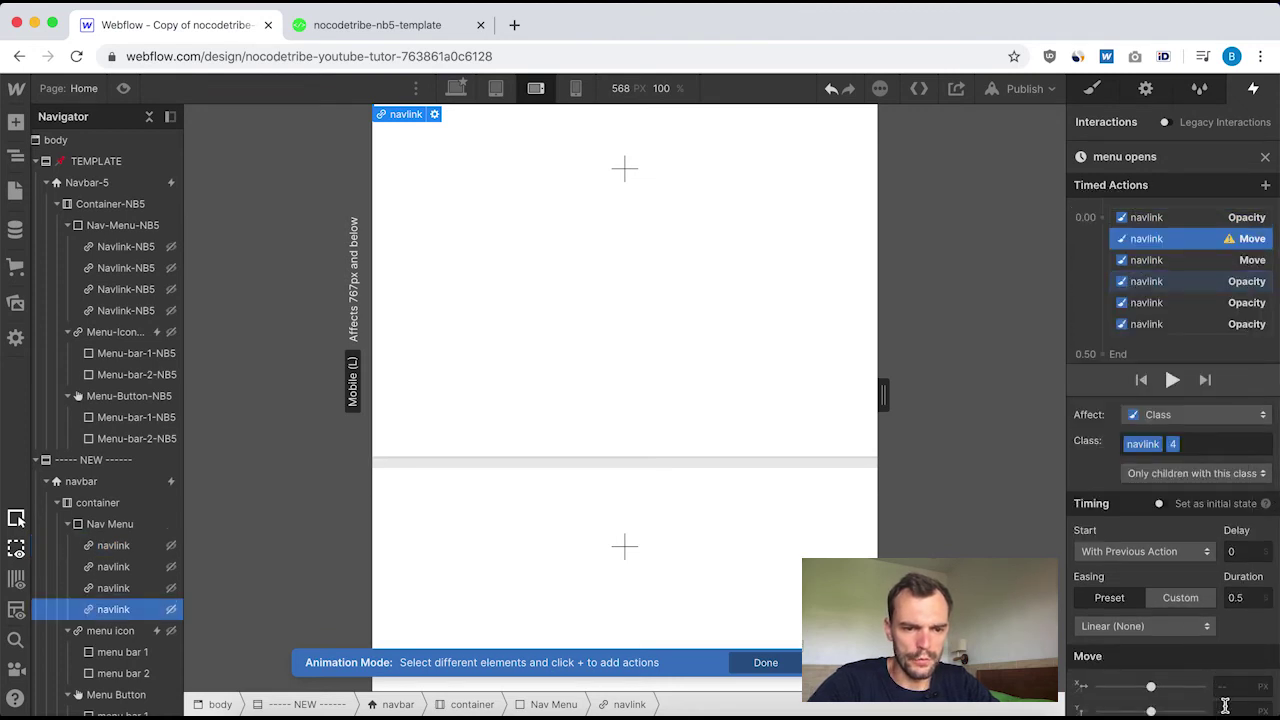
pyautogui.scroll(-1, 1225, 700)
pyautogui.click(1222, 670)
pyautogui.write('-10')
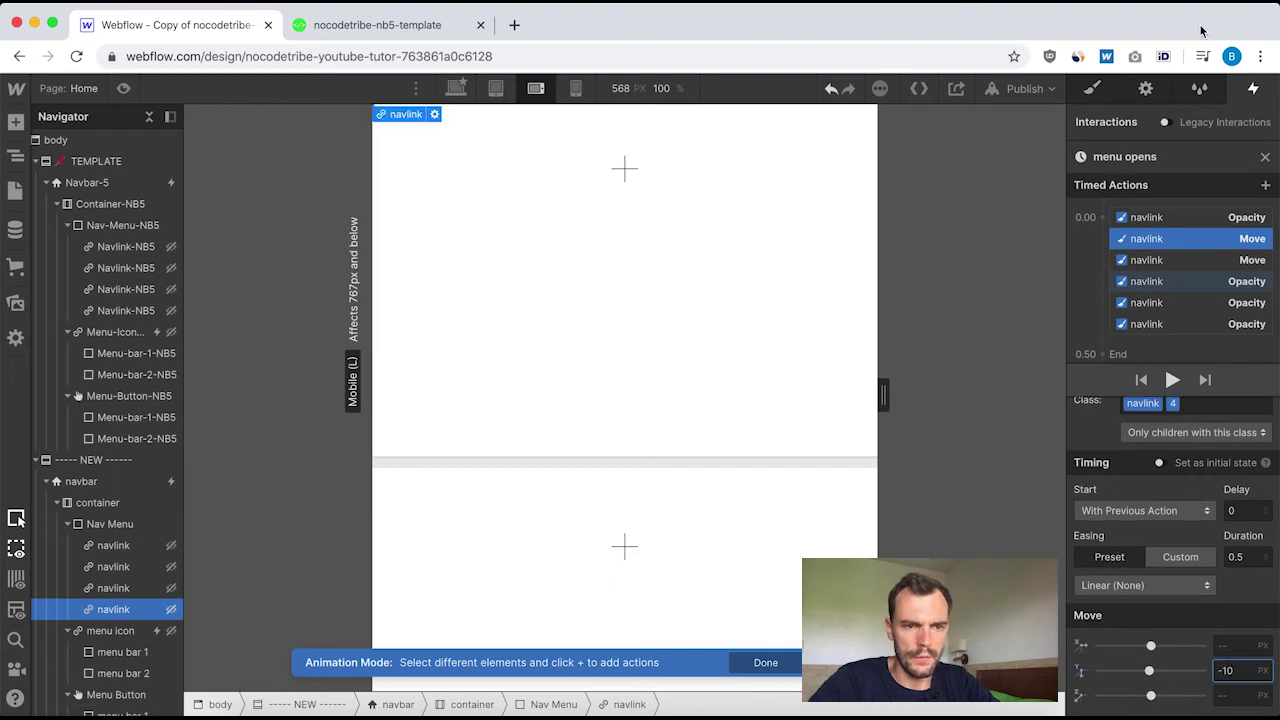
pyautogui.press('Return')
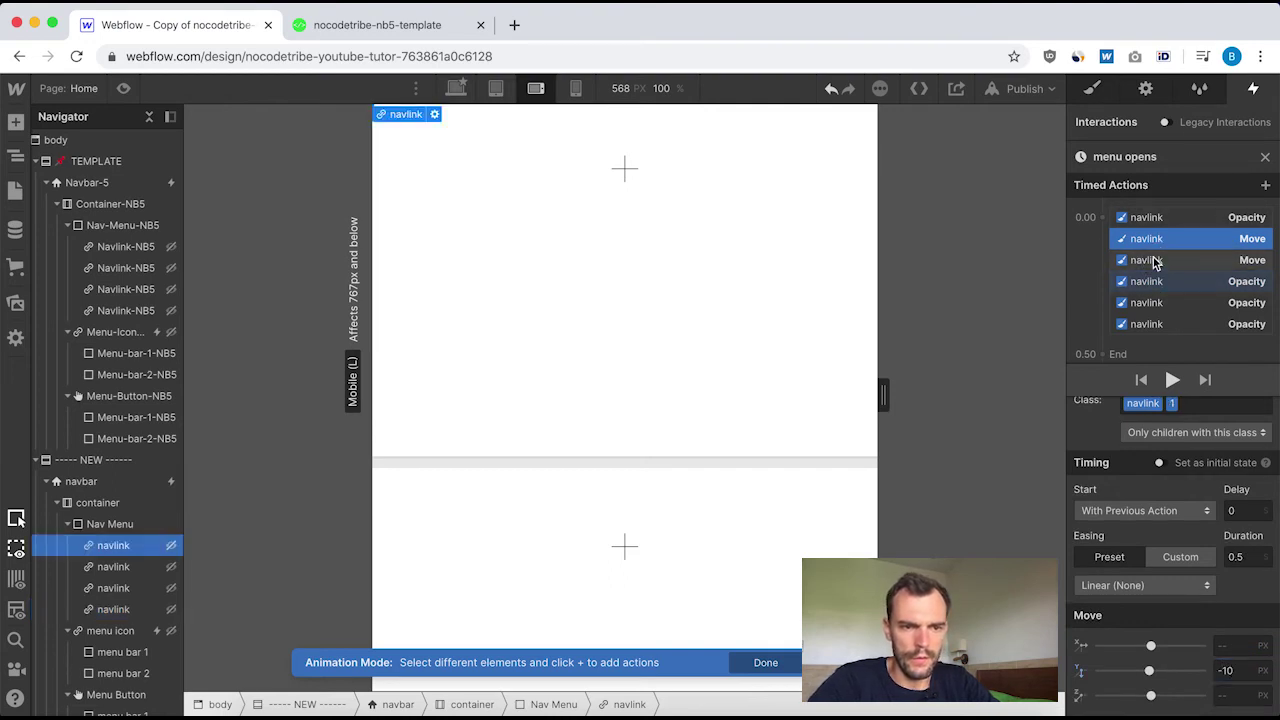
pyautogui.click(1148, 260)
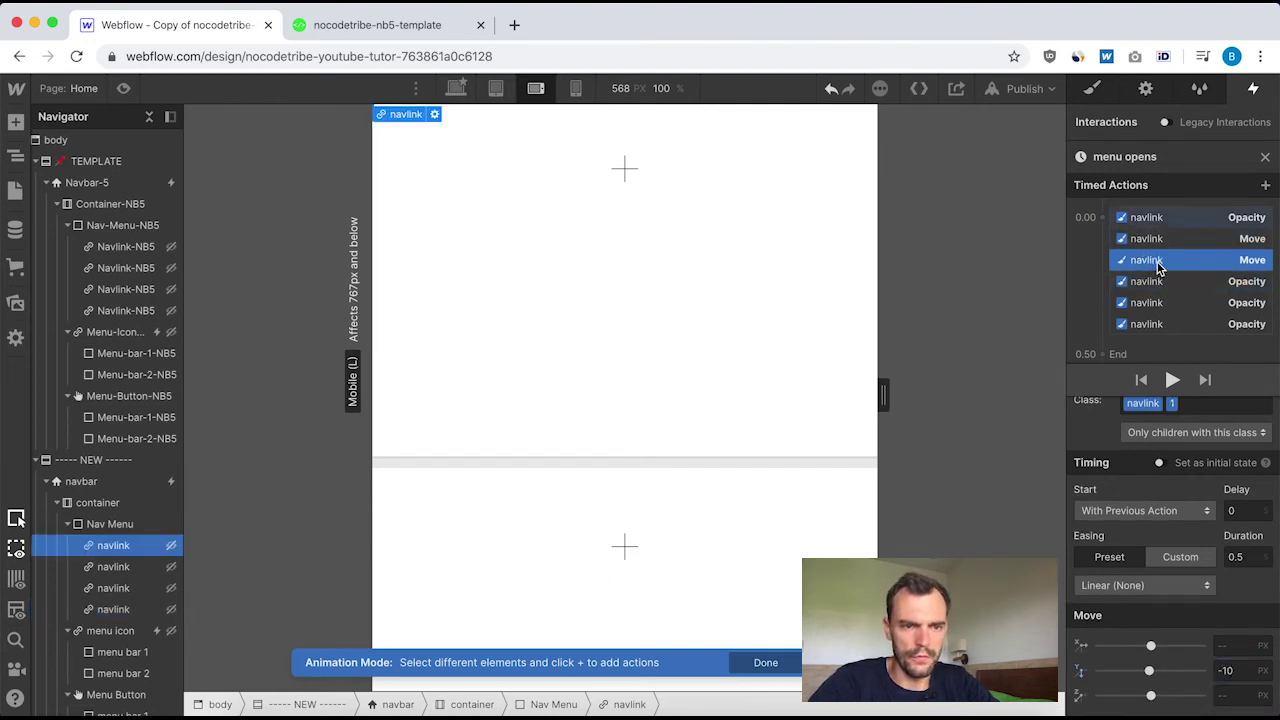
pyautogui.click(1148, 240)
pyautogui.click(1146, 281)
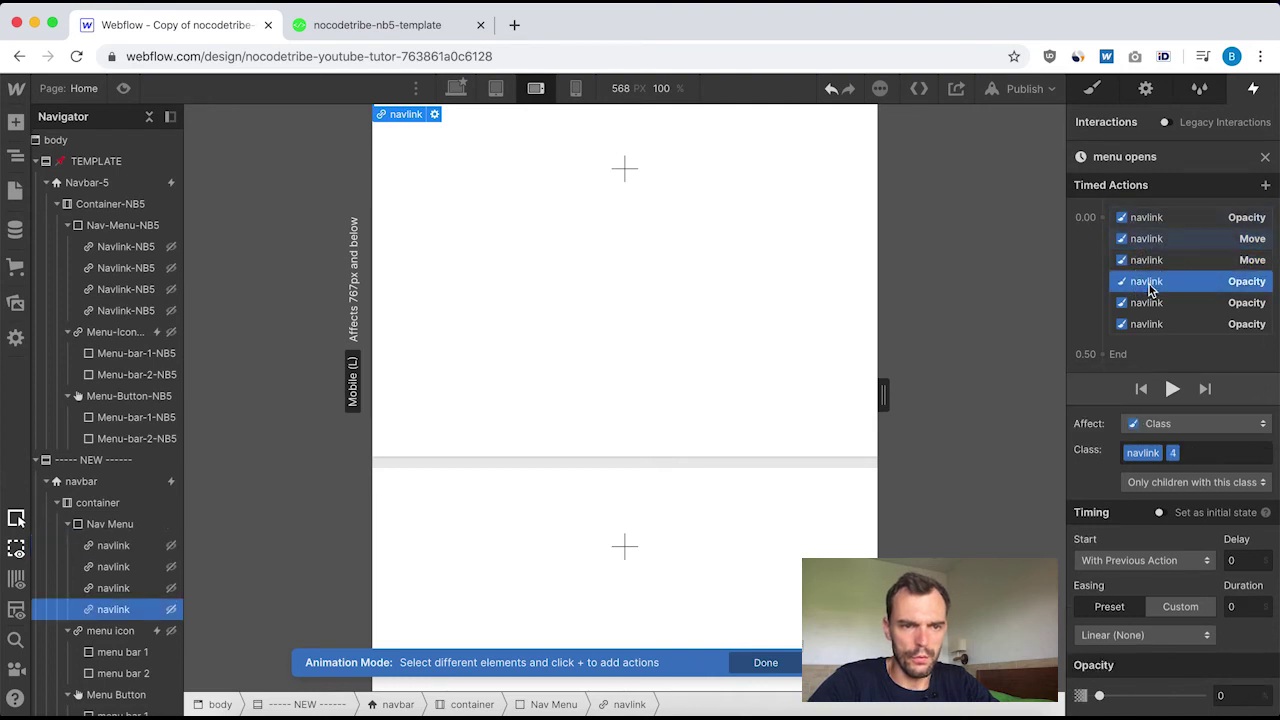
pyautogui.click(1148, 302)
# Add a third Move action with a -10 px Y offset and adjust its duration.
pyautogui.click(1103, 217)
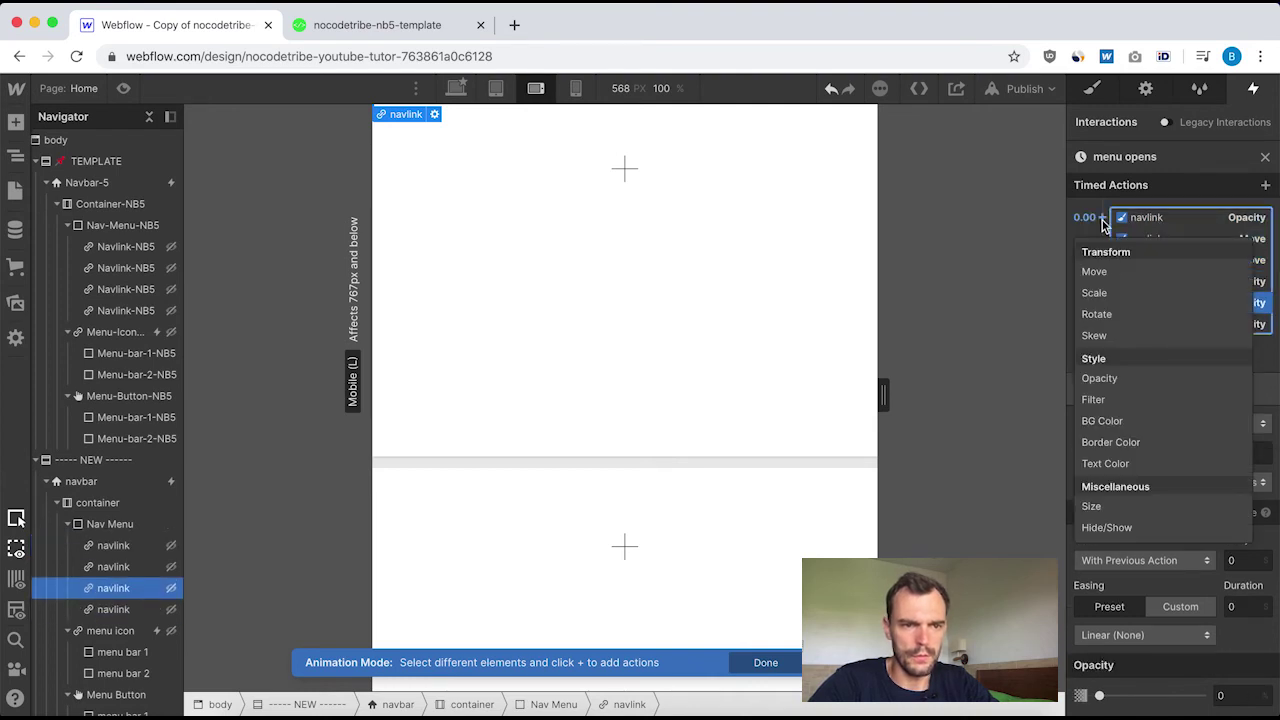
pyautogui.click(1094, 271)
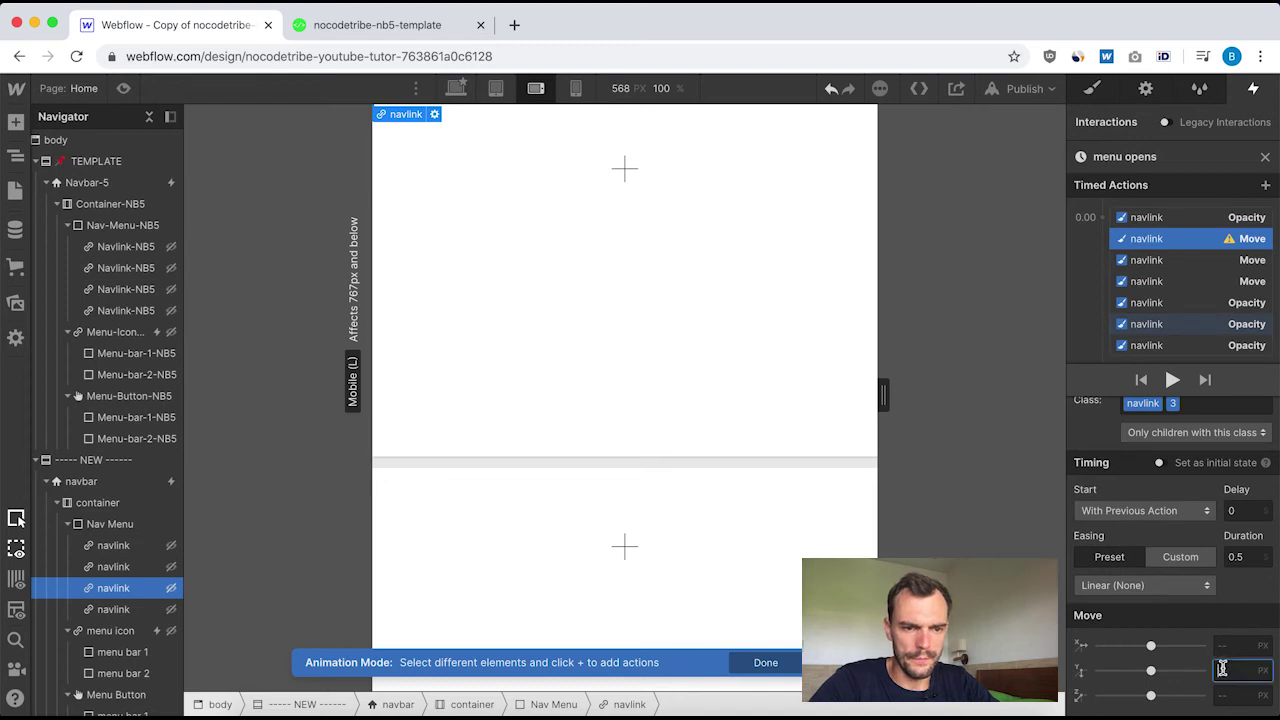
pyautogui.click(1222, 668)
pyautogui.write('-10')
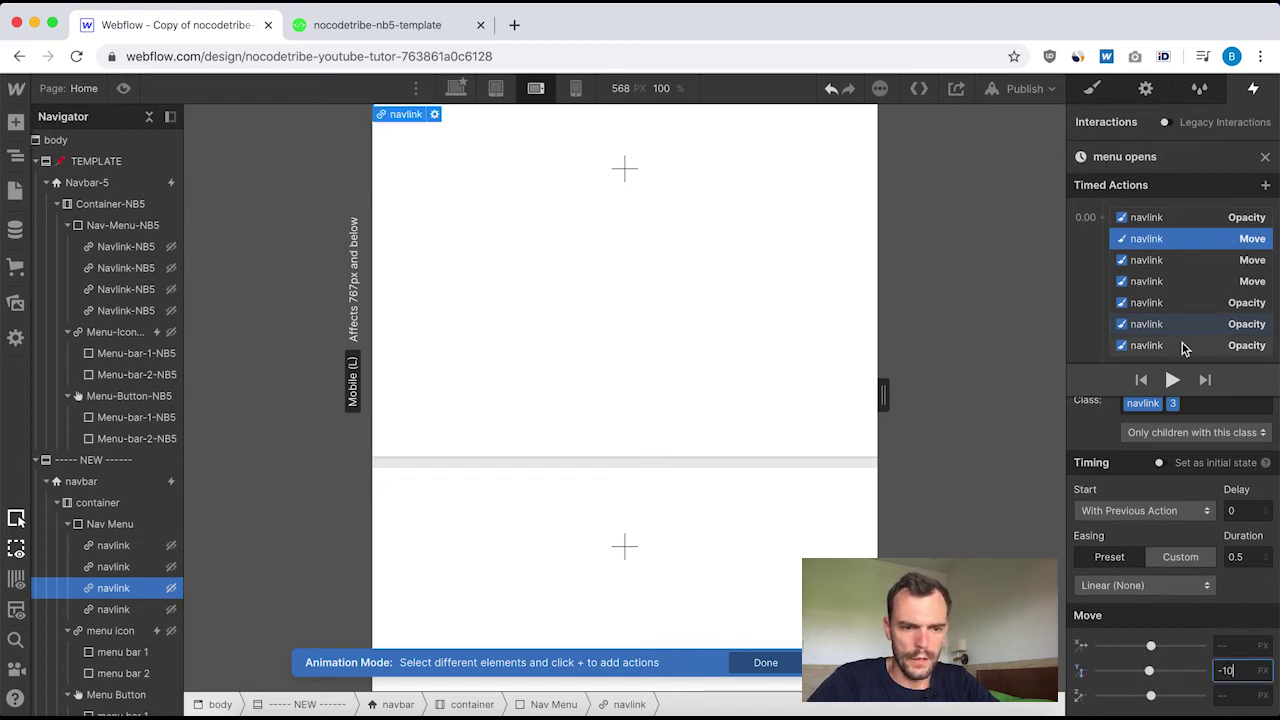
pyautogui.click(1240, 558)
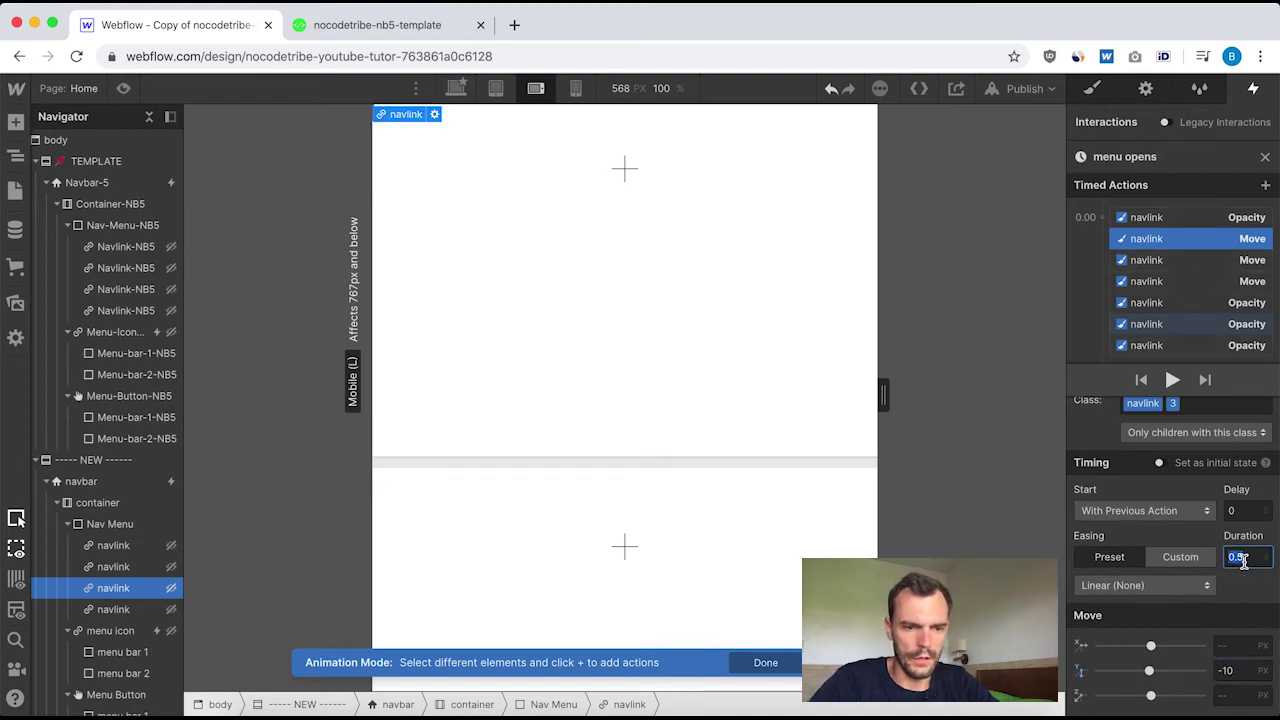
# Review the timed actions and try dragging a Move action lower in the timeline.
pyautogui.click(1172, 268)
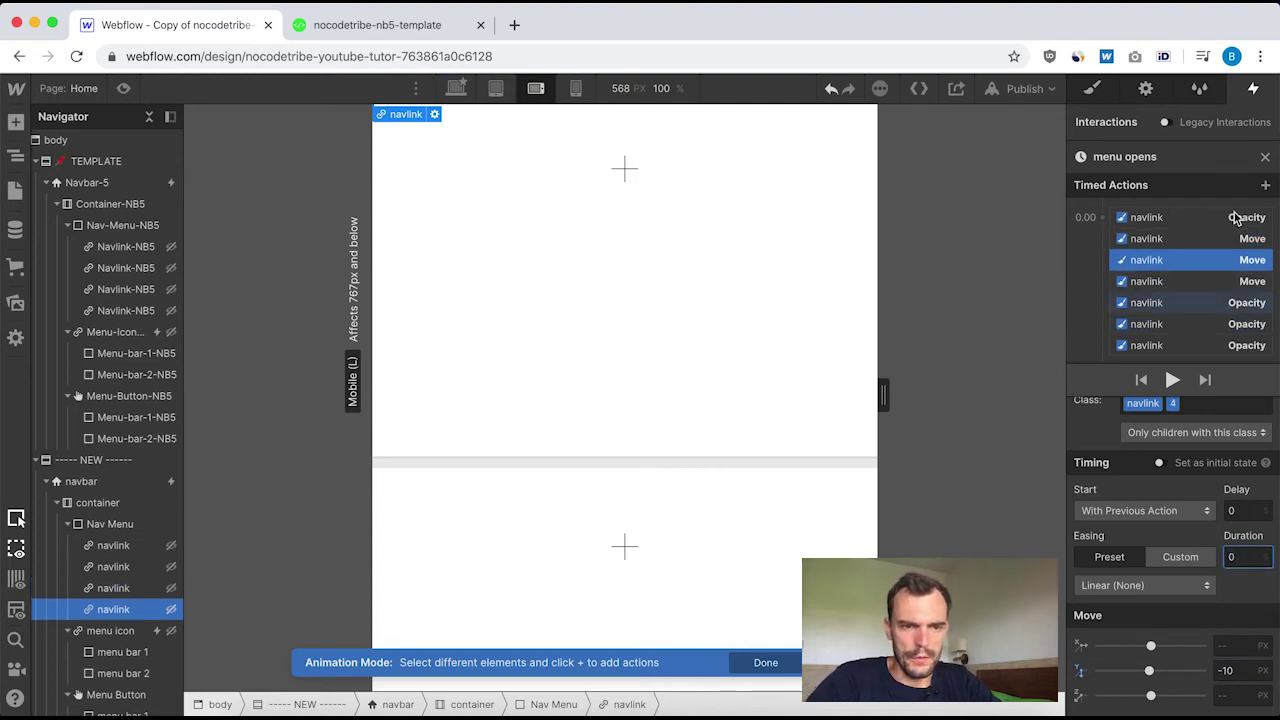
pyautogui.click(1169, 326)
pyautogui.scroll(-1, 1177, 297)
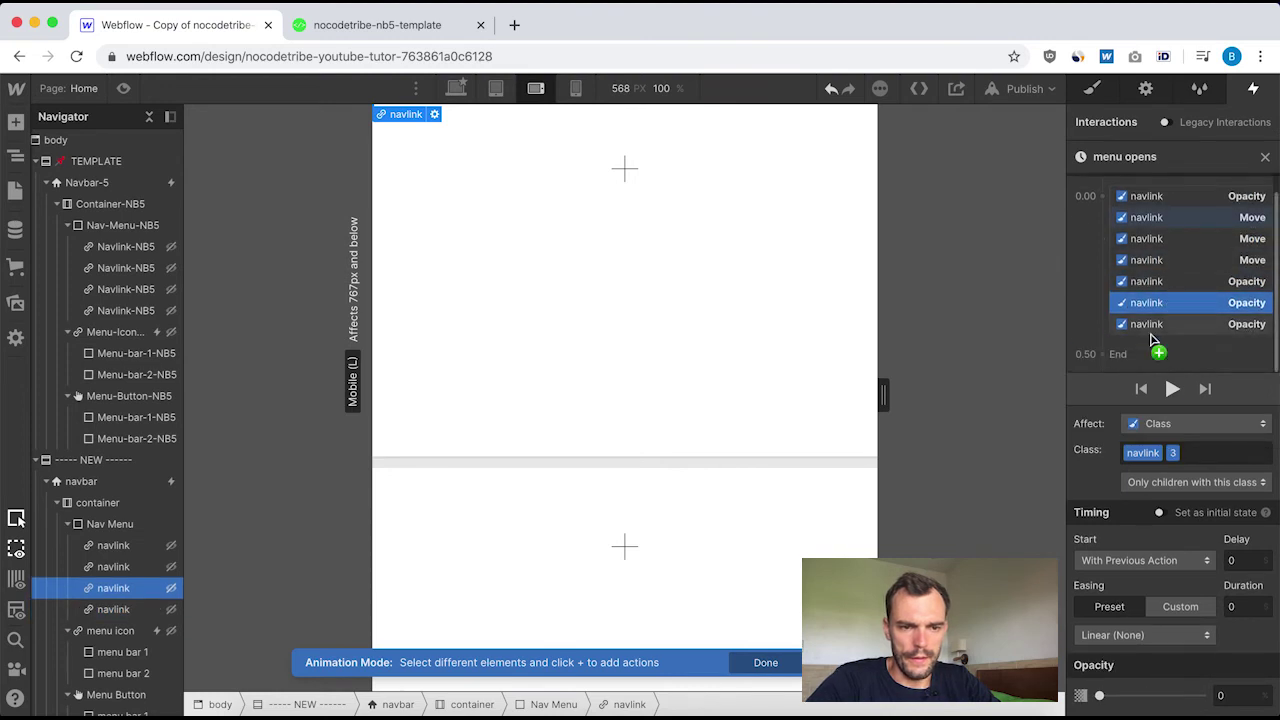
pyautogui.click(1152, 260)
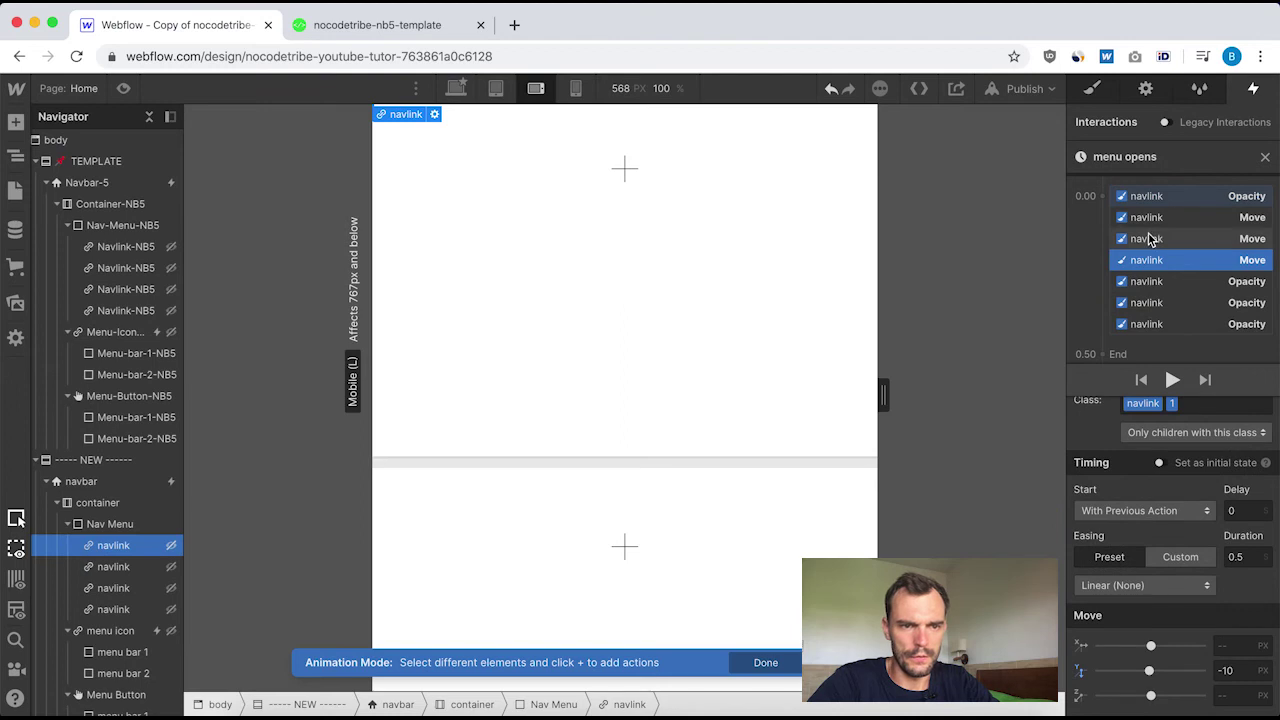
pyautogui.click(1150, 238)
pyautogui.moveTo(1147, 220); pyautogui.dragTo(1145, 281)
pyautogui.click(1171, 326)
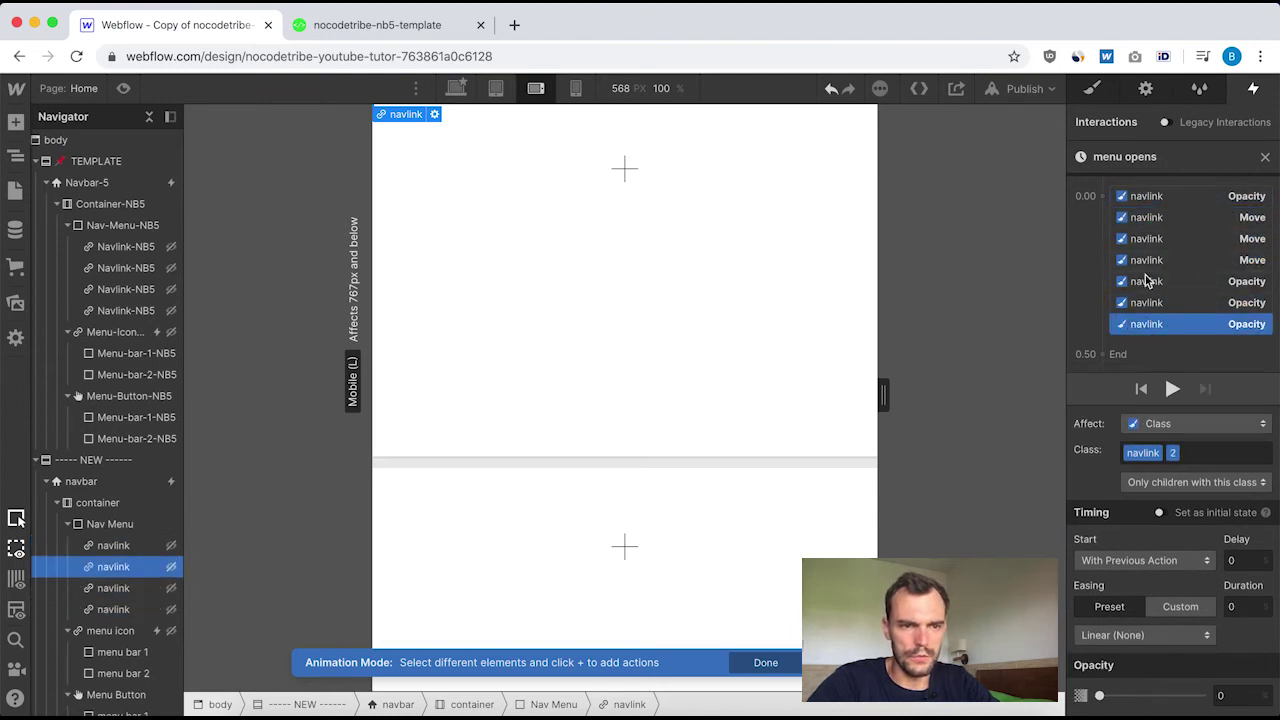
# Add a fourth Move action offsetting its navlink -10 px on Y.
pyautogui.click(1104, 196)
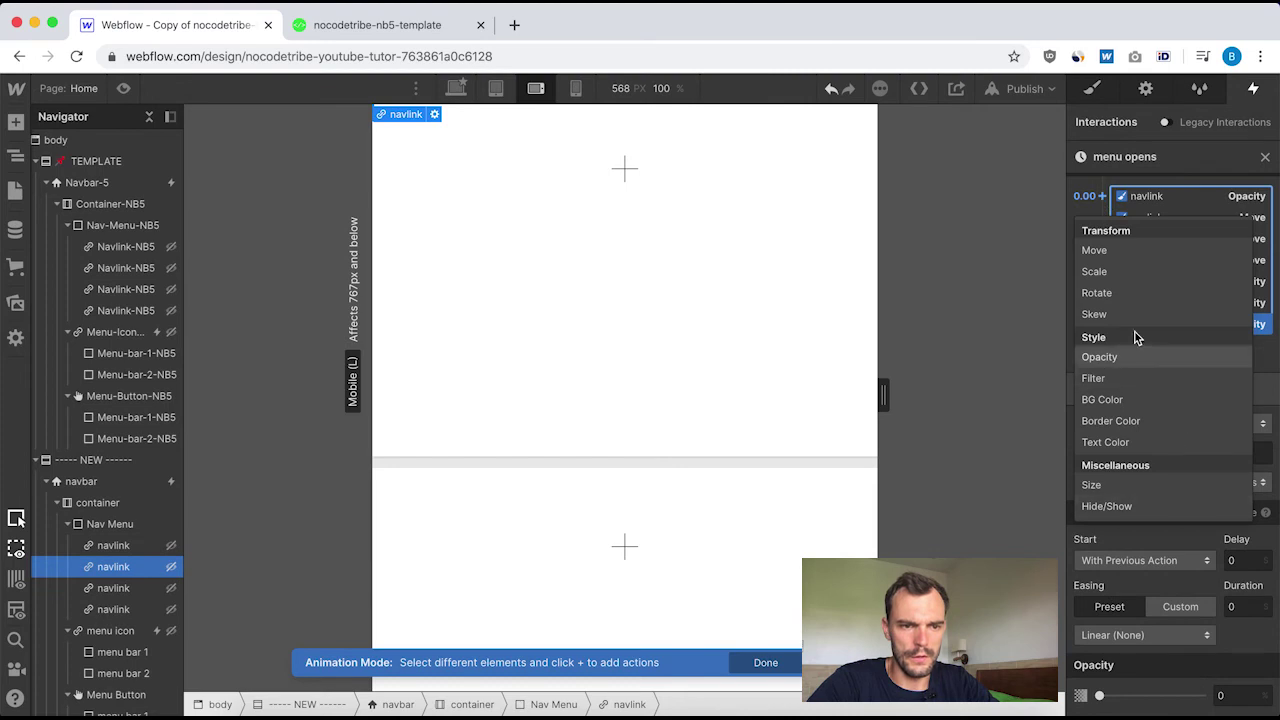
pyautogui.click(1122, 251)
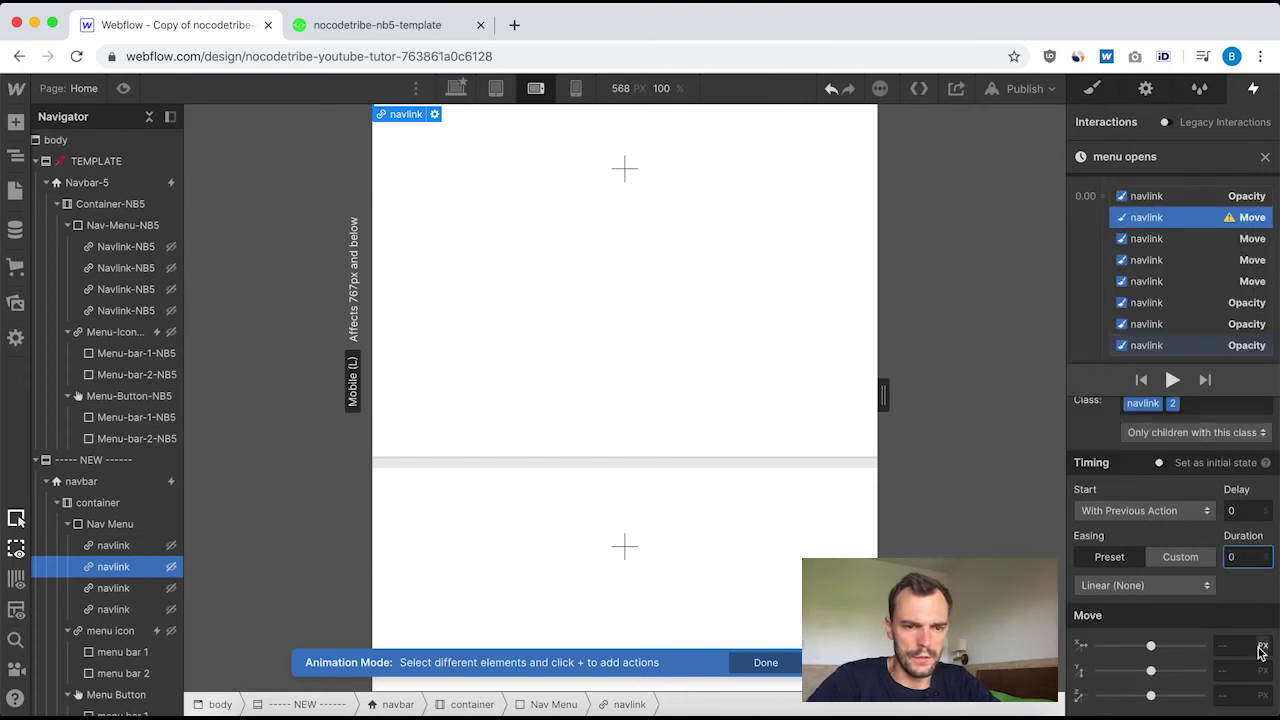
pyautogui.click(1240, 670)
pyautogui.write('-10')
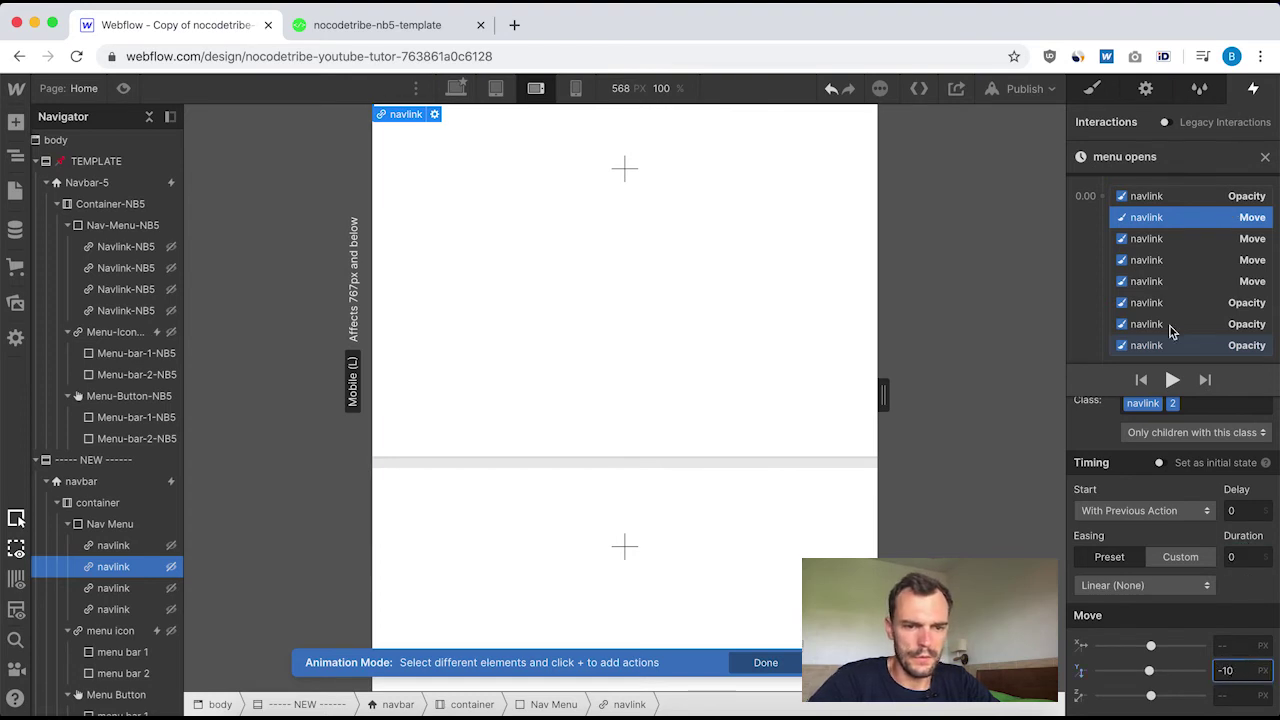
pyautogui.scroll(2, 1195, 290)
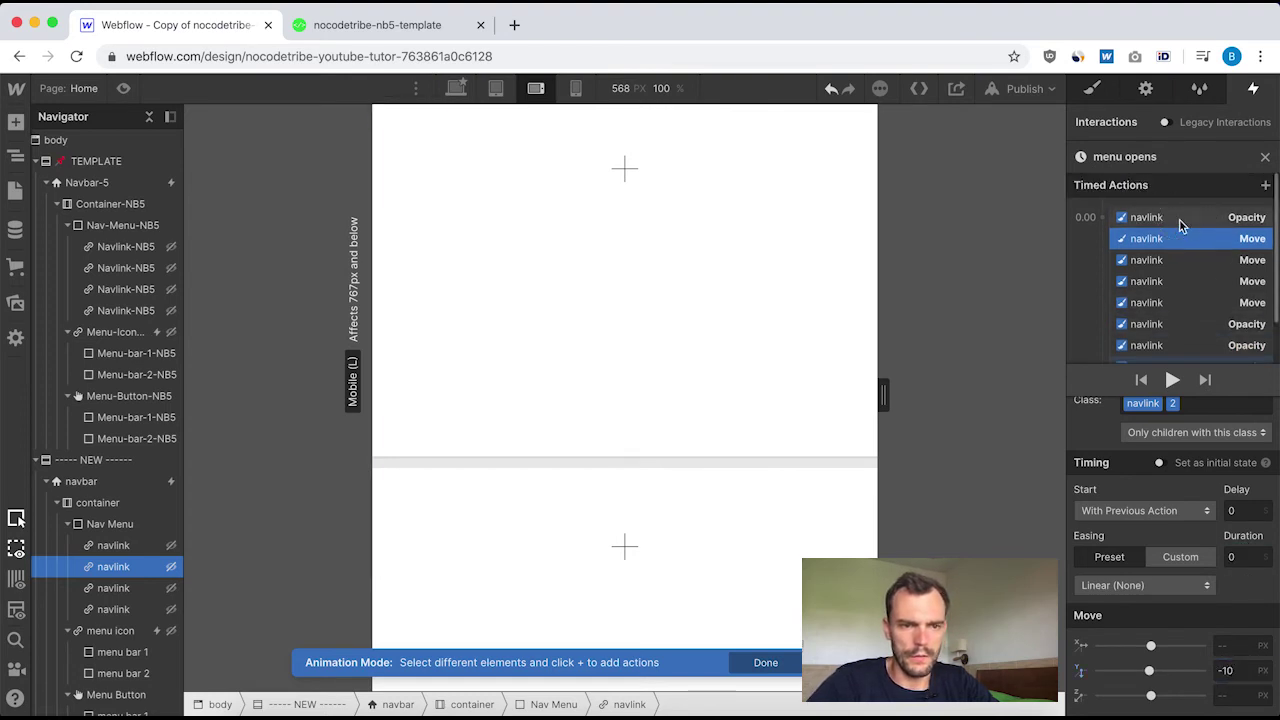
# Drag the first opacity action to the timeline's end and set the Move durations to 0.
pyautogui.moveTo(1178, 220); pyautogui.dragTo(1157, 272)
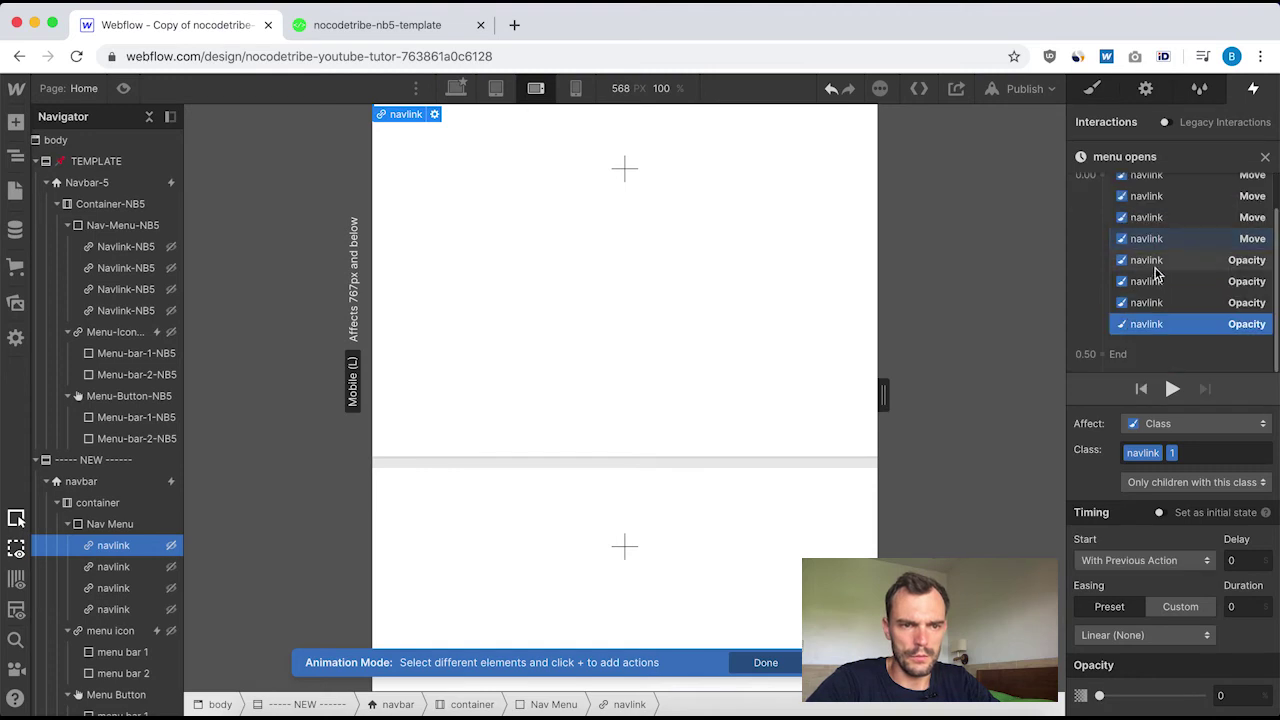
pyautogui.scroll(2, 1170, 262)
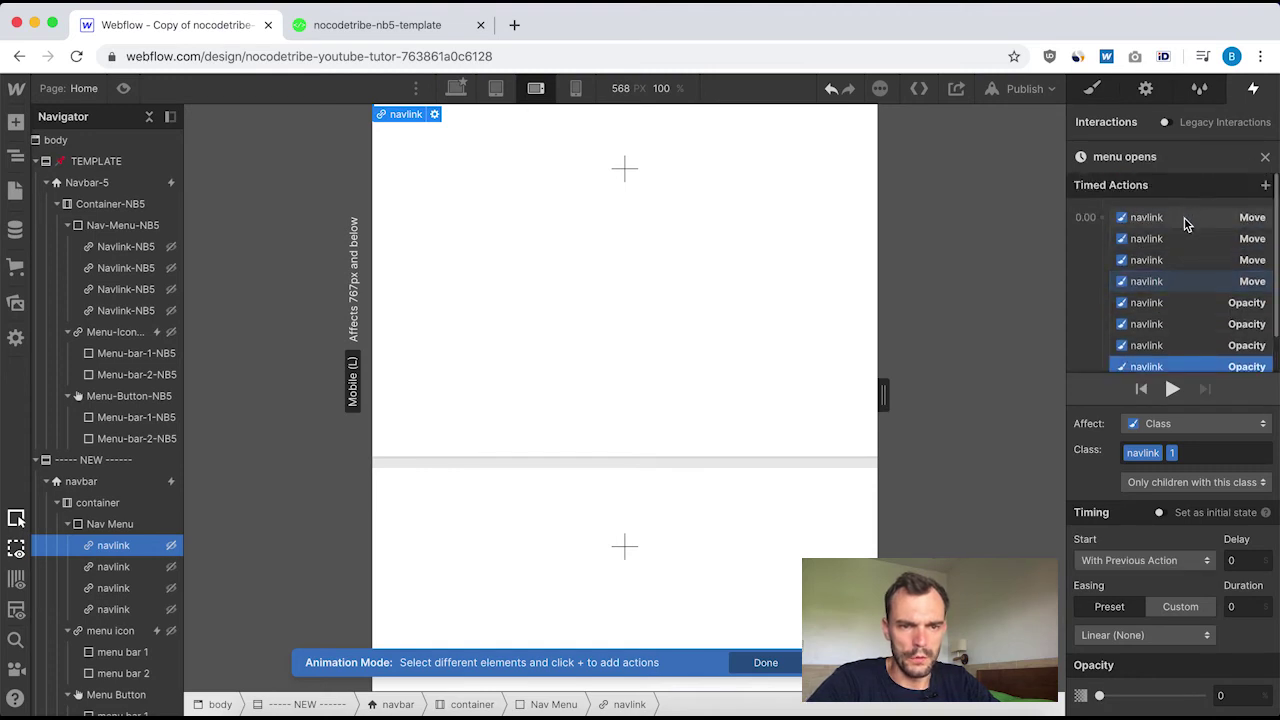
pyautogui.click(1183, 218)
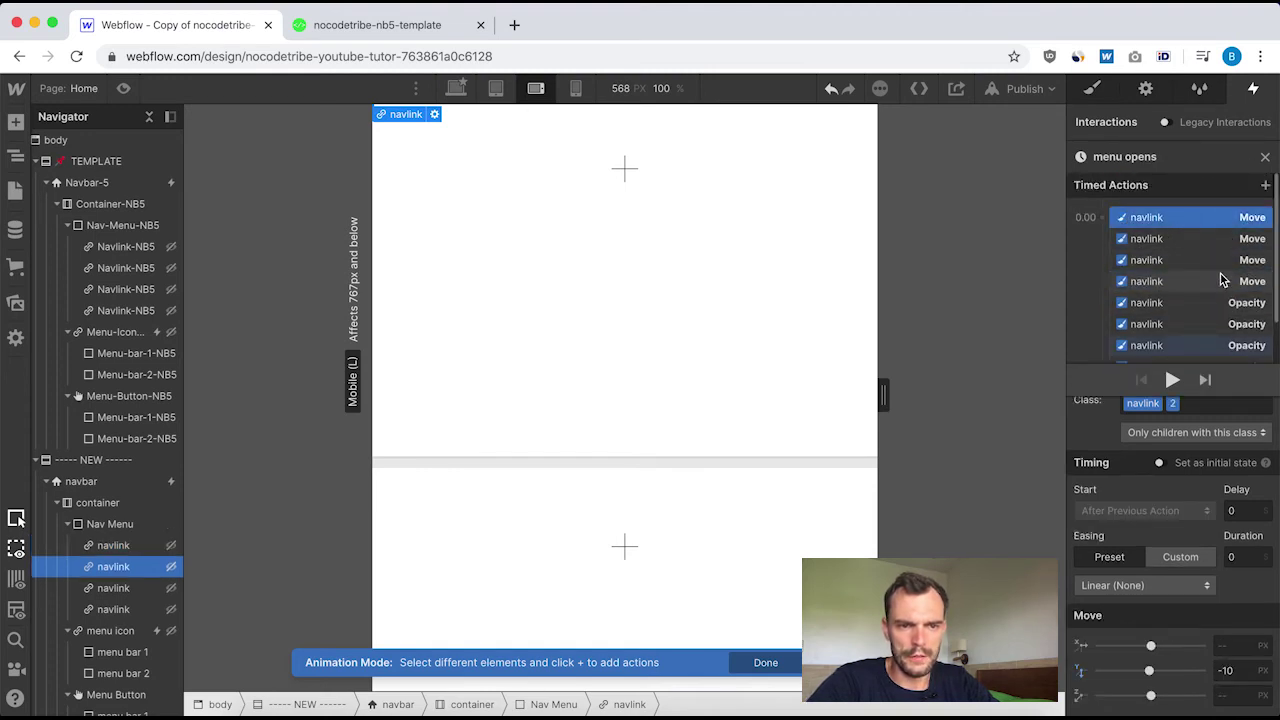
pyautogui.click(1209, 242)
pyautogui.click(1204, 261)
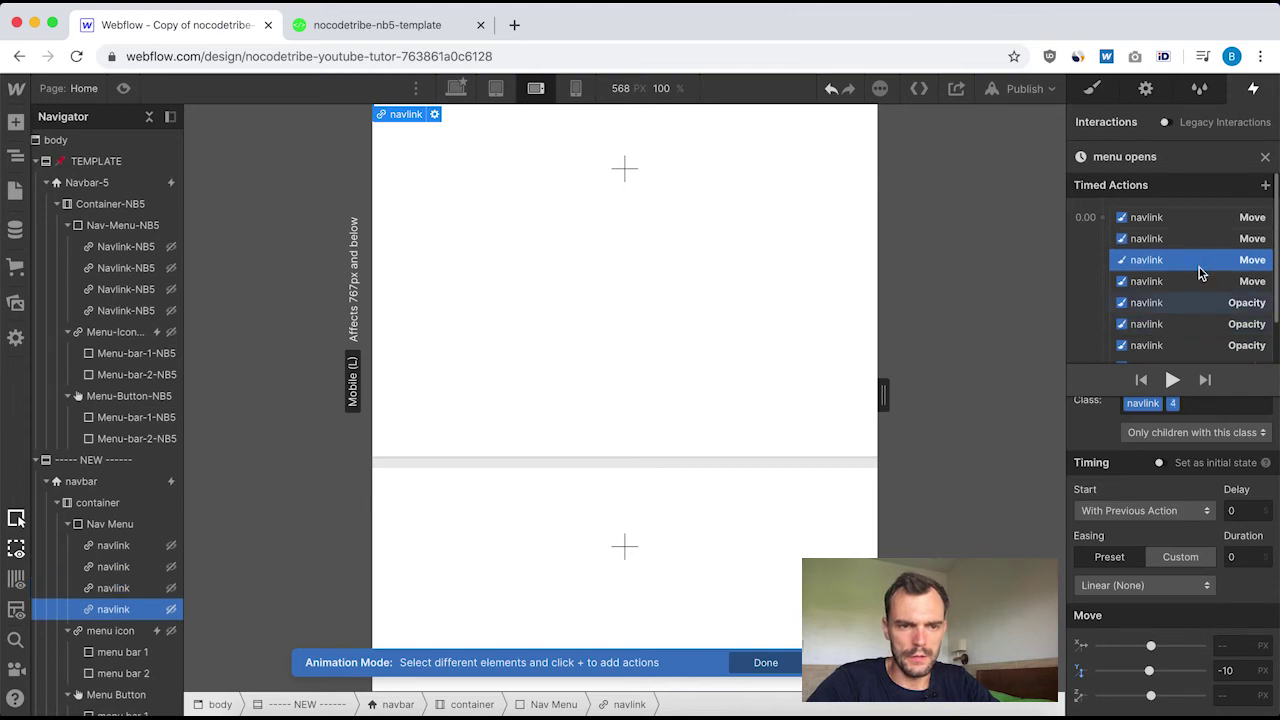
pyautogui.click(1198, 281)
pyautogui.click(1245, 557)
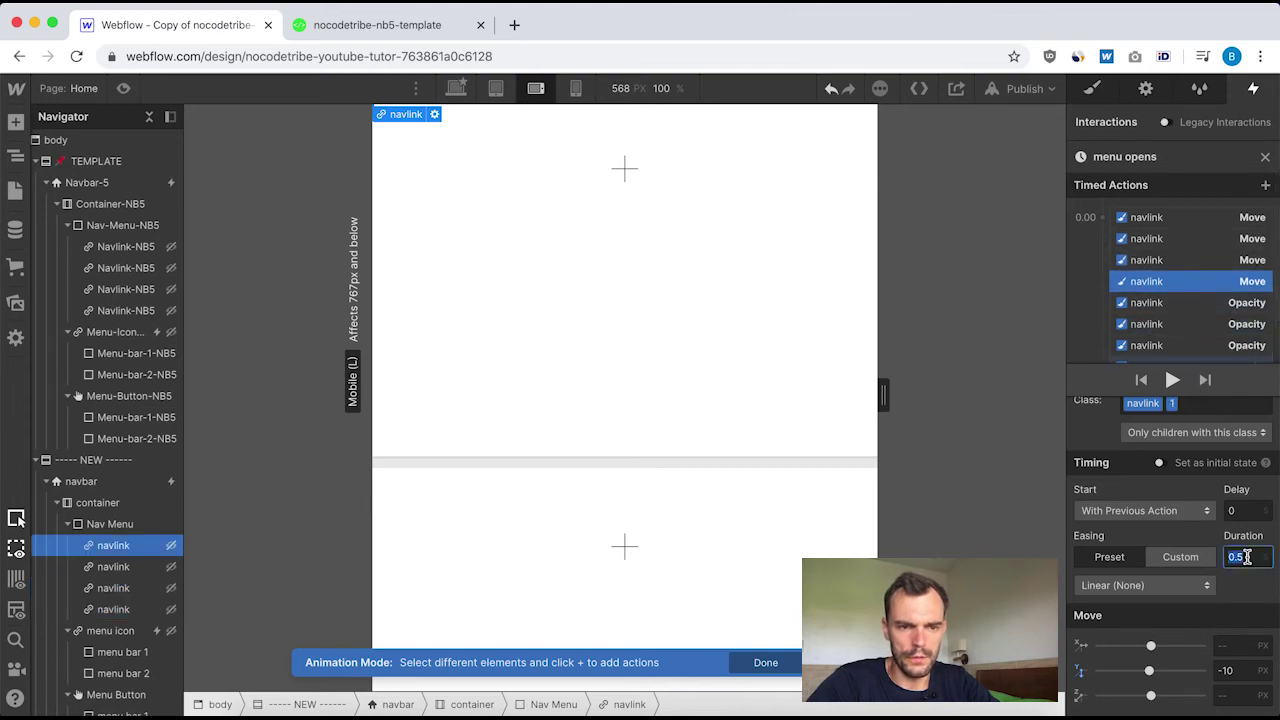
pyautogui.click(1191, 222)
# Verify the four Move and four Opacity actions all have 0 duration.
pyautogui.click(1195, 241)
pyautogui.click(1196, 262)
pyautogui.click(1205, 282)
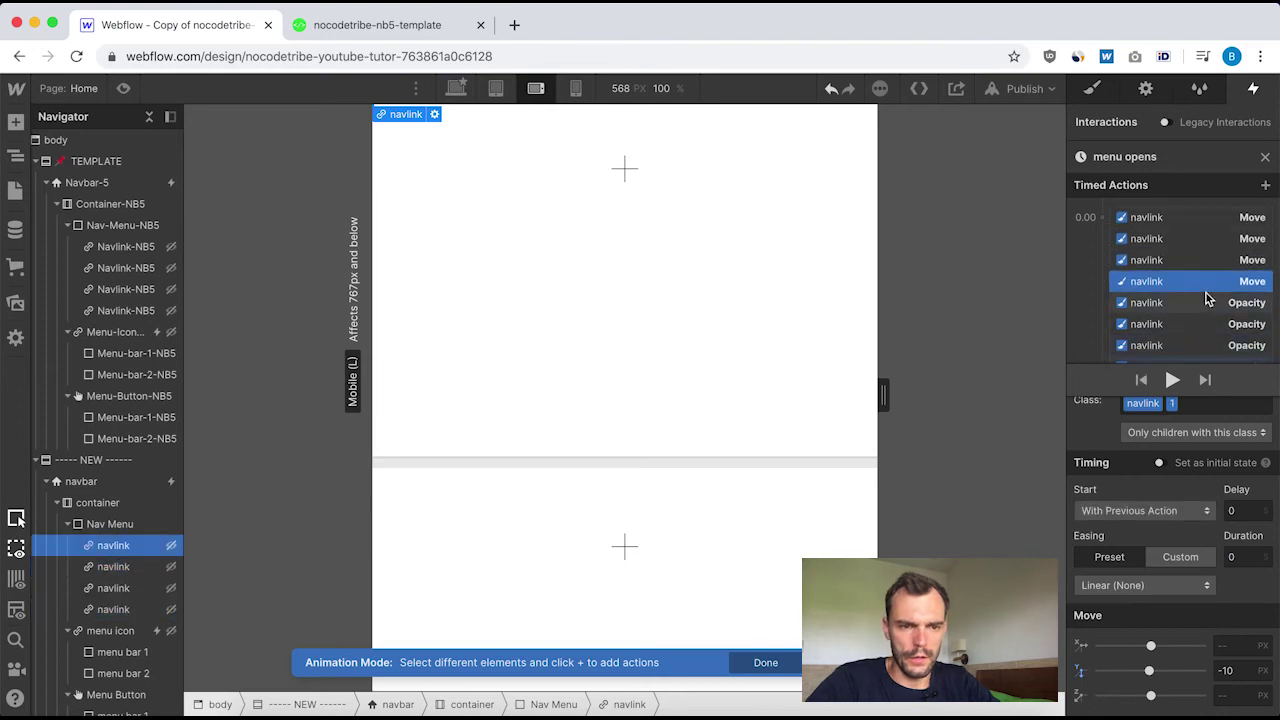
pyautogui.scroll(-2, 1207, 270)
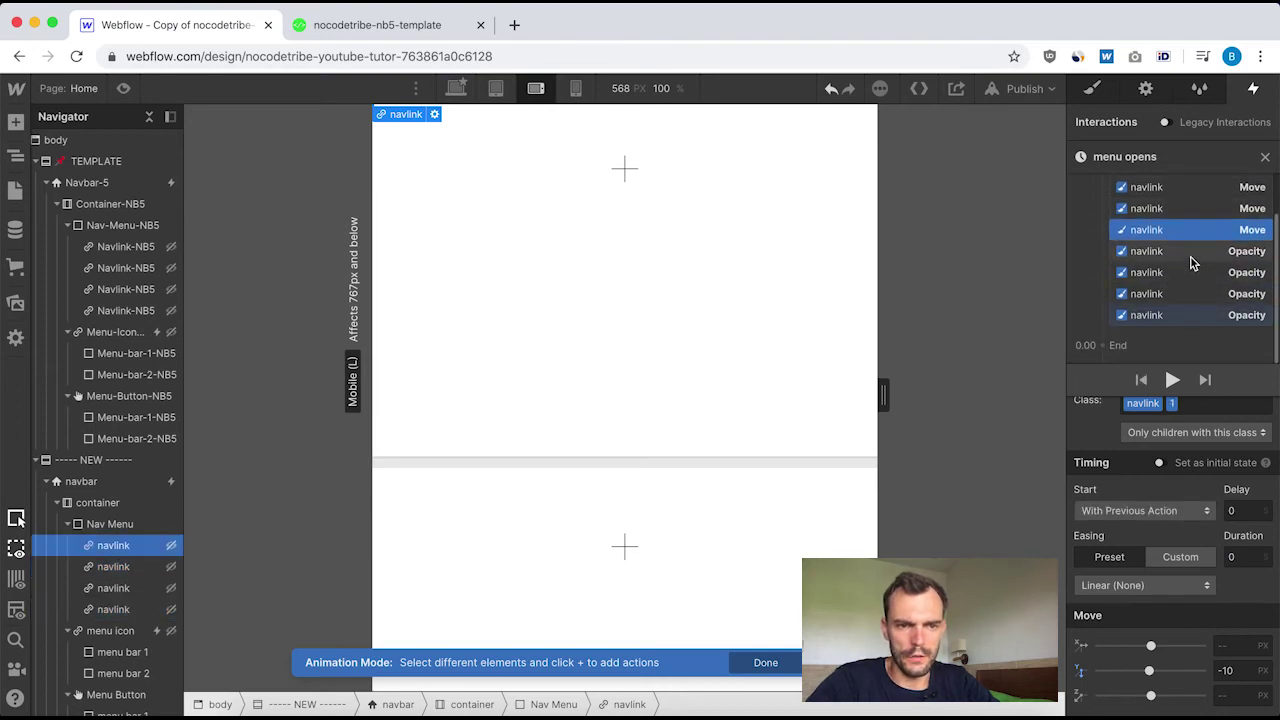
pyautogui.click(1190, 255)
pyautogui.click(1186, 281)
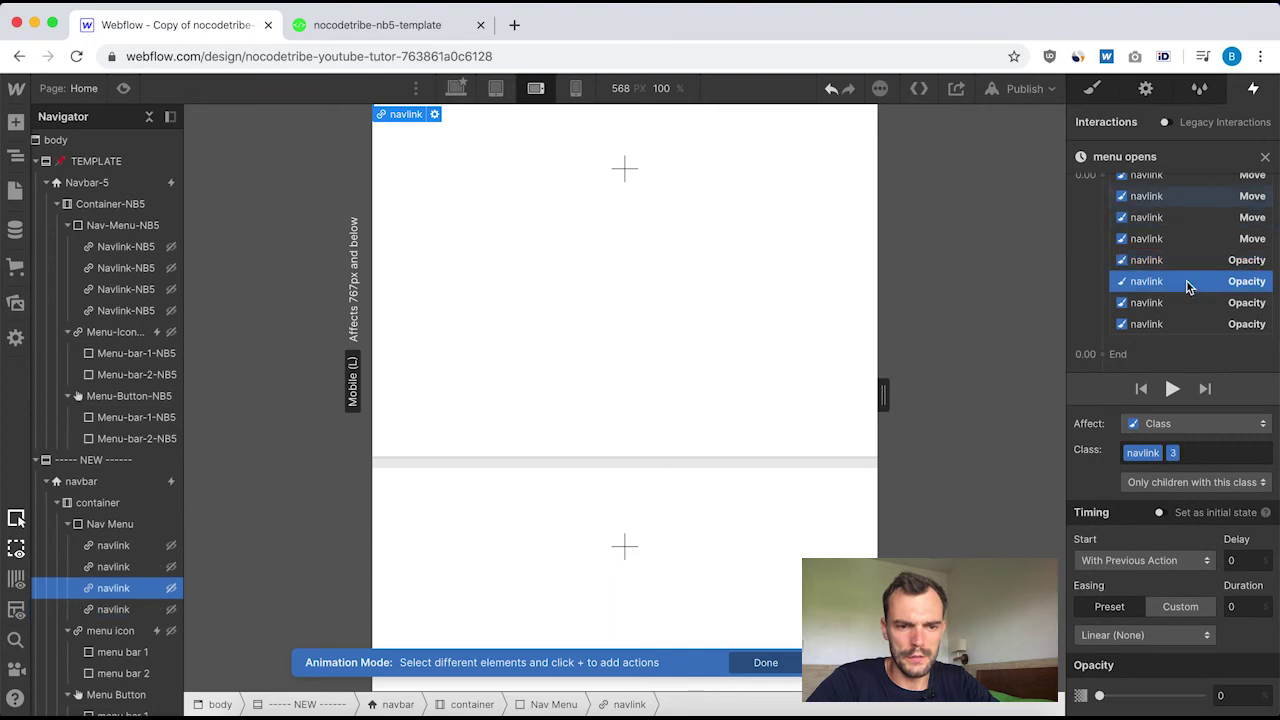
pyautogui.click(1192, 303)
pyautogui.click(1192, 325)
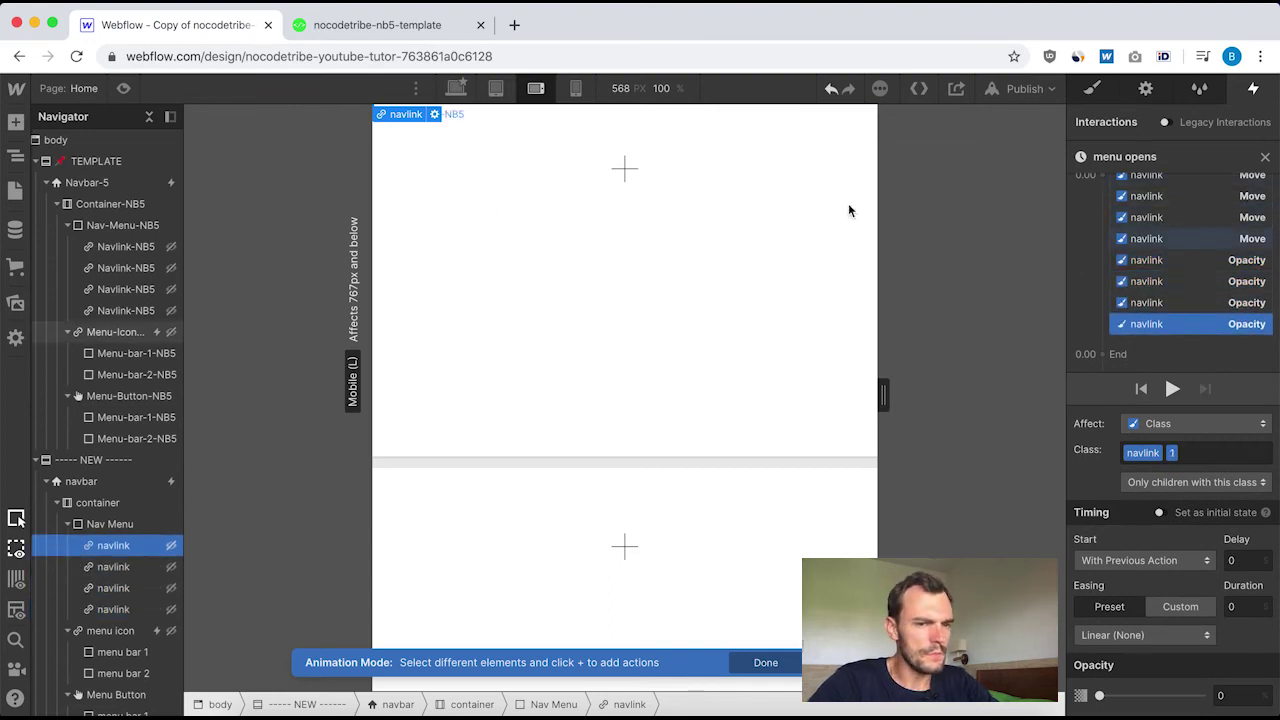
# Inspect template Navbar-5's Navbar opens timeline, including nav link move and menu button rotate.
pyautogui.click(1265, 162)
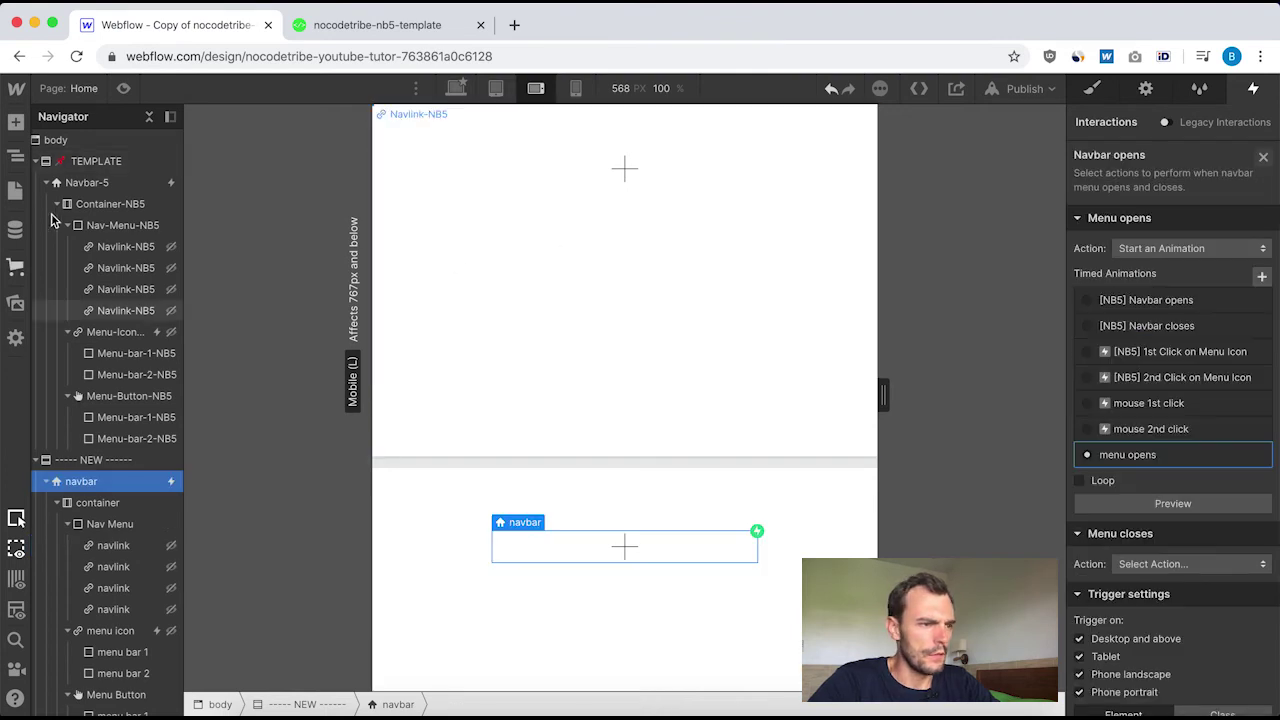
pyautogui.click(87, 182)
pyautogui.click(1146, 183)
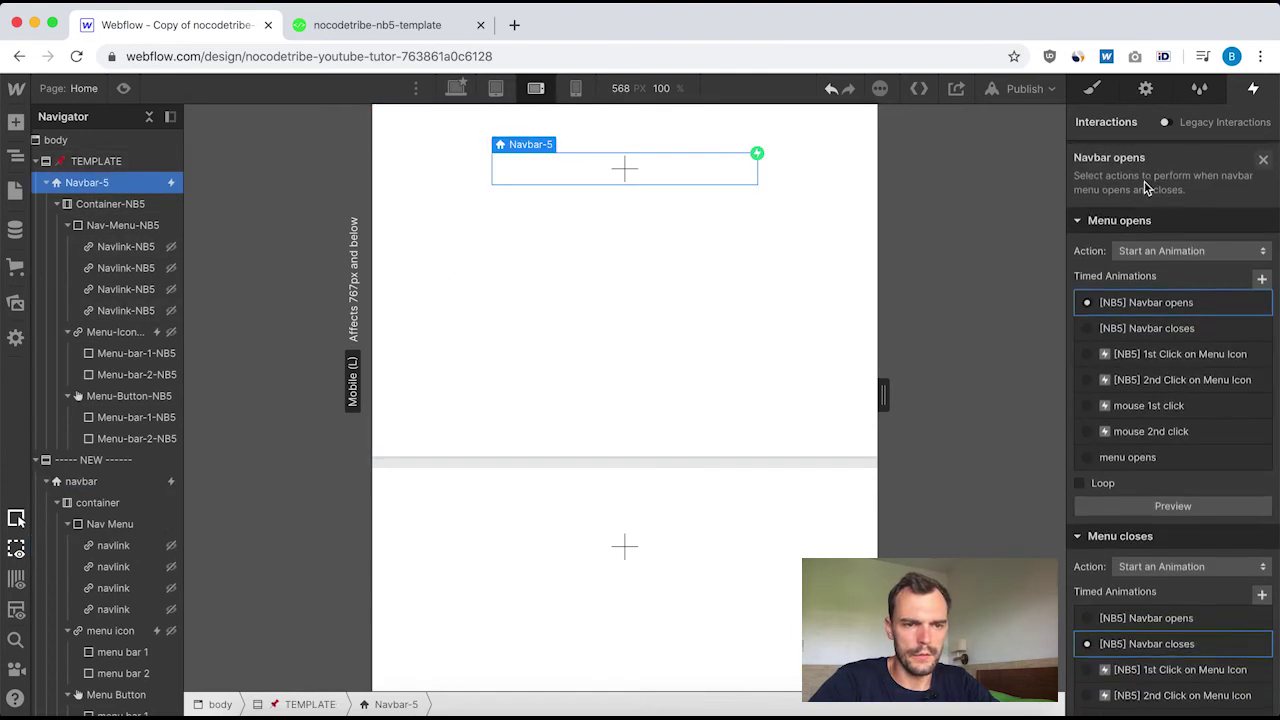
pyautogui.click(1163, 301)
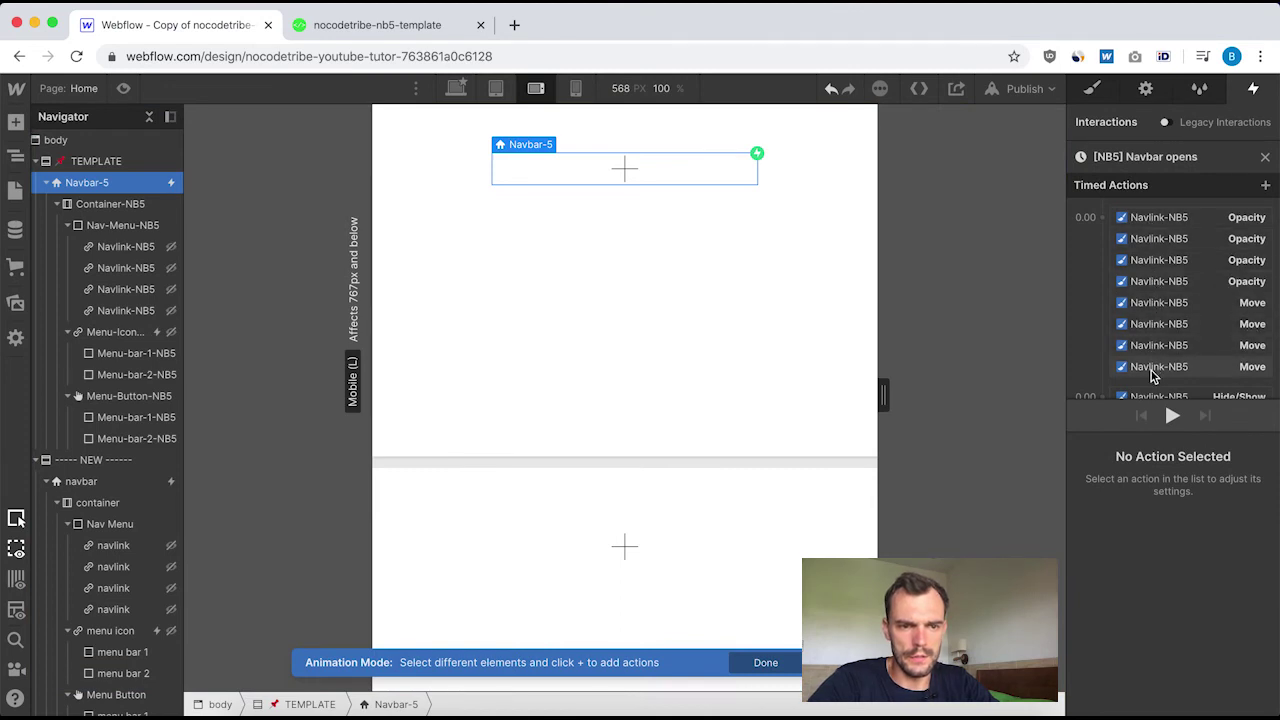
pyautogui.click(1192, 287)
pyautogui.scroll(-5, 1190, 290)
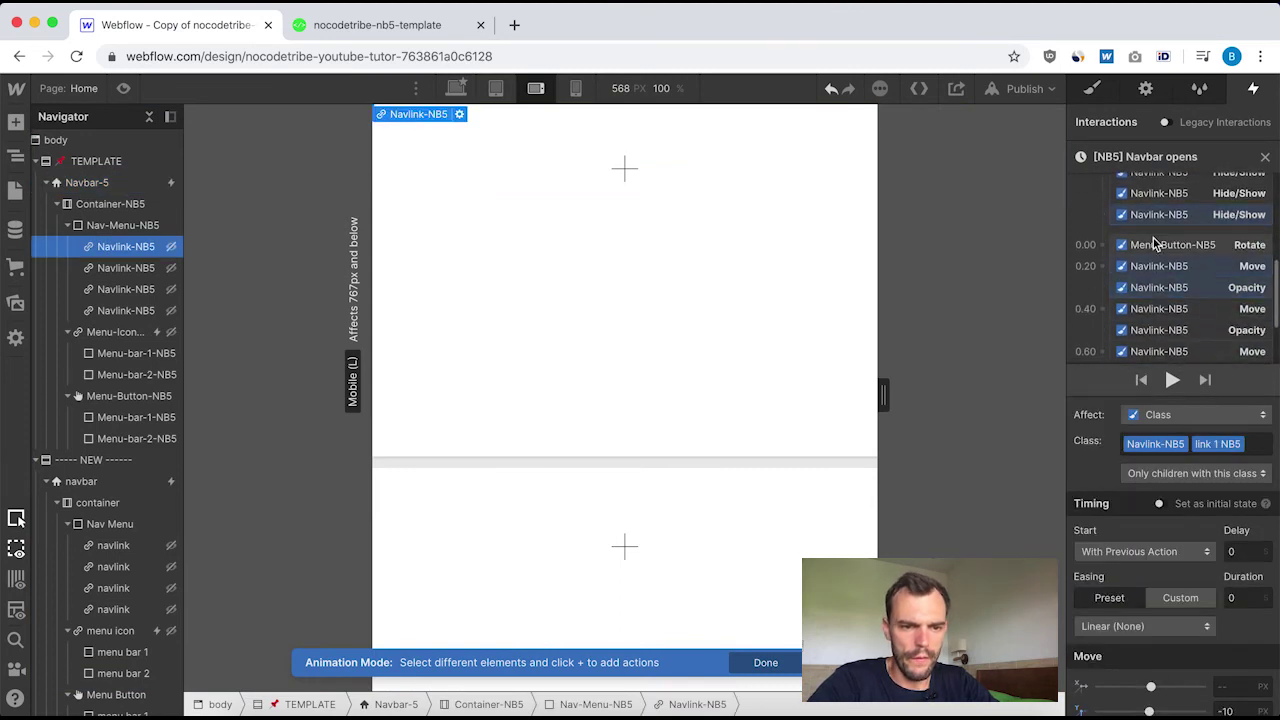
pyautogui.click(1160, 257)
pyautogui.scroll(2, 1163, 277)
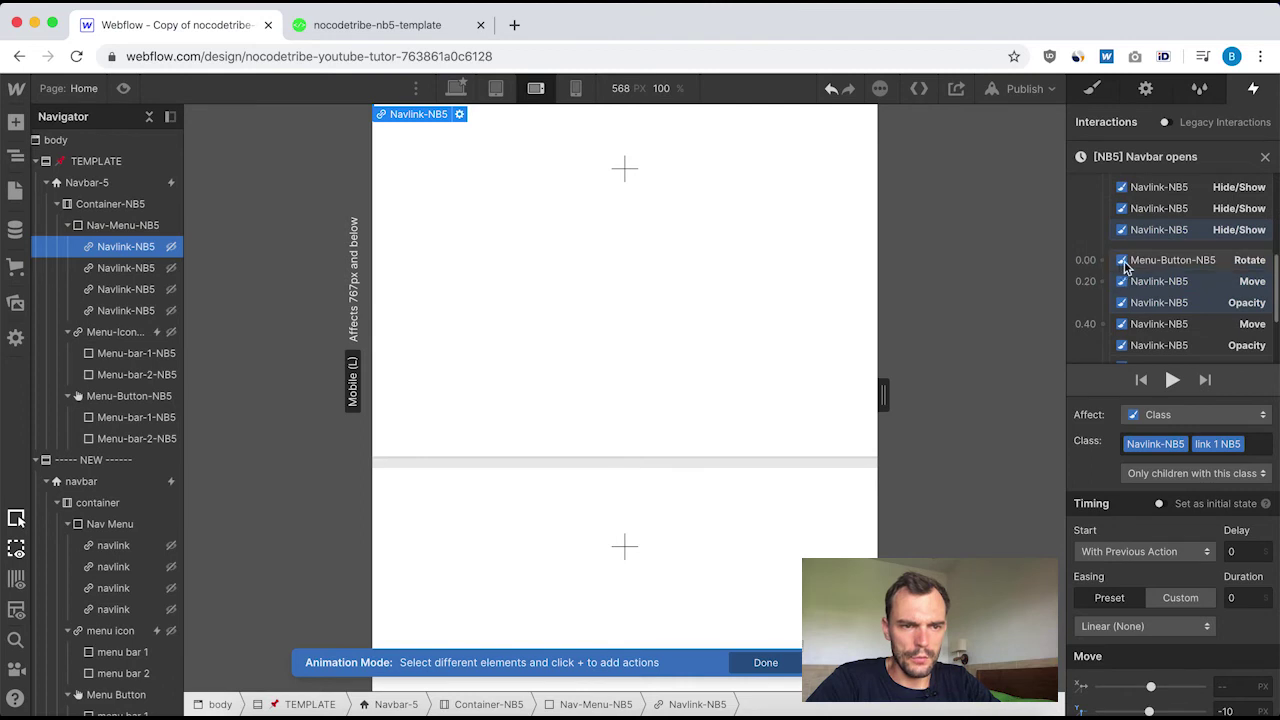
pyautogui.click(1161, 264)
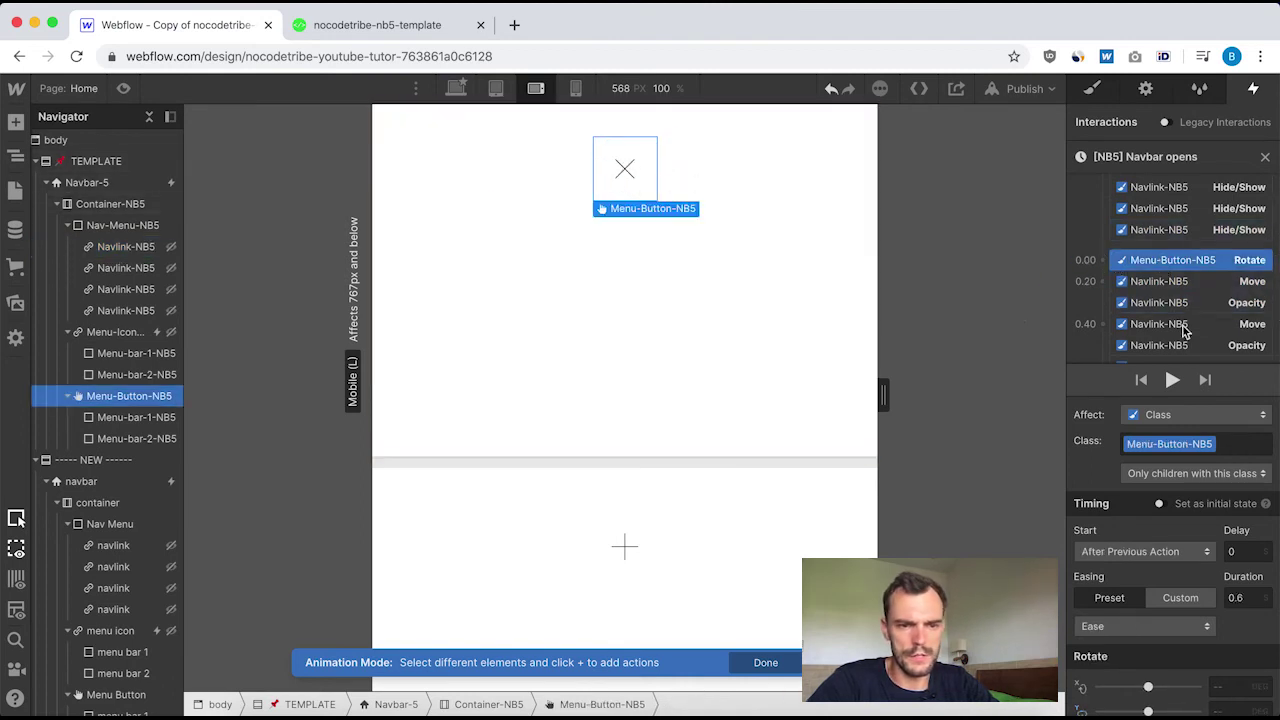
pyautogui.scroll(-1, 1218, 625)
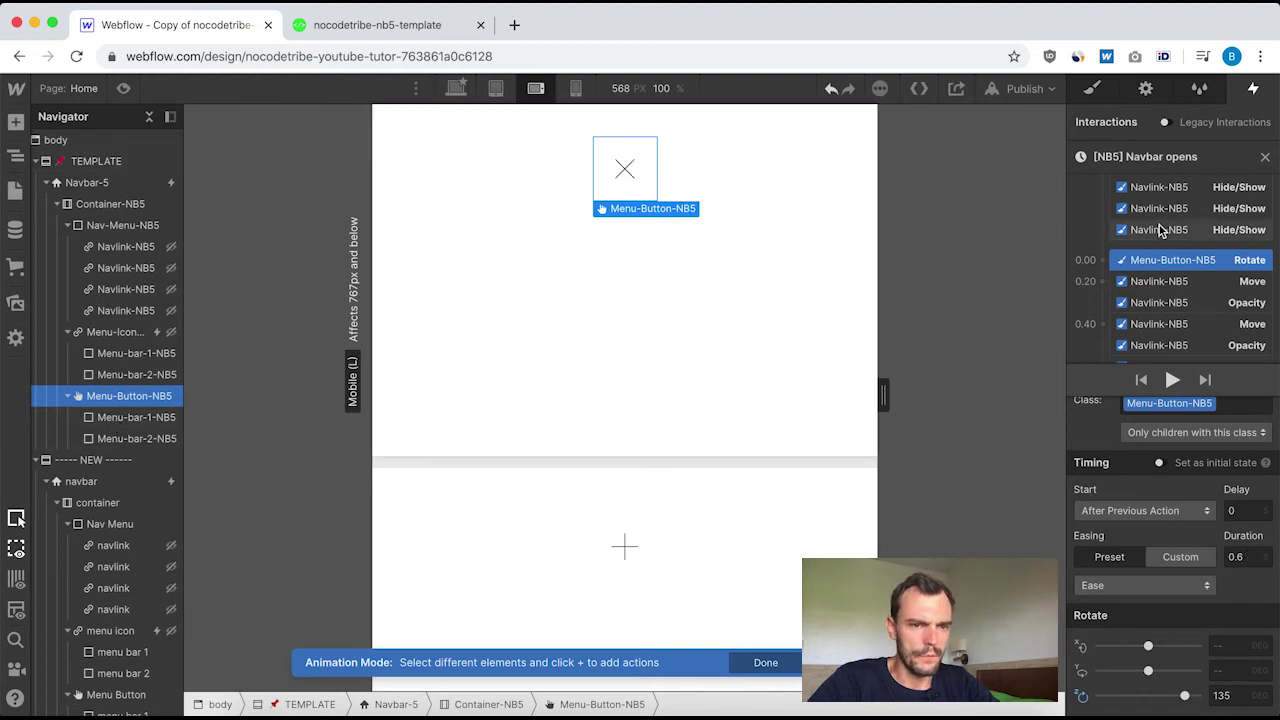
pyautogui.click(1265, 157)
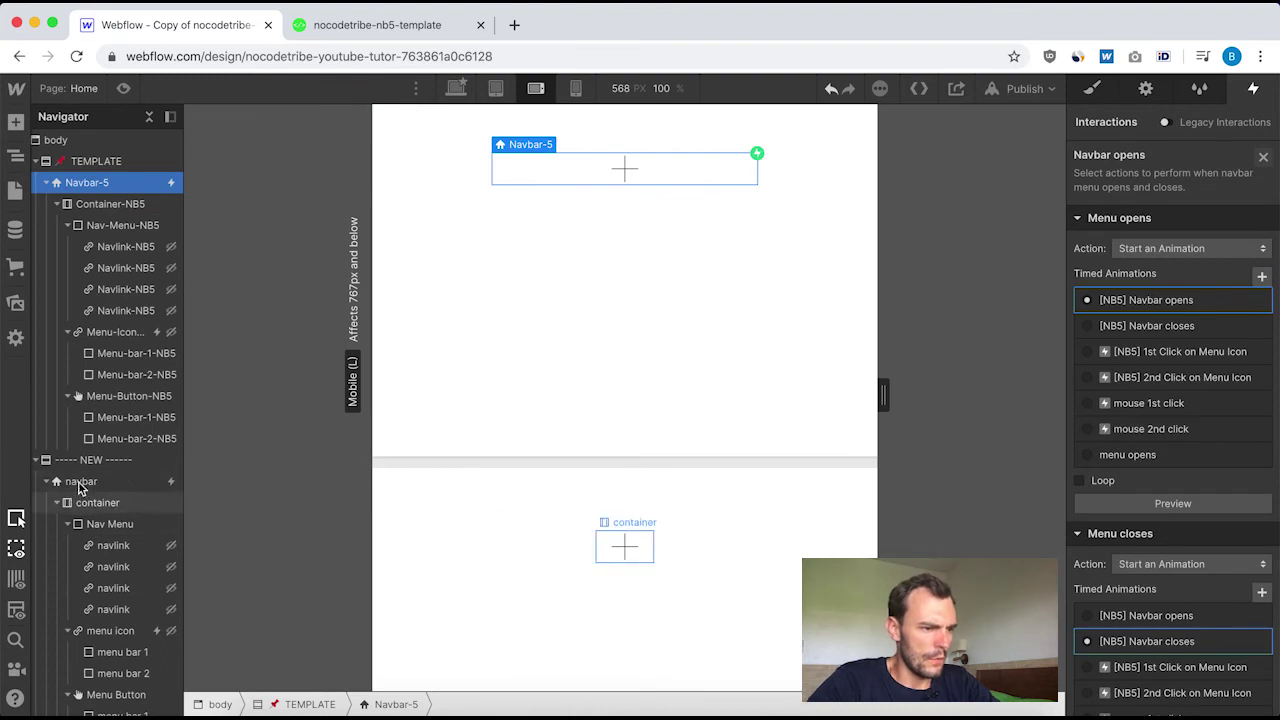
# Recheck the template's 135° Rotate setting, then open the new navbar's Navbar opens interaction.
pyautogui.click(1152, 299)
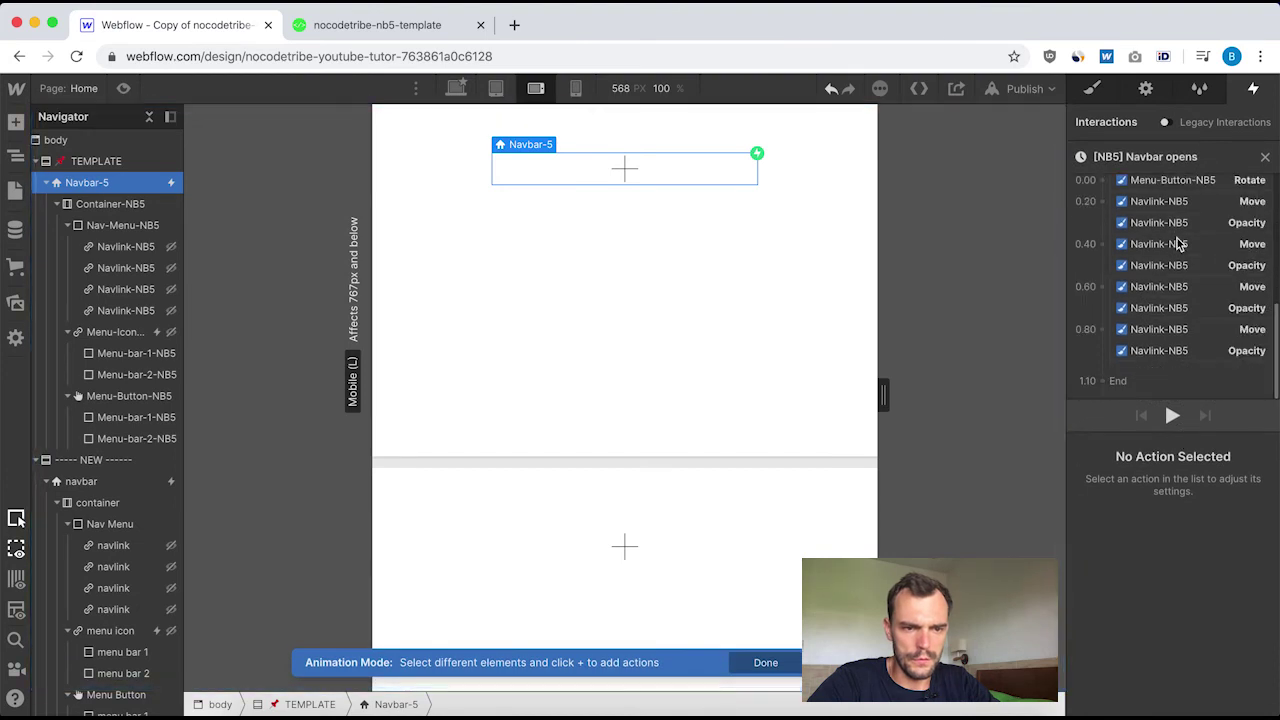
pyautogui.scroll(2, 1180, 250)
pyautogui.click(1175, 301)
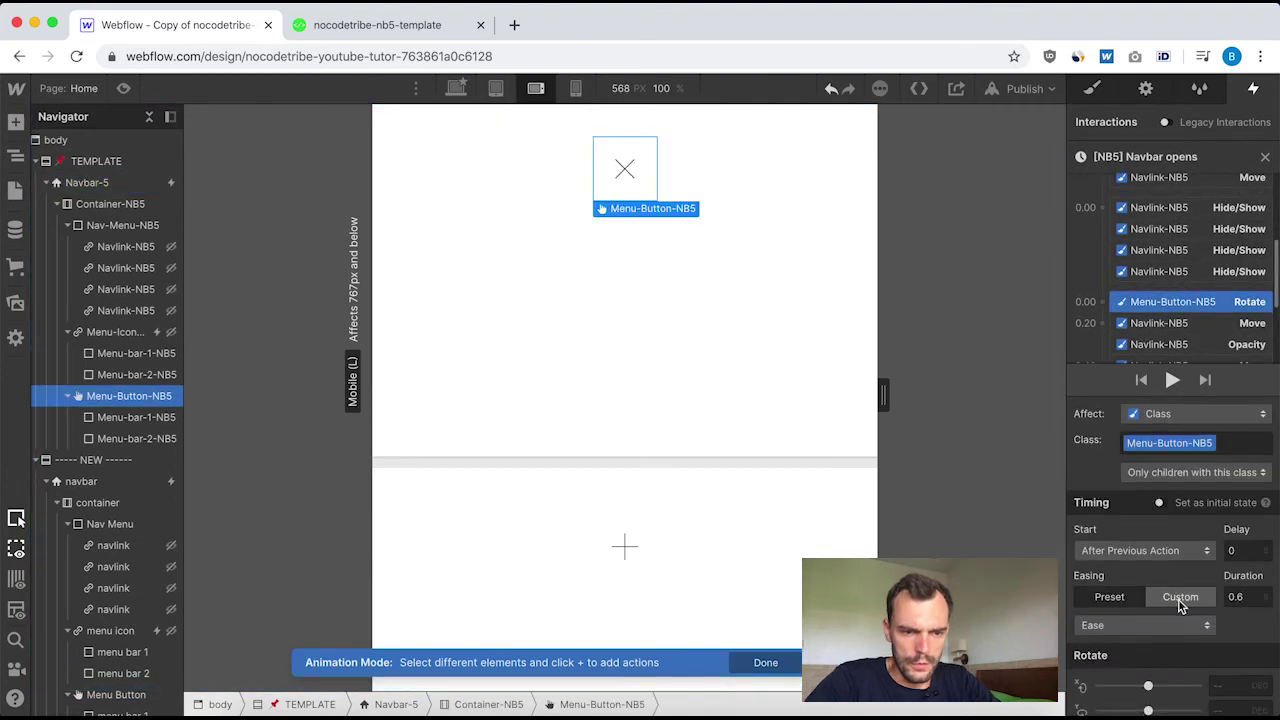
pyautogui.click(1265, 157)
pyautogui.click(100, 481)
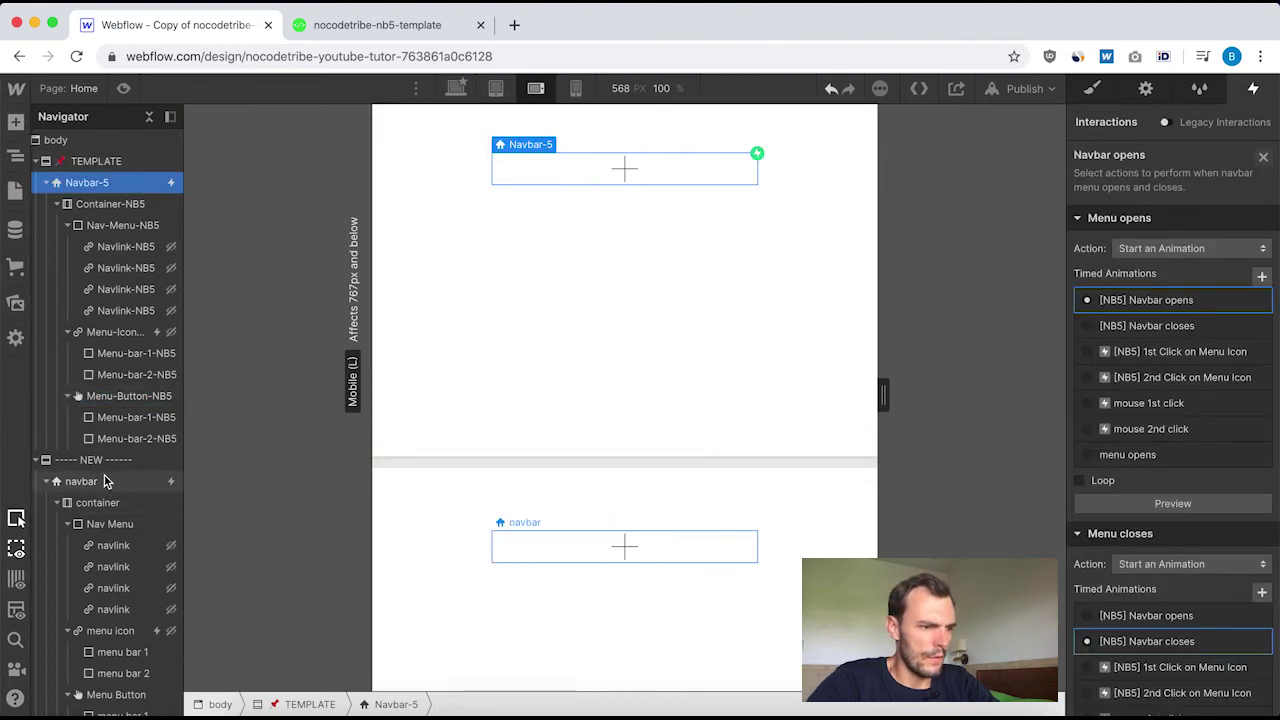
pyautogui.click(1156, 196)
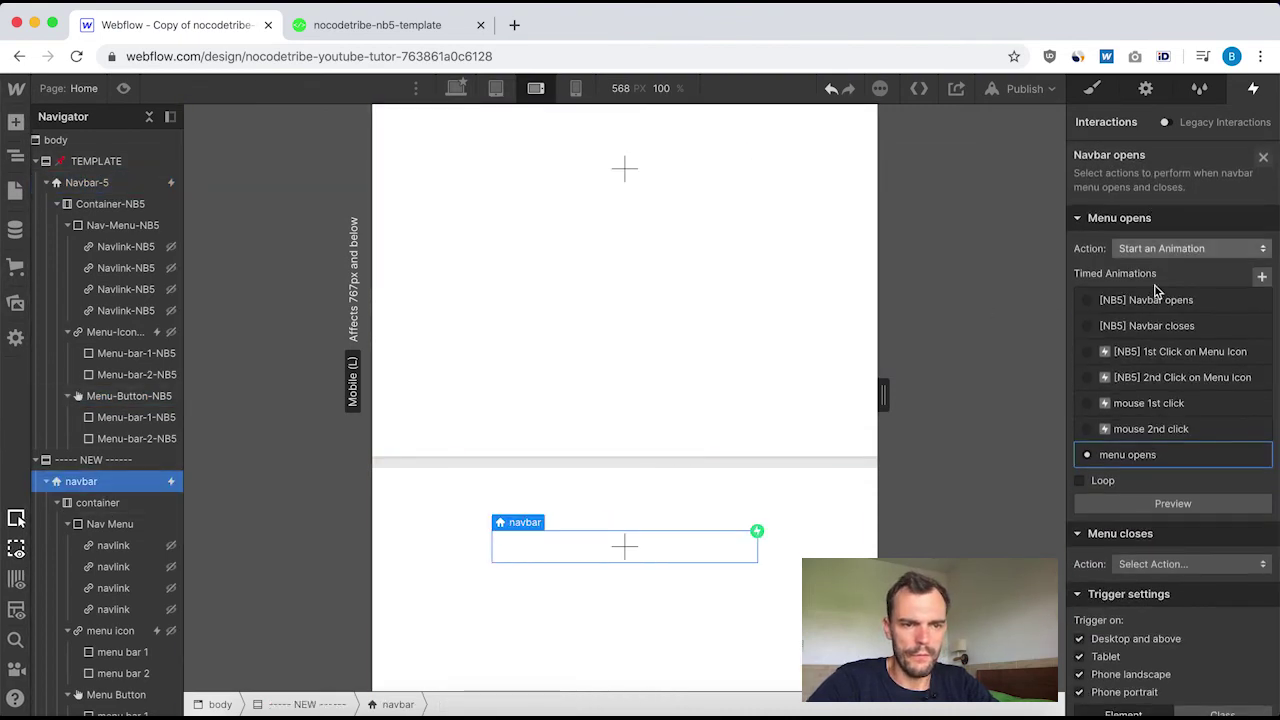
# Add a Rotate action turning the Menu Button 135° on Z over 0.6 s.
pyautogui.click(1140, 455)
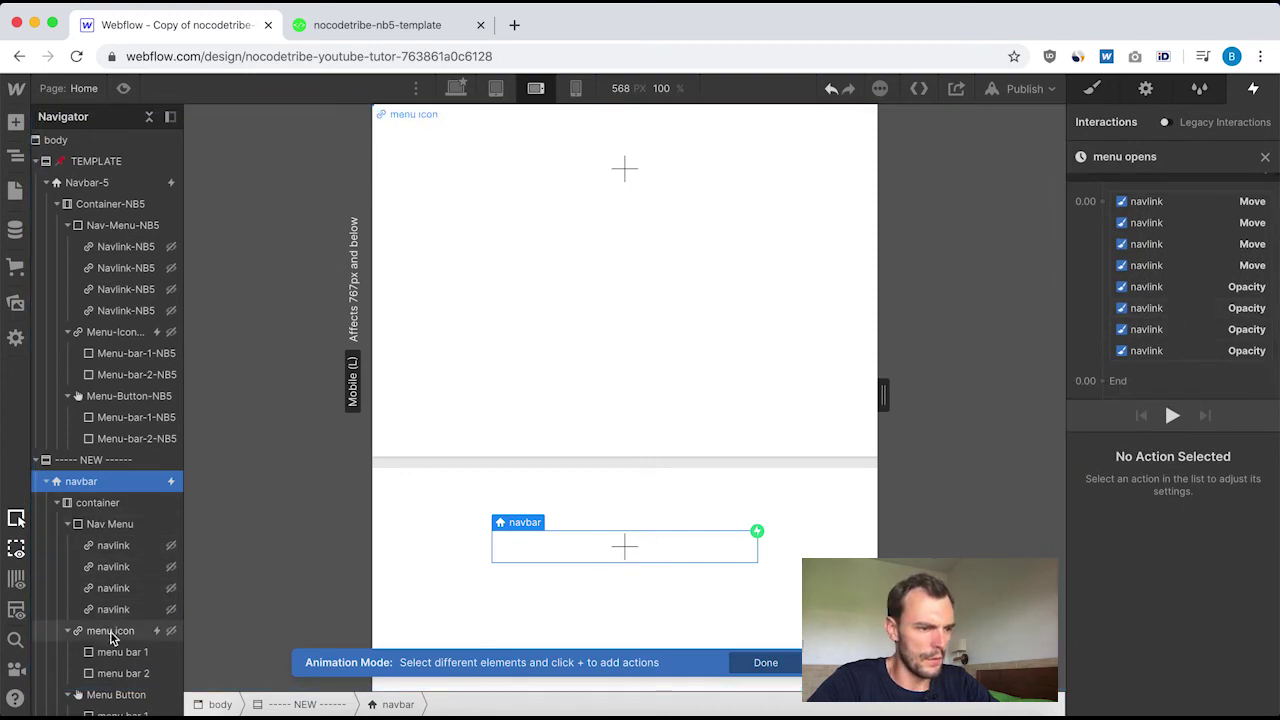
pyautogui.scroll(-1, 115, 650)
pyautogui.click(117, 664)
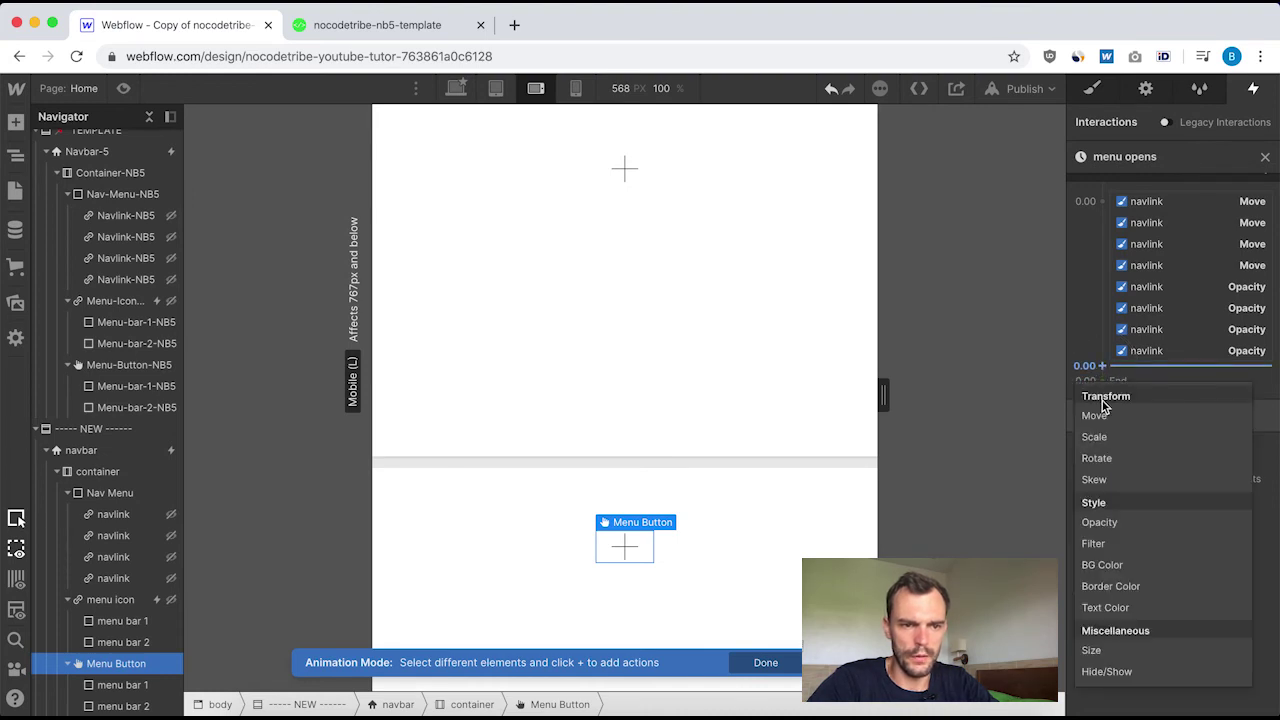
pyautogui.click(1130, 459)
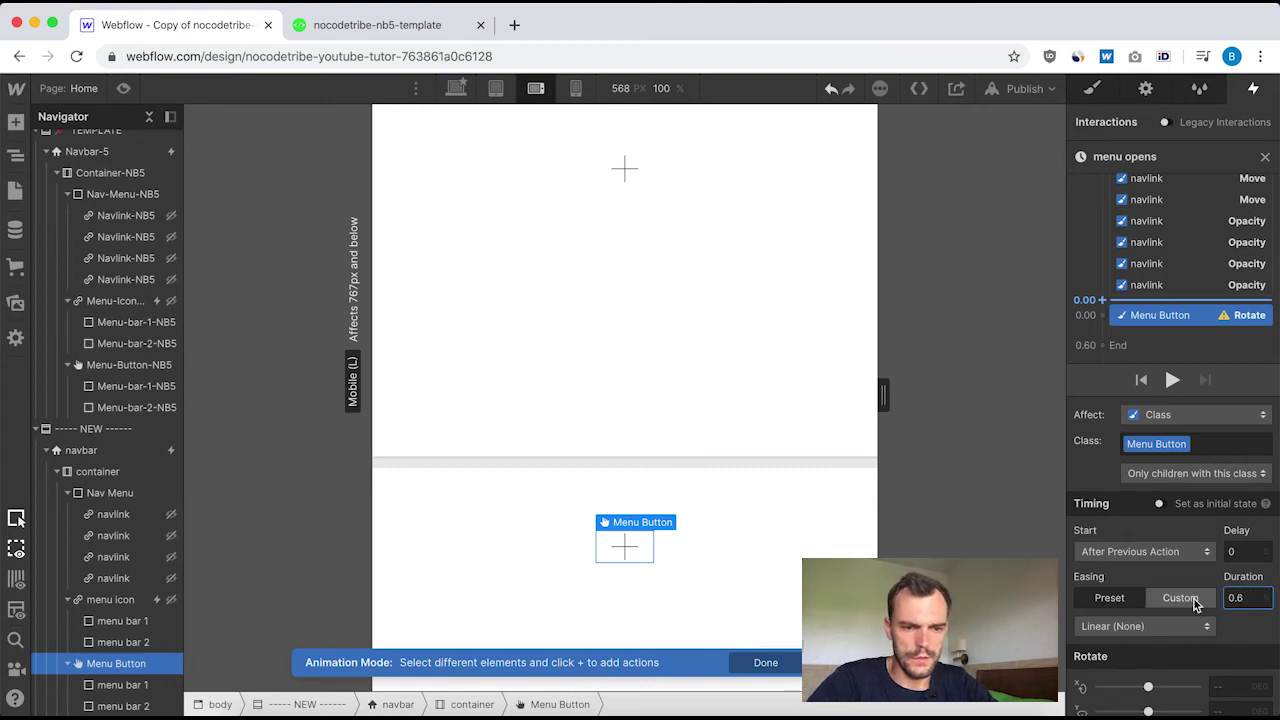
pyautogui.scroll(-2, 1194, 600)
pyautogui.write('135')
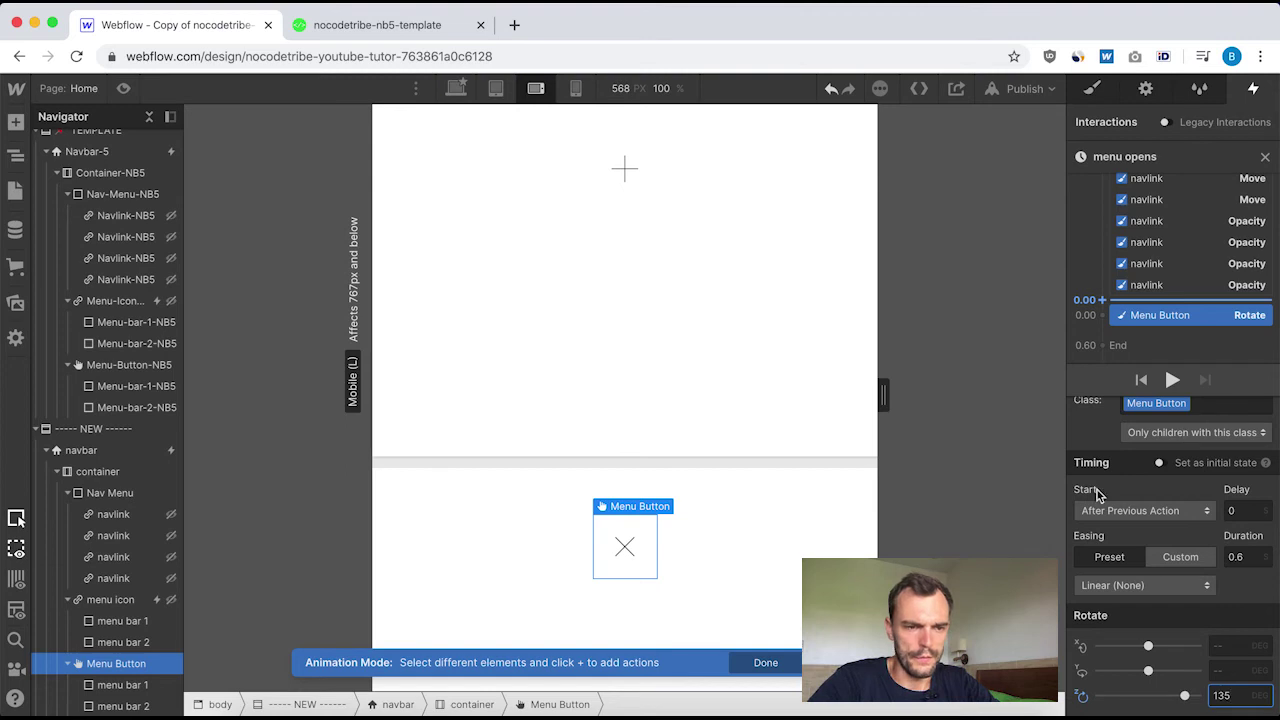
pyautogui.scroll(1, 1130, 530)
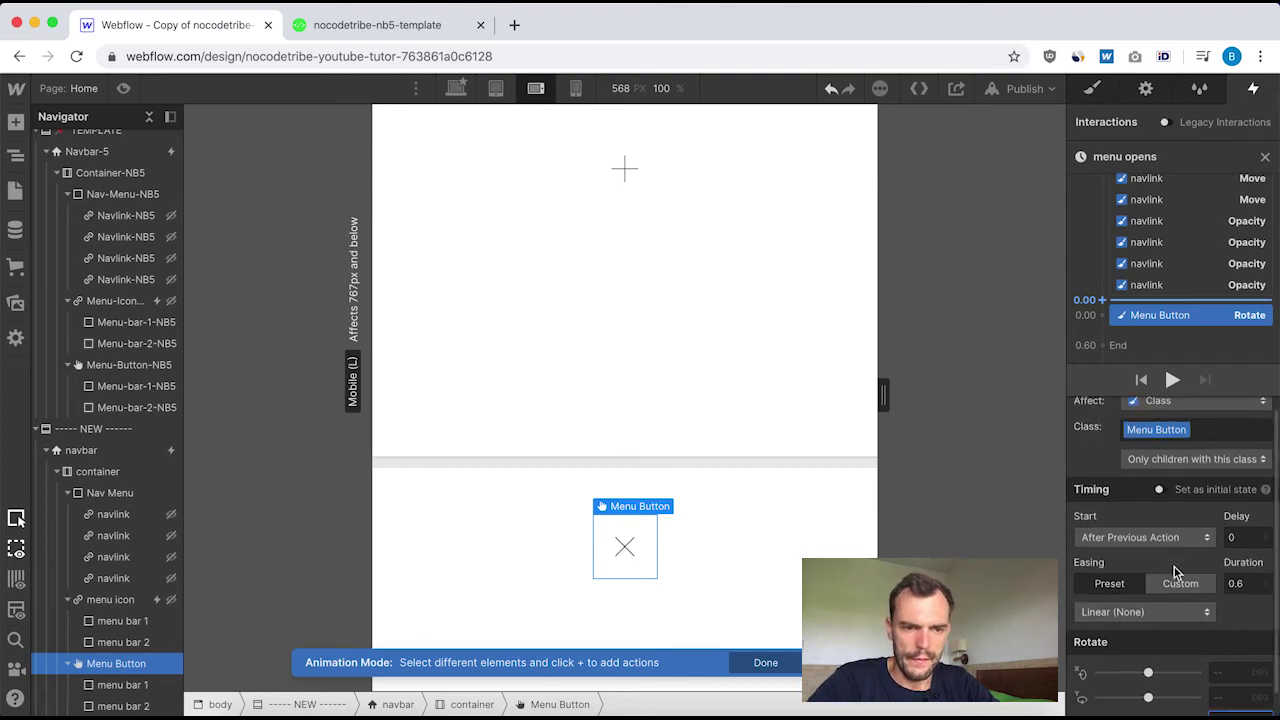
pyautogui.scroll(-1, 1176, 572)
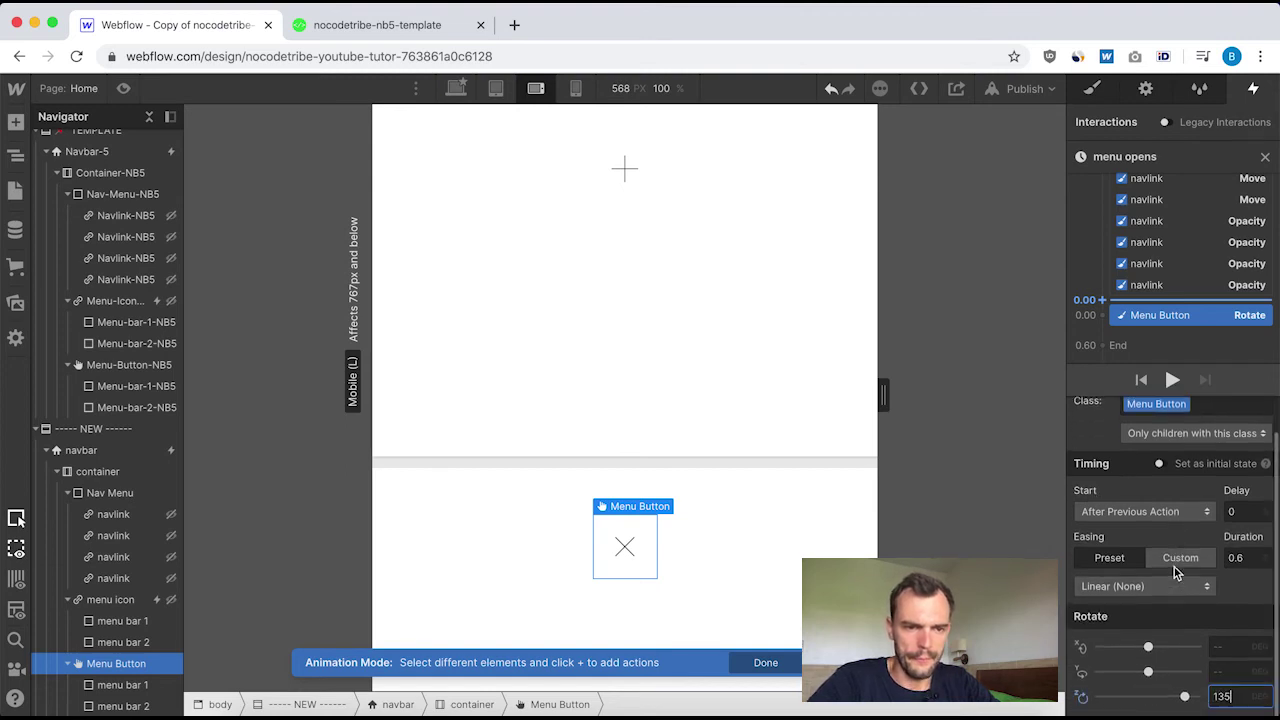
pyautogui.click(1266, 160)
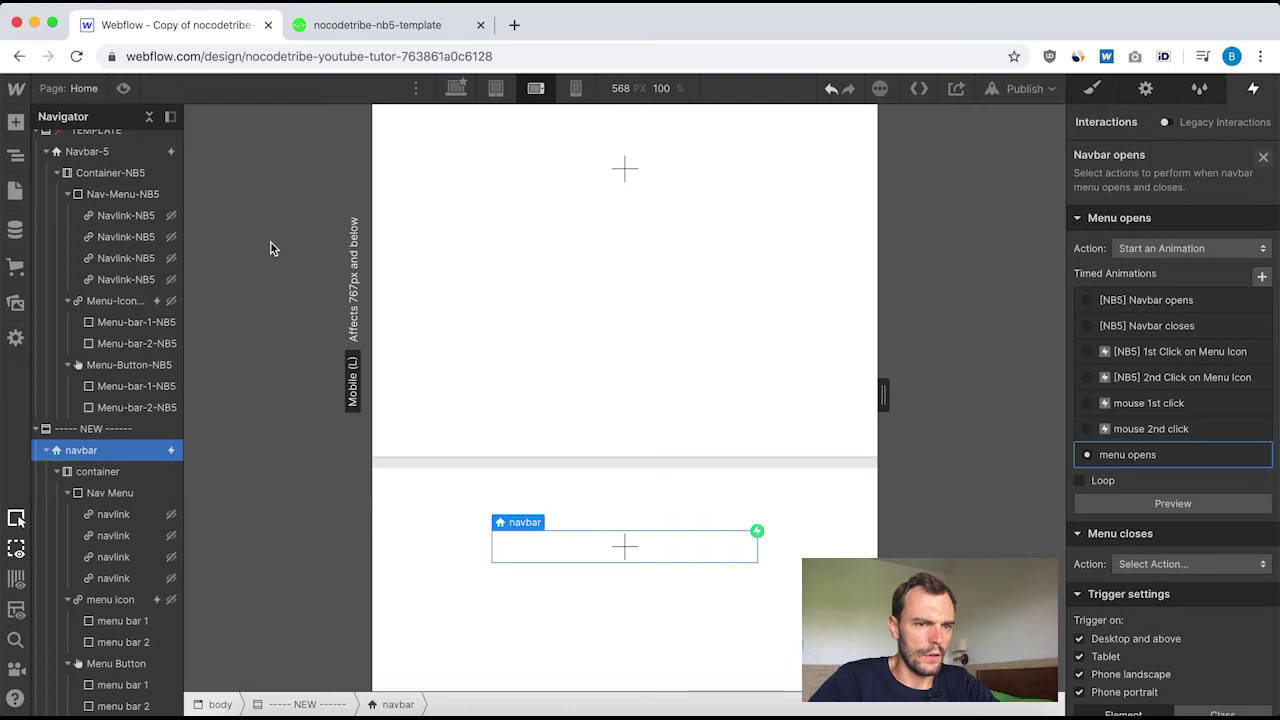
# Open Navbar-5's [NB5] Navbar opens timeline and inspect the menu button's Rotate action.
pyautogui.click(119, 156)
pyautogui.click(1163, 190)
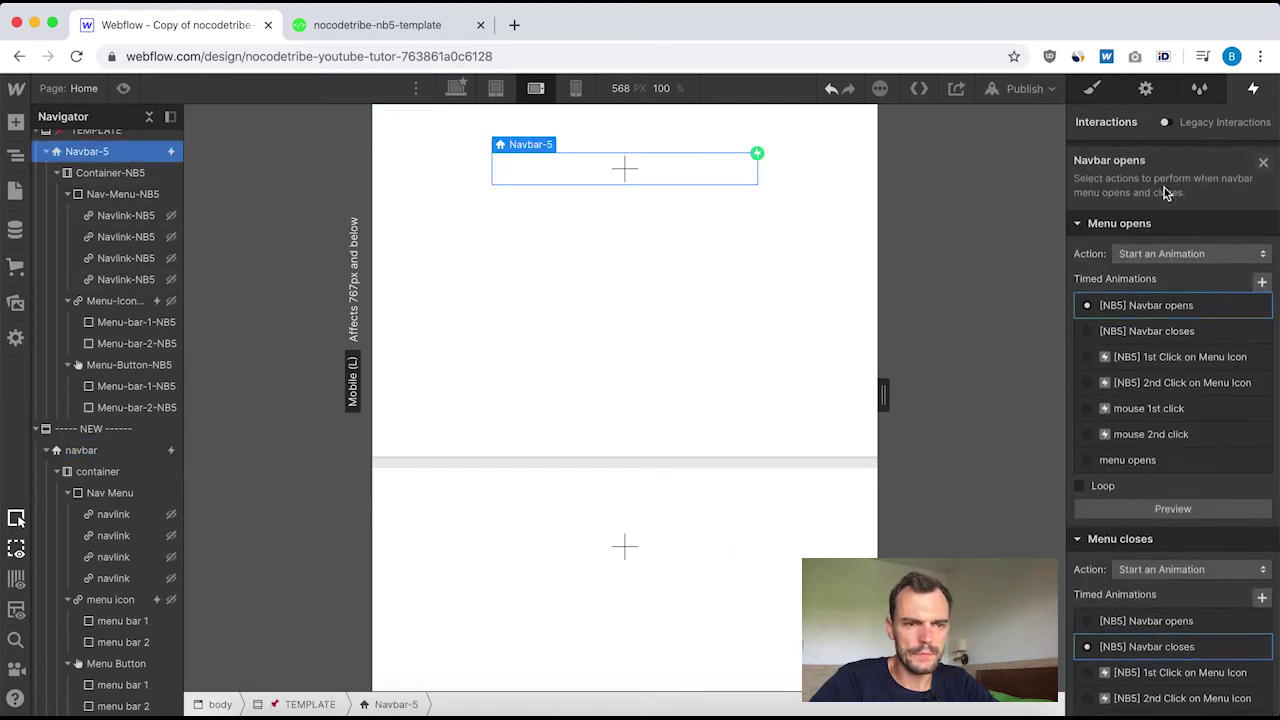
pyautogui.click(1160, 300)
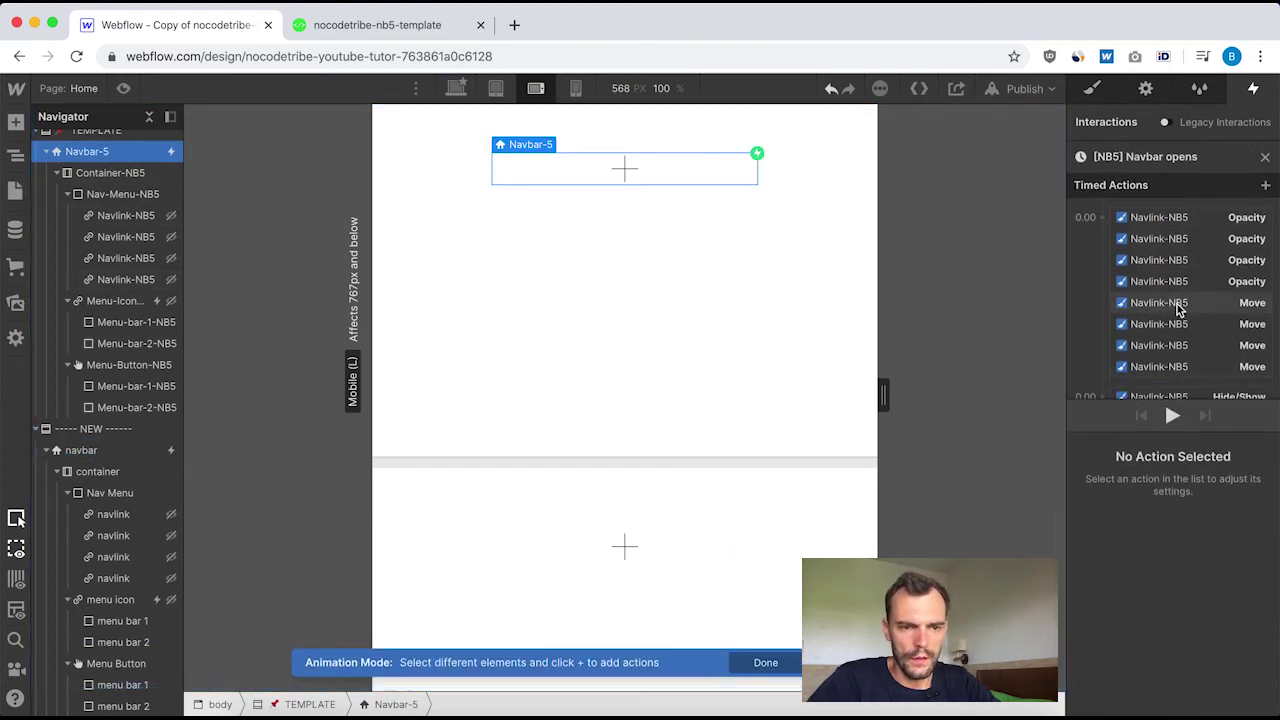
pyautogui.scroll(-3, 1172, 305)
pyautogui.scroll(-2, 1175, 315)
pyautogui.scroll(-2, 1175, 315)
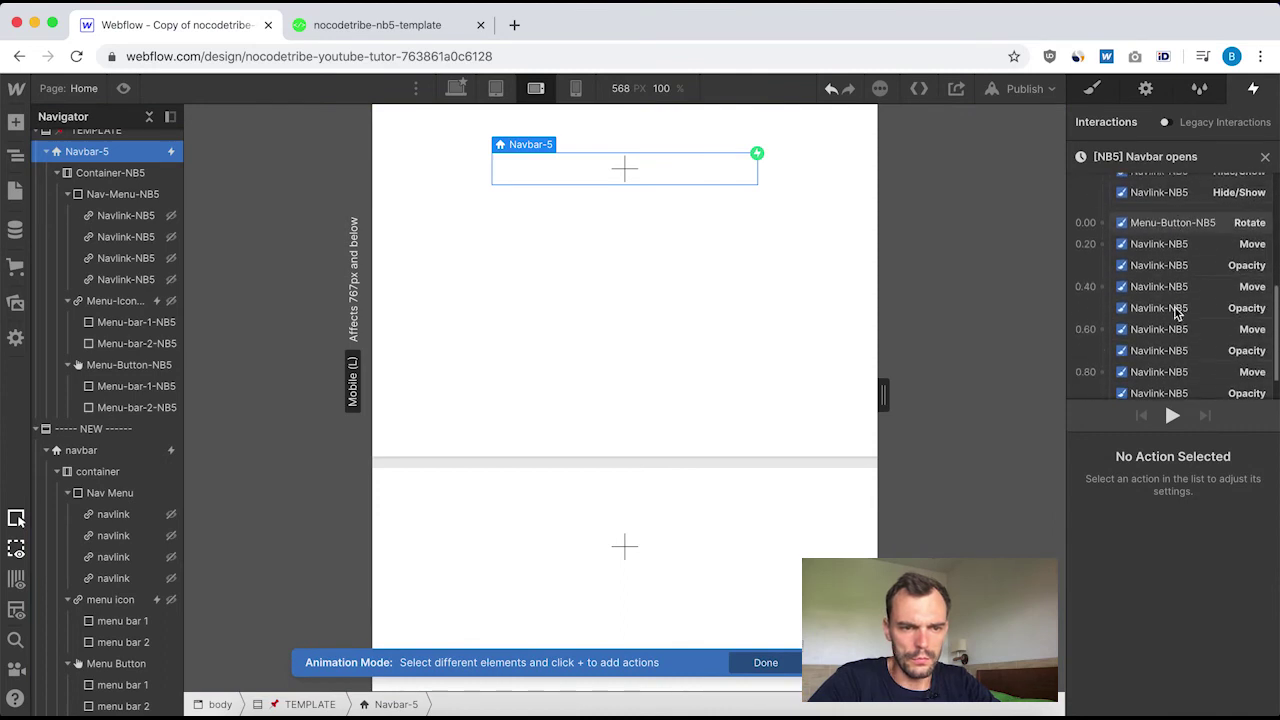
pyautogui.scroll(3, 1160, 320)
pyautogui.click(1172, 321)
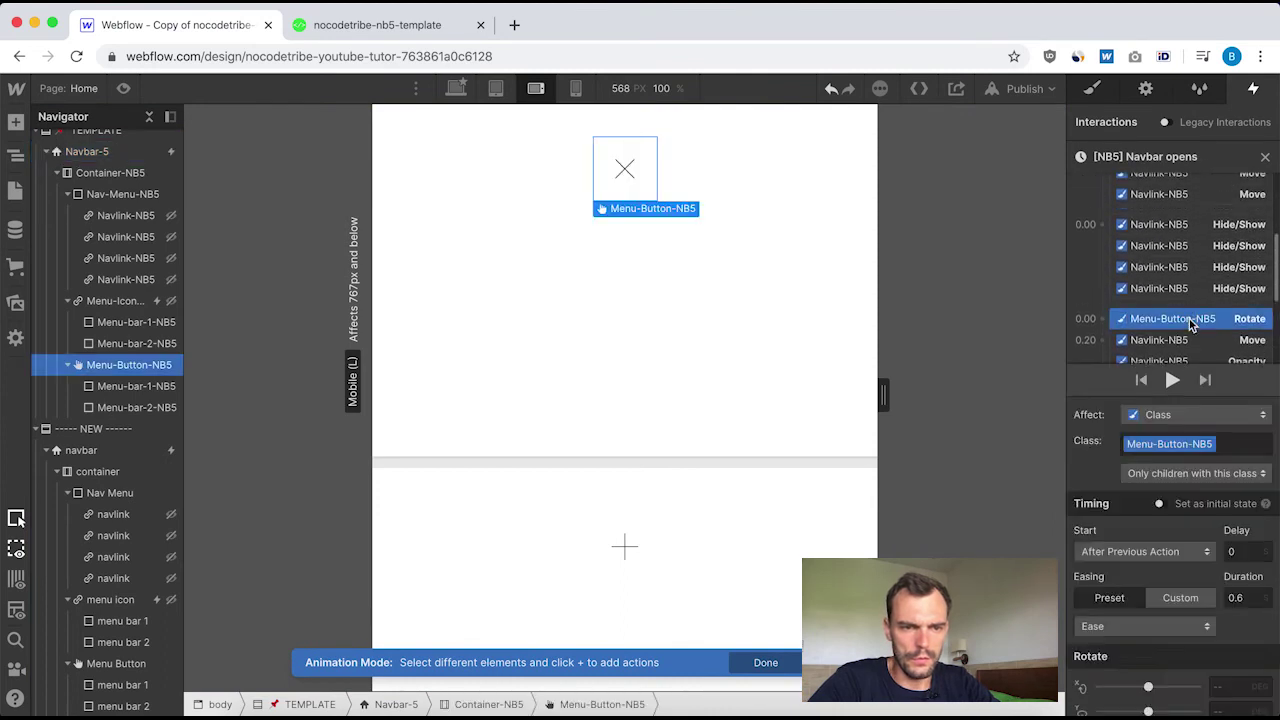
pyautogui.scroll(-1, 1170, 650)
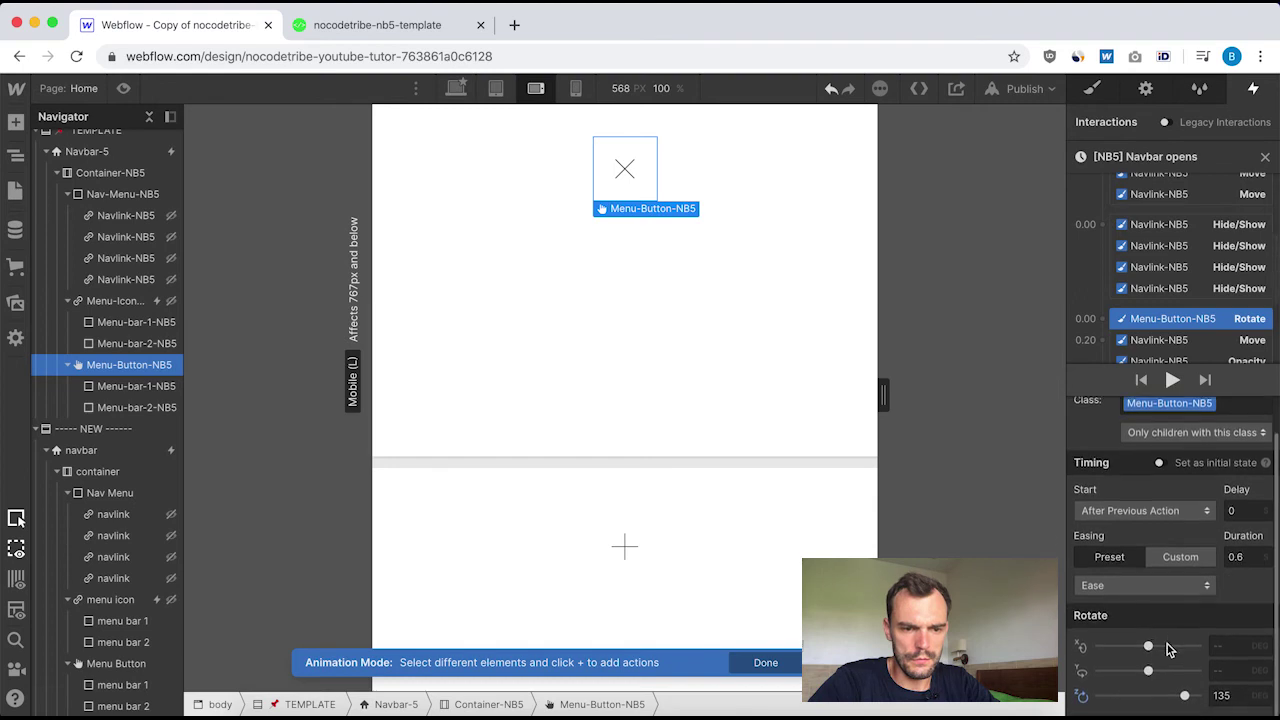
pyautogui.scroll(2, 1168, 651)
pyautogui.scroll(3, 1165, 275)
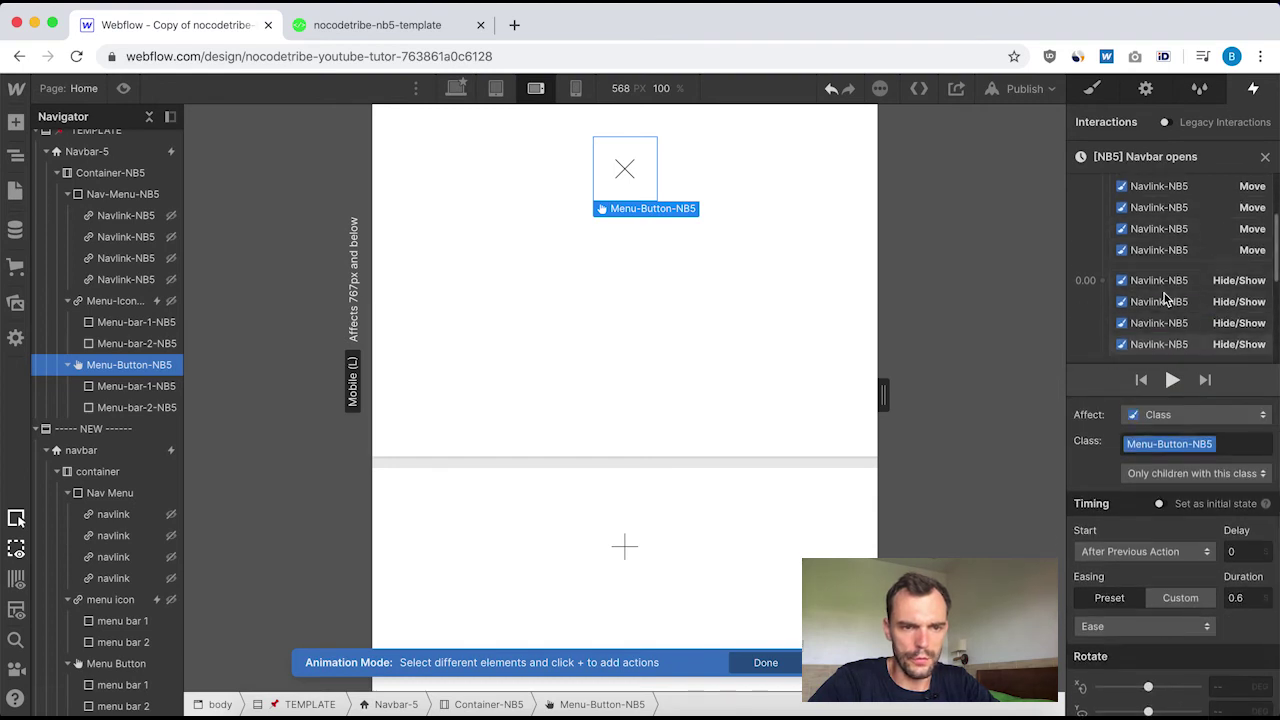
pyautogui.scroll(-4, 1165, 290)
pyautogui.scroll(-1, 1165, 297)
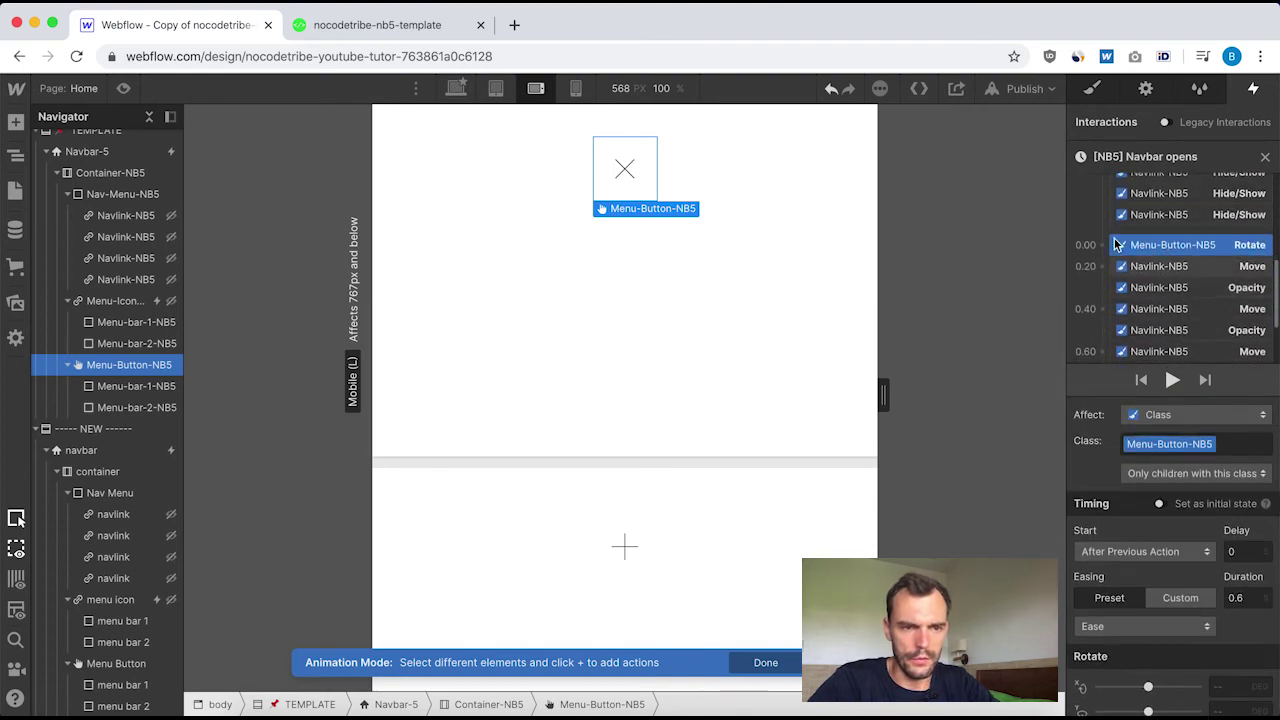
pyautogui.scroll(3, 1155, 260)
pyautogui.scroll(-2, 1145, 235)
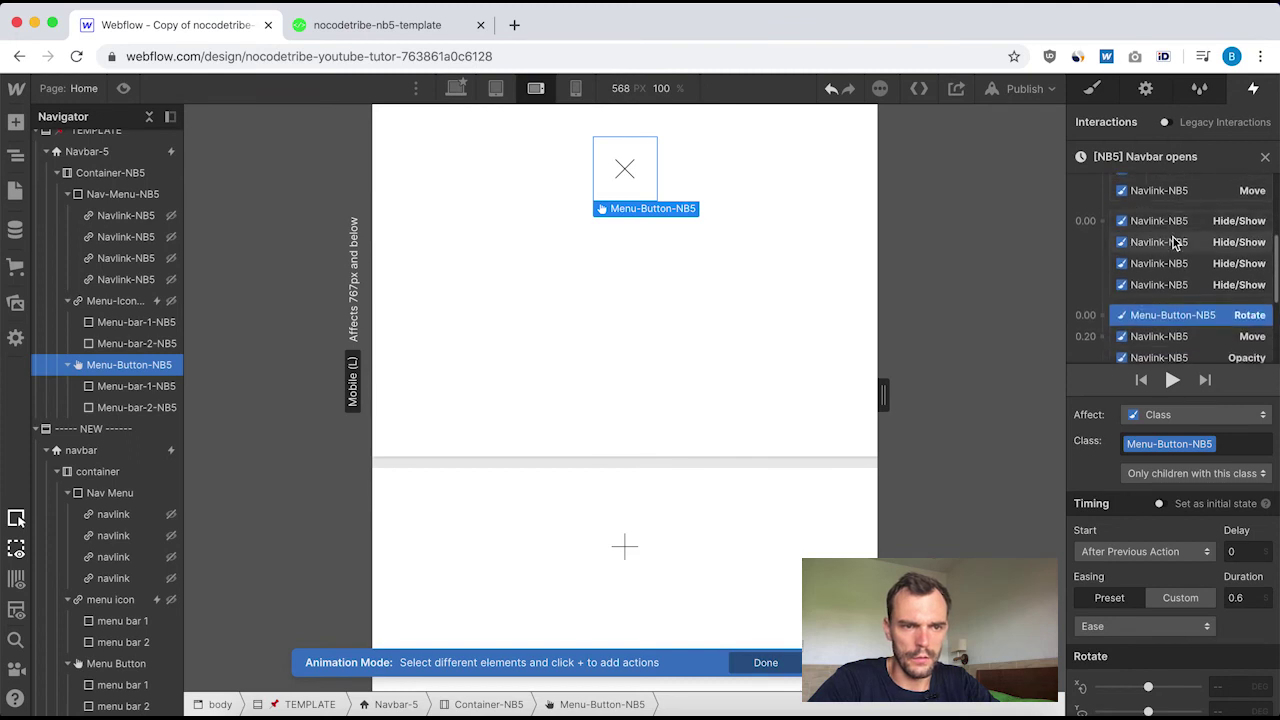
# Inspect the Hide/Show actions for each of the template's four nav links.
pyautogui.click(1154, 221)
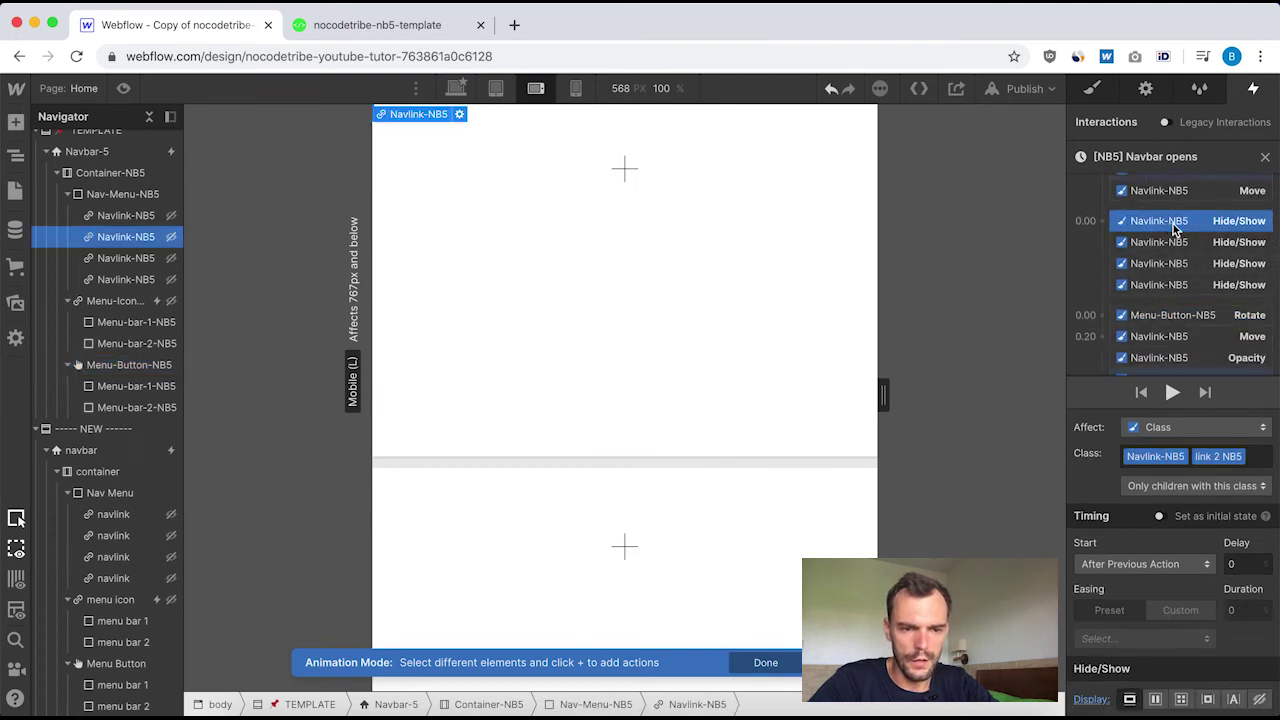
pyautogui.moveTo(1175, 229); pyautogui.dragTo(1155, 207)
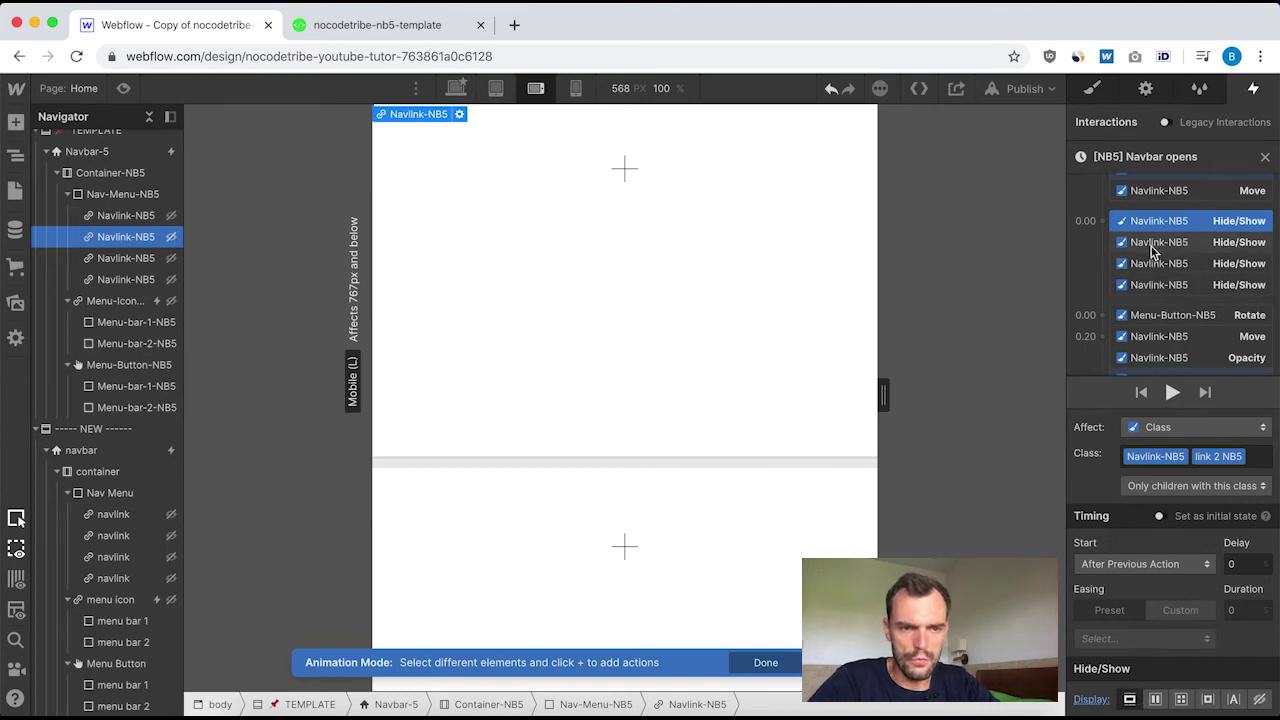
pyautogui.click(1156, 249)
pyautogui.click(1162, 264)
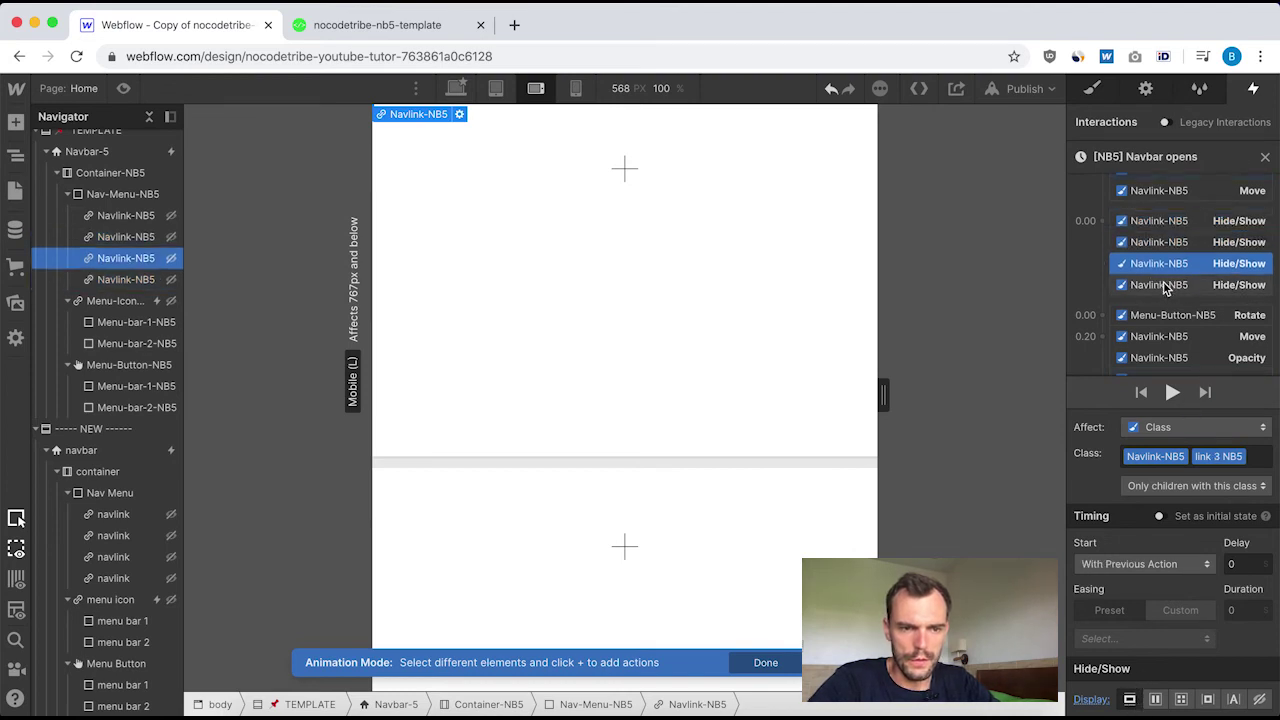
pyautogui.click(1163, 286)
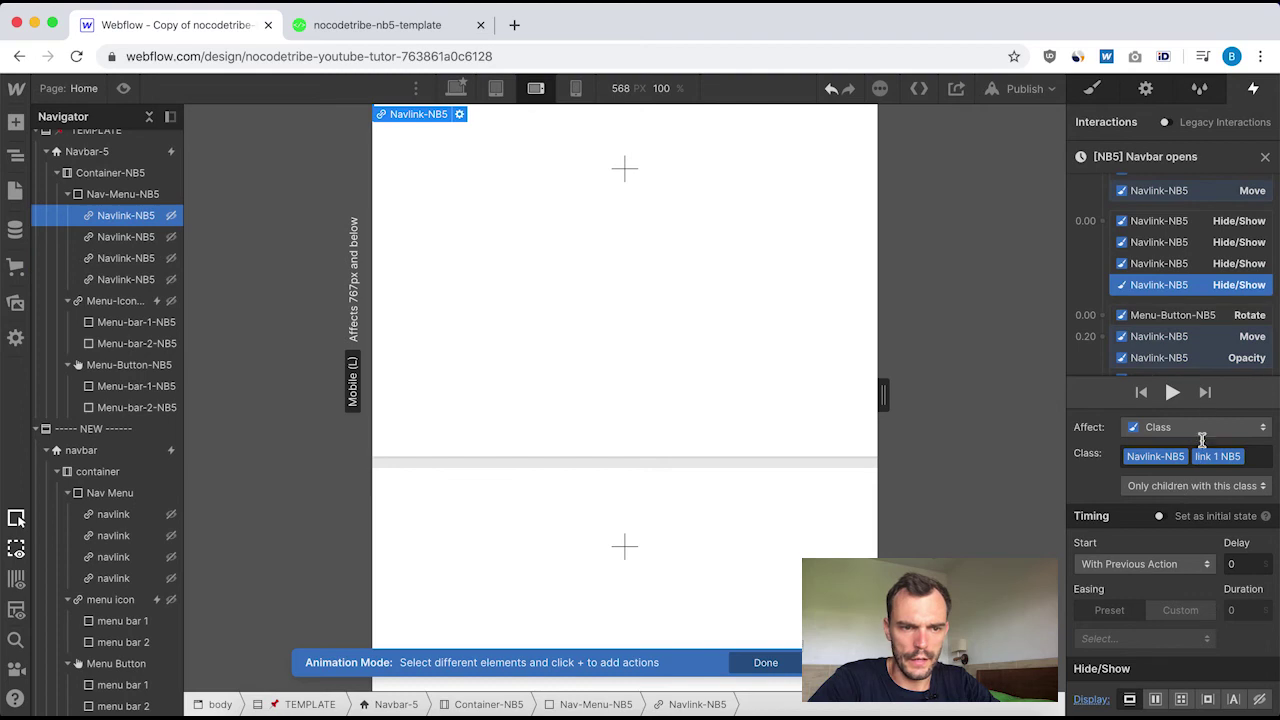
pyautogui.scroll(1, 1150, 248)
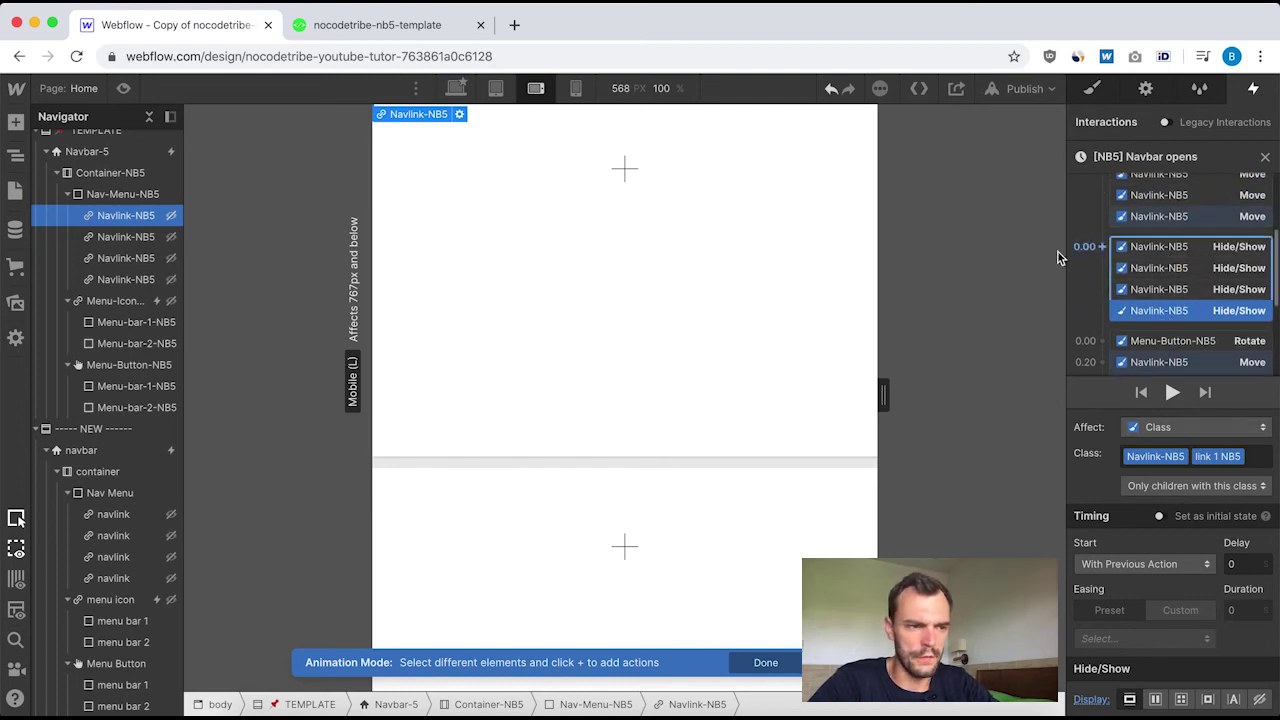
pyautogui.scroll(5, 1190, 260)
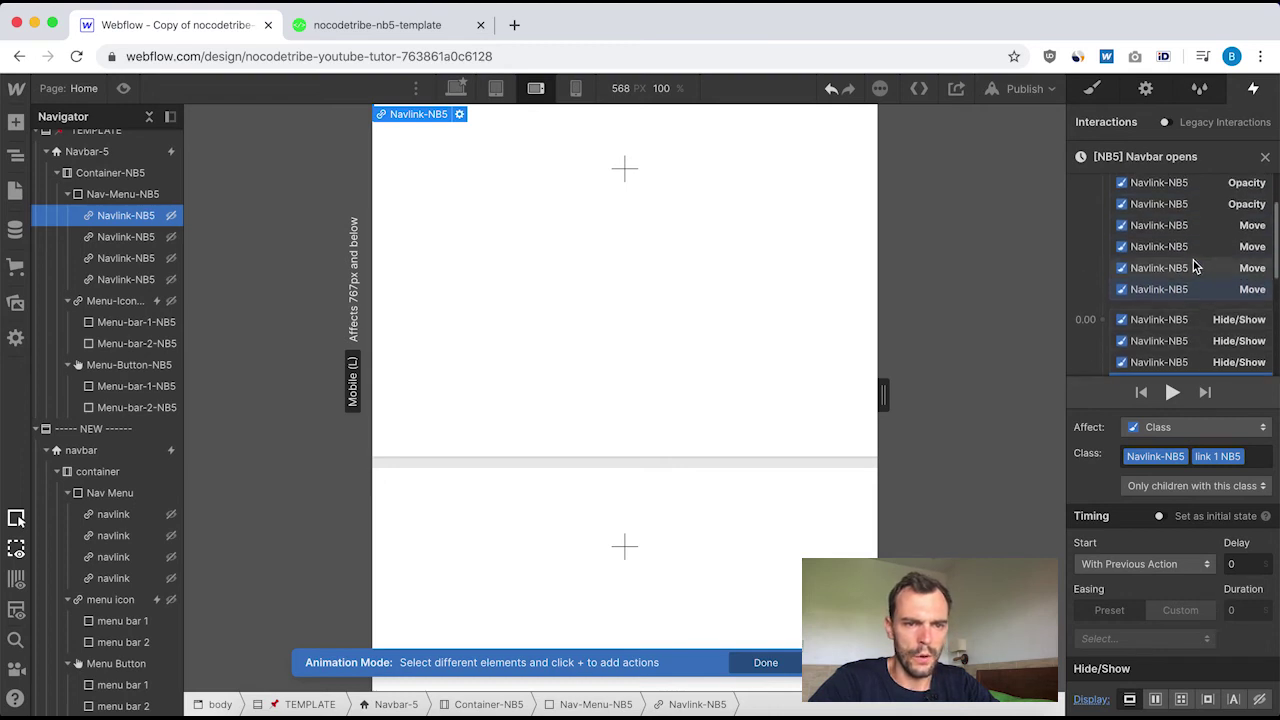
pyautogui.scroll(-5, 1170, 250)
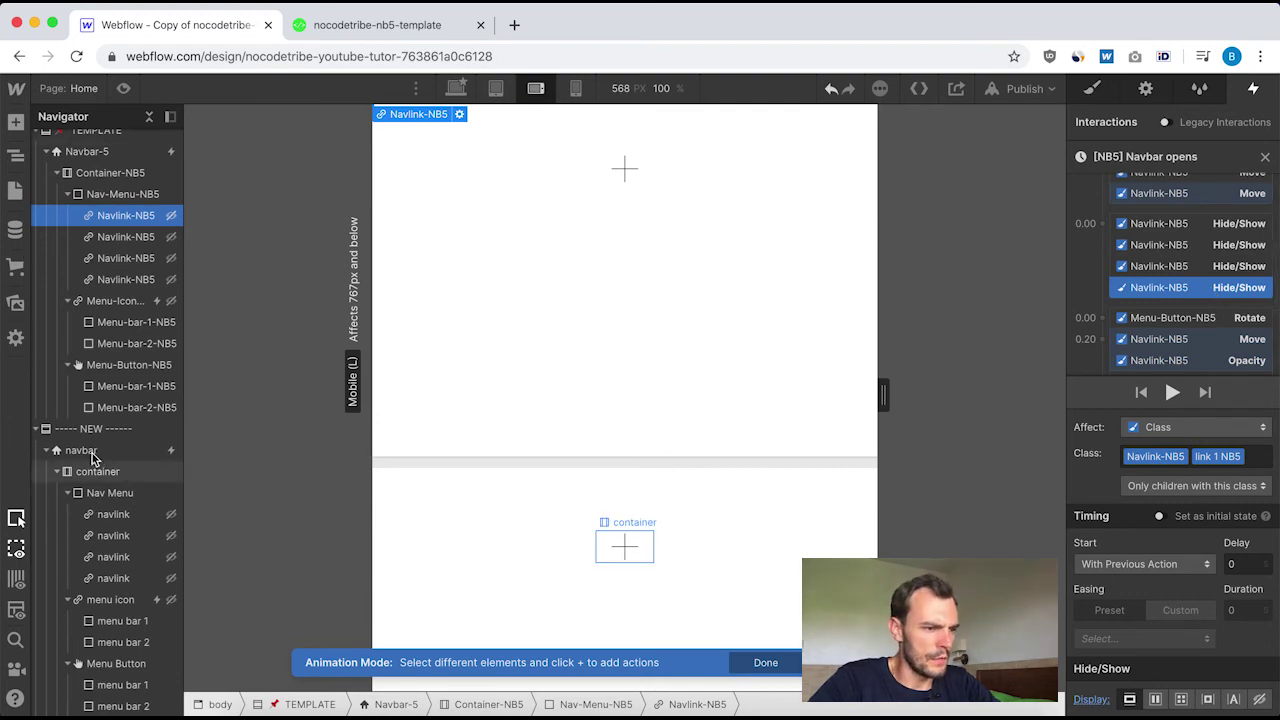
# Close the template's timeline and open the new navbar's menu opens animation.
pyautogui.click(1268, 156)
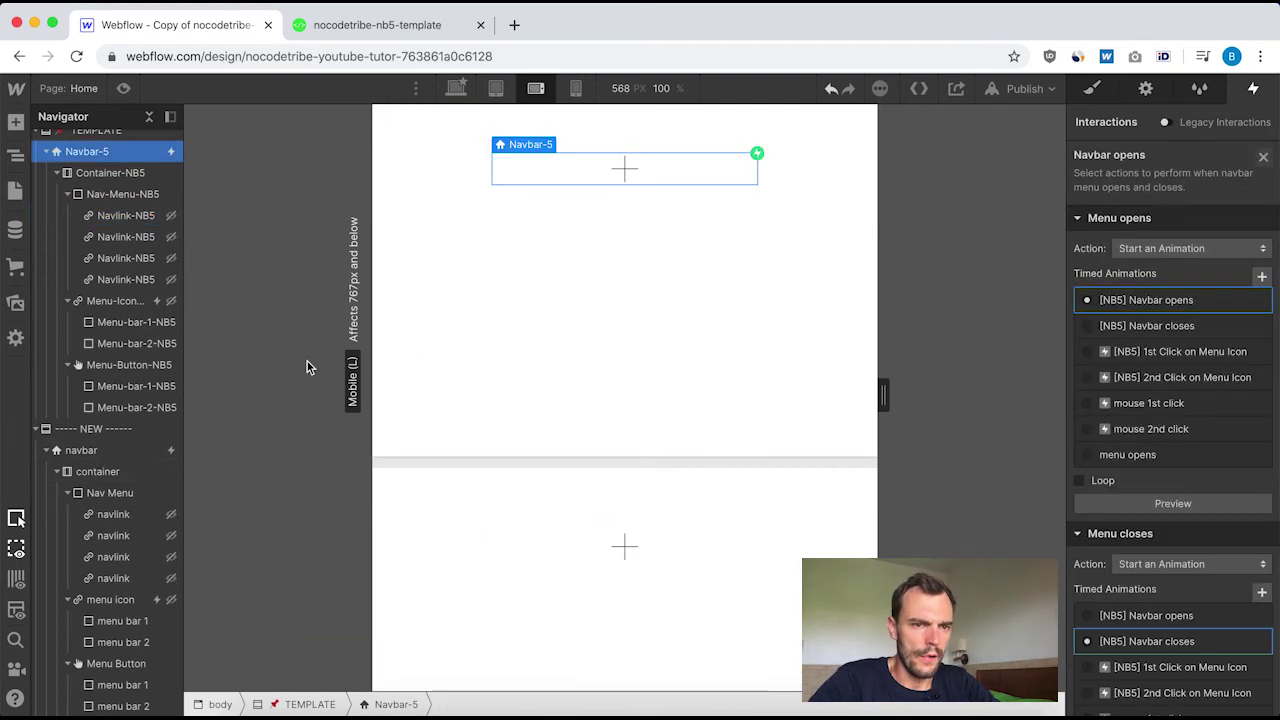
pyautogui.click(90, 450)
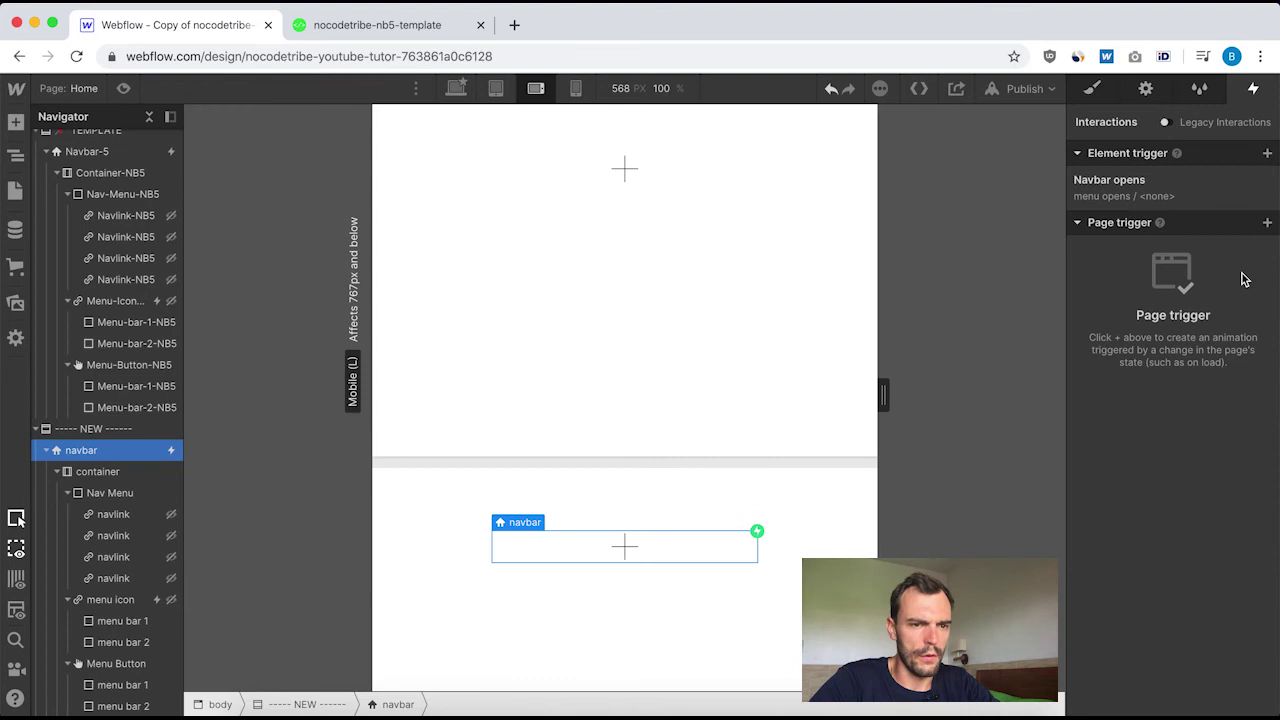
pyautogui.click(1124, 205)
pyautogui.click(1135, 462)
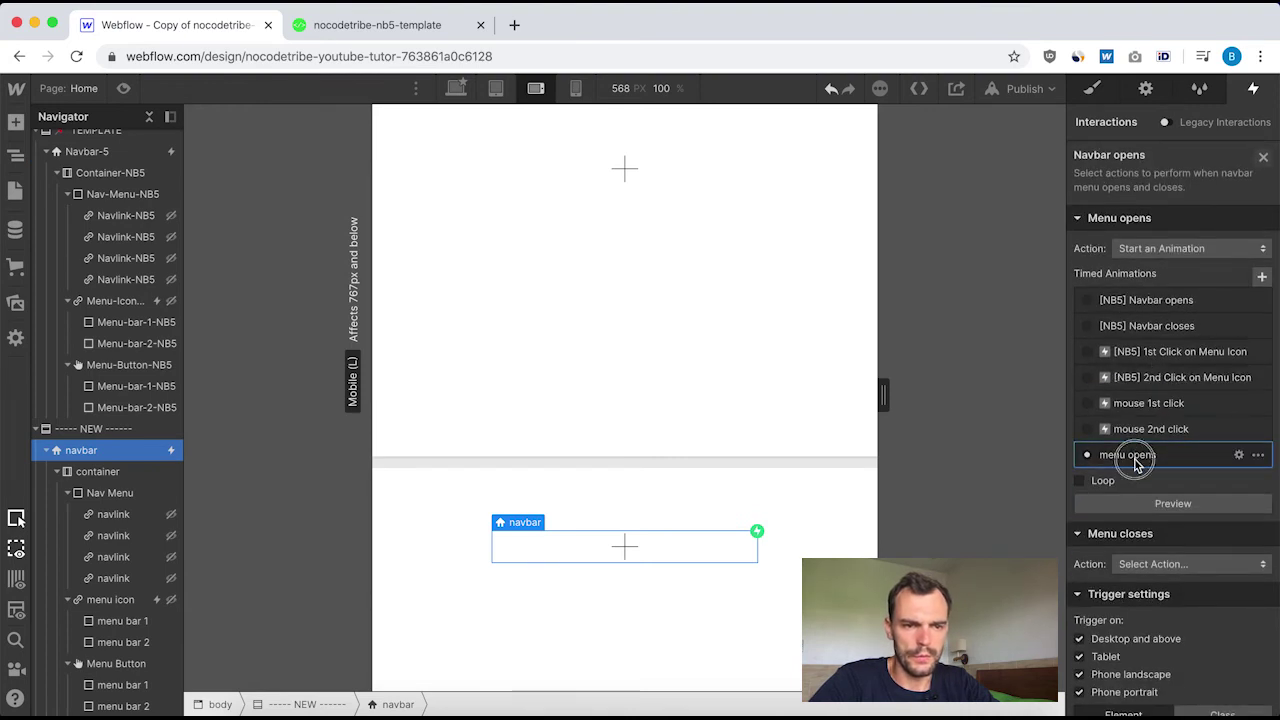
pyautogui.scroll(-3, 1166, 300)
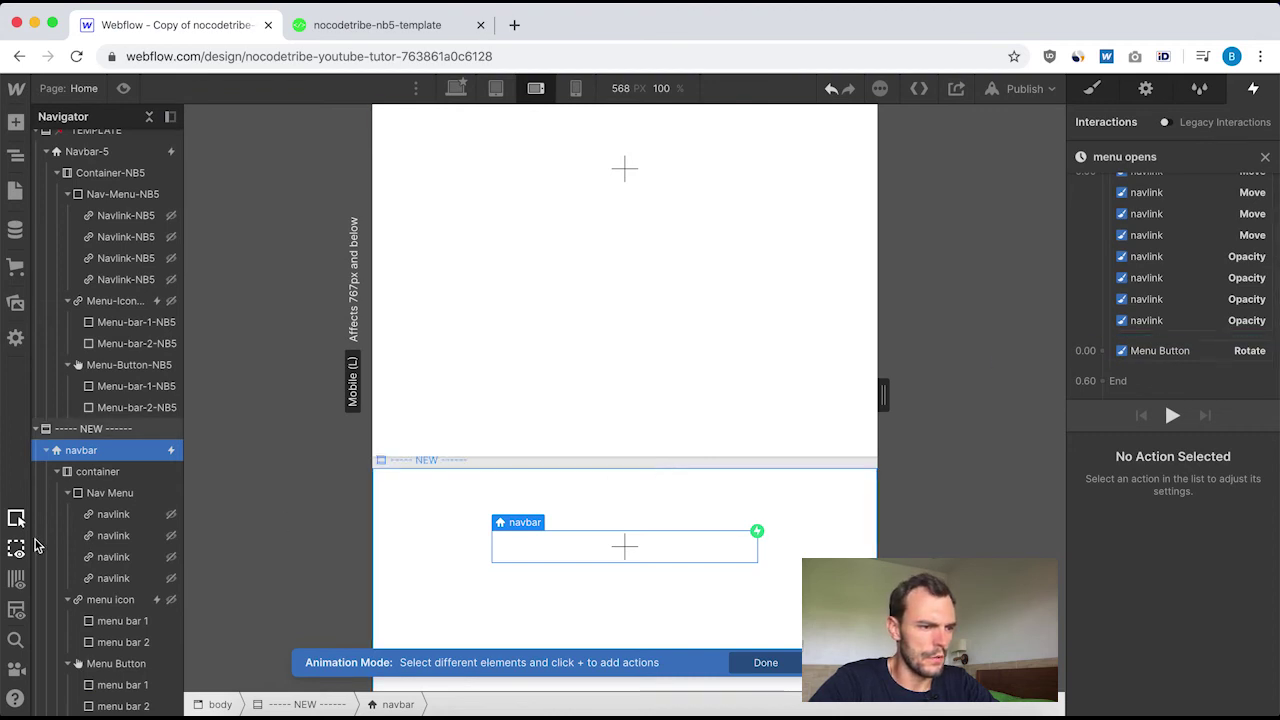
# Add Hide/Show actions for the first and second nav links.
pyautogui.click(453, 425)
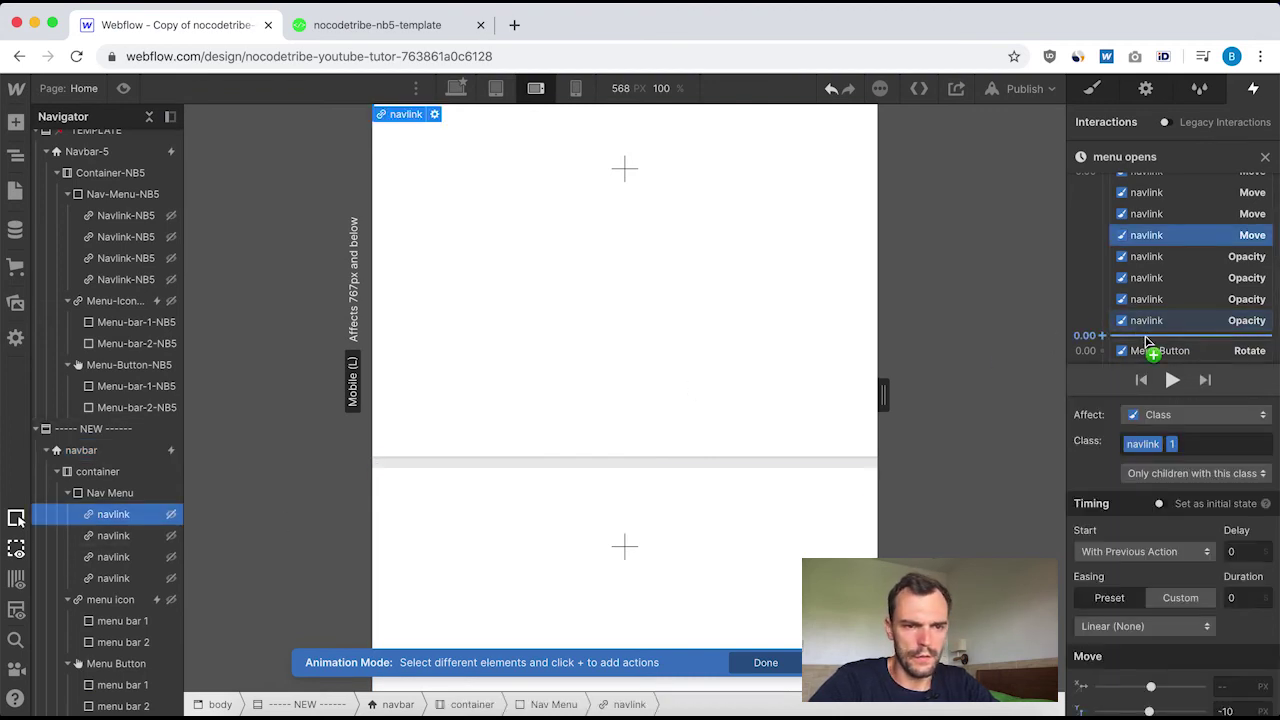
pyautogui.click(1110, 350)
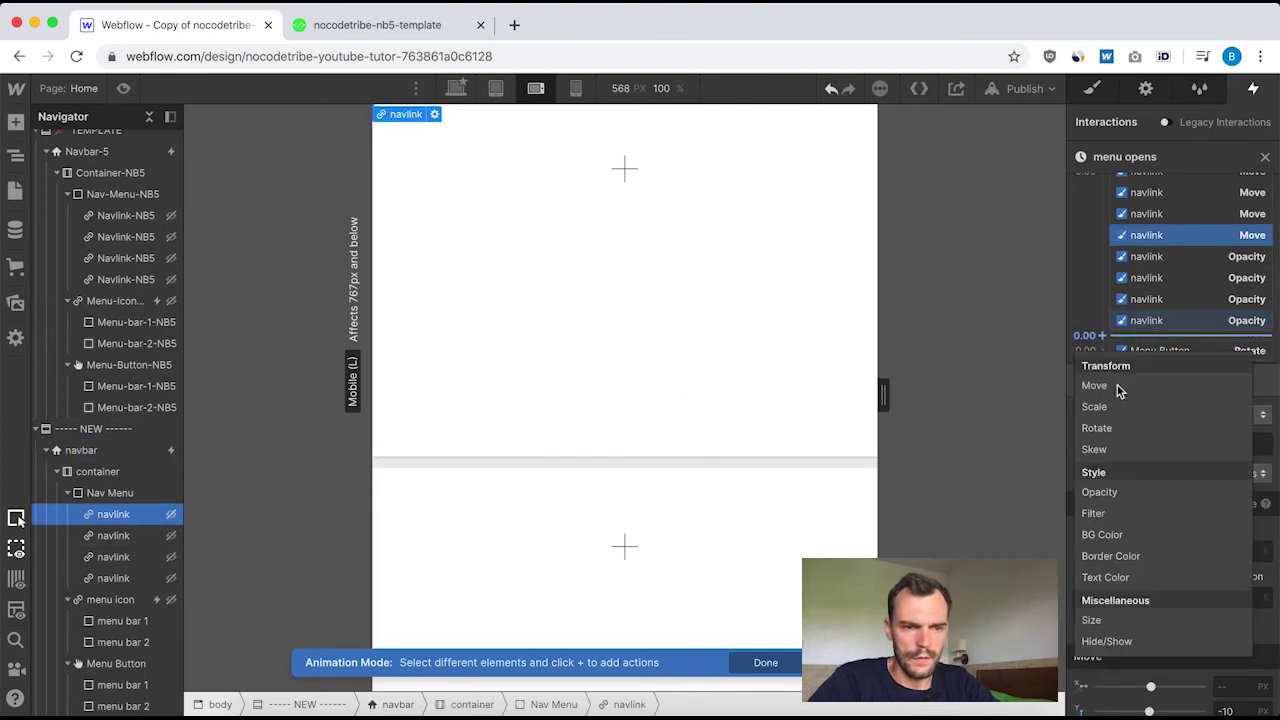
pyautogui.click(1106, 642)
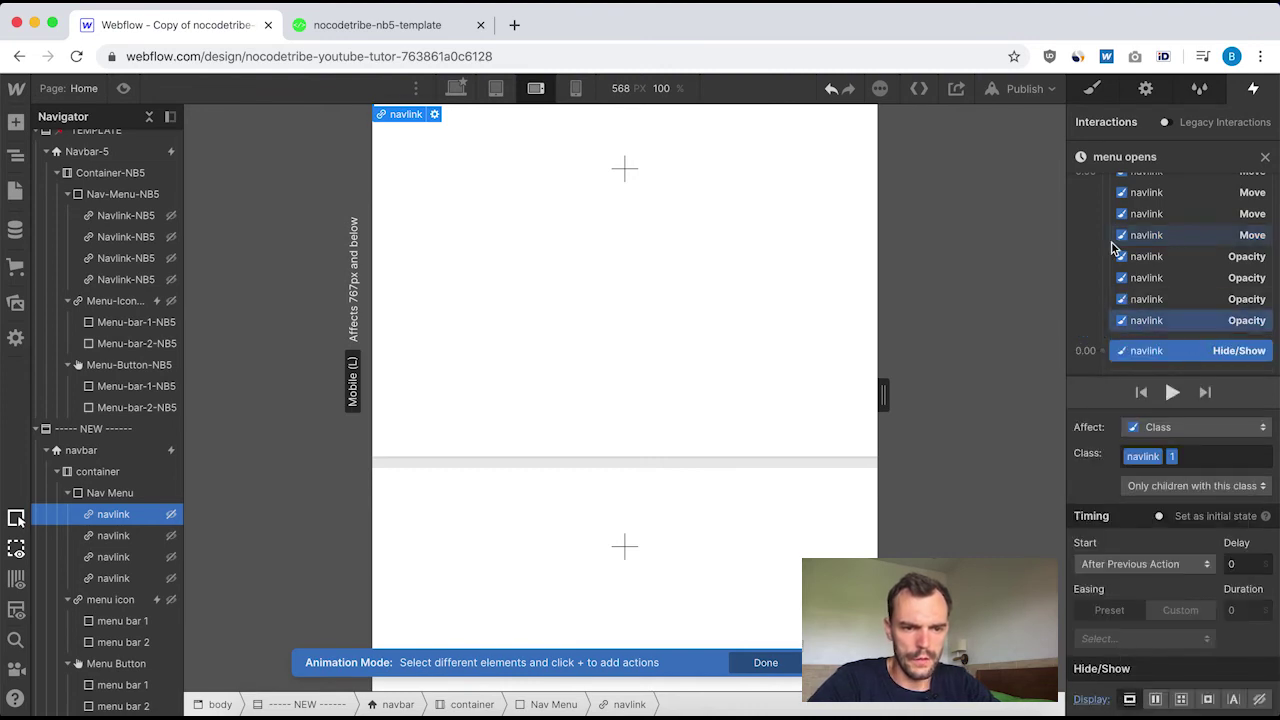
pyautogui.scroll(-1, 1188, 323)
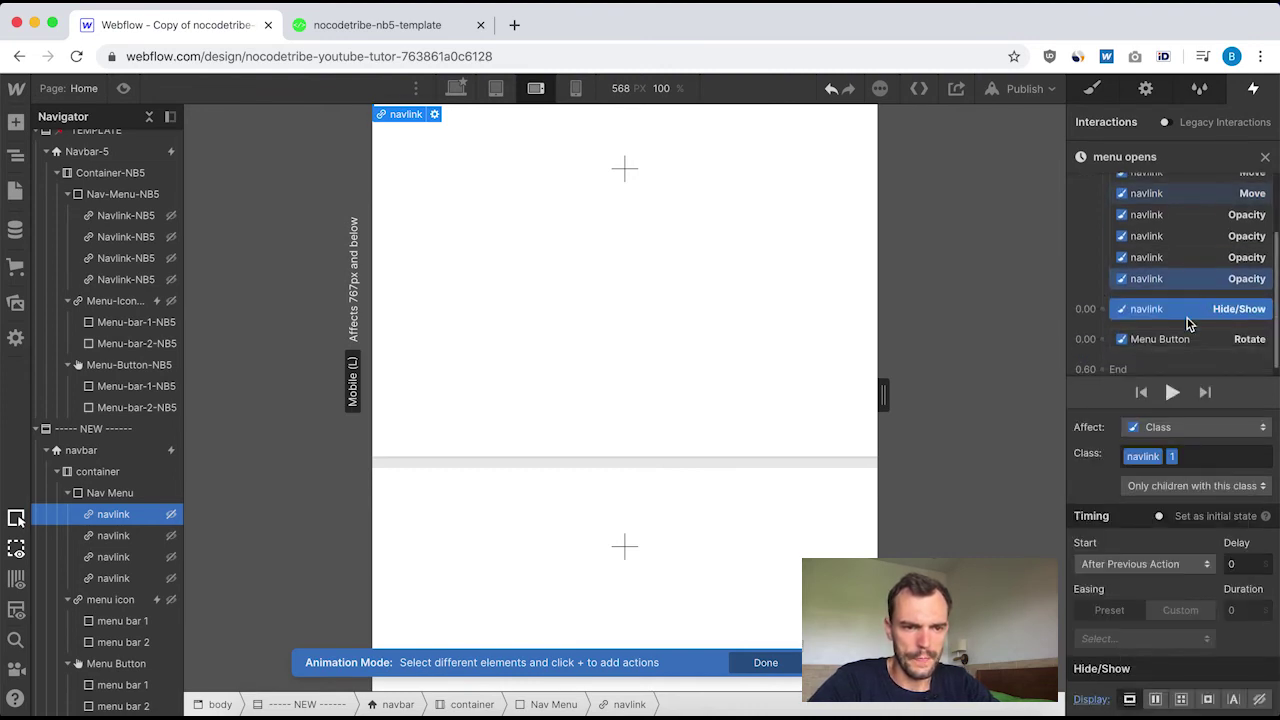
pyautogui.click(113, 536)
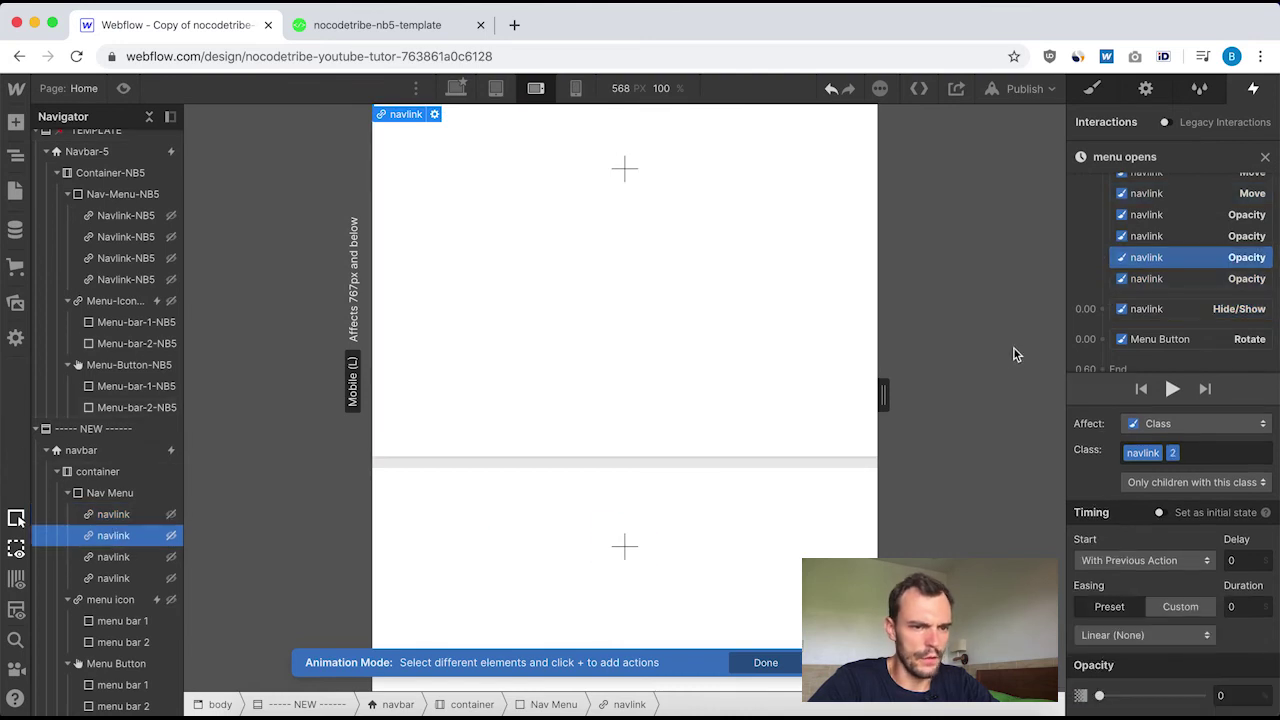
pyautogui.click(1104, 309)
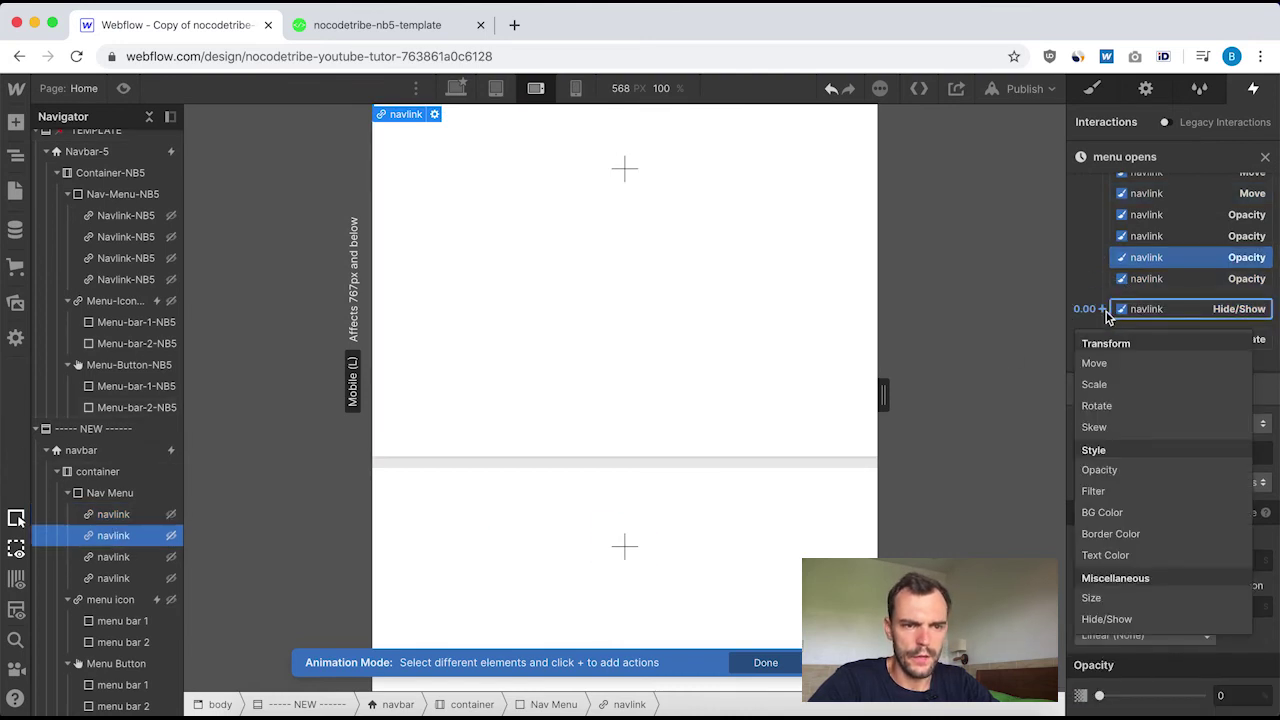
pyautogui.click(1110, 619)
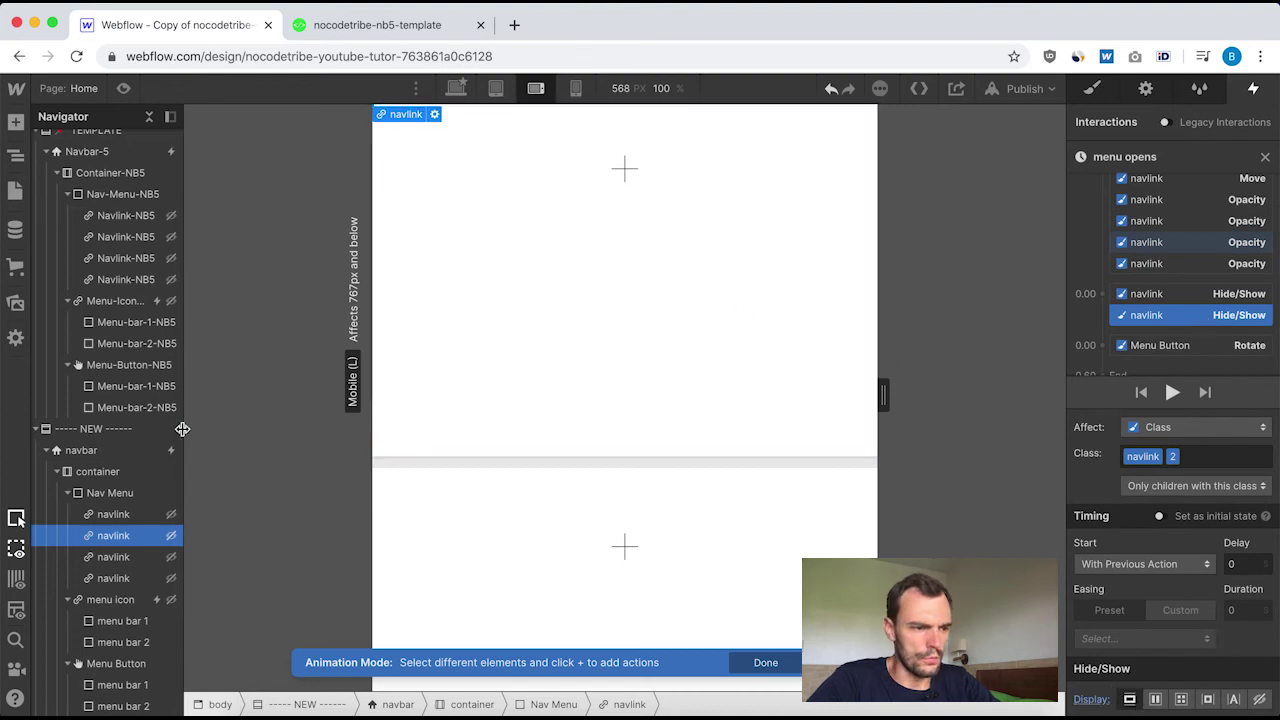
# Add Hide/Show actions for the third and fourth nav links, then check the Menu Button Rotate.
pyautogui.click(108, 558)
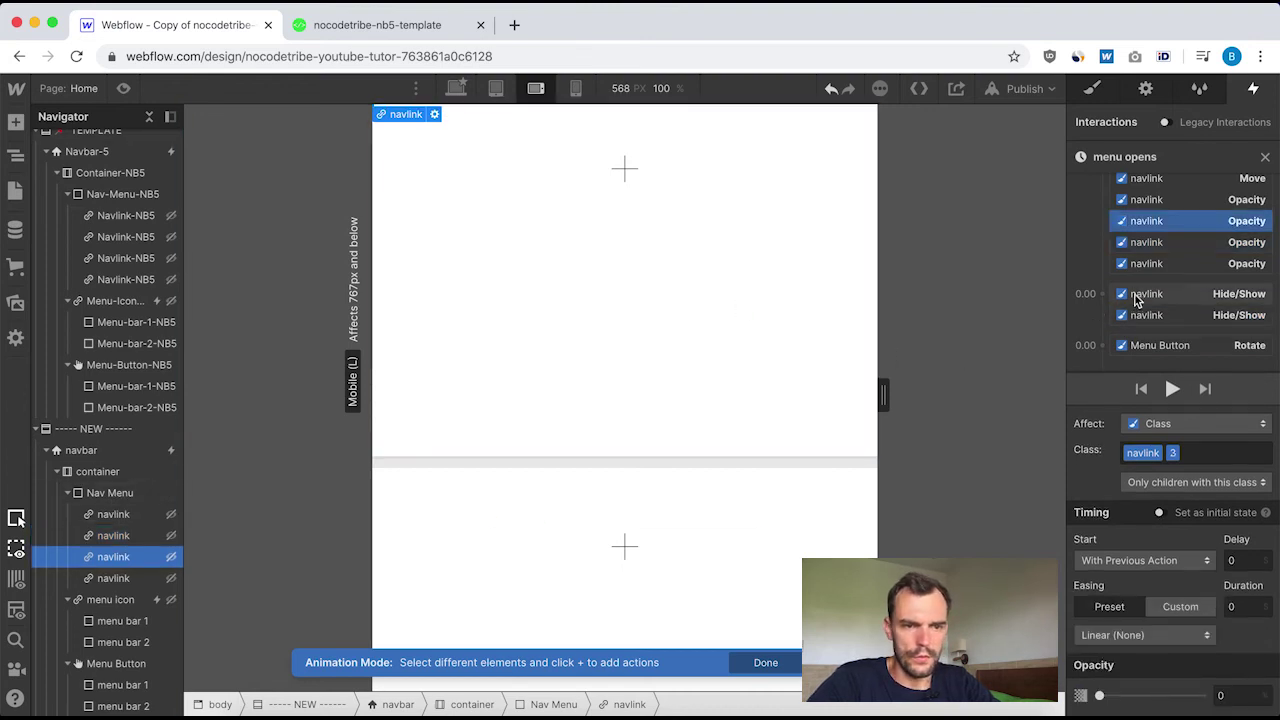
pyautogui.click(1102, 294)
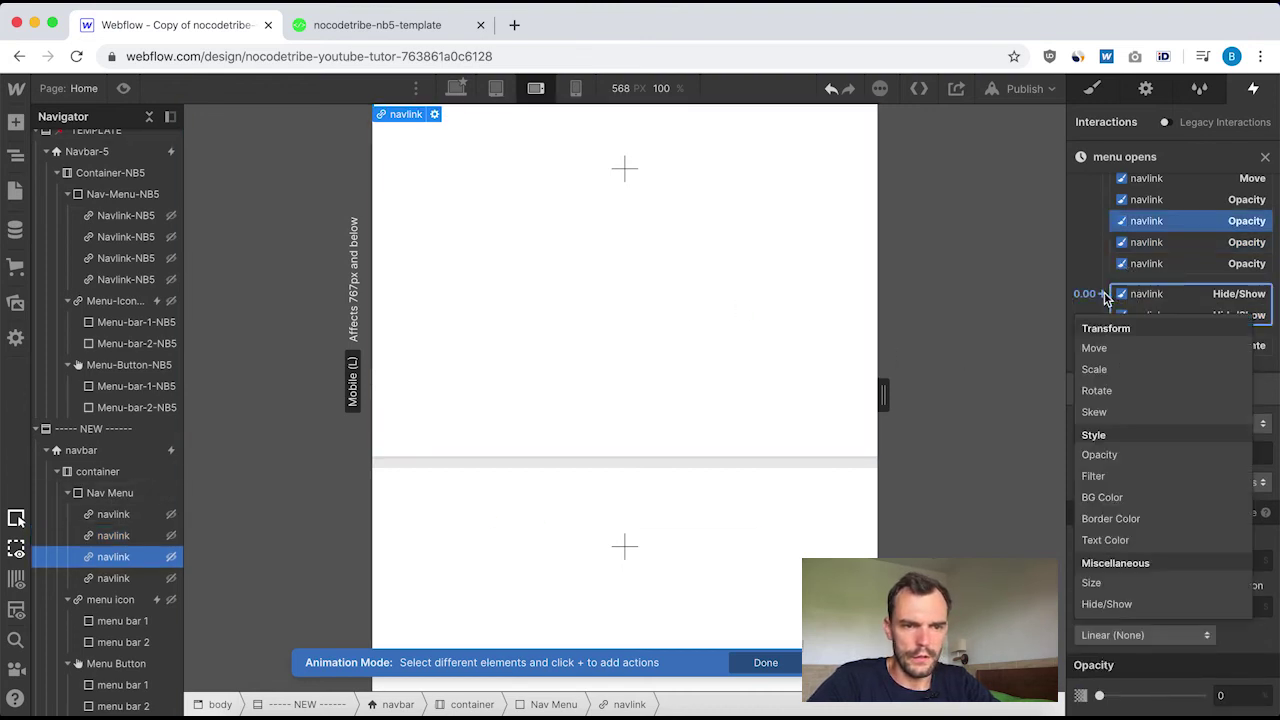
pyautogui.click(1106, 604)
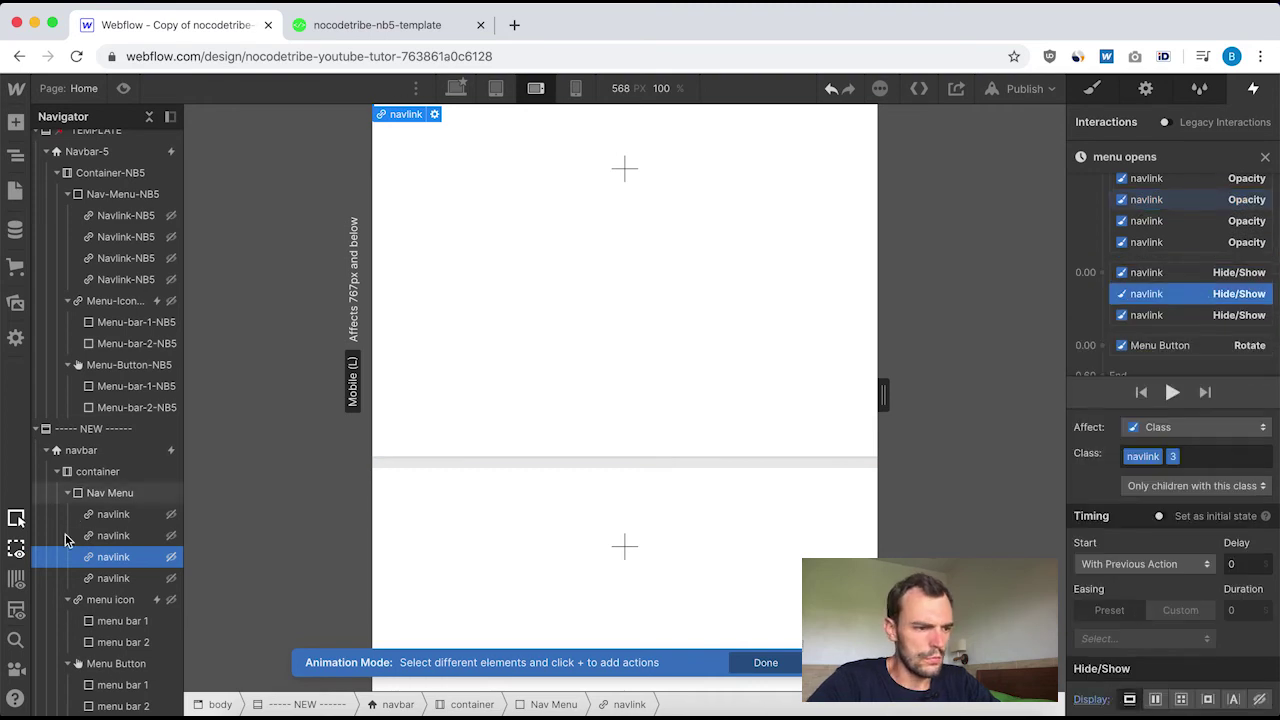
pyautogui.click(108, 578)
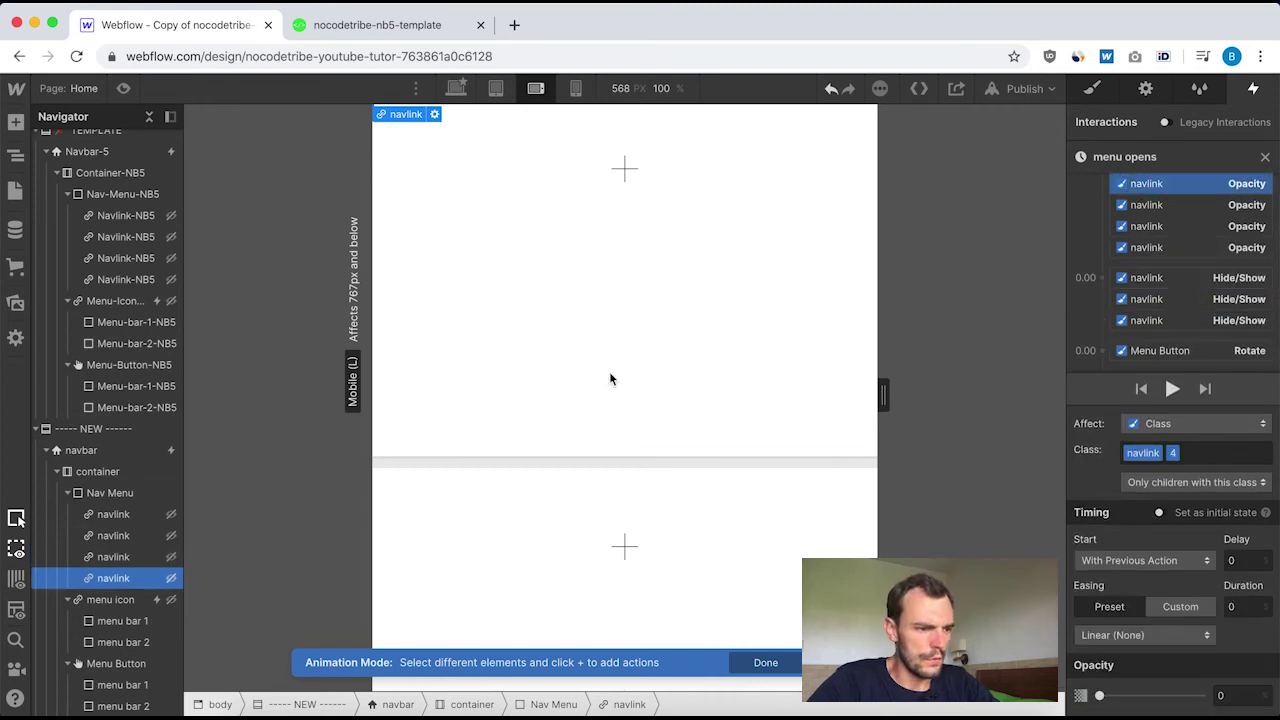
pyautogui.click(1102, 278)
pyautogui.click(1106, 588)
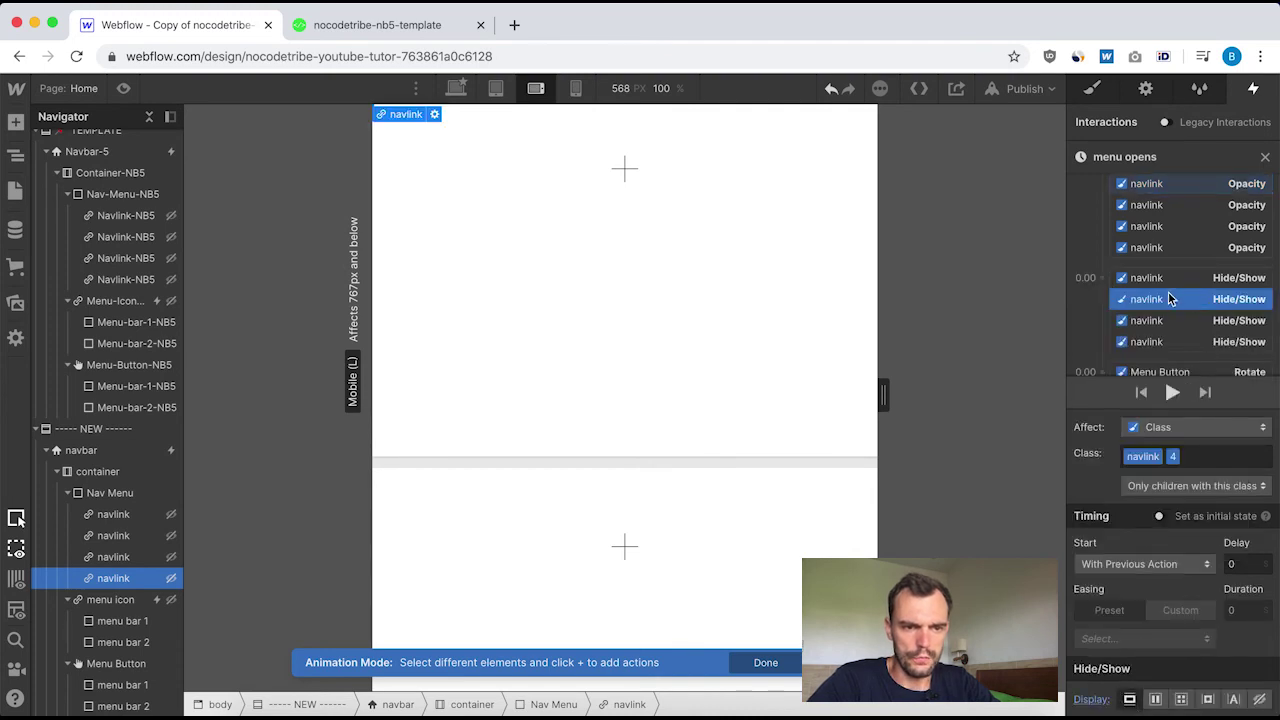
pyautogui.scroll(-2, 1170, 299)
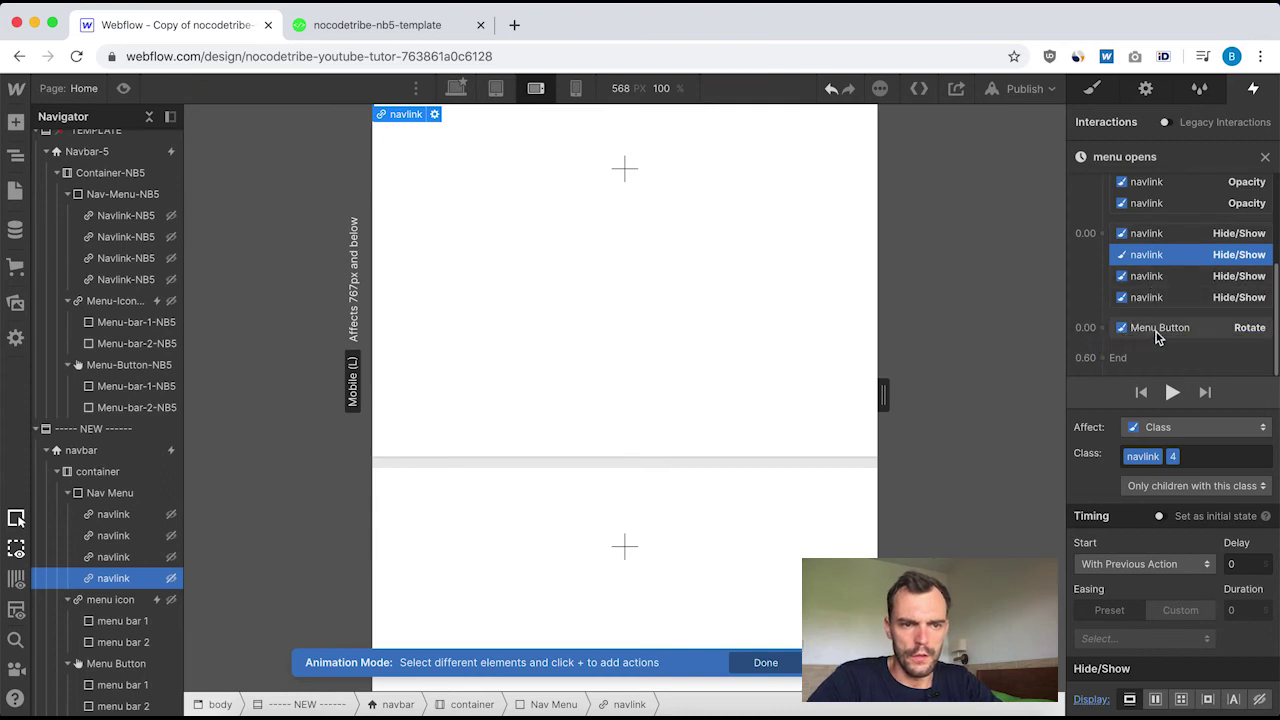
pyautogui.click(1157, 330)
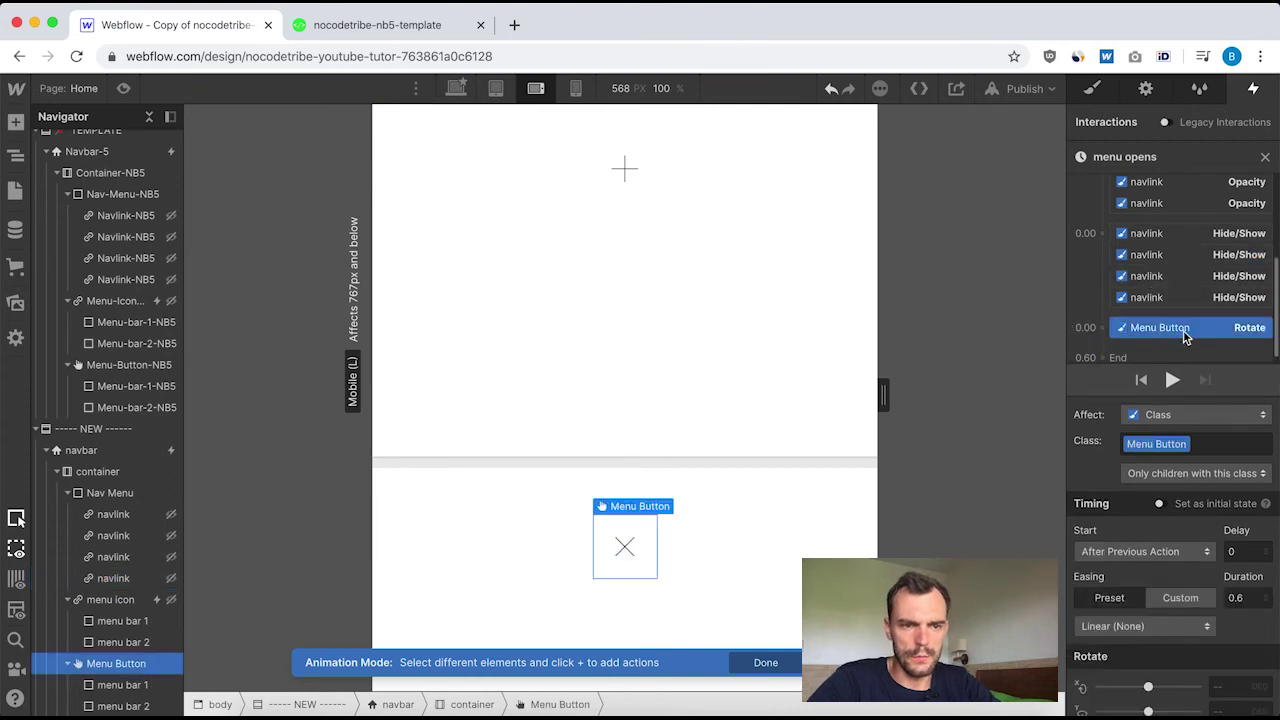
# Switch to template Navbar-5 and open its [NB5] Navbar opens timeline.
pyautogui.click(1267, 160)
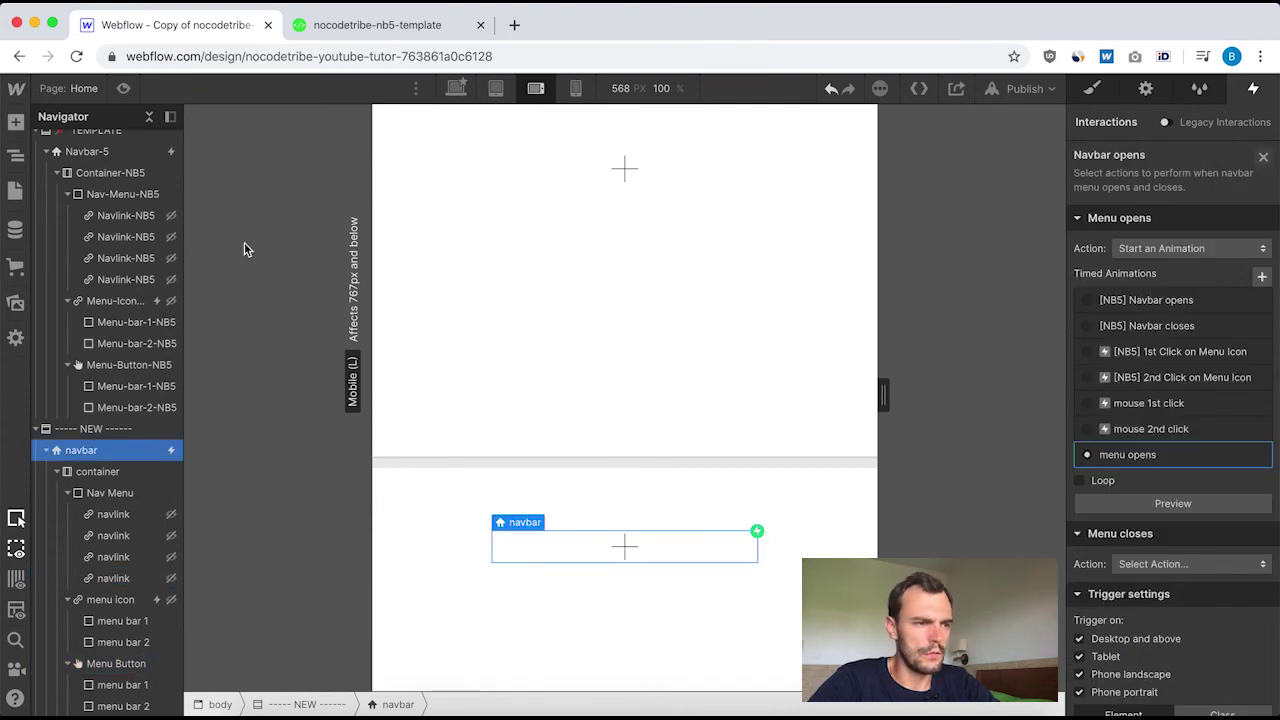
pyautogui.click(97, 151)
pyautogui.click(1113, 183)
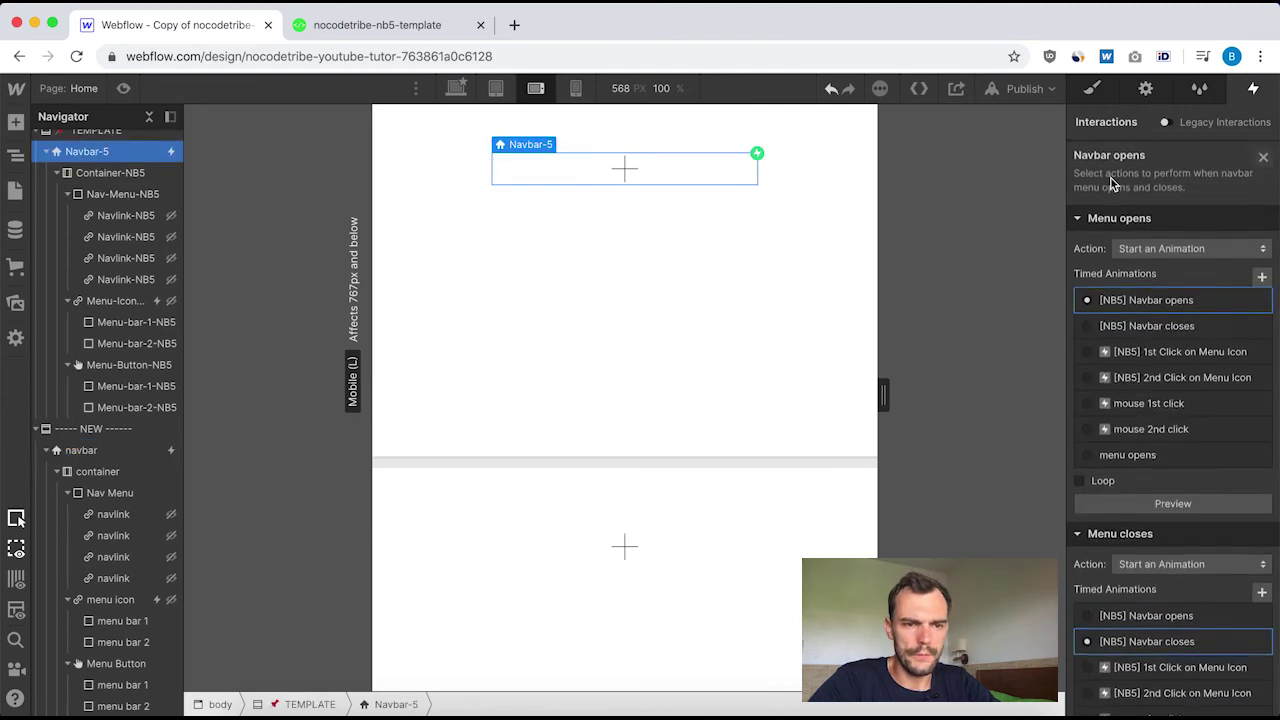
pyautogui.click(1163, 305)
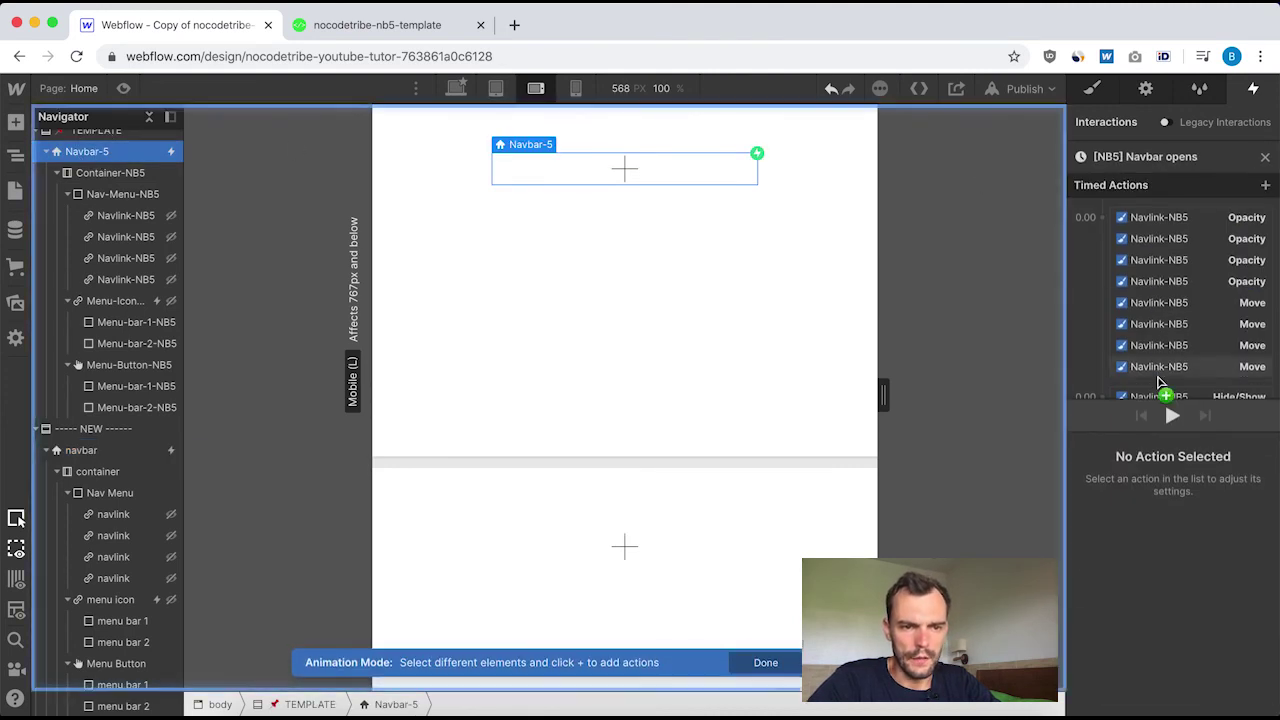
pyautogui.scroll(-3, 1167, 275)
pyautogui.scroll(-2, 1165, 280)
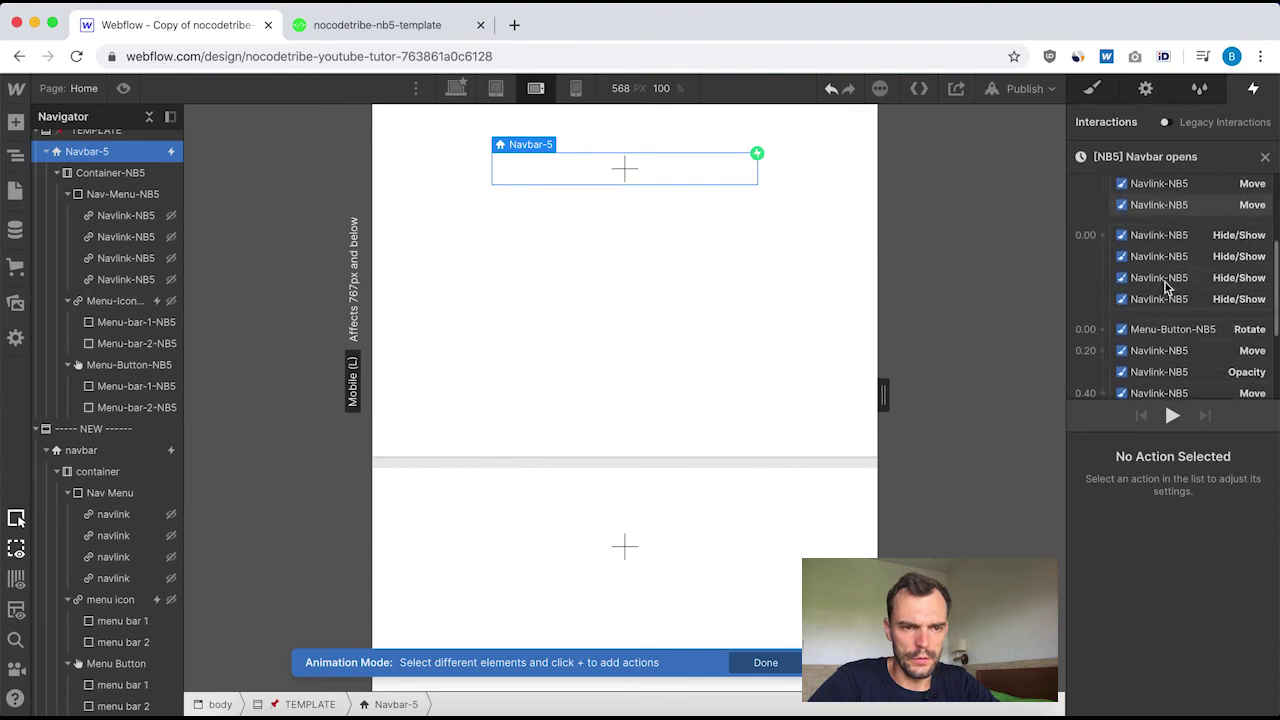
# Read the template's Rotate and 0.20 nav link Move timings, then reselect the new navbar.
pyautogui.click(1163, 336)
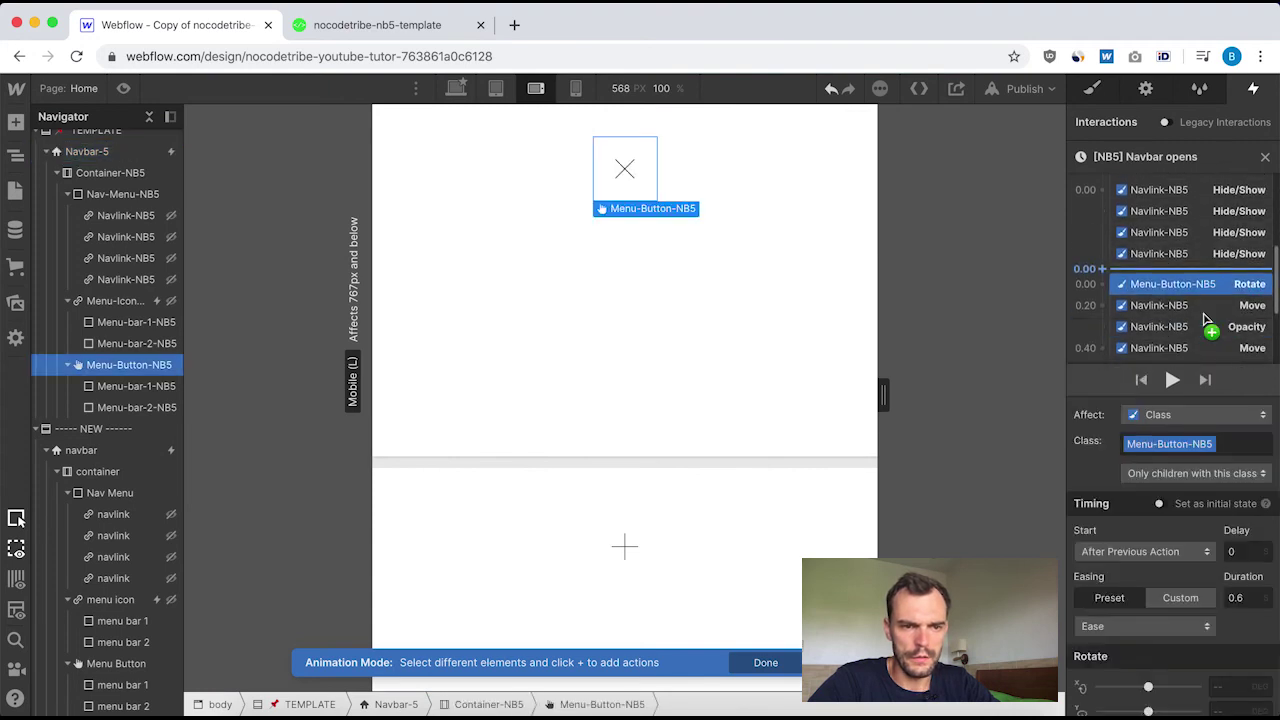
pyautogui.scroll(-2, 1205, 330)
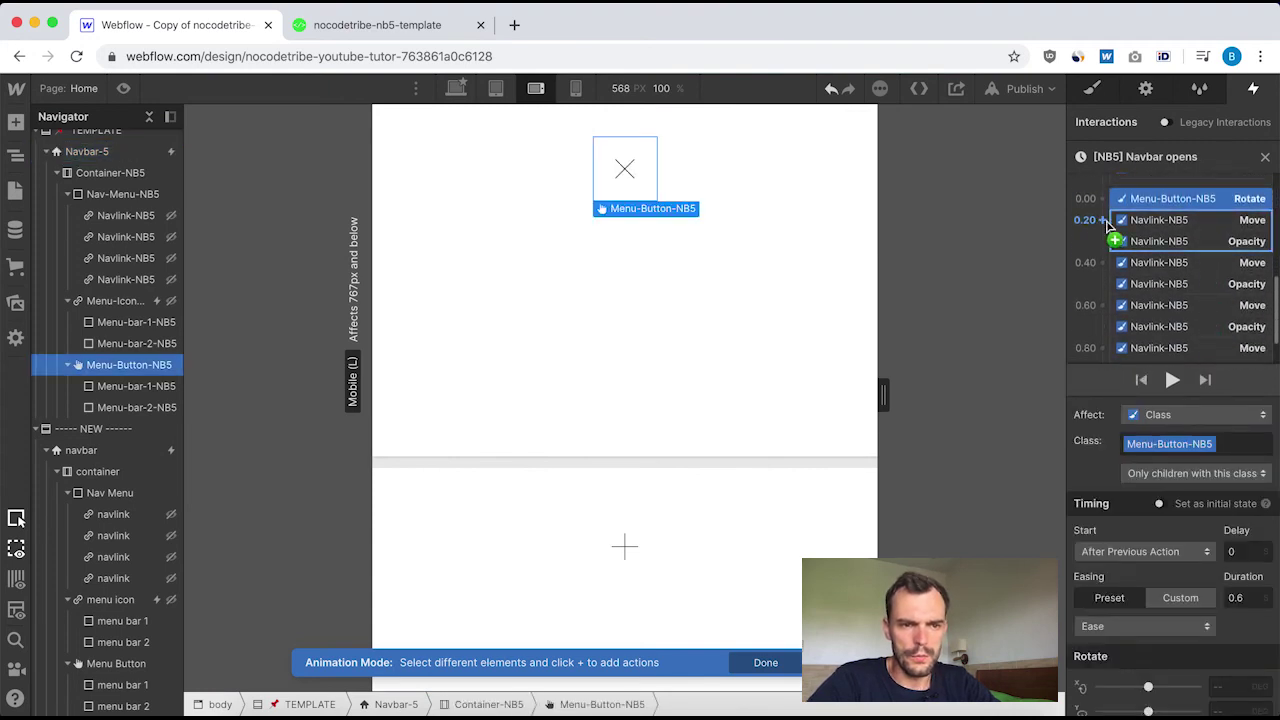
pyautogui.click(1160, 222)
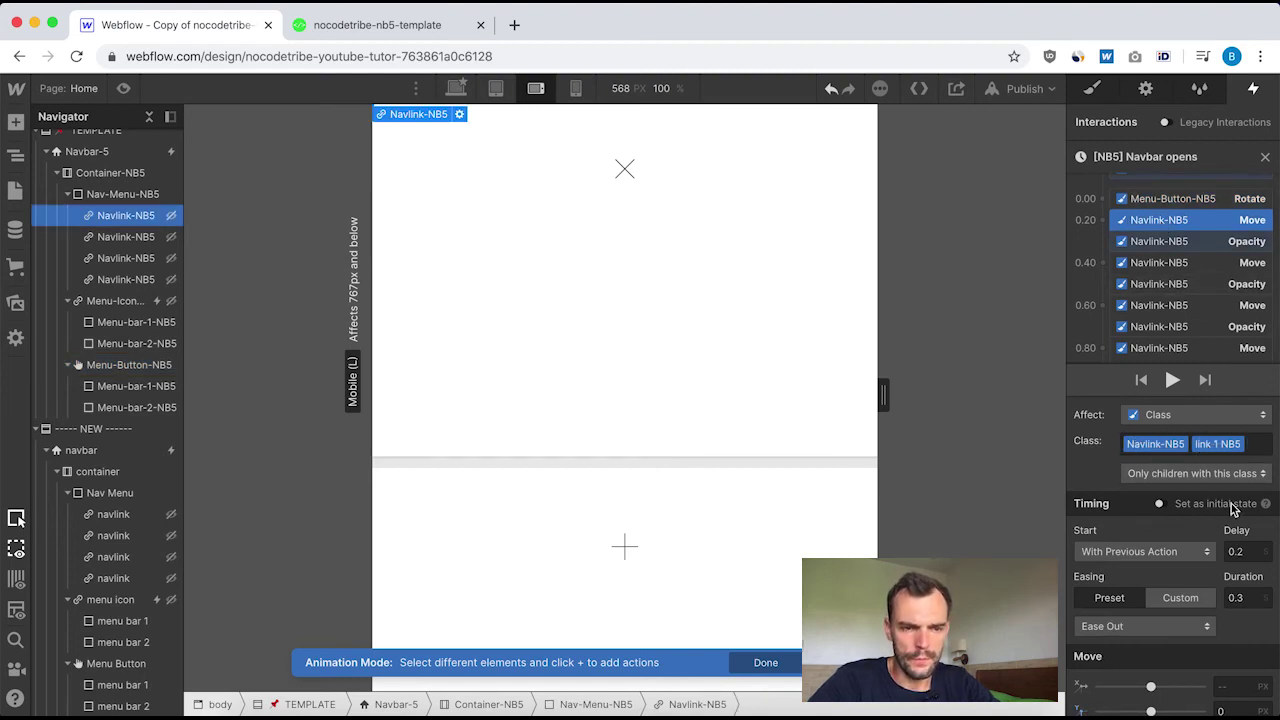
pyautogui.scroll(-2, 1150, 610)
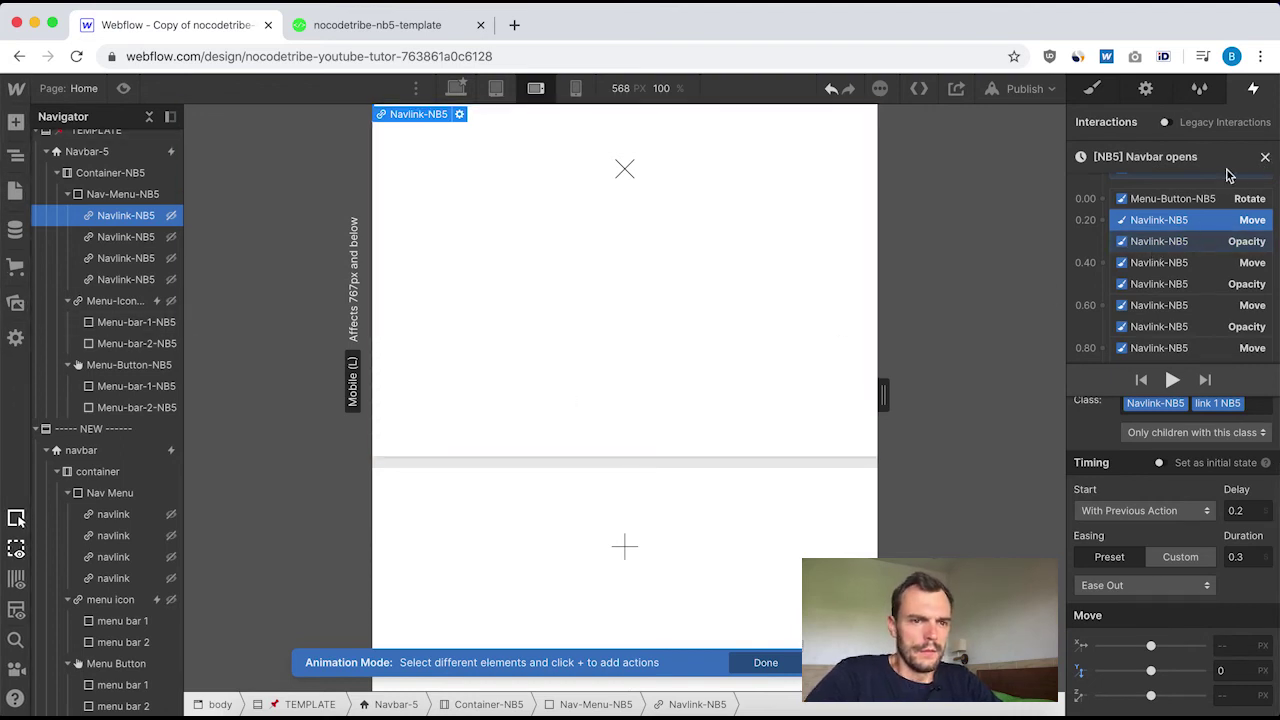
pyautogui.click(1265, 157)
pyautogui.click(118, 450)
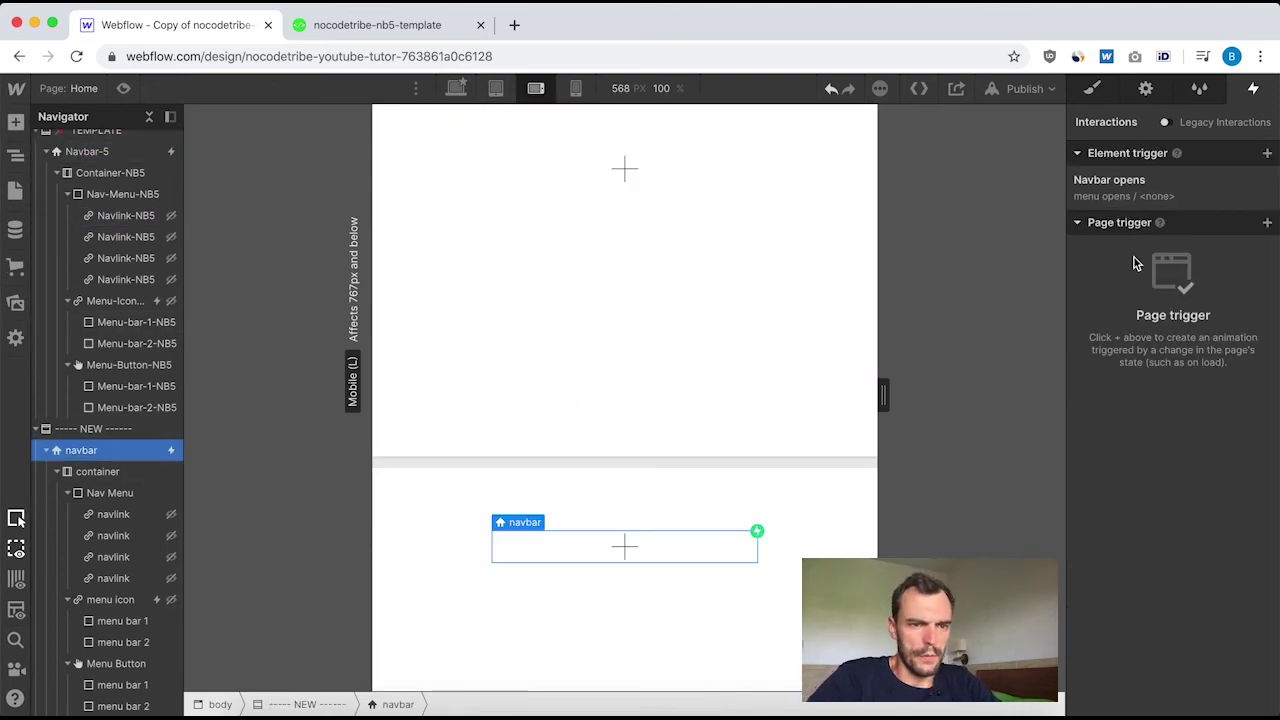
# Add a Move action for the first nav link in the menu opens animation, delayed 0.2 s.
pyautogui.click(1163, 191)
pyautogui.click(1145, 452)
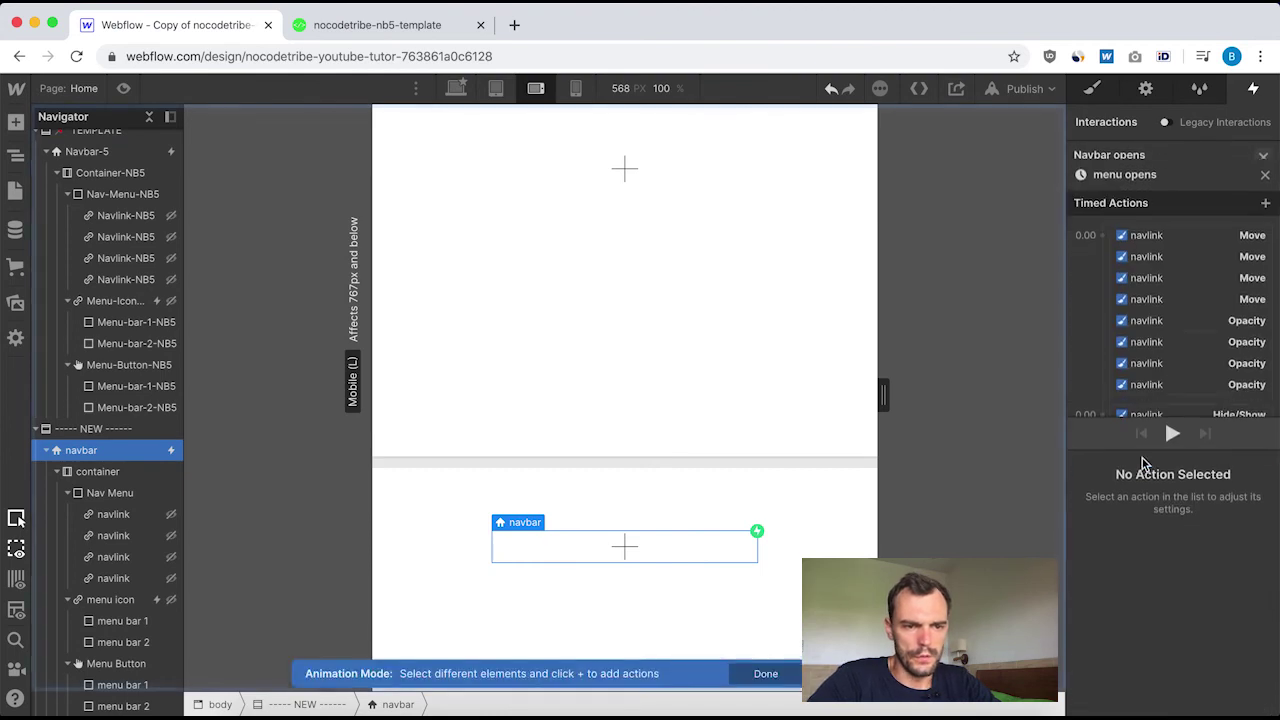
pyautogui.scroll(-3, 1158, 288)
pyautogui.moveTo(1157, 351); pyautogui.dragTo(1104, 356)
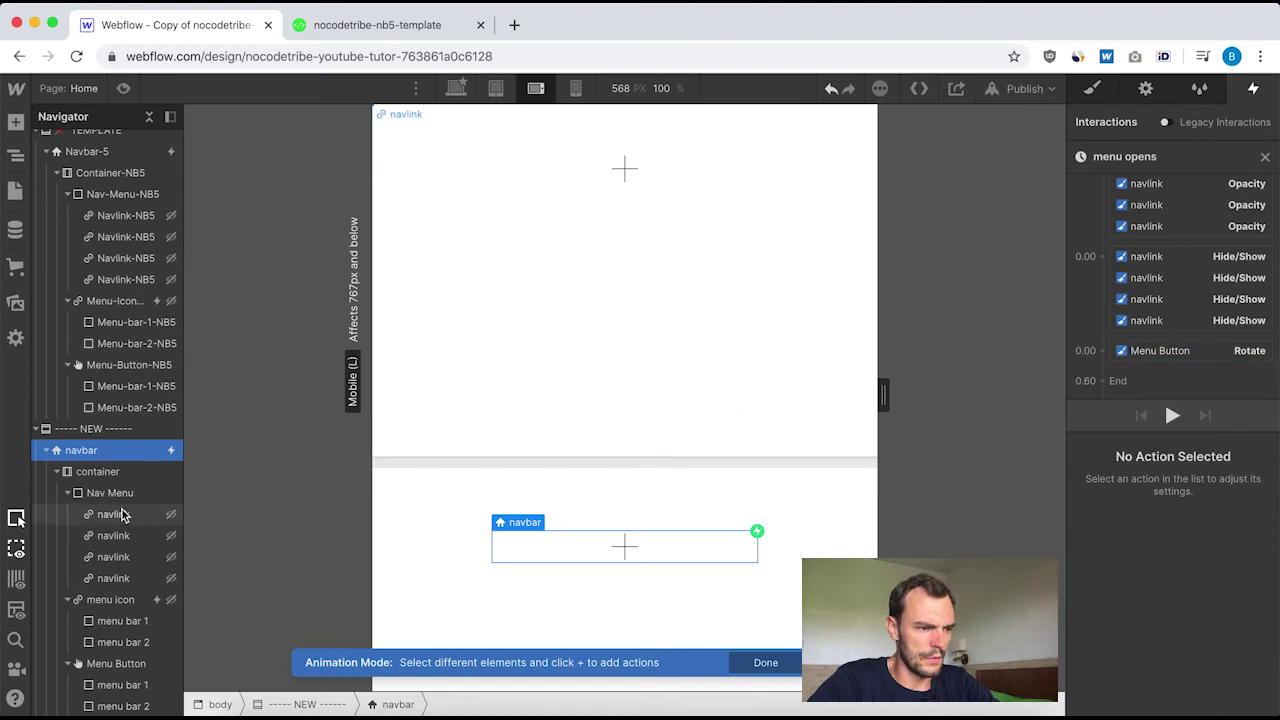
pyautogui.click(1140, 365)
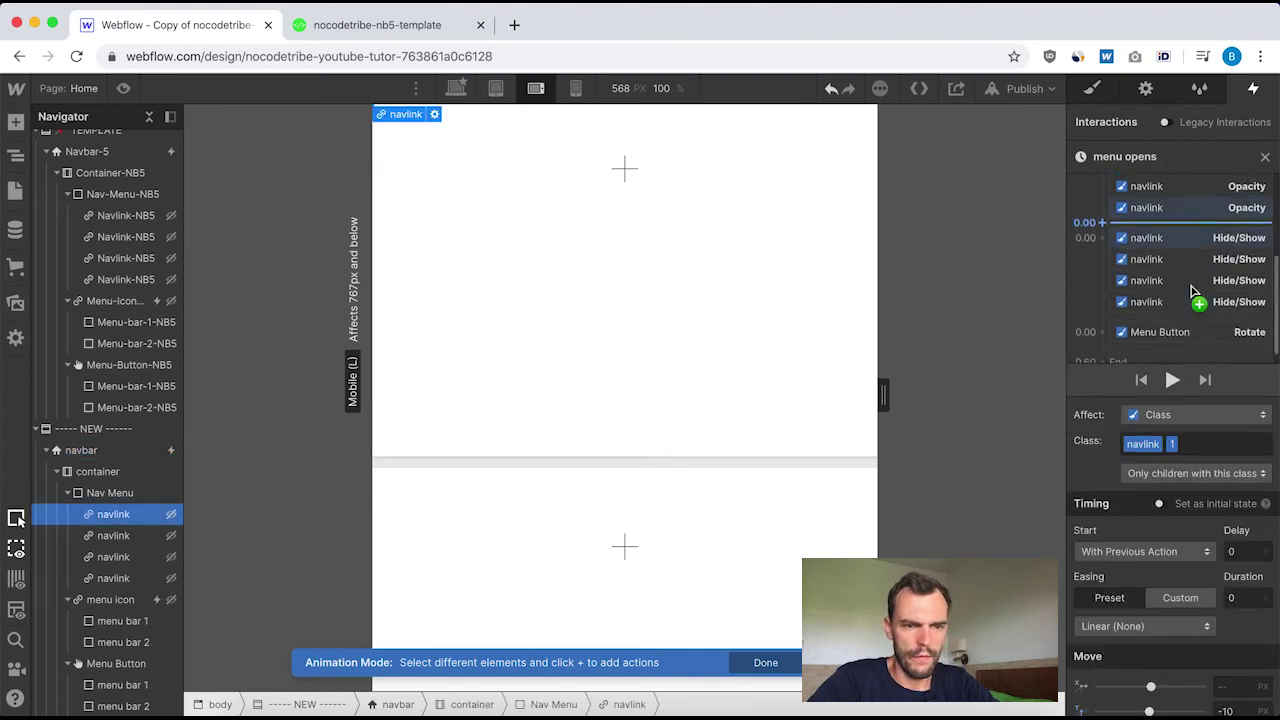
pyautogui.scroll(-2, 1125, 300)
pyautogui.click(1104, 315)
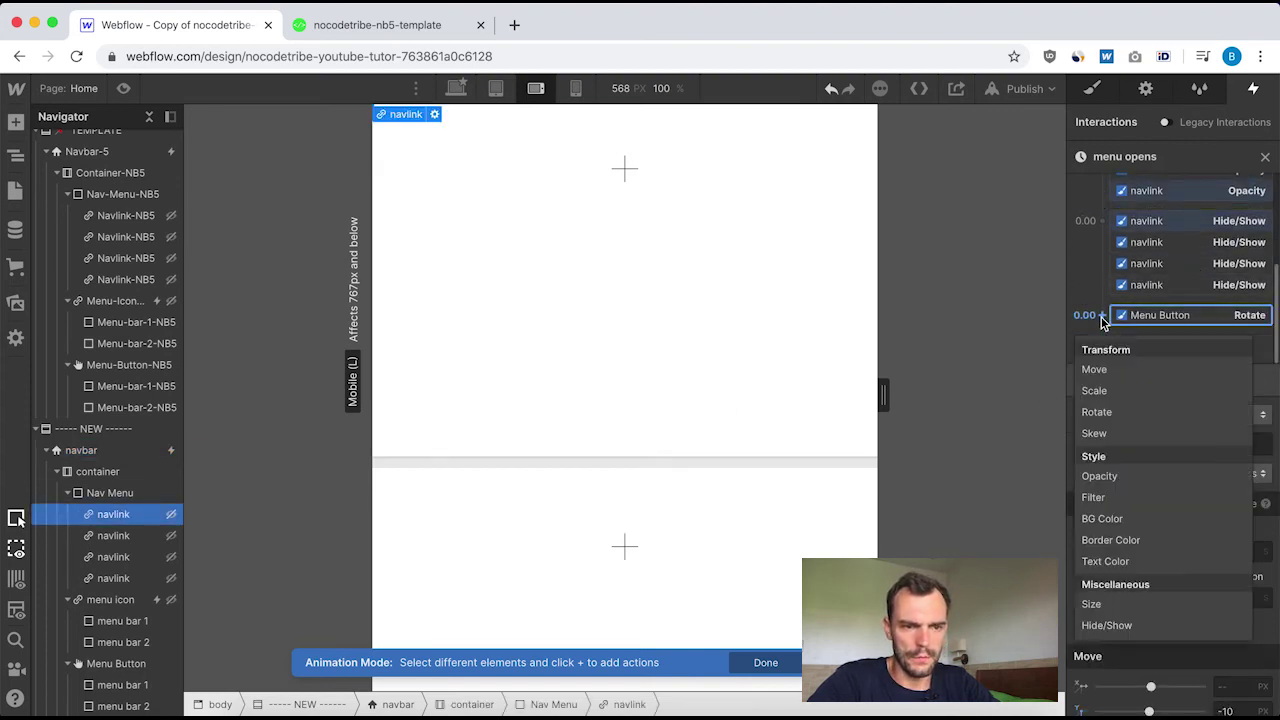
pyautogui.click(1112, 370)
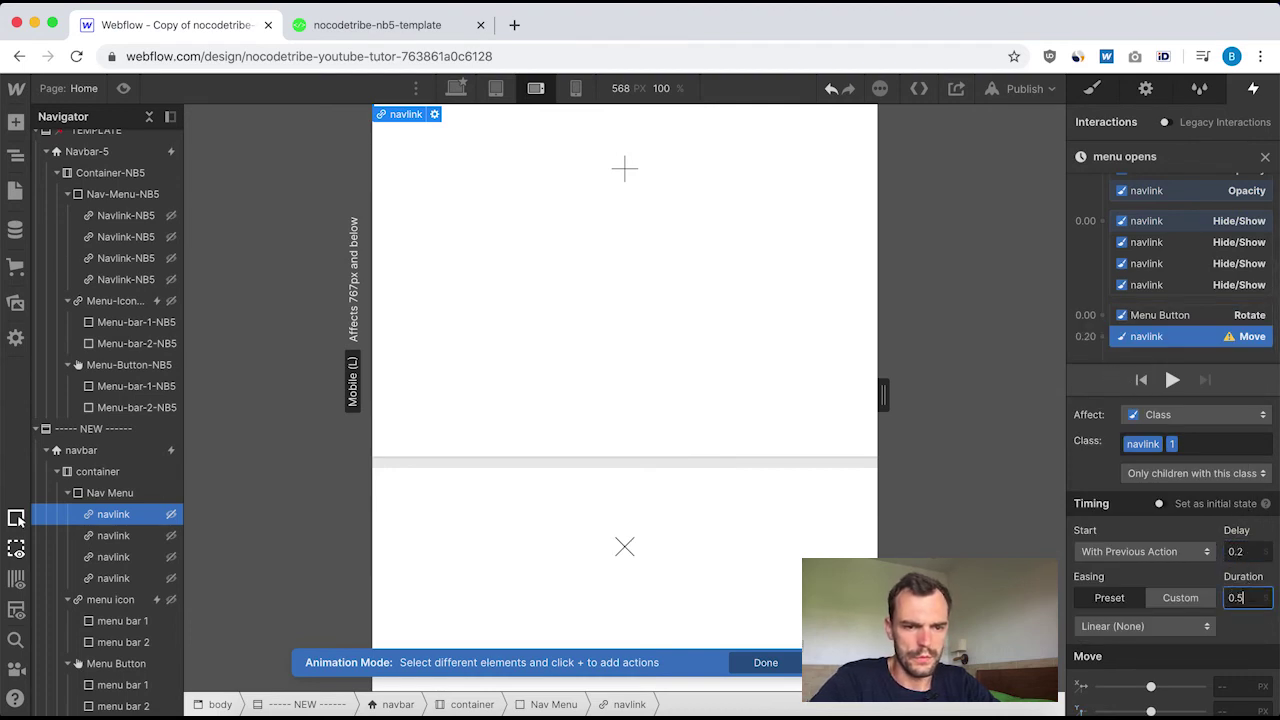
# Give the move a 0.3 s duration with Ease Out easing and Y 0.
pyautogui.scroll(-1, 1240, 590)
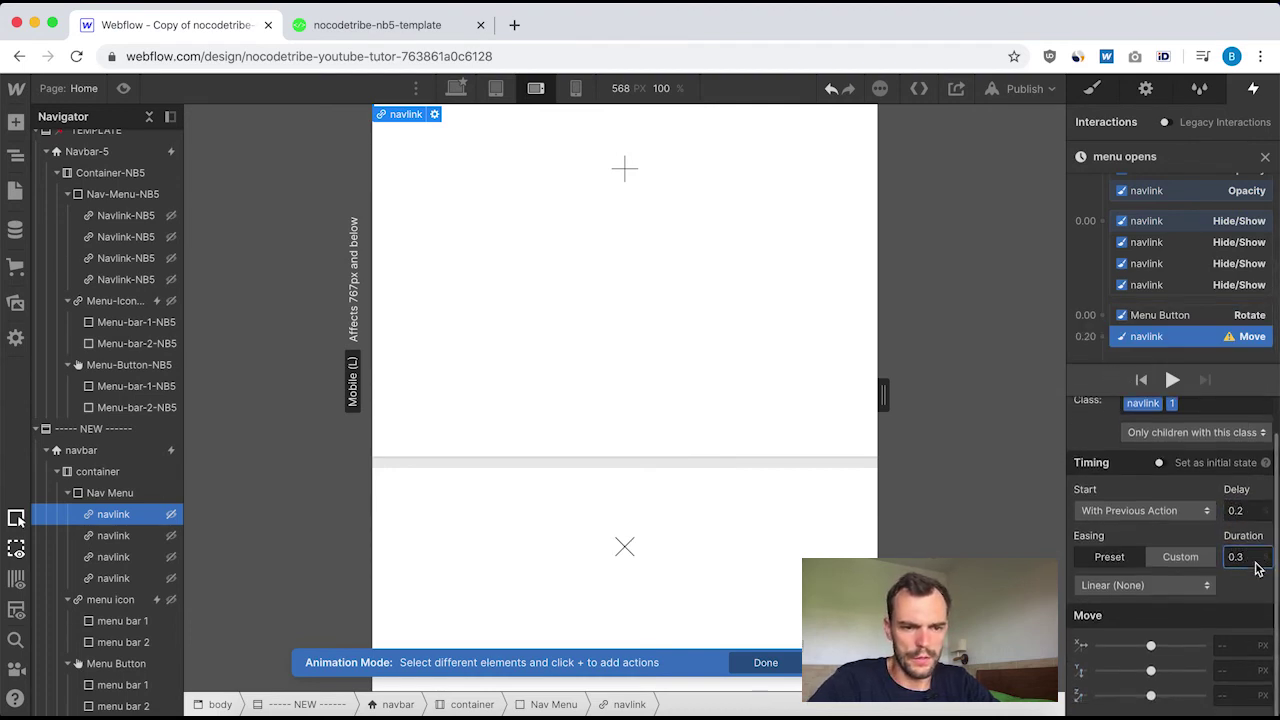
pyautogui.click(1200, 586)
pyautogui.click(1117, 174)
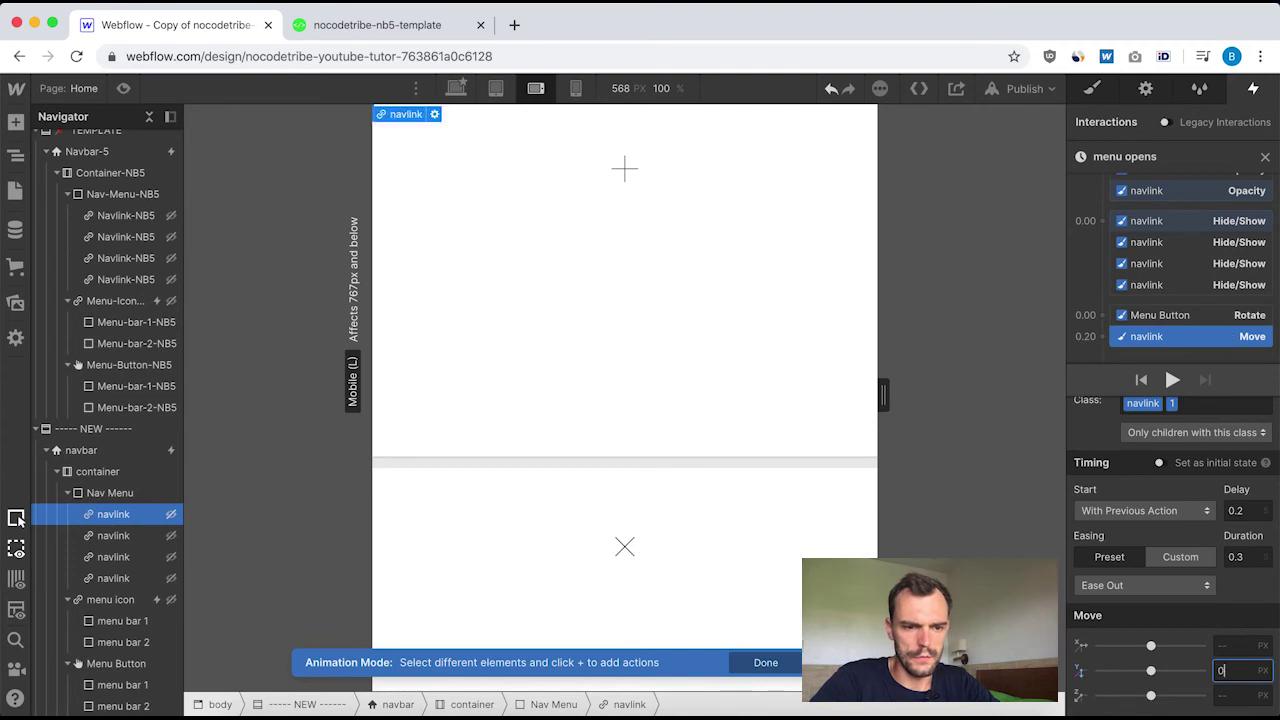
pyautogui.write('0')
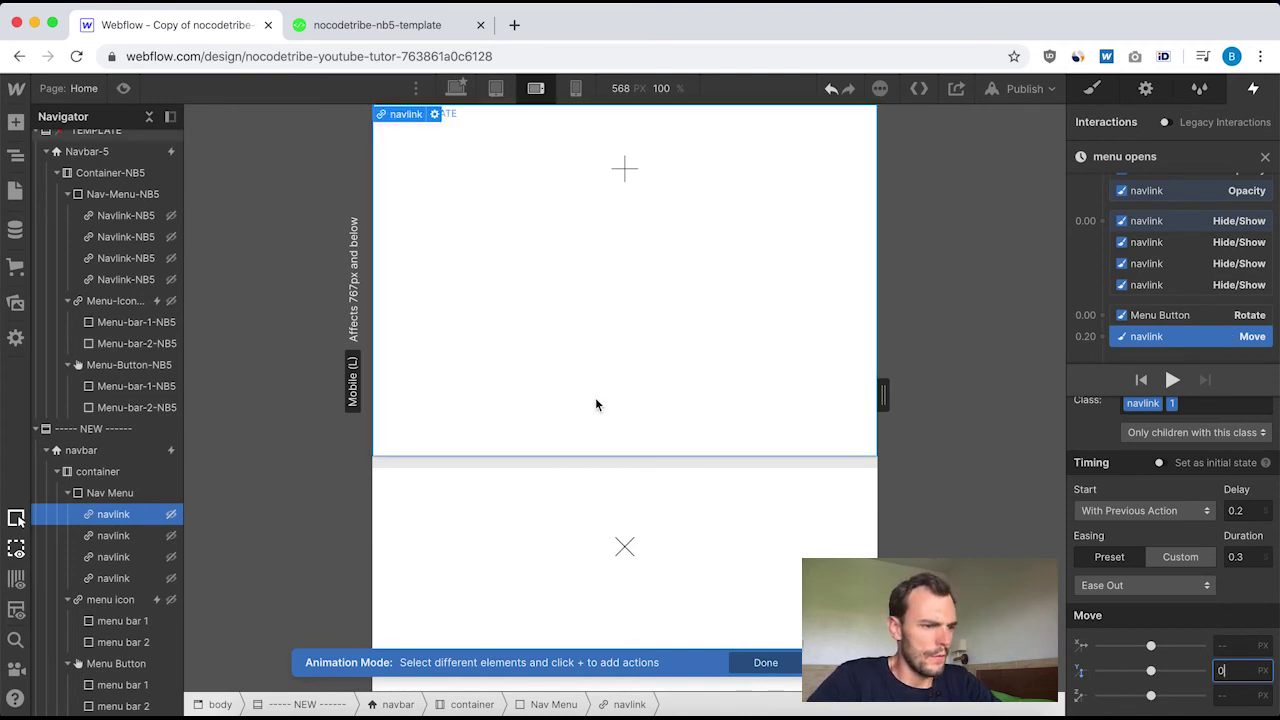
pyautogui.click(1266, 160)
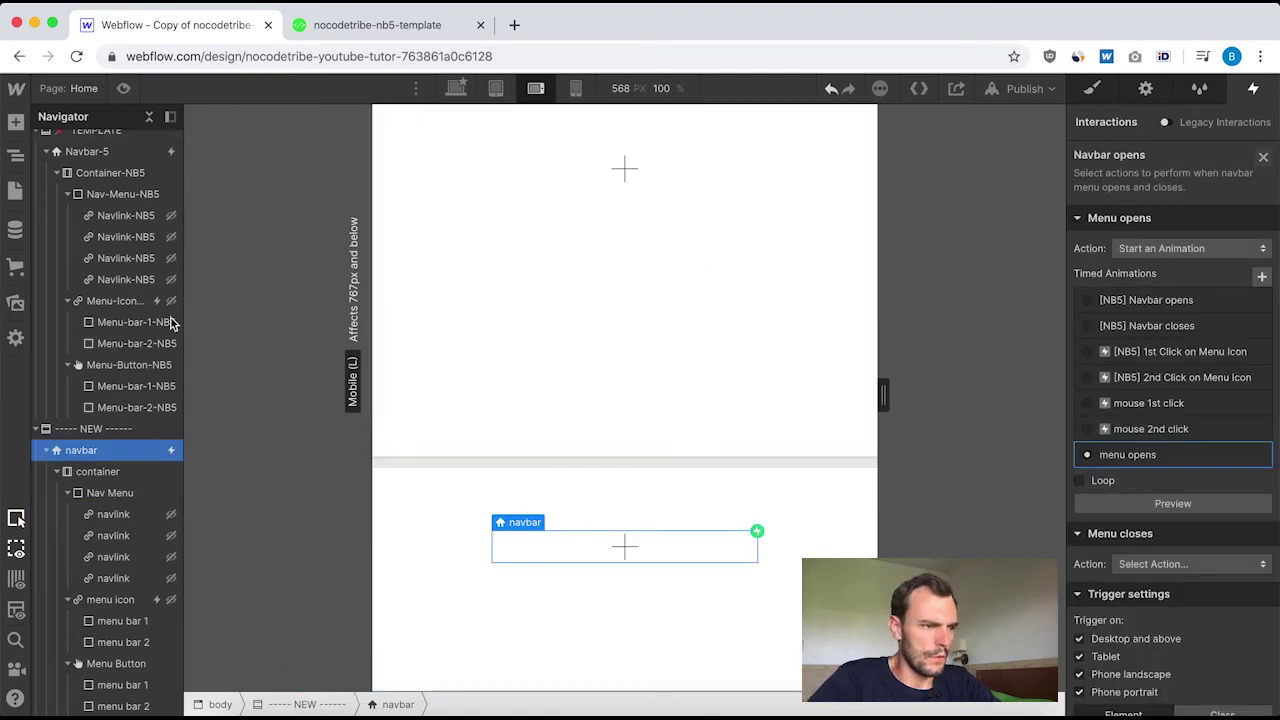
# Open template Navbar-5's [NB5] Navbar opens timeline.
pyautogui.click(88, 153)
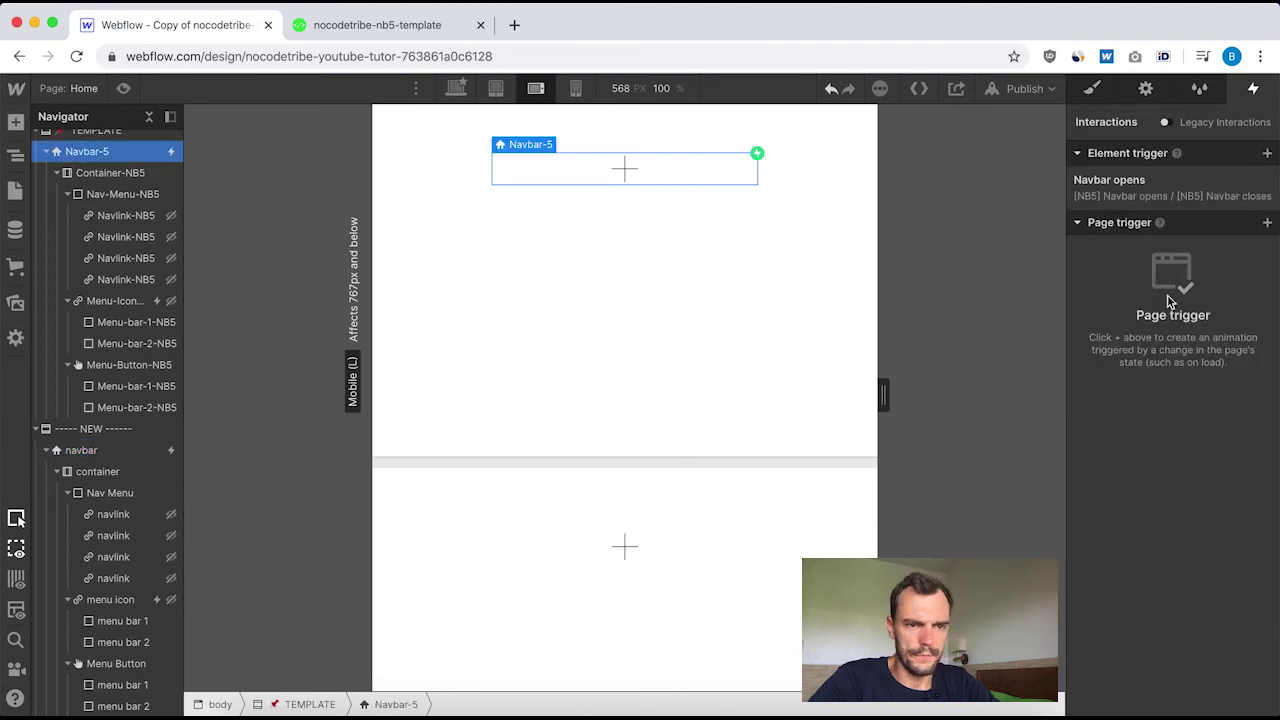
pyautogui.click(1136, 190)
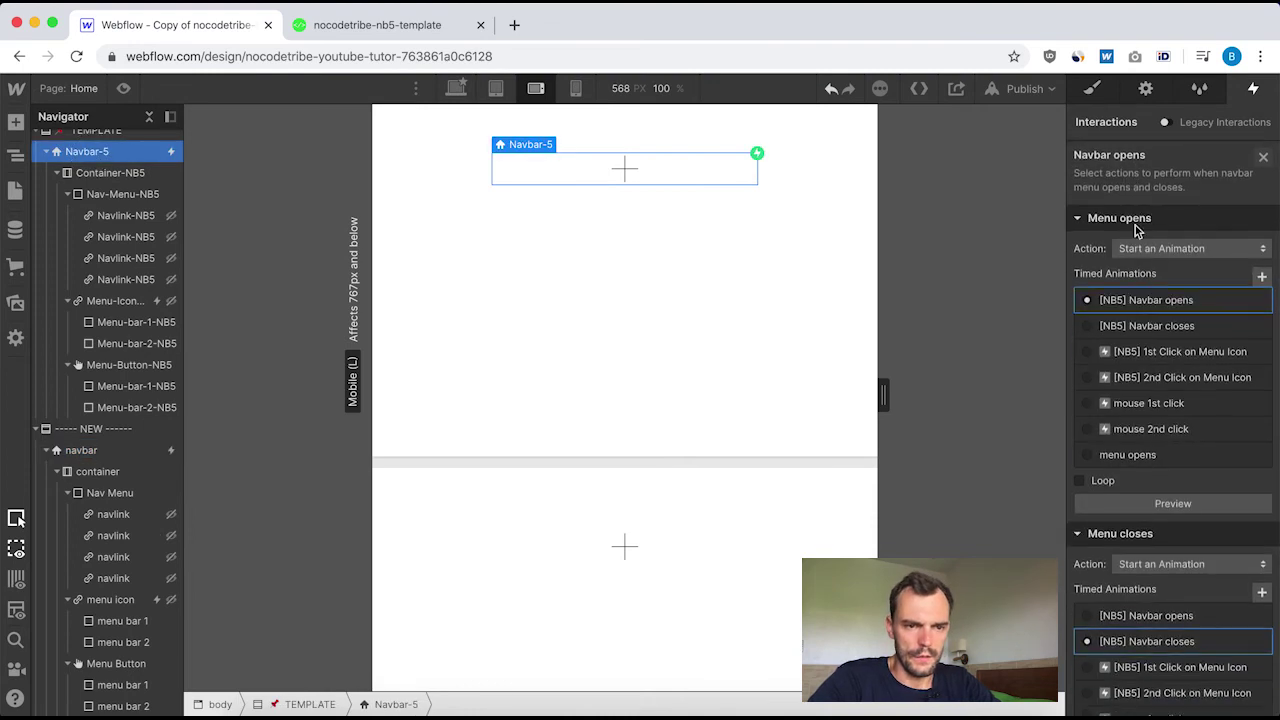
pyautogui.click(1147, 302)
pyautogui.scroll(-5, 1172, 268)
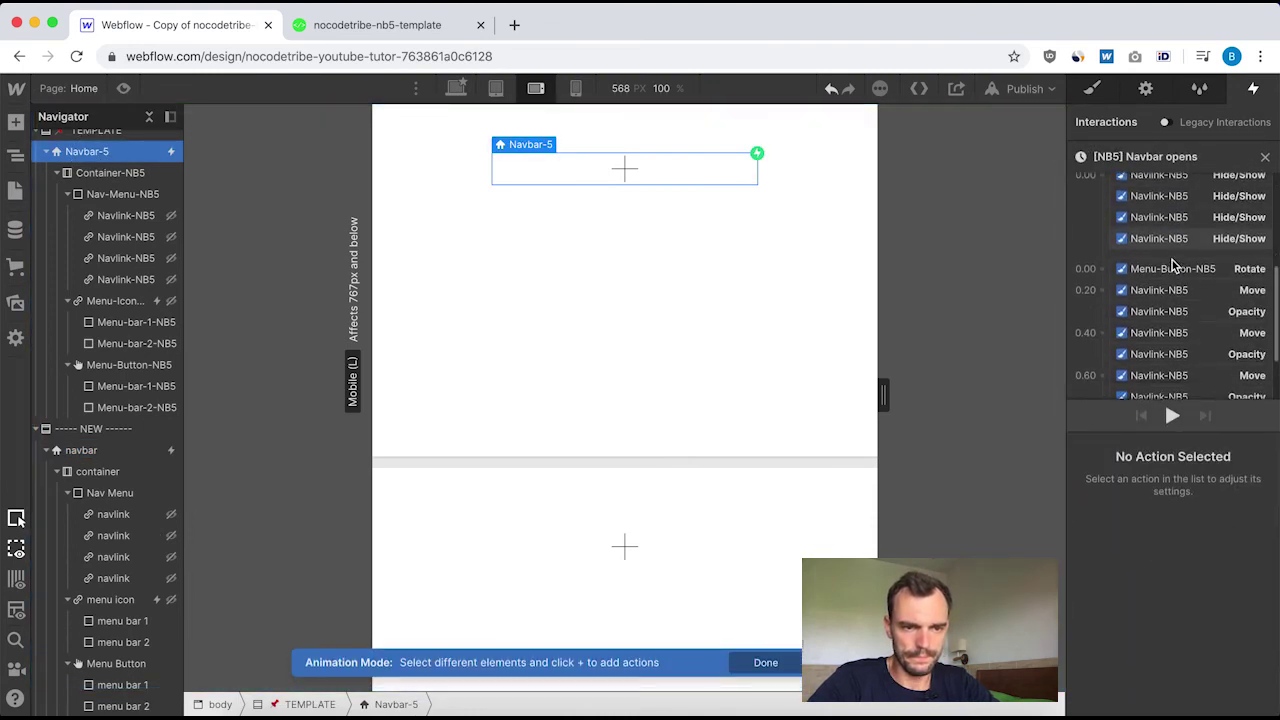
pyautogui.scroll(-1, 1172, 268)
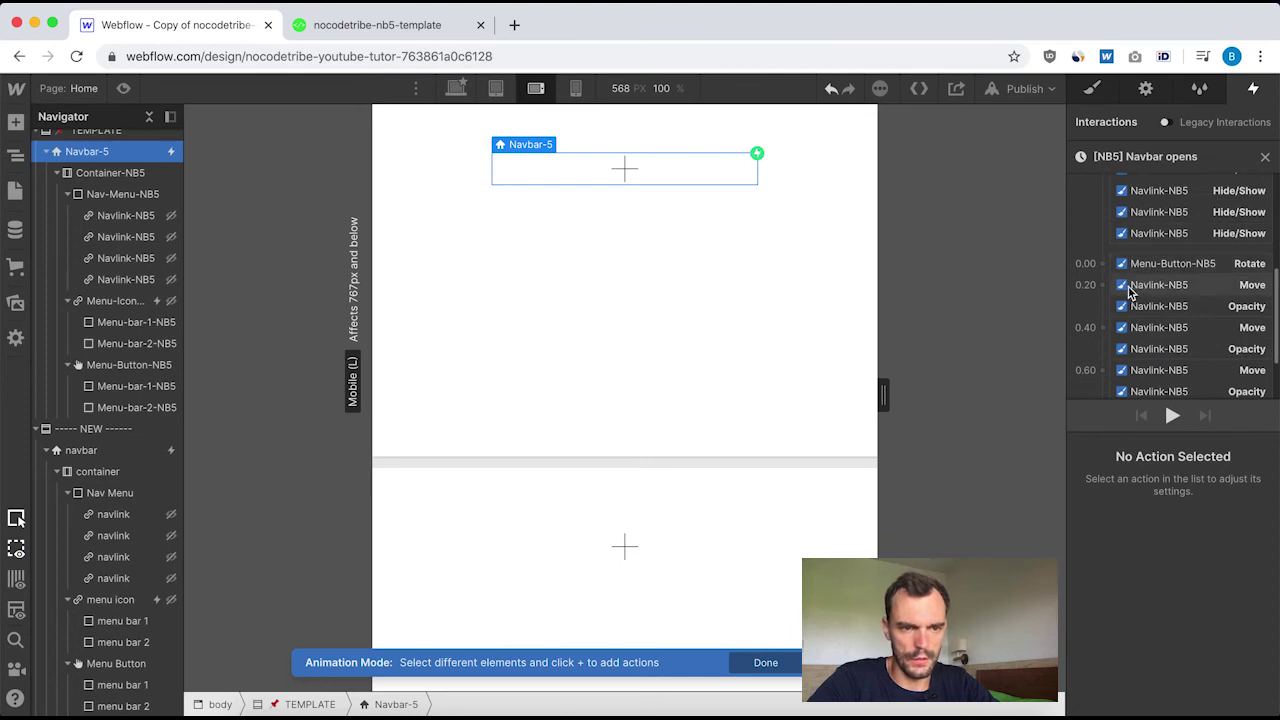
# Read the first link's Move and Opacity timings, then select the new navbar.
pyautogui.click(1160, 285)
pyautogui.scroll(-1, 1210, 617)
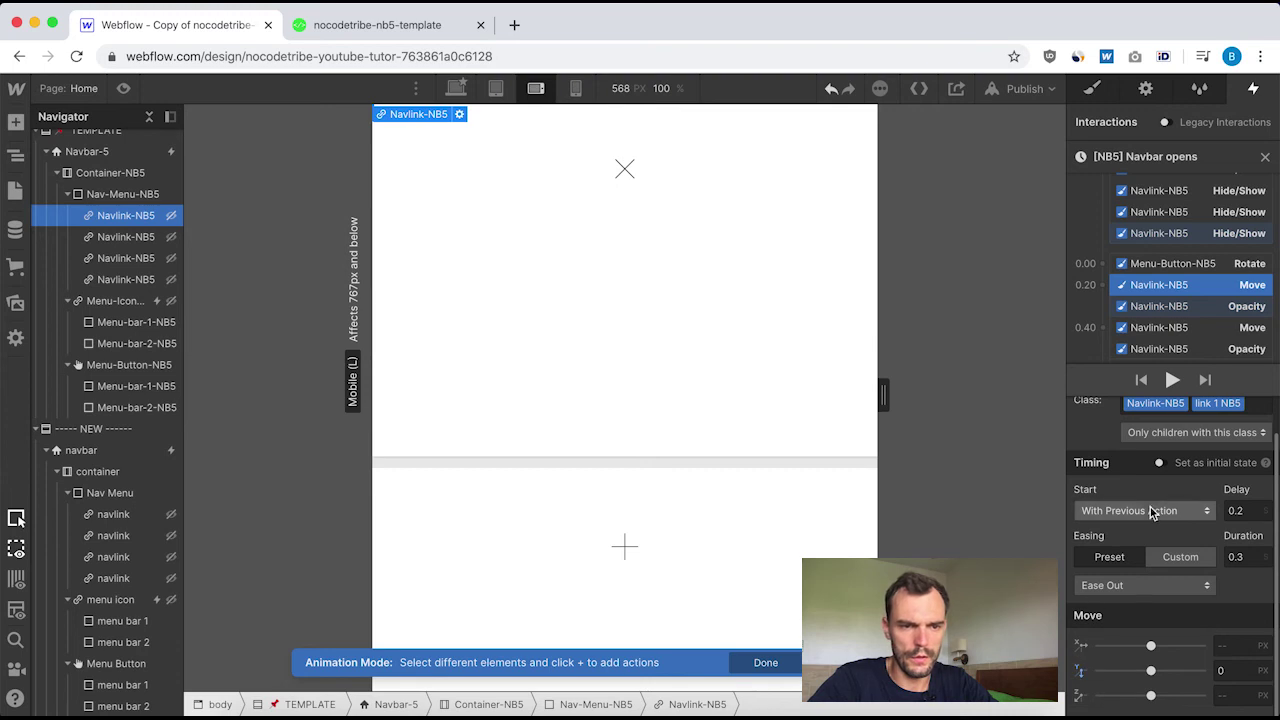
pyautogui.click(1160, 308)
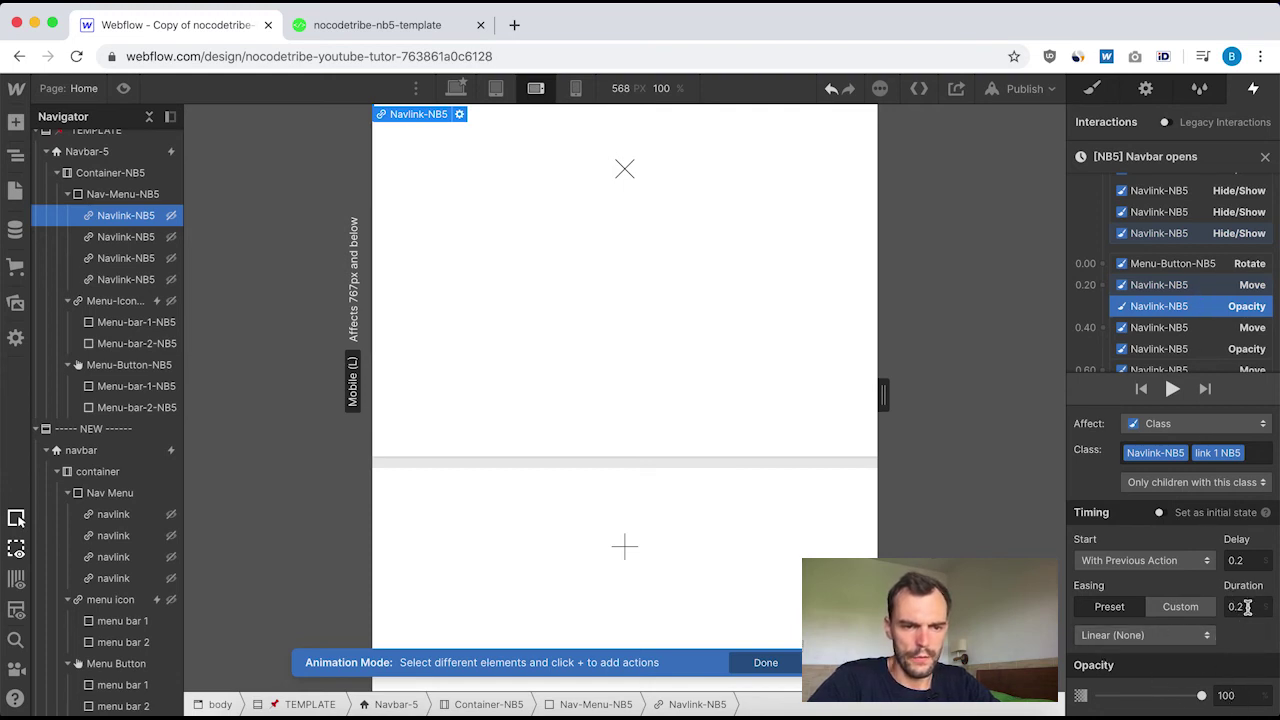
pyautogui.click(1143, 284)
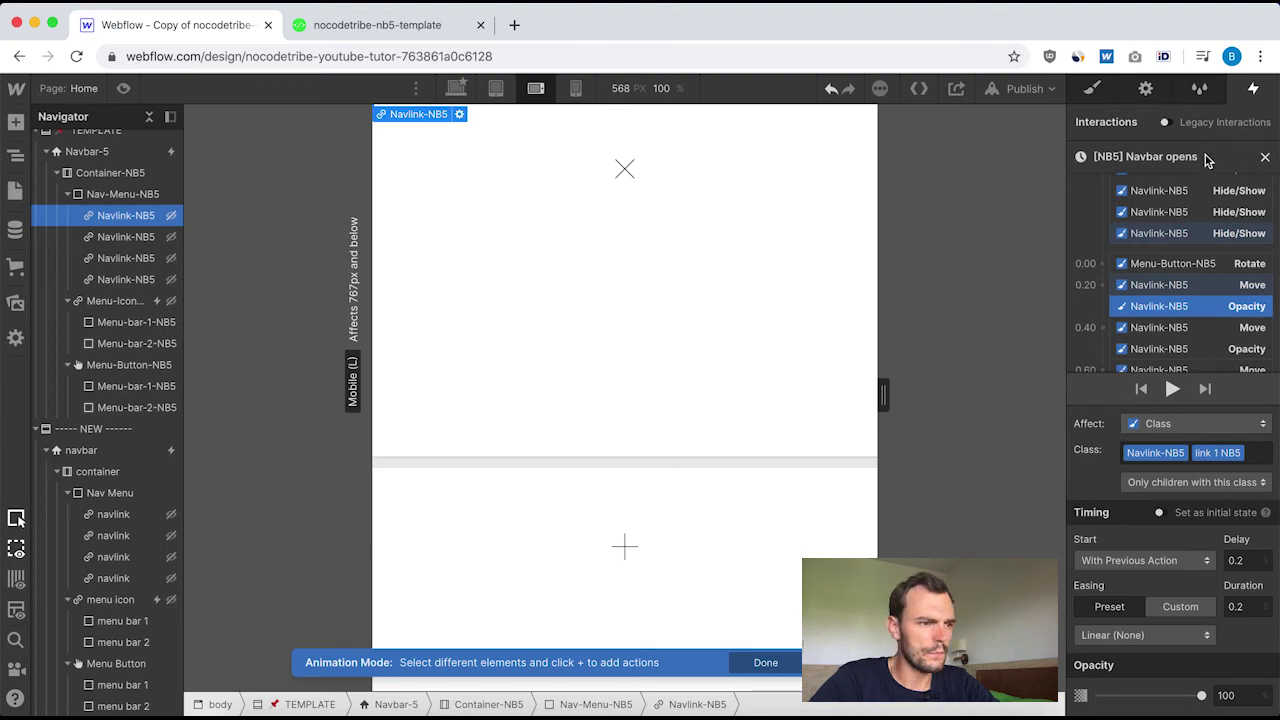
pyautogui.click(1265, 157)
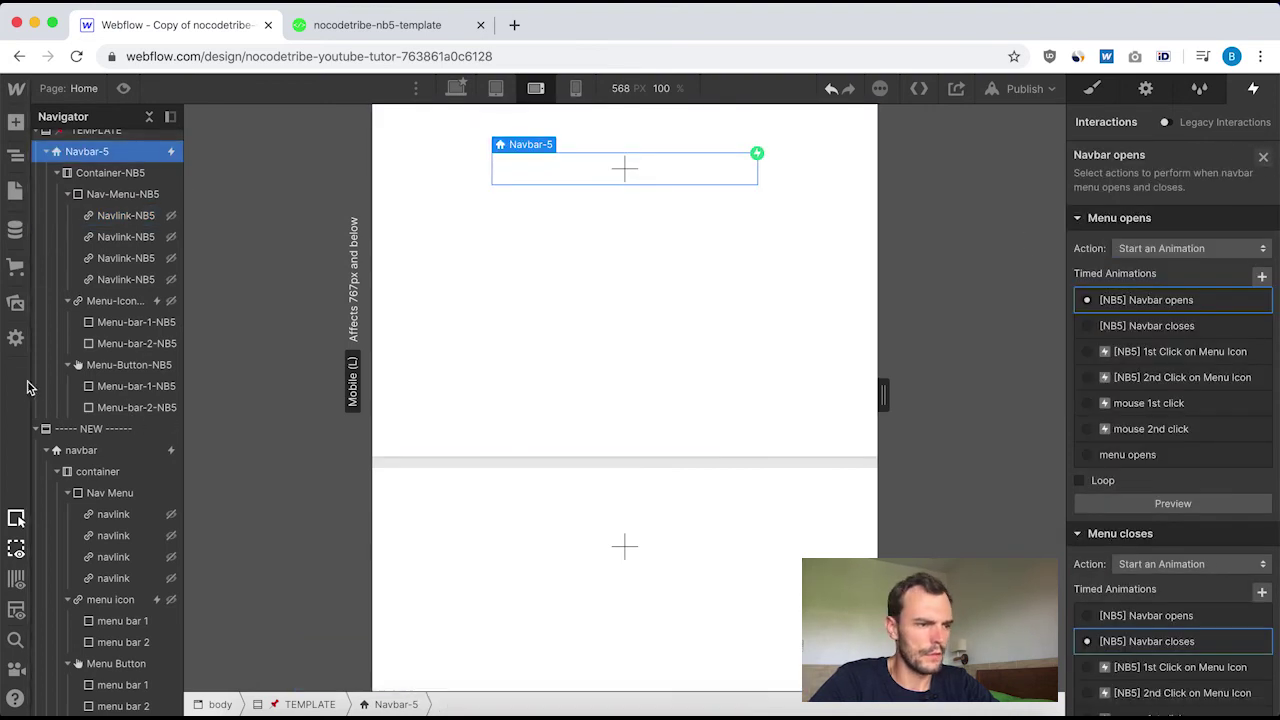
pyautogui.click(100, 452)
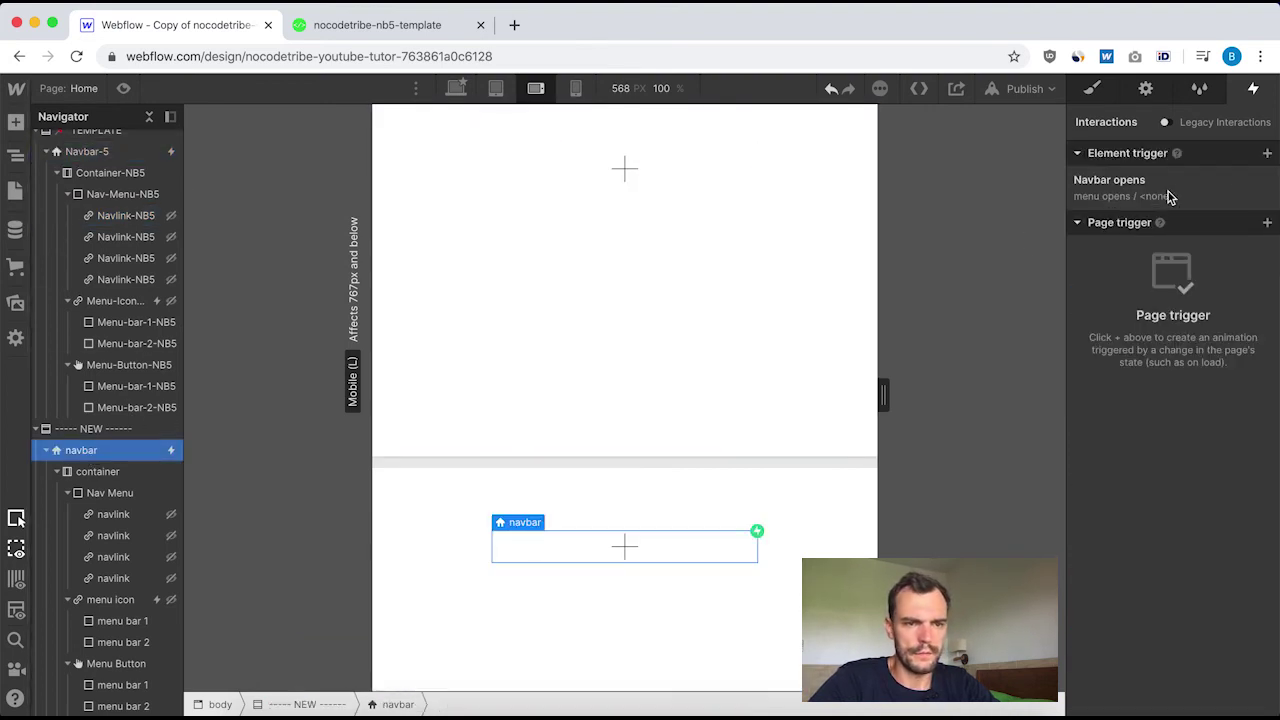
# Add an Opacity fade to 100 for the first nav link in the 0.20 group, lasting 0.2 s.
pyautogui.click(1138, 200)
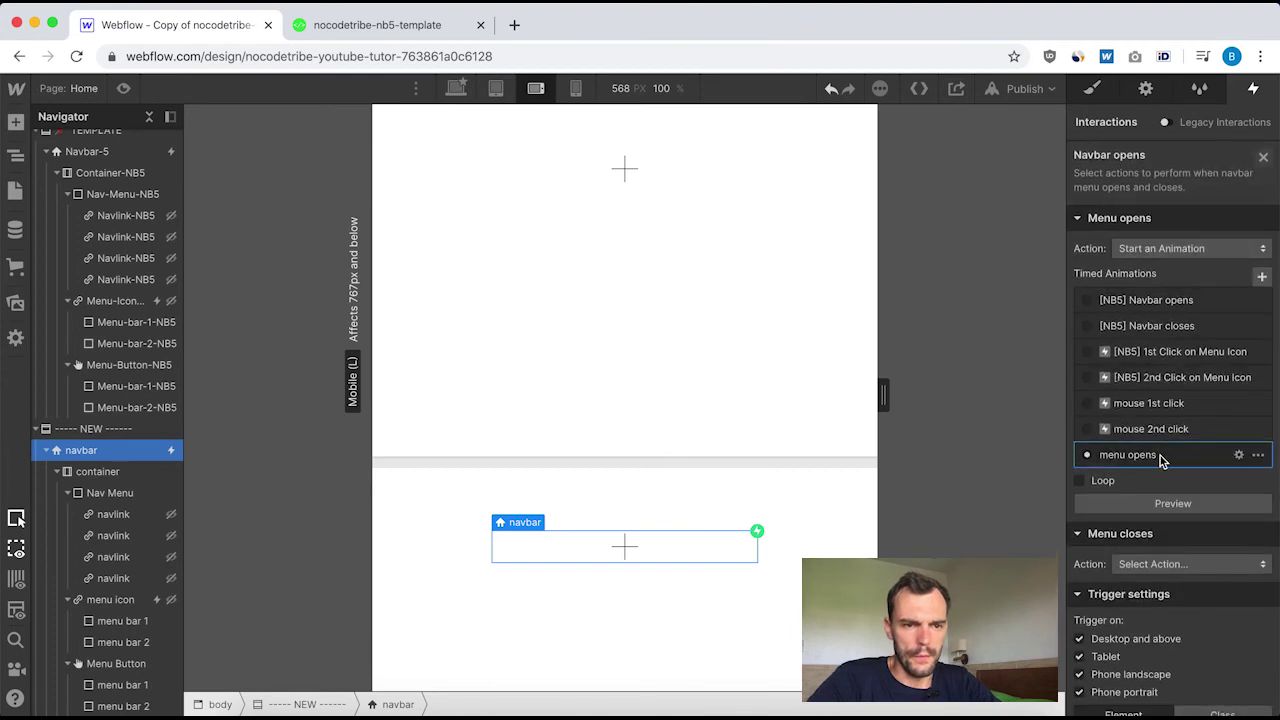
pyautogui.click(1196, 453)
pyautogui.scroll(-10, 1181, 374)
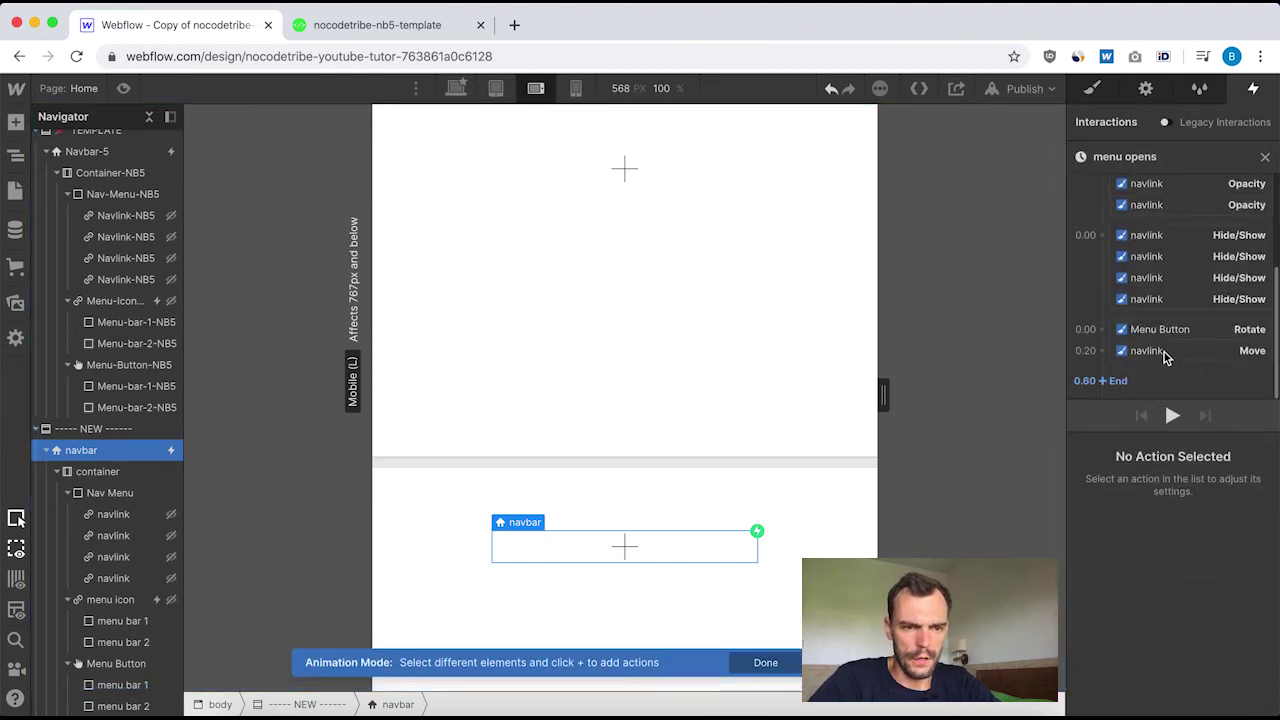
pyautogui.click(1165, 352)
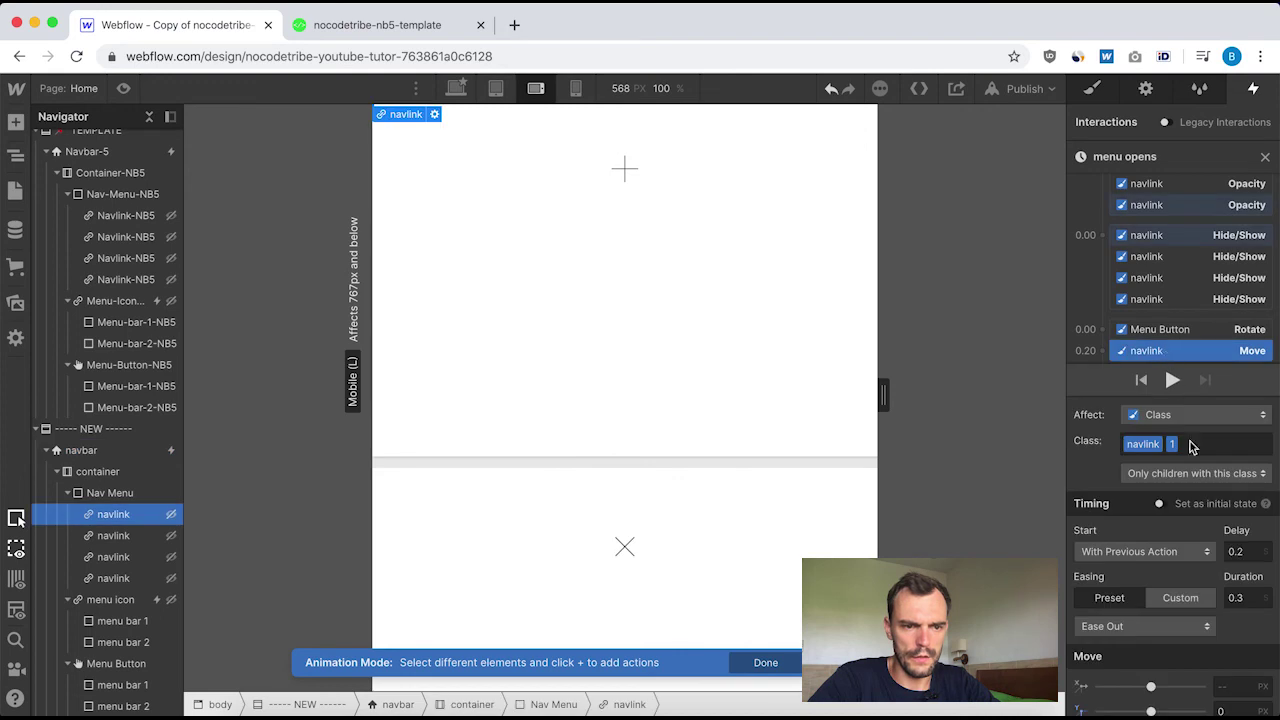
pyautogui.scroll(-1, 1147, 316)
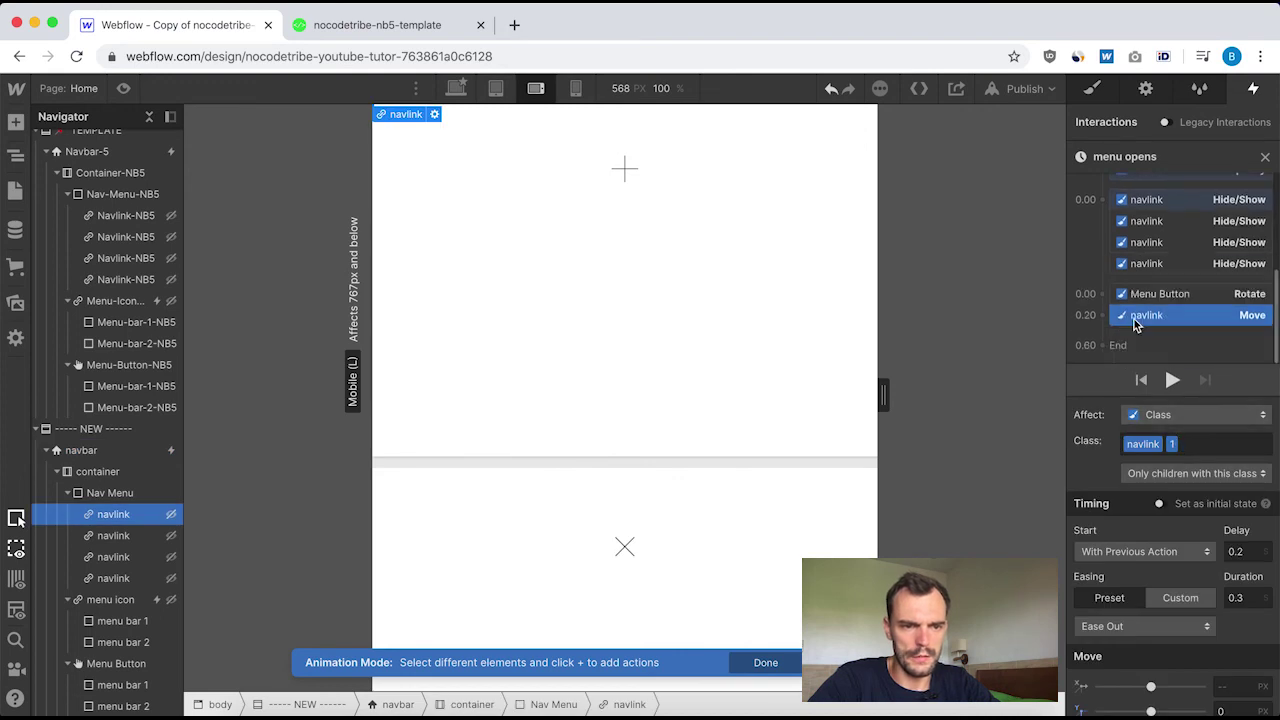
pyautogui.click(1105, 316)
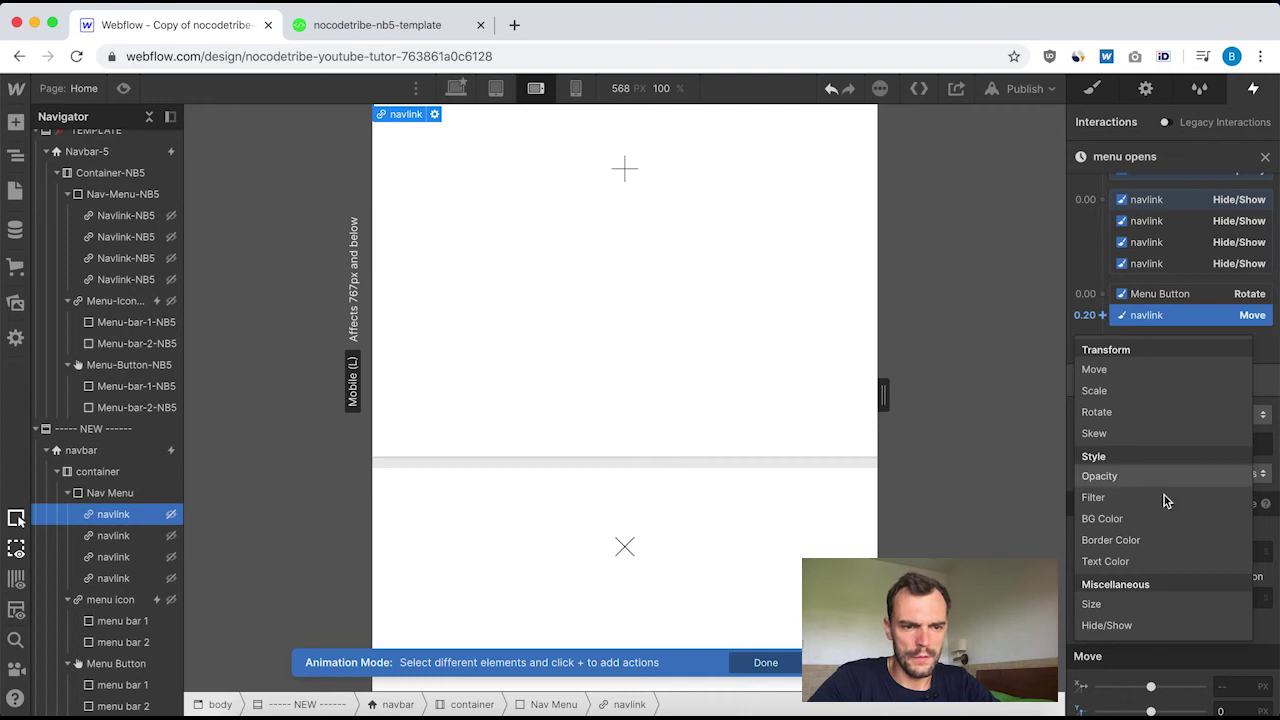
pyautogui.click(1210, 476)
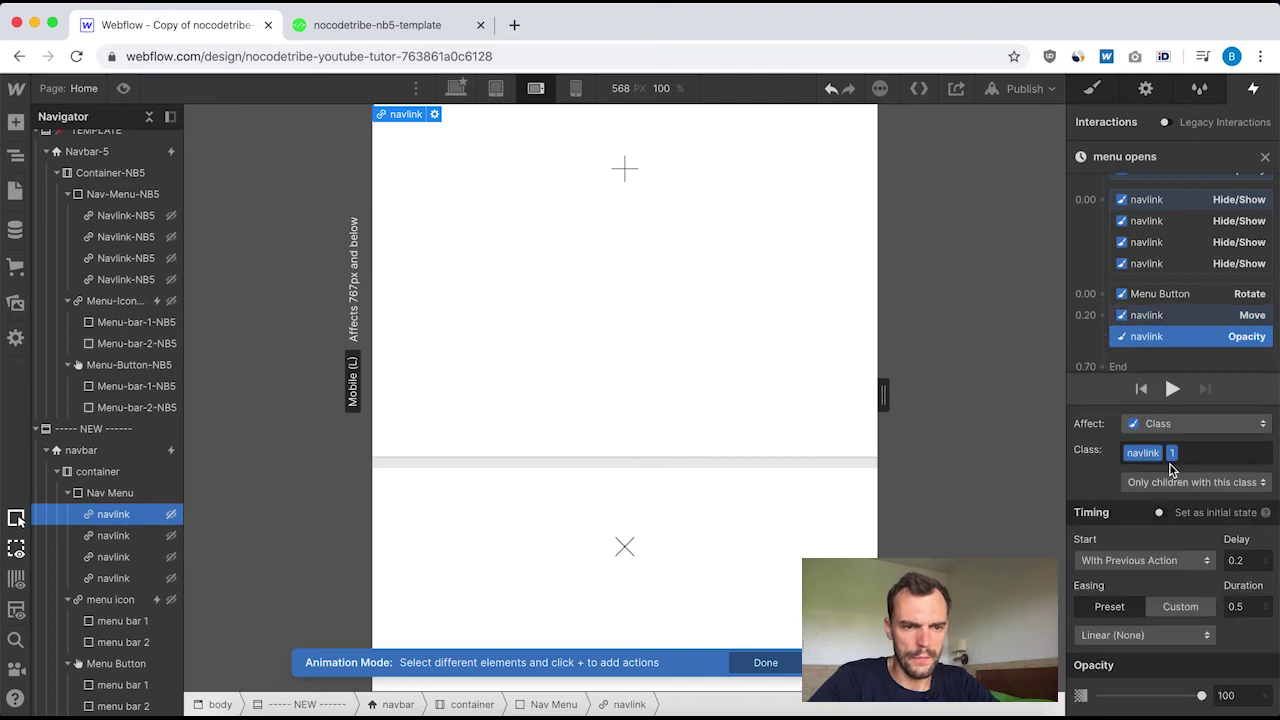
pyautogui.click(1248, 606)
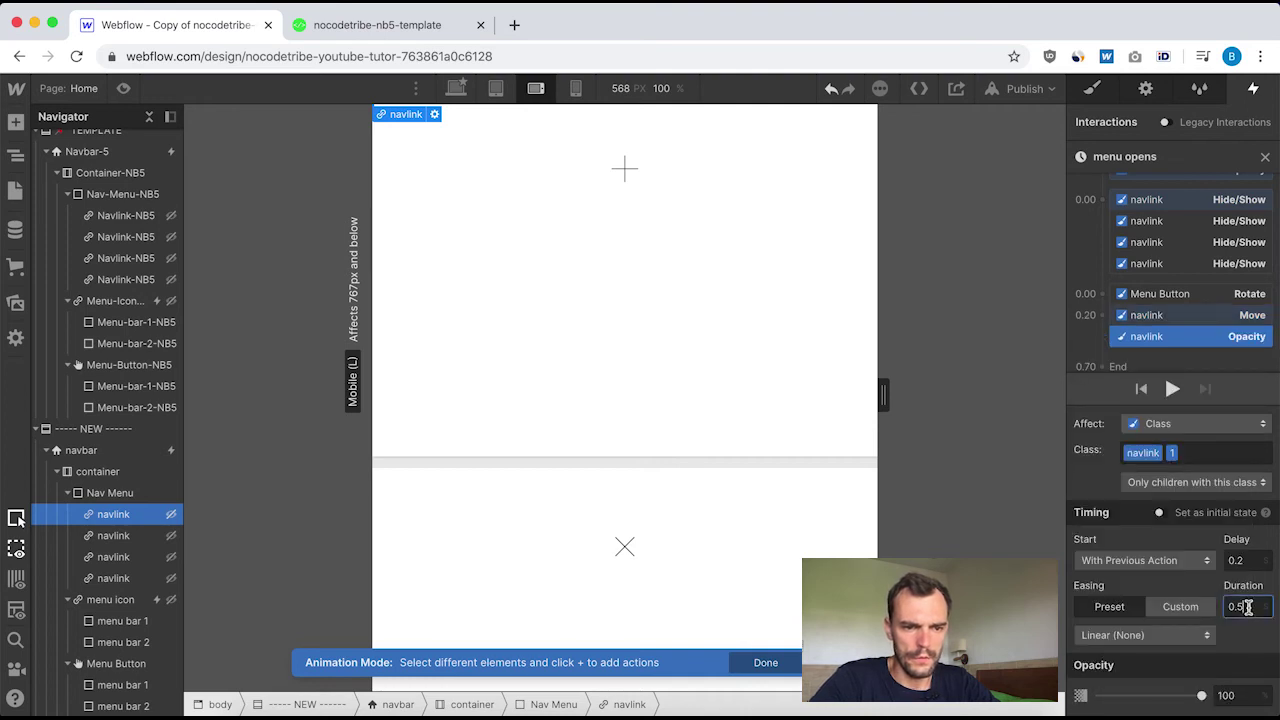
pyautogui.click(1237, 700)
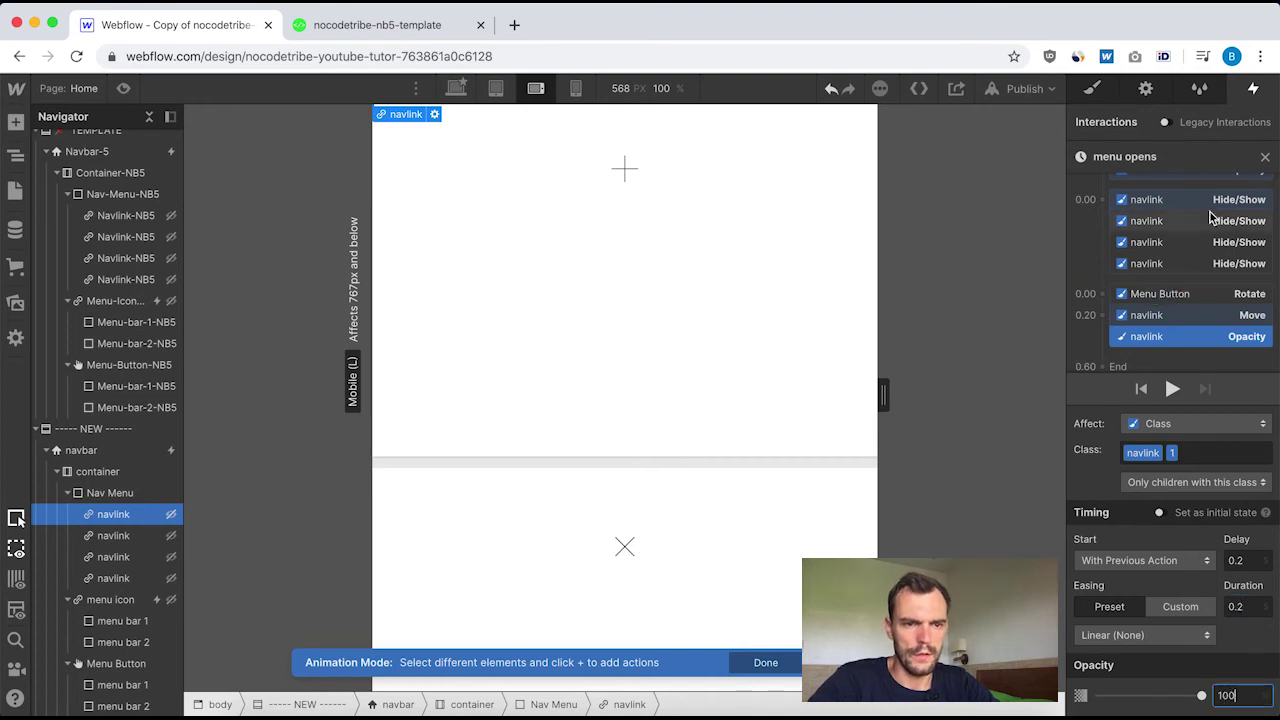
pyautogui.click(1265, 162)
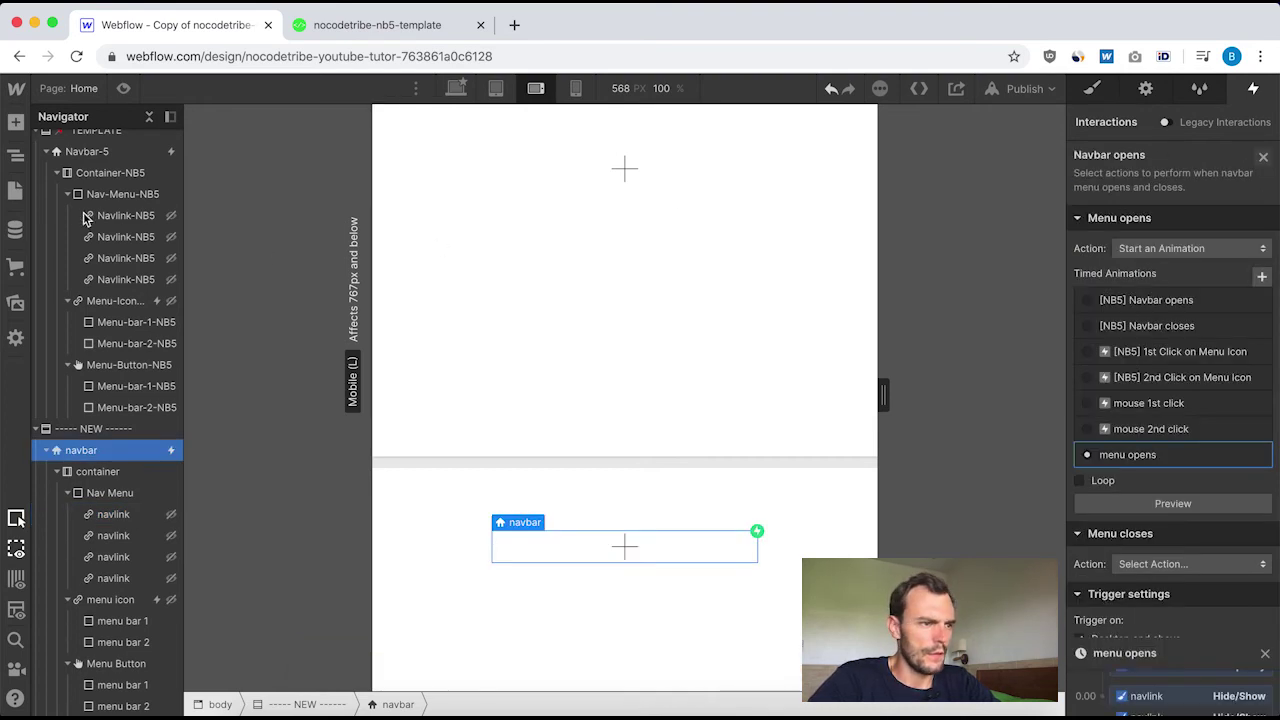
# Open Navbar-5's [NB5] Navbar opens timeline and read the 0.40 Navlink-NB5 Move timing.
pyautogui.click(87, 151)
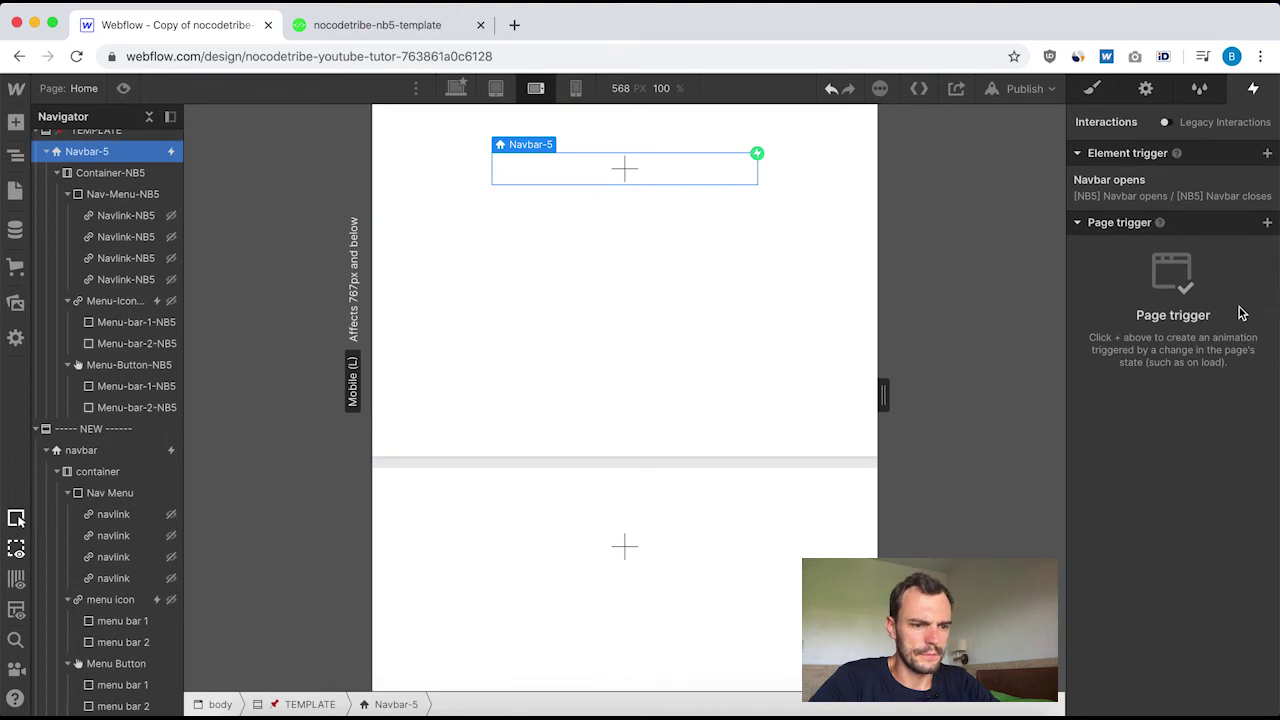
pyautogui.click(1128, 190)
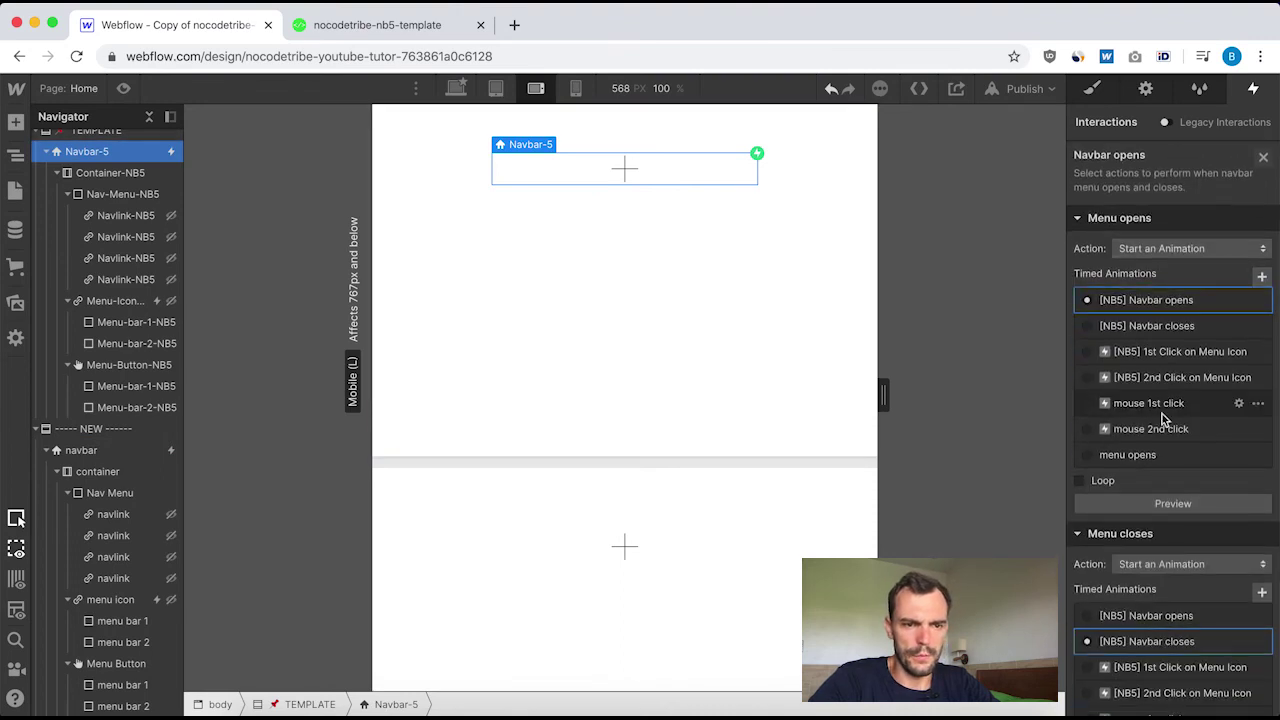
pyautogui.click(1157, 310)
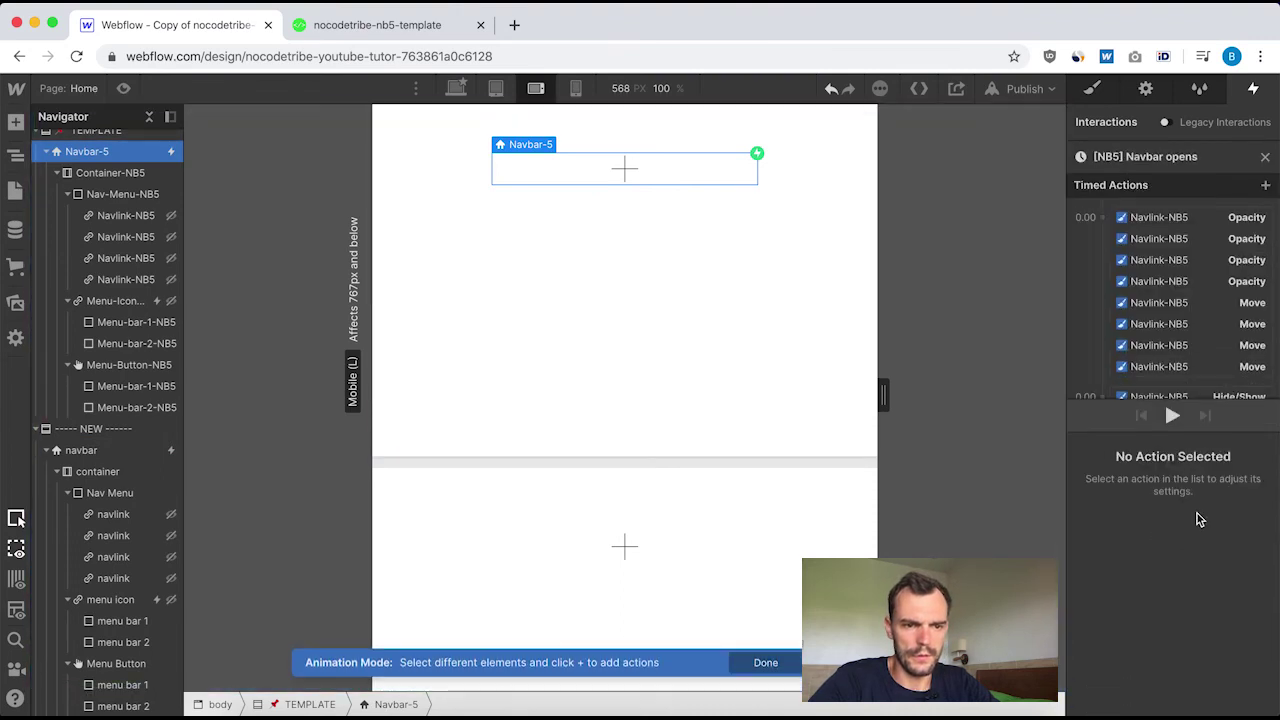
pyautogui.scroll(-5, 1205, 320)
pyautogui.scroll(-1, 1205, 320)
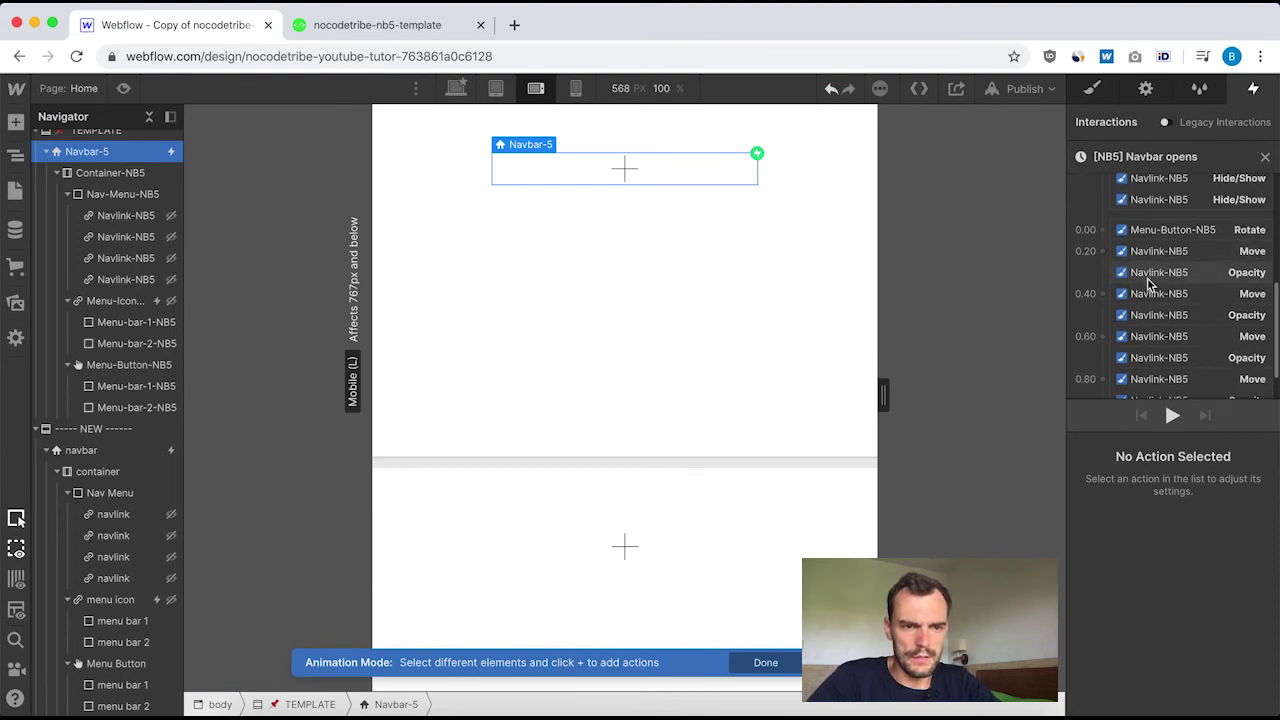
pyautogui.click(1153, 296)
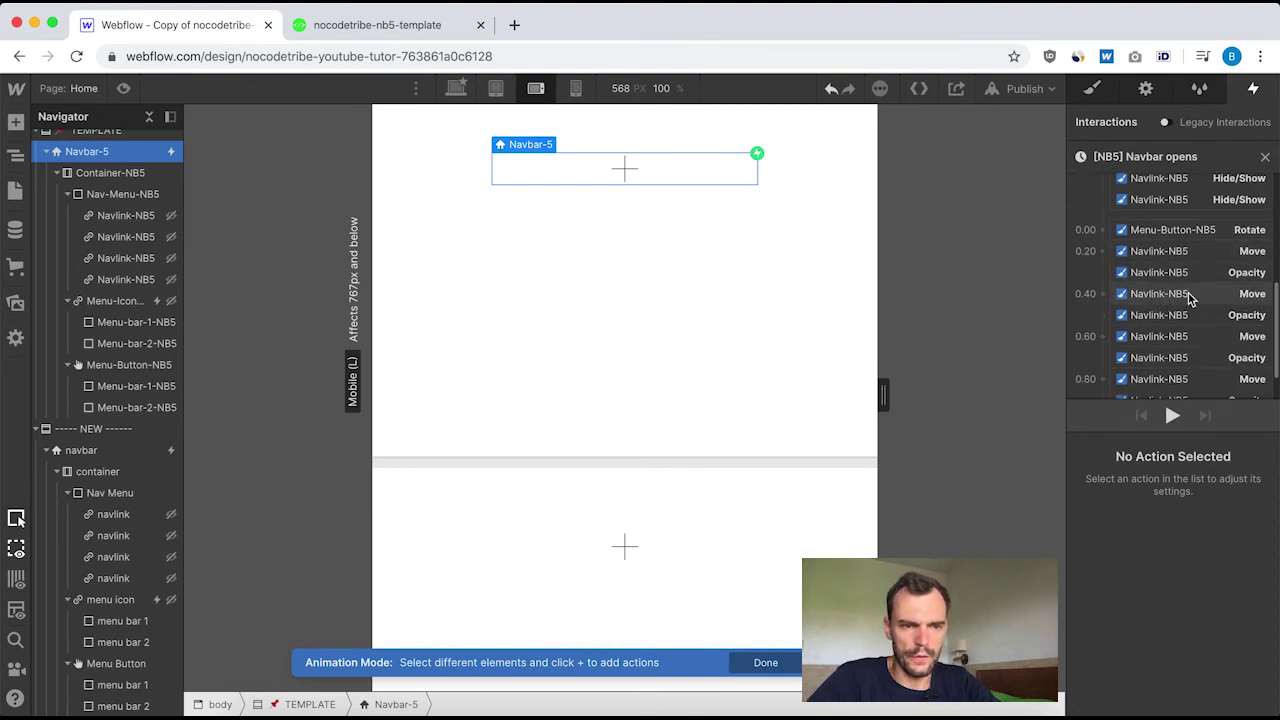
pyautogui.click(1162, 300)
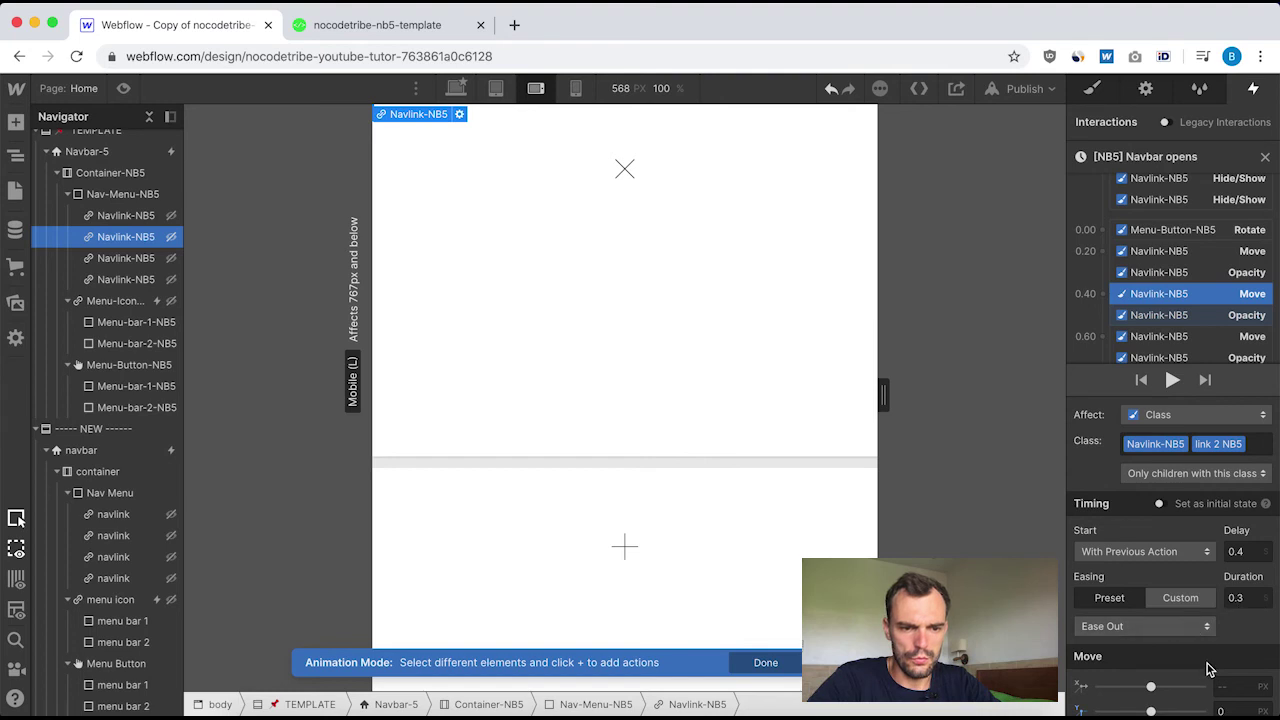
pyautogui.scroll(-1, 1215, 680)
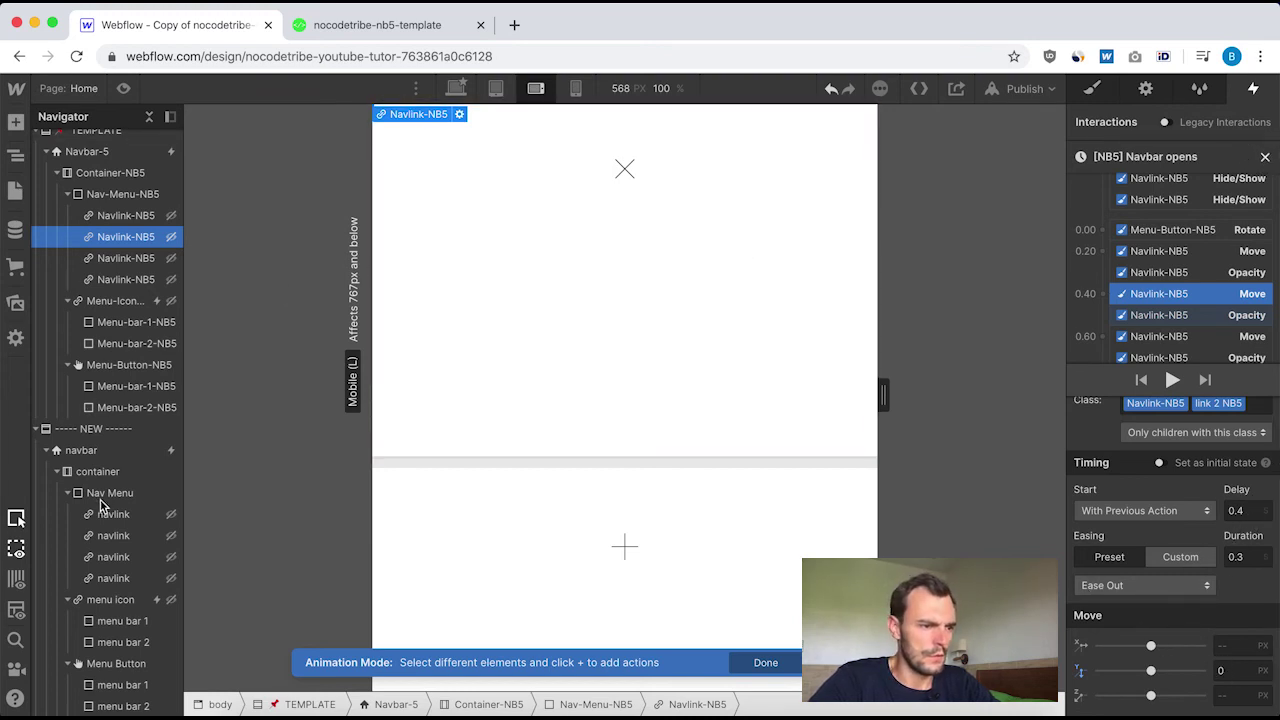
pyautogui.press('Escape')
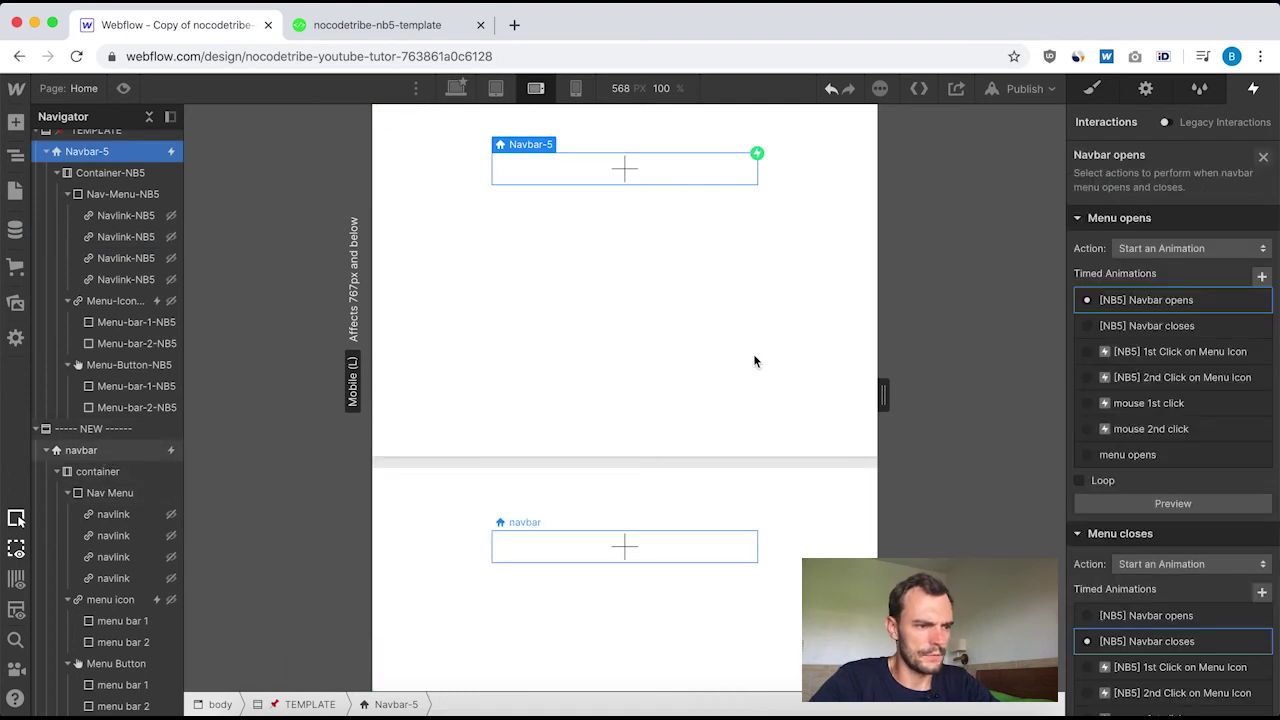
pyautogui.press('Escape')
# Add a Move action for the second nav link in menu opens.
pyautogui.click(1157, 199)
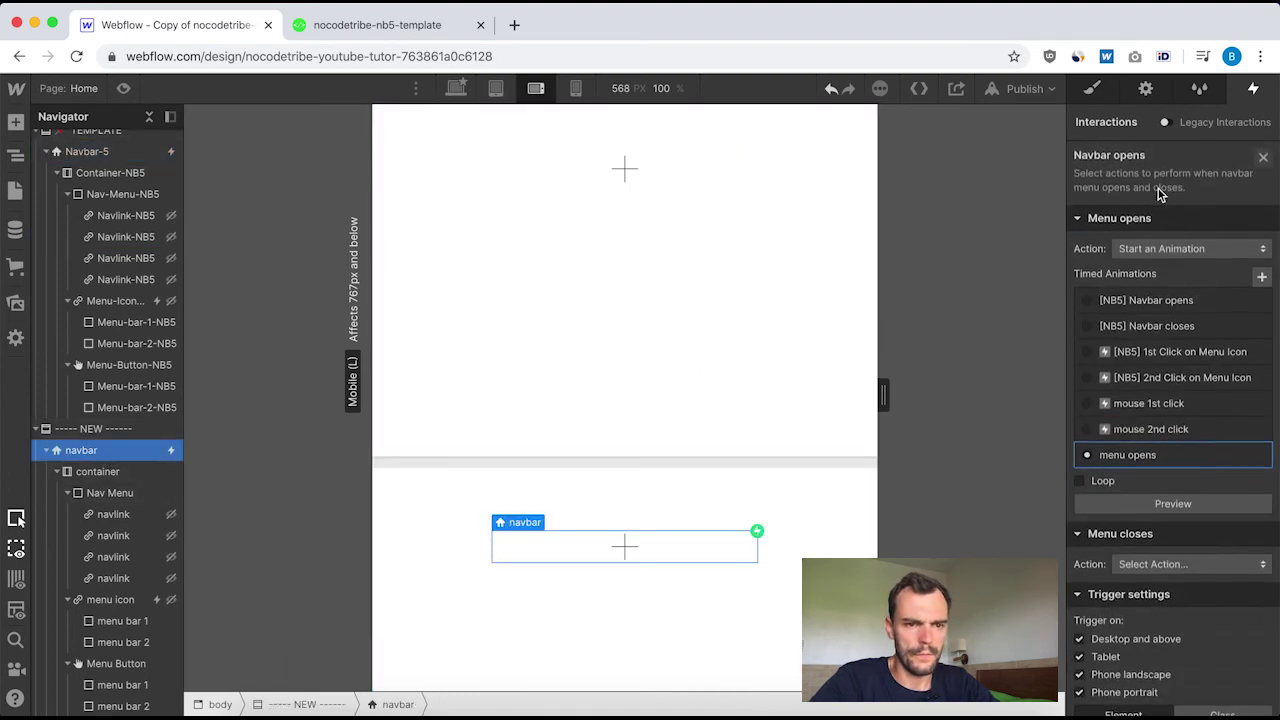
pyautogui.click(1142, 460)
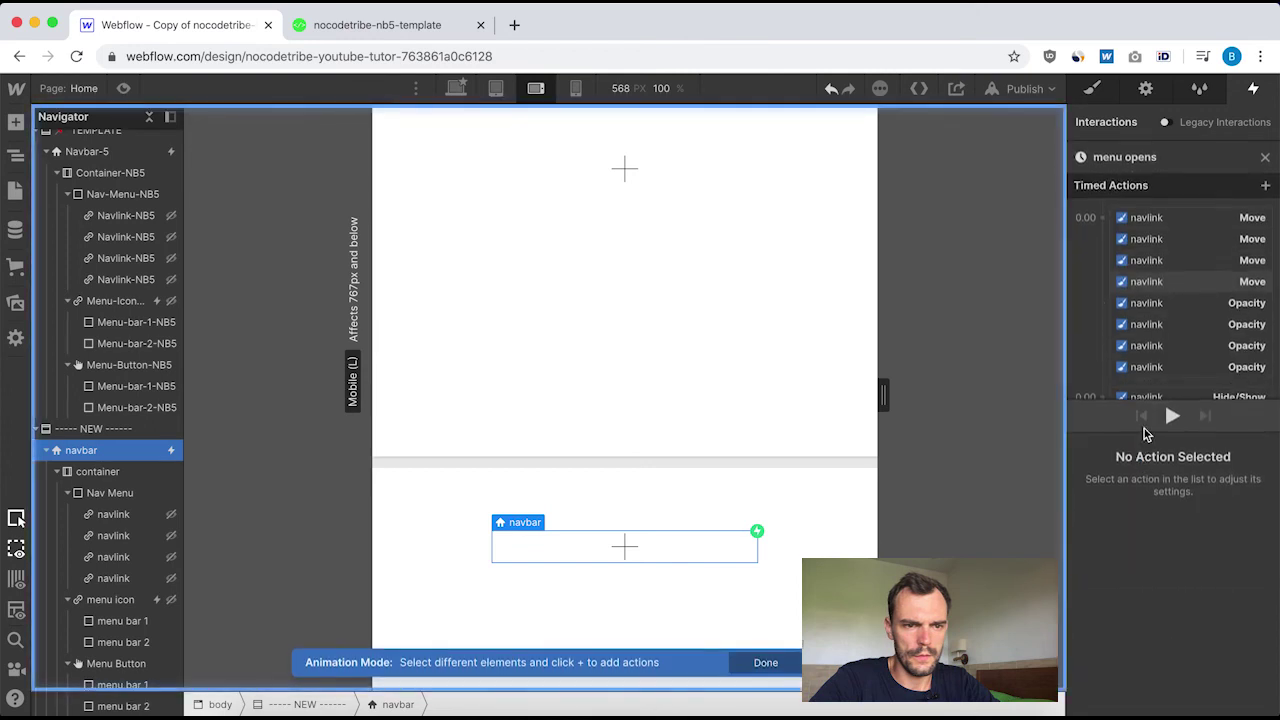
pyautogui.scroll(-3, 1138, 340)
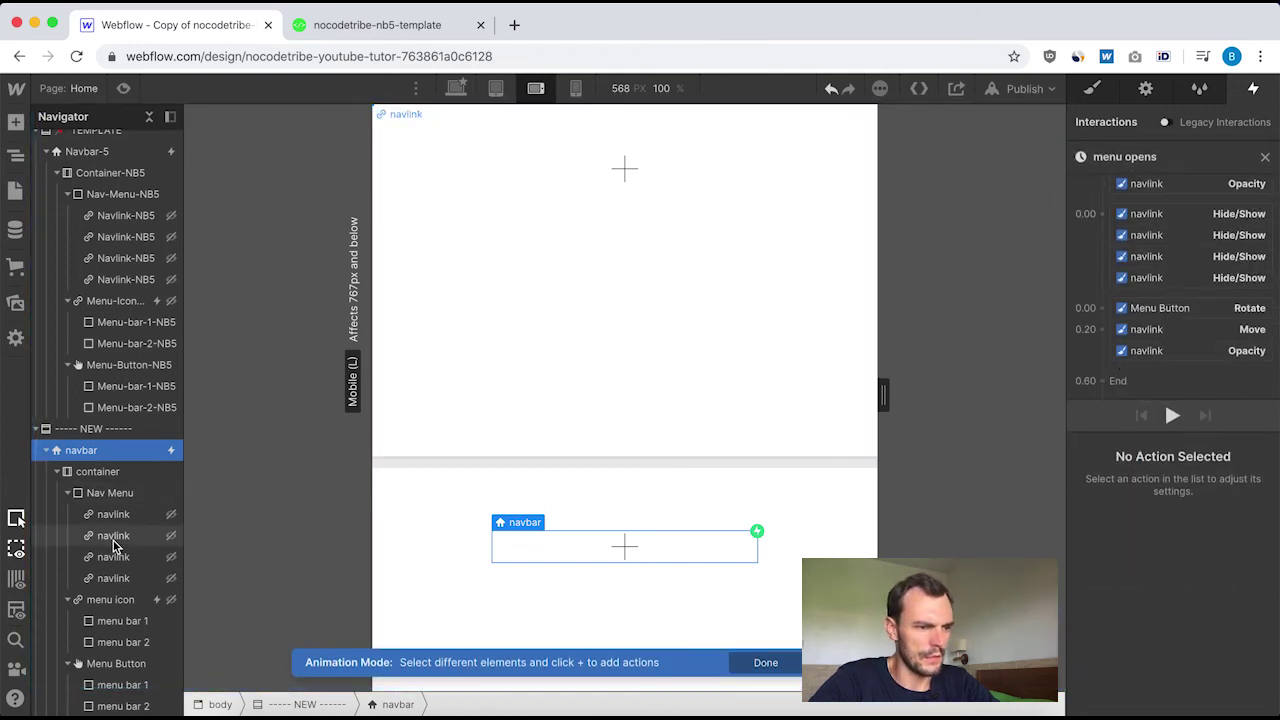
pyautogui.click(1143, 334)
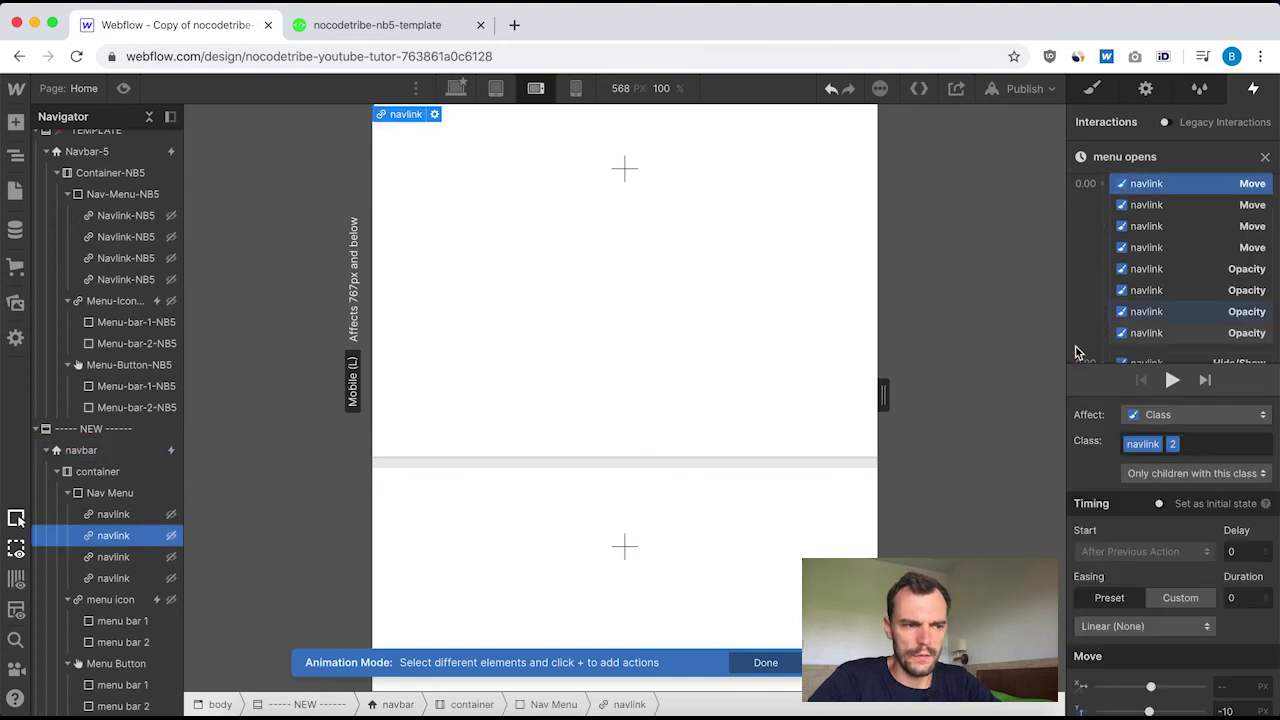
pyautogui.scroll(-3, 1125, 340)
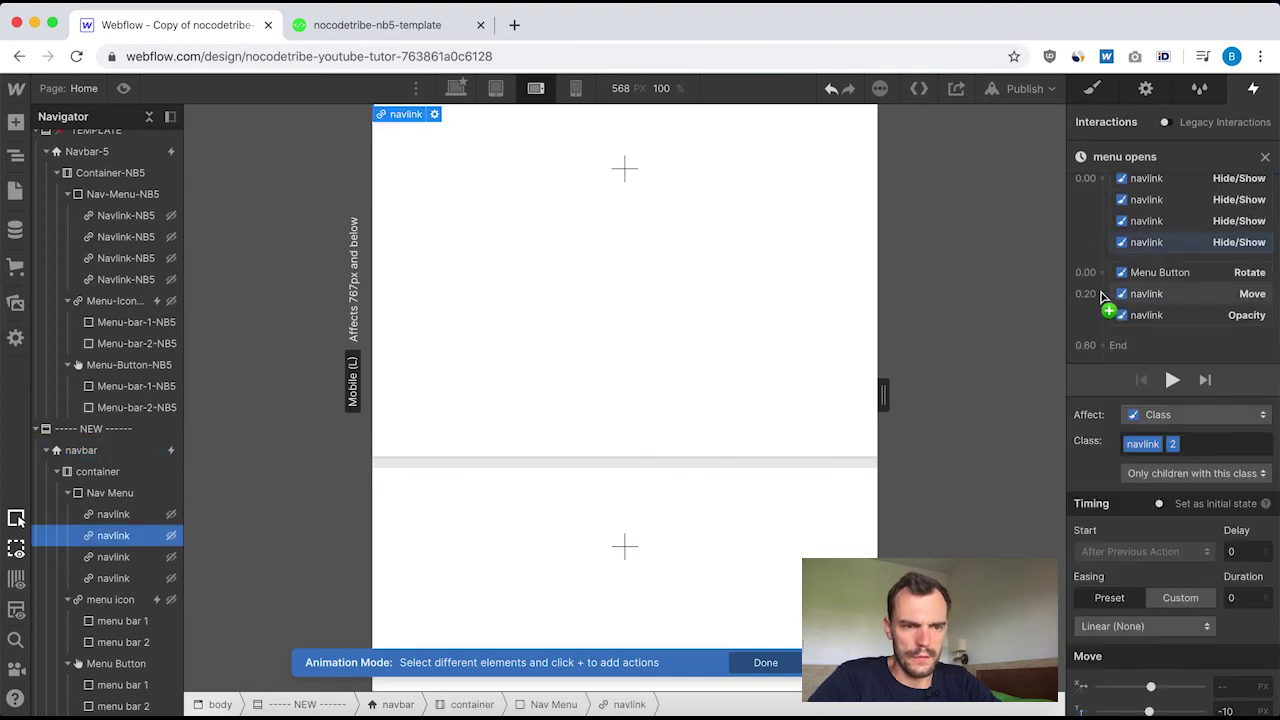
pyautogui.click(1103, 294)
pyautogui.click(1120, 348)
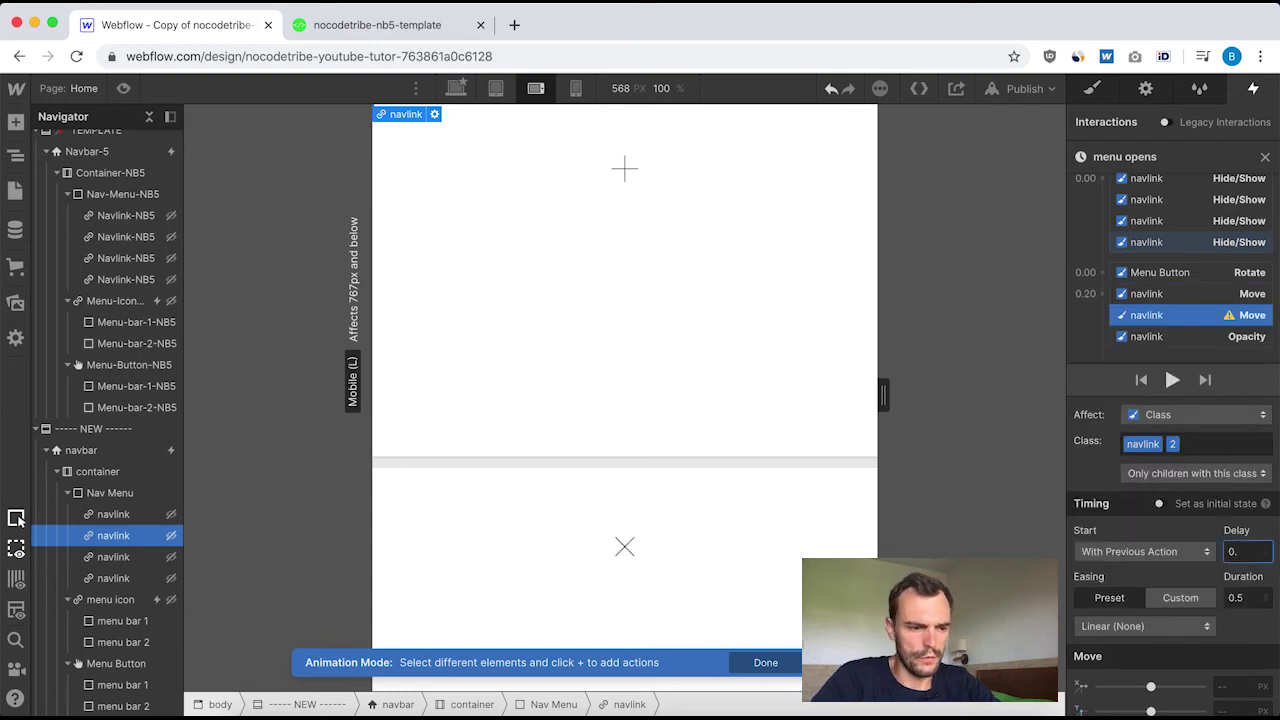
# Set the second link's move to 0.4 s delay, 0.3 s duration, Ease Out, Y 0.
pyautogui.write('4')
pyautogui.click(1250, 597)
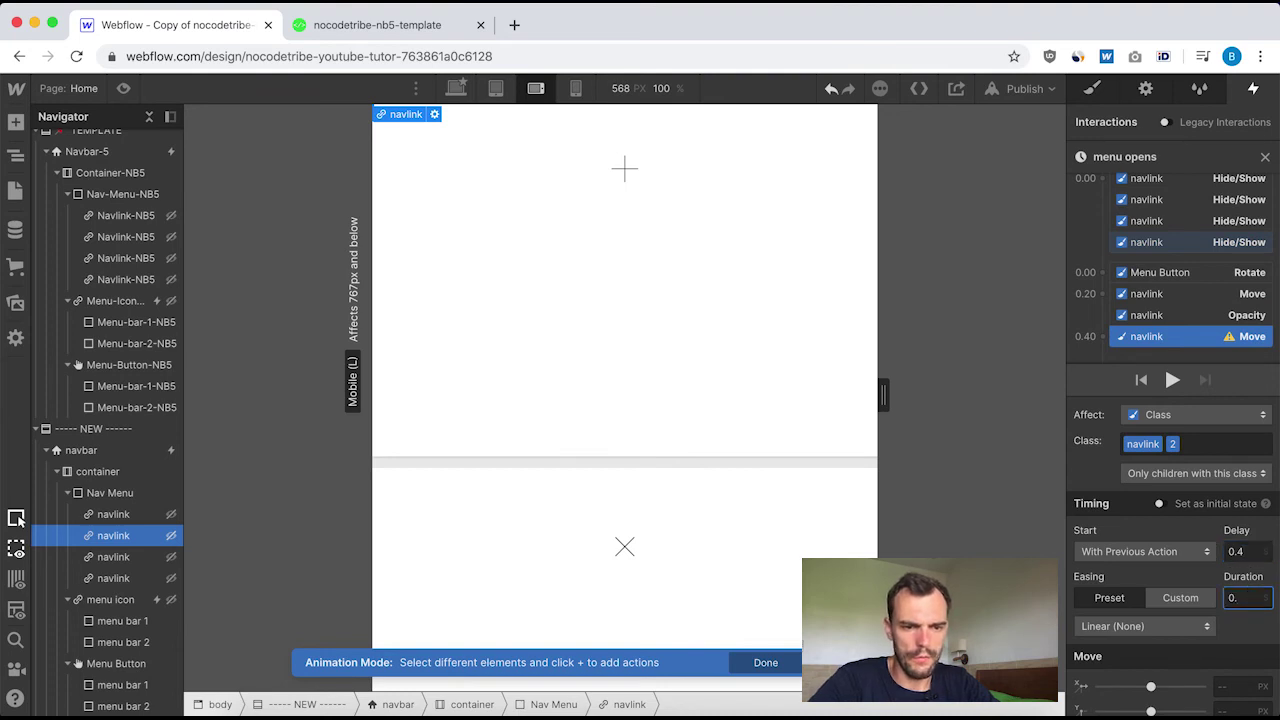
pyautogui.scroll(-1, 1220, 565)
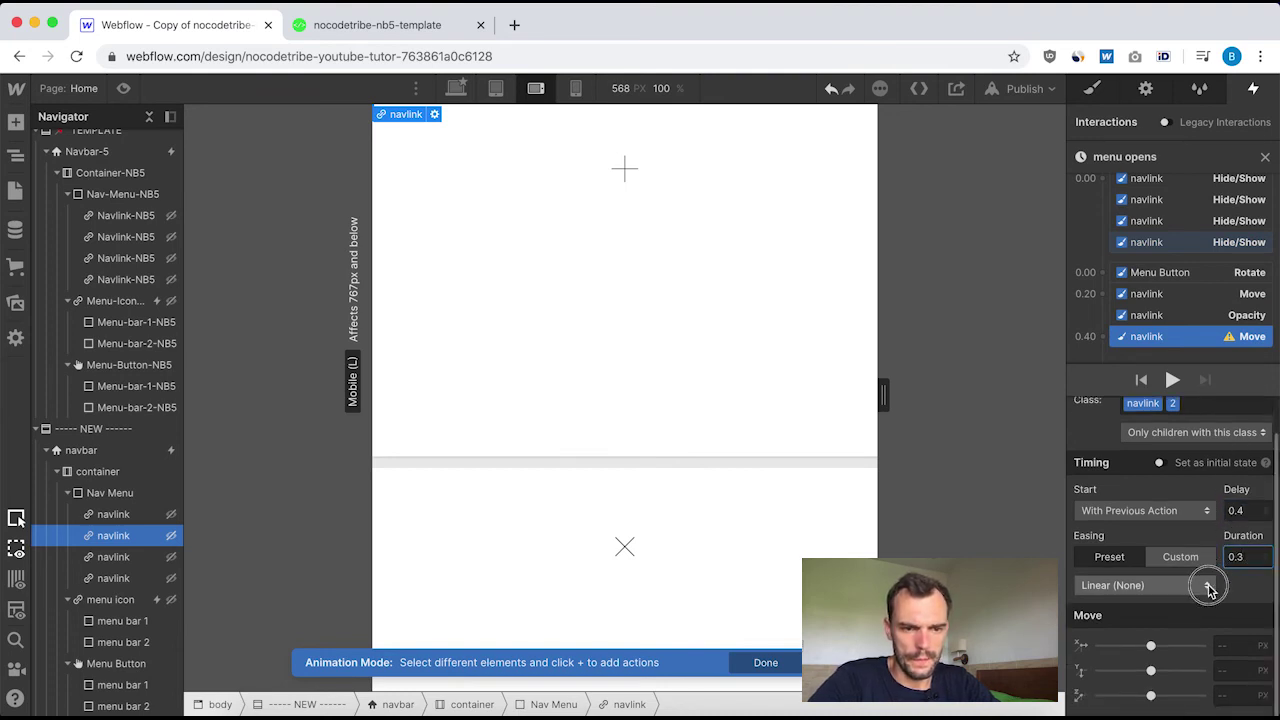
pyautogui.click(1208, 588)
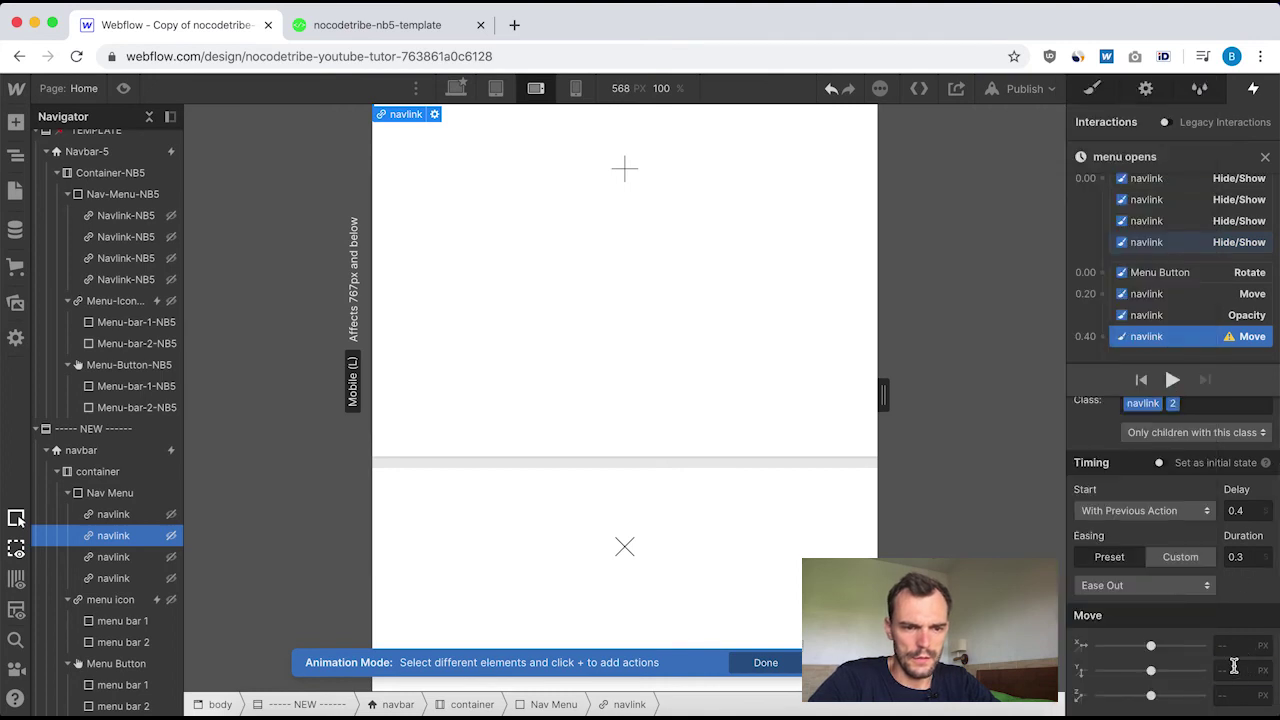
pyautogui.write('0')
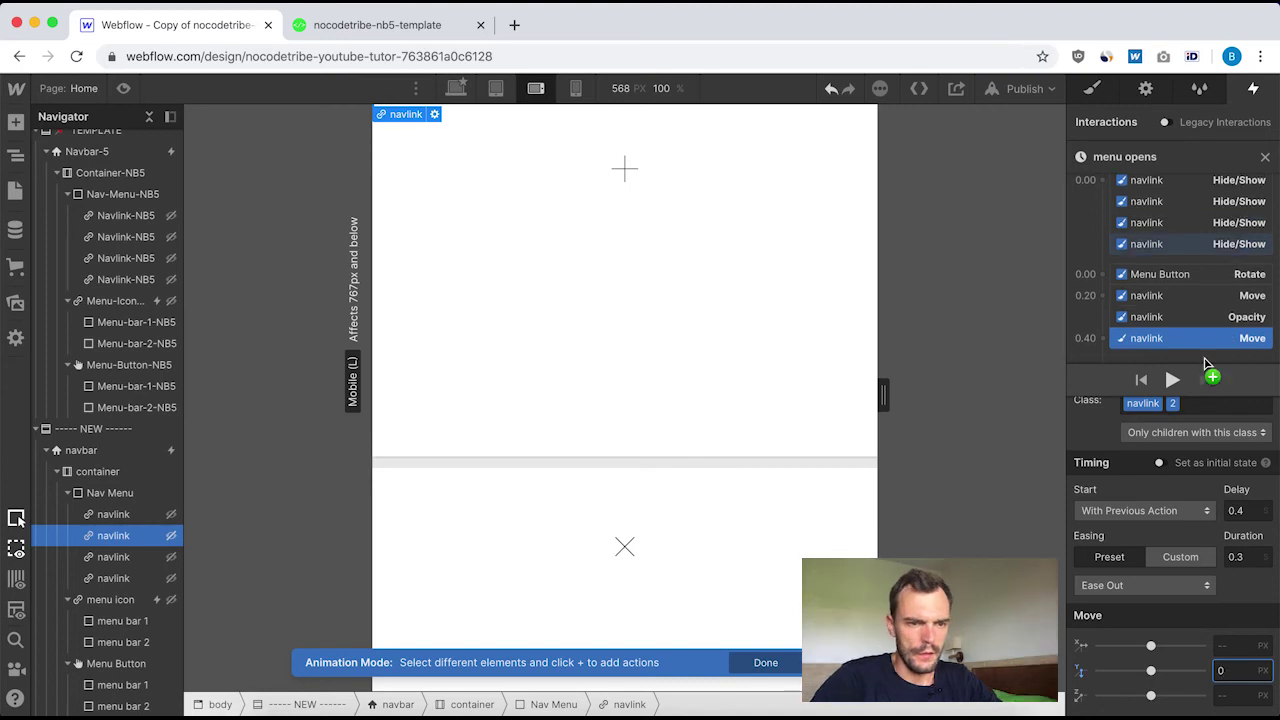
pyautogui.scroll(-1, 1192, 314)
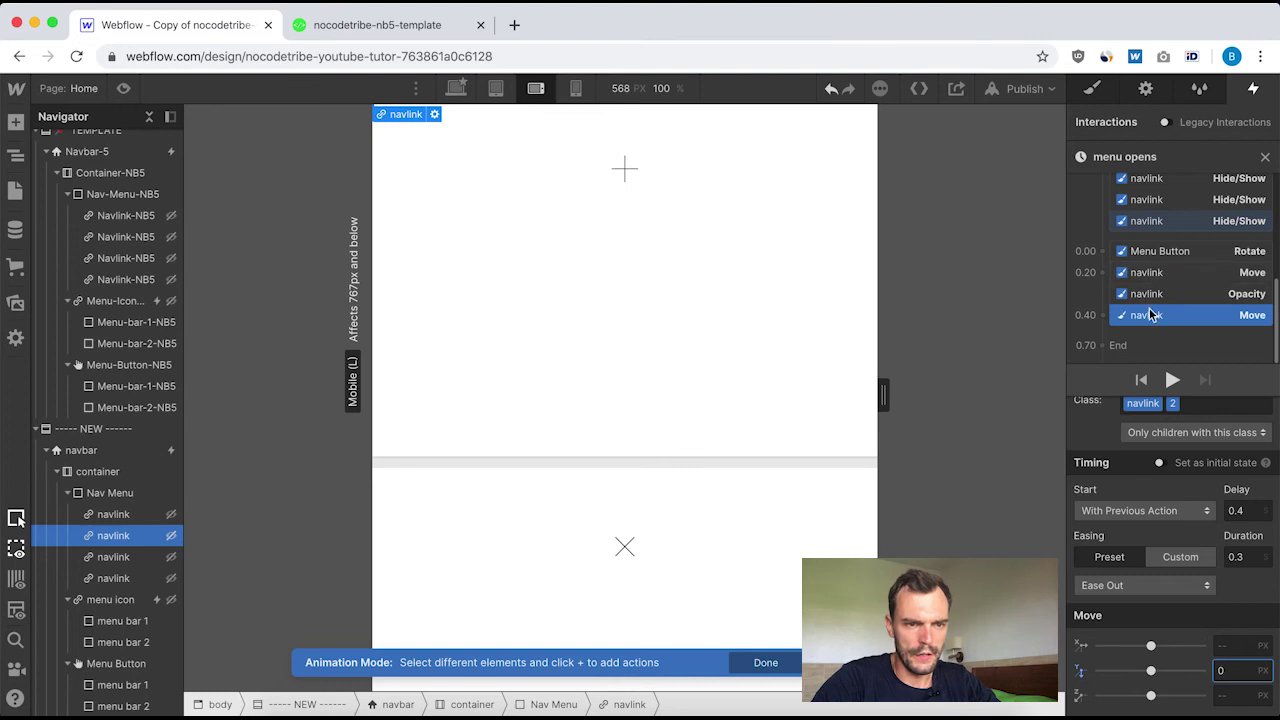
# Add a 0.2 s Opacity fade at 0.40 for the second link, matching the first link's fade.
pyautogui.click(1165, 300)
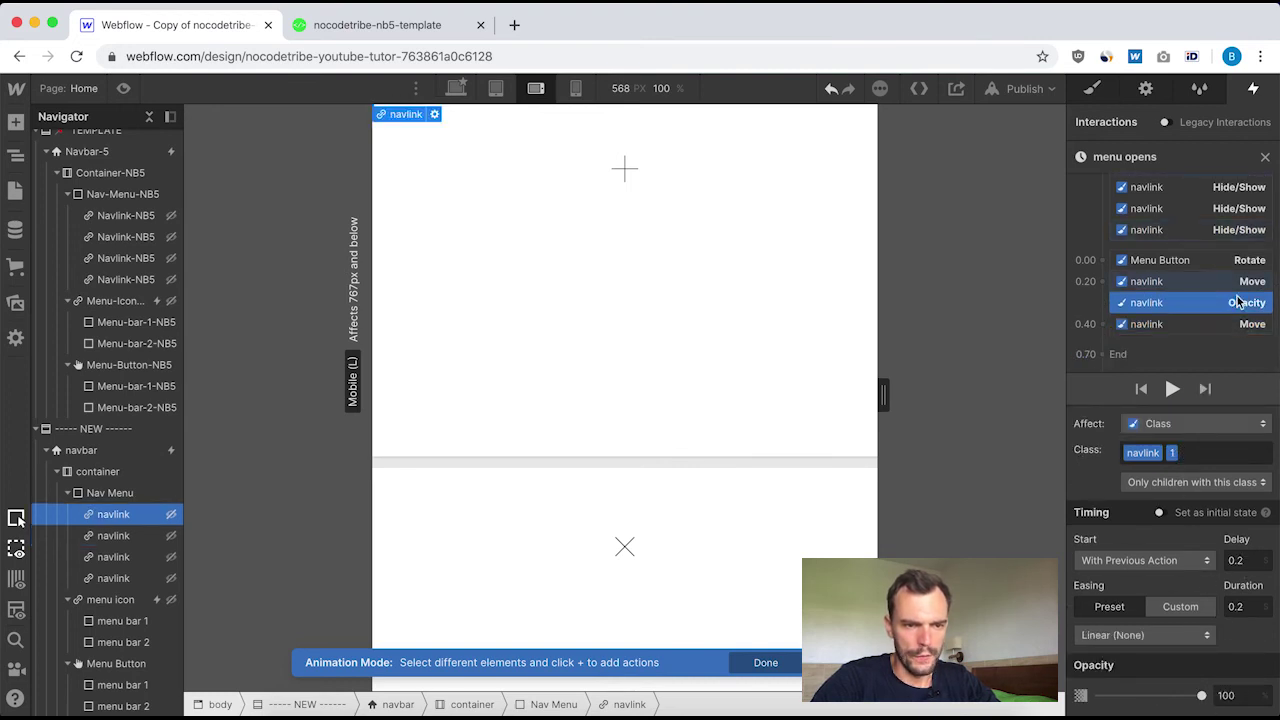
pyautogui.moveTo(1157, 323)
pyautogui.mouseDown()
pyautogui.moveTo(1172, 332)
pyautogui.moveTo(1100, 316)
pyautogui.mouseUp()
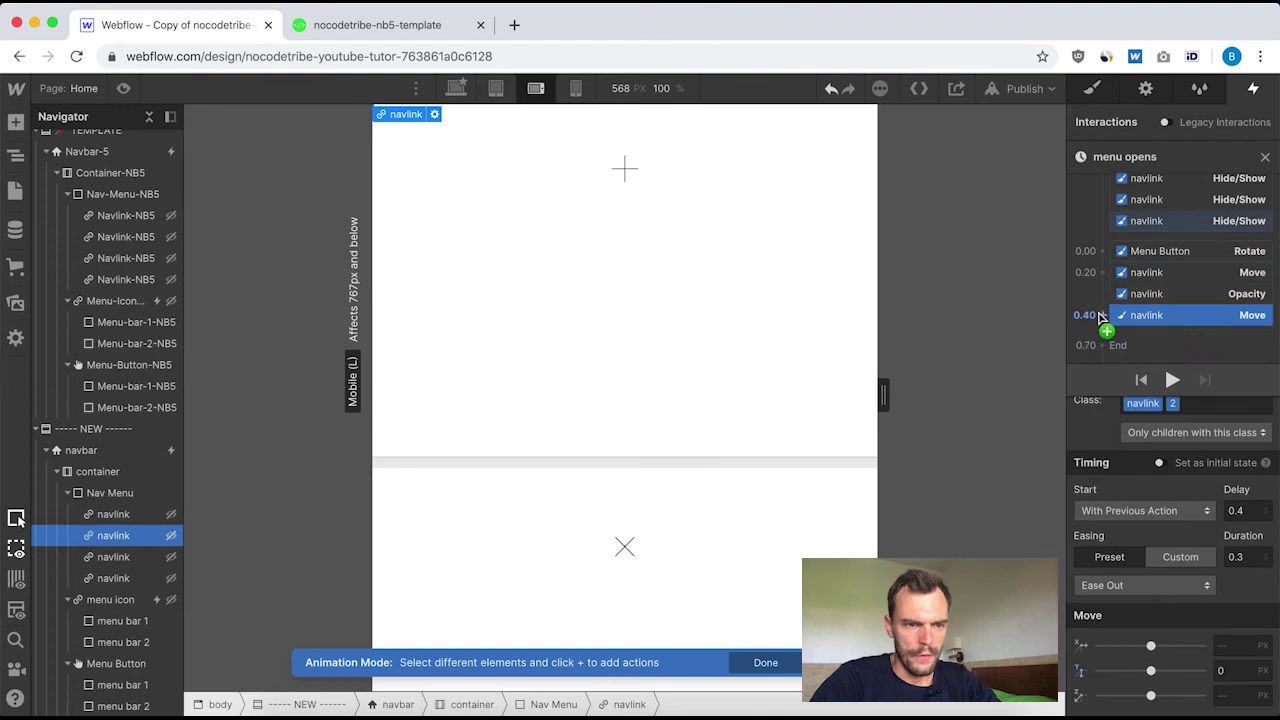
pyautogui.click(1100, 316)
pyautogui.click(1118, 478)
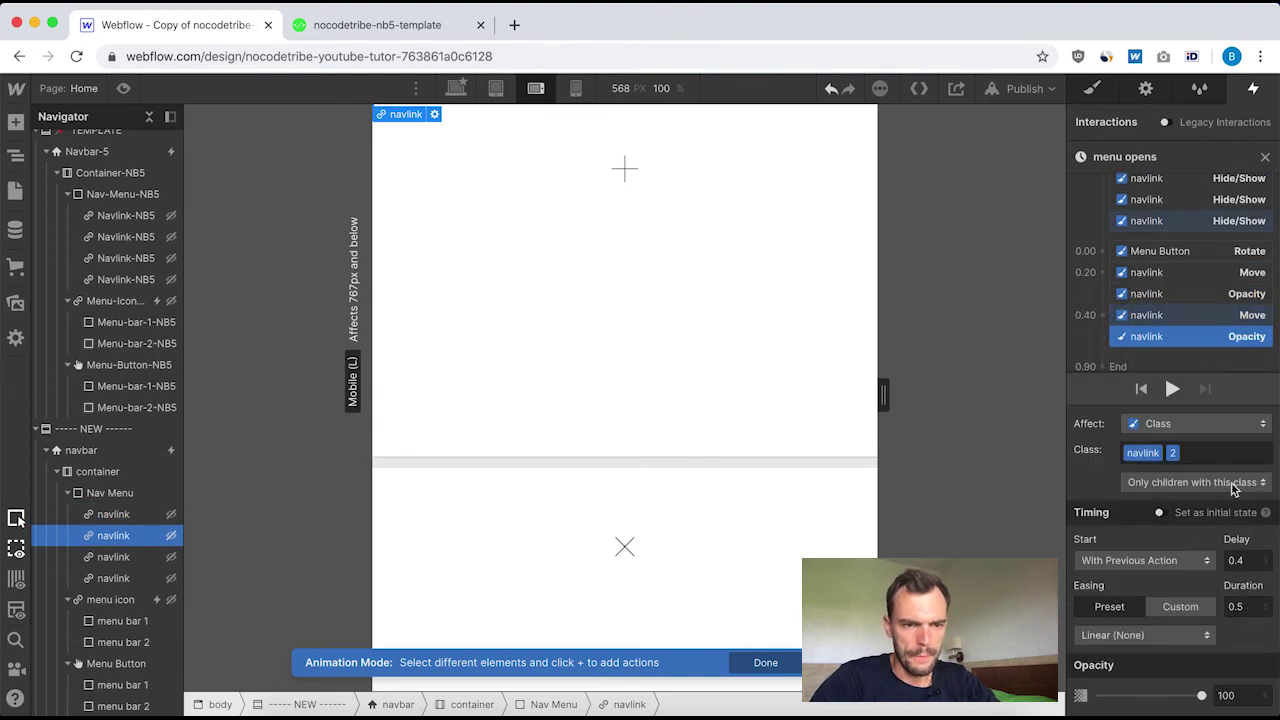
pyautogui.click(1218, 295)
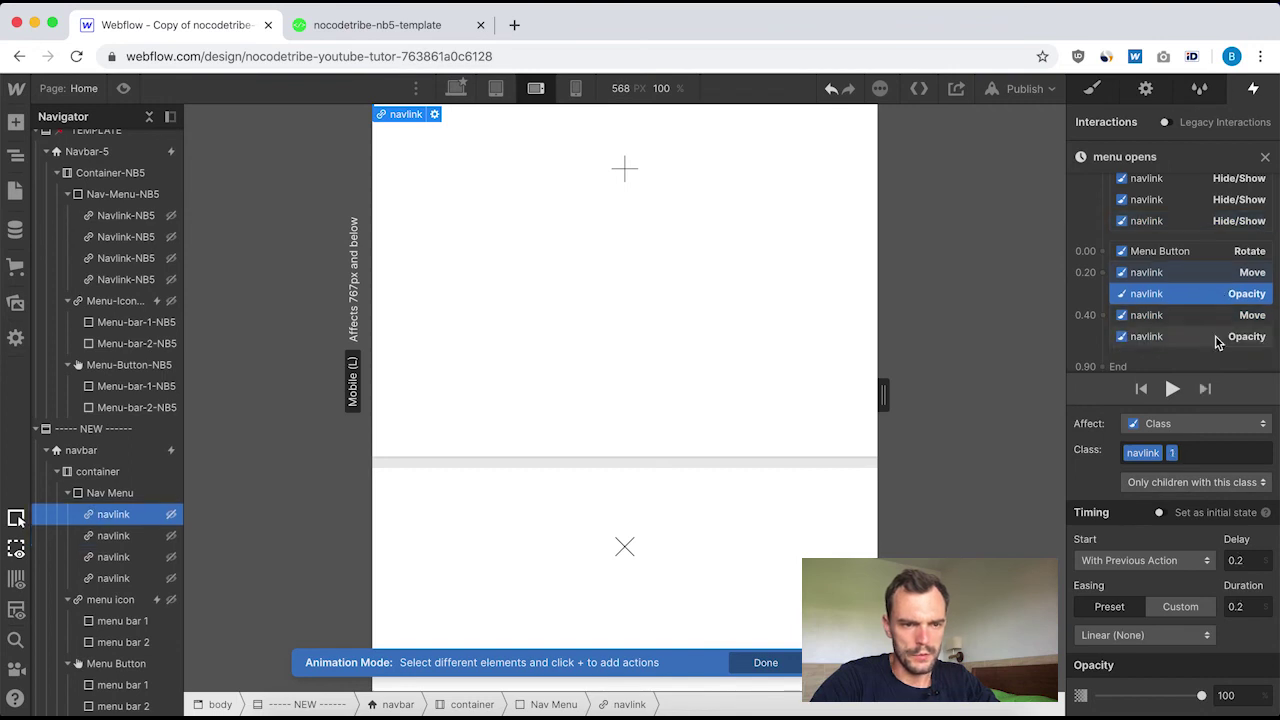
pyautogui.click(1216, 338)
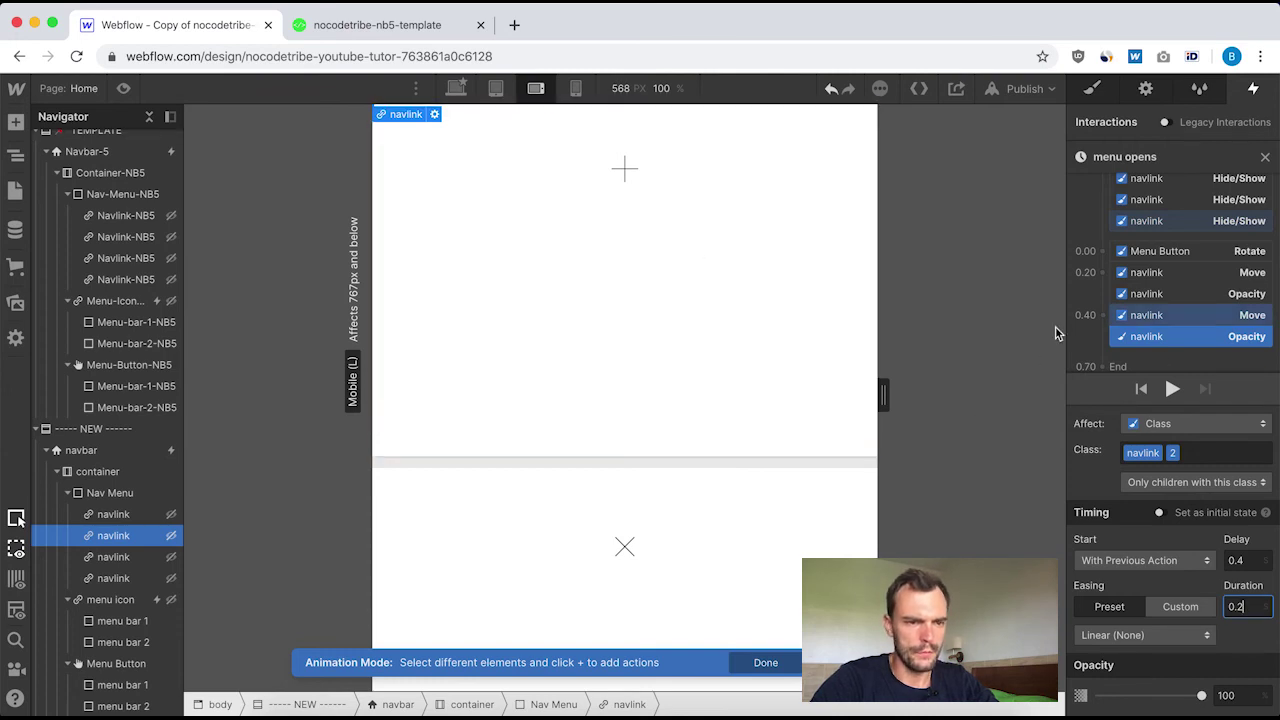
pyautogui.click(87, 151)
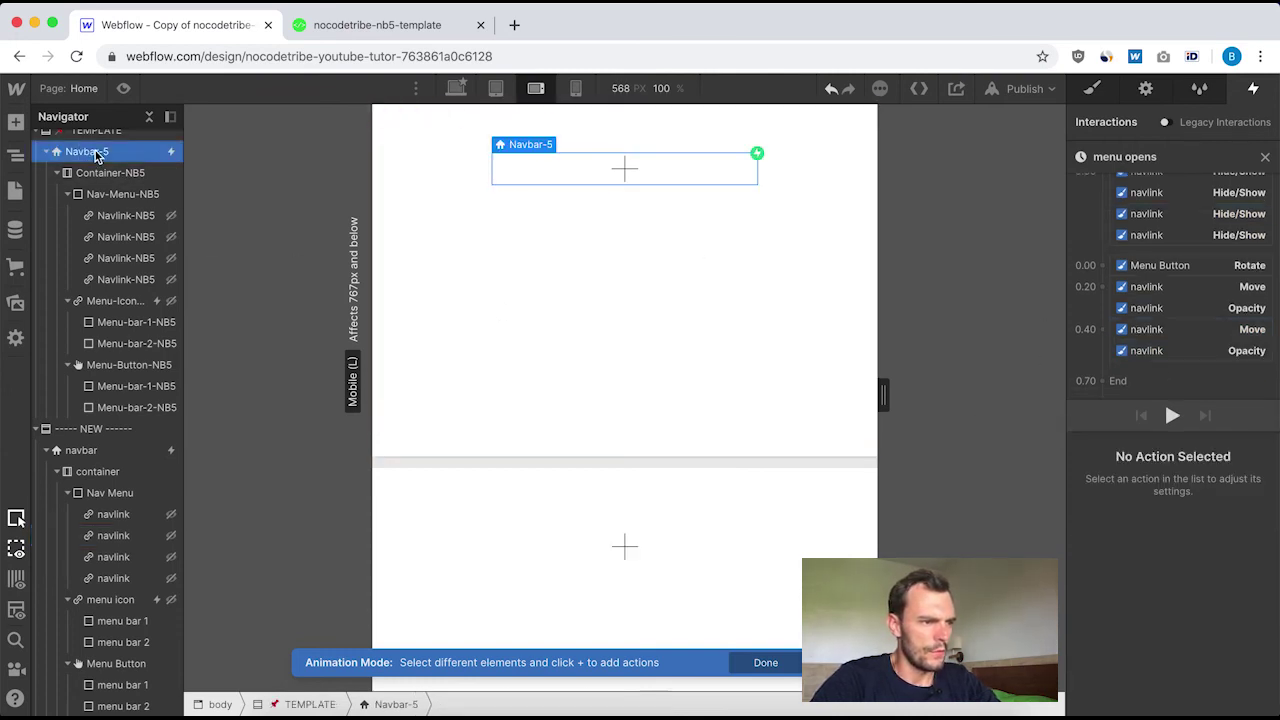
# Close menu opens and open template Navbar-5's [NB5] Navbar opens timeline.
pyautogui.click(1262, 155)
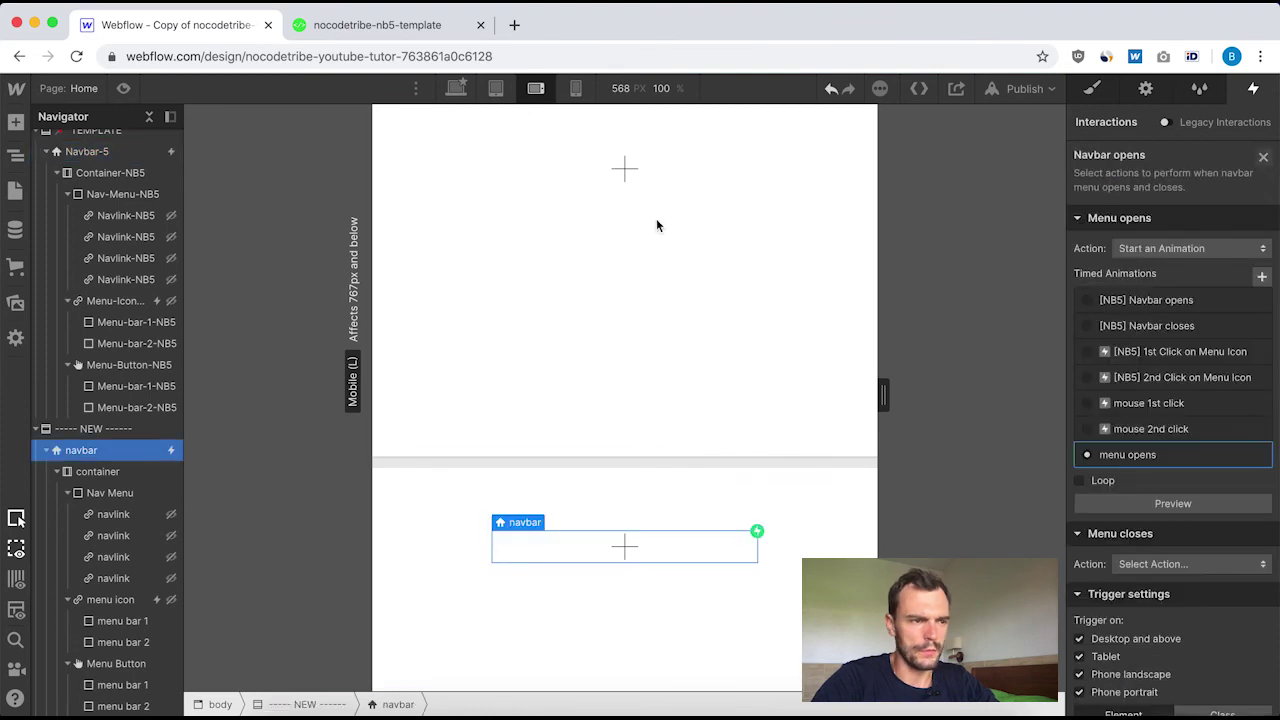
pyautogui.click(105, 155)
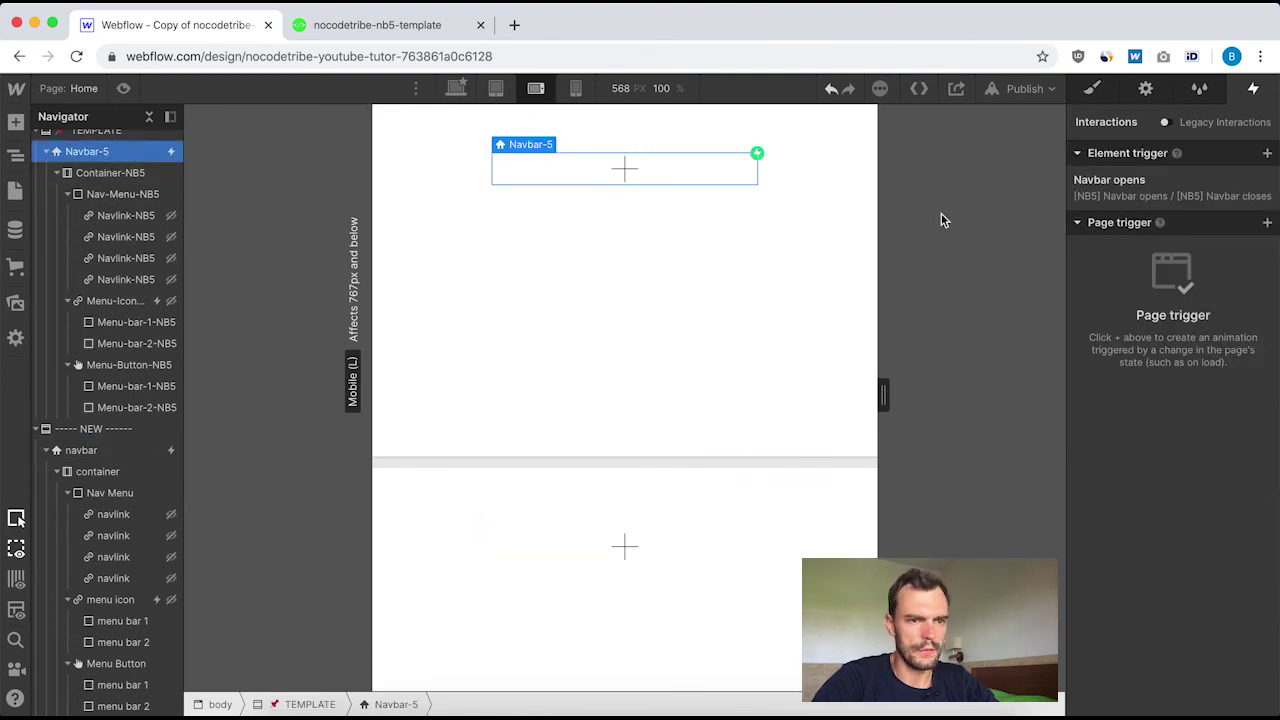
pyautogui.click(1128, 179)
pyautogui.click(1158, 300)
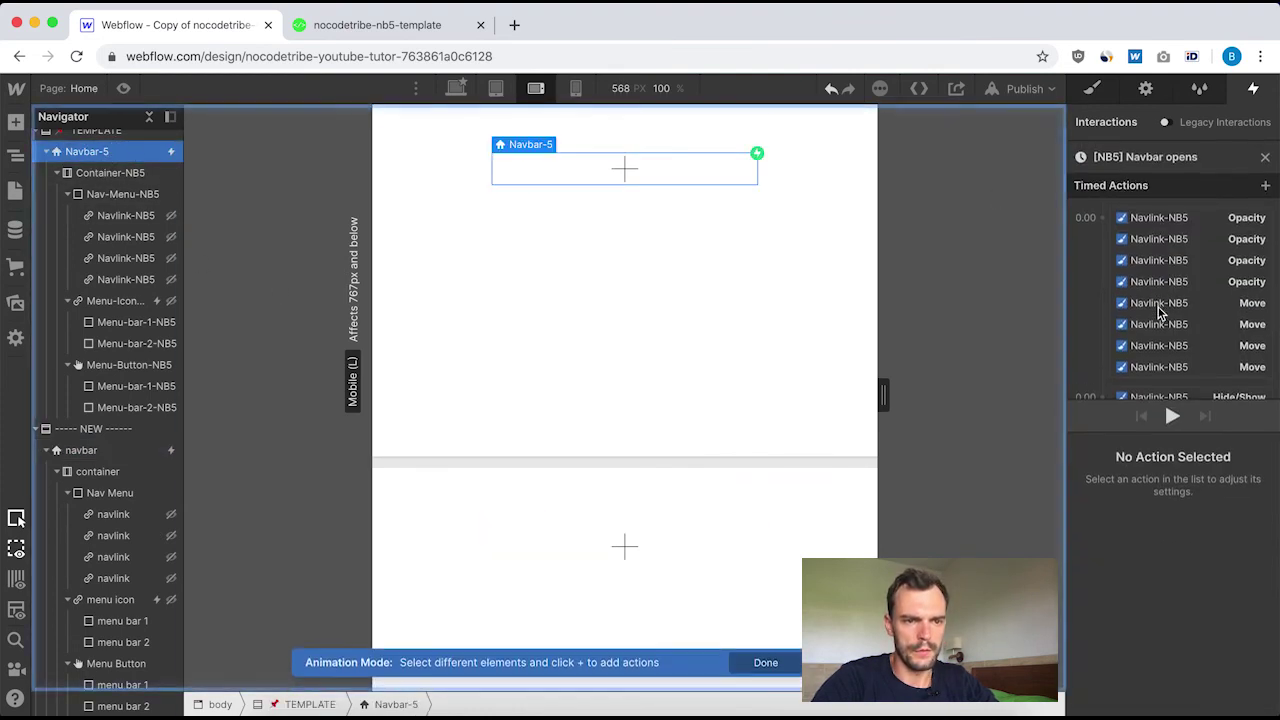
pyautogui.scroll(-5, 1183, 262)
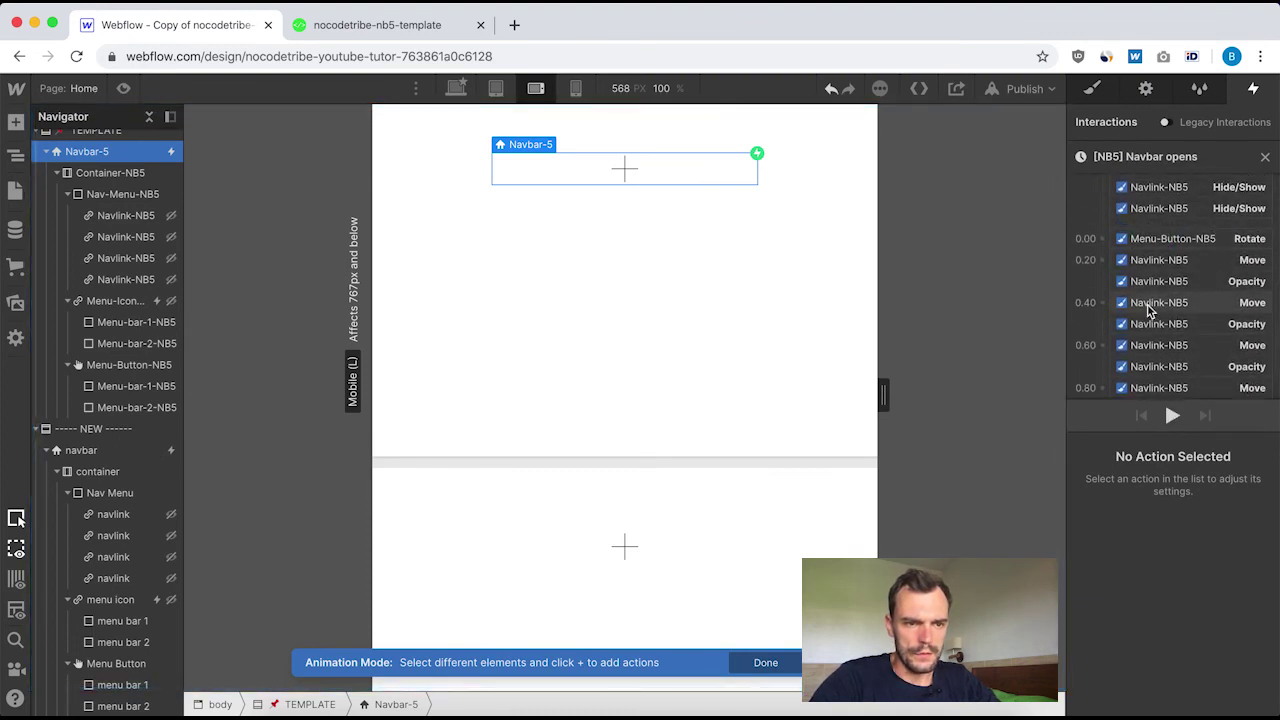
pyautogui.scroll(-1, 1160, 285)
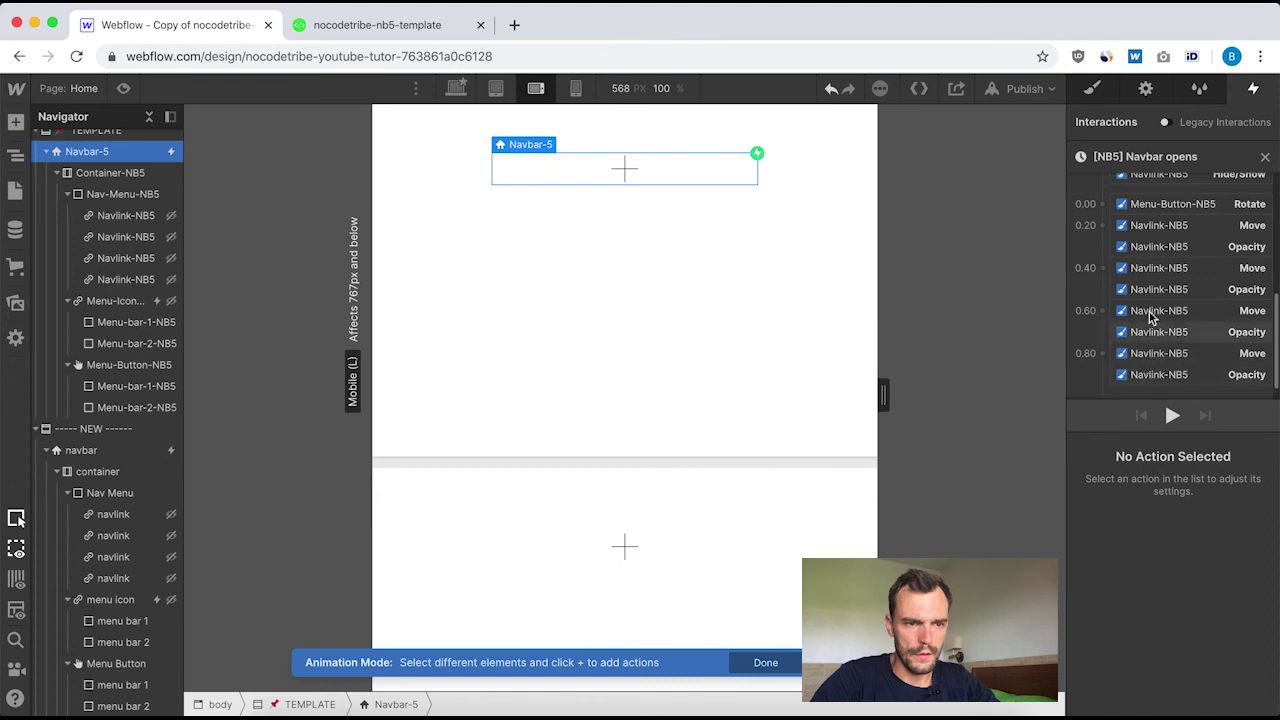
# Read the template's 0.40 fade and move timings and the 0.60 third-link move.
pyautogui.click(1166, 289)
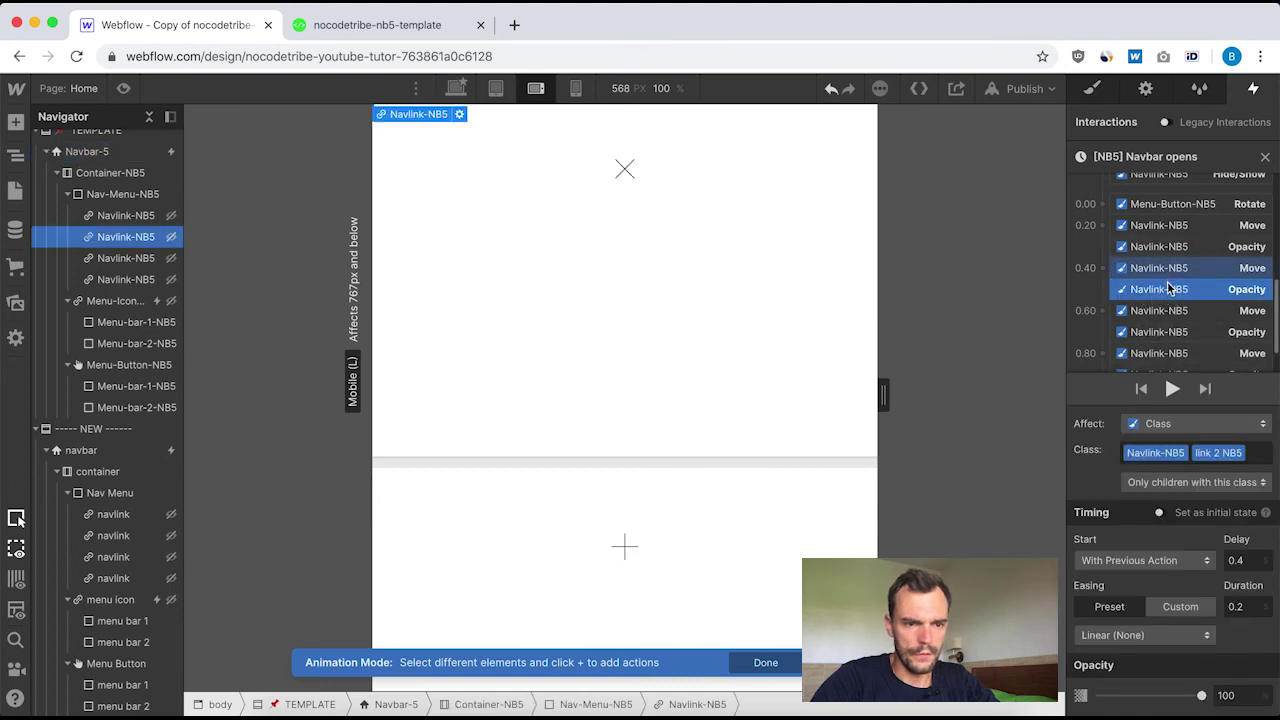
pyautogui.click(1152, 270)
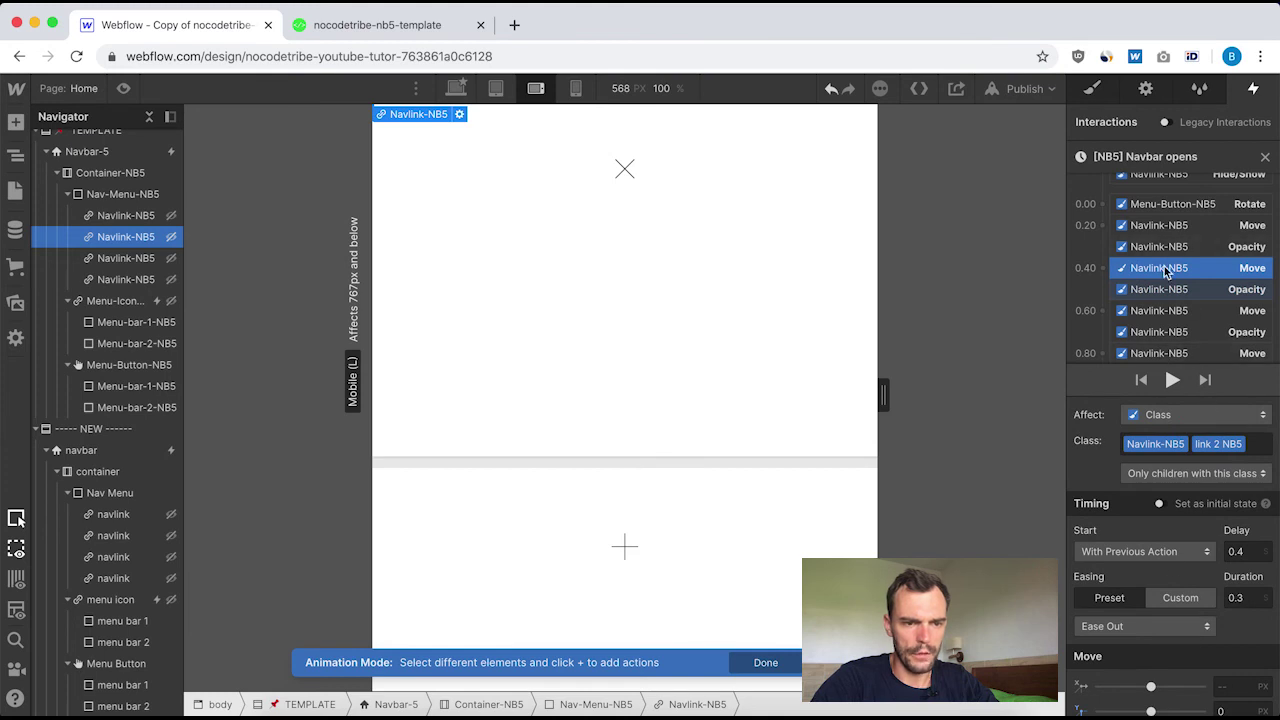
pyautogui.click(1157, 289)
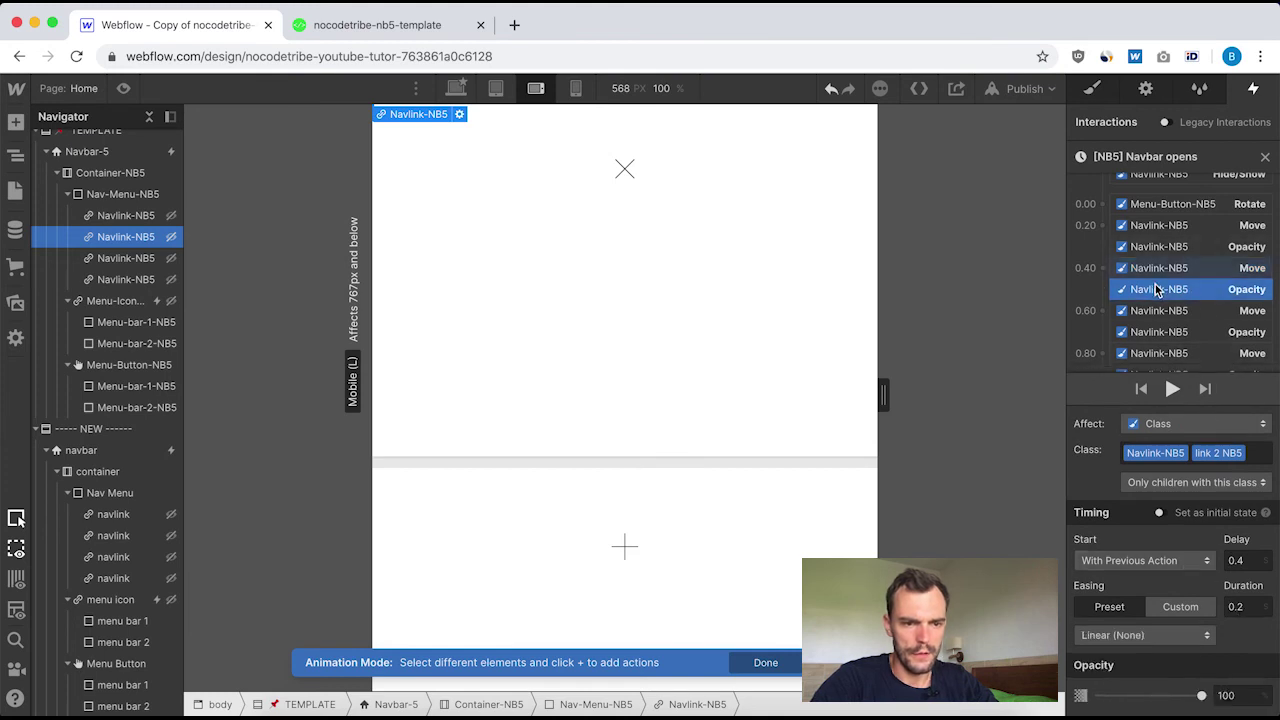
pyautogui.click(1165, 311)
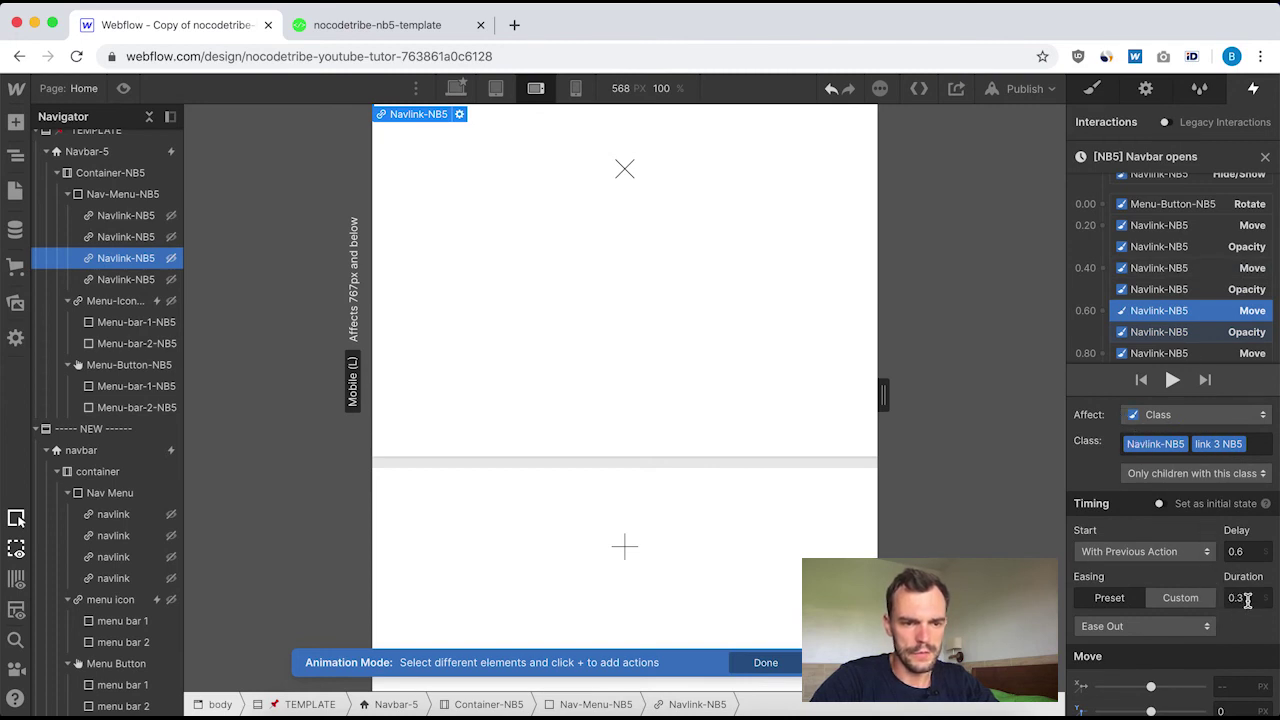
pyautogui.scroll(-1, 1208, 668)
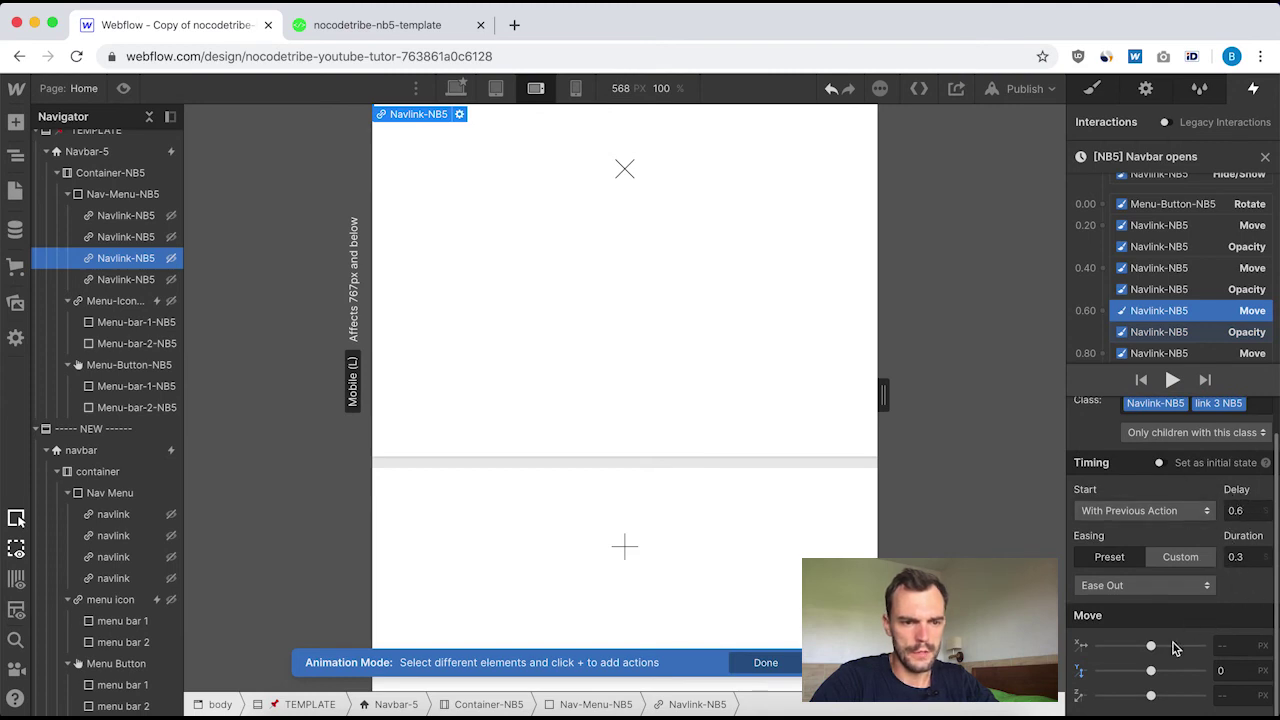
pyautogui.click(1265, 162)
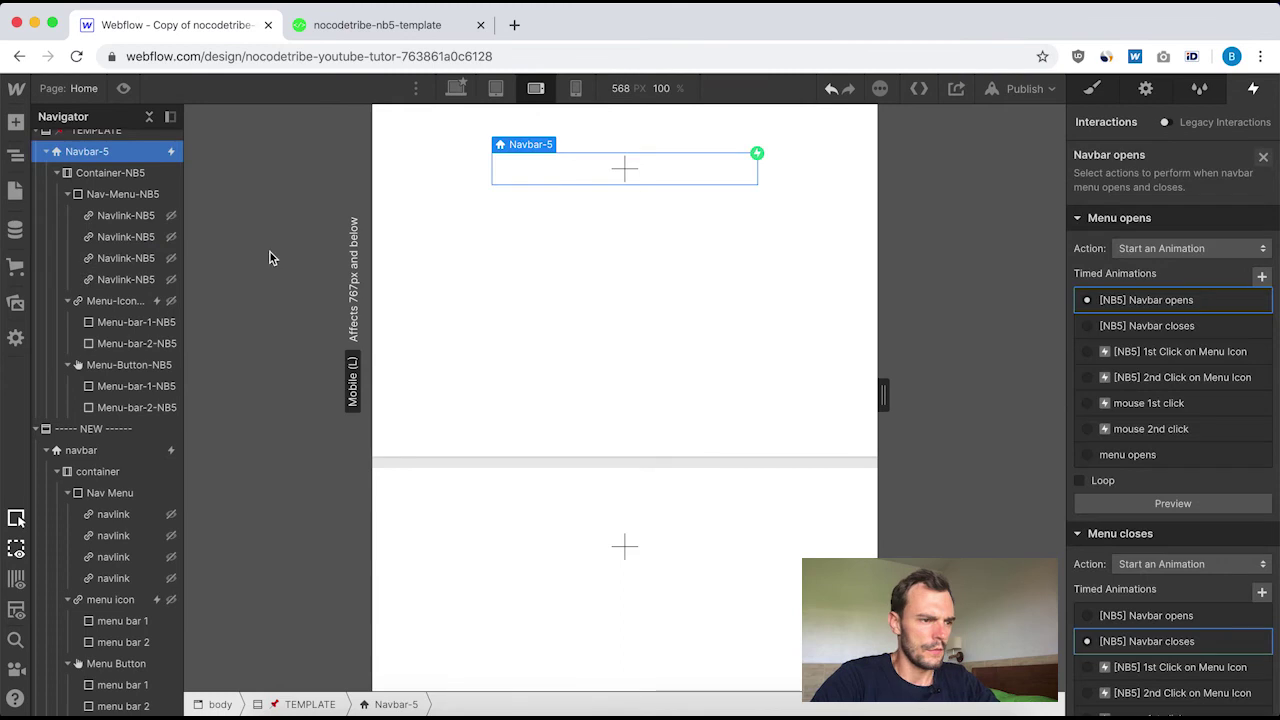
# Open the new navbar's menu opens animation and target the third nav link.
pyautogui.click(94, 450)
pyautogui.click(1130, 180)
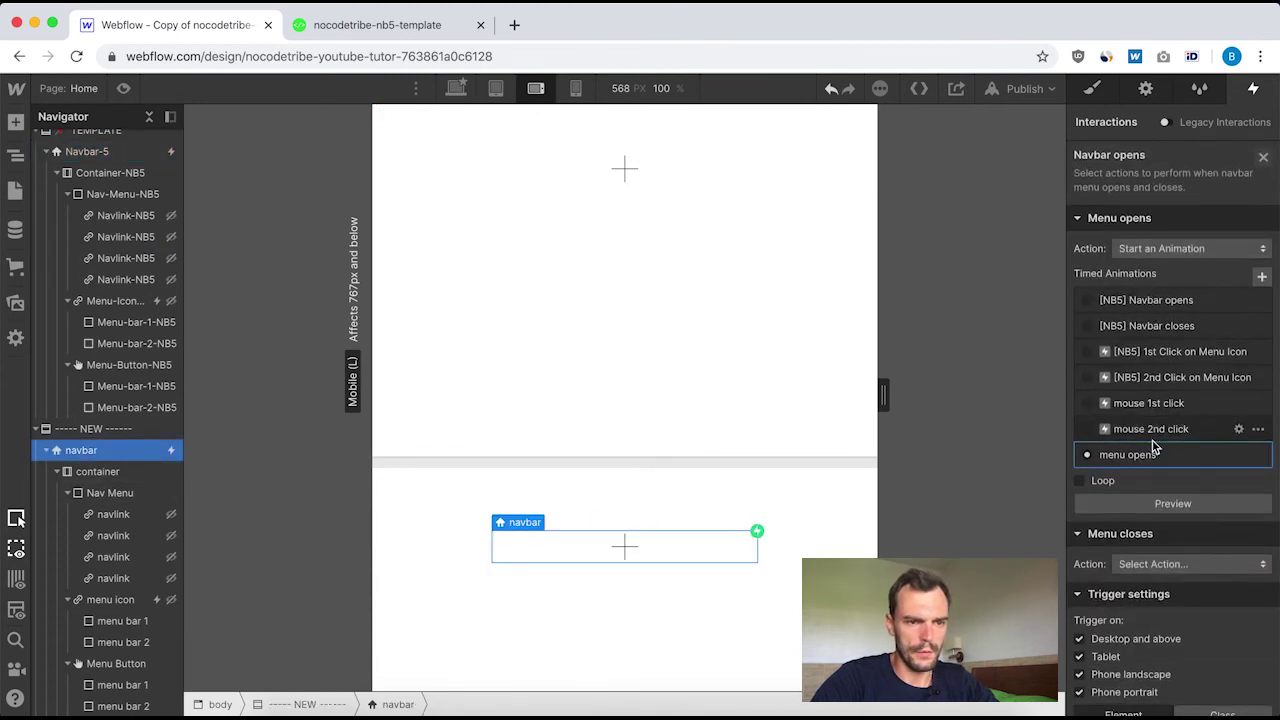
pyautogui.click(1145, 458)
pyautogui.scroll(-5, 1155, 365)
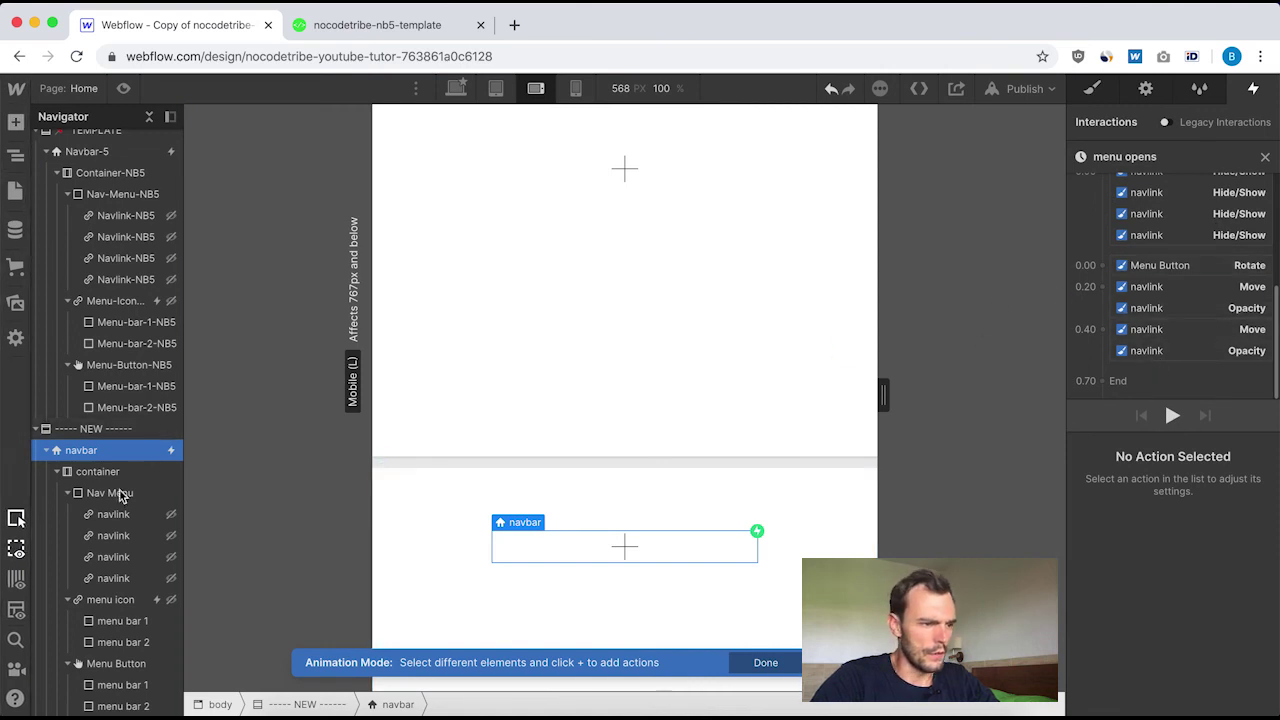
pyautogui.click(113, 557)
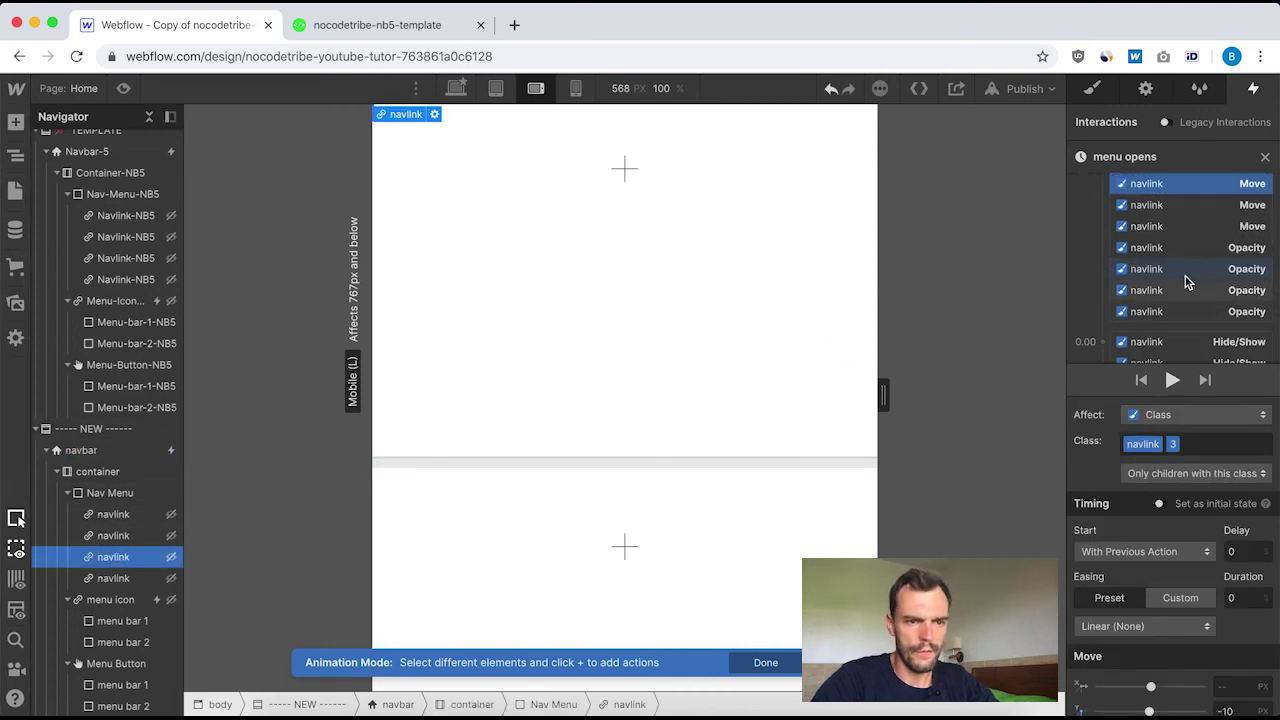
pyautogui.scroll(-4, 1186, 277)
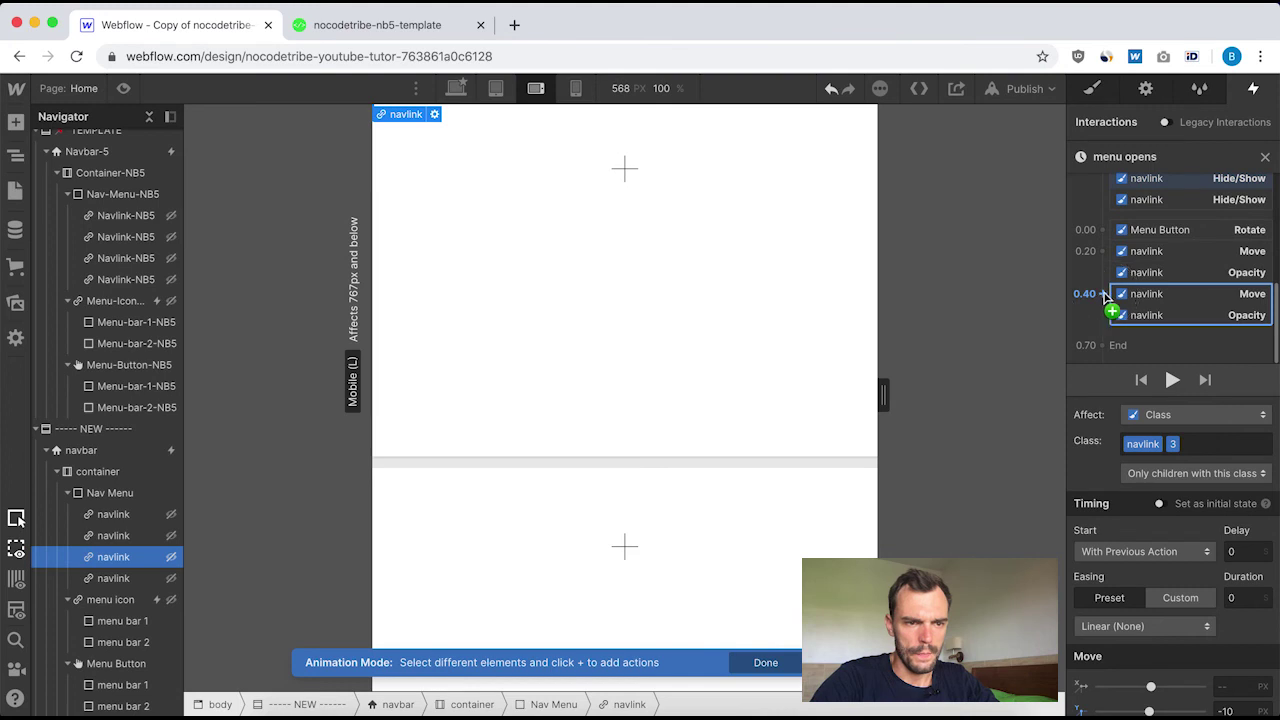
# Add a third-link Move with 0.6 s delay, 0.3 s duration, Ease Out and Y 0.
pyautogui.click(1103, 294)
pyautogui.click(1094, 349)
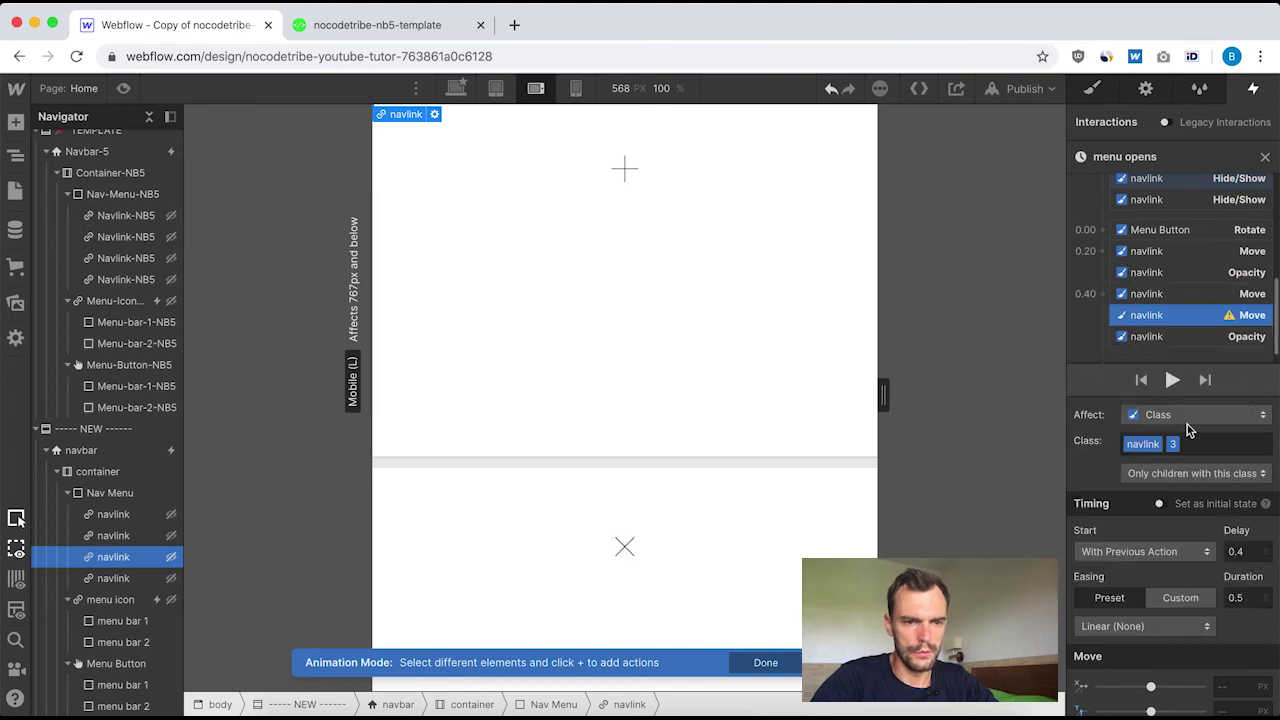
pyautogui.write('6')
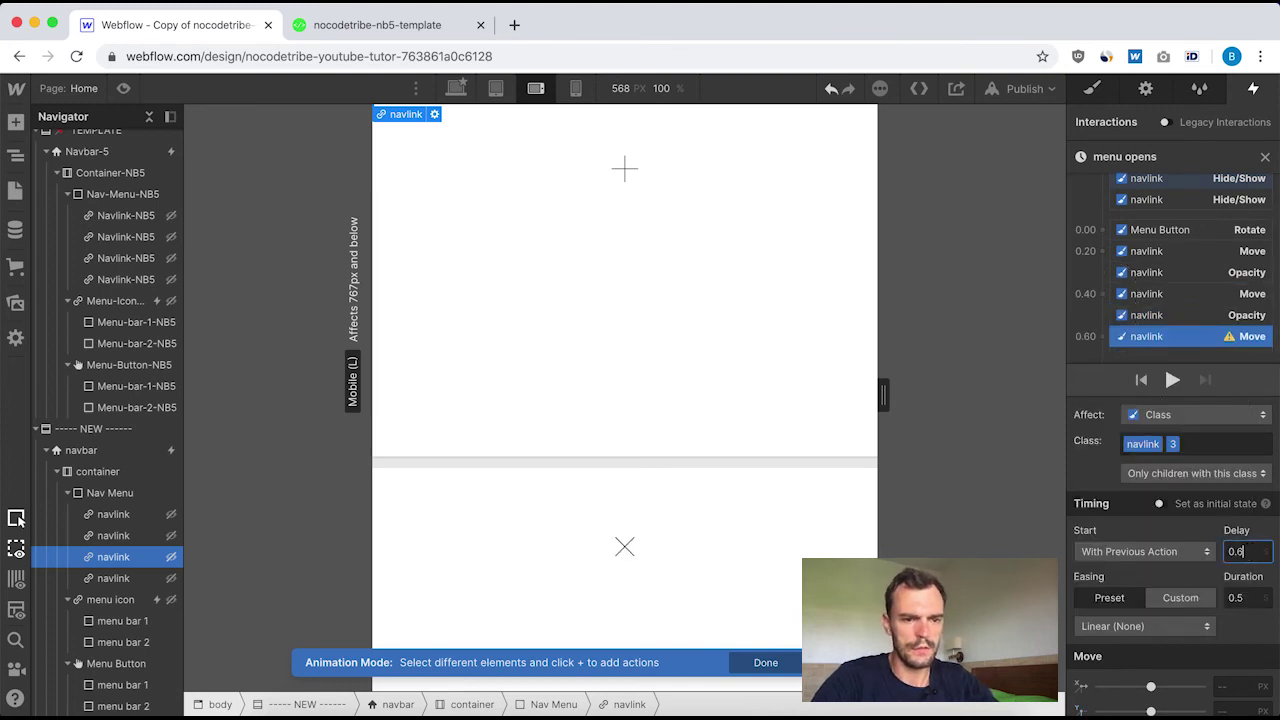
pyautogui.click(1248, 596)
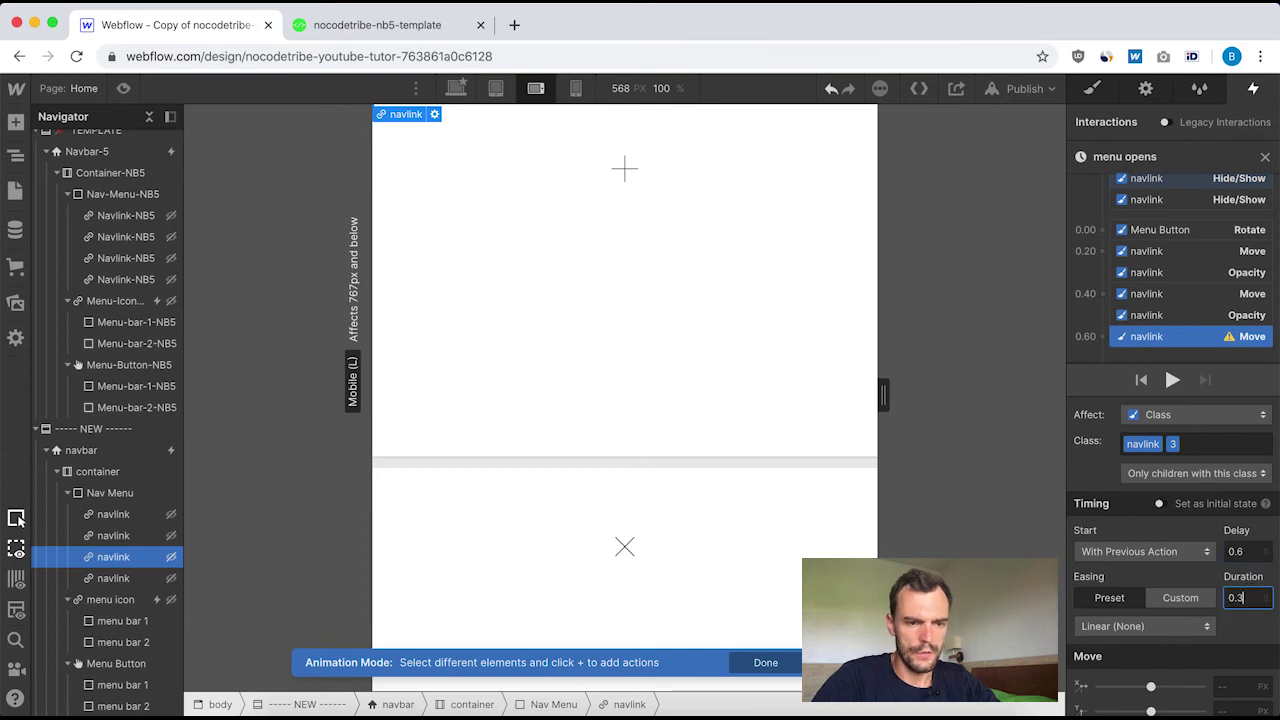
pyautogui.write('3')
pyautogui.click(1145, 626)
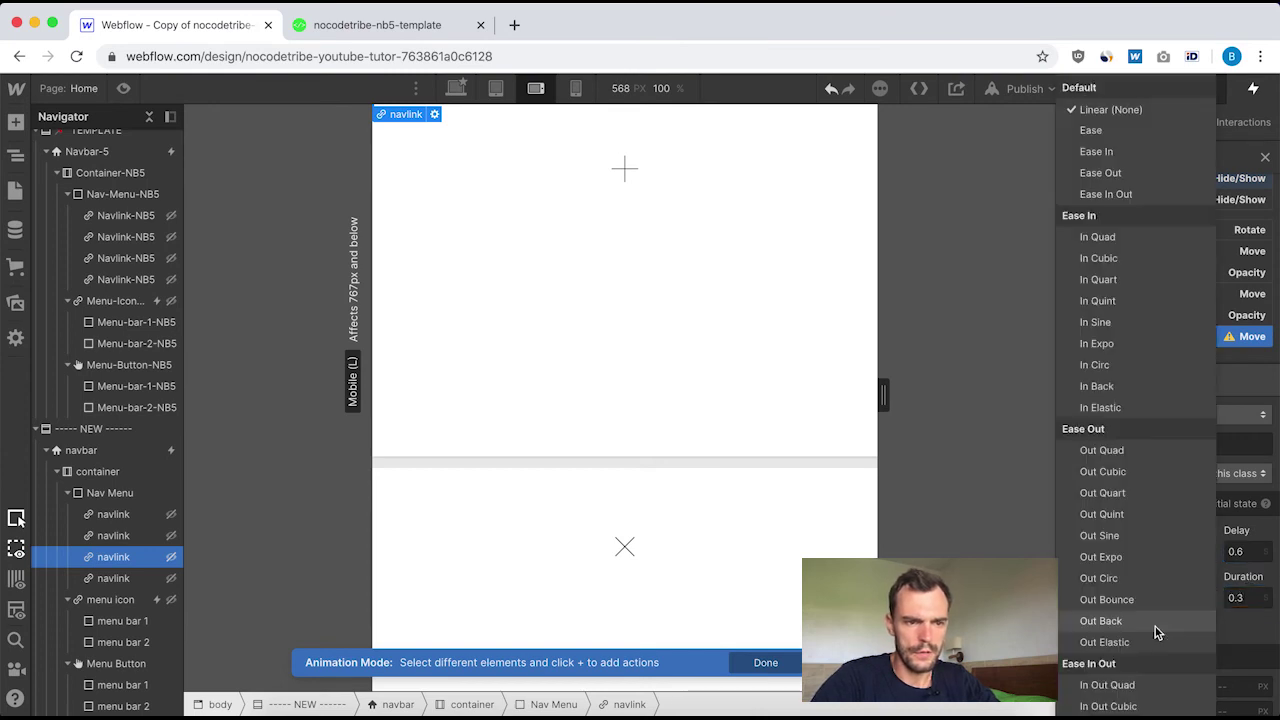
pyautogui.click(1135, 182)
pyautogui.scroll(-2, 1205, 698)
pyautogui.click(1228, 672)
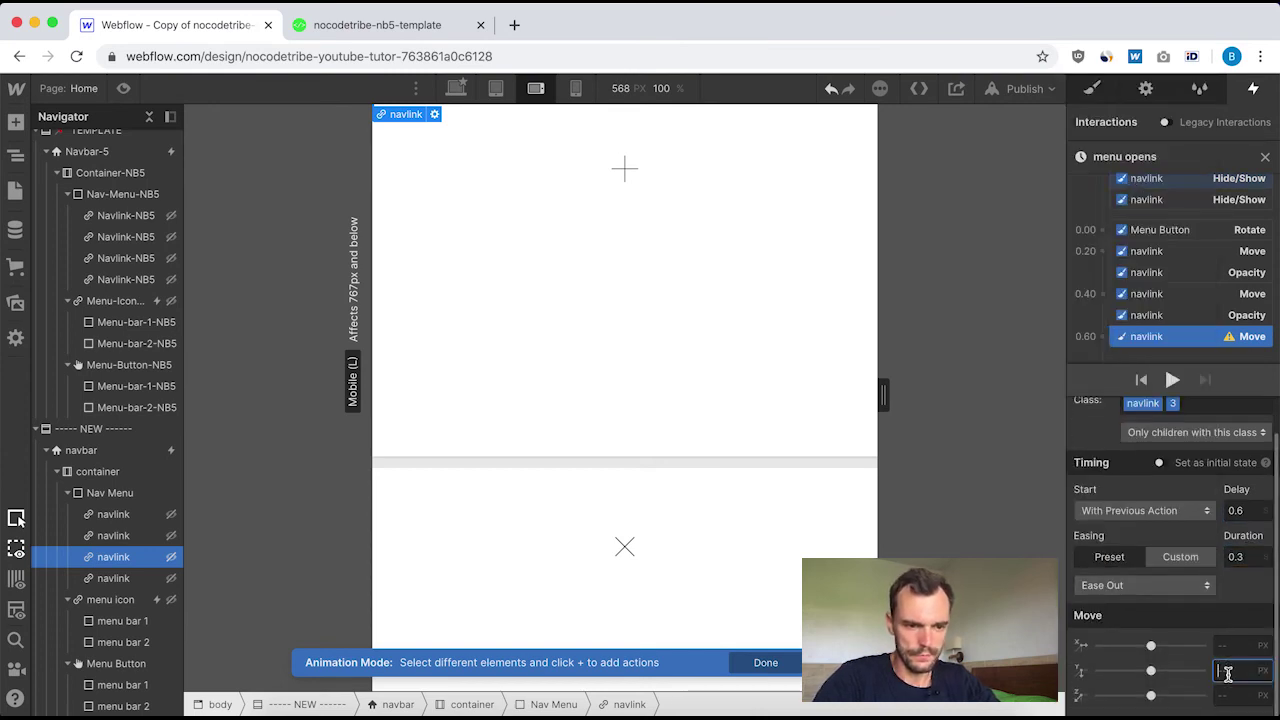
pyautogui.write('0')
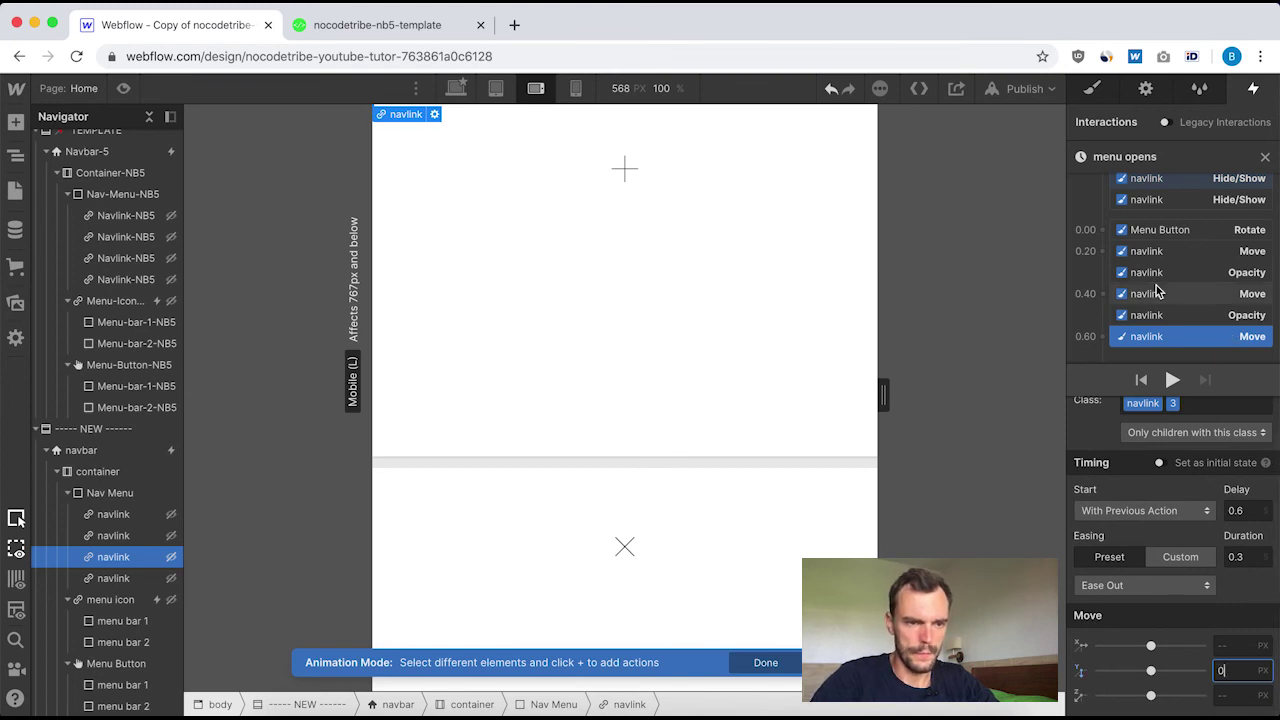
pyautogui.scroll(-1, 1157, 291)
pyautogui.click(1105, 318)
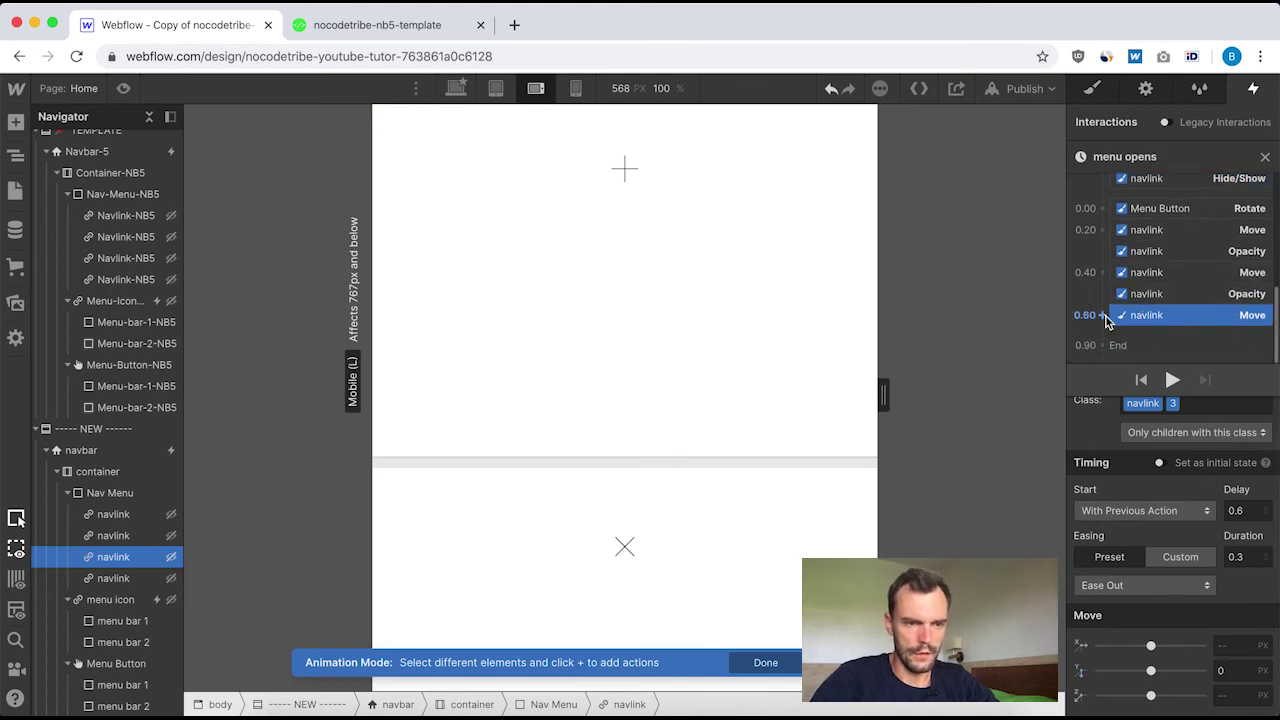
# Add a 0.2 s Opacity fade to 100 at the 0.60 mark.
pyautogui.click(1107, 318)
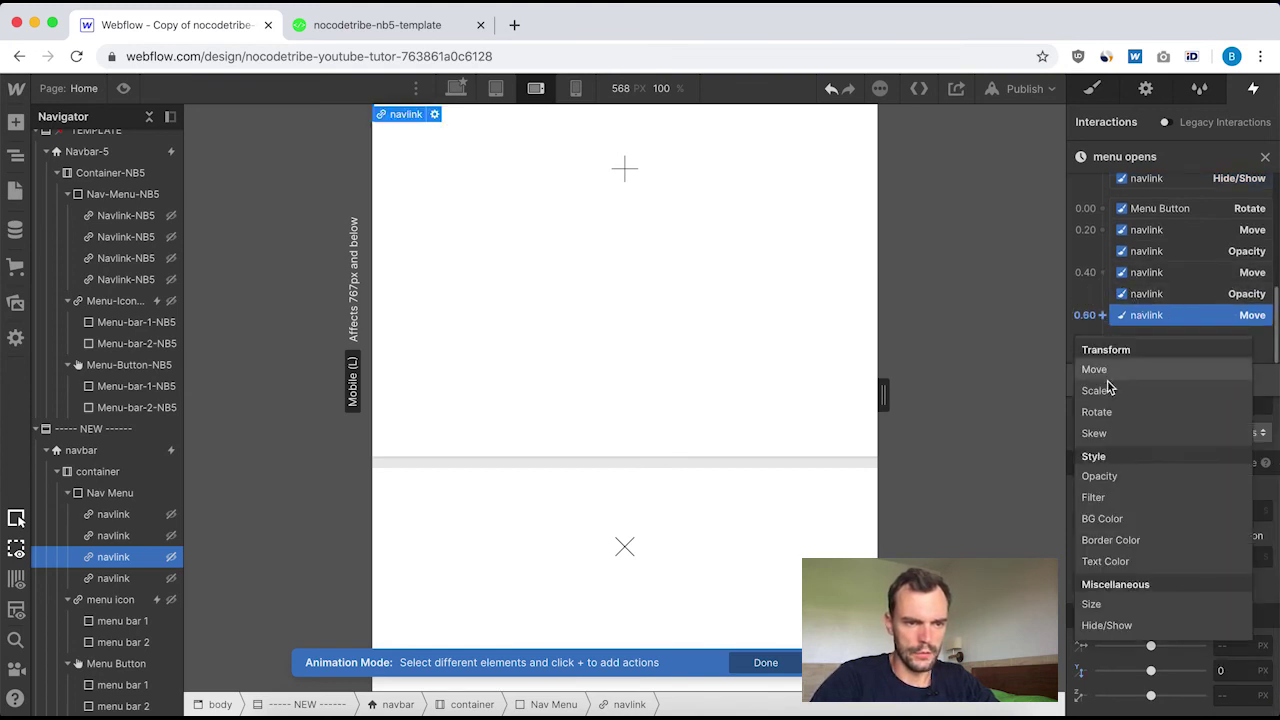
pyautogui.click(1116, 478)
pyautogui.click(1247, 606)
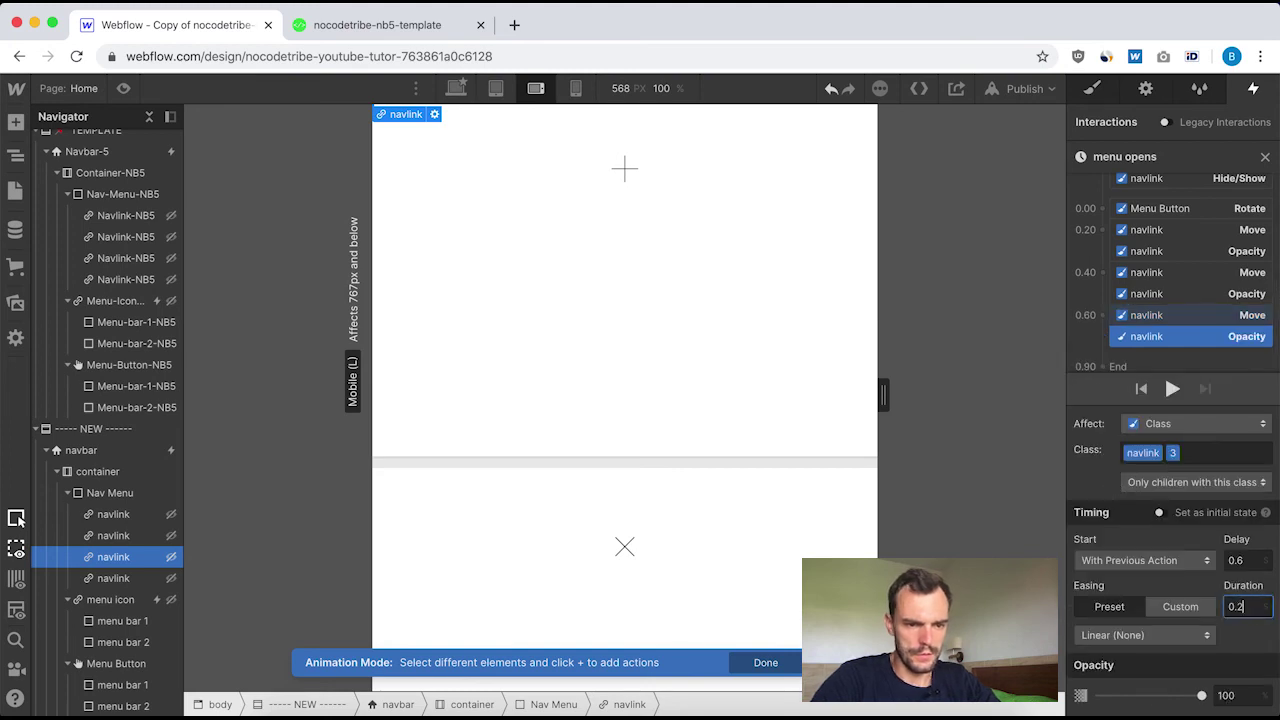
pyautogui.click(1242, 695)
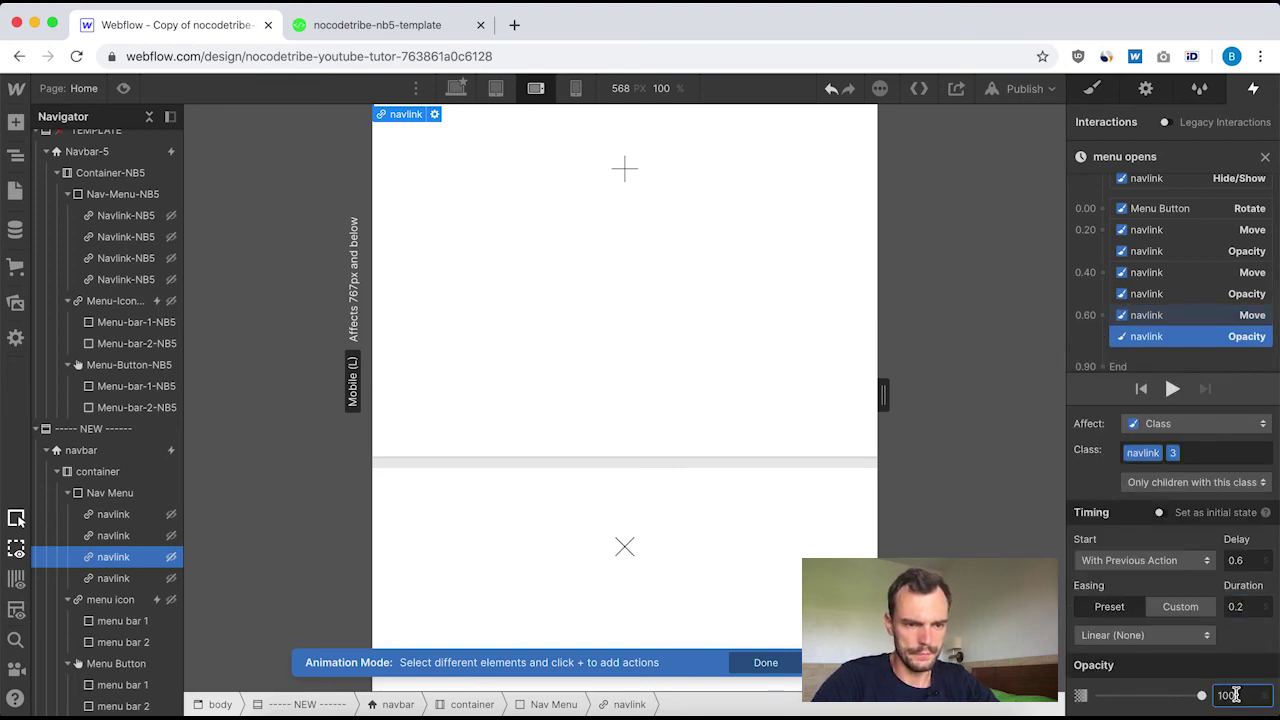
pyautogui.scroll(-1, 1150, 300)
pyautogui.click(1267, 157)
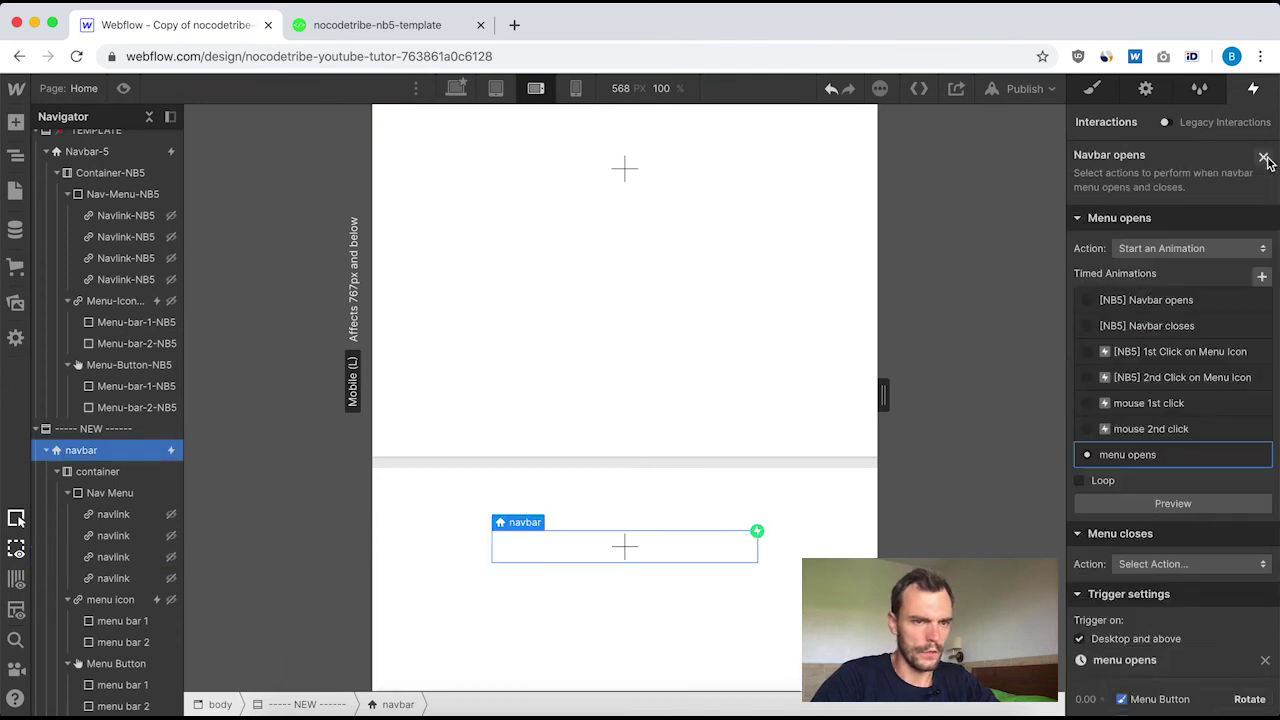
# Open the [NB5] Navbar opens animation of template Navbar-5.
pyautogui.click(90, 150)
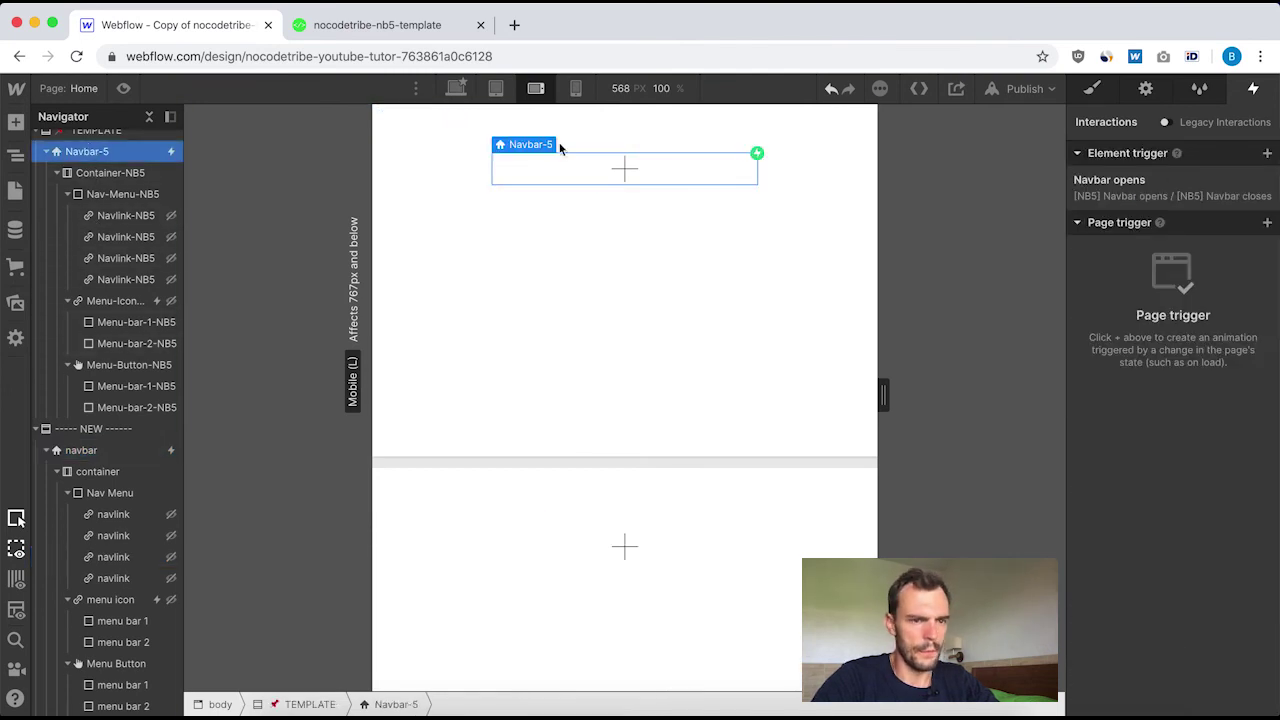
pyautogui.click(1128, 195)
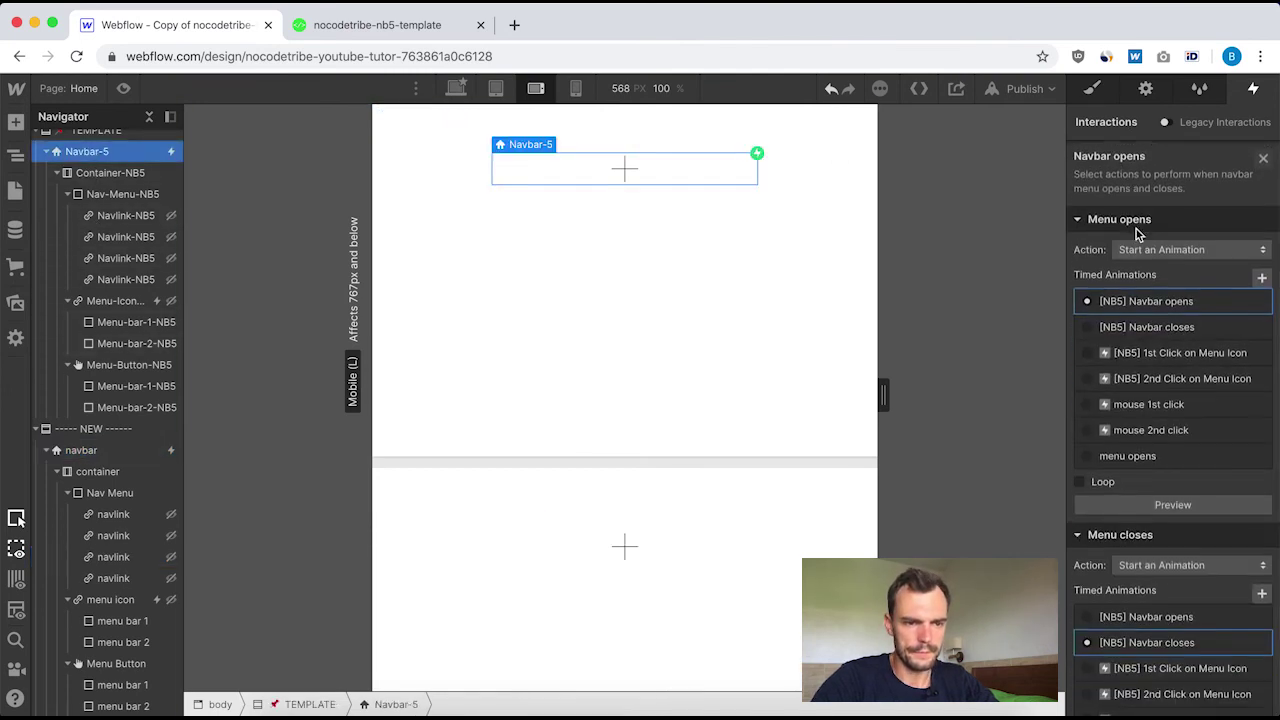
pyautogui.click(1157, 294)
pyautogui.scroll(-5, 1165, 370)
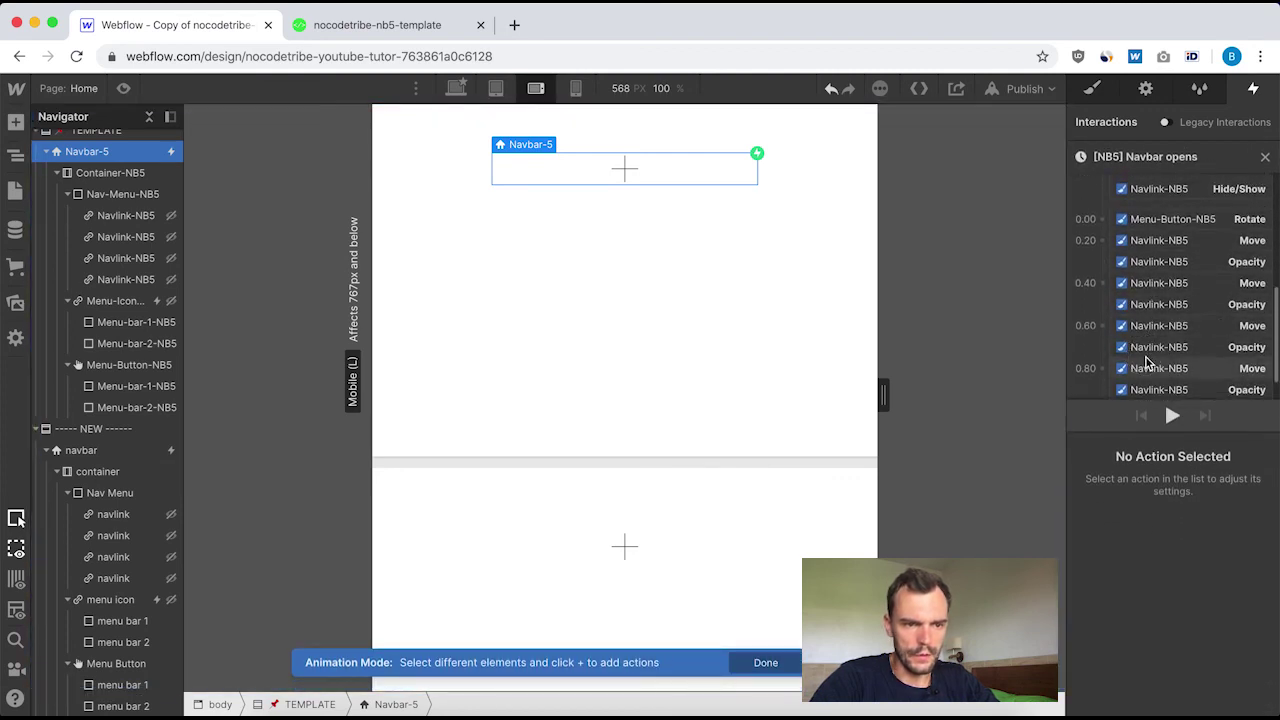
# Review the 0.60 Opacity and 0.80 Move timings for the last links, then close the editor.
pyautogui.click(1157, 358)
pyautogui.click(1157, 272)
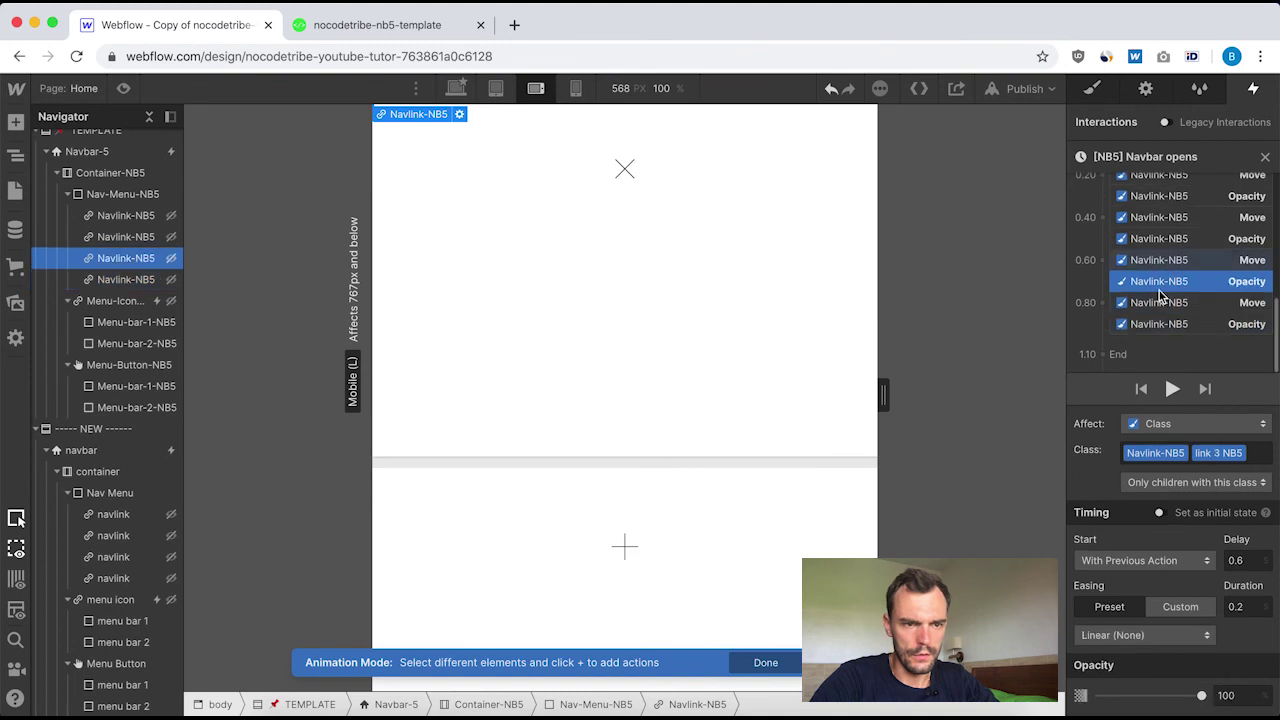
pyautogui.click(1160, 302)
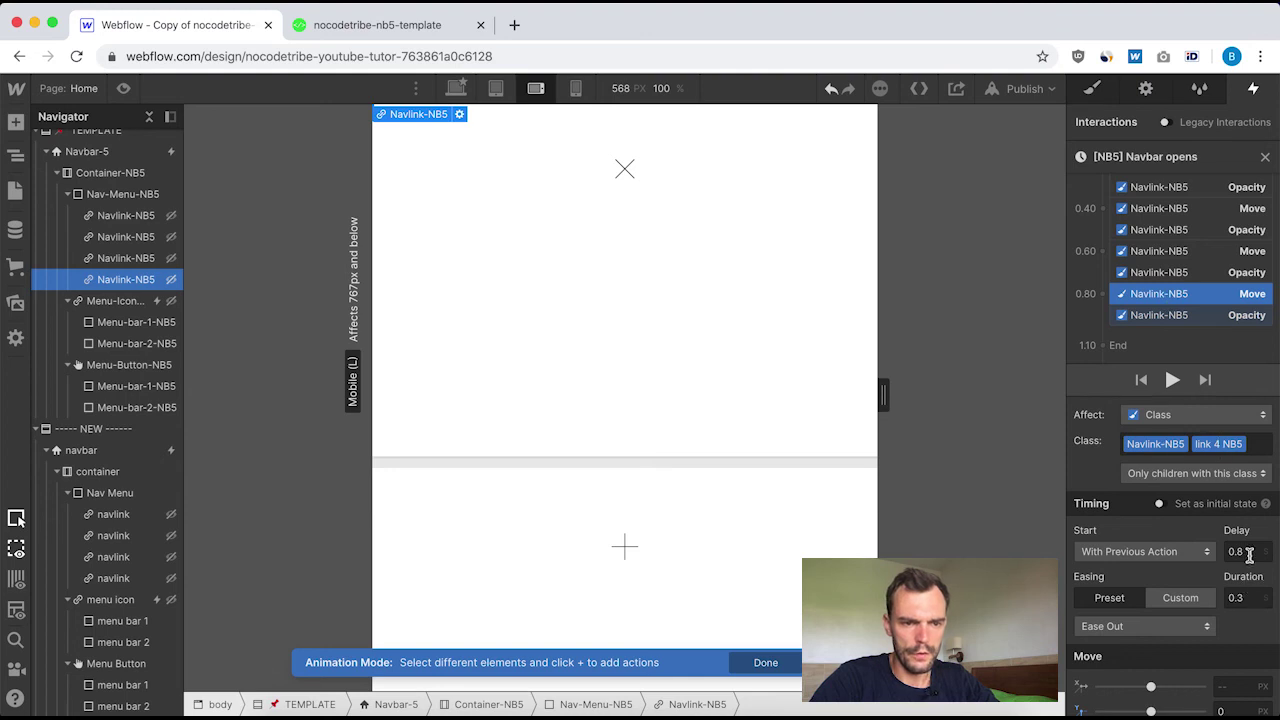
pyautogui.scroll(-1, 1240, 660)
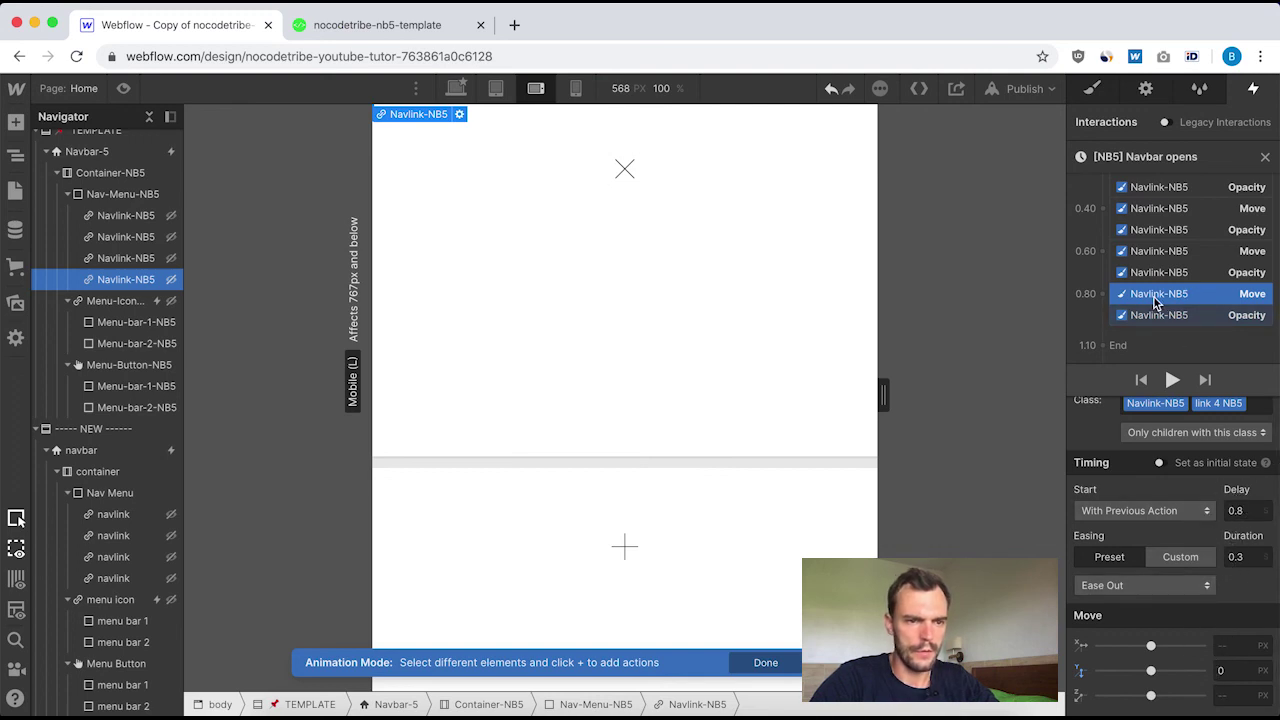
pyautogui.click(1265, 157)
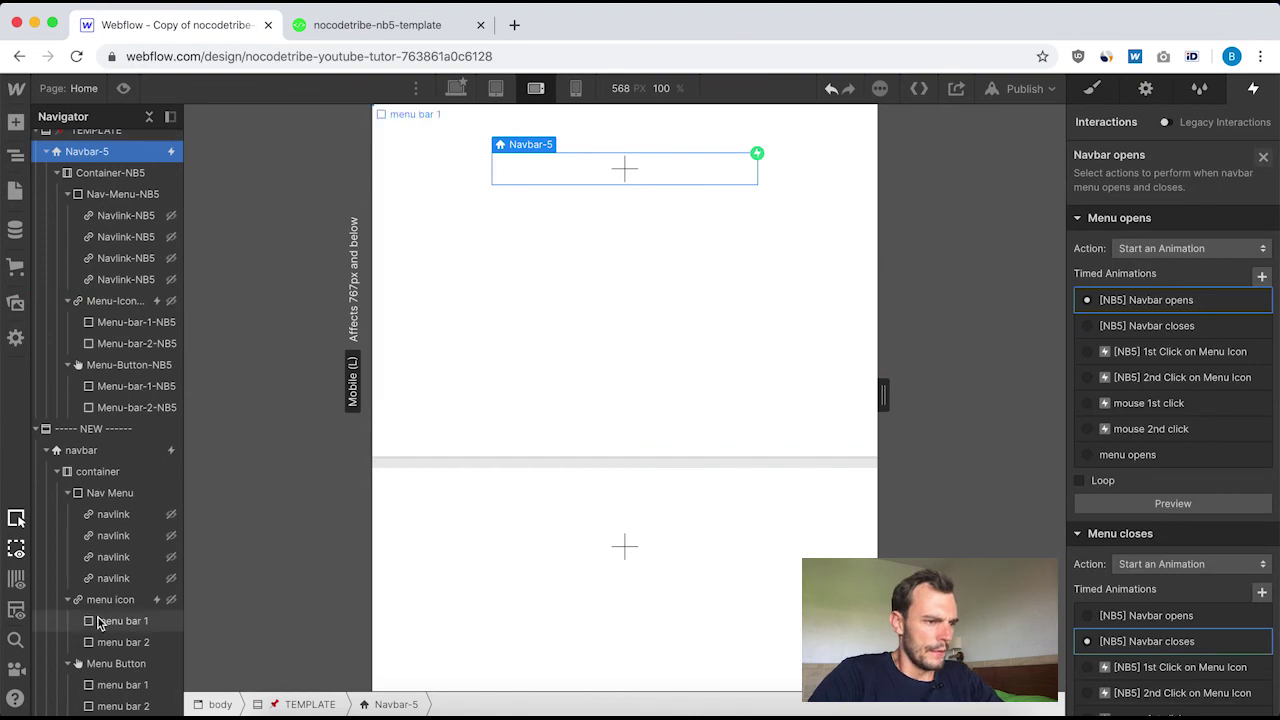
# Open the new navbar's 'menu opens' animation.
pyautogui.click(85, 451)
pyautogui.click(1110, 182)
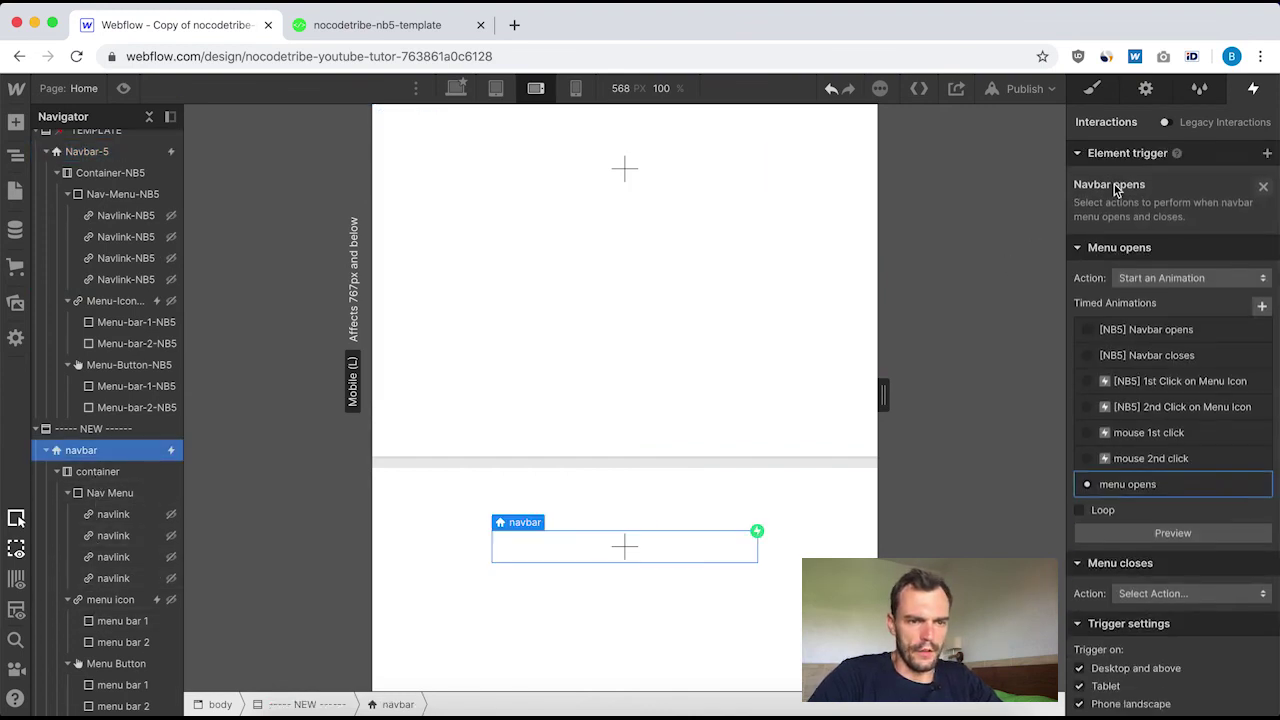
pyautogui.click(1135, 458)
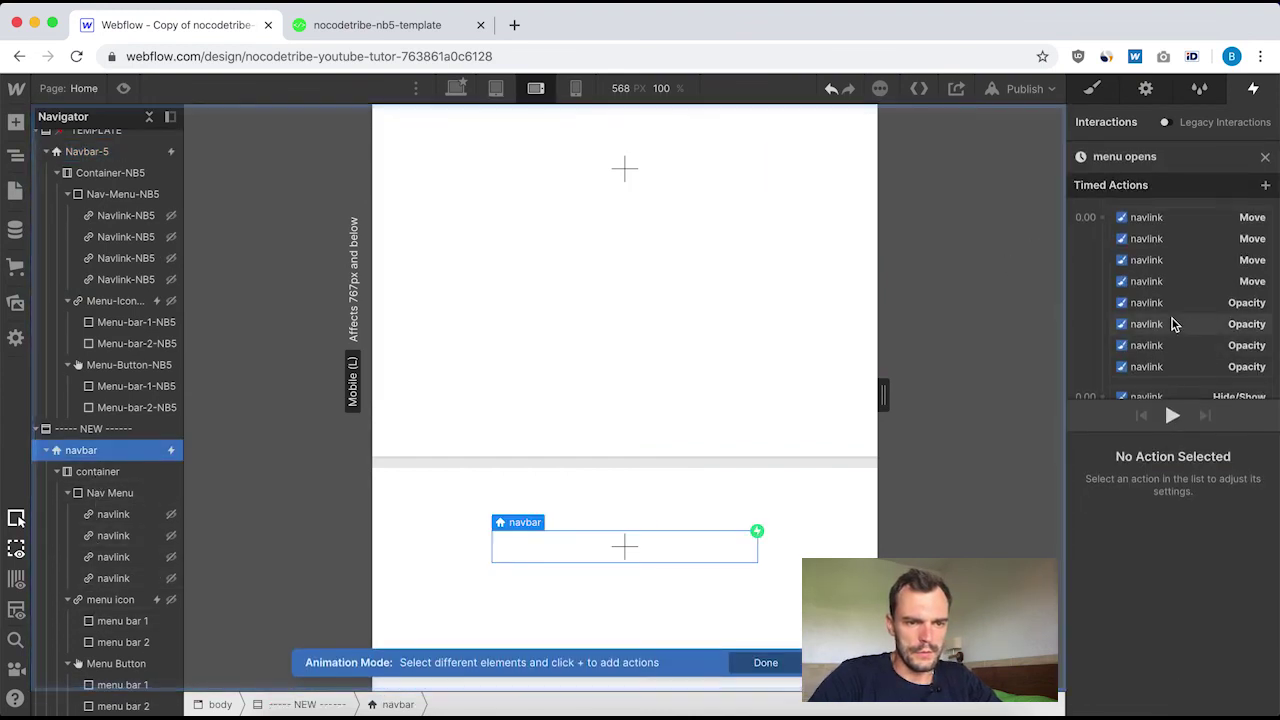
pyautogui.scroll(-5, 1173, 323)
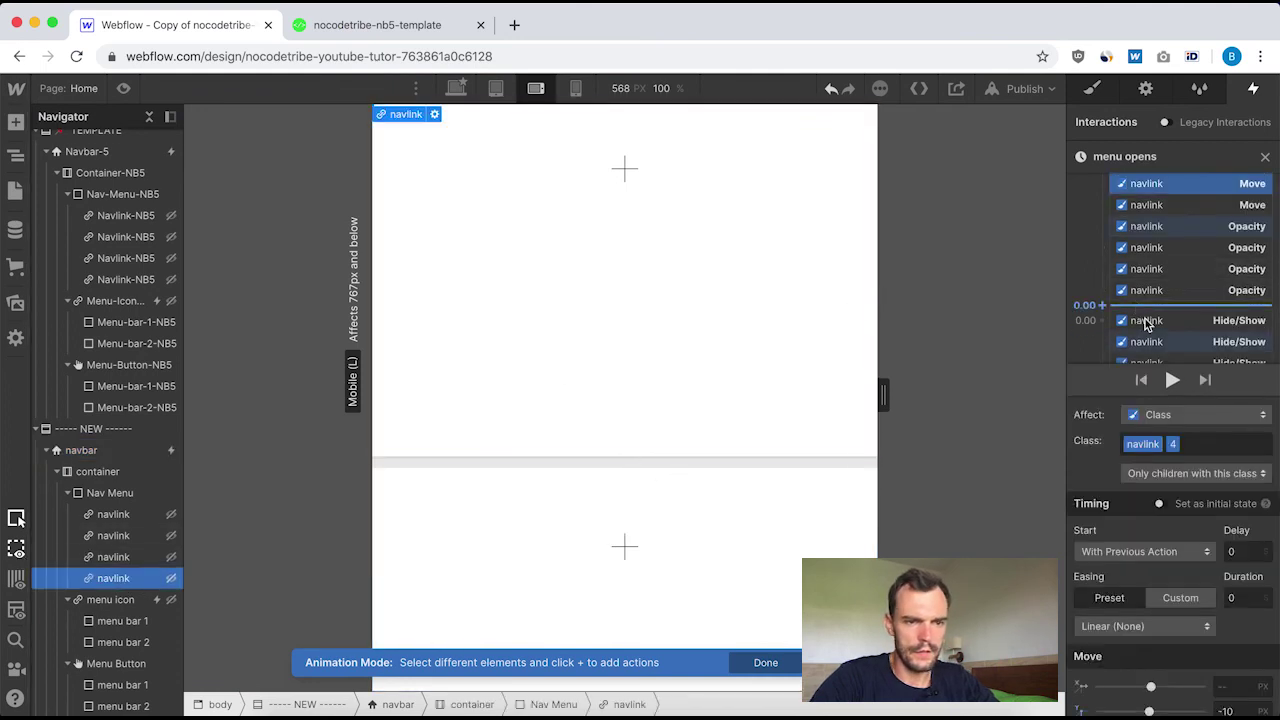
# Add a Move action with delay 0.8, duration 0.3, Ease Out easing and Y 0.
pyautogui.click(1103, 294)
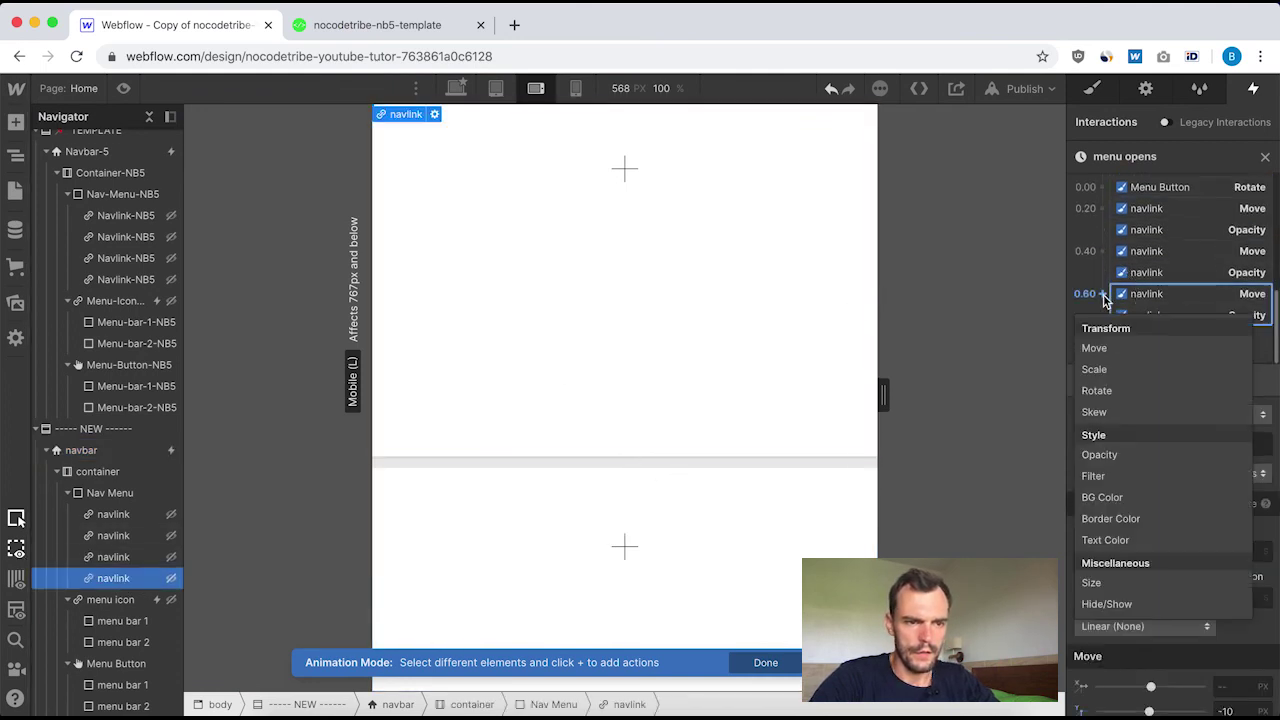
pyautogui.click(1094, 348)
pyautogui.click(1249, 551)
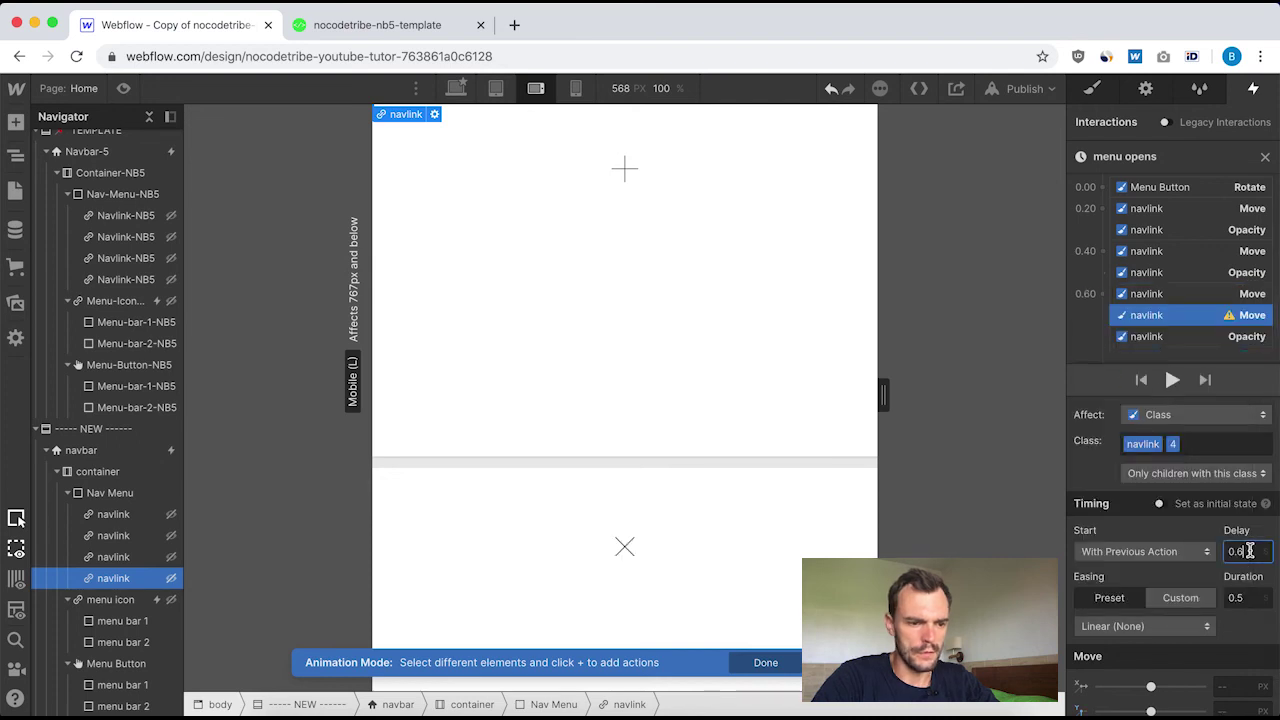
pyautogui.write('8')
pyautogui.click(1249, 597)
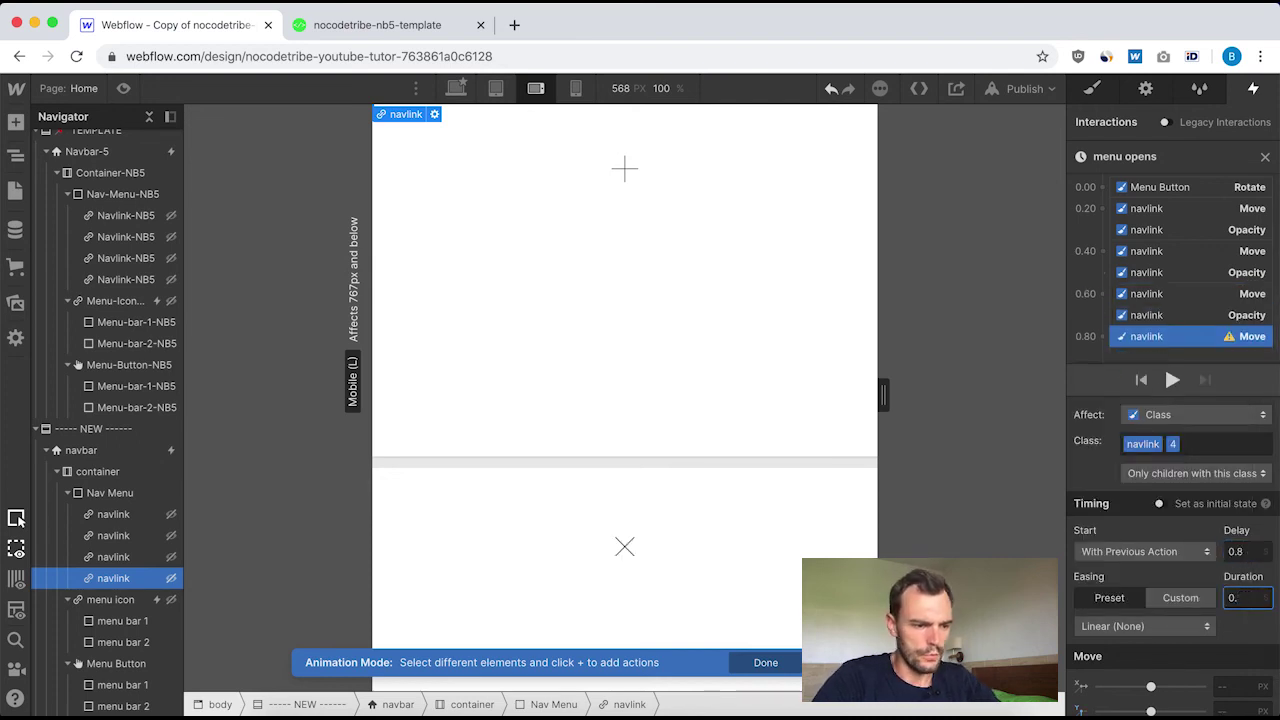
pyautogui.write('0.3')
pyautogui.click(1208, 622)
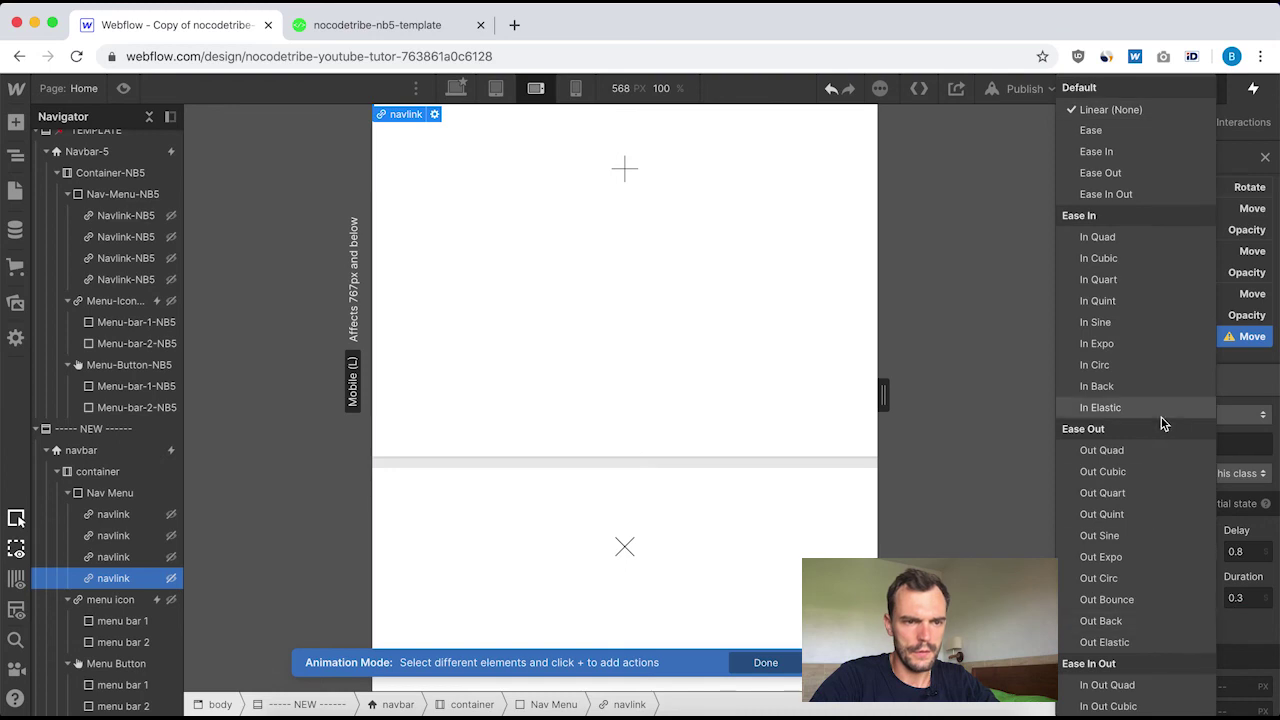
pyautogui.click(1120, 175)
pyautogui.scroll(-1, 1218, 694)
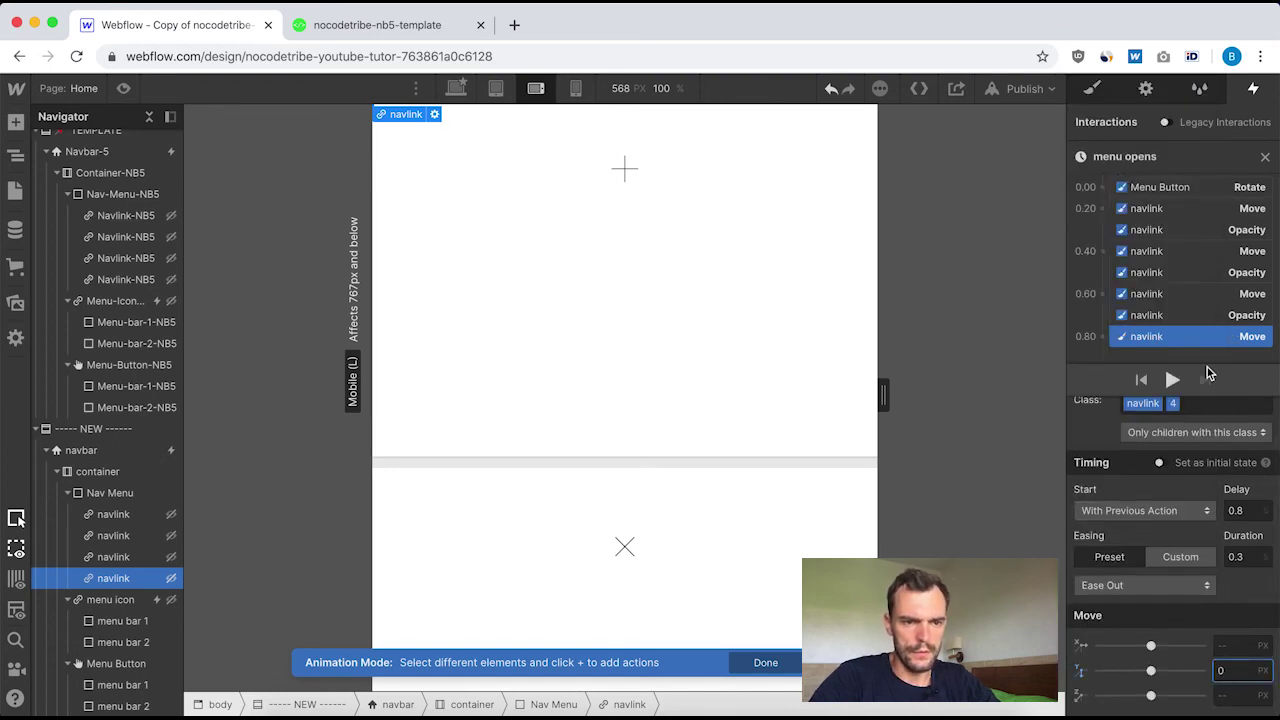
pyautogui.click(1152, 295)
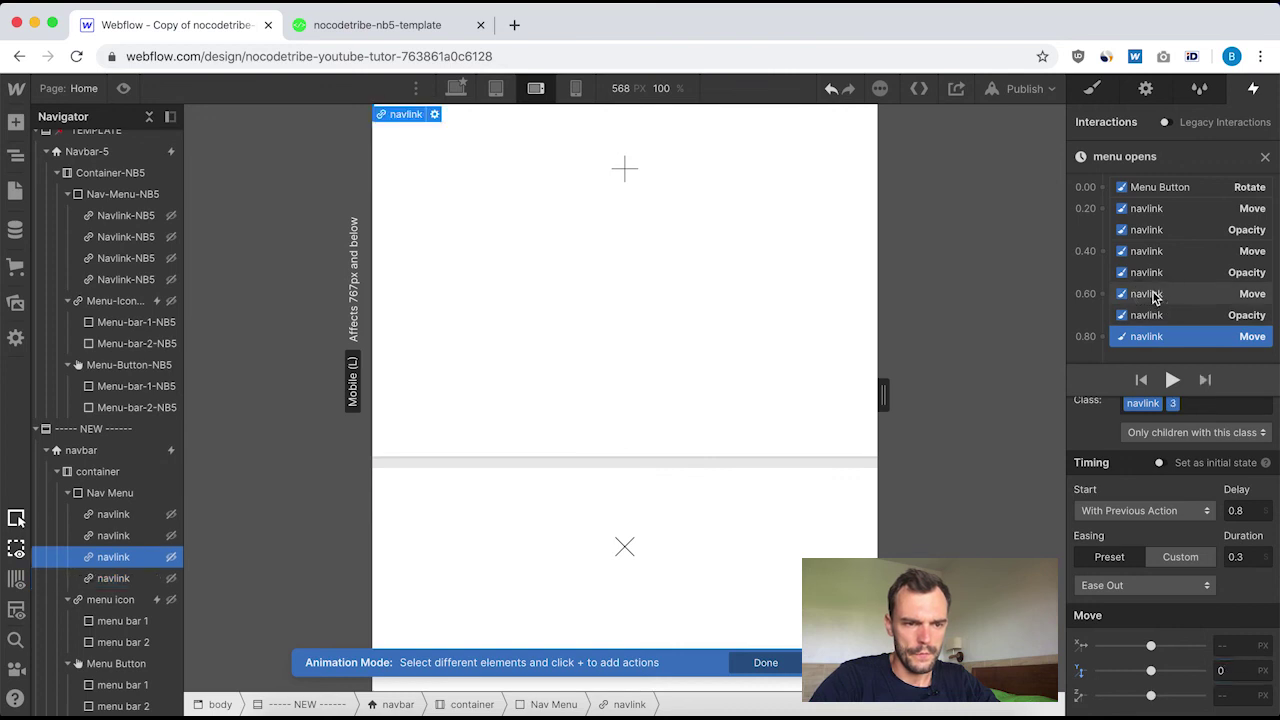
# Check the first three links' move timings, then close the animation editor.
pyautogui.click(1152, 295)
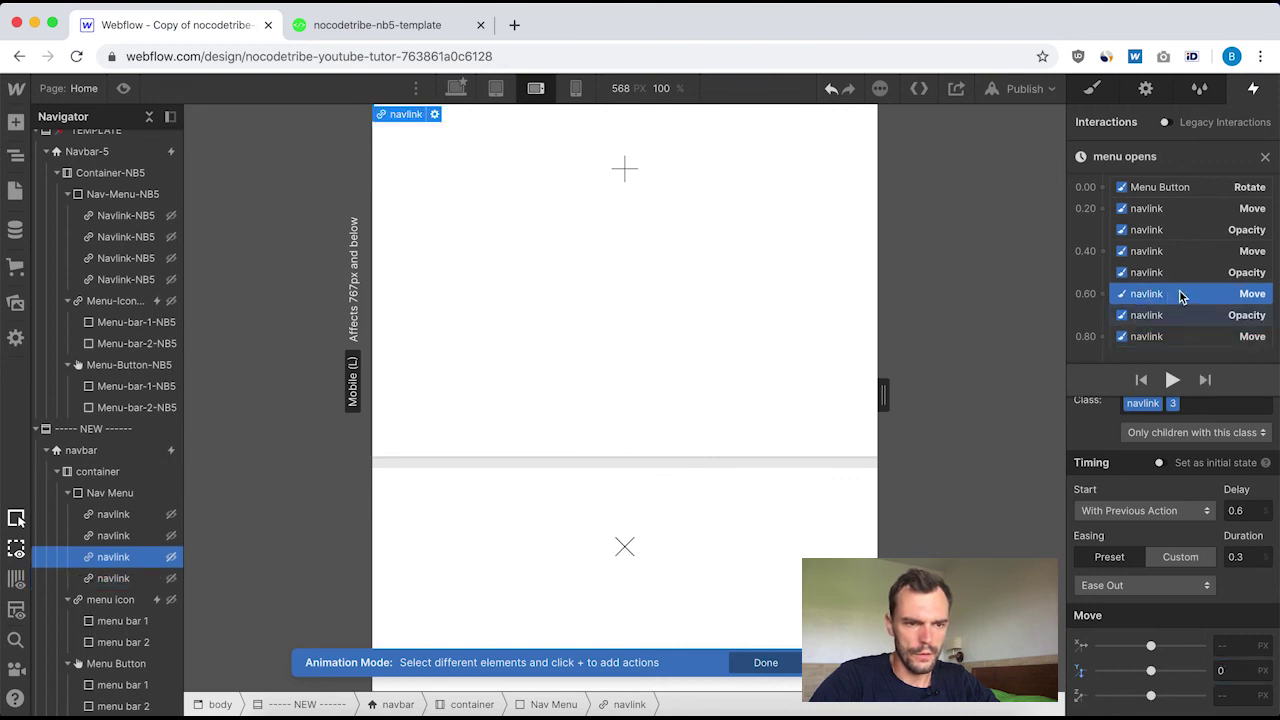
pyautogui.click(1156, 252)
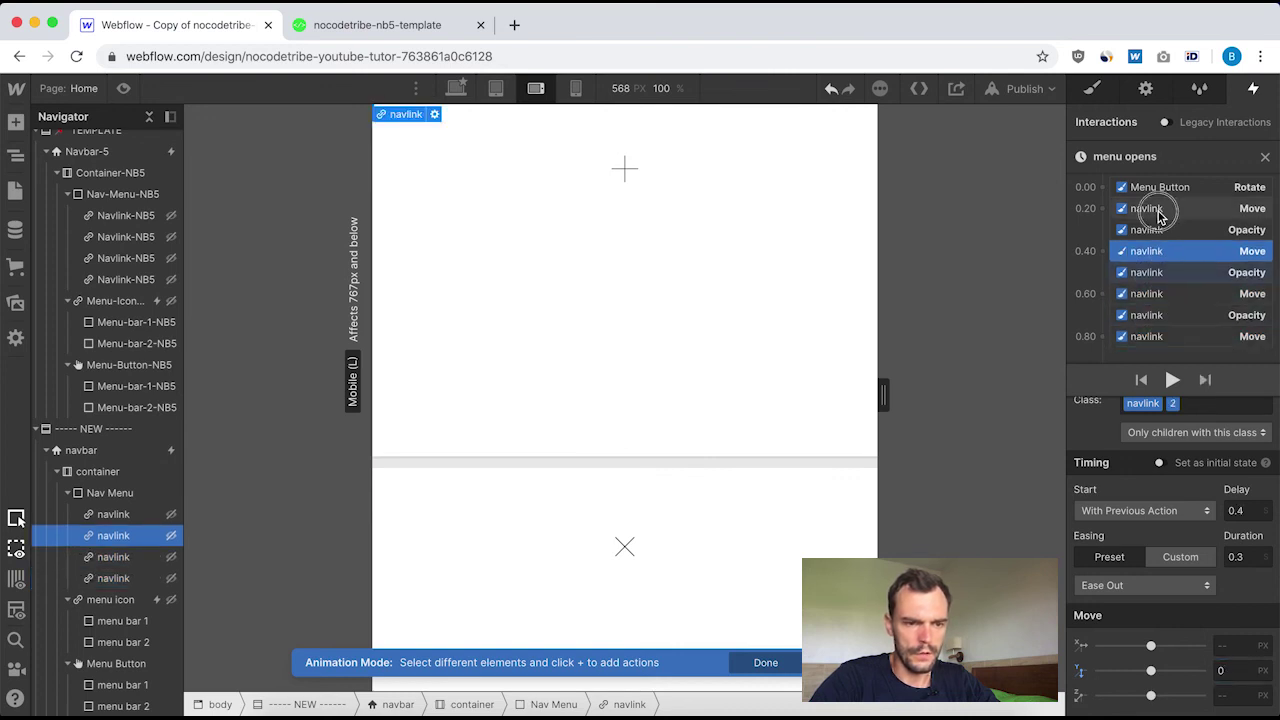
pyautogui.click(1157, 209)
pyautogui.scroll(5, 1205, 283)
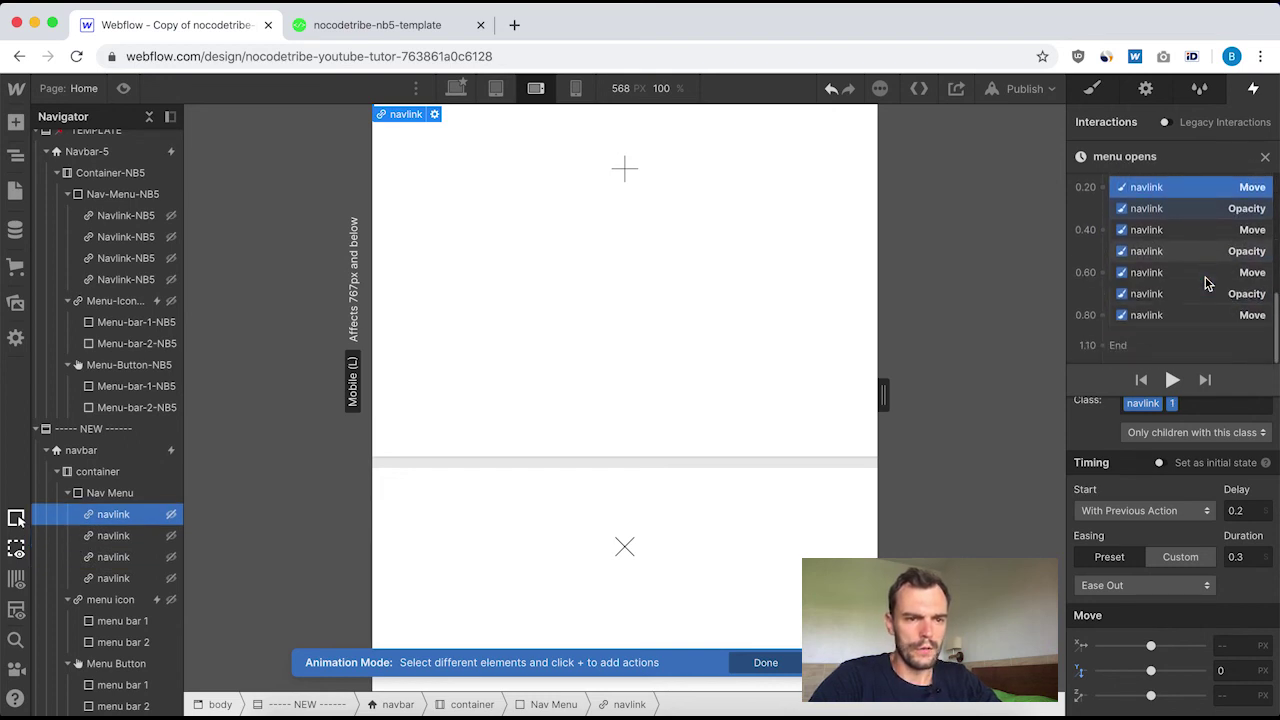
pyautogui.scroll(-3, 1190, 283)
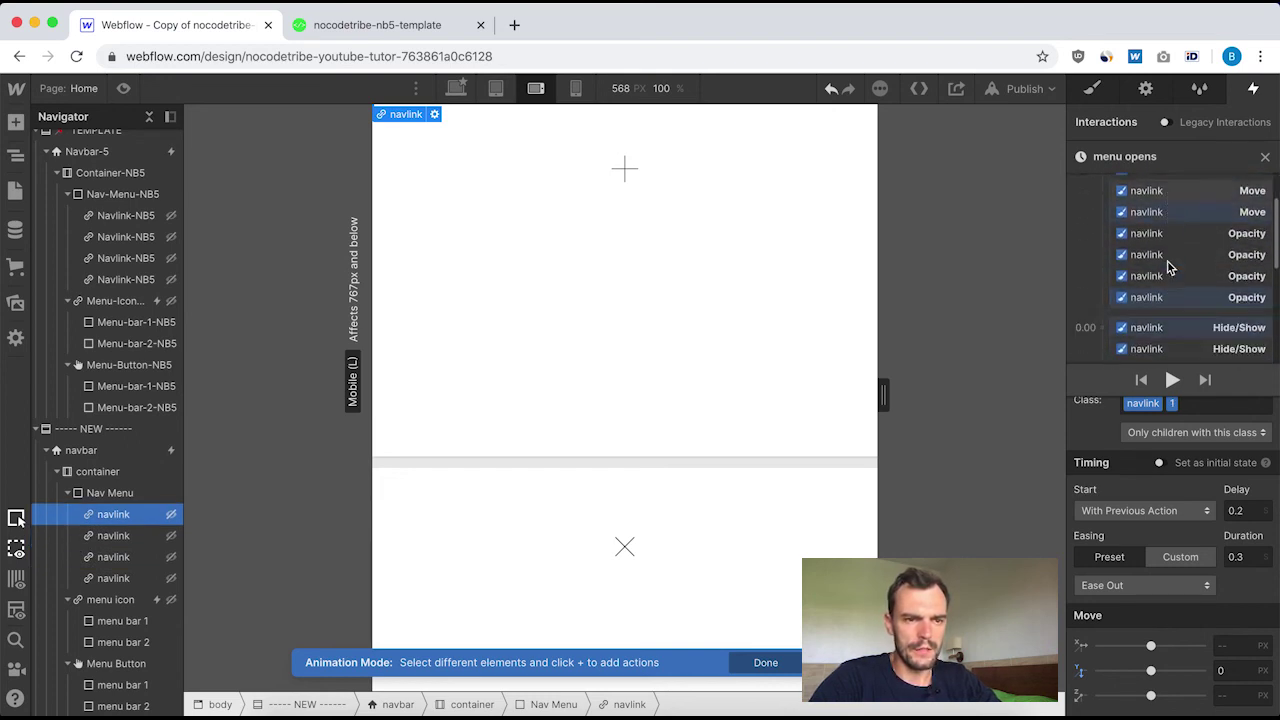
pyautogui.click(1266, 160)
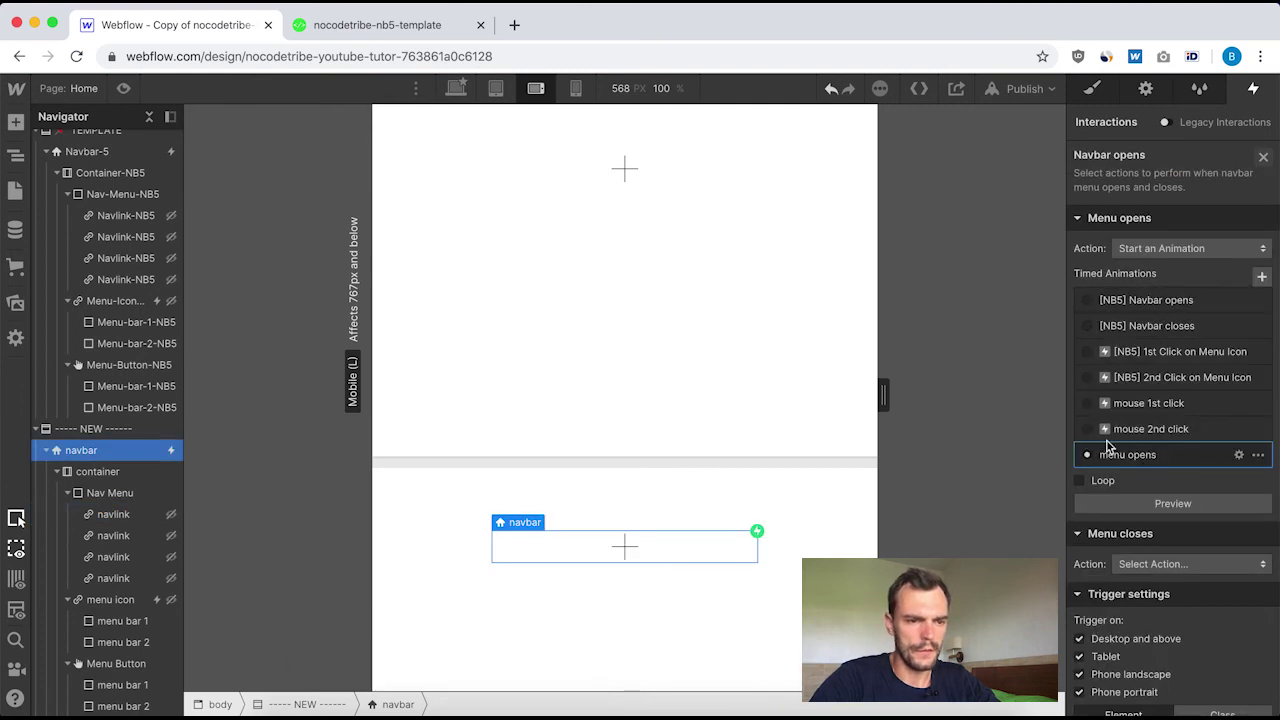
pyautogui.click(124, 90)
pyautogui.scroll(-2, 602, 375)
pyautogui.click(638, 436)
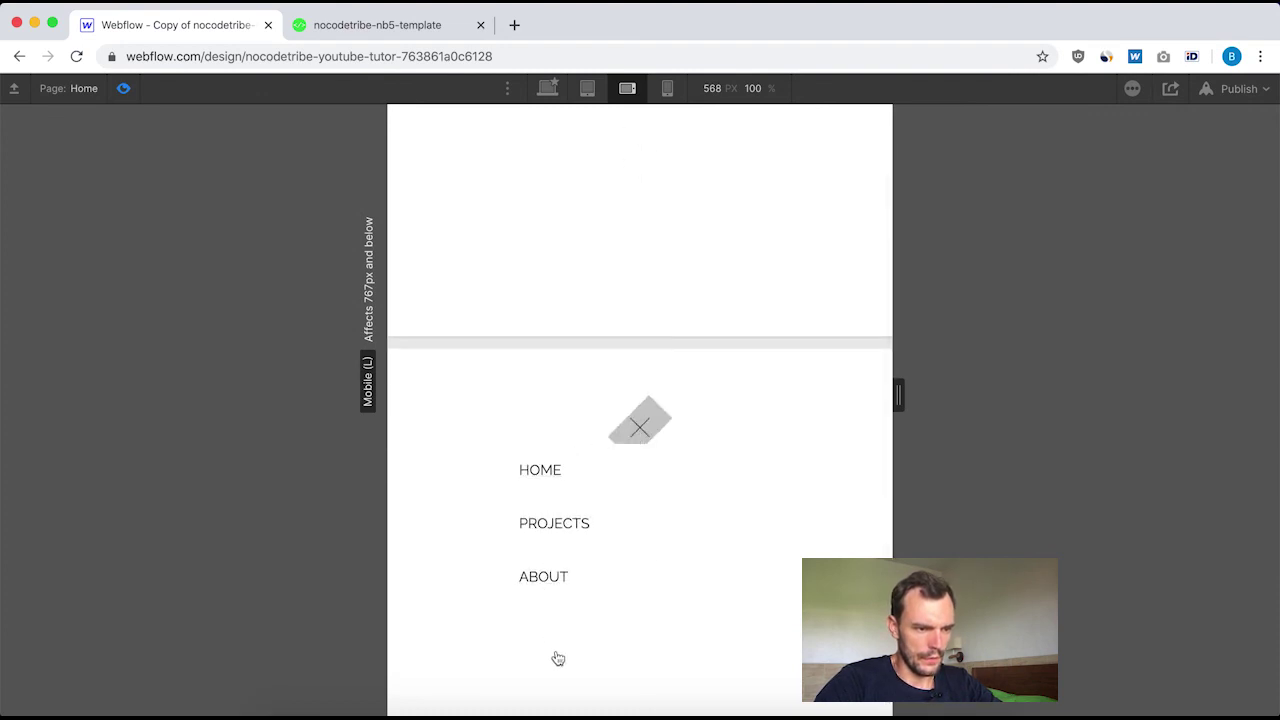
pyautogui.click(619, 446)
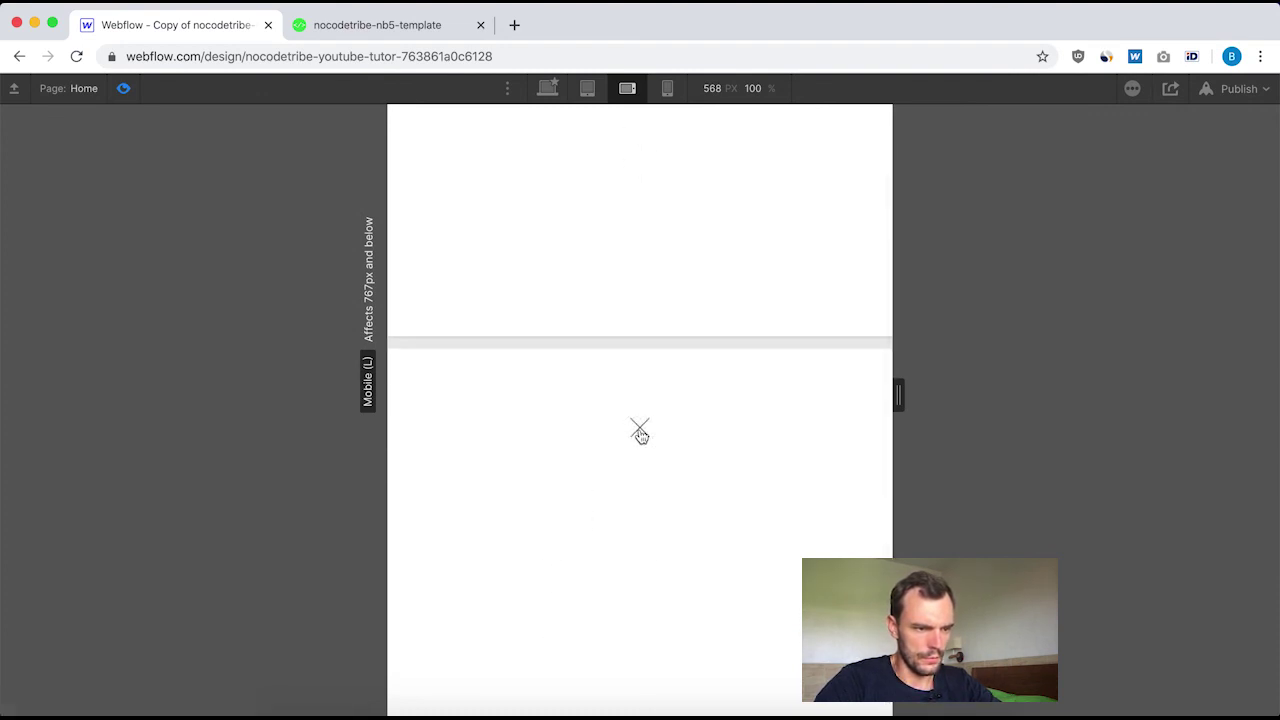
pyautogui.click(633, 443)
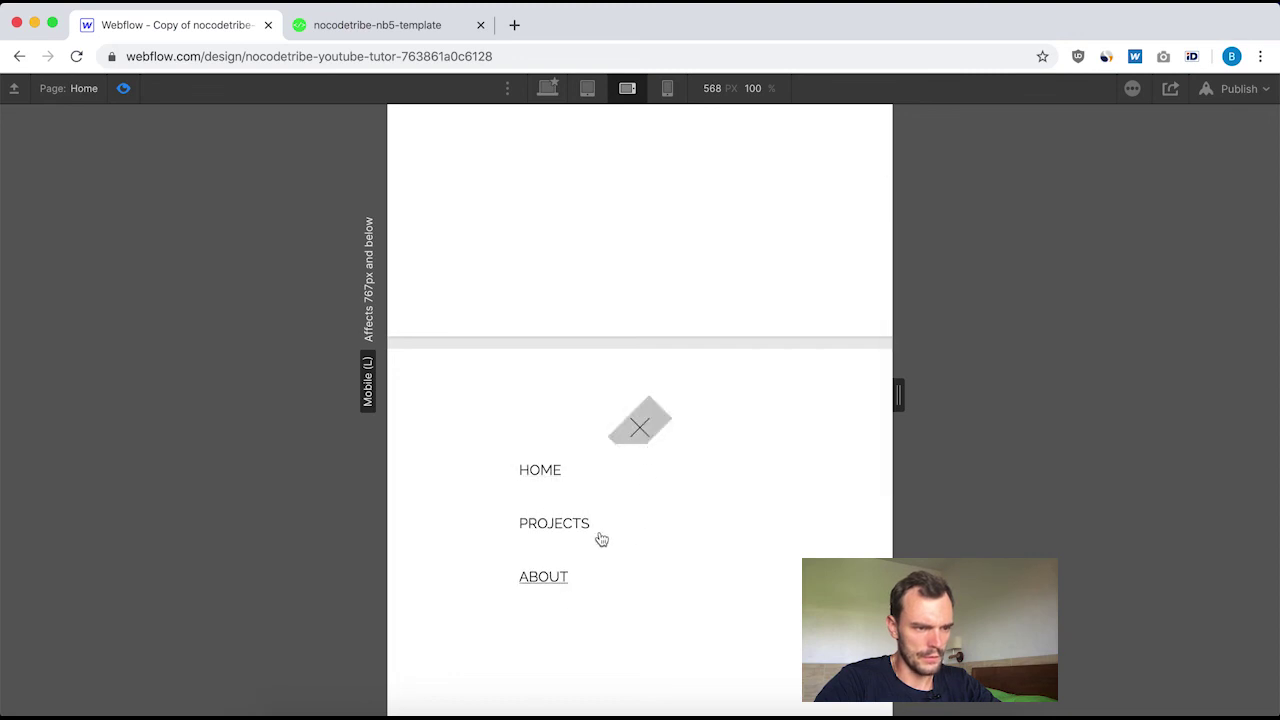
pyautogui.click(640, 436)
pyautogui.click(641, 430)
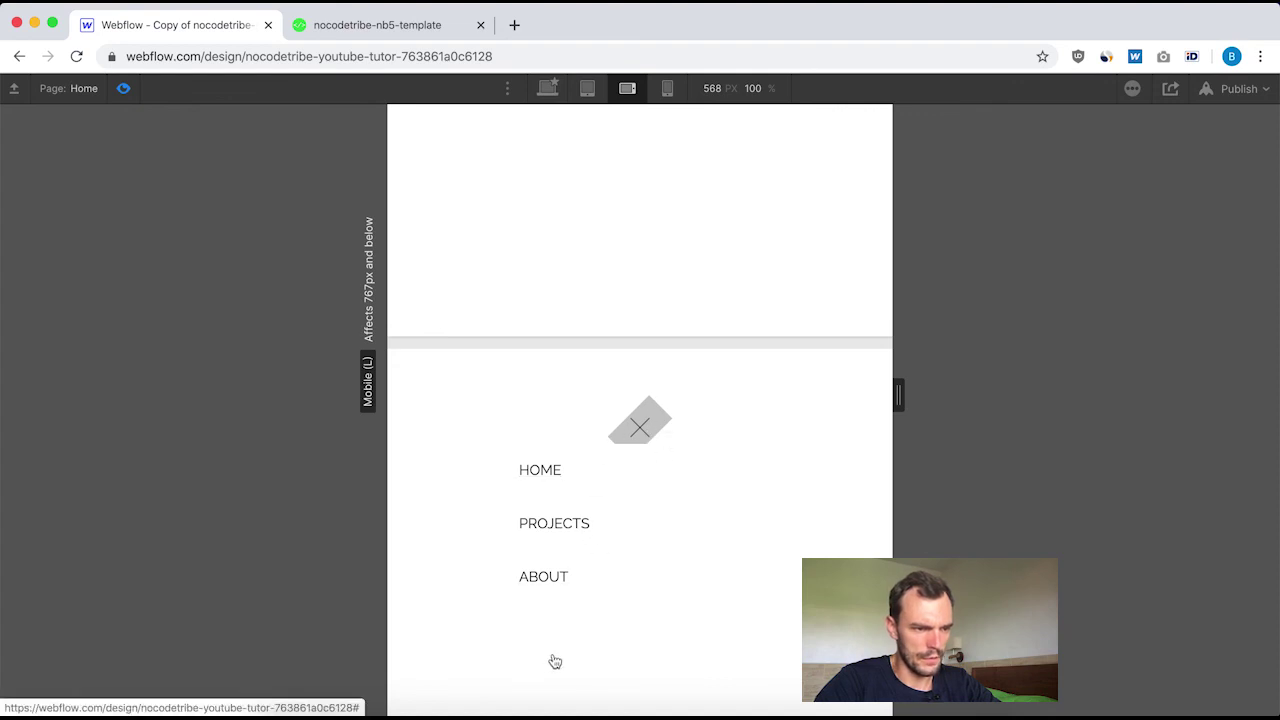
pyautogui.scroll(-5, 645, 535)
pyautogui.scroll(3, 658, 474)
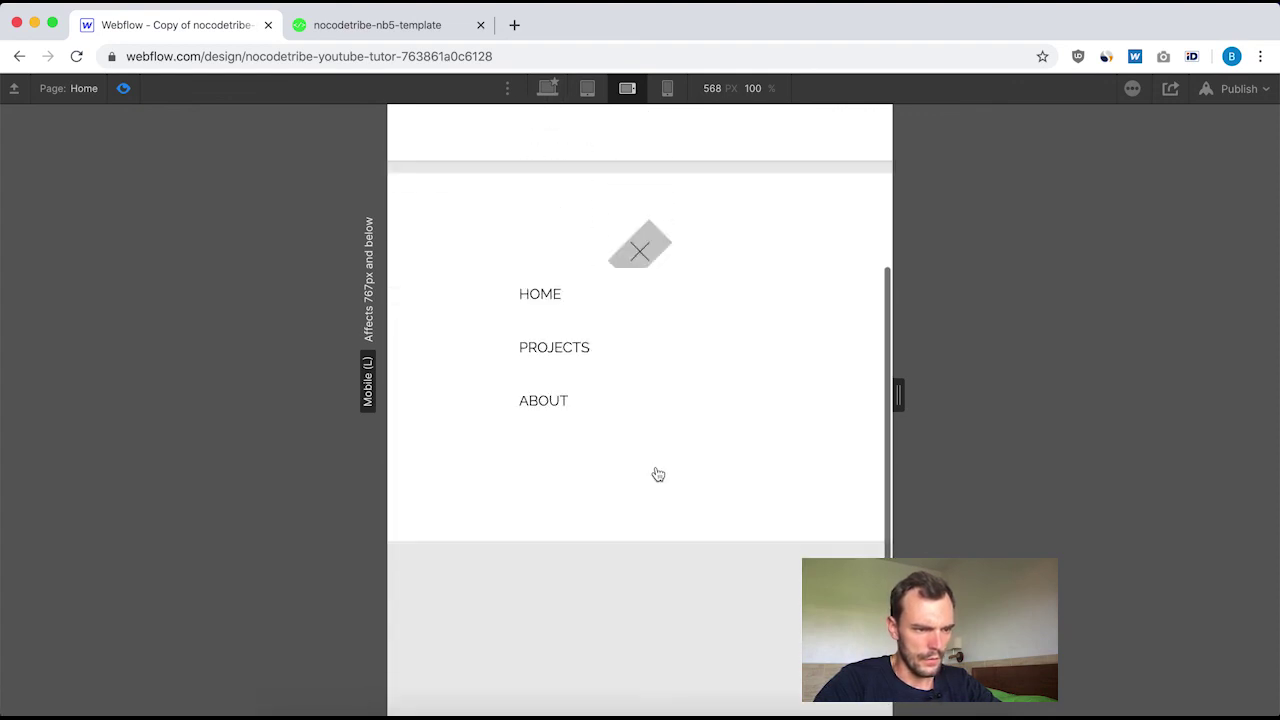
pyautogui.scroll(-1, 657, 472)
pyautogui.scroll(4, 655, 474)
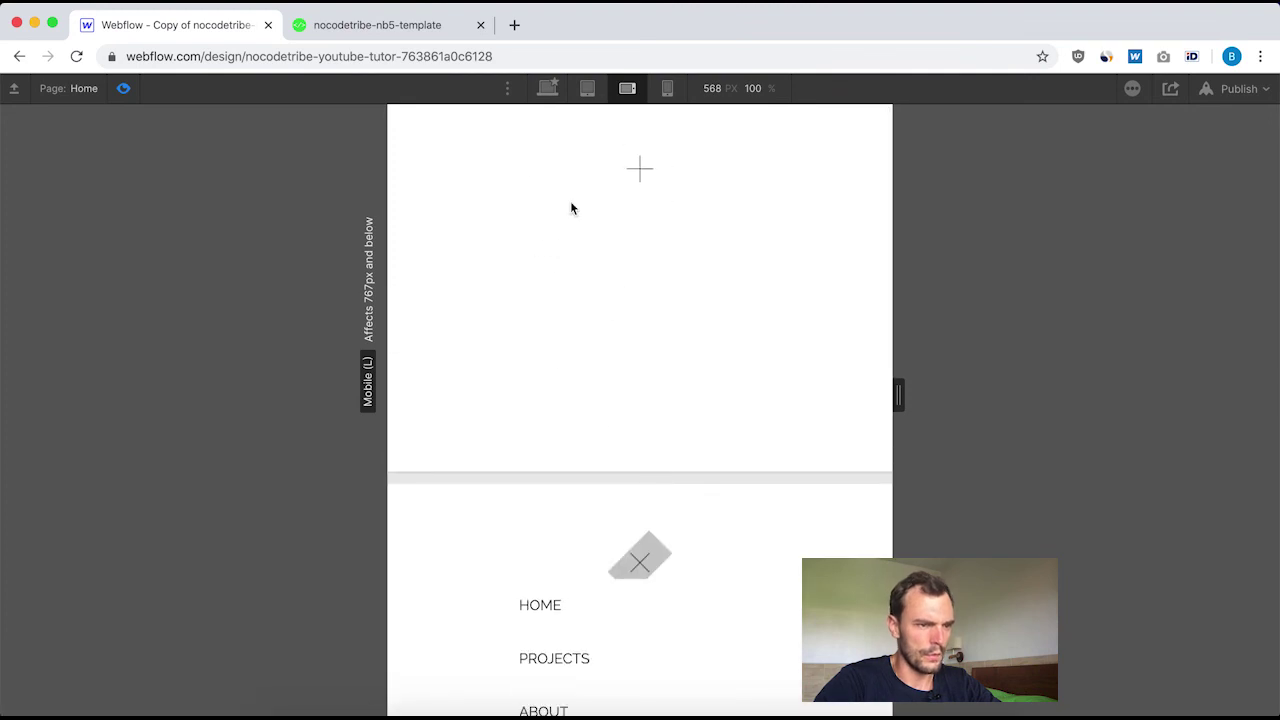
pyautogui.click(124, 88)
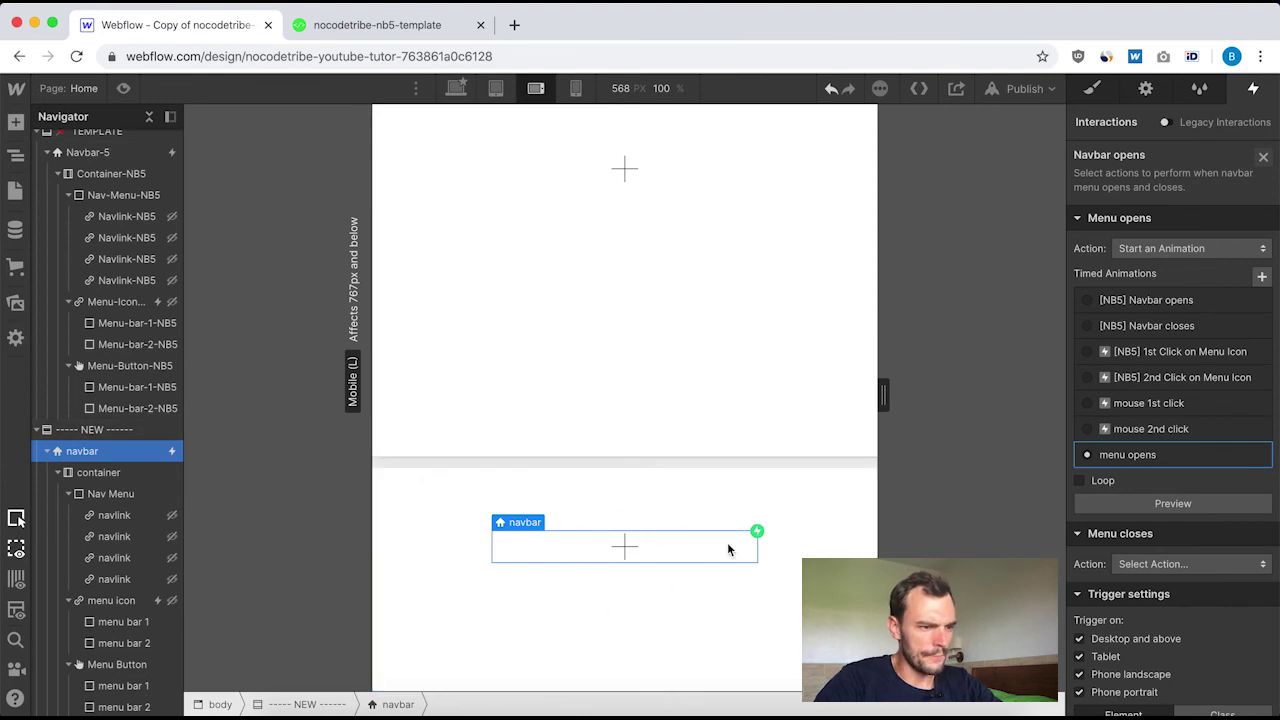
pyautogui.scroll(-1, 728, 549)
pyautogui.click(124, 88)
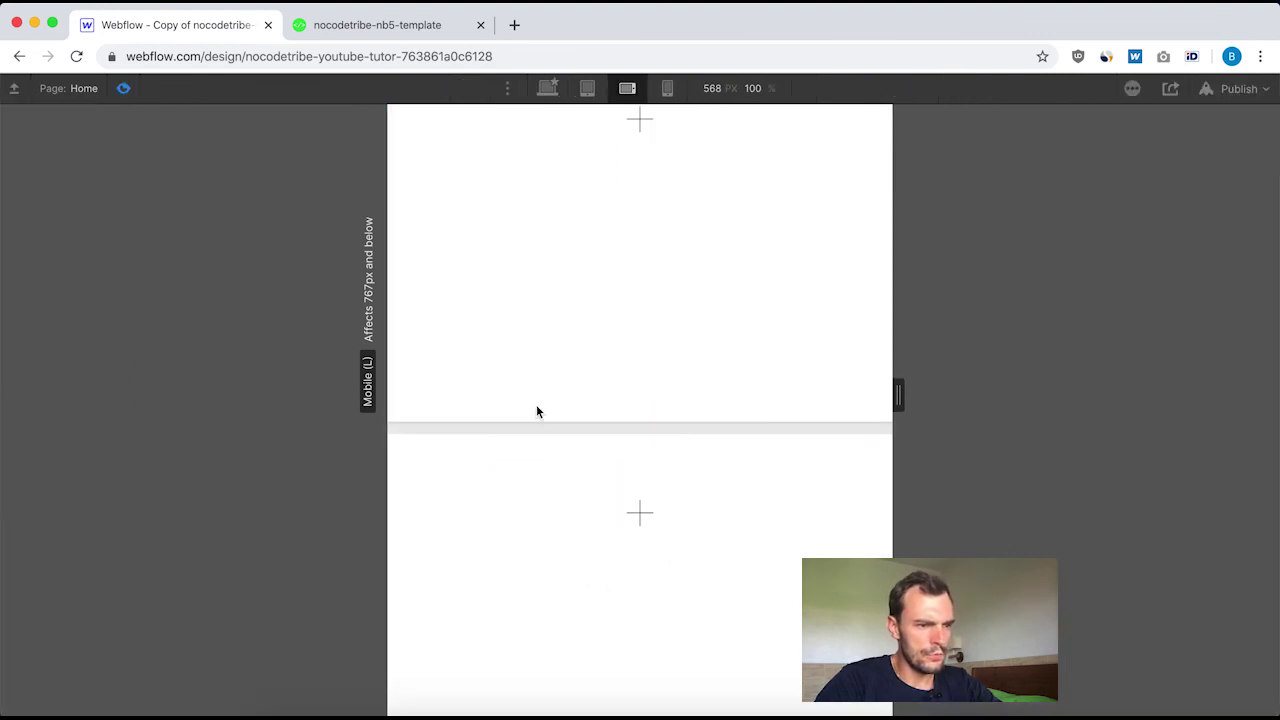
pyautogui.click(636, 511)
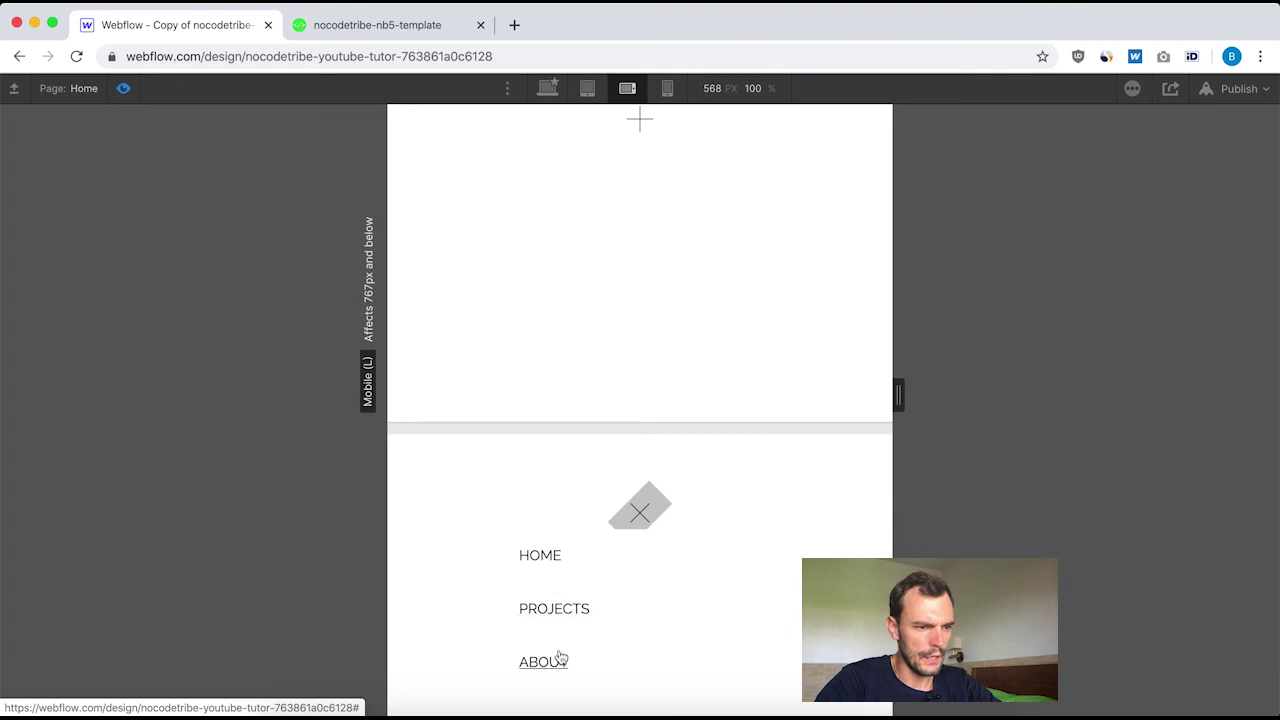
pyautogui.scroll(-1, 575, 590)
pyautogui.scroll(2, 580, 409)
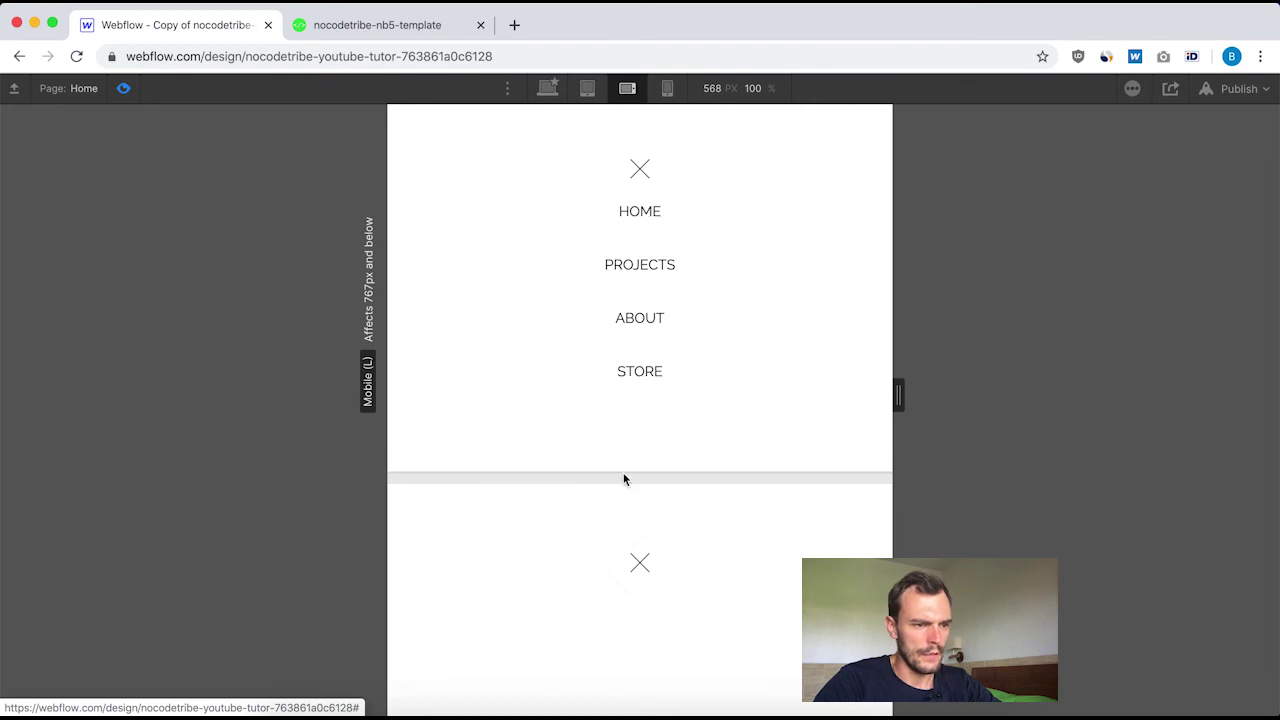
pyautogui.click(124, 90)
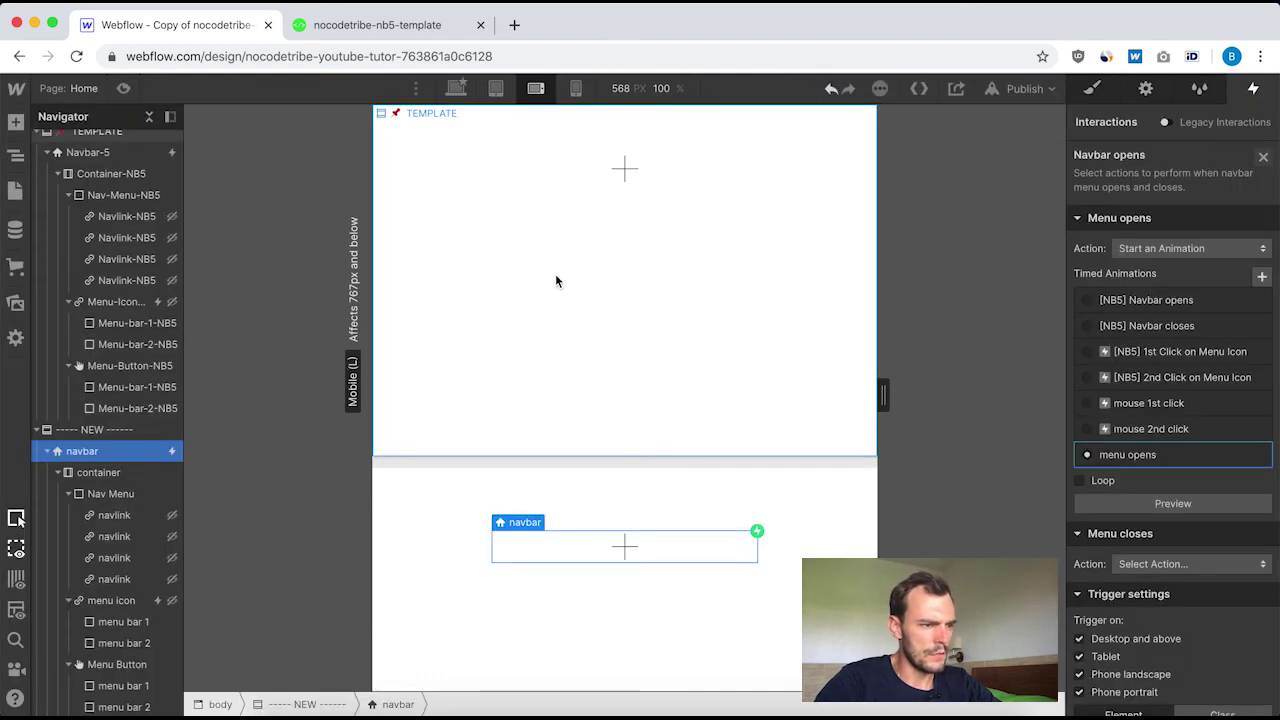
# Set the first nav link's text alignment to Center.
pyautogui.click(120, 516)
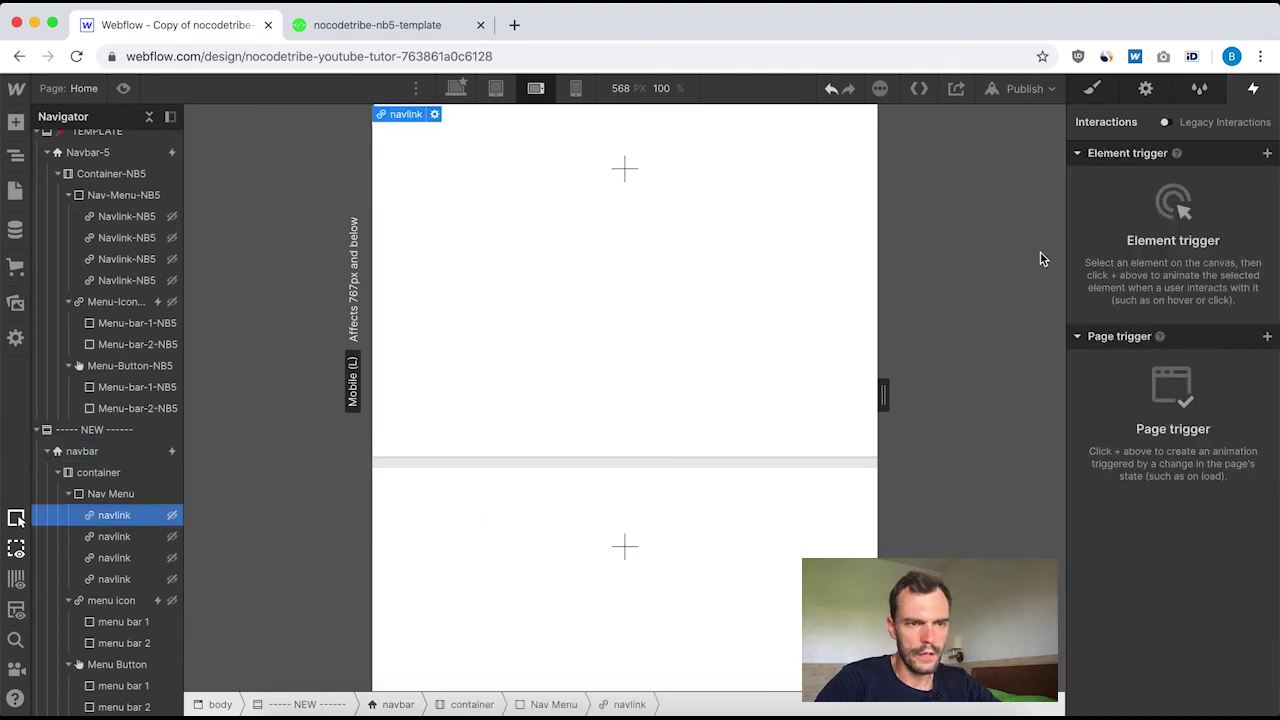
pyautogui.click(1096, 90)
pyautogui.scroll(-5, 1165, 460)
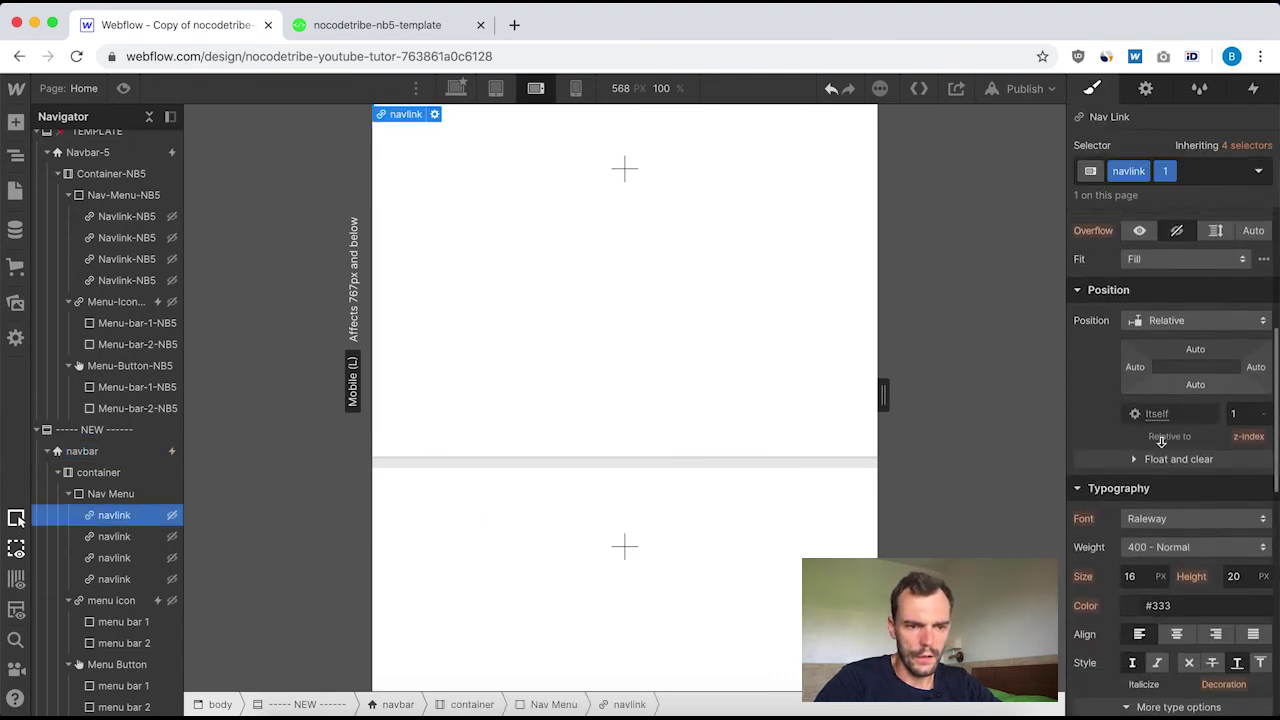
pyautogui.click(1175, 537)
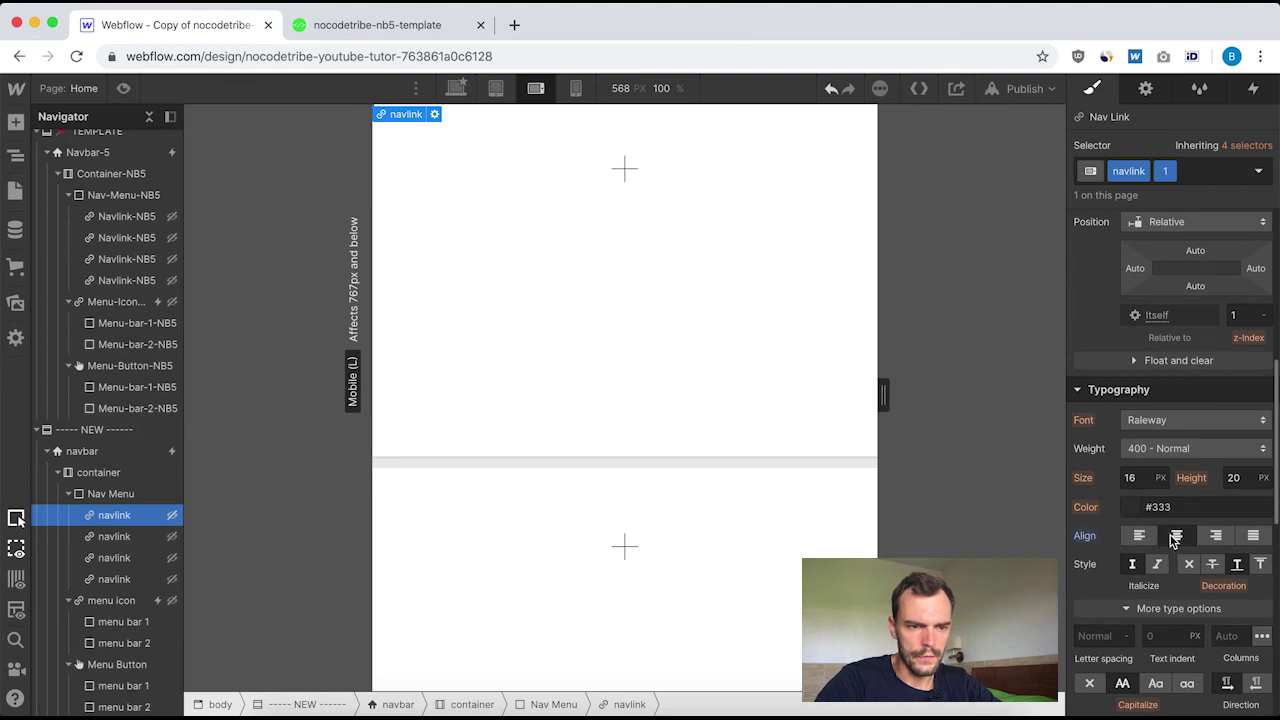
# Preview the page and open the mobile menu to check the link alignment.
pyautogui.click(123, 89)
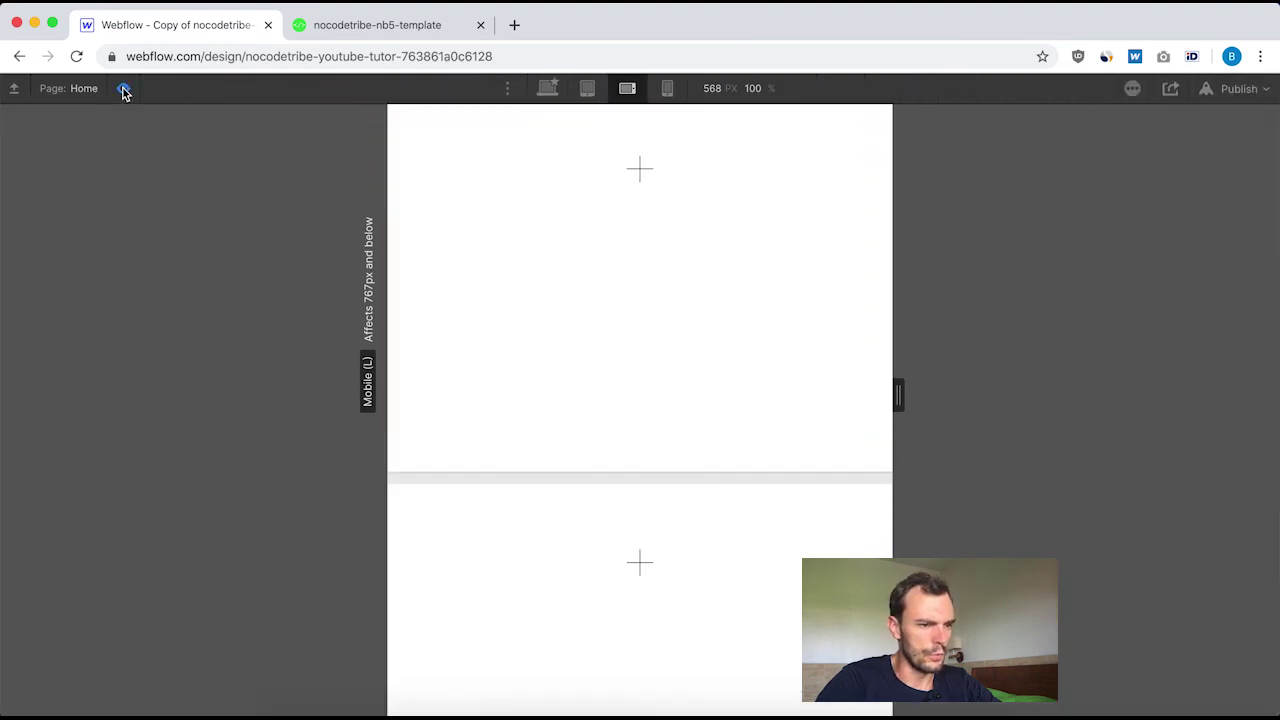
pyautogui.click(637, 569)
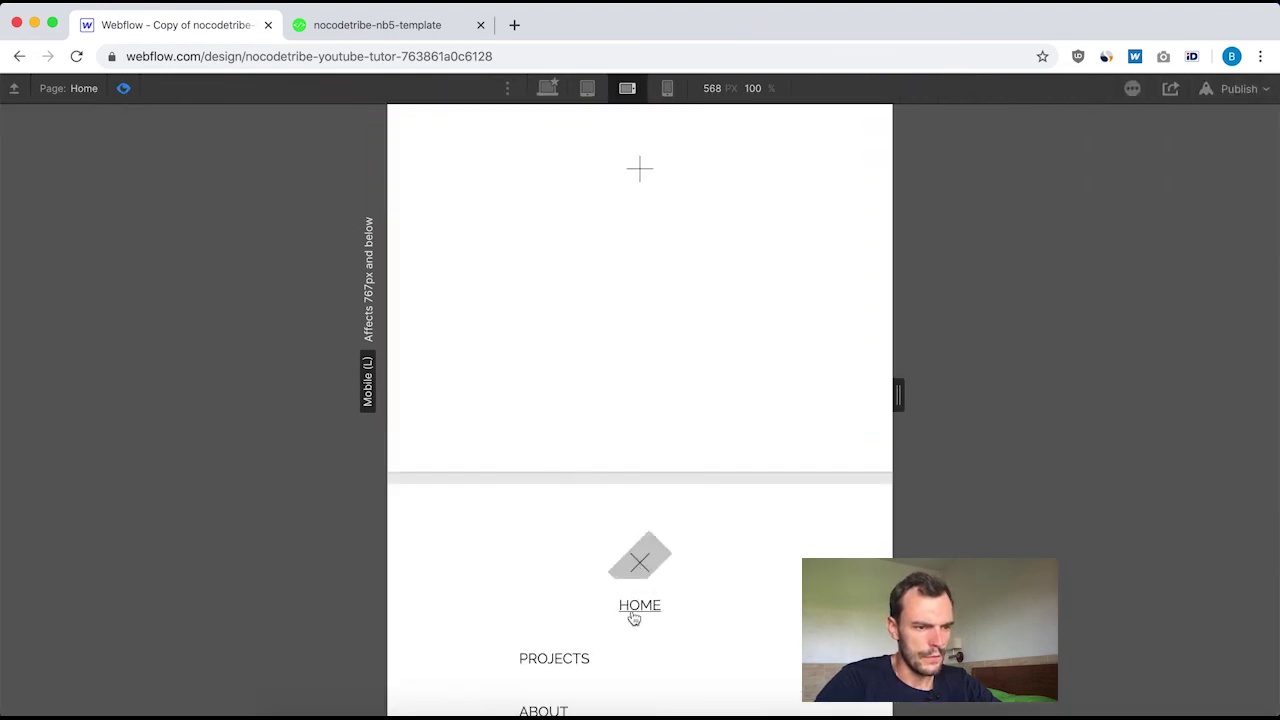
pyautogui.scroll(-1, 630, 660)
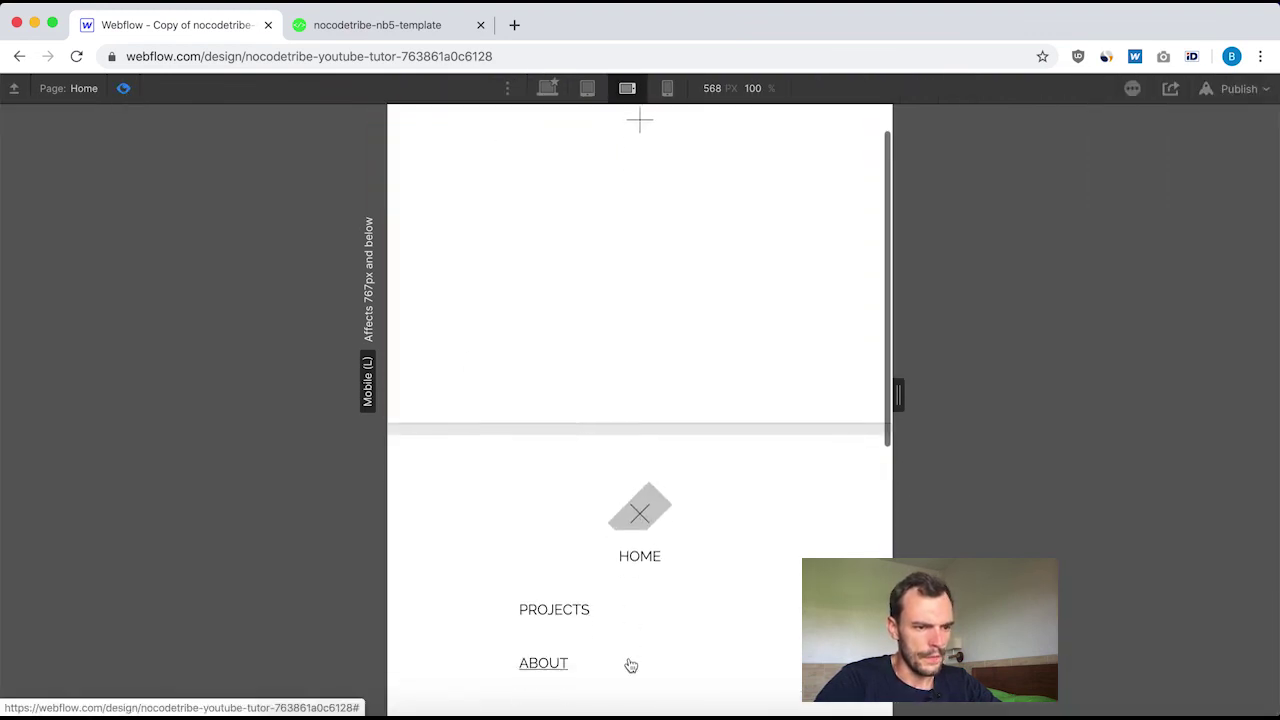
pyautogui.click(123, 89)
# Set the third and fourth nav links' text alignment to Center.
pyautogui.click(160, 534)
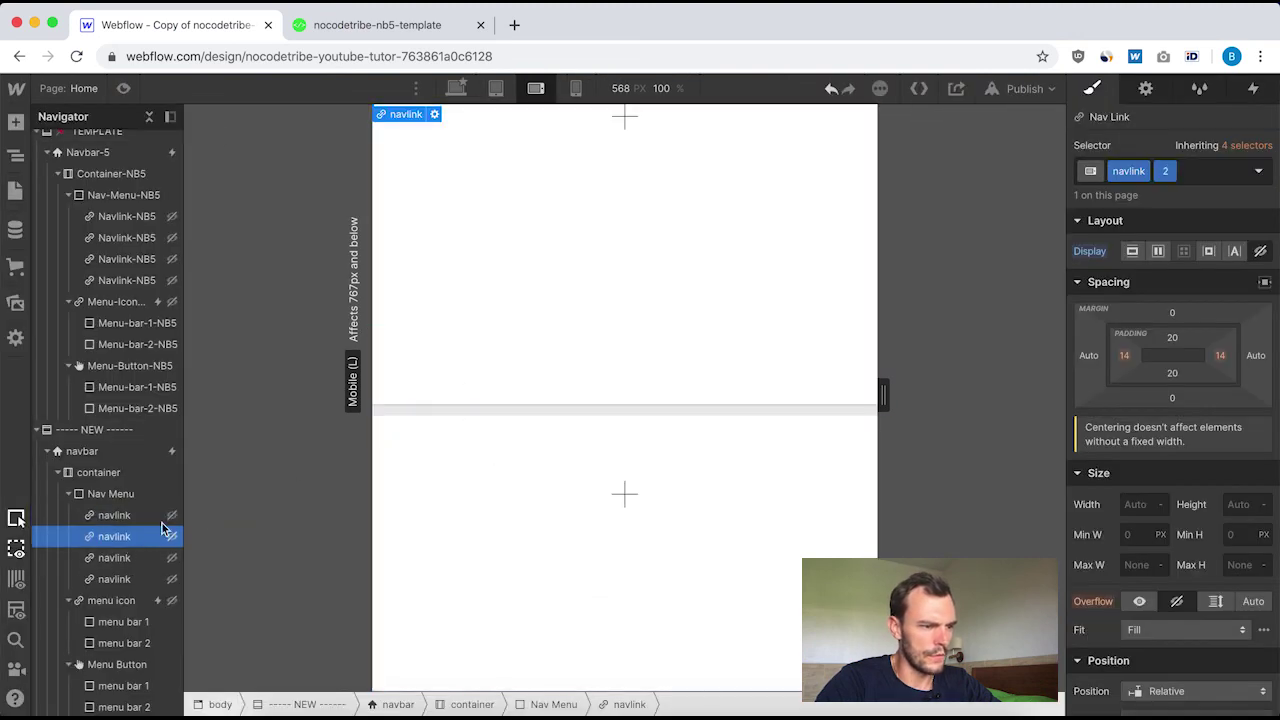
pyautogui.scroll(-5, 1225, 455)
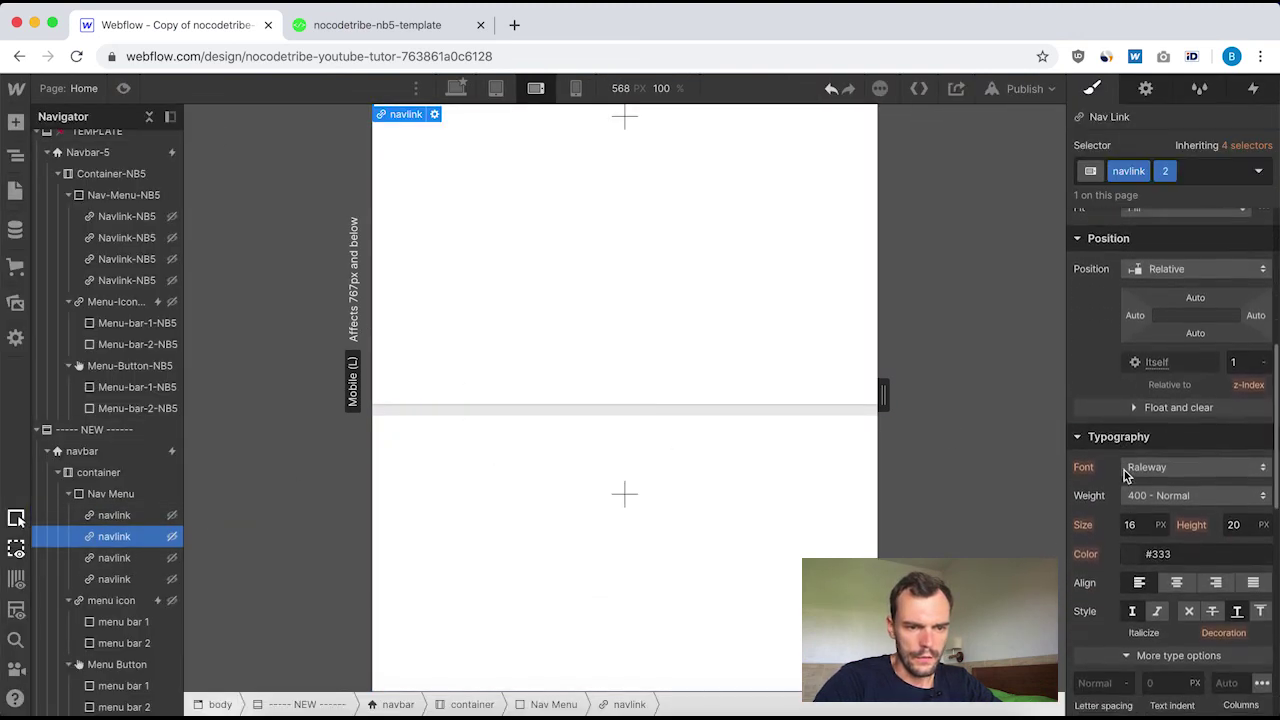
pyautogui.click(110, 579)
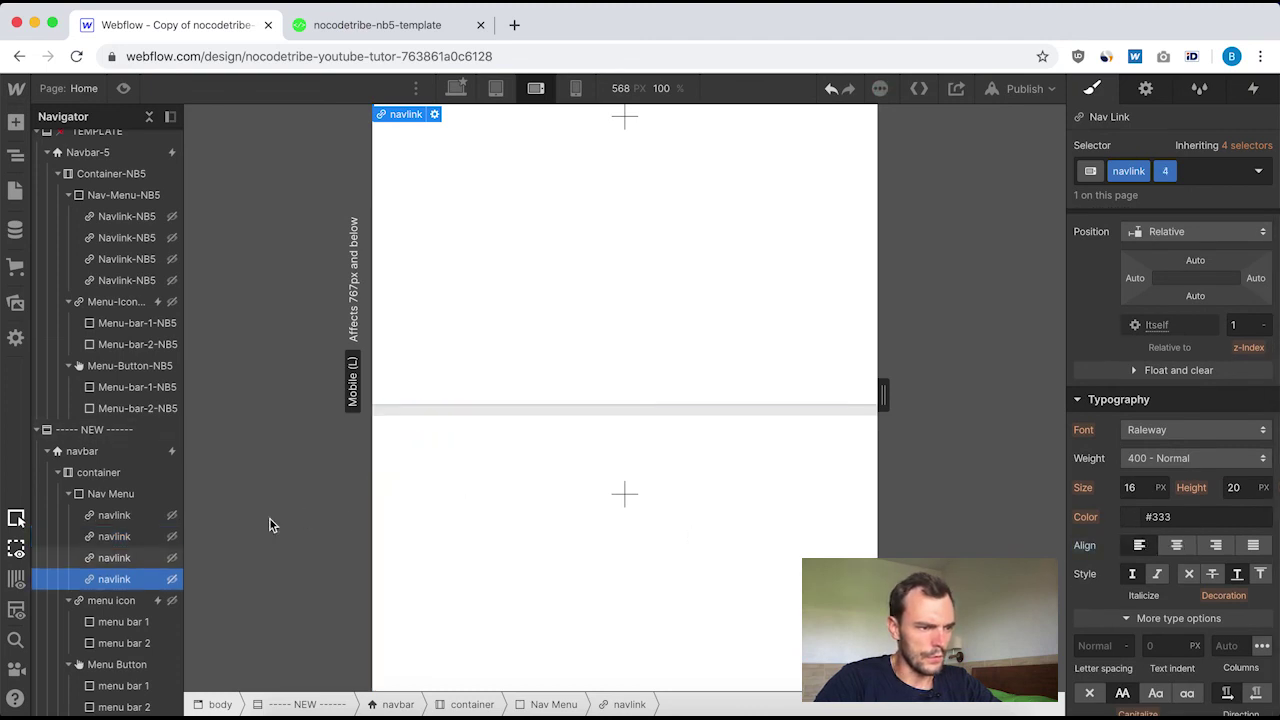
pyautogui.click(114, 557)
pyautogui.click(1173, 545)
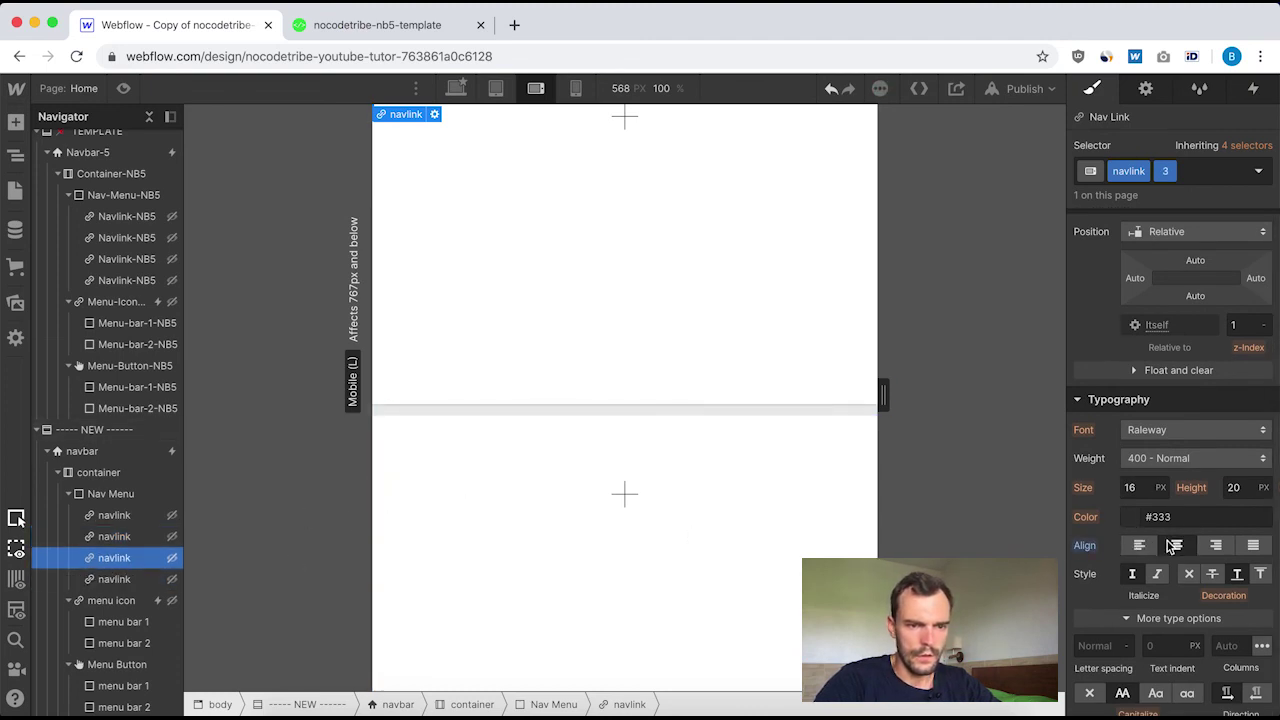
pyautogui.click(112, 579)
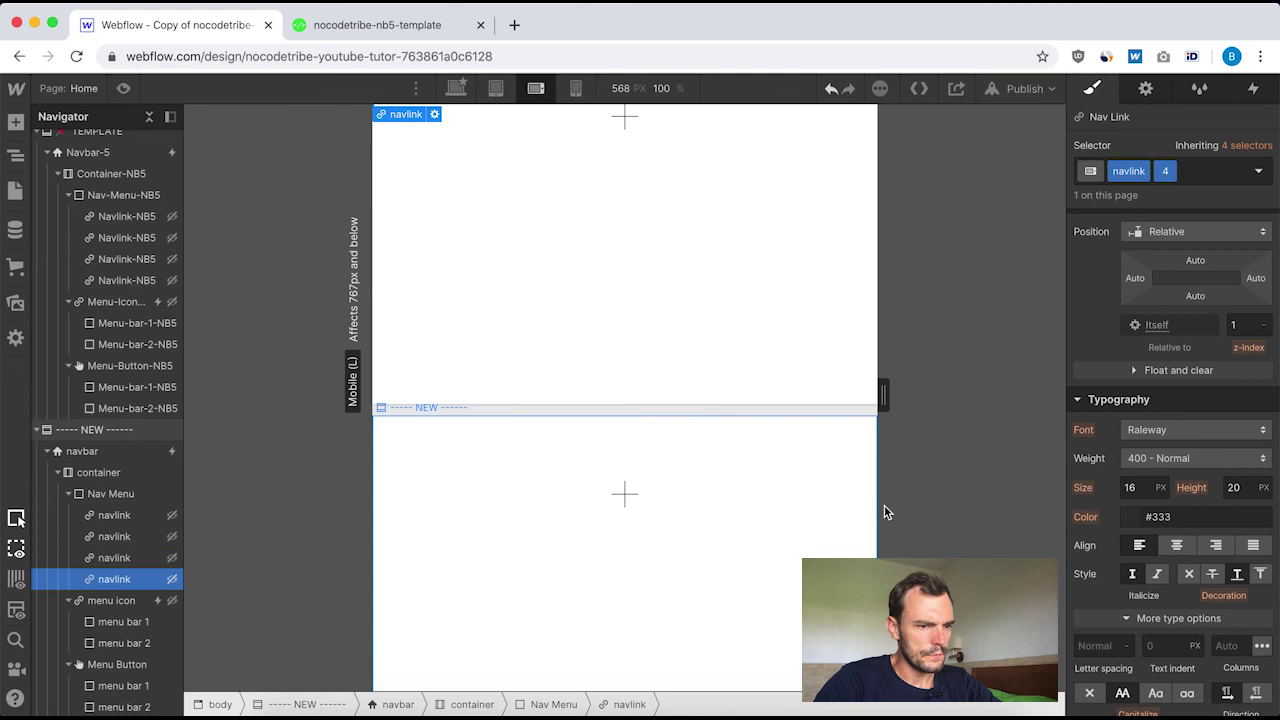
pyautogui.click(1177, 548)
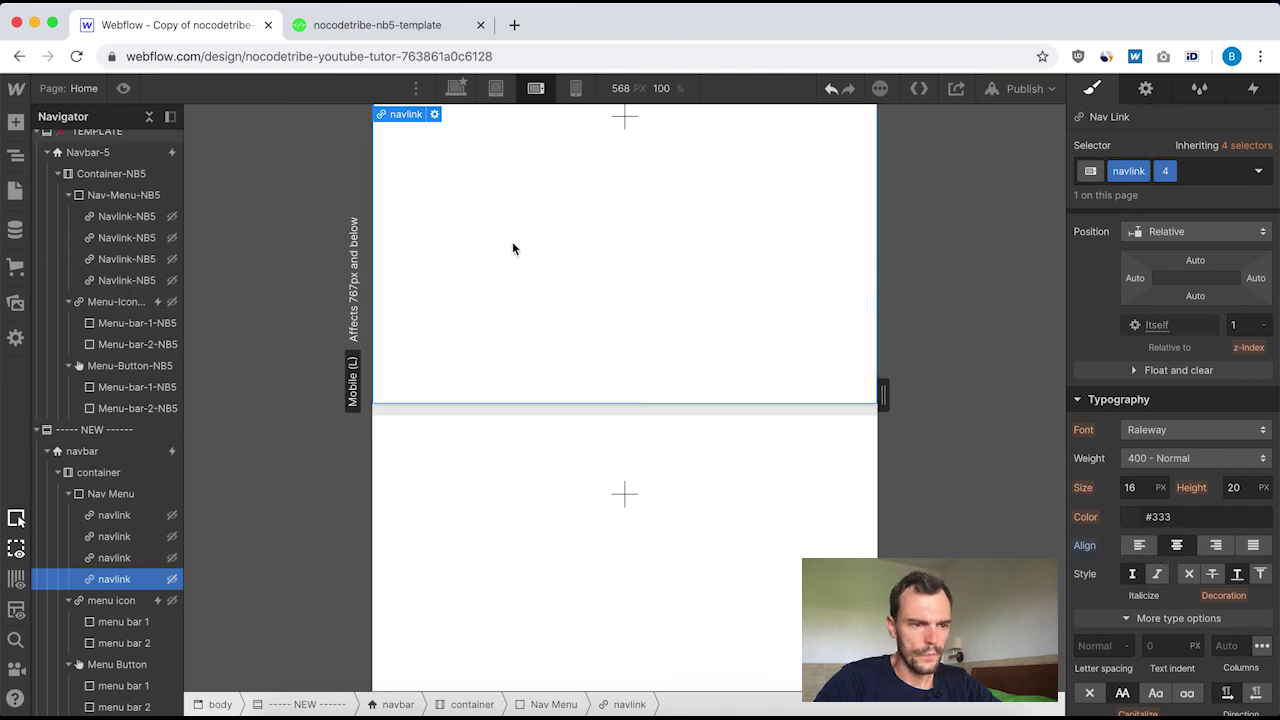
pyautogui.click(123, 88)
pyautogui.click(640, 511)
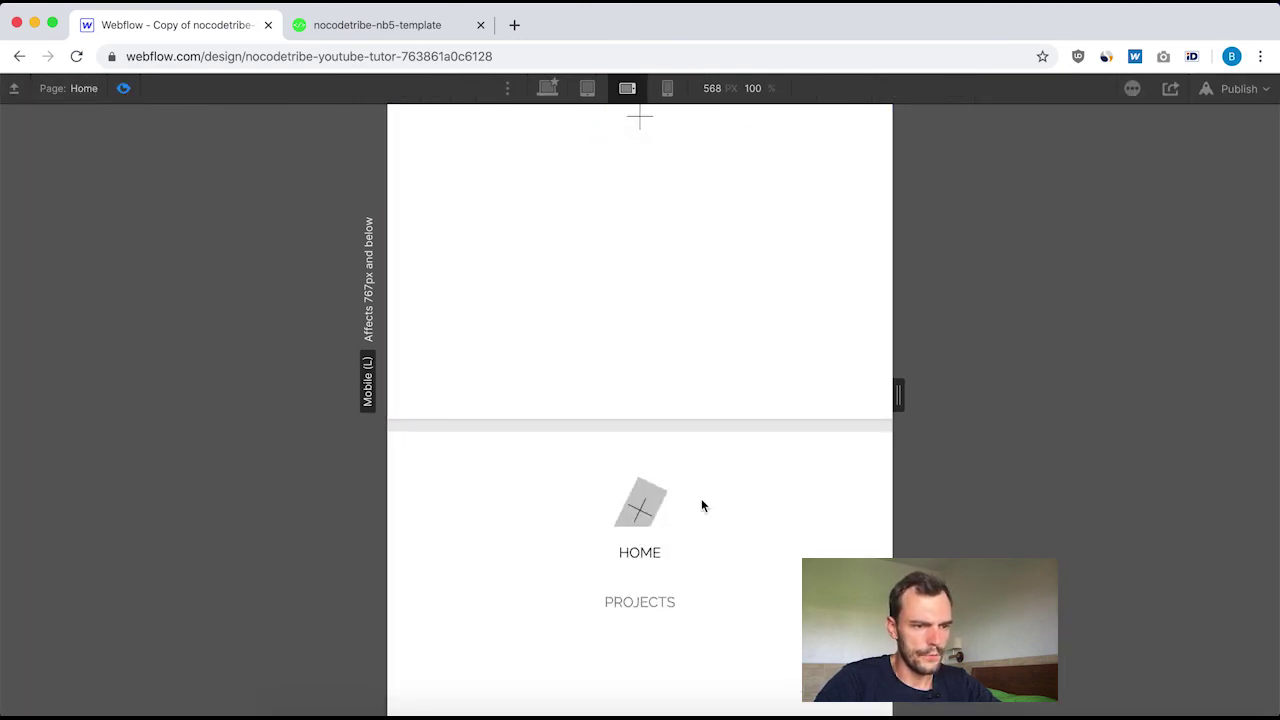
pyautogui.scroll(-3, 700, 505)
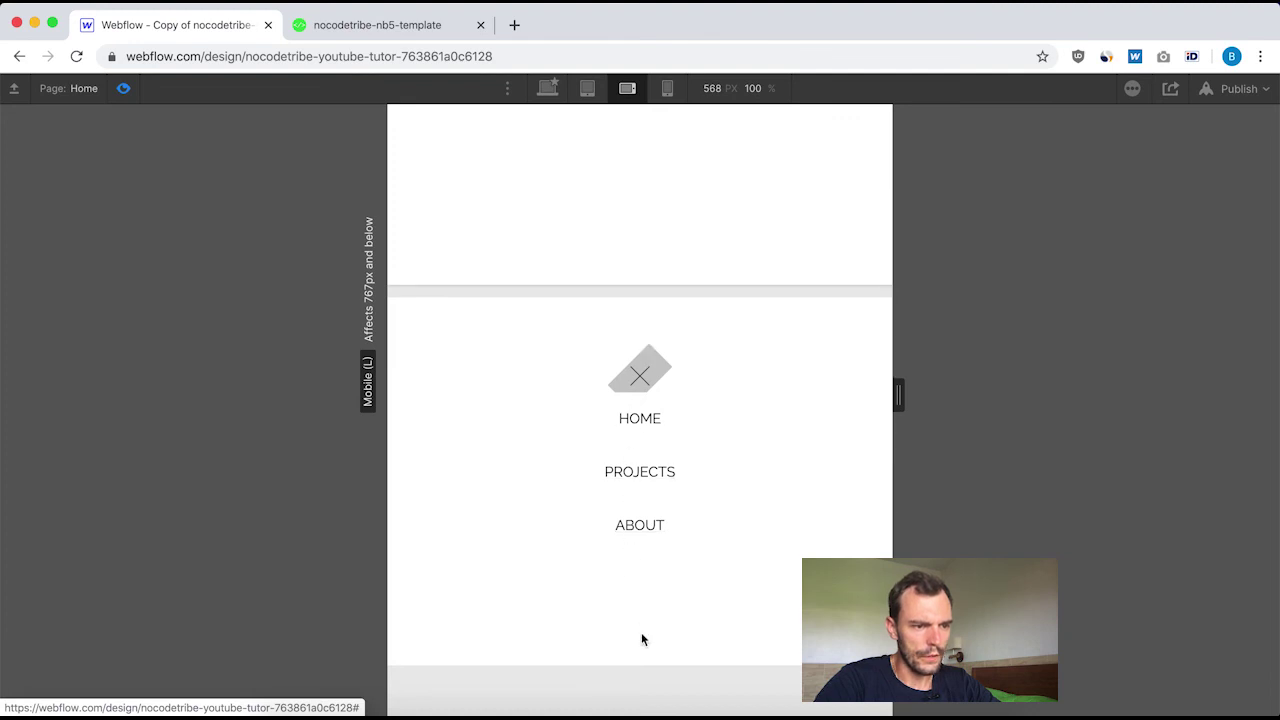
pyautogui.scroll(3, 643, 478)
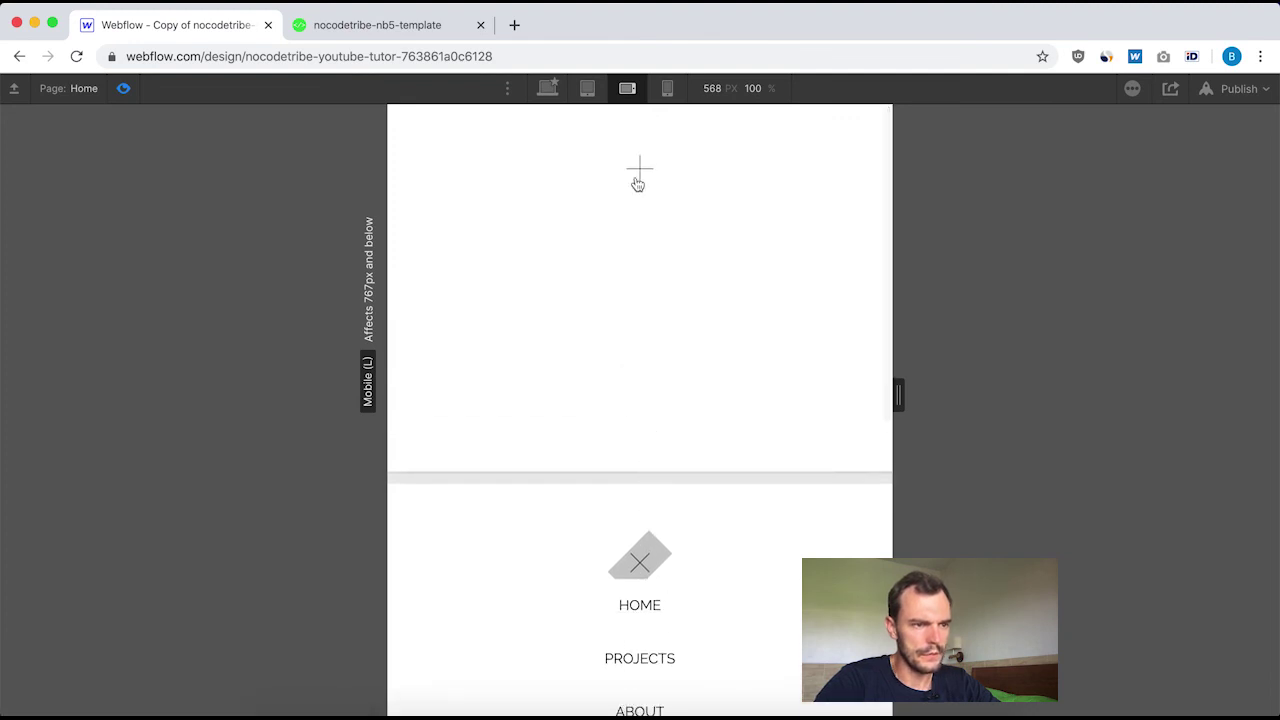
pyautogui.scroll(-2, 655, 580)
pyautogui.click(643, 490)
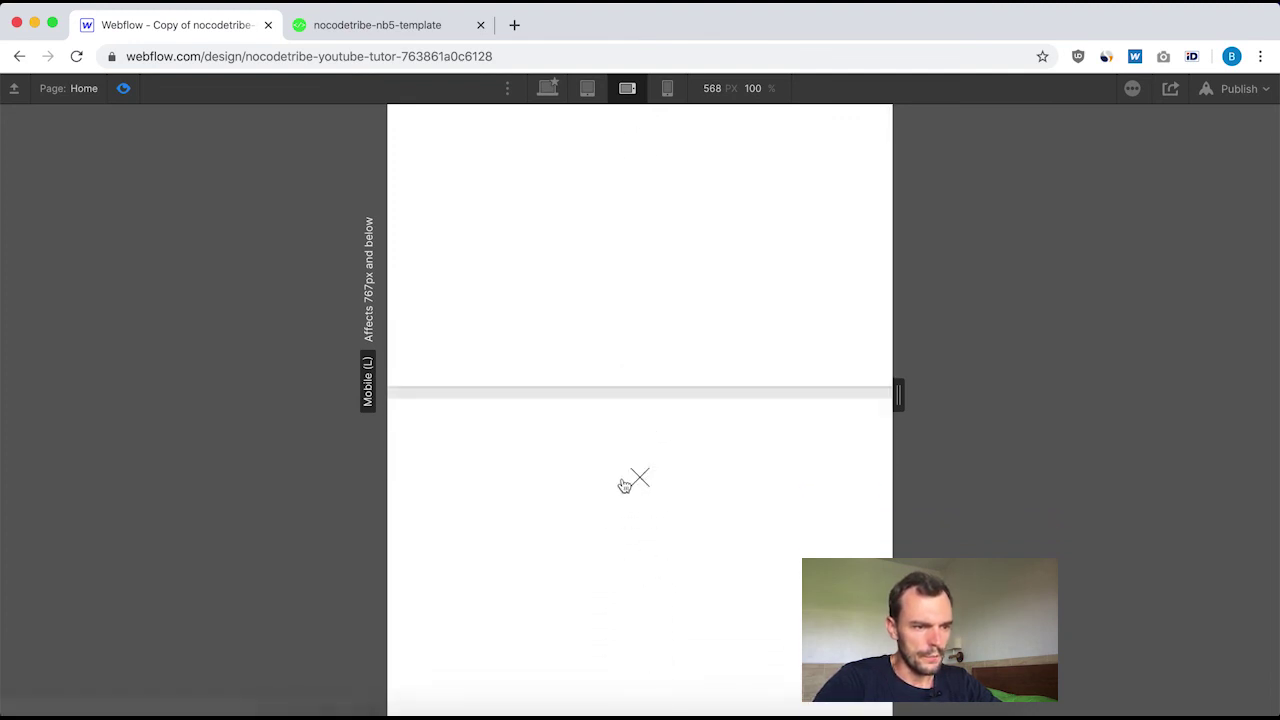
pyautogui.click(645, 478)
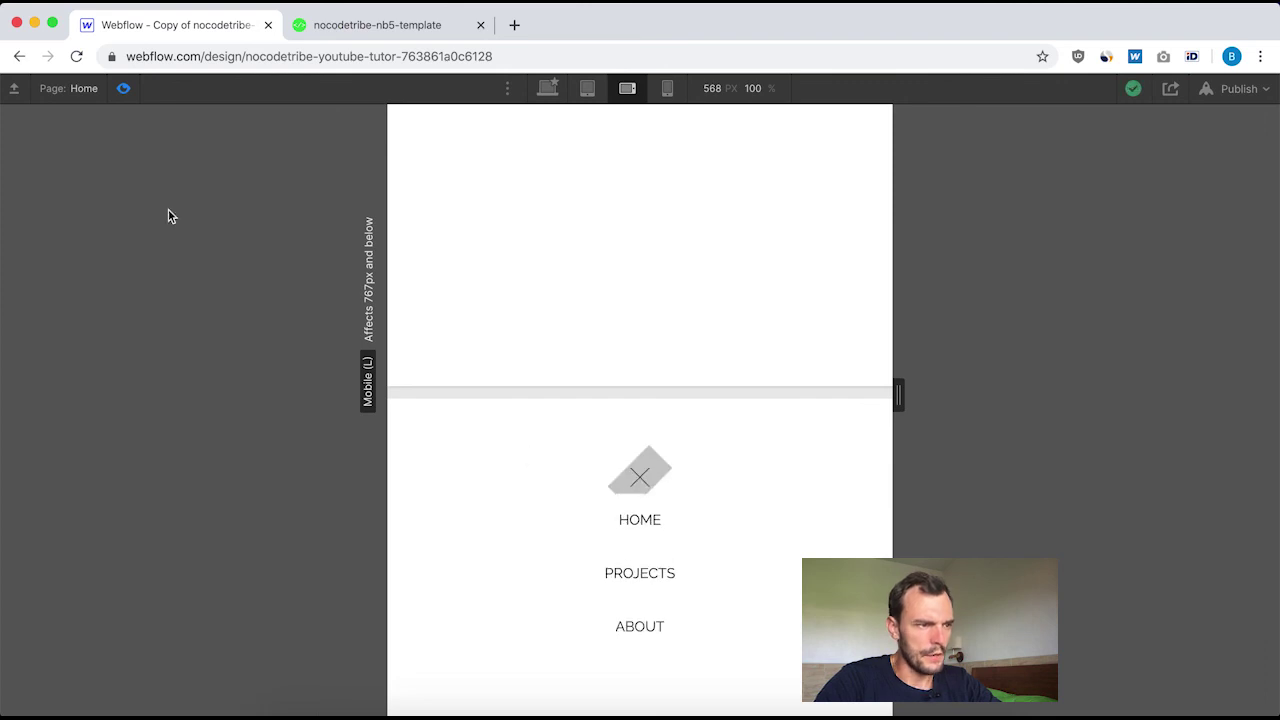
pyautogui.click(121, 89)
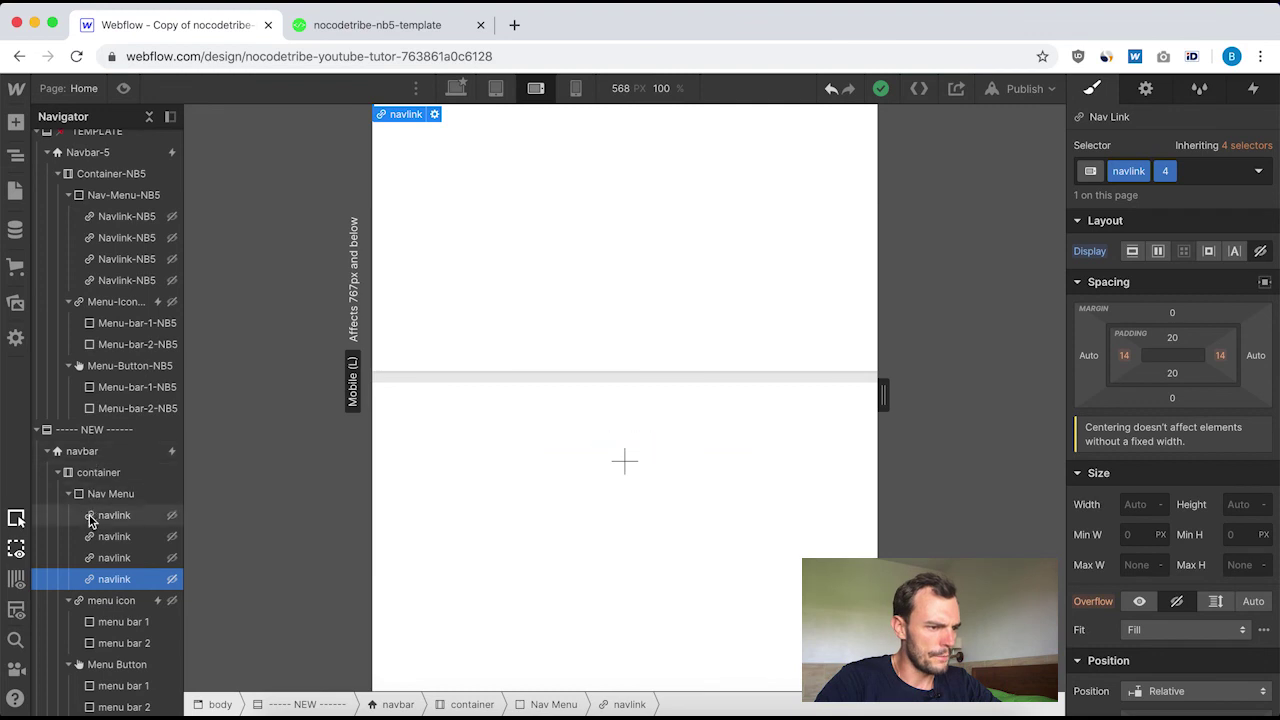
# Show the Menu Button's navbar settings and keep the mobile menu open.
pyautogui.click(98, 668)
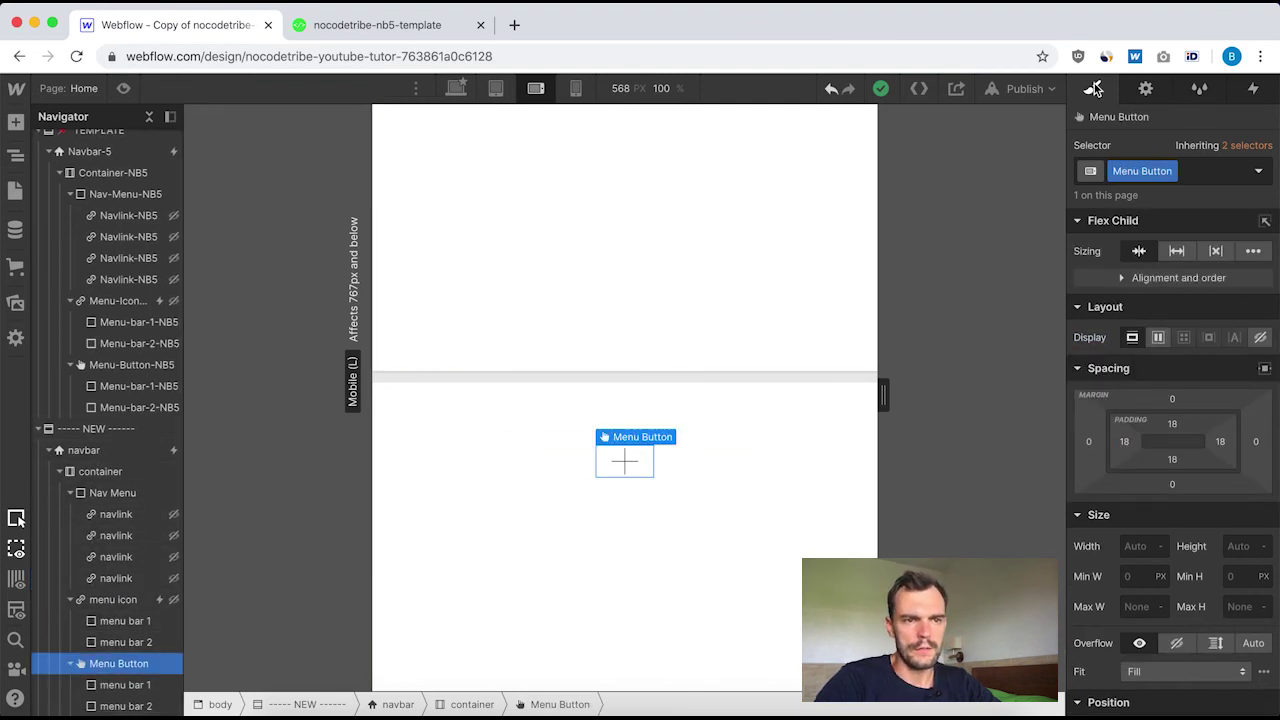
pyautogui.click(1147, 89)
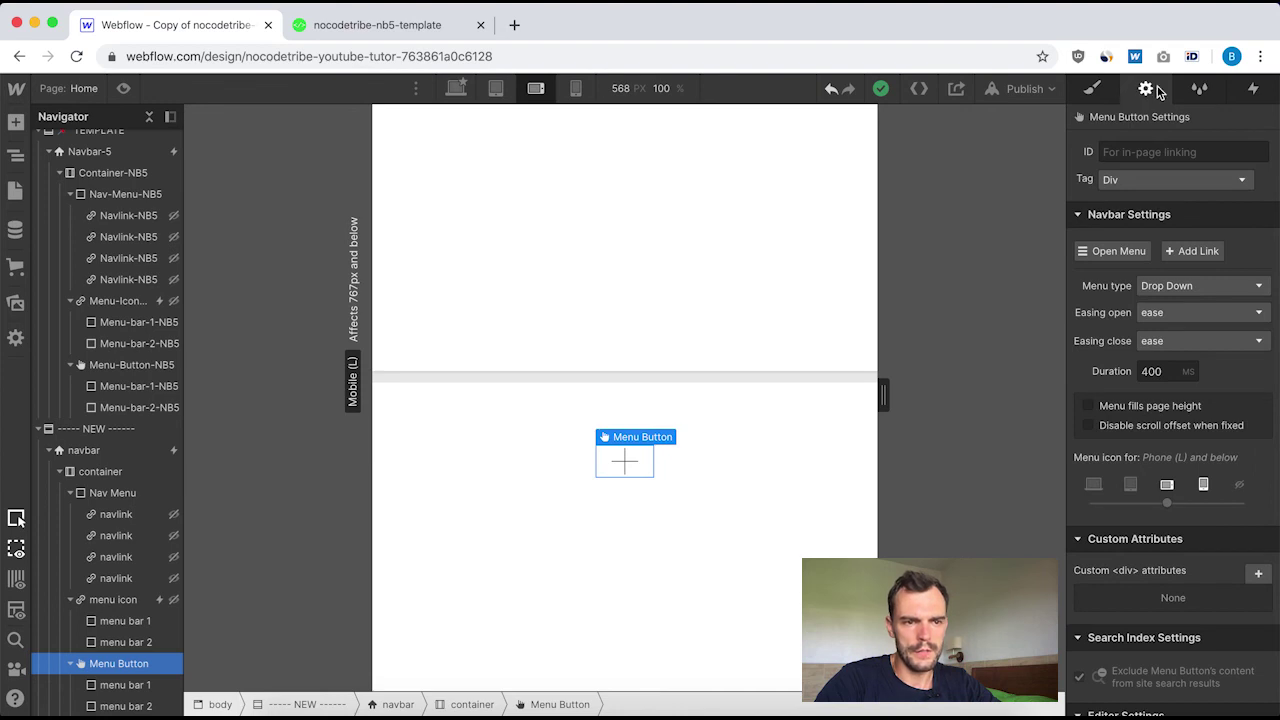
pyautogui.click(1114, 254)
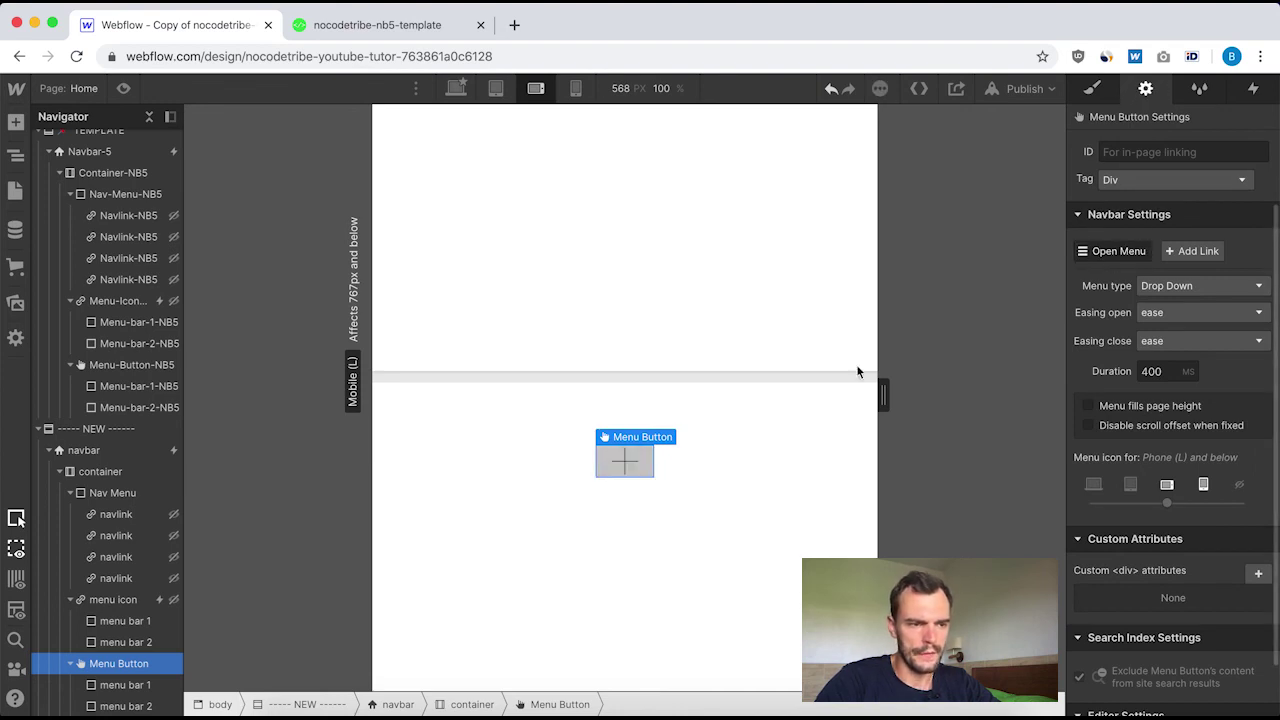
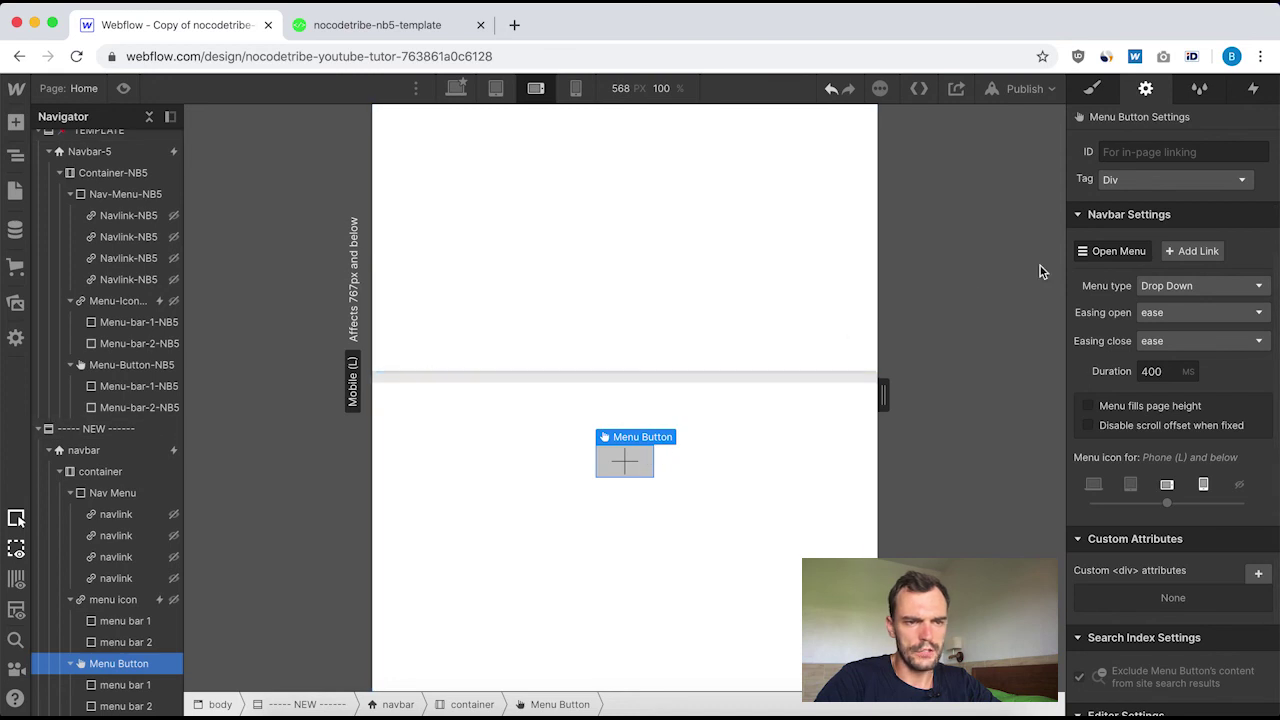
# Set the Menu Button's Open combo class background colour to transparent.
pyautogui.click(1091, 90)
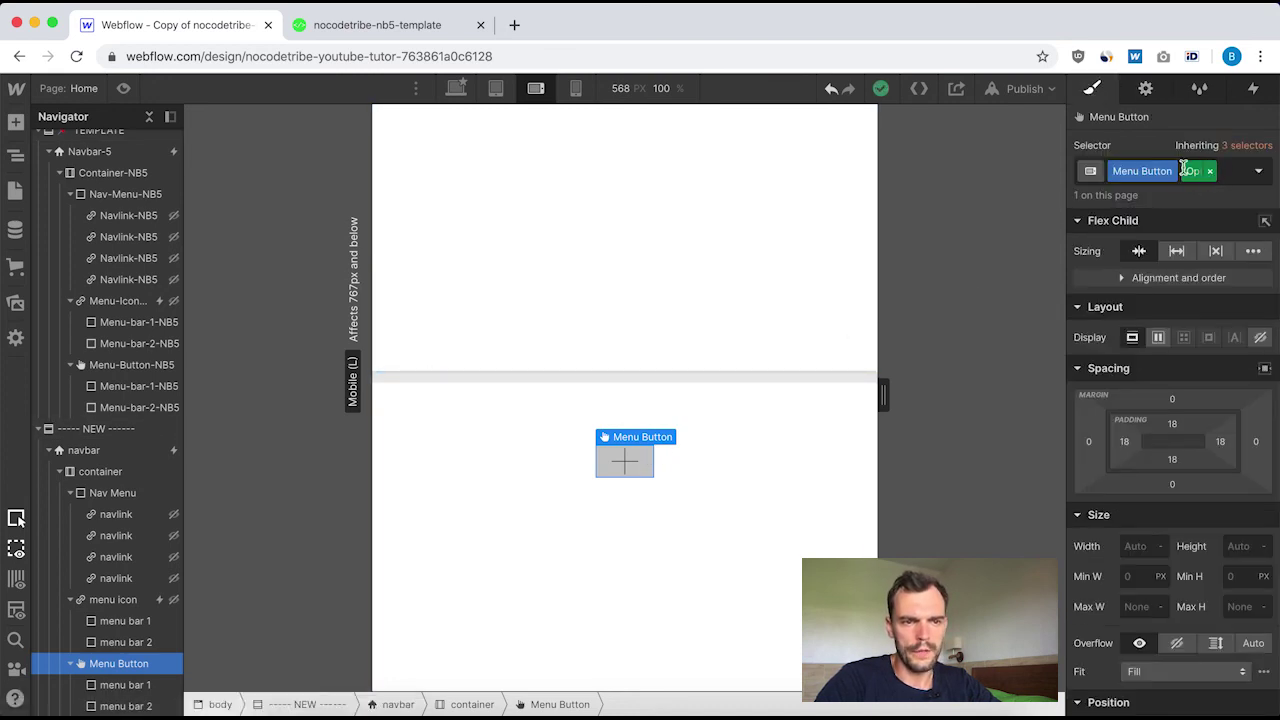
pyautogui.scroll(-10, 1200, 414)
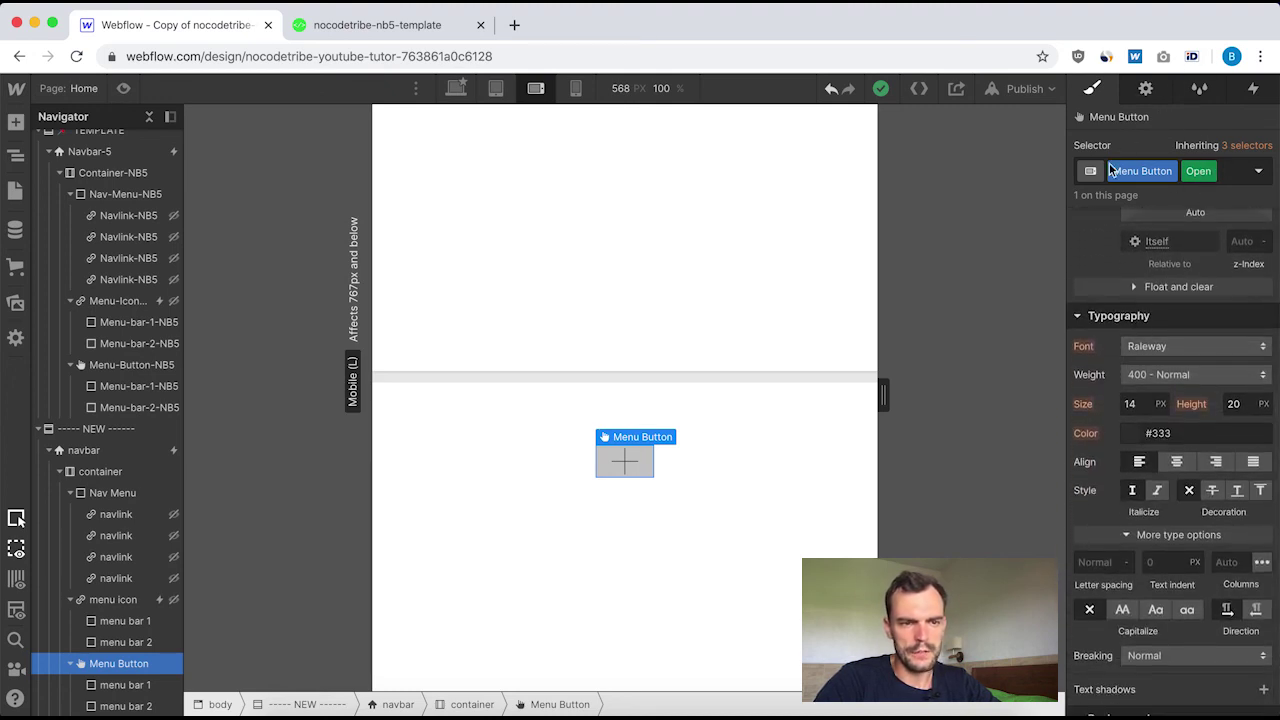
pyautogui.scroll(-5, 1200, 520)
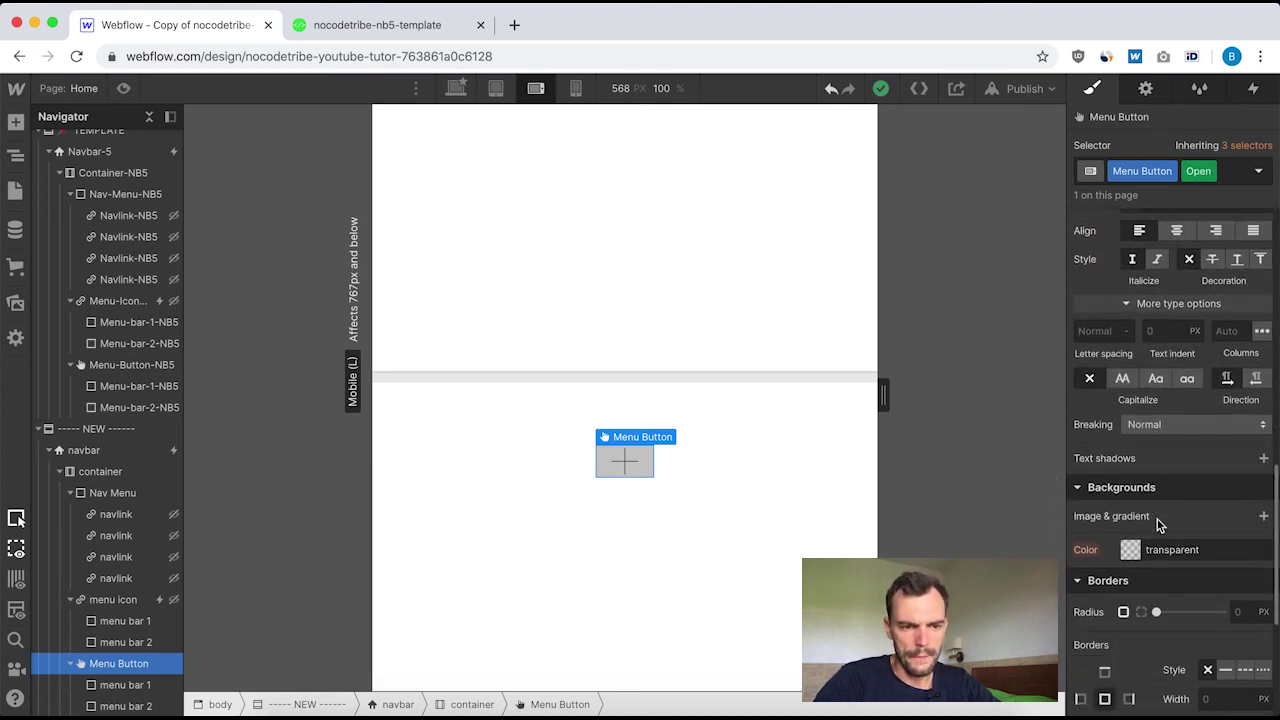
pyautogui.click(1130, 551)
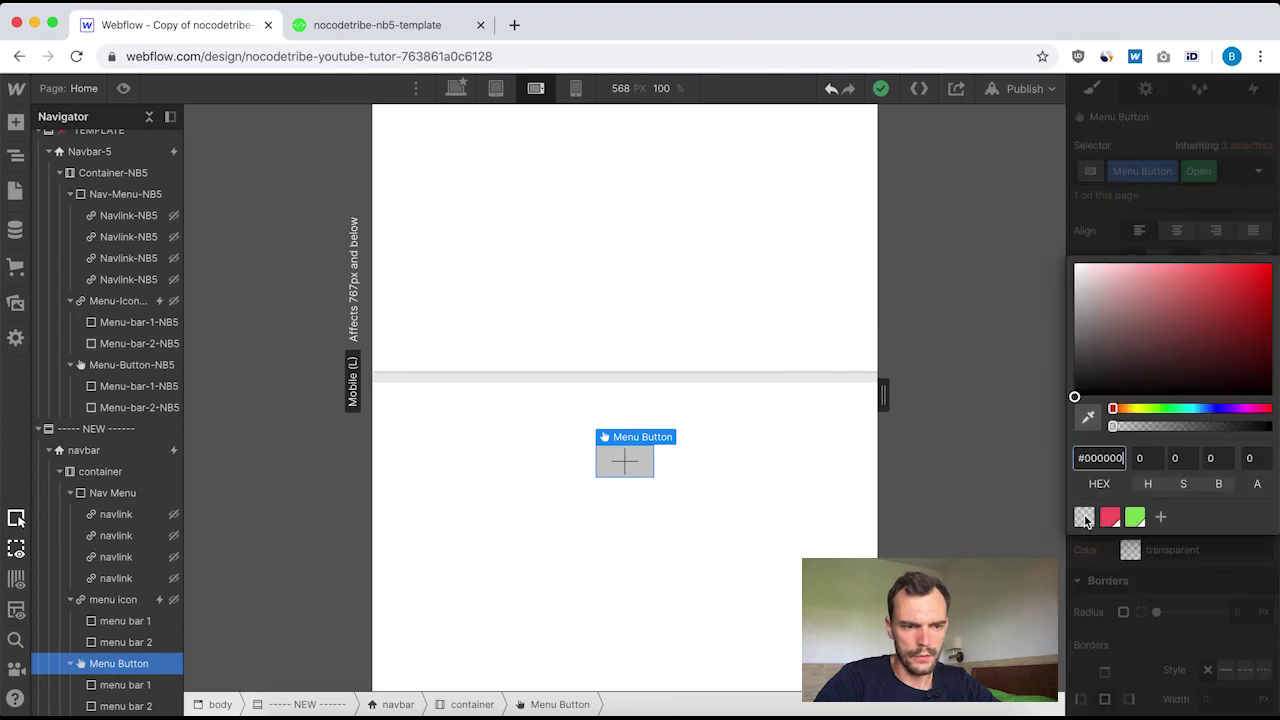
pyautogui.click(1086, 519)
pyautogui.click(1164, 564)
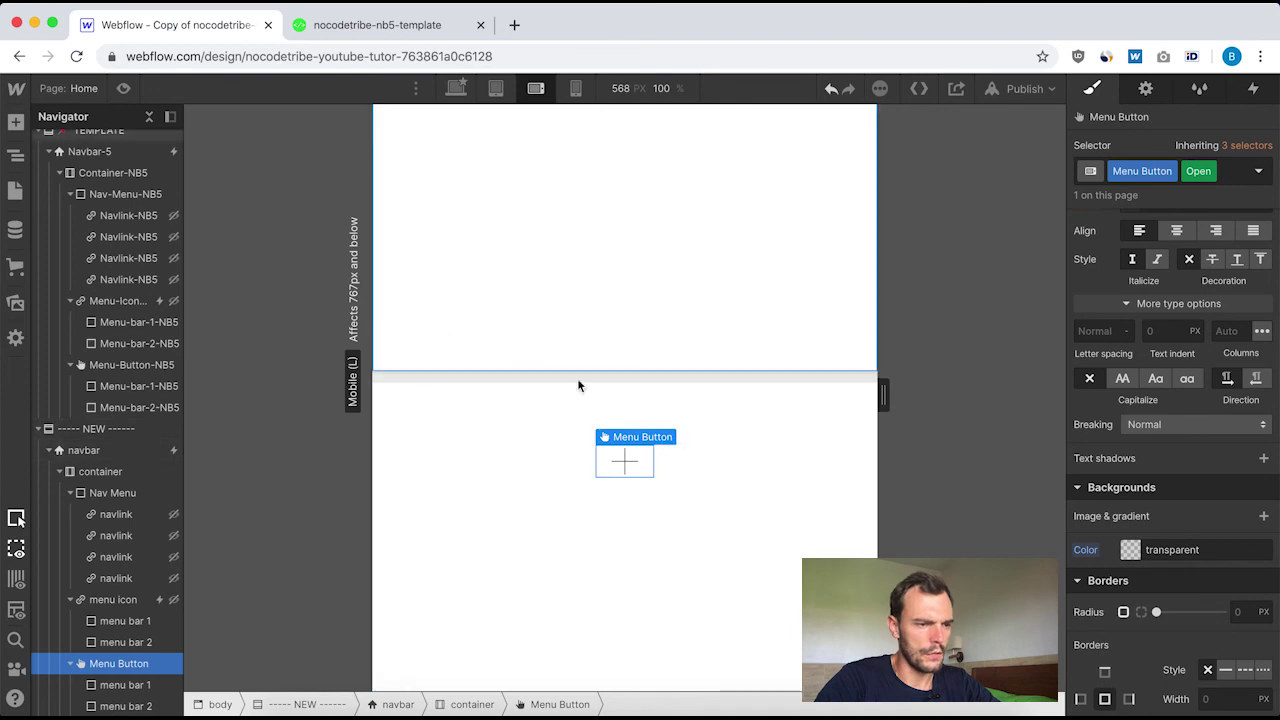
pyautogui.scroll(2, 690, 396)
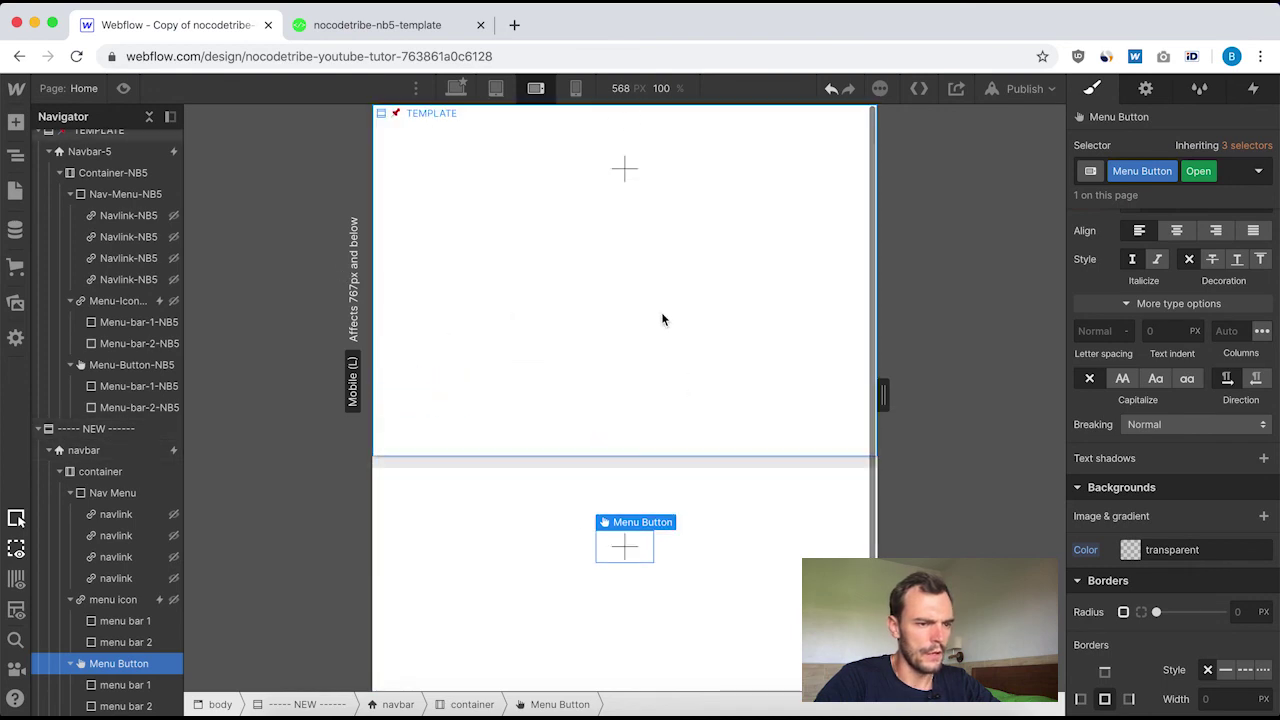
pyautogui.click(124, 90)
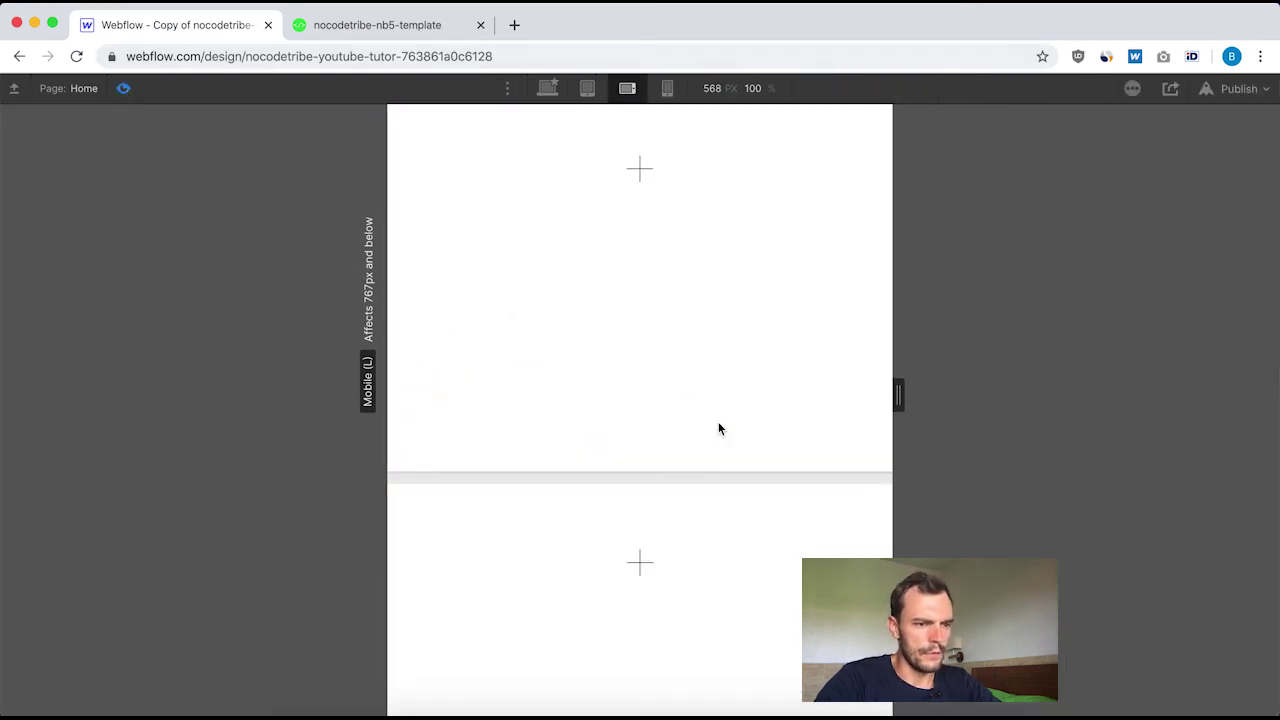
pyautogui.click(633, 565)
pyautogui.scroll(-3, 670, 520)
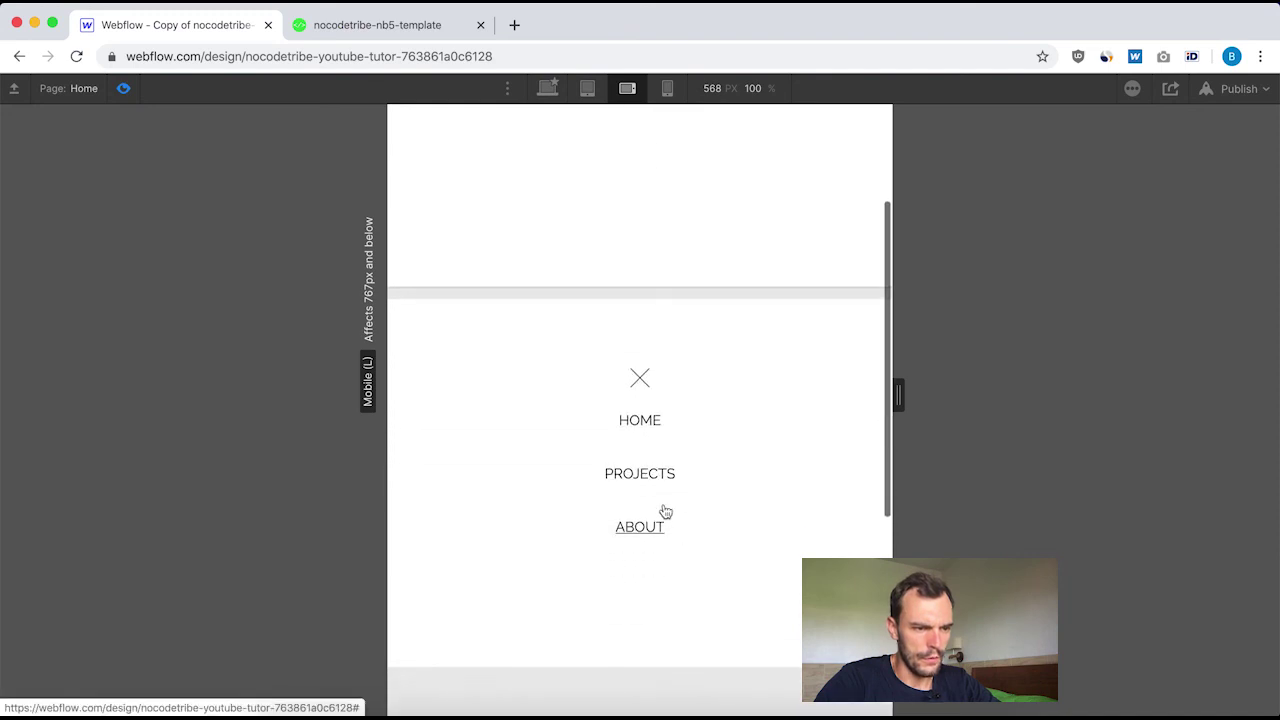
pyautogui.click(639, 373)
pyautogui.scroll(3, 669, 369)
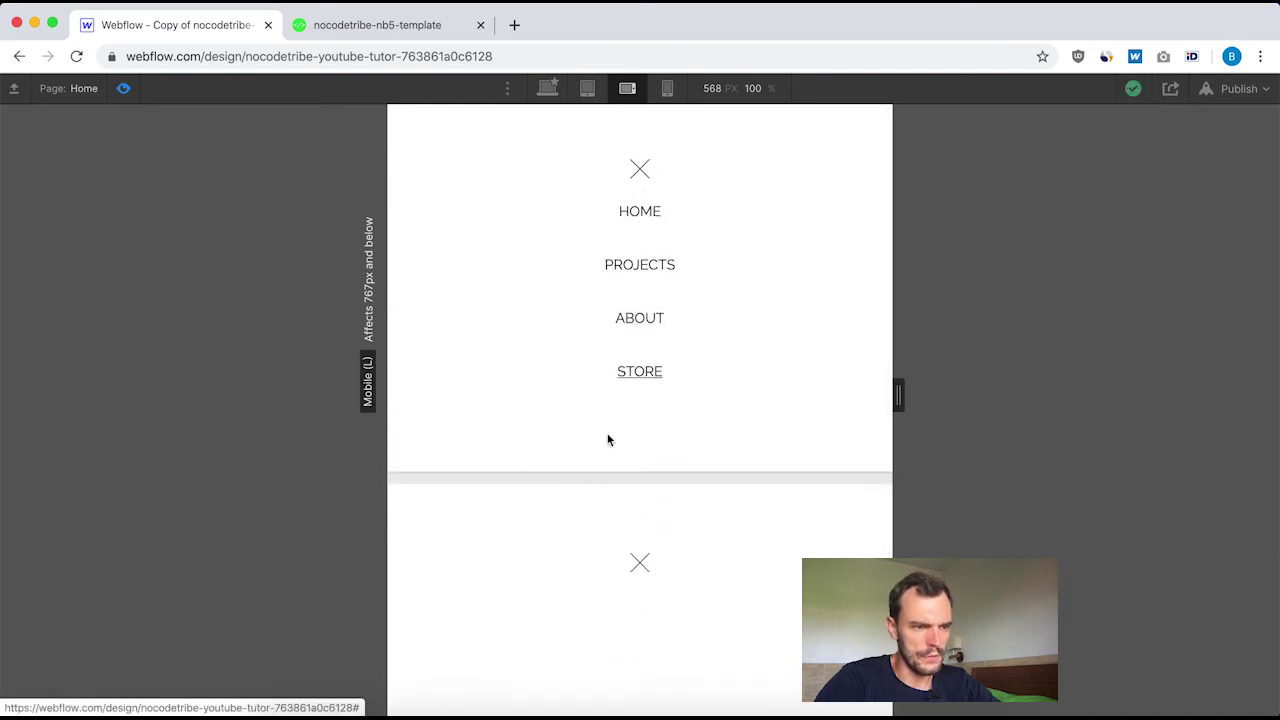
pyautogui.scroll(-3, 605, 470)
pyautogui.click(640, 380)
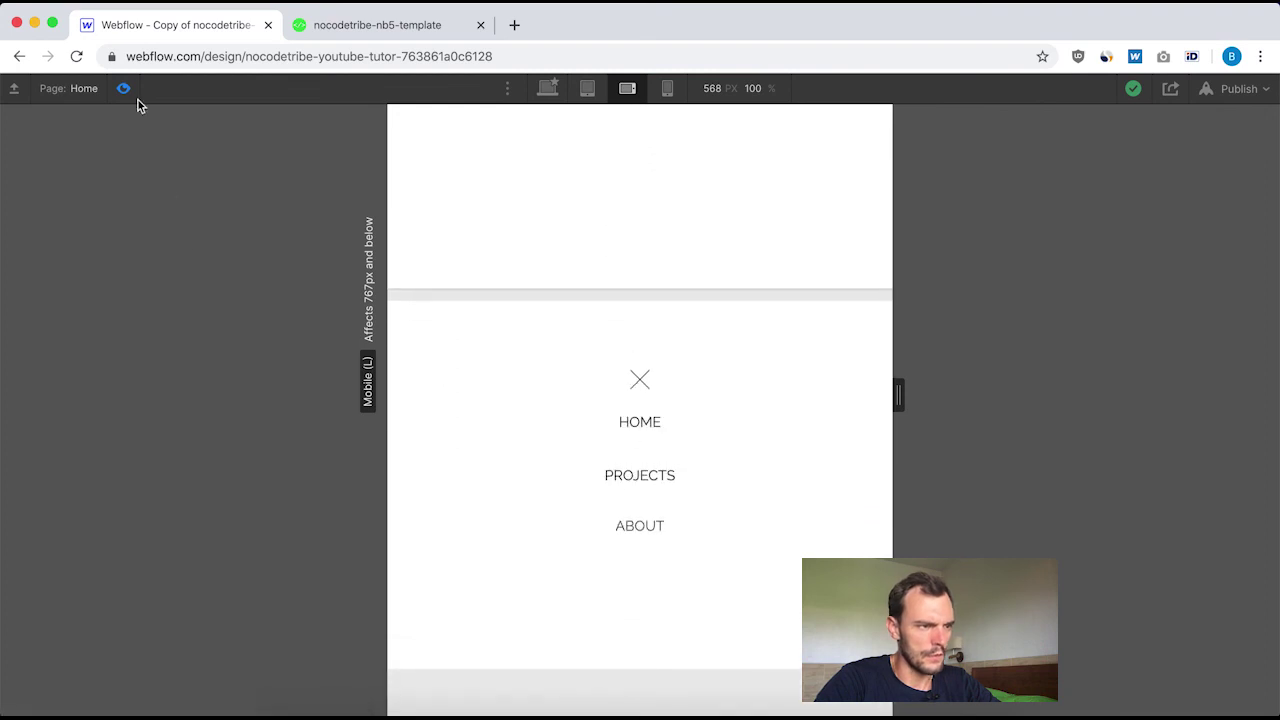
pyautogui.click(123, 88)
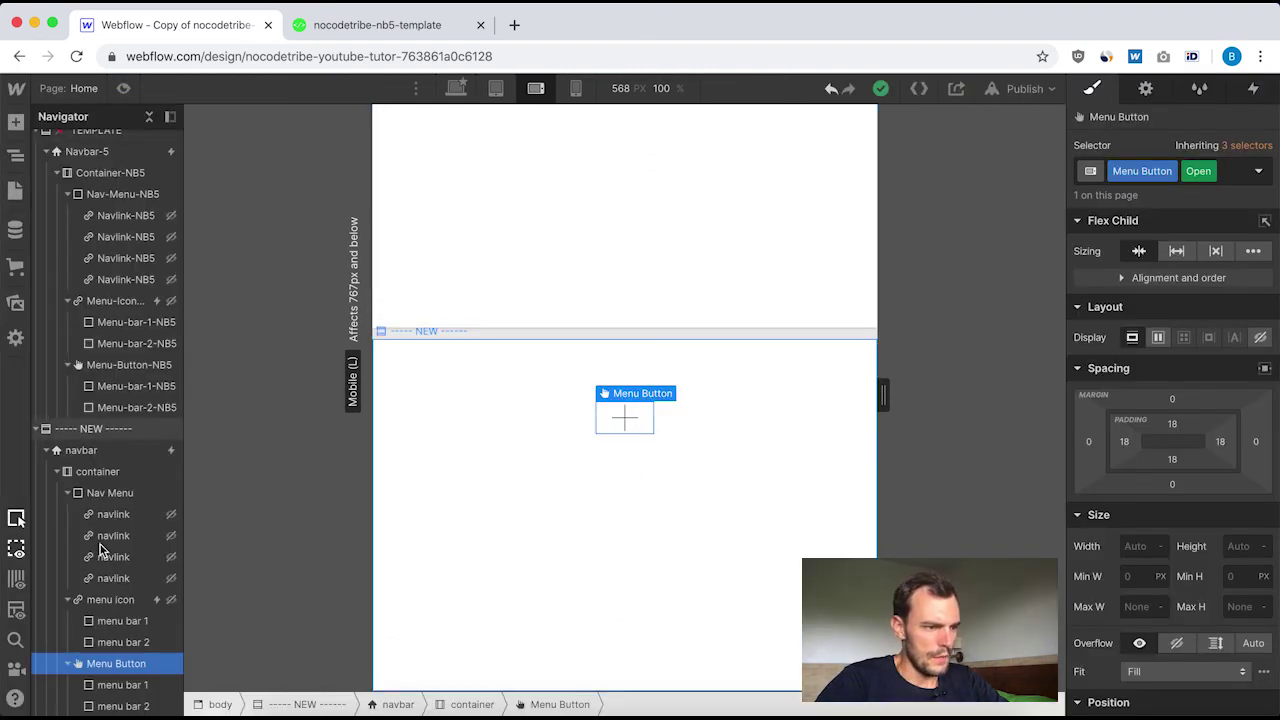
# Open the new navbar's 'menu opens' animation and review the last nav link's move action.
pyautogui.click(100, 453)
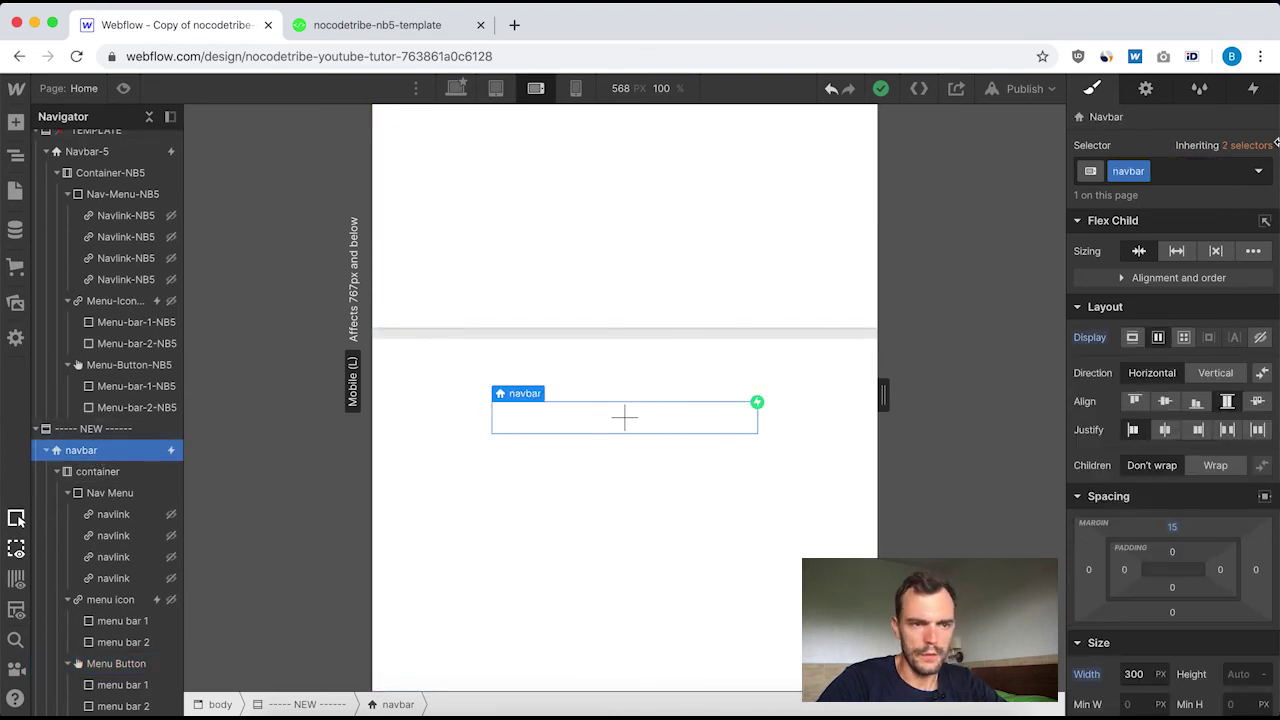
pyautogui.click(1252, 88)
pyautogui.click(1123, 185)
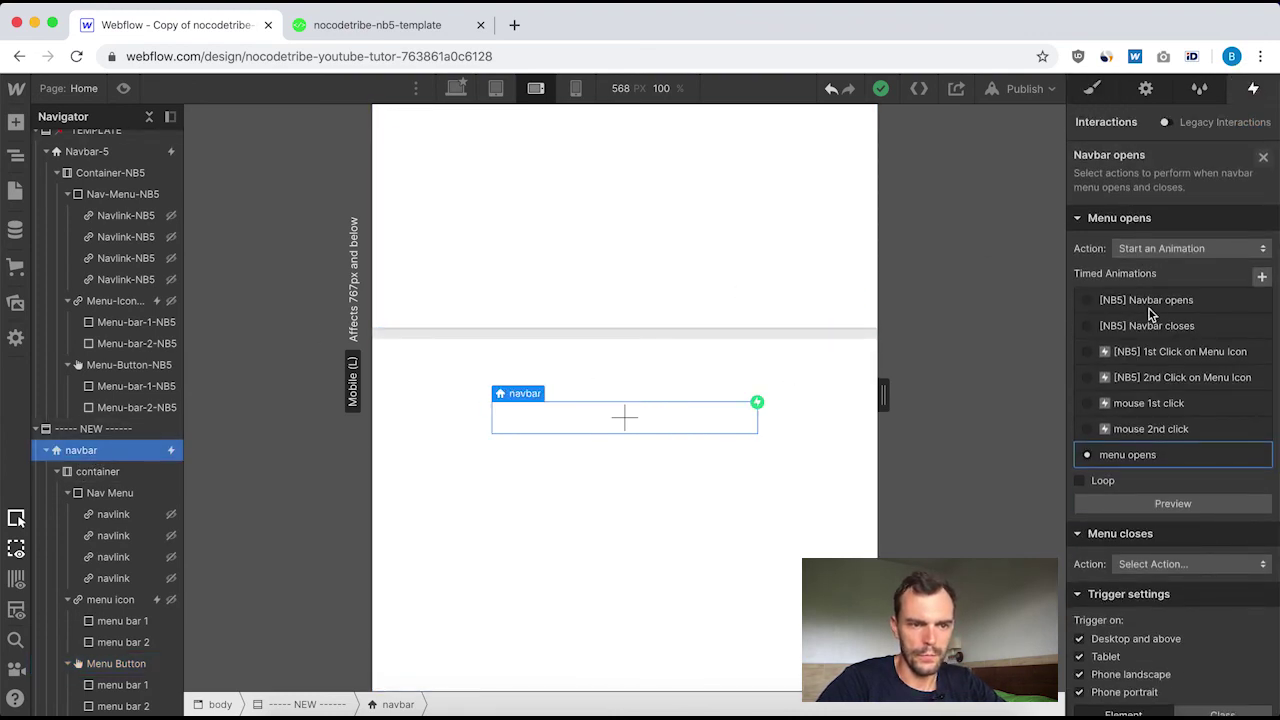
pyautogui.click(1128, 455)
pyautogui.scroll(-5, 1160, 390)
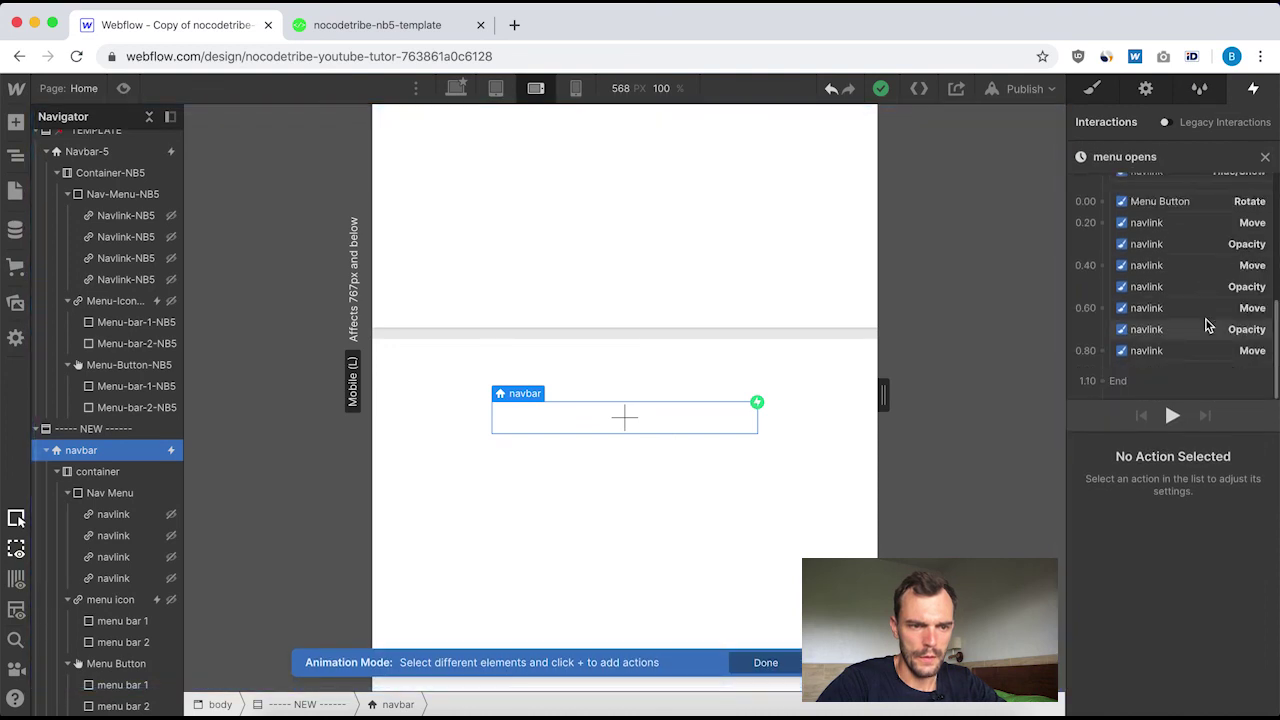
pyautogui.click(1174, 353)
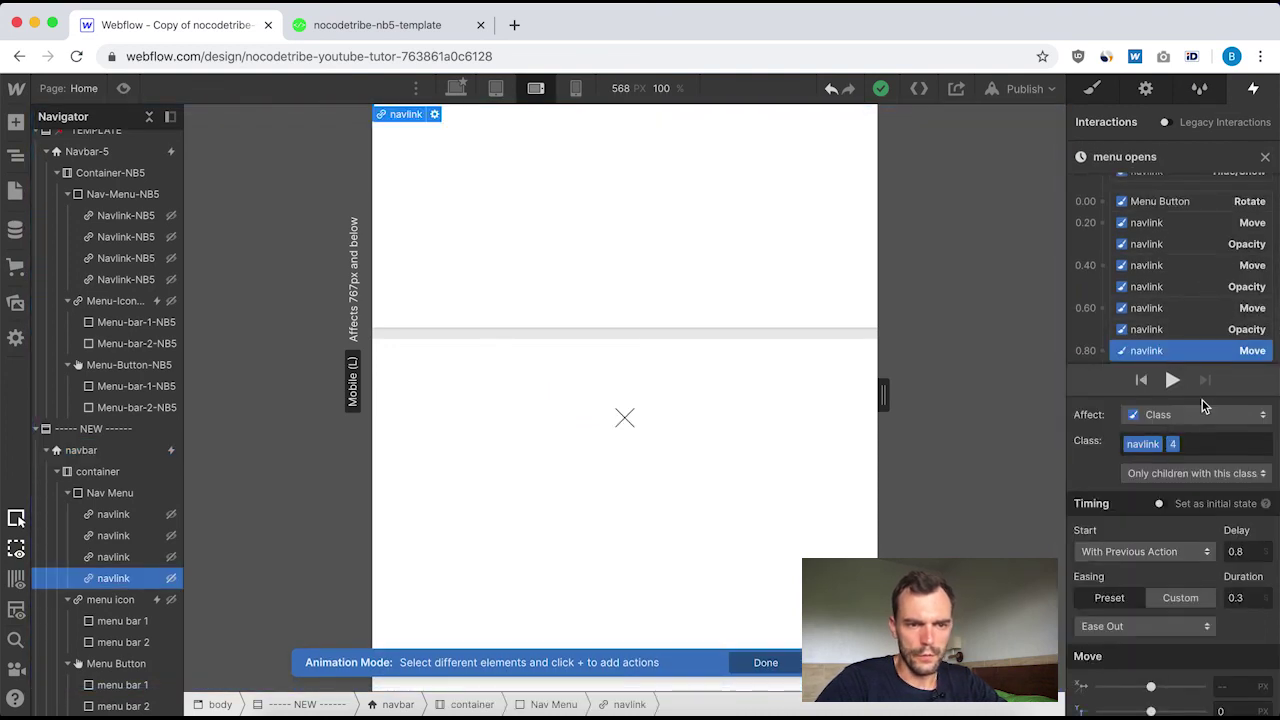
pyautogui.scroll(-2, 1210, 280)
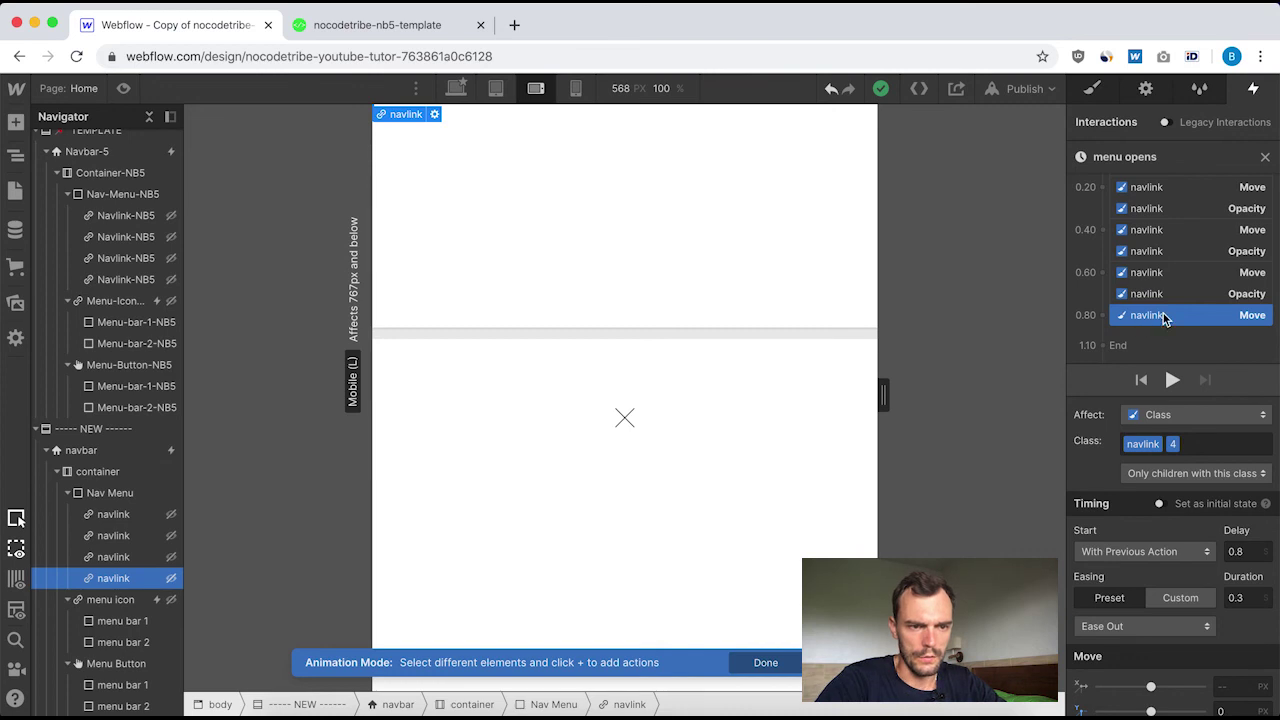
# Add an Opacity action at 0.80 s lasting 0.2 s, then close the editor and preview.
pyautogui.click(1104, 316)
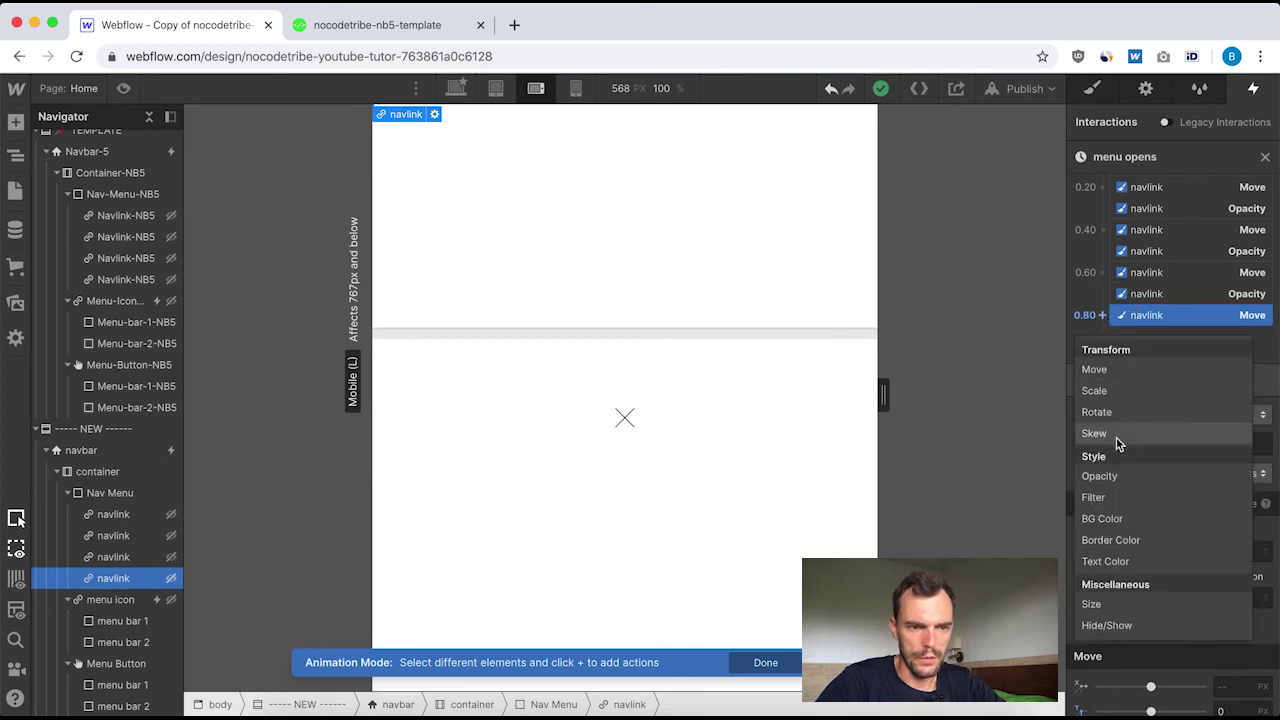
pyautogui.click(1112, 476)
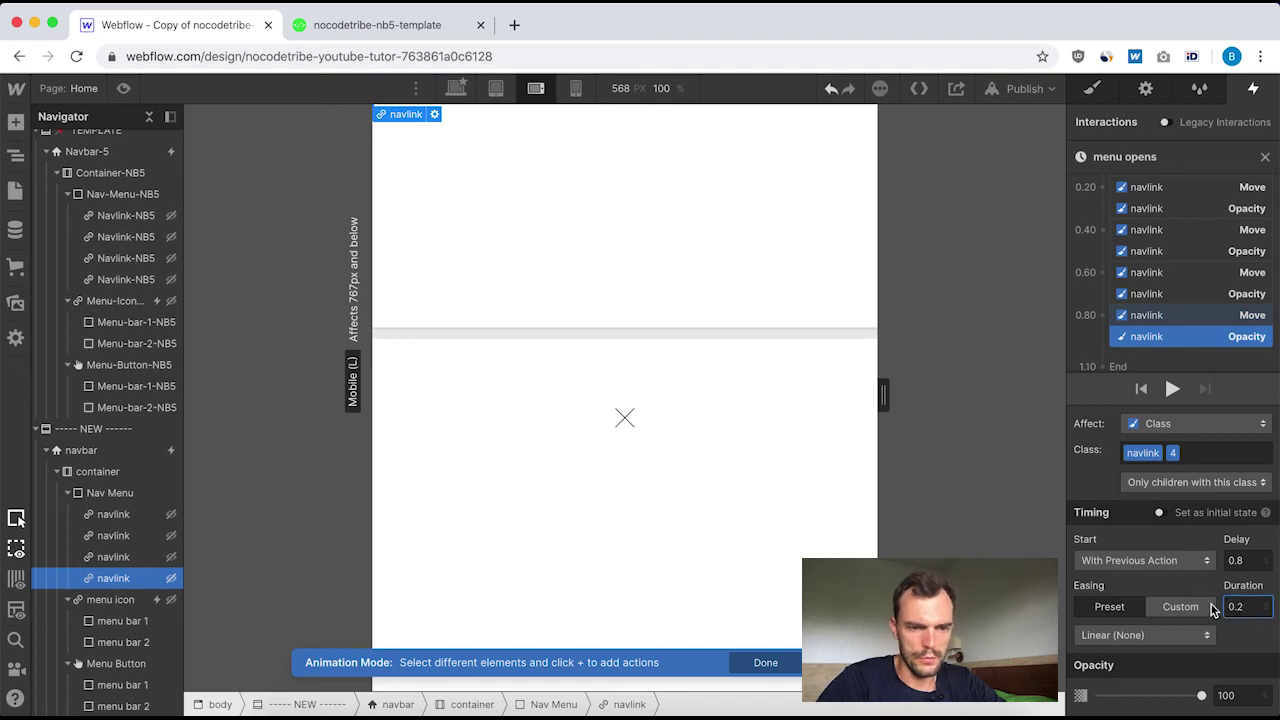
pyautogui.press('Return')
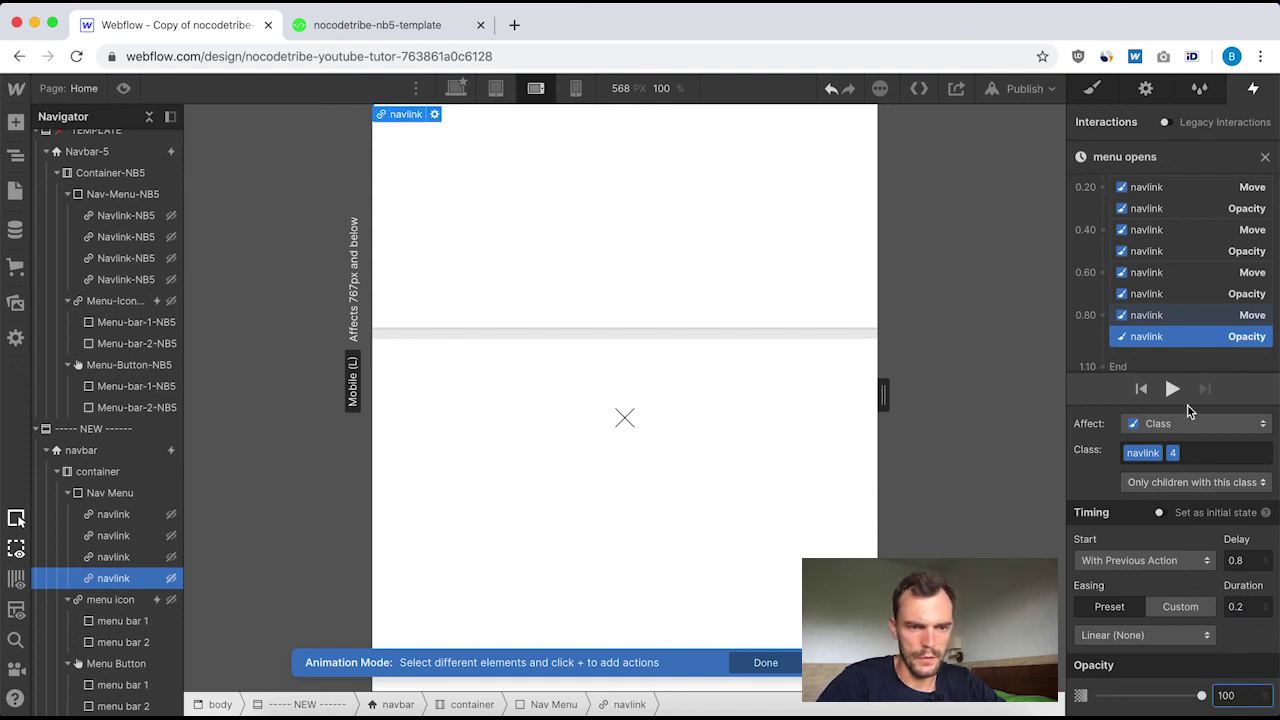
pyautogui.click(1199, 297)
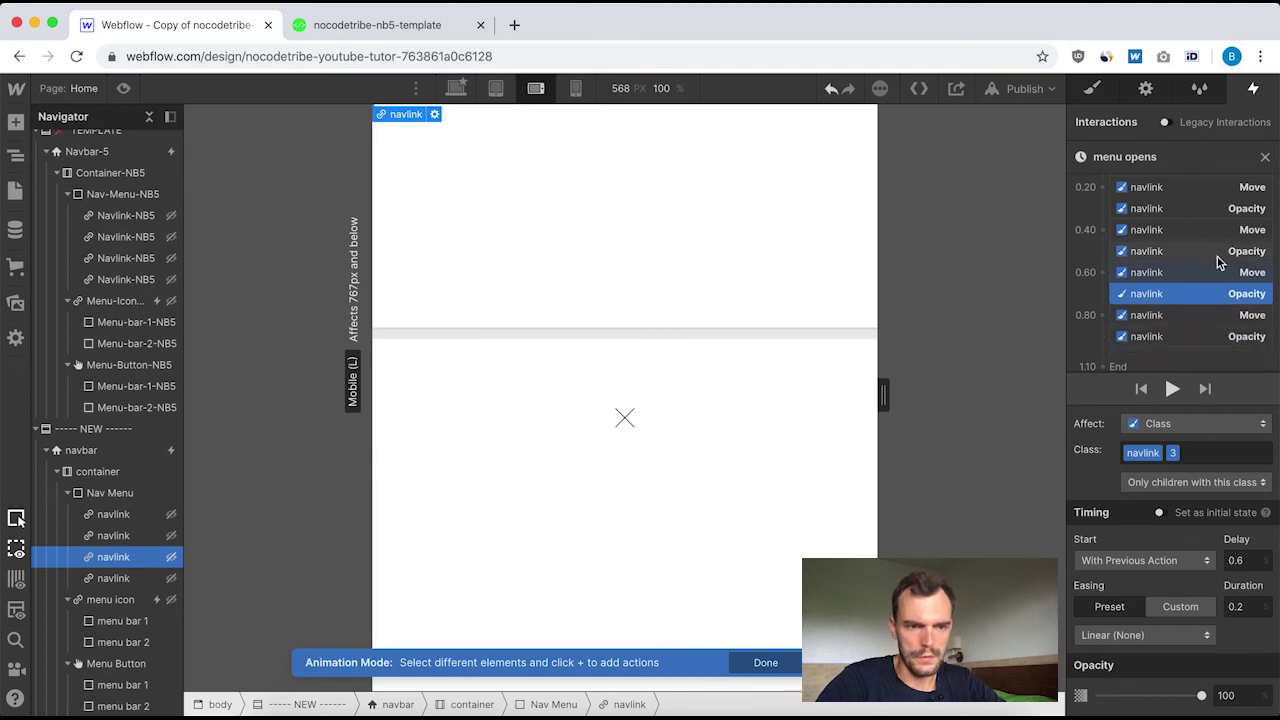
pyautogui.click(1189, 337)
pyautogui.click(1266, 160)
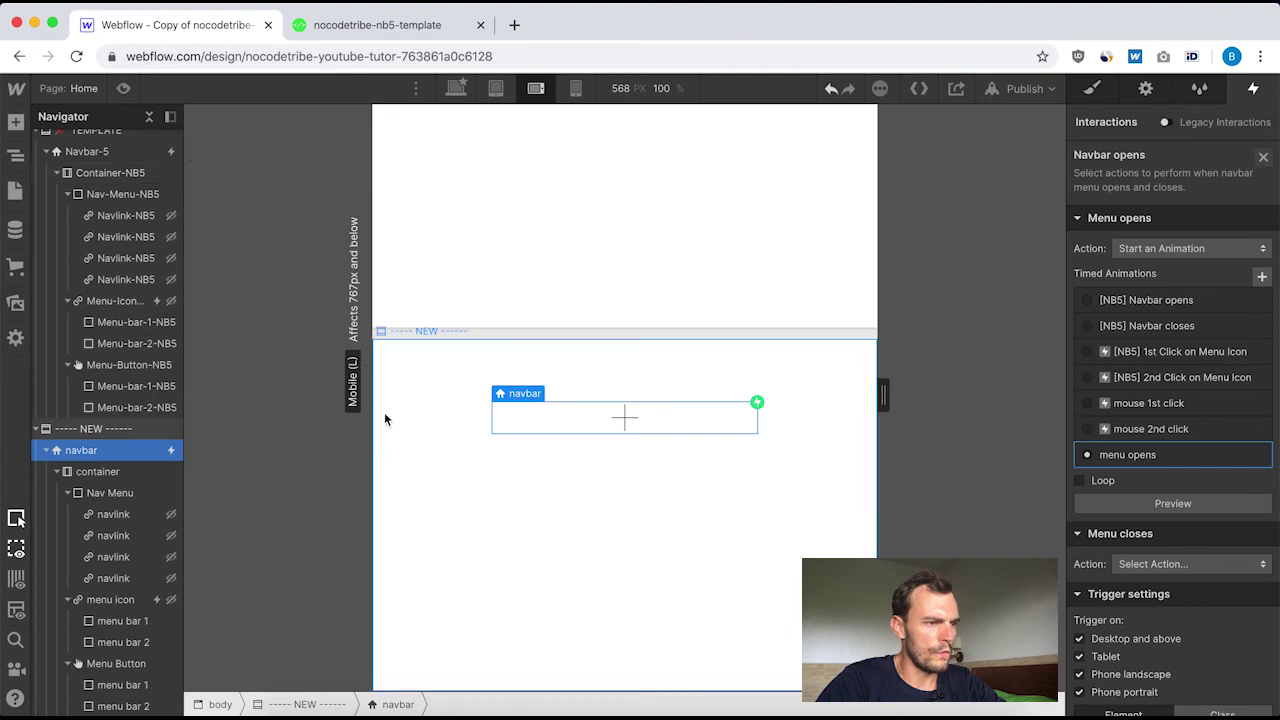
pyautogui.click(123, 88)
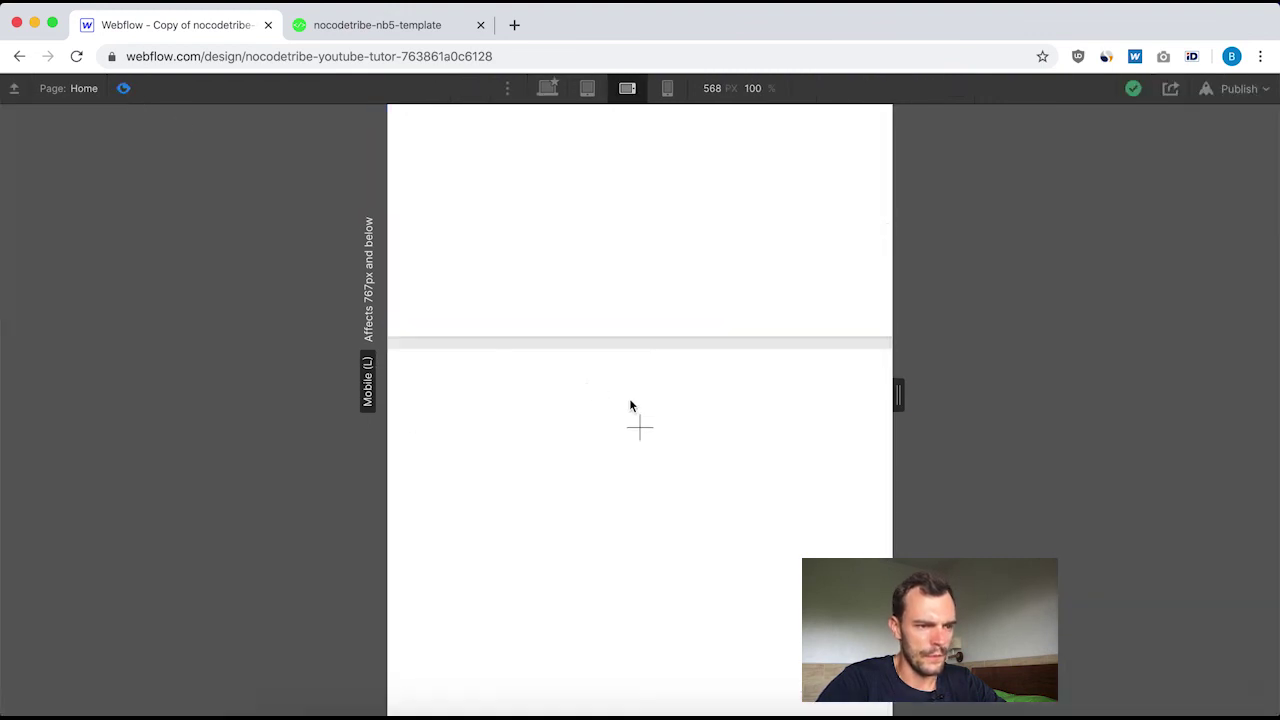
# Toggle the lower and top navbar menus open and closed in preview, then exit to the Designer.
pyautogui.click(640, 428)
pyautogui.scroll(-2, 716, 442)
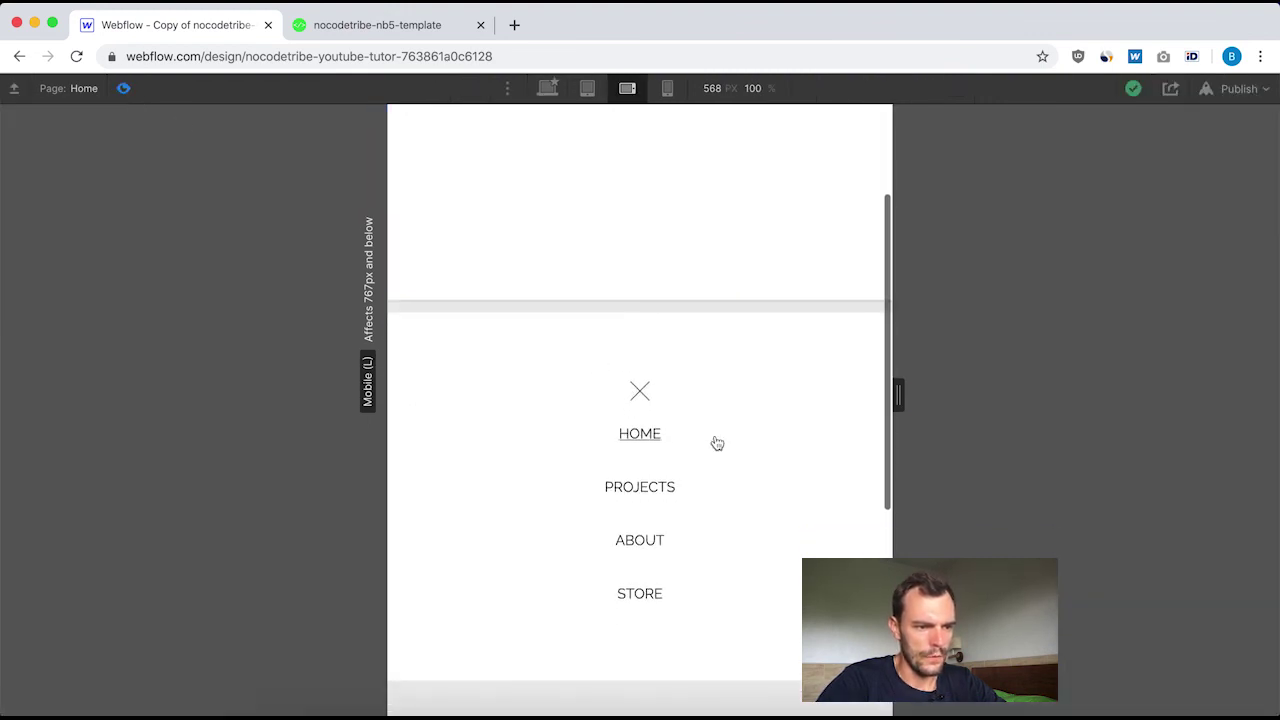
pyautogui.scroll(4, 654, 349)
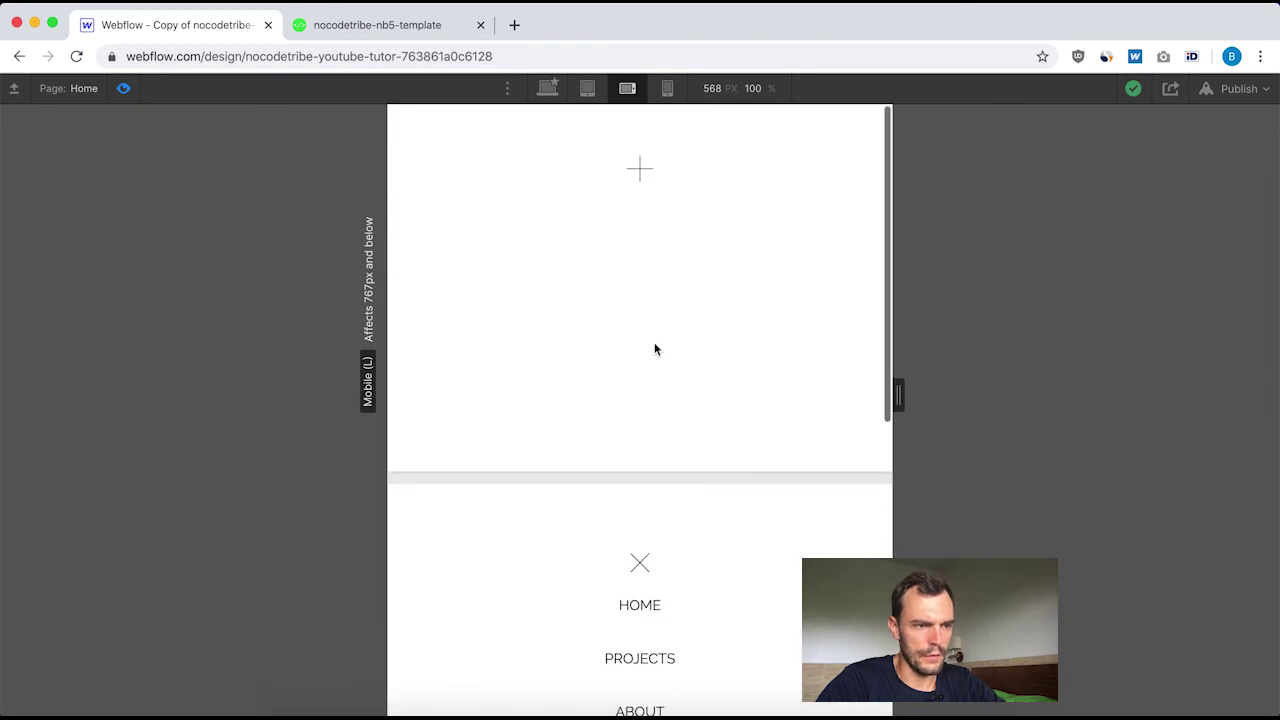
pyautogui.click(640, 175)
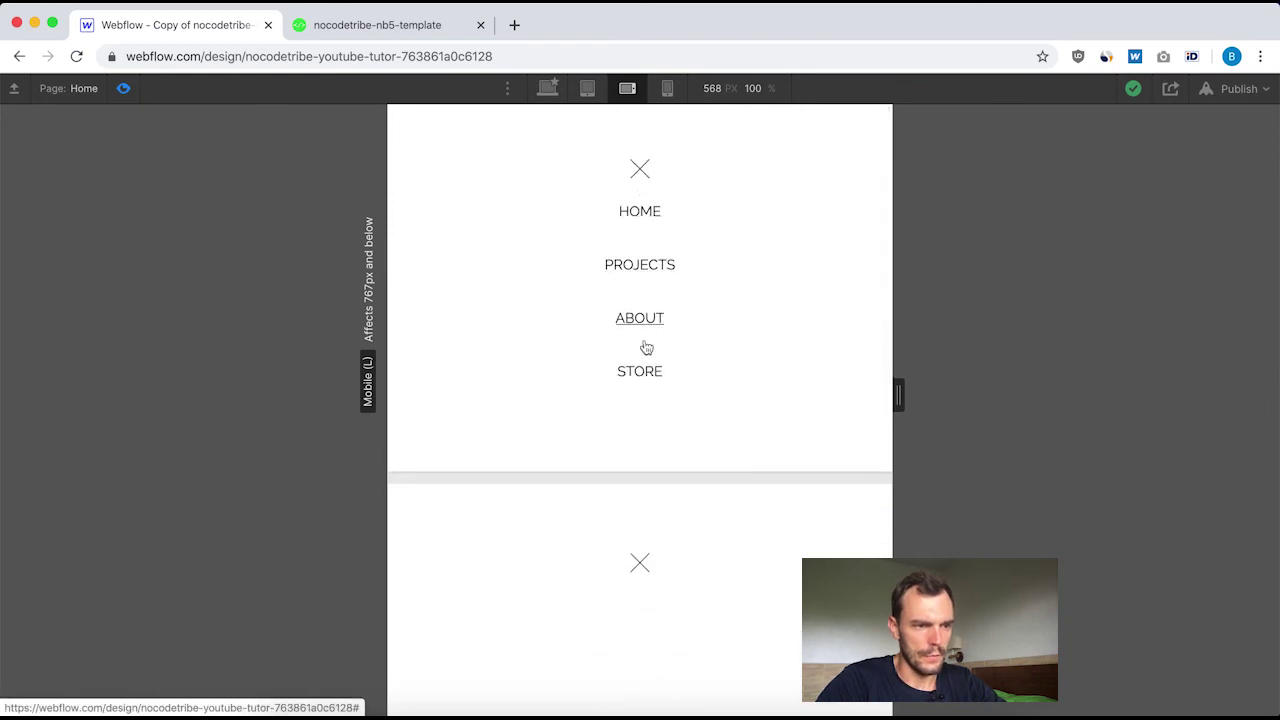
pyautogui.scroll(-1, 644, 400)
pyautogui.click(627, 516)
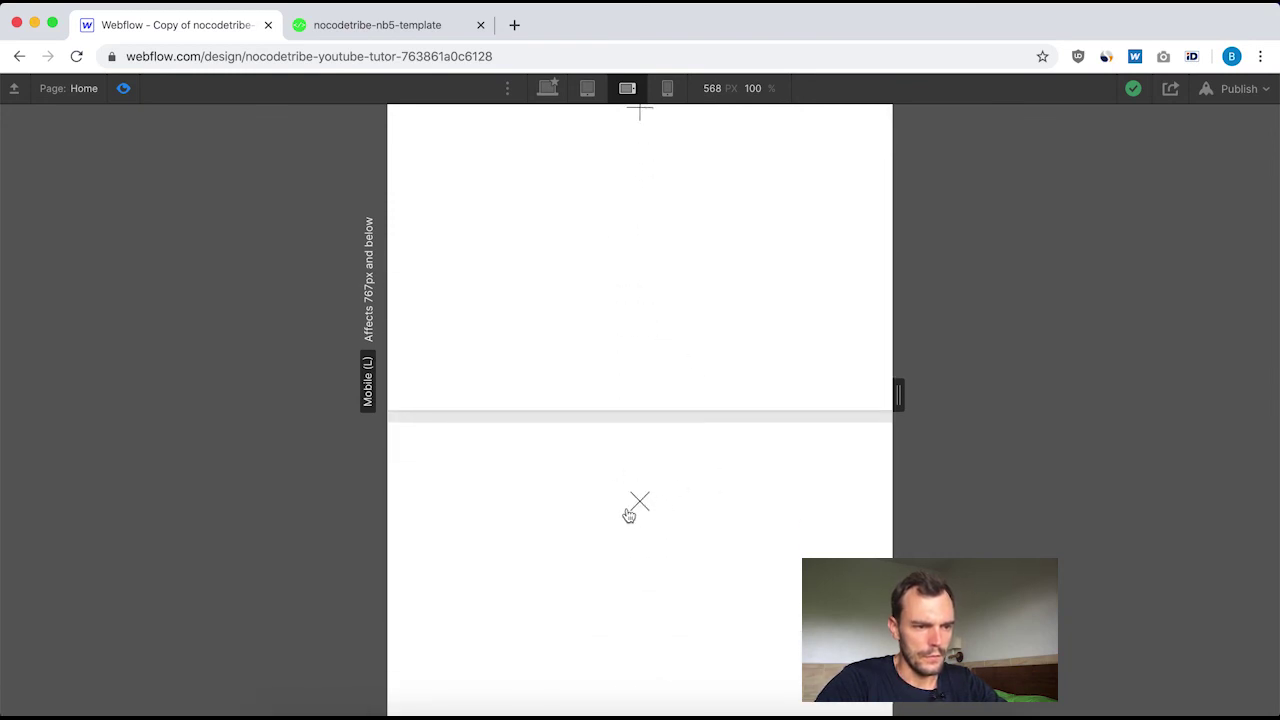
pyautogui.scroll(-1, 635, 450)
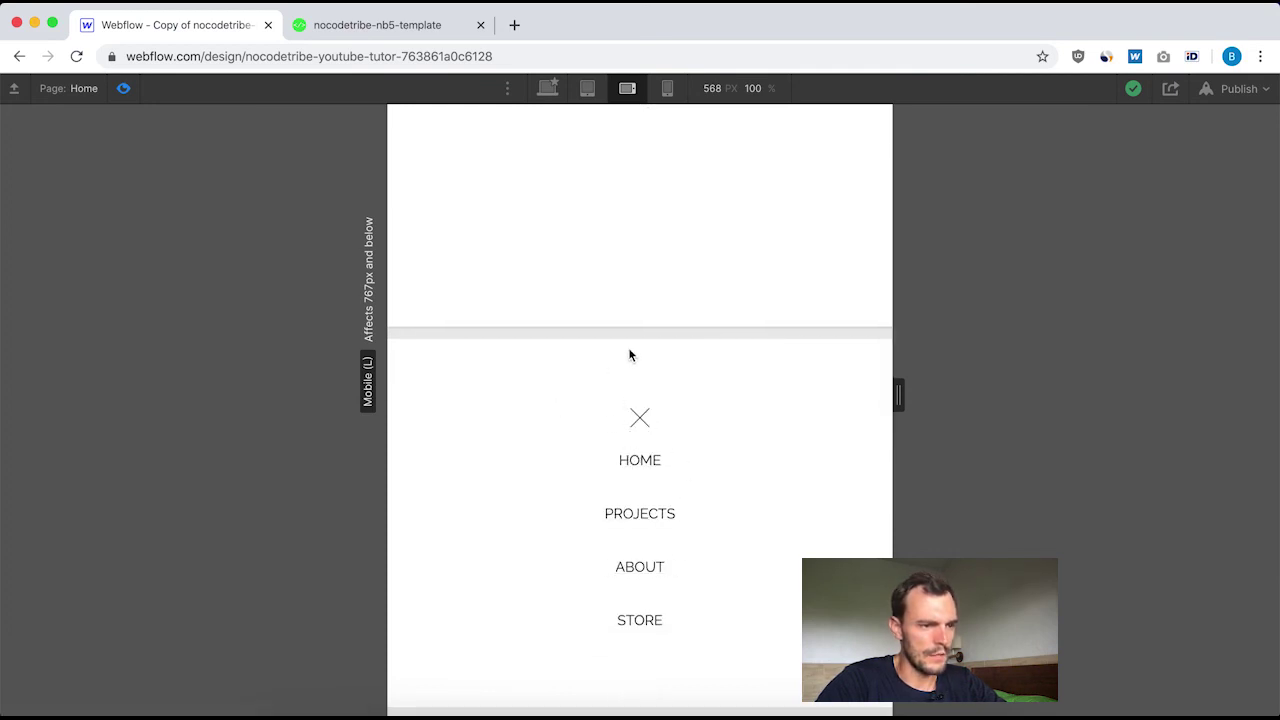
pyautogui.click(645, 423)
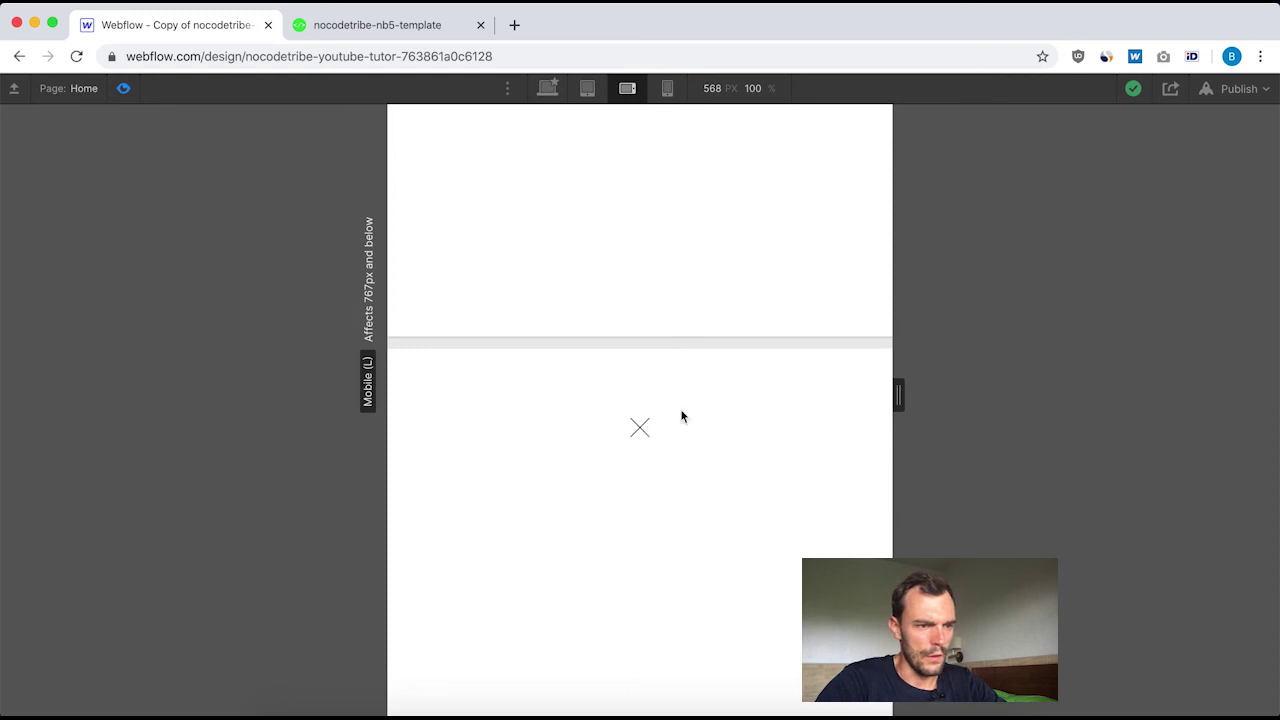
pyautogui.click(640, 428)
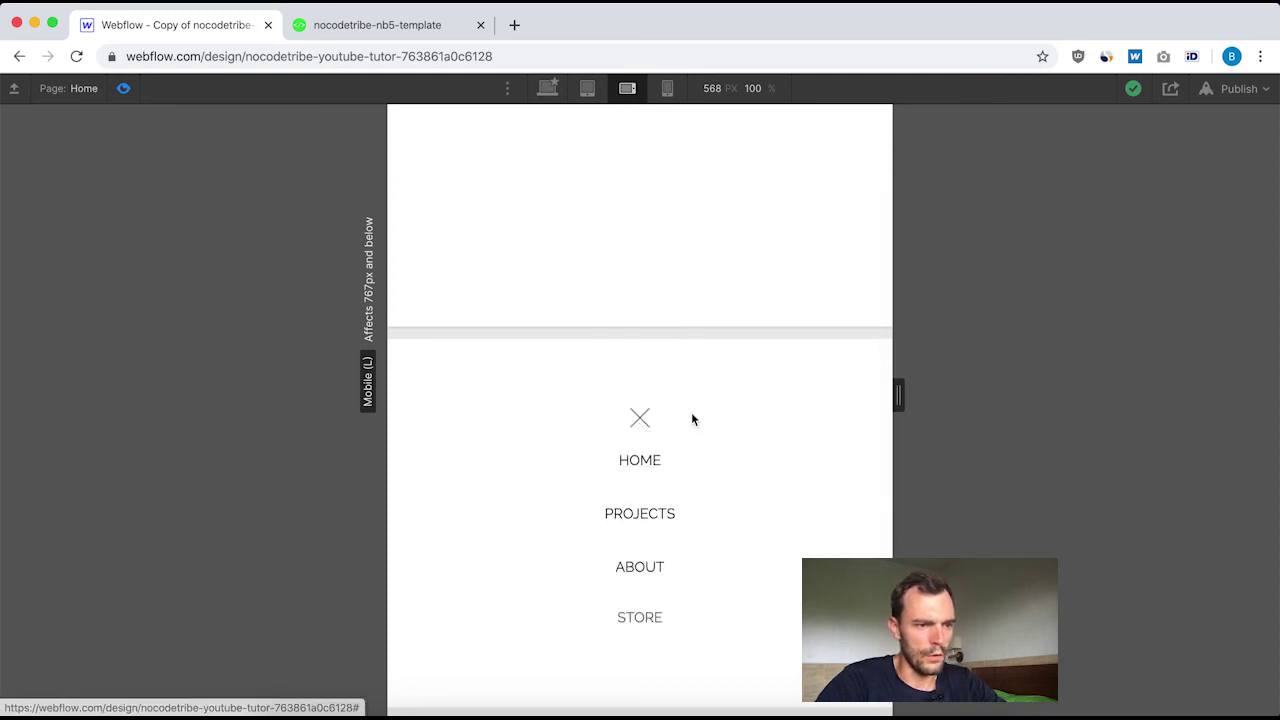
pyautogui.scroll(3, 686, 411)
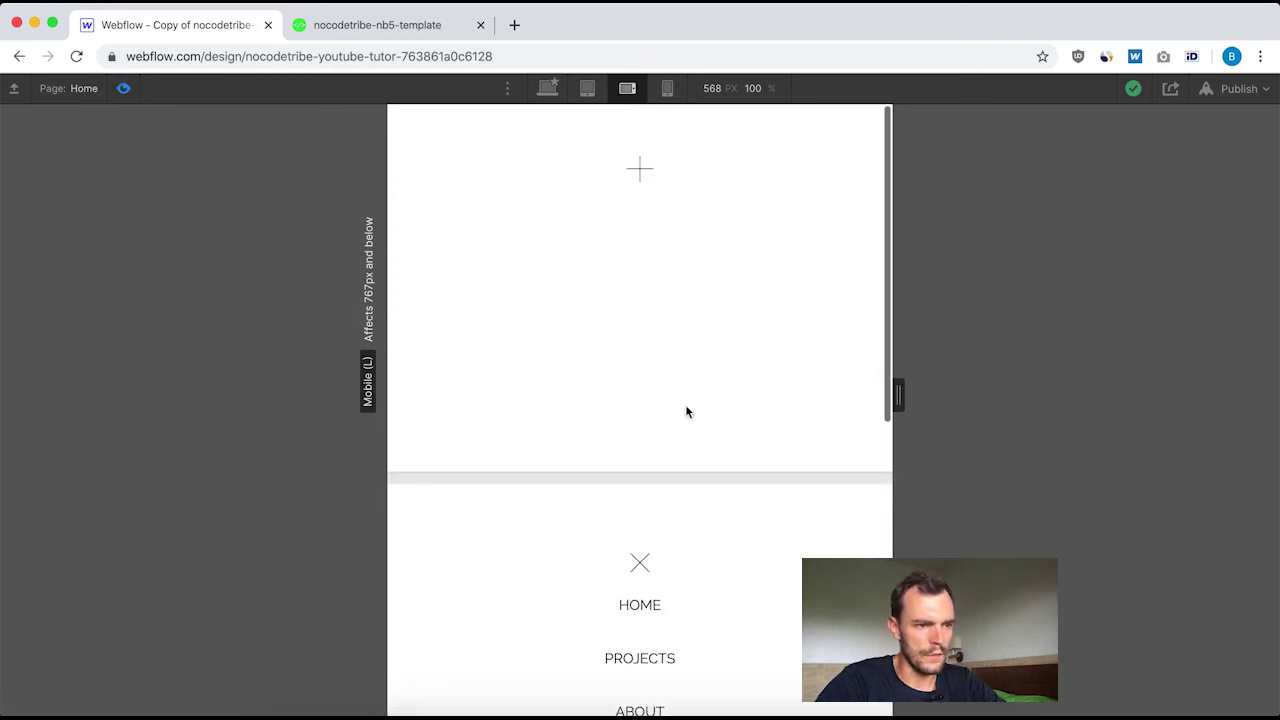
pyautogui.click(644, 174)
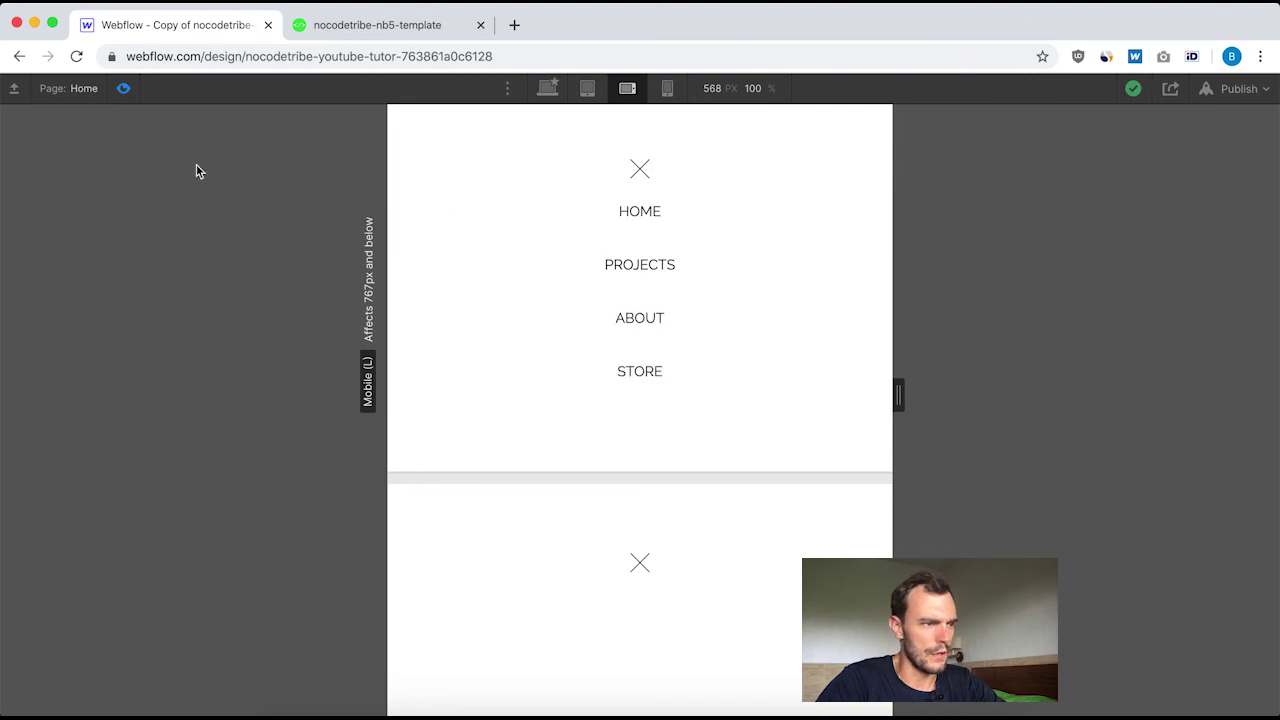
pyautogui.click(124, 91)
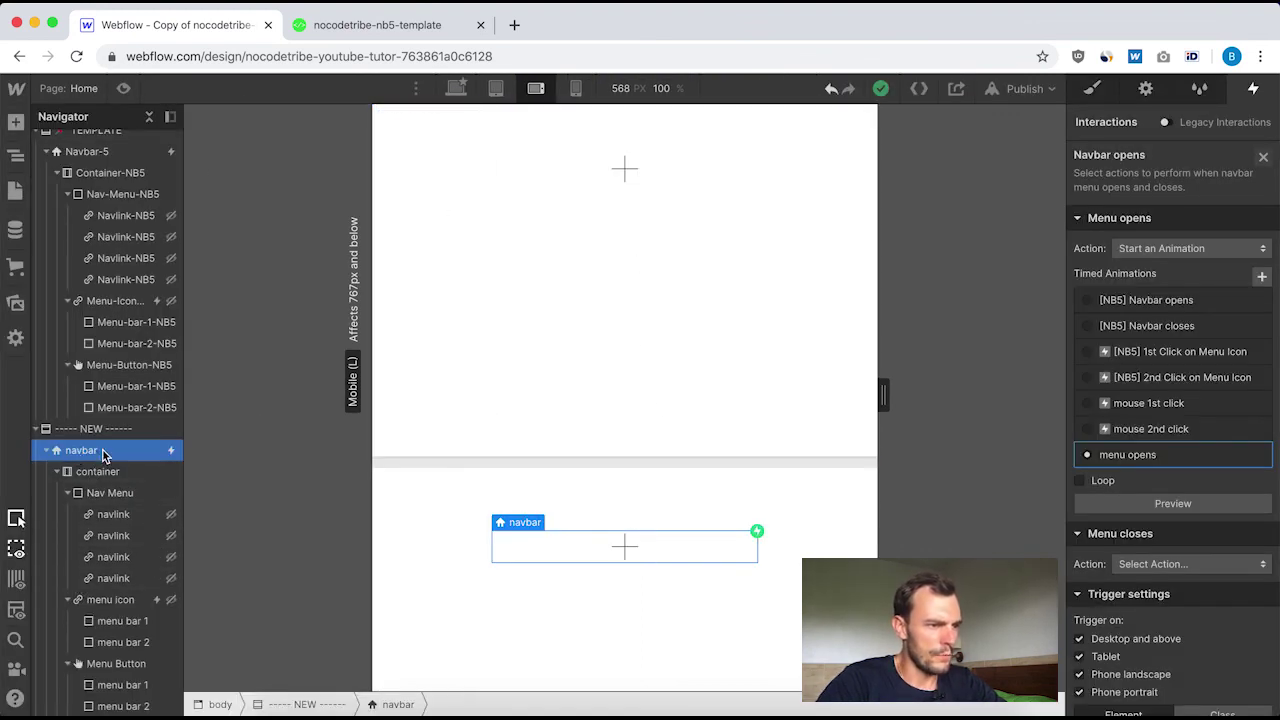
# Inspect template Navbar-5's Navbar closes animation and its Menu Button Z rotation of 0.
pyautogui.scroll(1, 125, 179)
pyautogui.click(84, 183)
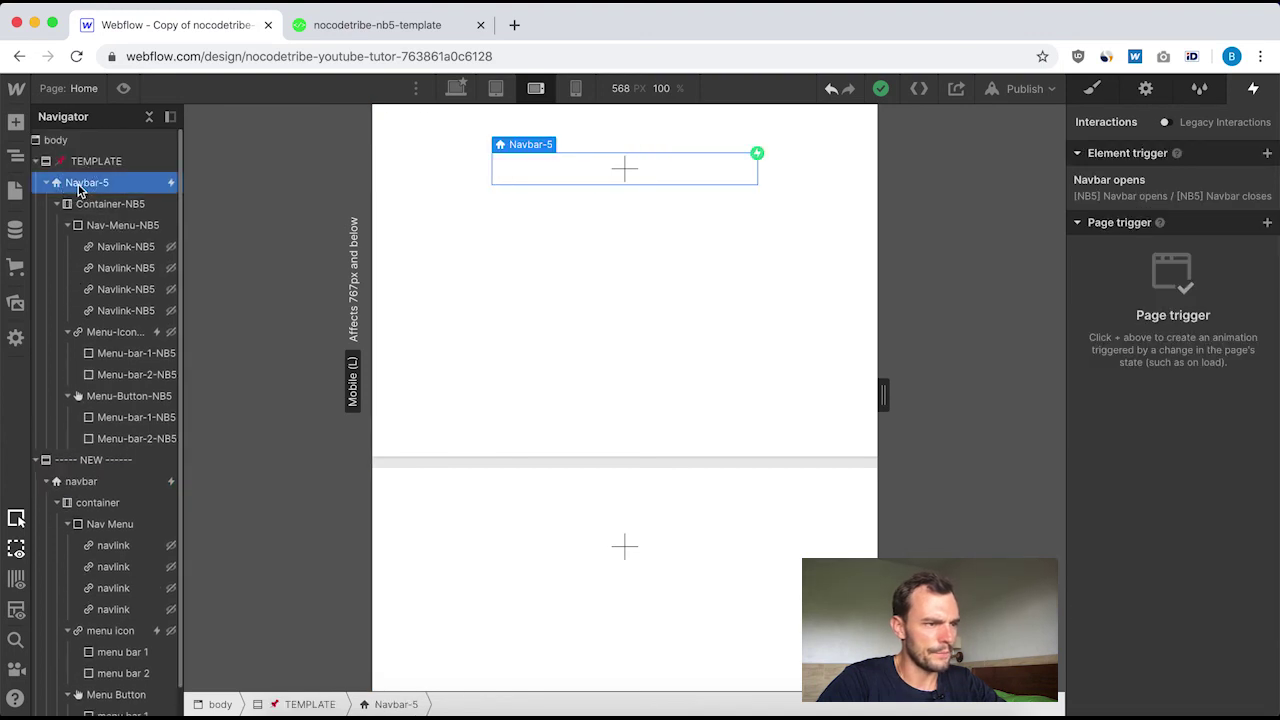
pyautogui.click(1133, 192)
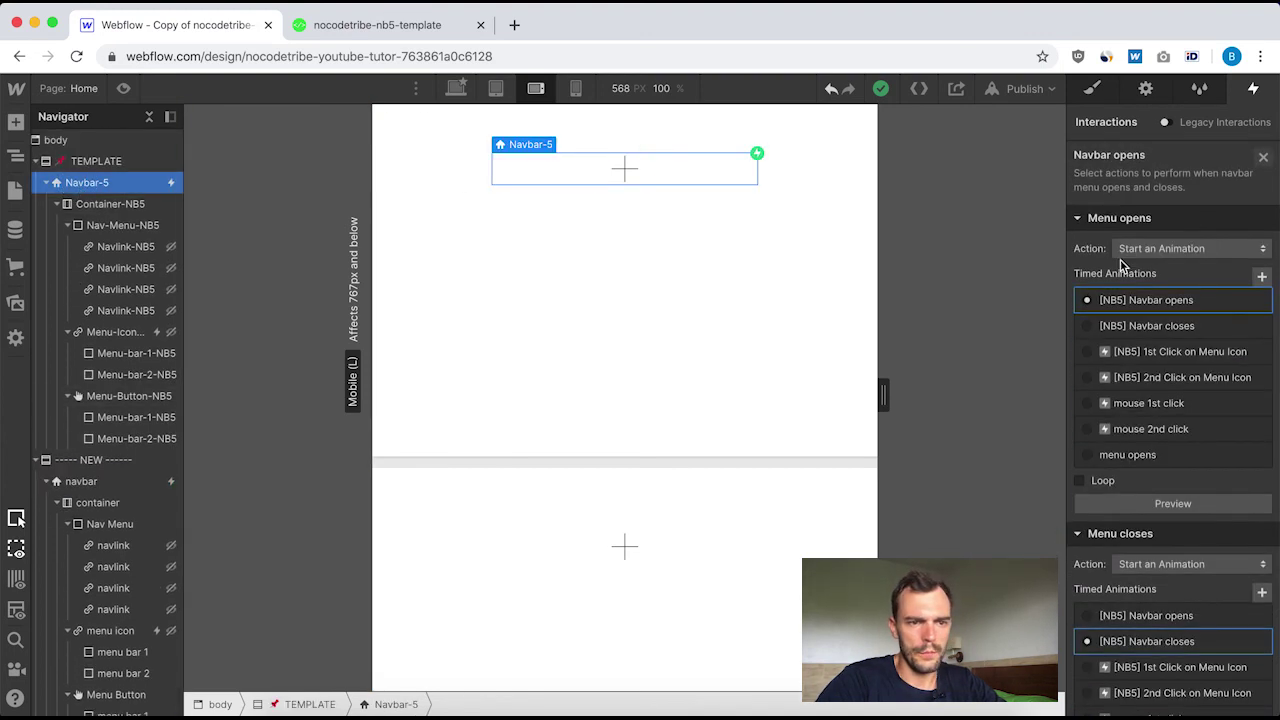
pyautogui.scroll(-3, 1110, 480)
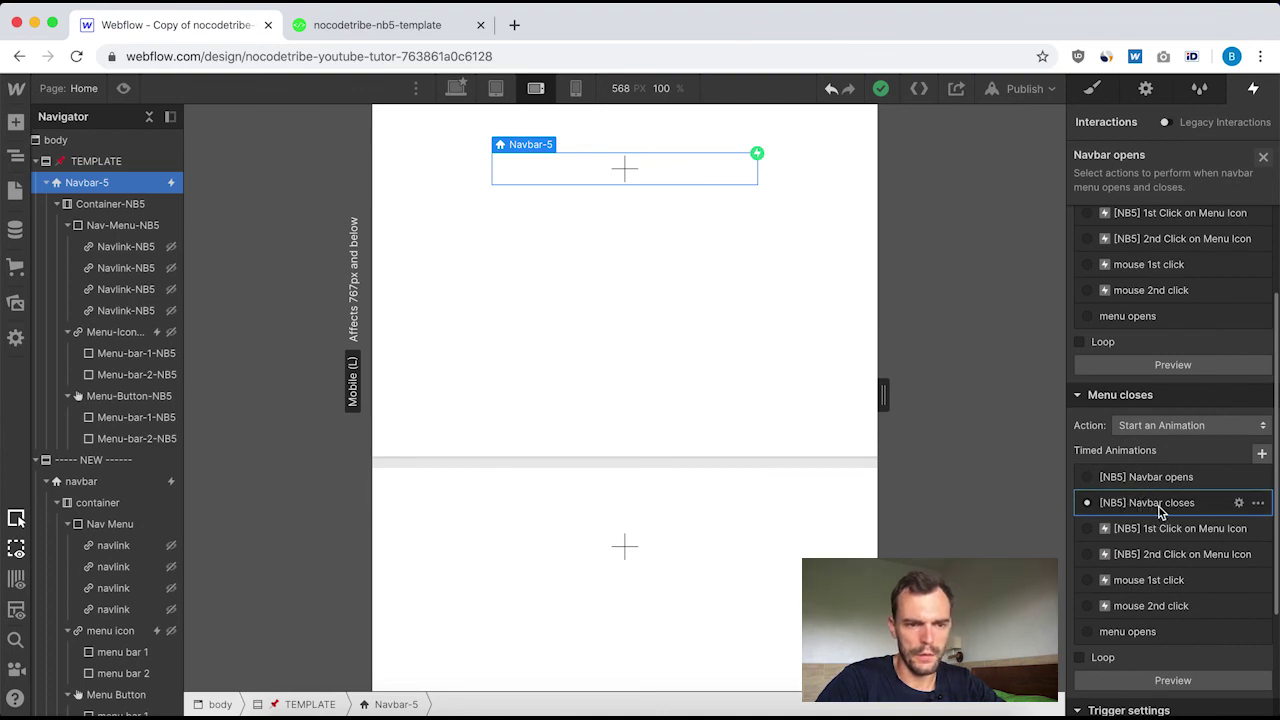
pyautogui.click(1160, 503)
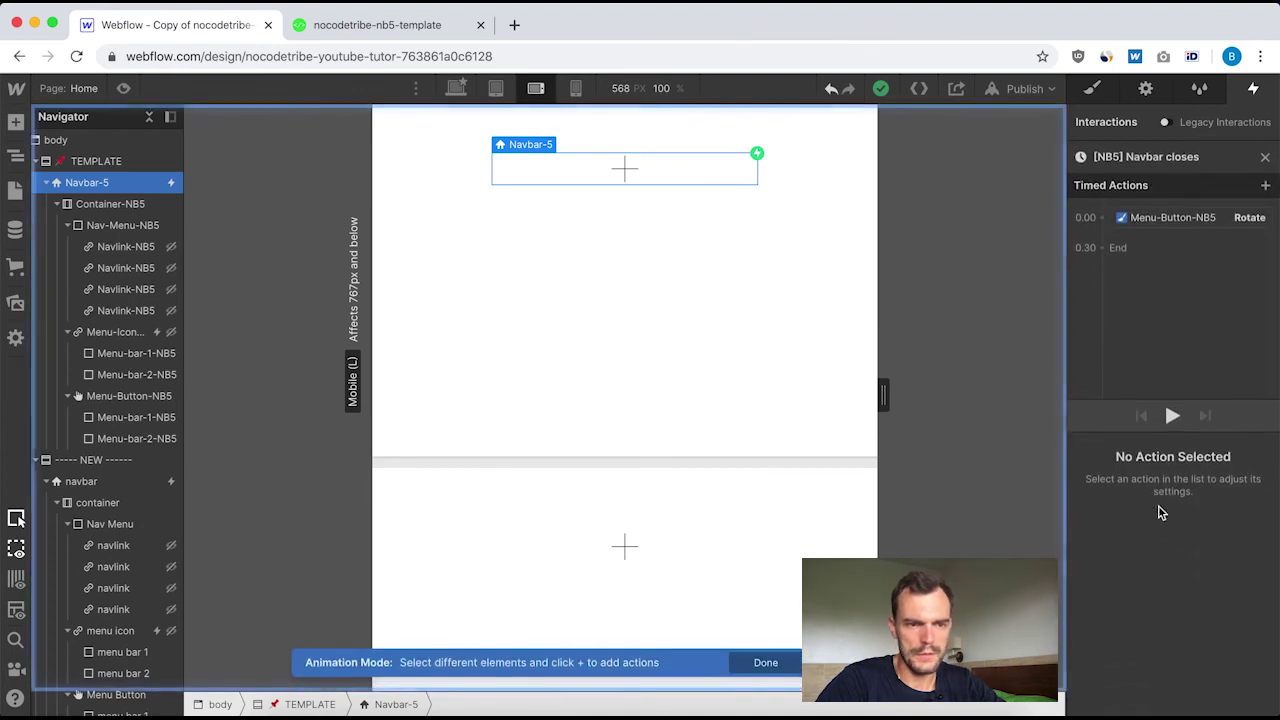
pyautogui.click(1166, 219)
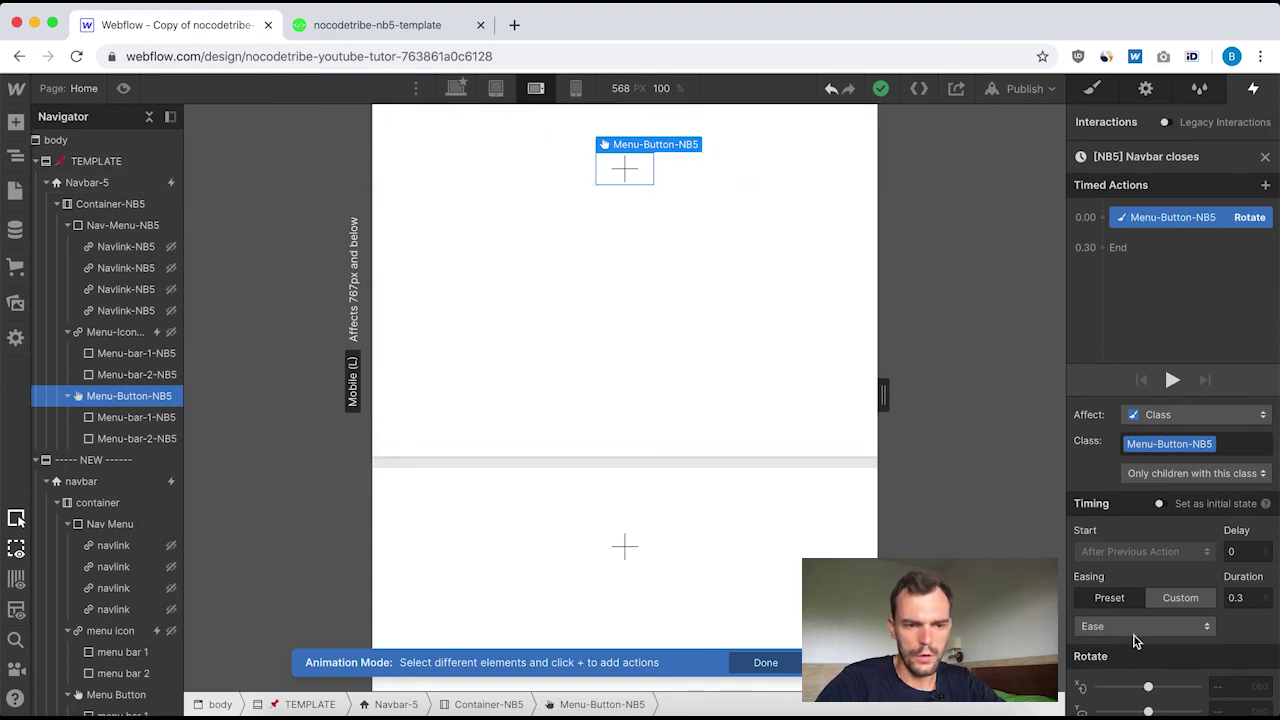
pyautogui.scroll(-1, 1137, 640)
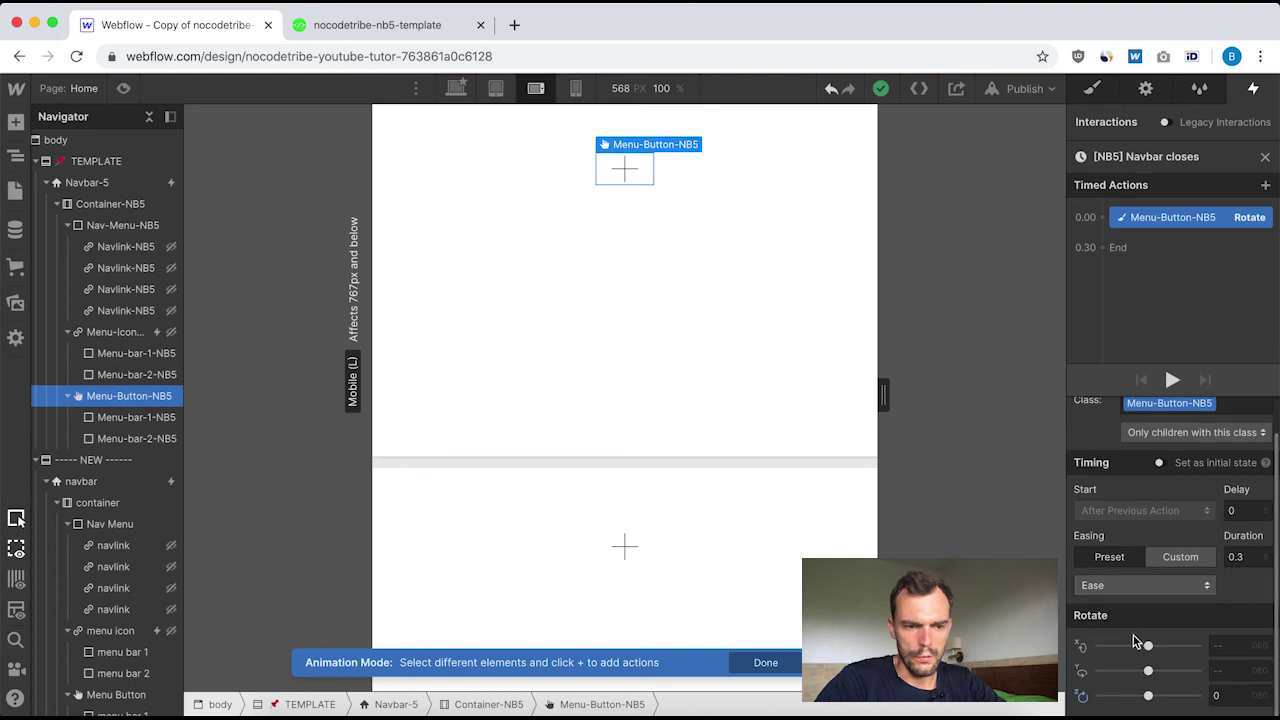
pyautogui.click(1212, 695)
pyautogui.write('0')
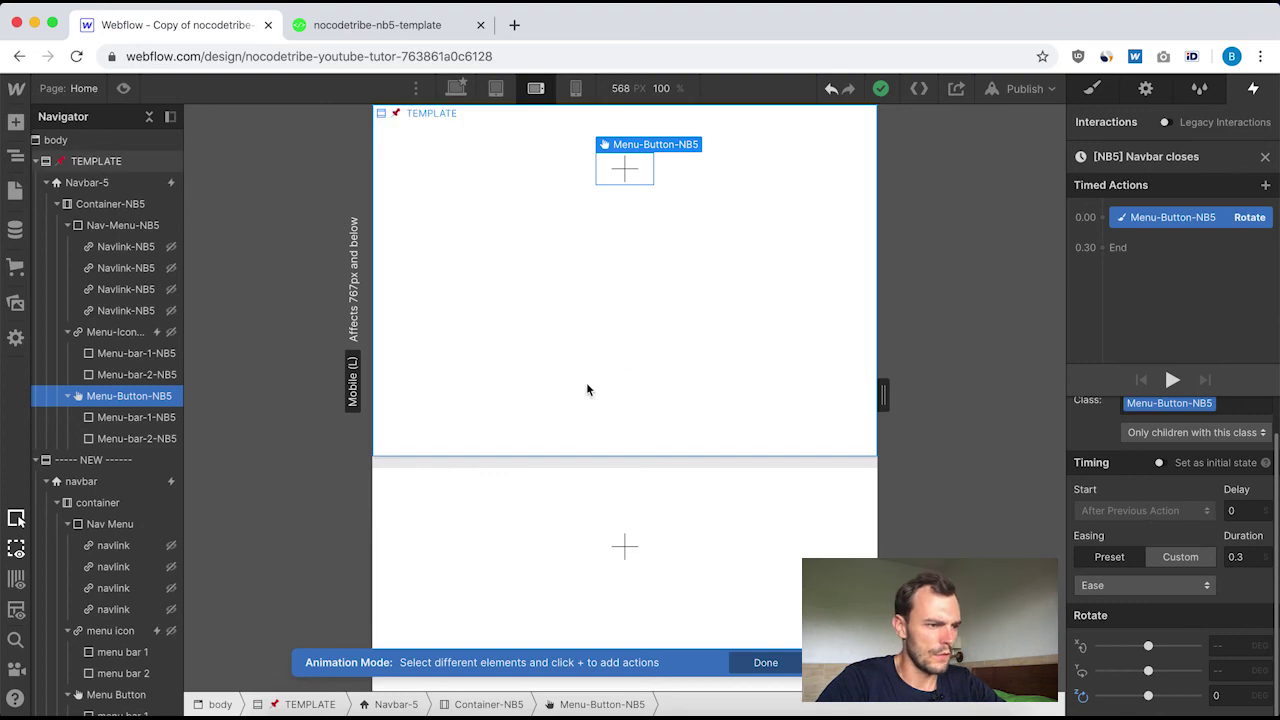
pyautogui.click(1266, 158)
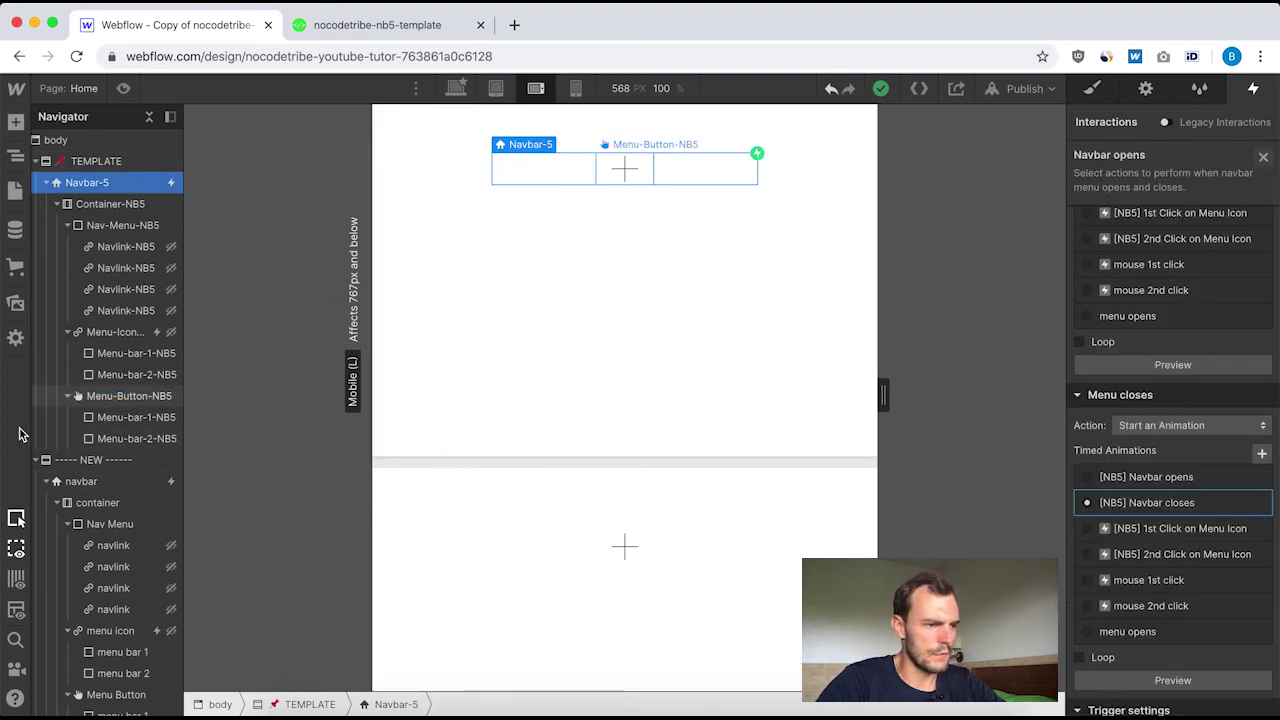
# Make the new navbar's Menu closes trigger start a new animation named 'menu closes'.
pyautogui.click(104, 487)
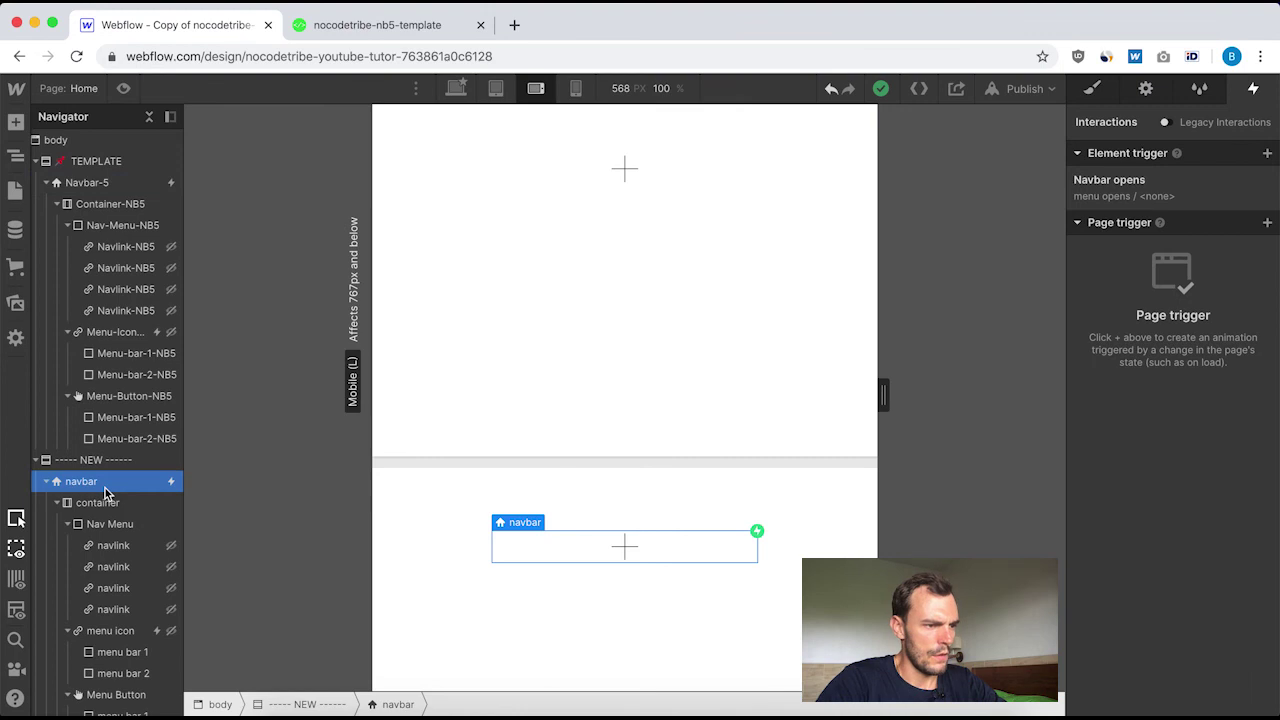
pyautogui.click(1137, 186)
pyautogui.scroll(-1, 1135, 482)
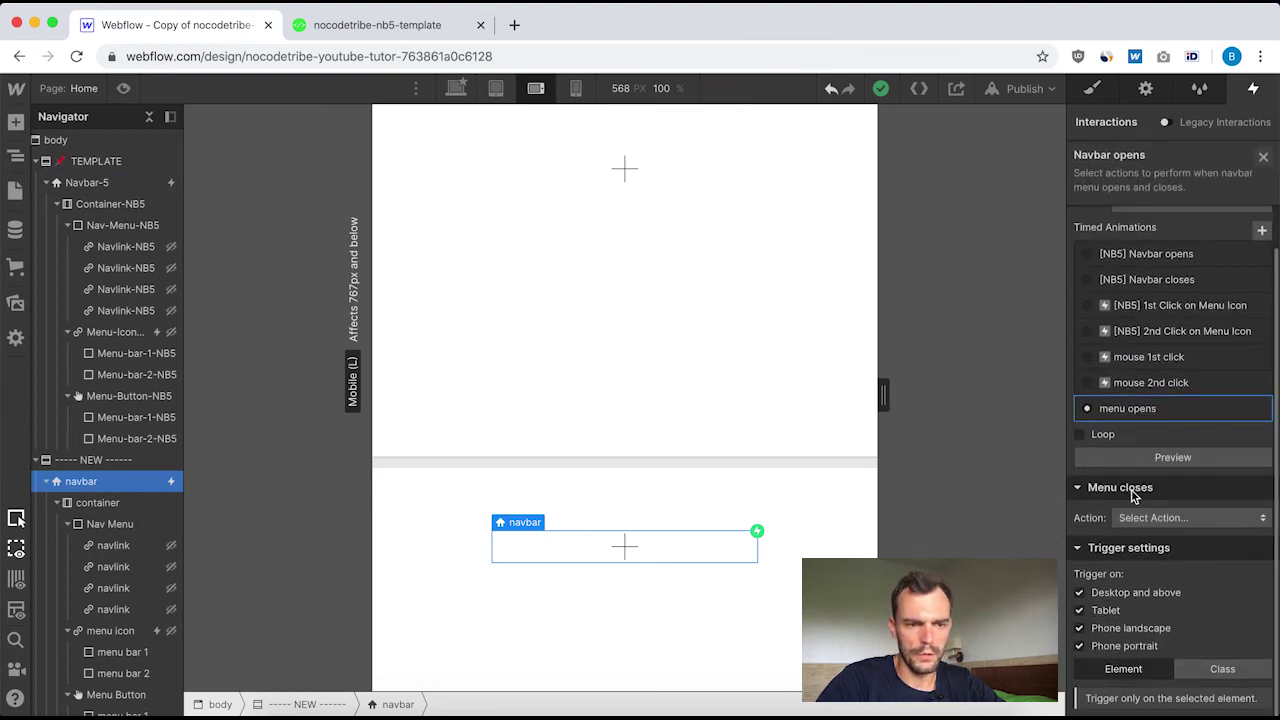
pyautogui.click(1190, 518)
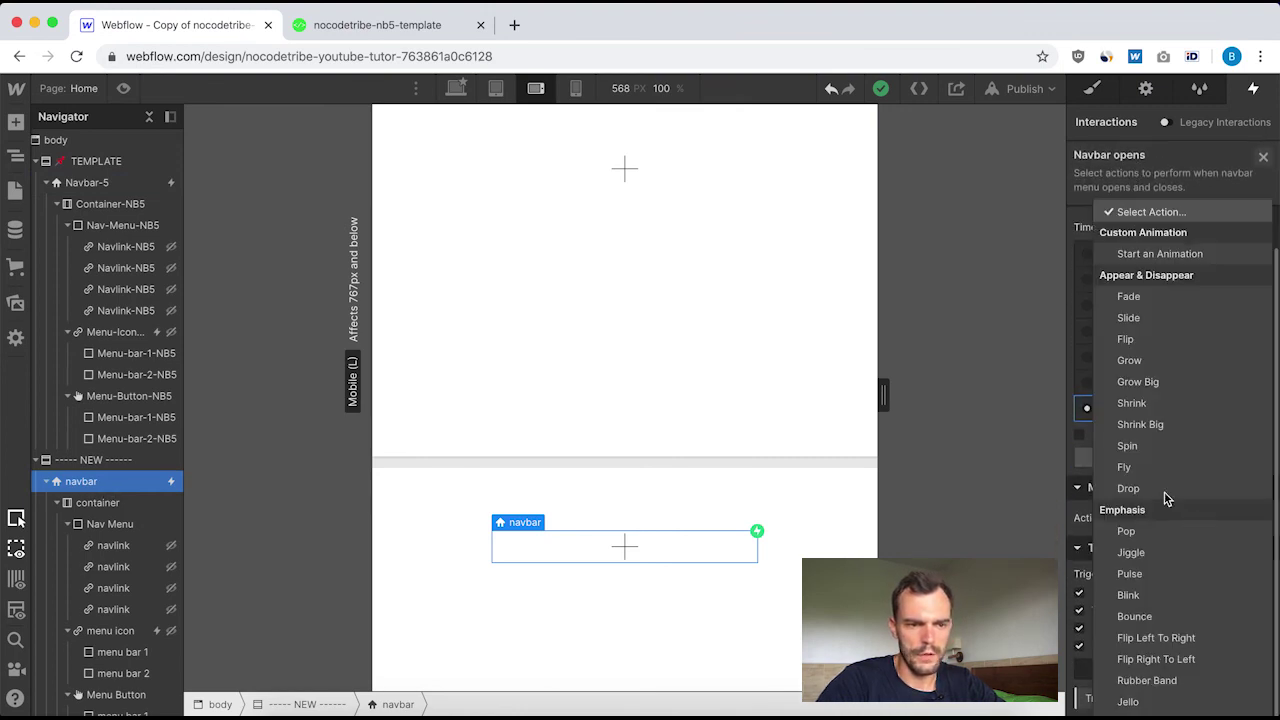
pyautogui.click(1145, 253)
pyautogui.scroll(-2, 1236, 615)
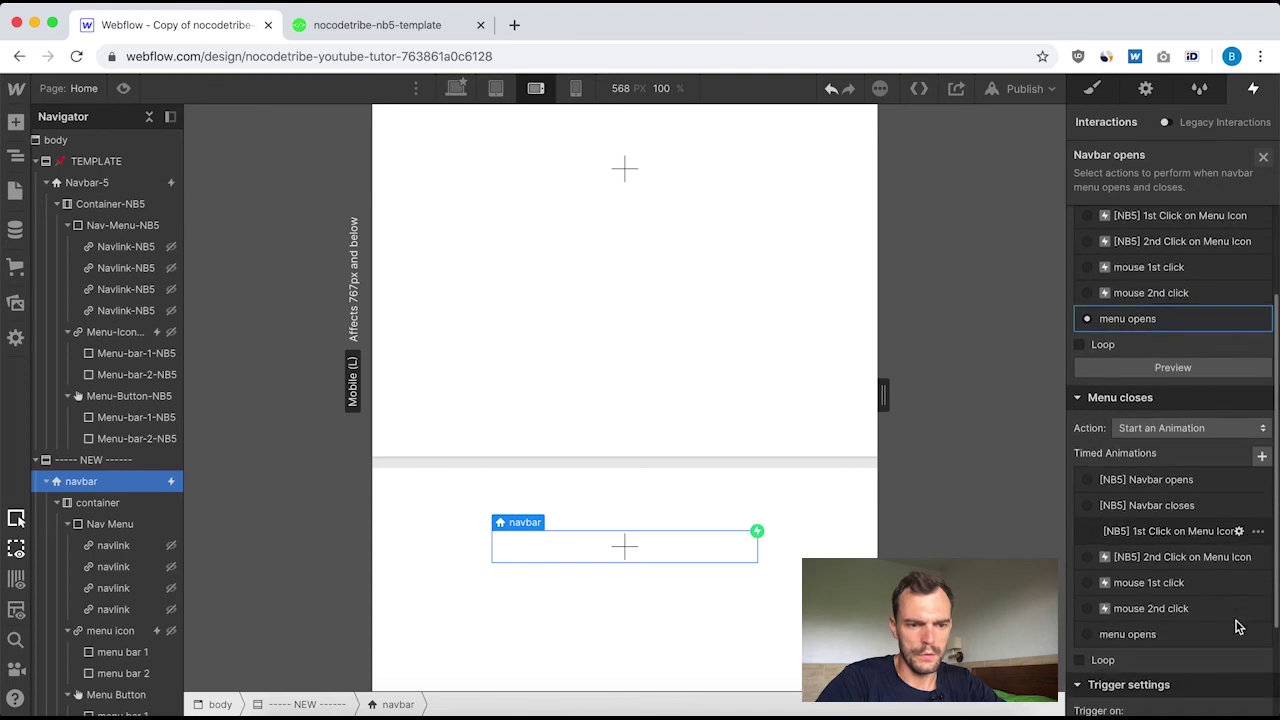
pyautogui.click(1262, 458)
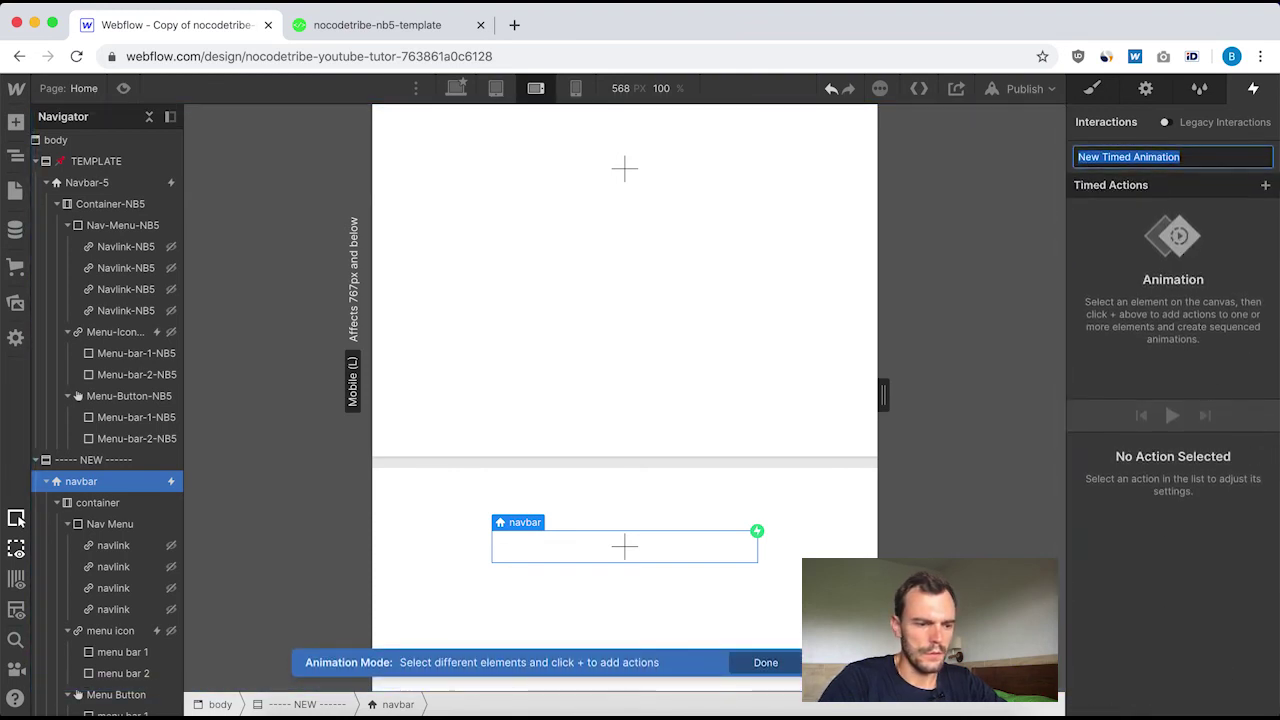
pyautogui.write('menu closes')
pyautogui.press('Return')
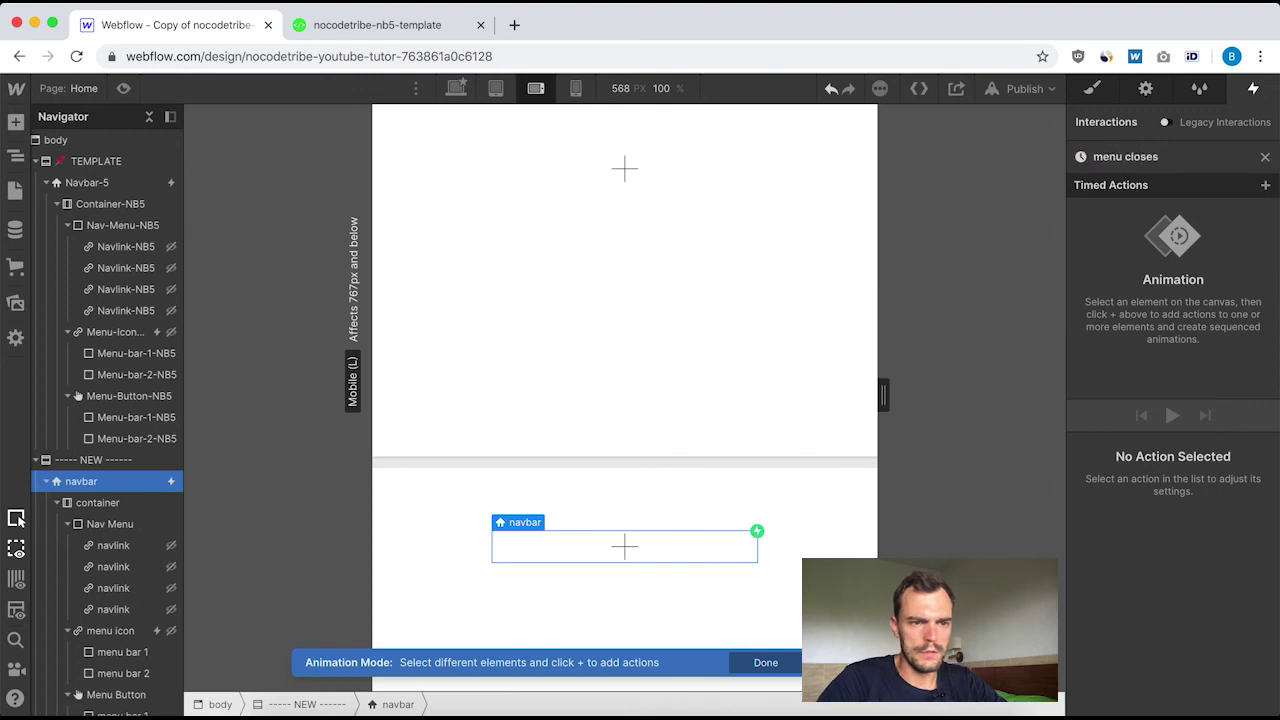
# Add a Rotate action targeting the new Menu Button, replacing the mistaken navbar rotate.
pyautogui.click(1266, 187)
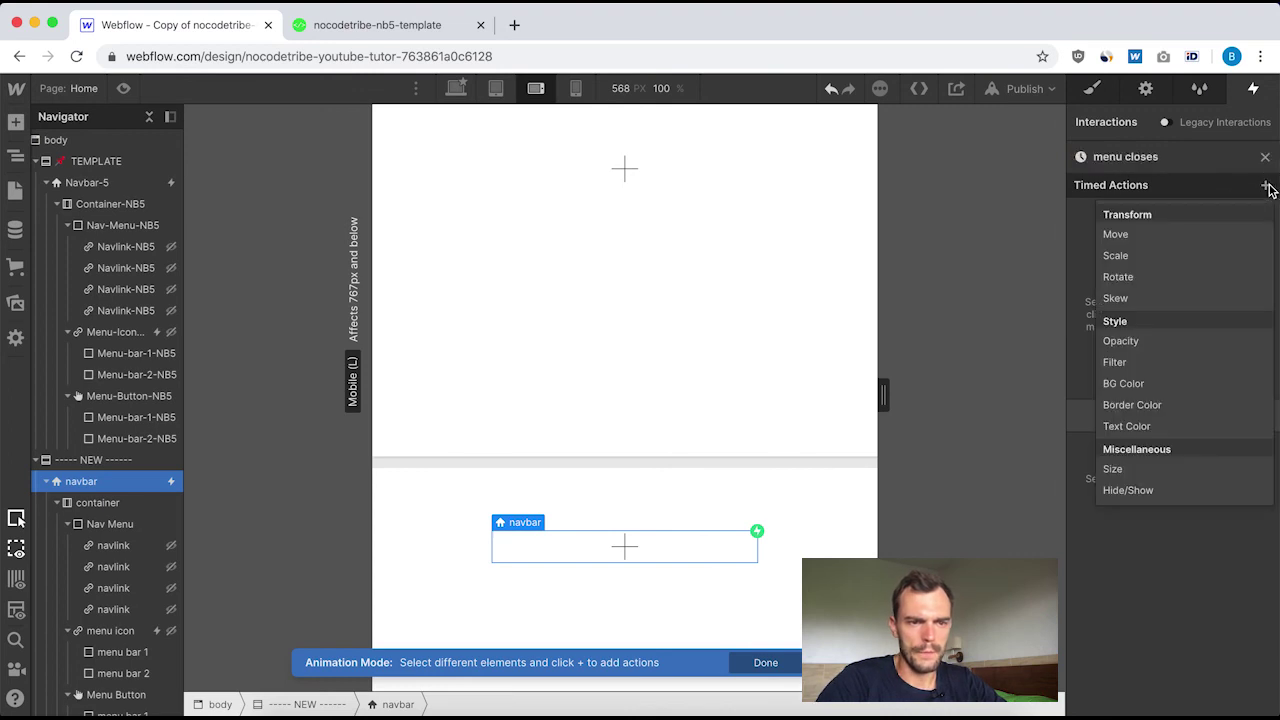
pyautogui.click(1131, 280)
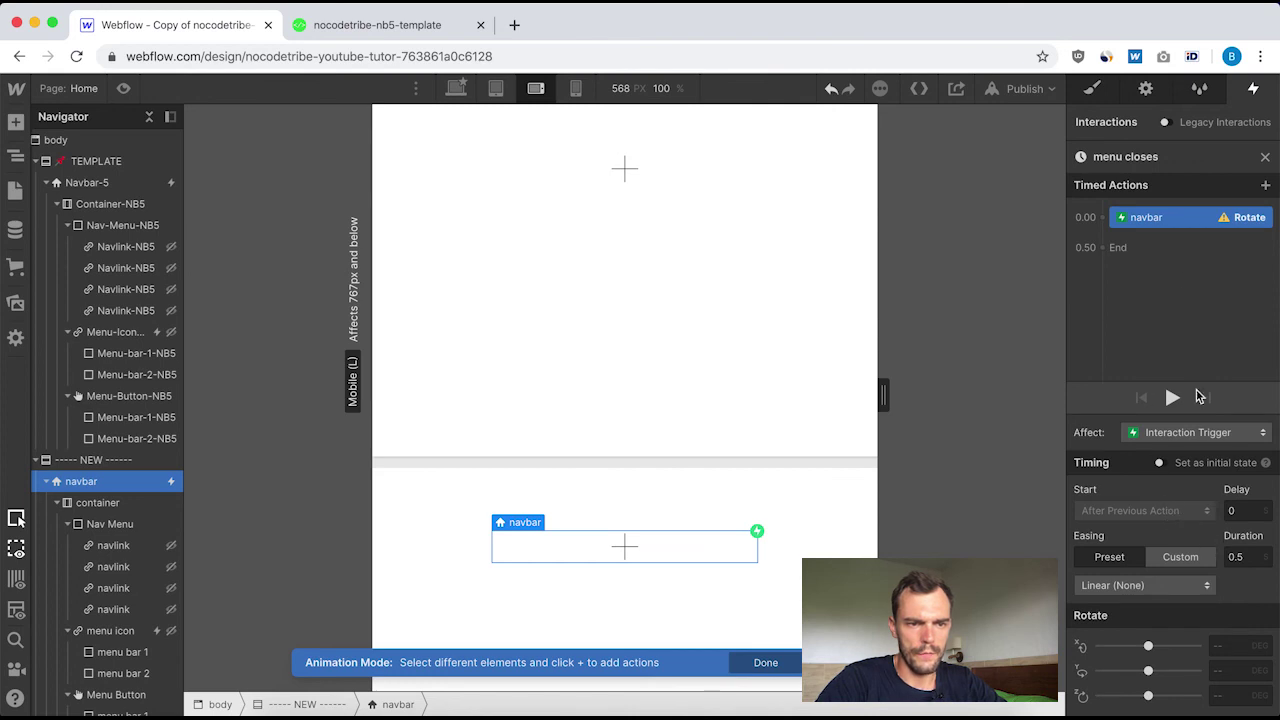
pyautogui.click(1168, 217)
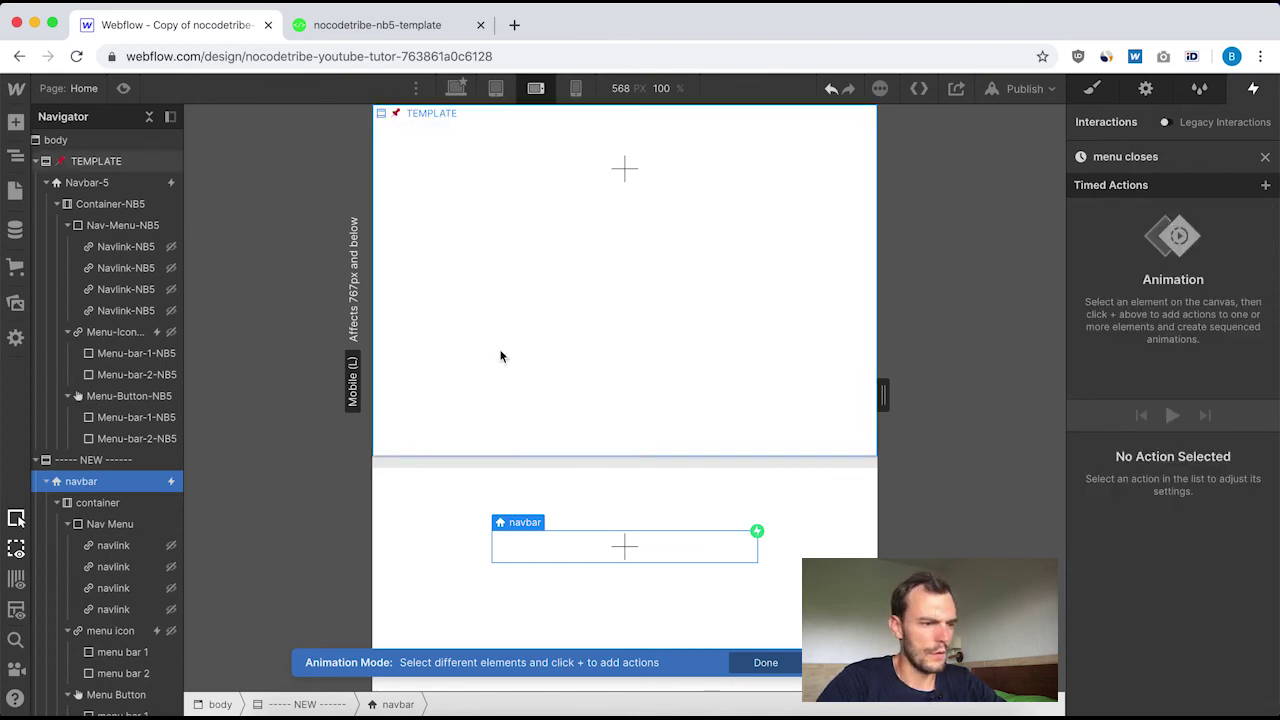
pyautogui.scroll(-1, 106, 615)
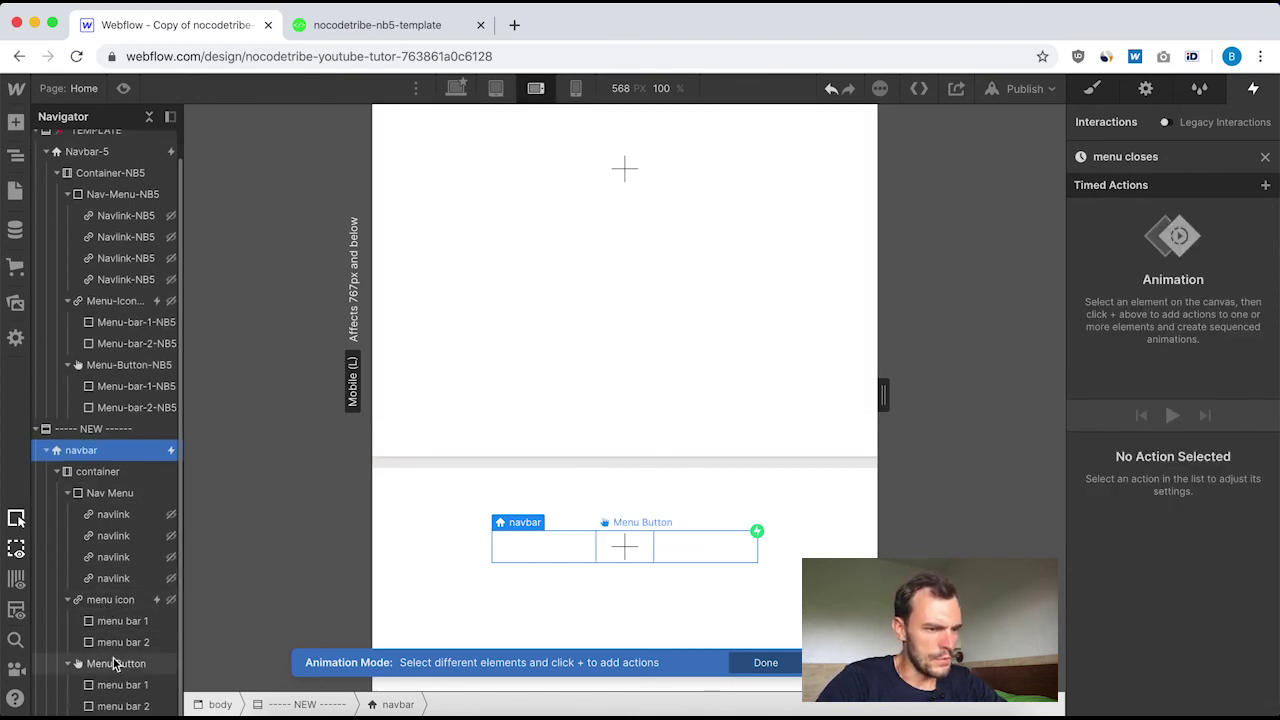
pyautogui.click(116, 664)
pyautogui.click(1266, 188)
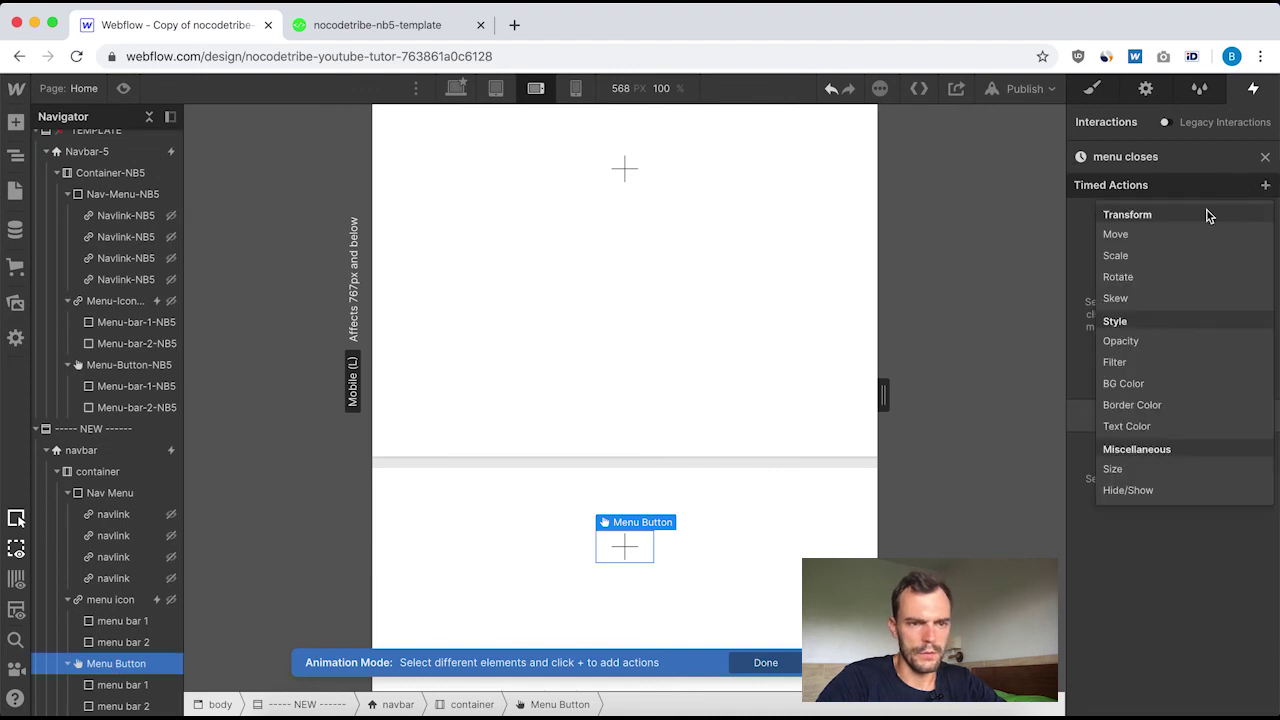
pyautogui.click(1133, 276)
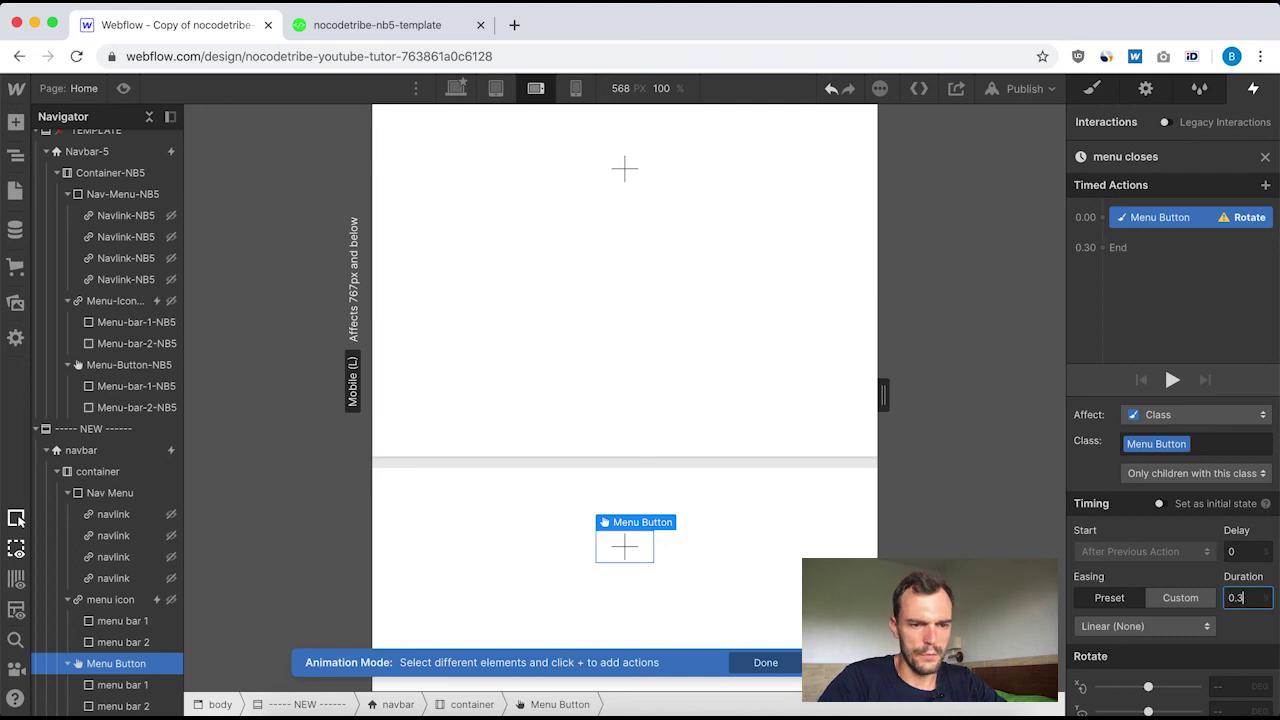
# Set the Menu Button rotate easing to Ease and its Z rotation to 0.
pyautogui.click(1146, 626)
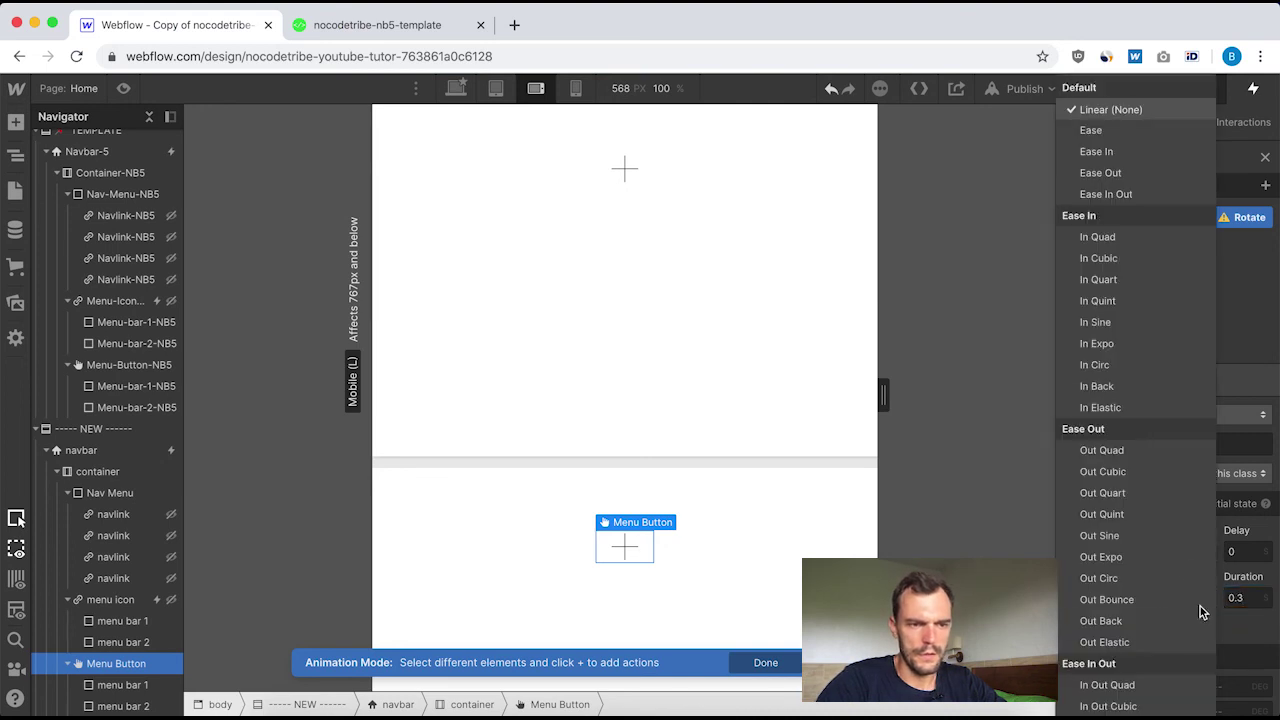
pyautogui.click(1095, 131)
pyautogui.scroll(-1, 1212, 681)
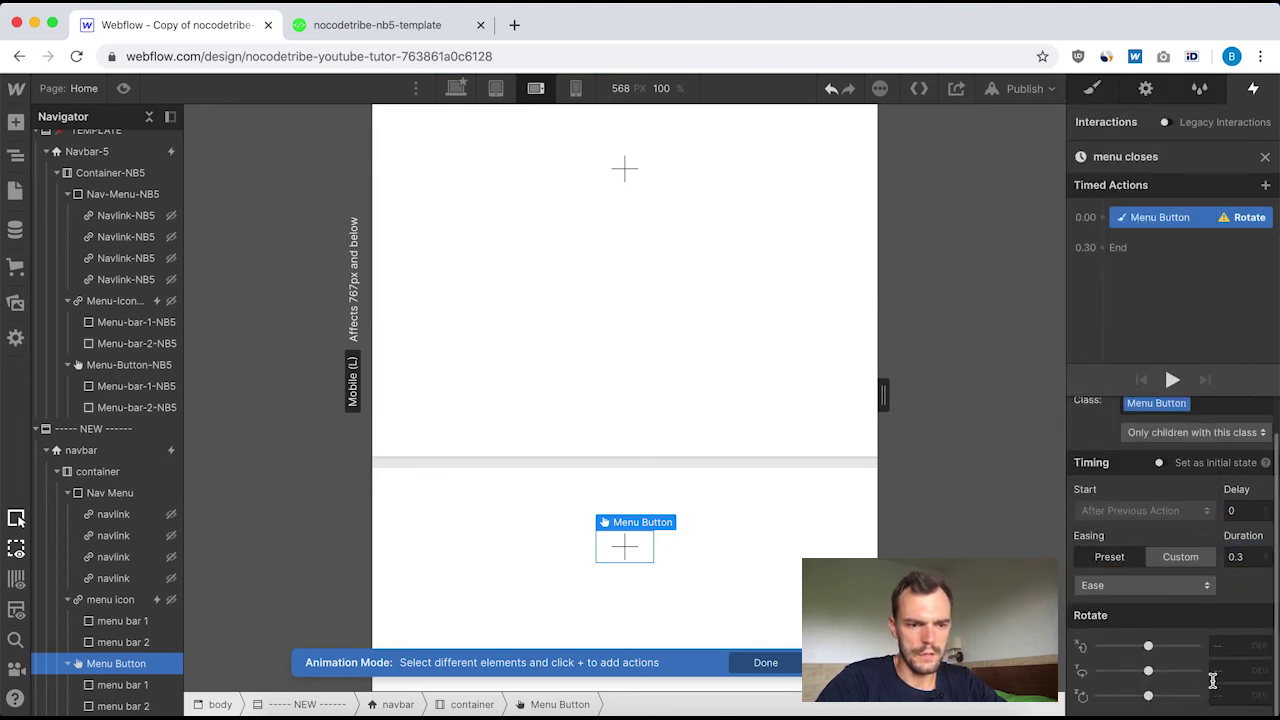
pyautogui.click(1219, 695)
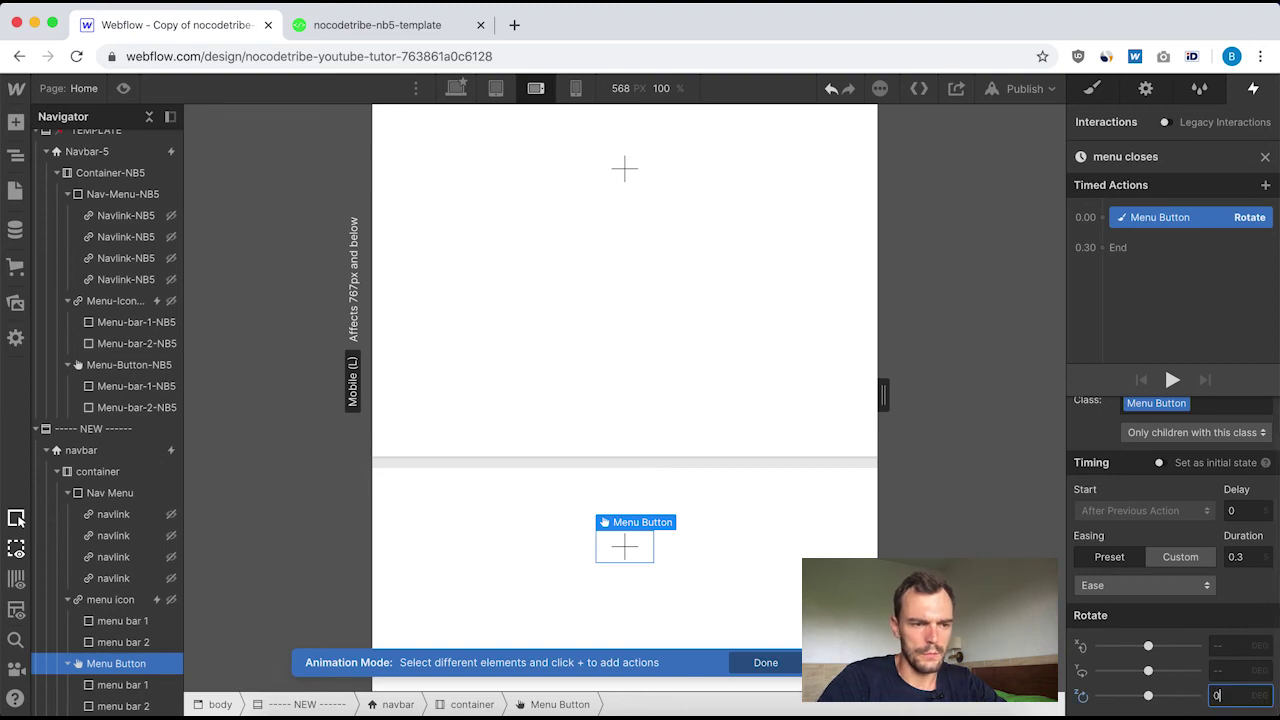
pyautogui.write('0')
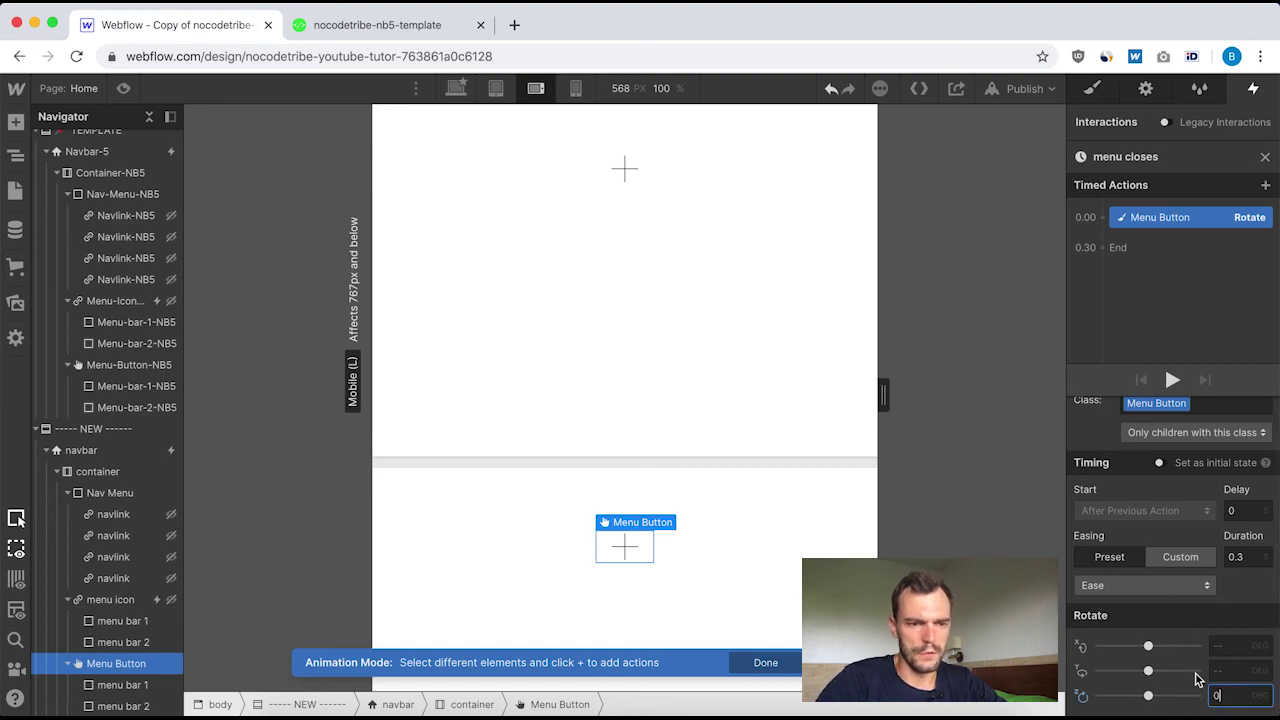
# In preview, open and close the lower navbar's mobile menu three times.
pyautogui.click(123, 89)
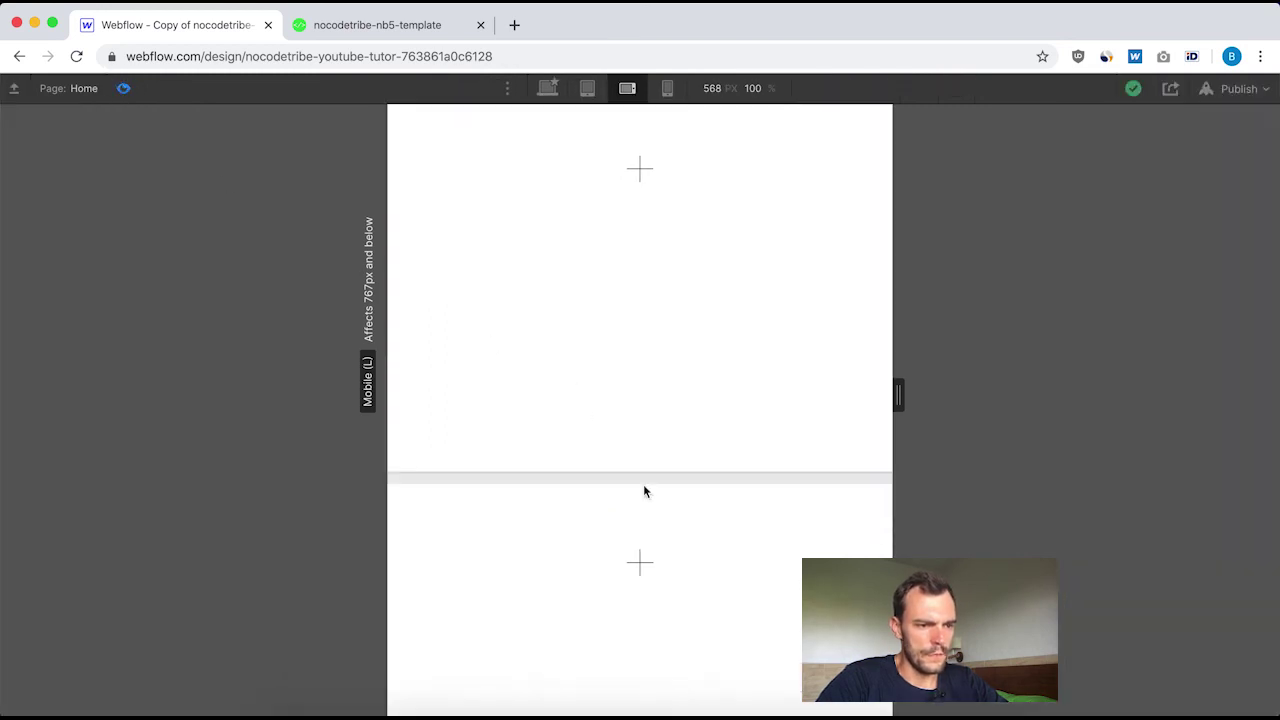
pyautogui.scroll(-3, 644, 491)
pyautogui.click(640, 425)
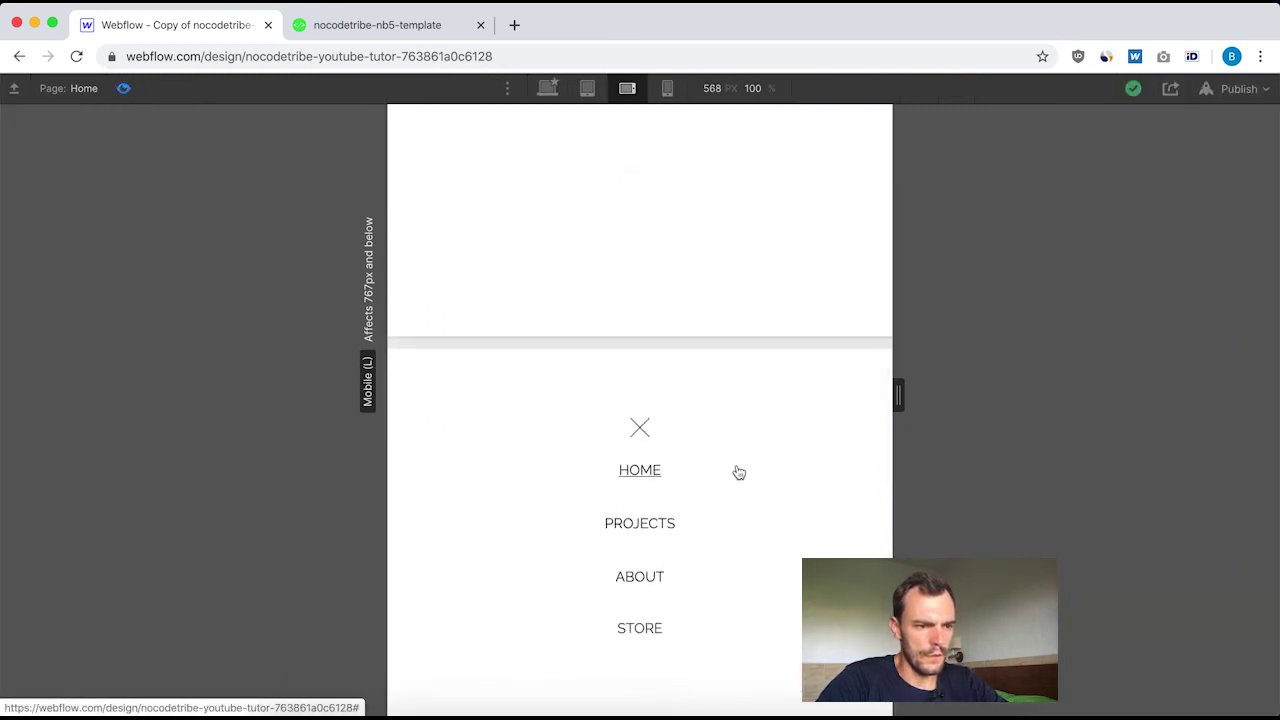
pyautogui.click(640, 428)
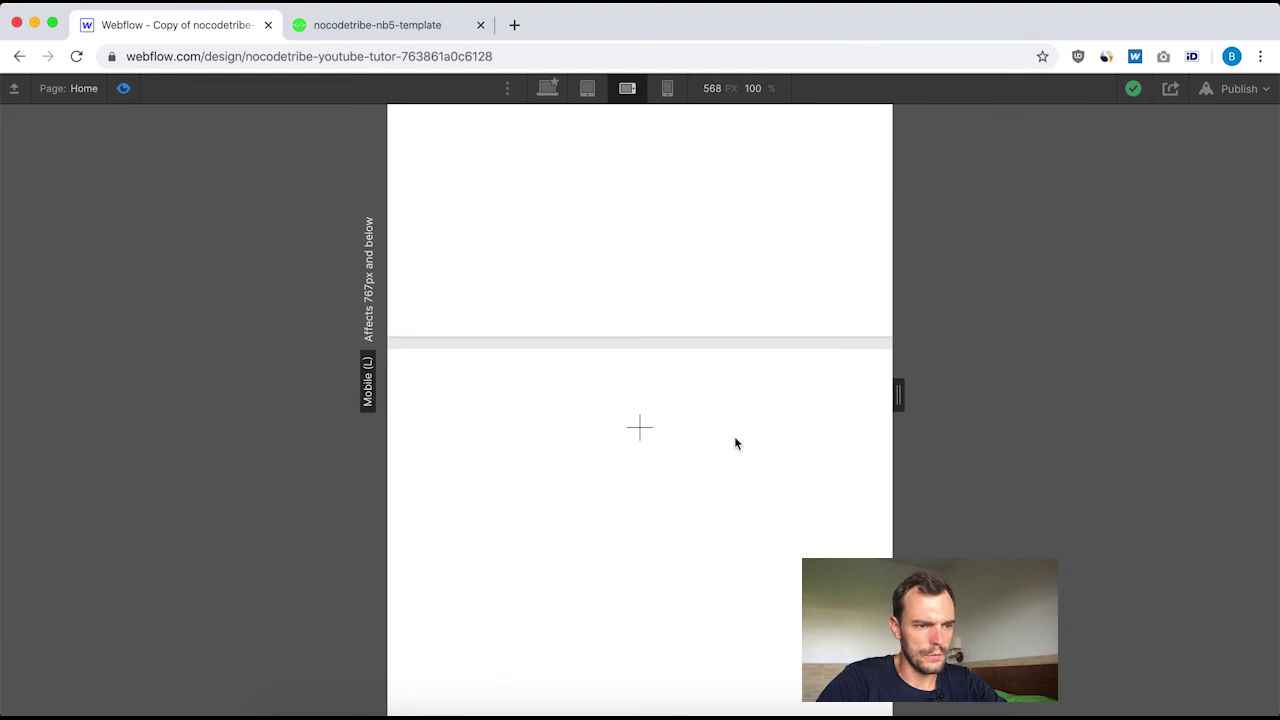
pyautogui.click(636, 438)
pyautogui.click(771, 478)
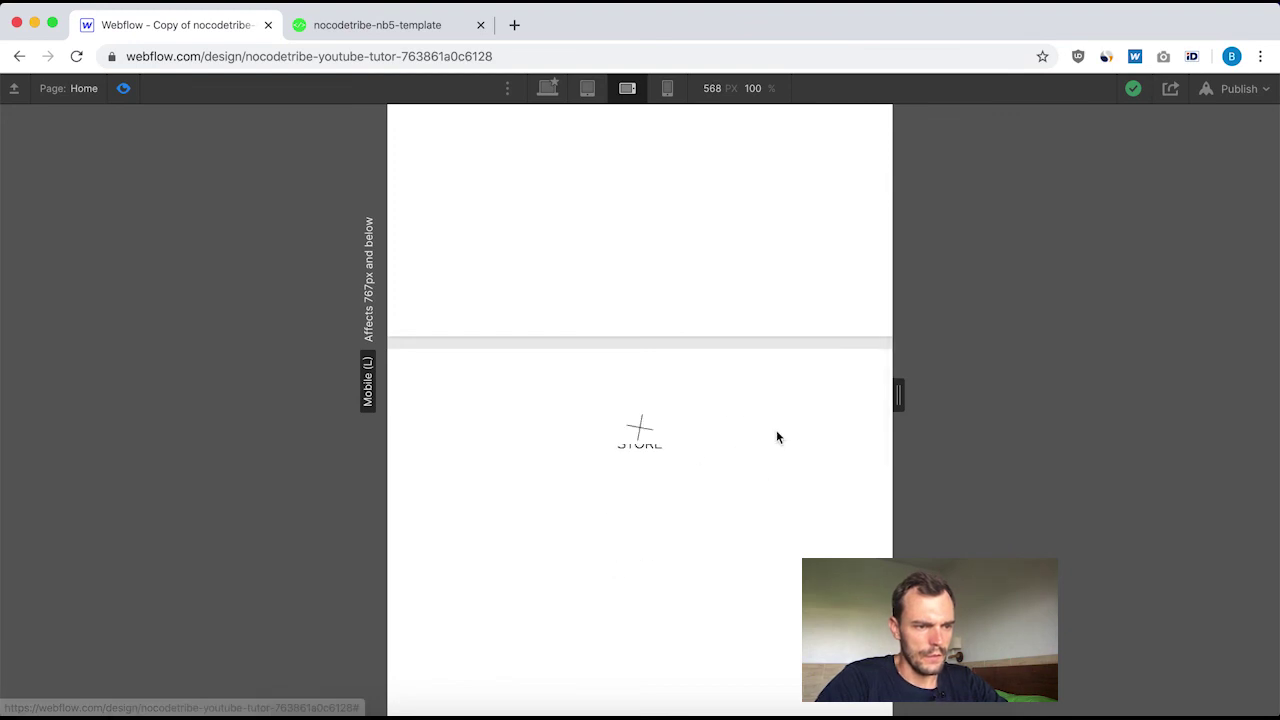
pyautogui.click(638, 425)
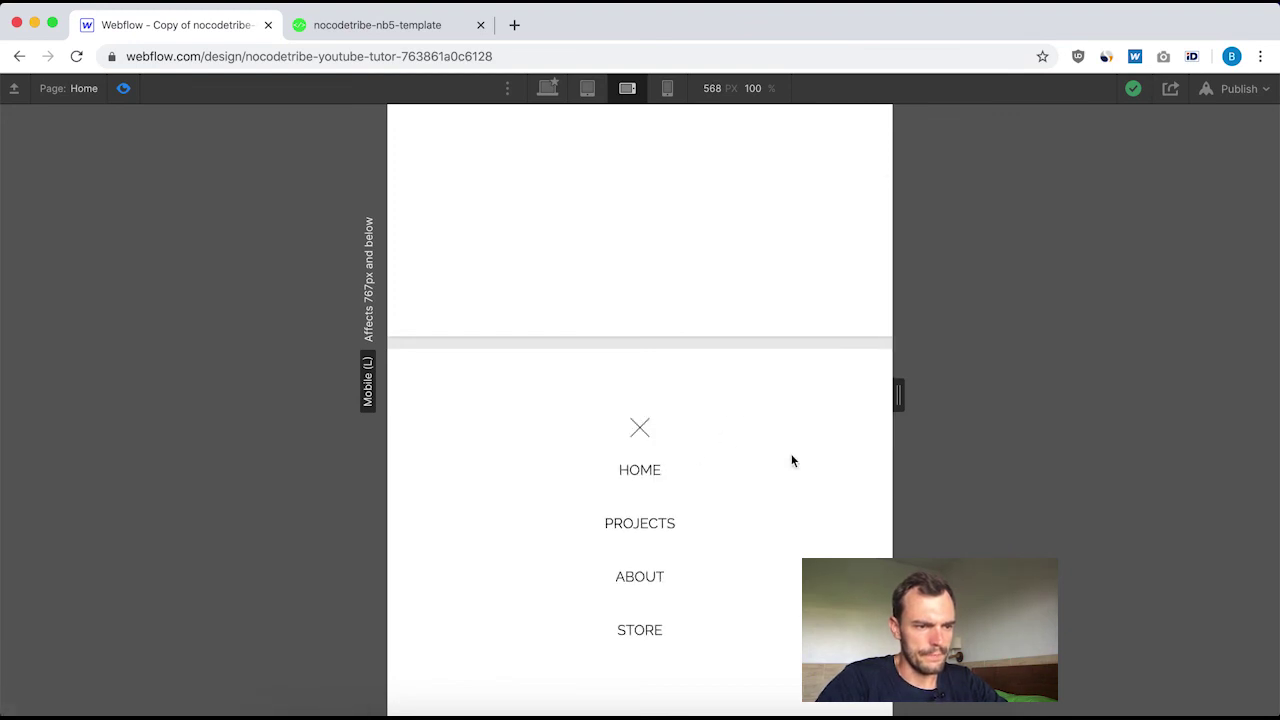
pyautogui.click(792, 461)
pyautogui.scroll(2, 751, 391)
# Toggle the top navbar's menu repeatedly, retest the lower menu, then return to the designer.
pyautogui.click(652, 175)
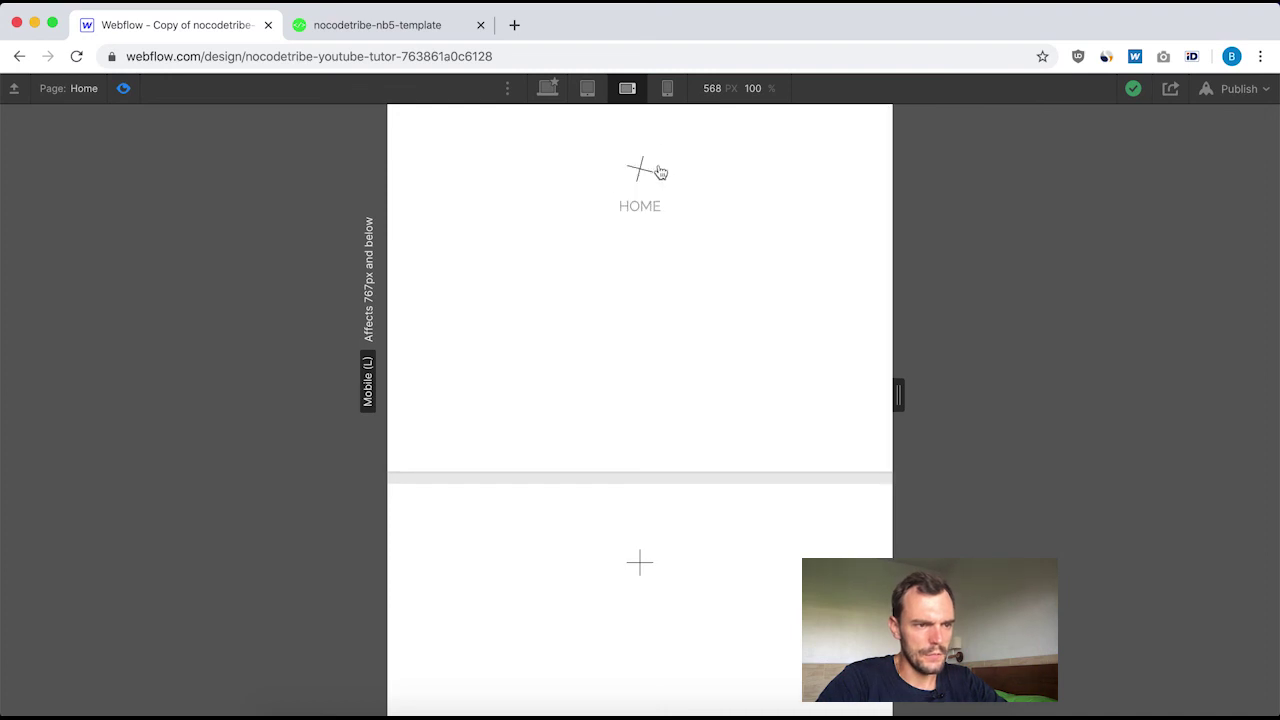
pyautogui.click(757, 170)
pyautogui.click(646, 177)
pyautogui.click(771, 186)
pyautogui.click(646, 166)
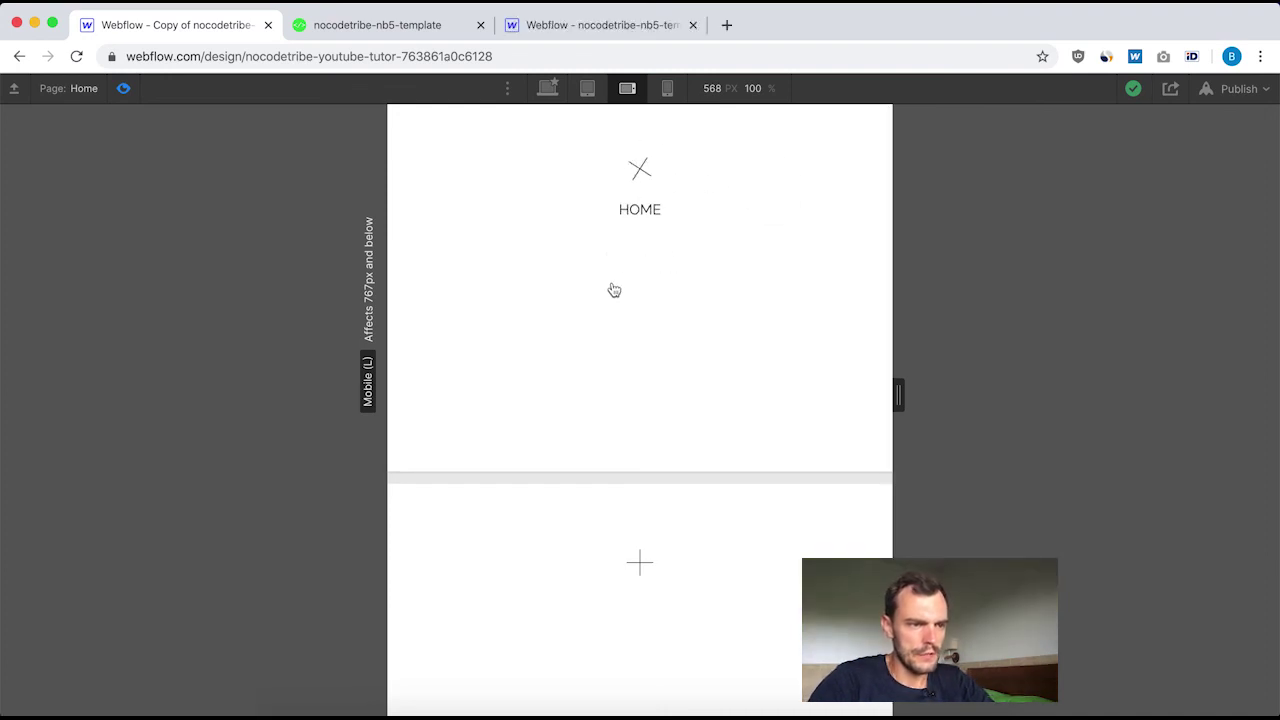
pyautogui.click(646, 177)
pyautogui.click(646, 177)
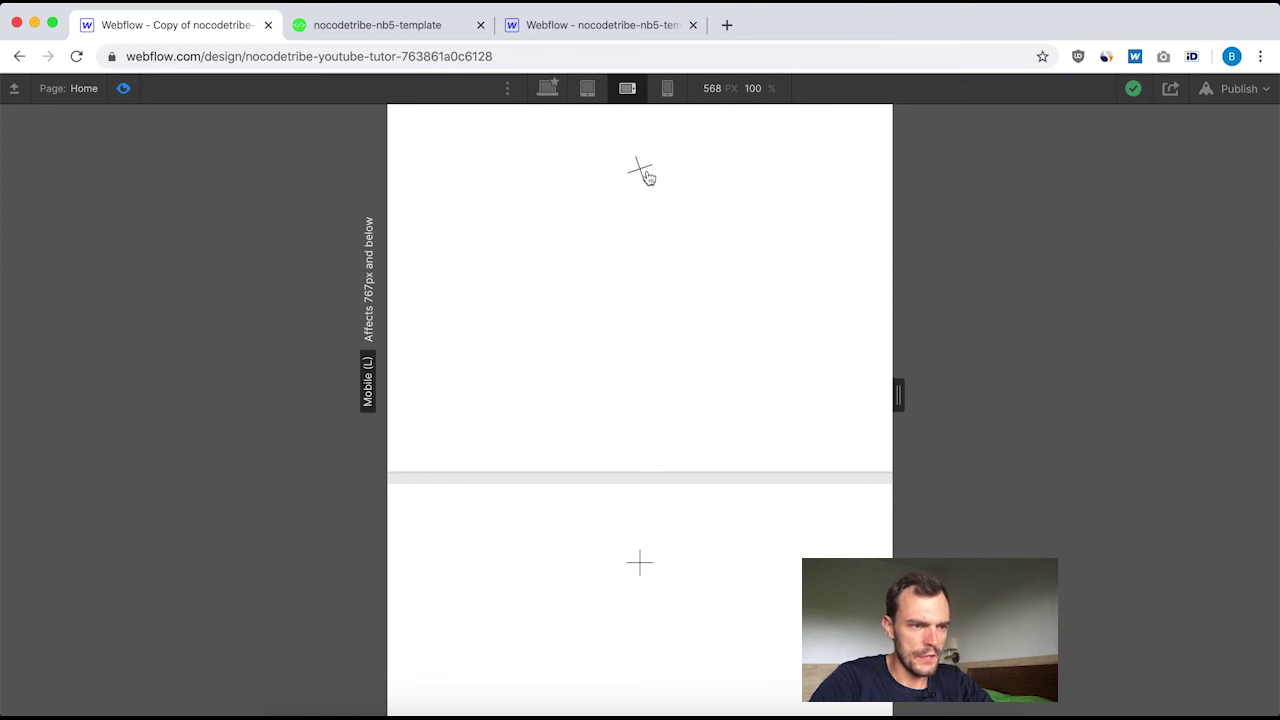
pyautogui.click(641, 166)
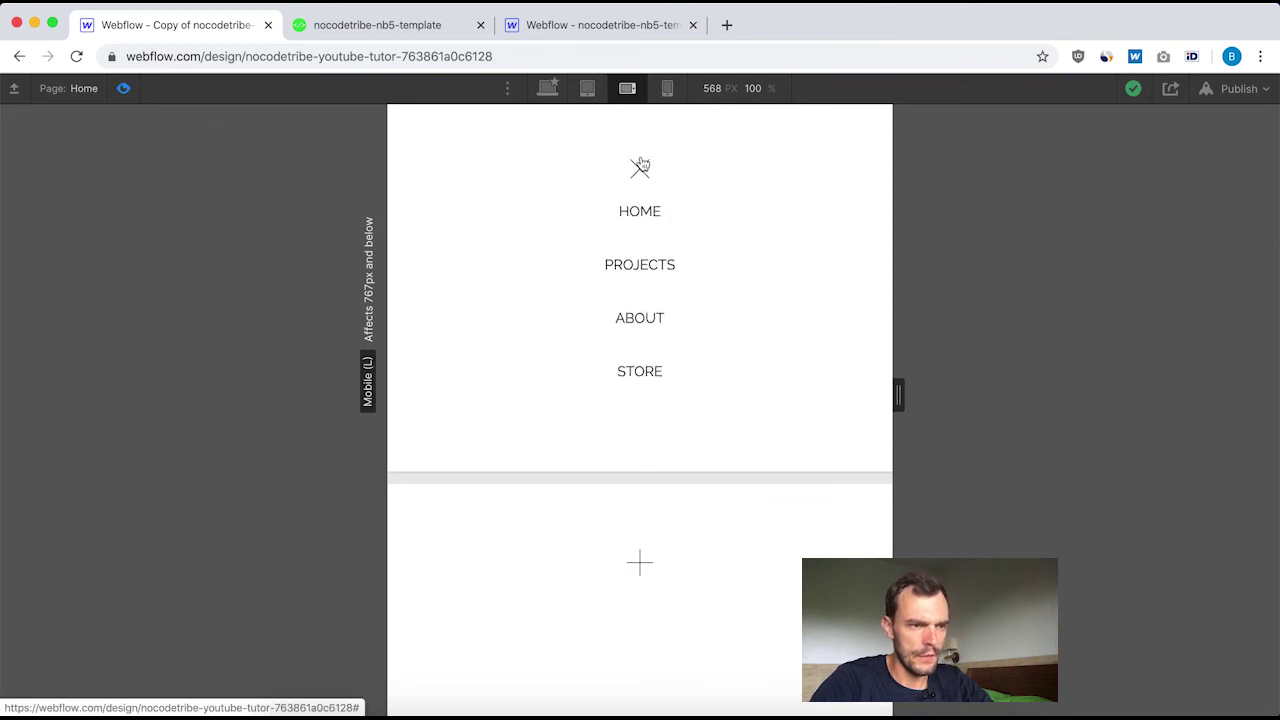
pyautogui.scroll(-2, 653, 513)
pyautogui.click(645, 420)
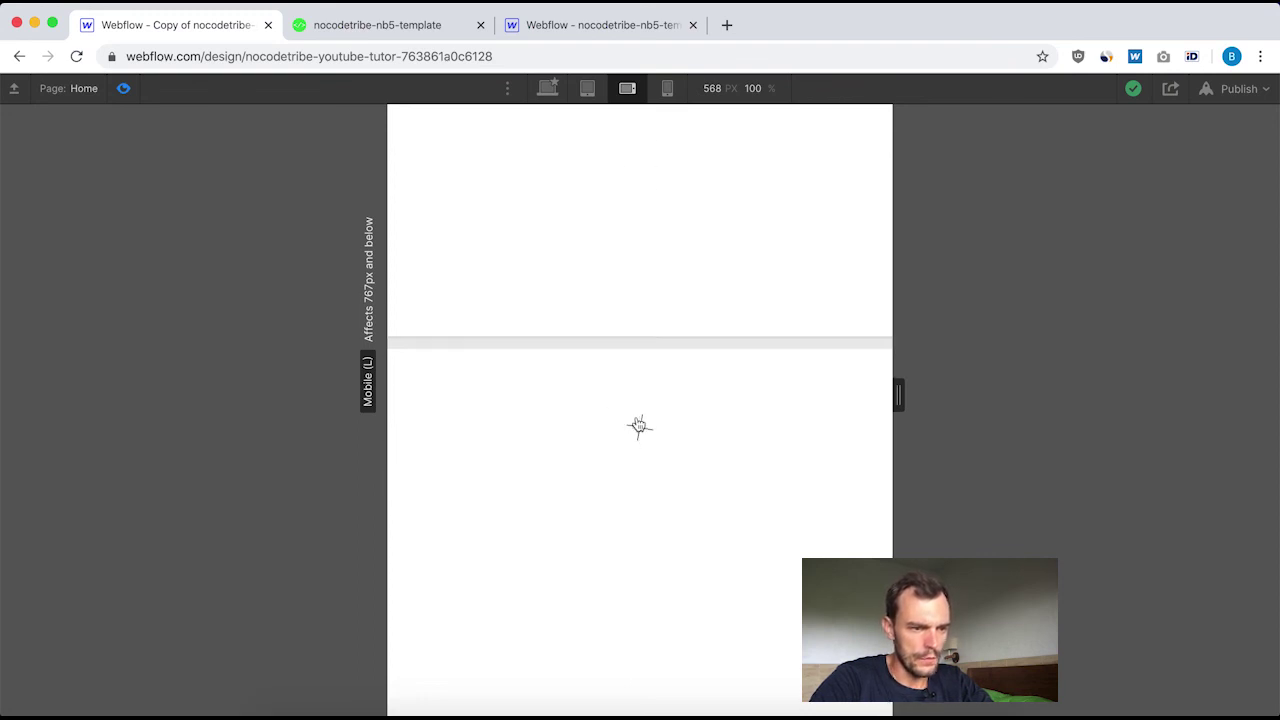
pyautogui.scroll(-2, 680, 460)
pyautogui.click(638, 345)
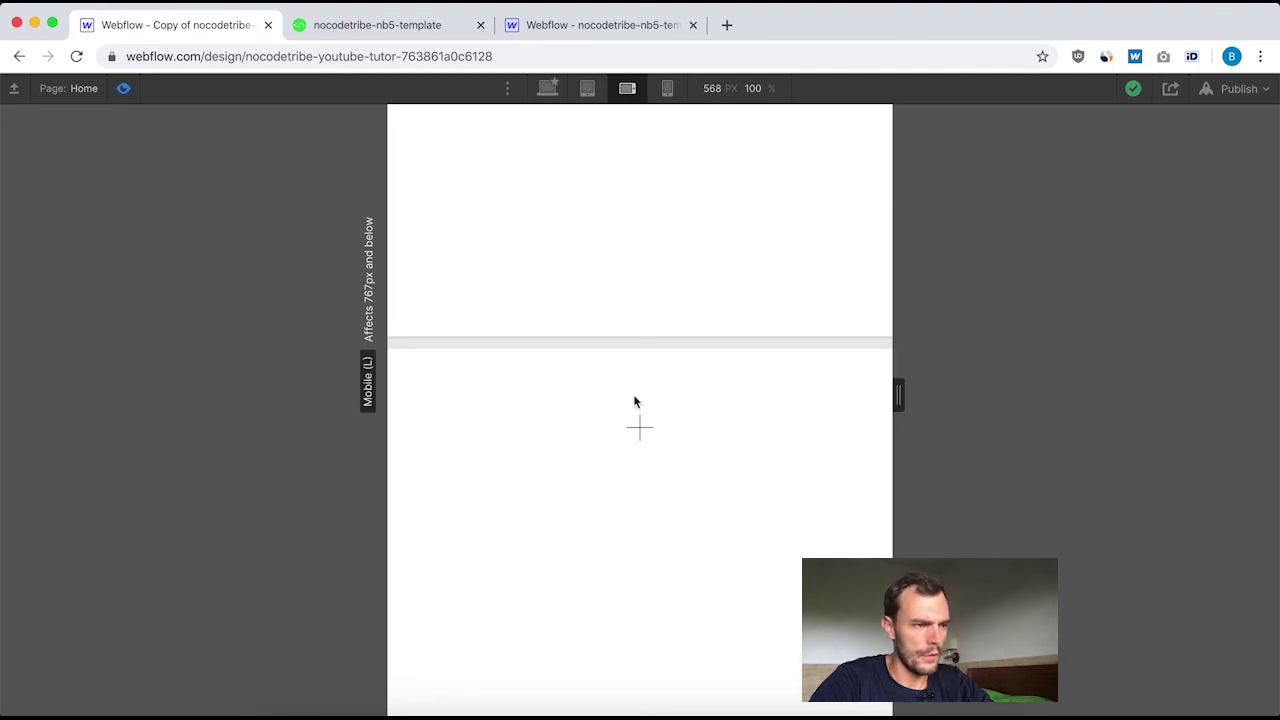
pyautogui.scroll(4, 607, 463)
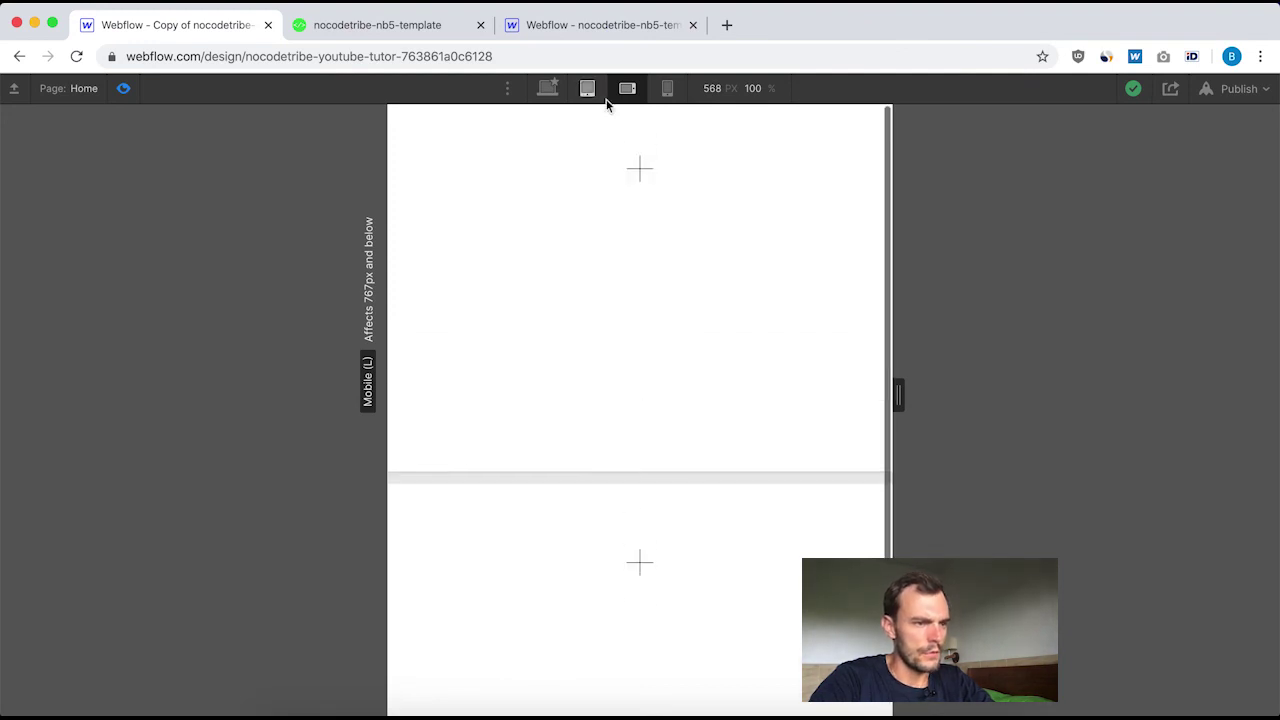
pyautogui.click(123, 89)
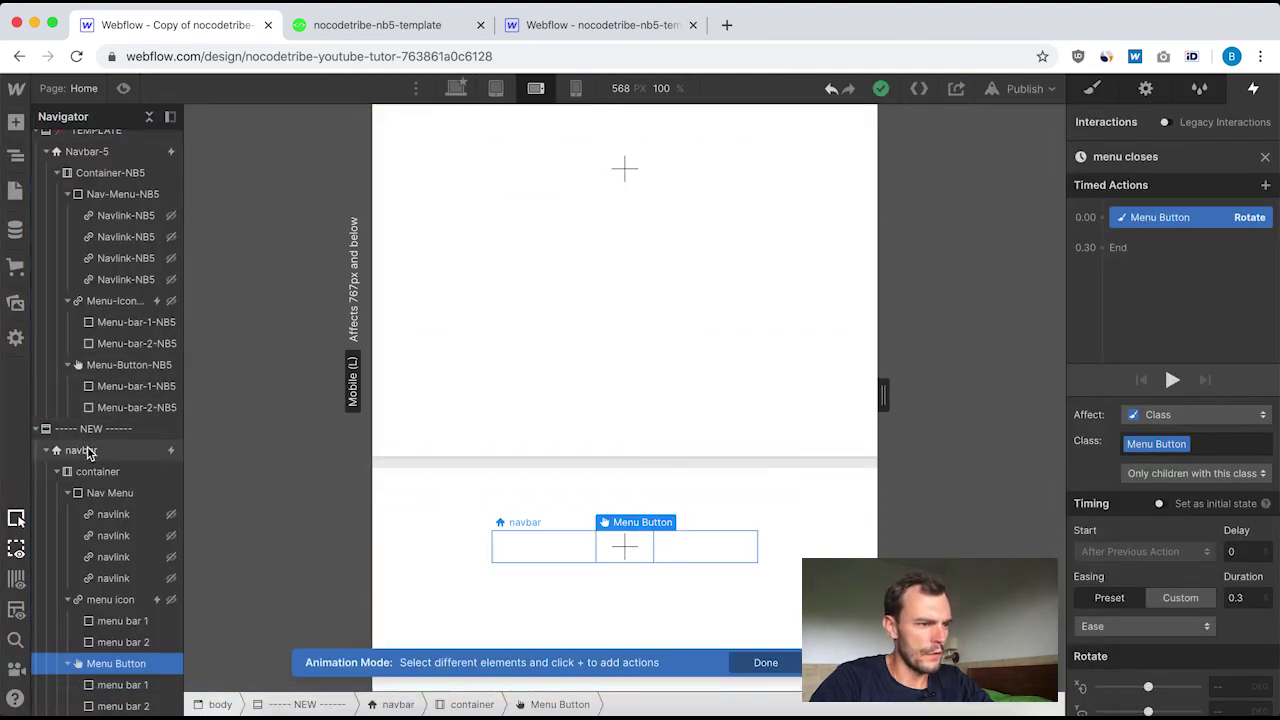
# Change the new navbar's menu Duration from 400 to 0 ms, matching Navbar-5, then preview.
pyautogui.click(88, 151)
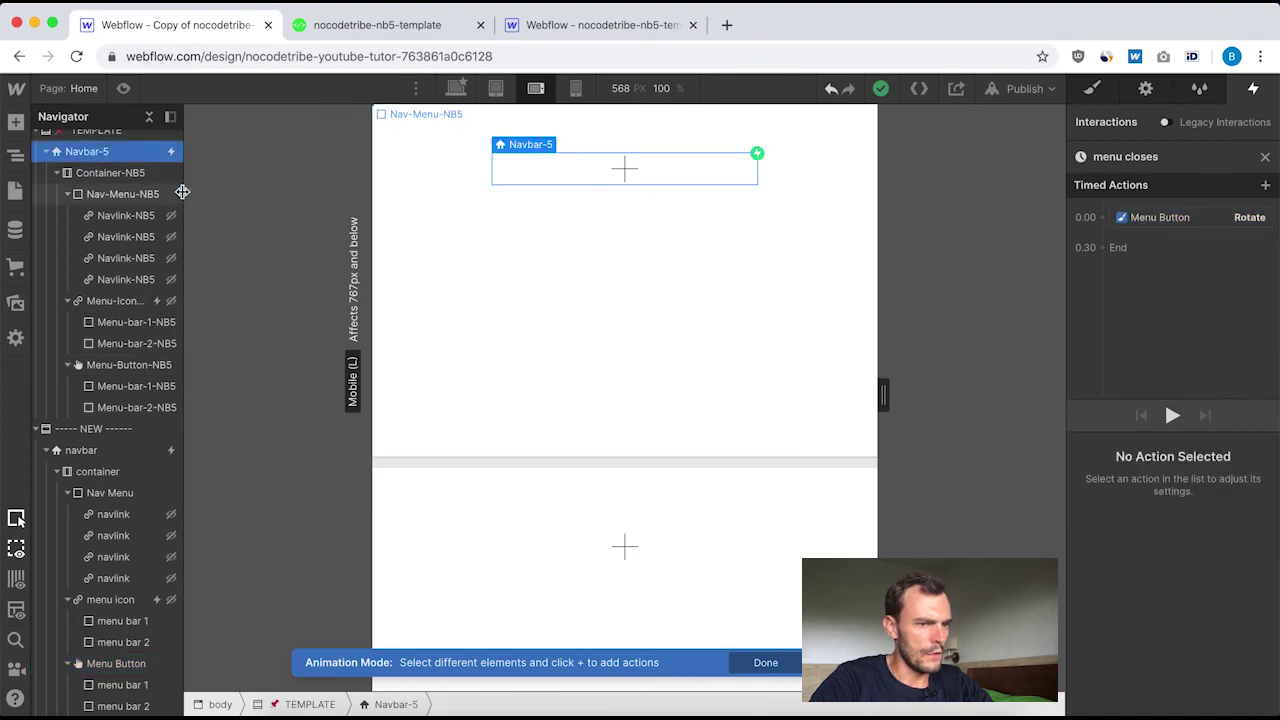
pyautogui.click(1147, 89)
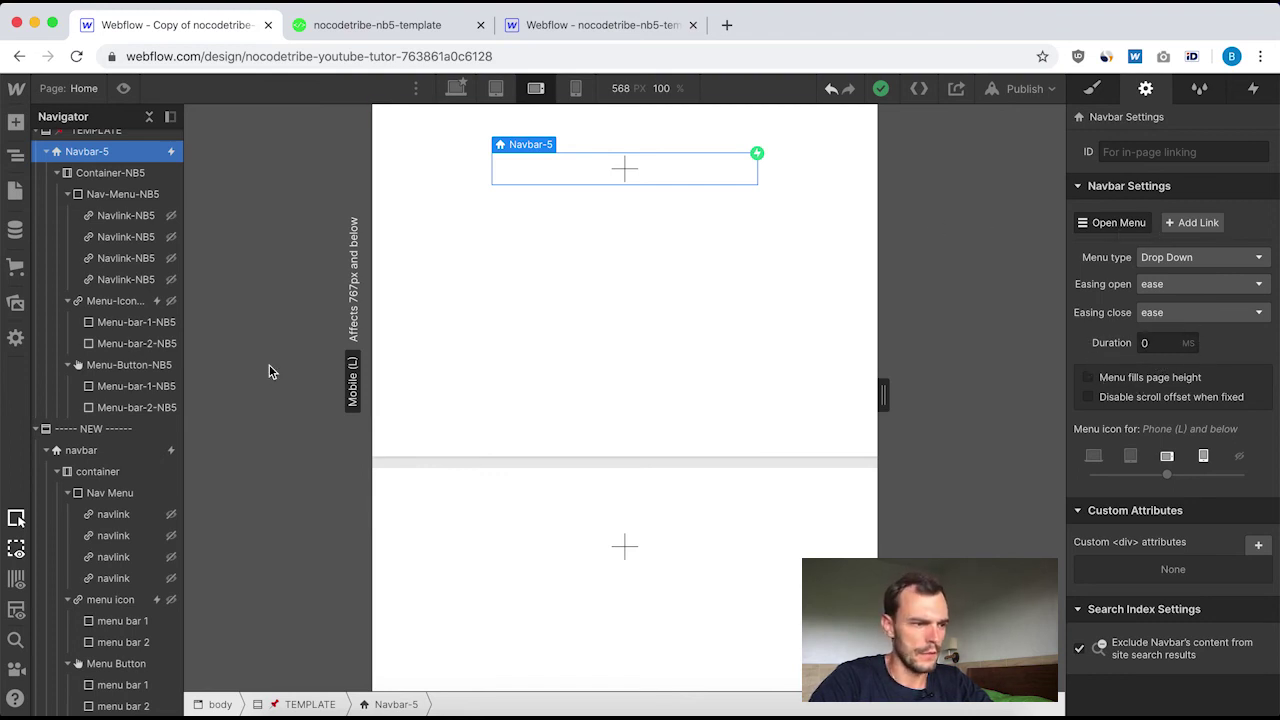
pyautogui.click(82, 452)
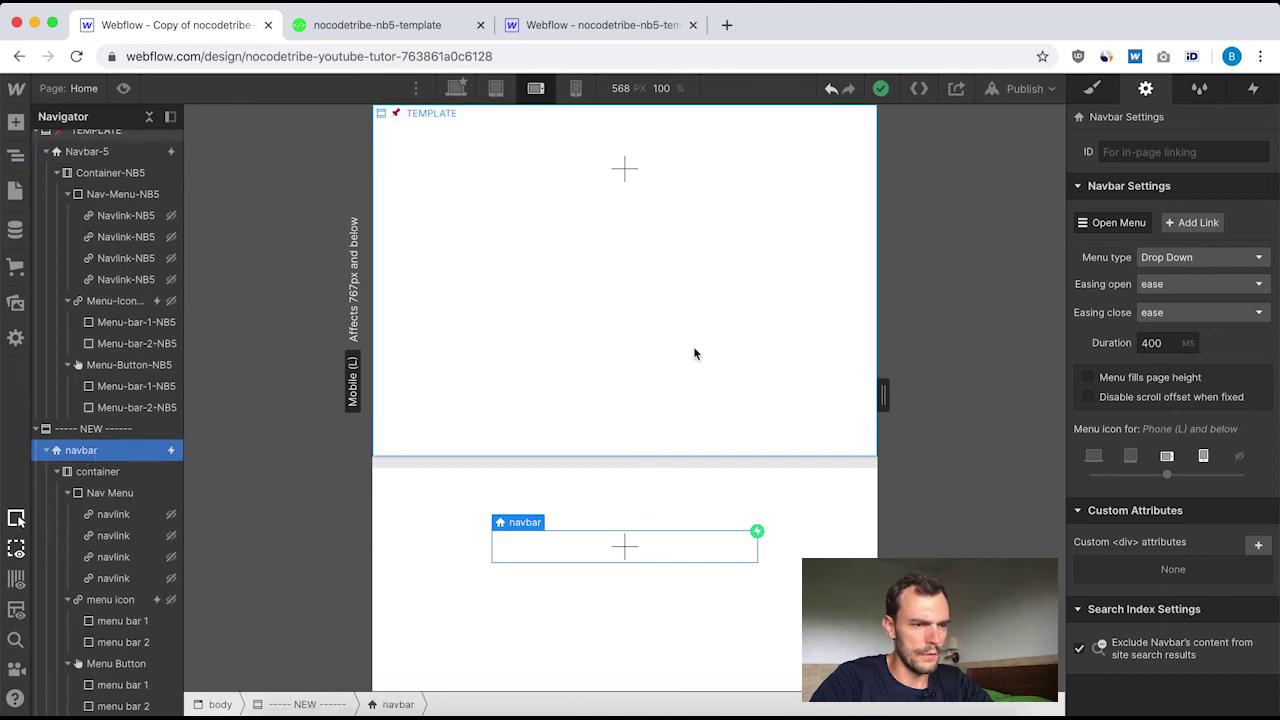
pyautogui.click(1152, 343)
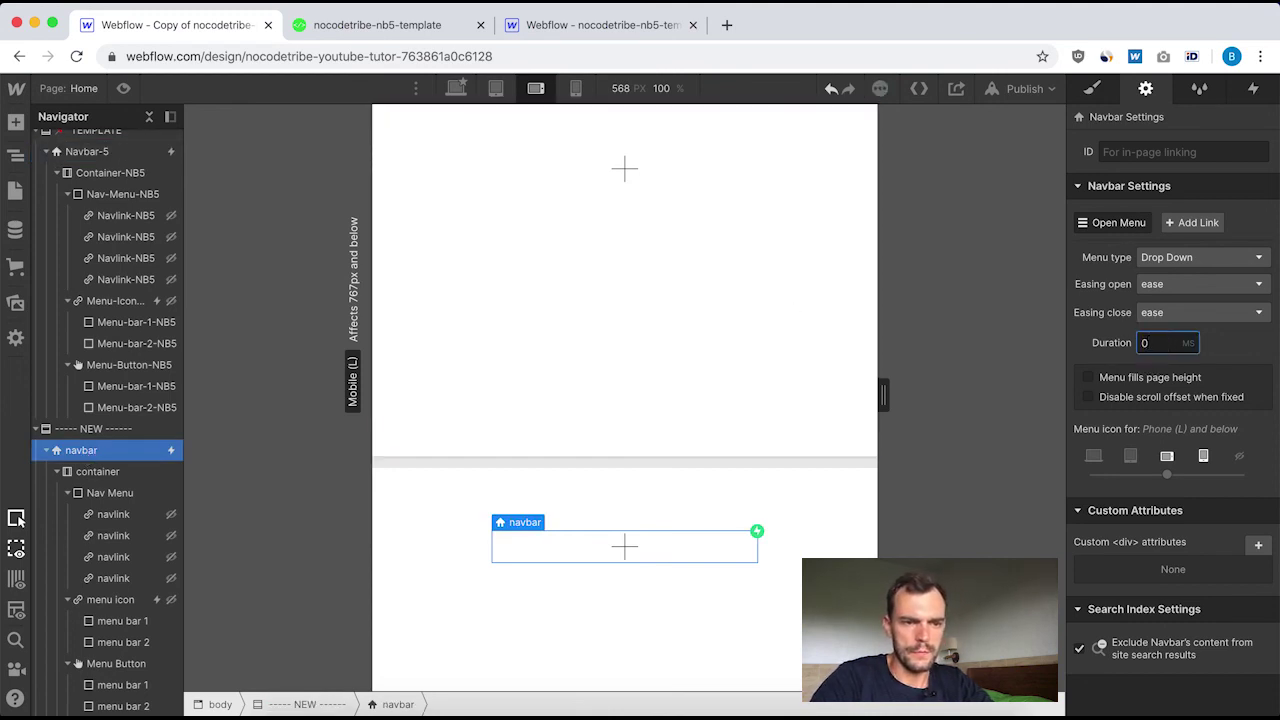
pyautogui.write('0')
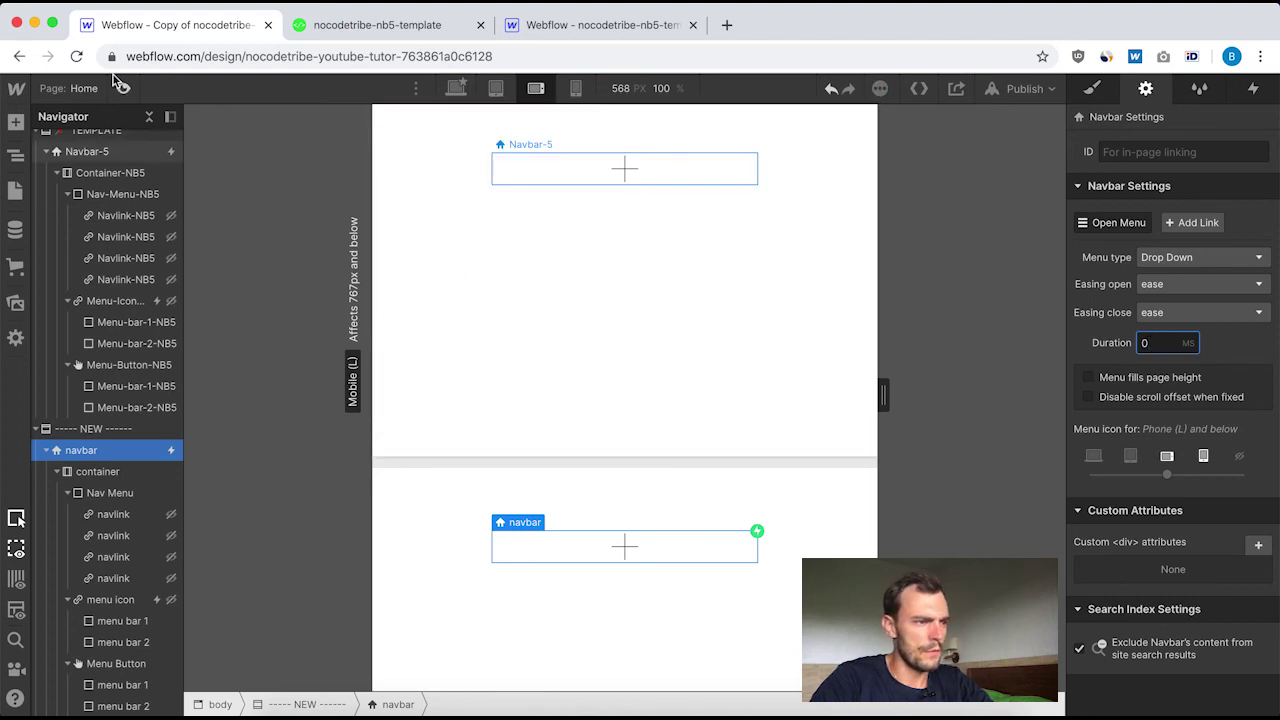
pyautogui.click(123, 88)
pyautogui.click(622, 162)
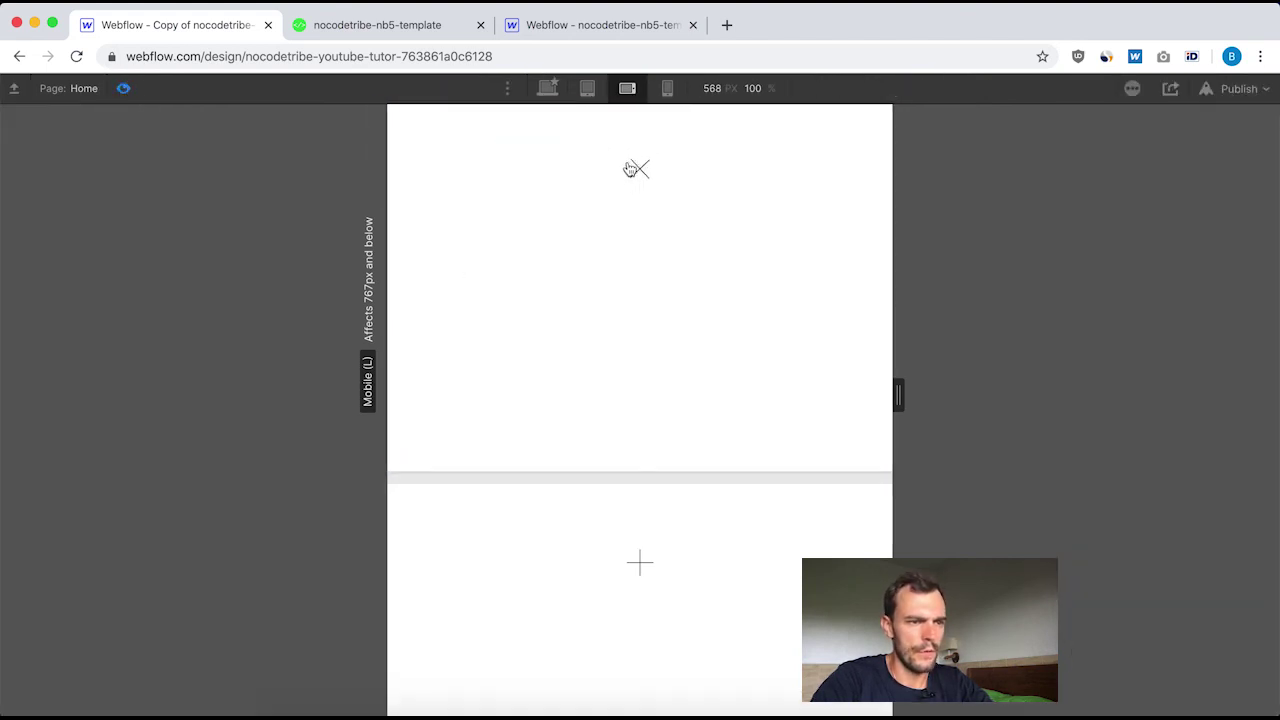
pyautogui.click(642, 169)
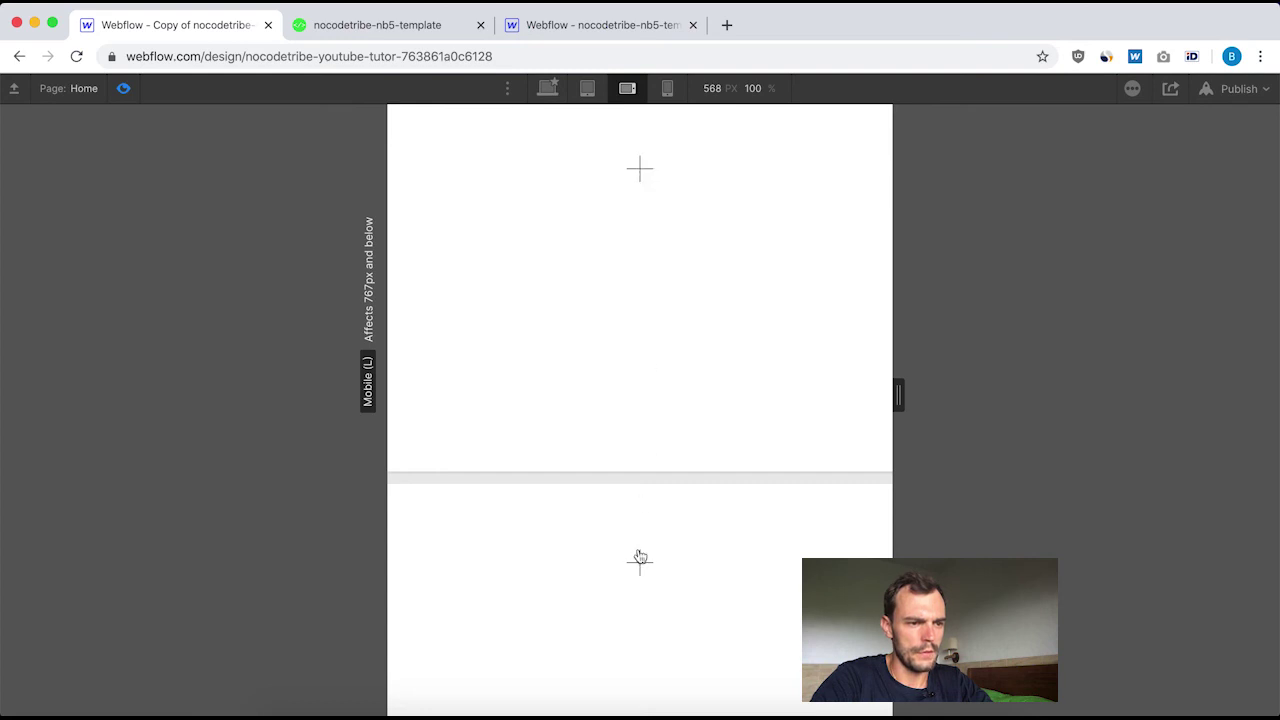
pyautogui.click(640, 557)
pyautogui.scroll(-3, 711, 520)
pyautogui.click(648, 400)
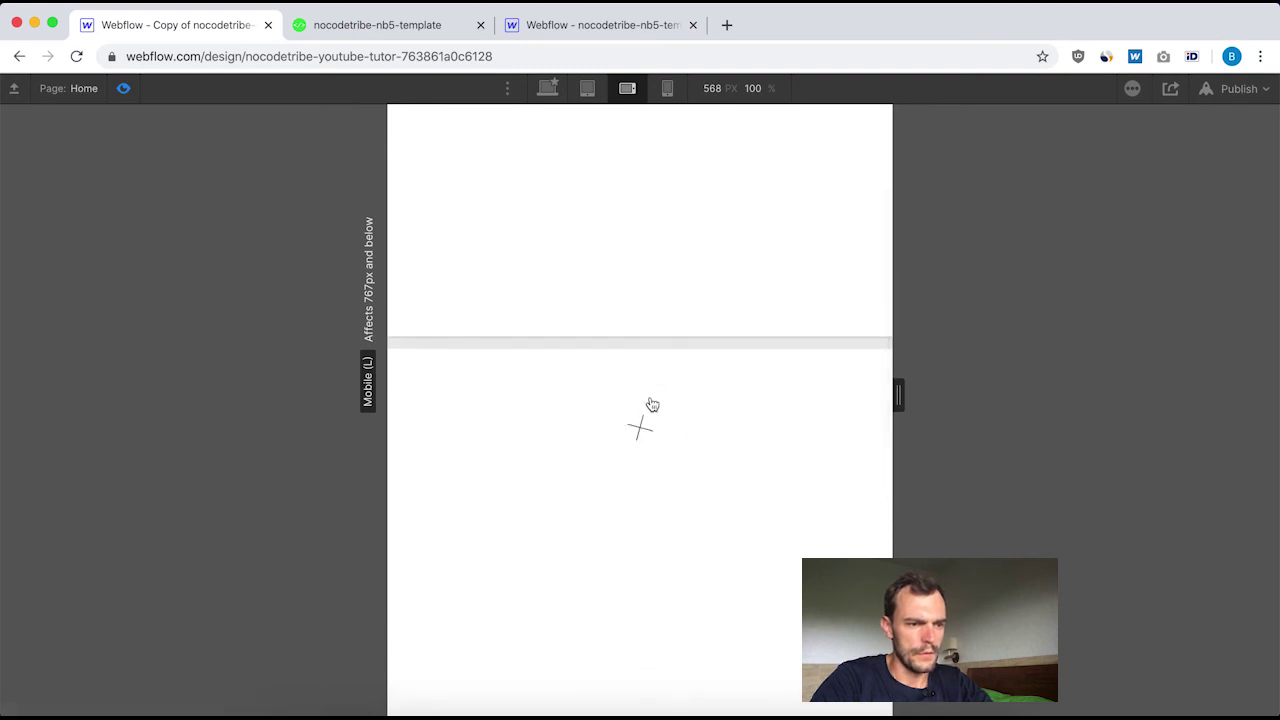
pyautogui.click(634, 432)
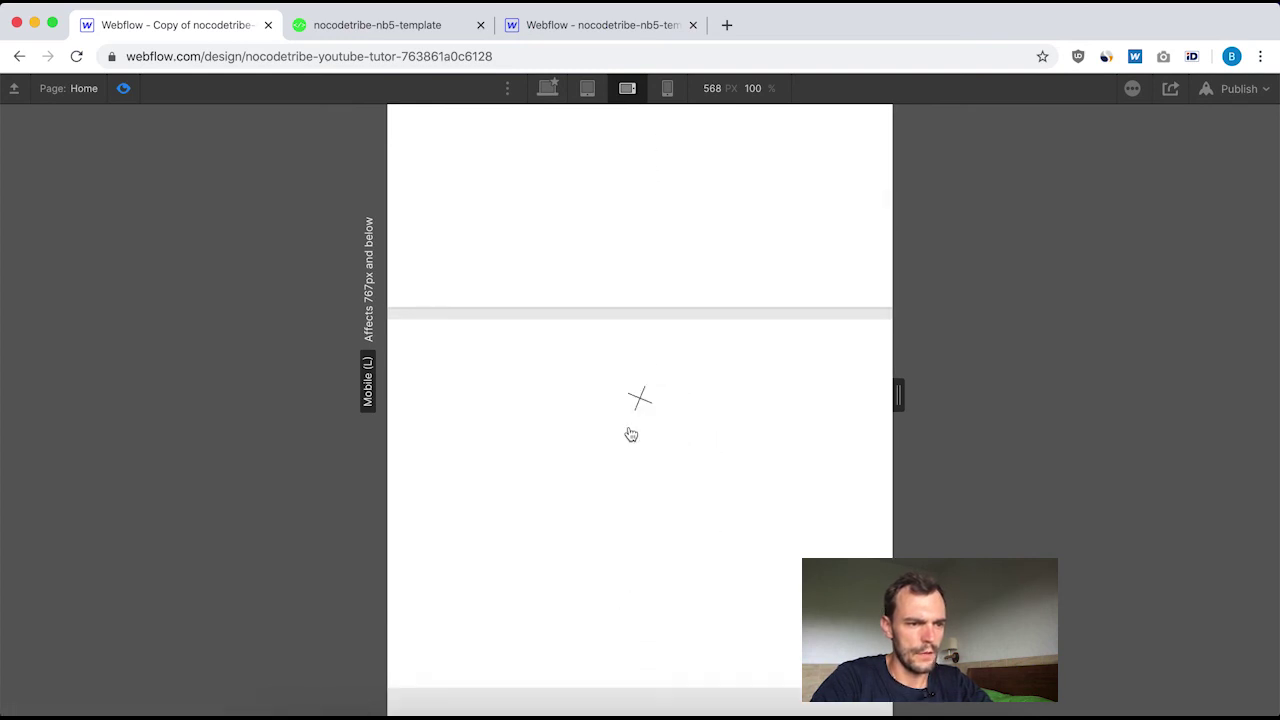
pyautogui.click(756, 368)
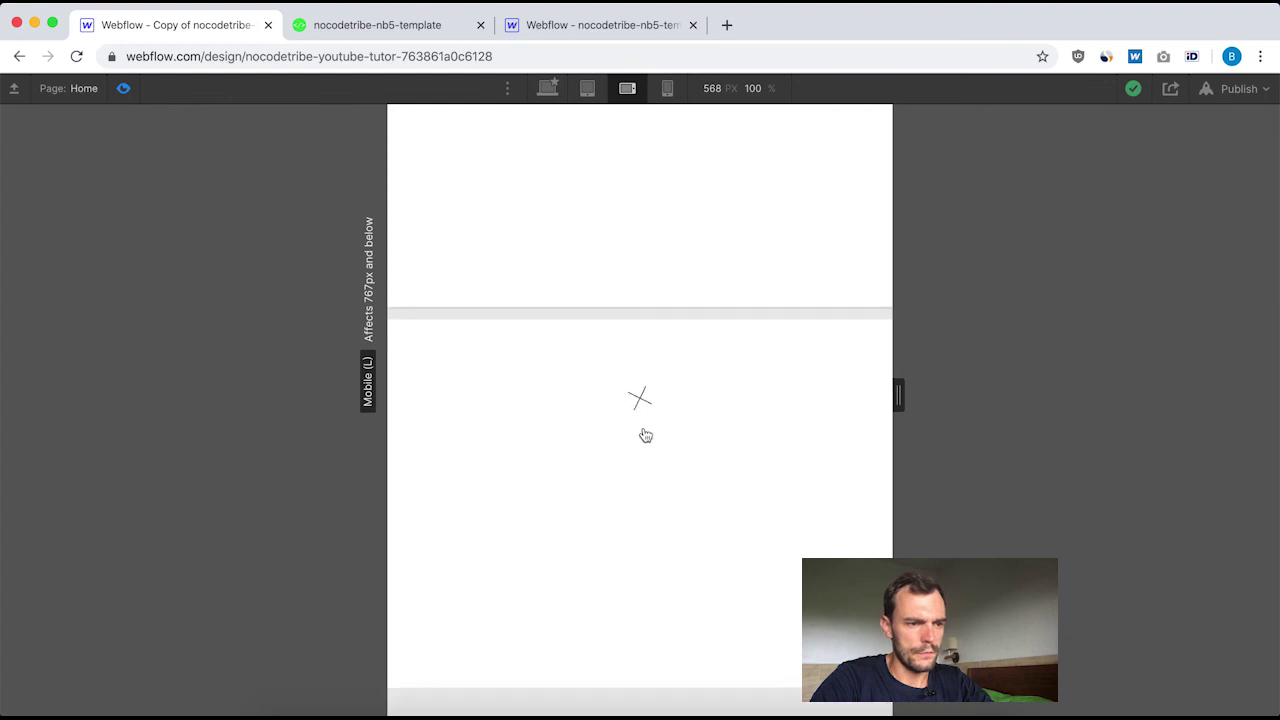
pyautogui.click(645, 432)
pyautogui.click(755, 390)
pyautogui.scroll(2, 760, 393)
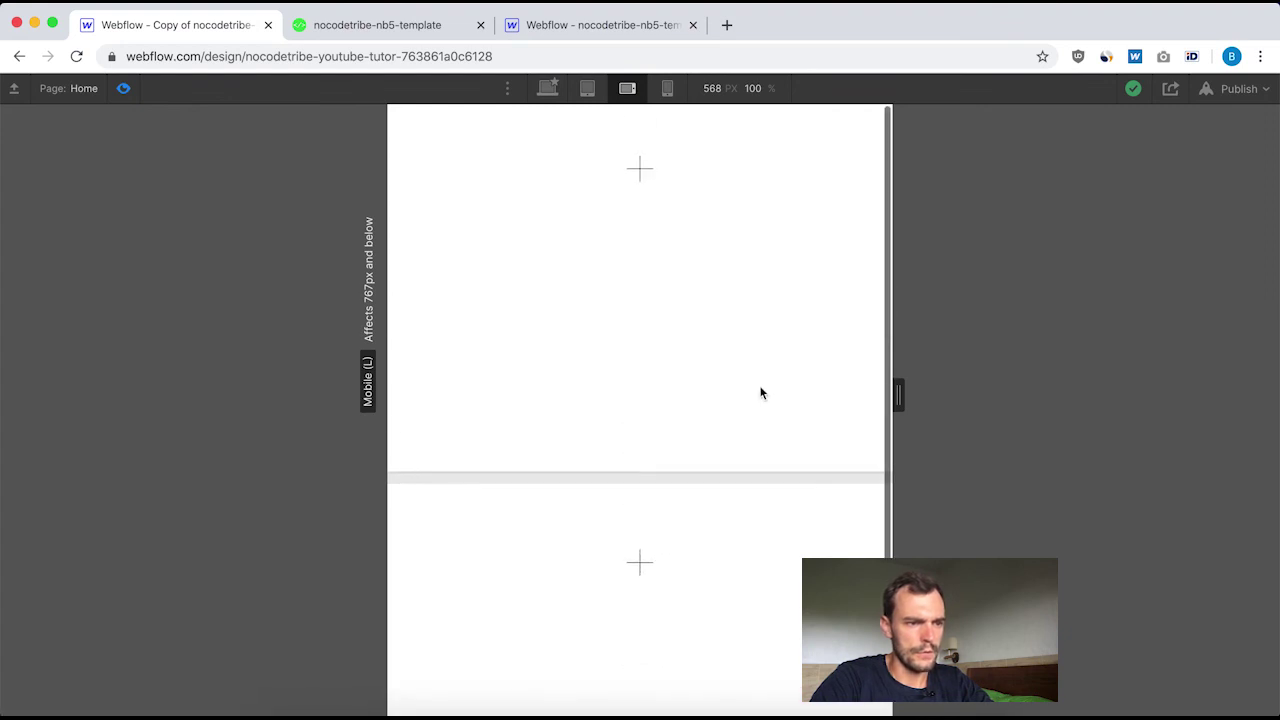
pyautogui.click(650, 166)
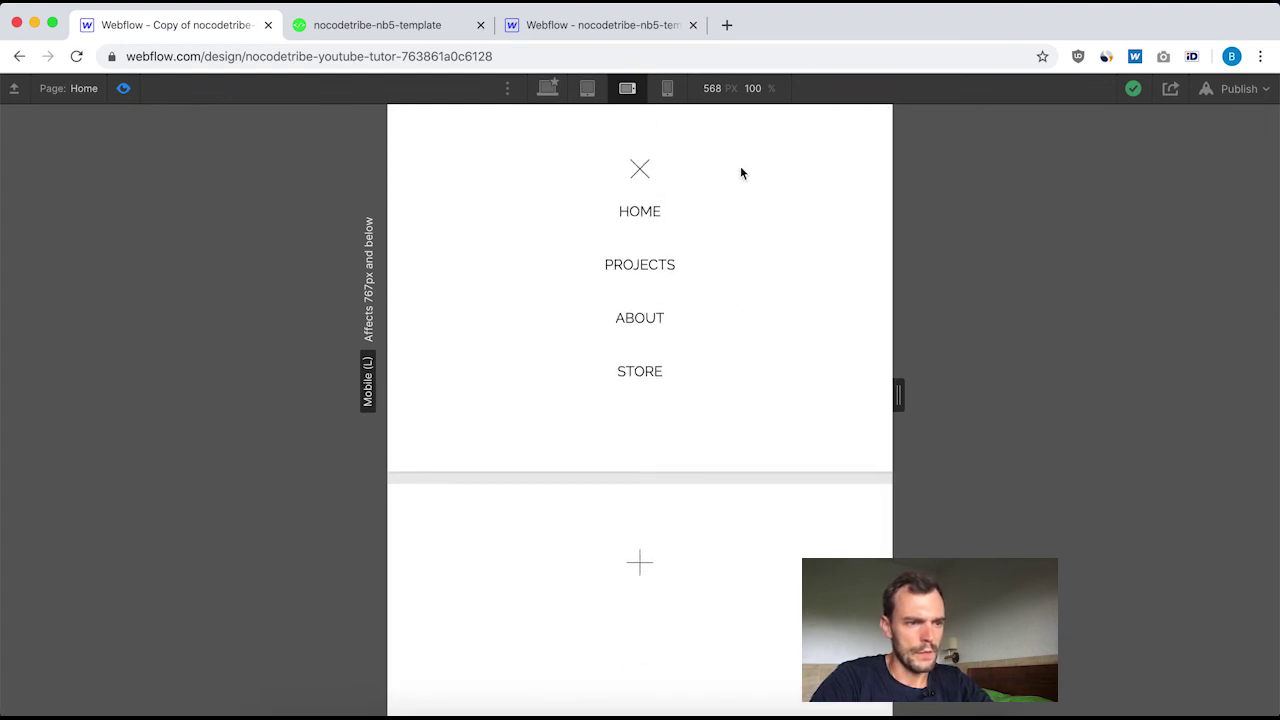
pyautogui.click(740, 173)
pyautogui.scroll(-2, 700, 380)
pyautogui.click(640, 451)
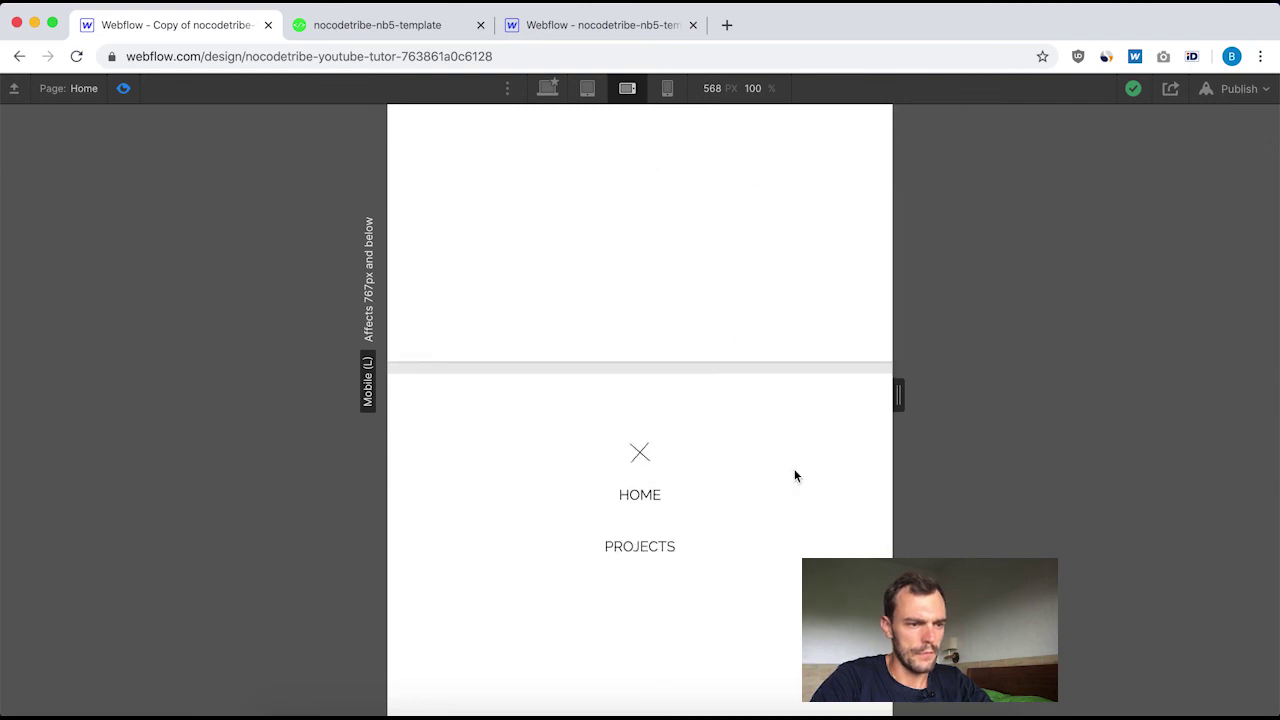
pyautogui.click(760, 447)
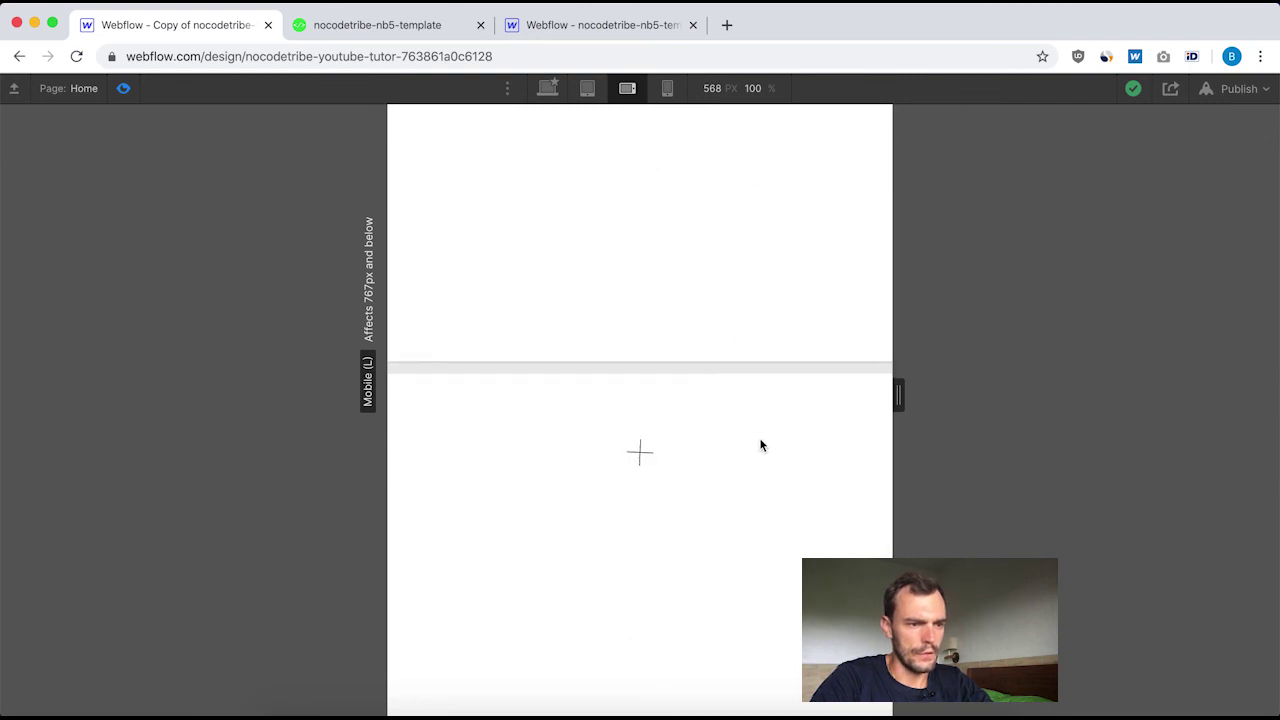
pyautogui.click(647, 455)
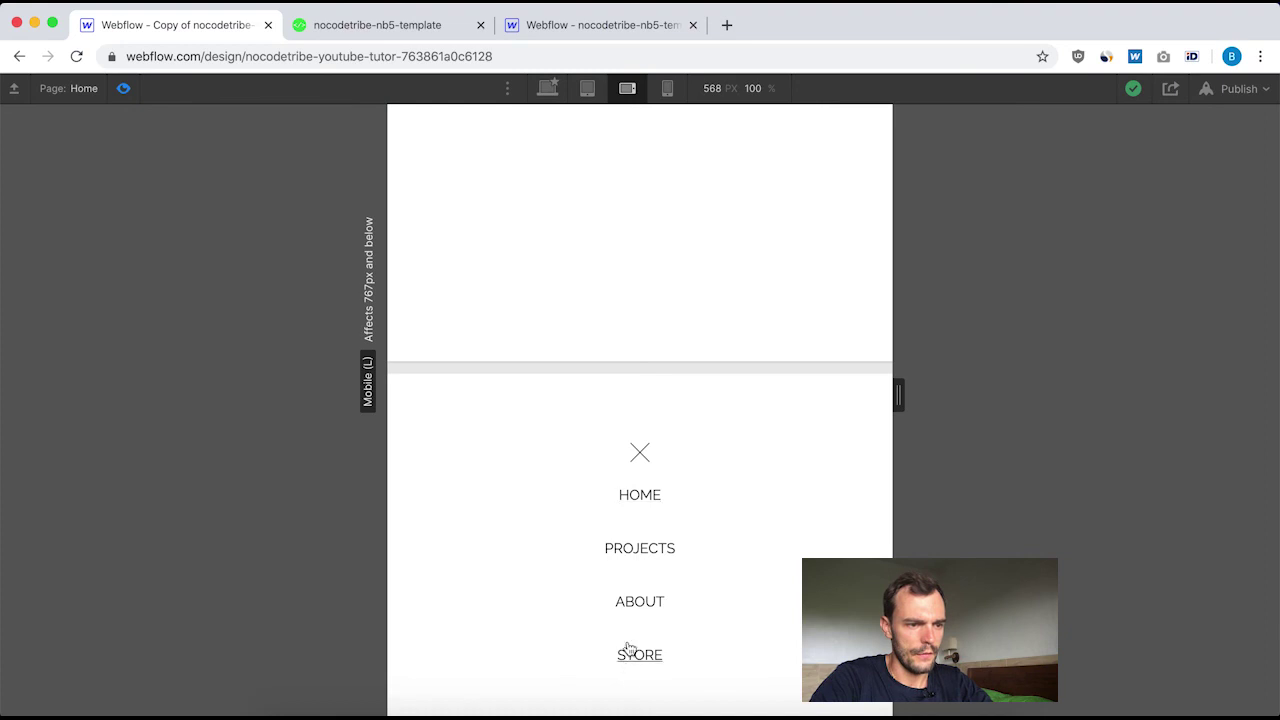
pyautogui.click(710, 460)
pyautogui.scroll(2, 720, 430)
pyautogui.click(662, 167)
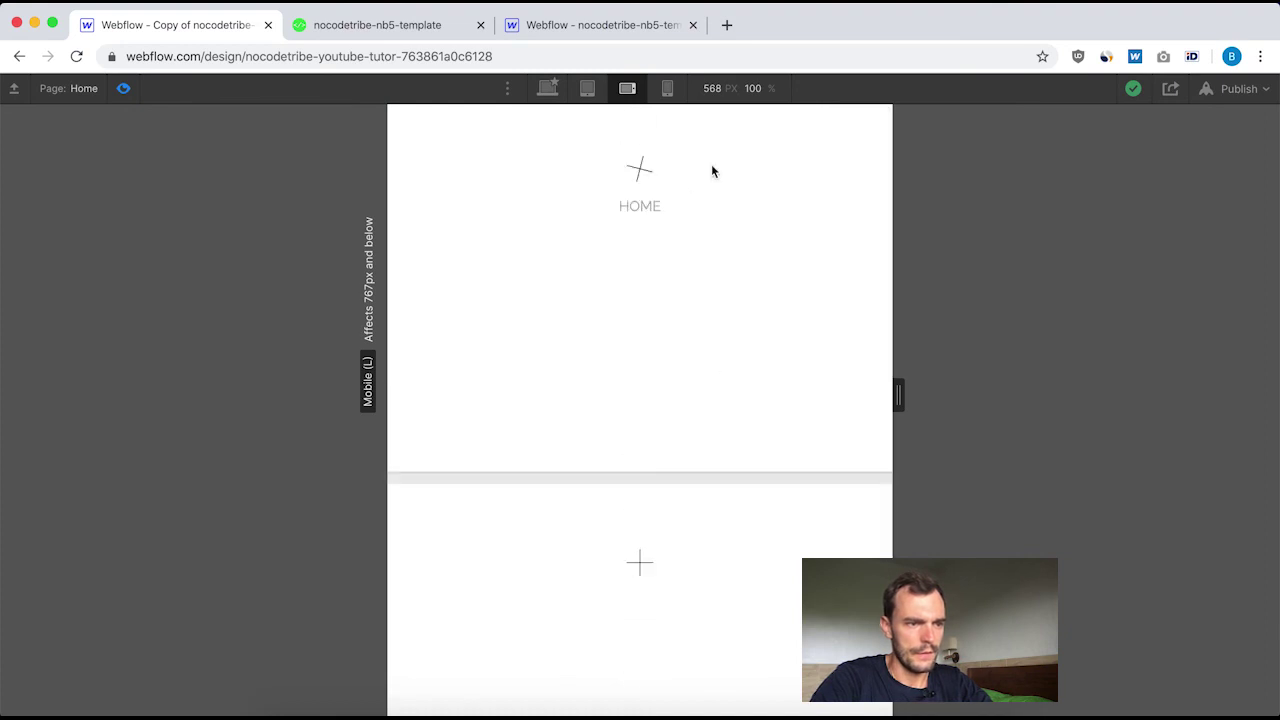
pyautogui.click(749, 154)
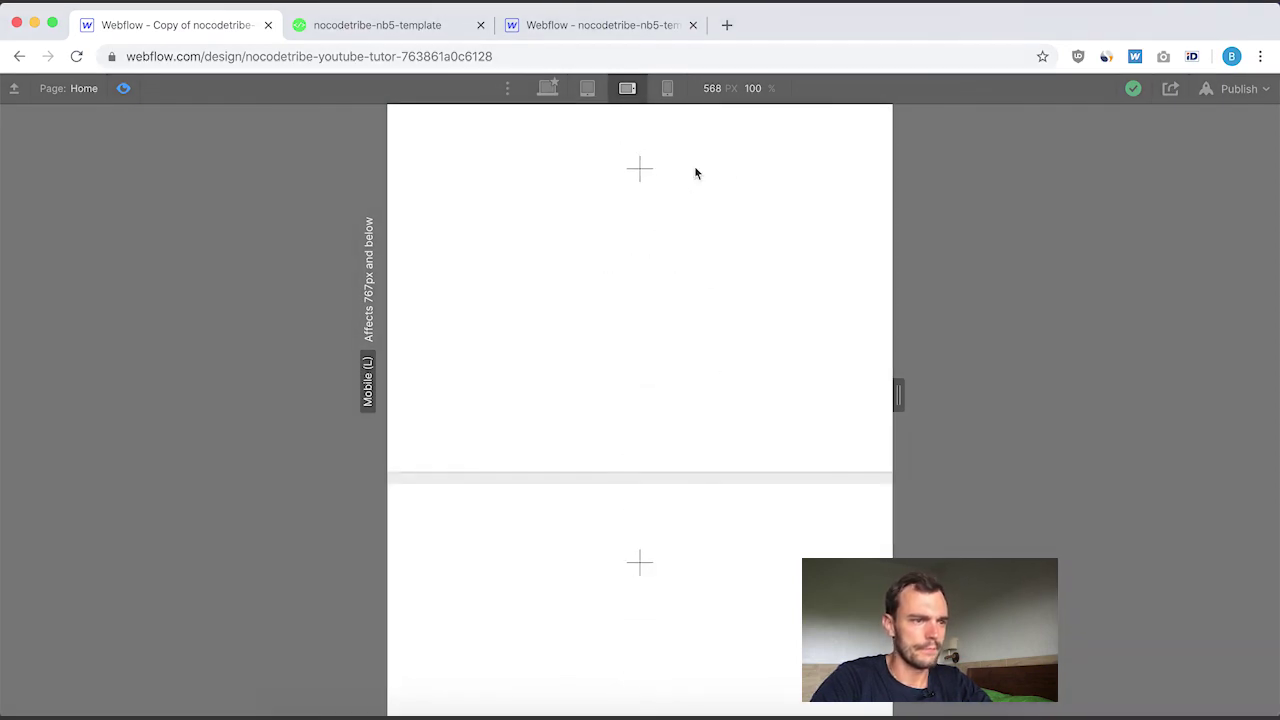